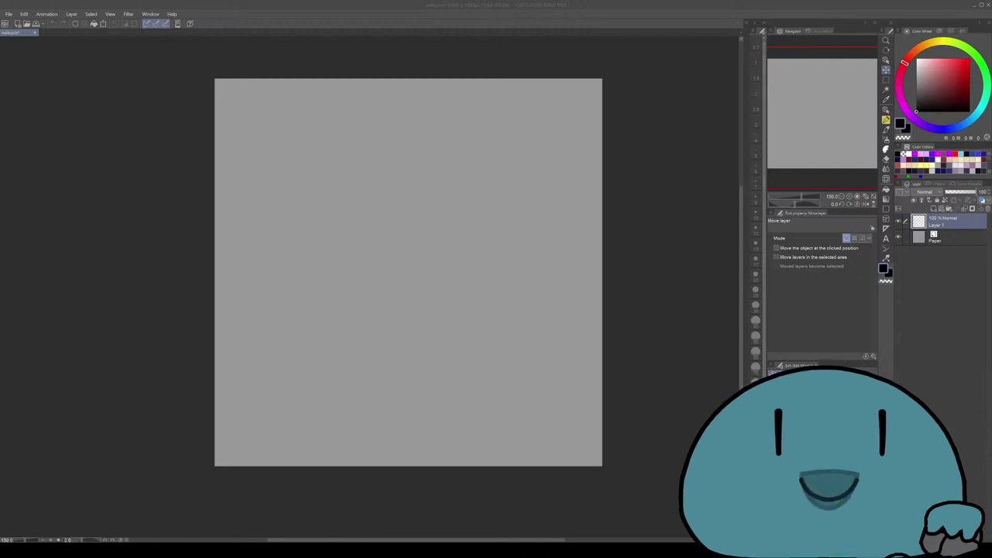
scroll(600, 250, up, 2)
scroll(600, 250, down, 2)
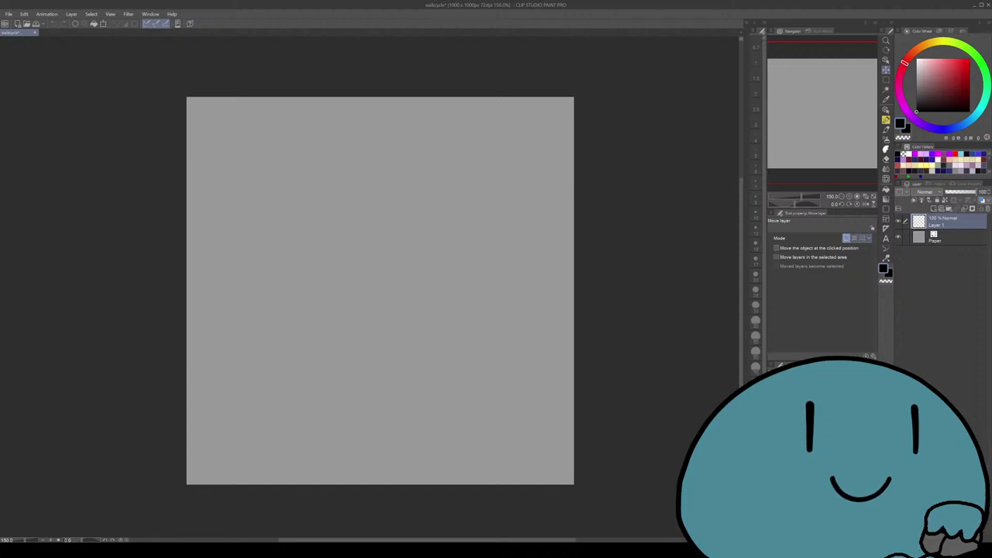
key(o)
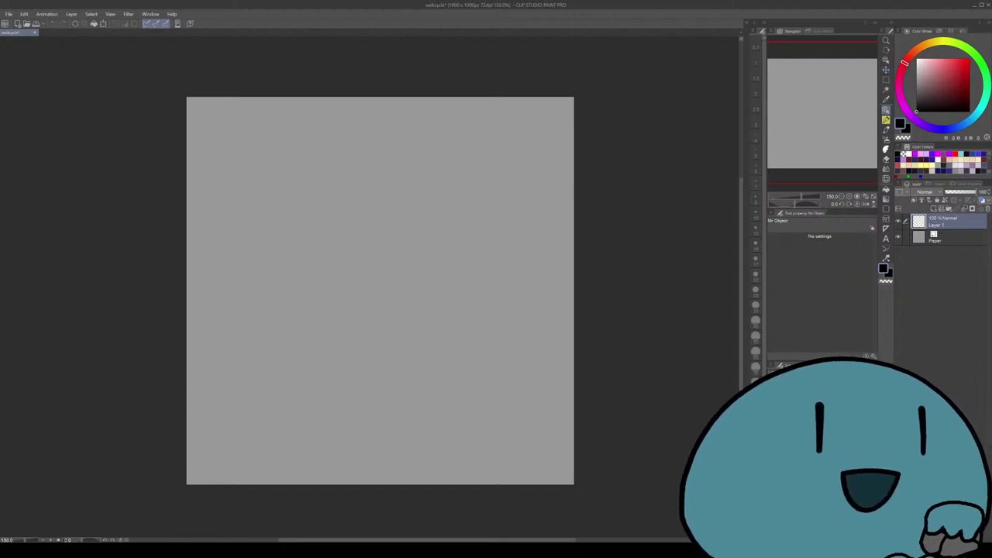
scroll(574, 279, up, 1)
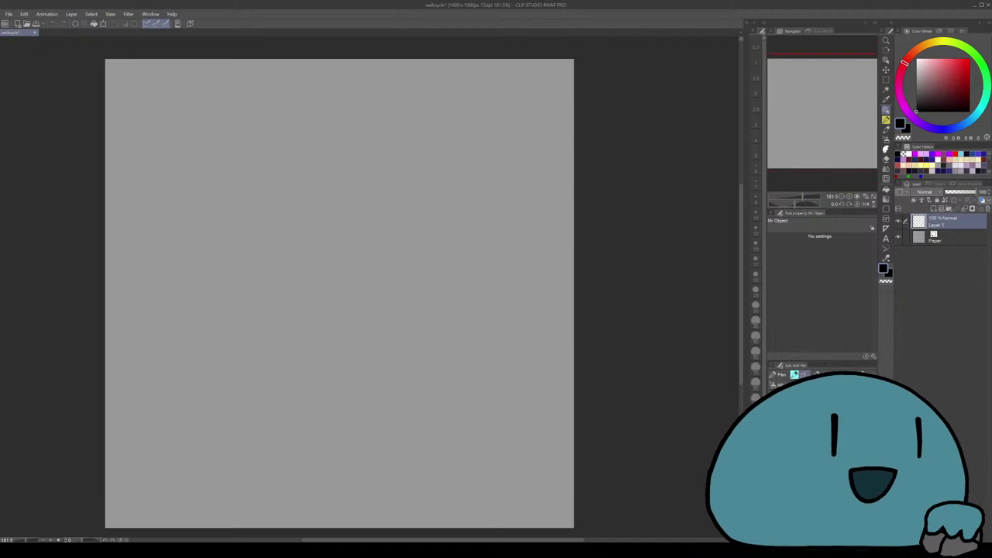
scroll(377, 292, down, 1)
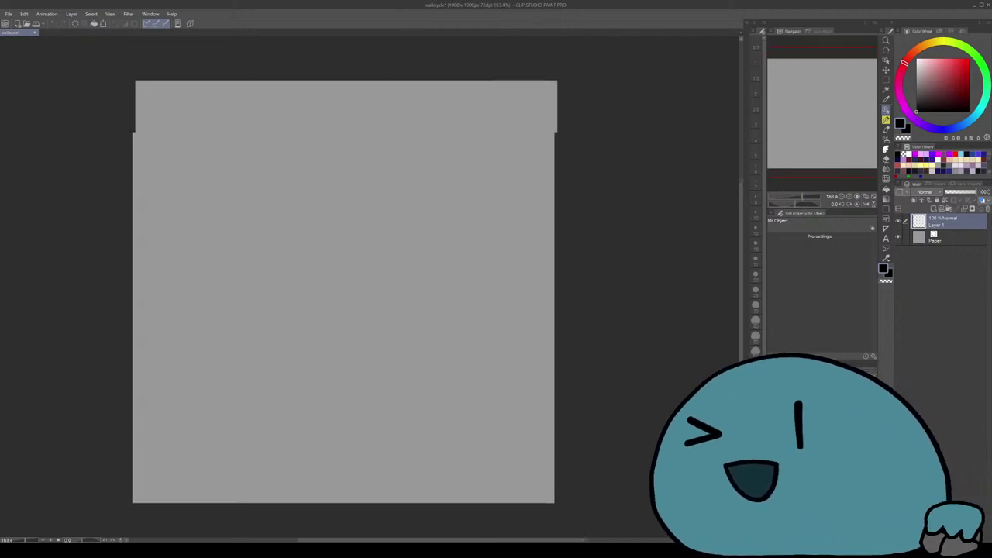
drag(377, 291, 432, 287)
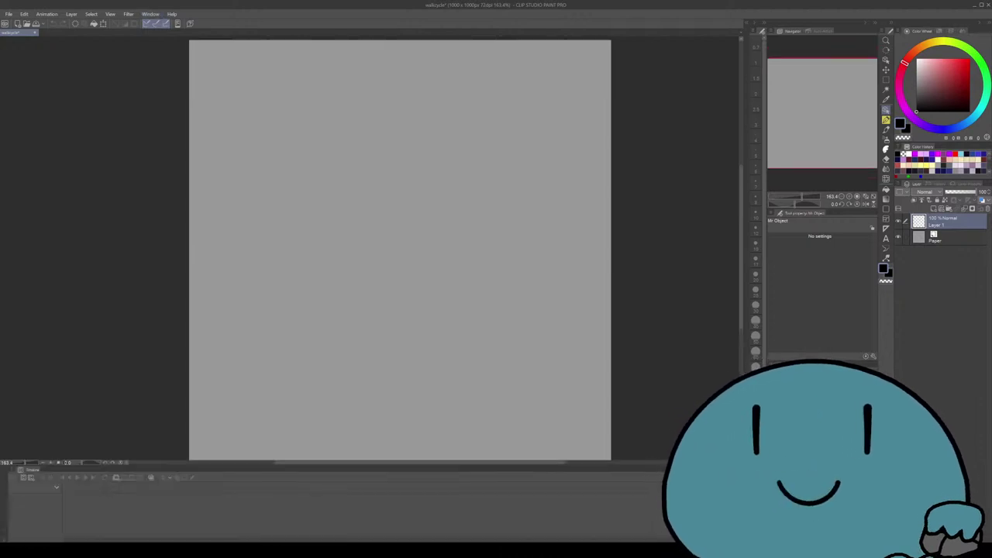
scroll(400, 290, down, 3)
scroll(286, 314, up, 1)
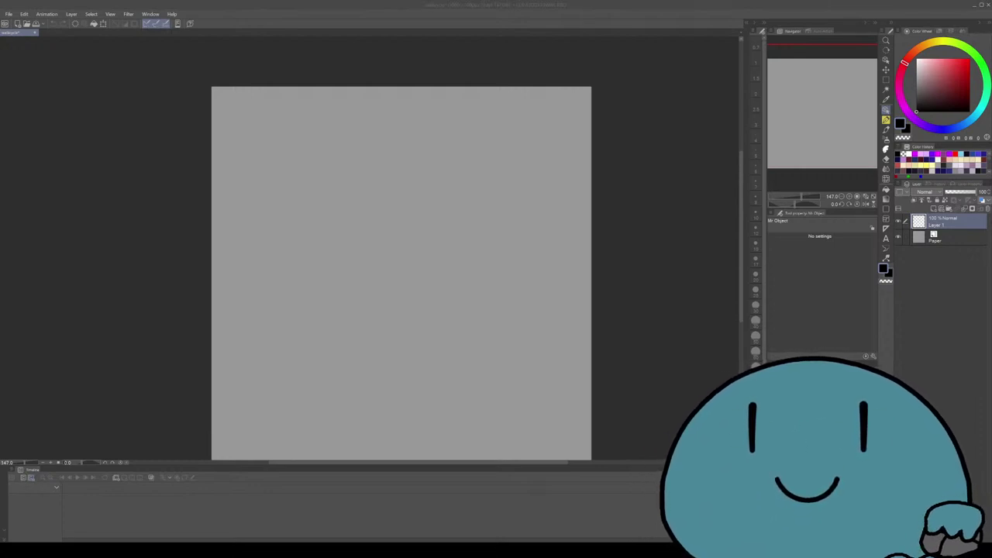
scroll(401, 273, up, 3)
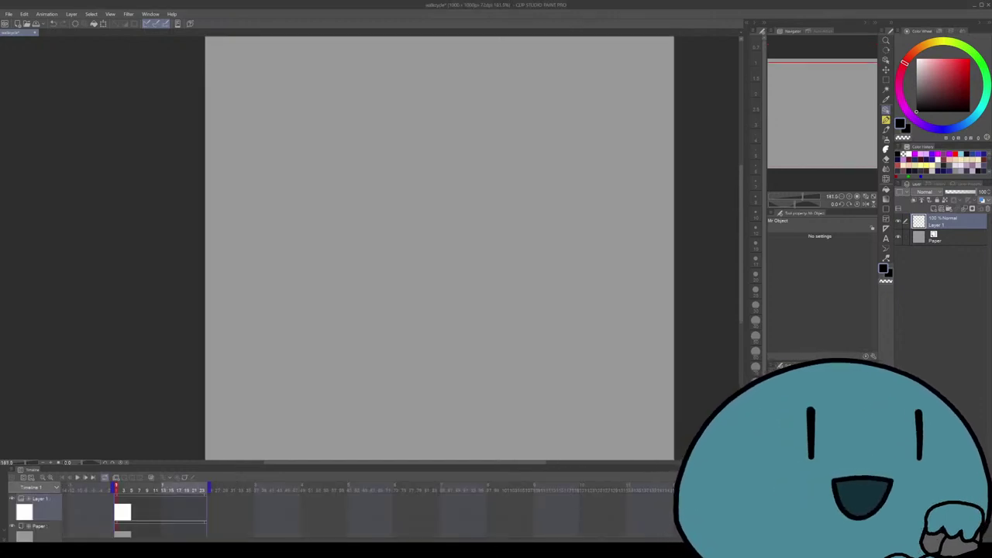
scroll(402, 273, down, 5)
scroll(366, 258, up, 2)
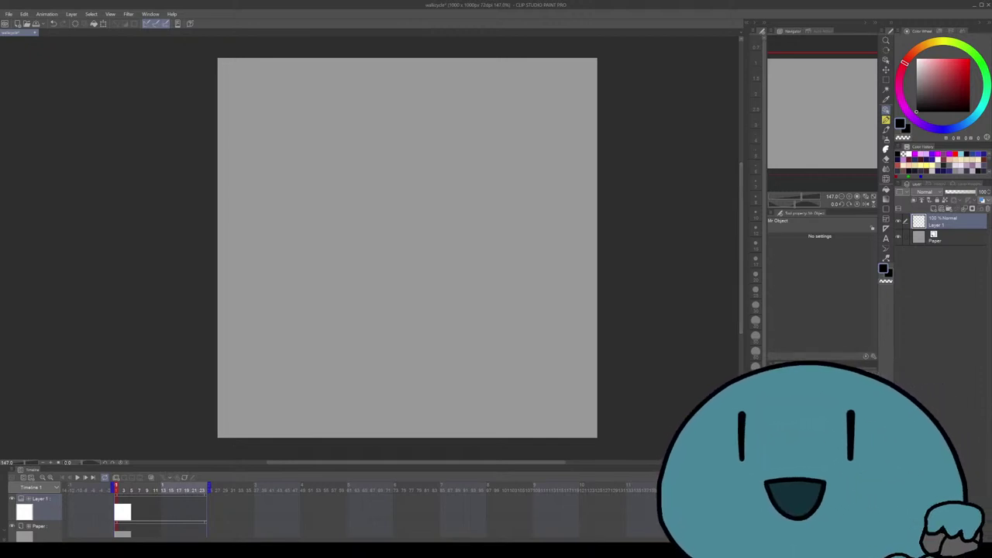
key(ctrl+plus)
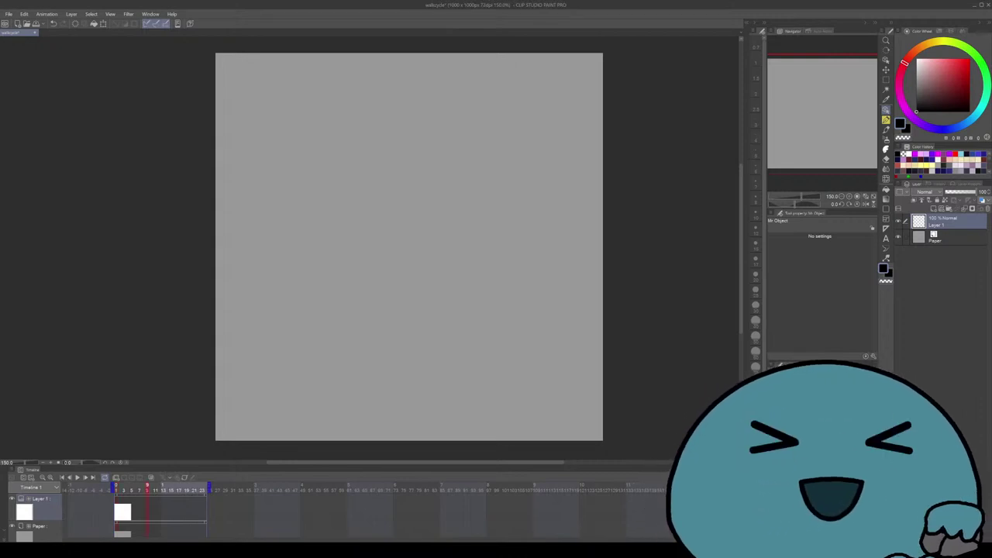
Create an animation folder above Layer 1 and add its first cel at frame 1 of the timeline
key(ctrl+g)
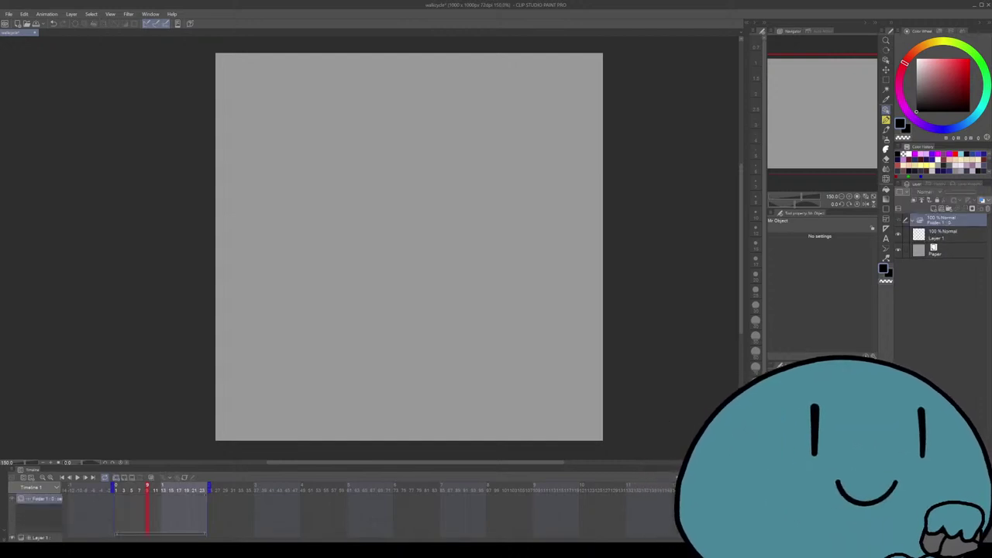
key(Home)
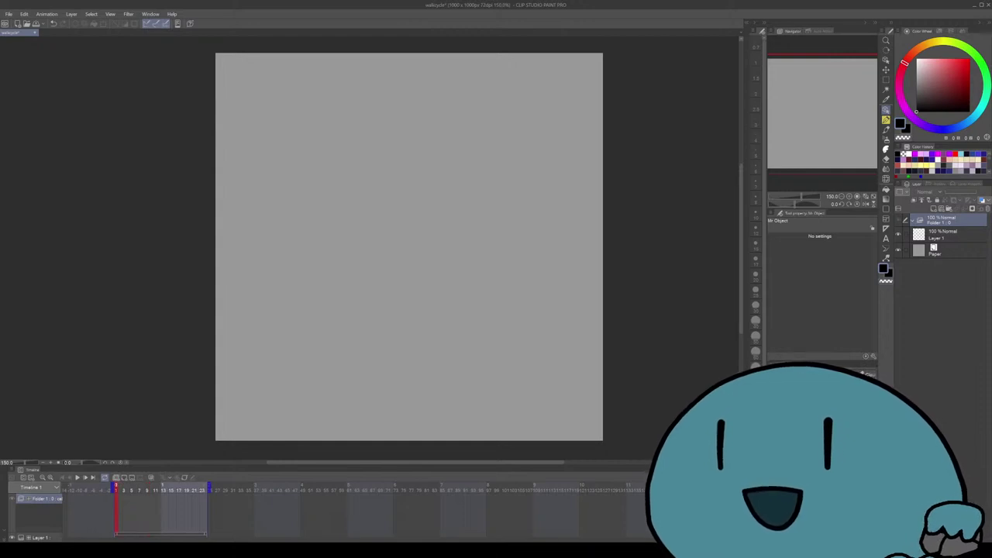
key(ctrl+shift+n)
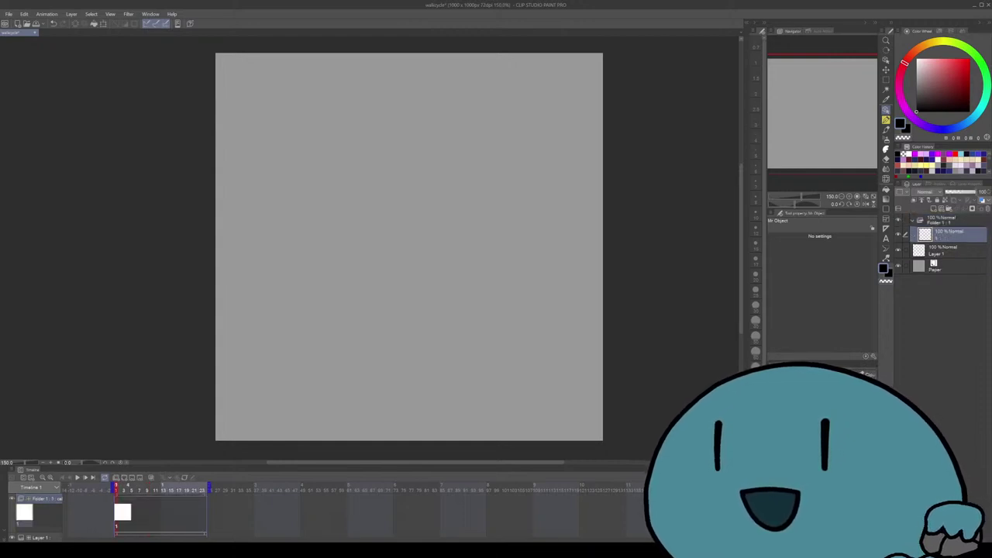
Add cels 2 to 12 to the animation folder, one at every second frame from frame 3 through frame 23
key(Right)
key(ctrl+shift+n)
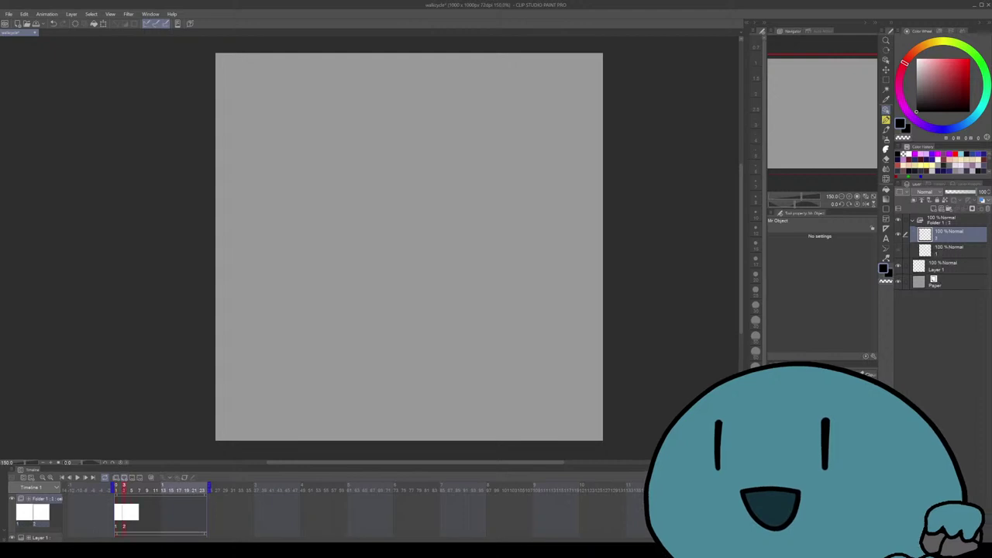
key(Right)
key(ctrl+shift+n)
key(Right)
key(ctrl+shift+n)
key(Right)
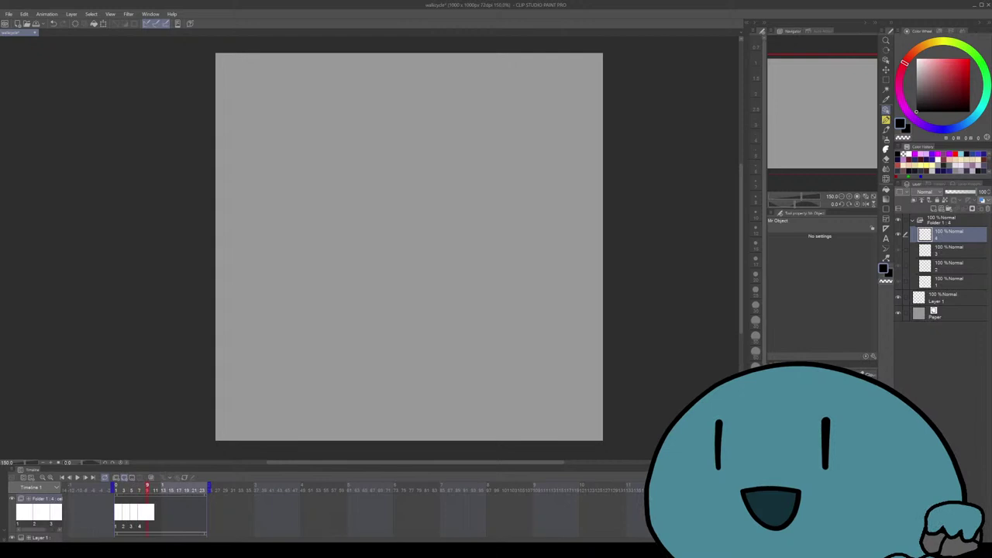
key(ctrl+shift+n)
key(Right)
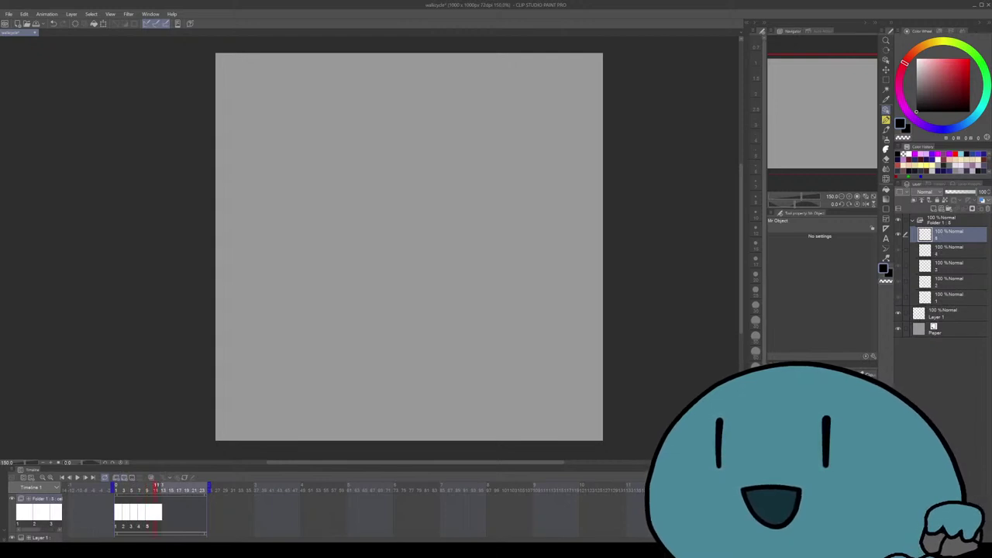
key(ctrl+shift+n)
key(Right)
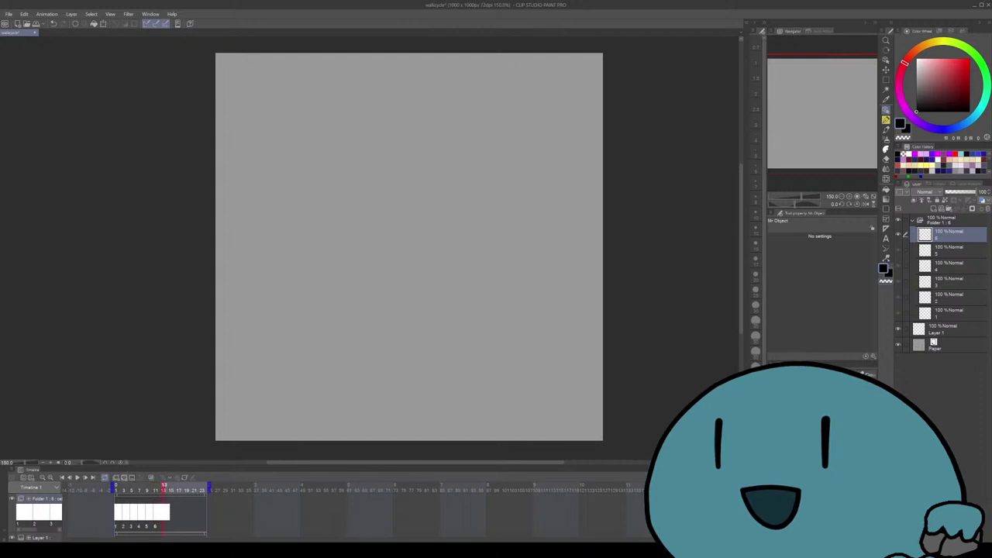
key(ctrl+shift+n)
key(Right)
key(ctrl+shift+n)
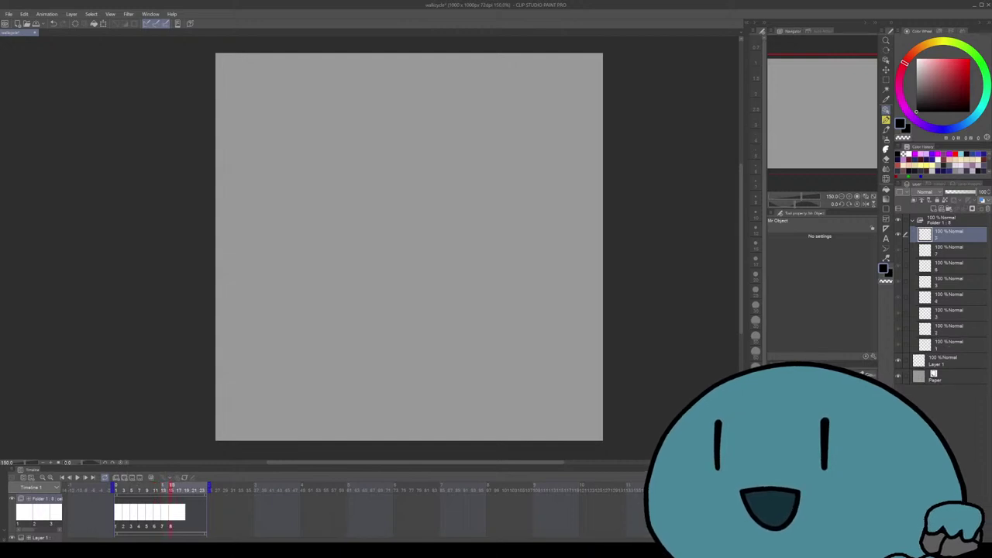
key(Right)
key(ctrl+shift+n)
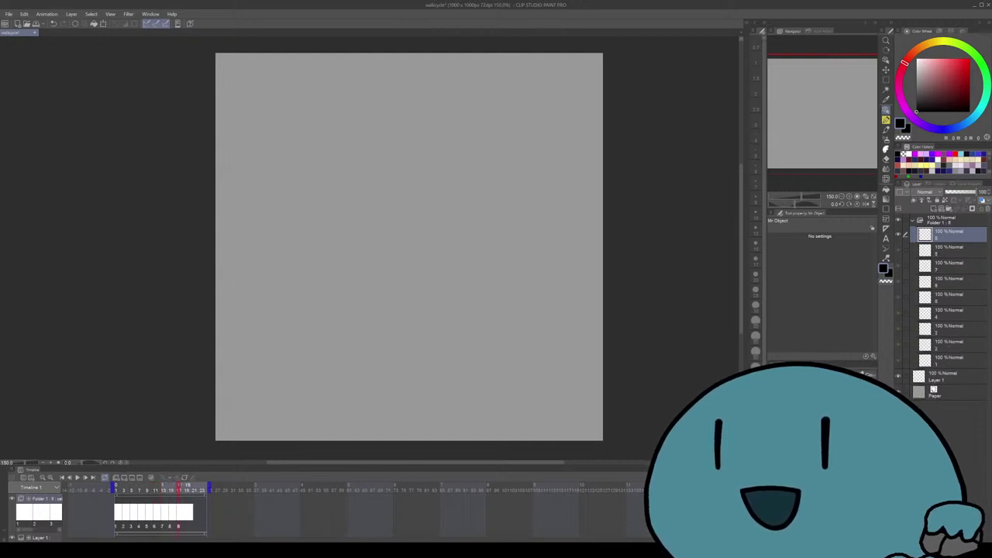
key(ctrl+shift+n)
key(Right)
key(ctrl+shift+n)
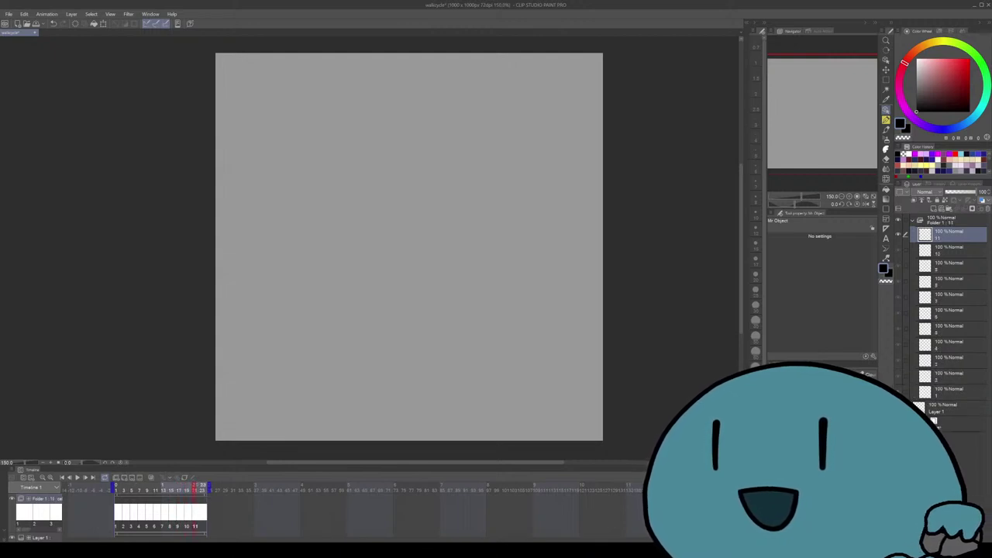
key(Right)
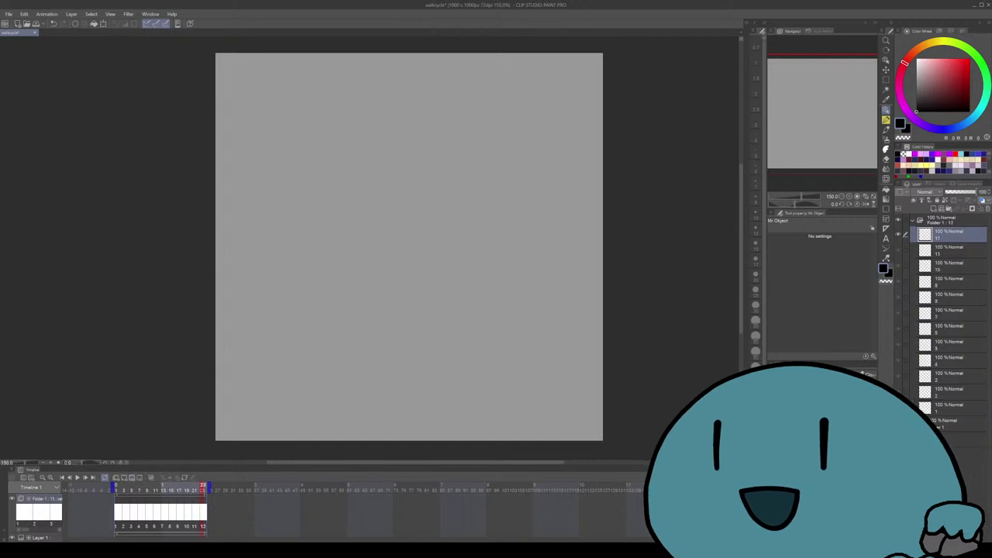
key(ctrl+shift+n)
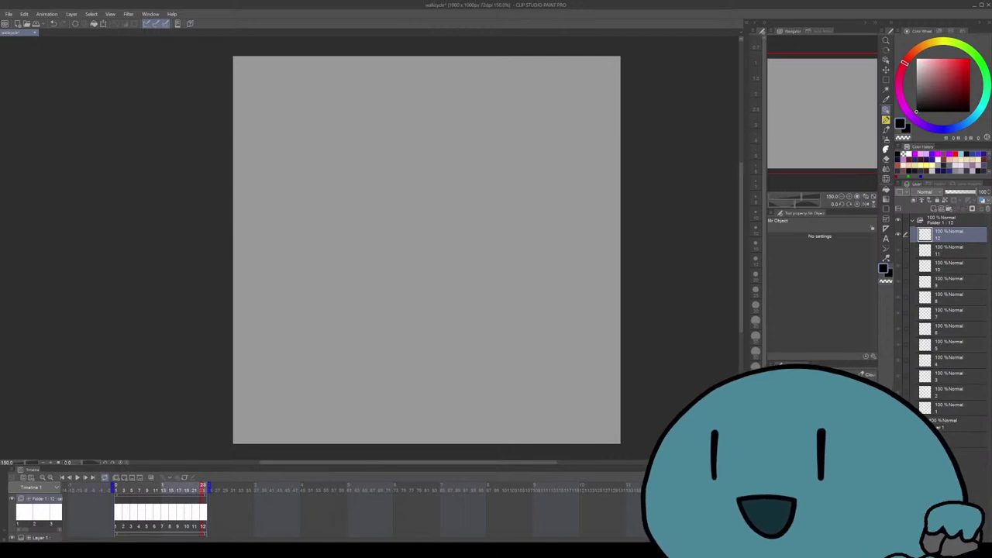
Draw a black zigzag test line with the size 10 pen on cel 1 and a different one on cel 2
scroll(263, 511, up, 5)
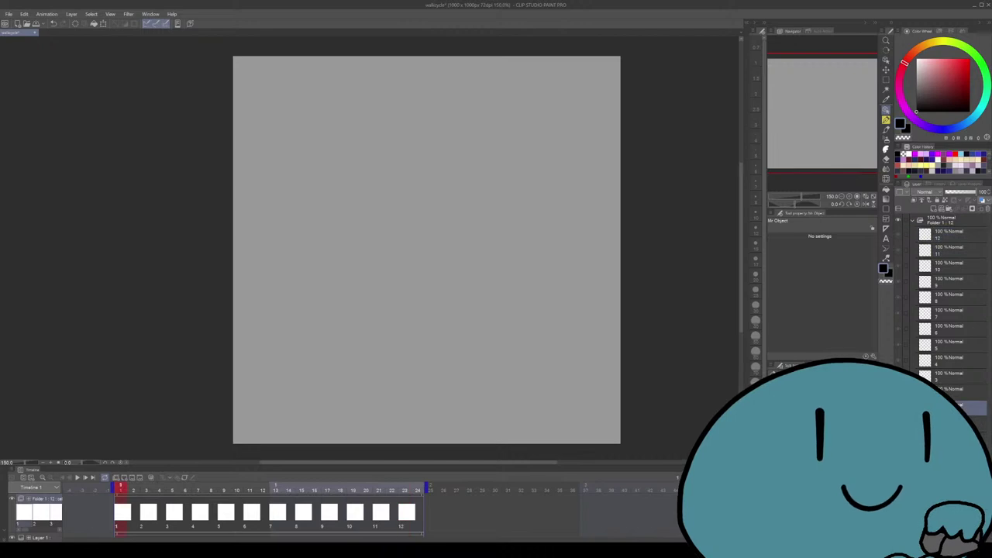
key(p)
mouse_move(490, 112)
mouse_down()
mouse_move(415, 209)
mouse_move(404, 300)
mouse_move(375, 381)
mouse_up()
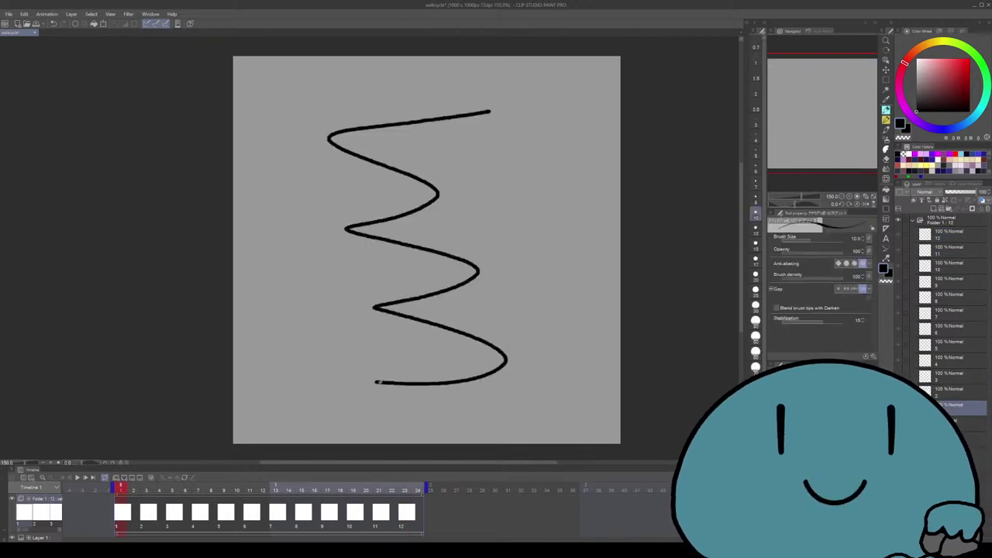
key(Right)
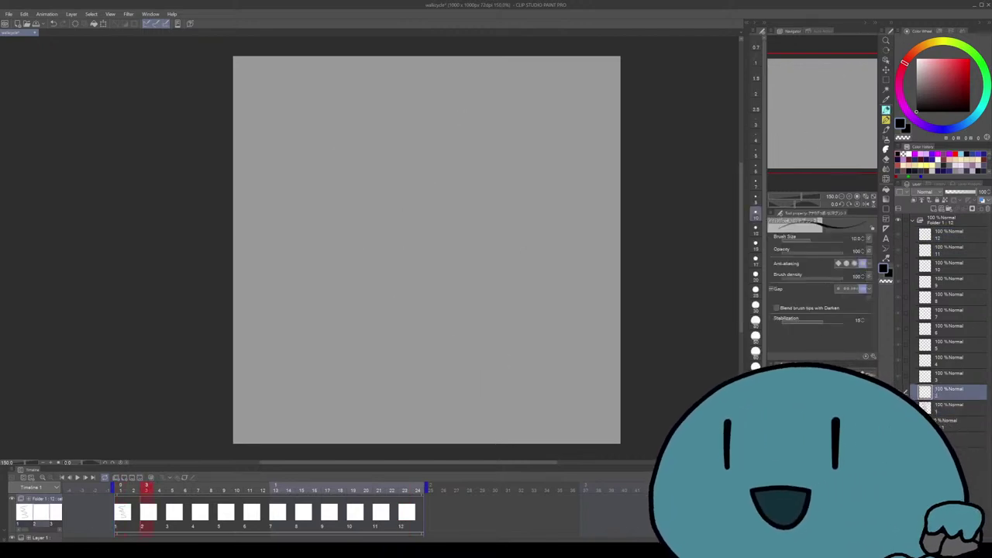
mouse_move(465, 116)
mouse_down()
mouse_move(379, 183)
mouse_move(336, 379)
mouse_up()
Turn on onion skin and flip between cels 1, 2 and 3 to compare the drawings
key(Right)
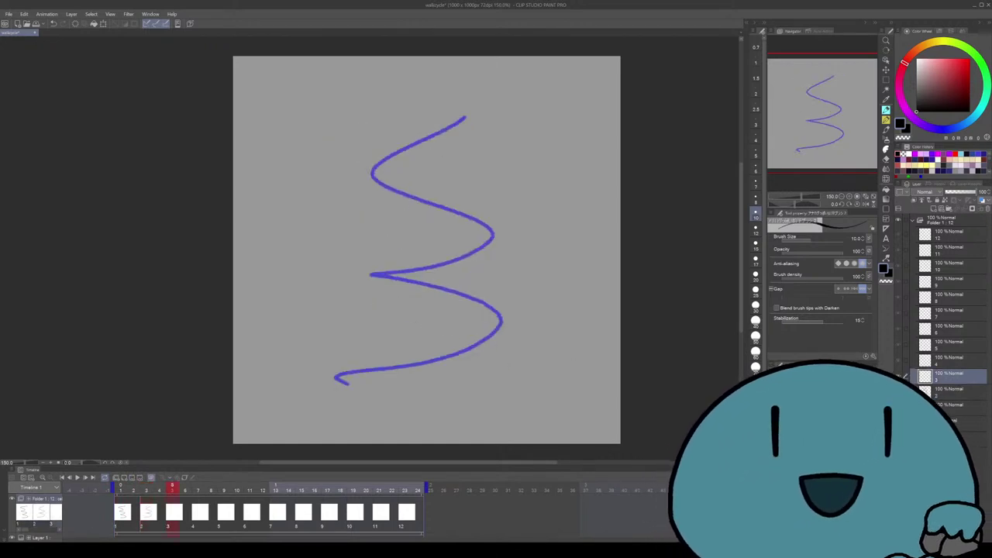
key(Left)
key(Left)
key(Right)
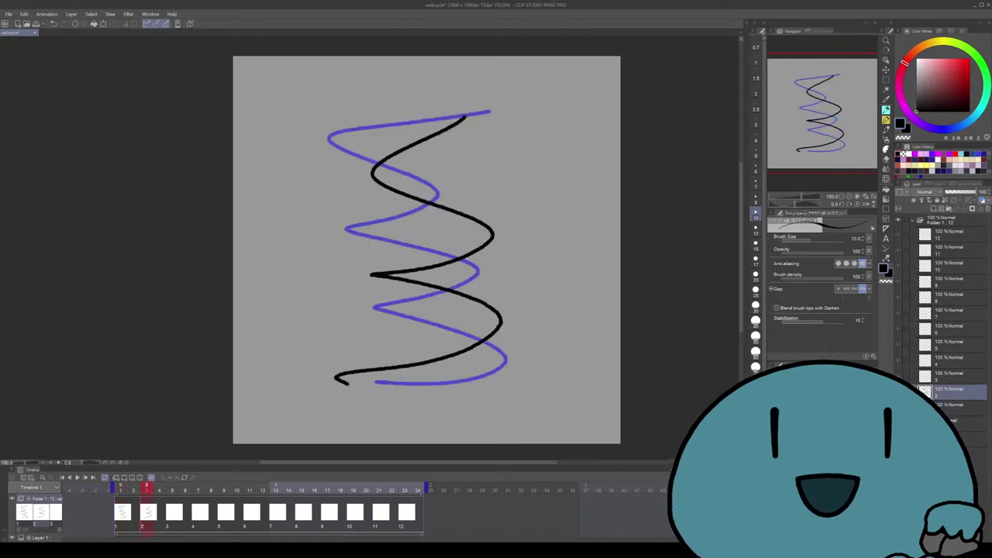
Draw a loose, curving black test line on cel 3 over the onion skin of cel 2, then advance to cel 4
key(Right)
mouse_move(478, 153)
mouse_down()
mouse_move(374, 108)
mouse_move(334, 355)
mouse_up()
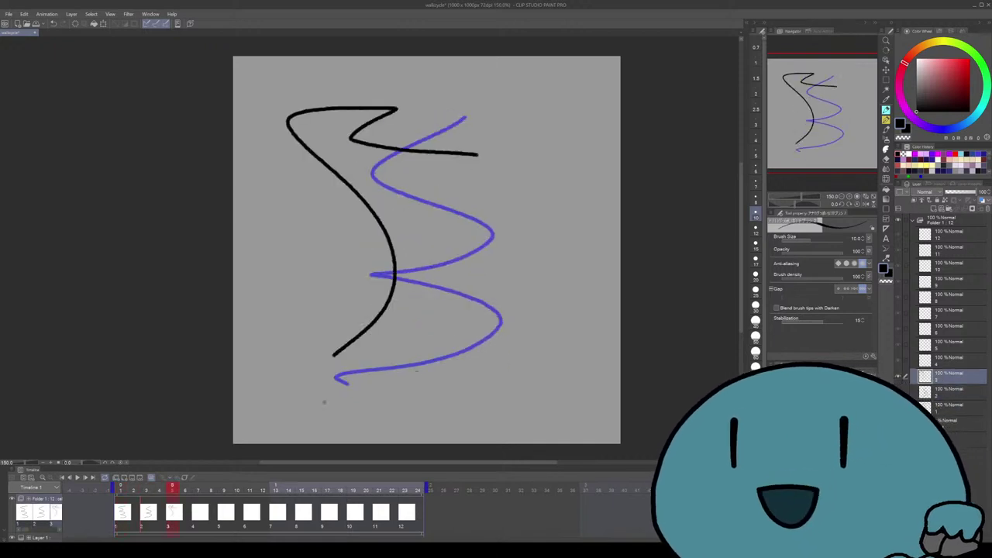
key(Right)
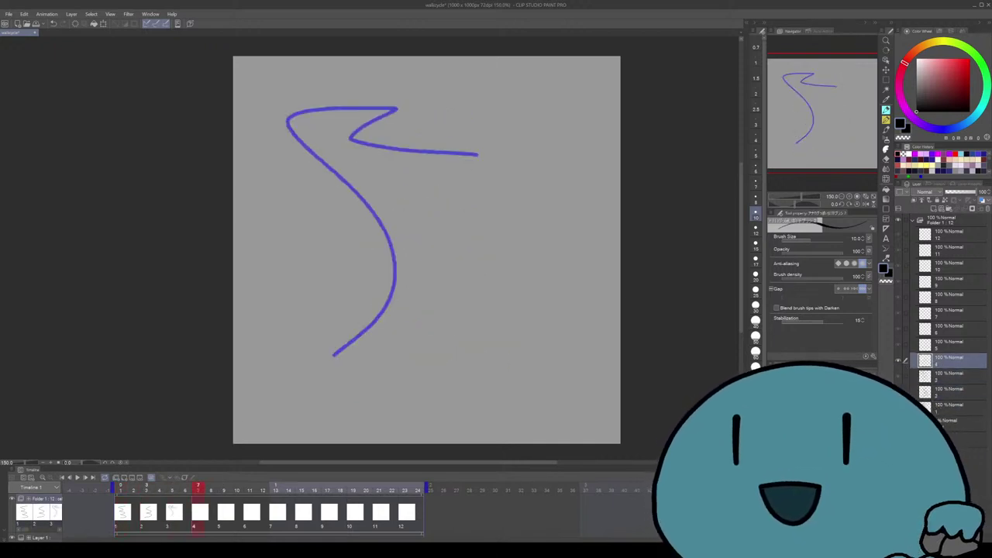
Play back the animation to preview the test drawings and stop it
click(77, 477)
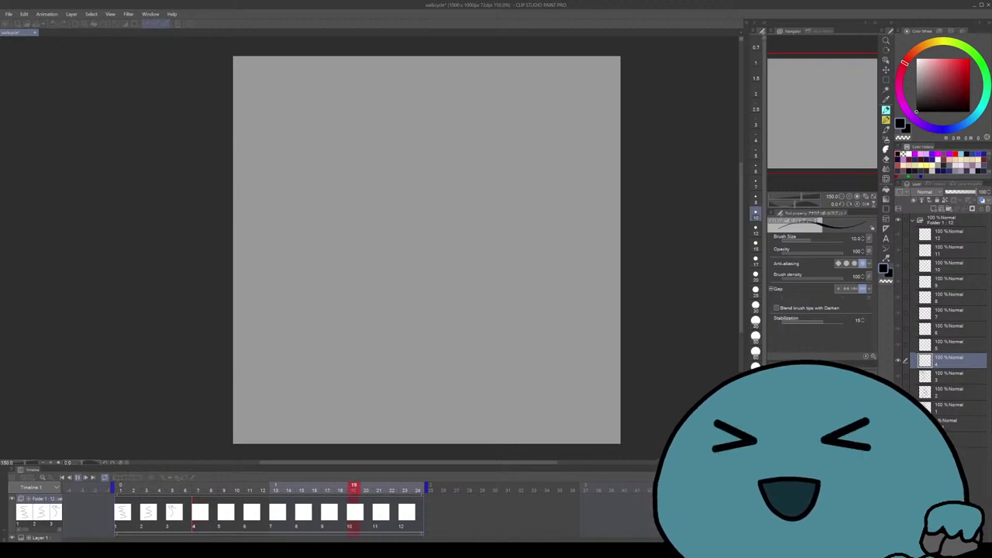
key(space)
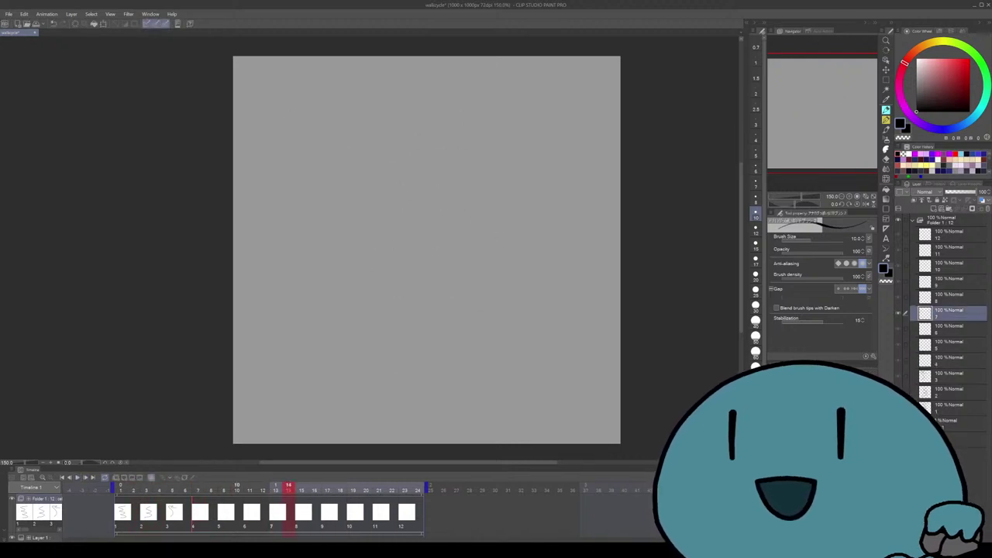
key(space)
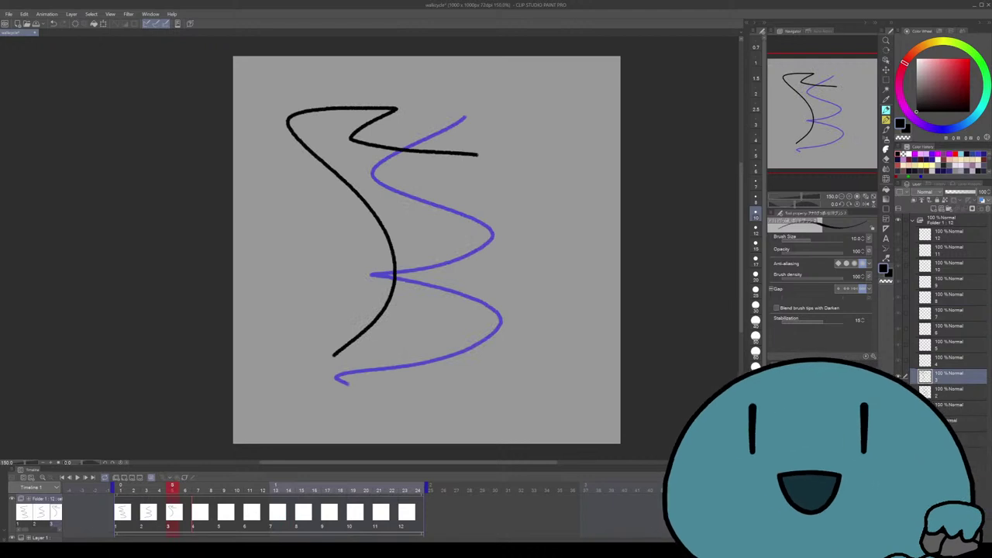
Clear the test drawings from cels 3, 2 and 1
key(Left)
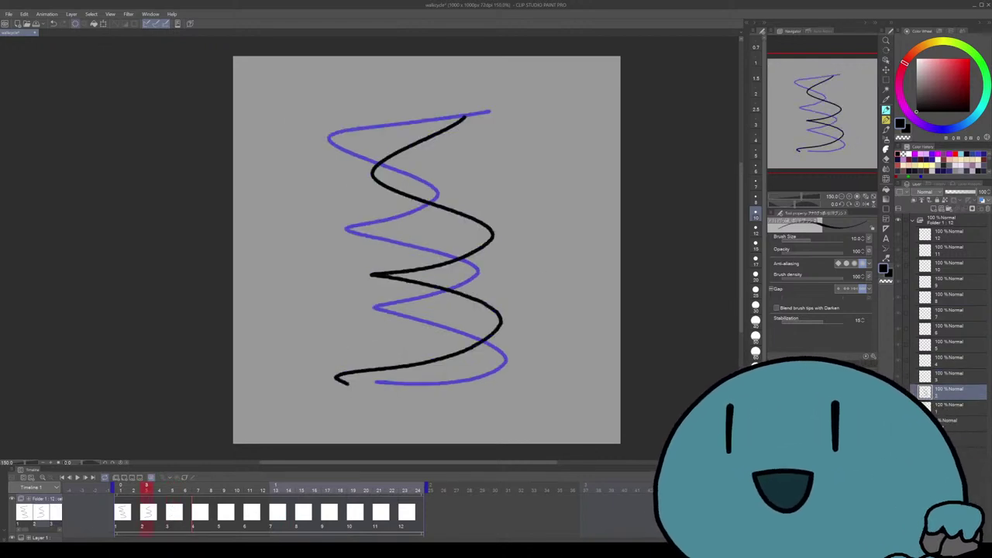
key(Delete)
key(Left)
key(Delete)
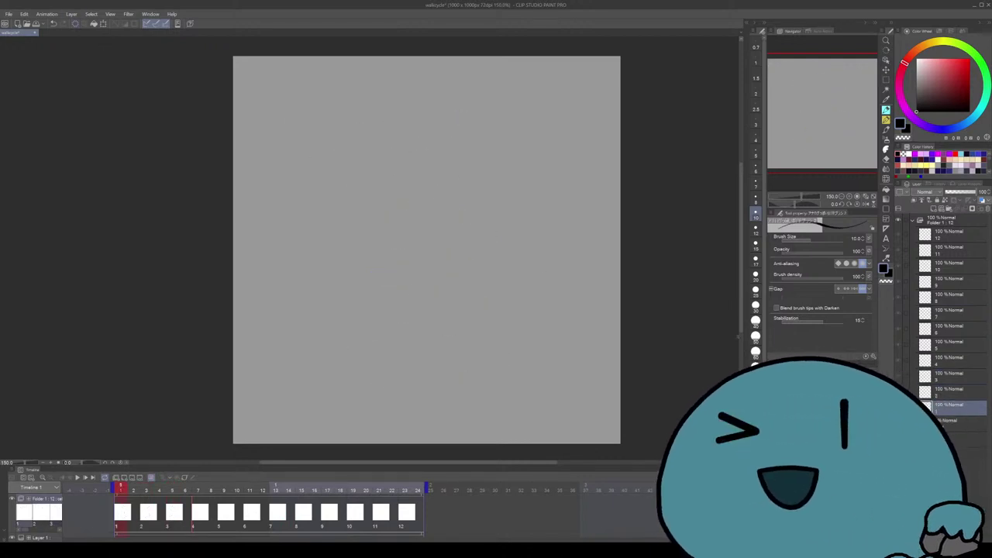
Scribble overlapping loops on Layer 1, outside the animation folder, and draw a small smiley face in the canvas's upper-right corner on cel 1
mouse_move(504, 116)
mouse_down()
mouse_move(442, 97)
mouse_move(561, 283)
mouse_move(443, 192)
mouse_move(397, 226)
mouse_move(440, 159)
mouse_up()
key(Right)
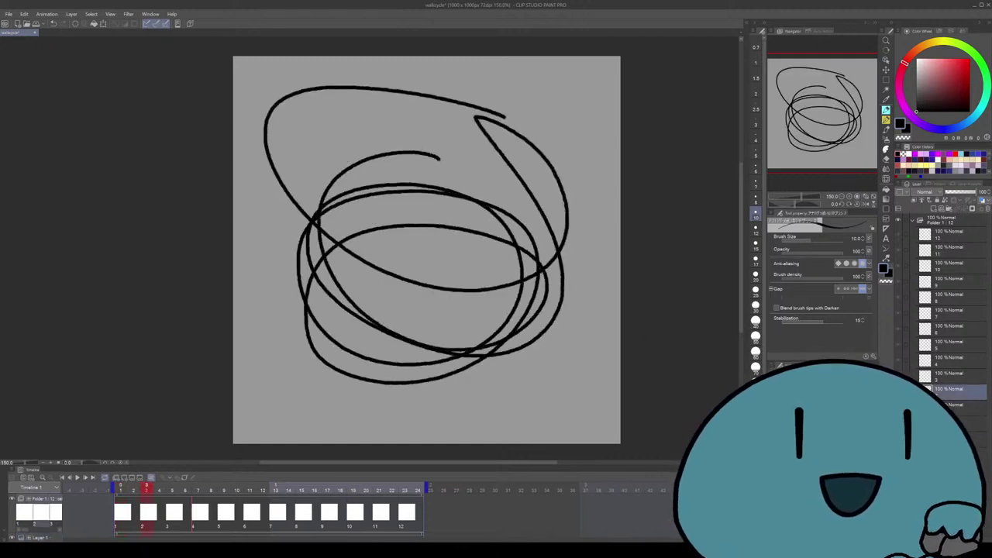
key(Left)
mouse_move(551, 69)
mouse_down()
mouse_move(554, 87)
mouse_move(580, 91)
mouse_move(580, 109)
mouse_up()
key(Right)
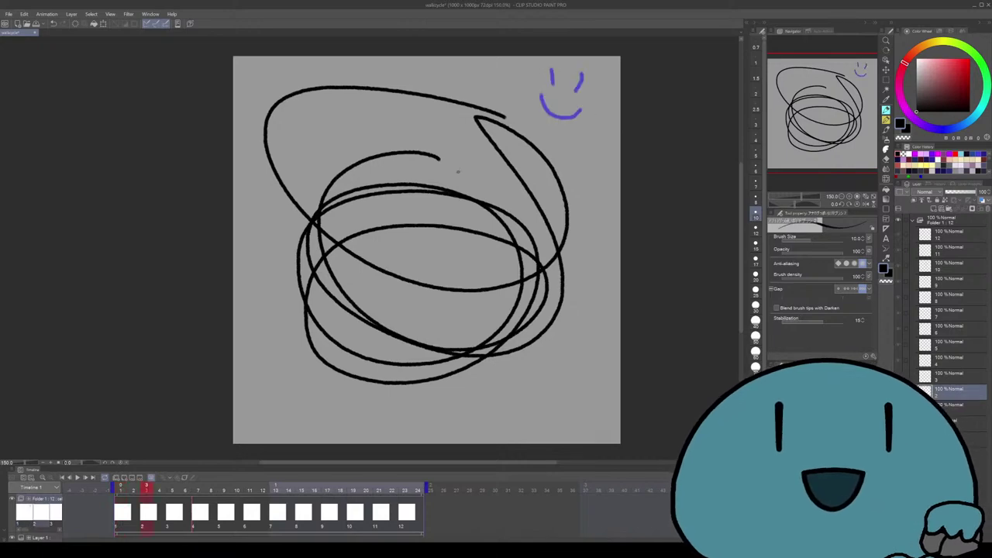
Draw a small smiley face on cel 2 near the canvas's upper-left corner, then play back the animation from cel 1 and stop it
mouse_move(311, 111)
mouse_down()
mouse_move(313, 132)
mouse_move(331, 125)
mouse_up()
mouse_move(302, 143)
mouse_down()
mouse_move(338, 145)
mouse_move(349, 121)
mouse_up()
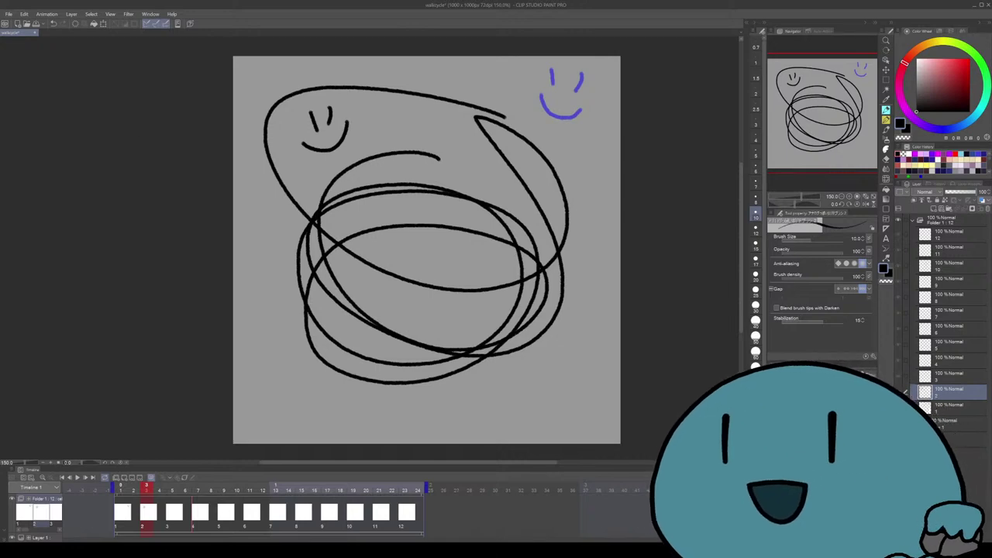
key(Left)
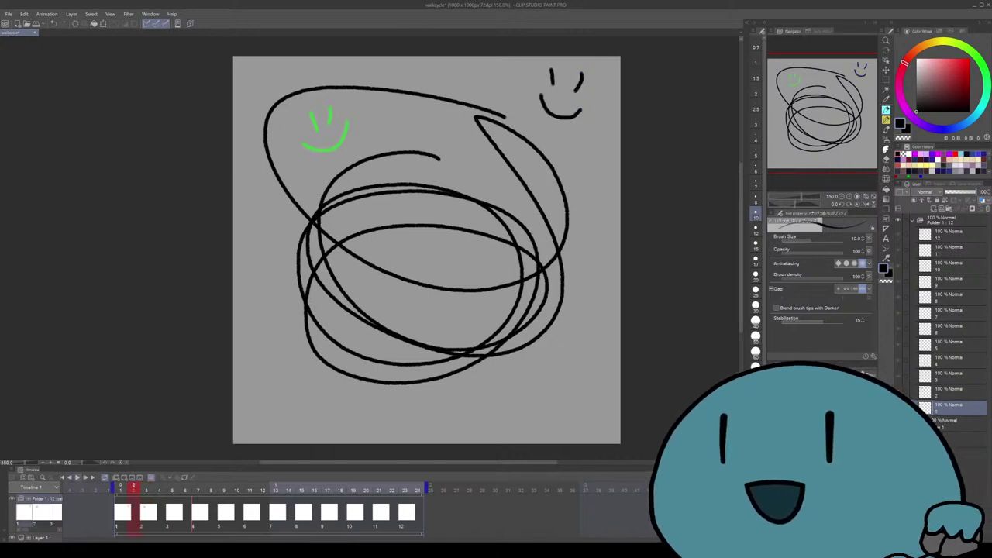
click(76, 477)
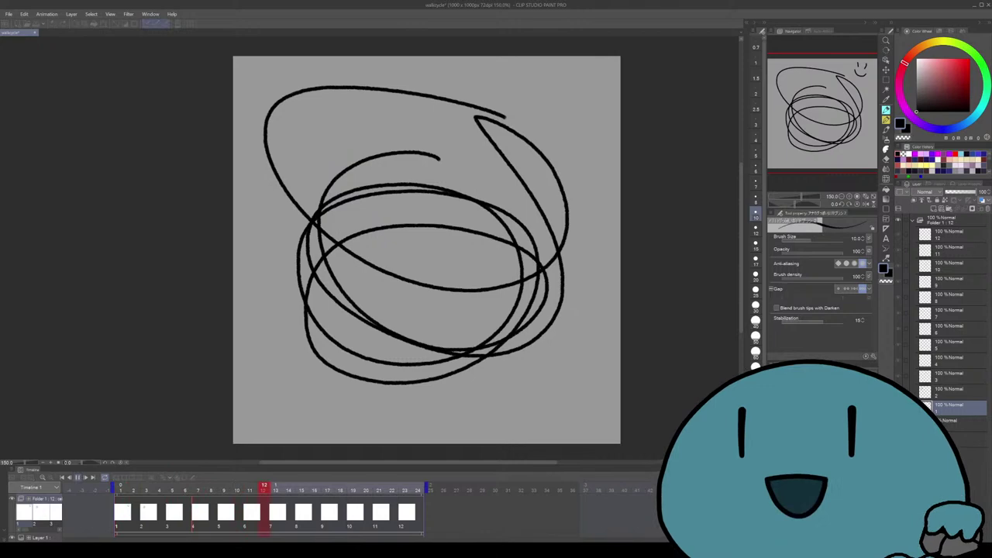
key(Return)
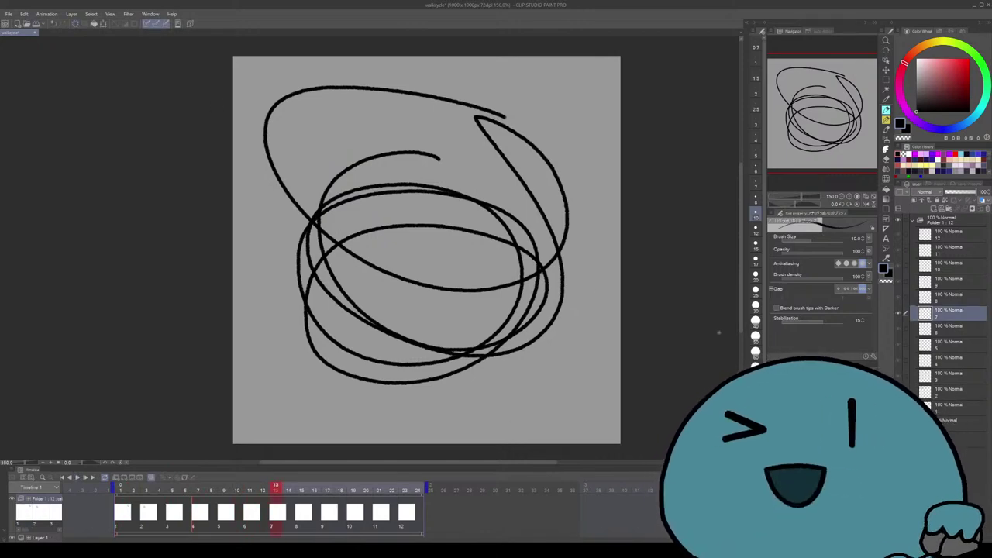
Clear the smiley faces from cels 2 and 1 and the scribbled loops from Layer 1
click(146, 490)
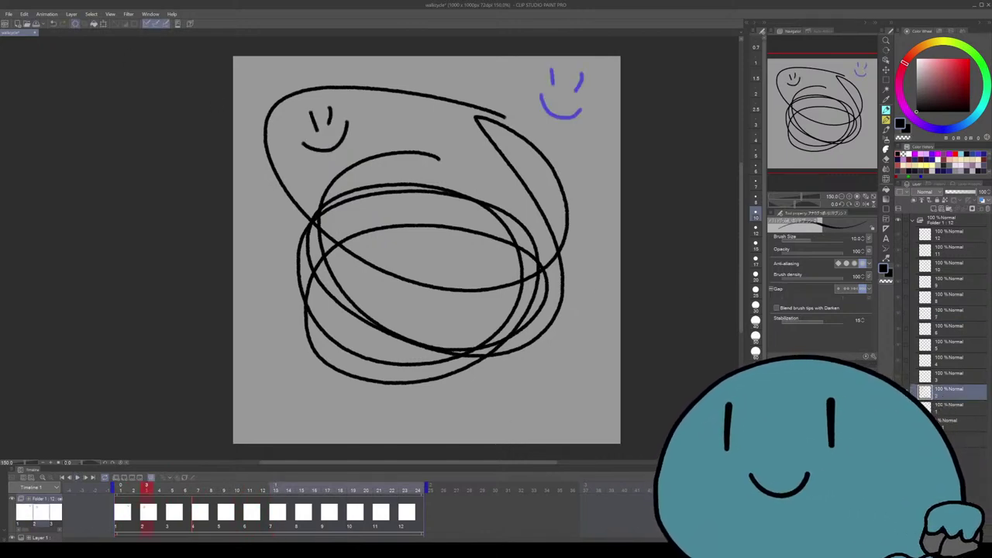
key(Delete)
key(Left)
key(Left)
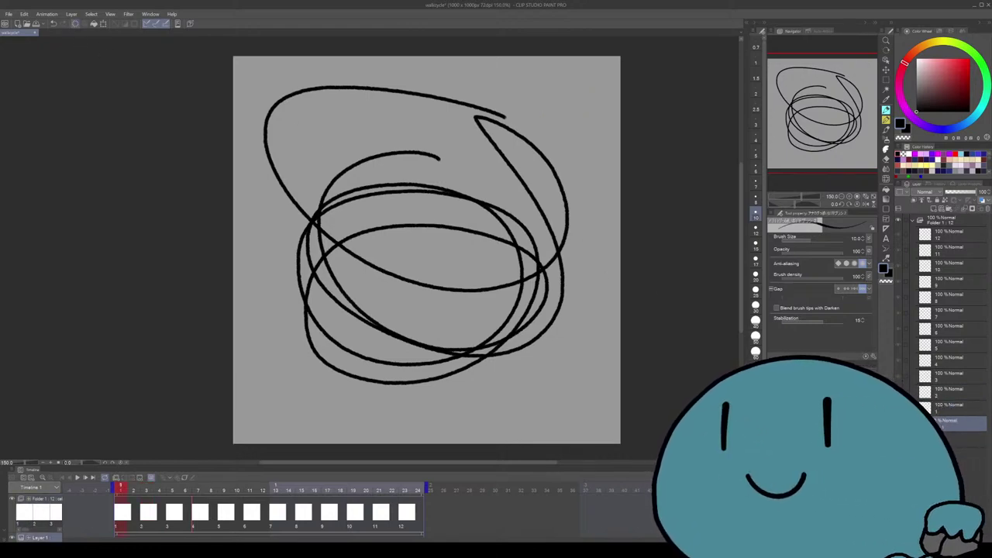
key(Delete)
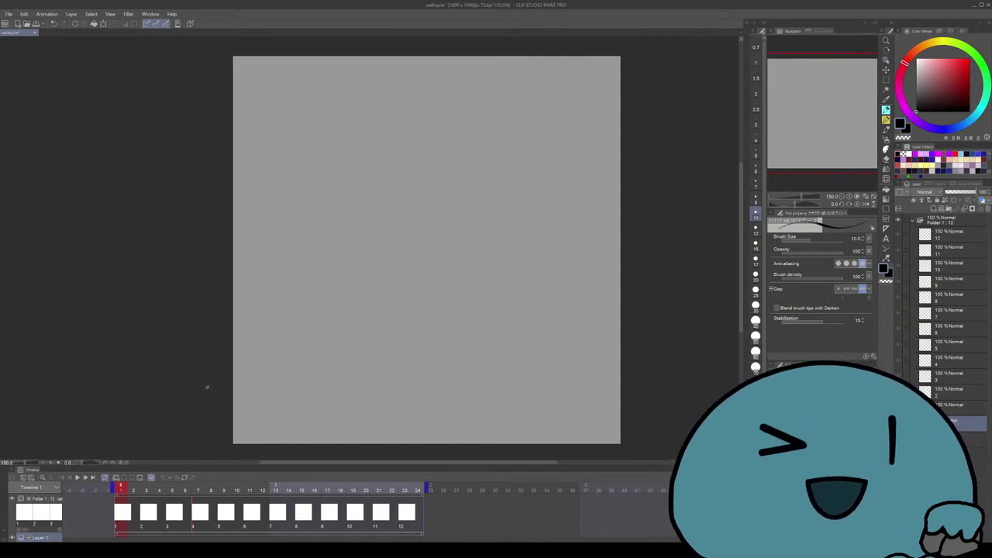
Draw a straight, thick black ground line across the full canvas width on Layer 1 with the size 25 Multiply brush, below the middle
key(b)
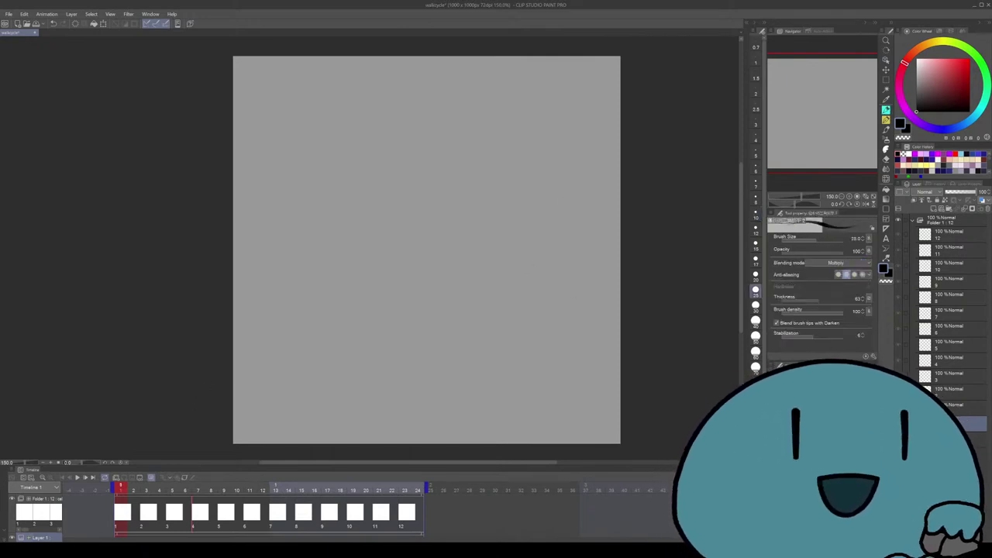
drag(202, 306, 592, 281)
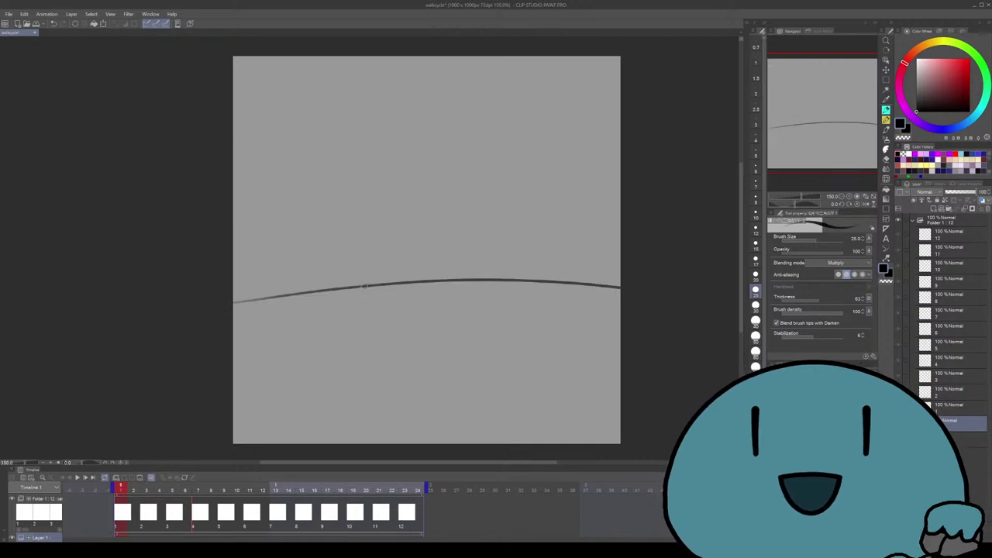
key(ctrl+z)
drag(395, 314, 553, 310)
key(ctrl+z)
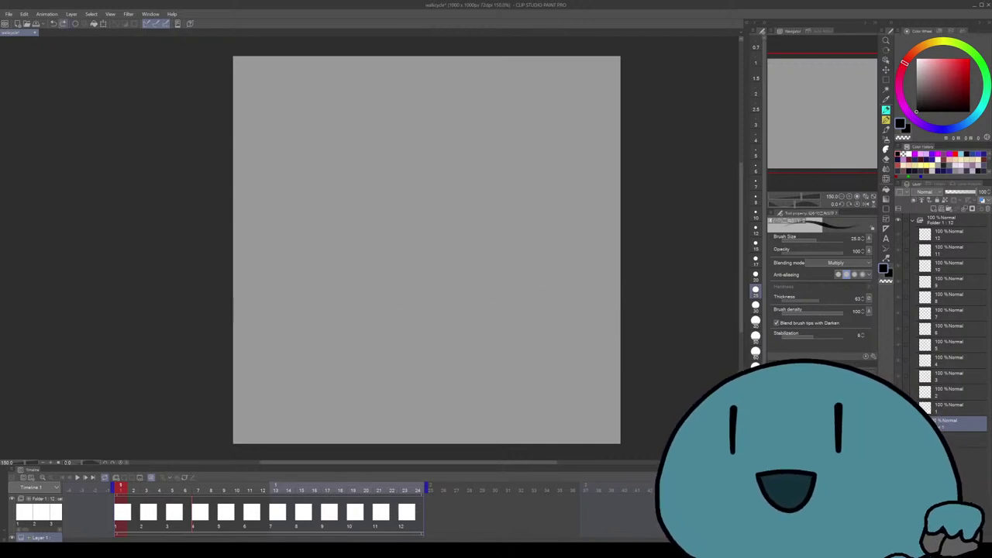
drag(181, 326, 709, 325)
scroll(427, 249, down, 2)
drag(394, 249, 487, 289)
scroll(486, 289, up, 2)
drag(418, 249, 455, 257)
mouse_move(564, 342)
mouse_down()
mouse_move(577, 337)
mouse_move(478, 320)
mouse_move(497, 336)
mouse_move(529, 333)
mouse_up()
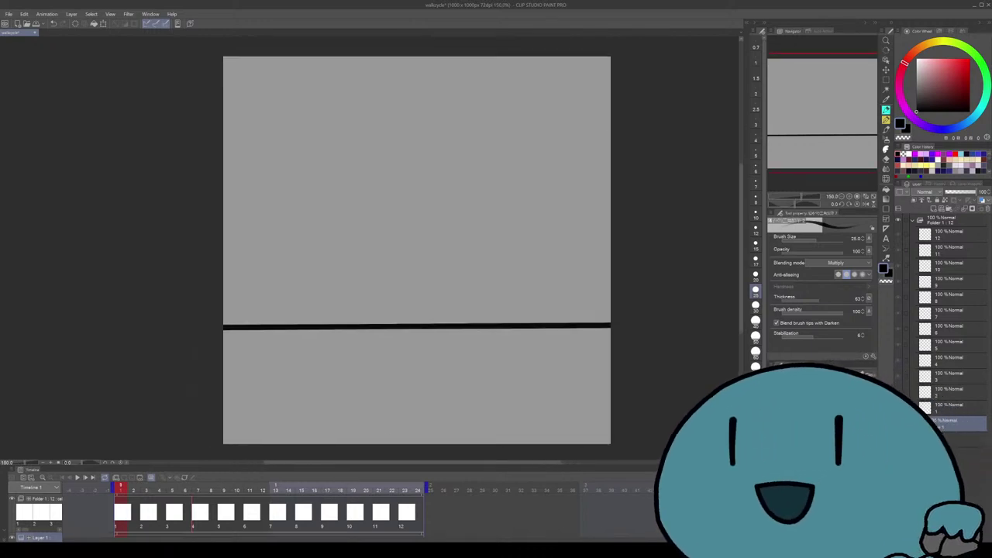
drag(633, 245, 669, 243)
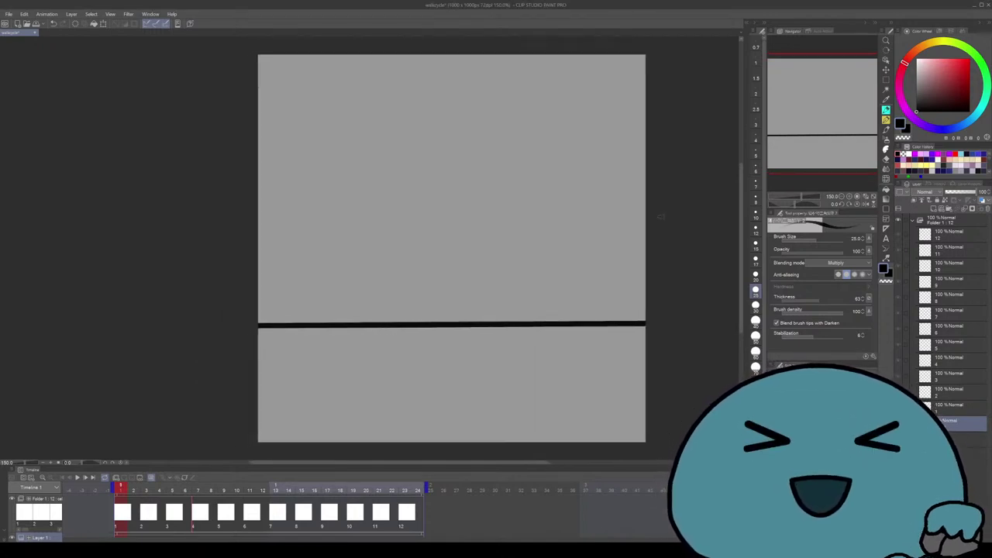
Try loose strokes above the ground line at brush size 10, undo them, and set the brush size to 15
drag(455, 188, 488, 180)
key(ctrl+z)
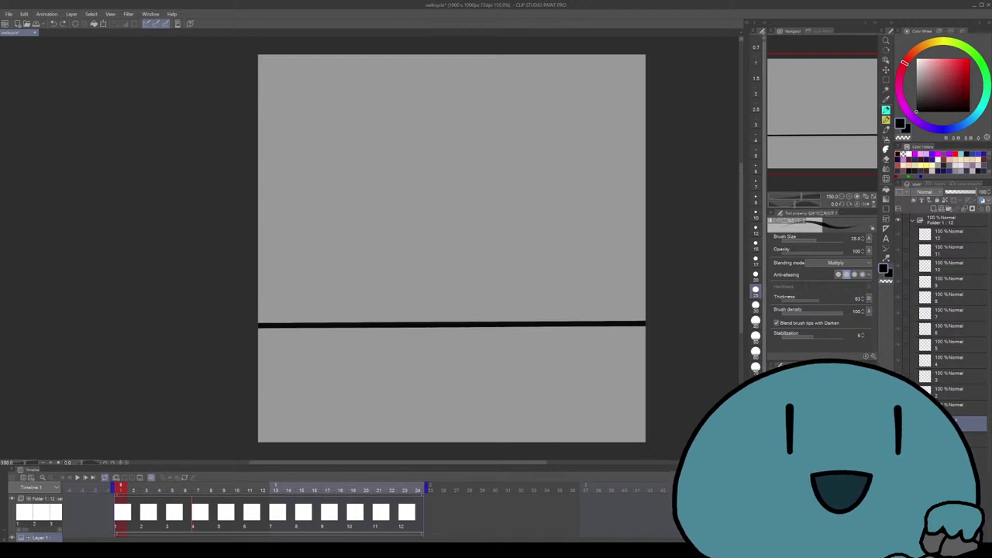
key(bracketleft)
key(bracketleft)
key(bracketleft)
key(bracketleft)
key(bracketleft)
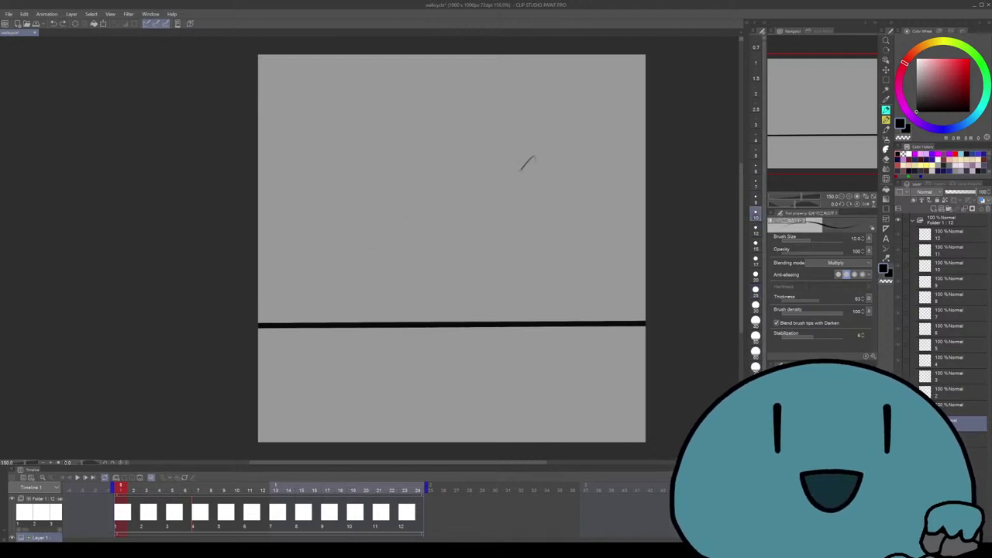
scroll(505, 91, up, 1)
drag(529, 162, 450, 188)
key(ctrl+z)
mouse_move(605, 181)
mouse_down()
mouse_move(491, 173)
mouse_move(413, 193)
mouse_up()
key(ctrl+z)
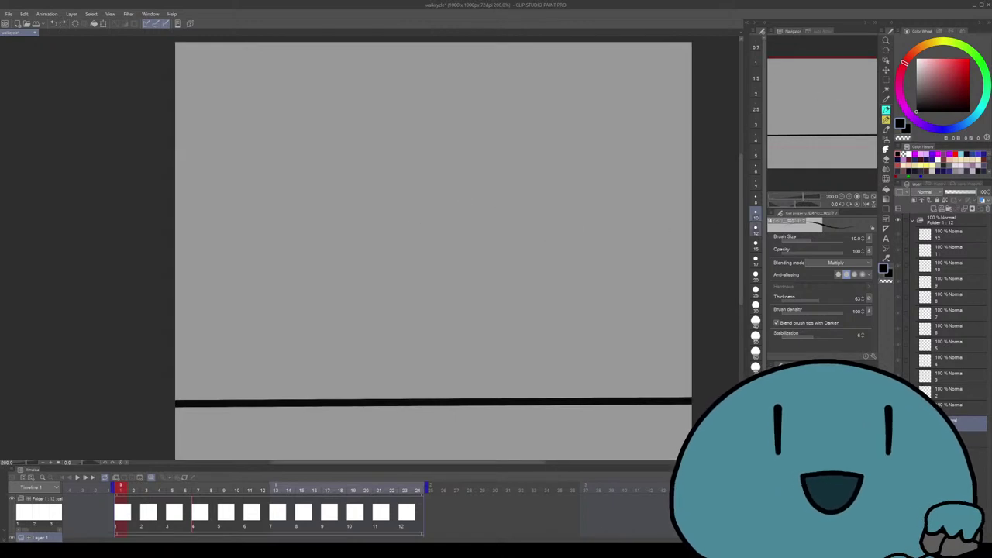
key(bracketright)
key(bracketright)
drag(473, 152, 341, 186)
key(ctrl+z)
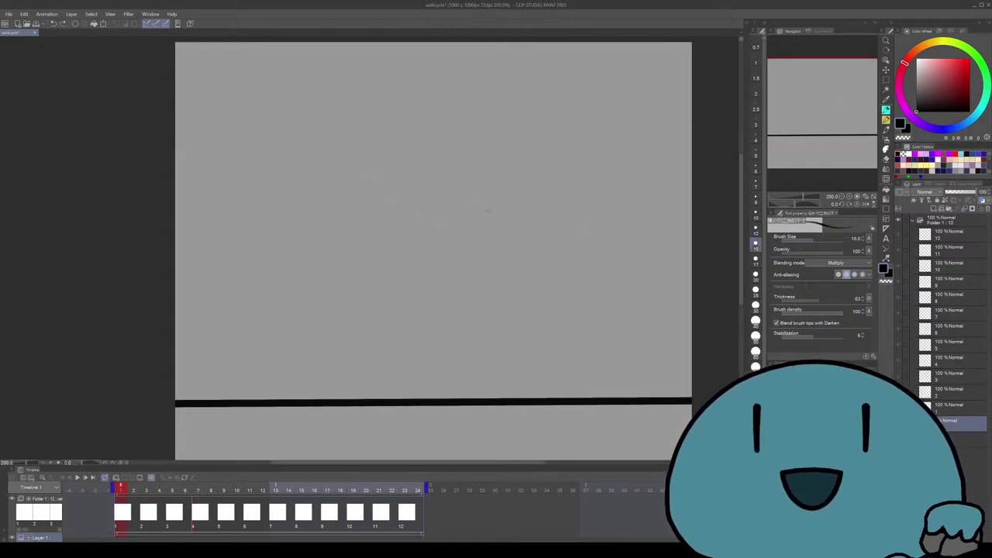
Sketch a small stack of paper with a lifted top sheet in the canvas's upper-right area on Layer 1
drag(547, 147, 555, 186)
drag(535, 143, 620, 174)
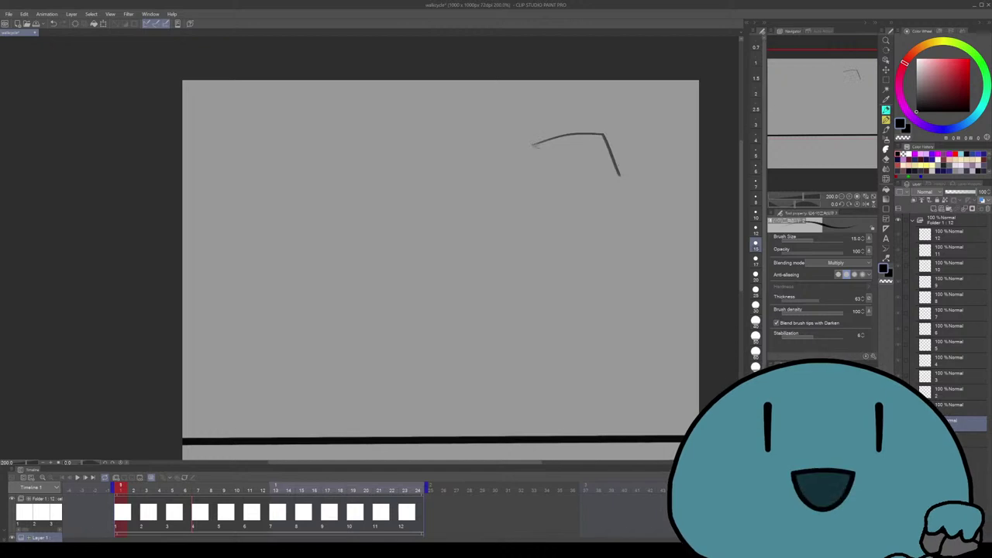
mouse_move(532, 145)
mouse_down()
mouse_move(565, 183)
mouse_move(620, 175)
mouse_up()
mouse_move(532, 147)
mouse_down()
mouse_move(535, 176)
mouse_move(578, 203)
mouse_move(625, 198)
mouse_up()
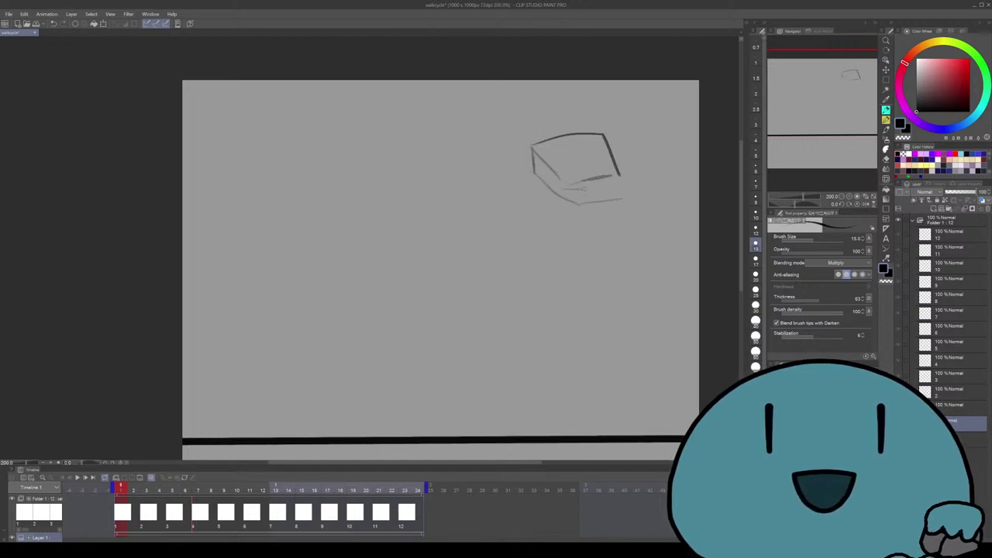
mouse_move(541, 160)
mouse_down()
mouse_move(567, 193)
mouse_move(561, 188)
mouse_move(628, 189)
mouse_up()
drag(577, 190, 594, 183)
drag(571, 186, 589, 180)
mouse_move(540, 149)
mouse_down()
mouse_move(586, 120)
mouse_move(627, 175)
mouse_up()
drag(551, 148, 620, 171)
key(ctrl+z)
drag(435, 263, 430, 279)
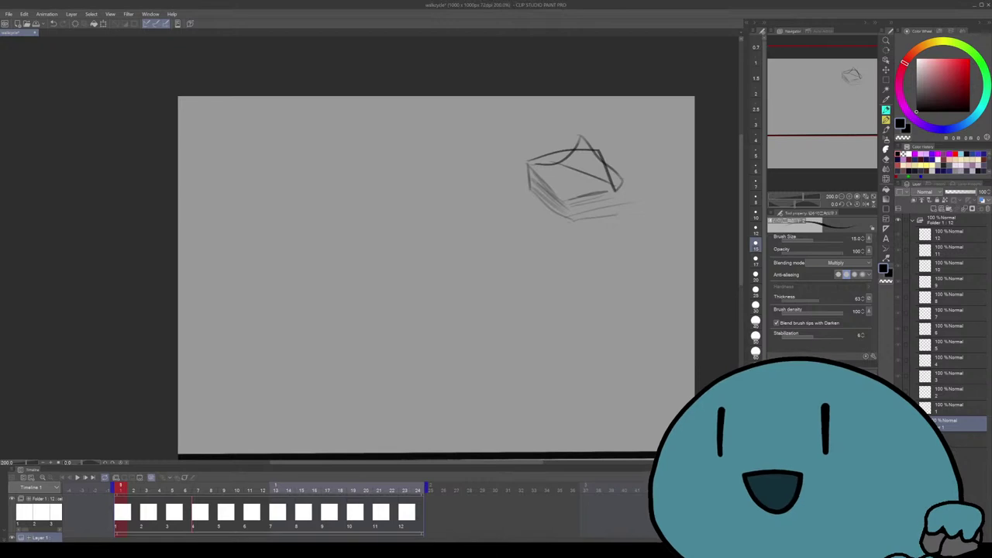
key(Delete)
drag(324, 76, 333, 52)
mouse_move(483, 245)
mouse_down()
mouse_move(451, 300)
mouse_move(408, 246)
mouse_up()
key(ctrl+z)
key(ctrl+alt+0)
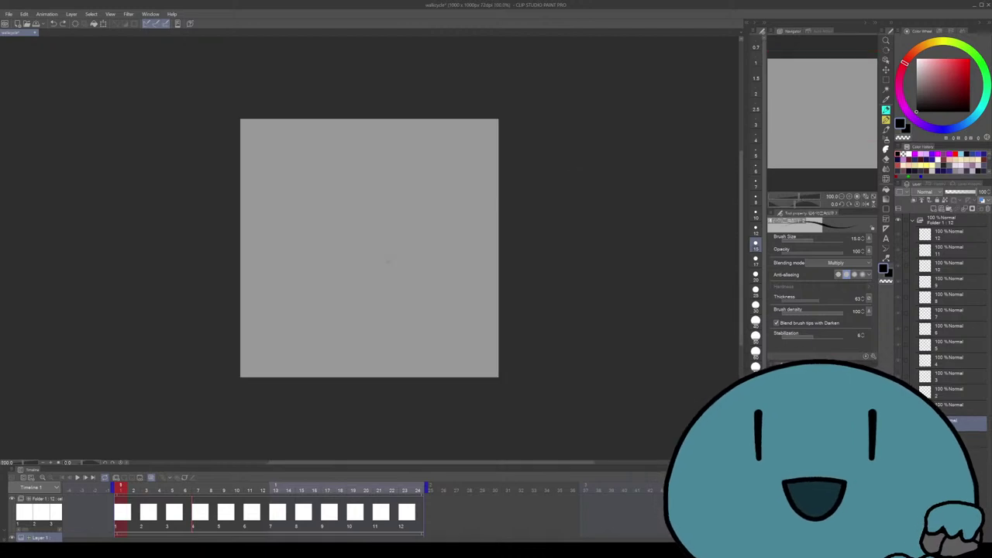
scroll(387, 262, up, 2)
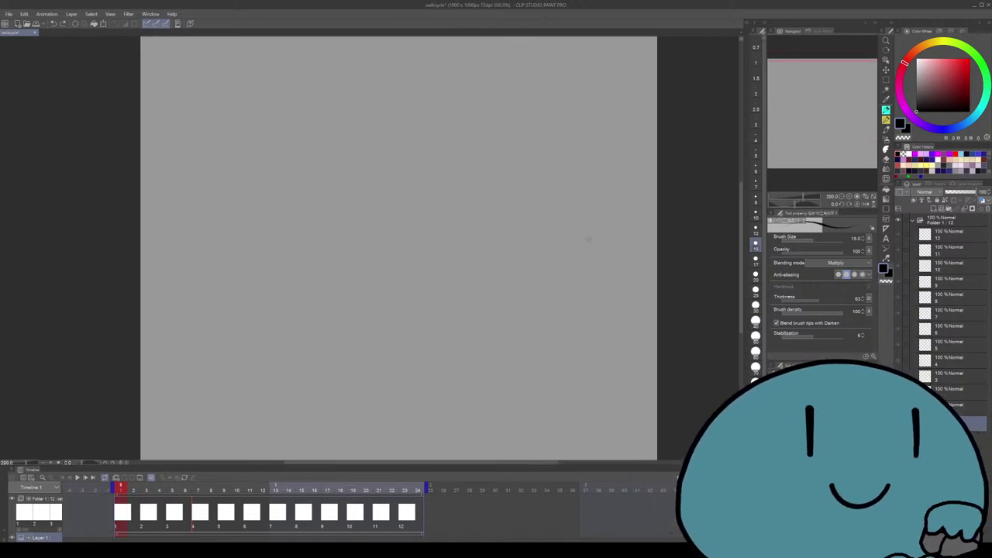
scroll(587, 318, down, 1)
drag(459, 182, 535, 152)
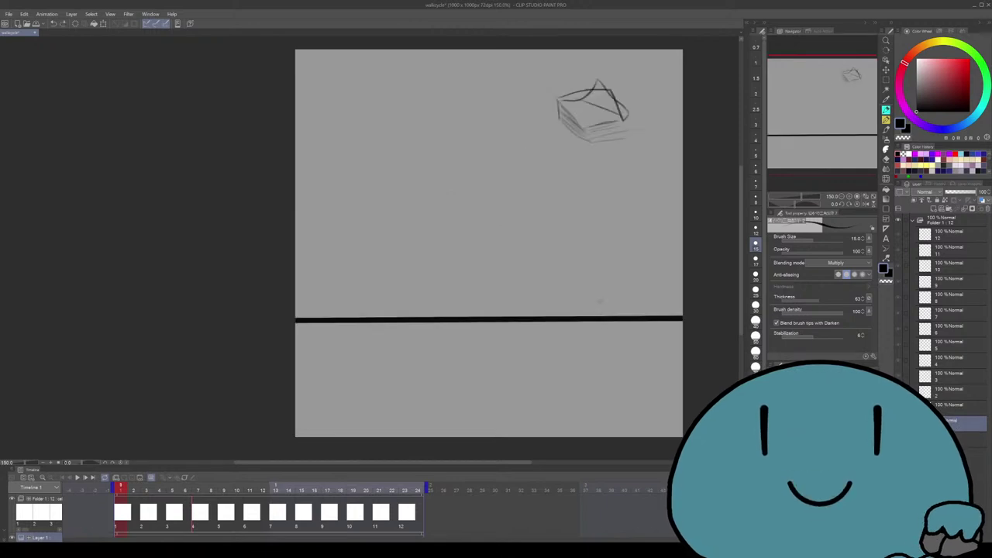
Erase the paper stack sketch from Layer 1, then return to the sketching brush with cel 1 as the drawing layer
key(e)
drag(556, 150, 583, 155)
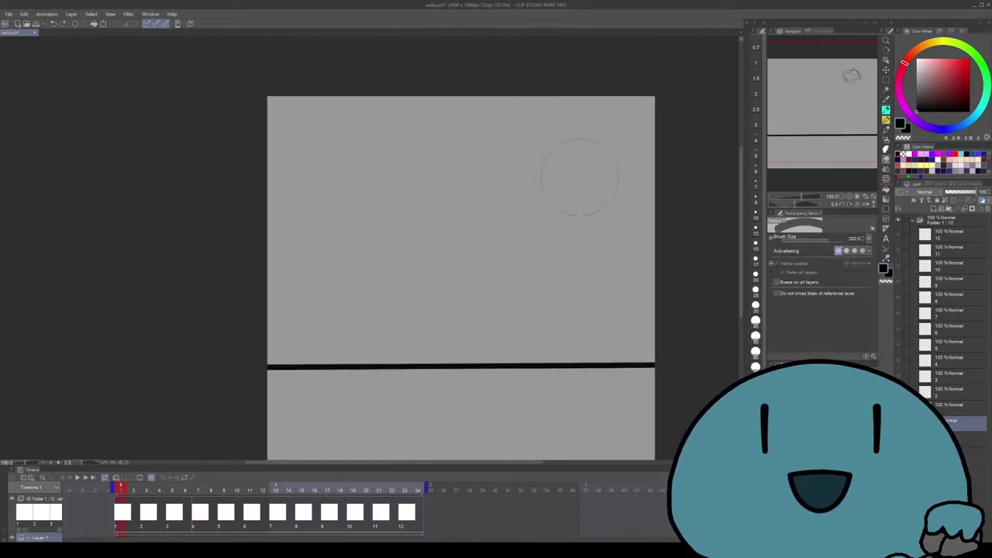
key(p)
scroll(624, 248, up, 1)
drag(629, 275, 653, 342)
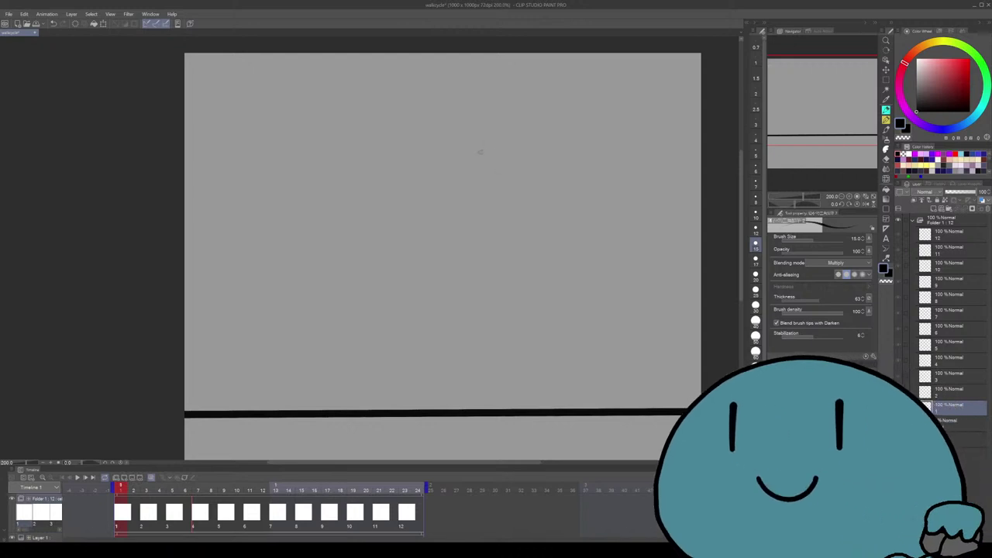
Rough out the walking figure's oval head, neck, torso, chest and hips above the ground line on cel 1
mouse_move(426, 186)
mouse_down()
mouse_move(476, 161)
mouse_move(430, 195)
mouse_up()
mouse_move(481, 172)
mouse_down()
mouse_move(482, 203)
mouse_move(454, 215)
mouse_up()
key(ctrl+minus)
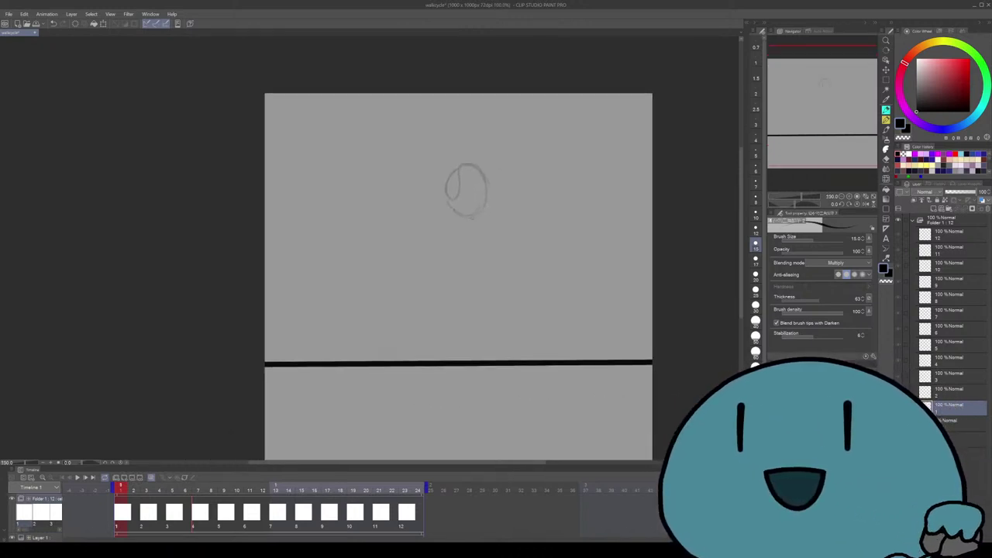
key(ctrl+z)
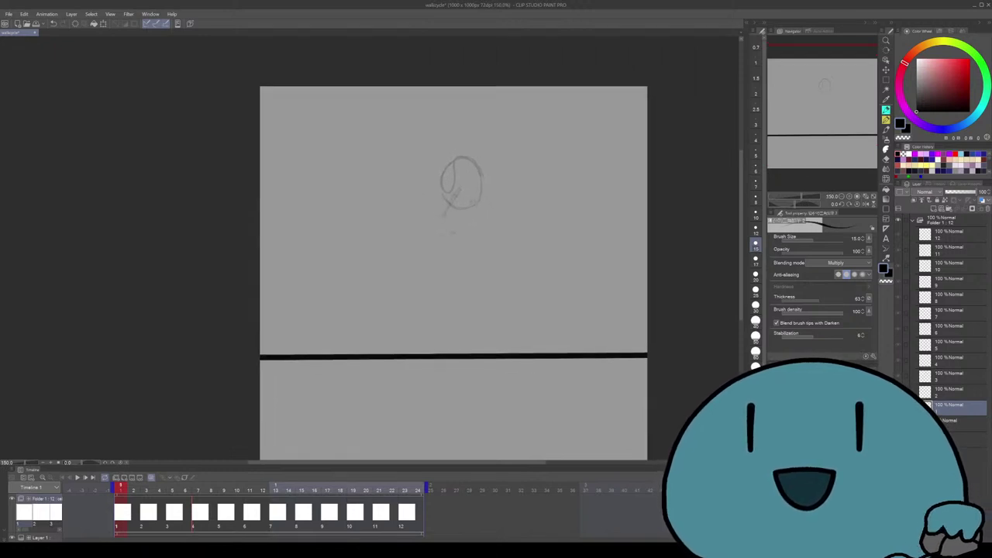
scroll(454, 263, down, 1)
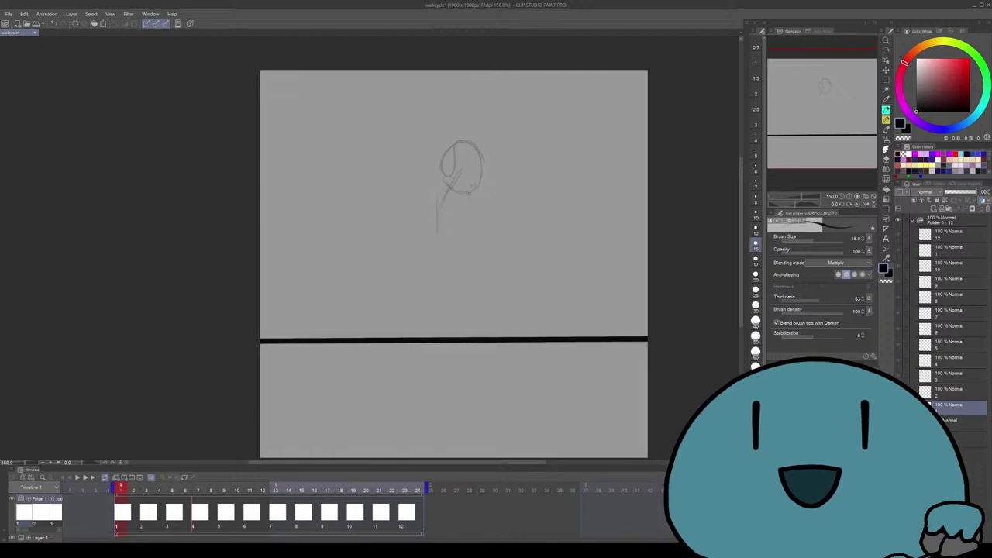
mouse_move(469, 227)
mouse_down()
mouse_move(453, 225)
mouse_move(466, 273)
mouse_move(459, 232)
mouse_up()
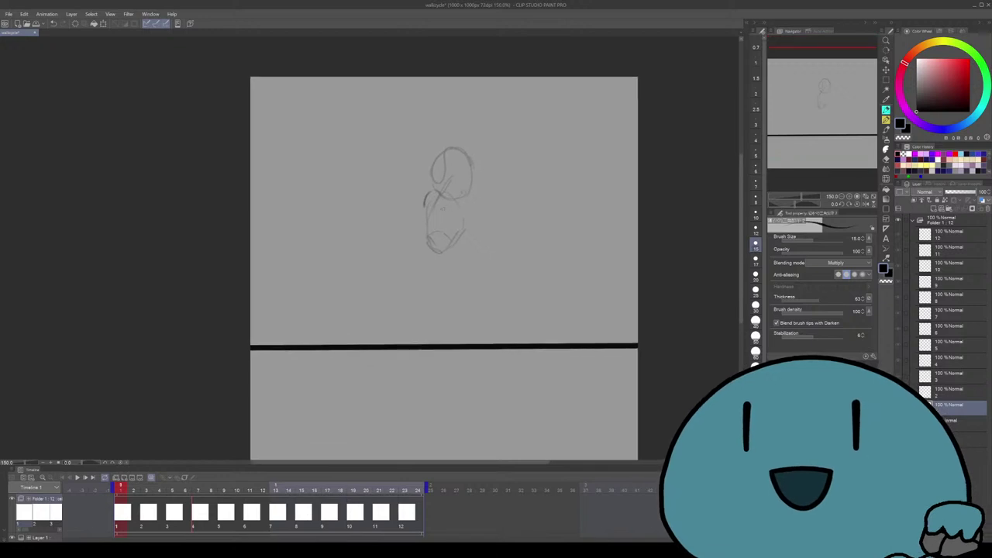
mouse_move(460, 199)
mouse_down()
mouse_move(459, 222)
mouse_move(445, 223)
mouse_up()
Sketch the figure's legs in a wide stride on cel 1, with the front foot reaching the ground line and the back knee bent
mouse_move(459, 232)
mouse_down()
mouse_move(452, 217)
mouse_move(398, 277)
mouse_up()
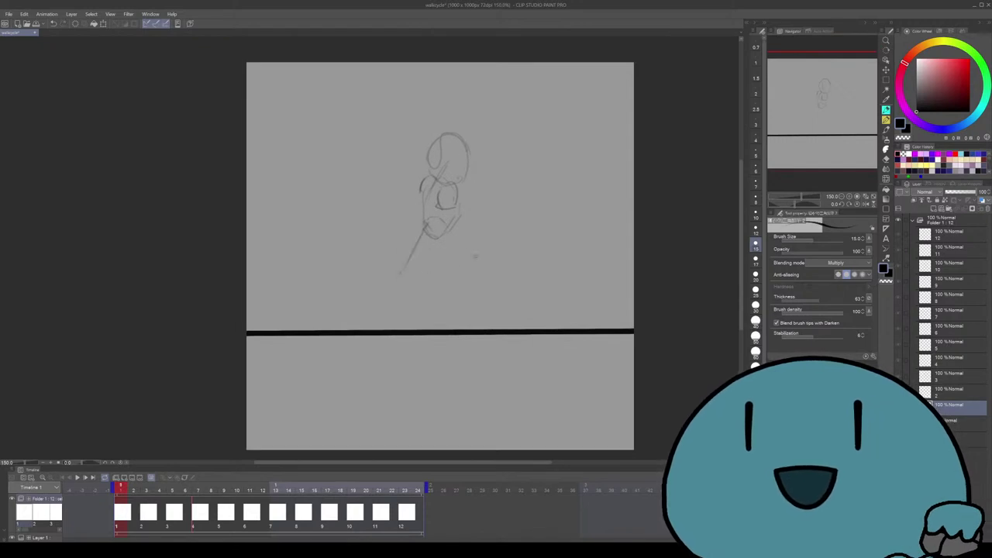
mouse_move(460, 240)
mouse_down()
mouse_move(466, 263)
mouse_move(449, 302)
mouse_up()
drag(411, 266, 377, 329)
drag(405, 294, 380, 323)
drag(434, 256, 426, 275)
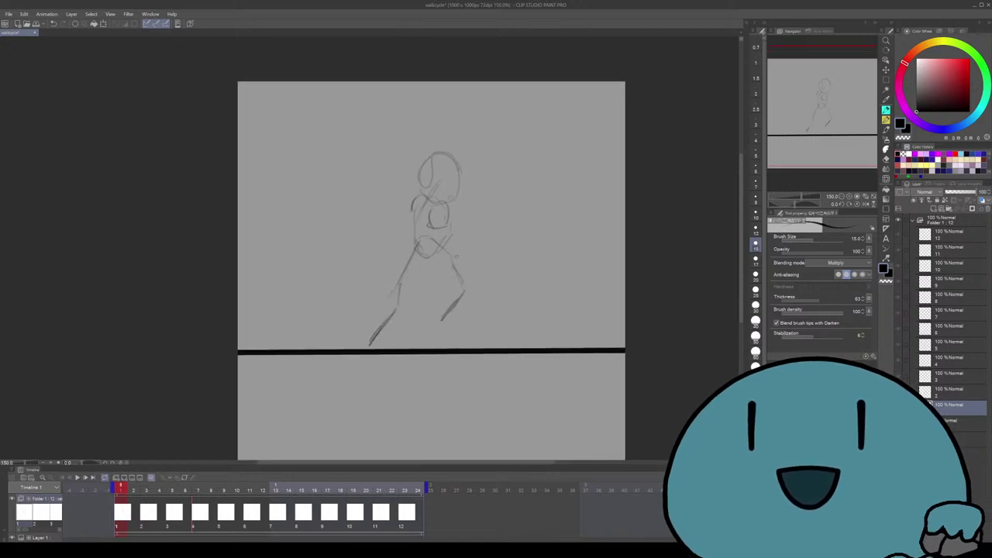
Sketch the figure's arms on cel 1, one bent in front of the body and one swinging out behind it
mouse_move(439, 231)
mouse_down()
mouse_move(449, 249)
mouse_move(495, 240)
mouse_up()
drag(400, 229, 391, 240)
drag(397, 250, 386, 257)
Sketch the walking figure's oval head on cel 2, shifted slightly from the cel 1 pose in the onion skin
key(ctrl+Right)
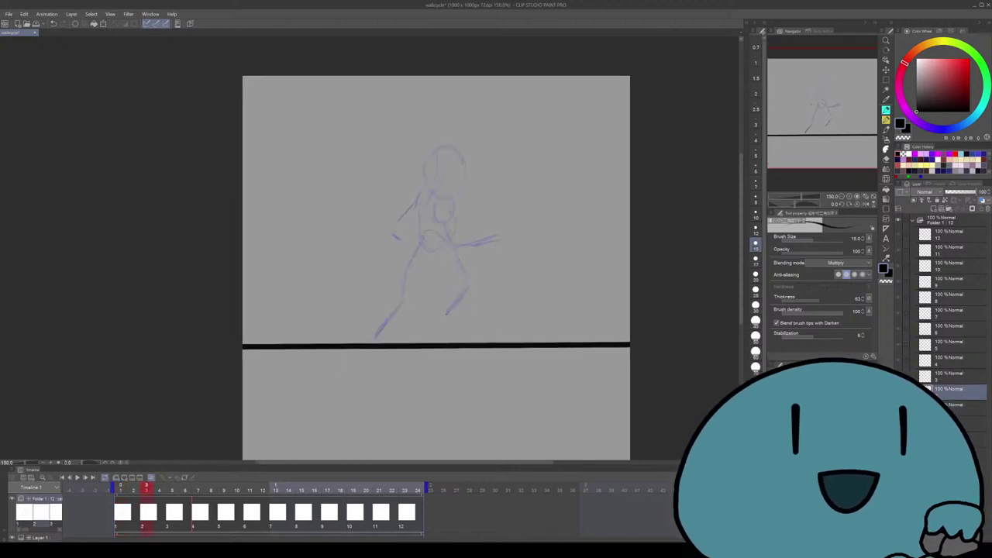
mouse_move(460, 170)
mouse_down()
mouse_move(465, 218)
mouse_move(466, 185)
mouse_move(433, 199)
mouse_move(453, 179)
mouse_up()
drag(440, 172, 433, 200)
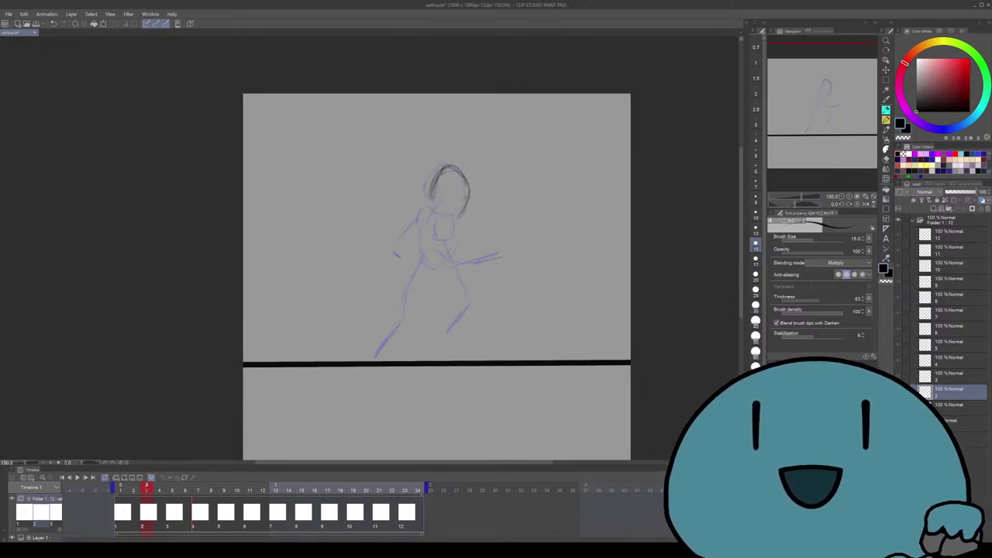
key(ctrl+z)
key(ctrl+z)
key(ctrl+z)
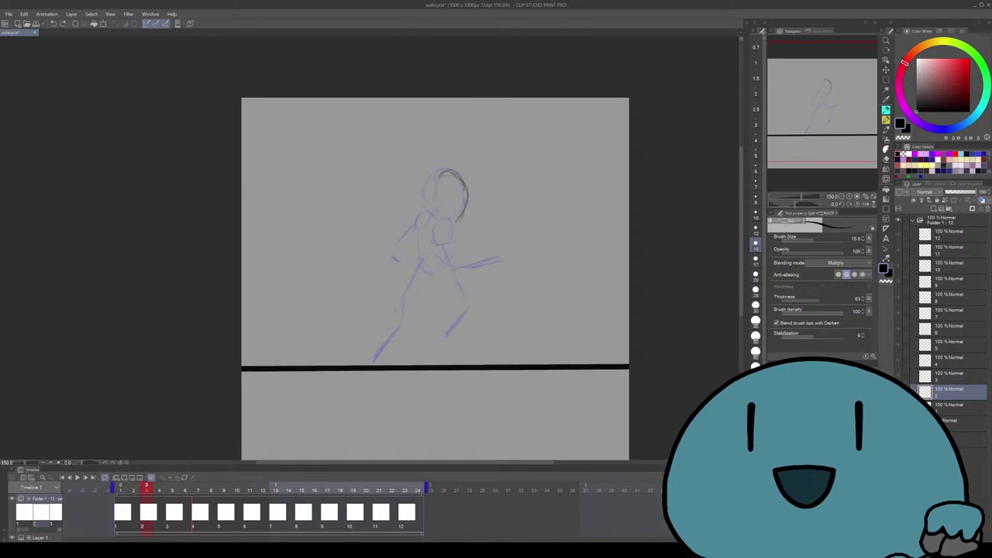
mouse_move(438, 174)
mouse_down()
mouse_move(428, 208)
mouse_move(426, 199)
mouse_up()
drag(434, 249, 431, 229)
drag(435, 187, 424, 200)
scroll(430, 266, down, 1)
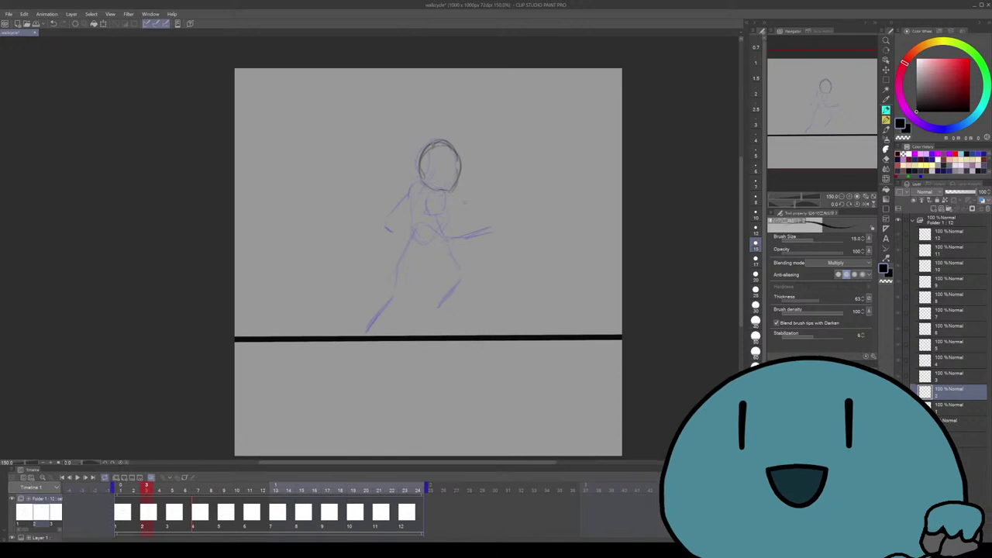
Sketch the round shoulder below the head and the curved torso down to the hips on cel 2
scroll(431, 260, down, 1)
drag(434, 175, 419, 195)
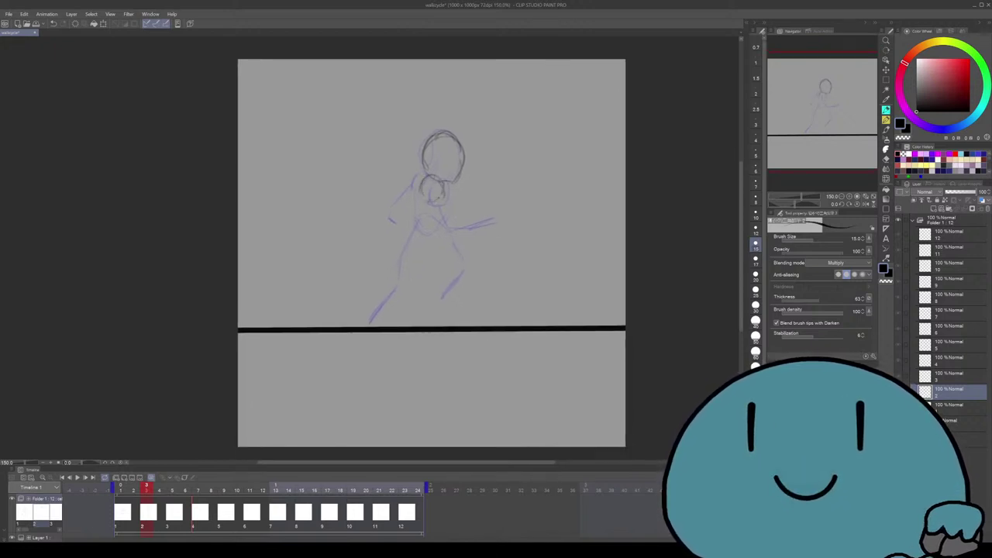
scroll(431, 247, down, 1)
scroll(431, 241, down, 1)
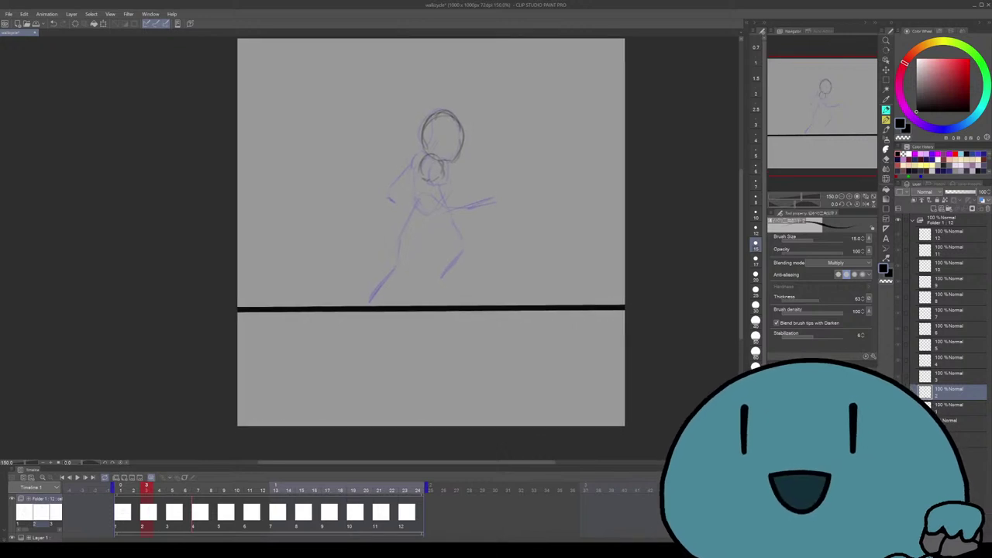
drag(420, 205, 430, 215)
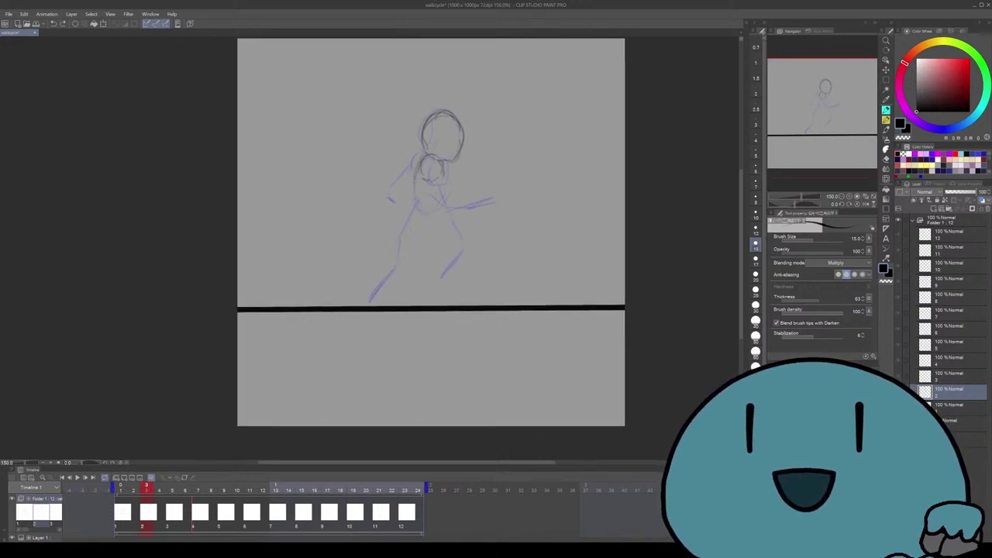
drag(416, 155, 424, 181)
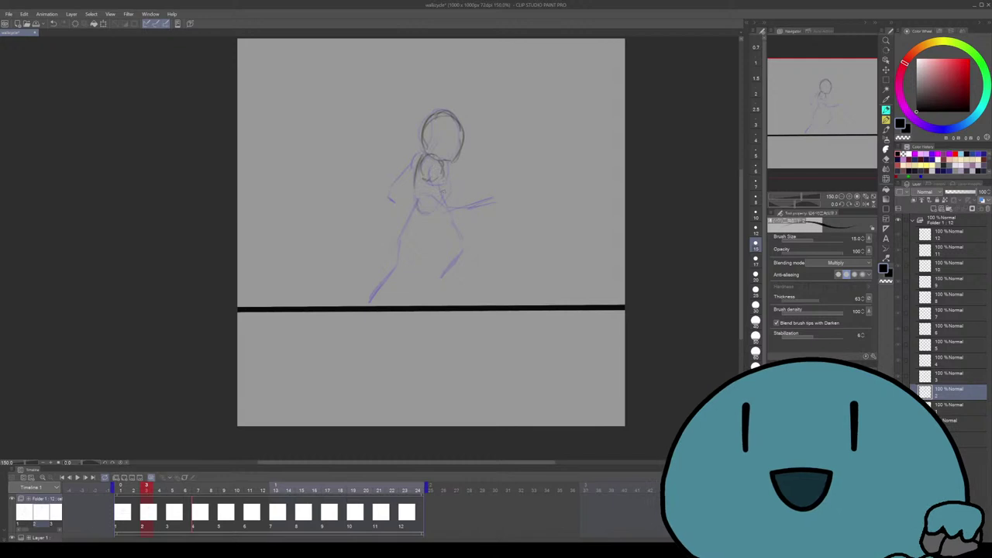
Sketch the legs on cel 2, one stretched out behind with its foot off the ground and one stepping forward
mouse_move(419, 209)
mouse_down()
mouse_move(431, 207)
mouse_move(404, 229)
mouse_move(399, 241)
mouse_move(412, 253)
mouse_move(382, 303)
mouse_up()
scroll(438, 232, left, 1)
key(ctrl+z)
key(ctrl+z)
mouse_move(413, 251)
mouse_down()
mouse_move(366, 289)
mouse_move(381, 268)
mouse_up()
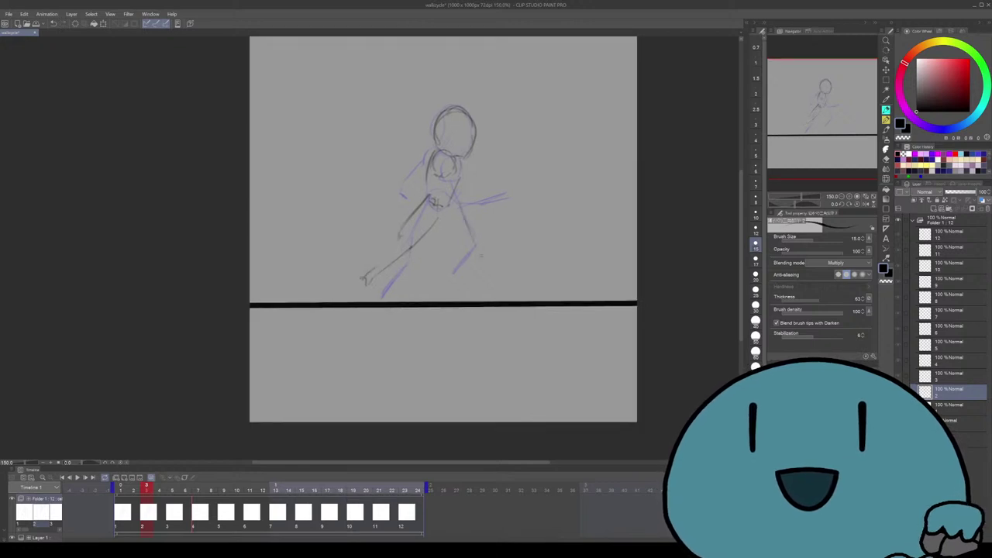
drag(448, 207, 472, 288)
key(ctrl+z)
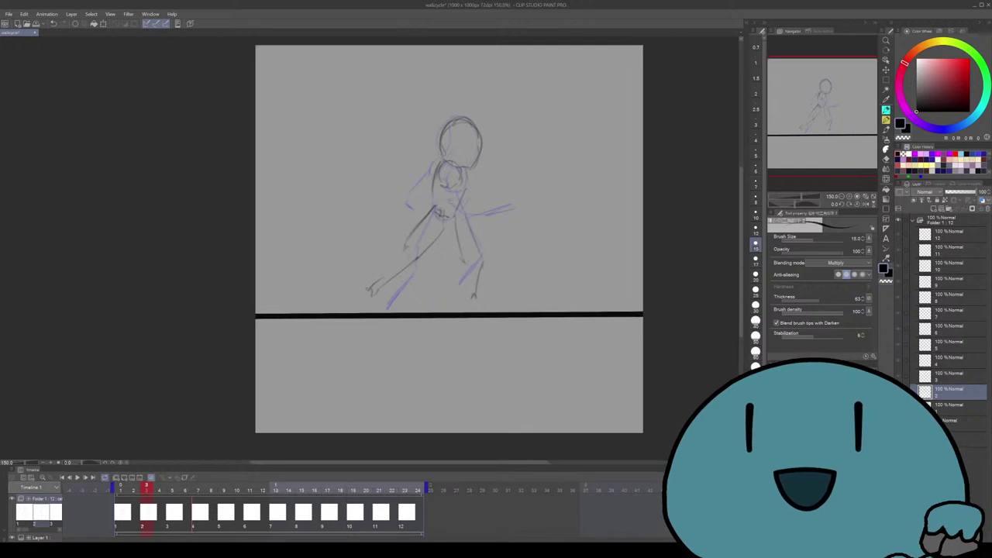
Sketch the bent arm reaching out in front at hip height on cel 2 and darken its shoulder
mouse_move(449, 193)
mouse_down()
mouse_move(449, 218)
mouse_move(473, 205)
mouse_move(496, 208)
mouse_move(487, 223)
mouse_move(508, 209)
mouse_up()
drag(450, 232, 444, 264)
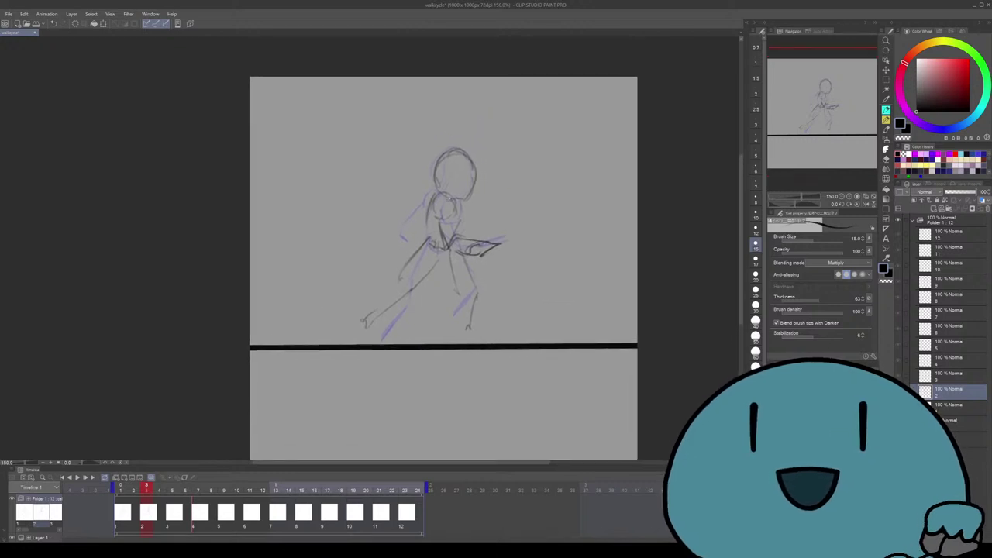
mouse_move(453, 193)
mouse_down()
mouse_move(433, 197)
mouse_move(442, 224)
mouse_up()
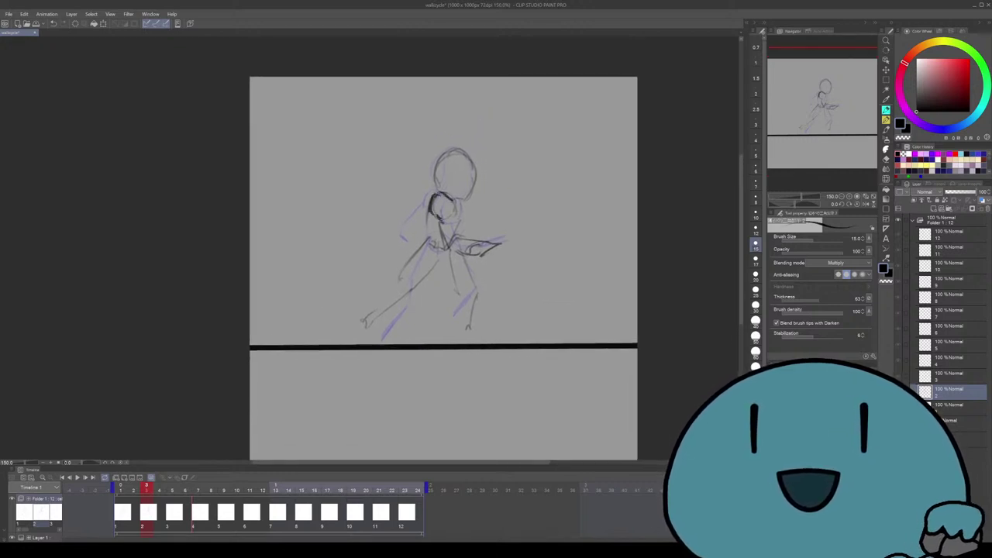
drag(443, 268, 433, 259)
Darken the outlines of the head and back on cel 2
drag(448, 139, 433, 178)
mouse_move(445, 139)
mouse_down()
mouse_move(459, 138)
mouse_move(466, 169)
mouse_move(465, 155)
mouse_move(454, 194)
mouse_move(401, 237)
mouse_up()
key(ctrl+z)
scroll(433, 253, down, 1)
key(ctrl+z)
key(ctrl+z)
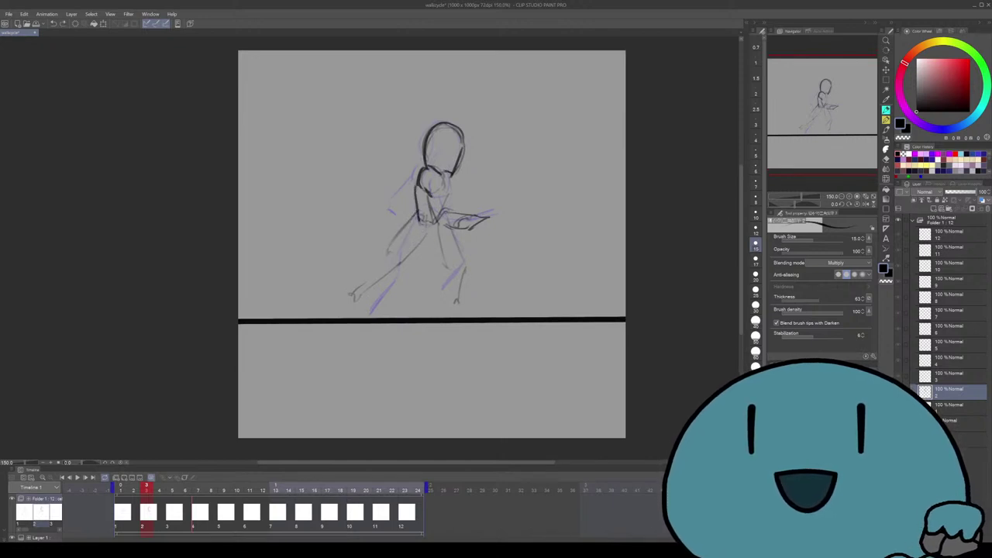
Sketch the head and round shoulder on cel 3, using the cel 2 onion skin as the guide
key(Right)
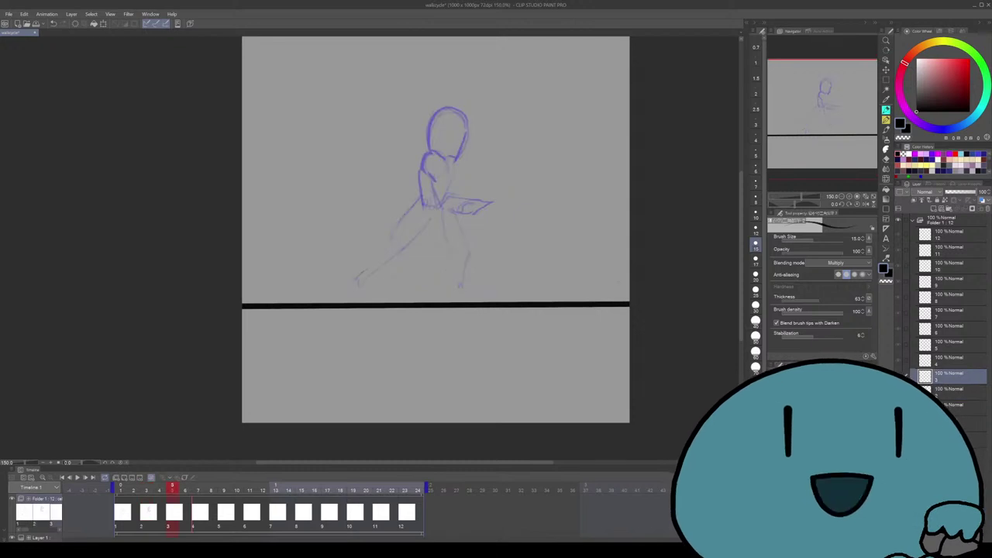
scroll(440, 246, up, 2)
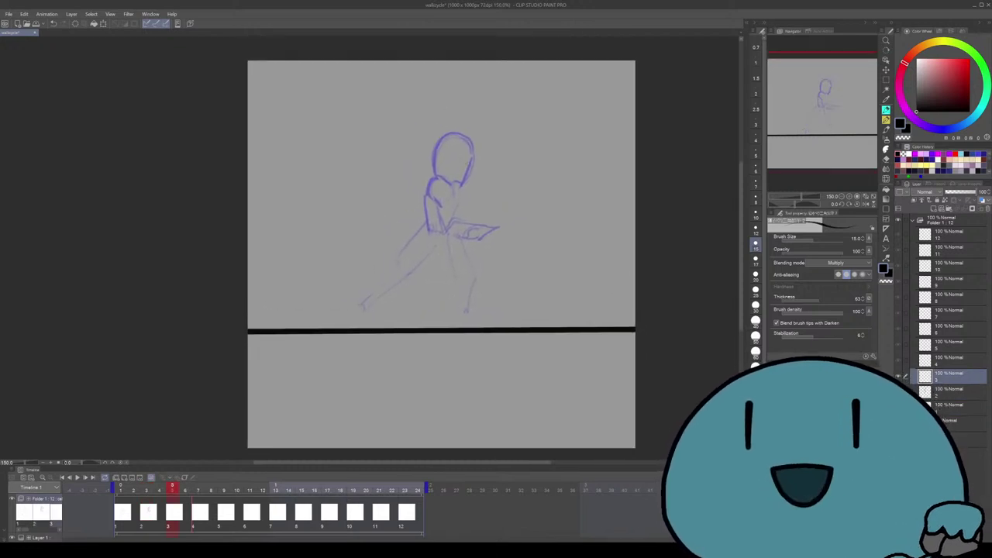
mouse_move(468, 150)
mouse_down()
mouse_move(460, 186)
mouse_move(448, 181)
mouse_move(470, 155)
mouse_move(459, 136)
mouse_up()
mouse_move(436, 172)
mouse_down()
mouse_move(421, 186)
mouse_move(443, 200)
mouse_move(419, 191)
mouse_up()
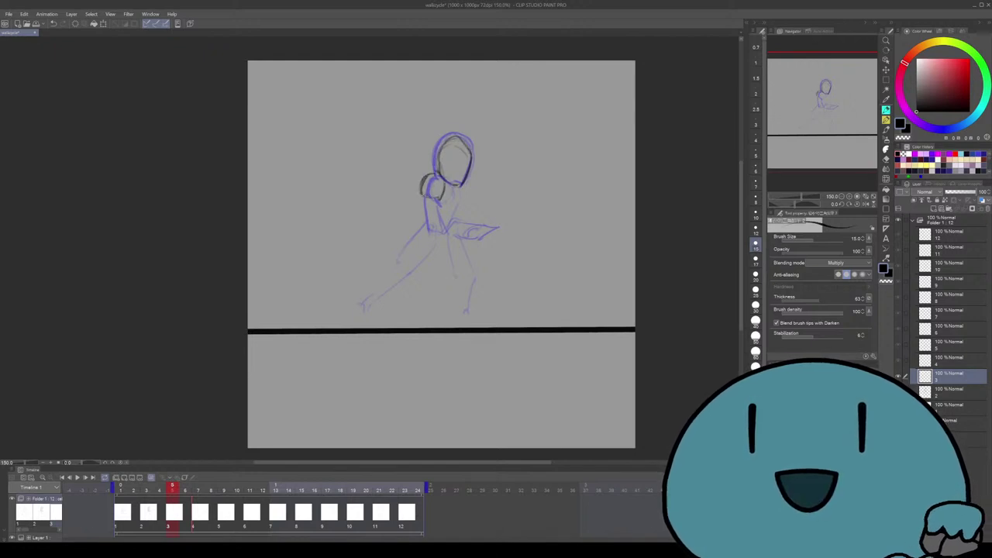
Step back to cel 1 and check how the poses progress up to cel 3
key(Left)
key(Left)
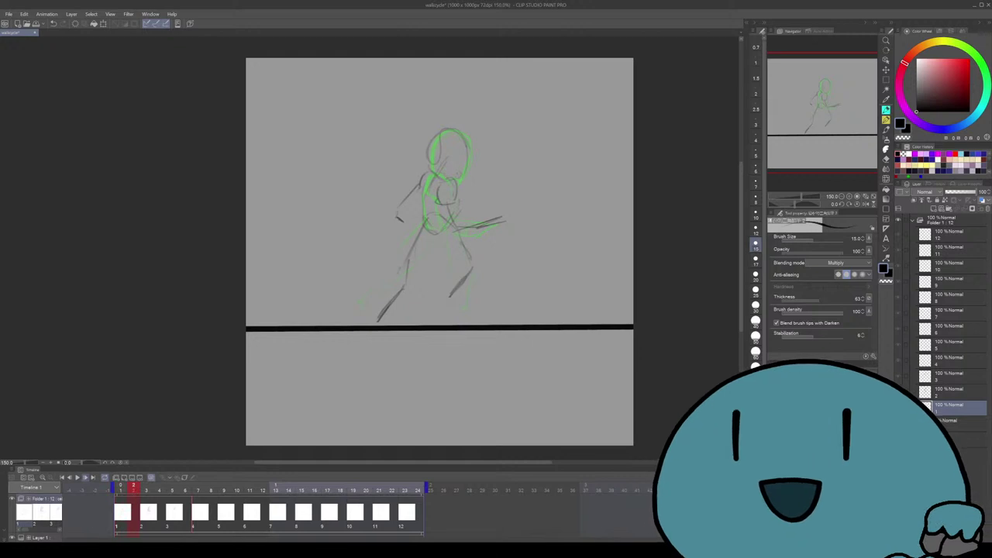
key(space)
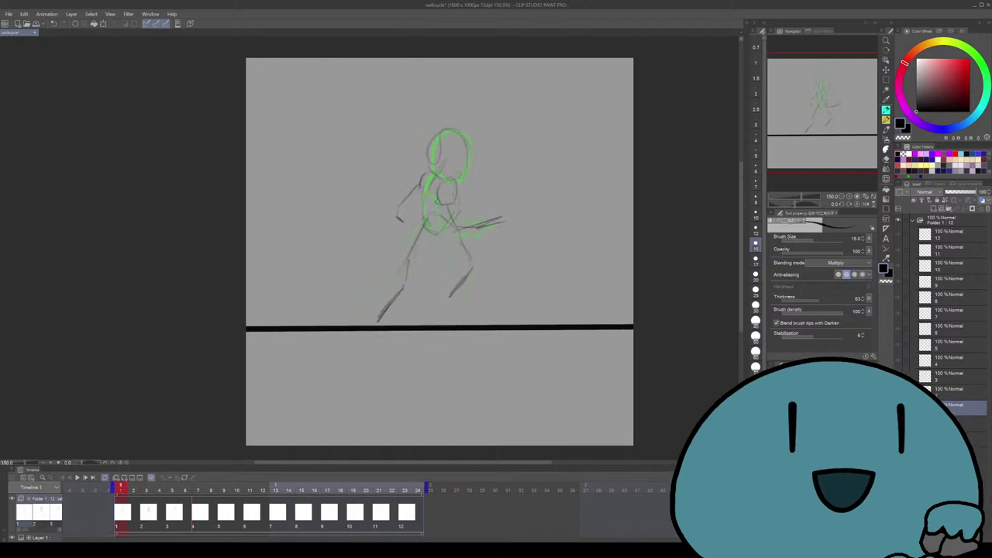
key(Right)
key(Right)
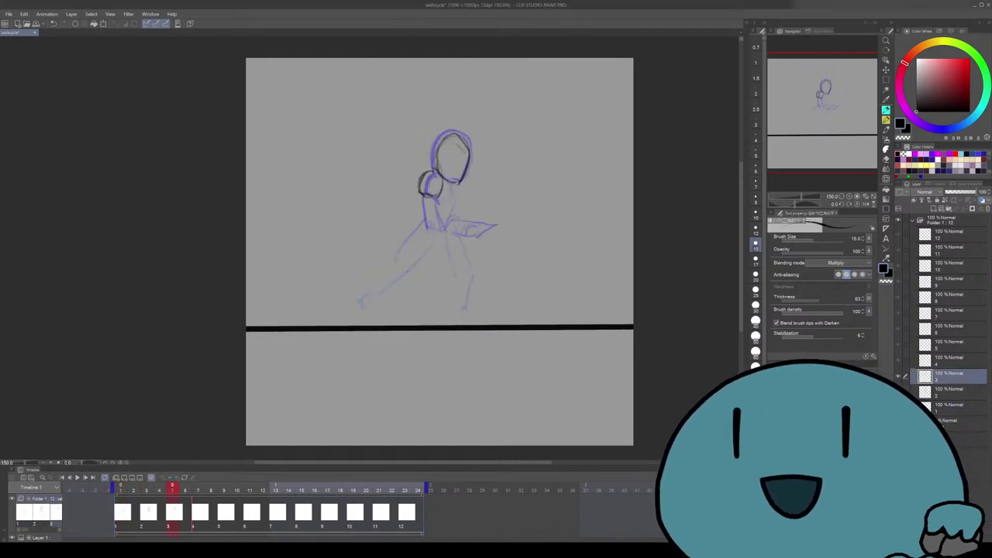
Sketch the torso down to the hips on cel 3 and rotate the drawn upper body 6 degrees so it leans forward
drag(439, 251, 460, 278)
drag(556, 192, 515, 169)
key(ctrl+z)
drag(462, 233, 468, 225)
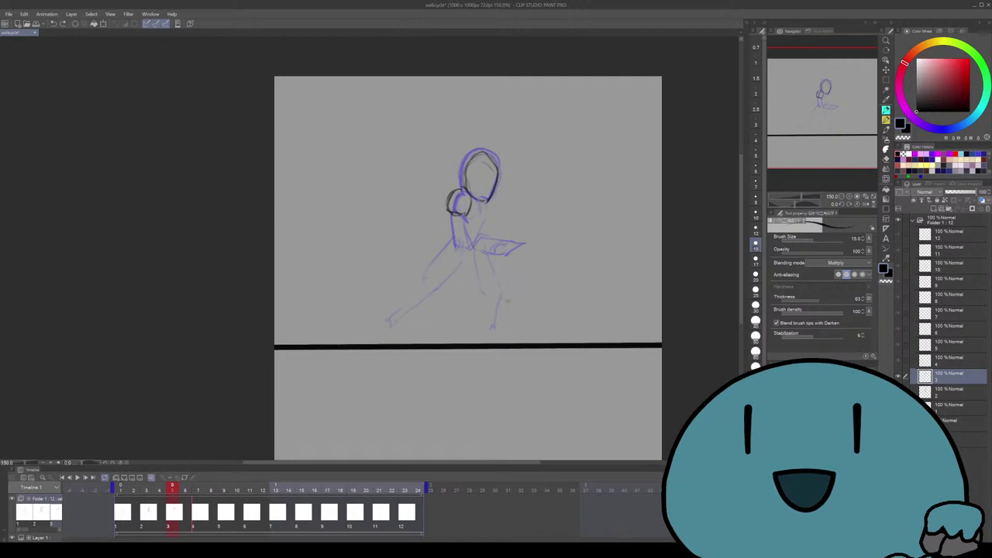
mouse_move(465, 233)
mouse_down()
mouse_move(471, 240)
mouse_move(457, 248)
mouse_move(466, 246)
mouse_up()
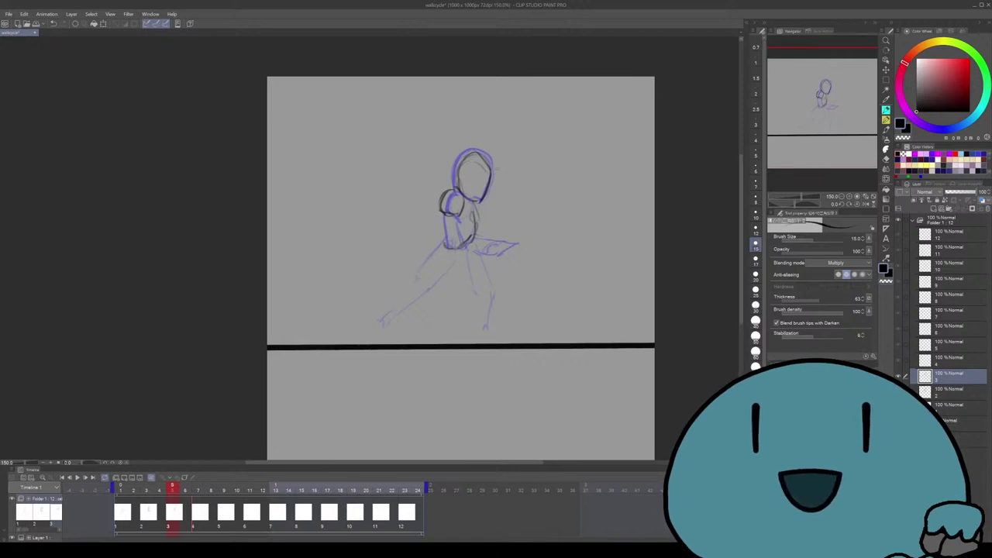
key(ctrl+t)
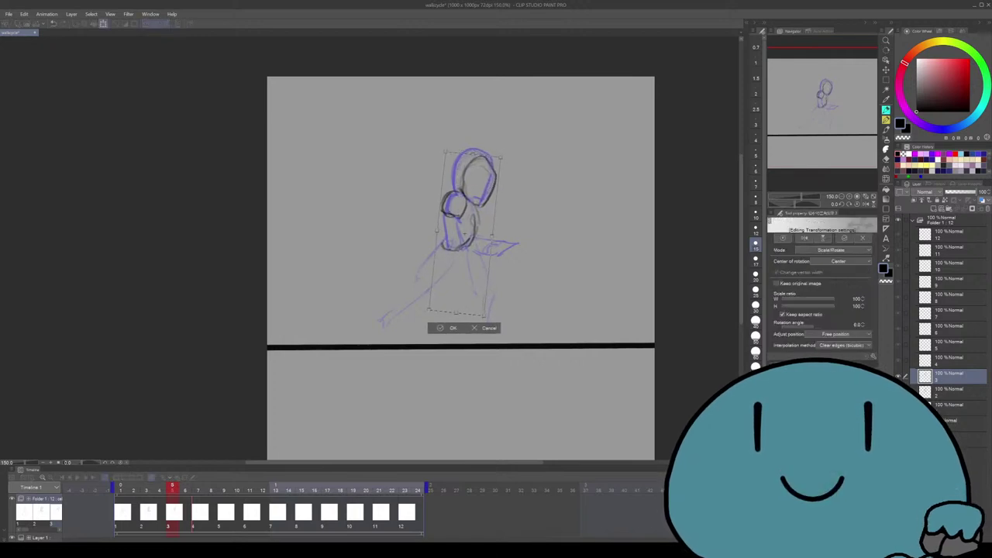
key(Return)
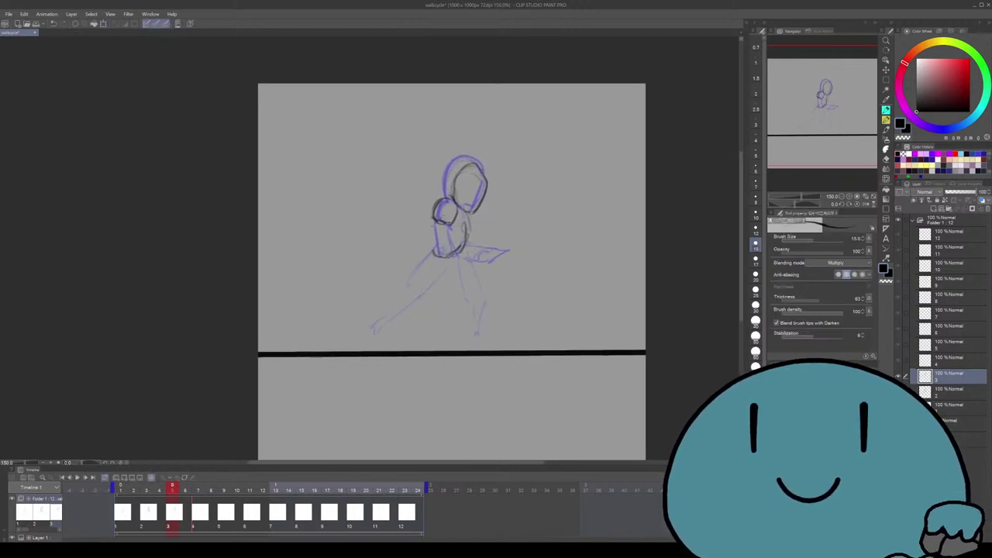
Sketch the arms on cel 3, one hanging down to a fist at the hip and one bent out in front
mouse_move(436, 219)
mouse_down()
mouse_move(424, 243)
mouse_move(436, 248)
mouse_move(419, 261)
mouse_move(438, 260)
mouse_up()
mouse_move(442, 256)
mouse_down()
mouse_move(423, 263)
mouse_move(430, 249)
mouse_up()
drag(433, 246, 427, 256)
scroll(446, 267, down, 2)
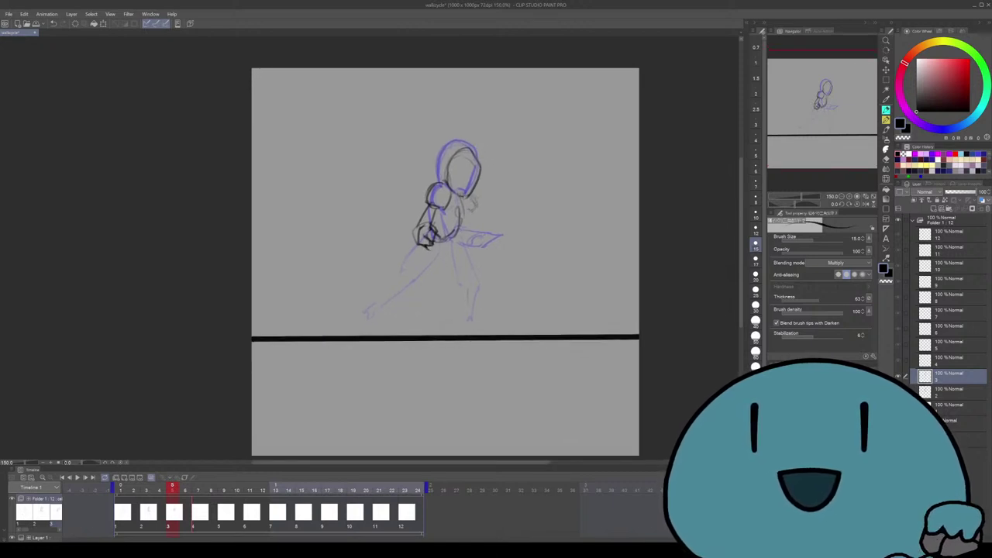
drag(473, 211, 488, 222)
mouse_move(474, 208)
mouse_down()
mouse_move(507, 219)
mouse_move(507, 231)
mouse_up()
mouse_move(502, 217)
mouse_down()
mouse_move(509, 225)
mouse_move(488, 231)
mouse_move(468, 216)
mouse_move(463, 239)
mouse_up()
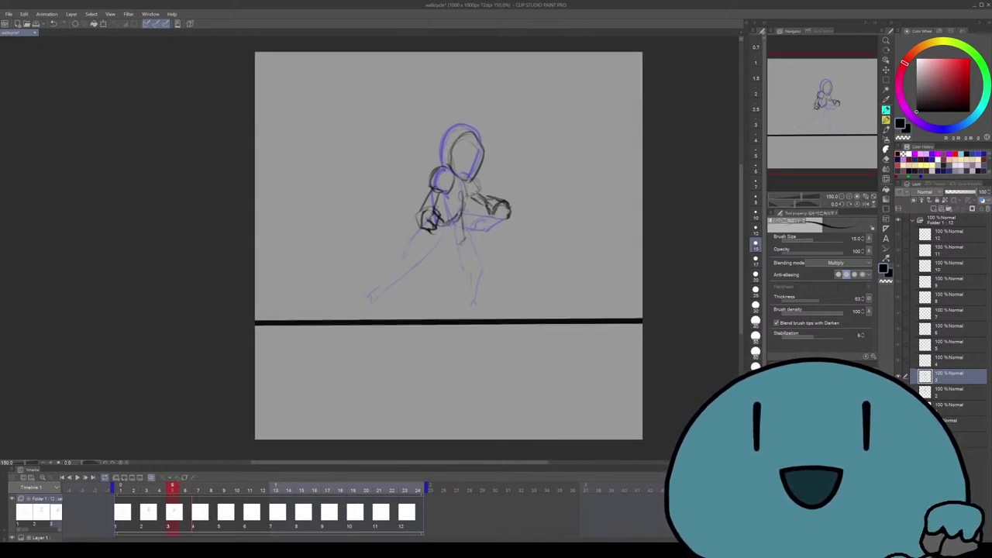
Sketch the supporting leg down to the ground line on cel 3 and try out a raised rear leg
mouse_move(467, 245)
mouse_down()
mouse_move(460, 281)
mouse_move(450, 279)
mouse_up()
key(ctrl+z)
mouse_move(447, 225)
mouse_down()
mouse_move(456, 314)
mouse_move(435, 272)
mouse_move(405, 276)
mouse_move(421, 269)
mouse_move(380, 256)
mouse_up()
key(ctrl+z)
key(ctrl+z)
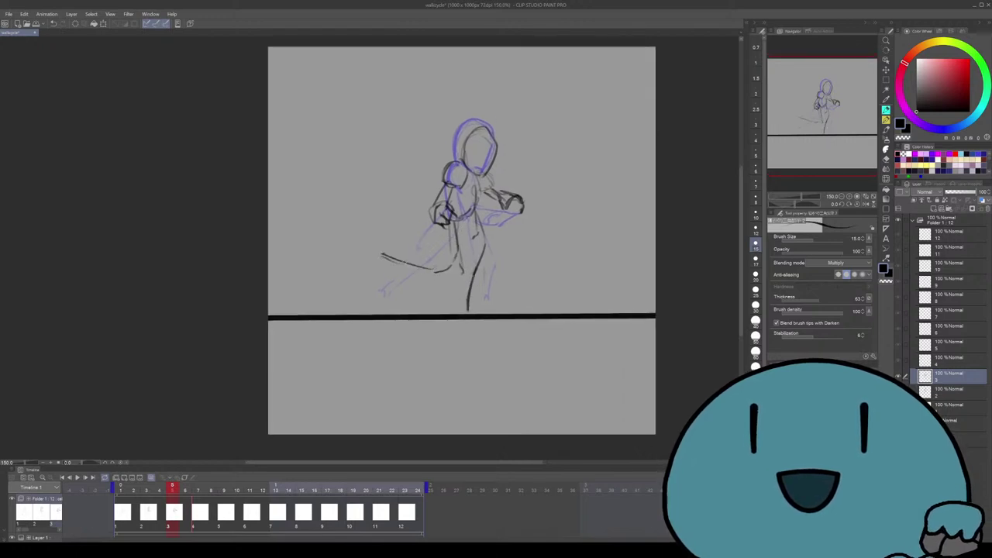
key(ctrl+z)
key(ctrl+z)
key(ctrl+z)
drag(457, 233, 451, 240)
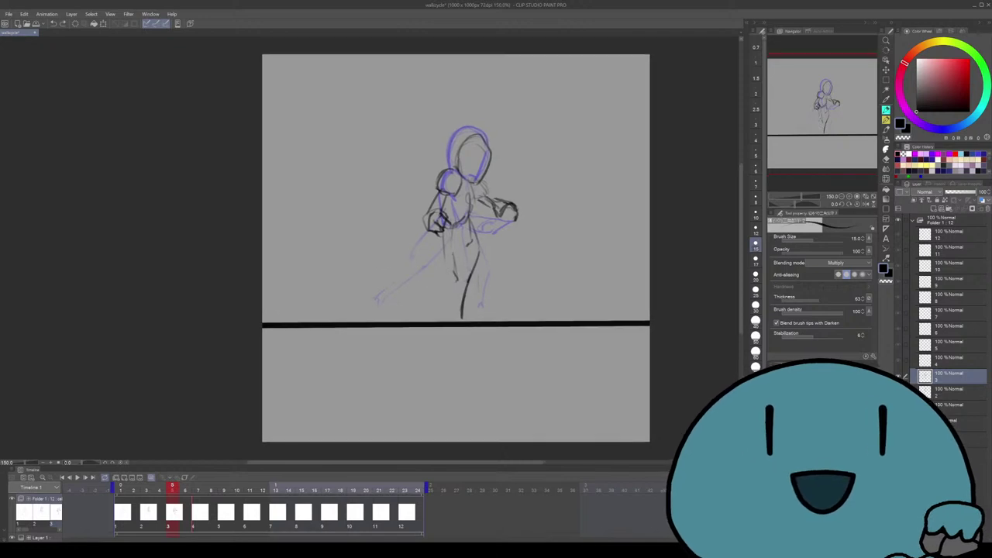
Step through cels 1 to 3 to compare the leg positions
key(ctrl+Left)
key(ctrl+Left)
key(ctrl+Left)
key(ctrl+Left)
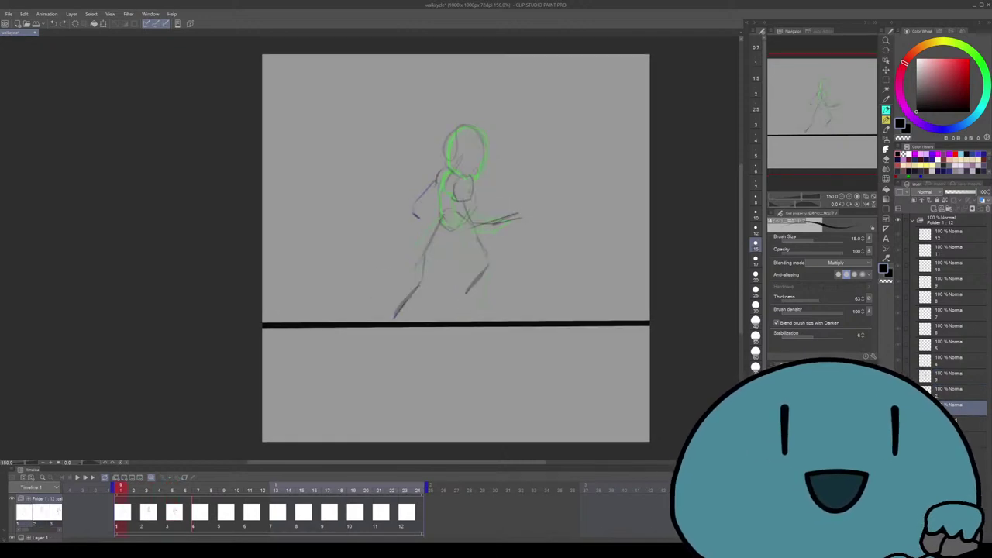
key(ctrl+Right)
key(ctrl+Right)
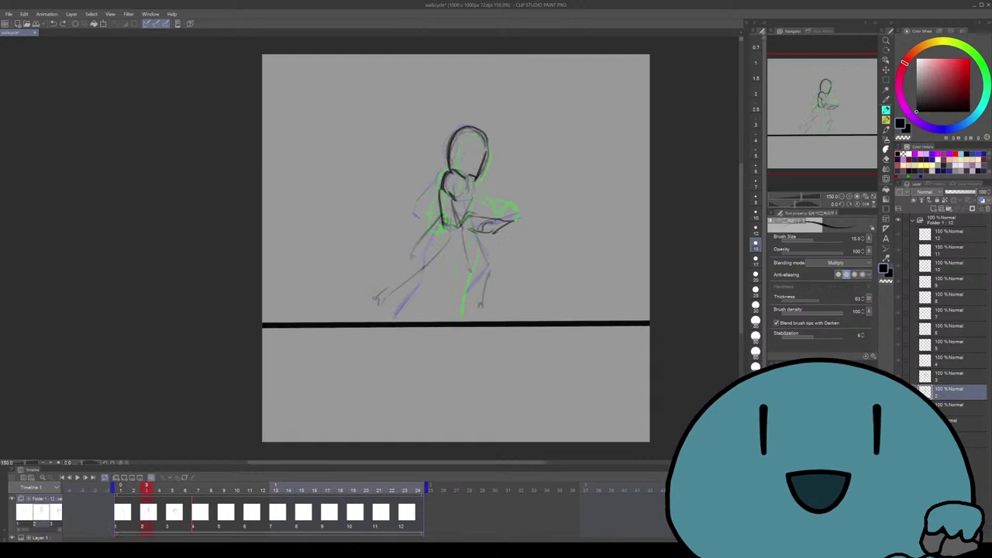
key(ctrl+Right)
key(ctrl+Right)
Sketch the rear leg on cel 3 with a bent knee and the shin lifted out behind
drag(455, 236, 414, 272)
mouse_move(385, 234)
mouse_down()
mouse_move(410, 265)
mouse_move(454, 250)
mouse_up()
key(ctrl+z)
drag(369, 252, 413, 271)
mouse_move(454, 233)
mouse_down()
mouse_move(425, 264)
mouse_move(432, 268)
mouse_move(403, 264)
mouse_up()
key(ctrl+z)
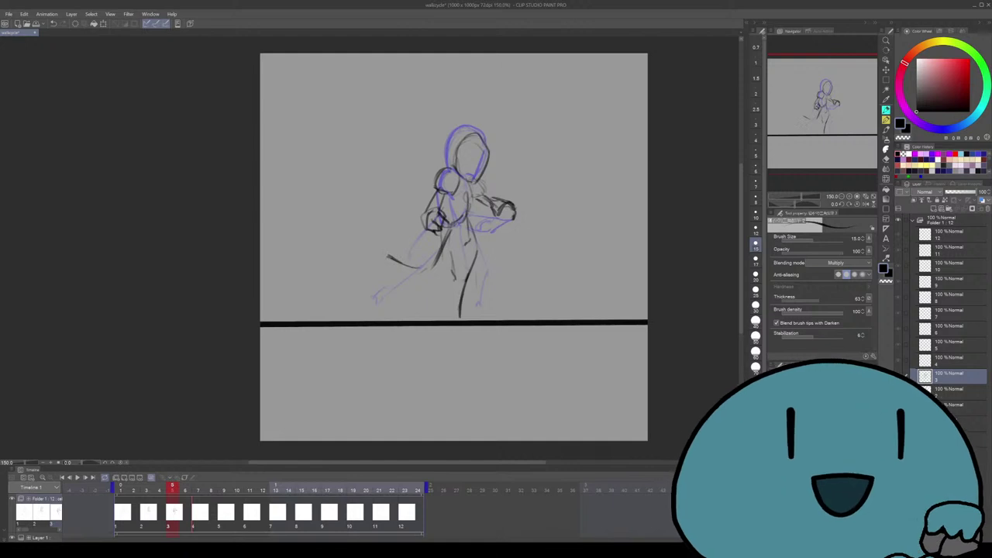
Erase the trailing leg on cel 2 and redraw it with a slightly bent knee, stretched out behind the figure
key(alt+shift+Left)
key(e)
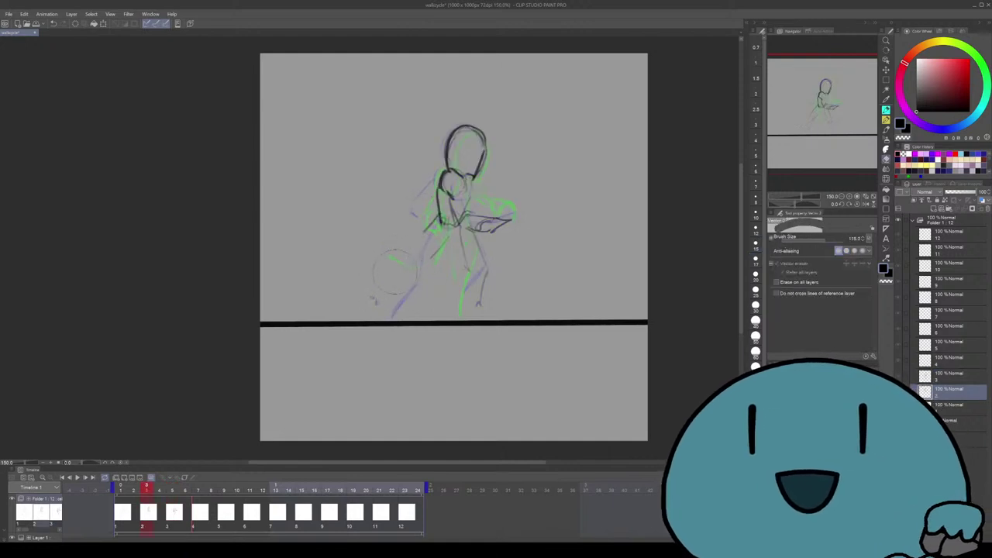
key(p)
mouse_move(456, 237)
mouse_down()
mouse_move(428, 272)
mouse_move(370, 309)
mouse_up()
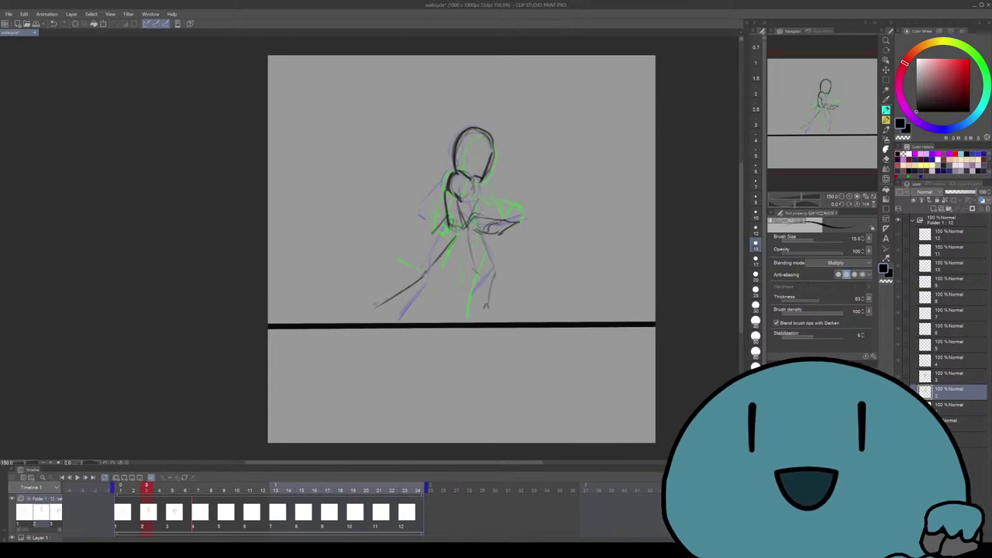
drag(434, 275, 419, 279)
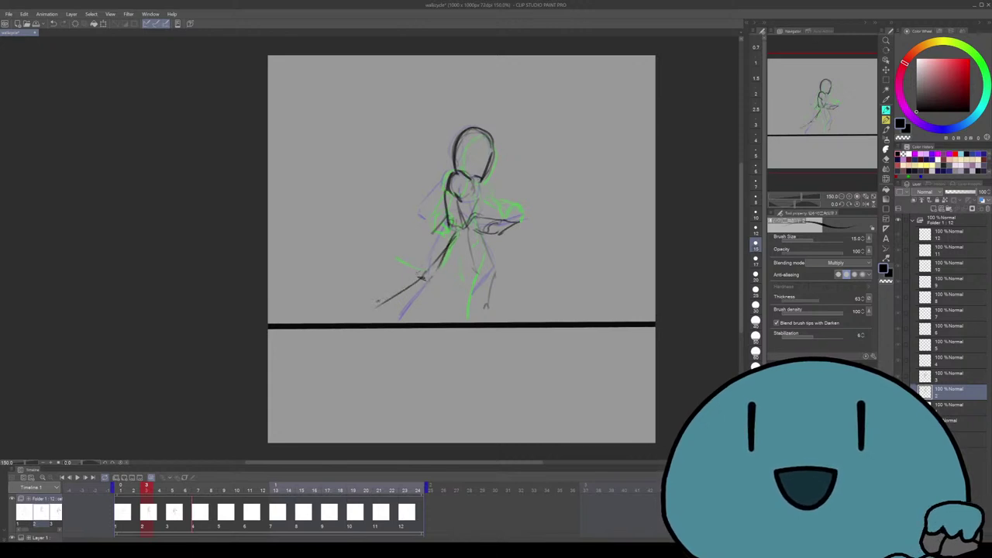
drag(436, 223, 413, 271)
Sketch the oval head on cel 4 over the cel 3 onion skin
key(Right)
key(Right)
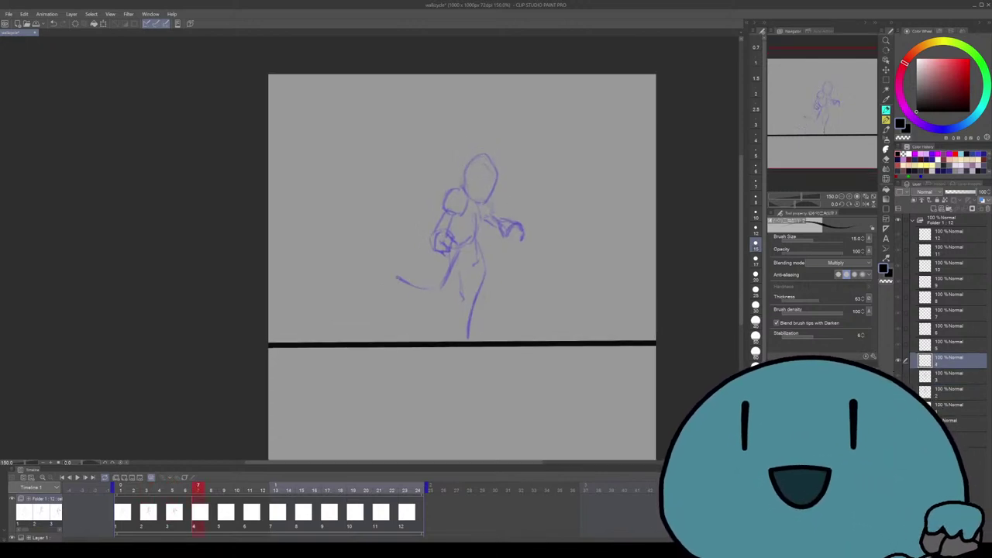
mouse_move(497, 168)
mouse_down()
mouse_move(501, 192)
mouse_move(503, 172)
mouse_up()
mouse_move(497, 167)
mouse_down()
mouse_move(503, 195)
mouse_move(498, 164)
mouse_up()
mouse_move(475, 172)
mouse_down()
mouse_move(491, 161)
mouse_move(501, 188)
mouse_up()
mouse_move(481, 171)
mouse_down()
mouse_move(500, 161)
mouse_move(506, 194)
mouse_move(479, 208)
mouse_move(465, 197)
mouse_up()
Sketch the round shoulder beside the head's base on cel 4
drag(471, 197, 453, 187)
mouse_move(454, 187)
mouse_down()
mouse_move(472, 184)
mouse_move(446, 203)
mouse_up()
drag(449, 190, 475, 185)
drag(466, 233, 460, 239)
key(ctrl+z)
key(ctrl+z)
mouse_move(457, 202)
mouse_down()
mouse_move(466, 211)
mouse_move(455, 203)
mouse_up()
drag(453, 199, 441, 219)
drag(466, 271, 459, 278)
Darken the head outline on cel 4 and add a short neck stroke below the face
mouse_move(475, 164)
mouse_down()
mouse_move(464, 194)
mouse_move(465, 175)
mouse_move(490, 218)
mouse_up()
drag(465, 271, 461, 269)
mouse_move(488, 191)
mouse_down()
mouse_move(482, 220)
mouse_move(464, 223)
mouse_up()
mouse_move(466, 271)
mouse_down()
mouse_move(462, 261)
mouse_move(461, 274)
mouse_up()
drag(473, 205, 482, 217)
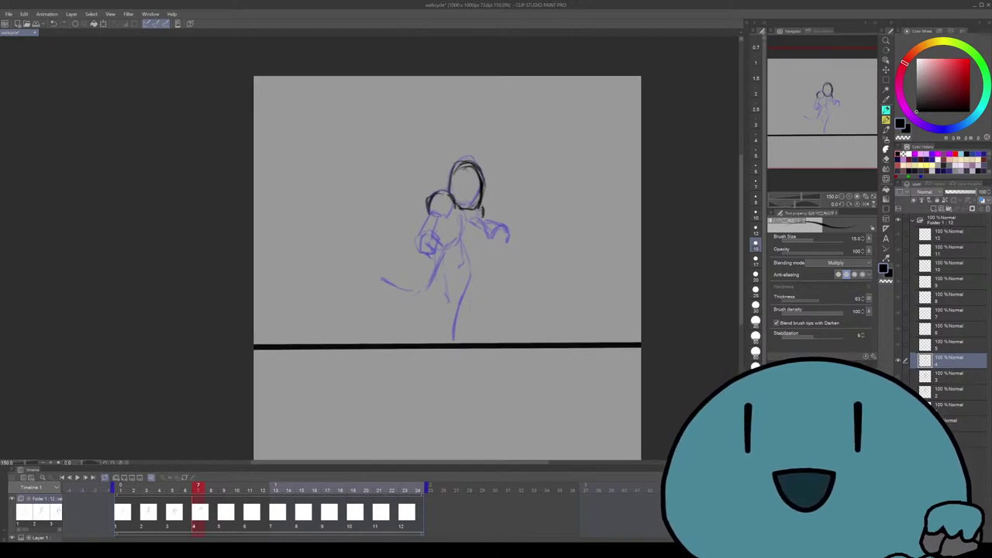
Sketch the neck side, tapered torso and hips on cel 4, and redraw the supporting leg's lower part angled slightly back toward the ground
drag(465, 271, 465, 275)
drag(481, 207, 482, 221)
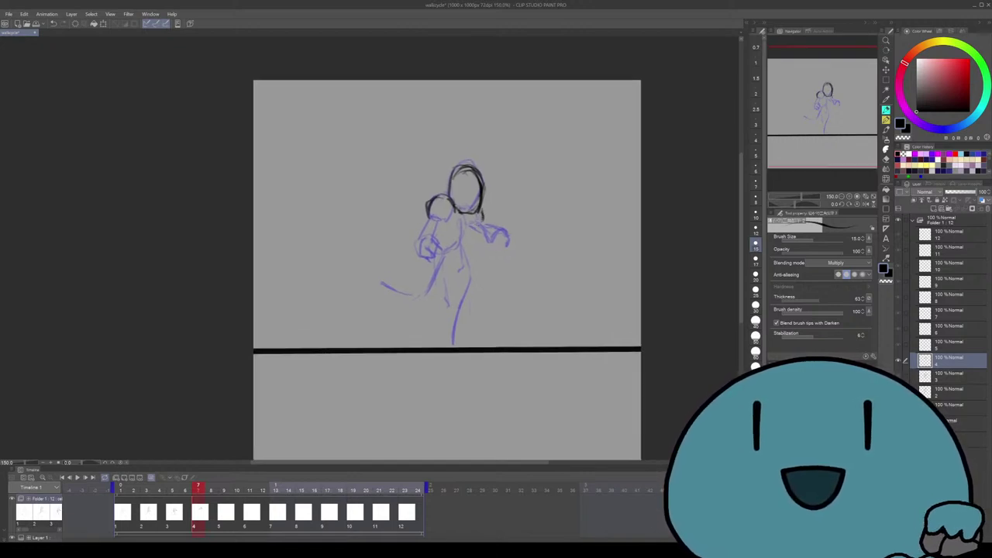
drag(450, 271, 452, 262)
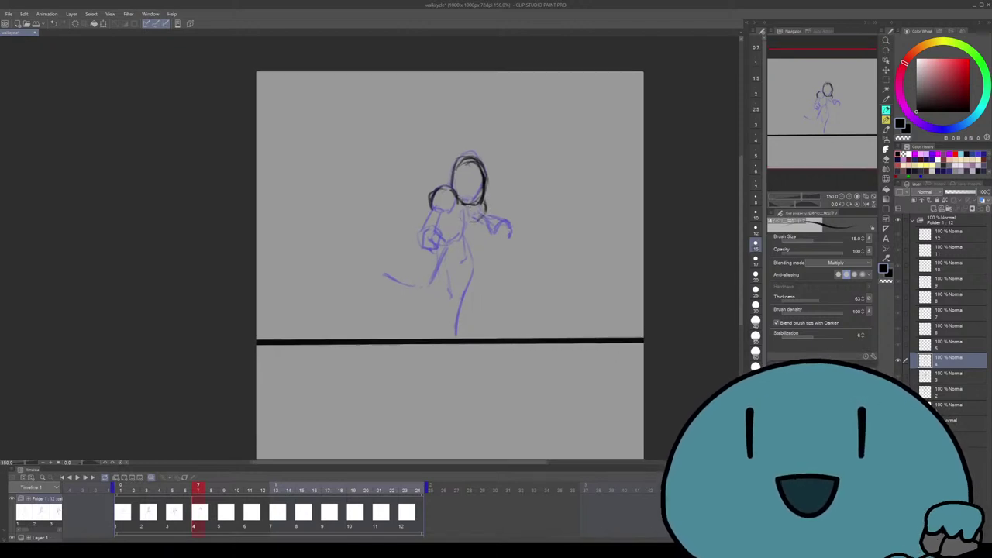
mouse_move(470, 210)
mouse_down()
mouse_move(437, 233)
mouse_move(468, 231)
mouse_move(455, 240)
mouse_move(460, 261)
mouse_move(452, 259)
mouse_move(462, 296)
mouse_up()
key(ctrl+z)
mouse_move(452, 239)
mouse_down()
mouse_move(448, 259)
mouse_move(464, 276)
mouse_move(451, 277)
mouse_move(450, 323)
mouse_move(460, 320)
mouse_up()
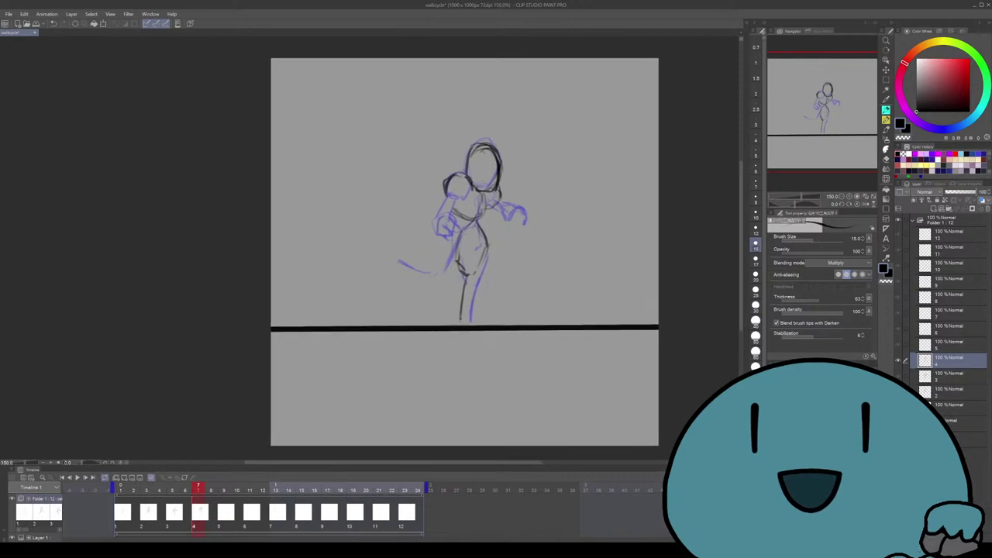
key(ctrl+z)
drag(469, 276, 464, 328)
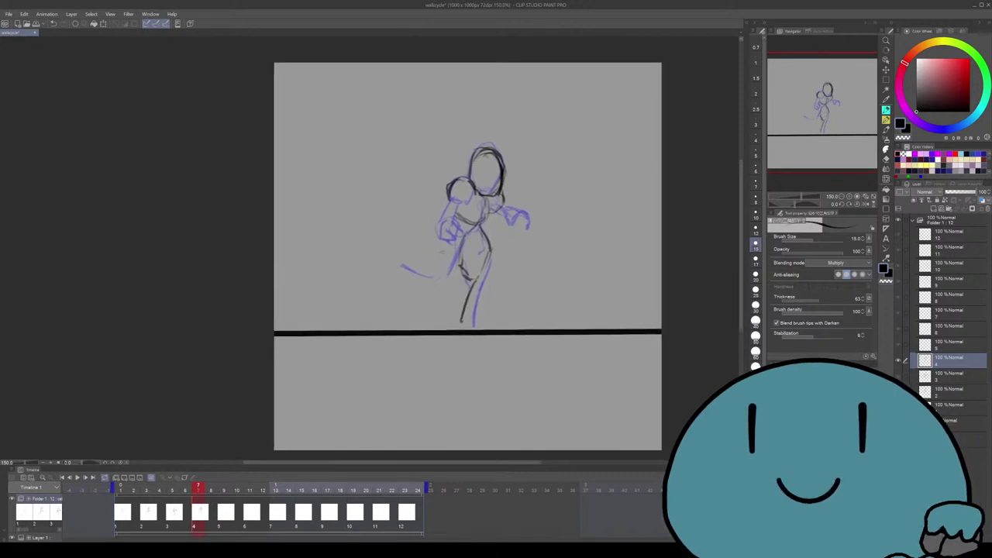
Sketch the trailing leg with its raised foot and both arms with hands on cel 4
mouse_move(460, 238)
mouse_down()
mouse_move(441, 282)
mouse_move(415, 278)
mouse_move(426, 283)
mouse_up()
mouse_move(443, 233)
mouse_down()
mouse_move(425, 281)
mouse_move(452, 255)
mouse_move(450, 245)
mouse_move(420, 256)
mouse_move(440, 255)
mouse_move(416, 264)
mouse_move(421, 273)
mouse_up()
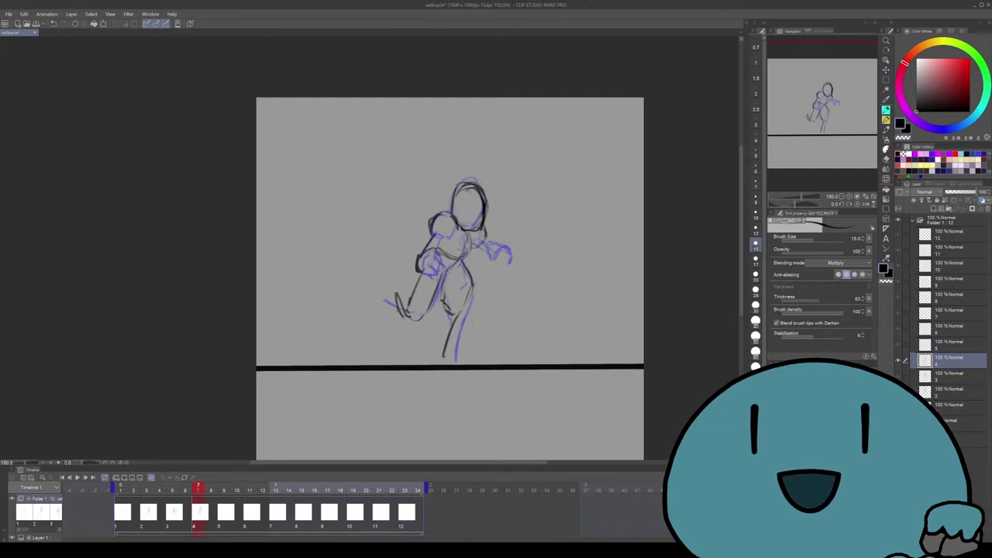
drag(455, 232, 467, 220)
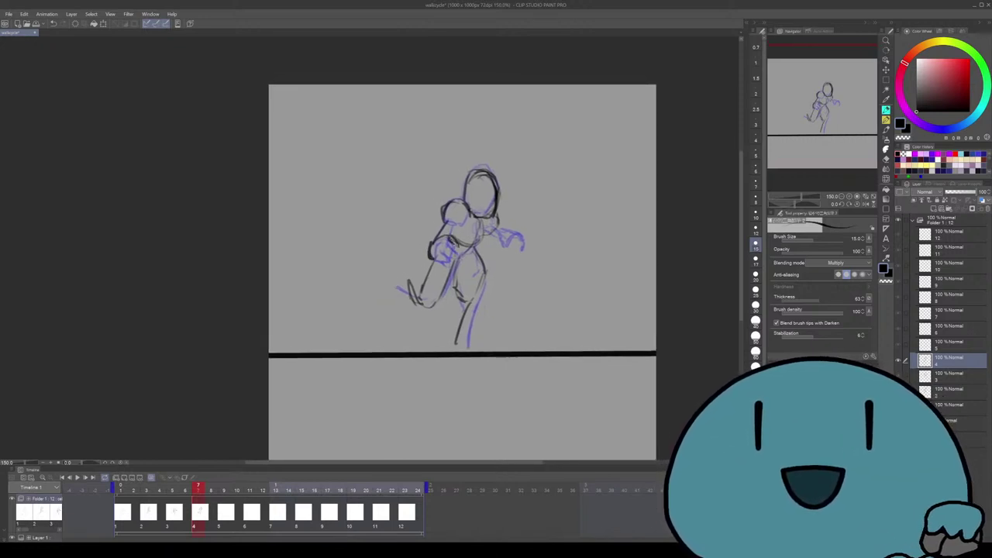
mouse_move(436, 259)
mouse_down()
mouse_move(456, 243)
mouse_move(428, 247)
mouse_move(479, 230)
mouse_move(488, 248)
mouse_move(468, 240)
mouse_move(465, 259)
mouse_up()
On cel 5, sketch the near shoulder and the near arm swung behind the body with its hand hanging down
key(ctrl+Right)
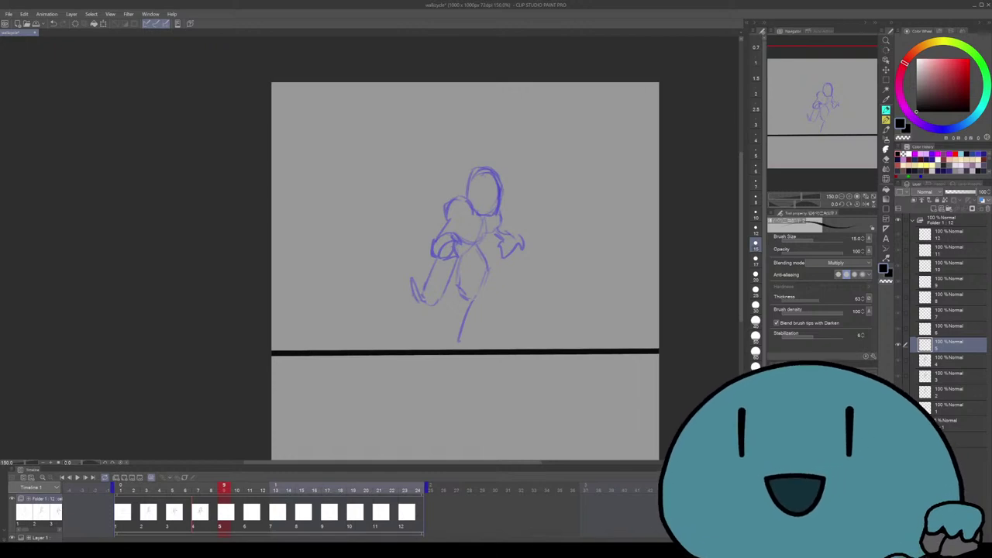
mouse_move(465, 256)
mouse_down()
mouse_move(459, 266)
mouse_move(467, 254)
mouse_up()
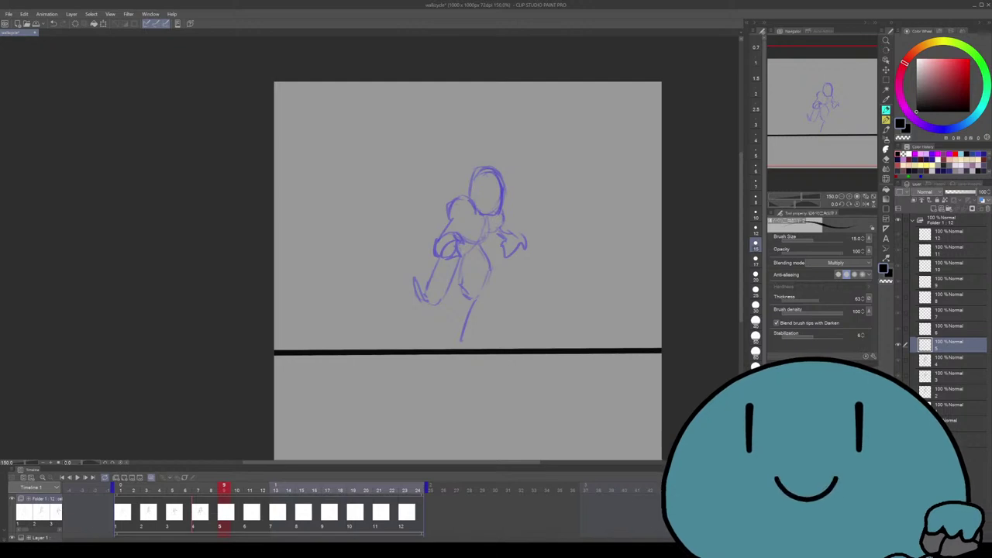
mouse_move(461, 200)
mouse_down()
mouse_move(442, 204)
mouse_move(445, 216)
mouse_move(470, 212)
mouse_move(414, 241)
mouse_move(413, 249)
mouse_move(428, 237)
mouse_move(413, 260)
mouse_up()
drag(465, 233, 449, 236)
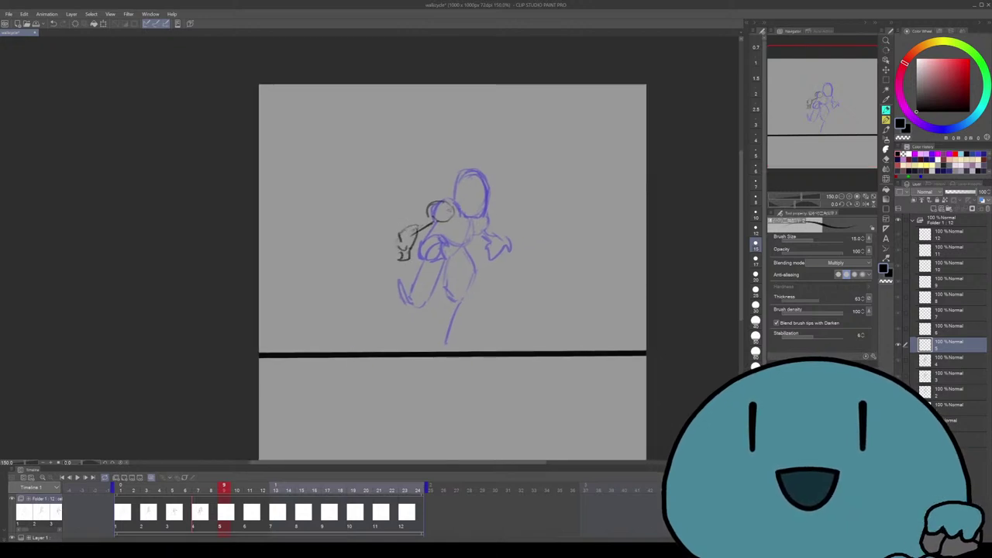
Sketch the far shoulder, chest curve and oval head on cel 5 over the cel 4 onion skin
mouse_move(451, 200)
mouse_down()
mouse_move(431, 213)
mouse_move(456, 237)
mouse_move(453, 220)
mouse_move(477, 238)
mouse_up()
drag(474, 191, 477, 223)
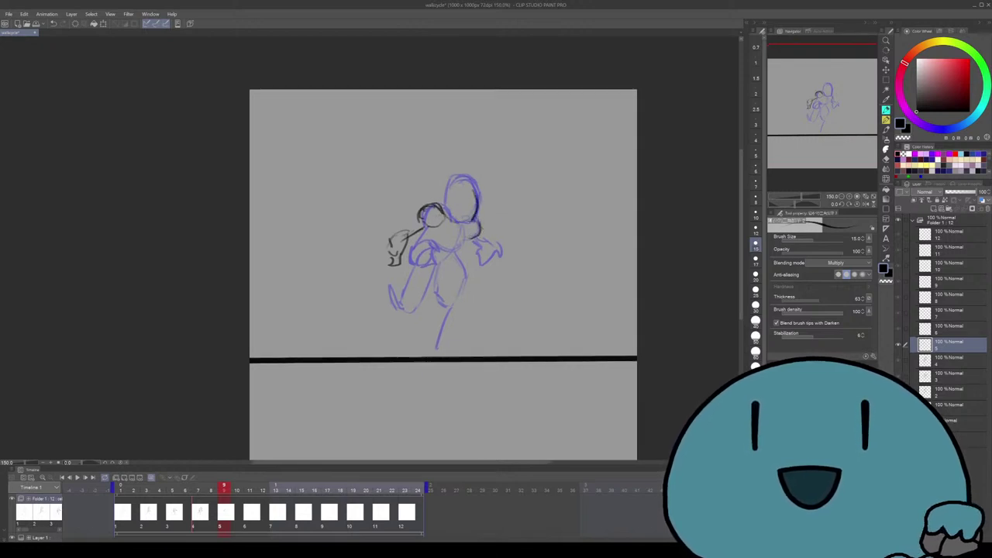
mouse_move(473, 181)
mouse_down()
mouse_move(477, 206)
mouse_move(443, 202)
mouse_move(467, 226)
mouse_move(459, 243)
mouse_move(430, 233)
mouse_move(458, 247)
mouse_move(454, 237)
mouse_up()
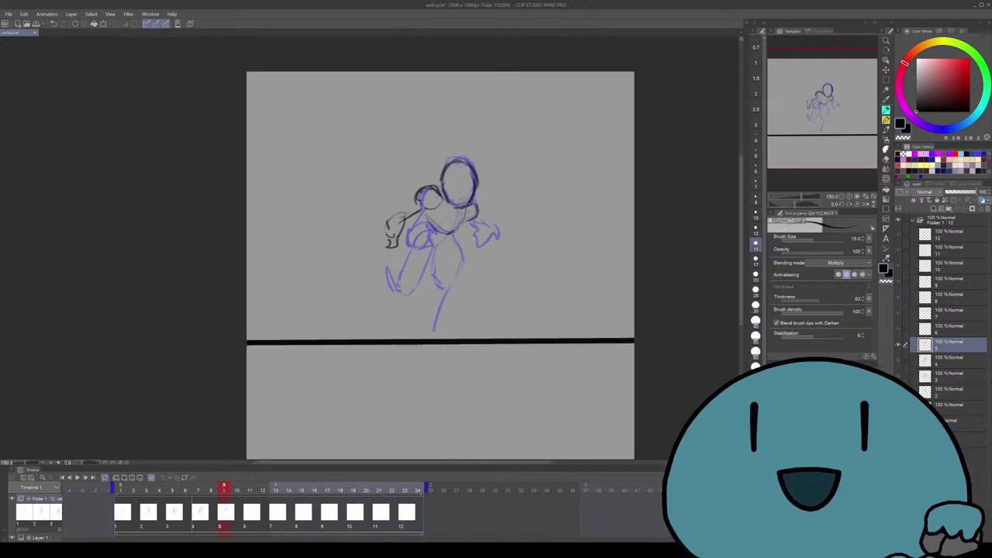
Sketch the far arm ending in a fist in front of the chest on cel 5, and begin the torso's near side
mouse_move(476, 204)
mouse_down()
mouse_move(468, 224)
mouse_move(488, 225)
mouse_move(465, 231)
mouse_move(490, 243)
mouse_move(471, 243)
mouse_move(488, 229)
mouse_up()
drag(434, 264, 441, 255)
mouse_move(485, 219)
mouse_down()
mouse_move(494, 231)
mouse_move(469, 222)
mouse_up()
drag(458, 186, 439, 220)
key(ctrl+z)
key(ctrl+z)
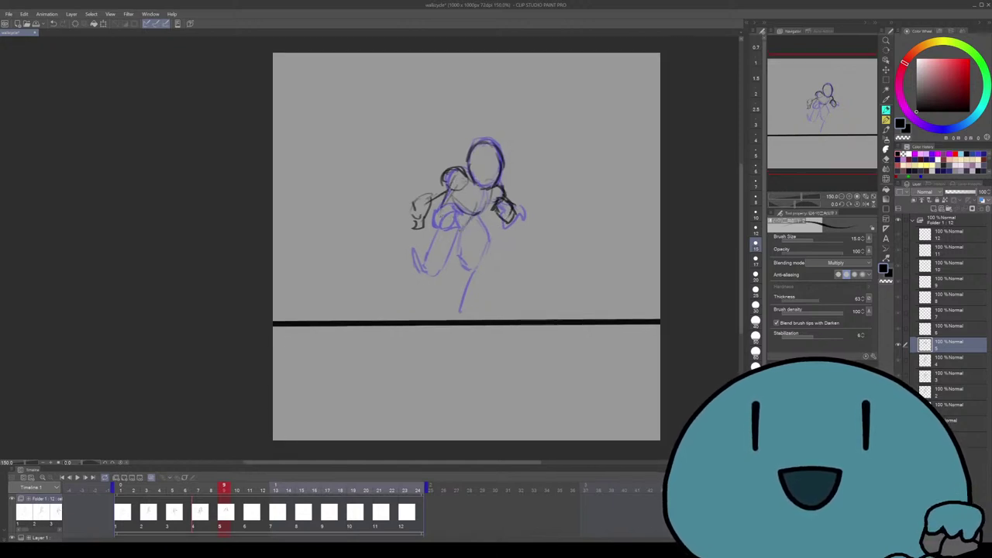
drag(448, 204, 429, 203)
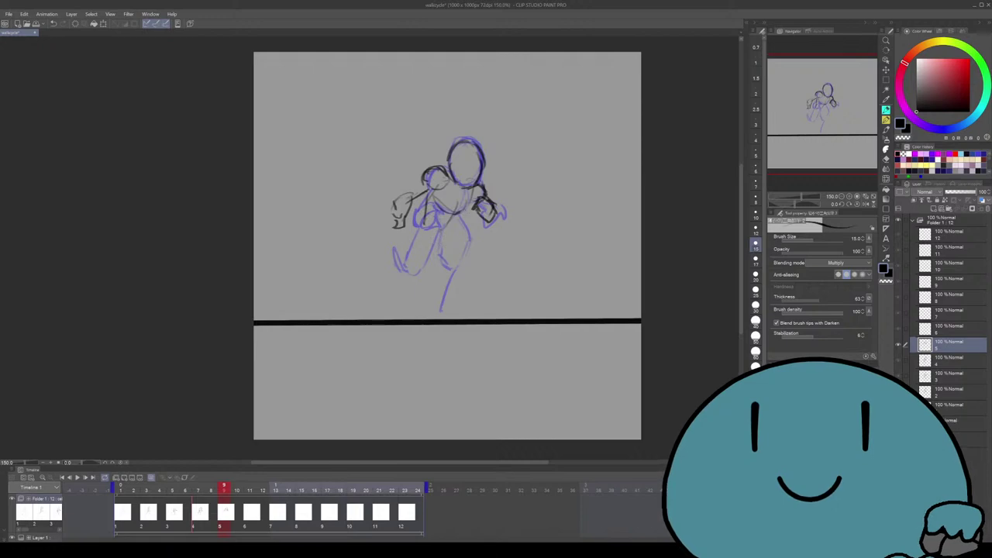
drag(465, 233, 440, 214)
Compare the poses on cels 2 to 4, and sketch the waist, slanted supporting leg and bent trailing leg with feet on cel 5
click(174, 512)
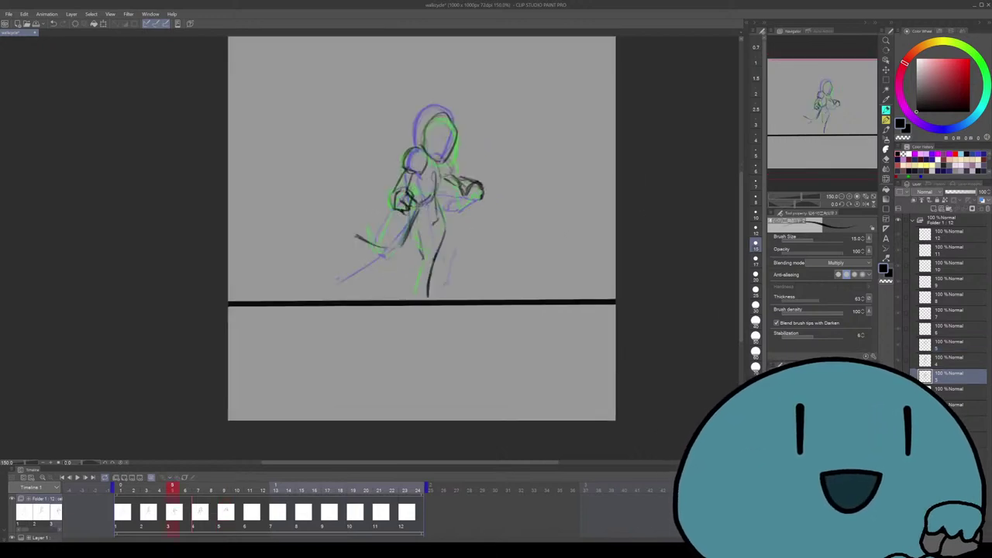
click(148, 512)
click(173, 512)
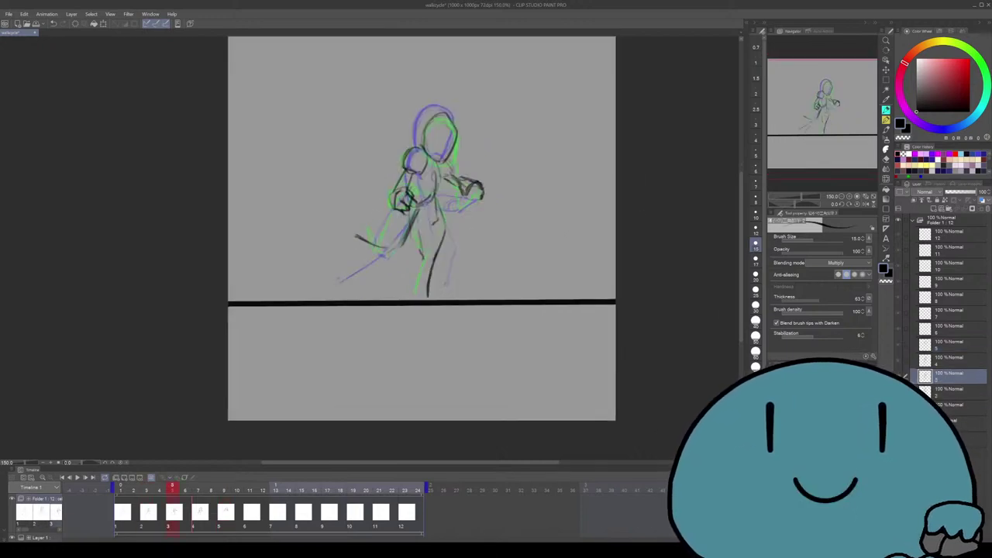
click(199, 511)
click(224, 512)
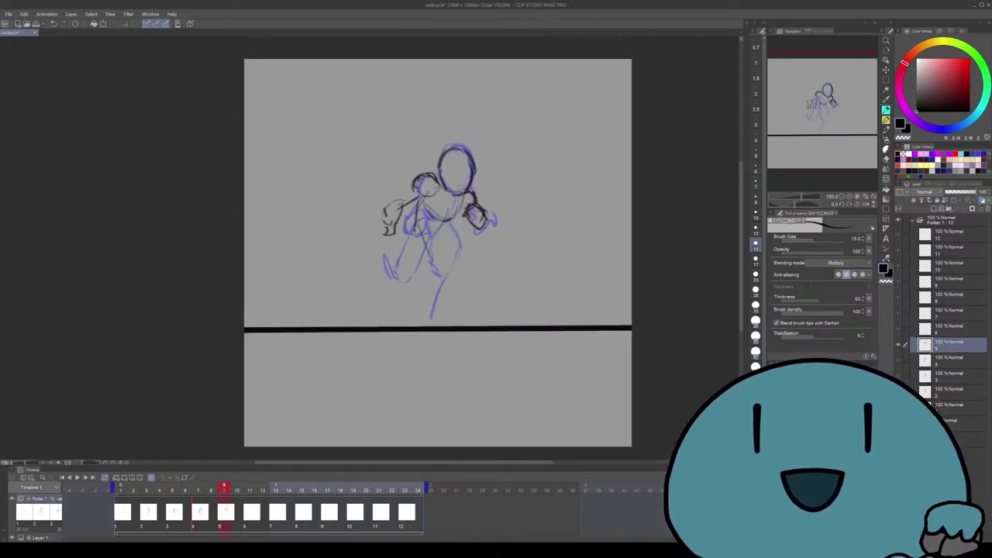
drag(439, 236, 436, 281)
mouse_move(417, 233)
mouse_down()
mouse_move(419, 276)
mouse_move(433, 279)
mouse_up()
mouse_move(450, 225)
mouse_down()
mouse_move(435, 285)
mouse_move(413, 318)
mouse_up()
key(ctrl+z)
key(ctrl+z)
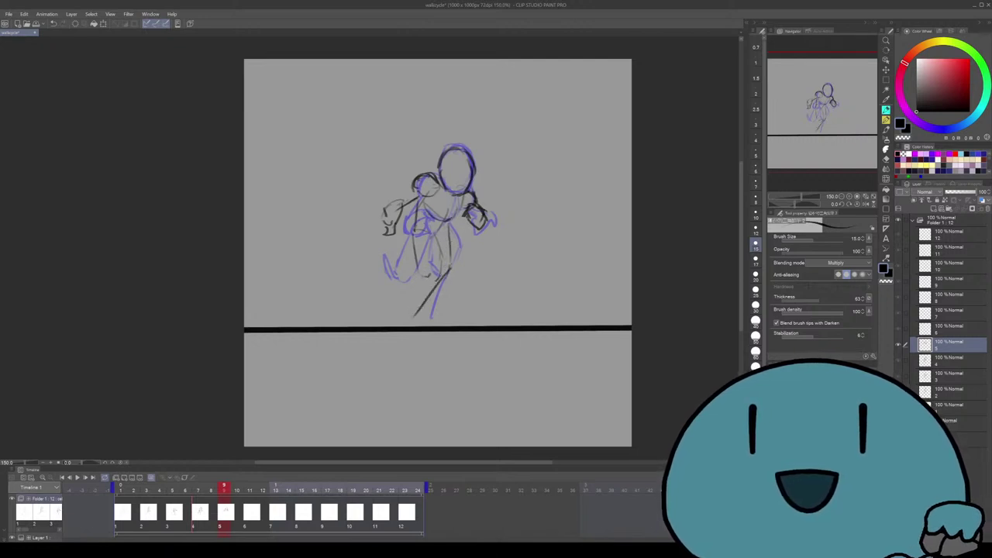
mouse_move(394, 284)
mouse_down()
mouse_move(433, 277)
mouse_move(380, 288)
mouse_move(439, 259)
mouse_move(408, 314)
mouse_move(419, 316)
mouse_up()
scroll(523, 286, up, 1)
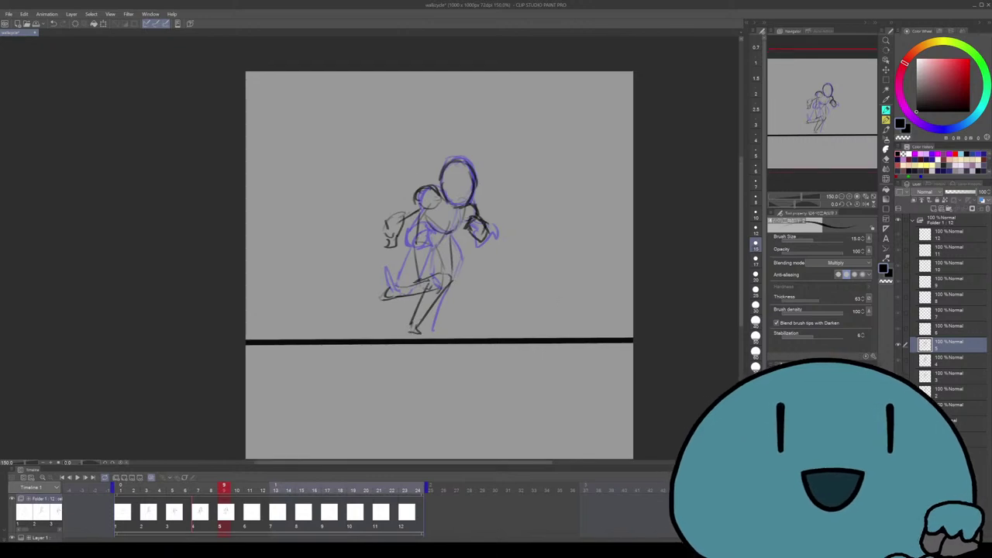
On cel 6, sketch a leg with the knee bent forward and the foot tucked back, undoing the stray strokes
key(Right)
mouse_move(440, 265)
mouse_down()
mouse_move(464, 266)
mouse_move(486, 293)
mouse_move(434, 318)
mouse_move(459, 274)
mouse_move(459, 287)
mouse_up()
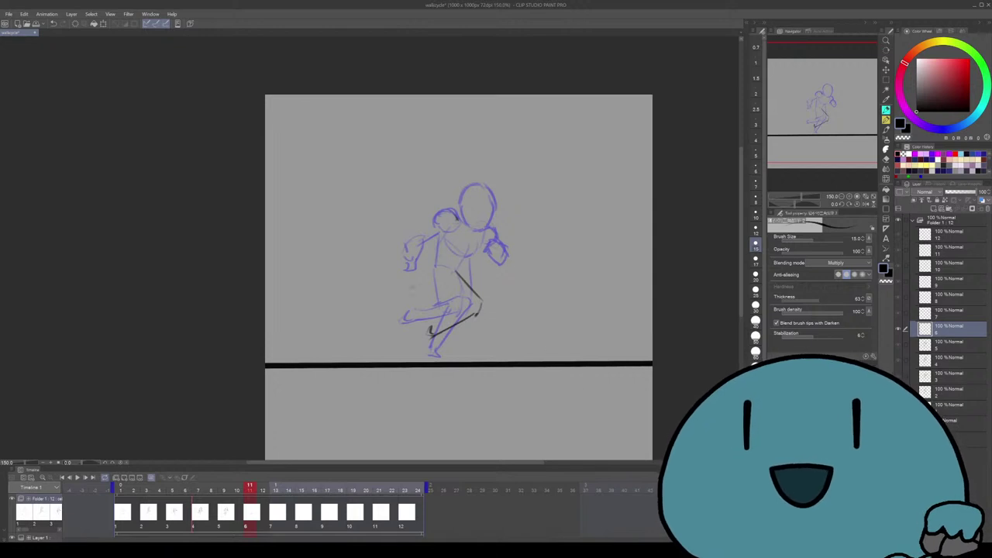
drag(459, 287, 451, 262)
drag(391, 304, 535, 241)
key(ctrl+z)
mouse_move(422, 265)
mouse_down()
mouse_move(510, 281)
mouse_move(512, 300)
mouse_up()
key(ctrl+z)
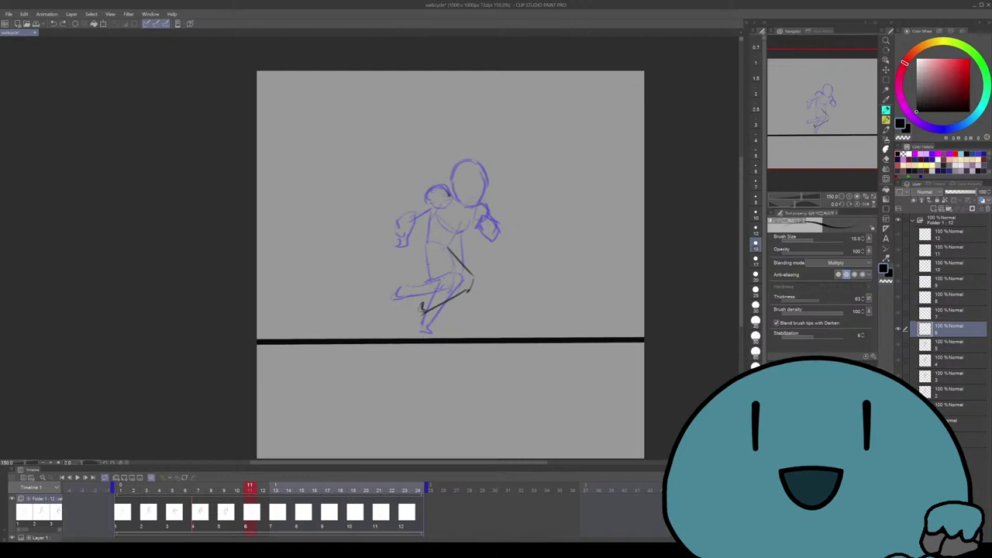
Sketch the rounded near shoulder beside the head on cel 6
mouse_move(432, 197)
mouse_down()
mouse_move(450, 186)
mouse_move(442, 190)
mouse_move(451, 187)
mouse_move(452, 205)
mouse_up()
mouse_move(465, 271)
mouse_down()
mouse_move(482, 267)
mouse_move(470, 273)
mouse_up()
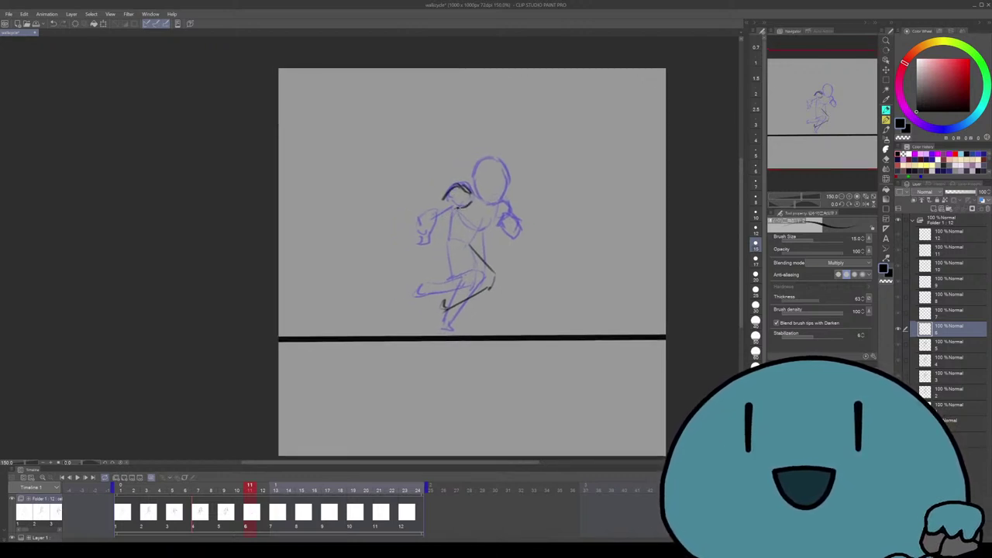
drag(454, 200, 446, 210)
drag(465, 272, 464, 276)
Redraw the near upper arm extended backward on cel 6 and add a rounded fist at its end
drag(444, 206, 425, 219)
drag(465, 271, 467, 273)
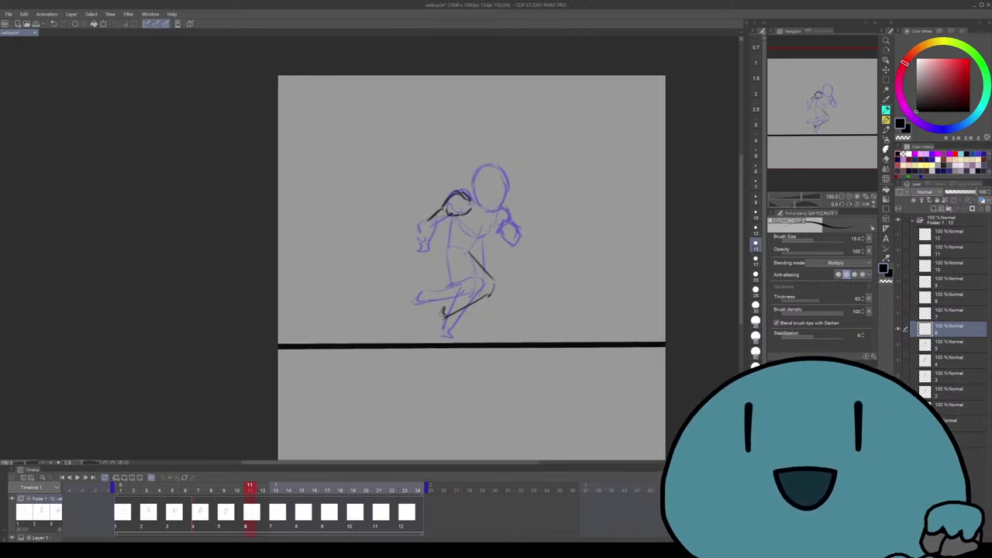
key(ctrl+z)
mouse_move(441, 207)
mouse_down()
mouse_move(417, 219)
mouse_move(420, 229)
mouse_up()
drag(431, 214, 422, 223)
drag(465, 271, 474, 271)
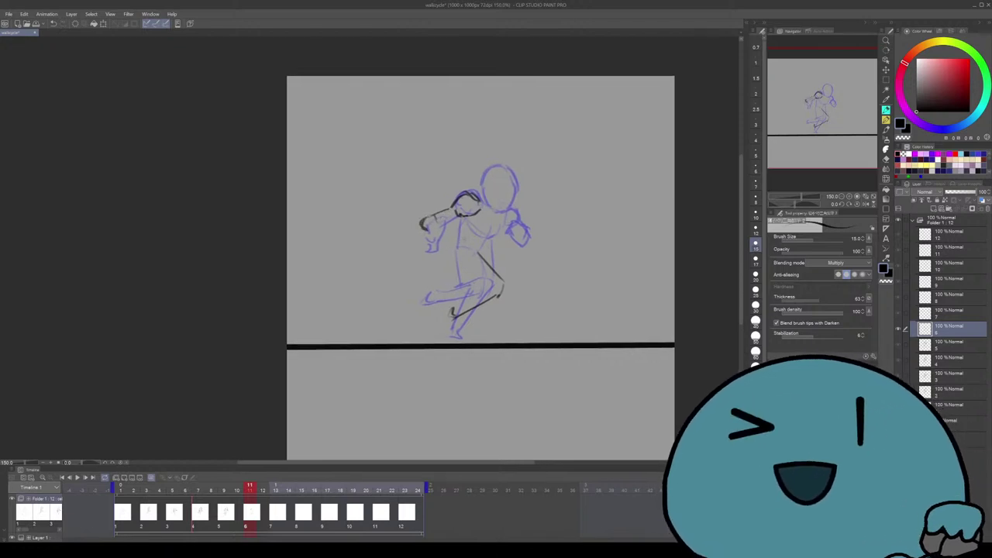
drag(475, 272, 475, 273)
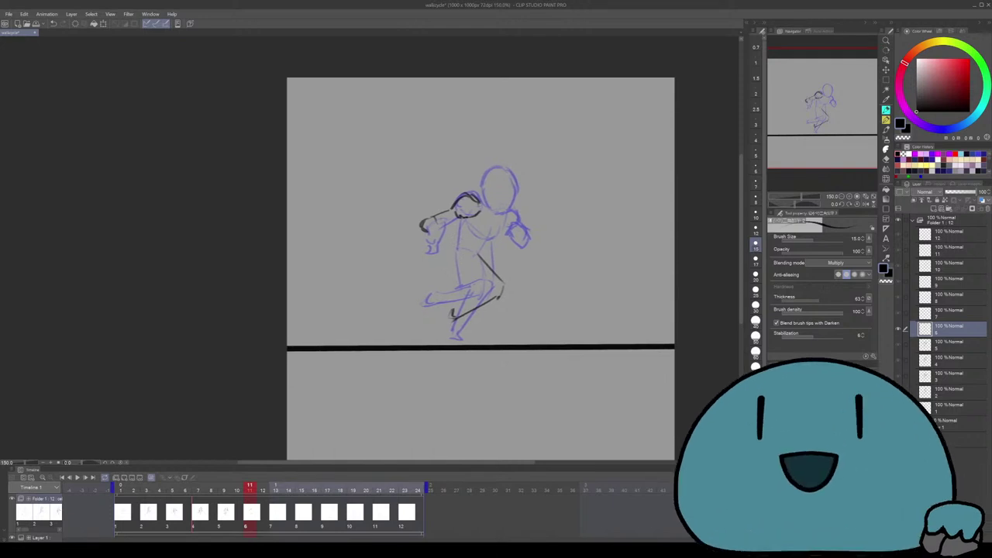
mouse_move(423, 223)
mouse_down()
mouse_move(419, 238)
mouse_move(457, 238)
mouse_move(449, 236)
mouse_up()
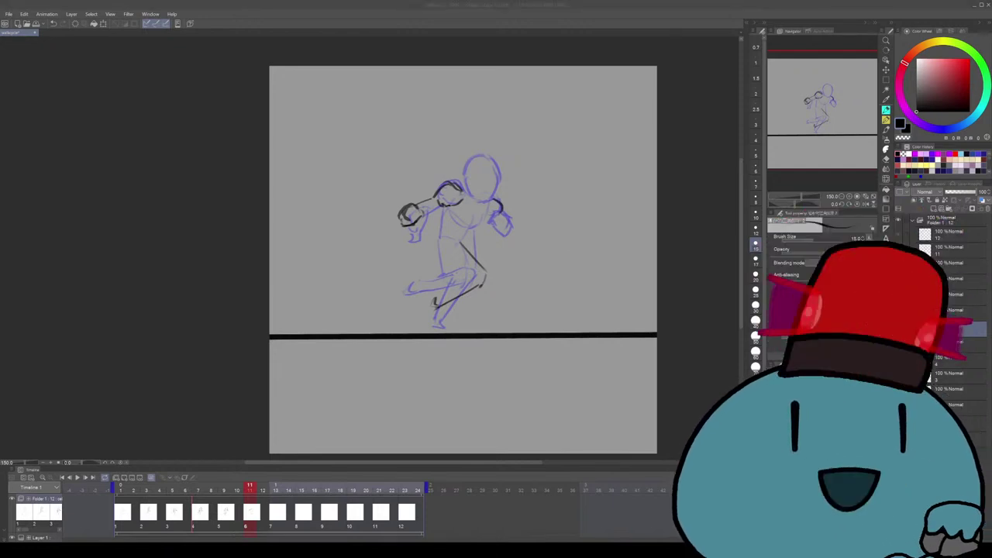
Sketch the lower chest curve, far shoulder and head with crossed face guidelines on cel 6
drag(648, 229, 657, 243)
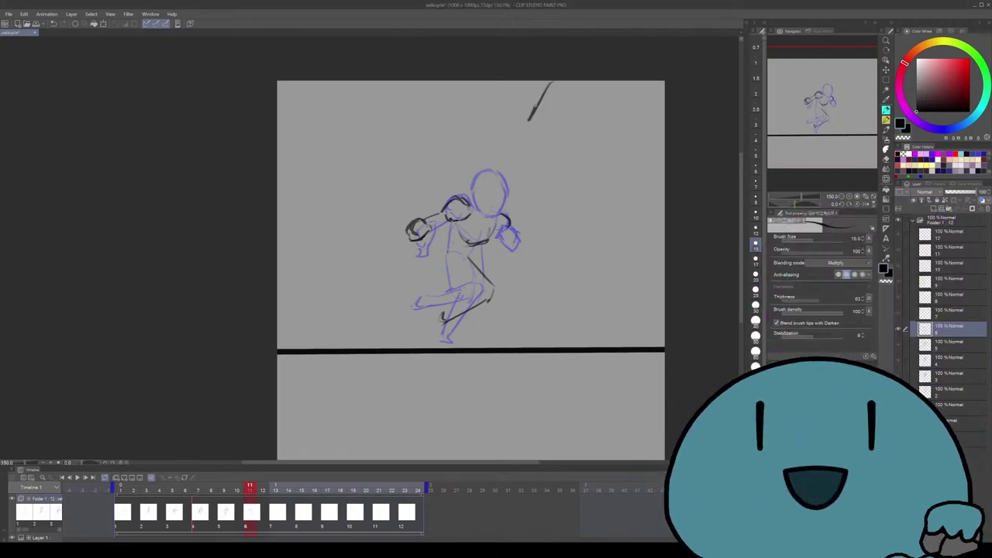
drag(478, 186, 489, 194)
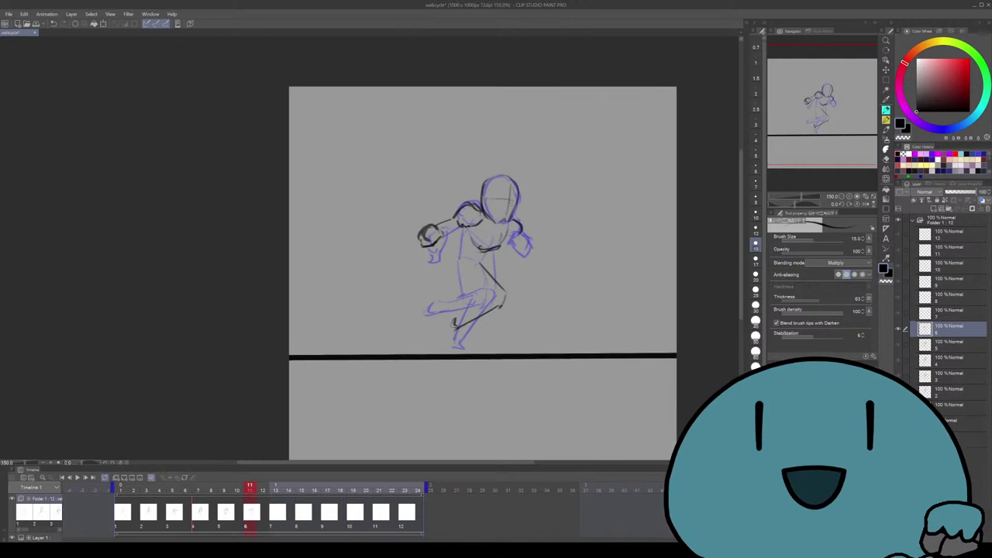
scroll(482, 271, down, 2)
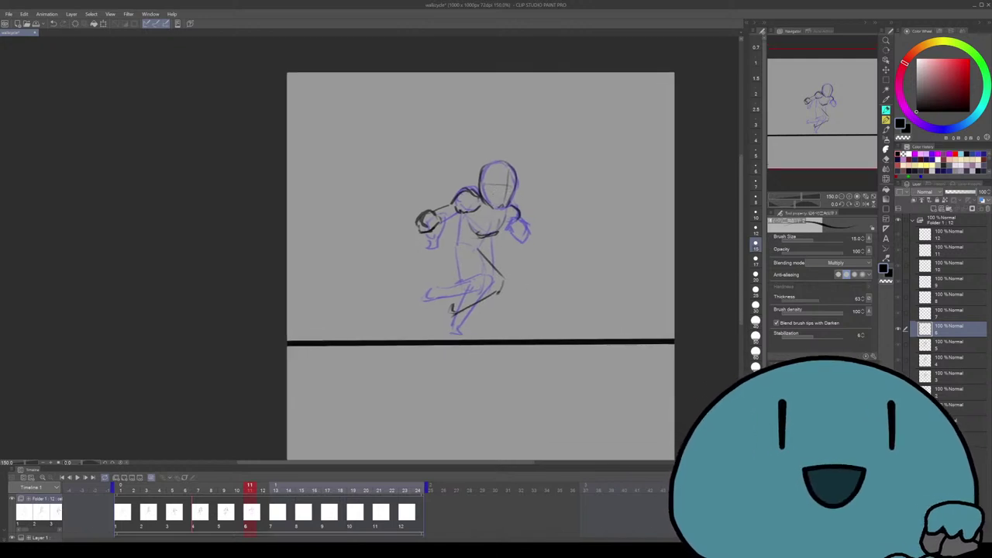
Add crossed face guidelines to the head on each of cels 1 to 5, and return to cel 6
key(Home)
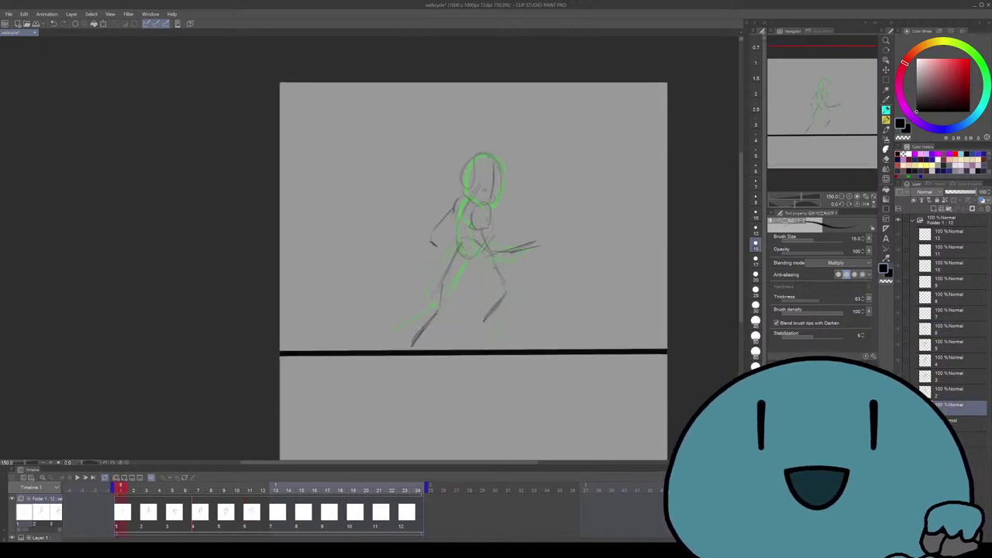
drag(491, 163, 490, 200)
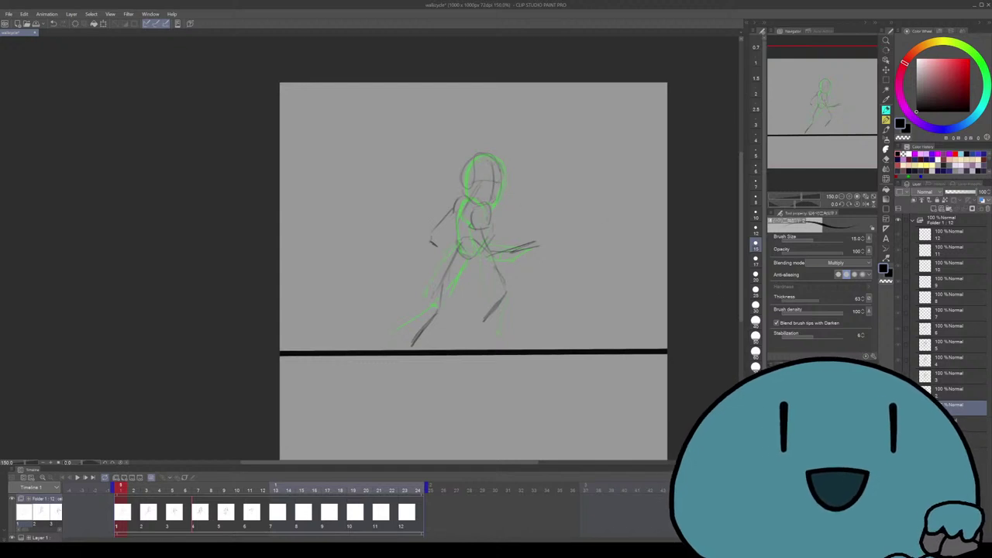
key(Right)
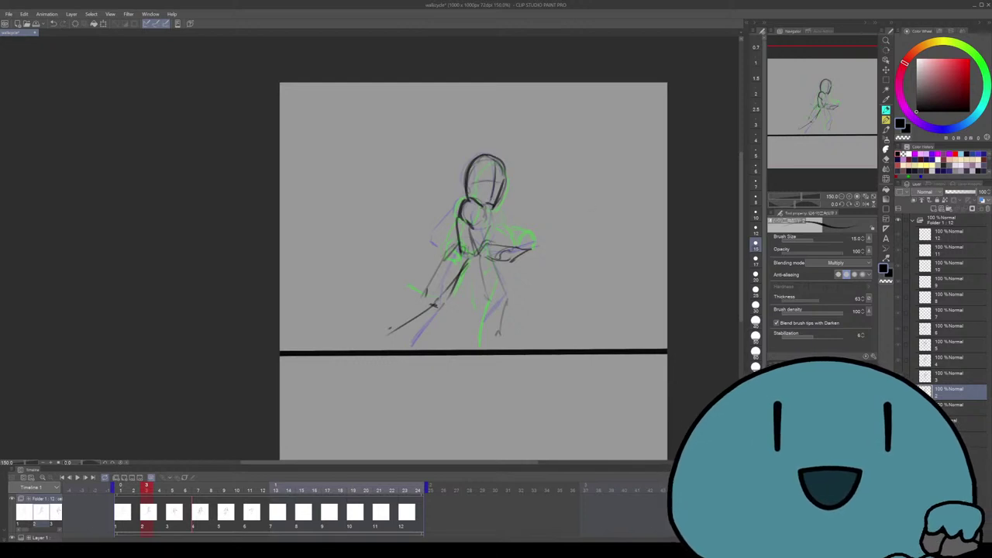
key(Right)
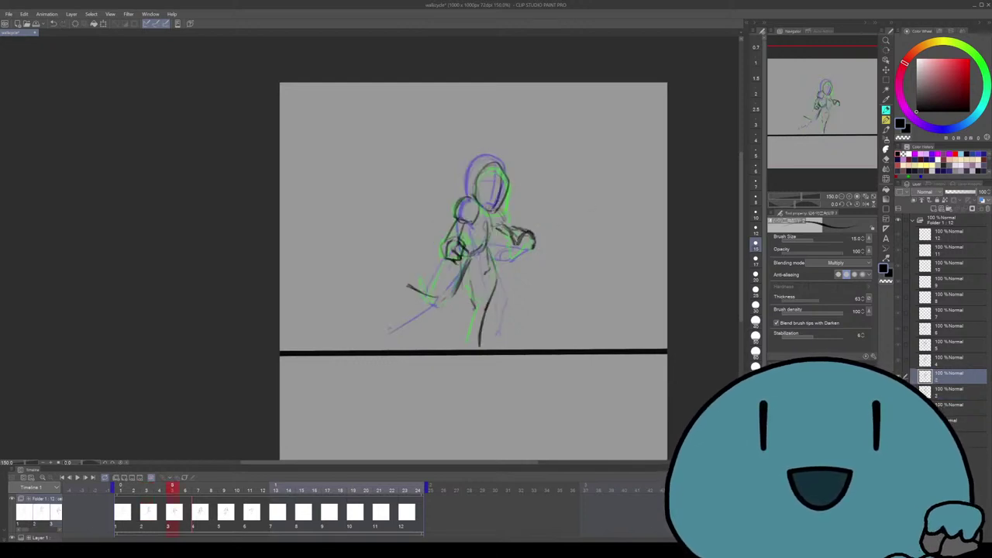
key(Right)
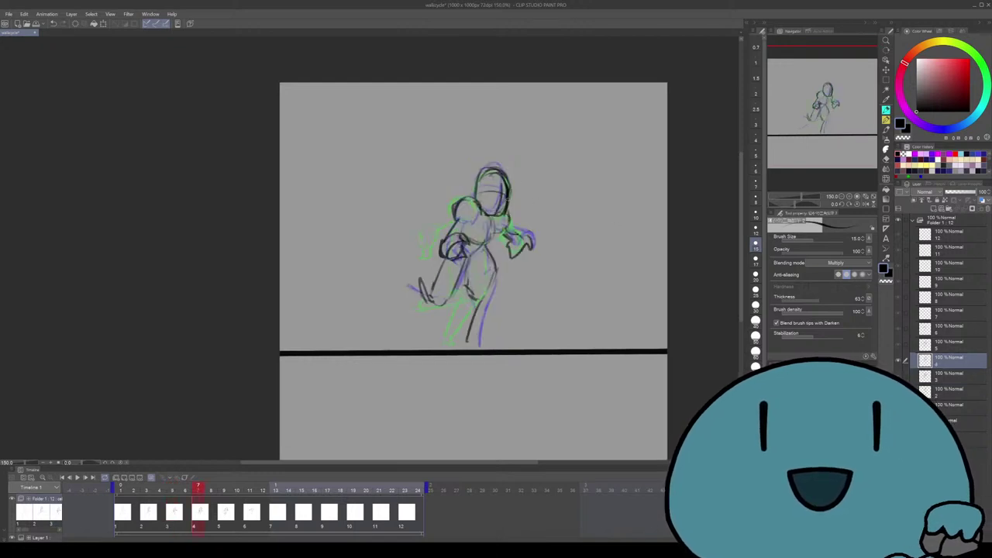
key(Right)
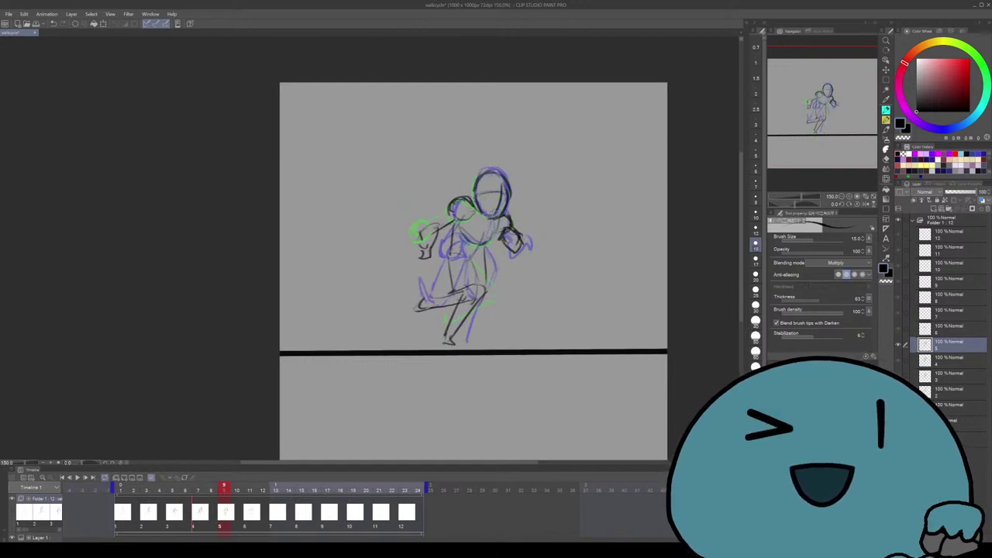
key(Right)
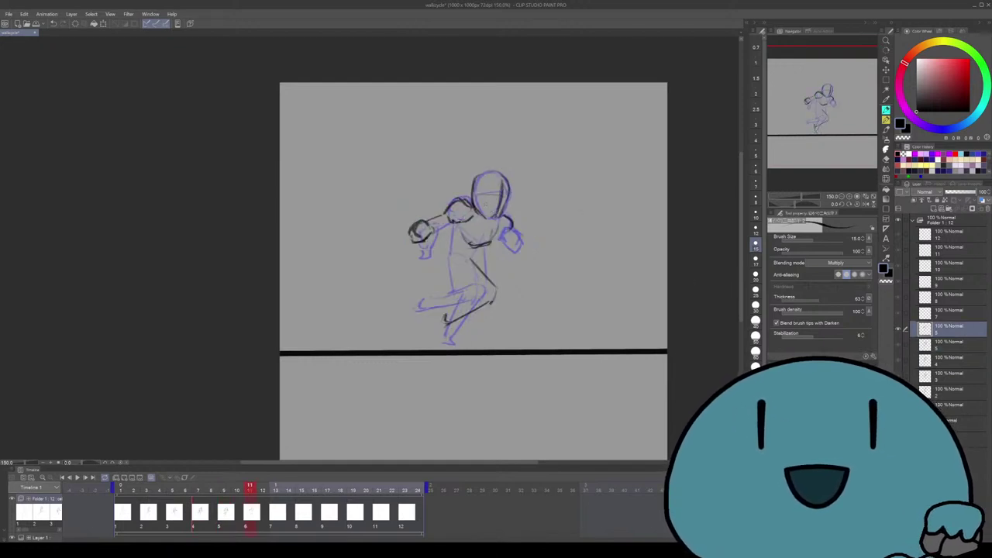
Compare cel 6 with the previous cel and sketch the far hand as a rounded fist in front of the chest
scroll(473, 271, down, 1)
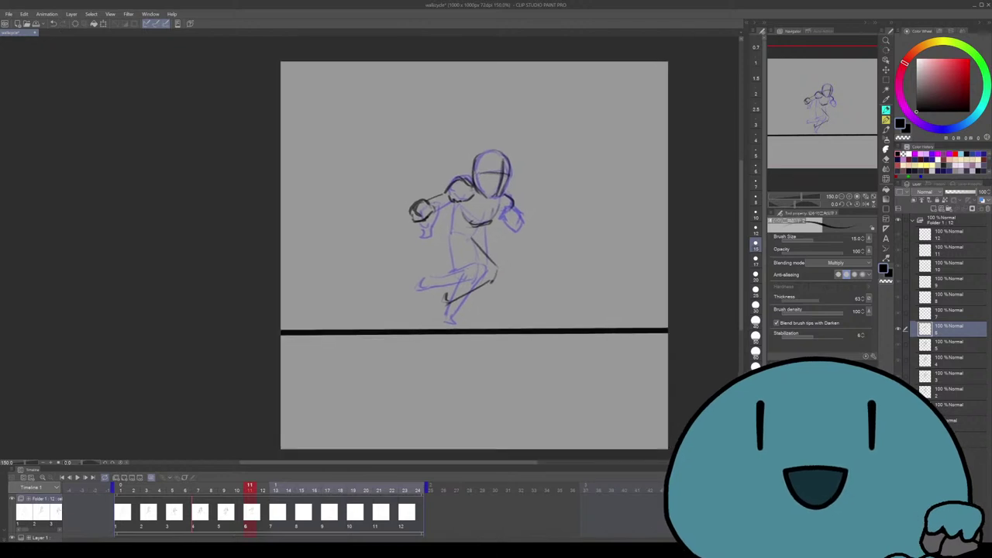
key(Left)
key(Right)
key(Left)
key(Right)
key(Left)
key(Right)
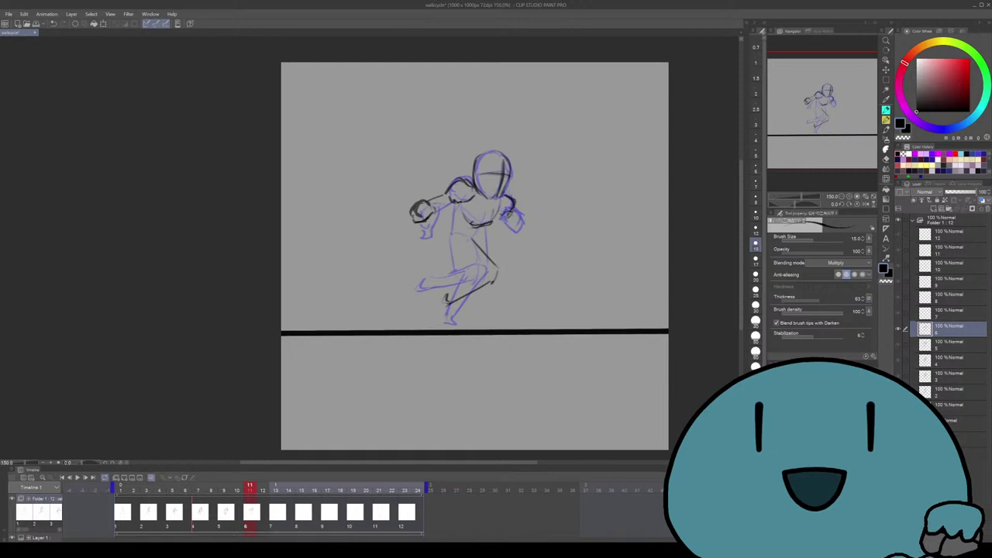
mouse_move(497, 207)
mouse_down()
mouse_move(489, 221)
mouse_move(504, 227)
mouse_up()
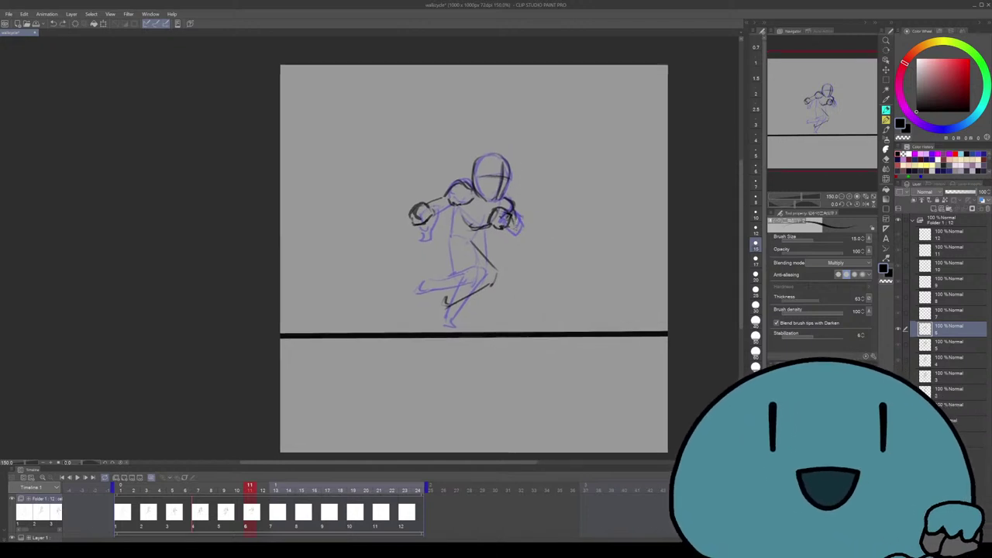
Rework the forward thigh and knee on cel 6 and erase the old lower leg below the knee
mouse_move(515, 229)
mouse_down()
mouse_move(531, 220)
mouse_move(461, 220)
mouse_move(496, 219)
mouse_move(493, 271)
mouse_move(491, 259)
mouse_move(436, 294)
mouse_up()
key(e)
drag(481, 266, 487, 278)
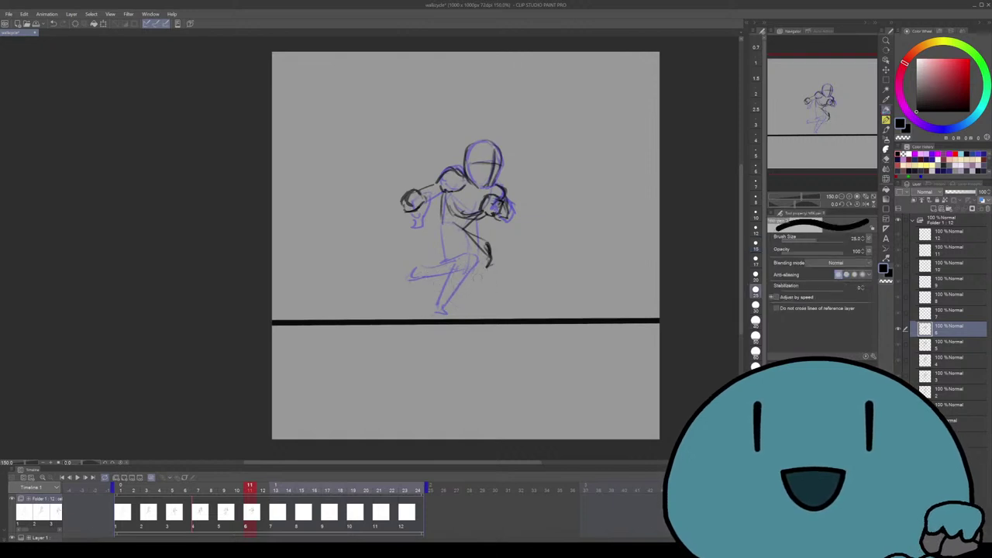
Sketch the bent leg's shin reaching backward from the knee on cel 6, and add the back and hip contour
key(p)
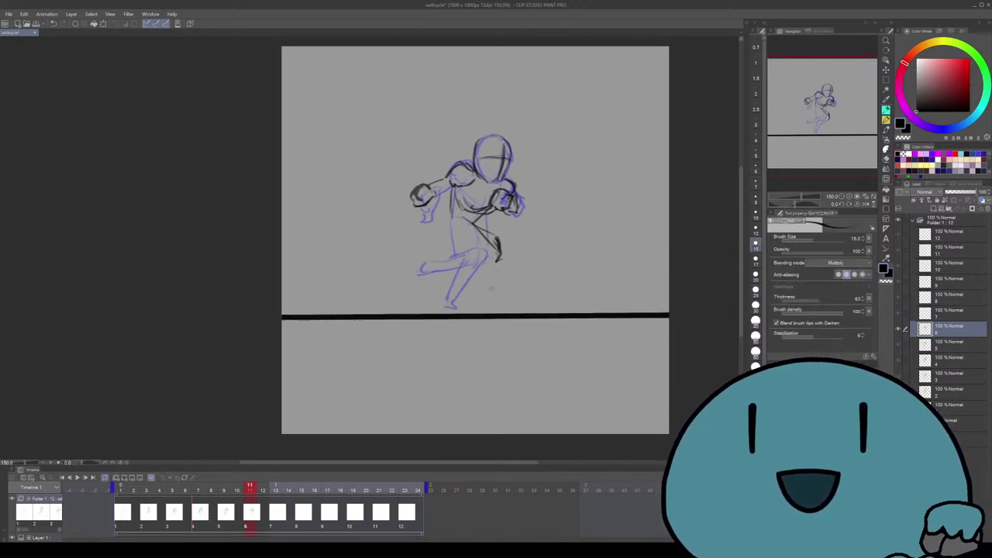
mouse_move(498, 259)
mouse_down()
mouse_move(442, 276)
mouse_move(496, 261)
mouse_up()
drag(432, 278, 439, 272)
mouse_move(448, 207)
mouse_down()
mouse_move(438, 246)
mouse_move(461, 262)
mouse_up()
key(ctrl+z)
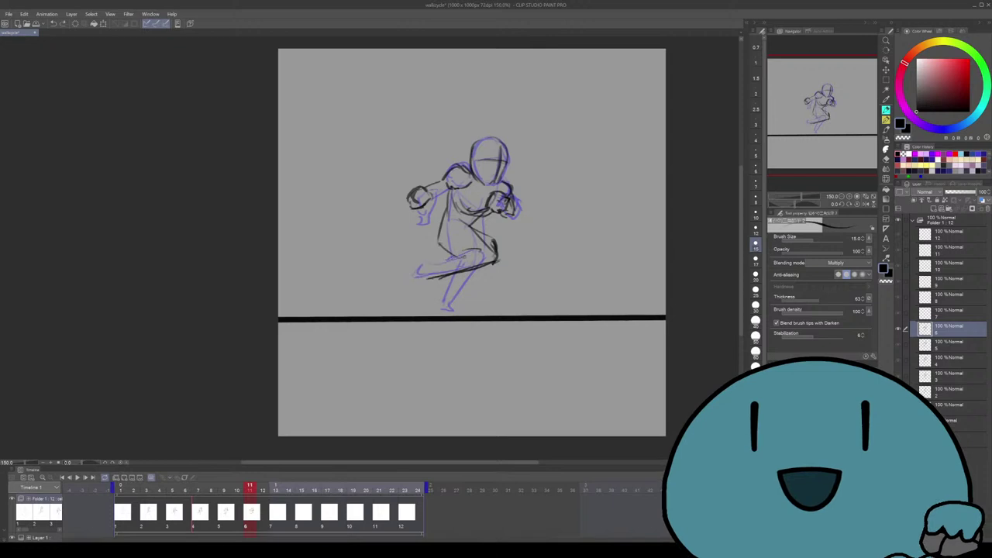
drag(470, 242, 462, 250)
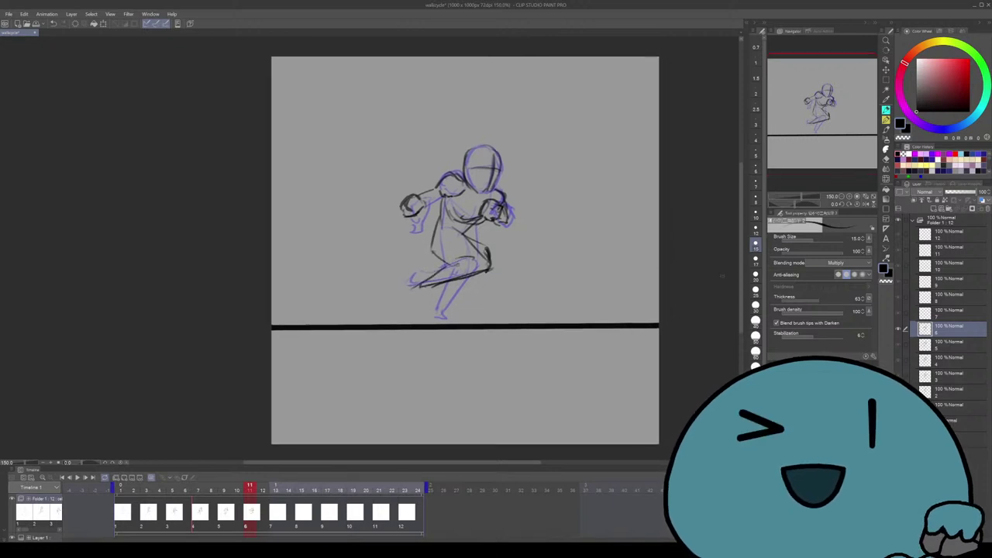
Check cel 6 against cels 4 and 5, then redraw the bent leg's shin at a steeper downward angle with its rear contour
key(Left)
key(Left)
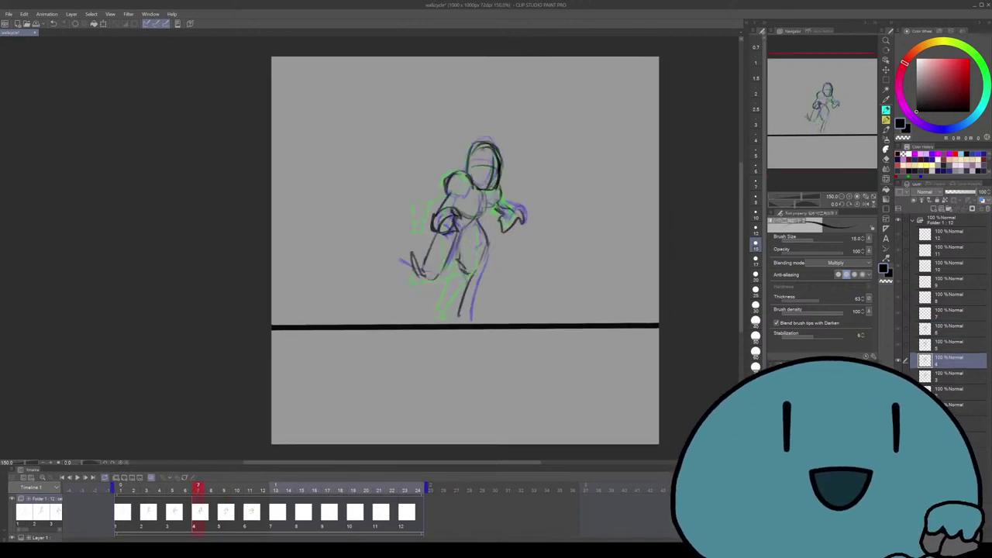
key(Right)
key(Right)
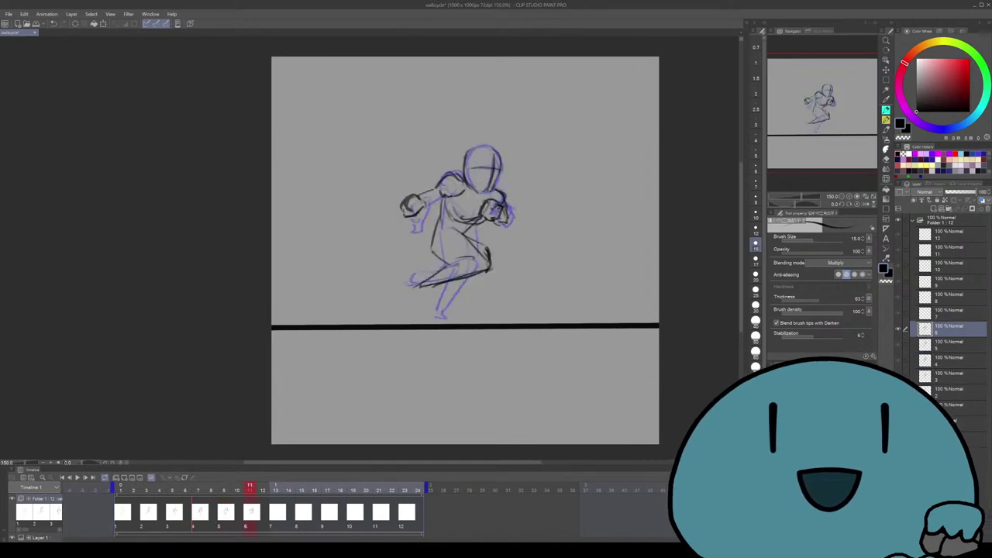
key(Left)
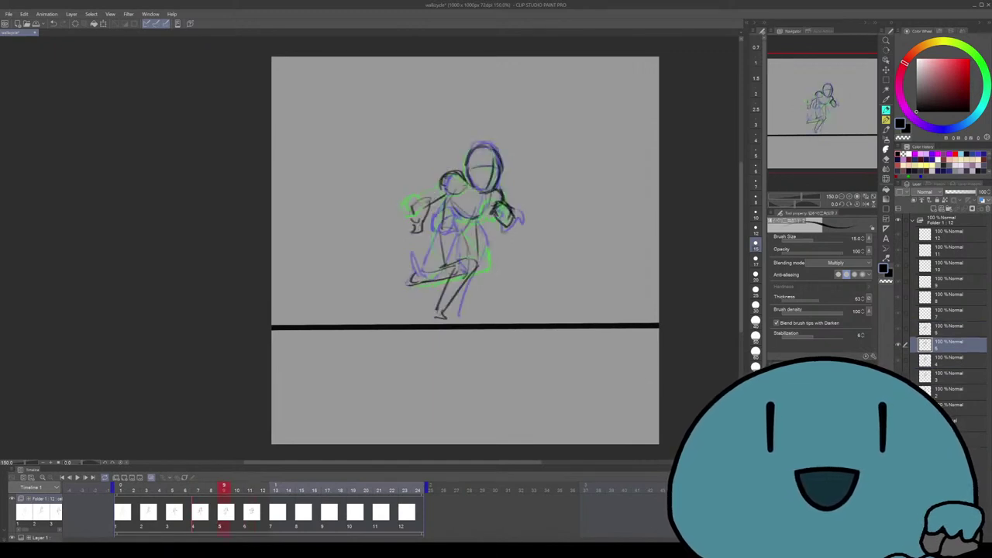
key(Right)
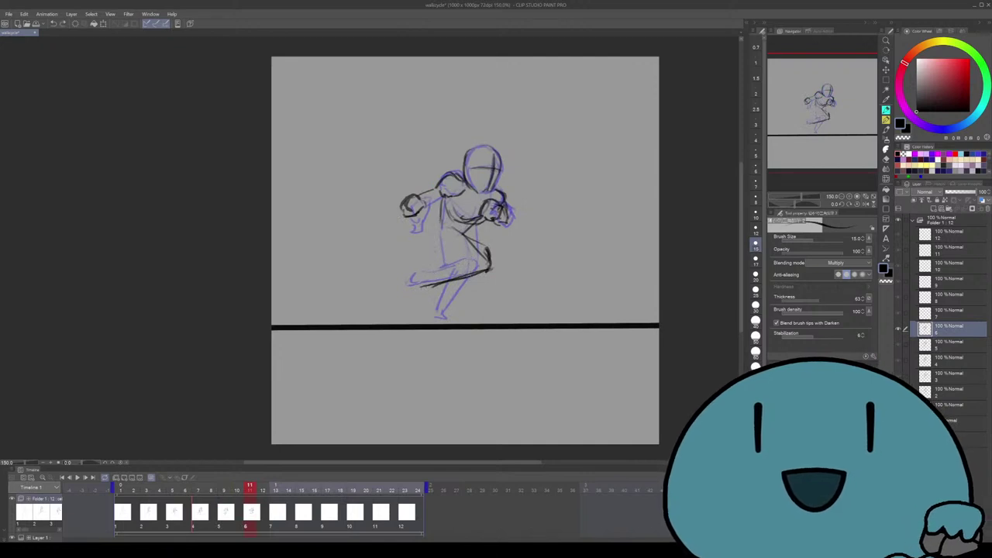
key(e)
mouse_move(422, 284)
mouse_down()
mouse_move(487, 272)
mouse_move(435, 300)
mouse_up()
key(p)
drag(479, 273, 429, 302)
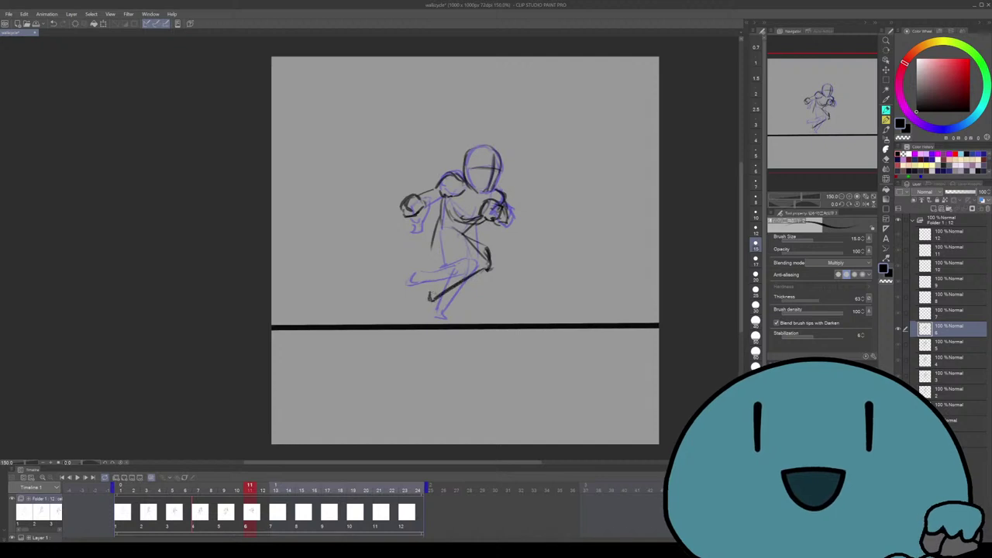
mouse_move(473, 254)
mouse_down()
mouse_move(433, 269)
mouse_move(431, 294)
mouse_up()
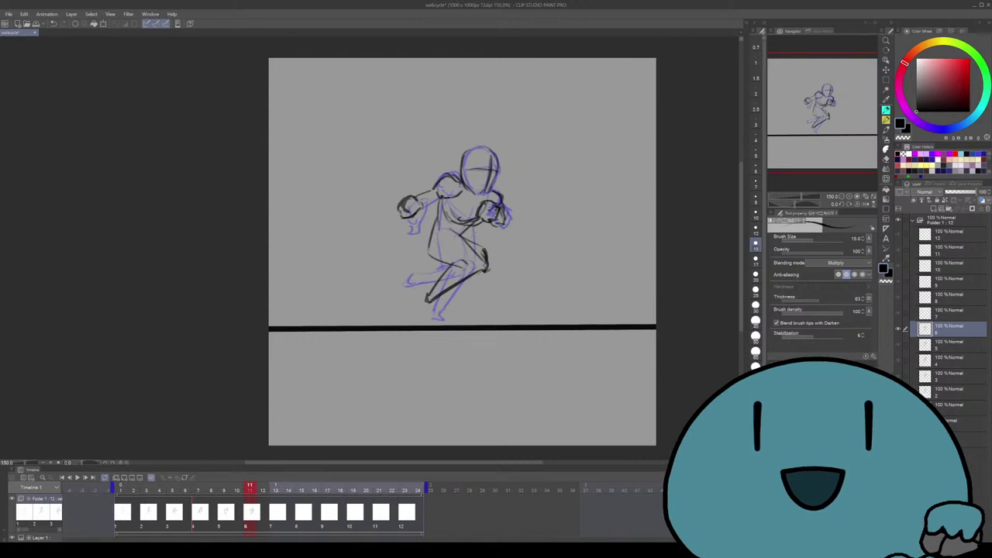
Draw the other lower leg behind the bent one on cel 6, ending in a flat foot at the ground line
drag(464, 283, 423, 318)
key(ctrl+z)
drag(468, 278, 422, 321)
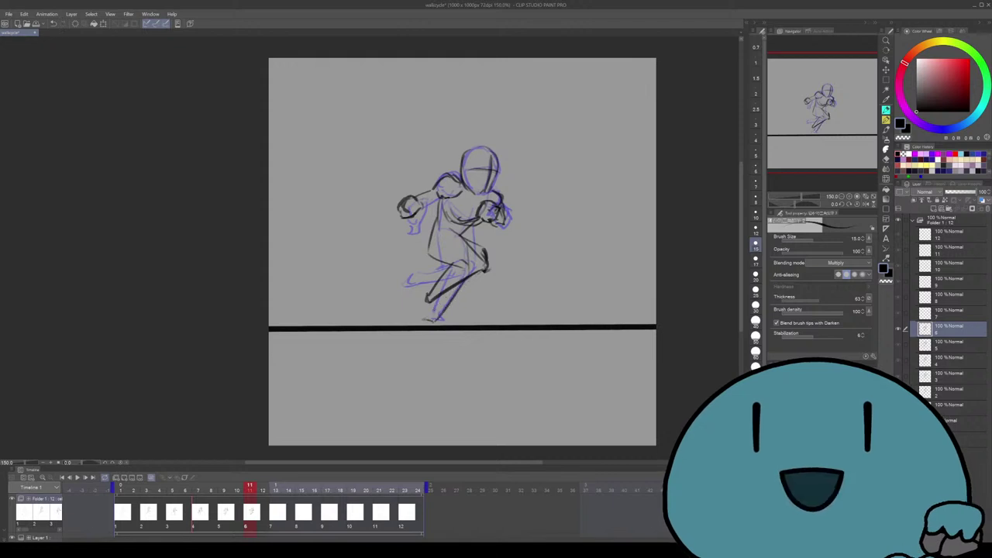
Review the leg poses backward from cel 6 to cel 1 with onion skin, and return to cel 3
key(Left)
key(Left)
key(Left)
key(Left)
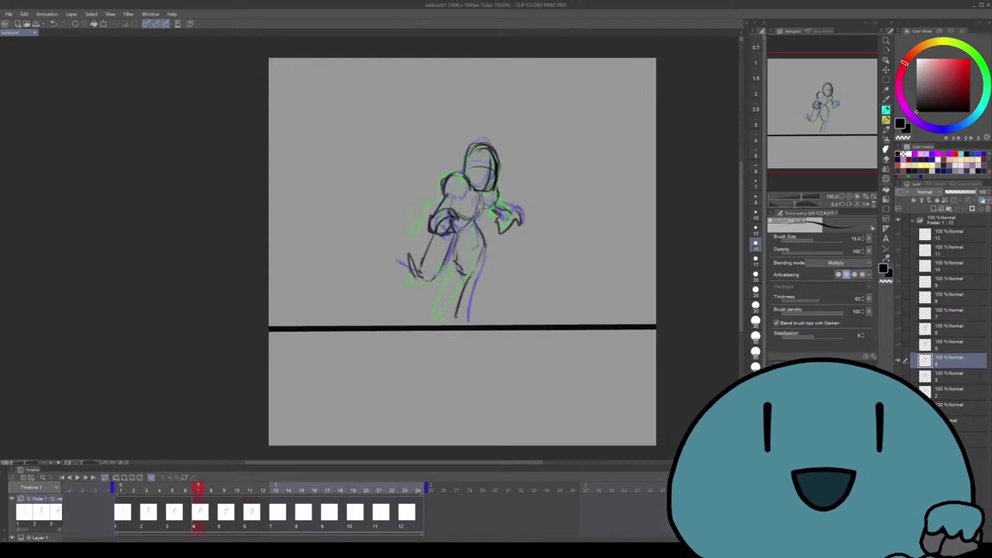
key(Left)
key(Left)
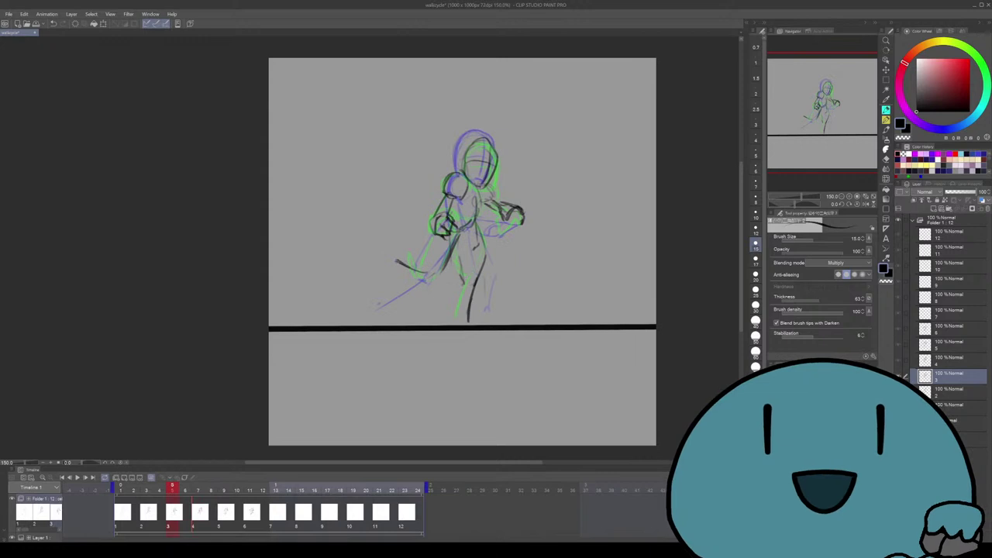
key(Left)
key(Left)
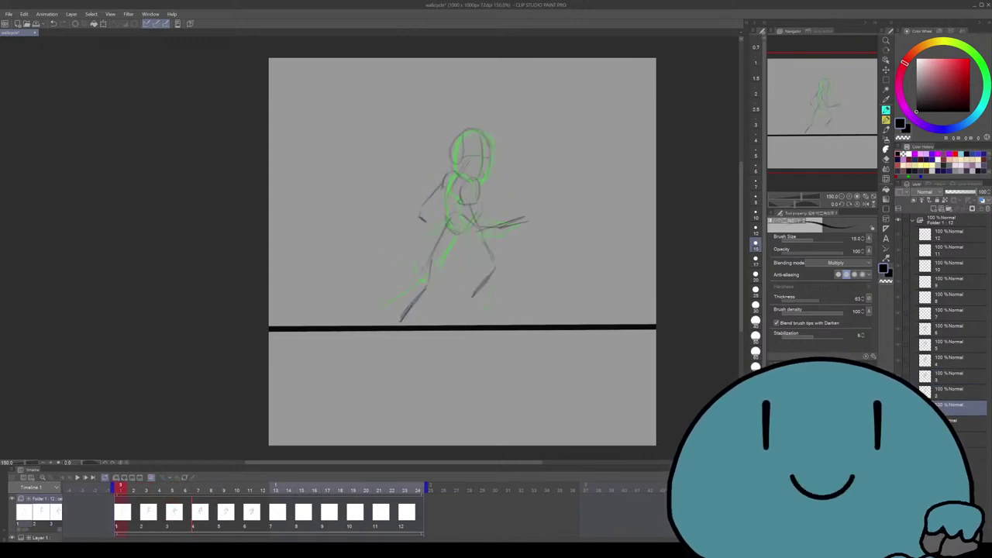
key(Right)
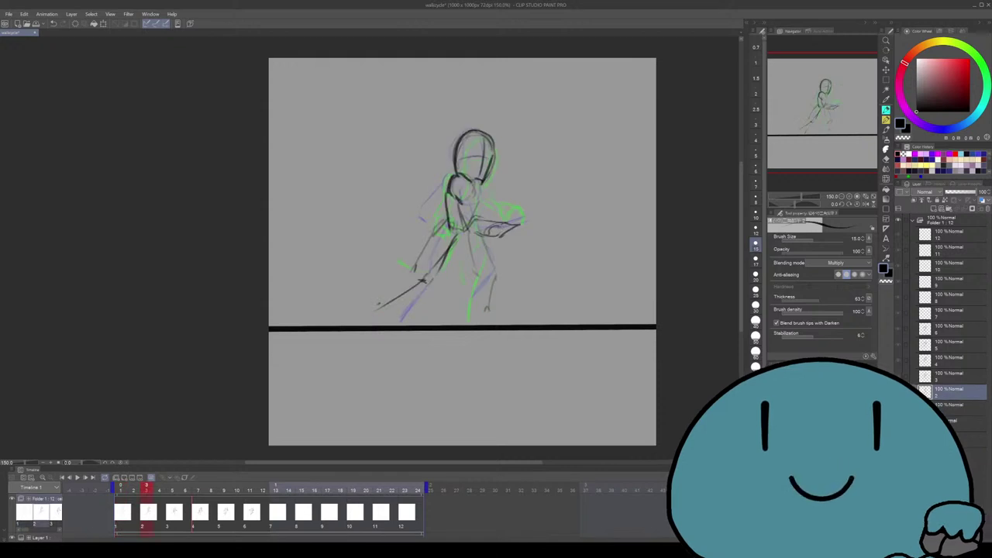
key(Right)
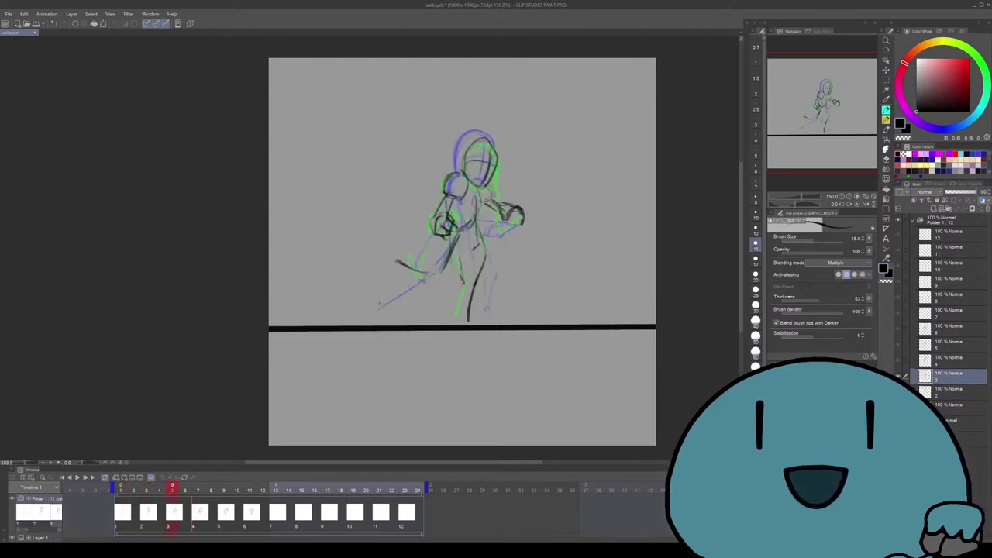
Erase the standing lower leg on cel 3 and redraw it with both contours and a foot at the ground line
key(e)
mouse_move(468, 321)
mouse_down()
mouse_move(479, 267)
mouse_move(465, 279)
mouse_up()
key(p)
mouse_move(479, 226)
mouse_down()
mouse_move(474, 268)
mouse_move(484, 276)
mouse_move(456, 284)
mouse_move(483, 313)
mouse_up()
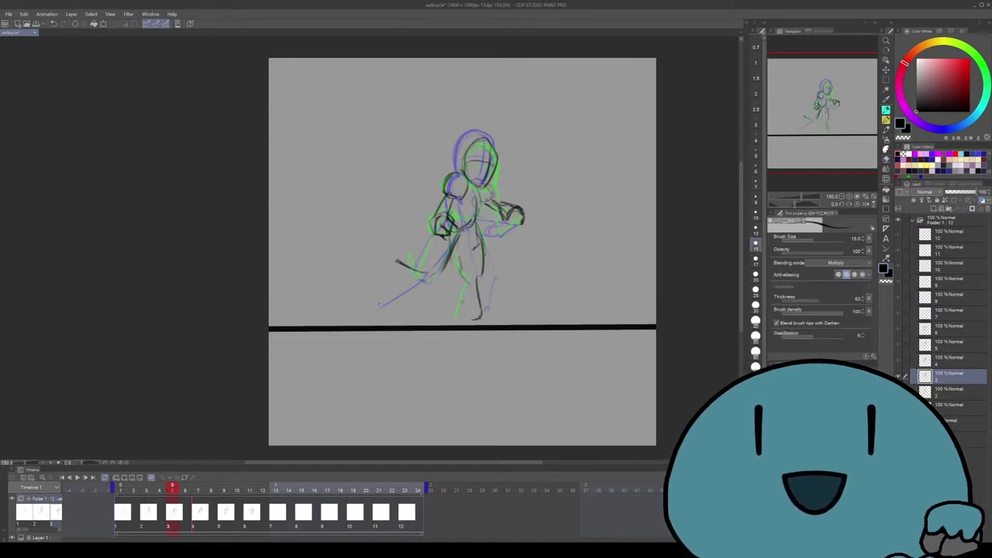
mouse_move(484, 260)
mouse_down()
mouse_move(481, 319)
mouse_move(467, 321)
mouse_up()
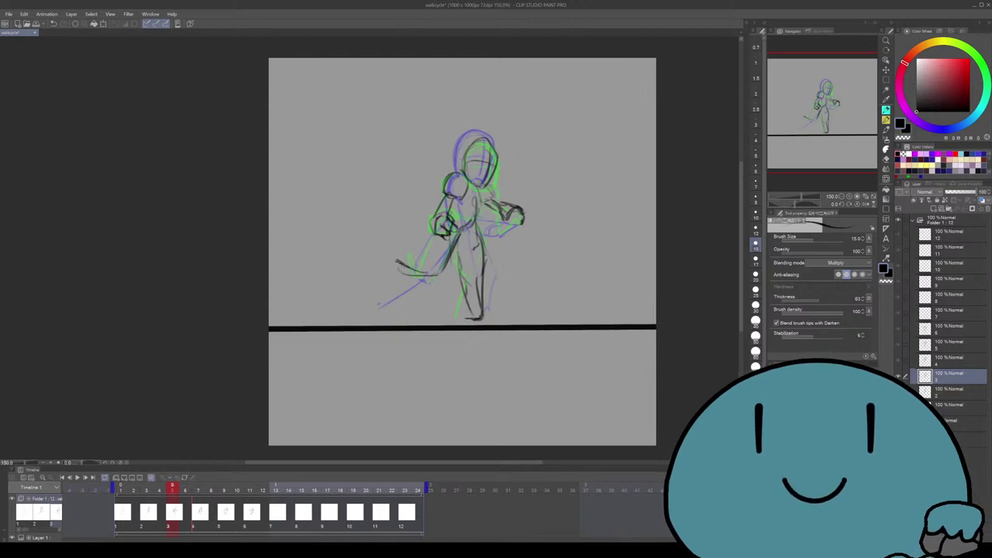
Sketch the raised trailing foot and calf contour on cel 3, and fill out the standing shin on cel 4
drag(400, 260, 397, 243)
drag(419, 249, 402, 262)
drag(435, 233, 416, 265)
key(Right)
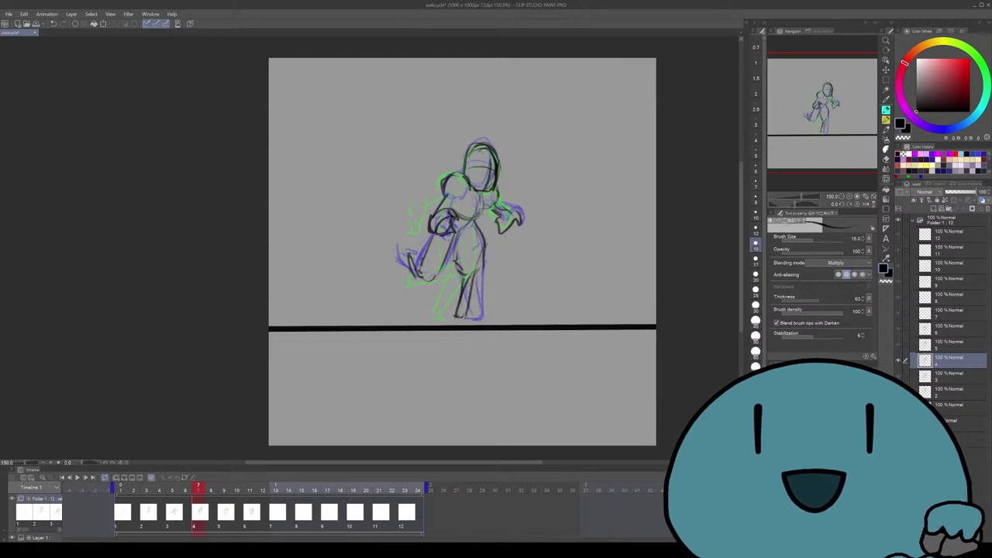
Flip back and forth through the neighbouring cels to compare the leg positions, ending on cel 6
key(Right)
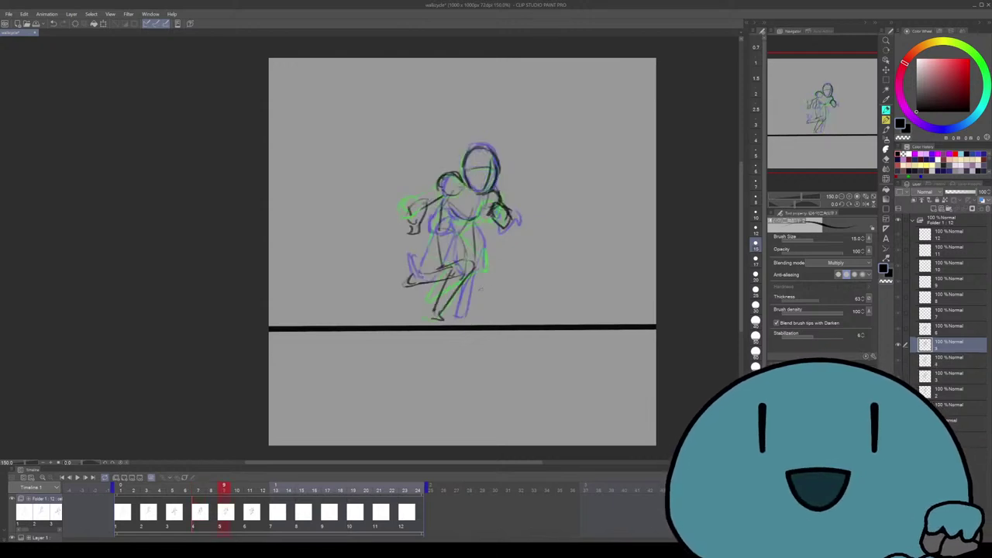
drag(462, 252, 469, 252)
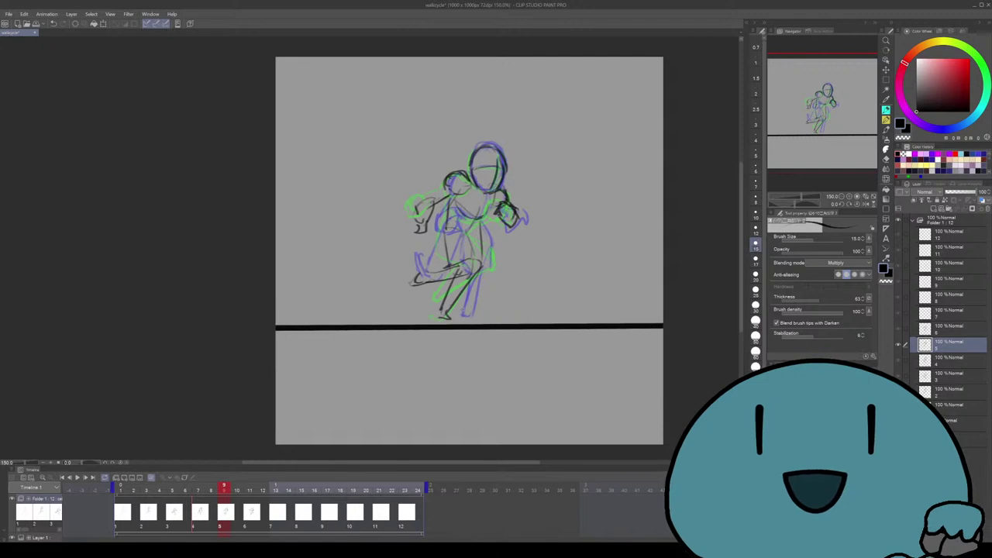
key(e)
key(comma)
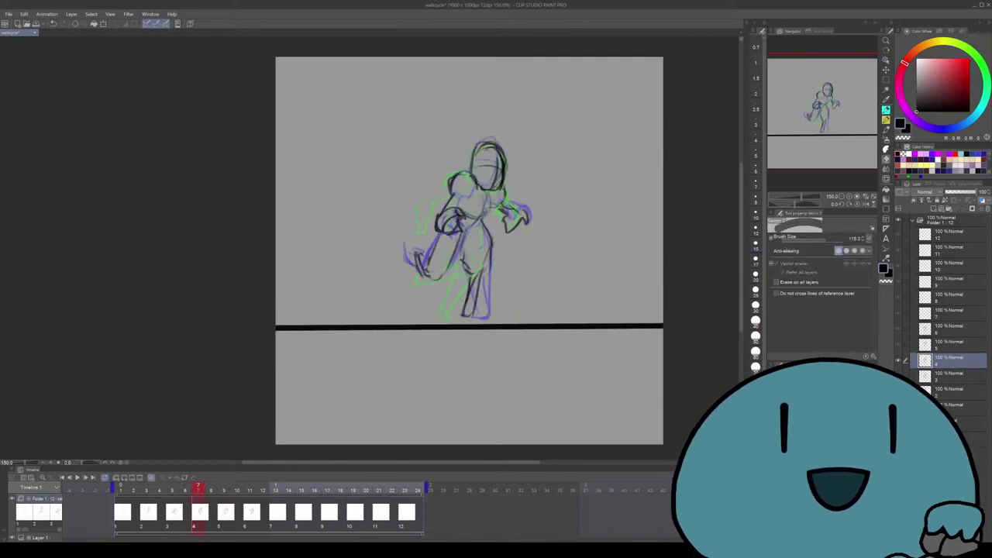
key(comma)
key(comma)
key(period)
key(period)
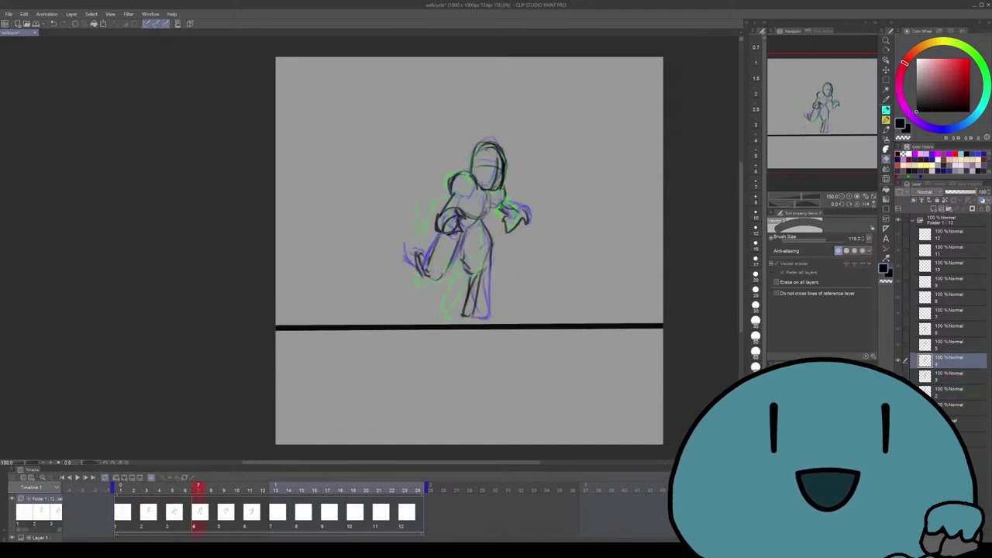
key(period)
key(period)
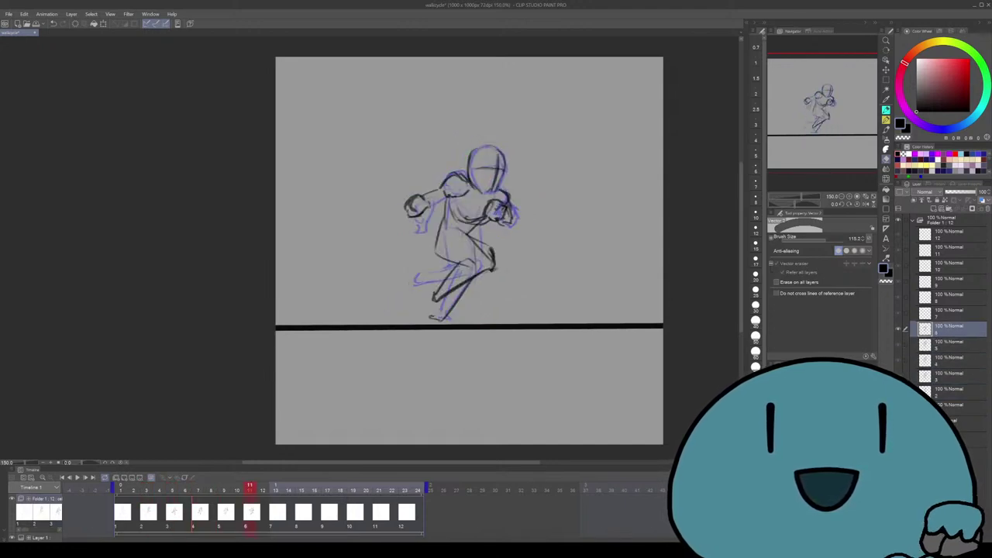
Erase the flat foot on cel 6 and redraw it tilted behind the ankle just above the ground line
mouse_move(466, 325)
mouse_down()
mouse_move(438, 317)
mouse_move(425, 329)
mouse_up()
key(p)
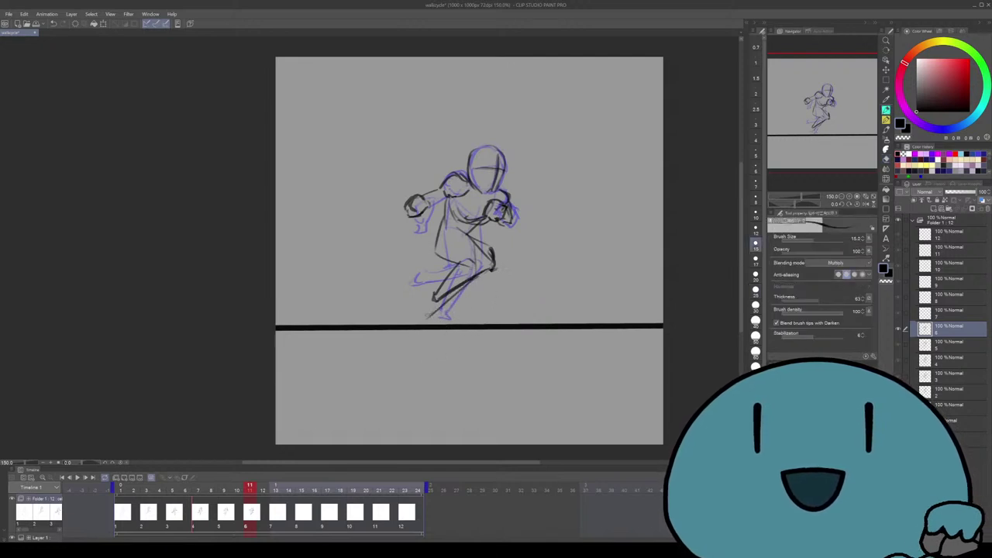
mouse_move(425, 308)
mouse_down()
mouse_move(421, 317)
mouse_move(436, 315)
mouse_up()
key(ctrl+z)
key(ctrl+z)
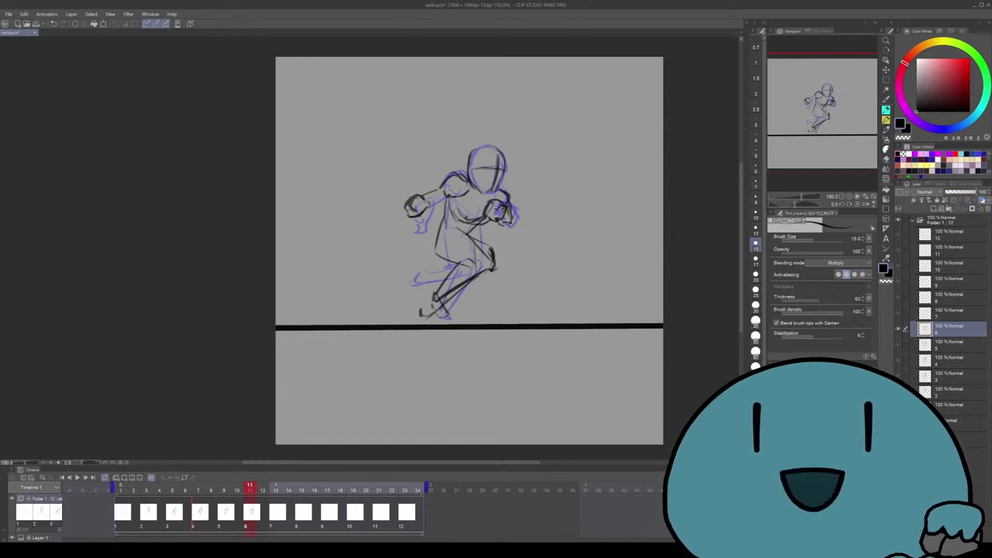
Go to cel 7 and sketch the lower back line and the front thigh raised forward to a rounded knee
key(ctrl+Right)
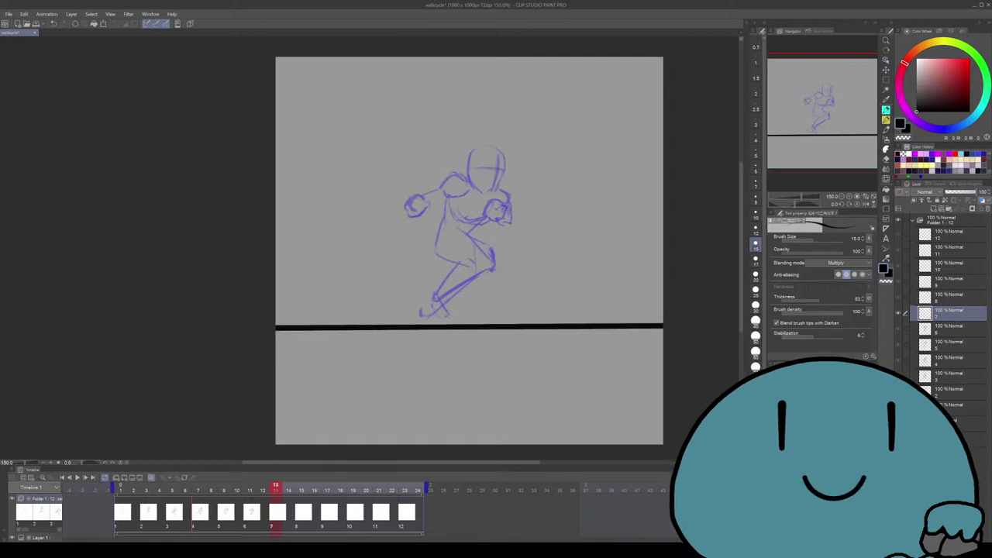
drag(433, 247, 516, 234)
key(ctrl+z)
key(ctrl+z)
key(ctrl+z)
drag(442, 250, 513, 244)
key(ctrl+z)
Sketch the near shoulder on cel 7 and the arm stretched backward from it to the hand
drag(445, 183, 428, 199)
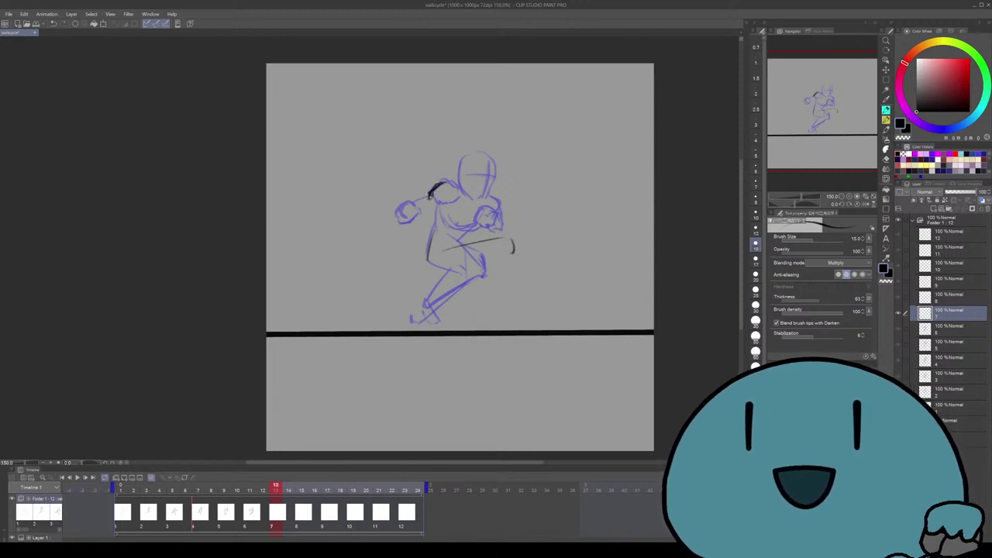
scroll(460, 259, up, 1)
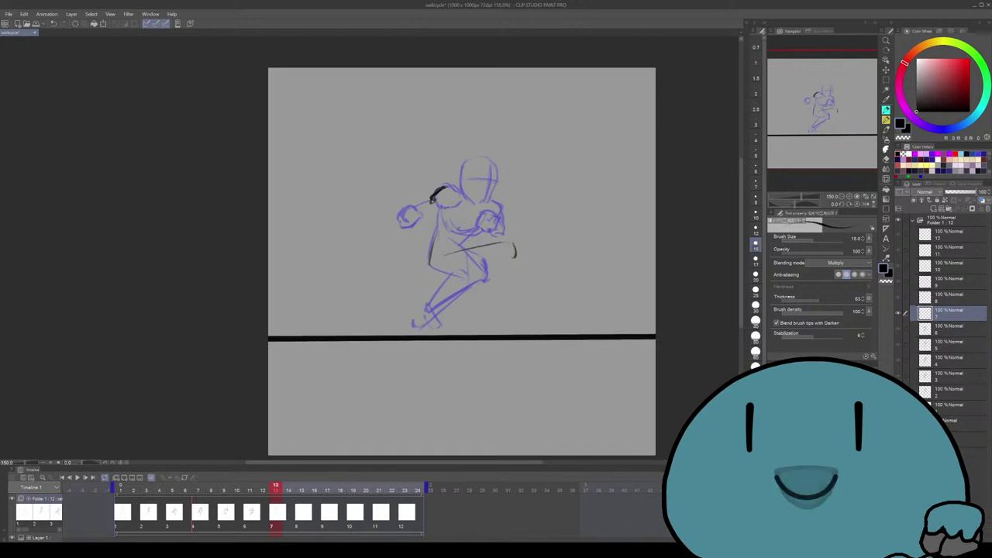
mouse_move(431, 202)
mouse_down()
mouse_move(403, 203)
mouse_move(386, 225)
mouse_move(407, 211)
mouse_up()
key(ctrl+z)
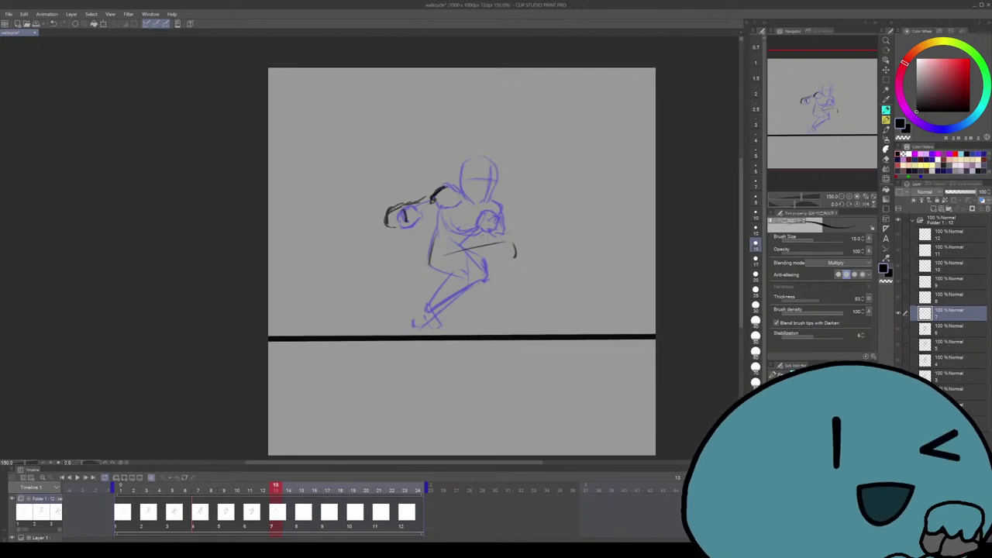
scroll(463, 261, left, 1)
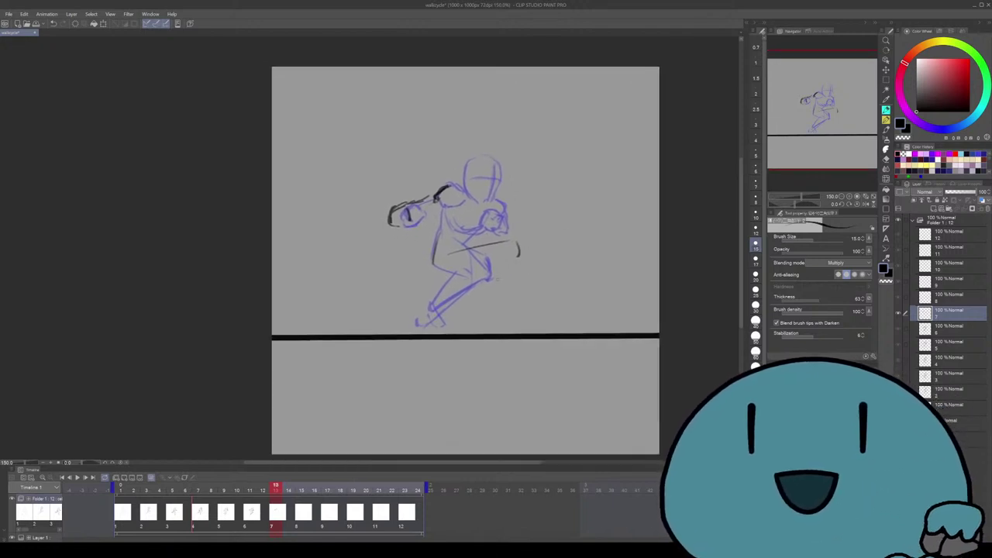
drag(518, 257, 480, 309)
key(ctrl+z)
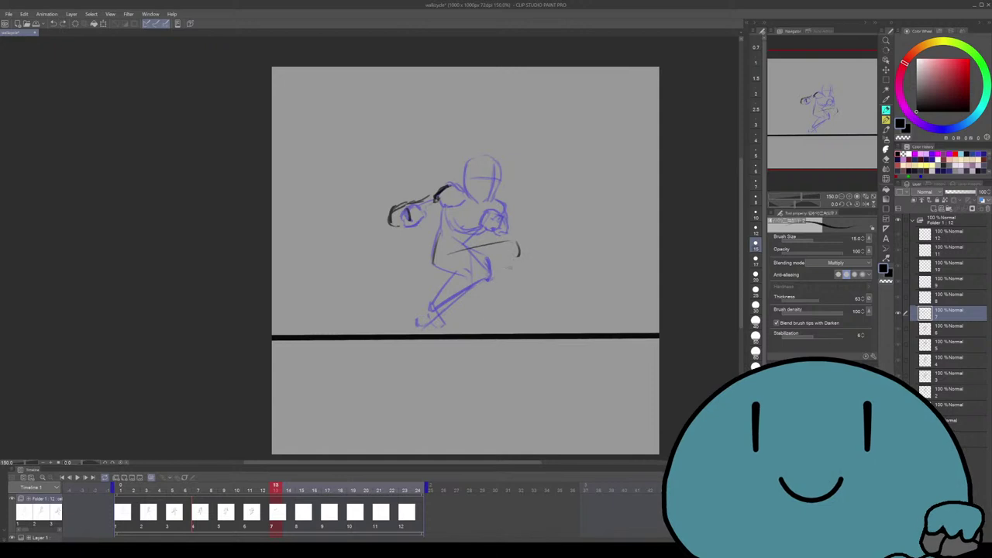
drag(516, 259, 484, 308)
key(ctrl+z)
Erase the raised front thigh line and the rounded knee on cel 7
key(e)
mouse_move(518, 247)
mouse_down()
mouse_move(522, 273)
mouse_move(434, 256)
mouse_up()
key(p)
key(e)
scroll(464, 261, right, 1)
key(p)
scroll(541, 277, right, 2)
scroll(464, 260, left, 3)
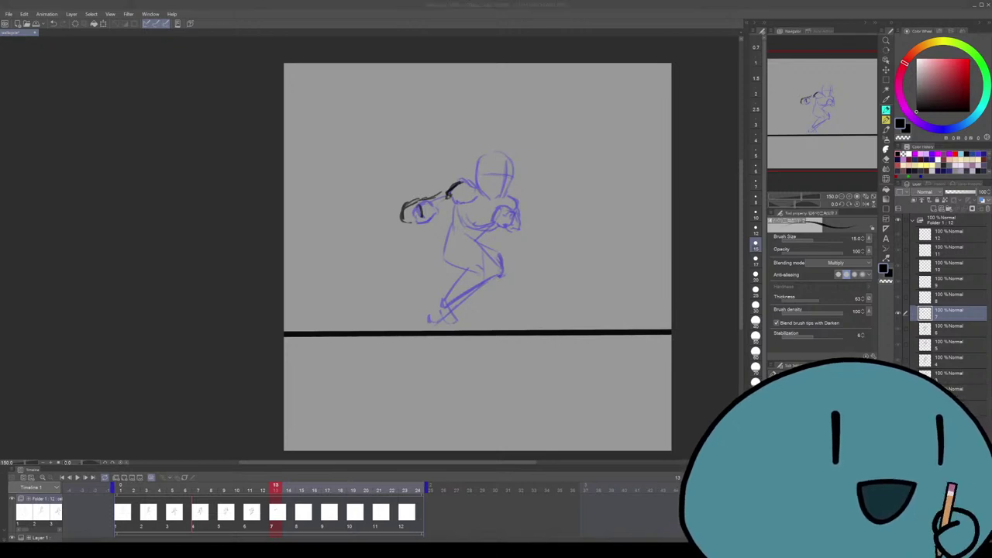
Complete the near arm and hand on cel 7 and sketch the chest, the bent far arm and the head with its face guidelines
drag(587, 234, 569, 255)
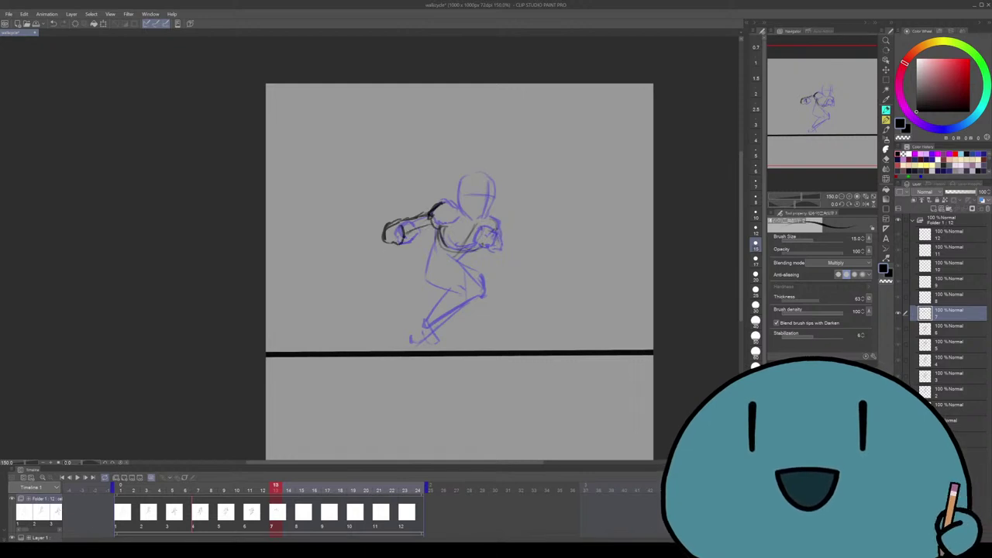
drag(459, 272, 456, 274)
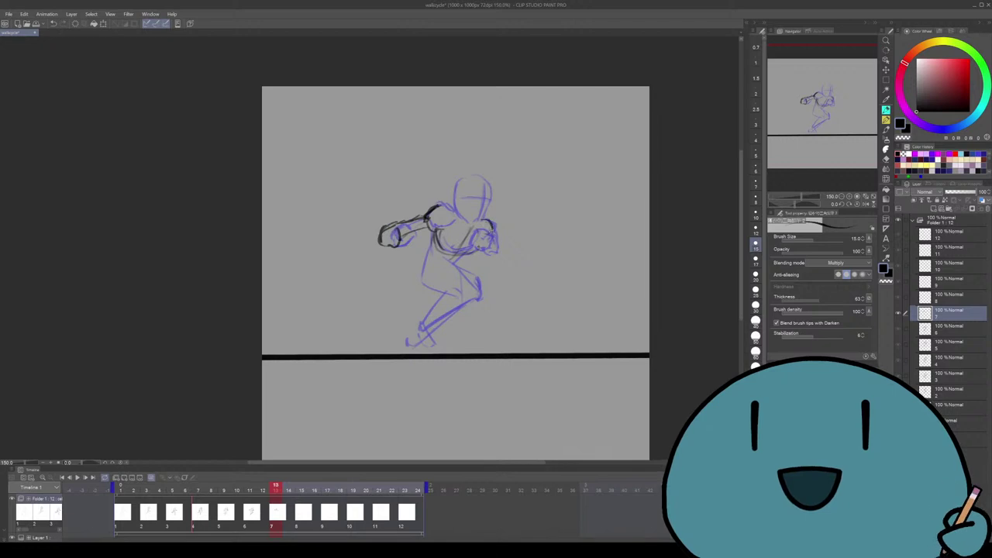
mouse_move(486, 239)
mouse_down()
mouse_move(494, 255)
mouse_move(489, 244)
mouse_move(473, 251)
mouse_move(491, 256)
mouse_move(461, 284)
mouse_up()
mouse_move(452, 225)
mouse_down()
mouse_move(479, 191)
mouse_move(488, 228)
mouse_move(457, 234)
mouse_move(470, 228)
mouse_up()
mouse_move(475, 195)
mouse_down()
mouse_move(480, 233)
mouse_move(487, 210)
mouse_up()
mouse_move(465, 271)
mouse_down()
mouse_move(473, 238)
mouse_move(470, 259)
mouse_up()
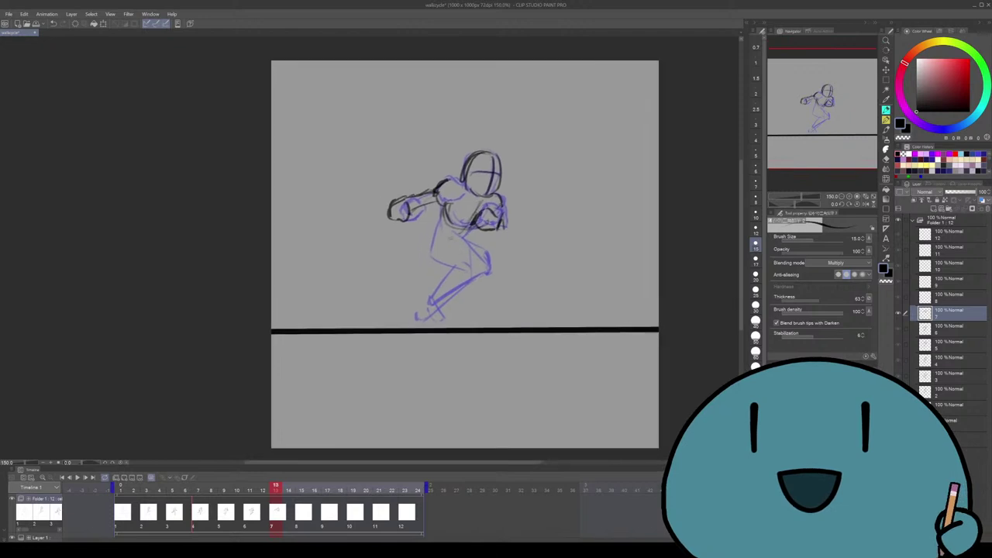
mouse_move(439, 226)
mouse_down()
mouse_move(495, 245)
mouse_move(463, 266)
mouse_up()
key(ctrl+z)
mouse_move(453, 228)
mouse_down()
mouse_move(482, 242)
mouse_move(480, 307)
mouse_up()
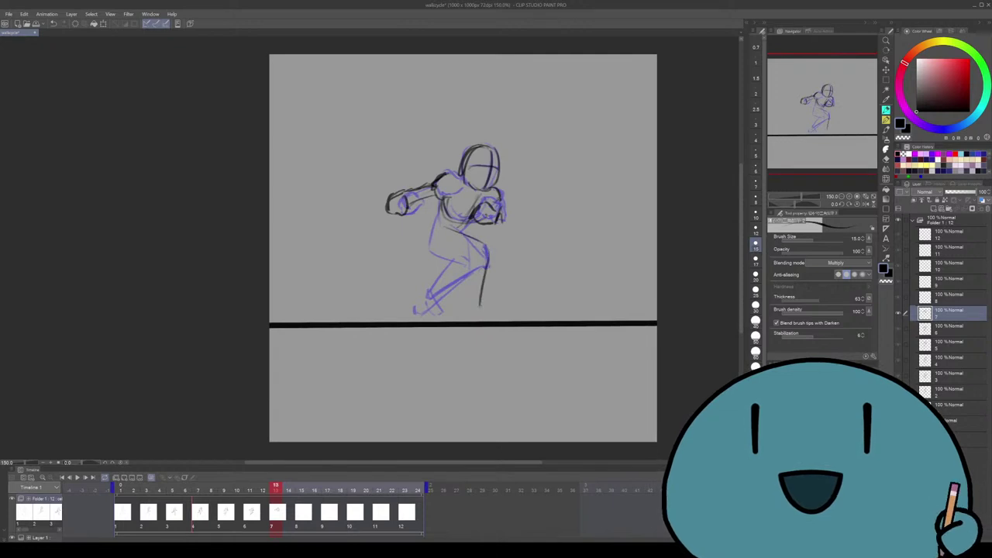
key(ctrl+z)
key(ctrl+z)
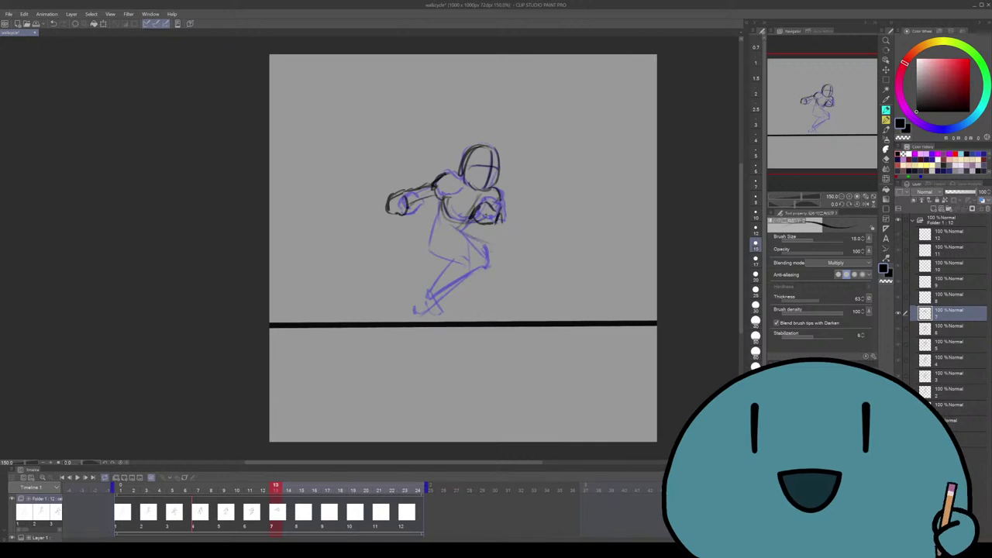
mouse_move(465, 237)
mouse_down()
mouse_move(494, 247)
mouse_move(514, 293)
mouse_move(572, 288)
mouse_up()
key(ctrl+z)
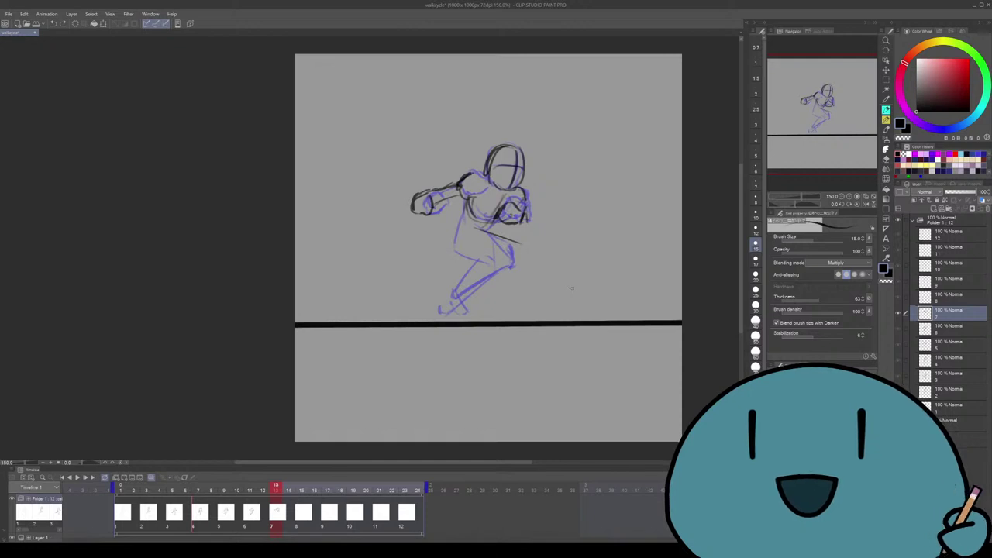
drag(572, 288, 544, 303)
mouse_move(491, 264)
mouse_down()
mouse_move(493, 298)
mouse_move(473, 324)
mouse_up()
key(ctrl+z)
drag(475, 287, 468, 321)
key(ctrl+z)
key(ctrl+z)
key(ctrl+z)
Sketch the front leg on cel 7 reaching forward with its thigh, shin and foot, and add the lower back and hip lines
mouse_move(447, 242)
mouse_down()
mouse_move(501, 259)
mouse_move(480, 327)
mouse_up()
key(ctrl+z)
mouse_move(492, 265)
mouse_down()
mouse_move(480, 319)
mouse_move(467, 318)
mouse_up()
mouse_move(439, 225)
mouse_down()
mouse_move(425, 270)
mouse_move(459, 282)
mouse_up()
drag(469, 234, 457, 279)
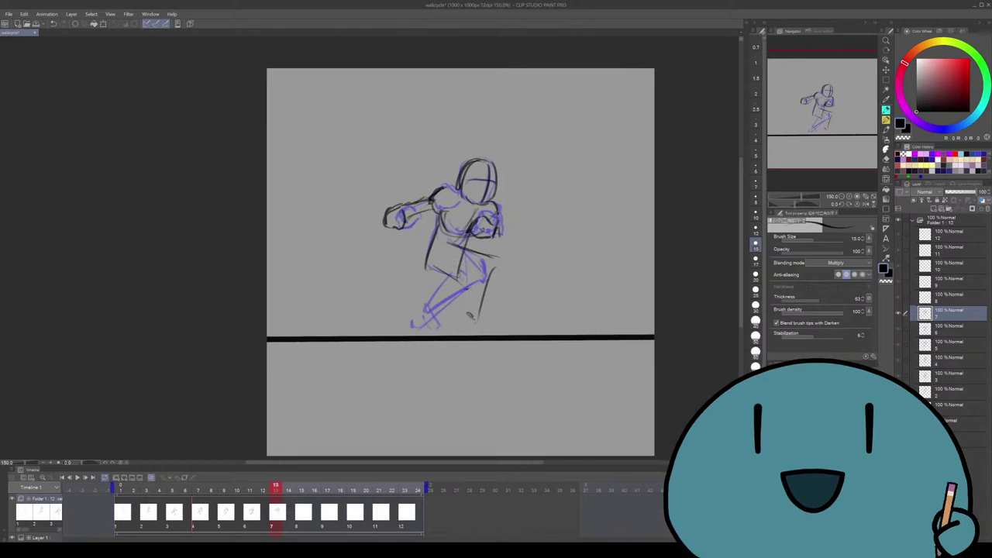
Sketch the rear leg on cel 7 stretching backward with an upturned foot just above the ground line
drag(470, 241, 434, 321)
key(ctrl+z)
mouse_move(461, 272)
mouse_down()
mouse_move(426, 328)
mouse_move(414, 324)
mouse_move(422, 325)
mouse_up()
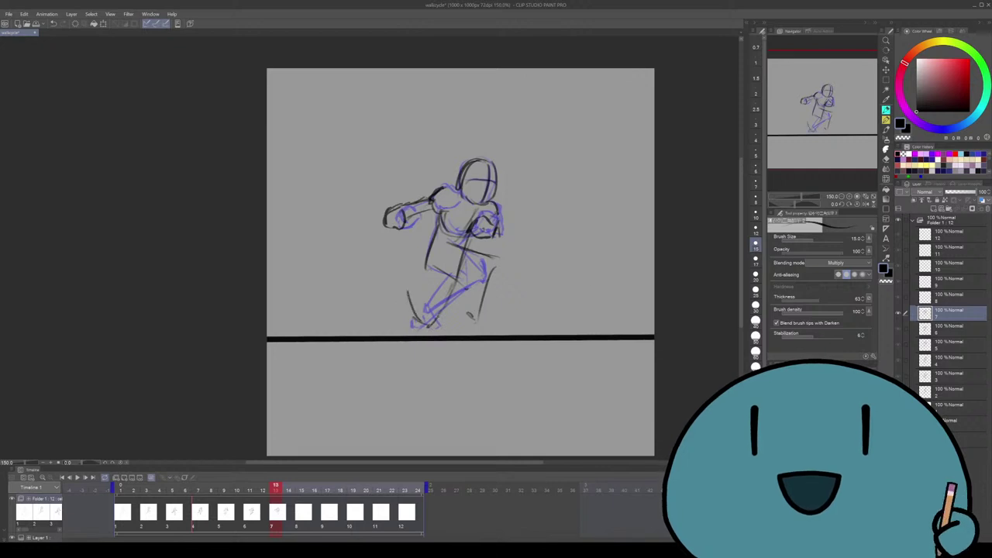
Flip back and forth between cels 3 and 8 to compare the poses, ending on cel 7
click(172, 490)
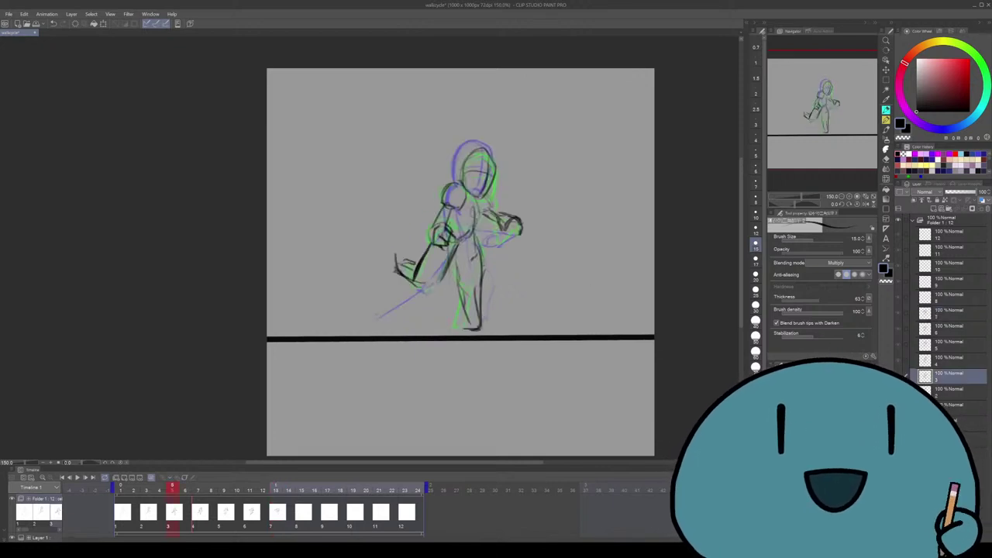
key(Right)
key(Right)
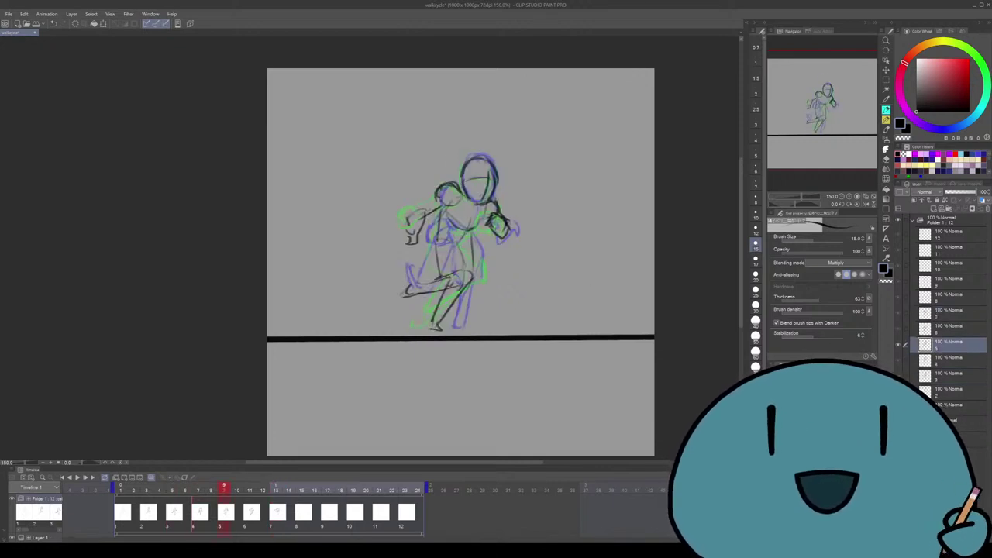
key(Right)
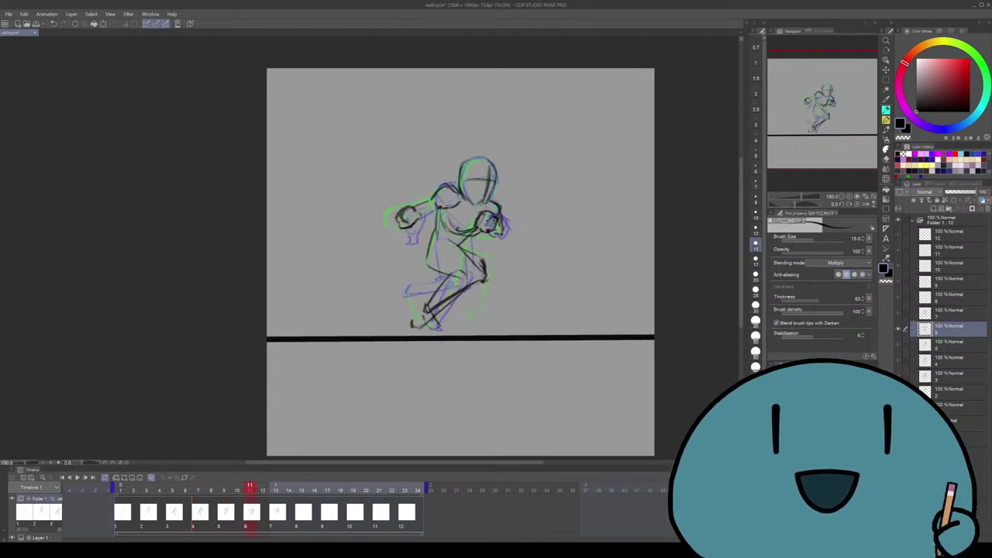
key(Right)
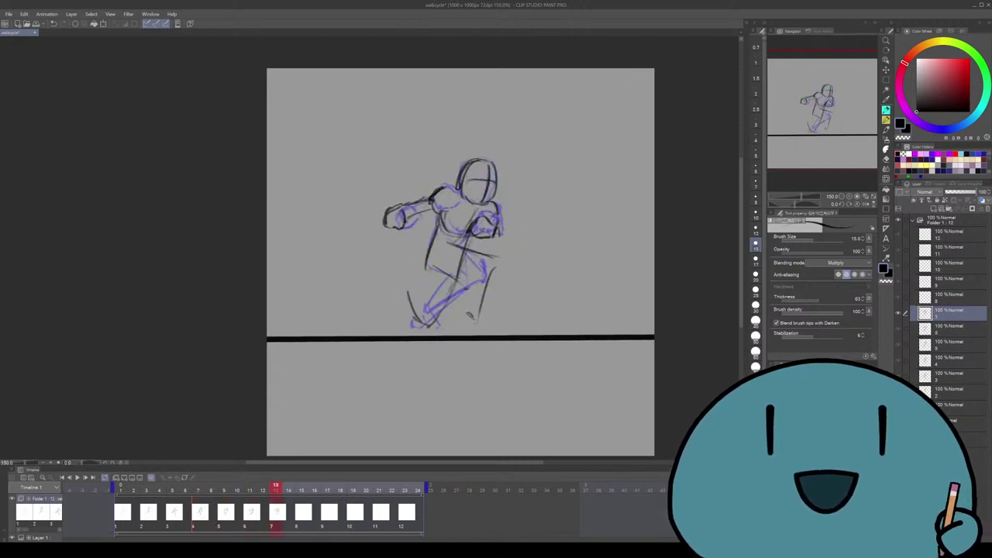
key(Left)
key(Left)
key(Left)
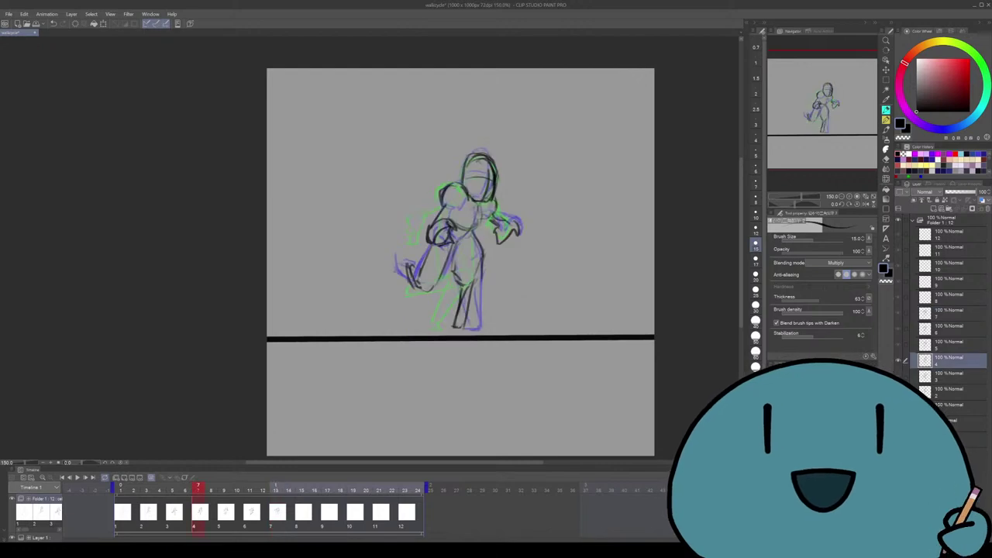
key(Right)
key(Right)
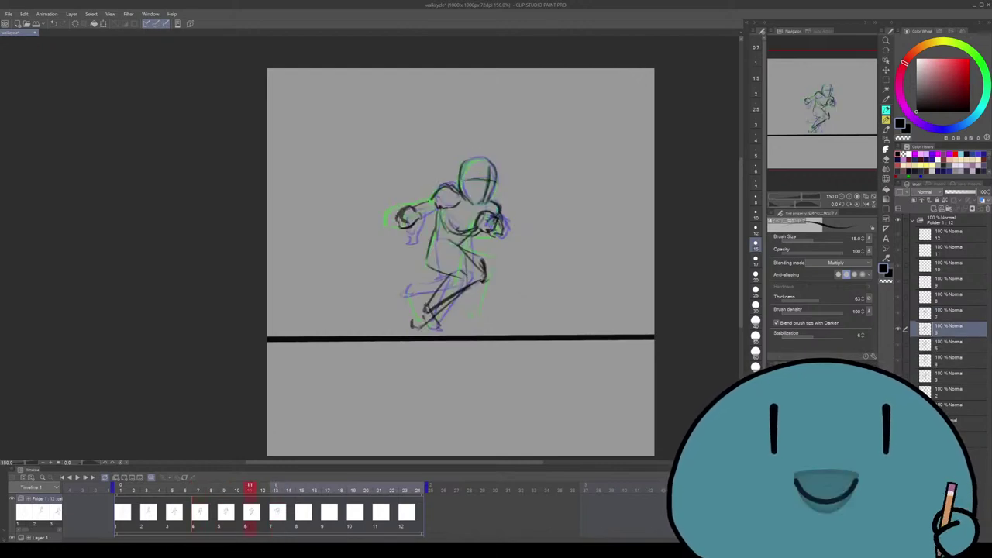
key(Right)
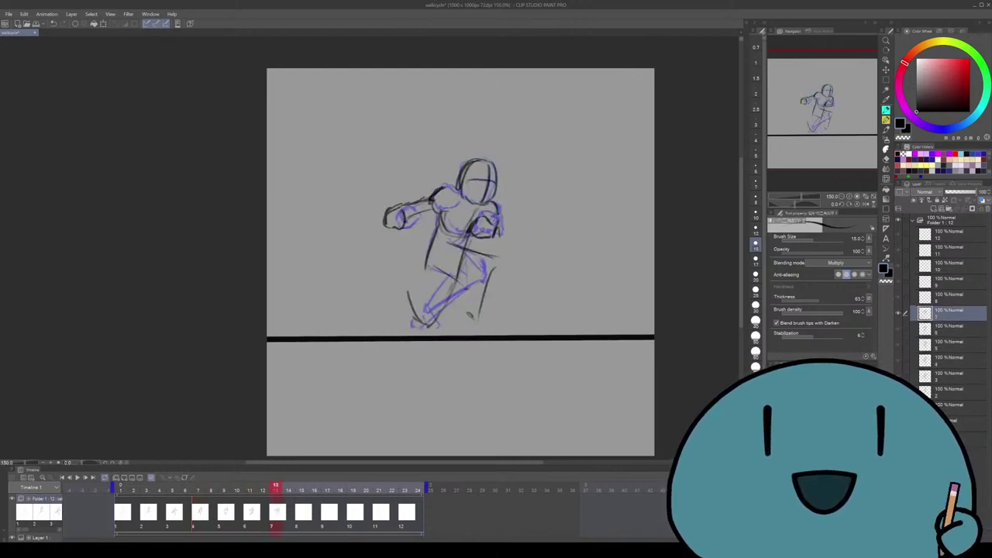
key(Right)
key(Left)
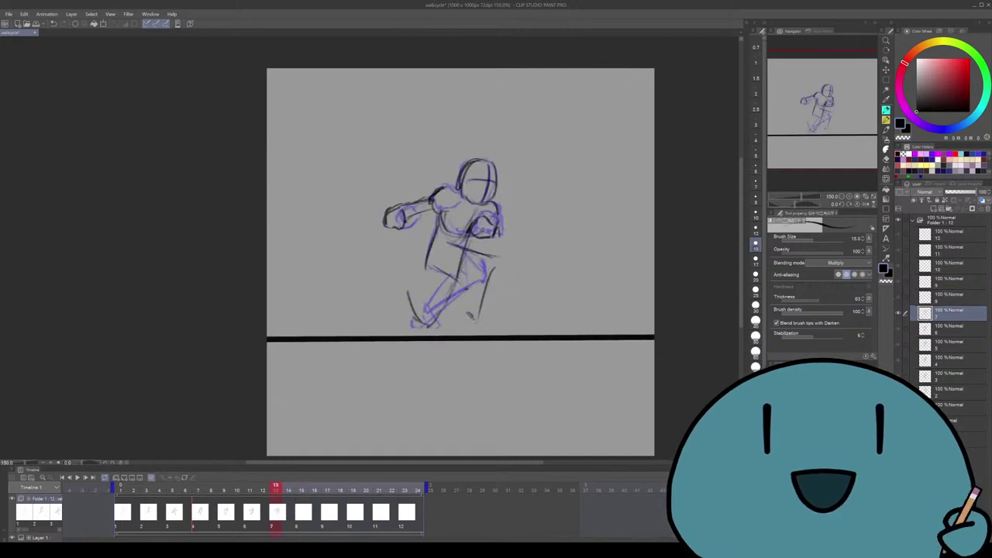
Erase the upturned rear foot on cel 7, redraw the lower leg and ankle, and go to cel 8
key(e)
mouse_move(415, 295)
mouse_down()
mouse_move(418, 325)
mouse_move(426, 319)
mouse_up()
key(p)
scroll(461, 264, up, 1)
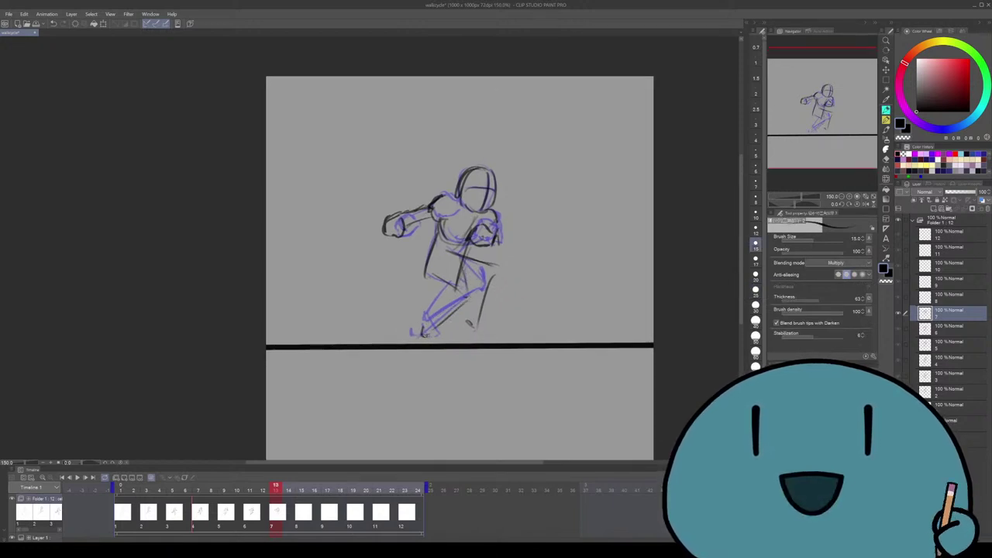
drag(435, 310, 424, 320)
key(ctrl+Right)
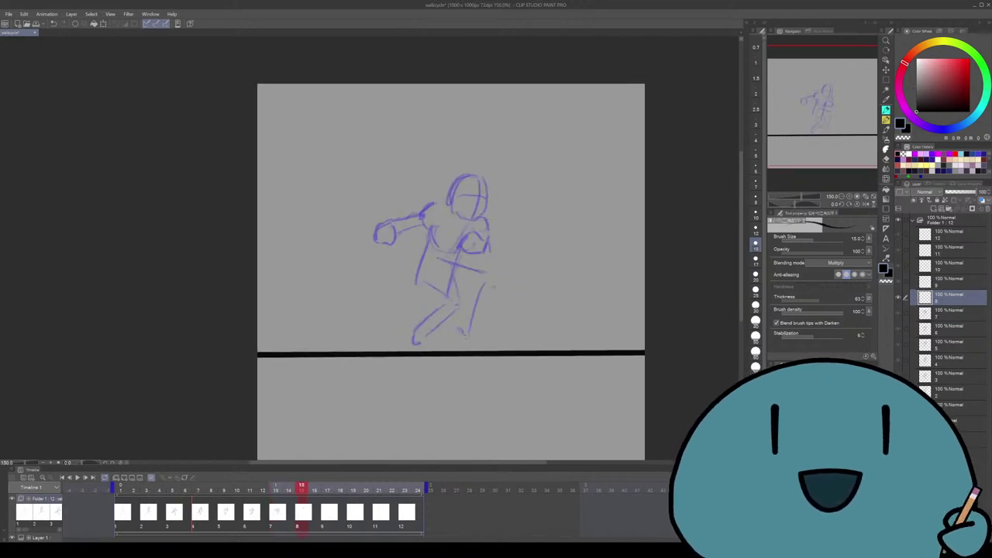
drag(450, 262, 497, 293)
key(ctrl+z)
mouse_move(444, 262)
mouse_down()
mouse_move(481, 282)
mouse_move(482, 334)
mouse_up()
key(ctrl+z)
drag(482, 293, 483, 338)
key(ctrl+z)
key(ctrl+z)
drag(443, 260, 471, 316)
key(ctrl+z)
key(ctrl+z)
Sketch the front leg on cel 8 bent at the knee down to the ground line, plus the lower back and near thigh
mouse_move(441, 257)
mouse_down()
mouse_move(468, 299)
mouse_move(459, 349)
mouse_up()
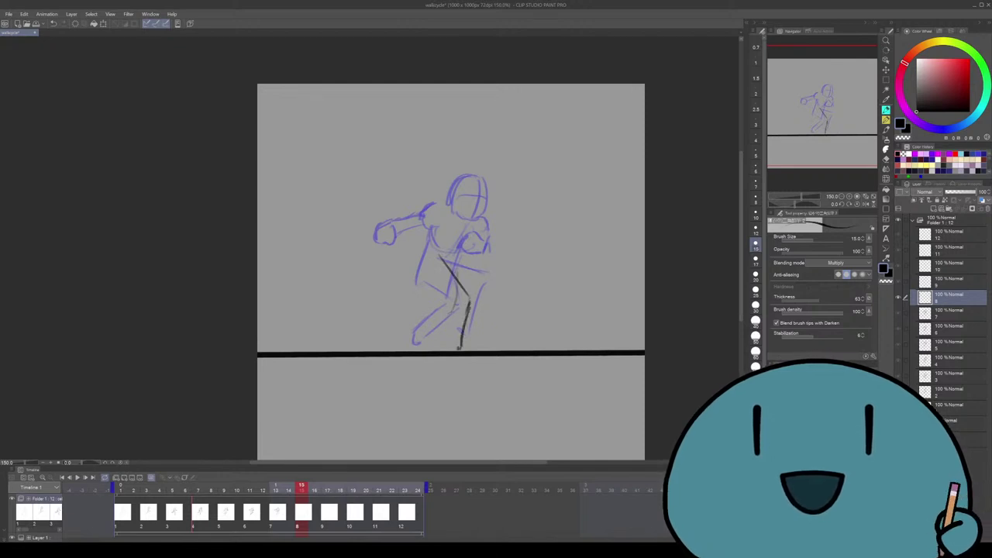
mouse_move(438, 311)
mouse_down()
mouse_move(404, 296)
mouse_move(413, 300)
mouse_up()
key(ctrl+z)
mouse_move(426, 245)
mouse_down()
mouse_move(414, 292)
mouse_move(447, 311)
mouse_move(448, 352)
mouse_up()
drag(445, 308, 452, 352)
Add the raised rear foot and the planted foot on cel 8 and darken the thigh and shin lines
drag(533, 245, 559, 254)
mouse_move(440, 304)
mouse_down()
mouse_move(434, 326)
mouse_move(430, 315)
mouse_up()
drag(476, 345, 490, 352)
mouse_move(475, 273)
mouse_down()
mouse_move(461, 304)
mouse_move(498, 312)
mouse_up()
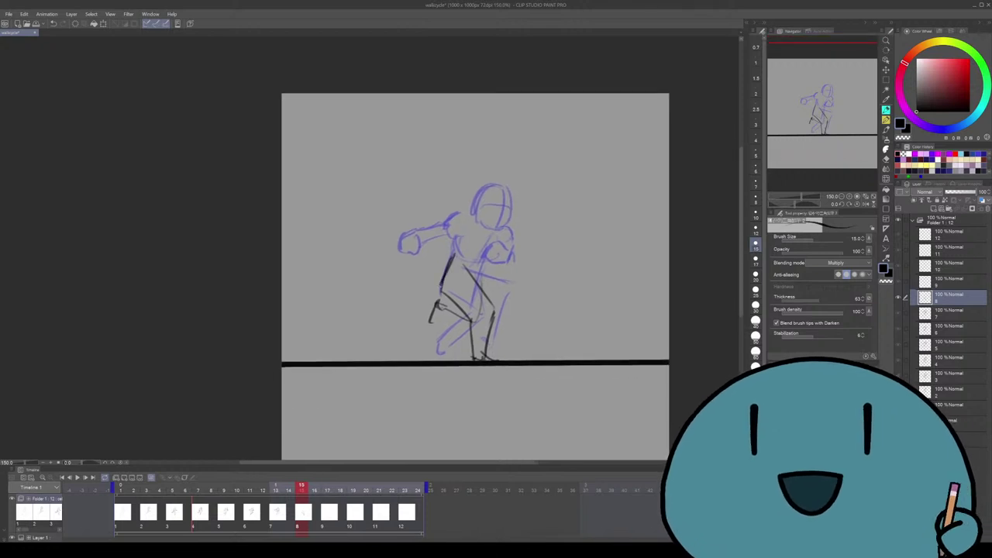
mouse_move(445, 293)
mouse_down()
mouse_move(471, 324)
mouse_move(486, 323)
mouse_move(480, 365)
mouse_up()
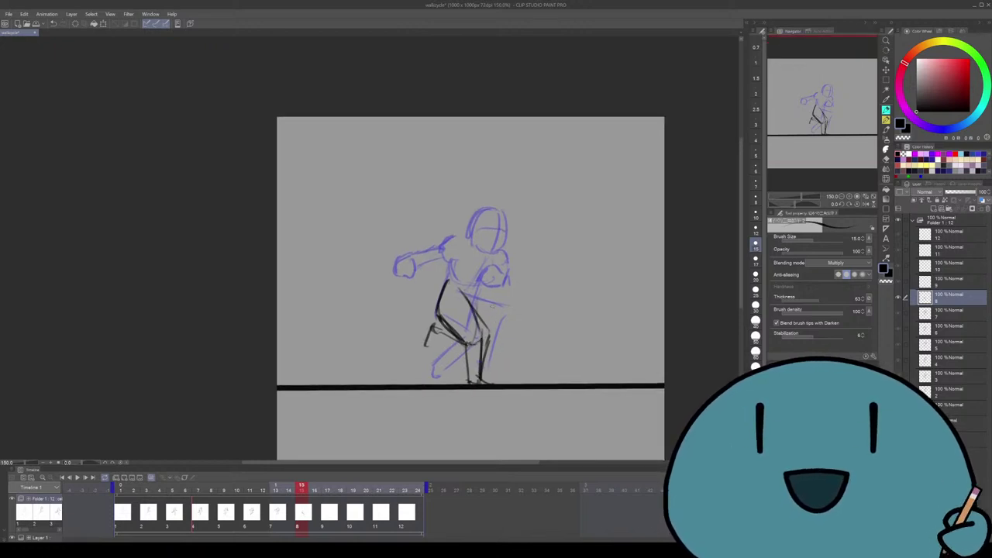
Erase the angular front knee on cel 8 and redraw the thigh and shin as one smooth, nearly straight contour
key(e)
mouse_move(480, 307)
mouse_down()
mouse_move(492, 361)
mouse_move(491, 318)
mouse_move(490, 328)
mouse_up()
key(p)
drag(487, 268, 490, 336)
mouse_move(469, 289)
mouse_down()
mouse_move(473, 310)
mouse_move(470, 298)
mouse_up()
drag(471, 300, 479, 338)
mouse_move(481, 271)
mouse_down()
mouse_move(481, 311)
mouse_move(475, 297)
mouse_move(472, 304)
mouse_up()
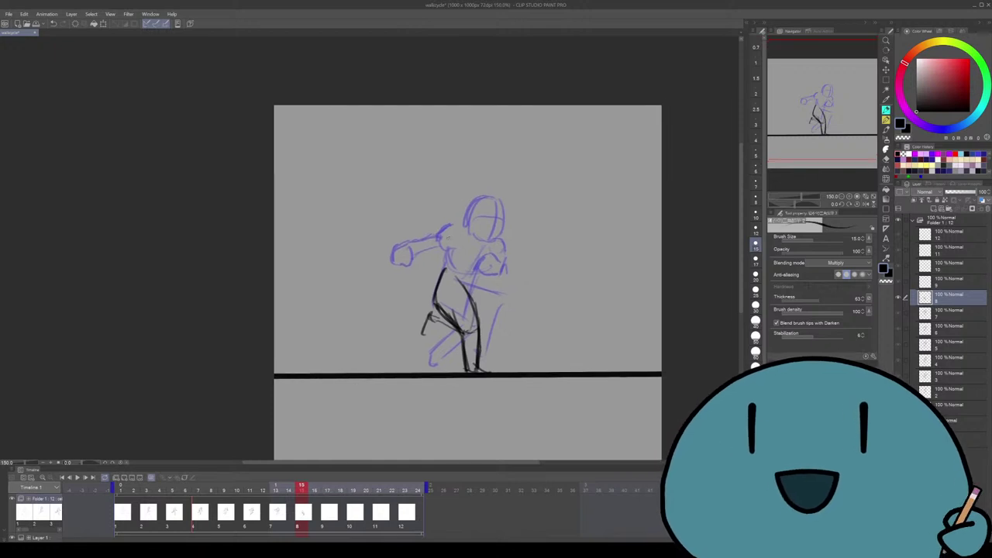
Sketch both shoulders, the rounded chest and the near arm bent beside the waist on cel 8
mouse_move(446, 231)
mouse_down()
mouse_move(465, 246)
mouse_move(432, 260)
mouse_move(427, 274)
mouse_move(442, 256)
mouse_move(448, 273)
mouse_move(439, 282)
mouse_move(424, 278)
mouse_move(462, 275)
mouse_up()
drag(500, 242, 482, 256)
drag(484, 234, 457, 239)
drag(490, 248, 476, 282)
drag(479, 278, 448, 276)
scroll(465, 279, down, 1)
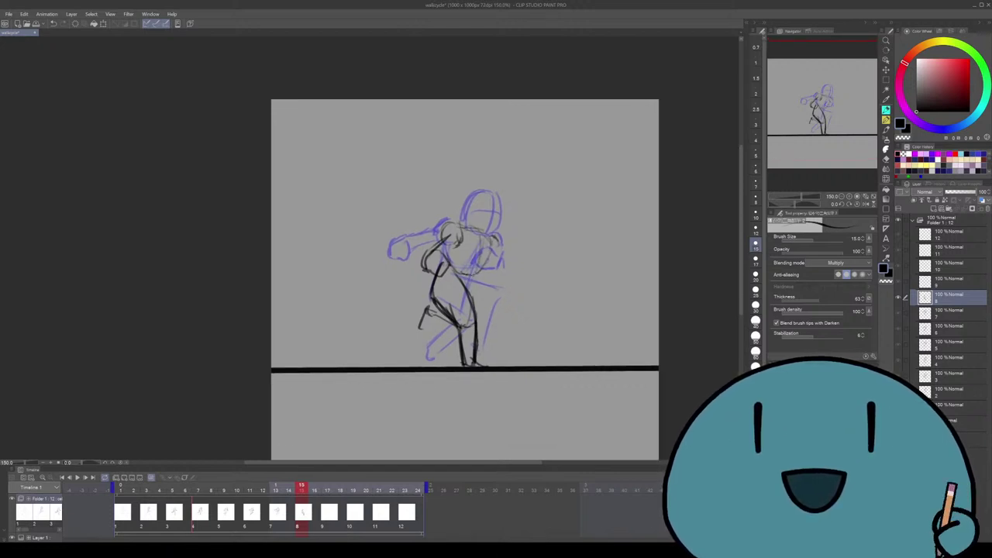
drag(465, 295, 459, 307)
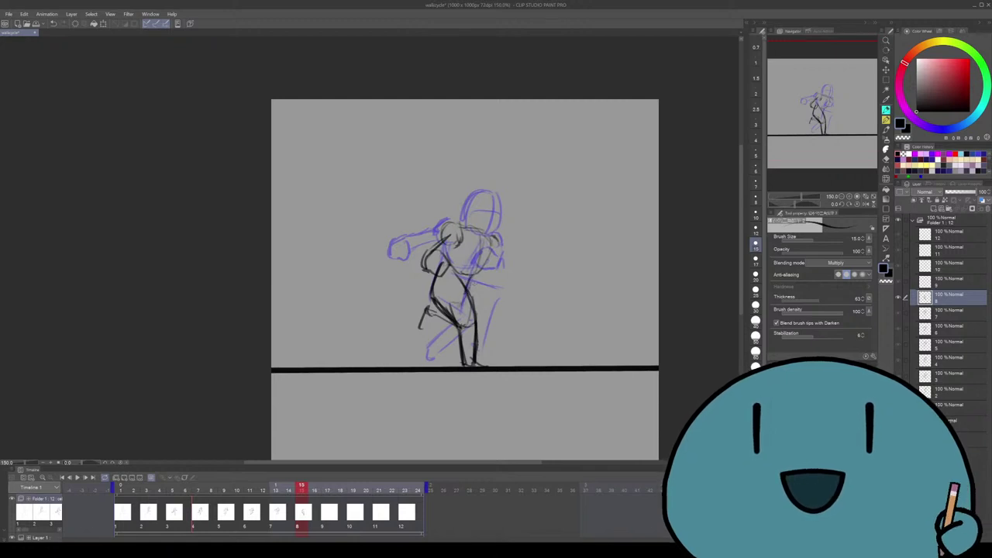
scroll(466, 279, down, 1)
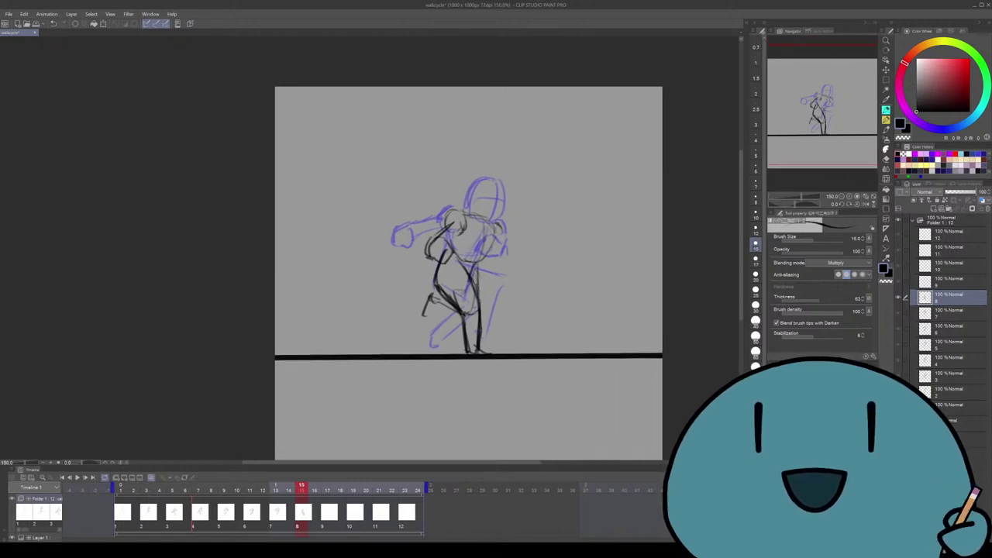
drag(478, 280, 480, 315)
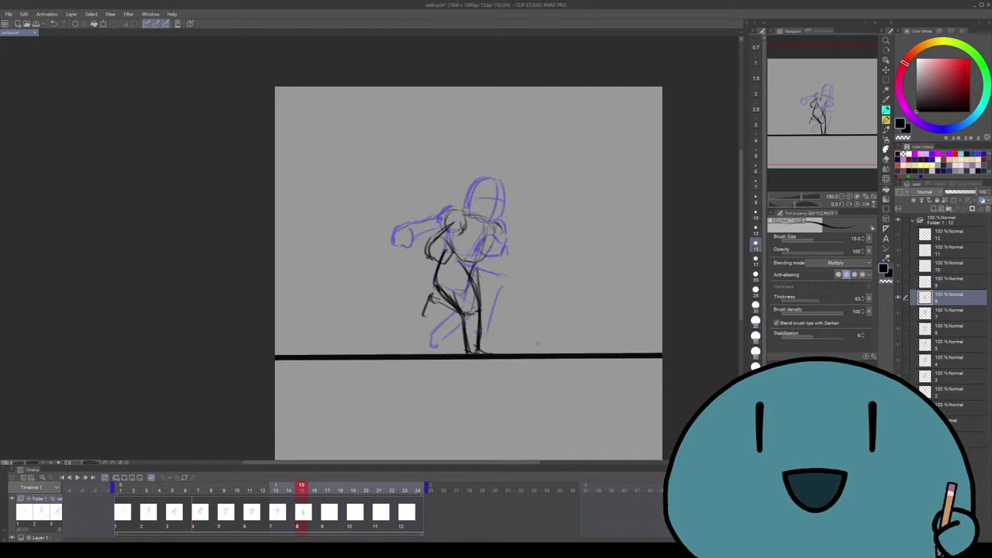
scroll(525, 338, down, 1)
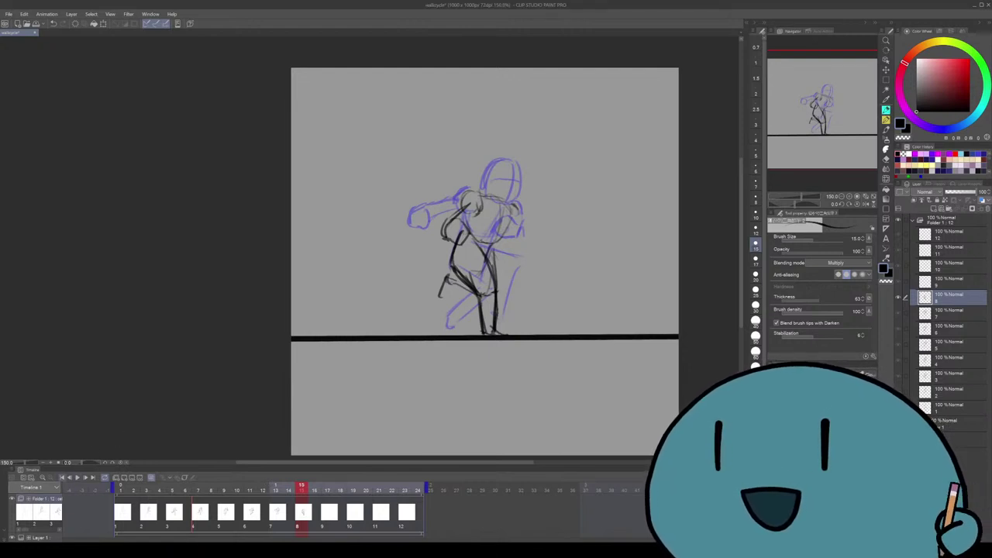
Play the animation from the first frame to check the motion and stop playback on cel 8
click(62, 477)
click(76, 478)
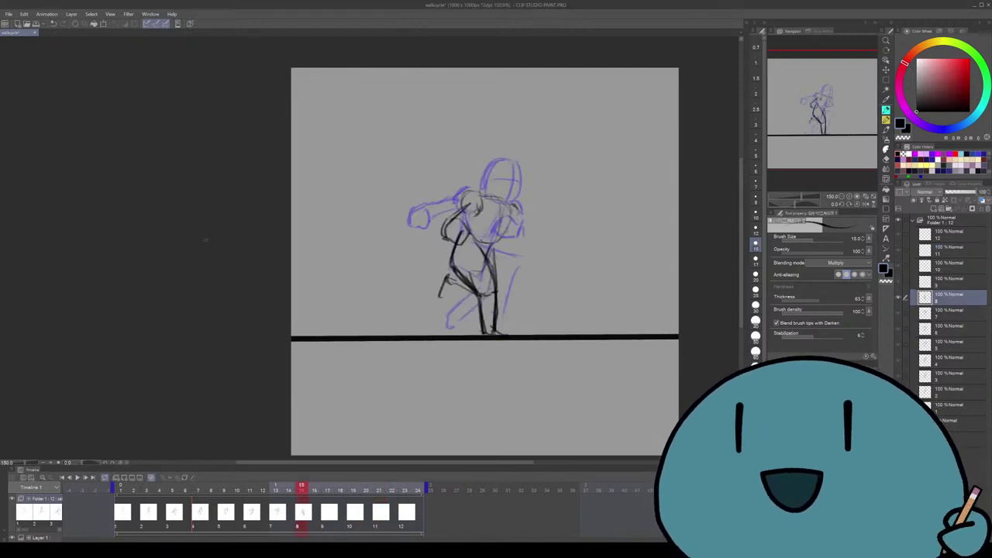
key(space)
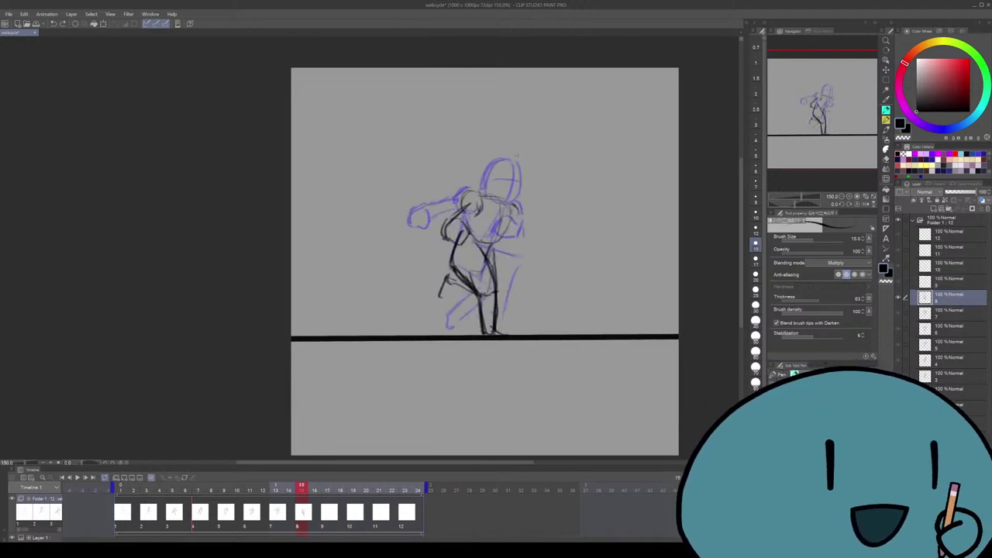
Round off the near hand at the waist and sketch the far arm bent beside the chest on cel 8
drag(484, 263, 481, 282)
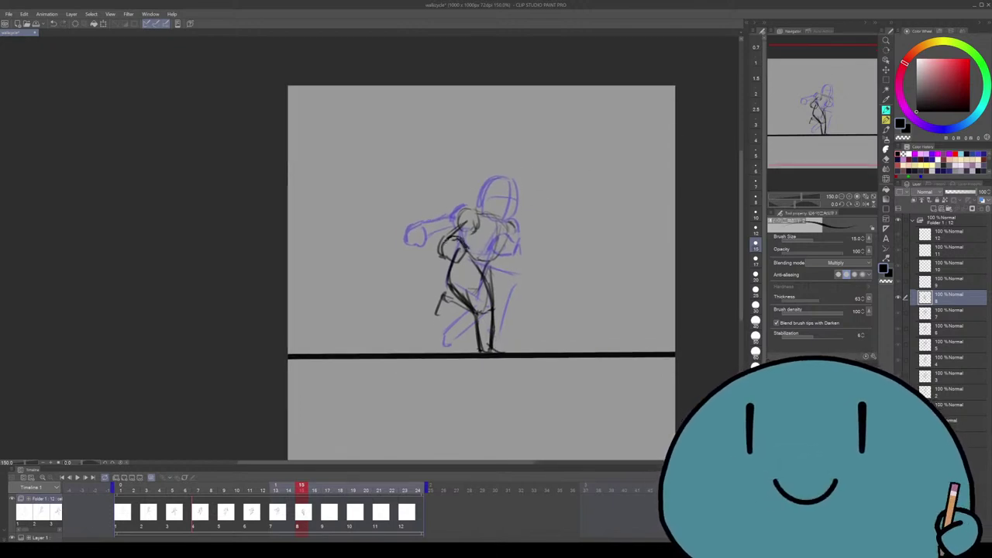
drag(450, 252, 431, 256)
mouse_move(504, 240)
mouse_down()
mouse_move(488, 230)
mouse_move(477, 240)
mouse_move(502, 258)
mouse_move(486, 227)
mouse_move(498, 264)
mouse_up()
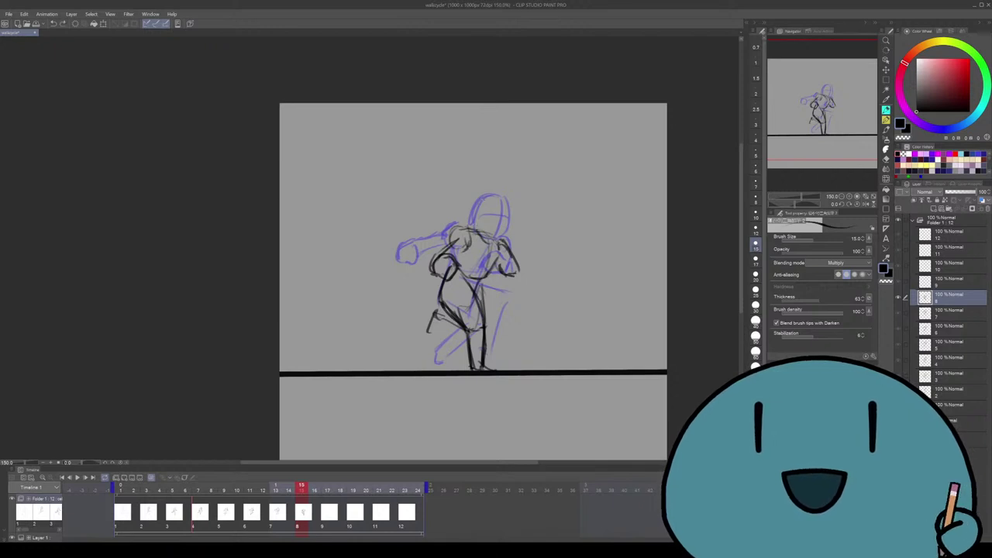
Draw the head outline over the onion skin and add the far hand in front of the chest on cel 8
mouse_move(475, 221)
mouse_down()
mouse_move(504, 190)
mouse_move(510, 241)
mouse_up()
key(ctrl+z)
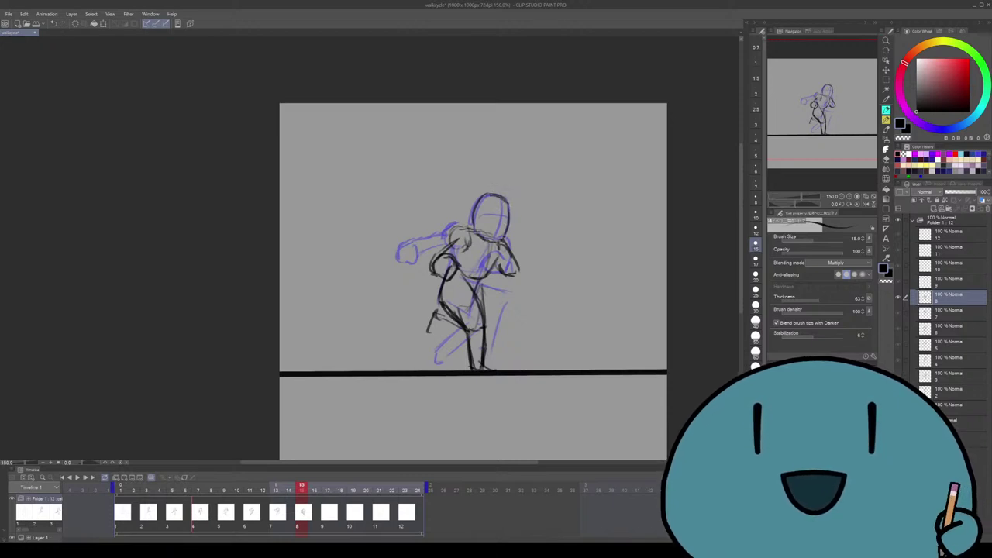
scroll(472, 271, down, 1)
scroll(473, 263, down, 1)
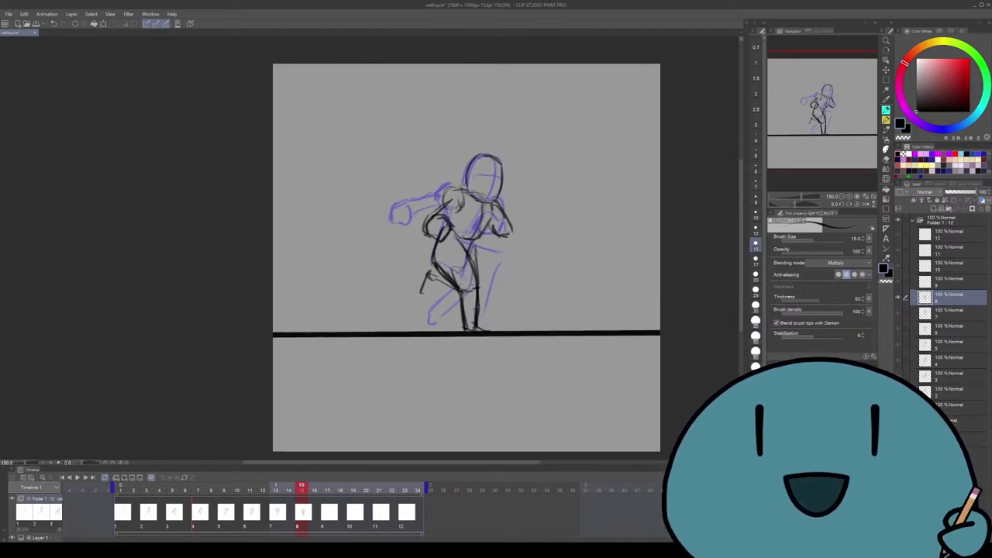
mouse_move(494, 224)
mouse_down()
mouse_move(506, 229)
mouse_move(494, 246)
mouse_up()
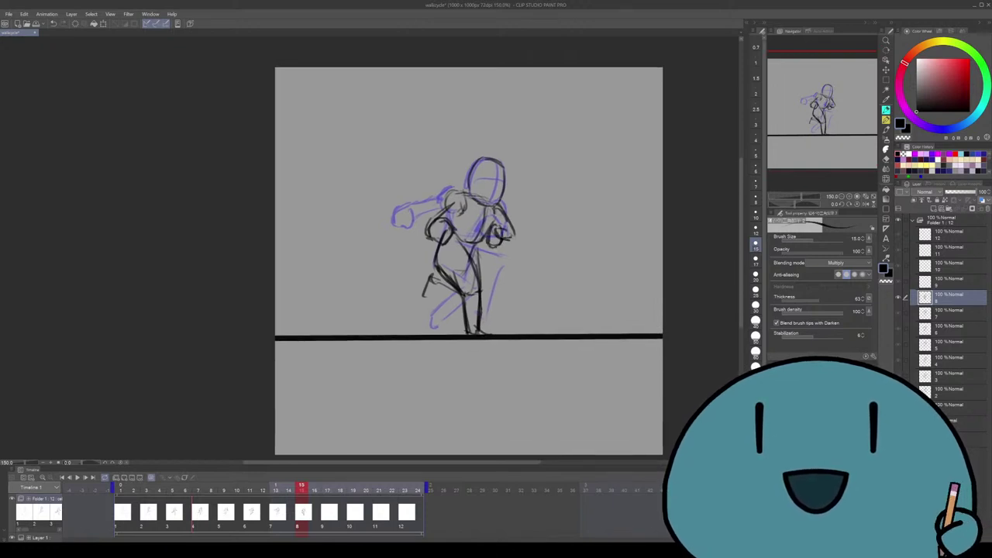
Add the vertical and horizontal face guidelines inside the head on cel 8
scroll(471, 264, up, 1)
key(period)
scroll(466, 267, up, 1)
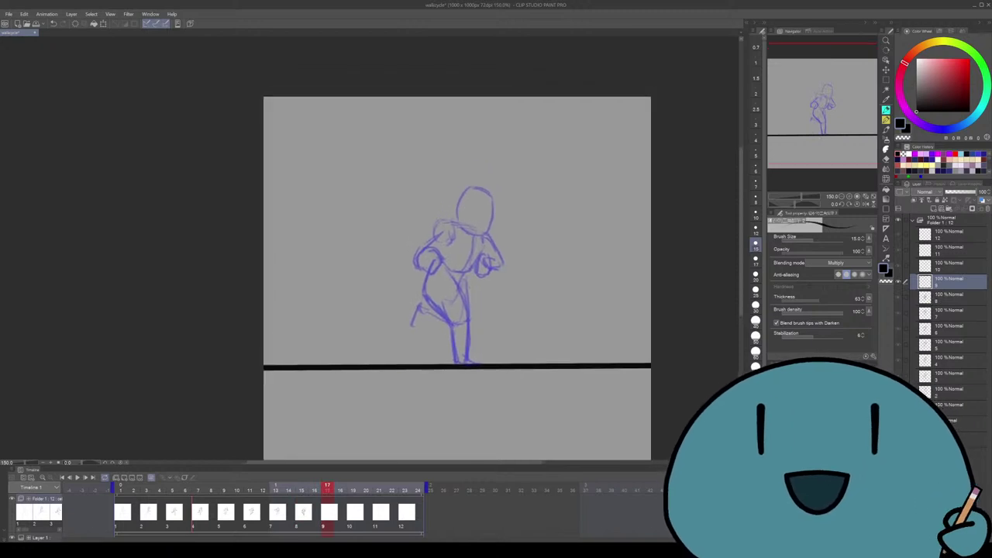
key(comma)
drag(486, 192, 482, 234)
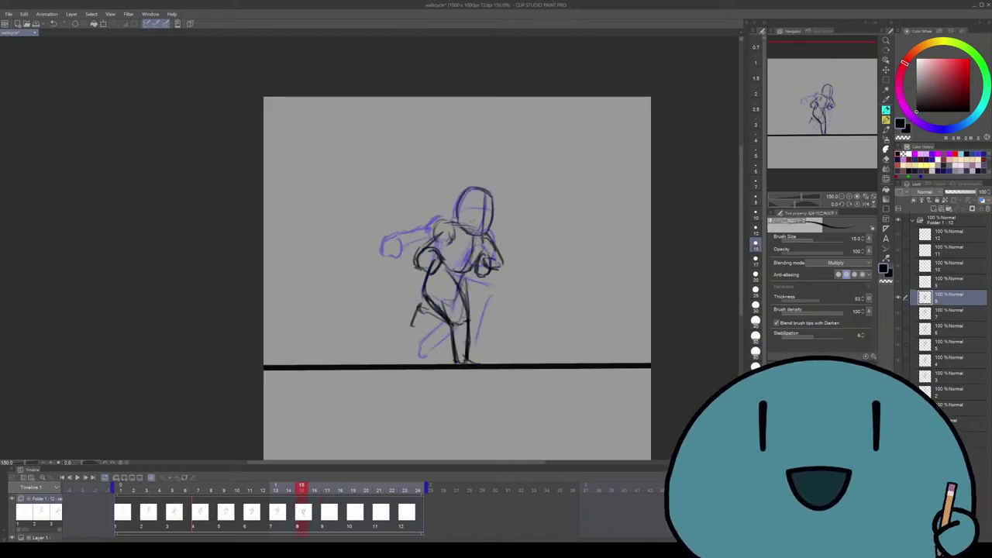
key(ctrl+z)
mouse_move(486, 196)
mouse_down()
mouse_move(479, 232)
mouse_move(478, 207)
mouse_move(487, 209)
mouse_up()
key(ctrl+z)
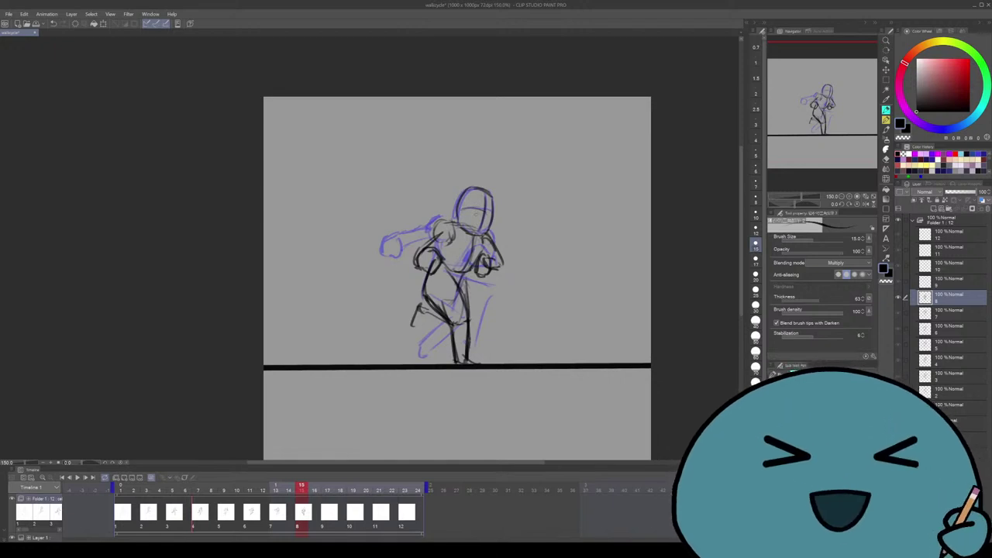
key(ctrl+z)
drag(465, 213, 484, 205)
key(ctrl+z)
key(ctrl+z)
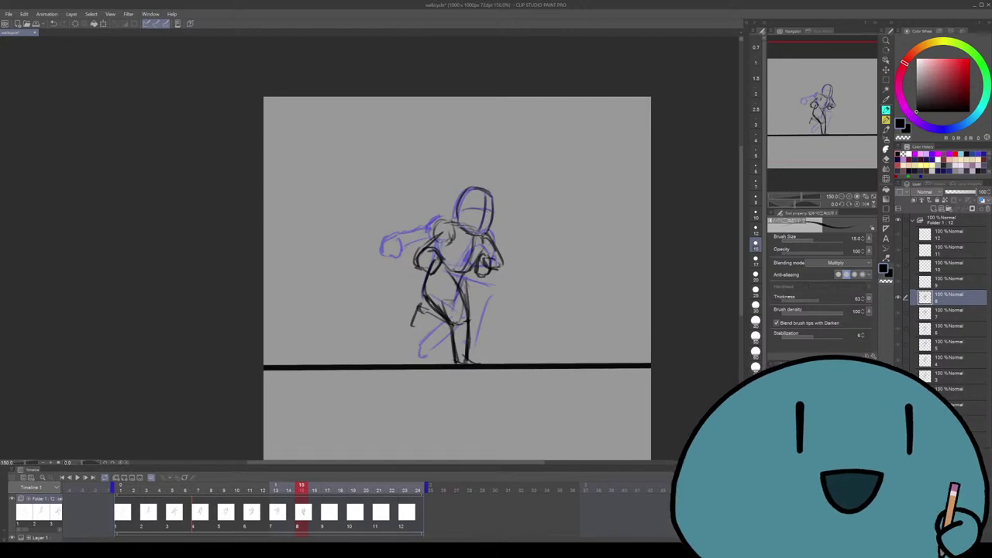
Flip back and forth between cels 7, 8 and 9 to compare the poses
key(Right)
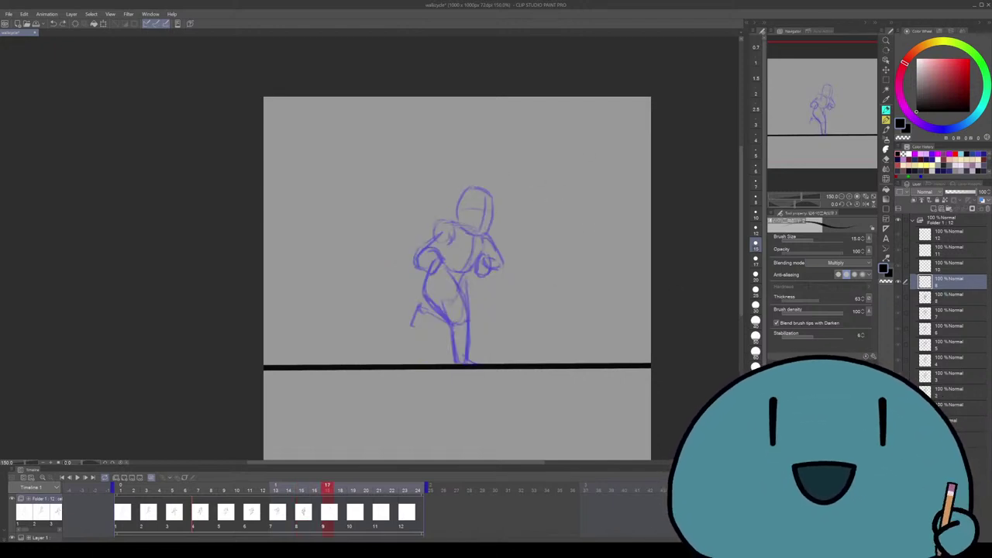
key(Left)
key(Left)
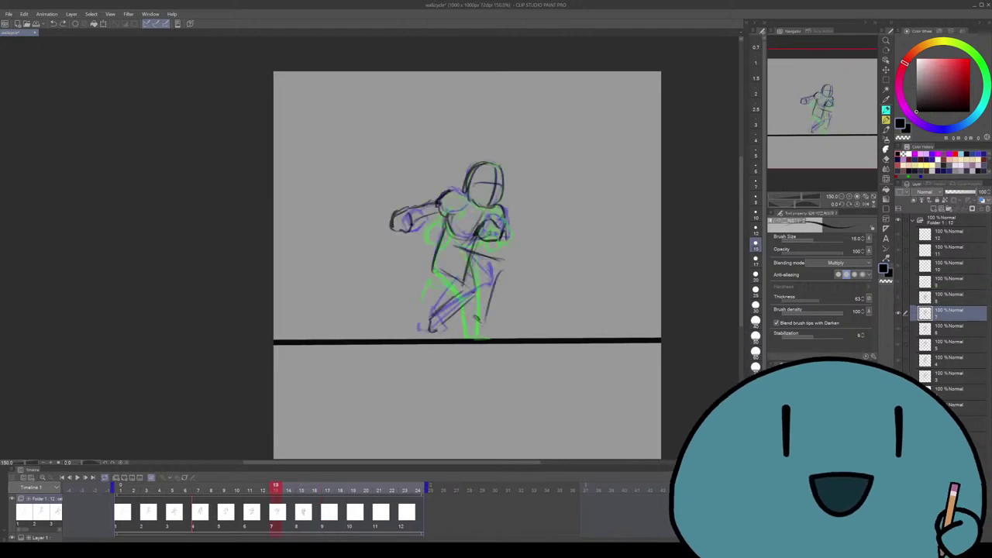
key(Right)
key(Left)
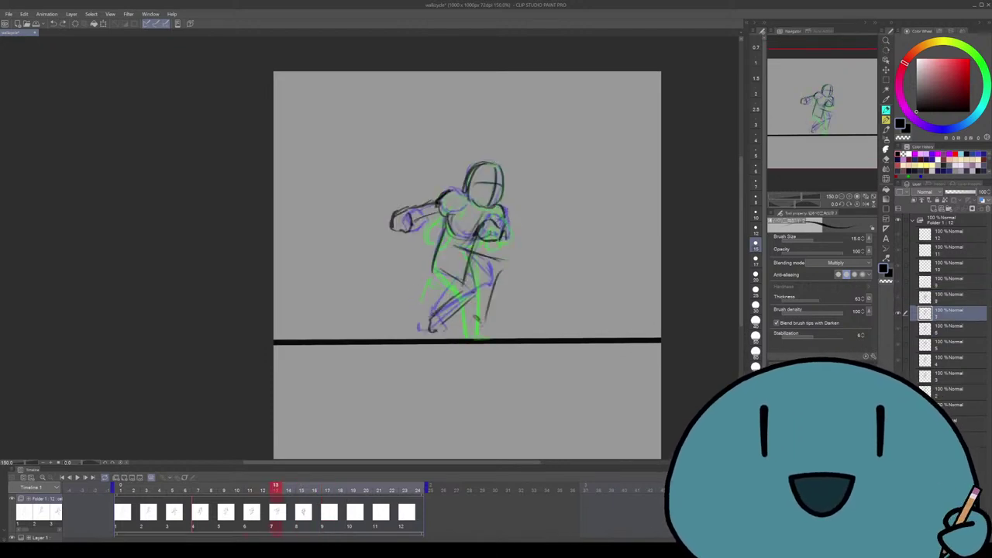
key(Right)
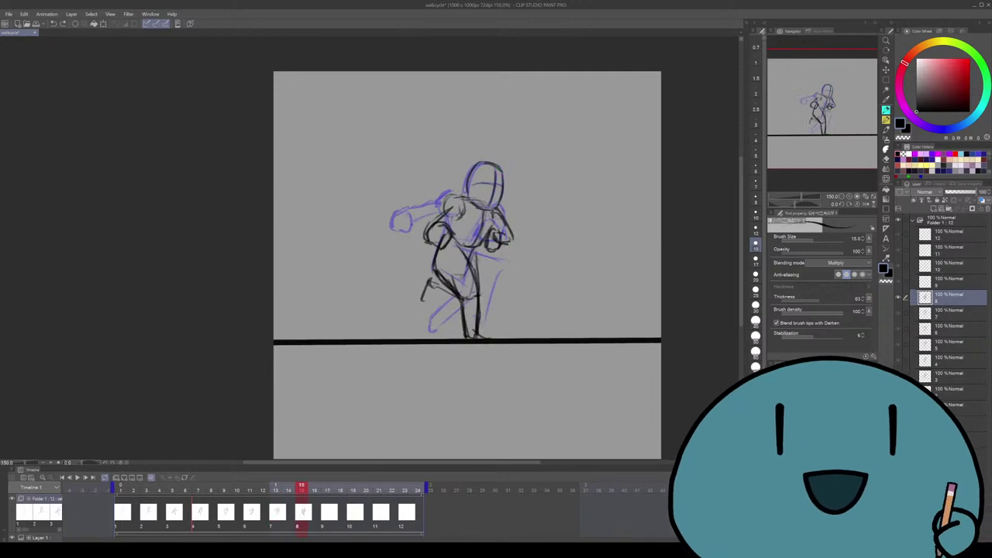
key(Right)
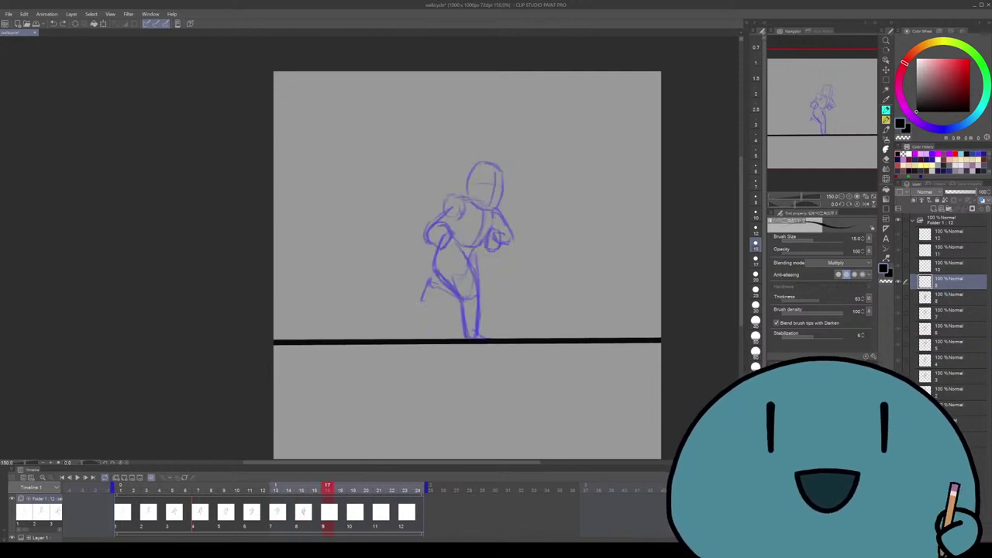
scroll(467, 266, up, 1)
drag(591, 128, 483, 170)
key(ctrl+z)
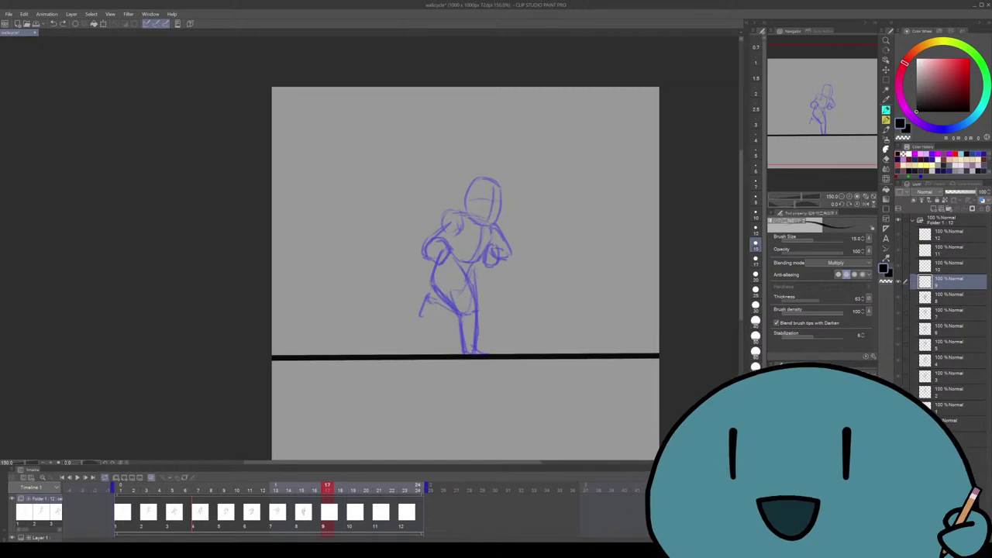
Preview the animation with the playback range ending at cel 8, and restore the range end to frame 24
key(Left)
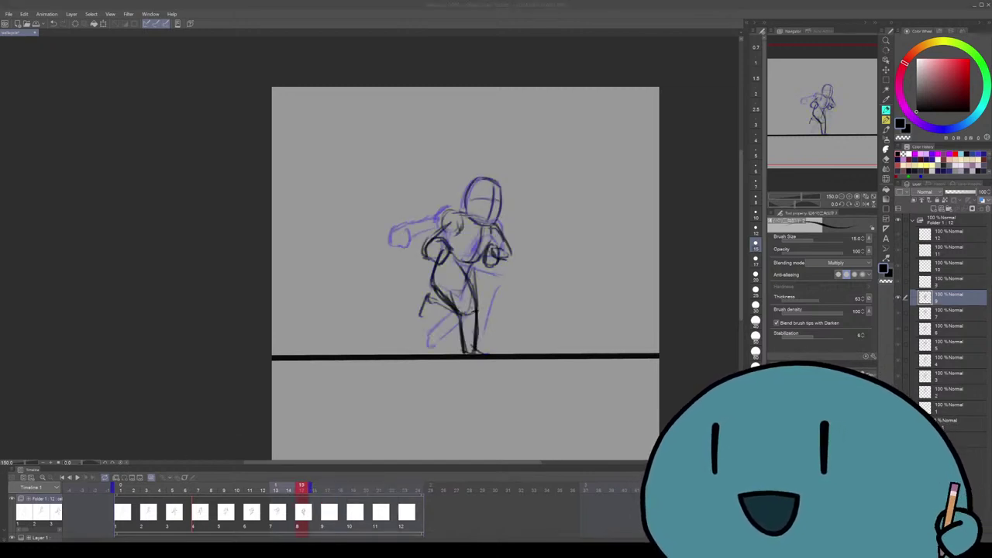
key(Return)
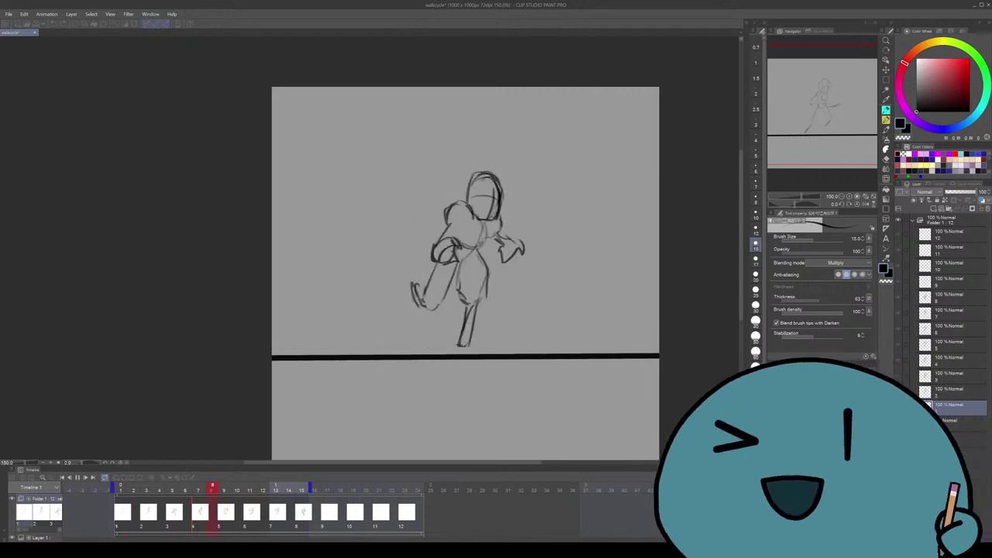
key(Return)
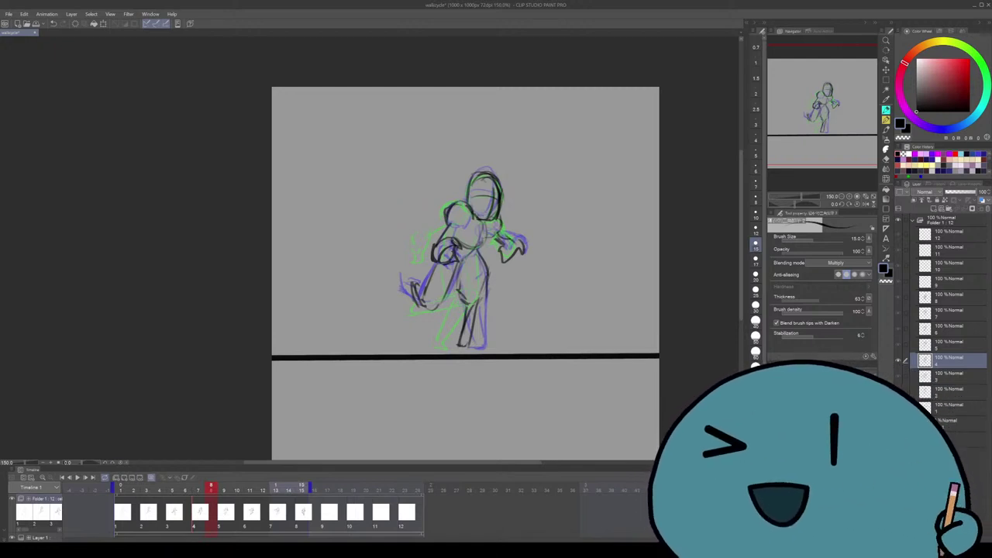
click(426, 488)
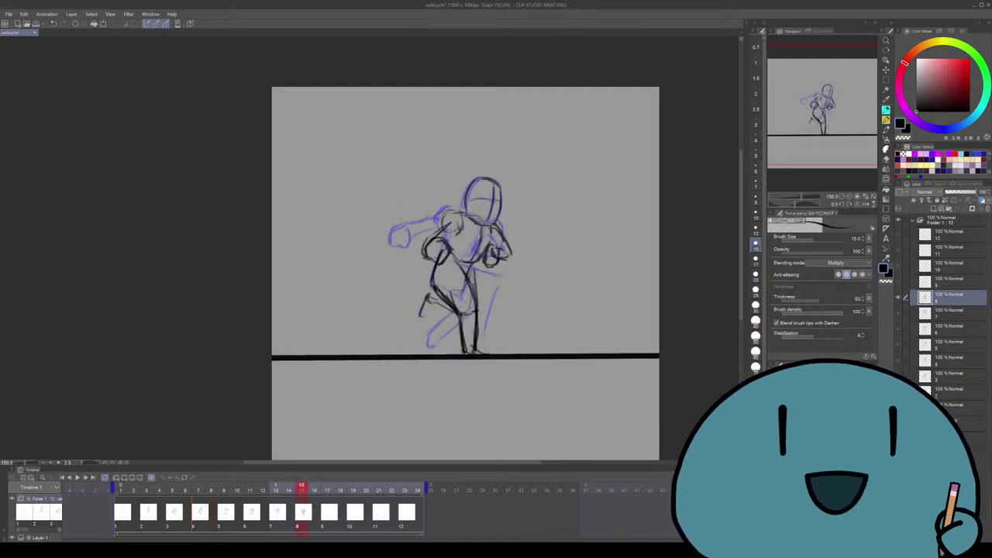
Thicken the raised rear leg on cel 8 by drawing the rounded knee bend and the closed lower leg and foot
drag(543, 186, 597, 133)
key(ctrl+z)
scroll(564, 216, up, 3)
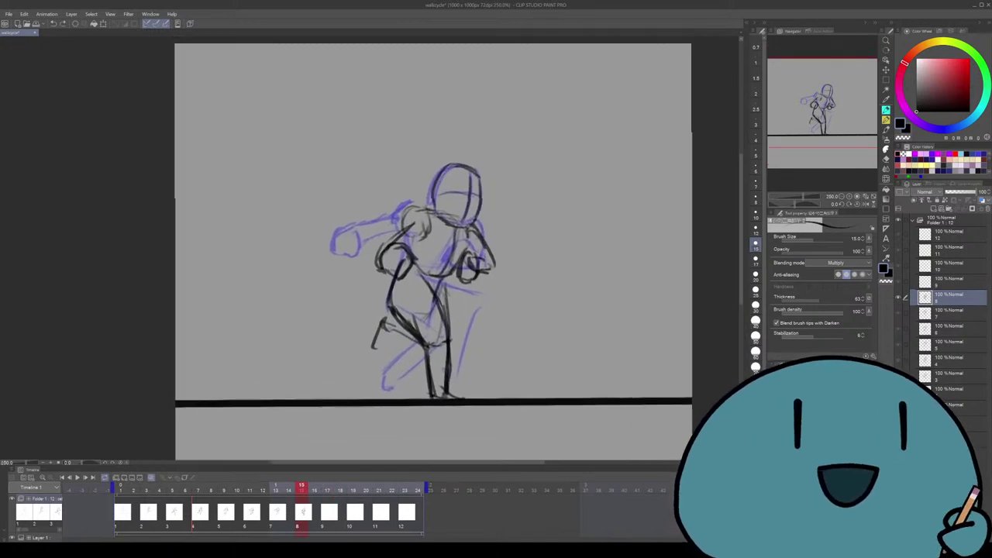
key(Right)
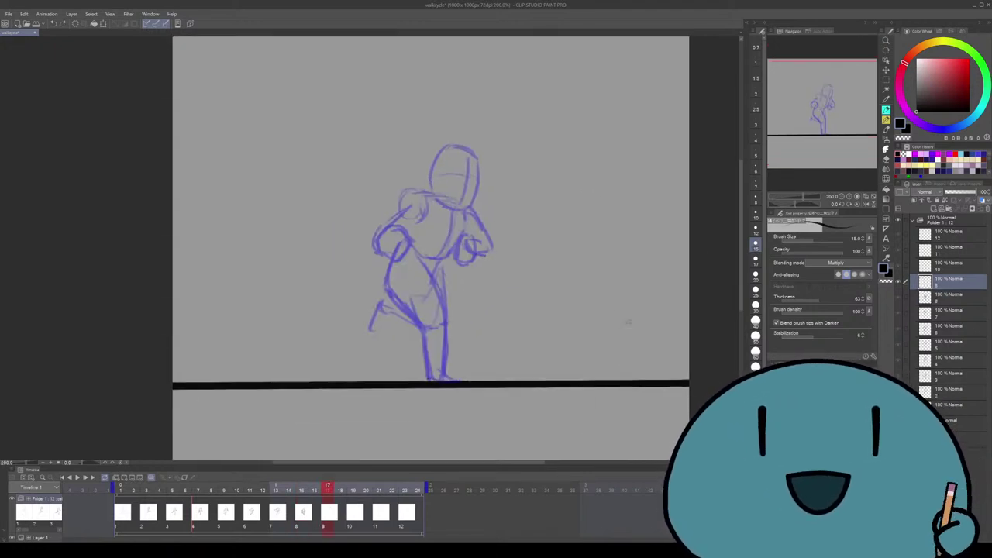
key(Left)
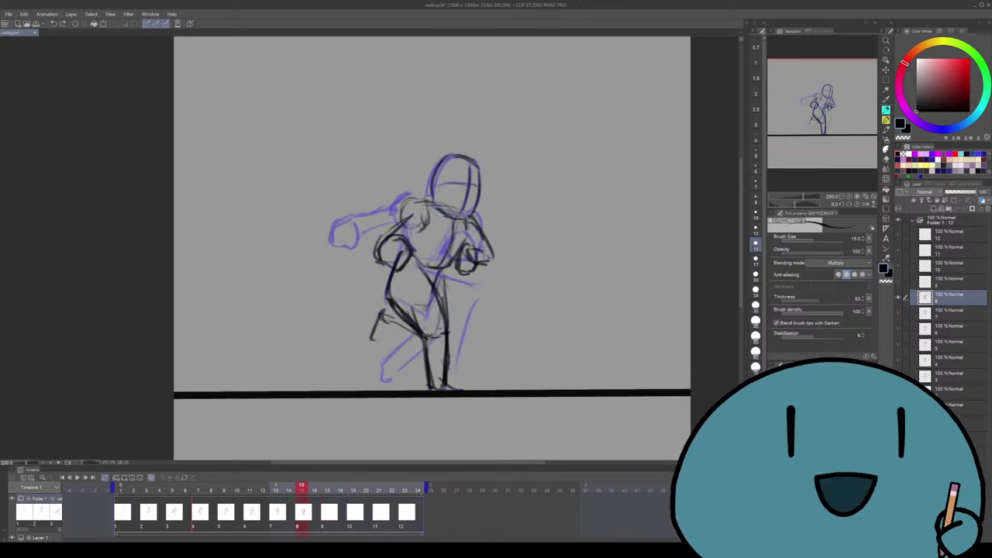
drag(388, 329, 377, 310)
drag(375, 327, 385, 353)
key(ctrl+z)
key(ctrl+z)
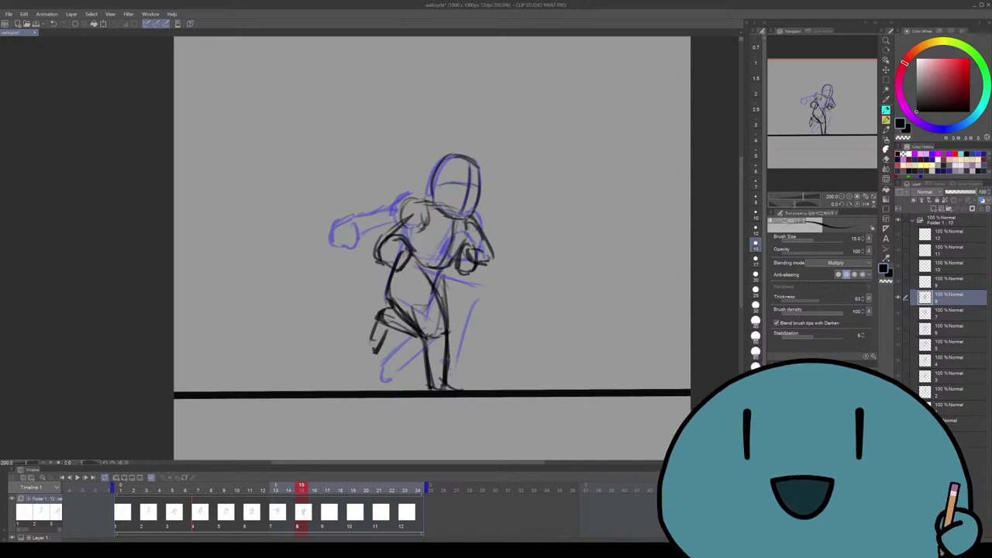
drag(372, 316, 377, 347)
Flip repeatedly between cels 6 to 9 to compare the leg positions, ending on cel 8
key(ctrl+Right)
key(ctrl+minus)
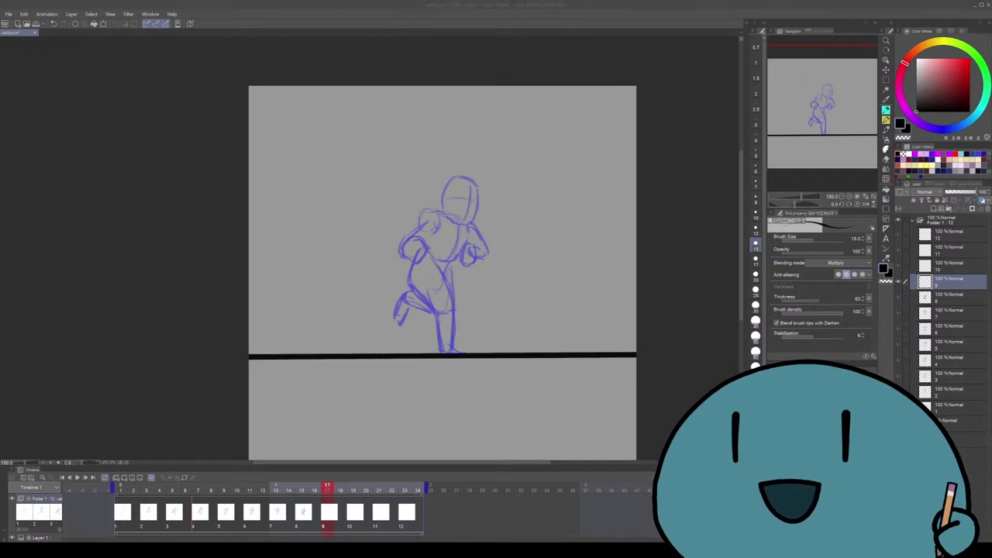
scroll(444, 272, down, 1)
scroll(502, 293, down, 2)
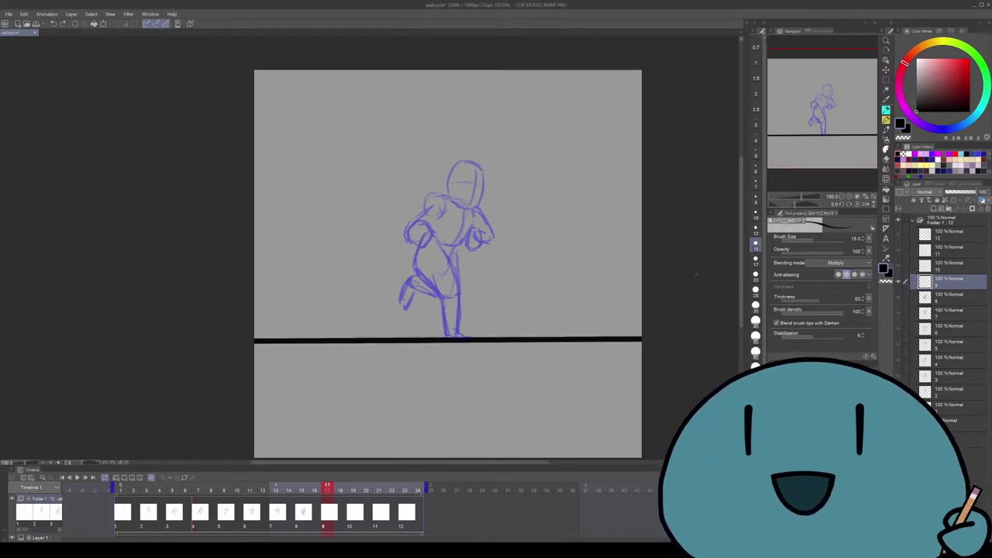
scroll(447, 264, up, 5)
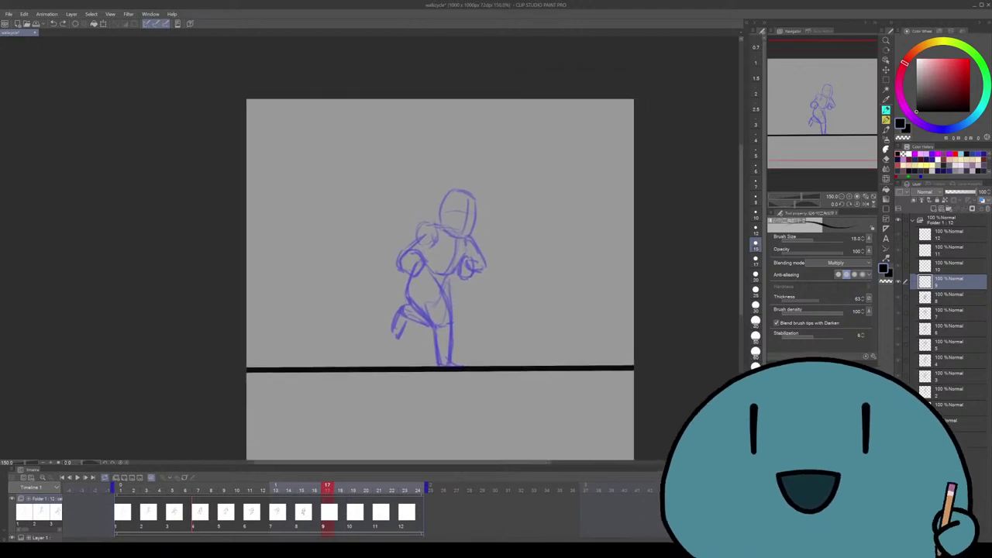
key(Left)
key(Left)
key(Left)
key(Left)
key(Left)
key(Left)
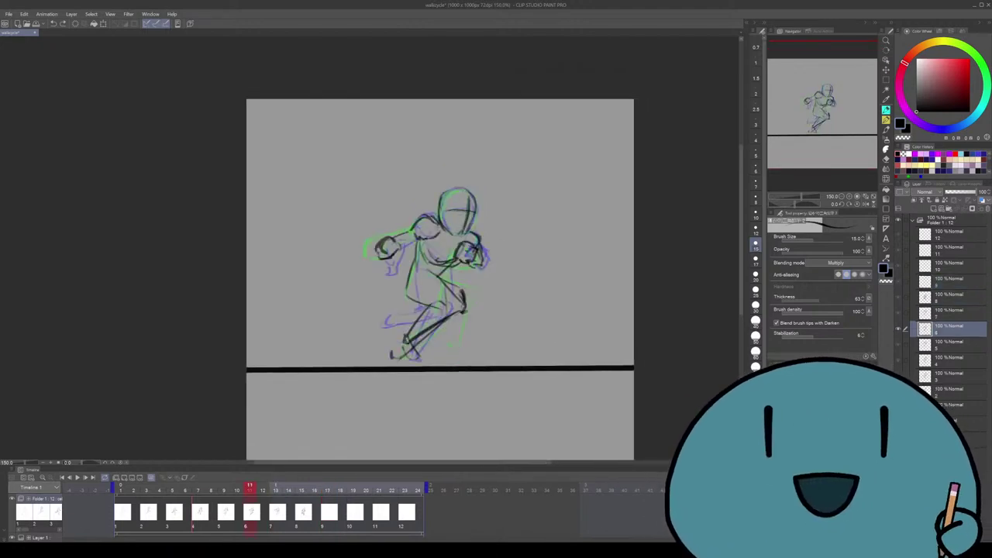
key(Right)
key(Right)
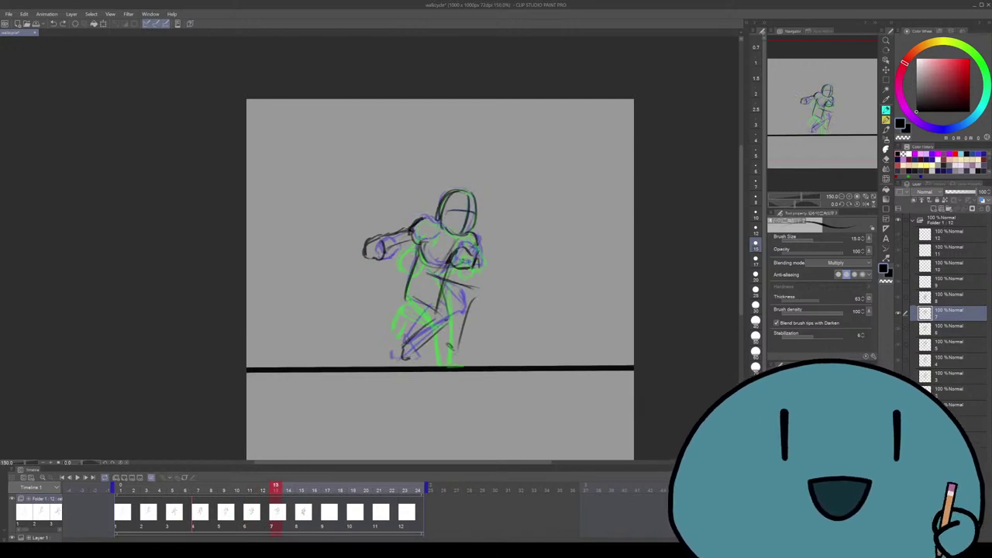
key(Left)
key(Left)
key(Right)
key(Right)
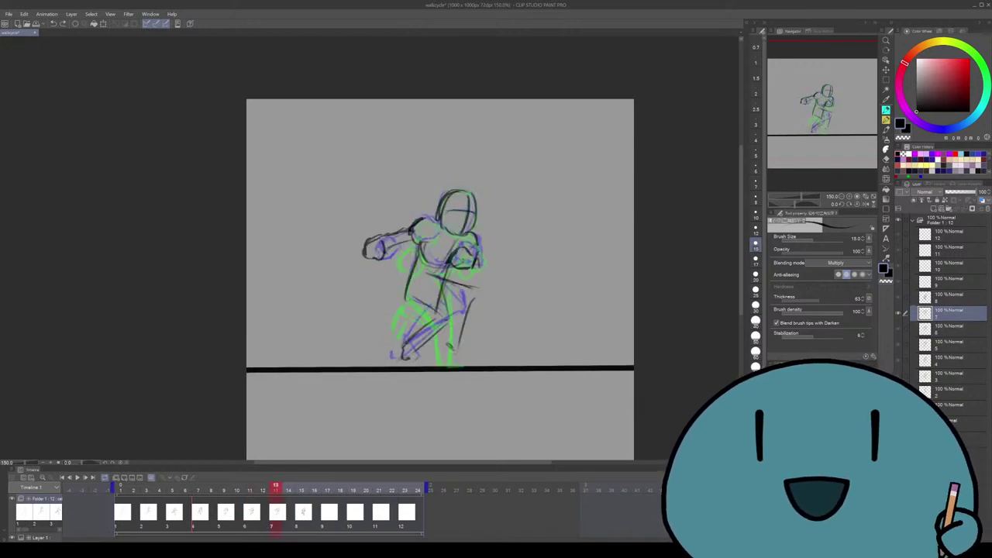
key(Right)
key(Right)
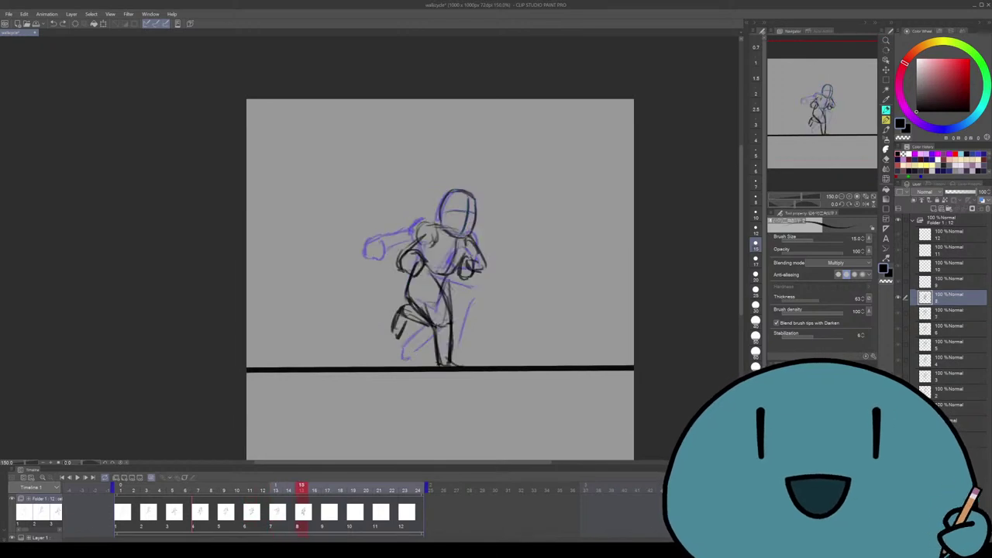
Step through the animation from the first frame up to cel 8 to check the progression of poses
key(Home)
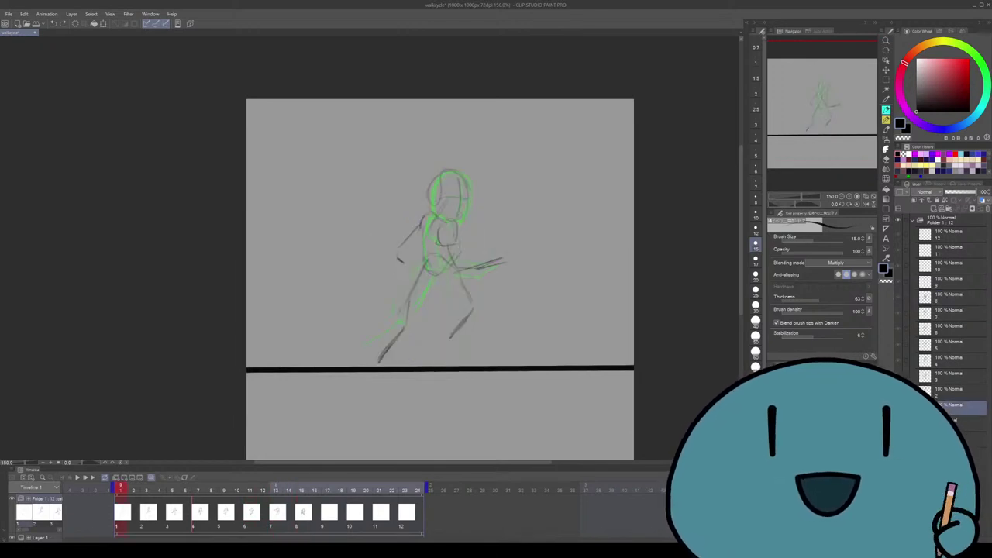
key(Right)
key(Right)
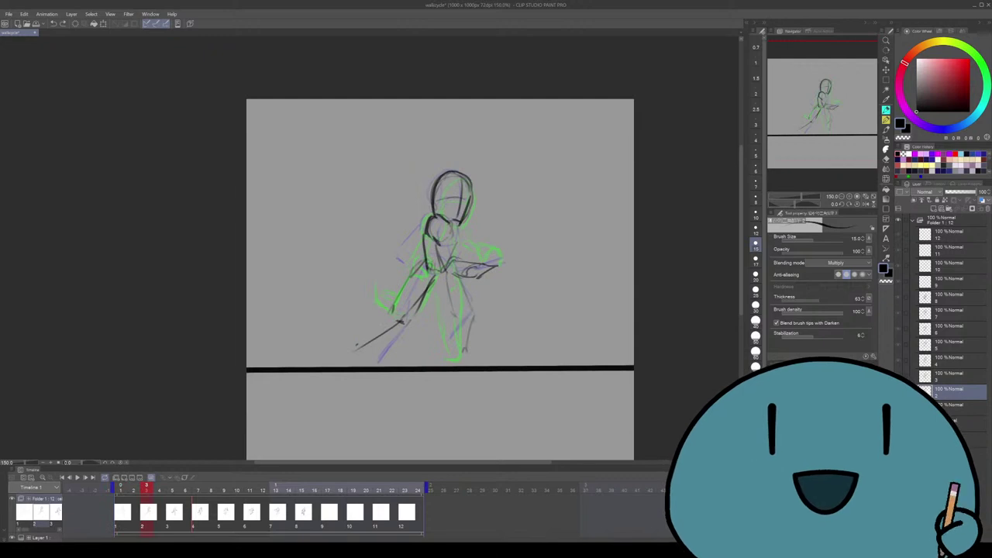
key(Right)
key(Right)
key(Right)
key(Right)
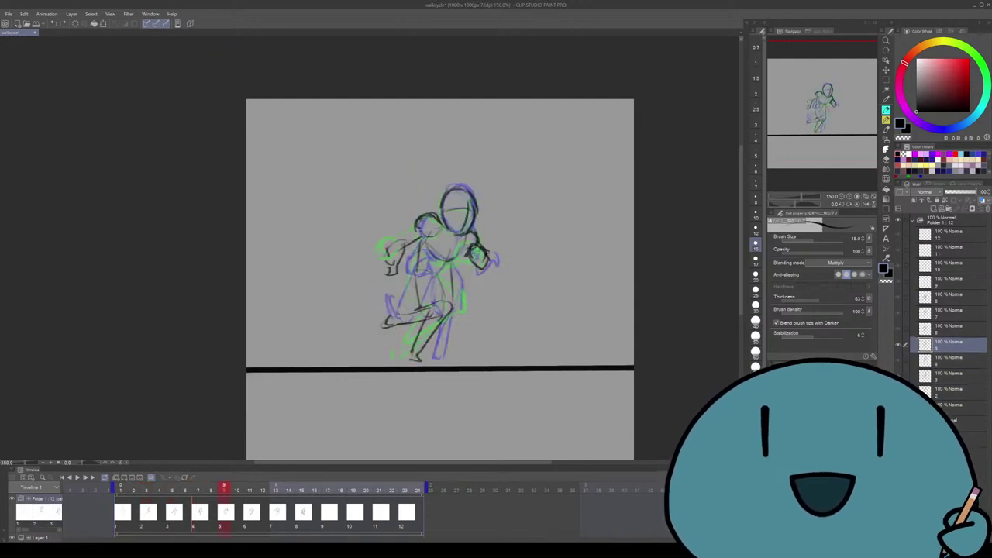
key(Right)
key(Right)
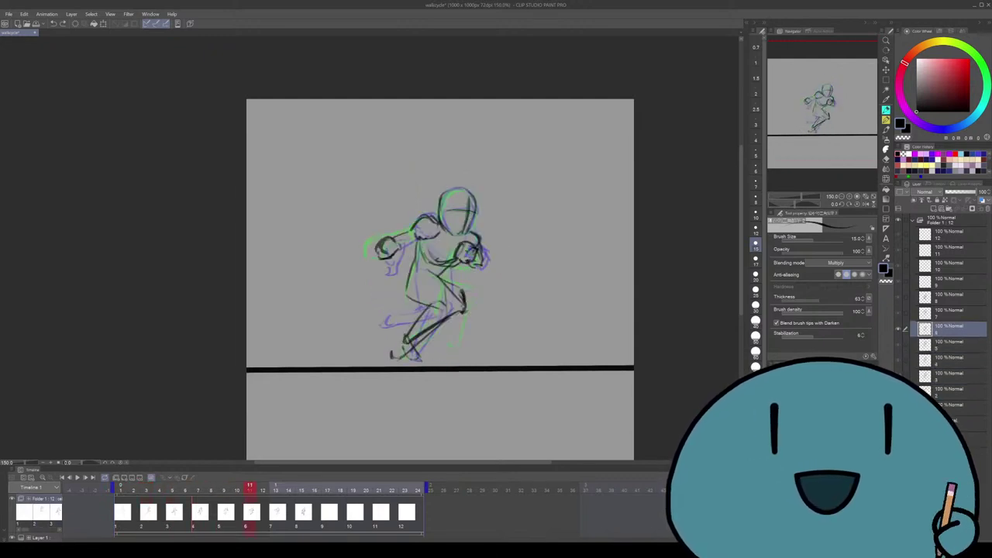
key(Right)
key(Right)
key(Right)
key(Right)
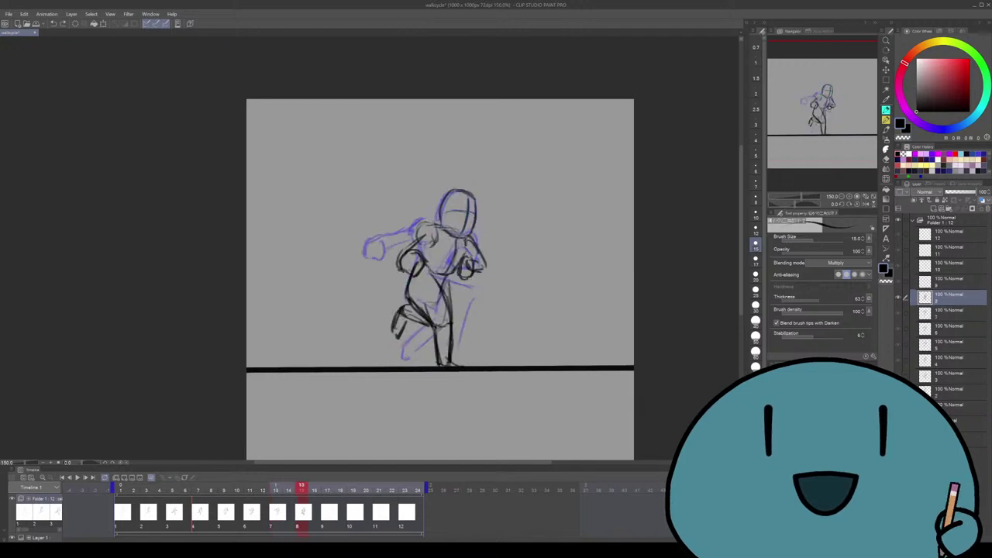
On cel 9, sketch the near leg from hip to foot, bent at the knee and standing on the ground line
key(e)
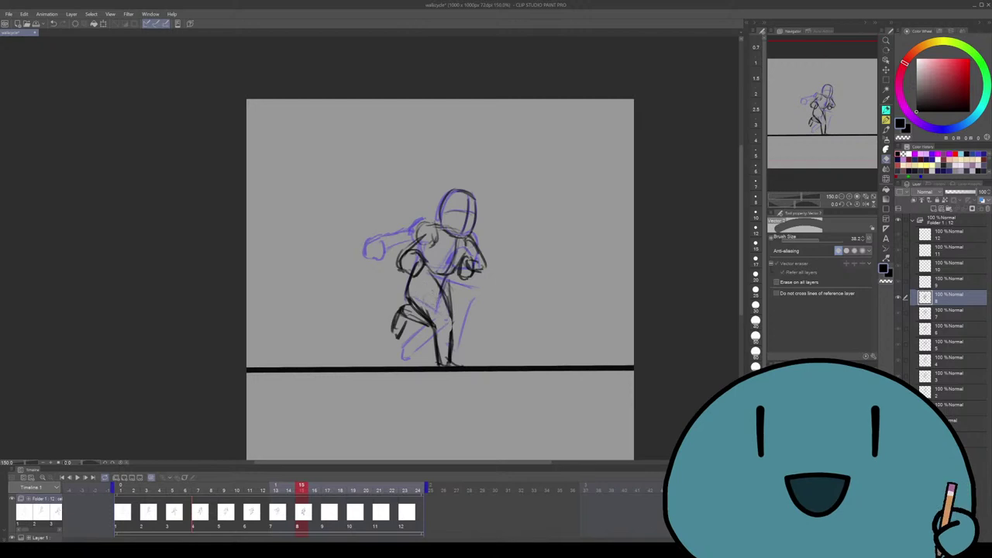
key(p)
key(Right)
key(Right)
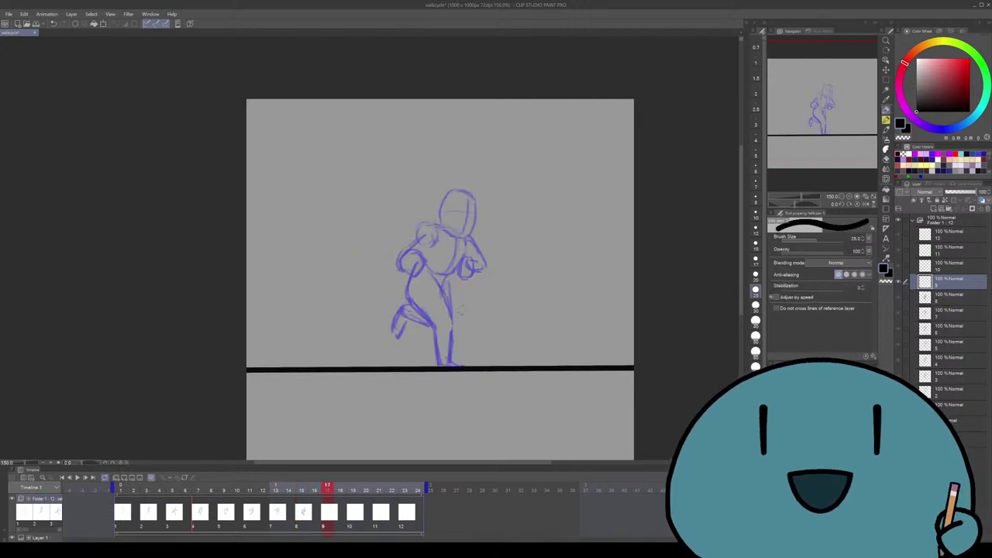
key(p)
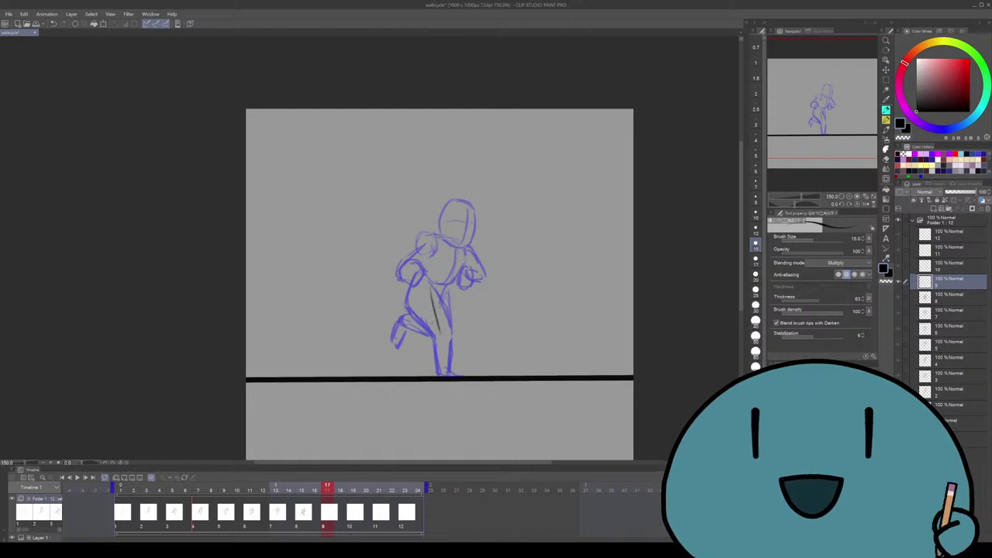
drag(432, 286, 442, 322)
mouse_move(417, 274)
mouse_down()
mouse_move(410, 305)
mouse_move(436, 369)
mouse_up()
drag(433, 318, 426, 372)
key(ctrl+z)
mouse_move(420, 322)
mouse_down()
mouse_move(417, 371)
mouse_move(428, 380)
mouse_move(432, 312)
mouse_move(410, 318)
mouse_move(414, 337)
mouse_move(436, 289)
mouse_up()
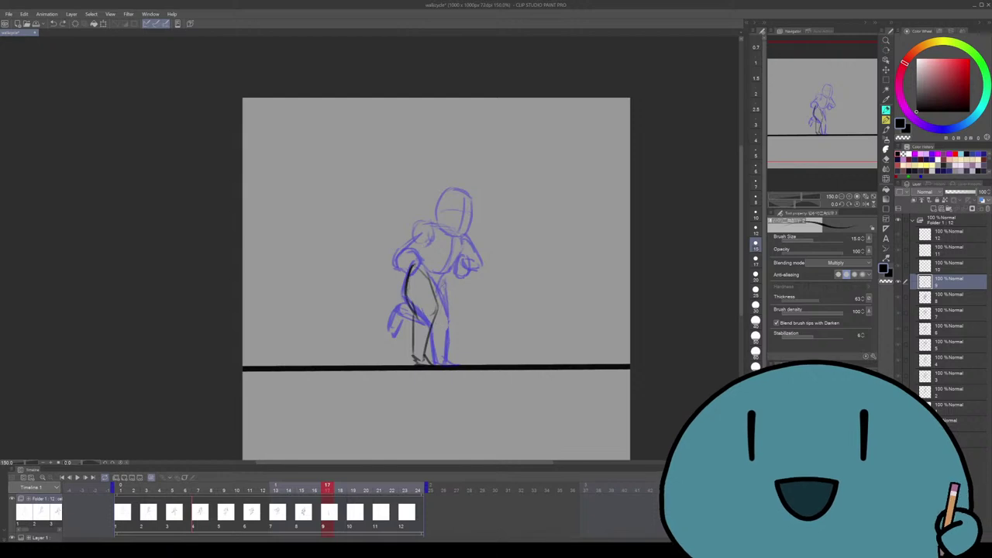
Try a raised lower-leg line for the other leg on cel 9 and compare it against cels 7 and 8
drag(439, 326, 396, 339)
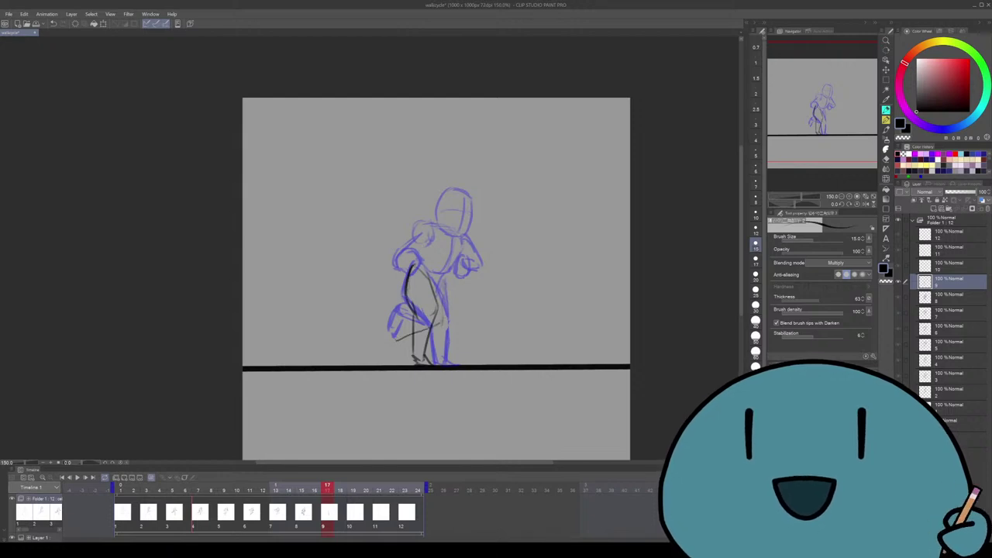
key(Left)
key(Left)
key(Left)
key(Left)
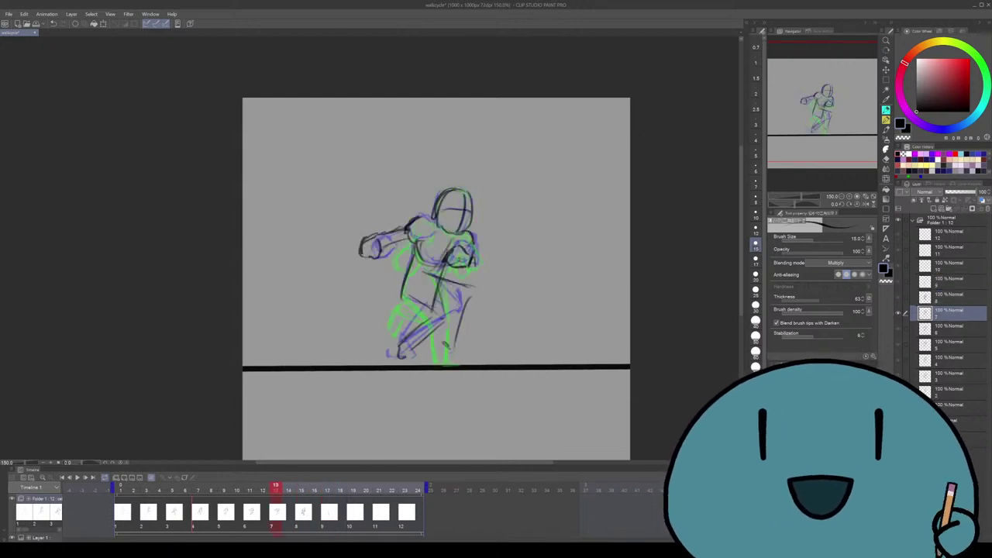
key(Right)
key(Right)
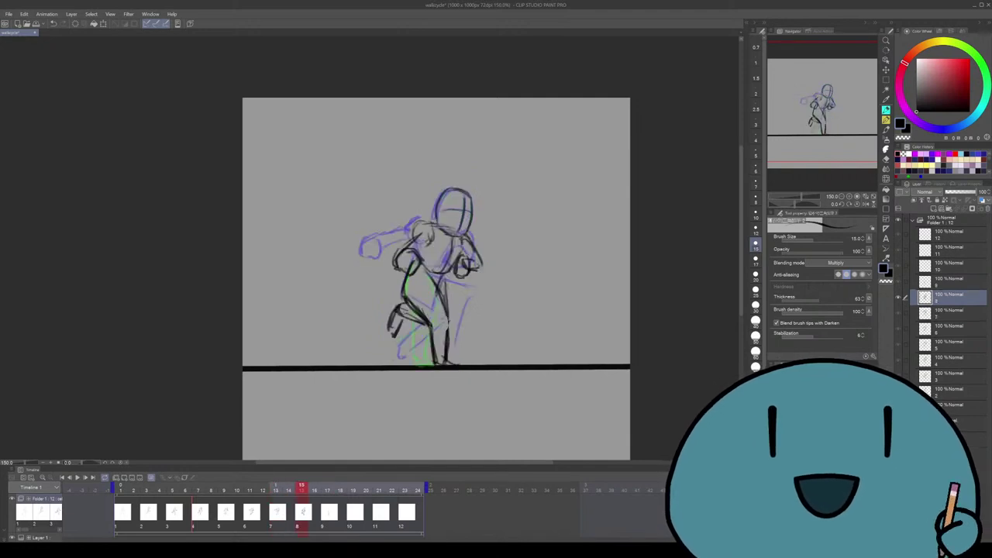
key(Right)
key(Right)
key(ctrl+z)
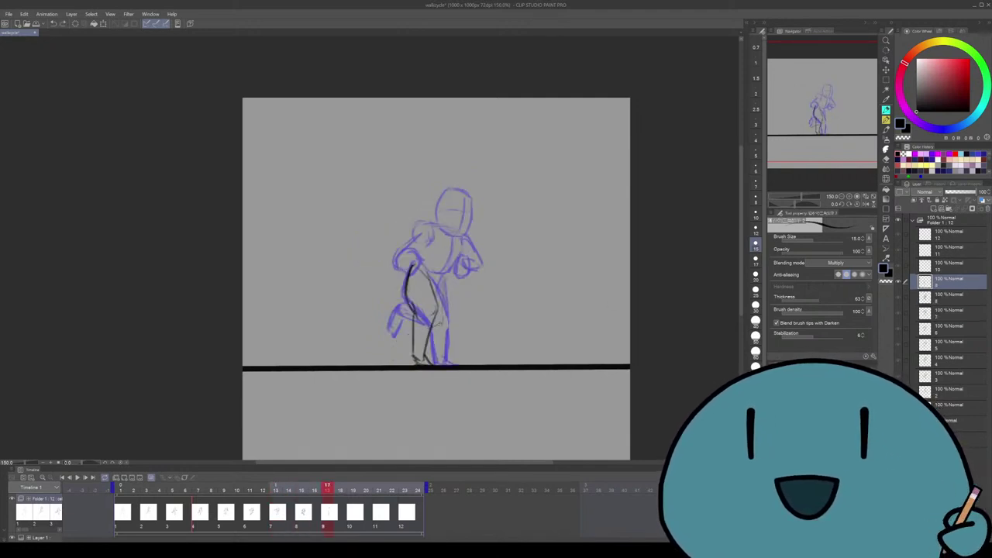
Sketch the far leg on cel 9 with its thigh, bent knee and raised trailing foot behind the standing leg
mouse_move(401, 318)
mouse_down()
mouse_move(412, 311)
mouse_move(405, 327)
mouse_move(408, 310)
mouse_up()
drag(448, 281, 435, 333)
key(ctrl+z)
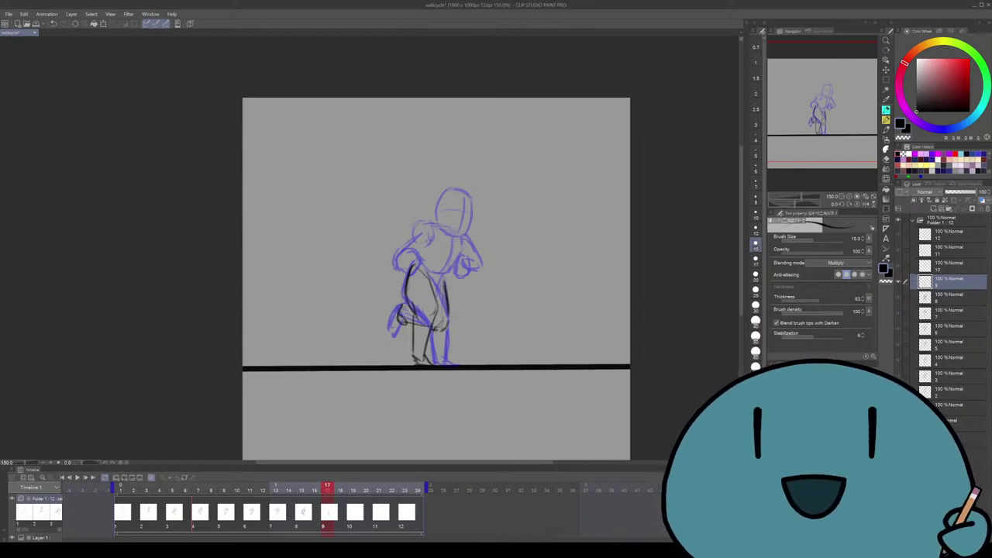
drag(510, 322, 526, 322)
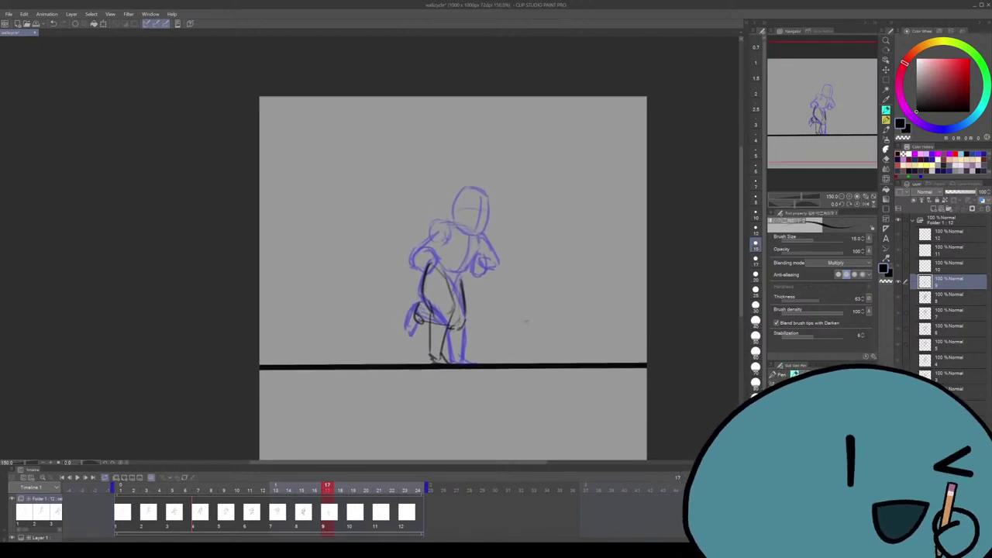
drag(511, 322, 534, 312)
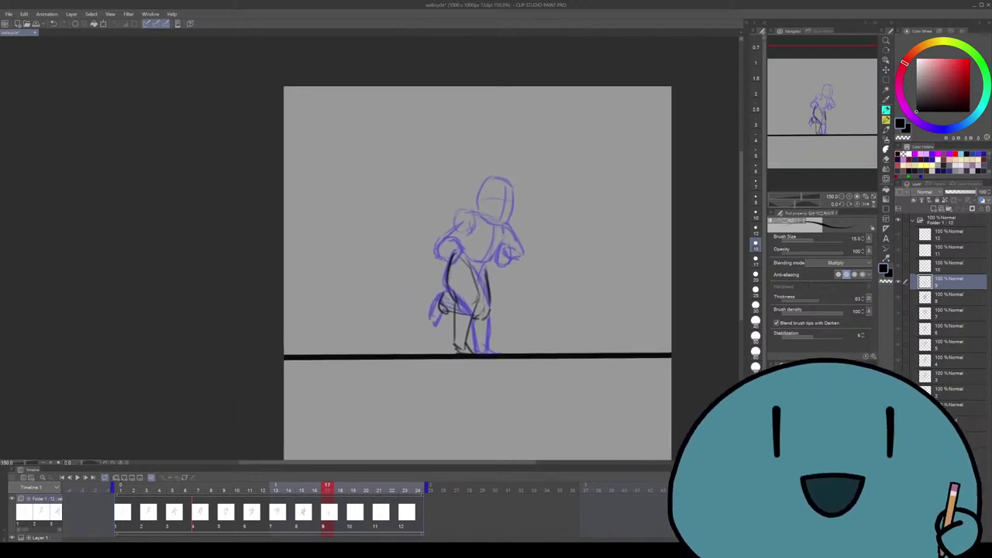
mouse_move(488, 271)
mouse_down()
mouse_move(483, 323)
mouse_move(508, 317)
mouse_move(456, 312)
mouse_move(488, 332)
mouse_up()
key(ctrl+z)
key(ctrl+z)
key(e)
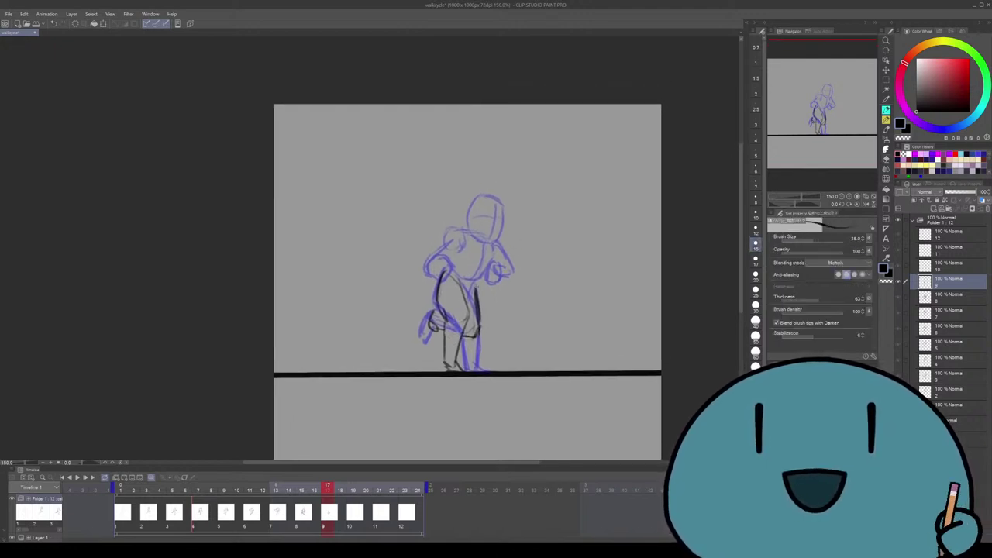
key(p)
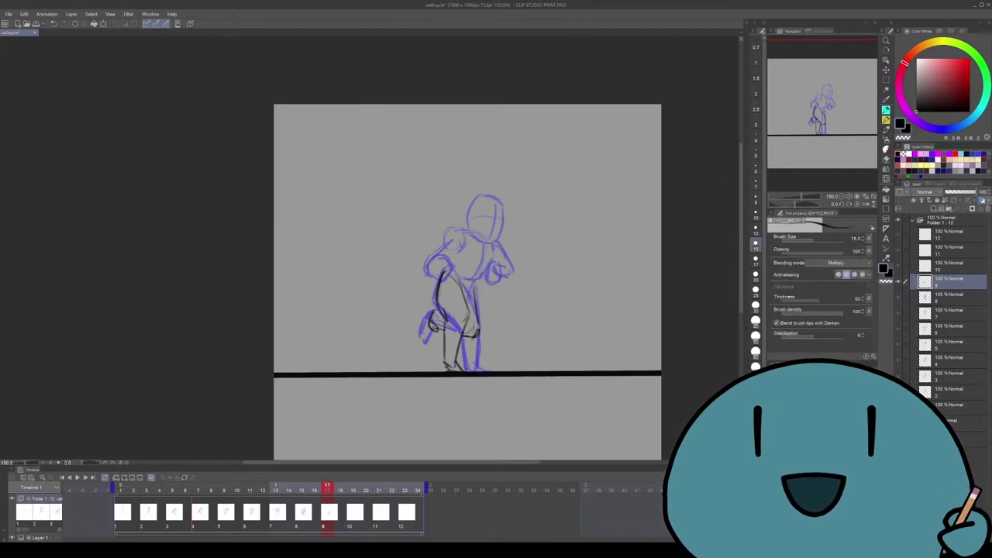
Draw the hip line across the top of both thighs on cel 9
mouse_move(496, 310)
mouse_down()
mouse_move(475, 328)
mouse_move(472, 310)
mouse_move(497, 319)
mouse_move(469, 312)
mouse_move(494, 309)
mouse_move(466, 296)
mouse_up()
mouse_move(464, 300)
mouse_down()
mouse_move(440, 294)
mouse_move(451, 293)
mouse_up()
drag(465, 293, 462, 302)
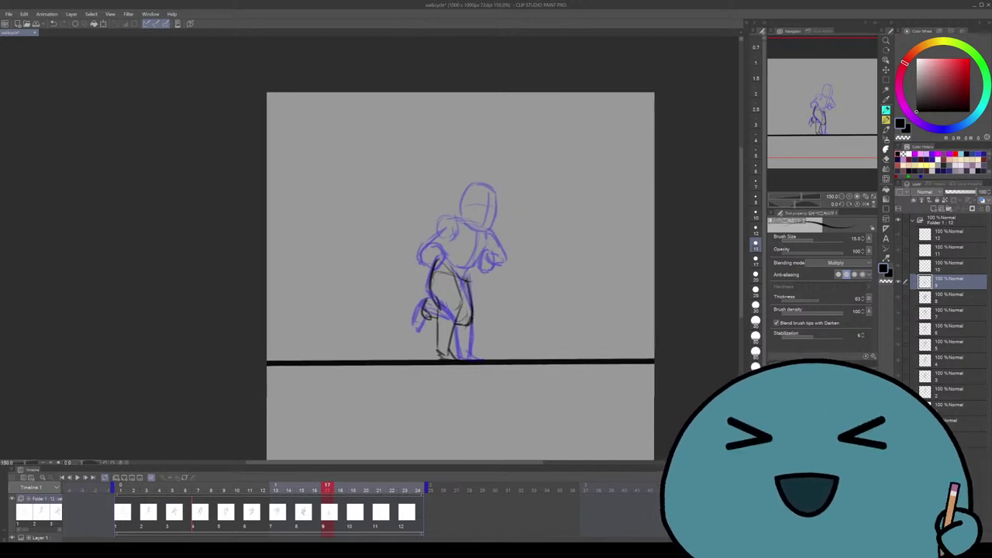
Flip back from cel 9 to cel 6 and forward again to compare the poses
key(ctrl+shift+Left)
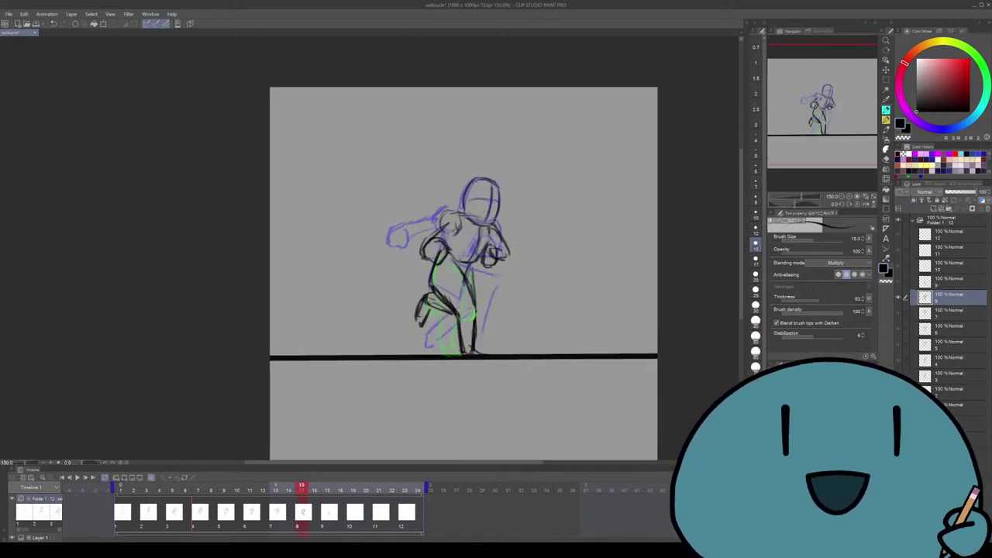
key(ctrl+shift+Left)
key(ctrl+shift+Left)
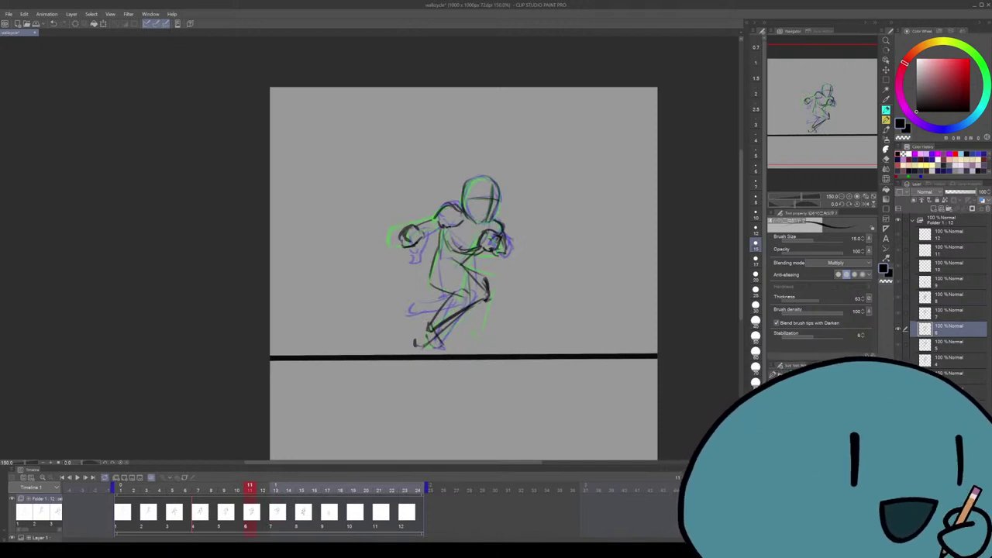
key(ctrl+shift+Right)
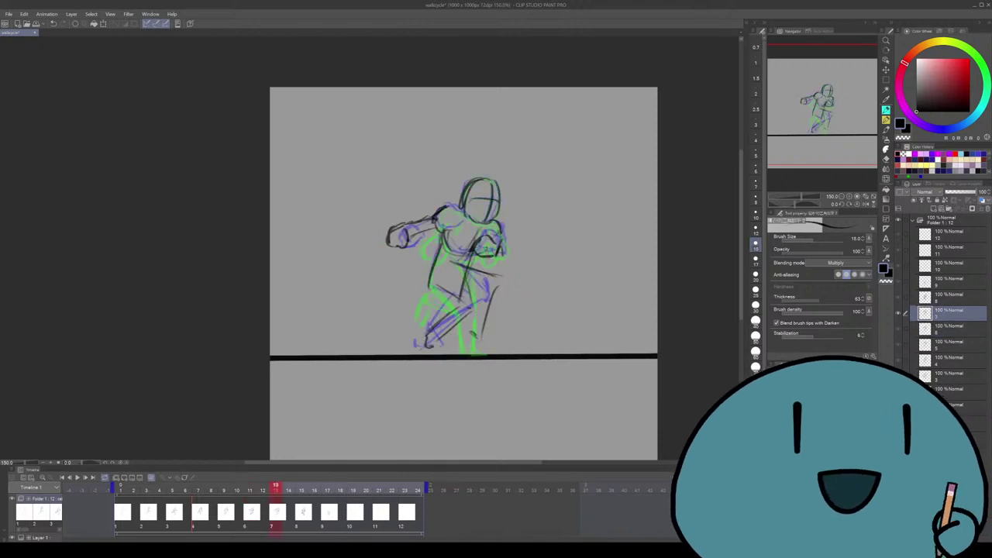
key(ctrl+shift+Right)
key(ctrl+shift+Right)
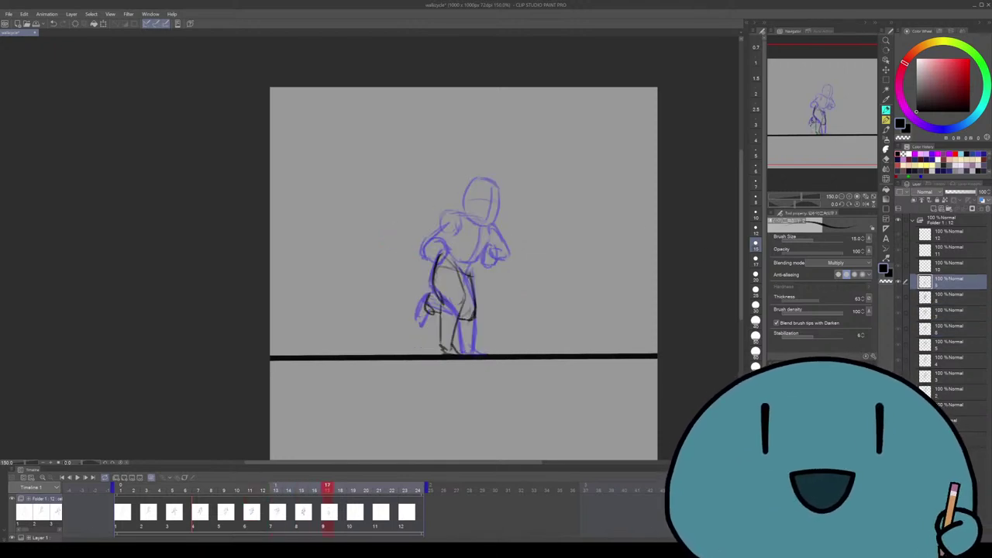
Draw the round near shoulder, the curved torso and the front arm ending in a round fist on cel 9
mouse_move(467, 218)
mouse_down()
mouse_move(464, 242)
mouse_move(448, 236)
mouse_move(458, 222)
mouse_move(473, 310)
mouse_up()
drag(490, 233, 443, 297)
key(ctrl+z)
key(ctrl+z)
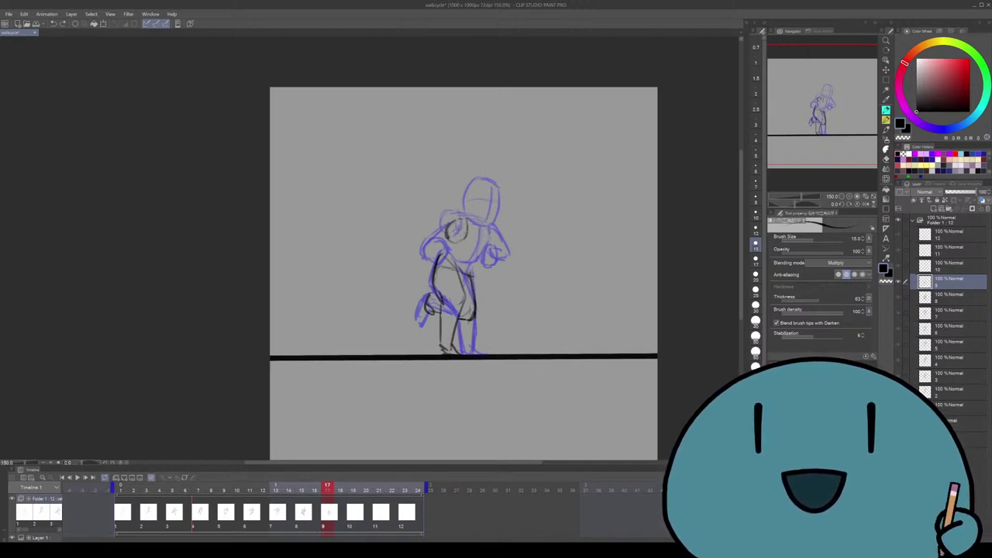
mouse_move(467, 231)
mouse_down()
mouse_move(460, 243)
mouse_move(447, 226)
mouse_move(458, 218)
mouse_move(462, 228)
mouse_up()
scroll(456, 272, right, 1)
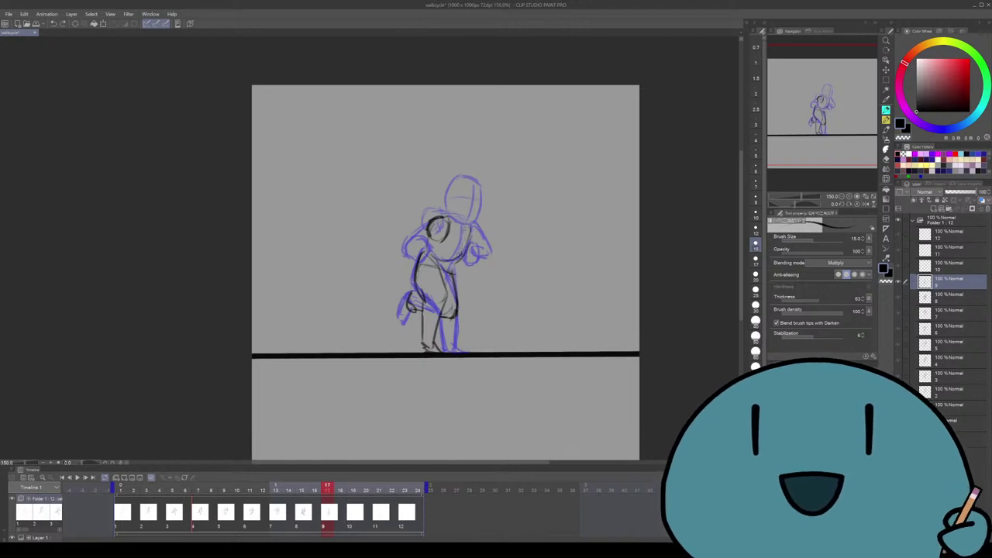
scroll(444, 271, right, 1)
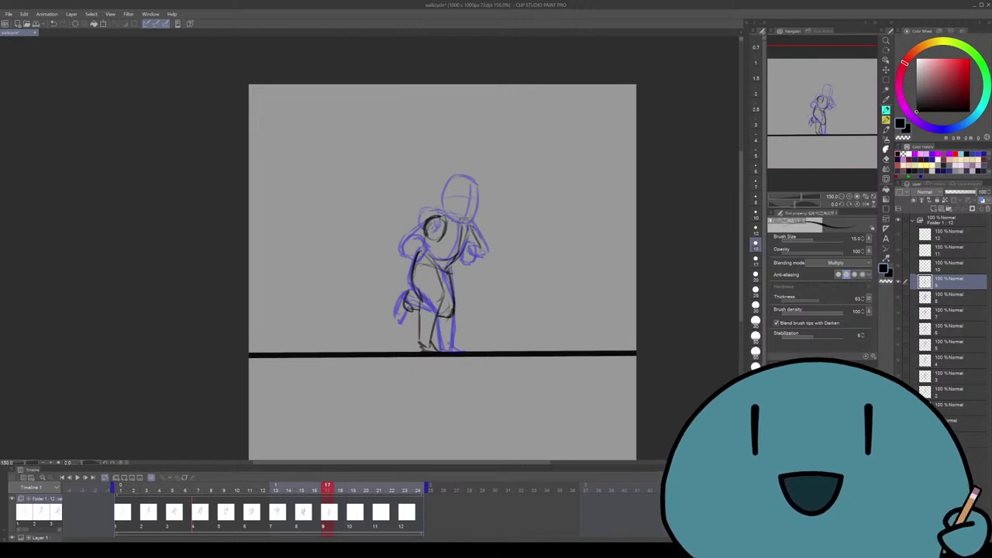
drag(473, 248, 493, 265)
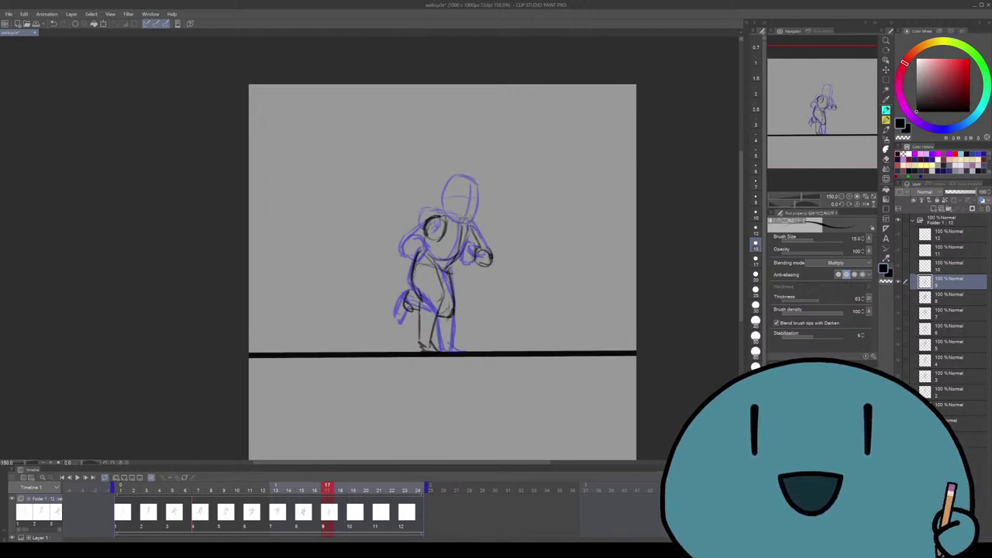
Sketch the oval head outline on cel 9 over the onion-skinned head
scroll(442, 271, up, 1)
mouse_move(446, 230)
mouse_down()
mouse_move(445, 219)
mouse_move(445, 228)
mouse_up()
drag(456, 194, 469, 193)
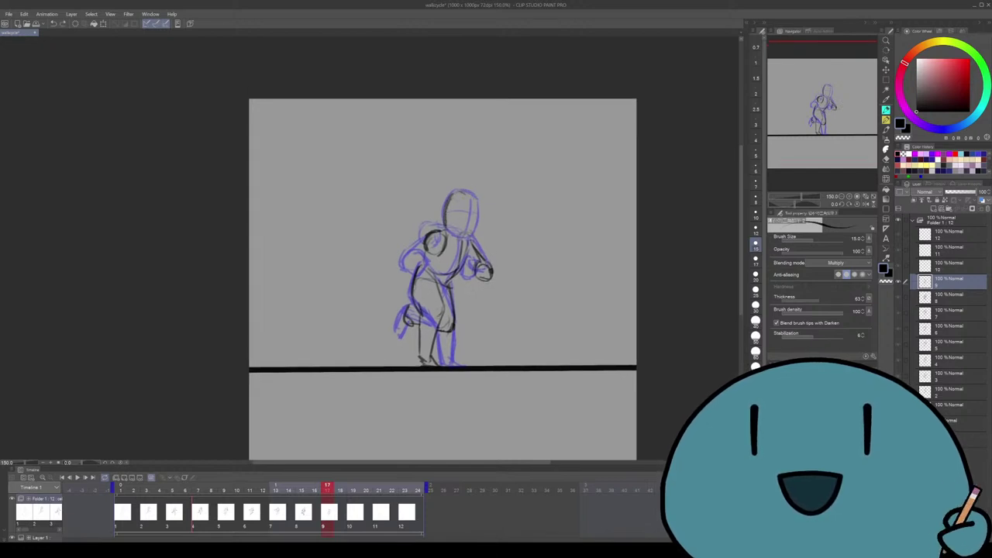
mouse_move(445, 229)
mouse_down()
mouse_move(459, 188)
mouse_move(481, 205)
mouse_move(475, 237)
mouse_move(458, 237)
mouse_up()
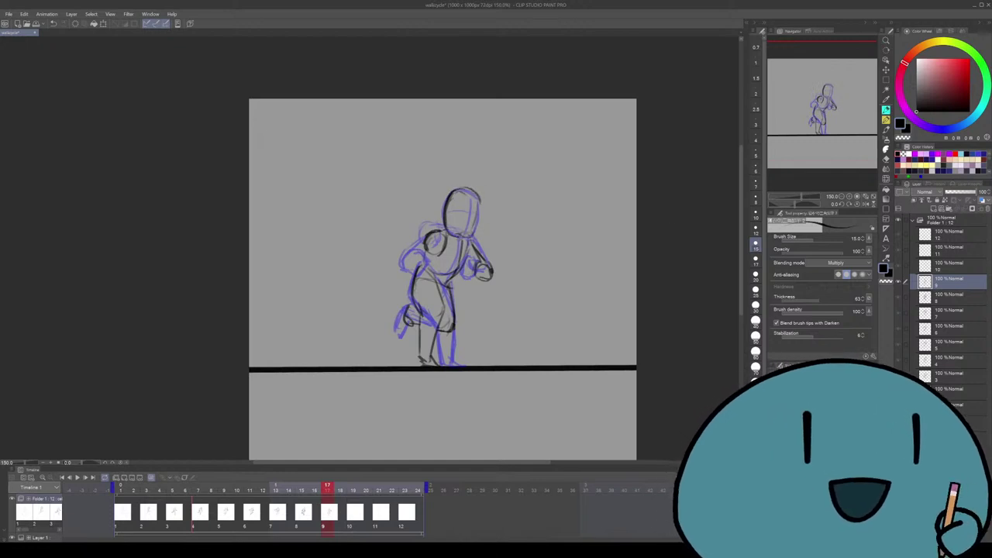
Lasso the head on cel 6, reposition it slightly with a transform, and clear the selection
mouse_move(328, 490)
mouse_down()
mouse_move(173, 490)
mouse_move(250, 490)
mouse_up()
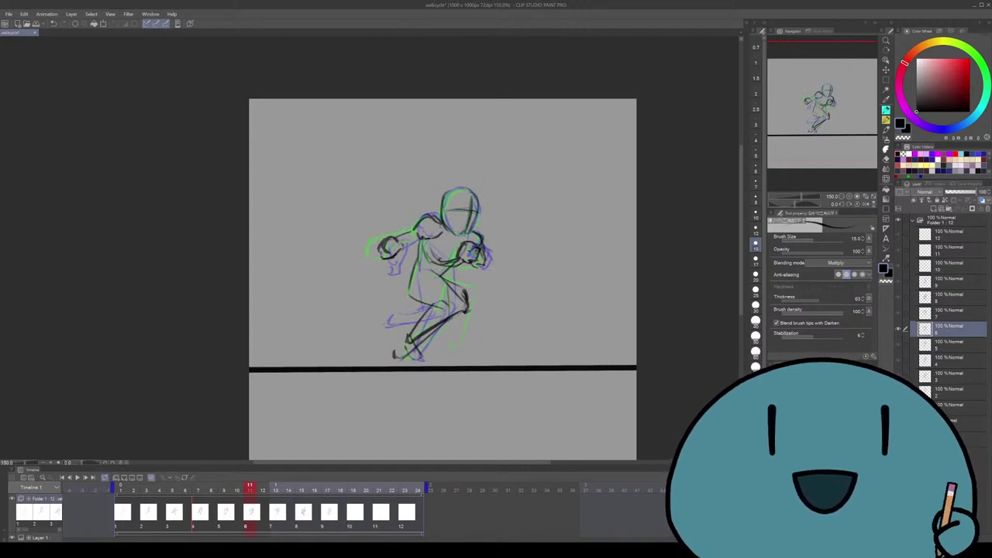
key(o)
key(m)
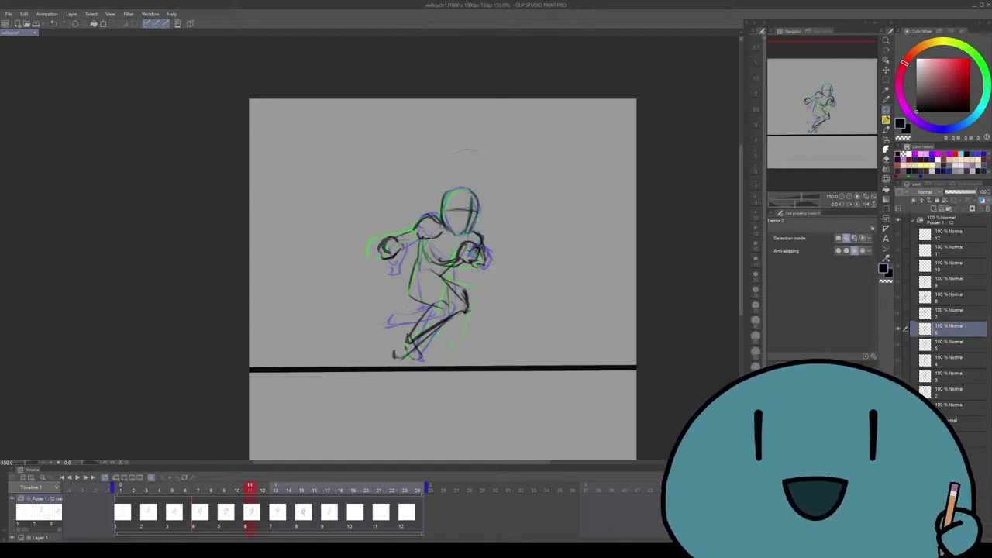
drag(438, 151, 466, 240)
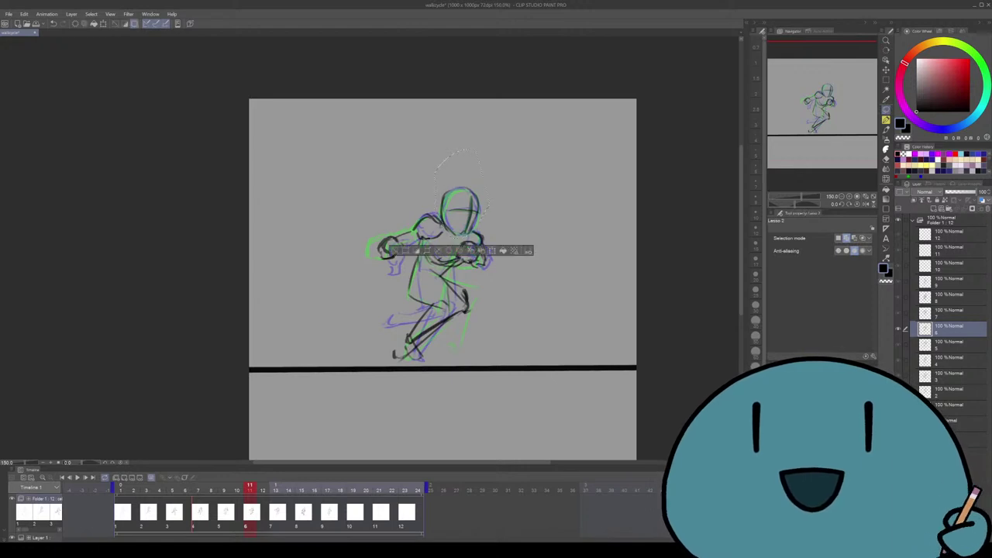
key(ctrl+t)
key(Return)
key(ctrl+d)
Select the head on cel 7, nudge it slightly with a transform, and clear the selection
key(Right)
key(Right)
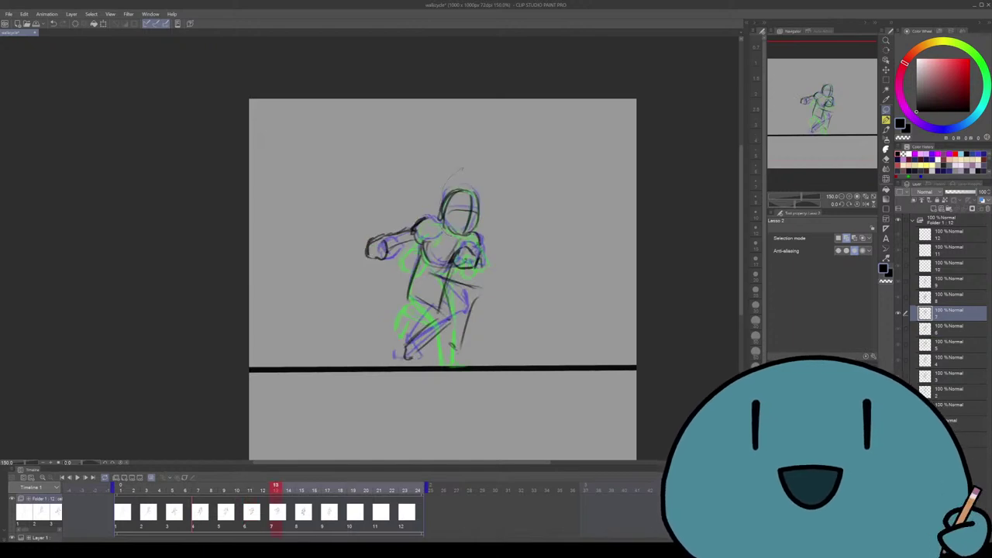
key(ctrl+shift+d)
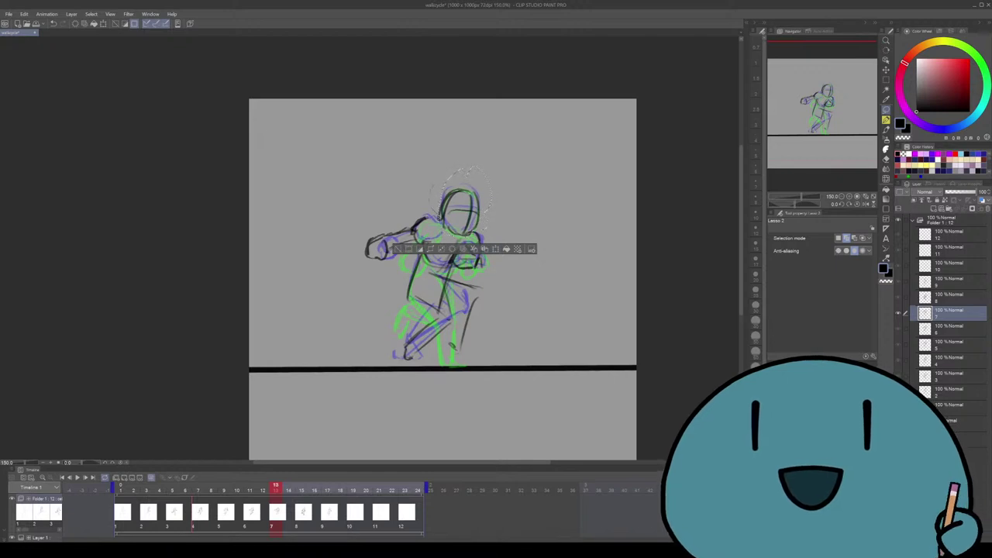
key(ctrl+t)
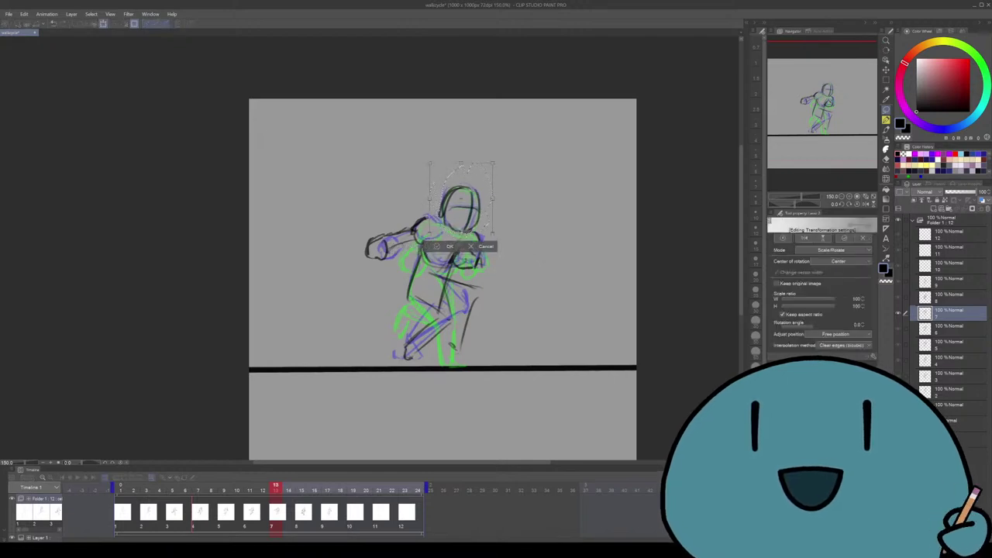
key(Return)
key(ctrl+d)
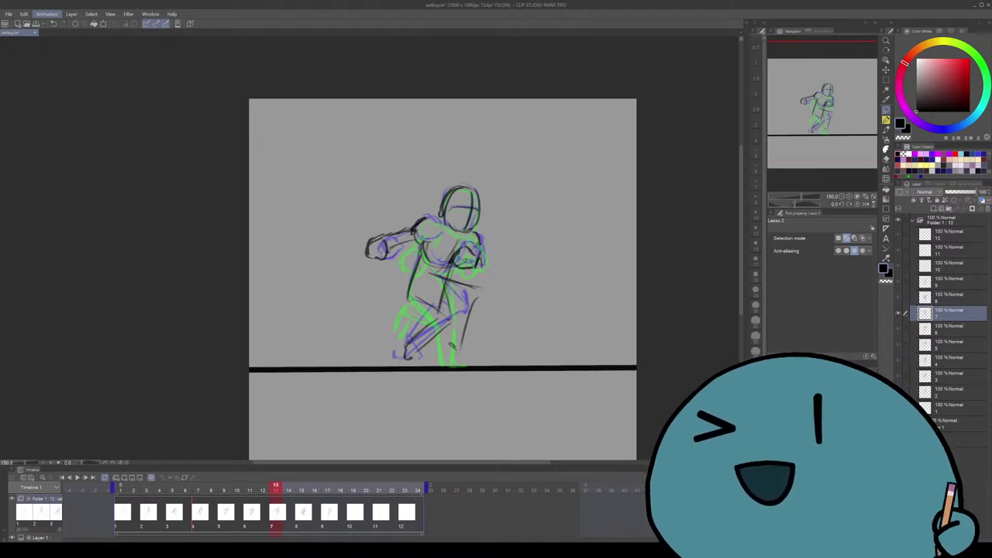
Preview the animation from the first frame with the playback range ending at frame 18, and stop playback
click(62, 478)
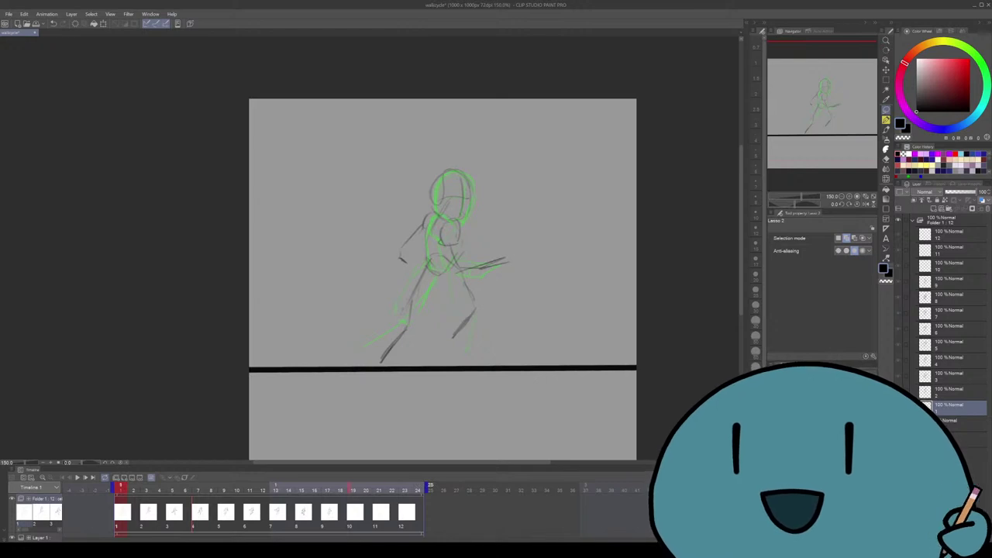
click(77, 478)
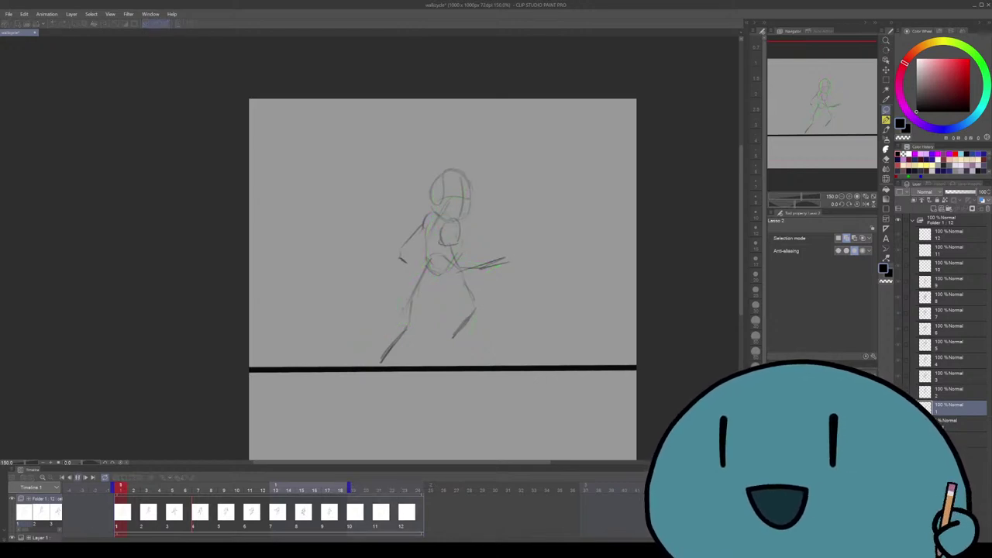
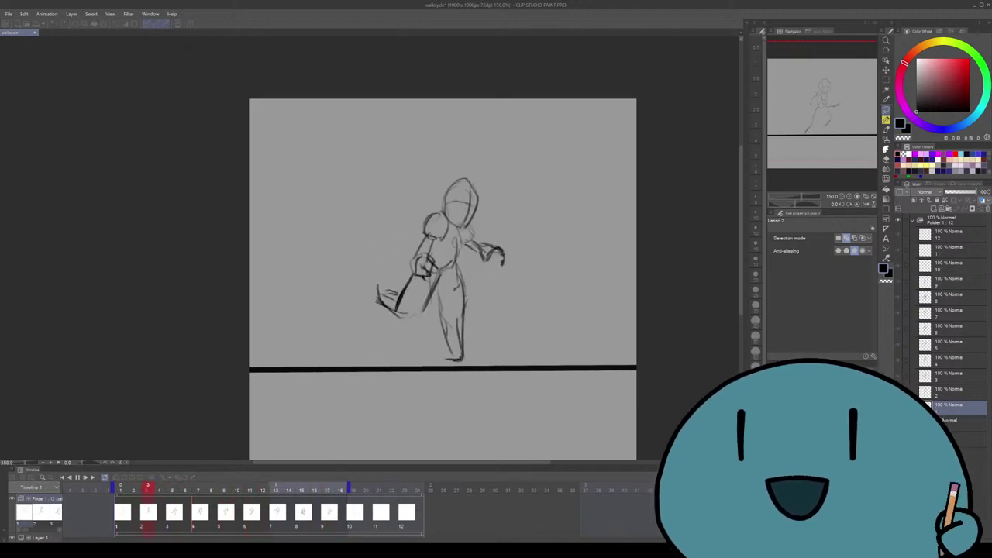
key(Return)
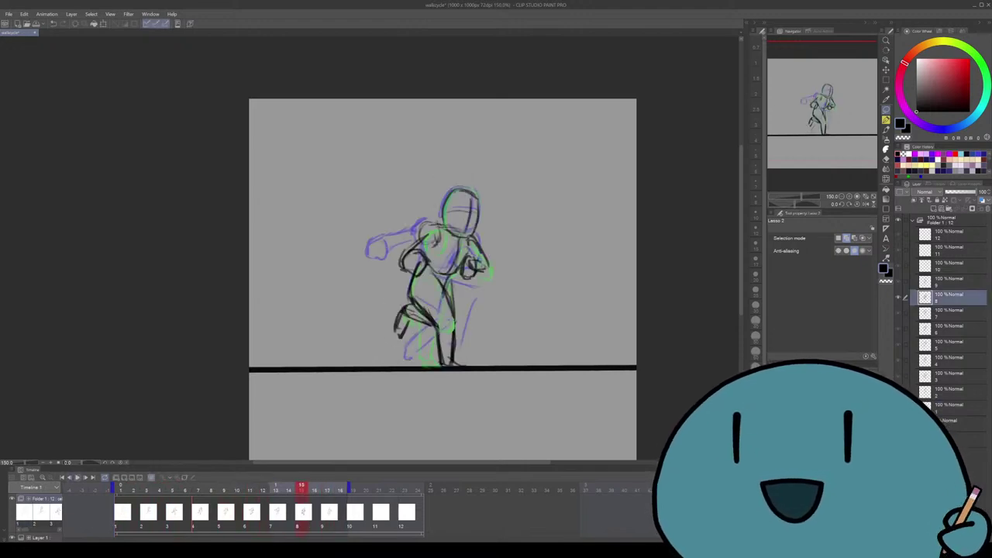
Preview the animation, extend the playback range end to frame 24, and play it again
key(Return)
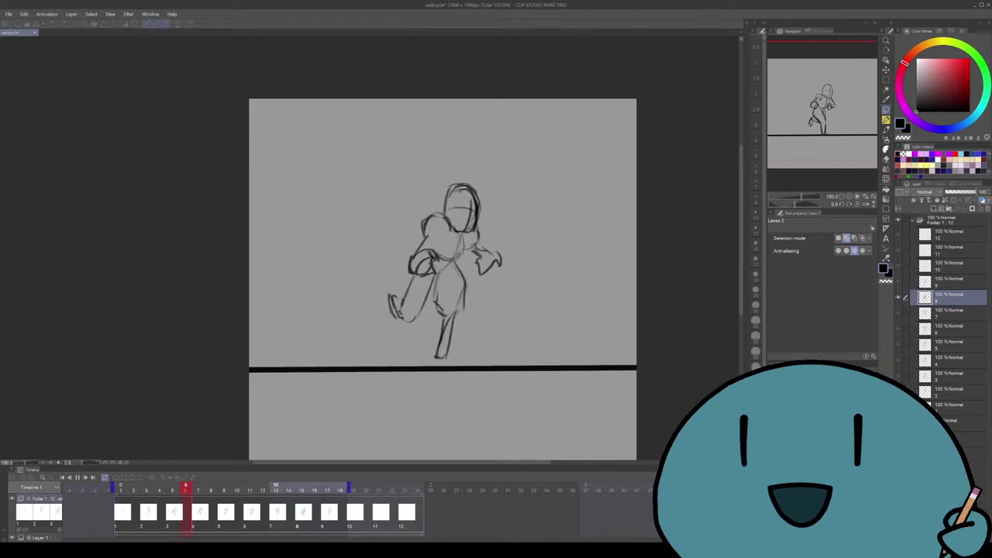
key(space)
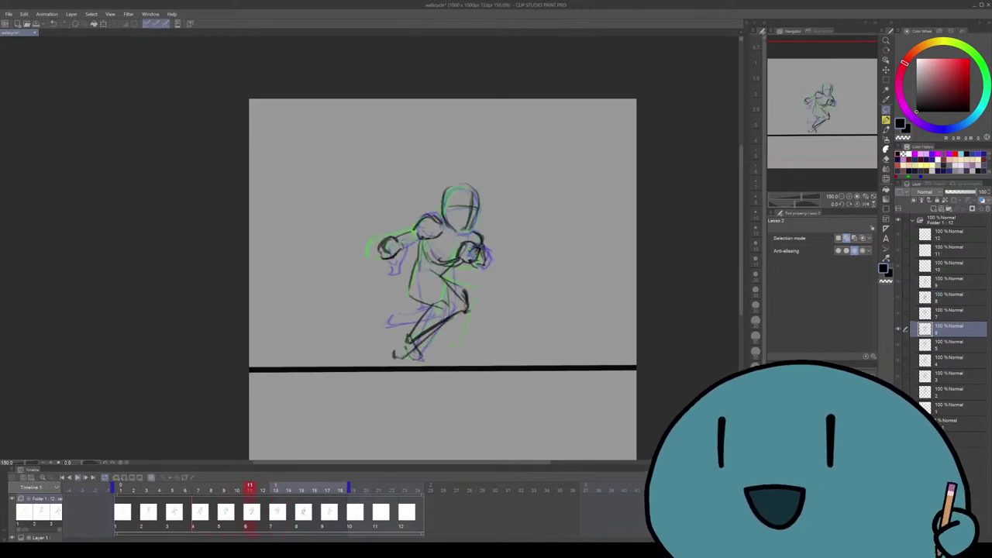
drag(388, 486, 427, 487)
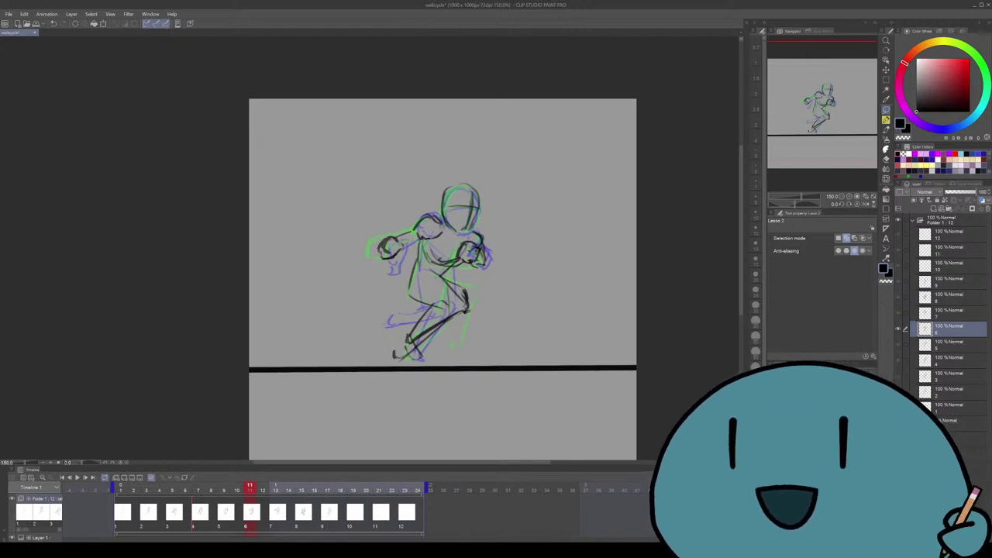
key(space)
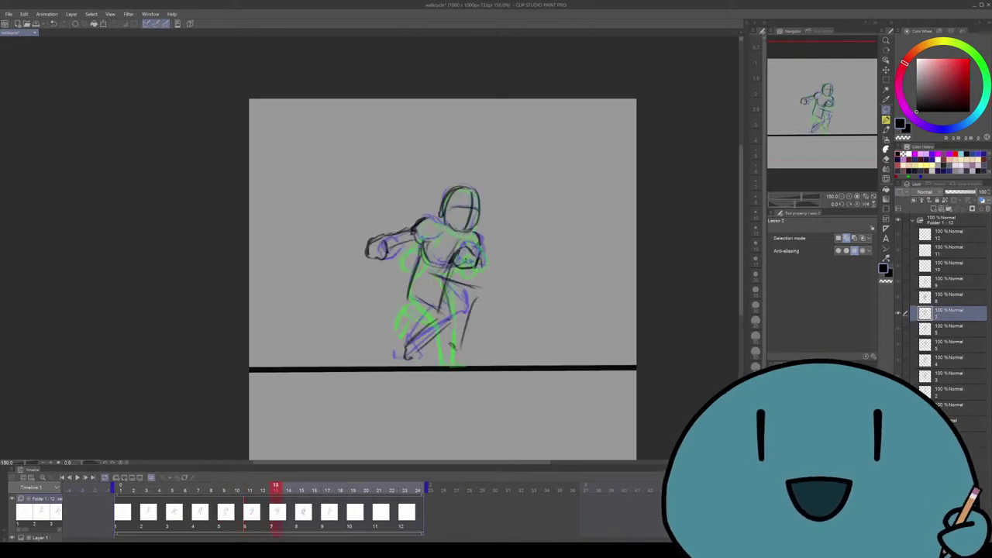
On cel 7, erase the back leg's lower part and redraw the shin bent higher behind the figure
key(e)
mouse_move(407, 352)
mouse_down()
mouse_move(424, 330)
mouse_move(428, 349)
mouse_up()
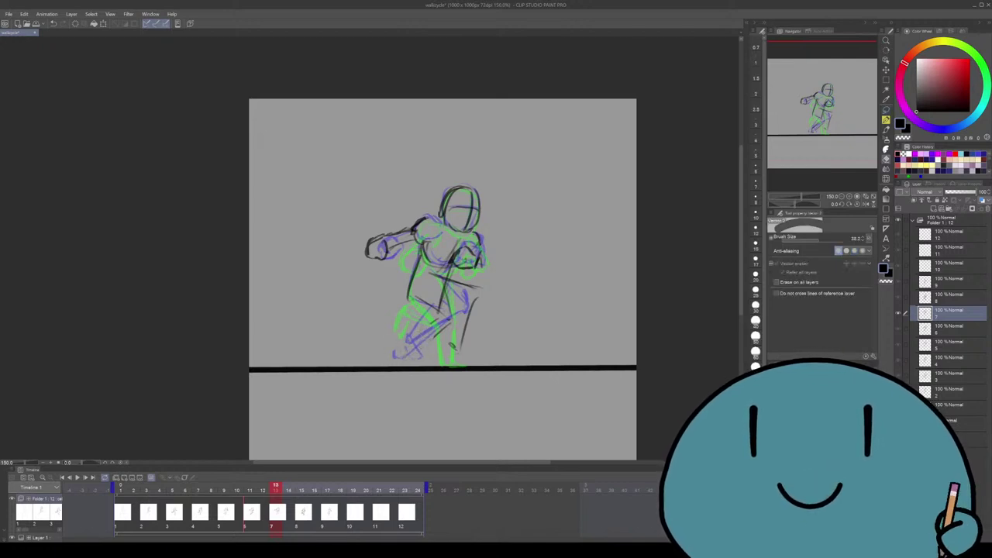
key(p)
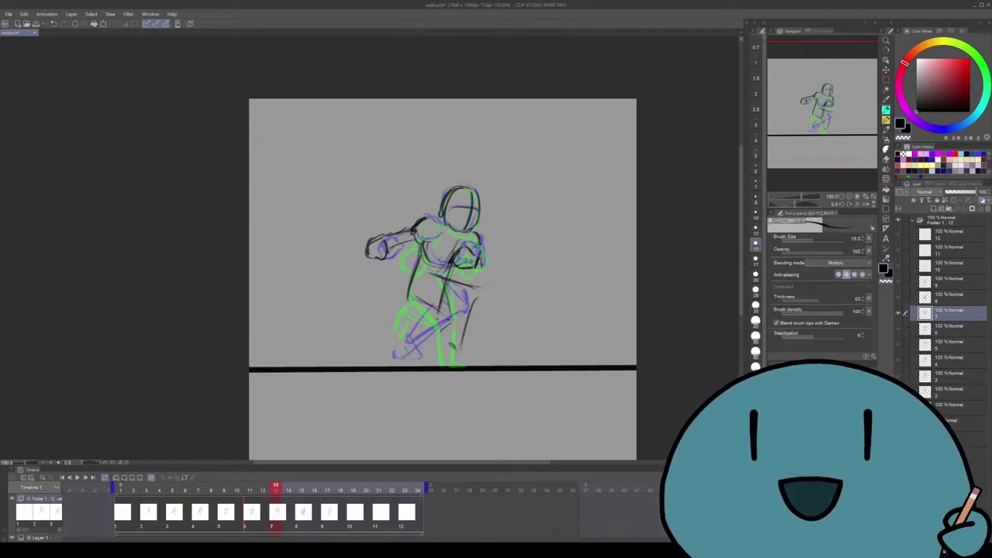
mouse_move(463, 294)
mouse_down()
mouse_move(423, 340)
mouse_move(464, 299)
mouse_move(442, 360)
mouse_move(456, 360)
mouse_up()
key(ctrl+z)
drag(467, 312, 411, 339)
key(ctrl+z)
key(ctrl+z)
mouse_move(456, 315)
mouse_down()
mouse_move(400, 337)
mouse_move(413, 321)
mouse_up()
Preview the animation from the first frame over the full playback range, and stop playback
key(Right)
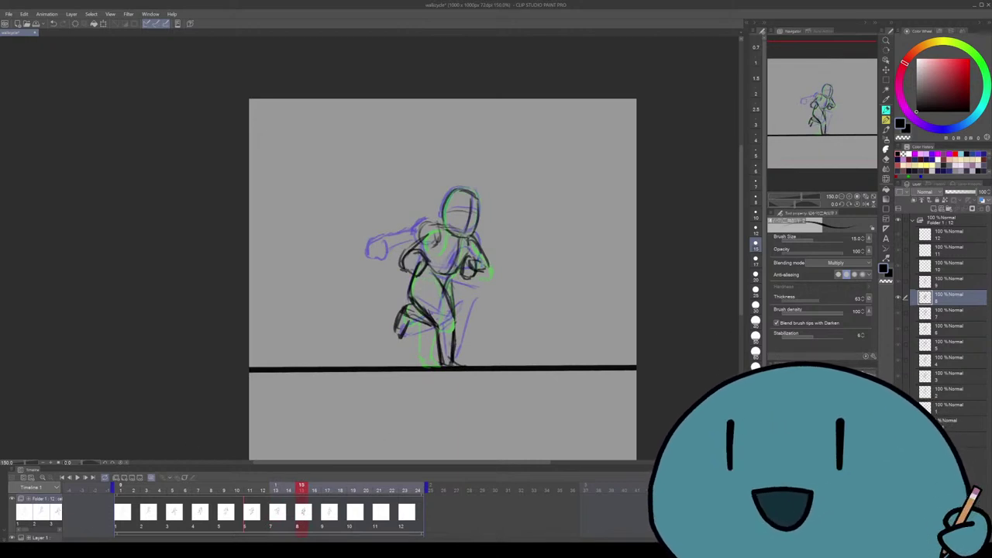
click(62, 478)
click(79, 478)
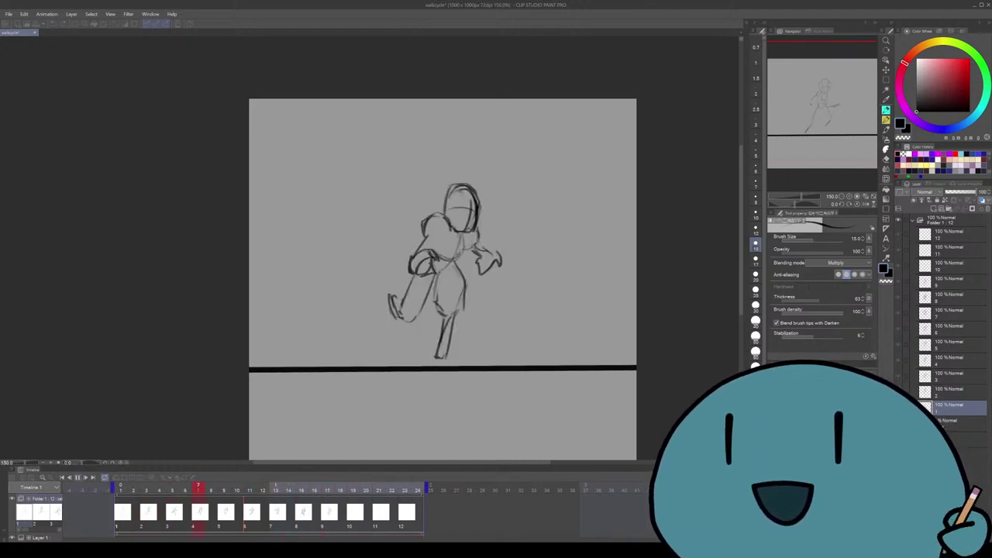
key(Return)
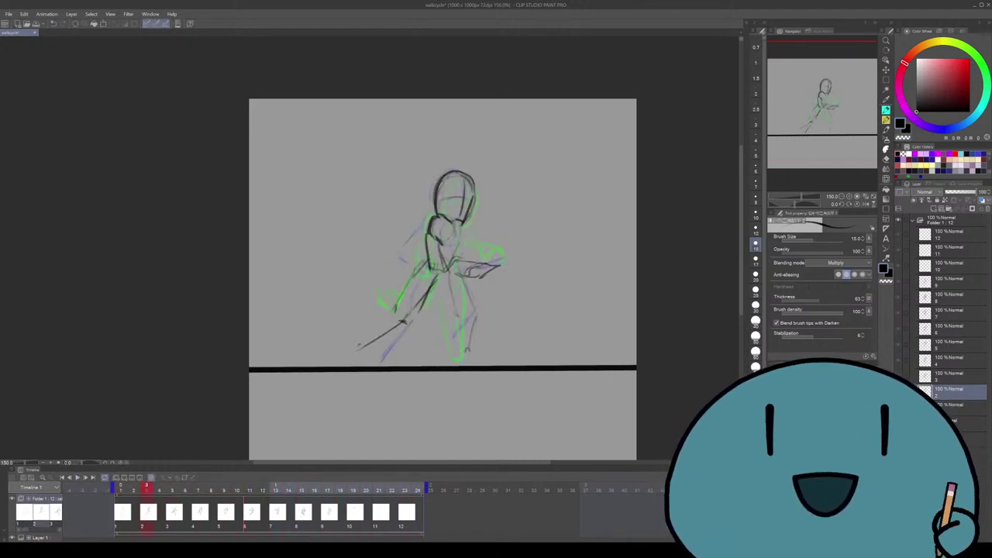
key(Return)
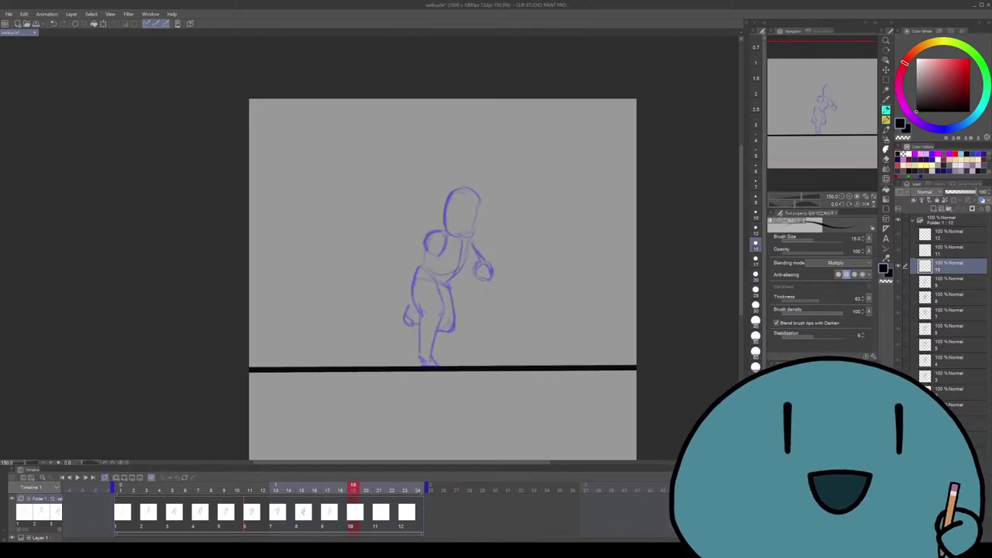
key(Return)
Sketch the near arm on cel 9, hanging from the shoulder with a round fist at the hip
key(Left)
key(Right)
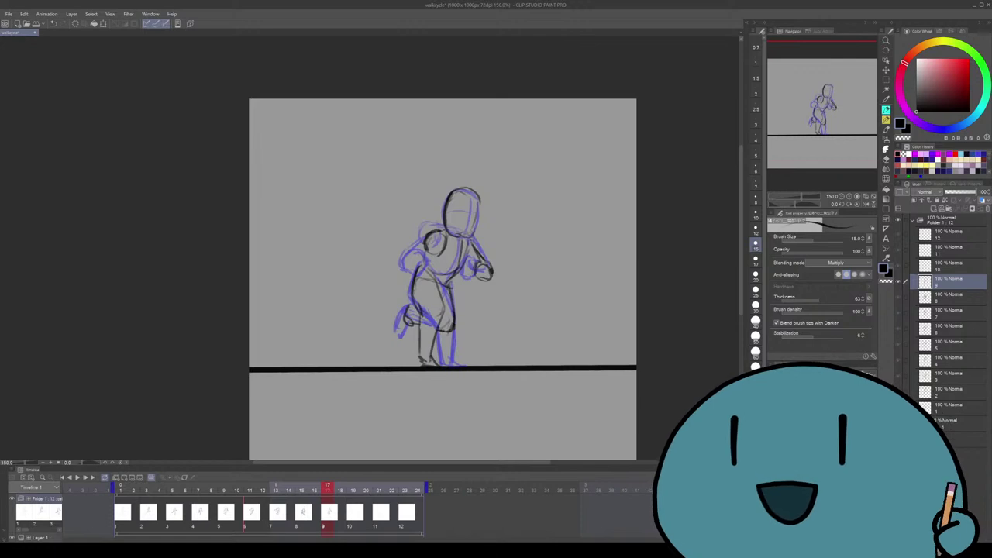
mouse_move(431, 252)
mouse_down()
mouse_move(409, 259)
mouse_move(434, 255)
mouse_move(414, 272)
mouse_up()
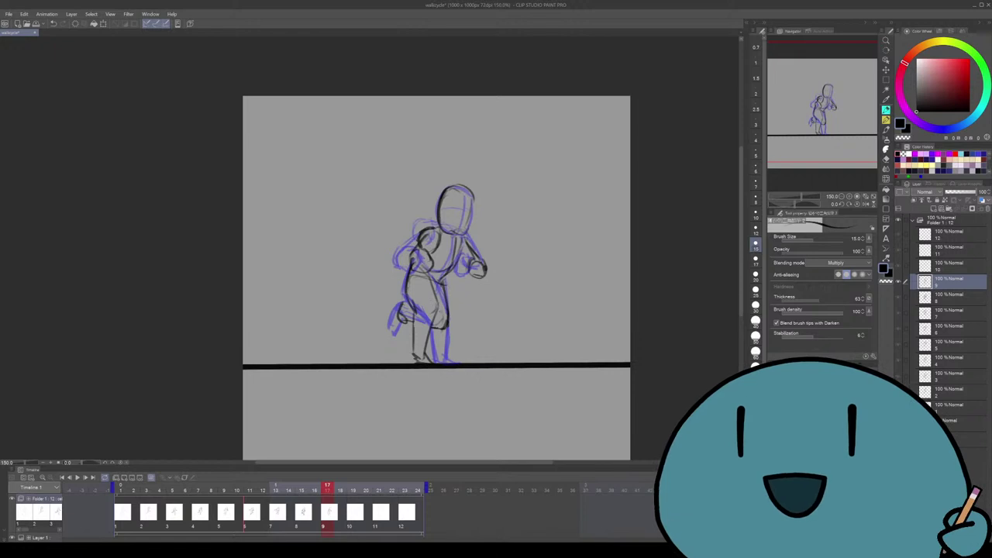
drag(491, 280, 496, 270)
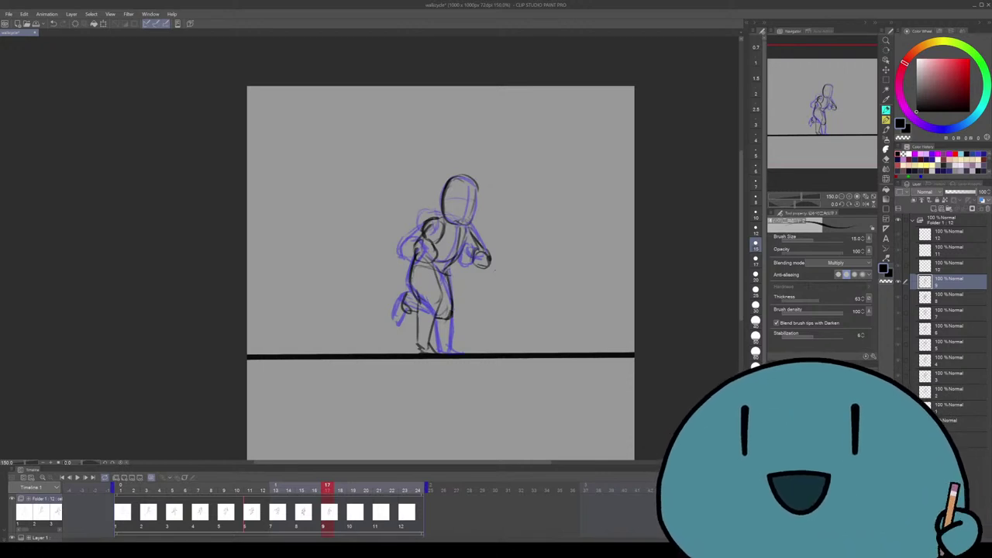
scroll(440, 273, up, 1)
mouse_move(408, 242)
mouse_down()
mouse_move(420, 271)
mouse_move(424, 260)
mouse_up()
scroll(440, 273, down, 1)
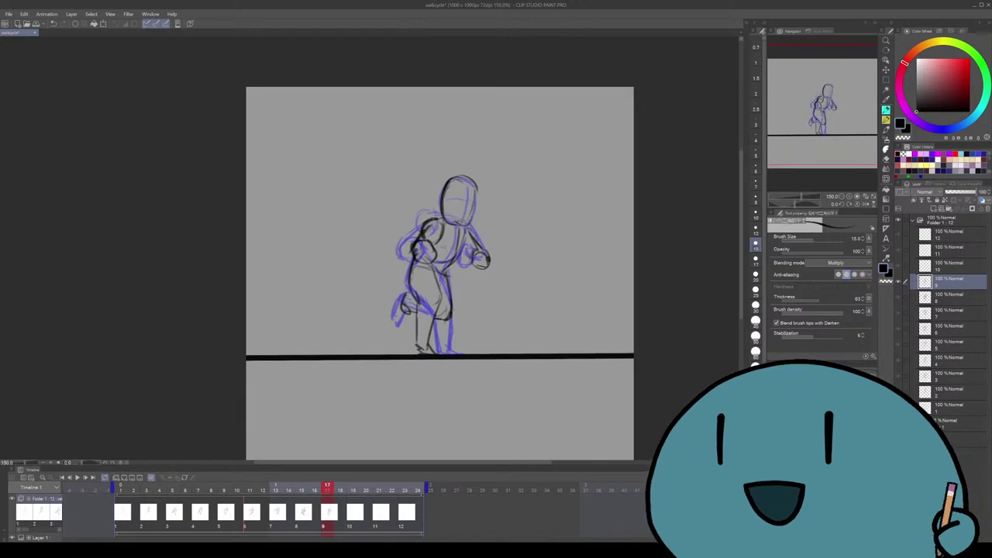
scroll(440, 268, down, 2)
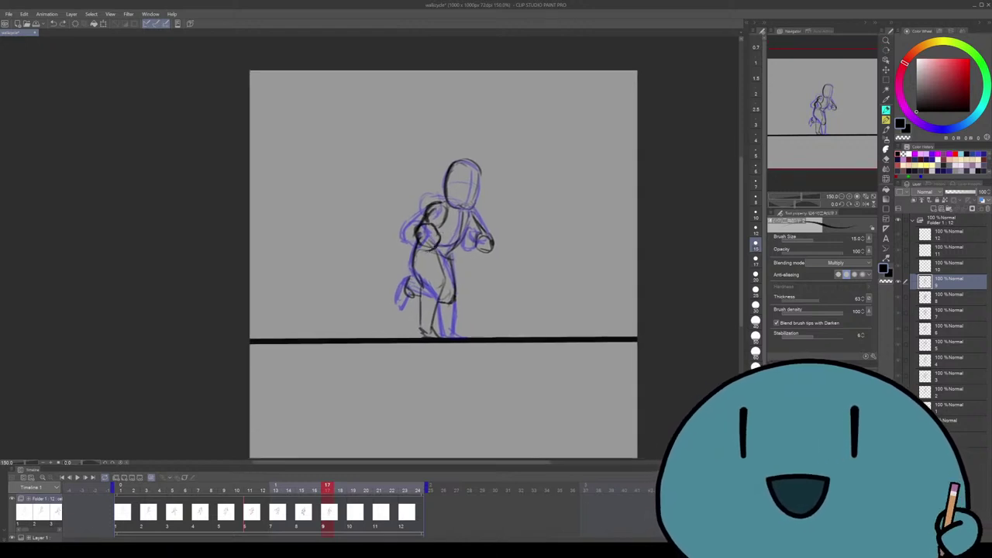
drag(417, 250, 444, 230)
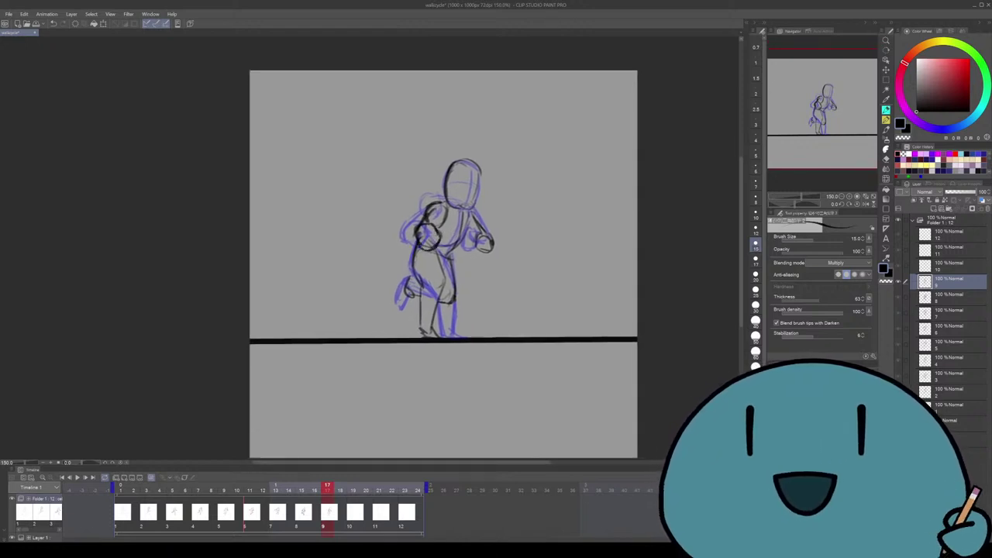
Try refining the far forearm and hand on cel 9 with extra strokes
scroll(443, 264, up, 1)
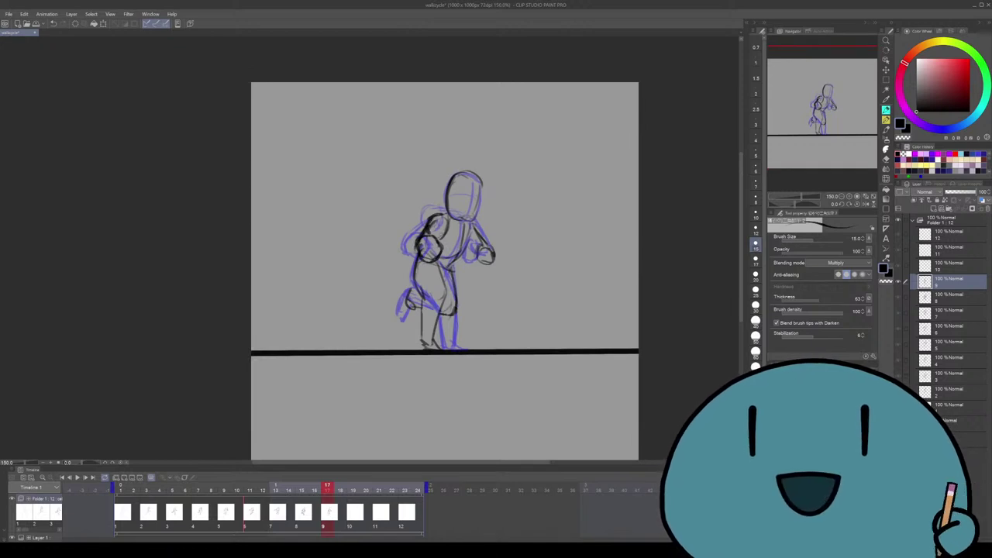
scroll(439, 237, up, 2)
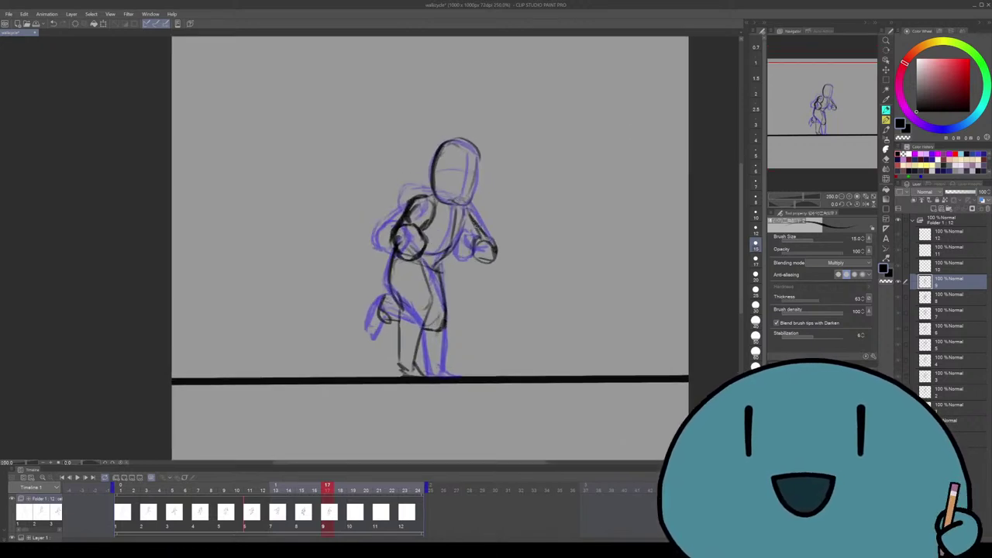
mouse_move(474, 225)
mouse_down()
mouse_move(532, 281)
mouse_move(534, 272)
mouse_move(503, 260)
mouse_move(505, 242)
mouse_move(522, 247)
mouse_move(497, 262)
mouse_up()
drag(467, 240, 484, 270)
Compare cel 9 with cels 8 and 7, and erase the far arm and hand on cel 9
key(comma)
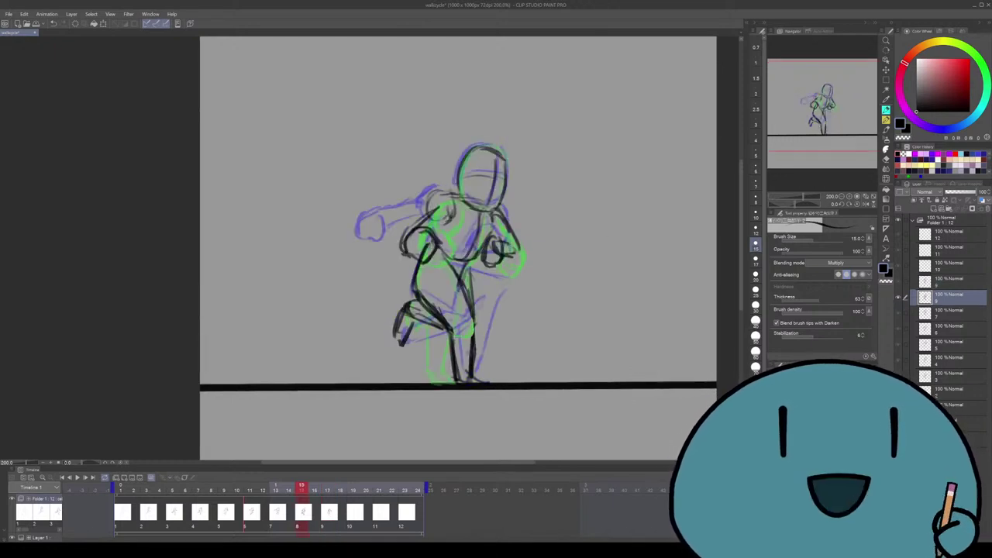
key(comma)
key(period)
key(period)
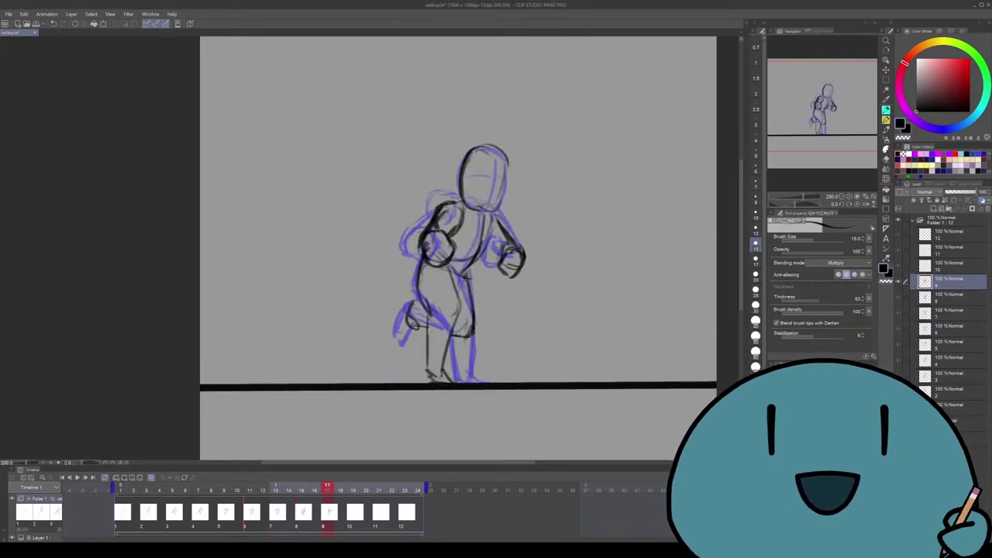
key(e)
mouse_move(504, 276)
mouse_down()
mouse_move(517, 256)
mouse_move(499, 216)
mouse_up()
key(p)
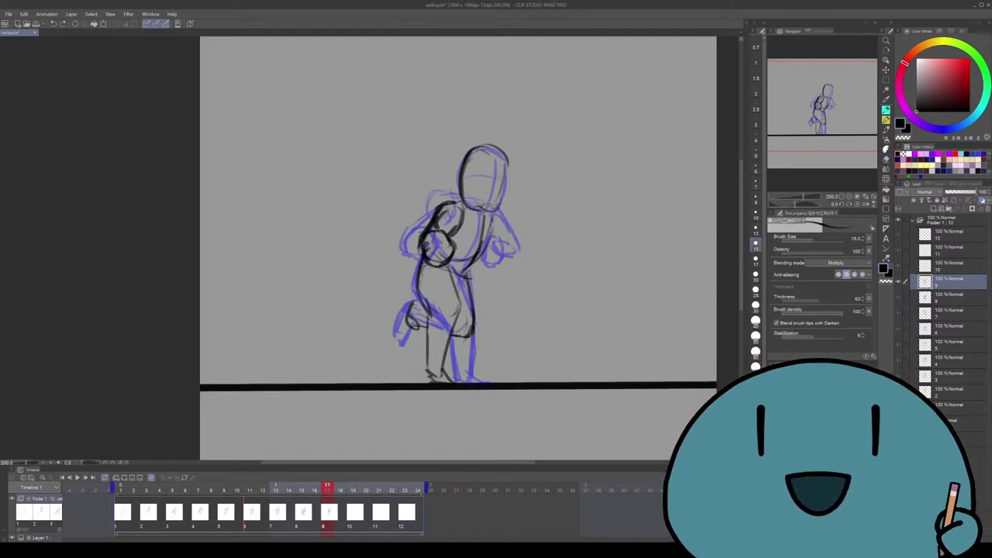
Redraw the far arm on cel 9 with a smaller round fist beside the chest
mouse_move(496, 204)
mouse_down()
mouse_move(489, 220)
mouse_move(500, 250)
mouse_up()
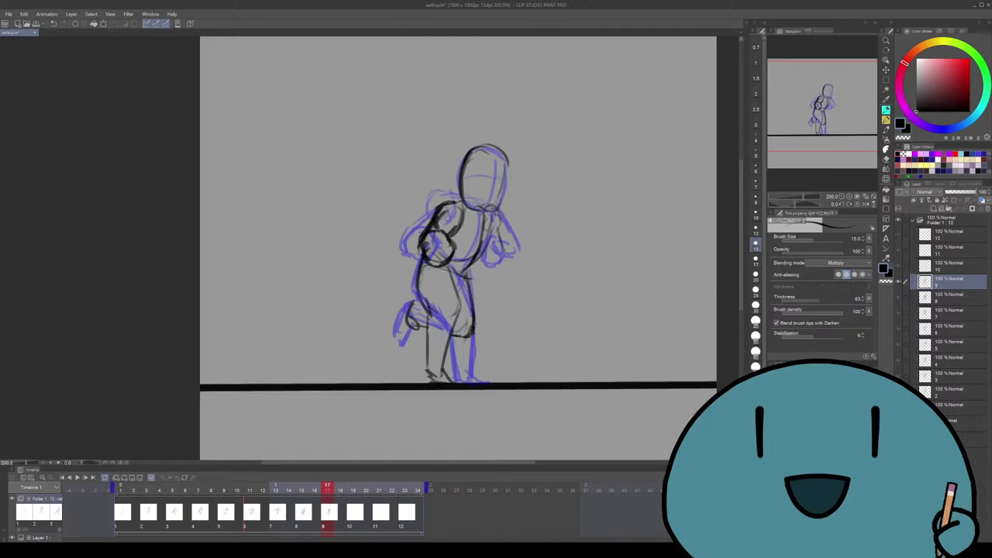
mouse_move(501, 243)
mouse_down()
mouse_move(490, 259)
mouse_move(510, 265)
mouse_move(490, 265)
mouse_move(511, 245)
mouse_move(512, 262)
mouse_up()
key(ctrl+z)
mouse_move(512, 256)
mouse_down()
mouse_move(494, 265)
mouse_move(515, 266)
mouse_up()
mouse_move(500, 245)
mouse_down()
mouse_move(515, 267)
mouse_move(507, 254)
mouse_up()
scroll(559, 291, down, 2)
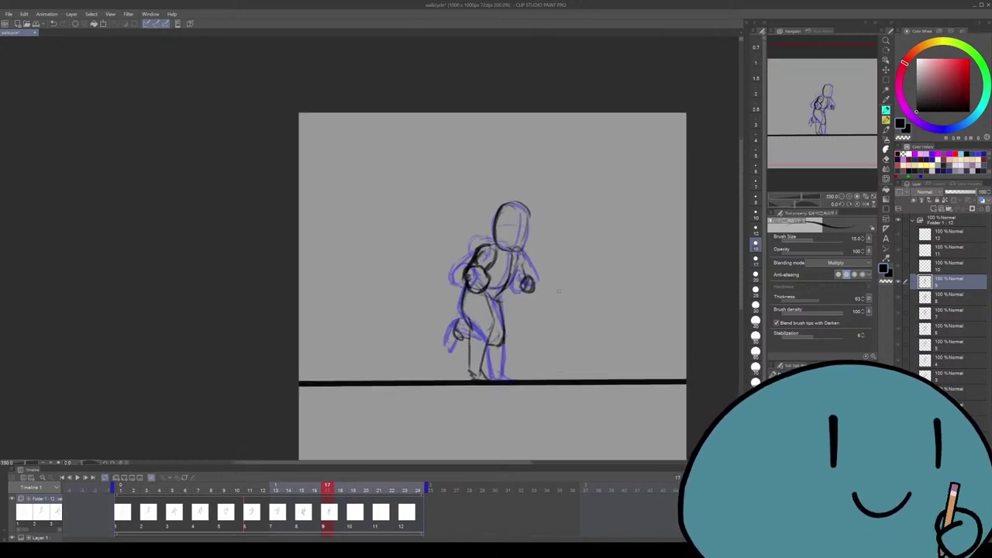
scroll(560, 304, down, 2)
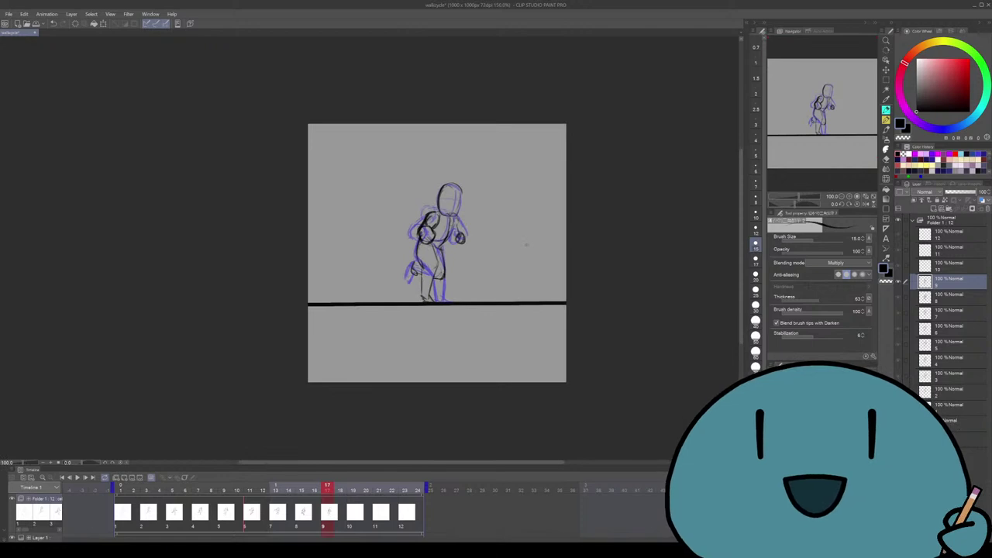
scroll(470, 212, up, 2)
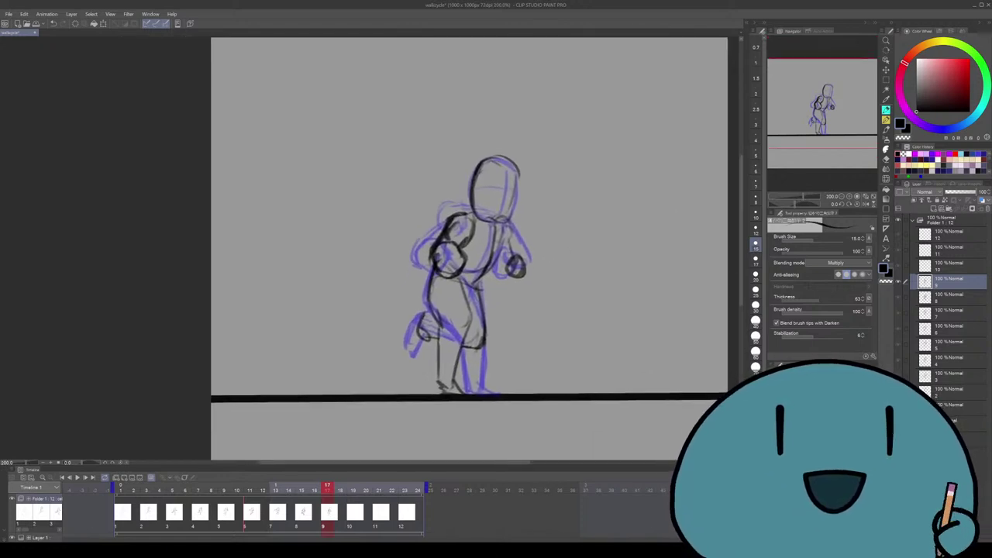
On cel 10, sketch the near shoulder circle and the far forearm with its fist farther forward, using the onion-skinned cel 9
key(Right)
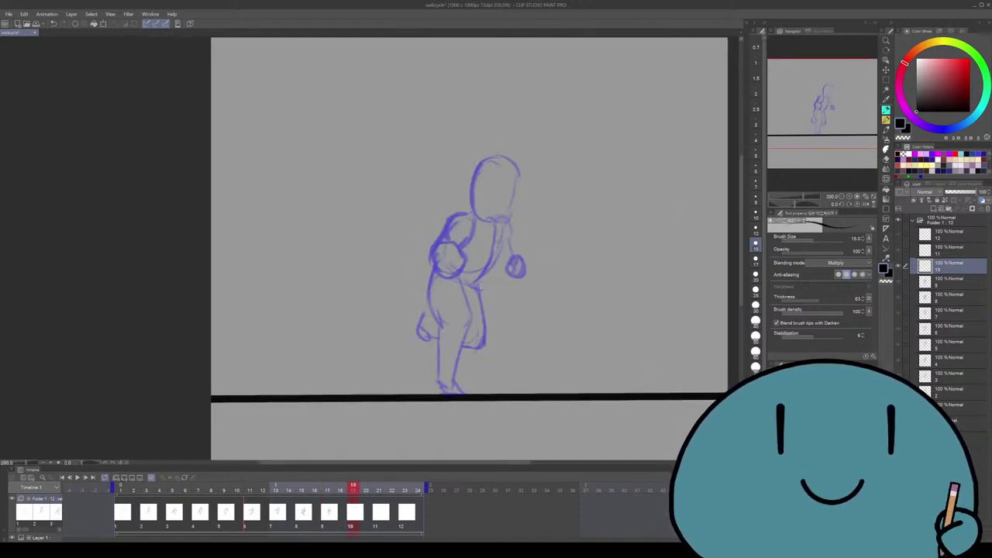
drag(572, 209, 512, 244)
key(ctrl+z)
scroll(512, 233, down, 1)
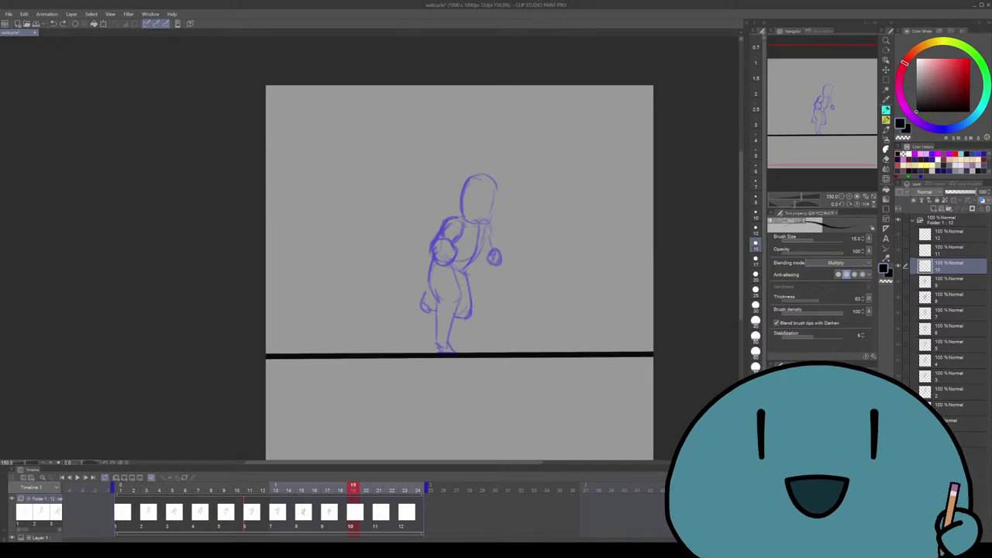
drag(453, 225, 467, 218)
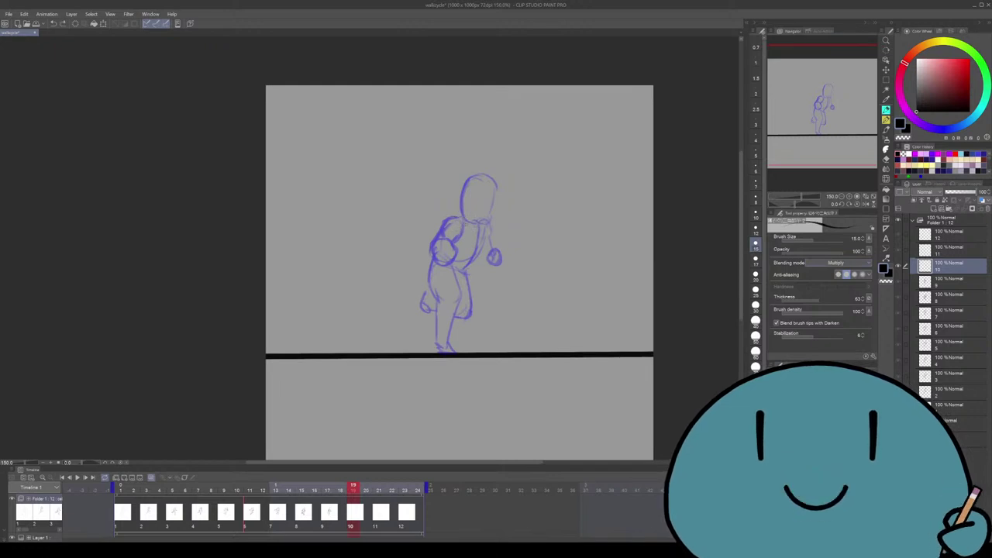
scroll(459, 271, down, 1)
mouse_move(470, 212)
mouse_down()
mouse_move(453, 207)
mouse_move(449, 222)
mouse_move(468, 227)
mouse_move(454, 231)
mouse_move(512, 242)
mouse_move(495, 237)
mouse_move(504, 248)
mouse_move(461, 268)
mouse_up()
scroll(459, 271, down, 1)
key(ctrl+z)
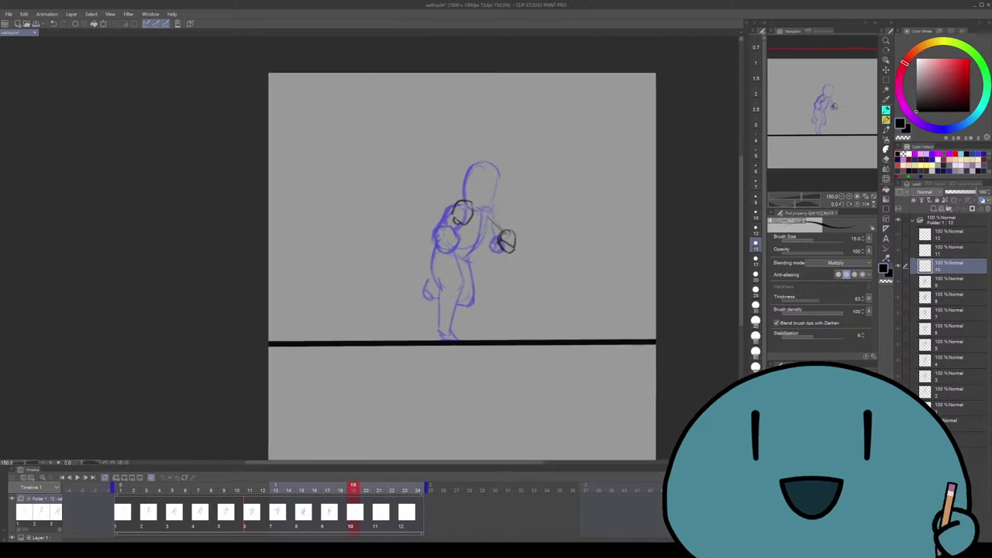
mouse_move(454, 218)
mouse_down()
mouse_move(442, 228)
mouse_move(462, 244)
mouse_move(440, 247)
mouse_move(463, 273)
mouse_up()
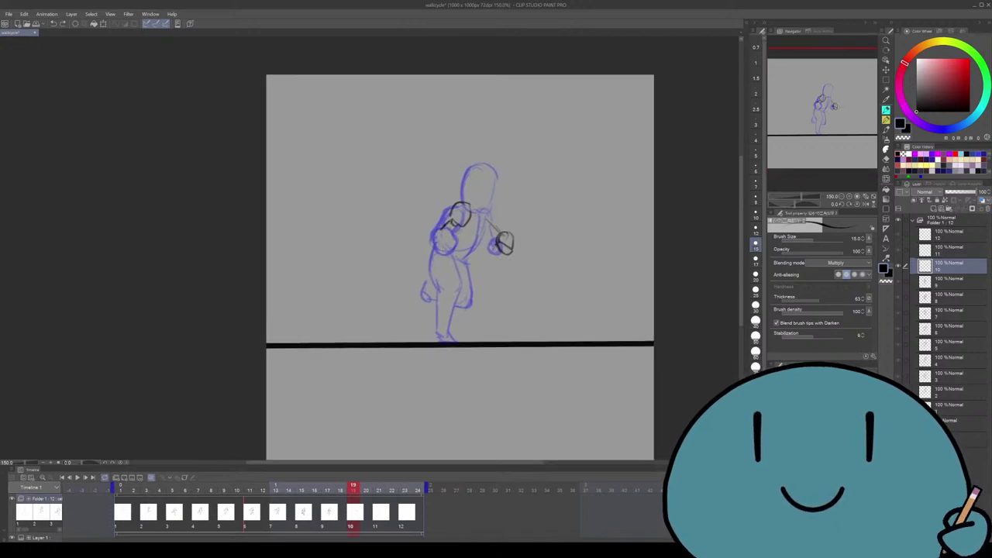
drag(447, 225, 442, 220)
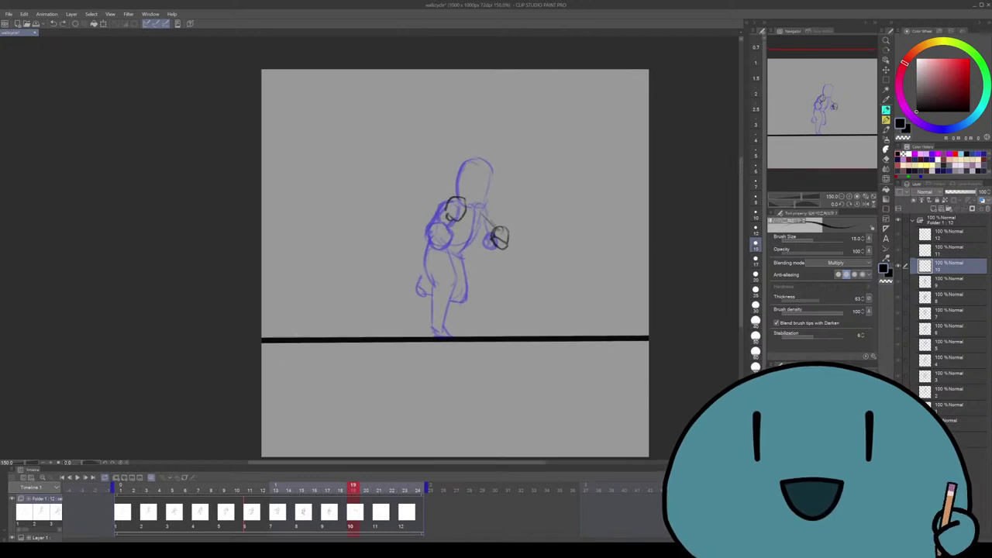
Compare the arm poses on cels 9 to 7, and erase the near shoulder, arm and fist on cel 9
key(Left)
key(Left)
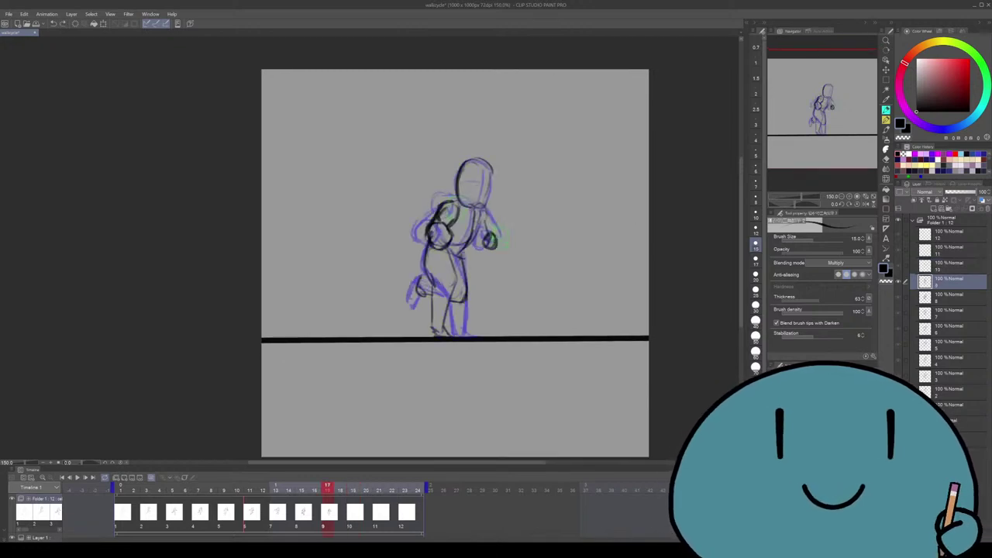
key(Left)
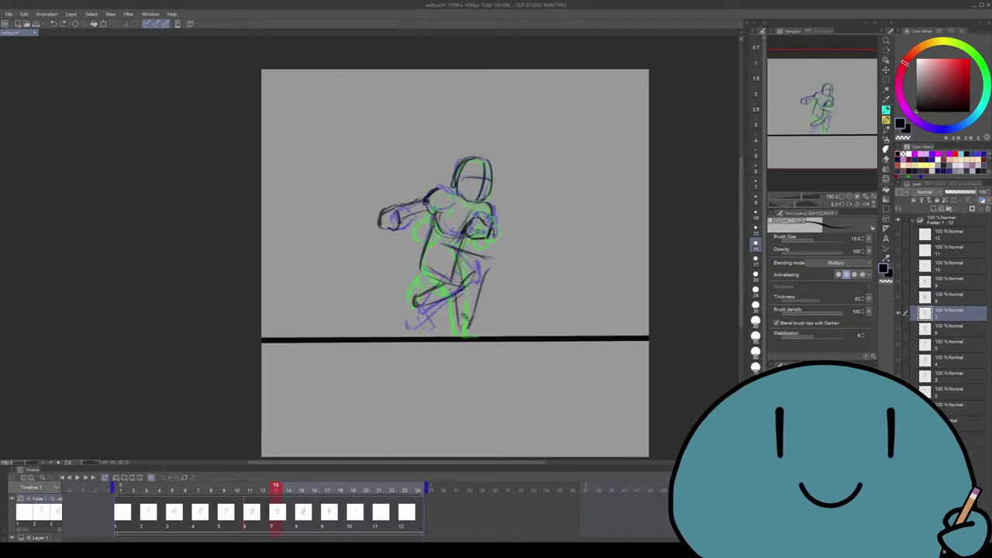
key(Right)
key(Right)
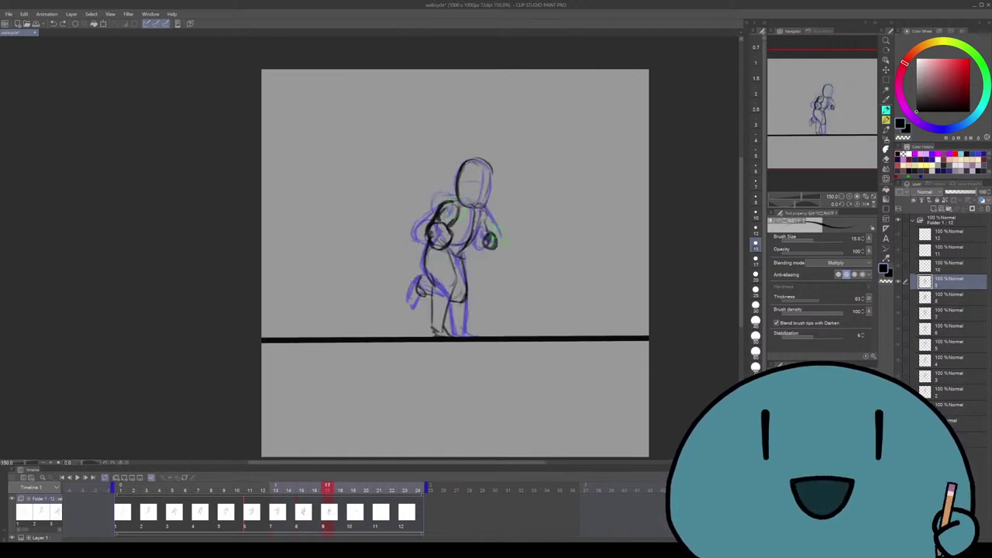
key(e)
mouse_move(442, 217)
mouse_down()
mouse_move(433, 242)
mouse_move(448, 236)
mouse_move(440, 209)
mouse_move(456, 206)
mouse_up()
key(p)
scroll(455, 264, up, 1)
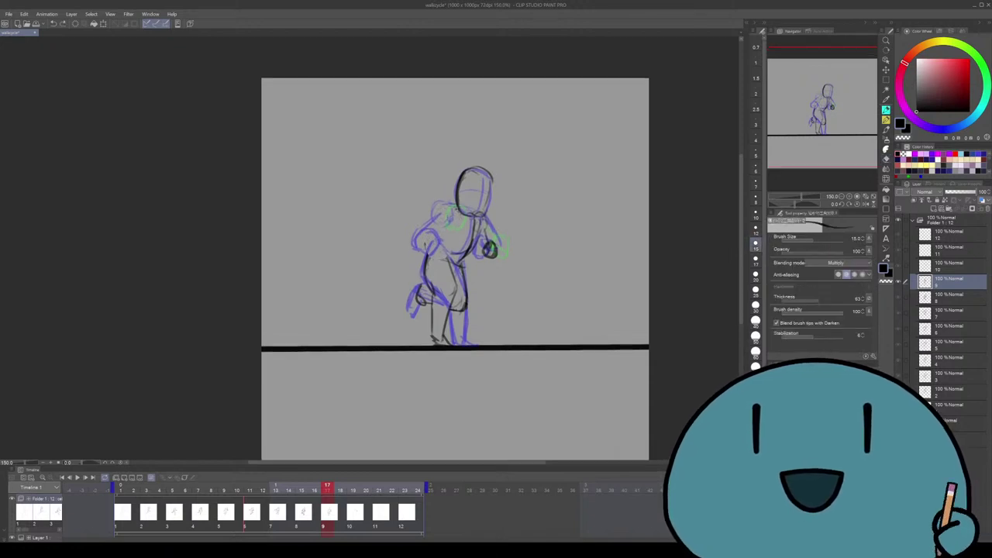
On cel 9, redraw the near shoulder circle and the near arm bent in closer to the torso
mouse_move(442, 222)
mouse_down()
mouse_move(445, 204)
mouse_move(451, 220)
mouse_move(456, 203)
mouse_up()
mouse_move(447, 222)
mouse_down()
mouse_move(442, 239)
mouse_move(451, 238)
mouse_up()
mouse_move(435, 256)
mouse_down()
mouse_move(448, 245)
mouse_move(453, 259)
mouse_up()
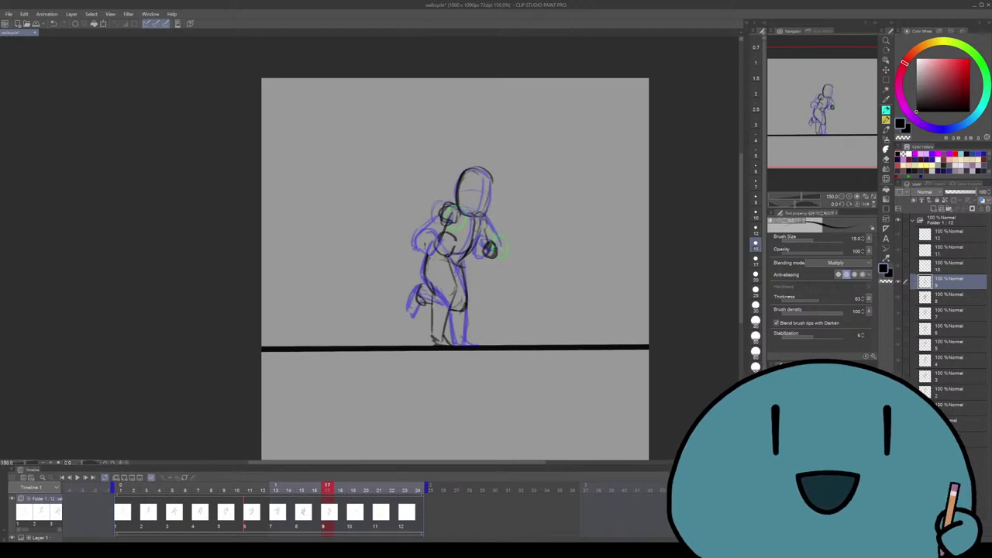
On cel 10, erase the far fist and redraw the far forearm closer to the chest, using the onion-skinned cel 9
key(ctrl+Right)
scroll(453, 269, up, 1)
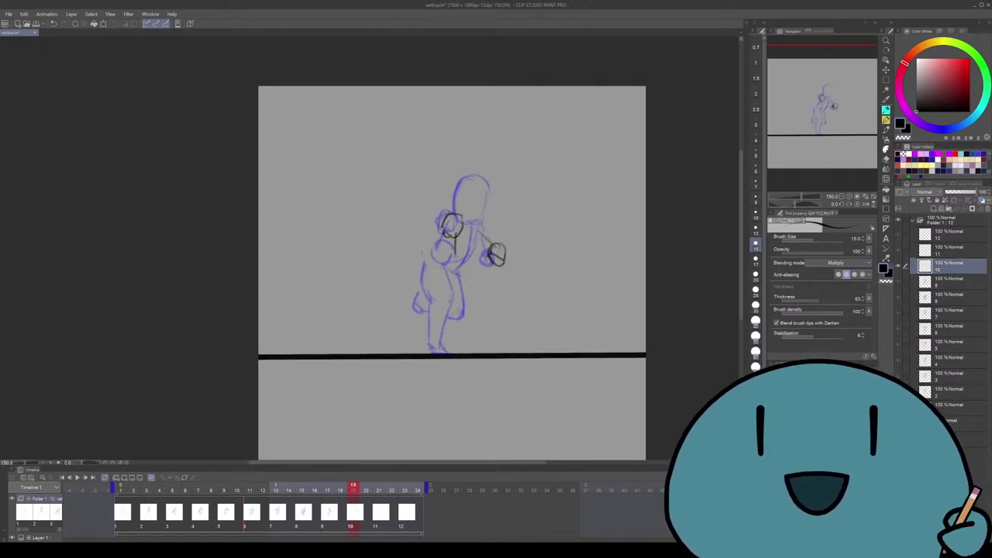
scroll(454, 269, up, 1)
mouse_move(452, 242)
mouse_down()
mouse_move(462, 268)
mouse_move(487, 269)
mouse_up()
key(e)
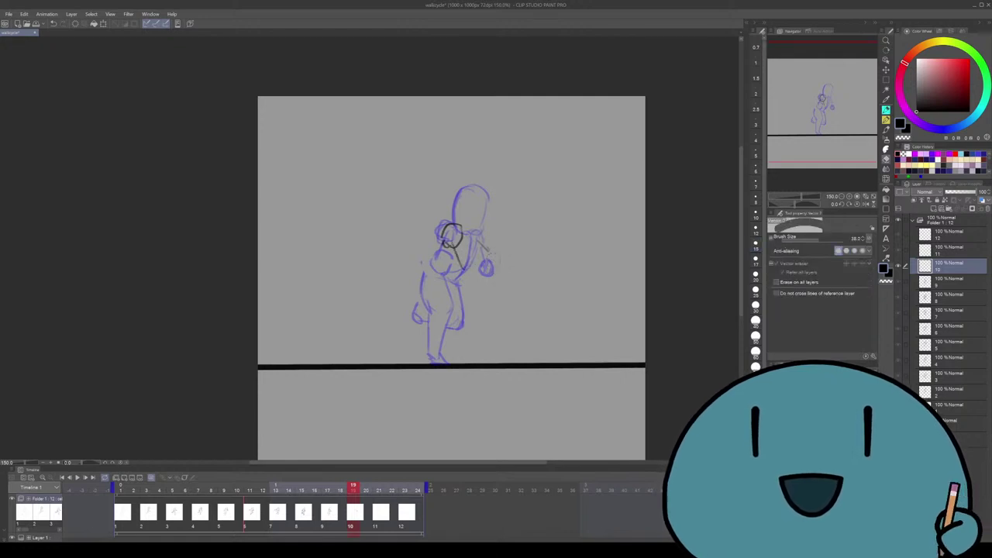
drag(487, 252, 486, 263)
scroll(453, 275, down, 1)
scroll(453, 275, down, 1)
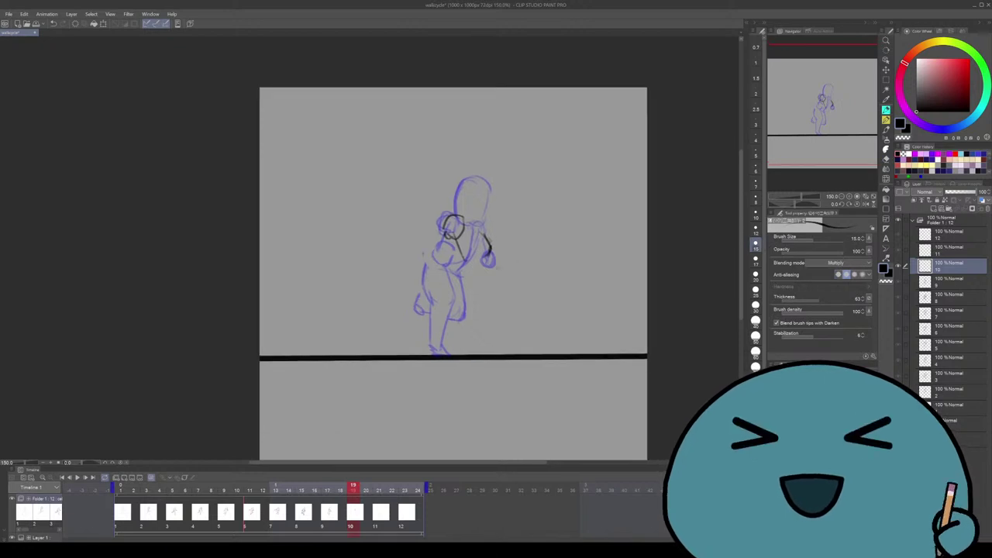
scroll(452, 275, up, 1)
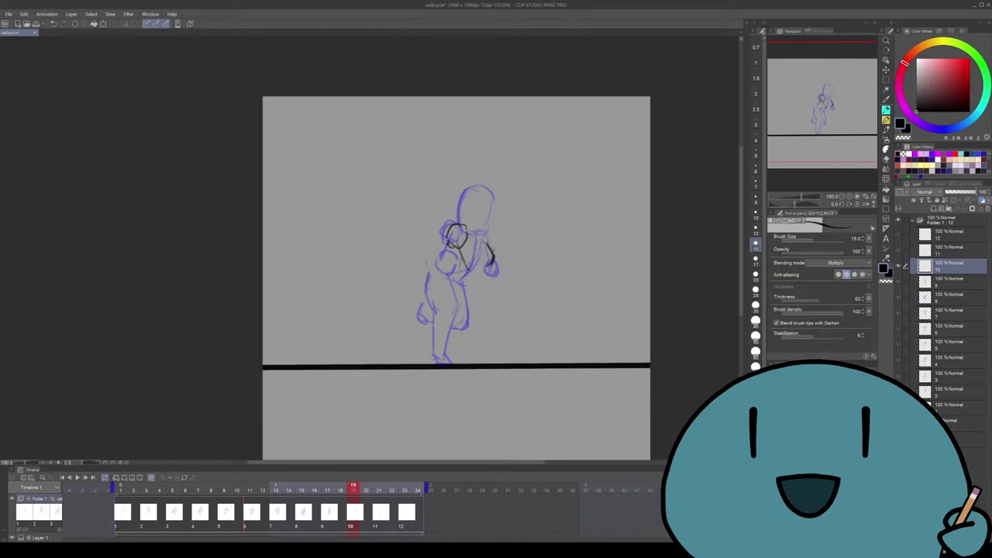
scroll(453, 275, down, 2)
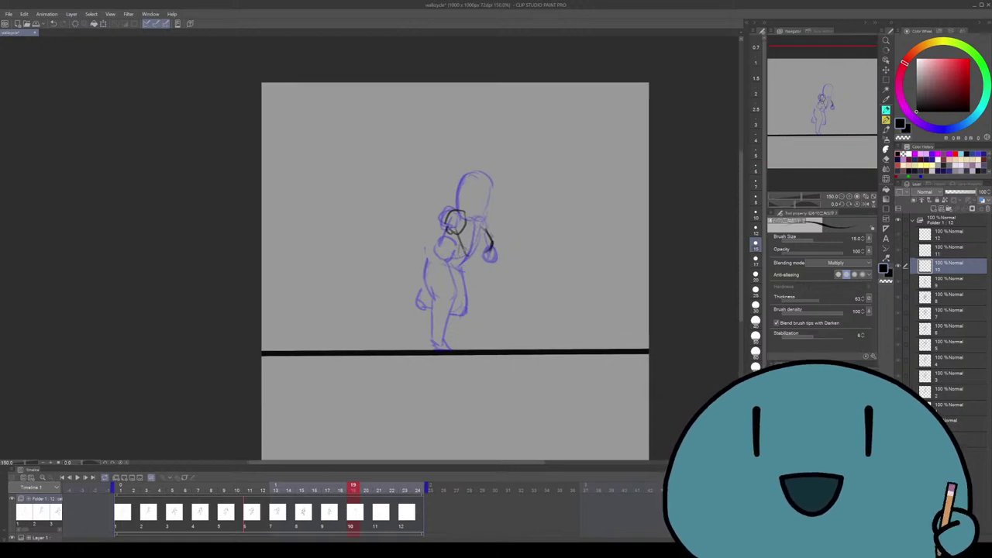
On cel 10, sketch the near arm, the lower torso outline and the head with its curved brow line
mouse_move(456, 245)
mouse_down()
mouse_move(457, 262)
mouse_move(476, 259)
mouse_move(462, 266)
mouse_up()
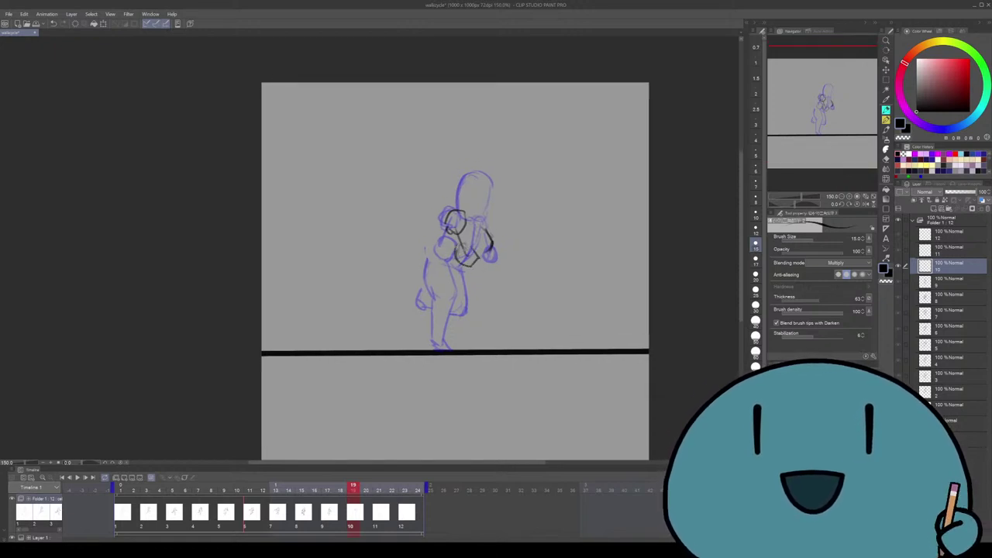
drag(454, 214, 442, 253)
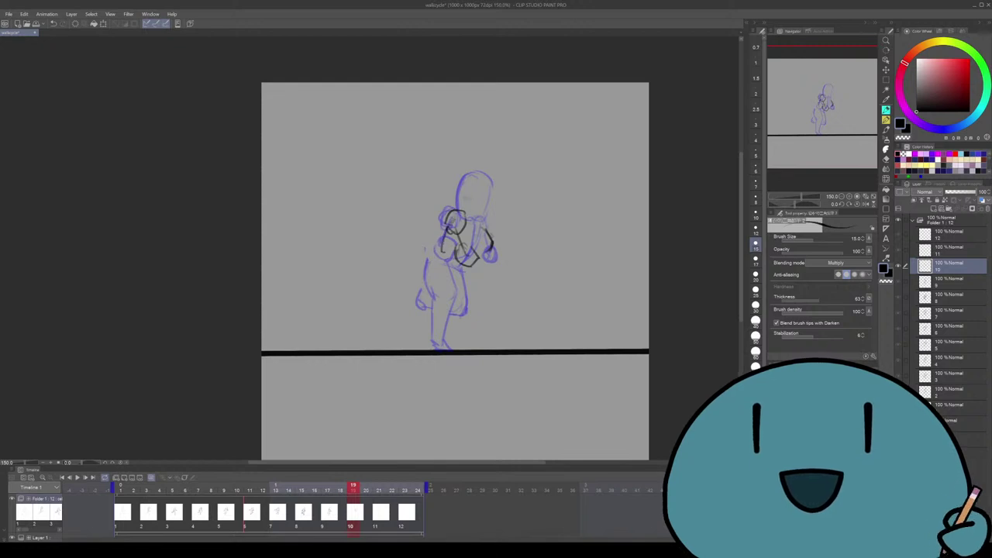
mouse_move(464, 192)
mouse_down()
mouse_move(460, 212)
mouse_move(497, 203)
mouse_move(468, 219)
mouse_move(461, 194)
mouse_move(489, 218)
mouse_up()
key(ctrl+z)
drag(489, 178, 490, 221)
mouse_move(467, 175)
mouse_down()
mouse_move(490, 178)
mouse_move(472, 177)
mouse_move(493, 224)
mouse_move(493, 196)
mouse_up()
scroll(456, 266, down, 1)
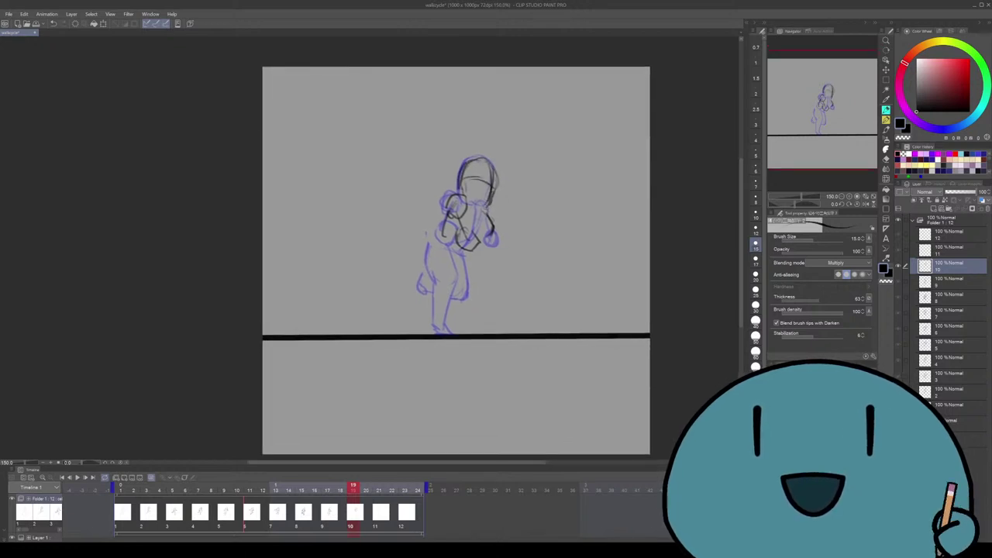
drag(481, 232, 468, 248)
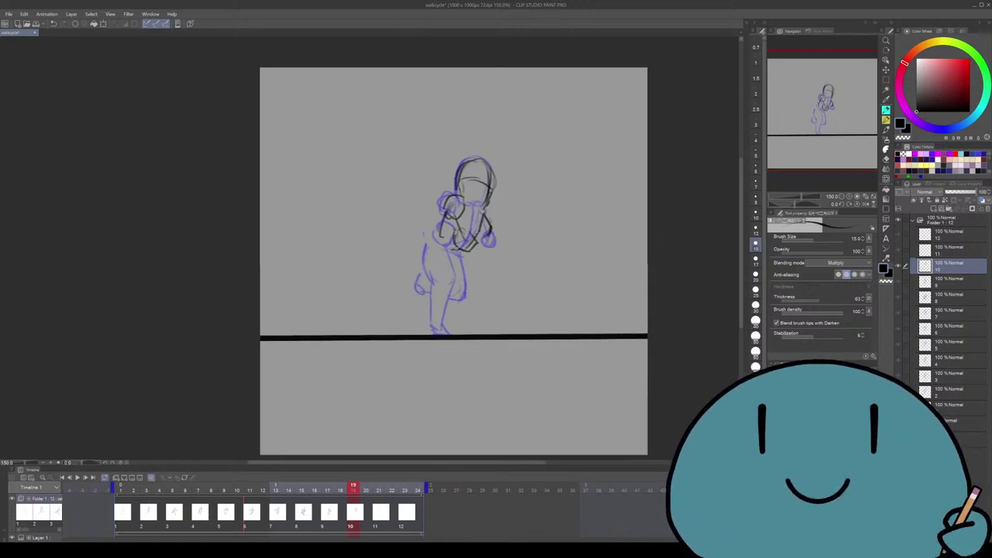
scroll(489, 184, up, 1)
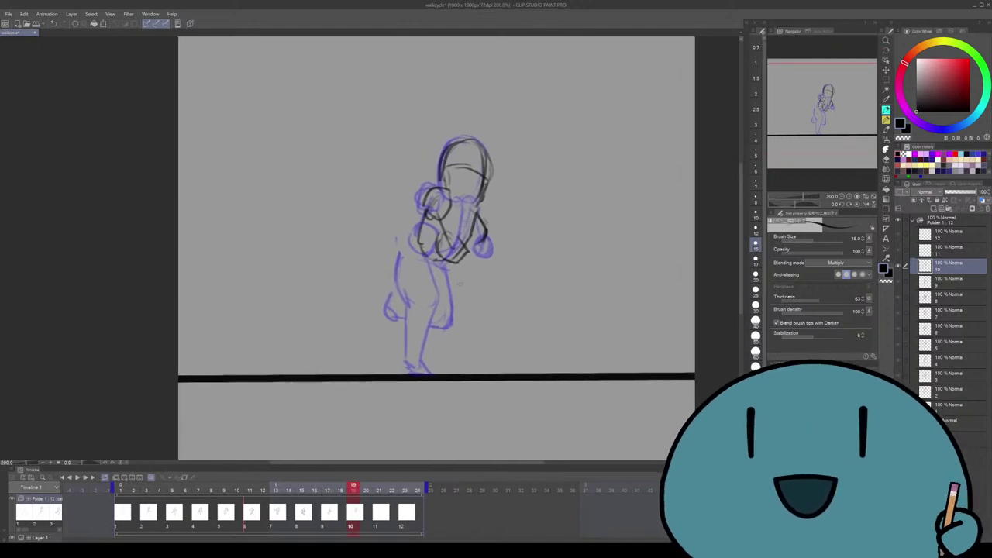
Compare the body and leg poses on cels 7 to 10
key(Left)
key(Left)
key(Left)
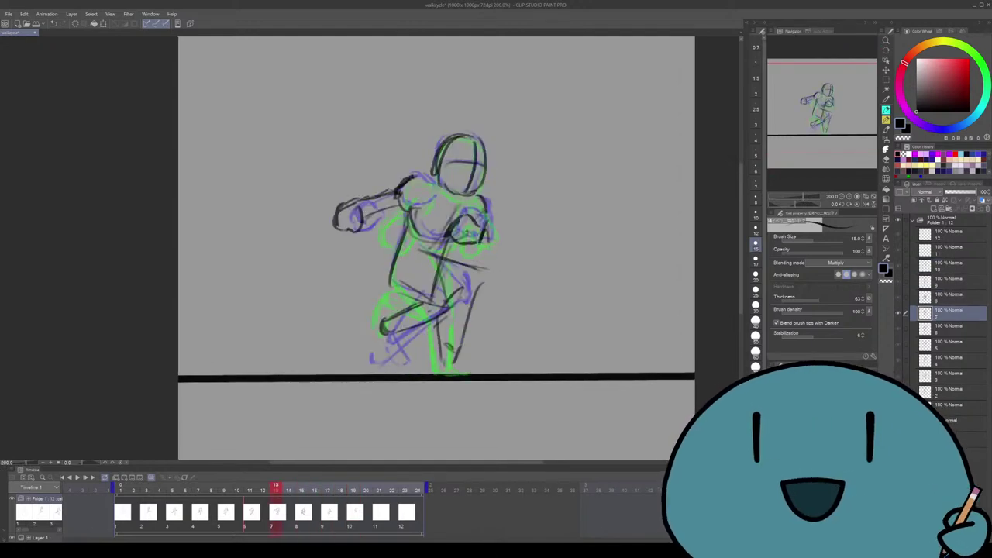
key(Right)
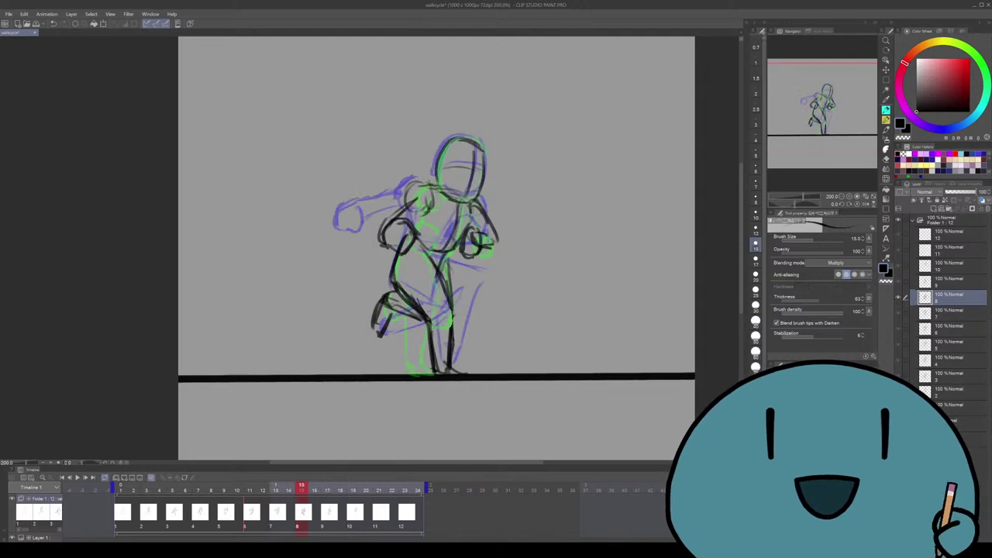
key(Right)
key(Right)
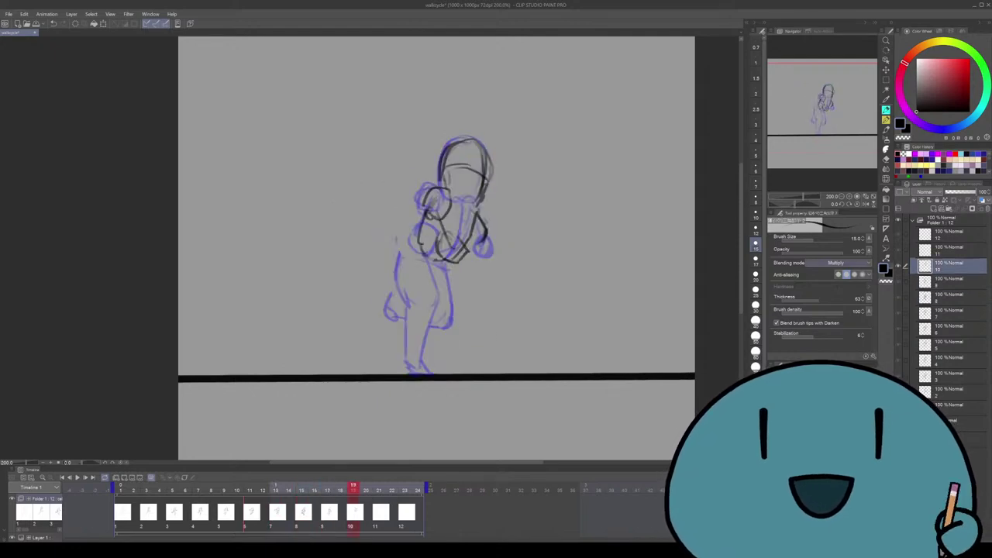
scroll(433, 248, right, 1)
key(Left)
key(Left)
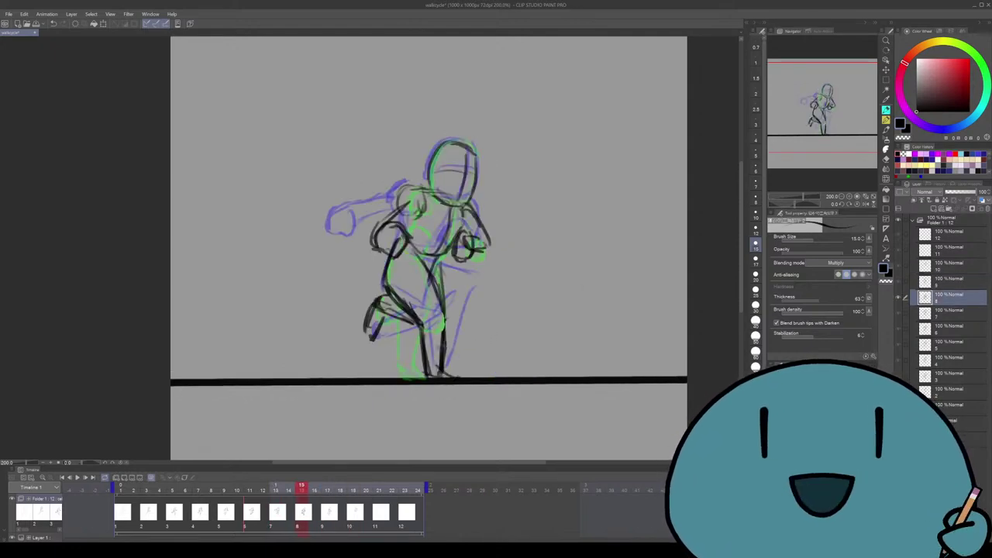
key(Right)
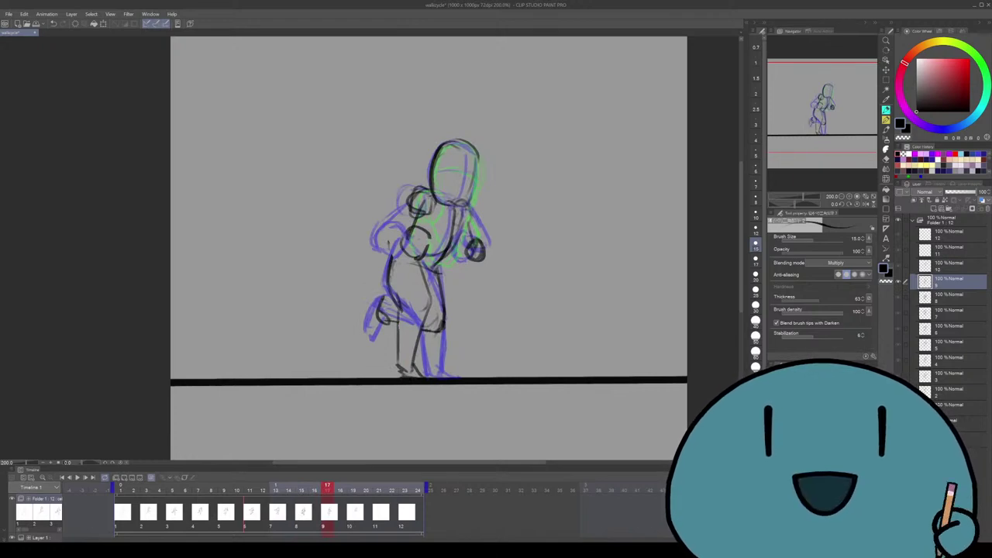
On cel 10, rough in the front leg bent at the knee and the rear leg slanting back toward the ground
key(Right)
mouse_move(437, 272)
mouse_down()
mouse_move(457, 327)
mouse_move(401, 351)
mouse_up()
key(ctrl+z)
drag(456, 330, 399, 360)
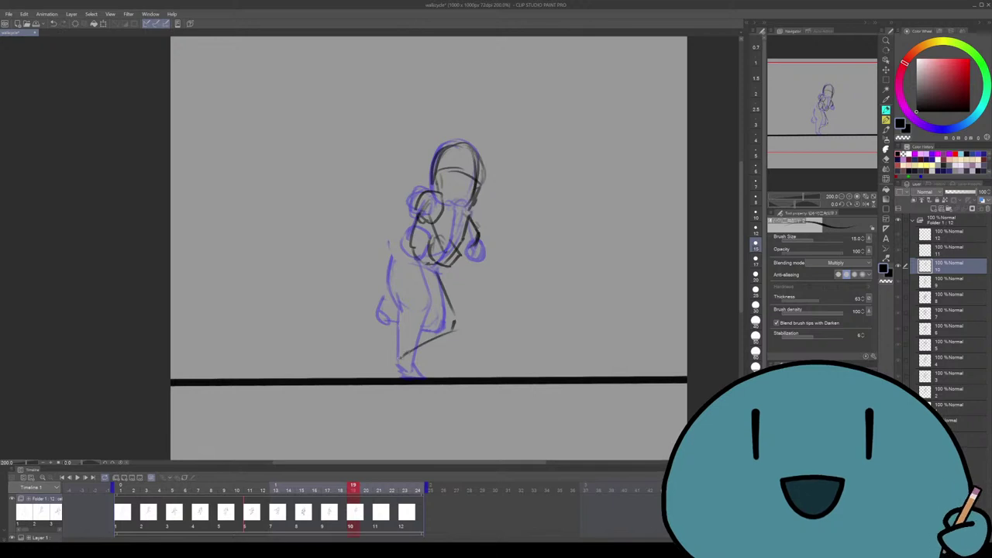
mouse_move(421, 275)
mouse_down()
mouse_move(379, 375)
mouse_move(383, 368)
mouse_up()
key(ctrl+z)
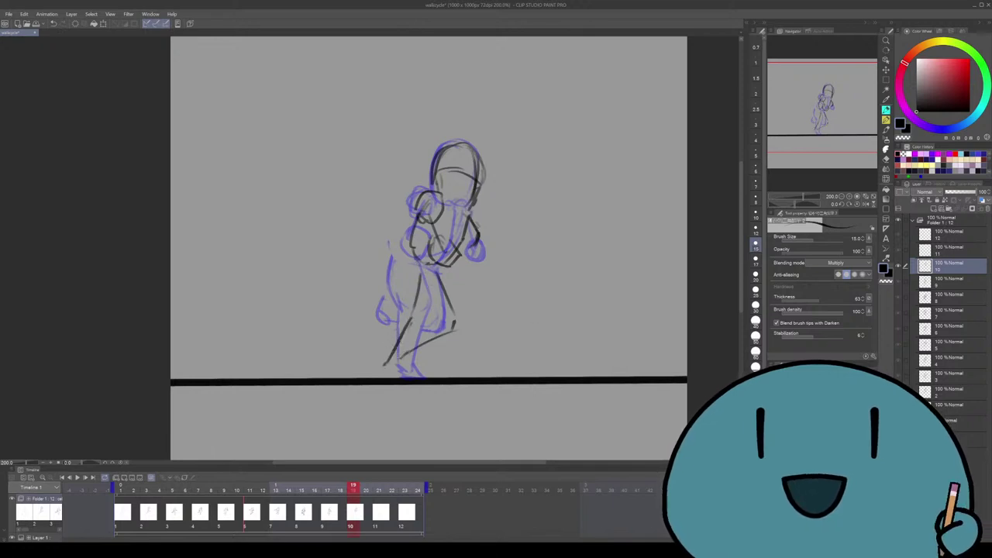
Check the stride on cel 1, and rework the rear leg's thigh and calf lines on cel 10
key(Home)
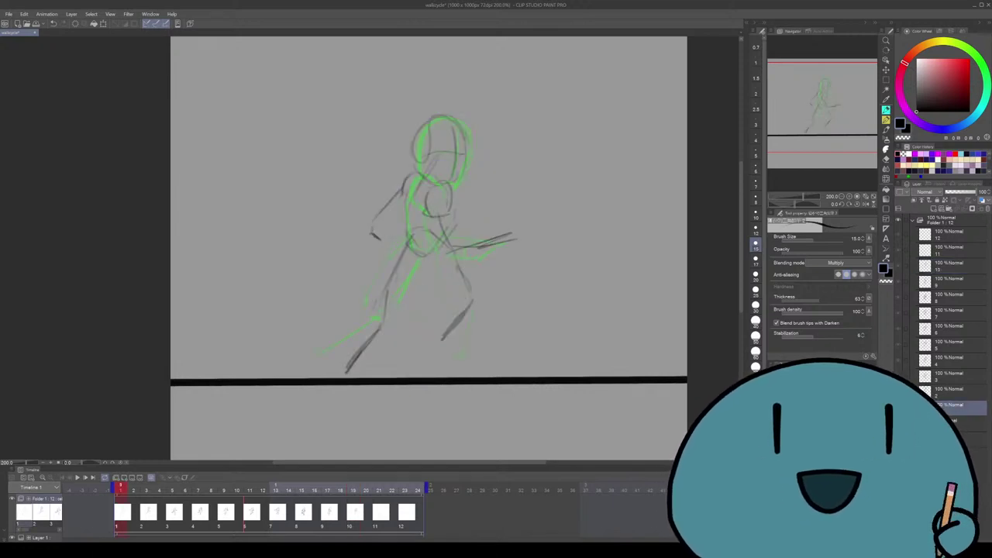
click(353, 487)
click(379, 487)
click(353, 487)
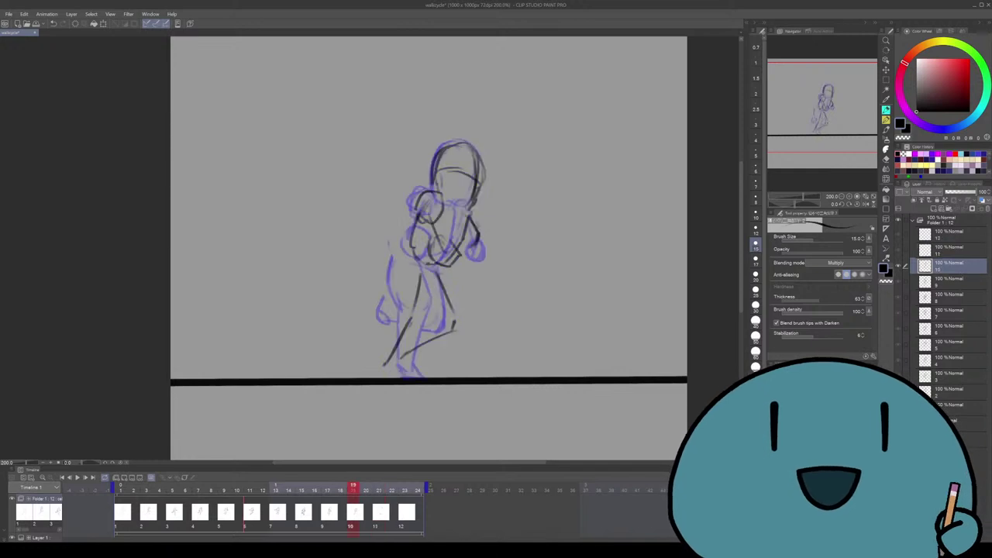
mouse_move(414, 337)
mouse_down()
mouse_move(385, 372)
mouse_move(388, 362)
mouse_up()
drag(397, 319, 384, 359)
key(ctrl+z)
mouse_move(419, 242)
mouse_down()
mouse_move(394, 276)
mouse_move(393, 299)
mouse_move(406, 315)
mouse_move(405, 266)
mouse_move(397, 312)
mouse_move(436, 276)
mouse_move(403, 313)
mouse_move(417, 246)
mouse_move(422, 272)
mouse_up()
key(ctrl+z)
key(ctrl+z)
Step through the animation from cel 1 to cel 10 to examine how the legs move
click(120, 490)
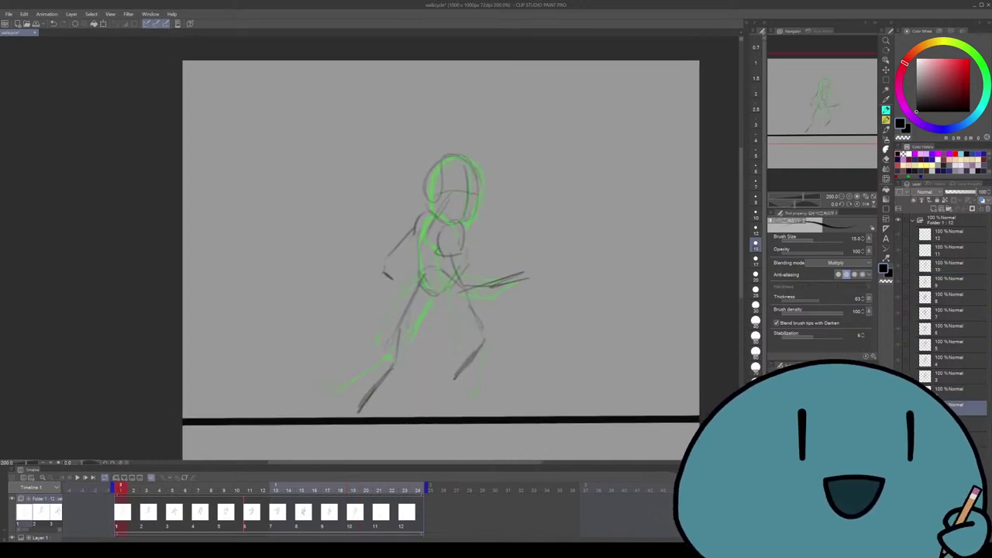
key(Right)
key(Right)
key(Right)
key(Right)
key(Right)
key(Right)
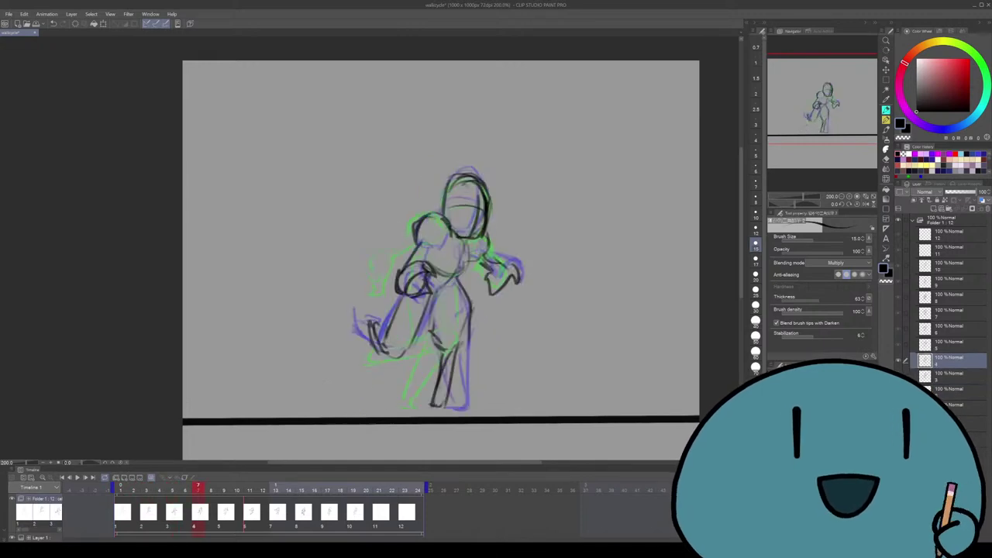
key(Right)
key(Right)
key(Right)
key(Right)
key(Right)
key(Right)
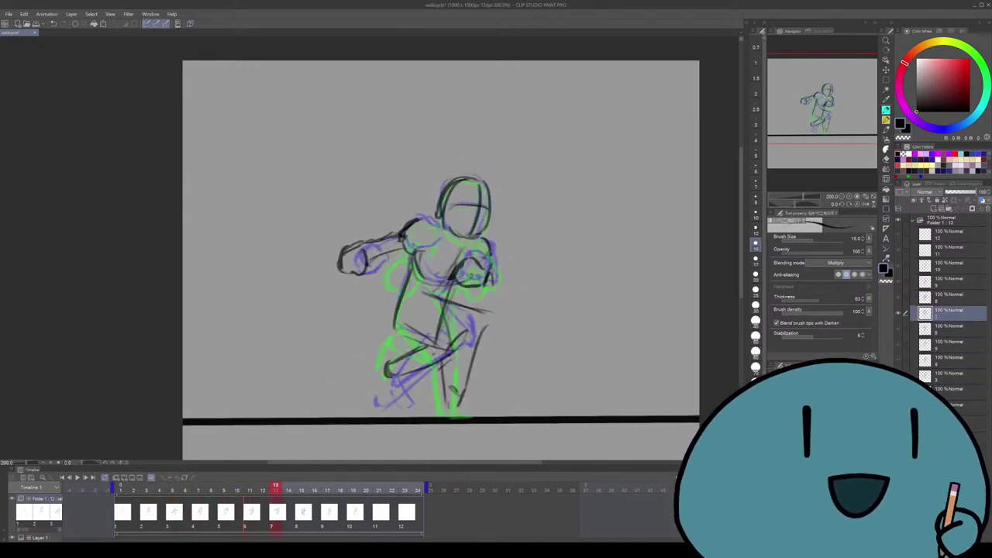
key(Right)
key(Right)
key(Right)
key(Right)
key(Right)
key(Right)
key(Right)
On cel 10, draw the rear foot on the ground line and fill out the bent front leg's shin
key(Left)
drag(442, 256, 451, 232)
mouse_move(391, 376)
mouse_down()
mouse_move(404, 395)
mouse_move(419, 395)
mouse_up()
drag(442, 256, 438, 260)
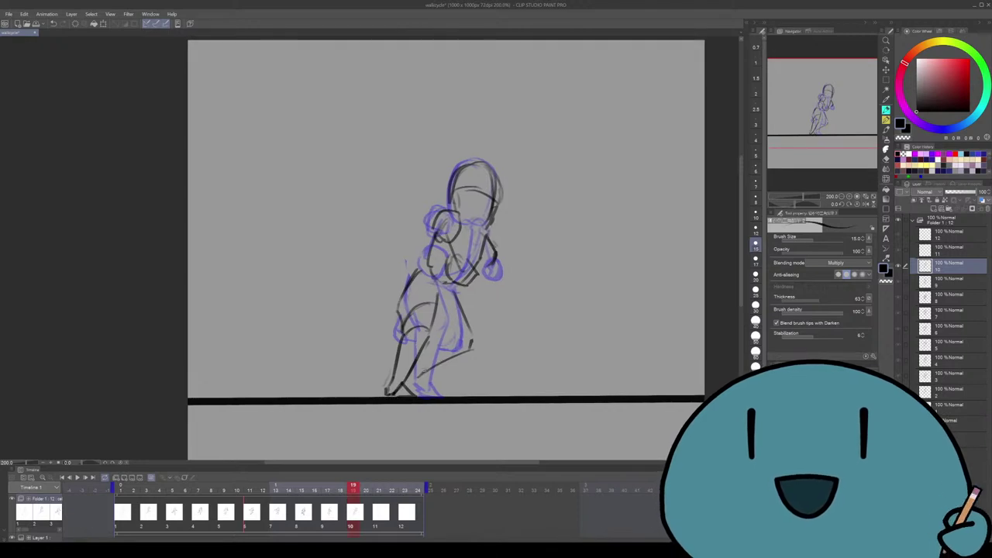
drag(468, 346, 411, 372)
drag(442, 256, 431, 267)
drag(454, 350, 442, 364)
mouse_move(434, 327)
mouse_down()
mouse_move(428, 364)
mouse_move(405, 380)
mouse_up()
drag(441, 256, 464, 257)
Compare the stride pose on cel 1 with cels 10, 11 and 12
key(Right)
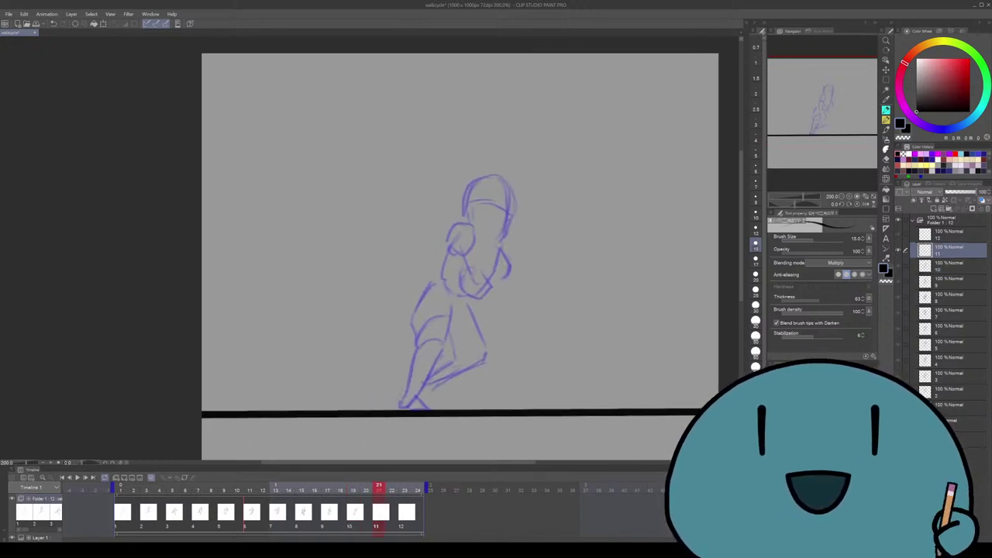
key(Home)
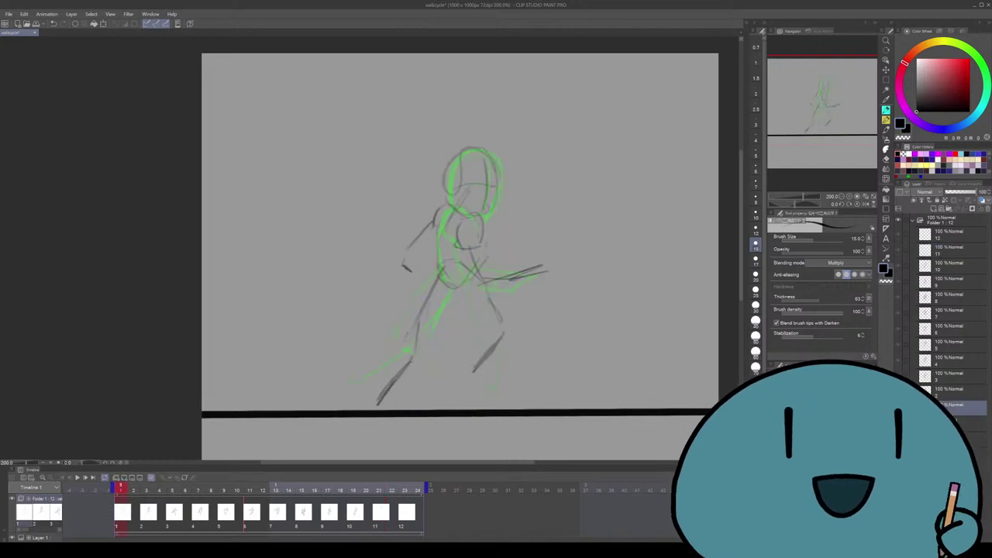
key(End)
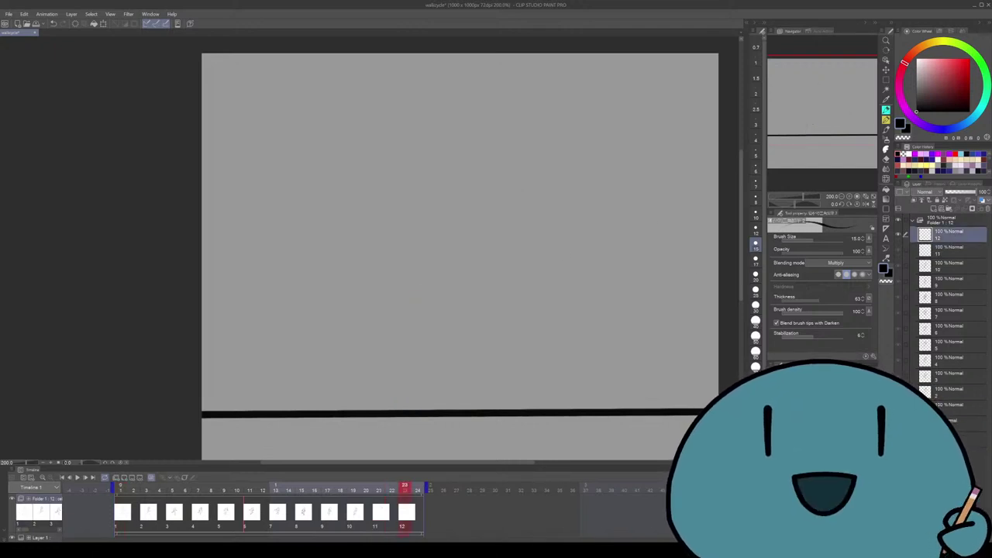
key(Home)
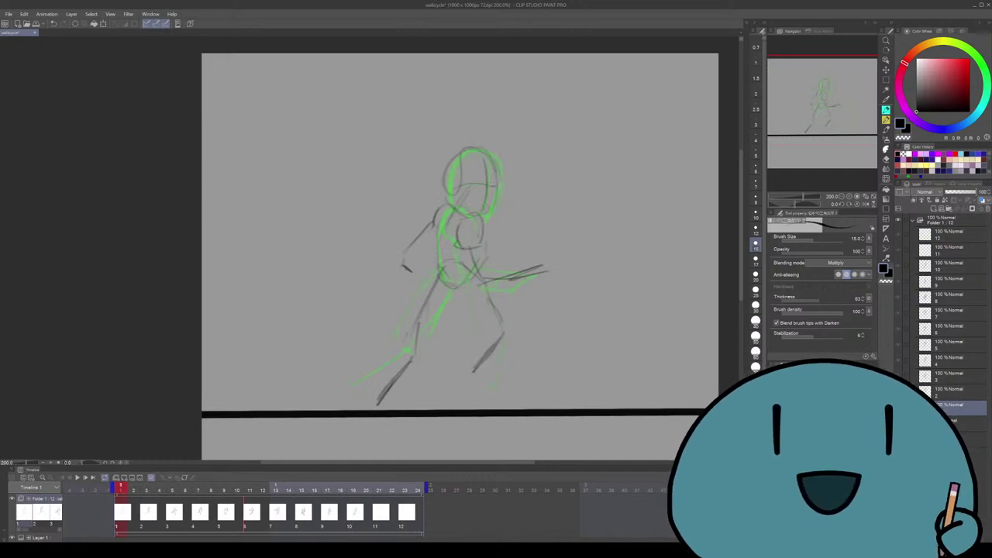
key(space)
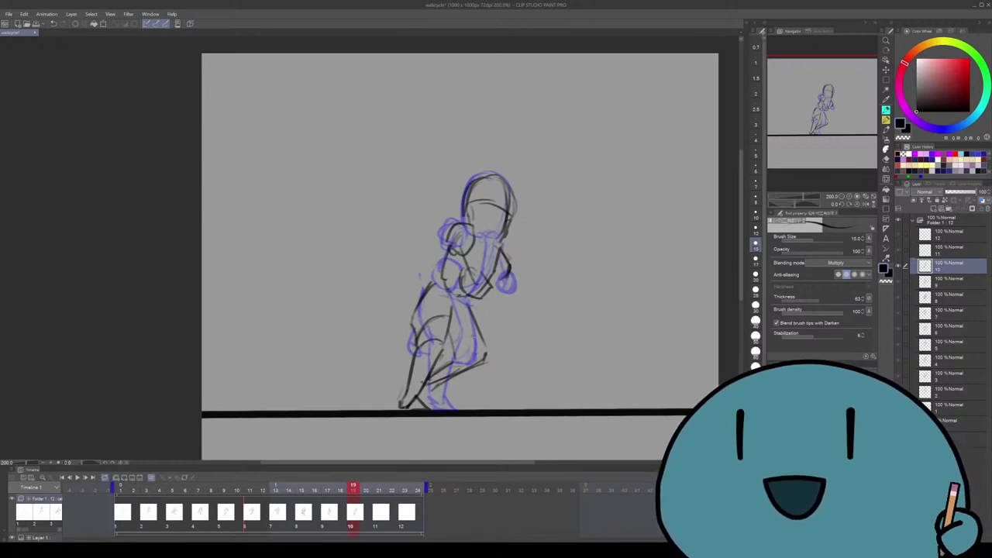
On cel 10, erase the slanted rear lower leg and redraw it nearly vertical under the knee
drag(443, 340, 433, 408)
key(e)
mouse_move(417, 364)
mouse_down()
mouse_move(407, 411)
mouse_move(437, 403)
mouse_move(414, 359)
mouse_move(432, 373)
mouse_move(422, 408)
mouse_up()
key(p)
key(ctrl+z)
scroll(459, 256, up, 1)
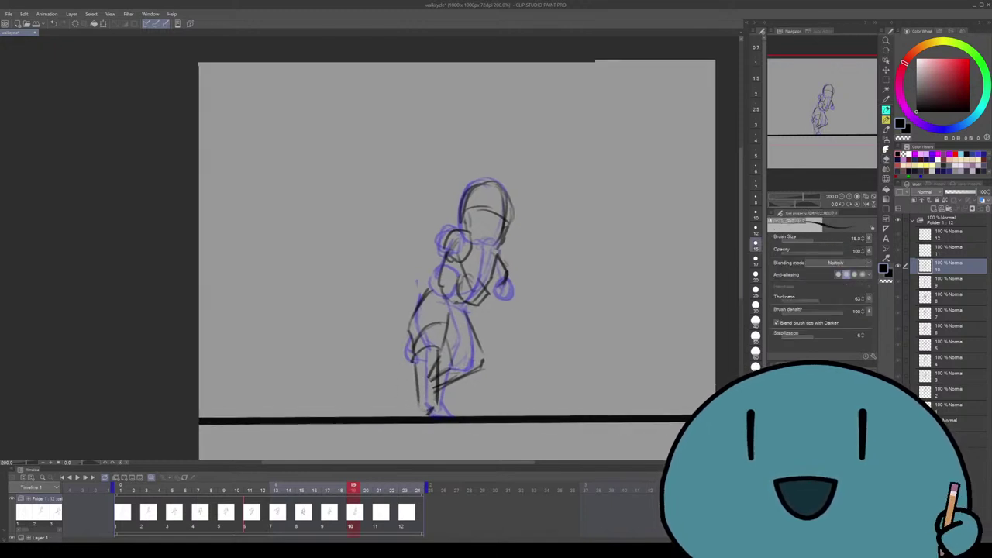
key(o)
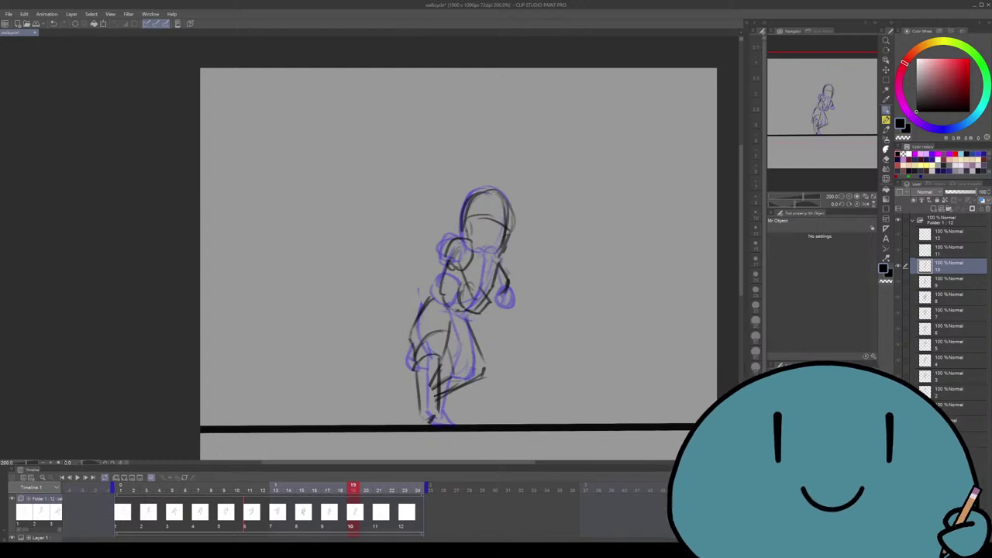
key(m)
key(p)
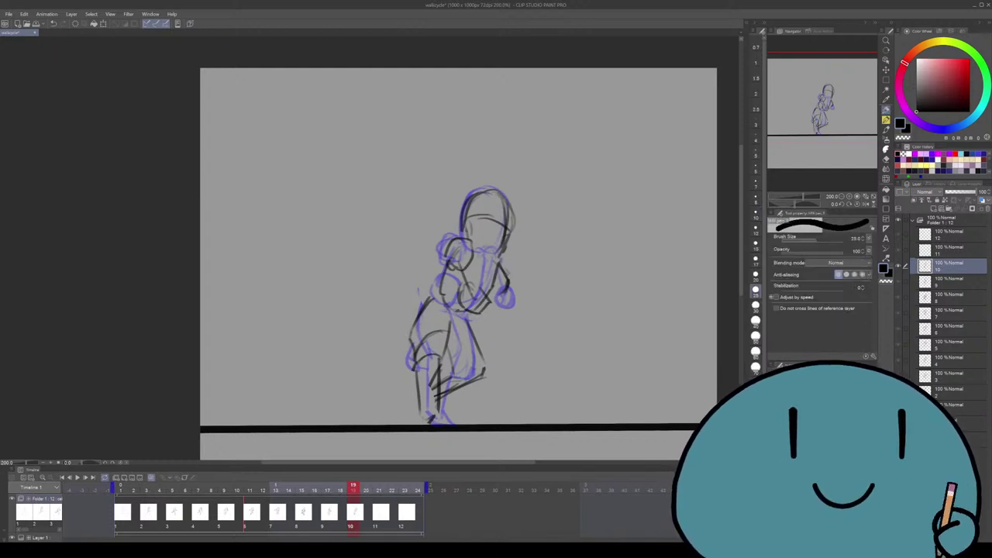
key(p)
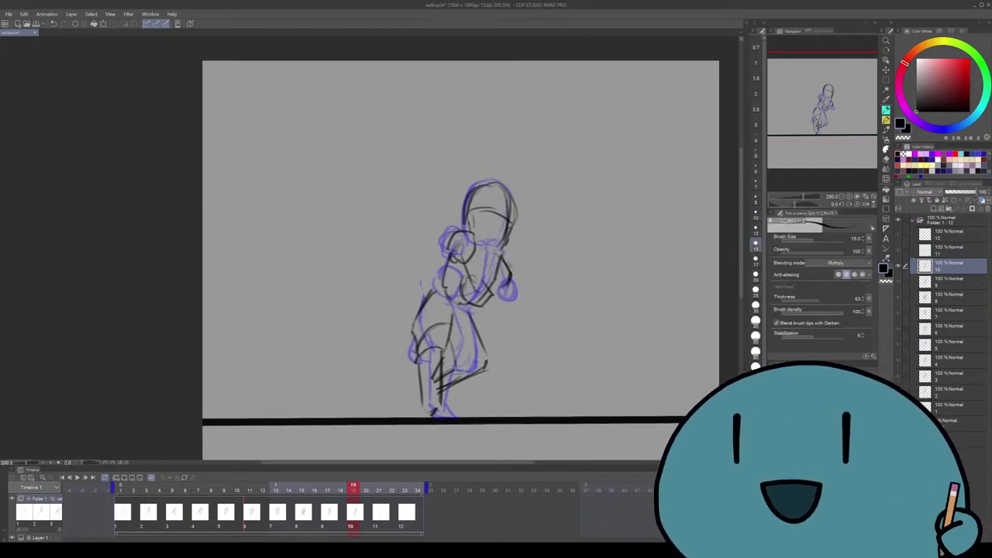
On cel 11, draw the head slightly ahead of cel 10's head, with its face guidelines
scroll(459, 261, up, 1)
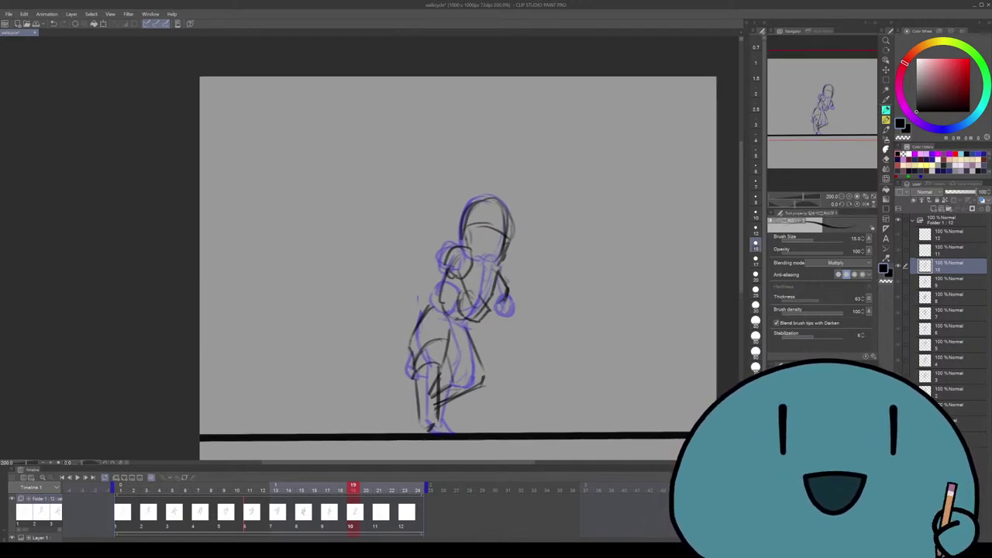
key(Right)
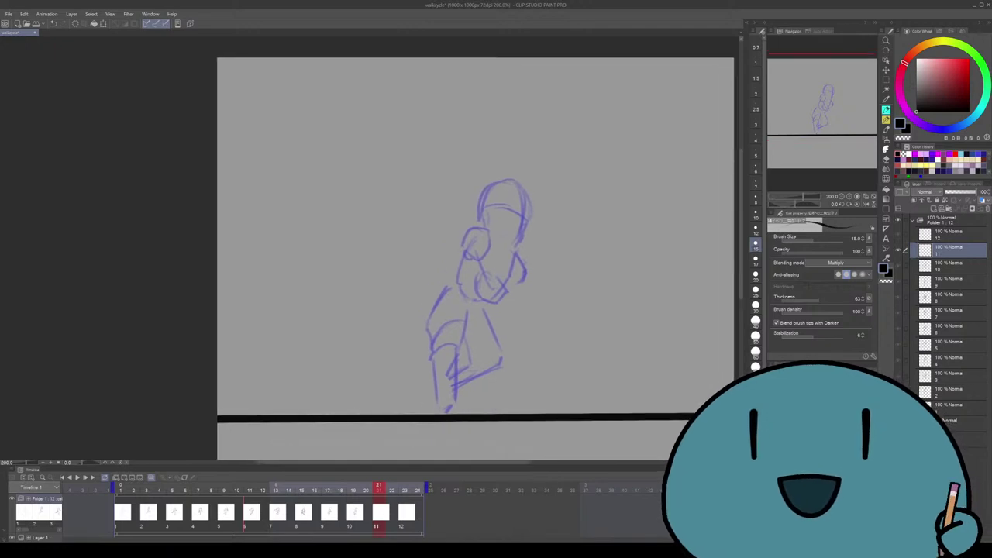
scroll(570, 282, up, 1)
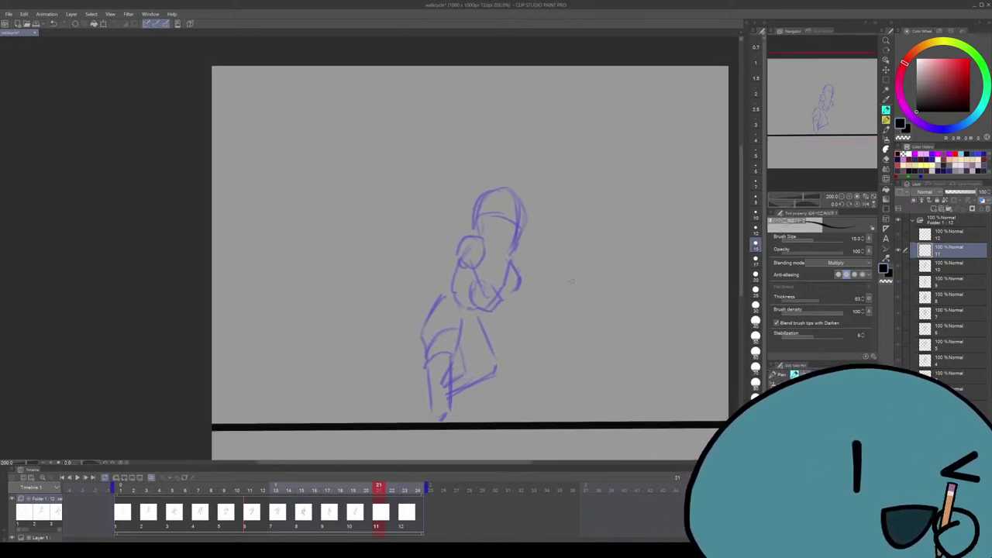
scroll(462, 264, right, 1)
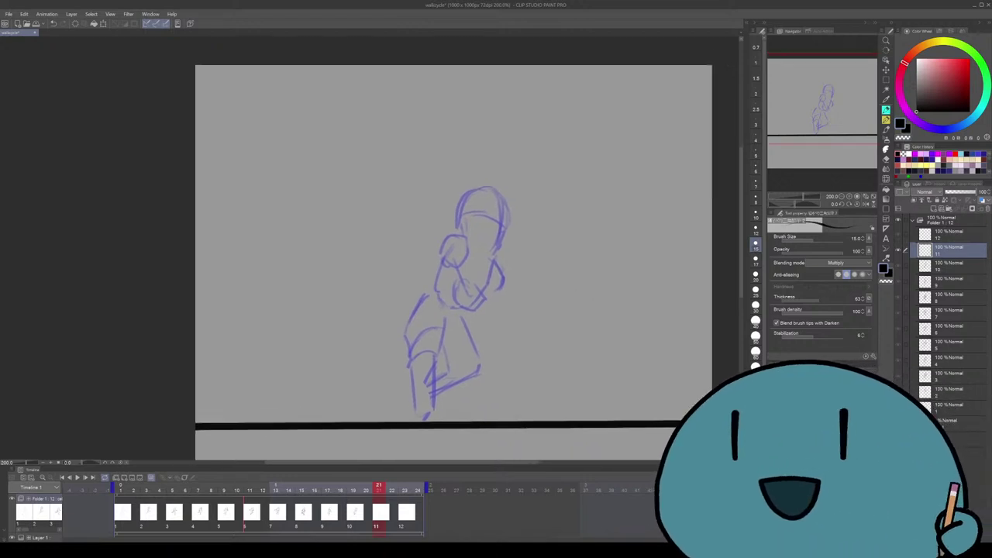
mouse_move(470, 233)
mouse_down()
mouse_move(484, 203)
mouse_move(470, 241)
mouse_move(492, 203)
mouse_move(482, 202)
mouse_move(509, 223)
mouse_up()
key(ctrl+z)
mouse_move(488, 191)
mouse_down()
mouse_move(508, 213)
mouse_move(511, 241)
mouse_move(494, 257)
mouse_move(472, 243)
mouse_up()
drag(450, 310, 447, 304)
key(ctrl+z)
drag(499, 193, 499, 246)
Draw the near shoulder circle and the bent front arm on cel 11
mouse_move(461, 218)
mouse_down()
mouse_move(509, 220)
mouse_move(464, 209)
mouse_move(483, 225)
mouse_move(465, 241)
mouse_move(456, 229)
mouse_move(512, 284)
mouse_move(499, 284)
mouse_up()
drag(483, 272, 493, 283)
drag(481, 233, 477, 235)
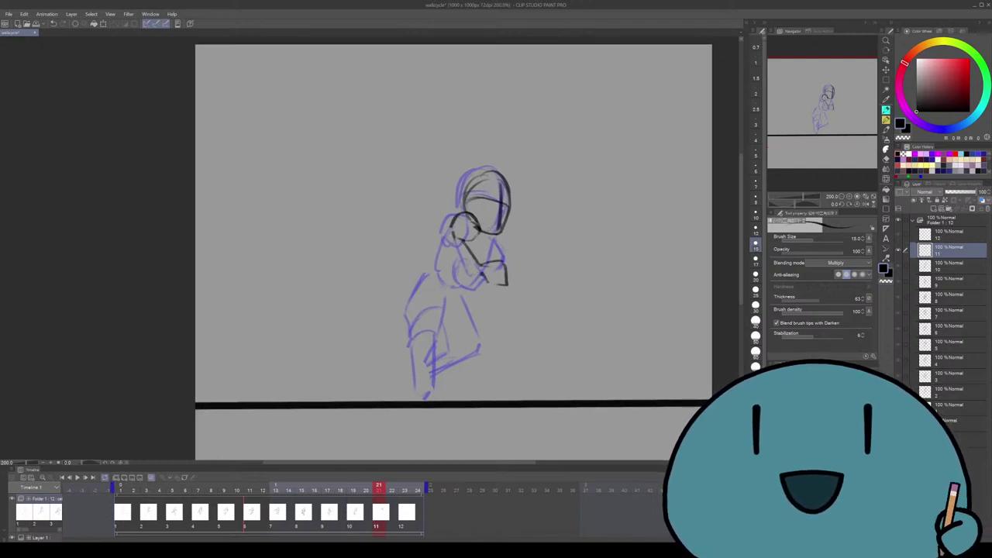
Draw the short curved rear arm behind the shoulder on cel 11, using the cel 1 pose as reference
drag(453, 221, 430, 229)
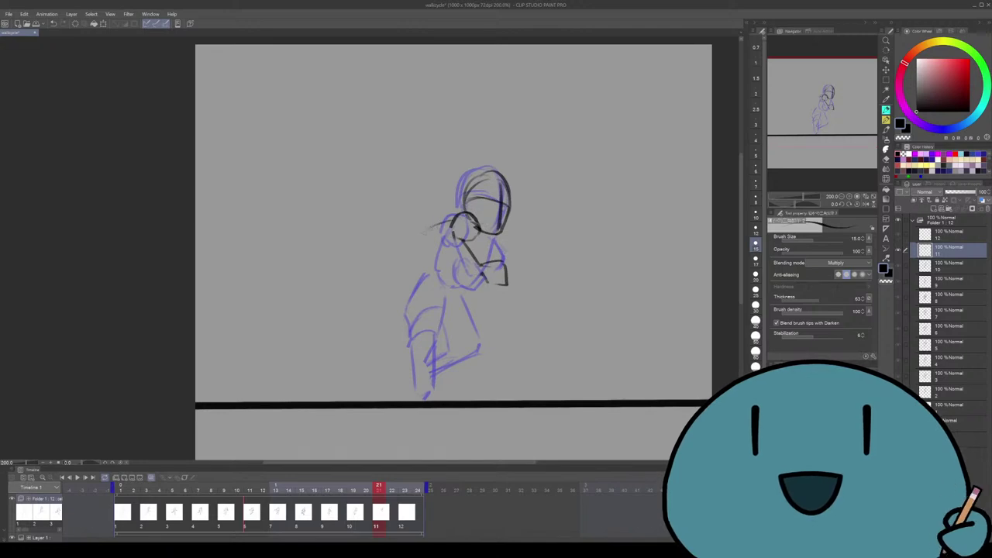
key(Home)
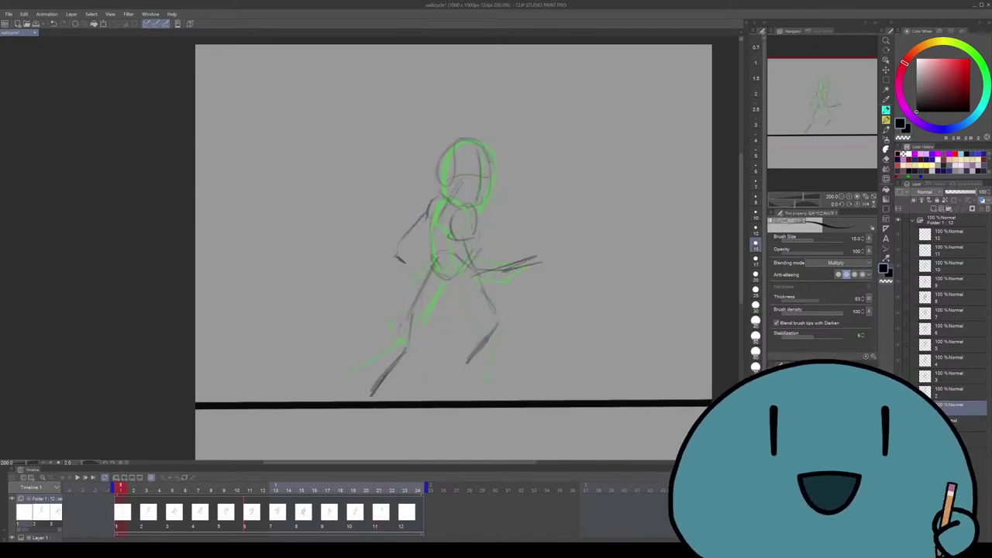
key(Return)
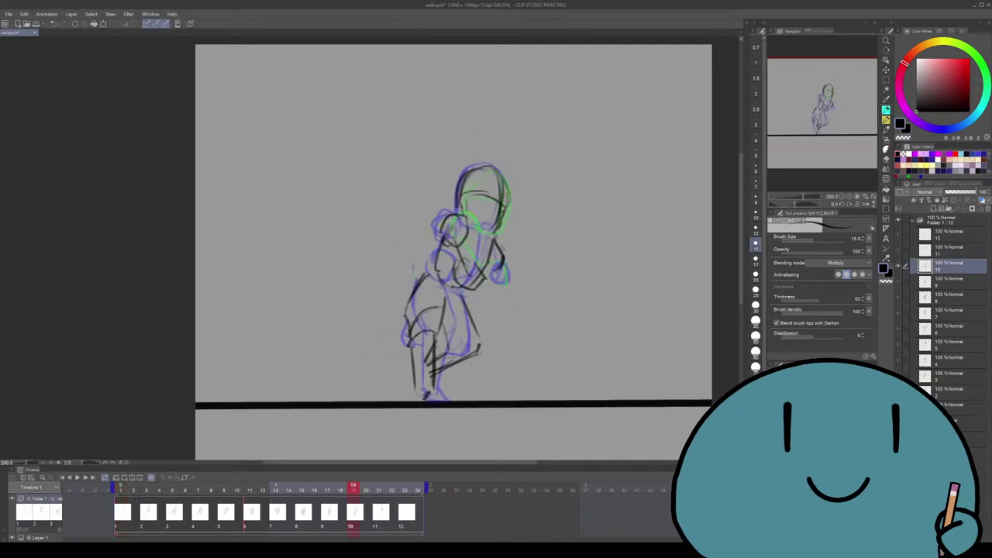
key(Right)
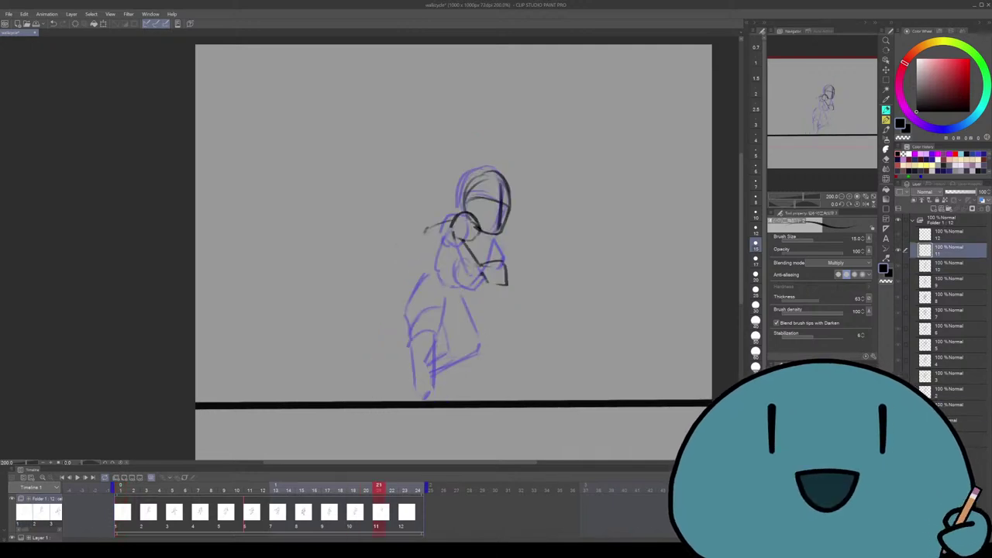
key(ctrl+z)
drag(430, 242, 457, 218)
Draw the forward-leaning torso from shoulder to hip on cel 11
mouse_move(431, 279)
mouse_down()
mouse_move(438, 256)
mouse_move(439, 291)
mouse_move(466, 292)
mouse_move(490, 248)
mouse_up()
key(ctrl+z)
mouse_move(464, 291)
mouse_down()
mouse_move(489, 229)
mouse_move(454, 223)
mouse_up()
Sketch the bent front leg and the rear leg reaching the ground line on cel 11, checking against cel 1
drag(434, 269, 464, 324)
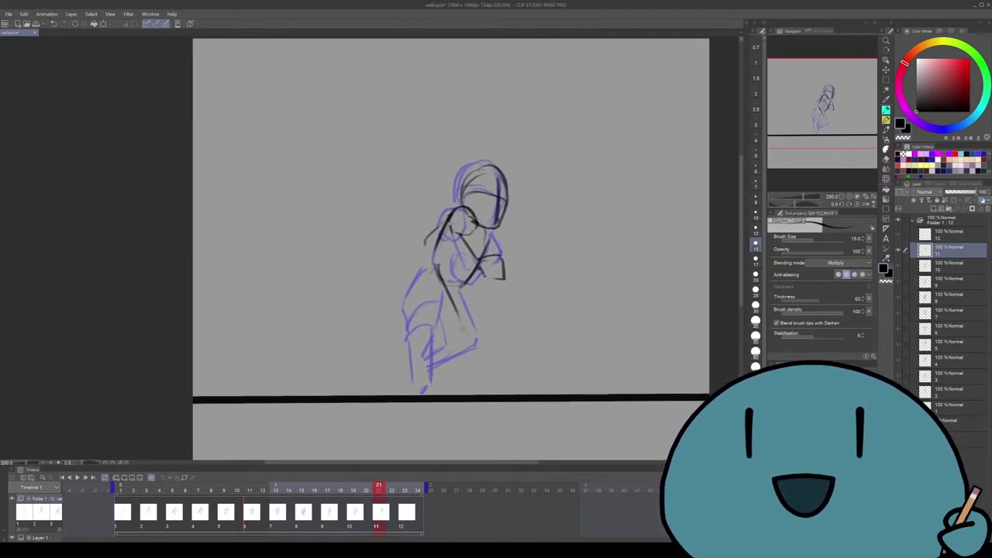
key(Home)
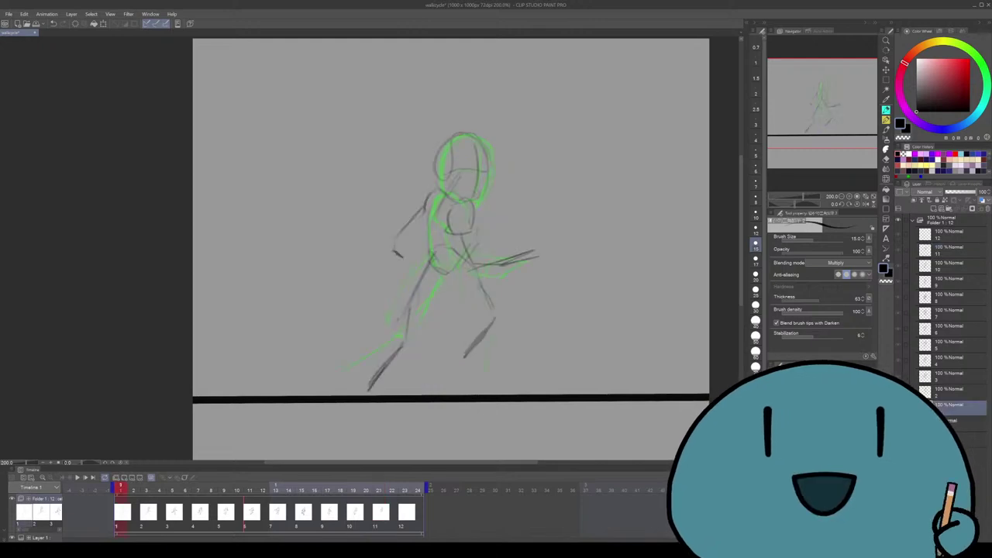
key(End)
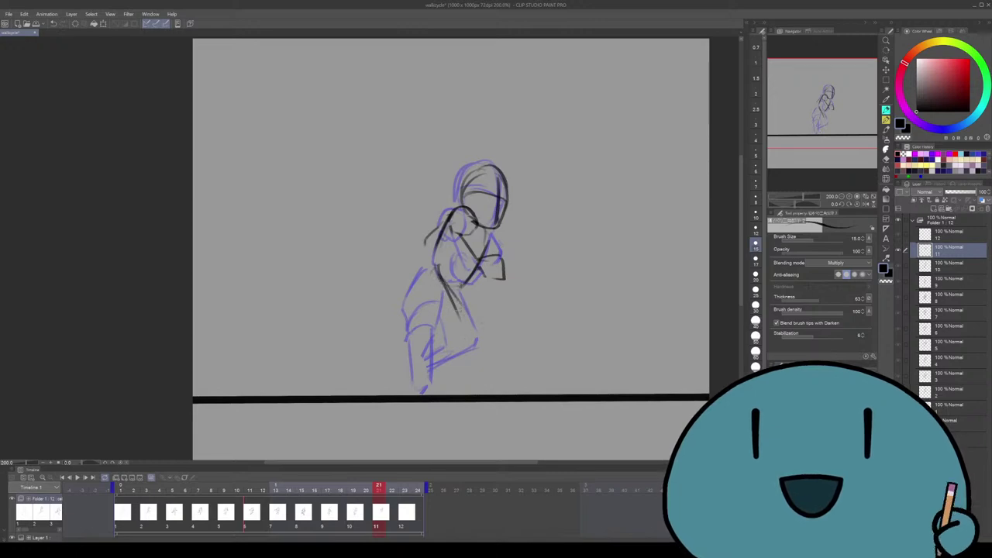
drag(481, 329, 446, 380)
drag(434, 270, 481, 318)
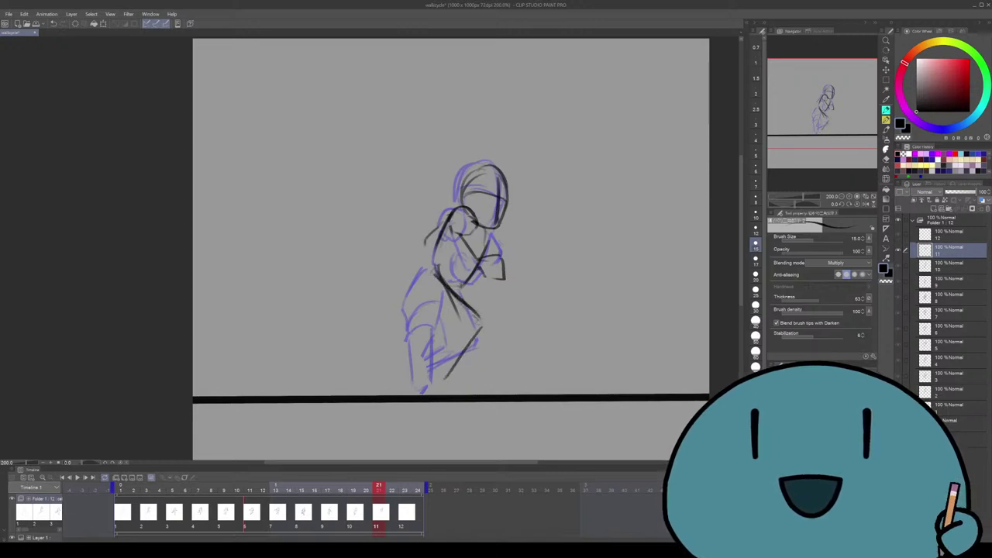
mouse_move(433, 274)
mouse_down()
mouse_move(416, 328)
mouse_move(468, 329)
mouse_move(439, 352)
mouse_move(430, 394)
mouse_move(463, 289)
mouse_up()
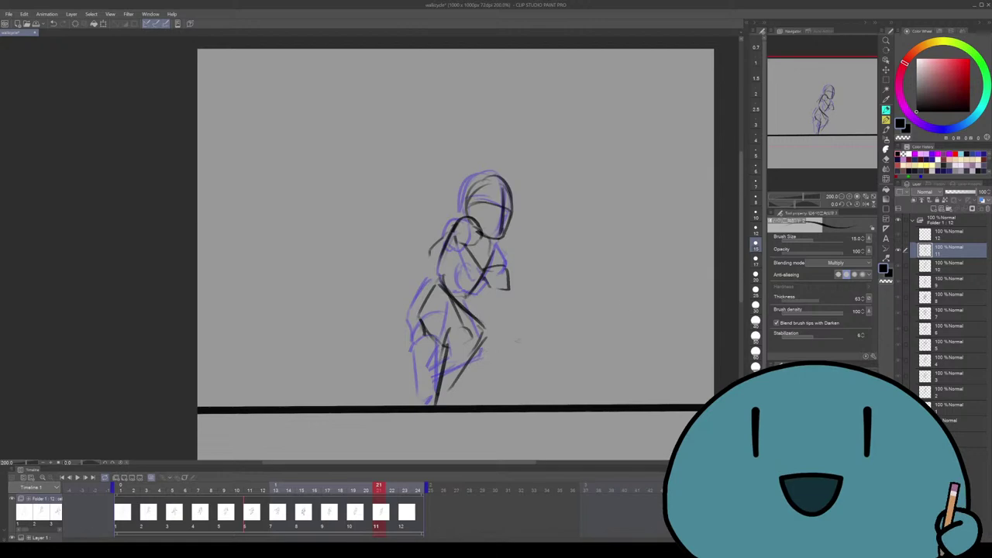
Review cels 7 to 10, and on cel 10 erase the rear lower leg and redraw it slanting slightly backward to the ground
key(Left)
key(Right)
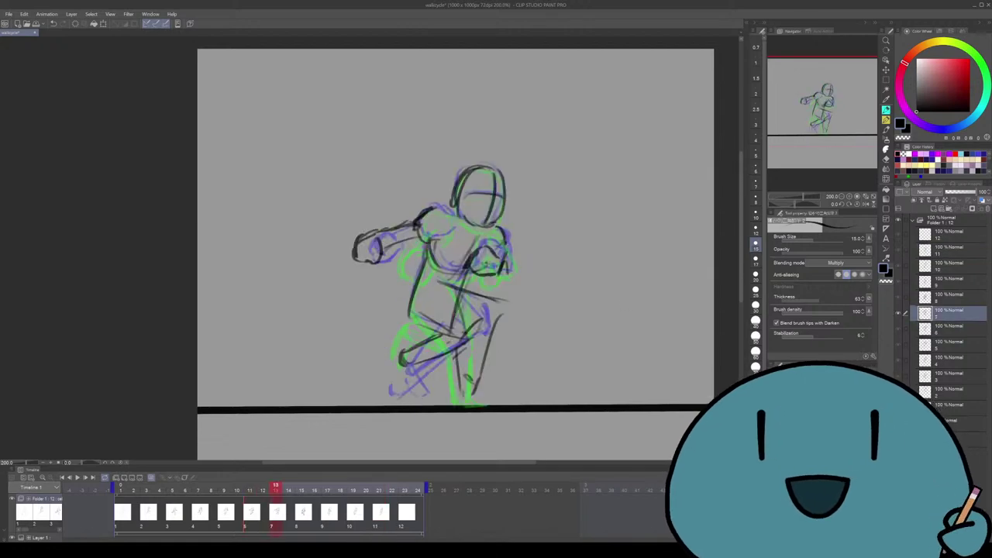
key(Right)
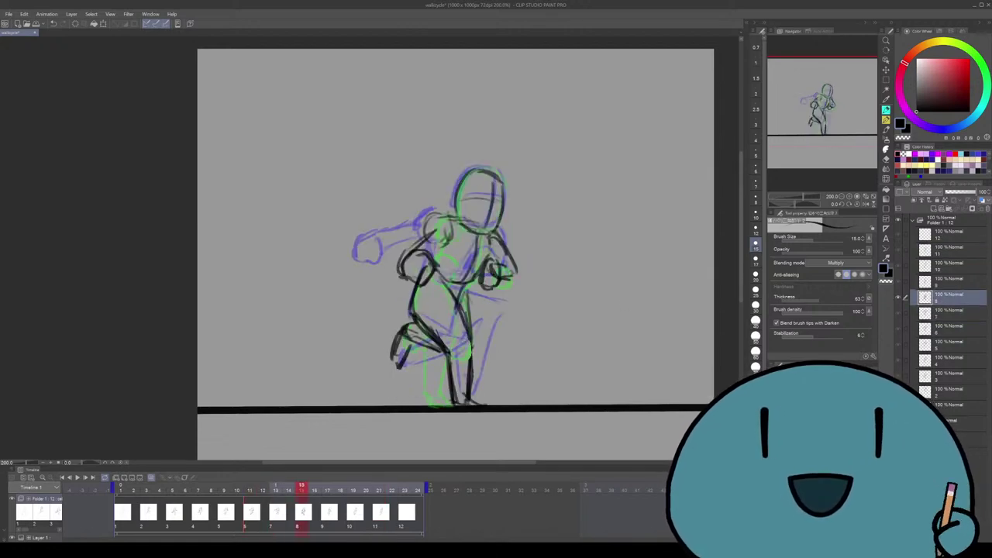
key(Right)
key(Right)
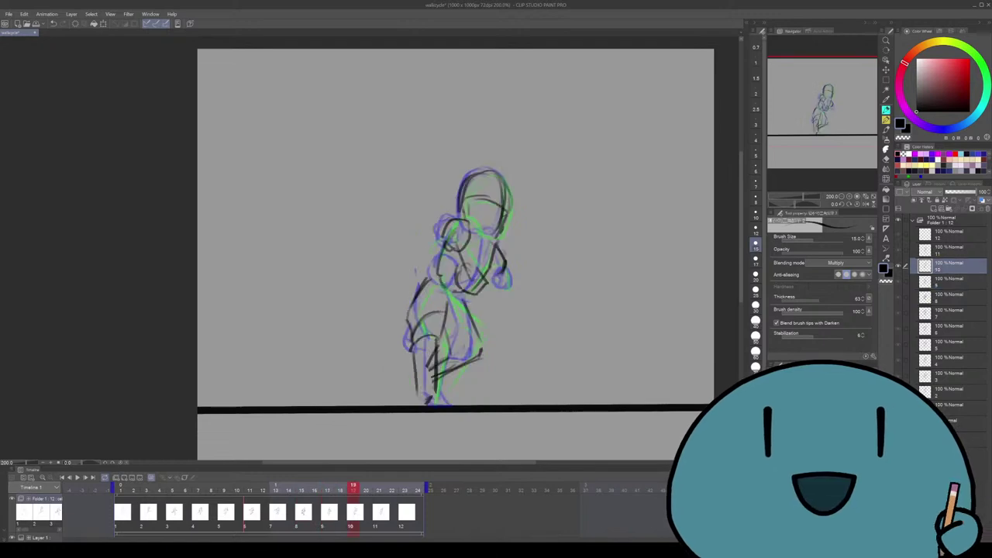
key(e)
drag(434, 345, 431, 403)
drag(417, 361, 417, 388)
key(p)
mouse_move(434, 346)
mouse_down()
mouse_move(425, 407)
mouse_move(411, 387)
mouse_move(411, 404)
mouse_up()
key(ctrl+z)
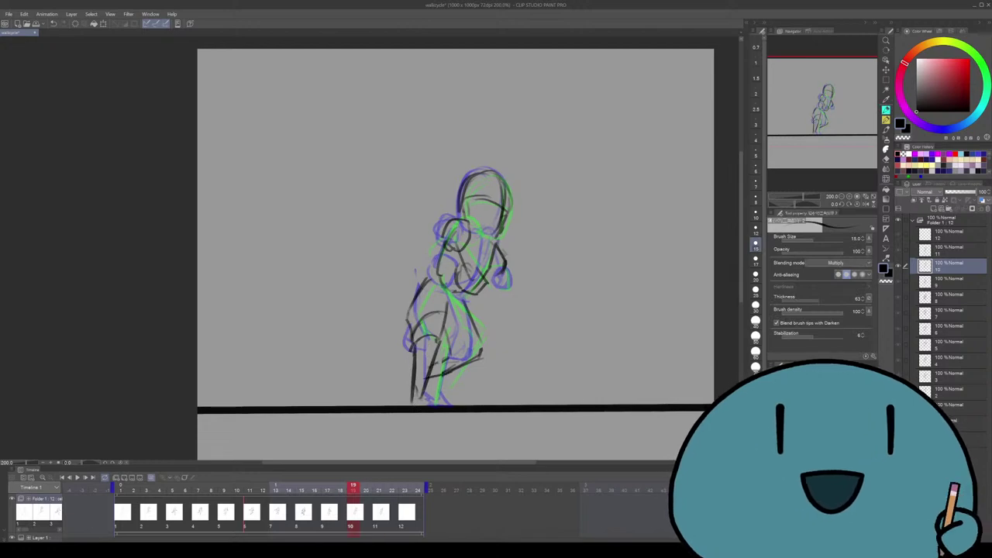
Erase both legs below the torso on cel 11
key(ctrl+Right)
key(e)
mouse_move(438, 402)
mouse_down()
mouse_move(466, 364)
mouse_move(465, 310)
mouse_up()
mouse_move(434, 342)
mouse_down()
mouse_move(420, 320)
mouse_move(432, 294)
mouse_move(422, 314)
mouse_up()
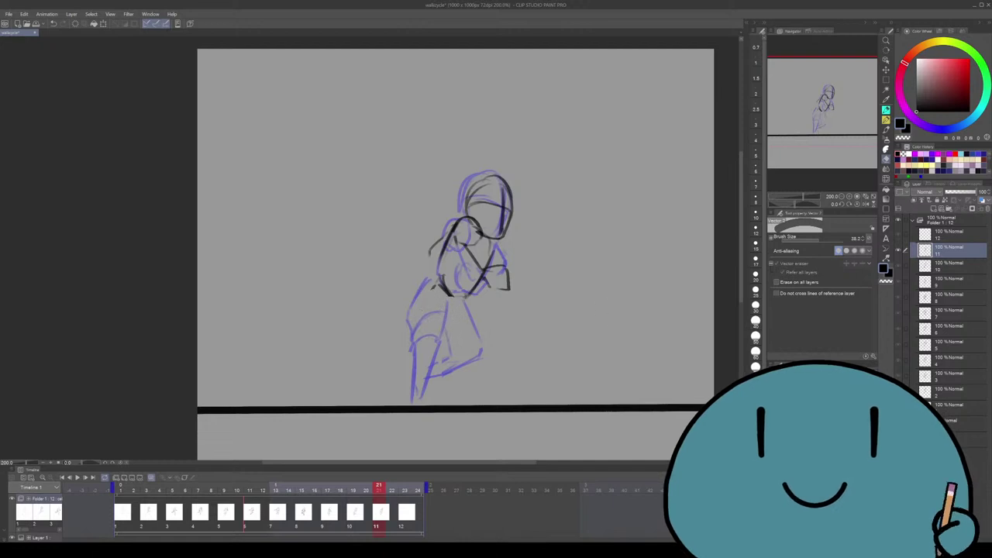
Redraw the rear leg on cel 11 stretched diagonally back from the hip to the ground line
key(p)
key(ctrl+Right)
key(ctrl+Left)
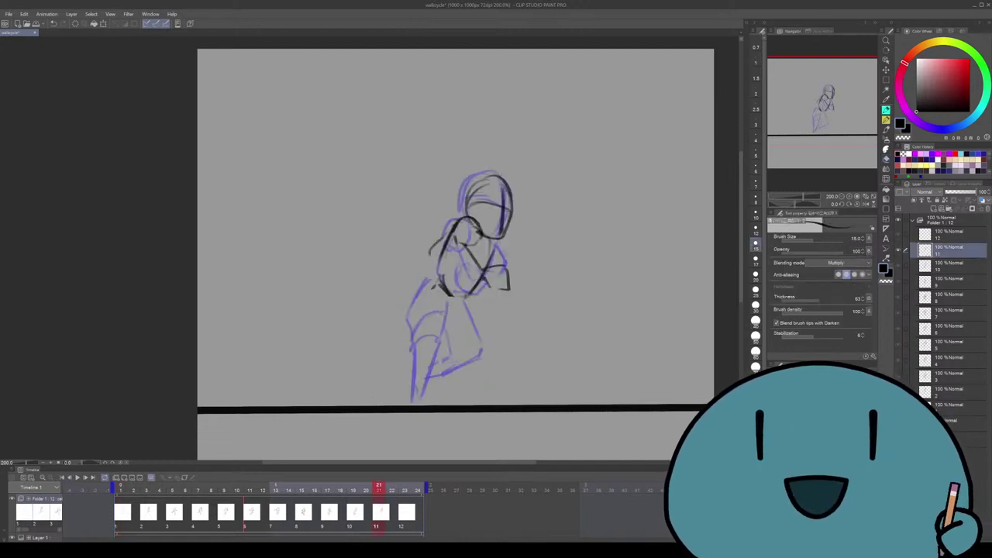
mouse_move(453, 296)
mouse_down()
mouse_move(423, 344)
mouse_move(402, 348)
mouse_up()
drag(440, 276, 402, 344)
drag(423, 344, 372, 411)
key(ctrl+z)
drag(408, 368, 380, 397)
drag(400, 348, 374, 400)
Redraw the front leg on cel 11 with the knee pushed forward and the lower leg and foot folded back
mouse_move(482, 313)
mouse_down()
mouse_move(512, 327)
mouse_move(513, 341)
mouse_move(470, 372)
mouse_move(439, 383)
mouse_up()
mouse_move(439, 301)
mouse_down()
mouse_move(420, 334)
mouse_move(426, 352)
mouse_move(414, 393)
mouse_move(428, 385)
mouse_up()
key(ctrl+z)
drag(426, 382, 449, 388)
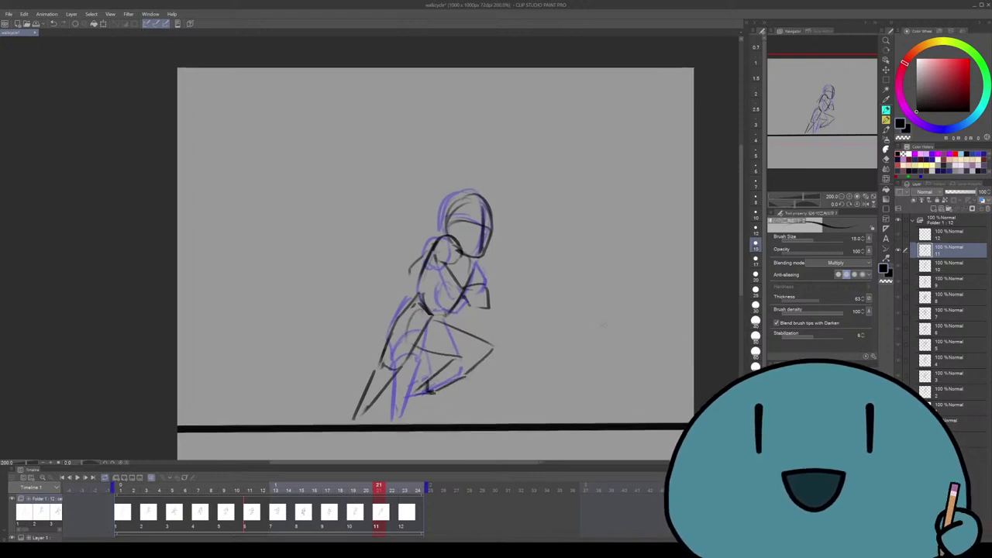
On cel 12, draw the forward-leaning torso and near shoulder over the onion skin, using cel 1 as reference
key(ctrl+Right)
key(Home)
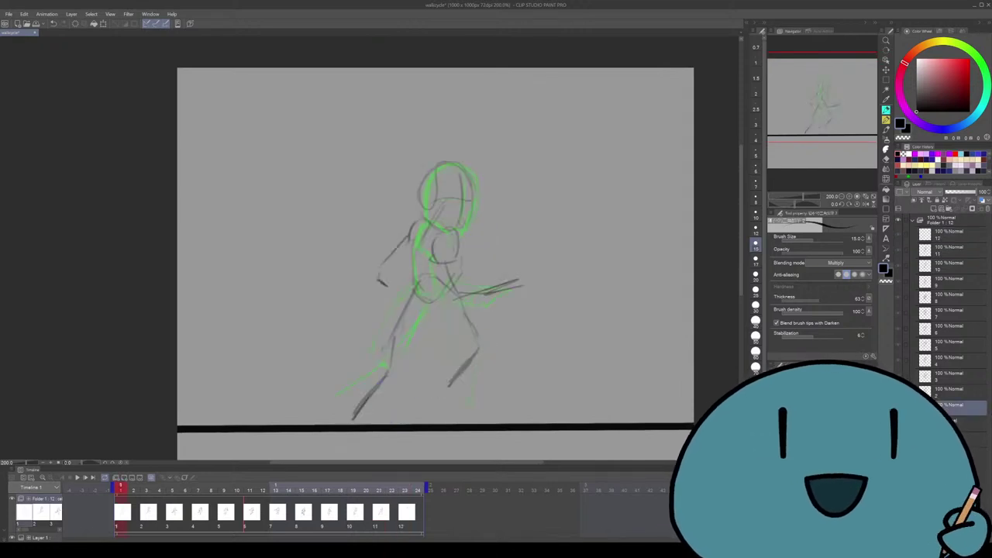
key(End)
mouse_move(434, 248)
mouse_down()
mouse_move(468, 254)
mouse_move(446, 301)
mouse_up()
key(ctrl+z)
drag(468, 242, 456, 267)
key(ctrl+z)
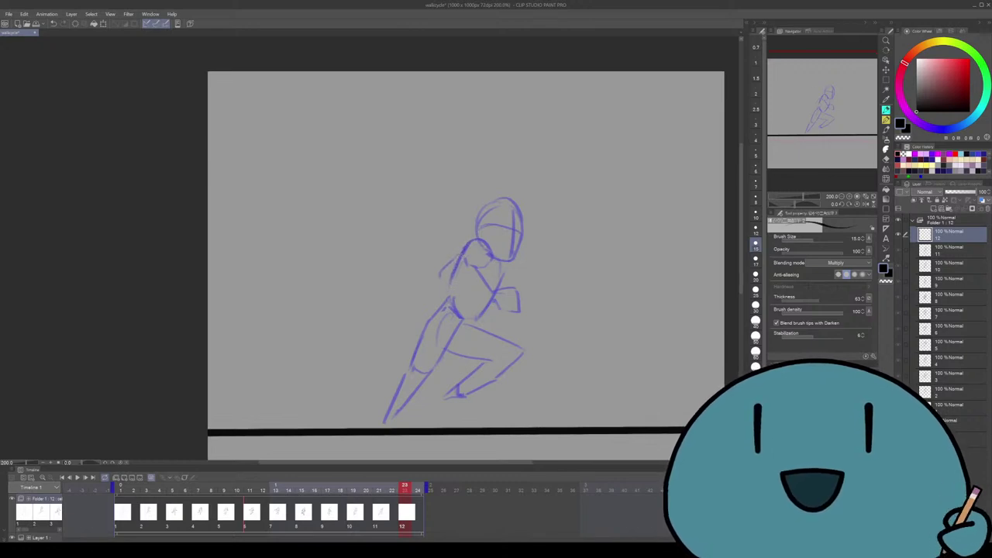
drag(477, 250, 452, 306)
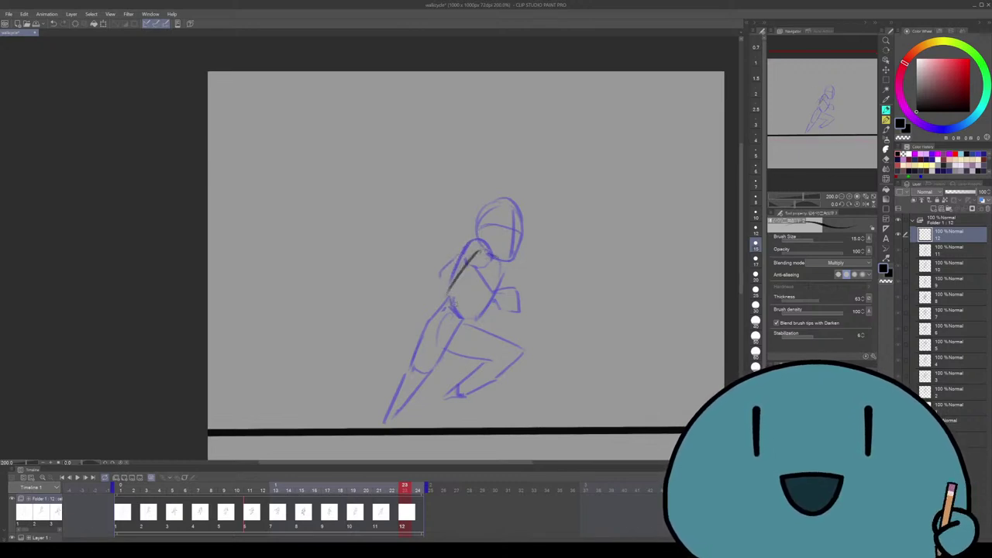
drag(509, 287, 474, 322)
key(ctrl+z)
mouse_move(505, 289)
mouse_down()
mouse_move(467, 320)
mouse_move(450, 287)
mouse_move(493, 277)
mouse_up()
mouse_move(484, 273)
mouse_down()
mouse_move(498, 296)
mouse_move(477, 298)
mouse_up()
mouse_move(464, 264)
mouse_down()
mouse_move(488, 288)
mouse_move(478, 319)
mouse_up()
Draw the head with its face guidelines and the front forearm ending in a fist on cel 12
mouse_move(499, 211)
mouse_down()
mouse_move(484, 246)
mouse_move(489, 262)
mouse_move(519, 268)
mouse_up()
mouse_move(526, 225)
mouse_down()
mouse_move(511, 278)
mouse_move(453, 239)
mouse_move(486, 220)
mouse_move(476, 222)
mouse_up()
mouse_move(471, 220)
mouse_down()
mouse_move(487, 251)
mouse_move(524, 264)
mouse_move(528, 281)
mouse_move(512, 277)
mouse_up()
key(ctrl+z)
mouse_move(509, 270)
mouse_down()
mouse_move(527, 257)
mouse_move(529, 283)
mouse_up()
Draw the rear thigh stretched back and the front thigh and shin on cel 12, comparing them with the cel 1 stride
mouse_move(465, 271)
mouse_down()
mouse_move(476, 248)
mouse_move(498, 251)
mouse_move(405, 297)
mouse_up()
key(ctrl+z)
drag(450, 249, 397, 317)
key(ctrl+z)
mouse_move(462, 275)
mouse_down()
mouse_move(420, 324)
mouse_move(396, 323)
mouse_move(526, 271)
mouse_move(517, 275)
mouse_move(534, 298)
mouse_move(477, 371)
mouse_up()
key(ctrl+z)
key(Home)
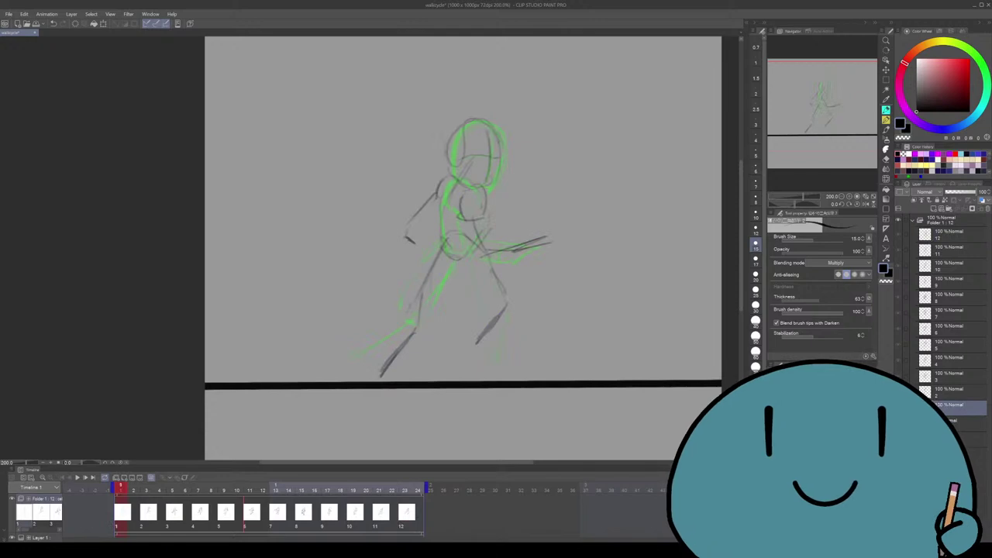
key(End)
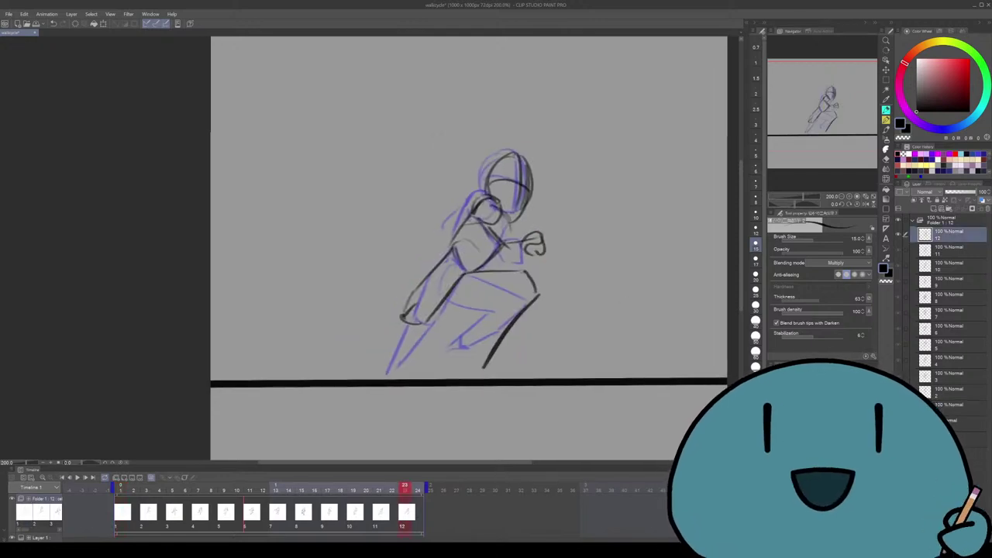
Sketch both lower legs and the back arm with its fist on the running figure in cel 12
mouse_move(473, 300)
mouse_down()
mouse_move(436, 307)
mouse_move(504, 301)
mouse_move(465, 359)
mouse_up()
key(ctrl+z)
drag(428, 324, 377, 372)
drag(402, 313, 393, 322)
key(ctrl+minus)
key(ctrl+plus)
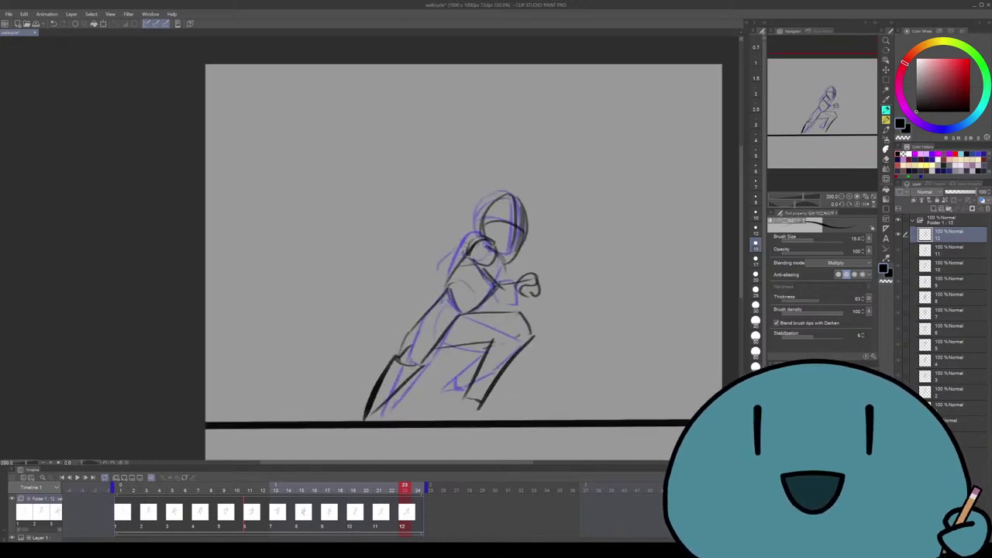
mouse_move(466, 245)
mouse_down()
mouse_move(433, 259)
mouse_move(433, 270)
mouse_up()
key(ctrl+z)
key(ctrl+minus)
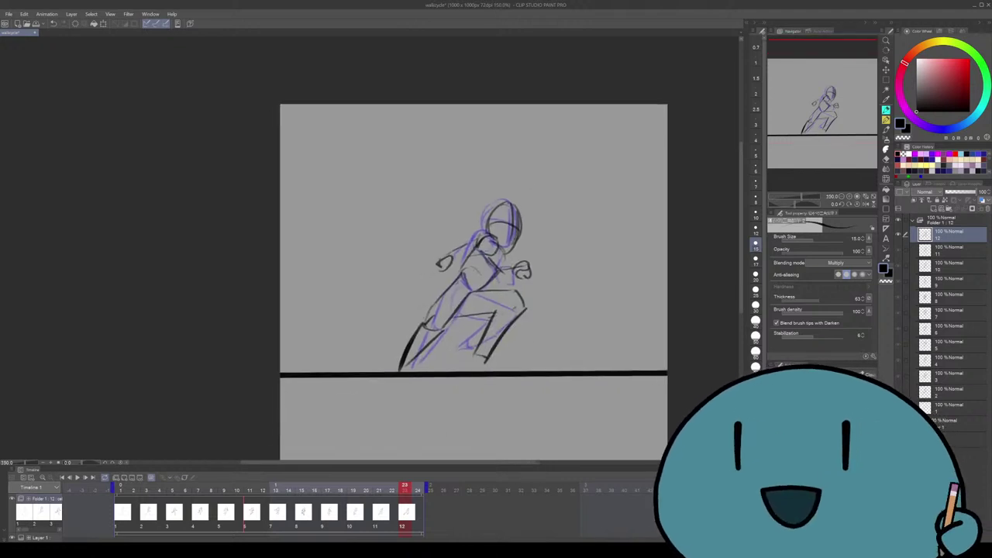
Play back the run cycle to check the motion, stopping on cel 12
key(space)
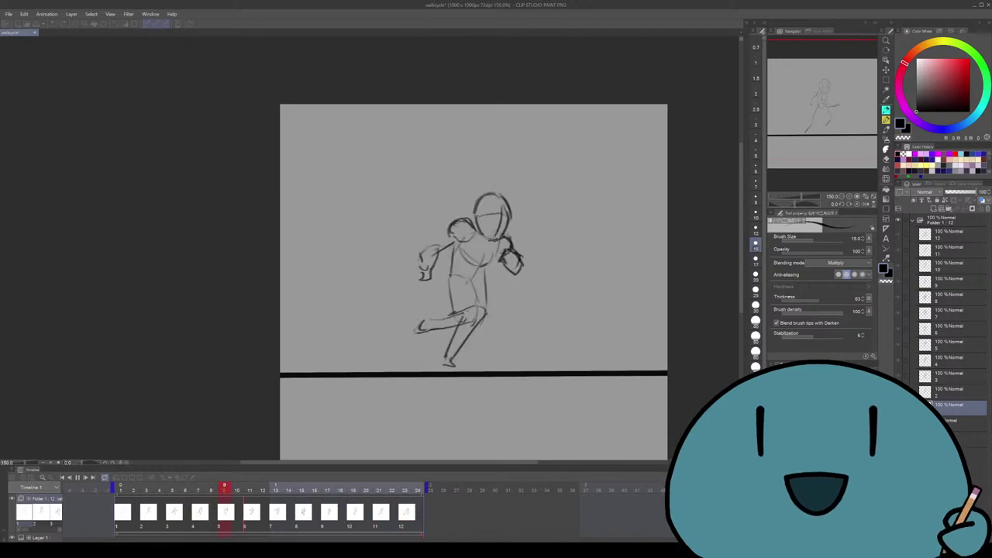
key(ctrl+plus)
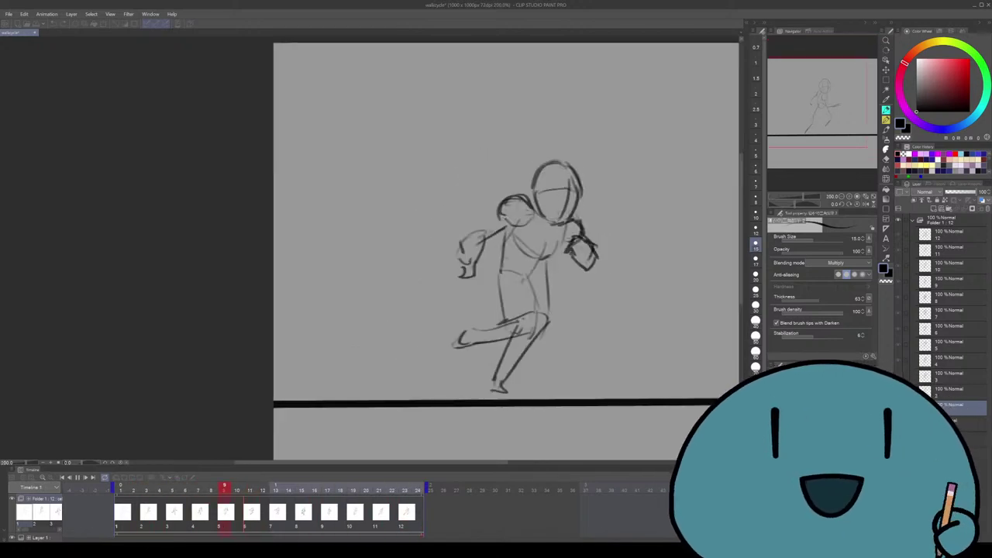
scroll(373, 233, up, 3)
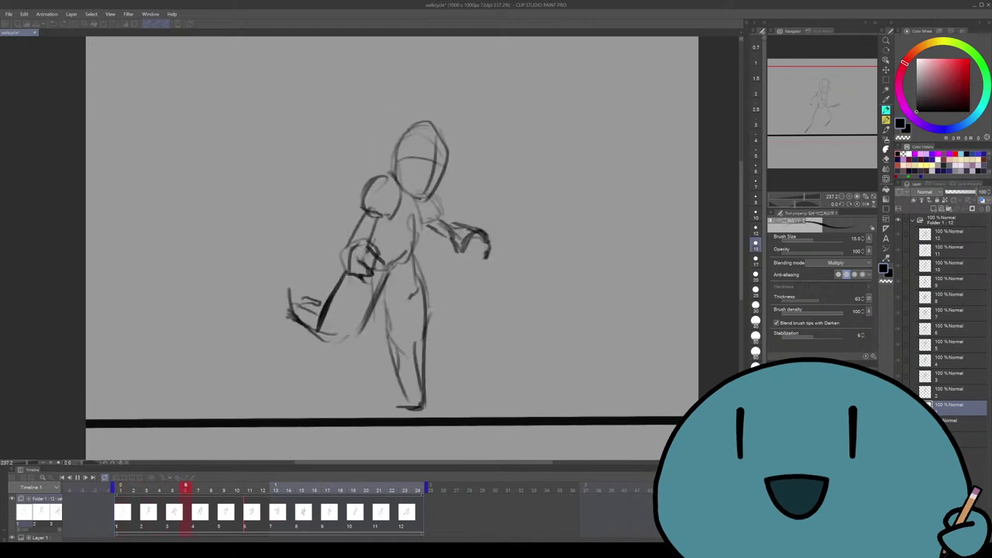
key(space)
key(Right)
key(Right)
key(Right)
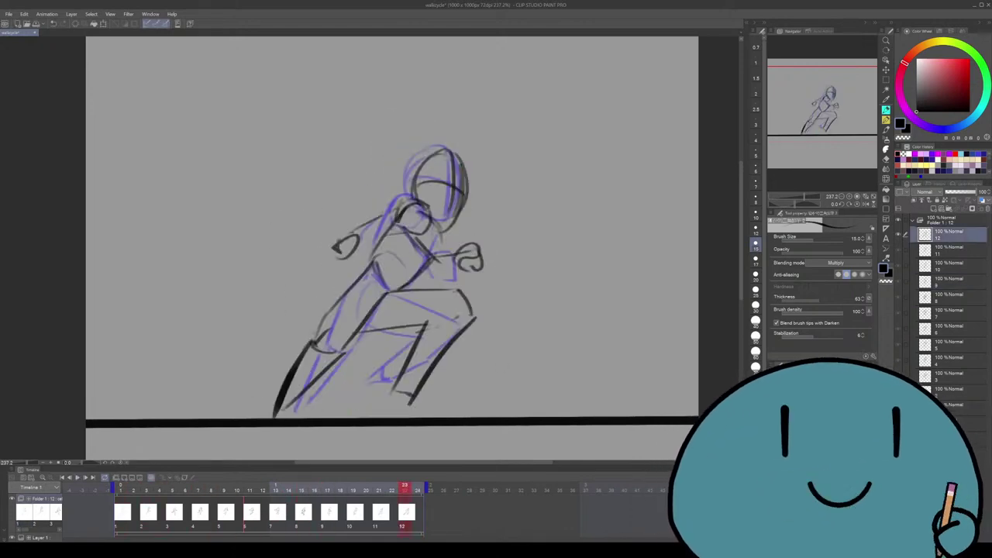
Erase the front lower leg in cel 12 and redraw it reaching more vertically down from the knee
key(e)
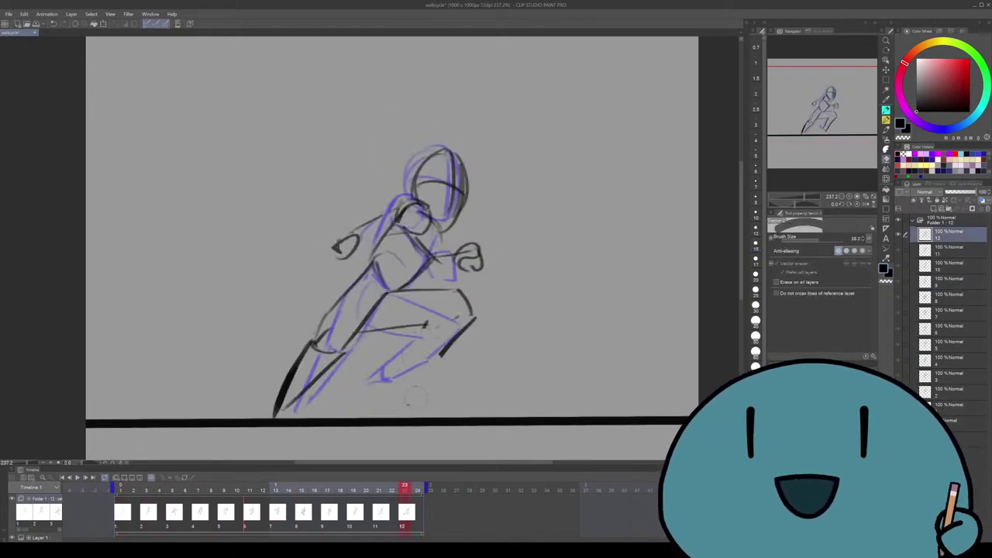
key(p)
drag(469, 321, 470, 384)
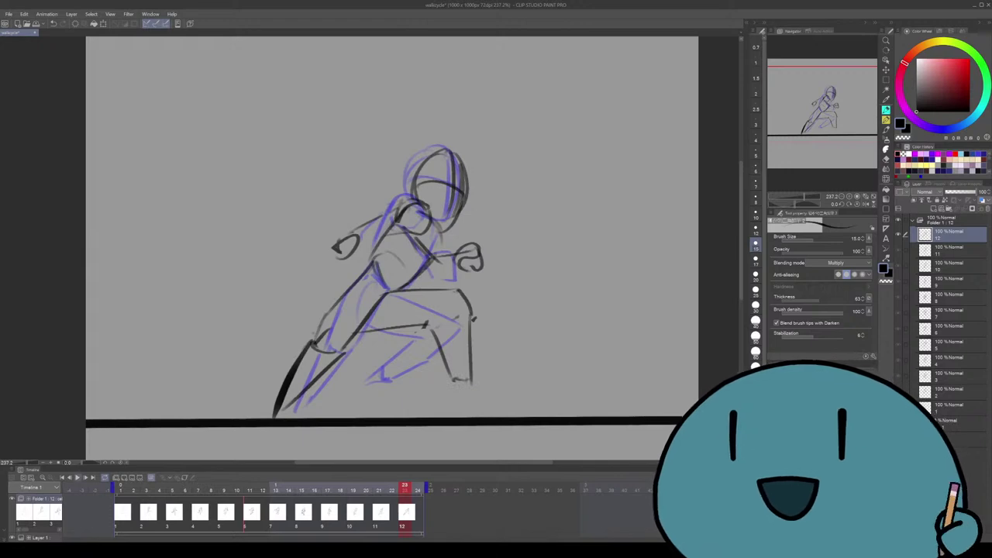
Play the run cycle again to check the redrawn front leg, then stop the playback
click(77, 477)
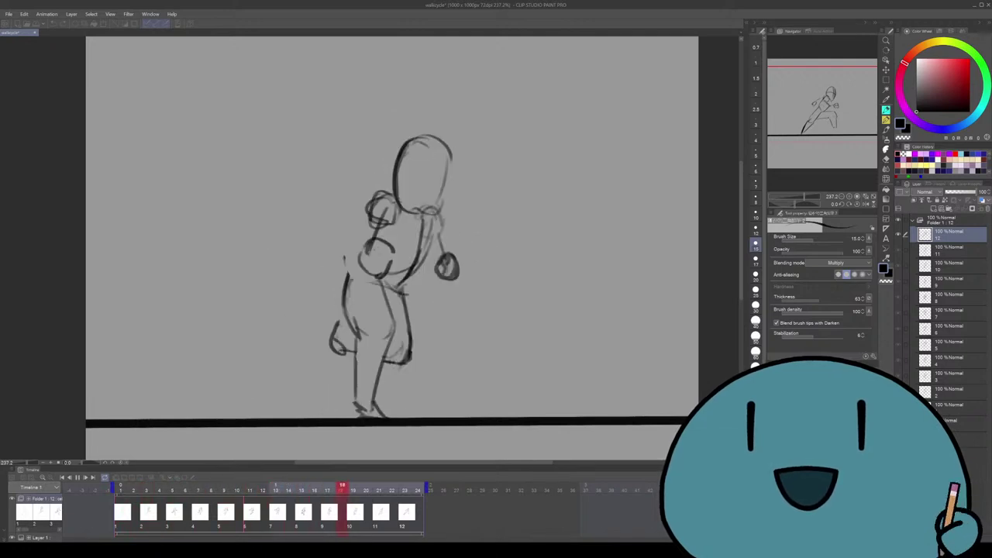
key(ctrl+minus)
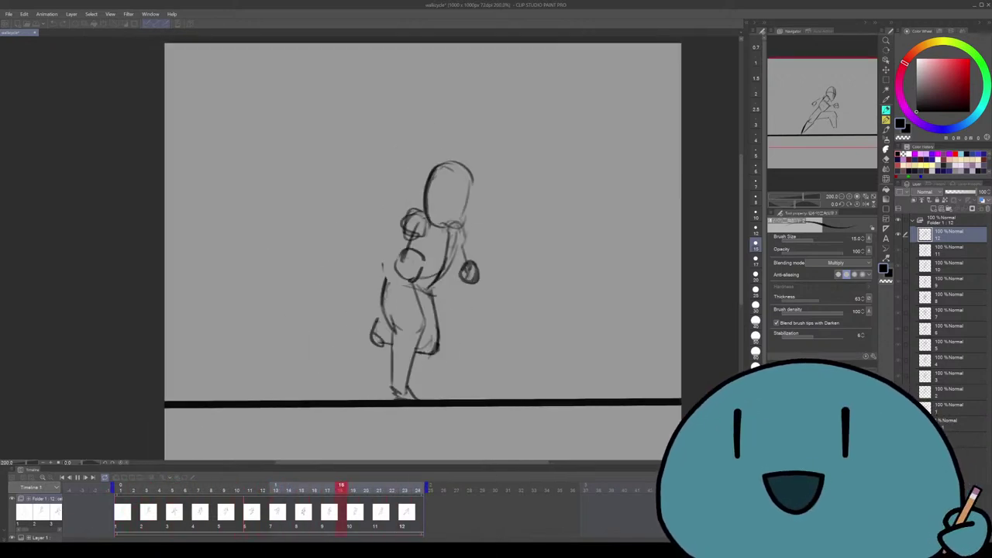
key(space)
Clear the figure drawings from cels 1 to 4 of the run cycle
key(ctrl+minus)
key(ctrl+minus)
key(ctrl+minus)
key(ctrl+minus)
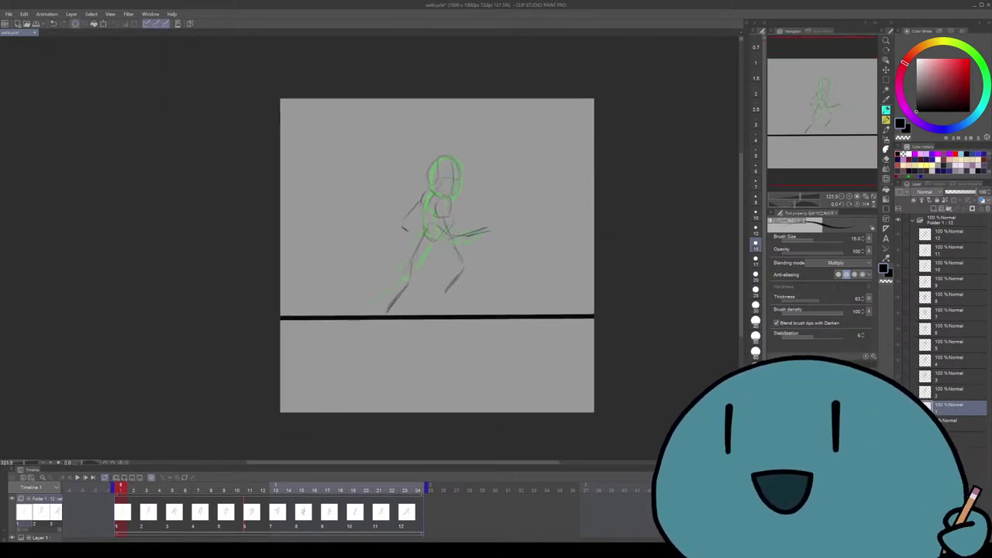
key(Delete)
key(ctrl+Right)
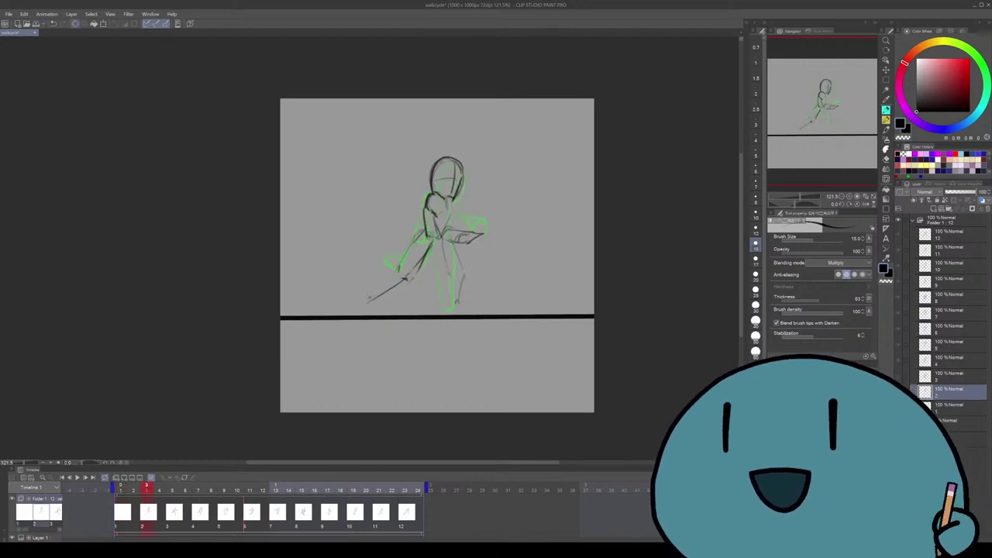
key(Delete)
key(ctrl+Right)
key(Delete)
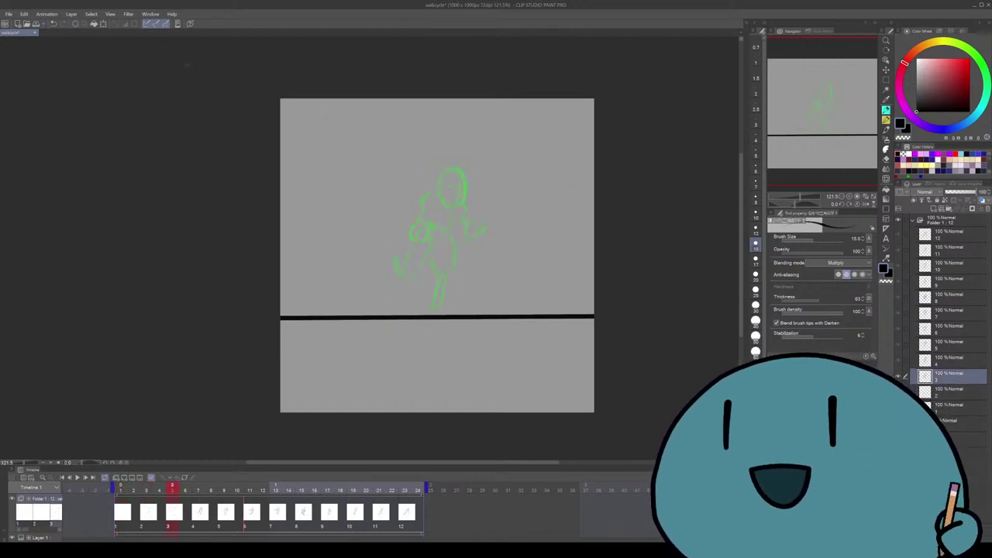
key(ctrl+Right)
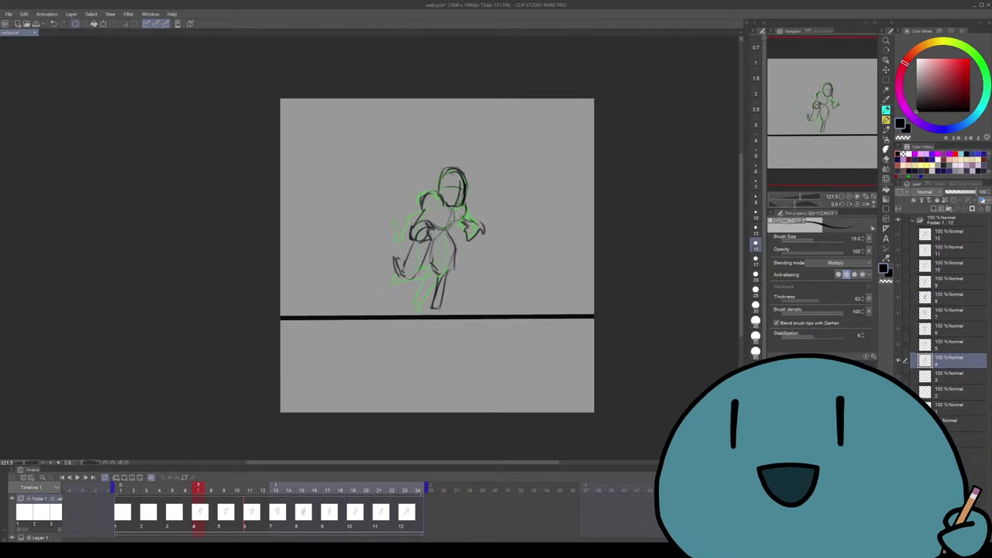
key(Delete)
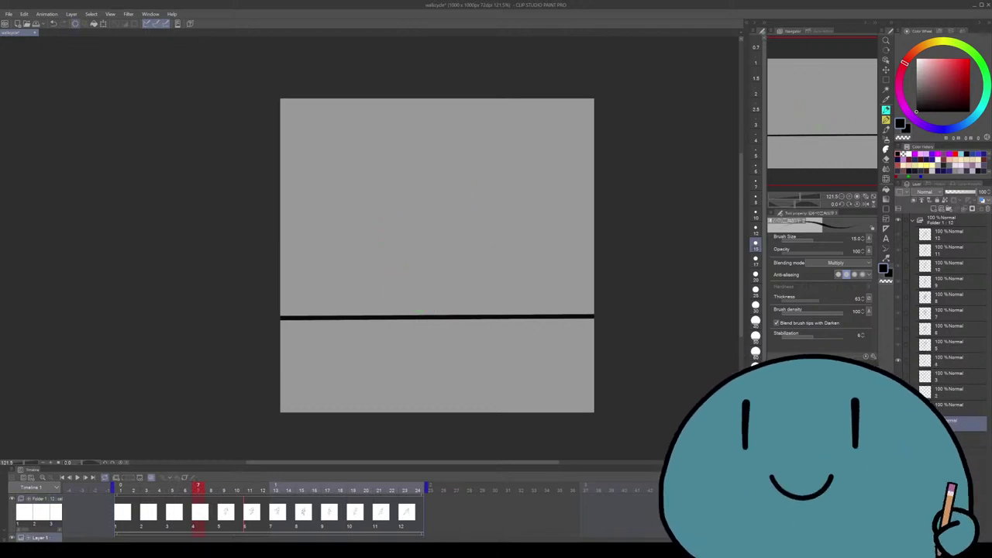
Clear the ground line from Layer 1 and the figure drawings from cels 5 and 6
key(Delete)
click(947, 358)
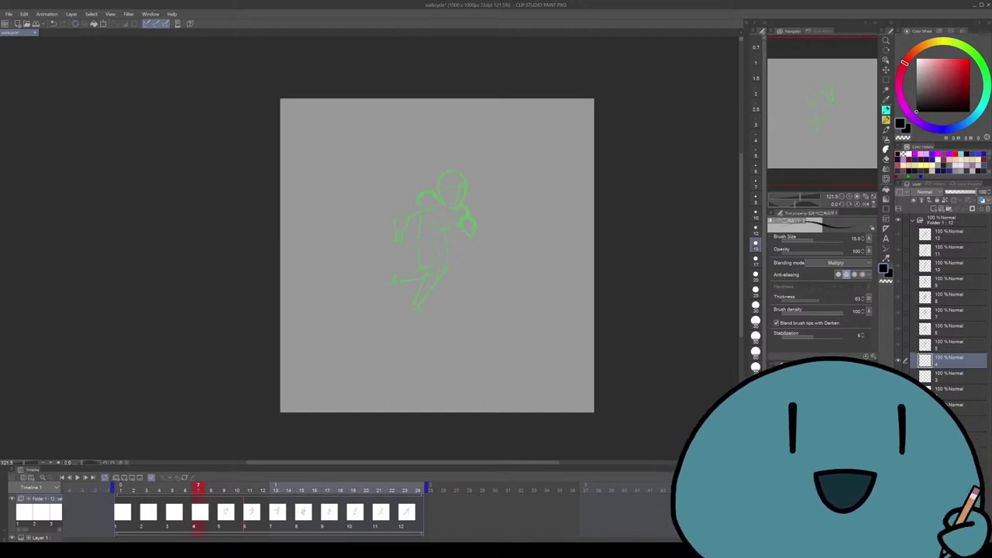
click(948, 342)
key(Delete)
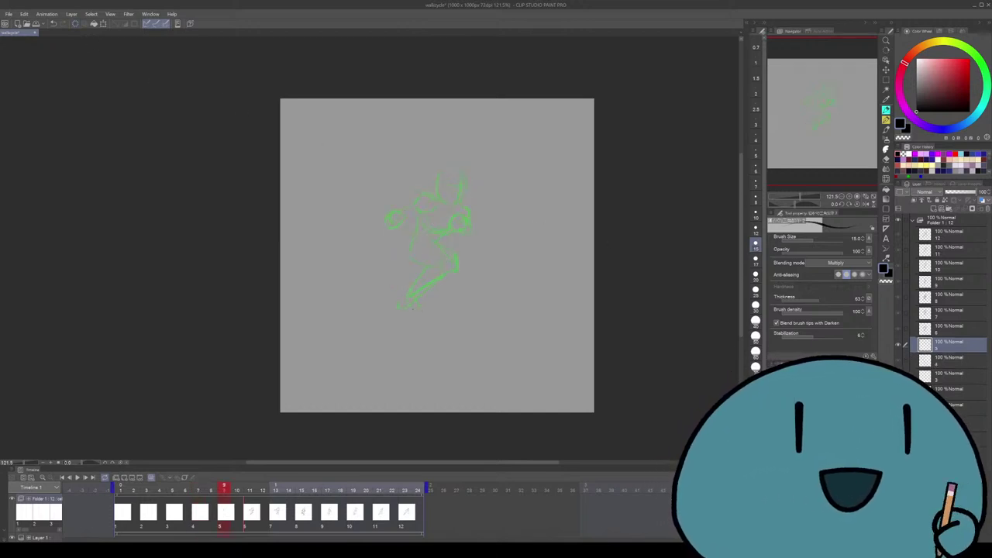
click(948, 326)
key(Delete)
Clear the remaining figure drawings from cels 7 to 12
click(947, 310)
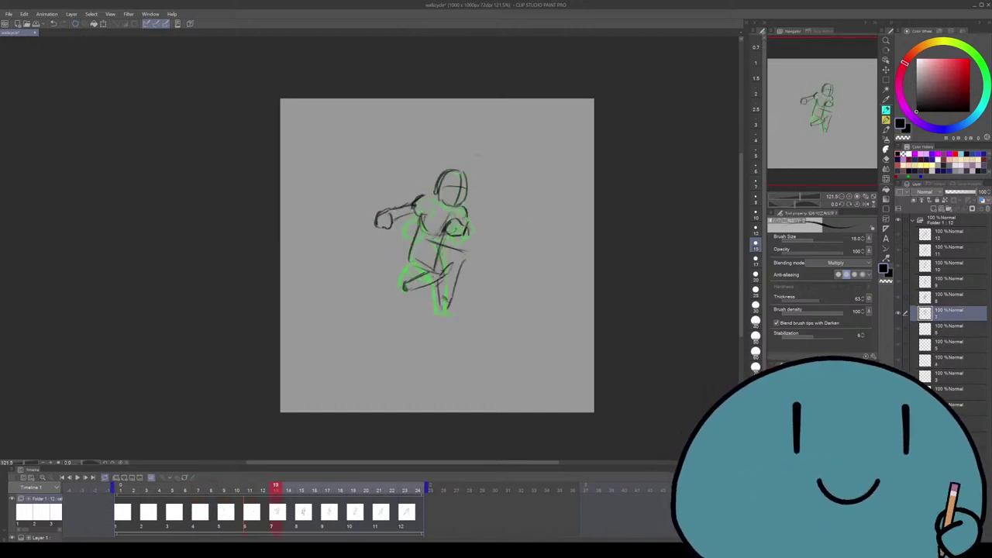
key(Delete)
click(947, 295)
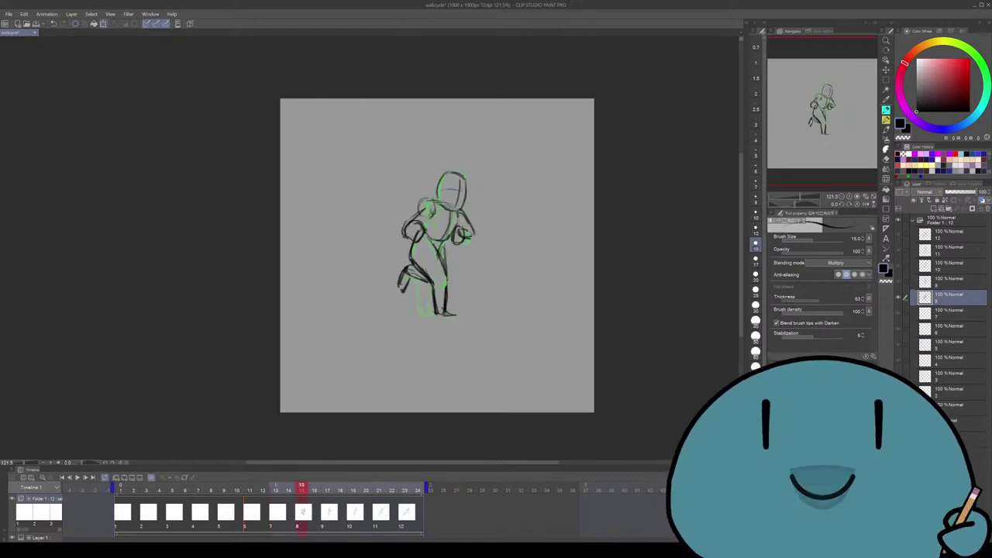
key(Delete)
click(948, 278)
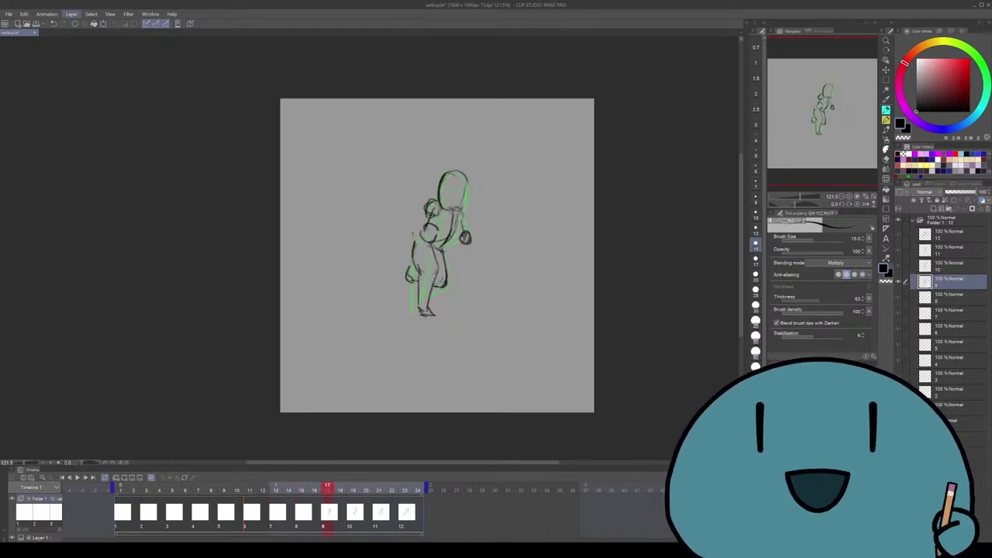
key(Delete)
click(947, 262)
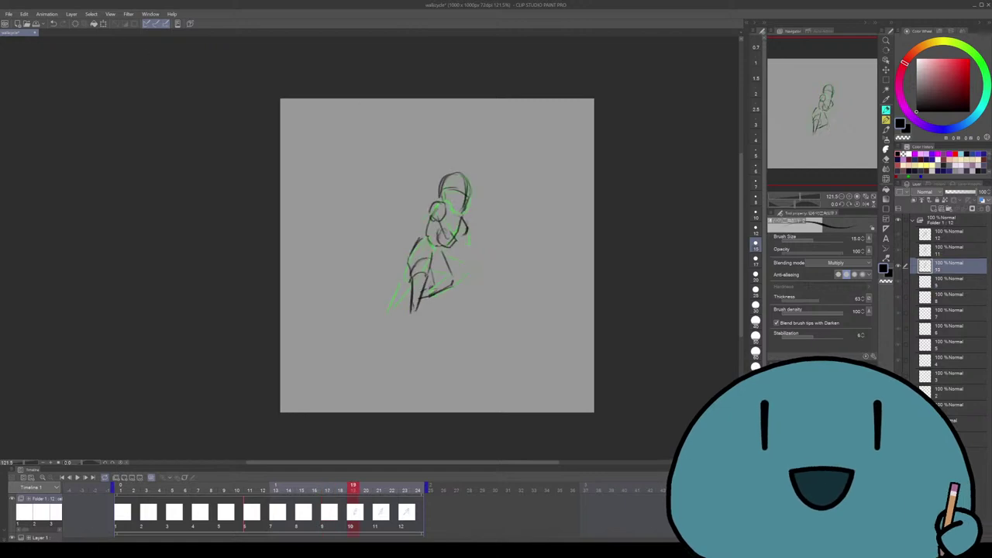
key(Delete)
click(948, 247)
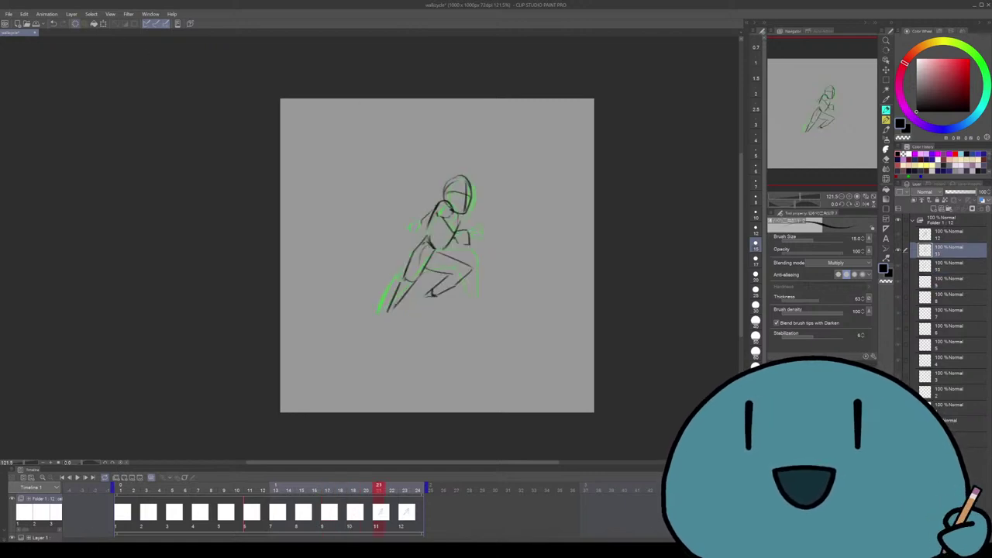
key(Delete)
click(947, 231)
key(Delete)
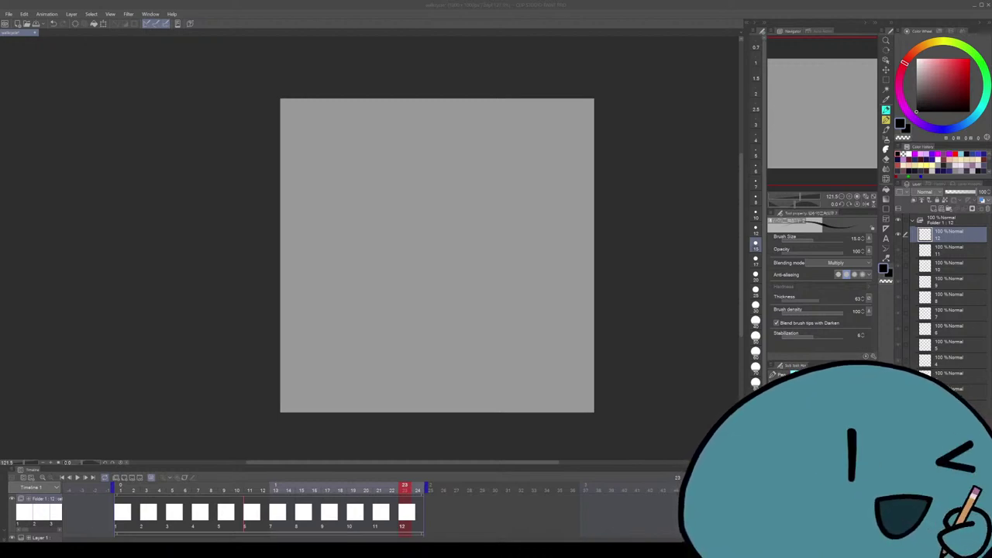
scroll(252, 260, up, 1)
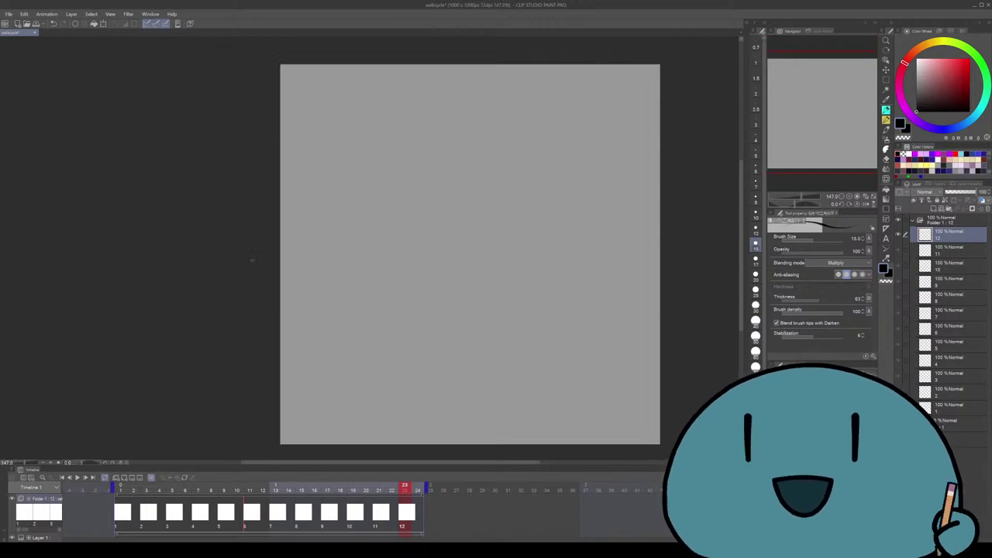
scroll(252, 260, down, 2)
scroll(337, 257, up, 4)
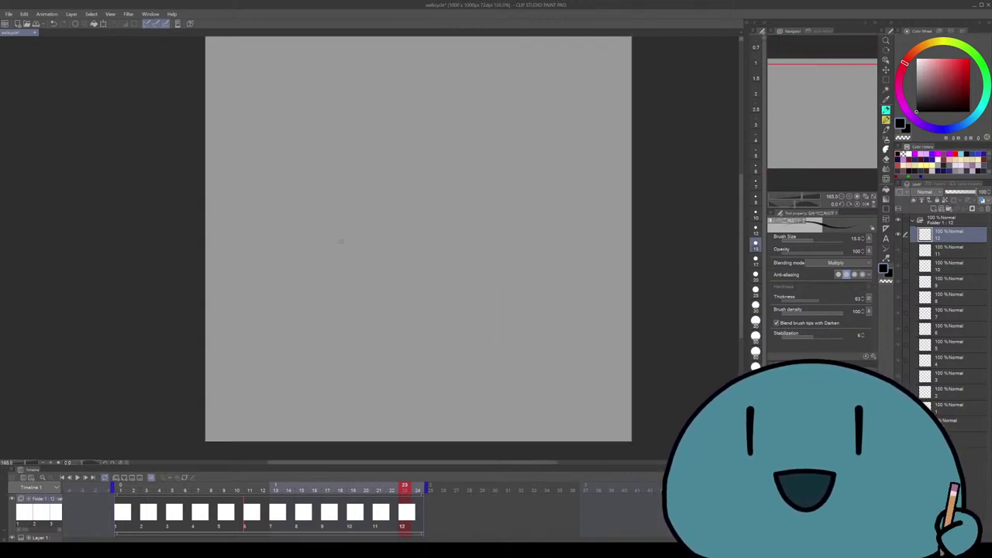
scroll(452, 245, down, 1)
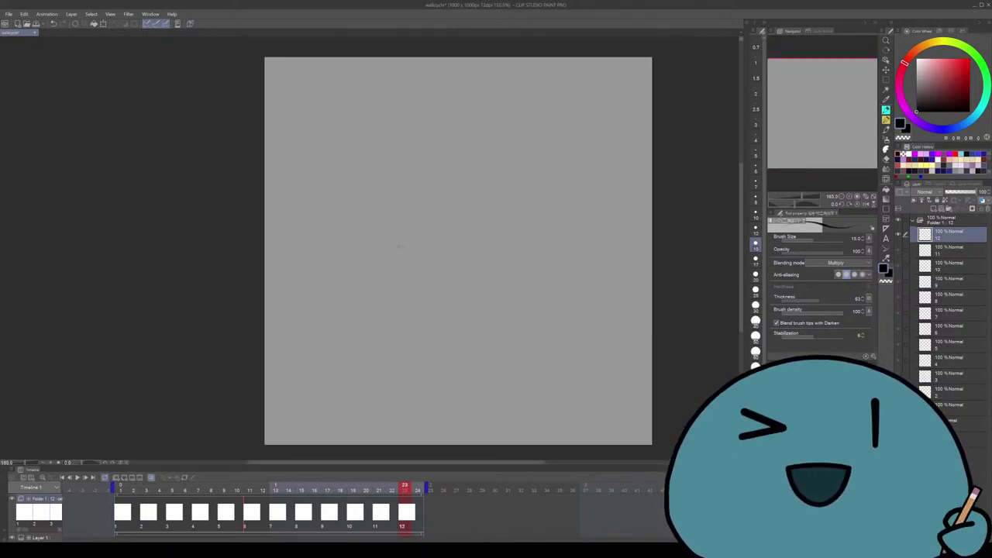
Go to the first frame and try out strokes with the hard-edged pen on the empty canvas
key(Home)
key(p)
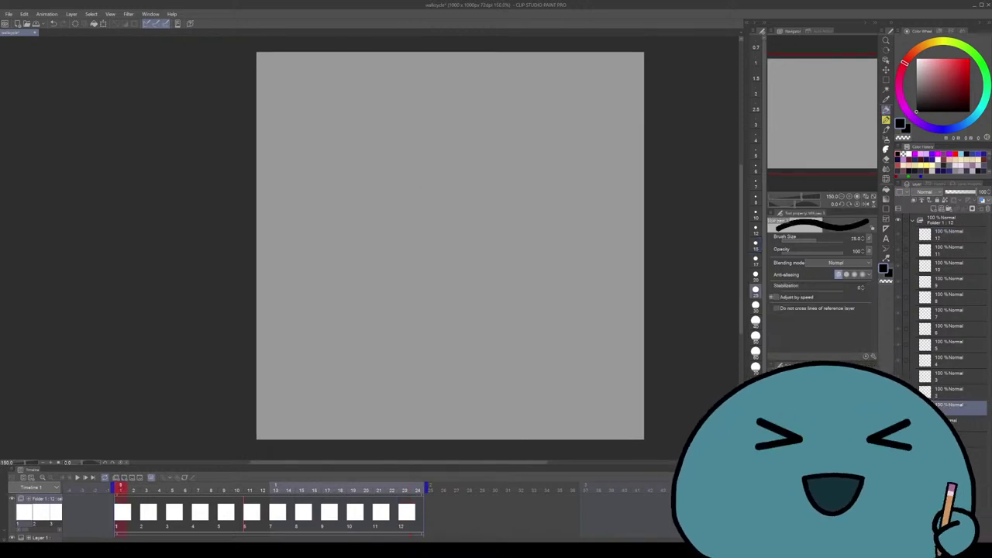
drag(437, 118, 388, 282)
key(ctrl+z)
drag(434, 108, 465, 97)
key(ctrl+z)
drag(611, 234, 609, 240)
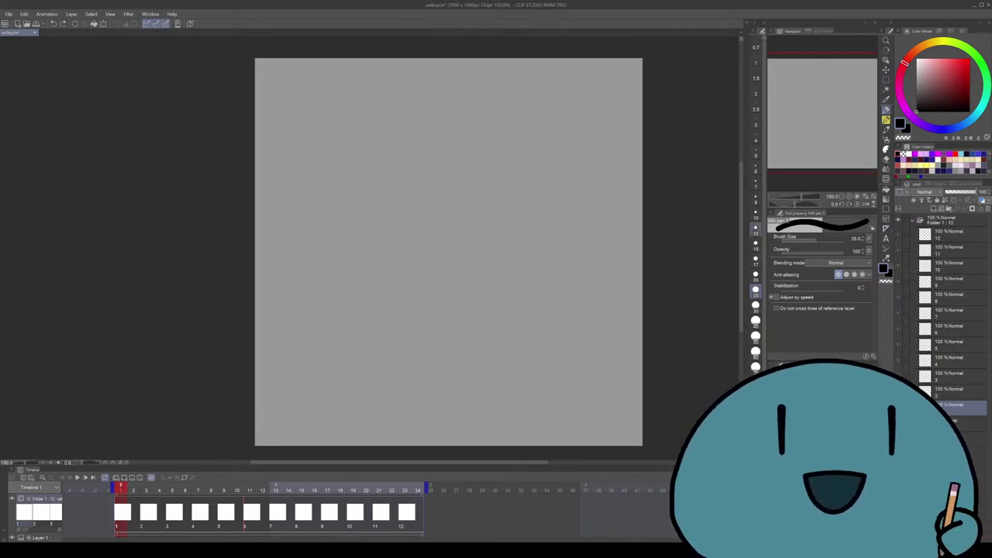
Set the pen's brush size to 10 and draw a circle for the head in the upper middle of cel 1
click(756, 211)
mouse_move(382, 150)
mouse_down()
mouse_move(412, 216)
mouse_move(411, 144)
mouse_up()
key(ctrl+z)
drag(442, 208, 437, 270)
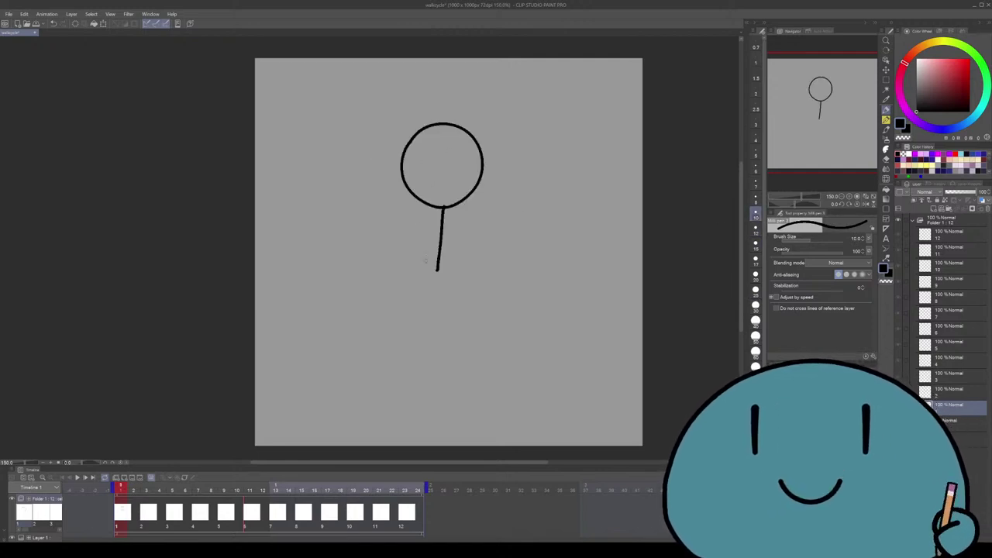
key(ctrl+z)
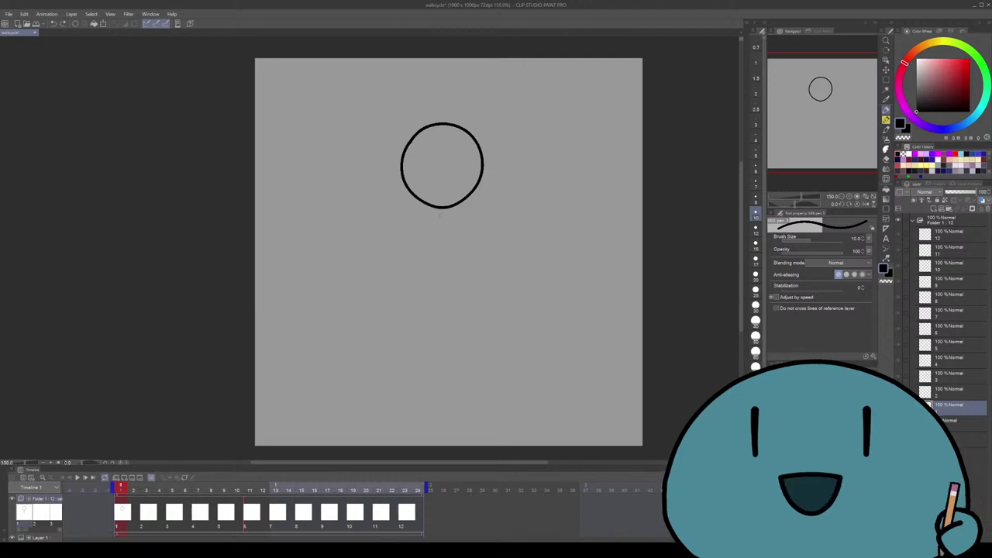
Draw an oval torso, two shoulder circles, a triangular pelvis and bent leg lines below the head
mouse_move(442, 232)
mouse_down()
mouse_move(446, 215)
mouse_move(476, 259)
mouse_move(439, 198)
mouse_move(416, 198)
mouse_up()
drag(473, 186, 470, 189)
mouse_move(425, 278)
mouse_down()
mouse_move(484, 279)
mouse_move(445, 339)
mouse_up()
mouse_move(427, 288)
mouse_down()
mouse_move(407, 324)
mouse_move(420, 411)
mouse_up()
mouse_move(469, 299)
mouse_down()
mouse_move(494, 336)
mouse_move(487, 423)
mouse_up()
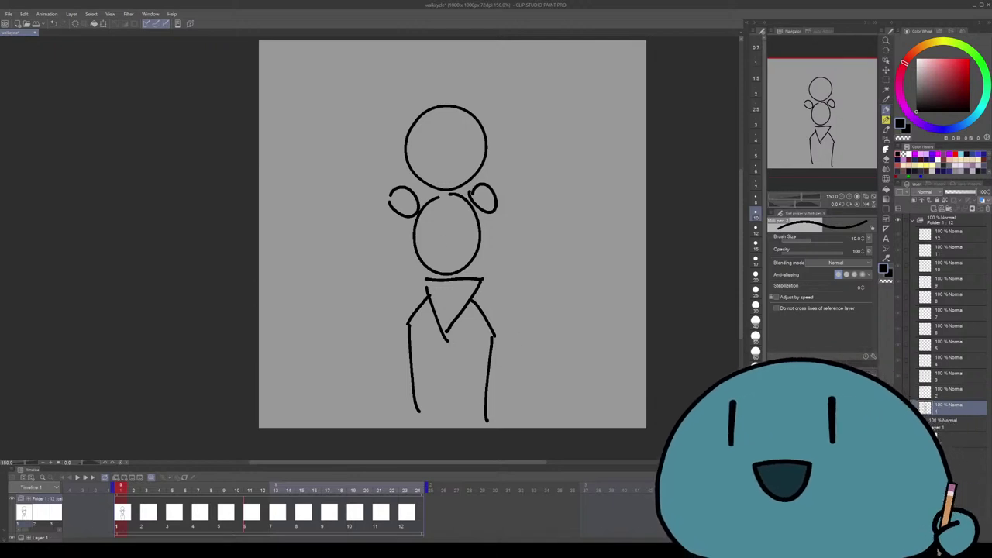
Clear the simple figure from cel 1 and switch back to the size 15 sketching brush
key(Delete)
drag(574, 136, 503, 165)
key(Delete)
key(p)
key(Delete)
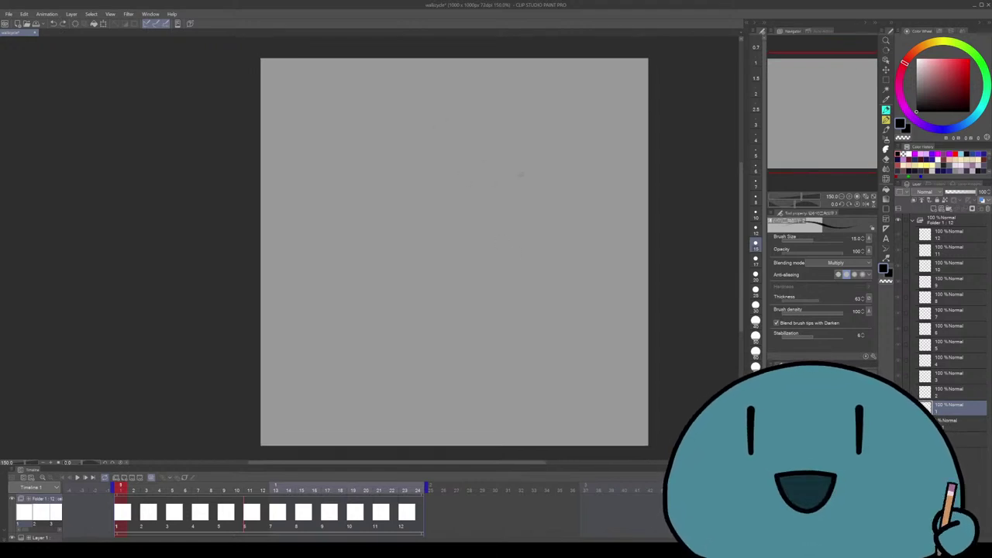
drag(500, 167, 442, 146)
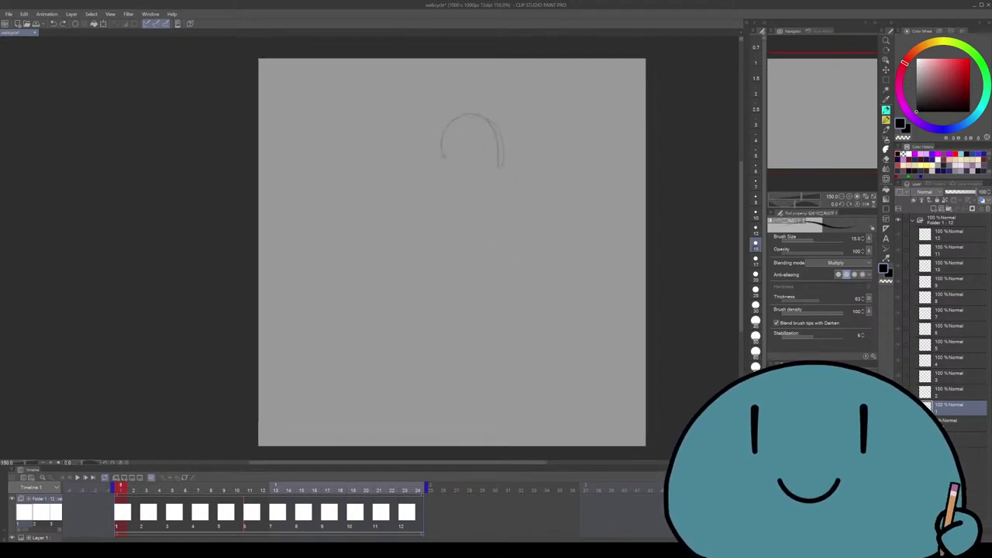
key(ctrl+z)
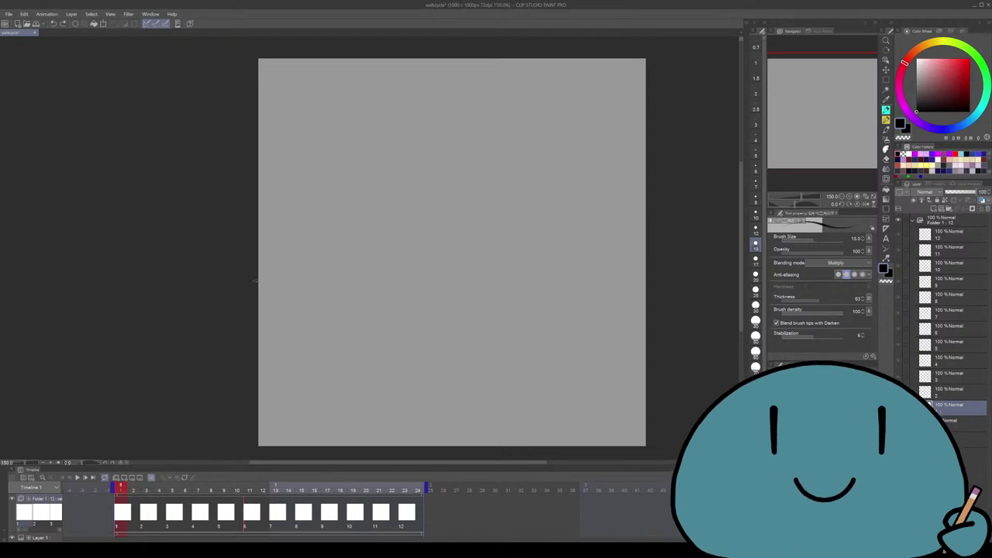
drag(470, 215, 504, 173)
key(ctrl+z)
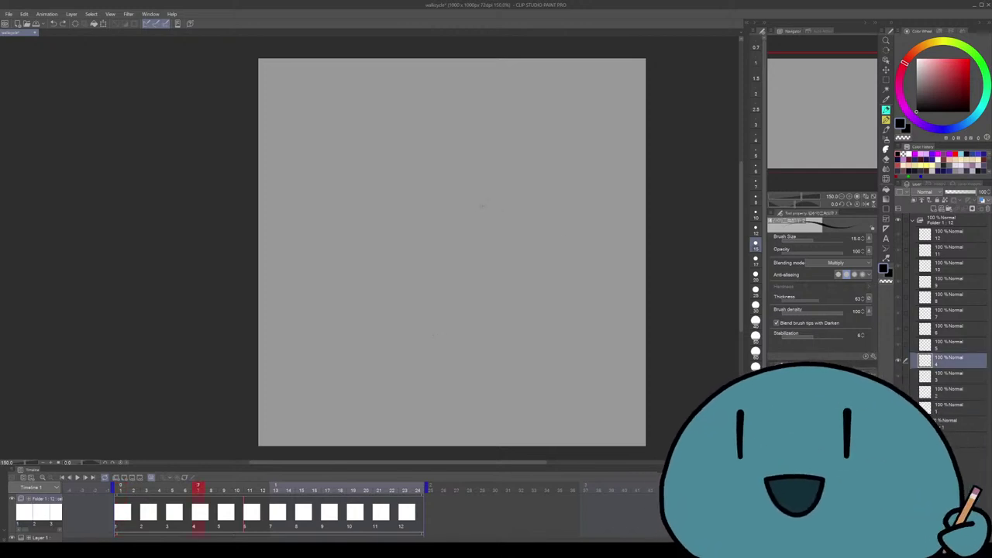
On cel 4, sketch an oval torso with two shoulder circles, a curved lower edge and a slanted hip line below it
drag(418, 211, 457, 174)
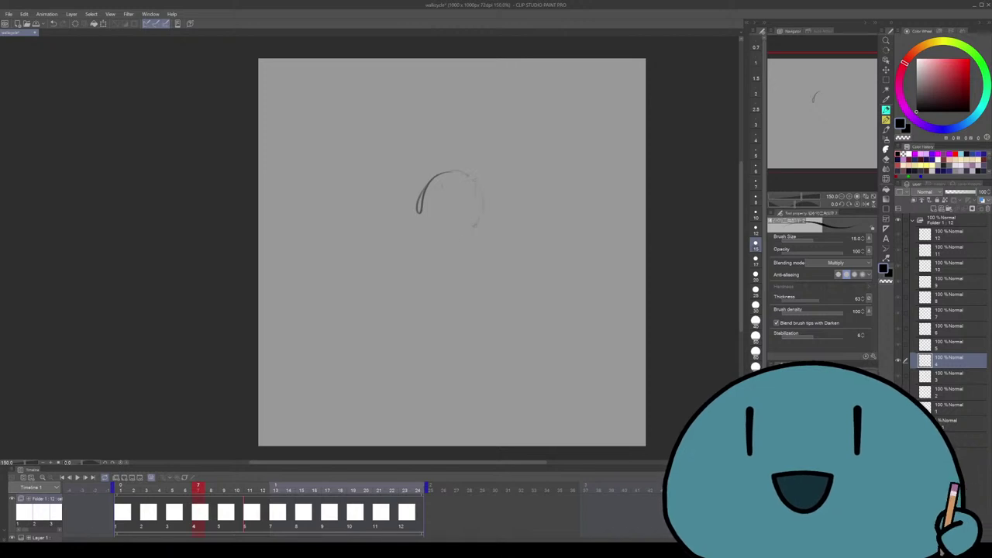
mouse_move(417, 225)
mouse_down()
mouse_move(465, 237)
mouse_move(476, 225)
mouse_move(457, 243)
mouse_up()
drag(470, 189, 461, 231)
mouse_move(434, 169)
mouse_down()
mouse_move(456, 181)
mouse_move(409, 197)
mouse_move(448, 183)
mouse_move(424, 162)
mouse_up()
mouse_move(439, 171)
mouse_down()
mouse_move(439, 193)
mouse_move(404, 194)
mouse_move(431, 212)
mouse_up()
mouse_move(490, 183)
mouse_down()
mouse_move(505, 200)
mouse_move(501, 183)
mouse_move(504, 201)
mouse_move(476, 210)
mouse_up()
mouse_move(484, 175)
mouse_down()
mouse_move(483, 208)
mouse_move(423, 284)
mouse_up()
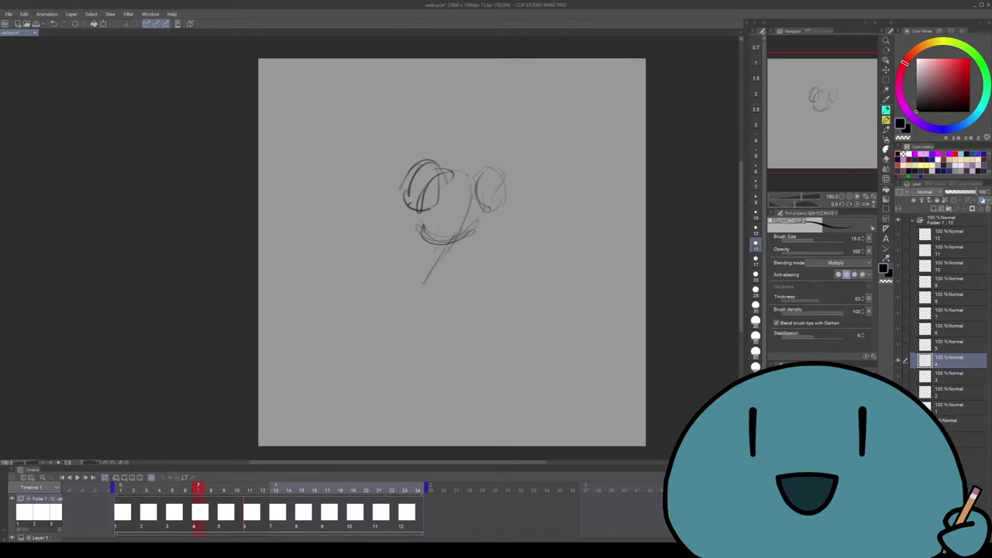
drag(413, 239, 402, 282)
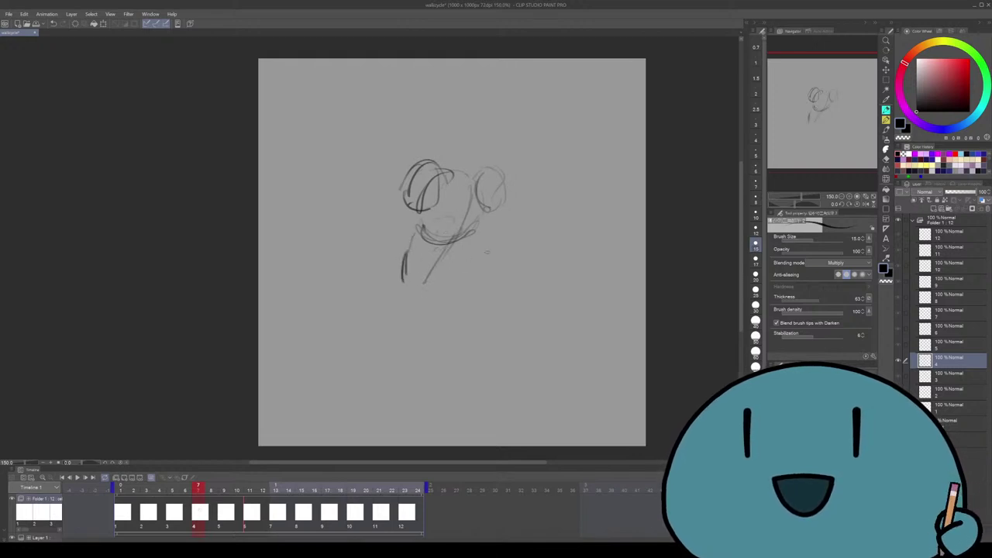
mouse_move(468, 232)
mouse_down()
mouse_move(489, 282)
mouse_move(472, 353)
mouse_up()
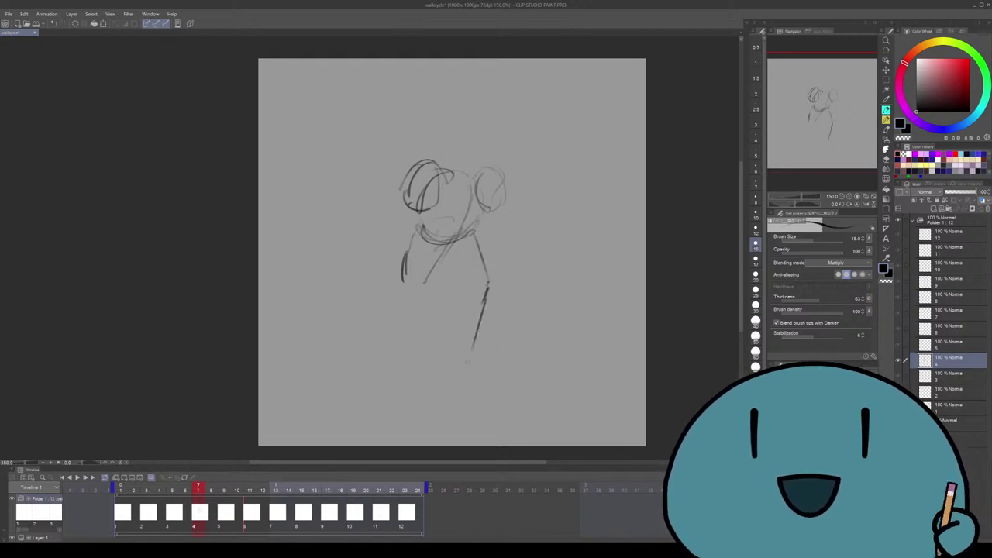
key(ctrl+z)
key(ctrl+z)
key(ctrl+y)
key(ctrl+z)
key(ctrl+y)
key(ctrl+z)
key(ctrl+y)
drag(499, 282, 500, 301)
key(ctrl+z)
key(ctrl+z)
key(ctrl+z)
key(ctrl+z)
key(ctrl+z)
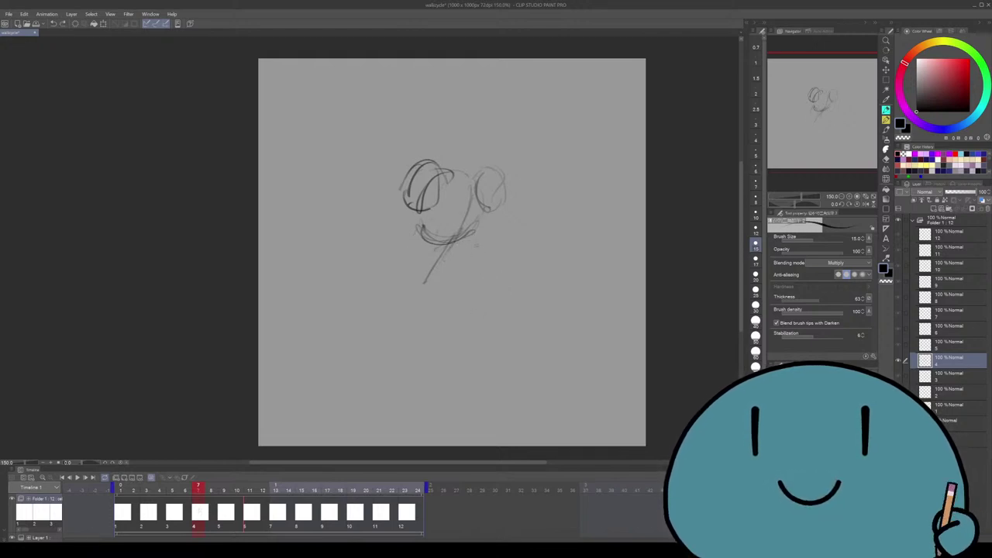
key(ctrl+y)
key(ctrl+z)
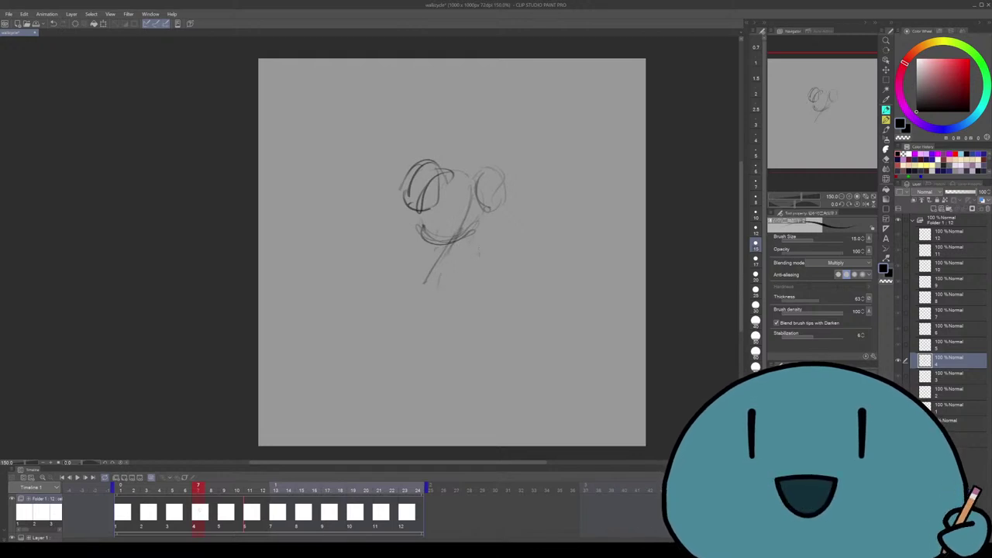
Draw the supporting leg from the hip, with a rounded knee and a lower leg line slanting down
drag(475, 236, 486, 284)
key(ctrl+z)
key(ctrl+z)
key(ctrl+z)
mouse_move(466, 242)
mouse_down()
mouse_move(434, 278)
mouse_move(476, 335)
mouse_up()
key(ctrl+z)
mouse_move(475, 242)
mouse_down()
mouse_move(487, 299)
mouse_move(465, 315)
mouse_move(467, 345)
mouse_up()
key(ctrl+z)
drag(482, 312, 449, 379)
key(ctrl+z)
drag(489, 300, 463, 377)
scroll(452, 255, up, 1)
key(ctrl+z)
Draw the other thigh down from the hip with a rounded knee, and fold its lower leg up behind
drag(450, 255, 414, 324)
key(ctrl+z)
mouse_move(445, 257)
mouse_down()
mouse_move(425, 310)
mouse_move(397, 341)
mouse_move(390, 310)
mouse_up()
mouse_move(420, 236)
mouse_down()
mouse_move(405, 259)
mouse_move(392, 328)
mouse_move(417, 335)
mouse_up()
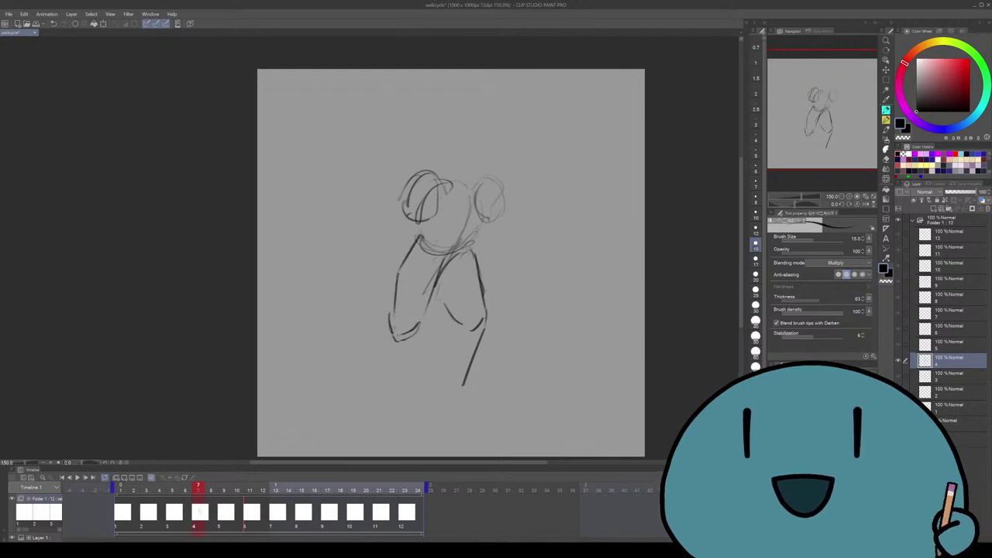
key(ctrl+z)
mouse_move(374, 312)
mouse_down()
mouse_move(394, 341)
mouse_move(372, 310)
mouse_up()
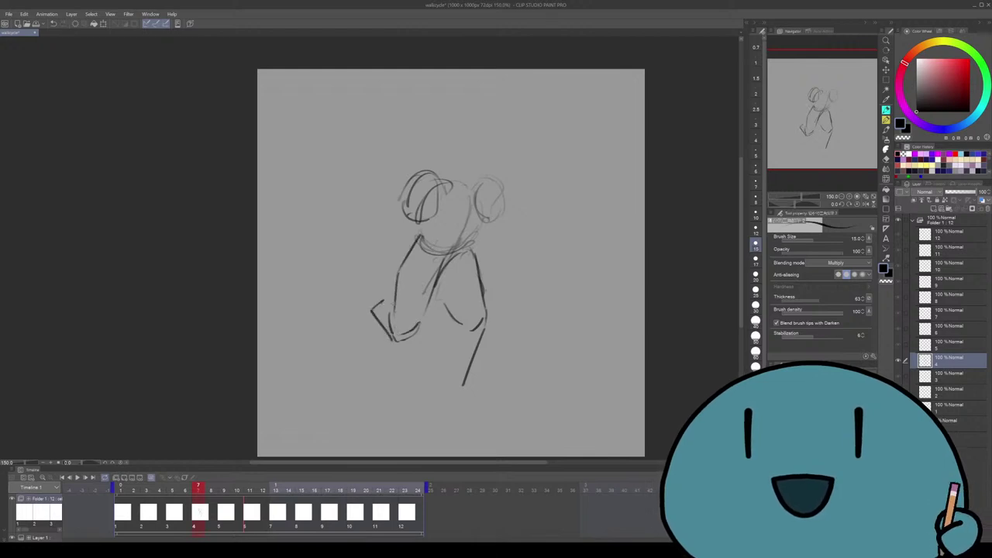
Erase the overlapping lines at the far shoulder, redraw that side of the torso and add an oval head above it
drag(449, 256, 442, 278)
key(e)
mouse_move(467, 217)
mouse_down()
mouse_move(478, 242)
mouse_move(449, 273)
mouse_move(482, 234)
mouse_up()
key(p)
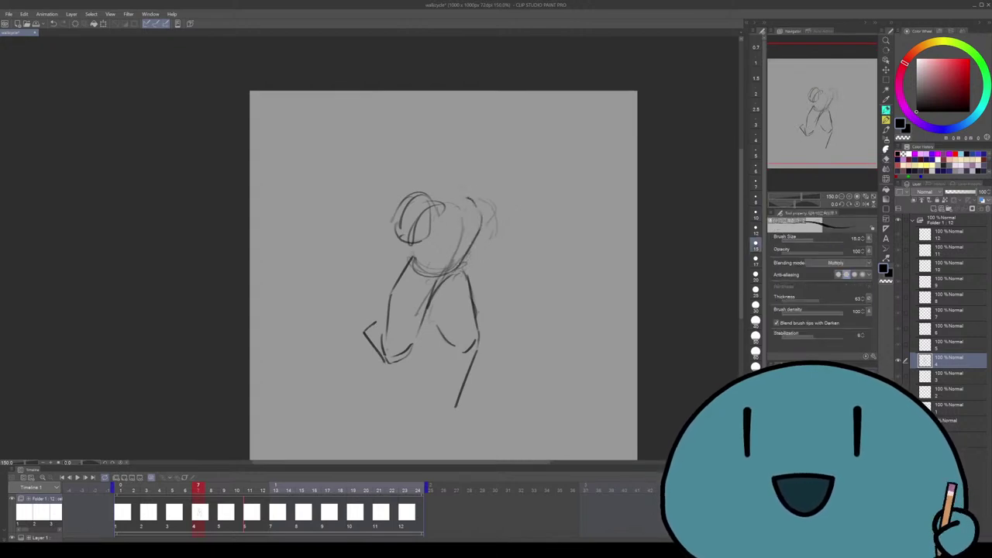
mouse_move(438, 196)
mouse_down()
mouse_move(465, 144)
mouse_move(489, 167)
mouse_move(477, 211)
mouse_up()
drag(475, 212, 449, 212)
drag(448, 210, 475, 214)
Sketch both arms with round hands, the near arm bent to the hip and the far one reaching out from the body
drag(465, 271, 470, 265)
mouse_move(412, 208)
mouse_down()
mouse_move(397, 255)
mouse_move(430, 256)
mouse_move(404, 272)
mouse_move(430, 259)
mouse_move(439, 274)
mouse_move(410, 287)
mouse_move(425, 289)
mouse_up()
key(ctrl+z)
mouse_move(487, 222)
mouse_down()
mouse_move(498, 247)
mouse_move(519, 253)
mouse_move(501, 268)
mouse_move(490, 261)
mouse_up()
drag(434, 271, 441, 278)
mouse_move(438, 206)
mouse_down()
mouse_move(403, 201)
mouse_move(400, 238)
mouse_up()
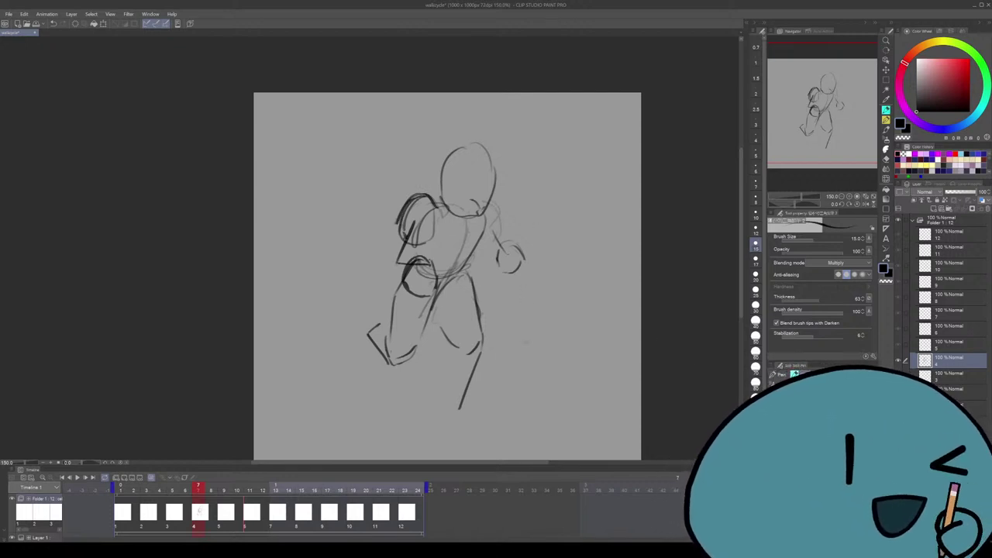
Add a curved vertical centre guideline to the head of the cel 4 figure
drag(540, 319, 536, 304)
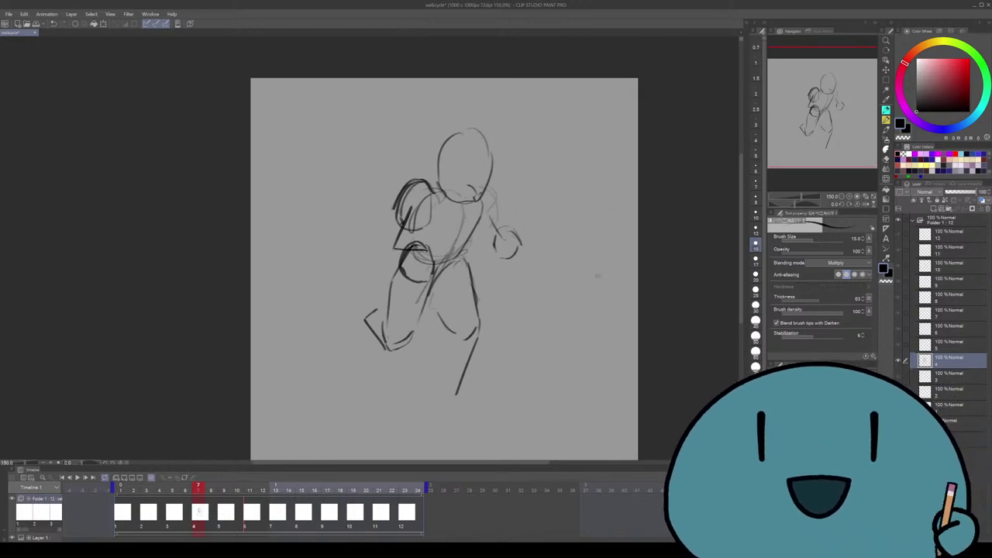
mouse_move(536, 304)
mouse_down()
mouse_move(533, 322)
mouse_move(543, 304)
mouse_up()
drag(484, 138, 487, 188)
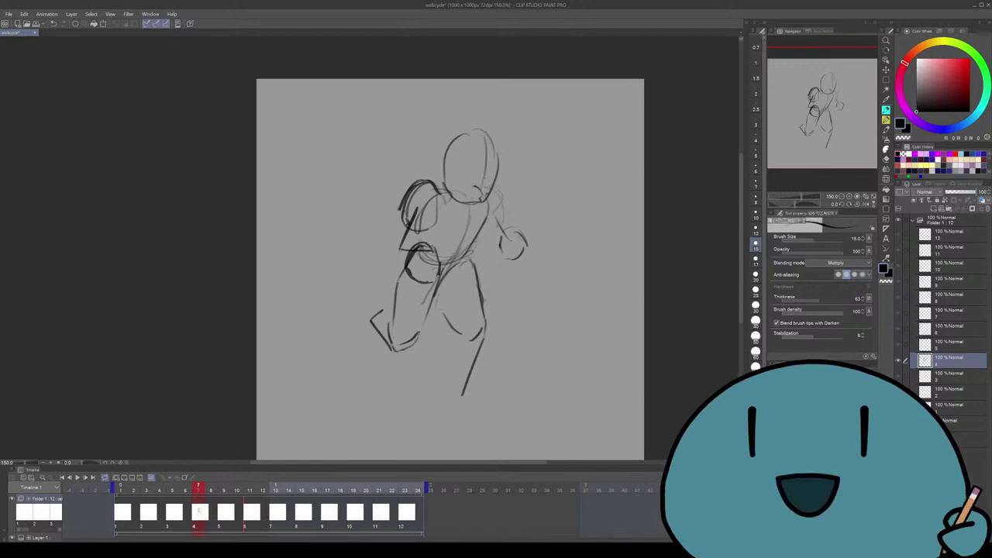
mouse_move(482, 137)
mouse_down()
mouse_move(486, 172)
mouse_move(488, 160)
mouse_move(459, 174)
mouse_move(481, 183)
mouse_move(463, 180)
mouse_move(492, 172)
mouse_up()
key(ctrl+z)
drag(449, 271, 456, 245)
Darken the far side of the torso and complete the outlines of both lower legs
drag(498, 183, 477, 239)
mouse_move(463, 309)
mouse_down()
mouse_move(456, 366)
mouse_move(469, 368)
mouse_up()
drag(383, 300, 410, 289)
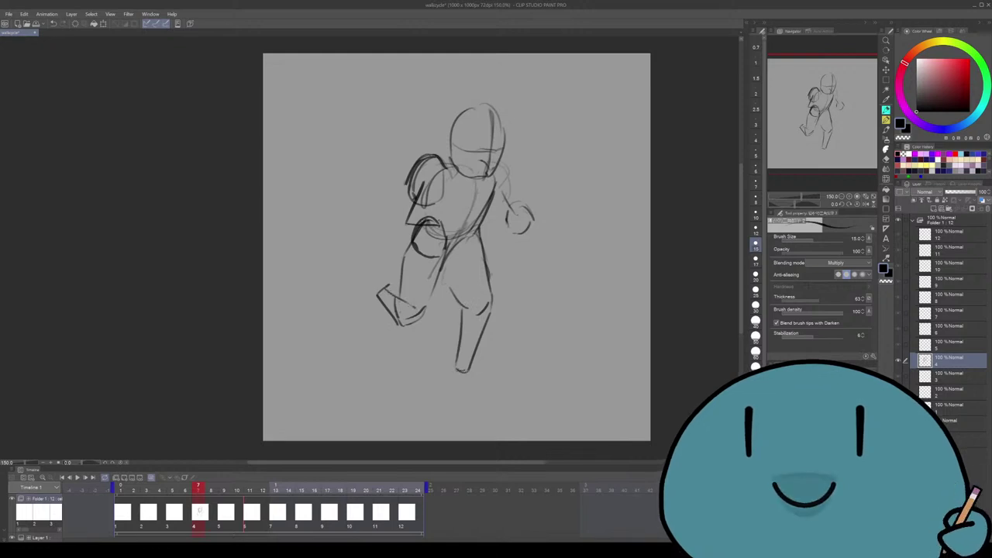
drag(456, 246, 452, 251)
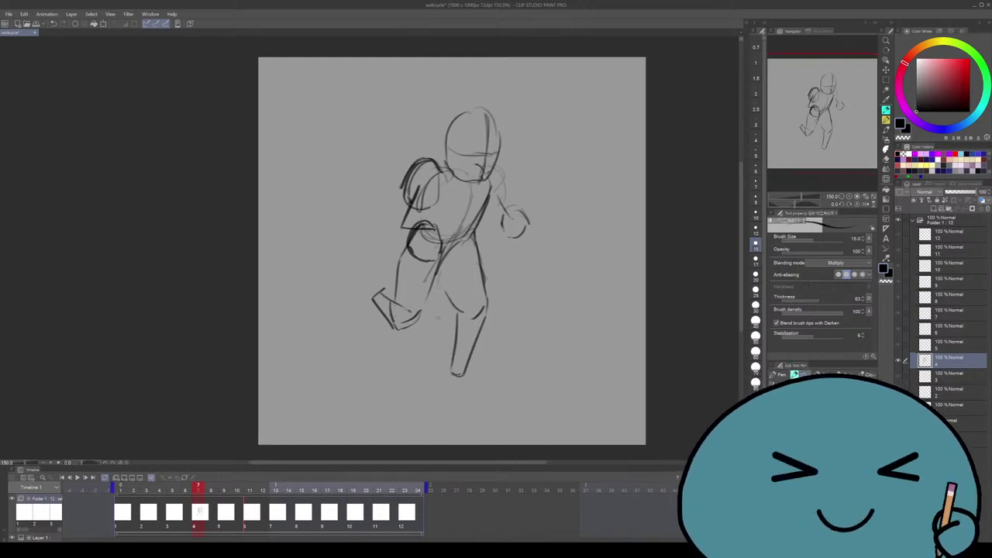
scroll(453, 245, down, 1)
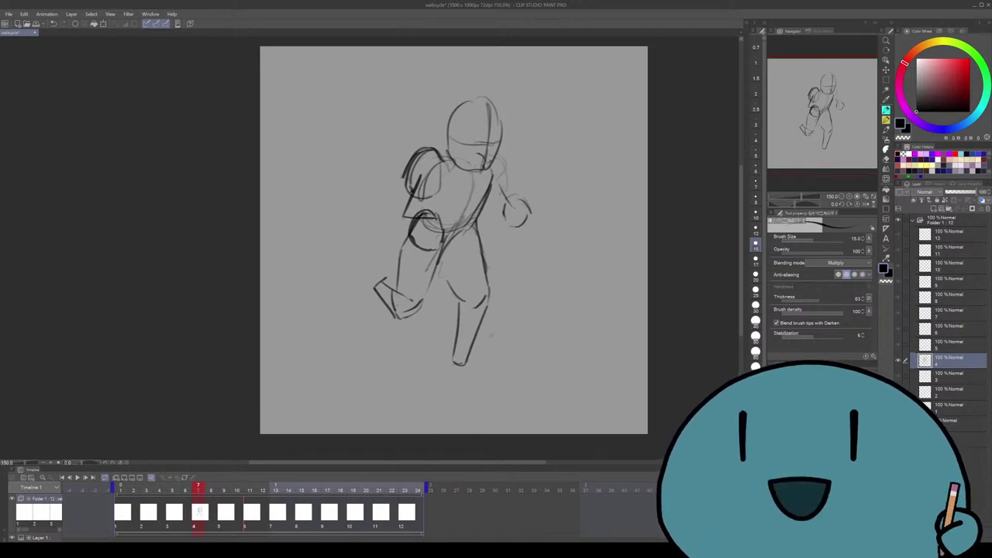
scroll(454, 240, up, 1)
mouse_move(454, 368)
mouse_down()
mouse_move(496, 378)
mouse_move(477, 380)
mouse_move(470, 358)
mouse_move(494, 384)
mouse_up()
key(ctrl+z)
key(ctrl+z)
key(ctrl+z)
key(ctrl+z)
key(ctrl+z)
key(ctrl+z)
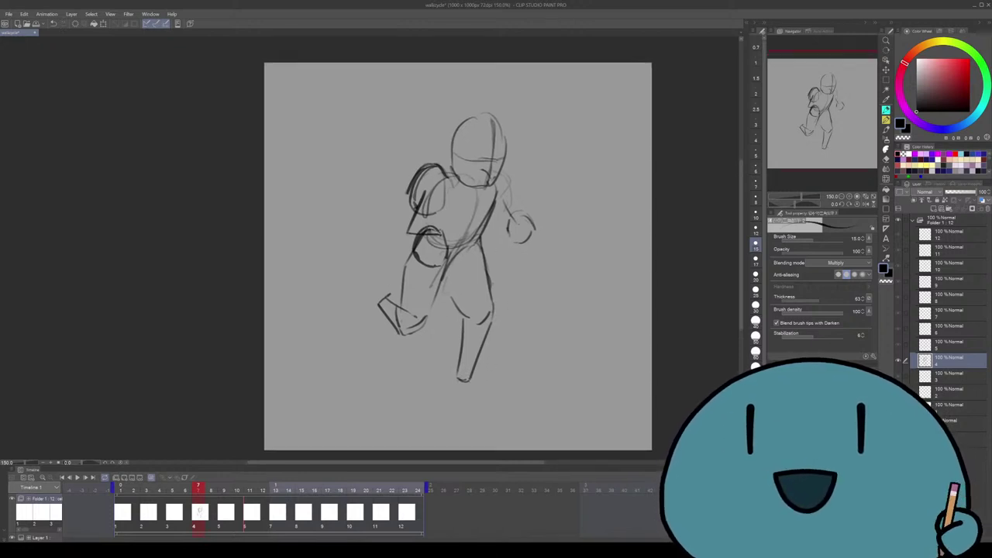
Reinforce the near forearm and hand at the hip, and add the far forearm's second line and an angular fist
mouse_move(407, 234)
mouse_down()
mouse_move(428, 257)
mouse_move(425, 245)
mouse_move(438, 235)
mouse_up()
drag(425, 200, 415, 235)
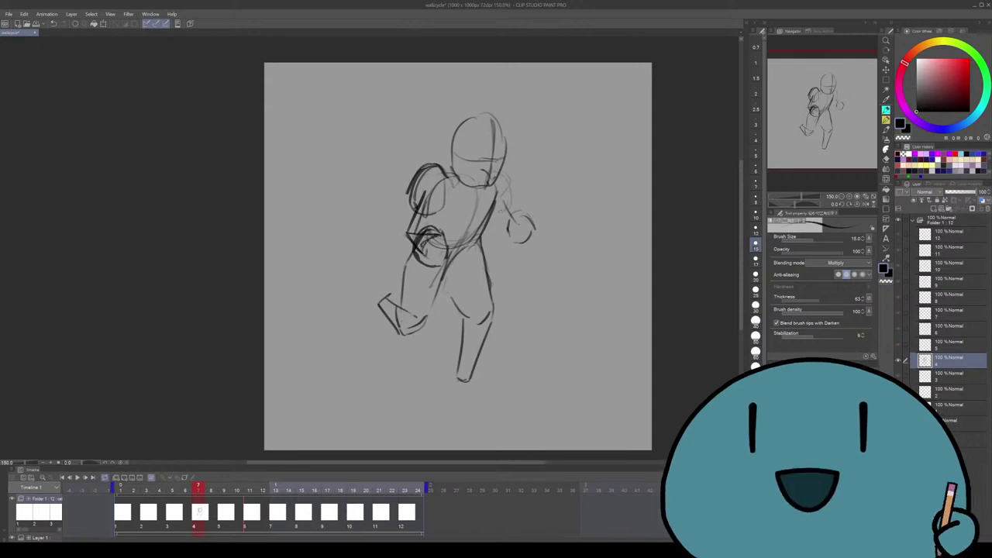
drag(495, 208, 514, 226)
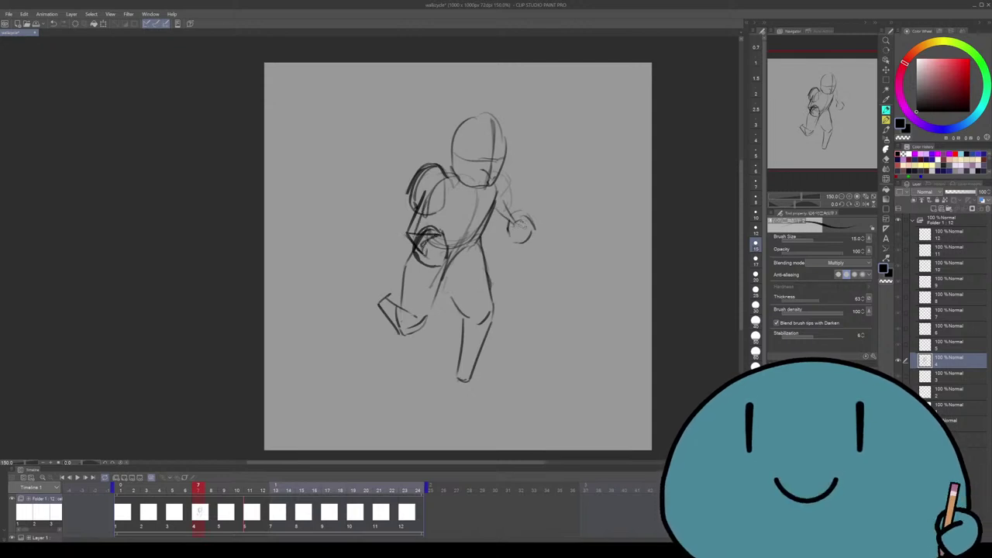
mouse_move(517, 217)
mouse_down()
mouse_move(540, 227)
mouse_move(537, 243)
mouse_up()
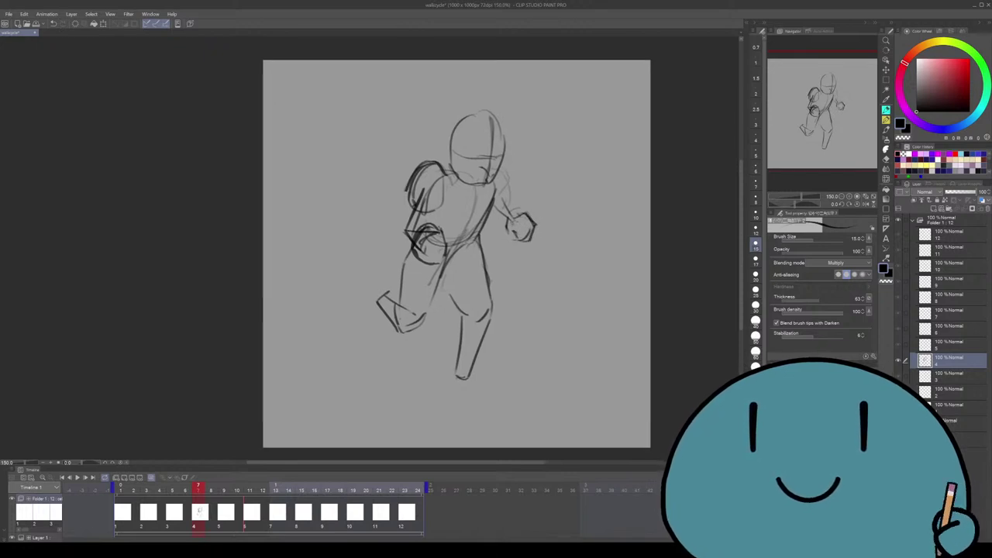
drag(458, 256, 456, 253)
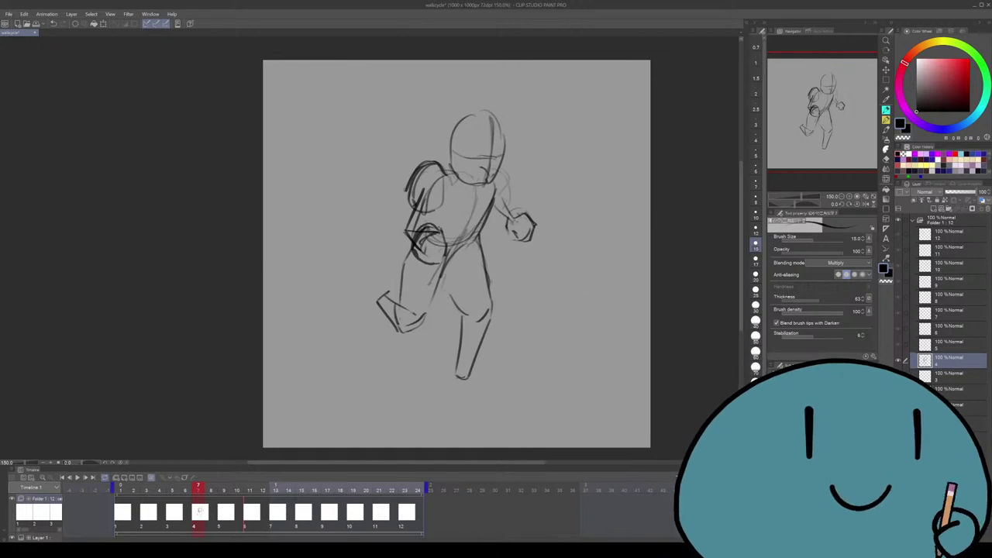
click(353, 487)
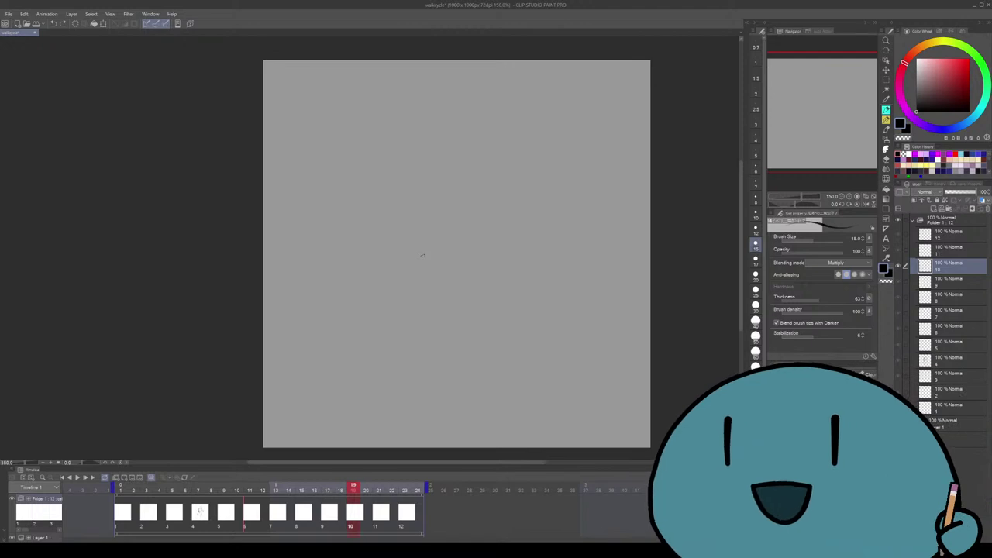
drag(552, 194, 465, 242)
key(ctrl+z)
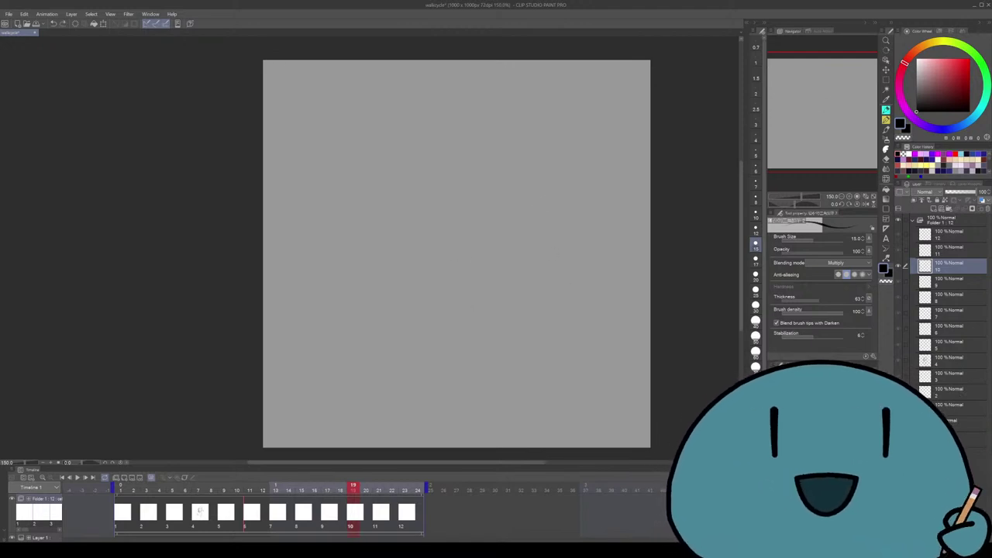
Duplicate cel 4 outside the cel folder as a blue-tinted reference at 25% opacity, and make cel 8 at frame 15 active
click(198, 489)
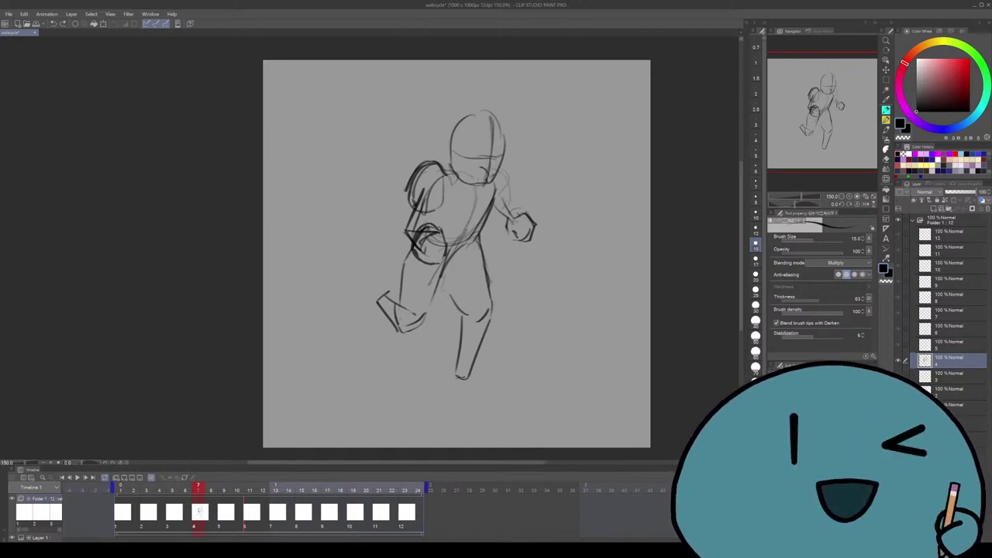
click(953, 422)
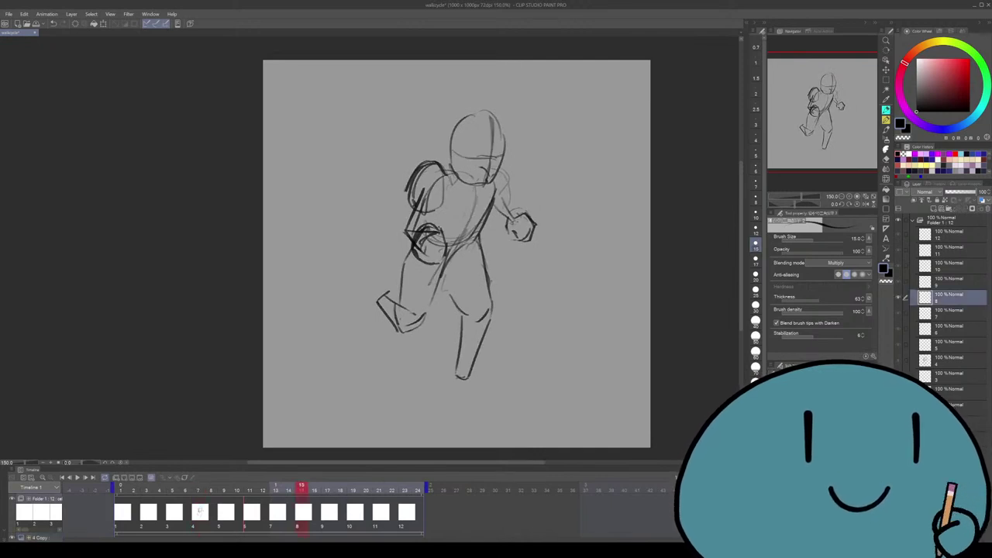
click(954, 422)
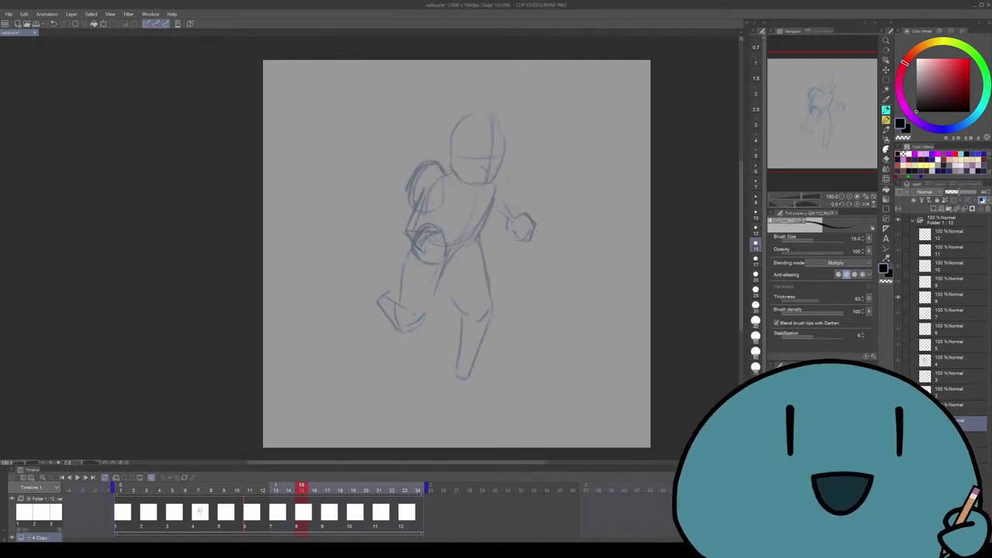
click(950, 296)
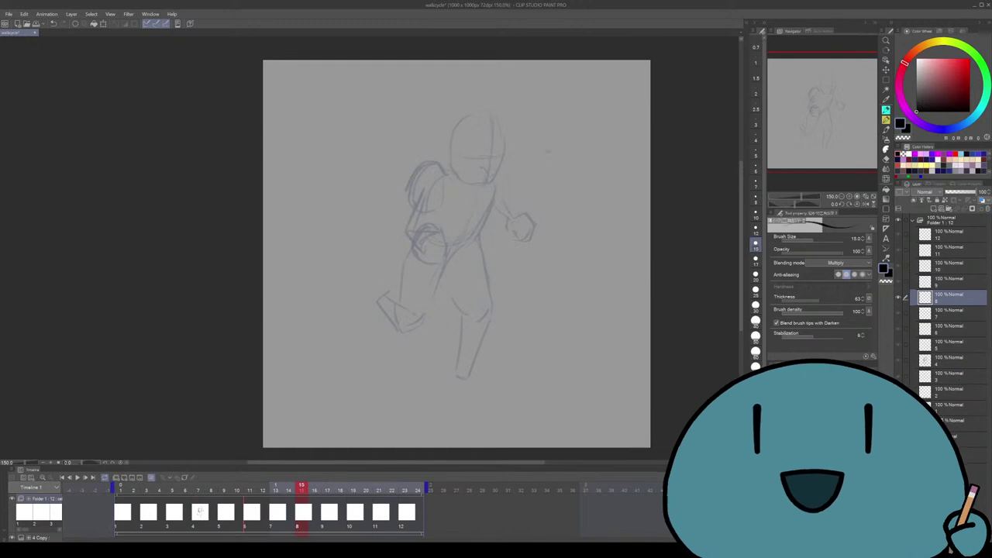
drag(500, 151, 555, 113)
key(ctrl+z)
drag(465, 233, 459, 231)
mouse_move(382, 111)
mouse_down()
mouse_move(448, 63)
mouse_move(372, 116)
mouse_up()
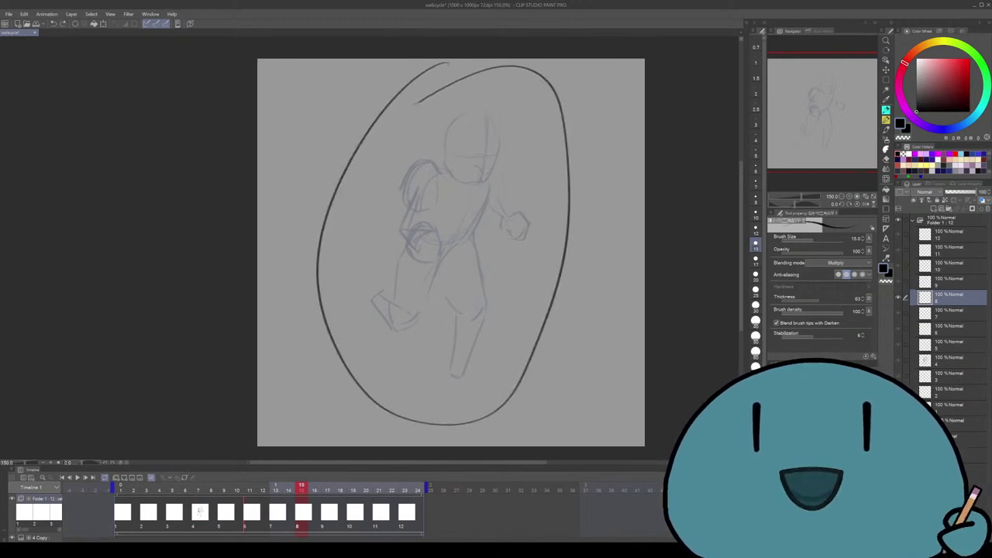
key(ctrl+z)
drag(449, 248, 453, 256)
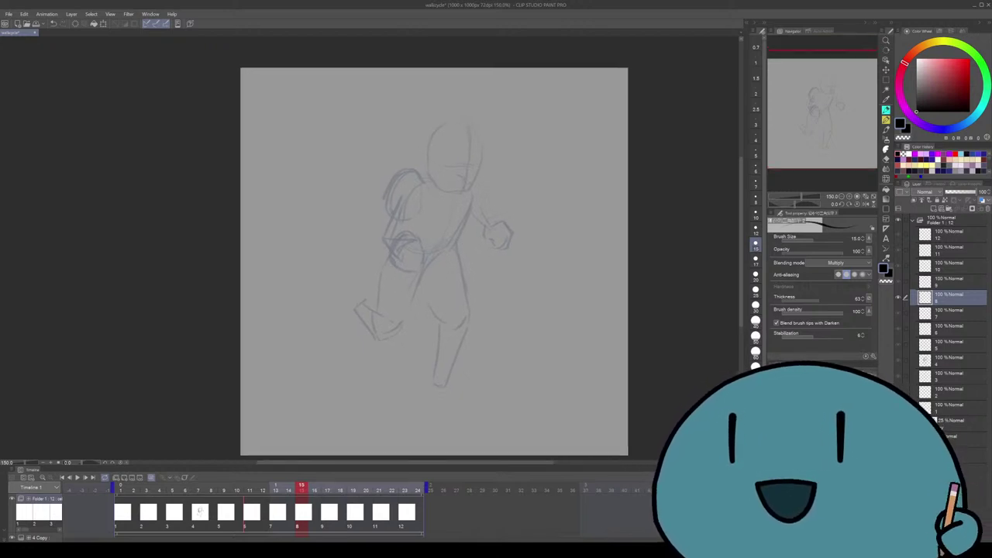
drag(455, 257, 445, 323)
key(ctrl+z)
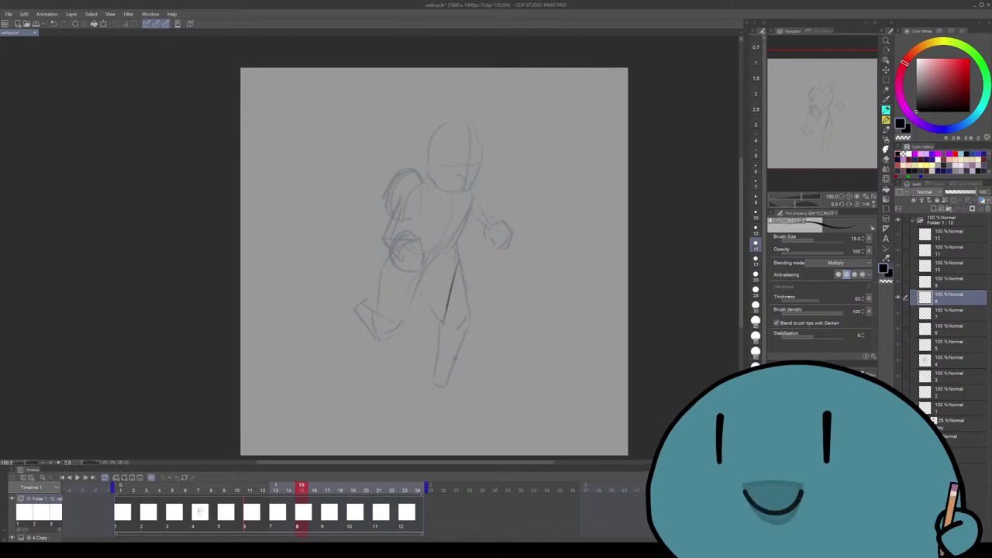
drag(459, 263, 447, 302)
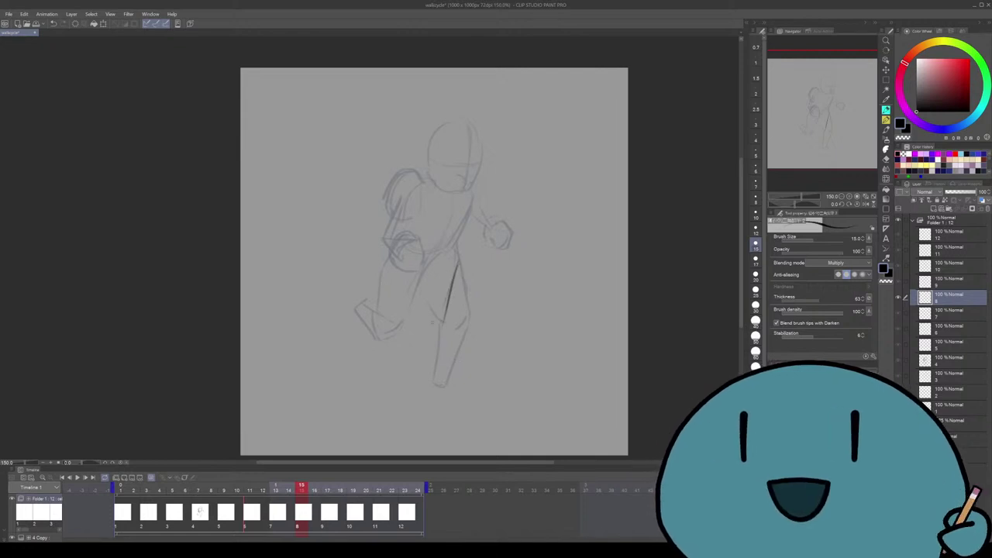
drag(372, 298, 431, 324)
drag(424, 266, 440, 315)
mouse_move(392, 261)
mouse_down()
mouse_move(384, 290)
mouse_move(424, 342)
mouse_move(441, 342)
mouse_move(442, 380)
mouse_up()
key(ctrl+z)
drag(436, 317, 440, 390)
key(ctrl+z)
key(e)
mouse_move(394, 250)
mouse_down()
mouse_move(384, 273)
mouse_move(419, 335)
mouse_up()
drag(459, 254, 436, 306)
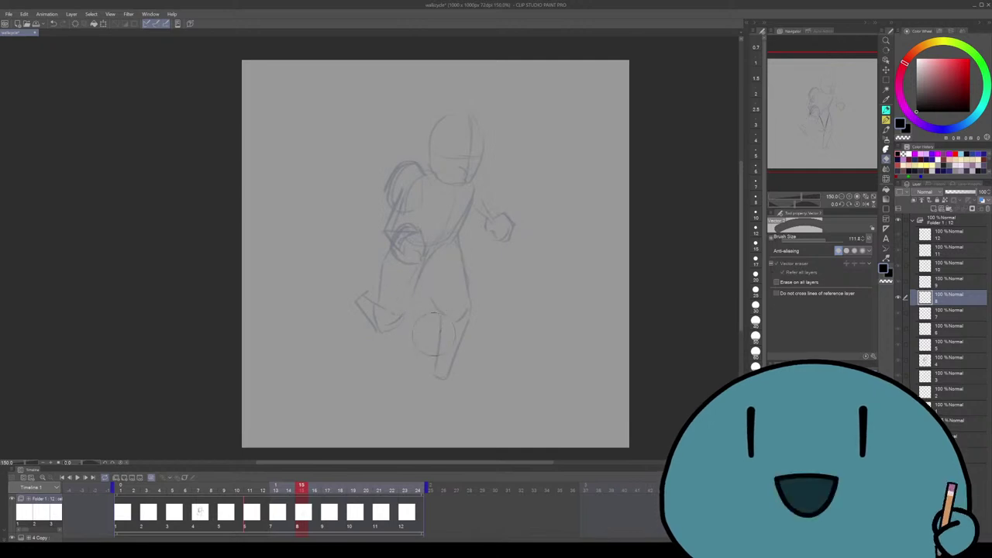
On cel 8, draw the near leg's thigh over the reference, angled forward from the hip to a rounded knee
key(p)
mouse_move(403, 237)
mouse_down()
mouse_move(442, 260)
mouse_move(466, 309)
mouse_up()
key(ctrl+z)
key(ctrl+z)
mouse_move(421, 240)
mouse_down()
mouse_move(448, 283)
mouse_move(450, 380)
mouse_move(451, 342)
mouse_move(453, 378)
mouse_up()
key(ctrl+z)
key(ctrl+z)
mouse_move(423, 240)
mouse_down()
mouse_move(452, 305)
mouse_move(431, 325)
mouse_up()
mouse_move(397, 226)
mouse_down()
mouse_move(387, 268)
mouse_move(431, 321)
mouse_move(438, 392)
mouse_up()
key(ctrl+z)
Draw the near leg's lower part straight down from the knee and close it at the ankle
drag(453, 313, 440, 388)
key(ctrl+z)
drag(454, 314, 437, 392)
key(ctrl+z)
drag(454, 315, 442, 389)
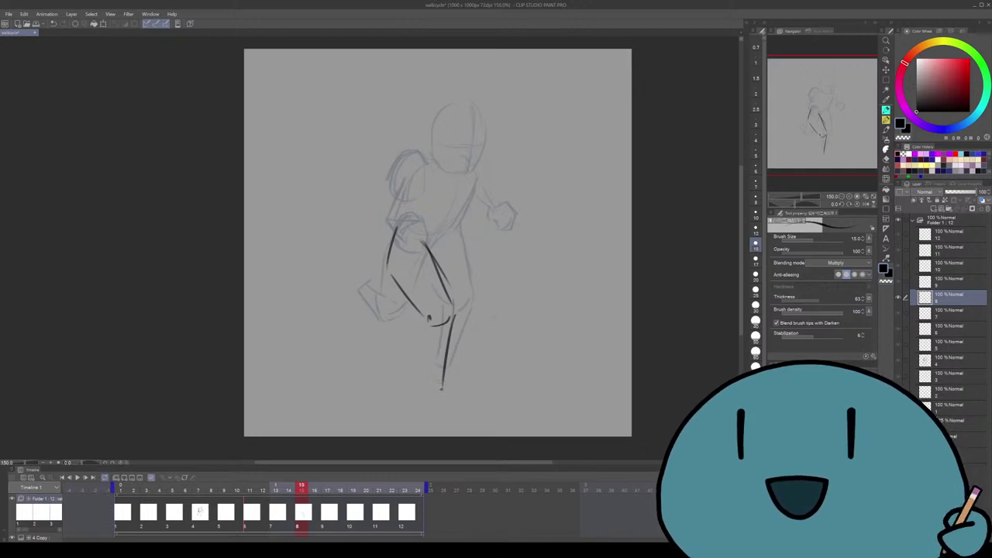
drag(428, 392, 439, 392)
drag(429, 324, 428, 390)
drag(434, 233, 433, 242)
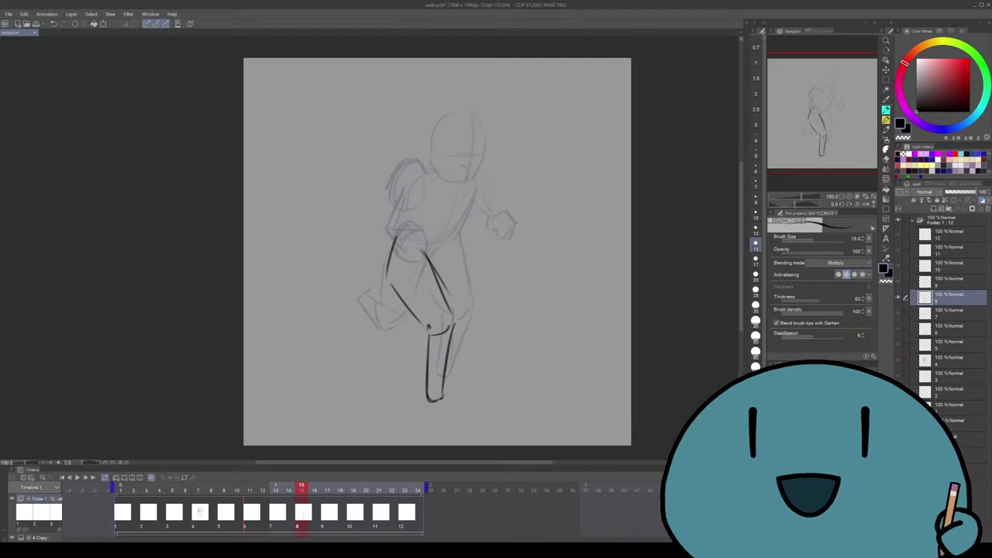
Draw the far leg's thigh line down from the hip and its lower part folded back behind the near thigh
mouse_move(453, 239)
mouse_down()
mouse_move(455, 298)
mouse_move(433, 325)
mouse_move(443, 327)
mouse_up()
key(ctrl+z)
key(ctrl+z)
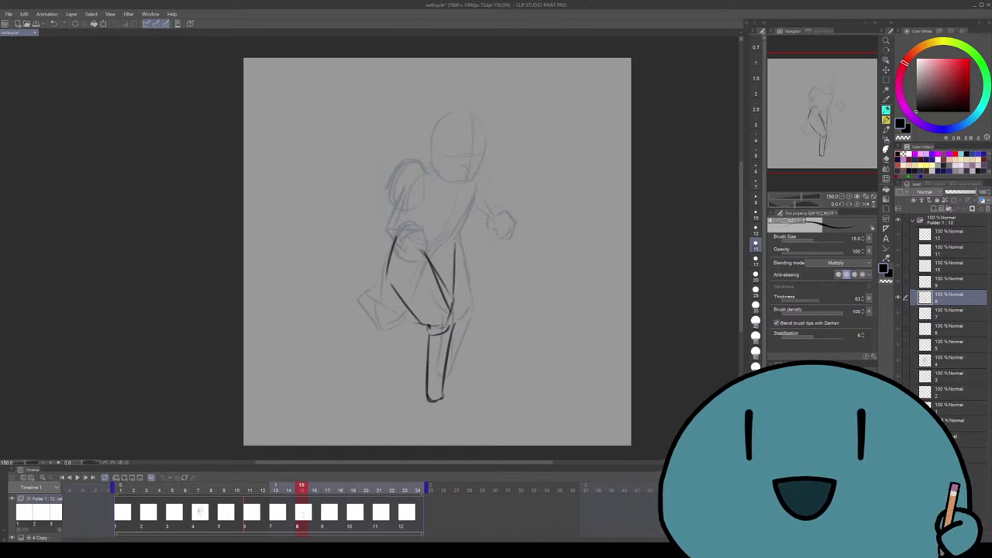
drag(379, 306, 427, 327)
key(ctrl+z)
mouse_move(380, 289)
mouse_down()
mouse_move(377, 303)
mouse_move(422, 294)
mouse_move(436, 307)
mouse_up()
key(ctrl+z)
key(ctrl+z)
key(e)
key(p)
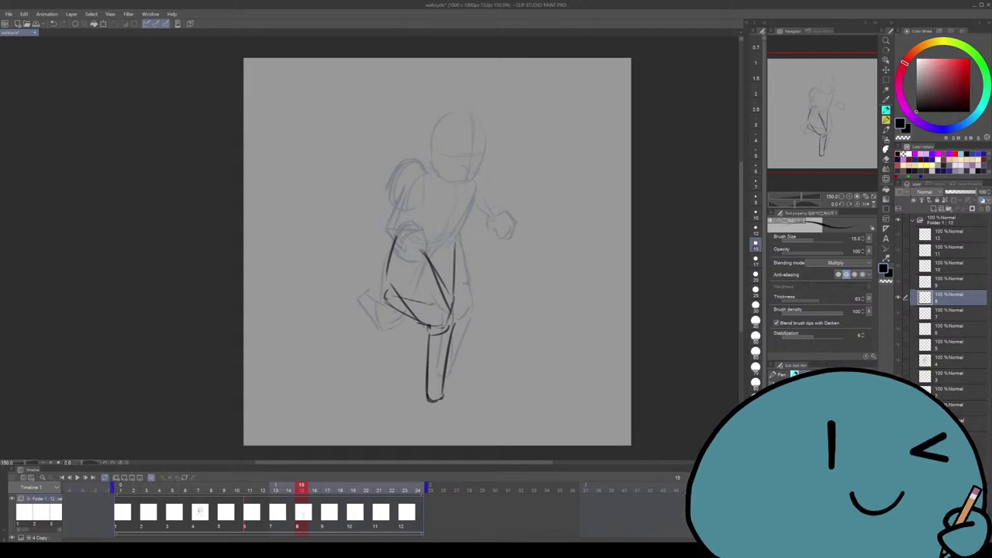
Reinforce the rear edge of the near thigh below the hip on cel 8
mouse_move(437, 251)
mouse_down()
mouse_move(445, 242)
mouse_move(471, 294)
mouse_up()
mouse_move(473, 257)
mouse_down()
mouse_move(476, 332)
mouse_move(473, 340)
mouse_move(470, 284)
mouse_move(453, 341)
mouse_move(468, 306)
mouse_up()
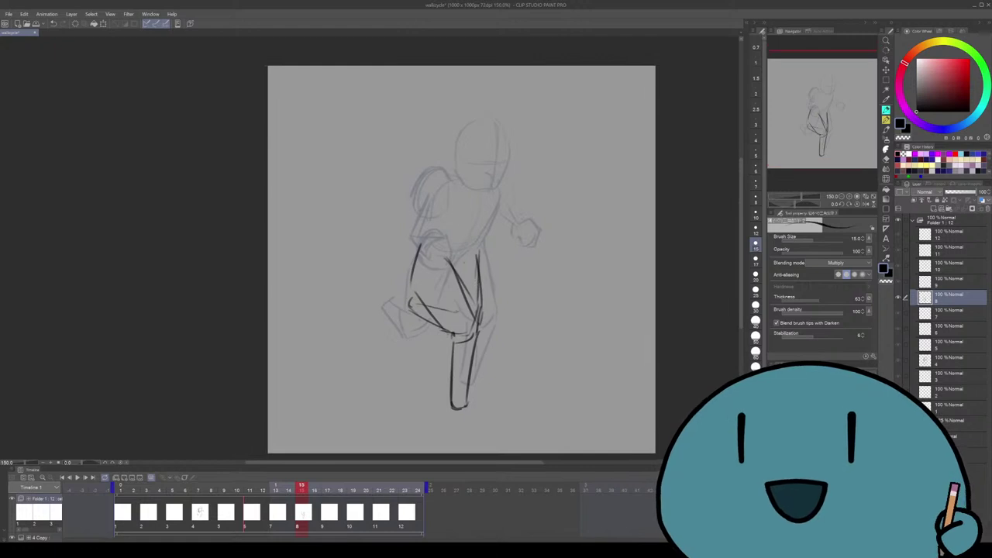
drag(429, 244, 414, 282)
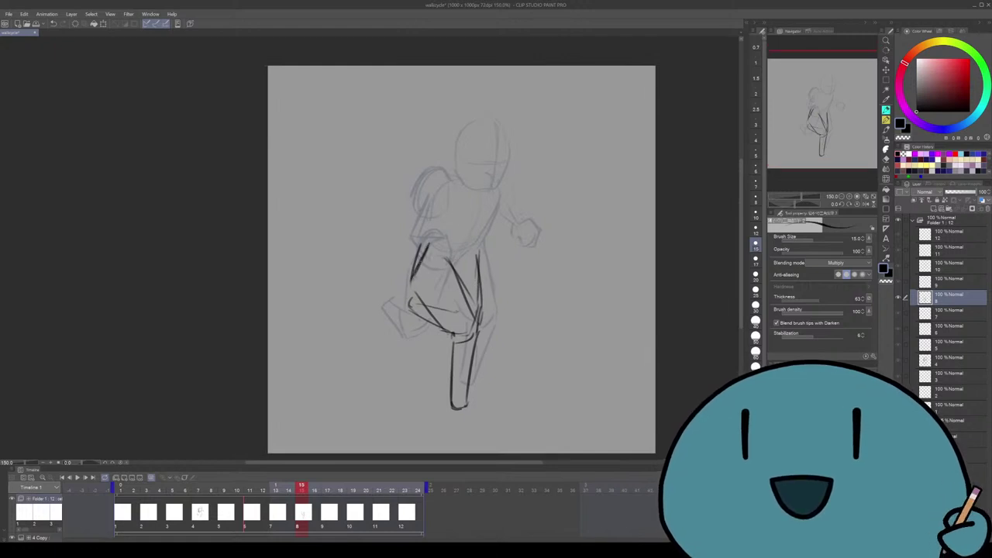
Draw the torso's front edge, rounded base and short back edge over the reference
mouse_move(448, 185)
mouse_down()
mouse_move(436, 226)
mouse_move(468, 264)
mouse_up()
key(ctrl+z)
key(ctrl+z)
drag(498, 233, 484, 255)
drag(503, 196, 481, 259)
drag(466, 256, 457, 260)
drag(448, 193, 441, 206)
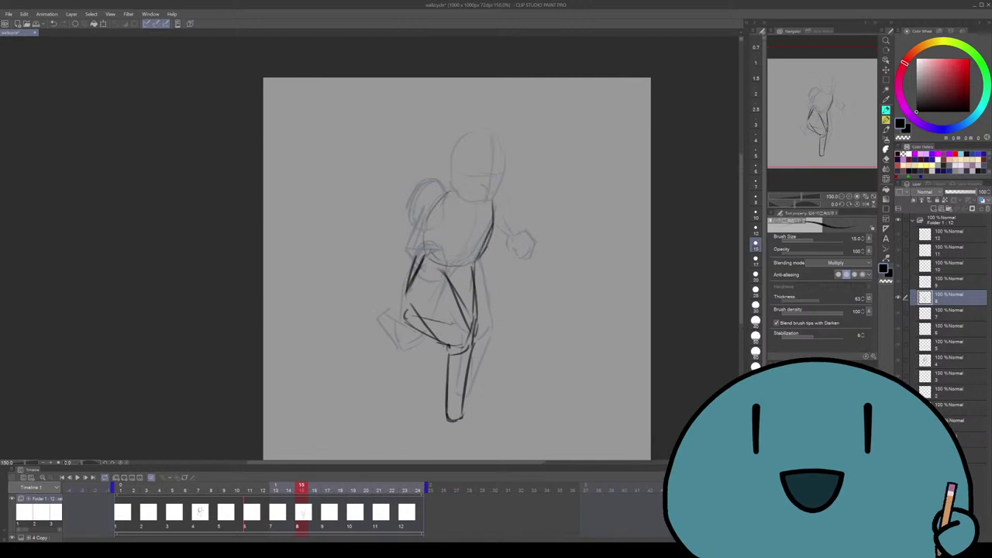
drag(465, 256, 475, 264)
Draw the near shoulder as a tilted oval and extend the upper arm down behind the torso
mouse_move(457, 203)
mouse_down()
mouse_move(433, 185)
mouse_move(417, 219)
mouse_up()
mouse_move(440, 188)
mouse_down()
mouse_move(419, 220)
mouse_move(428, 234)
mouse_move(446, 233)
mouse_up()
drag(465, 256, 420, 262)
mouse_move(454, 245)
mouse_down()
mouse_move(425, 257)
mouse_move(441, 284)
mouse_move(462, 255)
mouse_up()
key(ctrl+z)
key(ctrl+z)
key(ctrl+z)
key(ctrl+z)
key(ctrl+z)
key(ctrl+z)
key(ctrl+z)
key(ctrl+z)
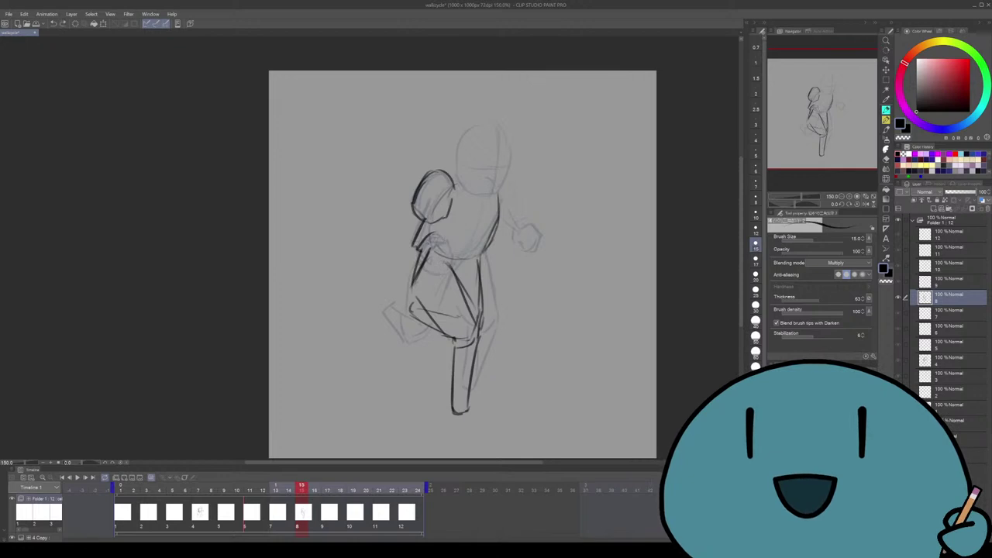
Draw the near forearm and a rounded hand at the hip
mouse_move(425, 220)
mouse_down()
mouse_move(411, 249)
mouse_move(441, 237)
mouse_move(445, 278)
mouse_move(418, 278)
mouse_up()
mouse_move(423, 272)
mouse_down()
mouse_move(442, 277)
mouse_move(424, 284)
mouse_up()
mouse_move(429, 277)
mouse_down()
mouse_move(437, 284)
mouse_move(454, 267)
mouse_up()
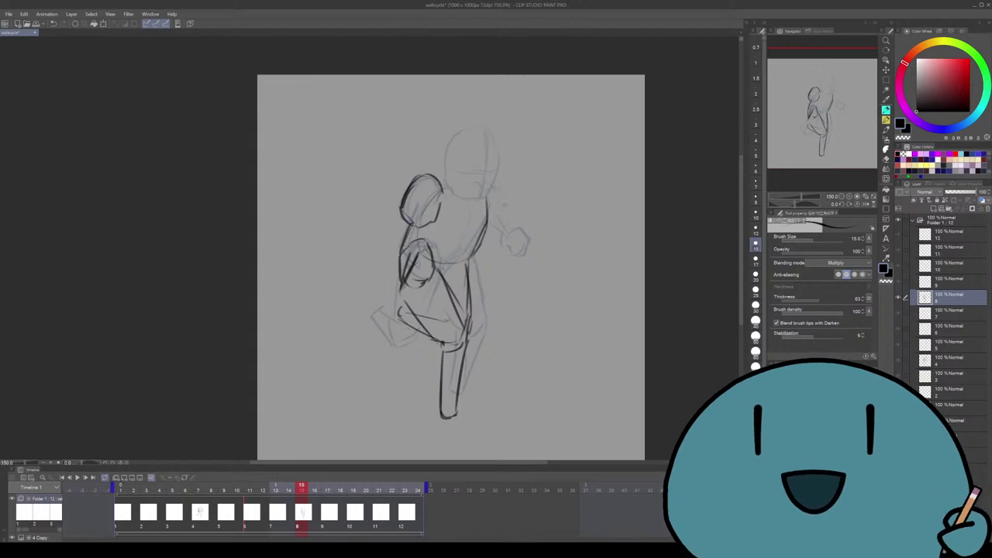
Draw the far arm with a rounded shoulder and angular fist, and curve a chest line across the torso
mouse_move(497, 184)
mouse_down()
mouse_move(504, 223)
mouse_move(528, 222)
mouse_move(531, 252)
mouse_move(508, 253)
mouse_move(507, 238)
mouse_up()
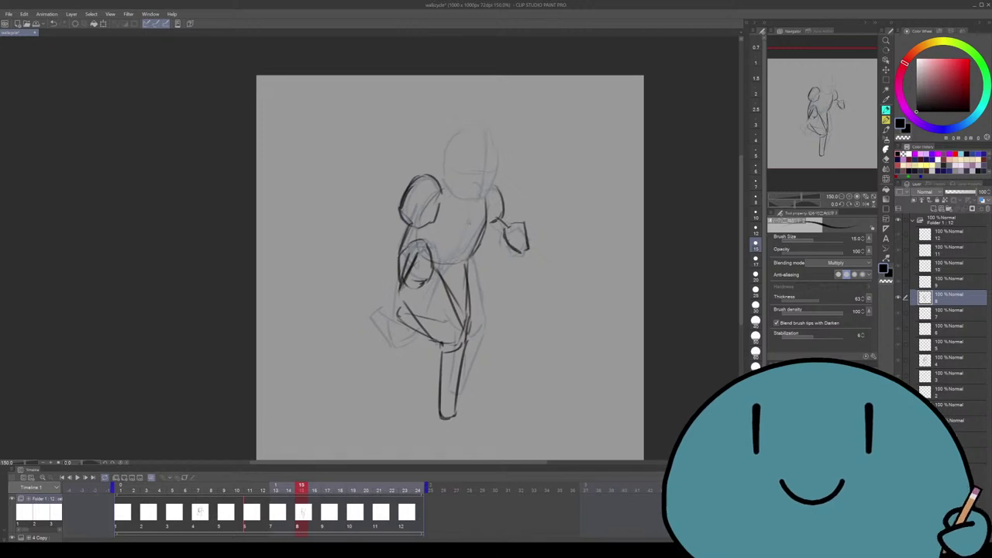
drag(431, 225, 474, 234)
drag(457, 133, 443, 186)
key(ctrl+z)
mouse_move(445, 149)
mouse_down()
mouse_move(473, 129)
mouse_move(496, 164)
mouse_move(486, 202)
mouse_up()
key(ctrl+z)
key(ctrl+z)
key(ctrl+z)
key(ctrl+z)
key(ctrl+z)
drag(450, 268, 447, 274)
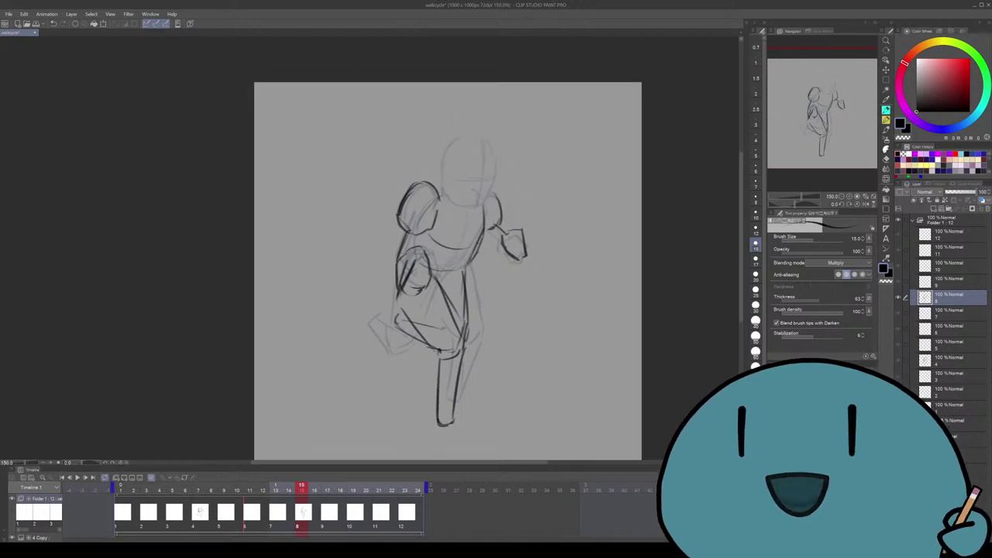
Draw the head as an oval with a vertical centre line and a horizontal eye line
mouse_move(457, 142)
mouse_down()
mouse_move(442, 197)
mouse_move(469, 134)
mouse_move(500, 177)
mouse_move(487, 203)
mouse_move(445, 206)
mouse_up()
drag(482, 157, 487, 200)
mouse_move(445, 176)
mouse_down()
mouse_move(495, 178)
mouse_move(482, 211)
mouse_up()
key(ctrl+z)
drag(448, 271, 456, 270)
drag(477, 215, 472, 255)
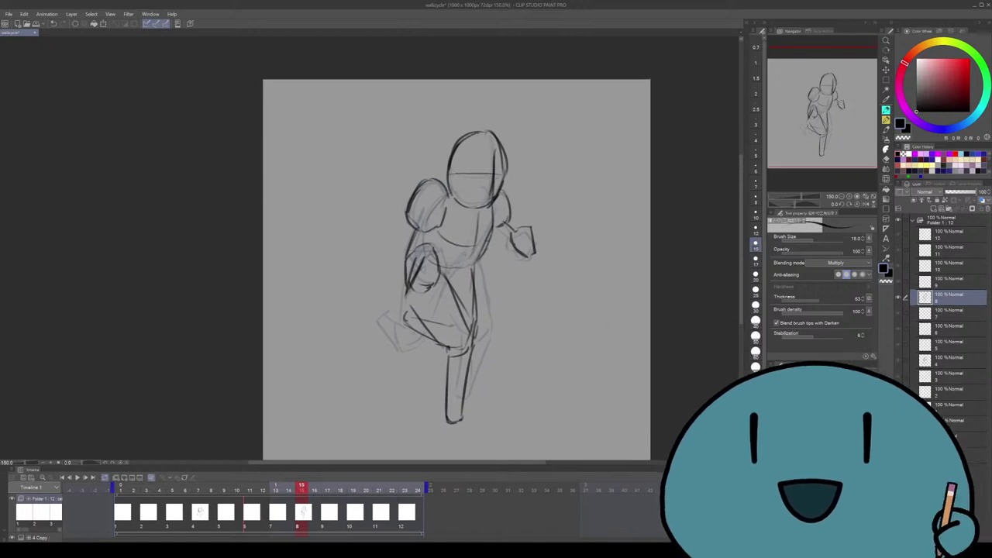
Erase the overlapping construction lines around the near knee and return to the drawing pen
drag(446, 323, 433, 318)
key(e)
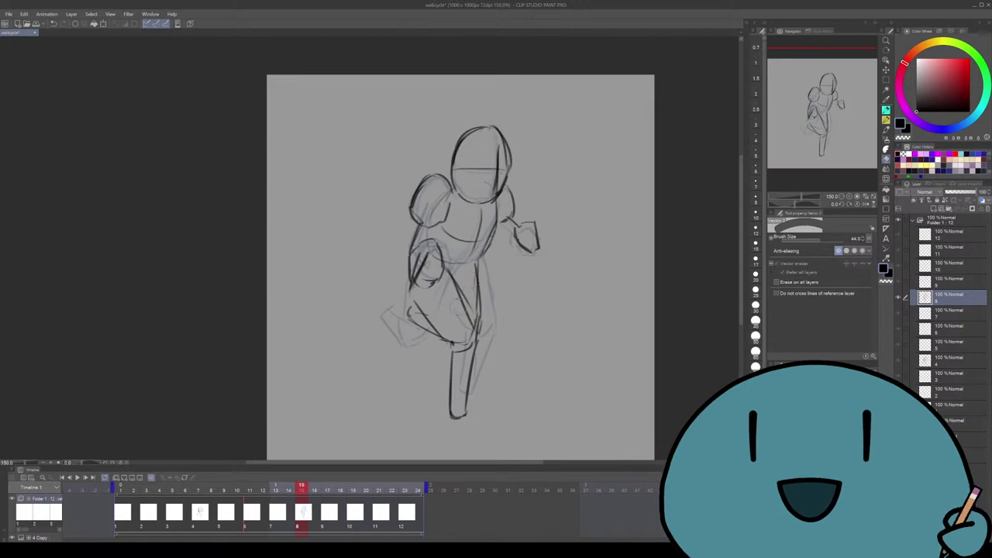
drag(458, 336, 468, 350)
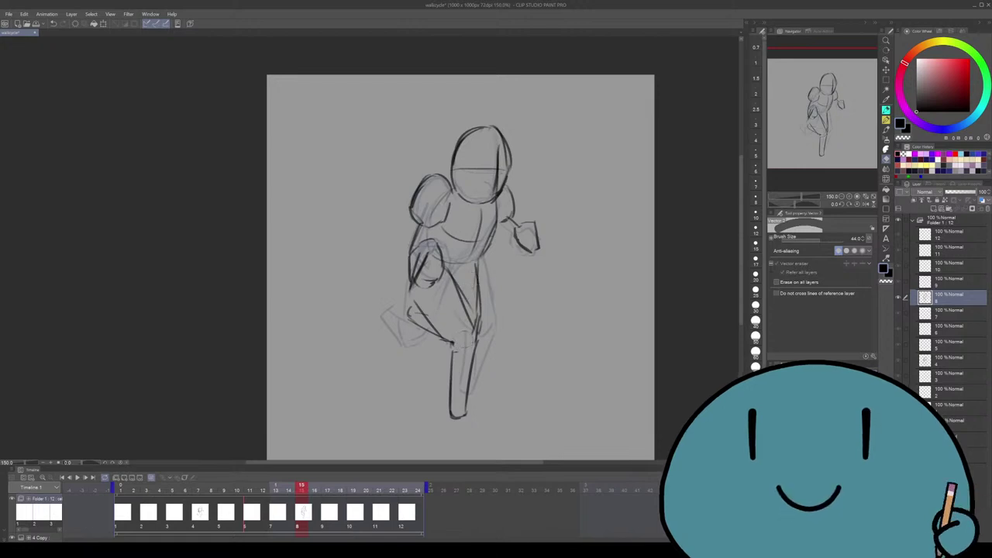
key(p)
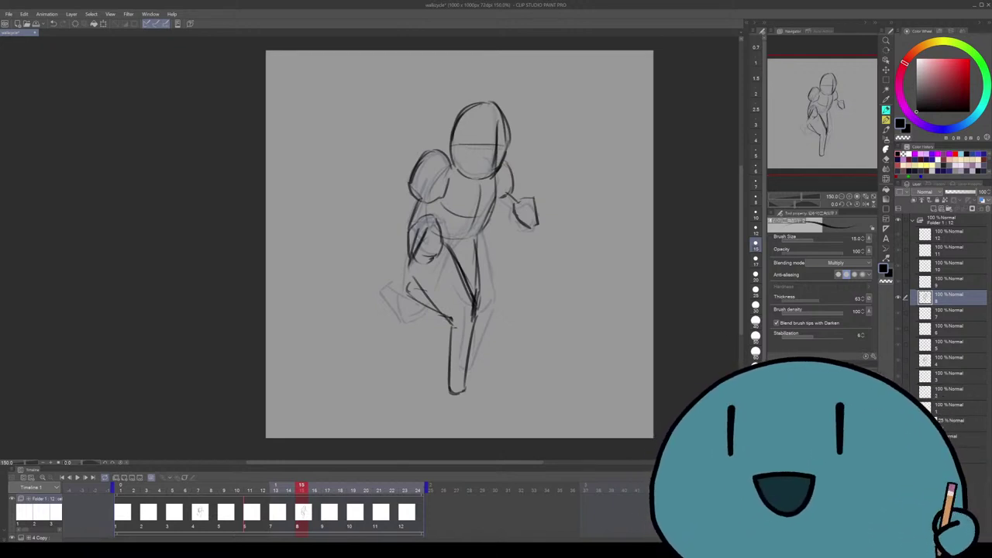
Make cel 1 at frame 1 active and draw the head oval with its vertical centre line over the reference
key(Right)
key(Right)
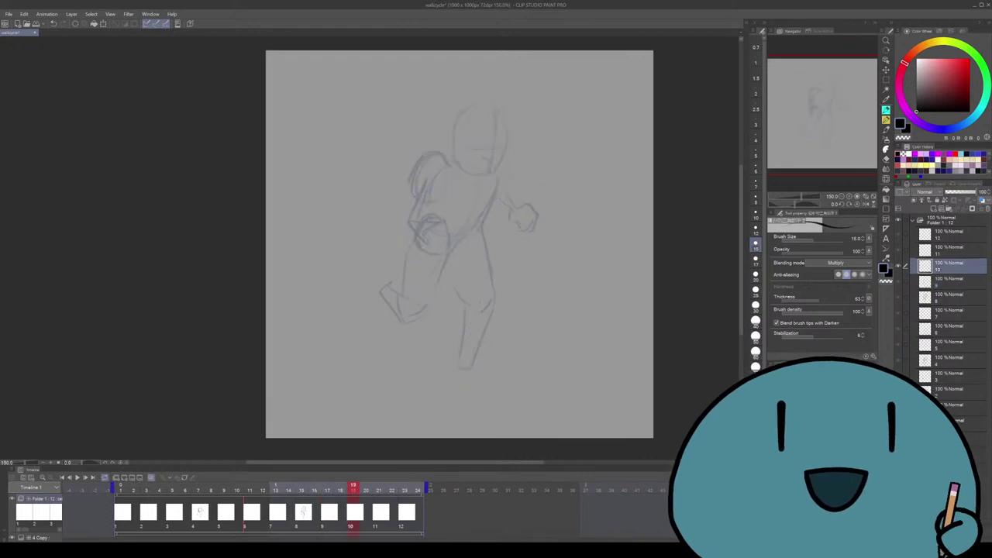
key(Left)
key(Left)
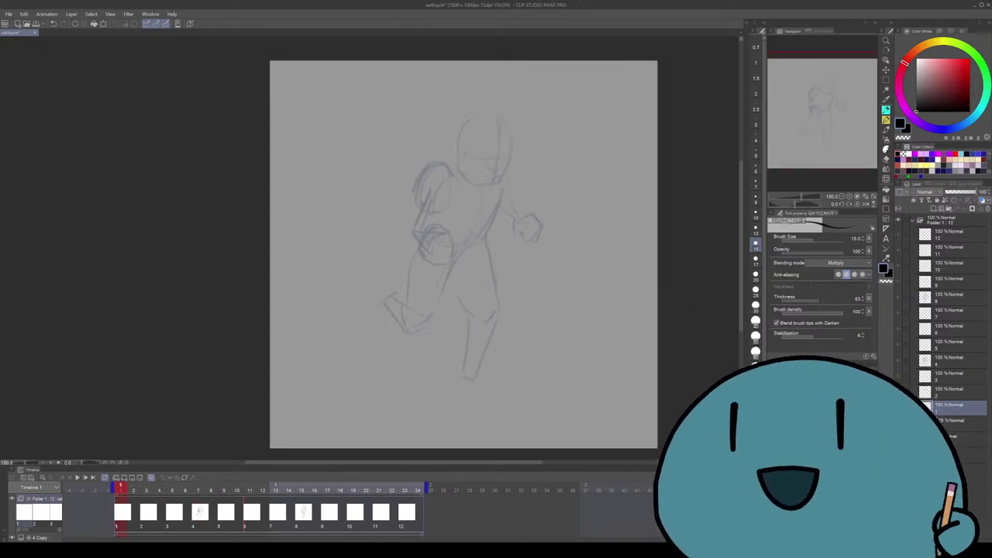
drag(460, 137, 467, 178)
mouse_move(511, 140)
mouse_down()
mouse_move(477, 116)
mouse_move(511, 133)
mouse_move(499, 185)
mouse_move(476, 188)
mouse_move(498, 174)
mouse_up()
key(ctrl+z)
drag(499, 172, 494, 184)
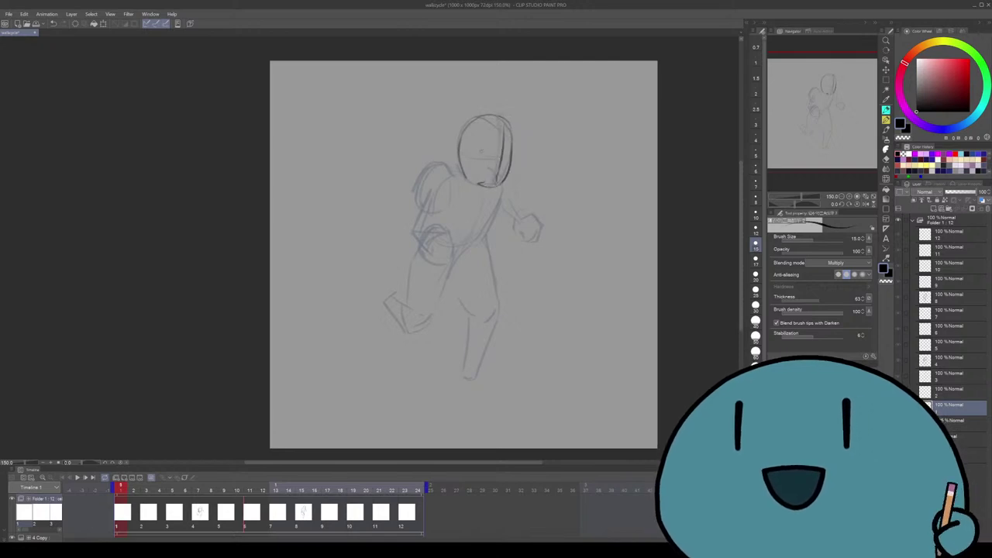
Add a curved eye line across the head on cel 1
mouse_move(459, 150)
mouse_down()
mouse_move(500, 156)
mouse_move(484, 174)
mouse_up()
mouse_move(461, 156)
mouse_down()
mouse_move(442, 180)
mouse_move(479, 188)
mouse_up()
key(ctrl+z)
mouse_move(452, 186)
mouse_down()
mouse_move(482, 203)
mouse_move(459, 197)
mouse_up()
key(ctrl+z)
key(ctrl+z)
key(ctrl+z)
key(ctrl+z)
key(ctrl+z)
key(ctrl+z)
key(ctrl+z)
Draw the near shoulder as a circle just below the head and reinforce its lower edge
mouse_move(484, 165)
mouse_down()
mouse_move(479, 185)
mouse_move(446, 193)
mouse_move(466, 162)
mouse_up()
mouse_move(481, 182)
mouse_down()
mouse_move(480, 200)
mouse_move(445, 203)
mouse_up()
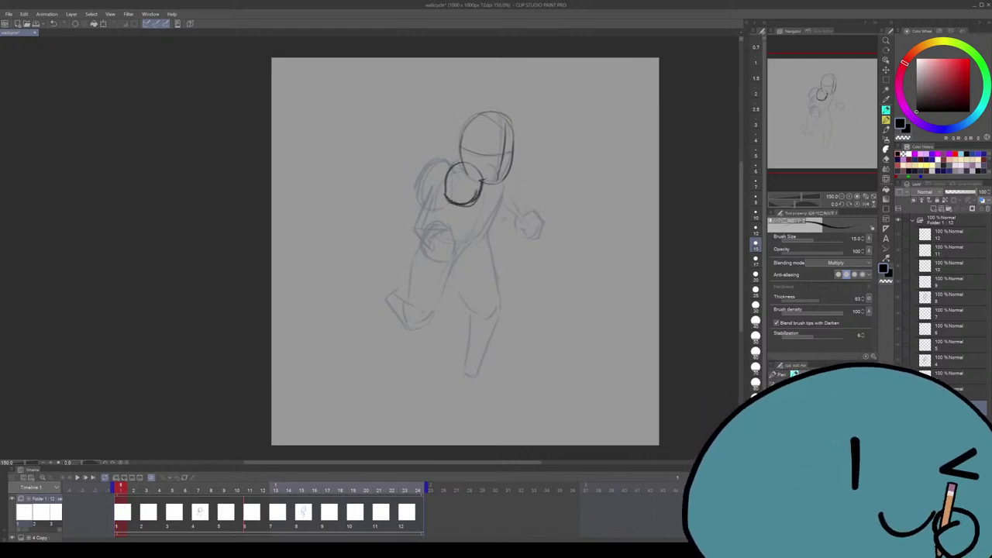
scroll(462, 251, right, 1)
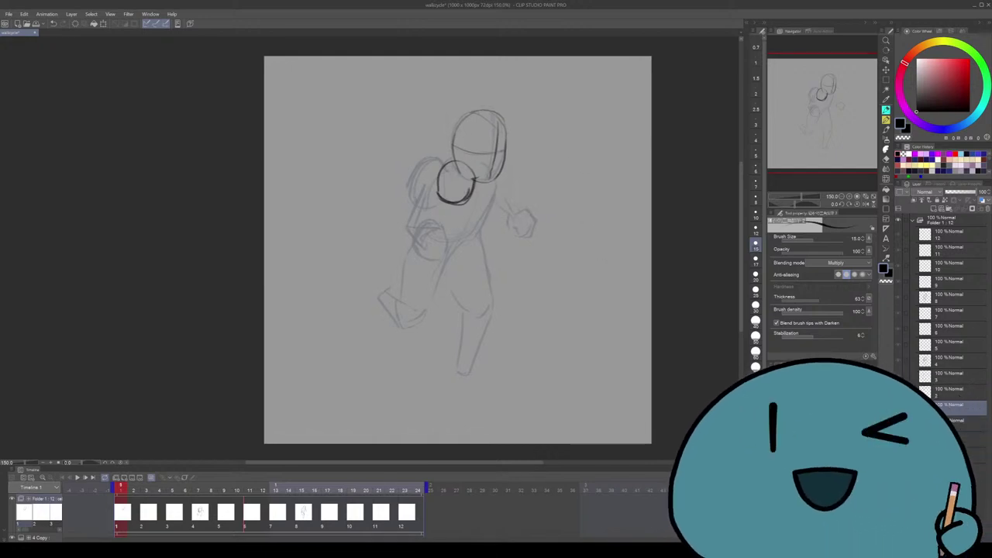
scroll(458, 254, up, 1)
key(e)
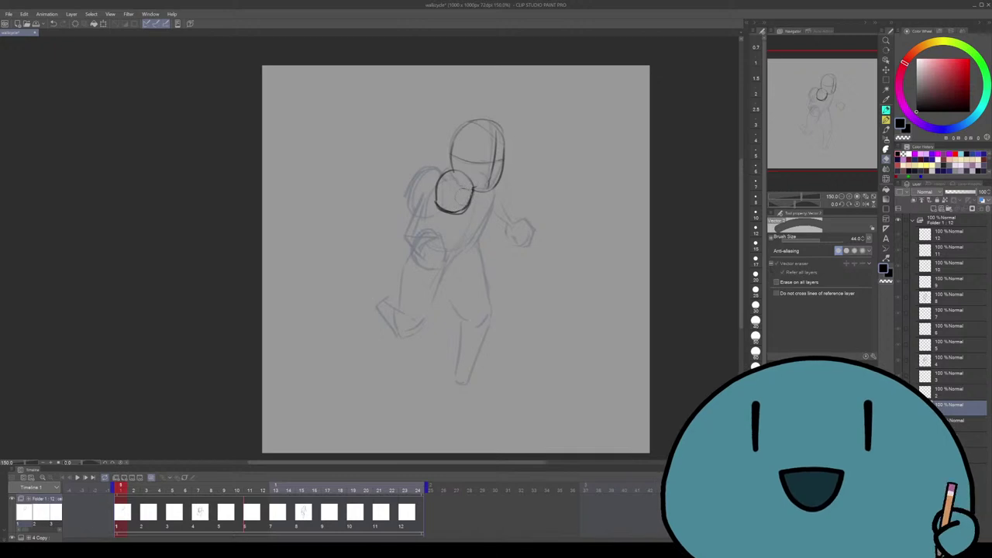
key(p)
scroll(462, 252, down, 1)
scroll(464, 251, up, 1)
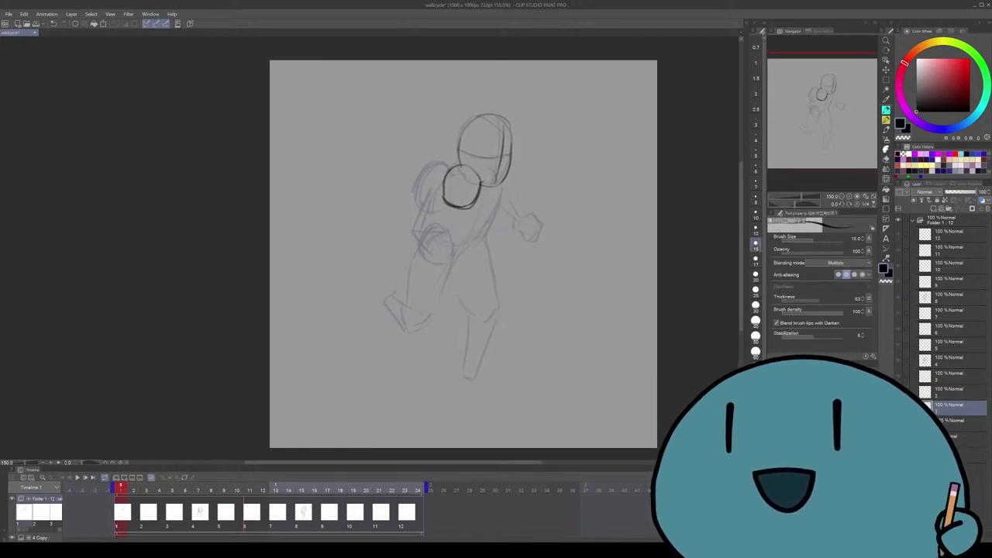
drag(479, 190, 457, 207)
scroll(462, 251, down, 1)
scroll(461, 250, down, 1)
scroll(458, 253, up, 1)
drag(620, 266, 632, 262)
key(b)
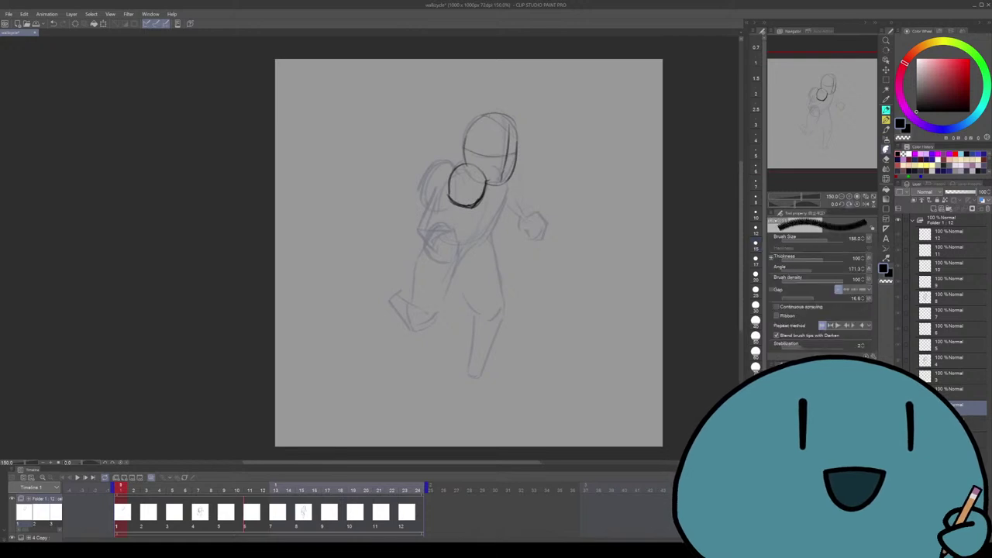
key(b)
key(b)
mouse_move(582, 103)
mouse_down()
mouse_move(610, 99)
mouse_move(606, 112)
mouse_up()
key(ctrl+z)
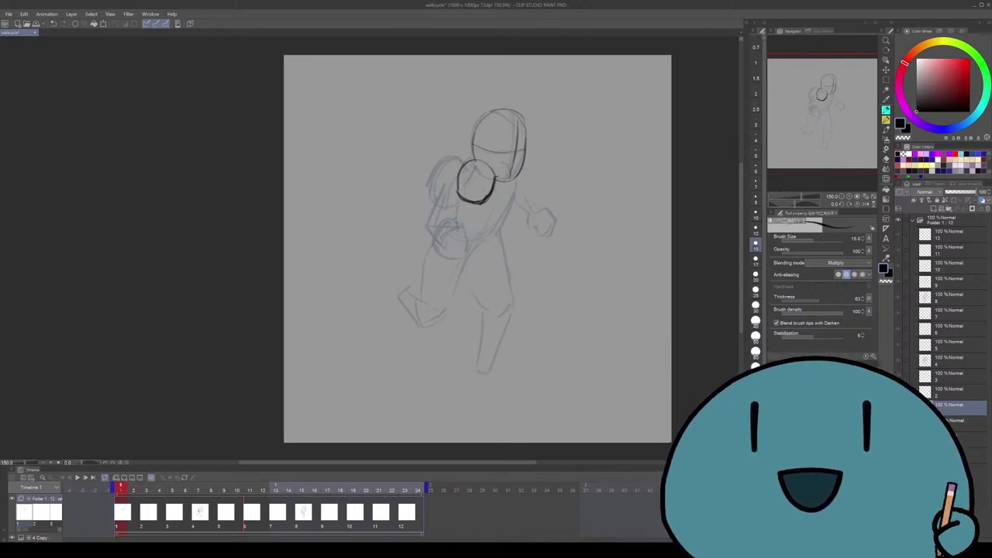
Draw the torso's back edge, rounded base and front edge below the shoulder circle
drag(463, 187, 456, 234)
mouse_move(461, 199)
mouse_down()
mouse_move(476, 173)
mouse_move(459, 239)
mouse_move(498, 239)
mouse_move(473, 251)
mouse_up()
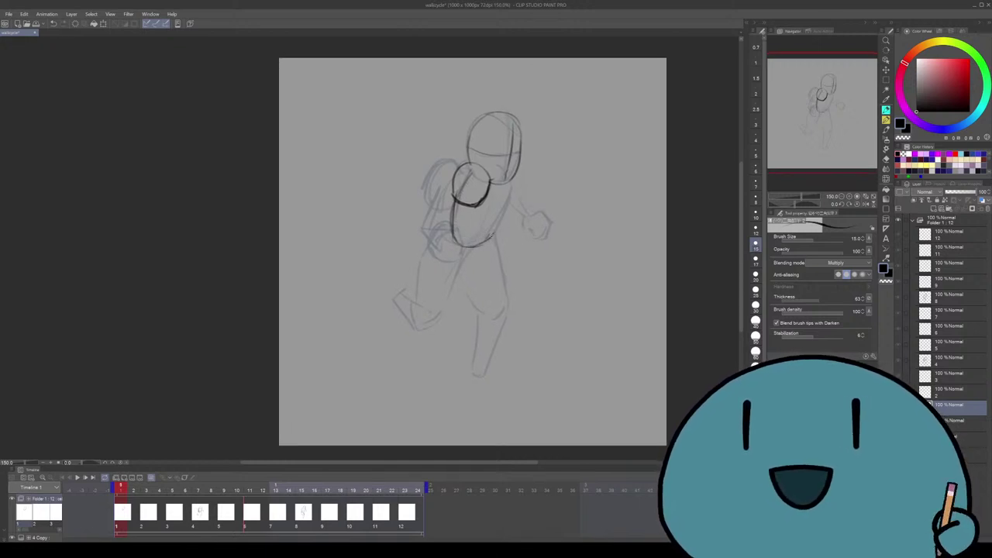
drag(512, 183, 505, 221)
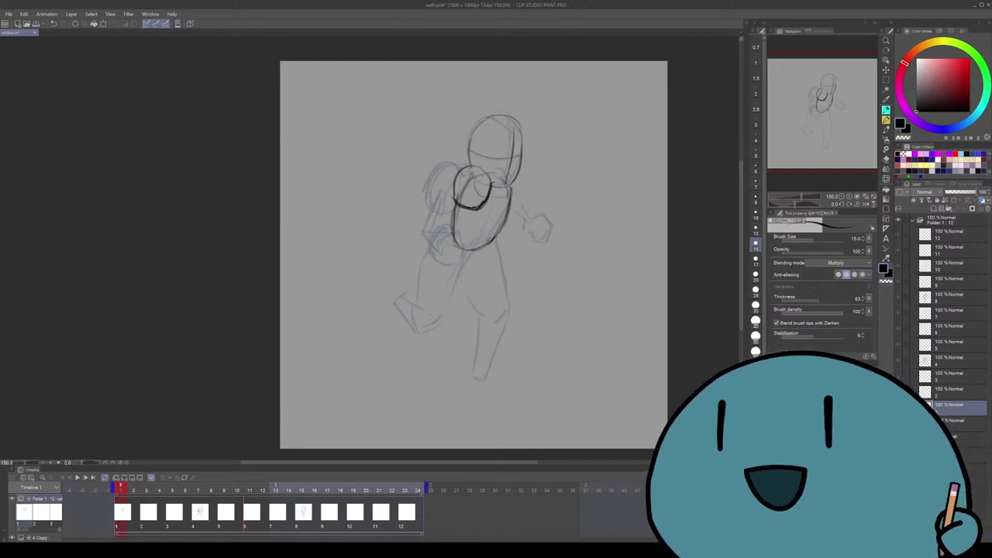
Draw the near arm bent at the elbow, with the forearm reaching forward to a rounded fist
mouse_move(477, 197)
mouse_down()
mouse_move(499, 228)
mouse_move(463, 200)
mouse_move(460, 209)
mouse_move(524, 214)
mouse_move(538, 230)
mouse_move(512, 234)
mouse_move(529, 232)
mouse_move(526, 204)
mouse_move(538, 222)
mouse_move(493, 233)
mouse_move(471, 252)
mouse_move(474, 235)
mouse_up()
key(ctrl+z)
key(ctrl+z)
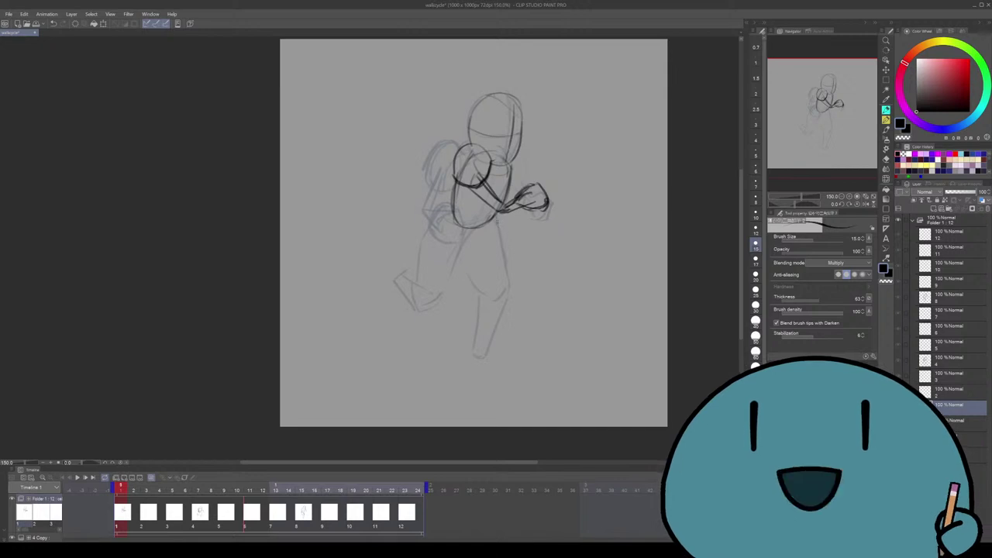
Outline the forward leg from the hip to a bent knee, with its short lower part angled back
mouse_move(496, 220)
mouse_down()
mouse_move(528, 260)
mouse_move(523, 283)
mouse_move(500, 287)
mouse_move(484, 317)
mouse_move(481, 308)
mouse_up()
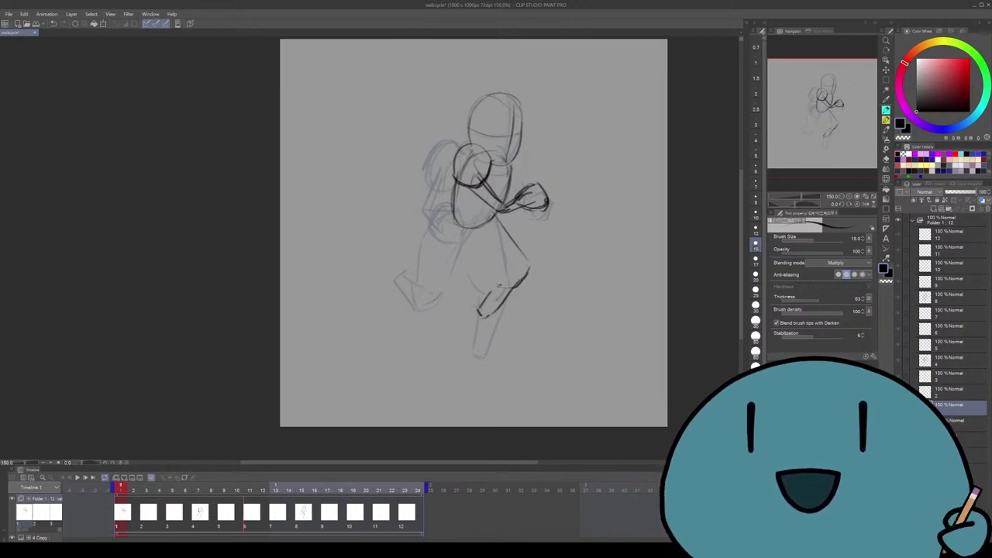
drag(473, 231, 414, 346)
key(ctrl+z)
key(ctrl+z)
drag(448, 284, 402, 347)
key(ctrl+z)
key(ctrl+z)
drag(470, 204, 440, 222)
drag(433, 232, 409, 335)
key(ctrl+z)
key(ctrl+z)
key(ctrl+z)
mouse_move(470, 205)
mouse_down()
mouse_move(444, 224)
mouse_move(429, 265)
mouse_up()
key(ctrl+z)
key(ctrl+z)
key(ctrl+z)
key(ctrl+z)
Draw the trailing leg stretched diagonally back from the hip to the ankle
drag(456, 209, 401, 341)
mouse_move(465, 233)
mouse_down()
mouse_move(456, 237)
mouse_move(461, 286)
mouse_up()
key(ctrl+z)
drag(474, 223, 436, 303)
key(ctrl+z)
mouse_move(472, 243)
mouse_down()
mouse_move(403, 354)
mouse_move(464, 229)
mouse_up()
Draw the underside of the forward thigh and refine the knee and closed end of its lower leg
drag(488, 283, 473, 307)
key(e)
key(p)
drag(513, 275, 501, 290)
drag(500, 292, 483, 314)
drag(480, 307, 473, 311)
mouse_move(465, 233)
mouse_down()
mouse_move(455, 243)
mouse_move(481, 245)
mouse_move(474, 241)
mouse_up()
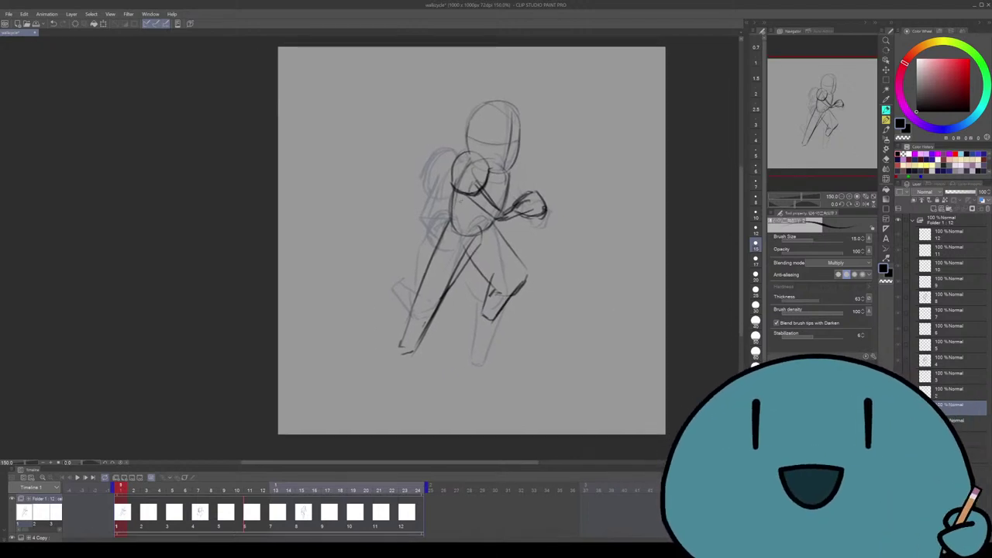
Erase the forward thigh's front edge and redraw it closer in to make the thigh narrower
mouse_move(502, 175)
mouse_down()
mouse_move(490, 382)
mouse_move(489, 232)
mouse_move(507, 226)
mouse_move(524, 263)
mouse_move(519, 252)
mouse_move(518, 276)
mouse_up()
key(e)
key(p)
mouse_move(501, 221)
mouse_down()
mouse_move(523, 281)
mouse_move(520, 272)
mouse_up()
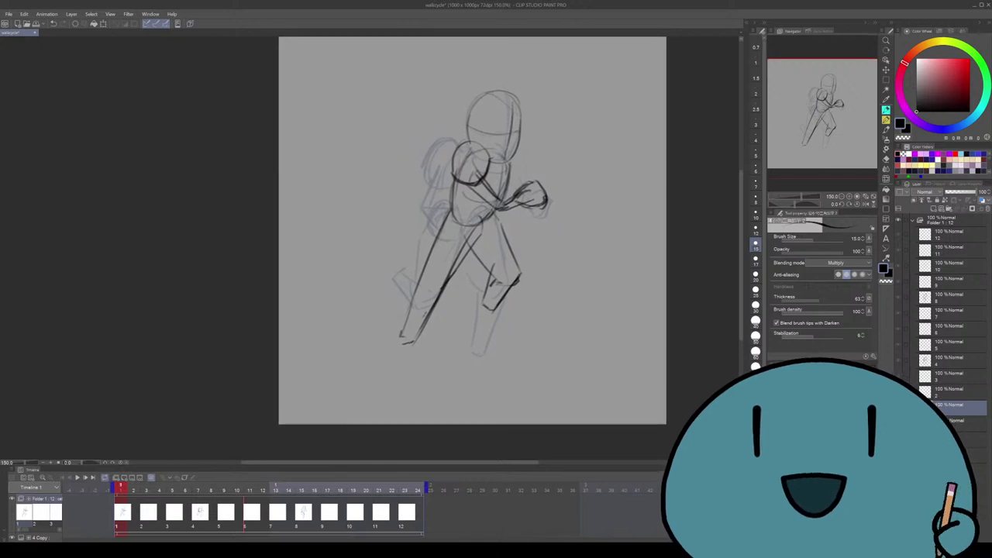
Rework the trailing leg's rear edge so it tapers to a narrow ankle, and erase the stray line at the thighs' overlap
key(e)
drag(411, 298, 401, 335)
drag(420, 279, 406, 343)
key(p)
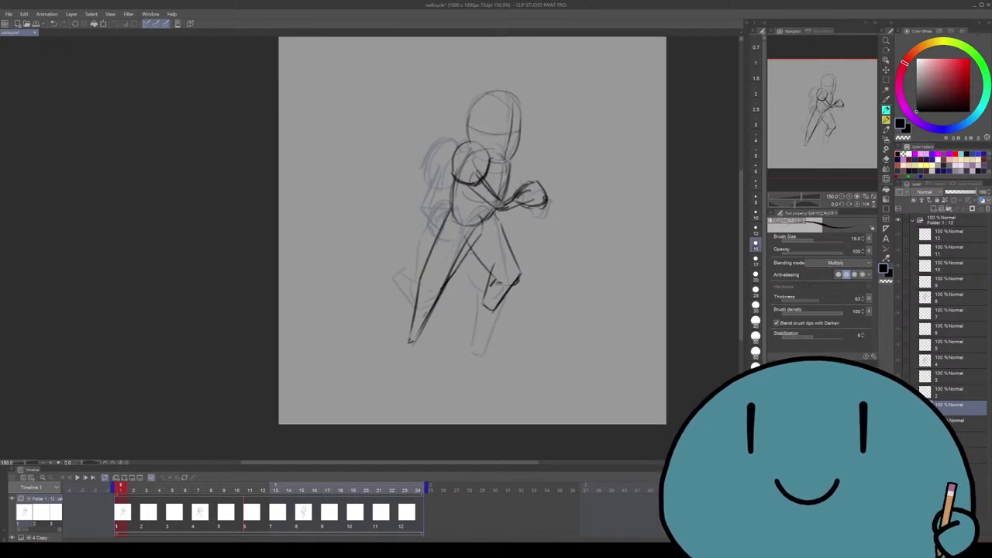
key(e)
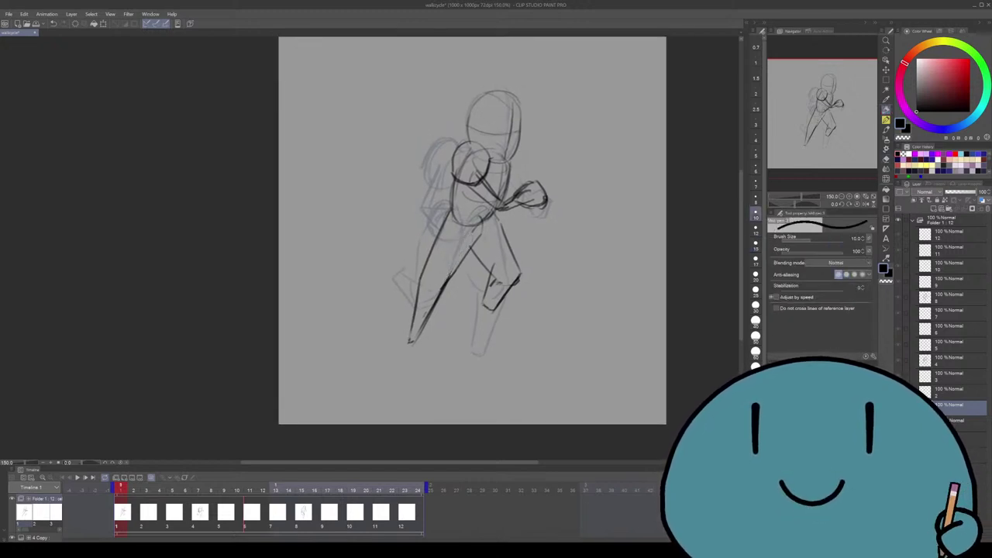
key(p)
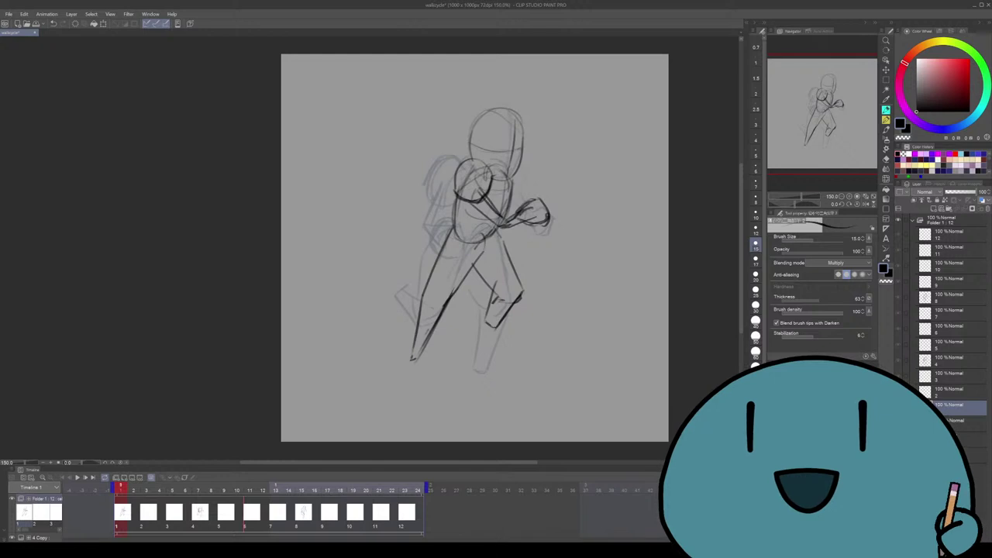
drag(453, 204, 438, 208)
Make cel 6 at frame 11 active and draw the near shoulder as a circle slightly behind the reference shoulder
key(Return)
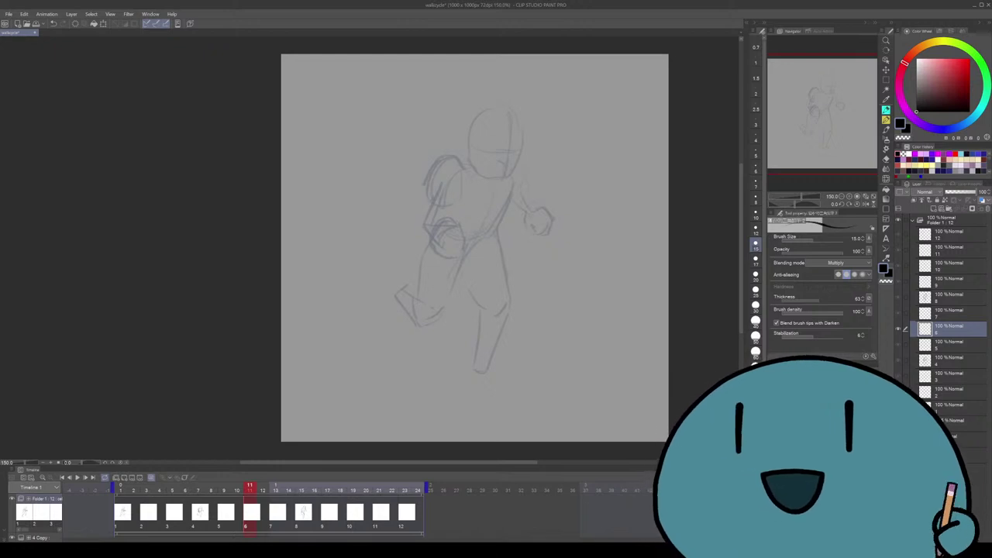
mouse_move(459, 163)
mouse_down()
mouse_move(457, 174)
mouse_move(461, 167)
mouse_move(426, 161)
mouse_up()
mouse_move(430, 158)
mouse_down()
mouse_move(418, 180)
mouse_move(423, 160)
mouse_up()
mouse_move(425, 158)
mouse_down()
mouse_move(434, 194)
mouse_move(454, 172)
mouse_move(444, 194)
mouse_up()
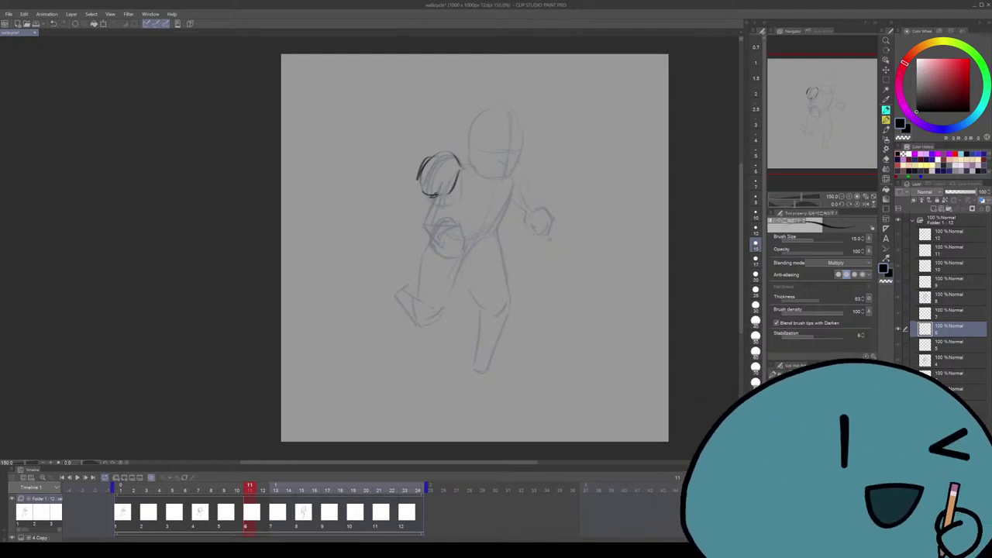
drag(473, 248, 473, 257)
drag(609, 186, 539, 255)
key(ctrl+z)
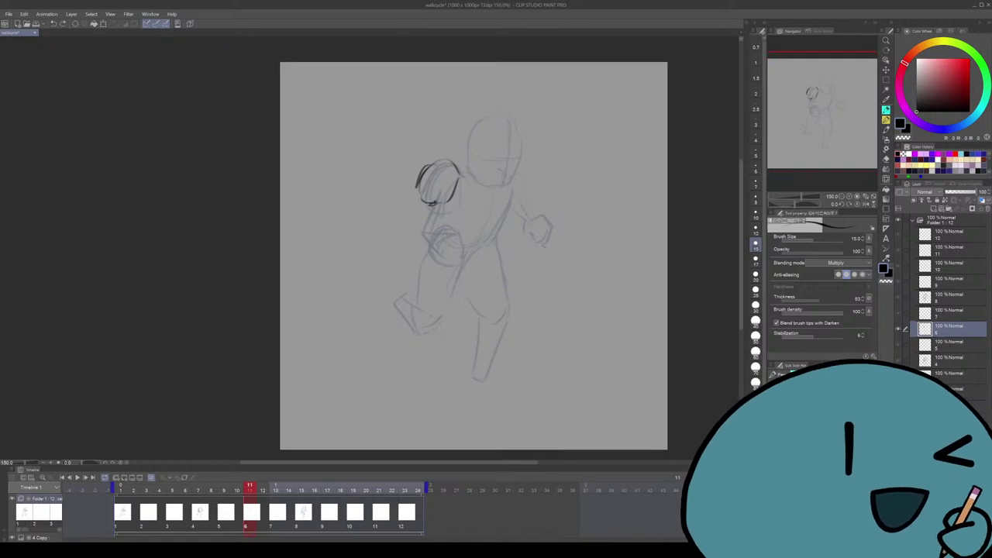
drag(473, 248, 475, 252)
mouse_move(459, 186)
mouse_down()
mouse_move(448, 208)
mouse_move(431, 209)
mouse_up()
drag(473, 248, 482, 248)
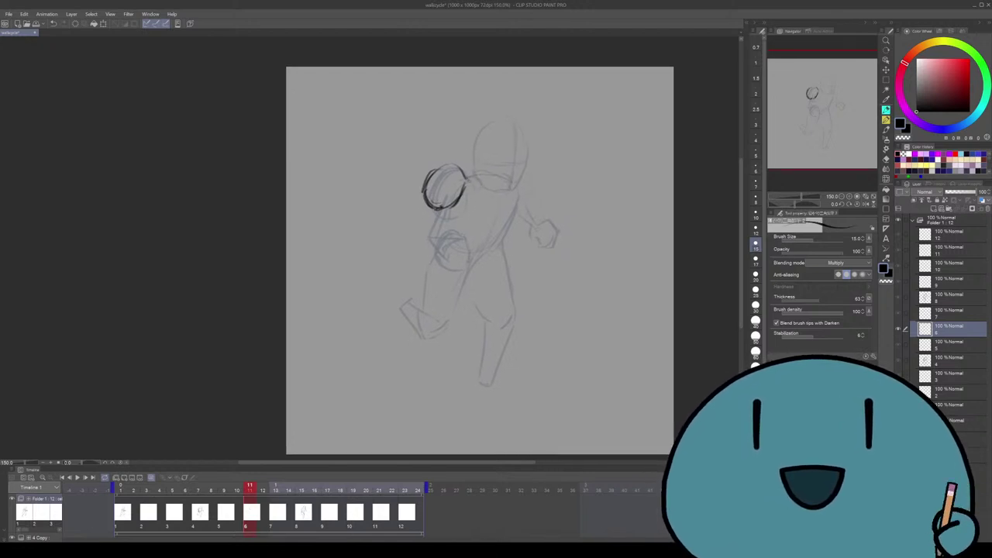
Draw the cel 6 torso as a rounded form below the shoulder, with a curved centre line running down to the crotch
drag(515, 190, 503, 230)
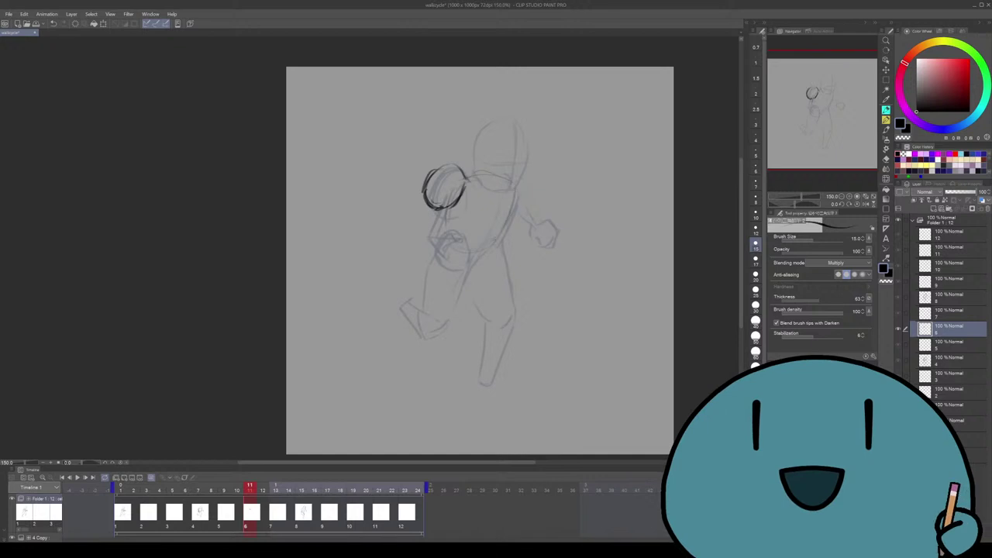
key(ctrl+z)
mouse_move(516, 192)
mouse_down()
mouse_move(506, 231)
mouse_move(479, 249)
mouse_move(493, 248)
mouse_move(466, 248)
mouse_up()
key(ctrl+z)
drag(453, 200, 450, 222)
mouse_move(454, 180)
mouse_down()
mouse_move(450, 229)
mouse_move(477, 256)
mouse_up()
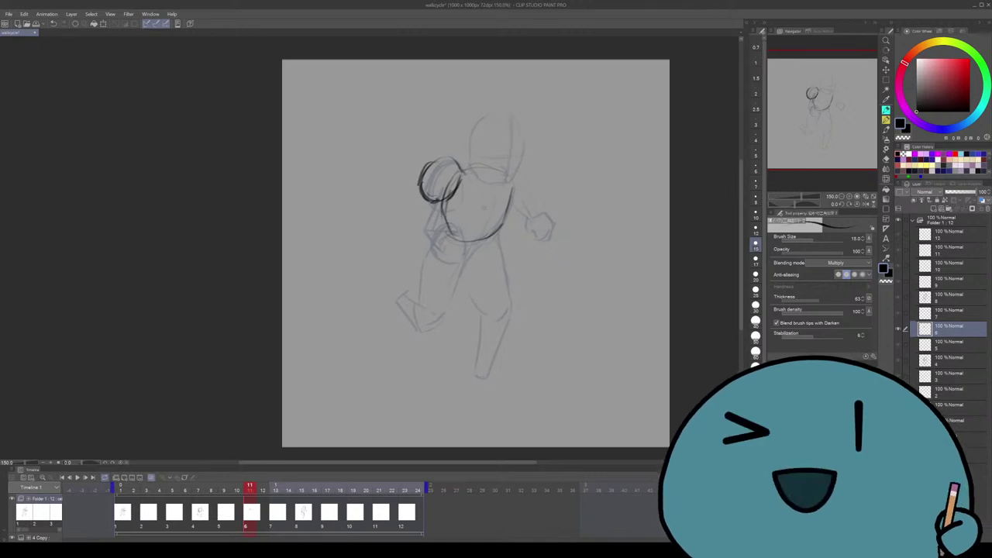
mouse_move(490, 177)
mouse_down()
mouse_move(487, 215)
mouse_move(469, 243)
mouse_up()
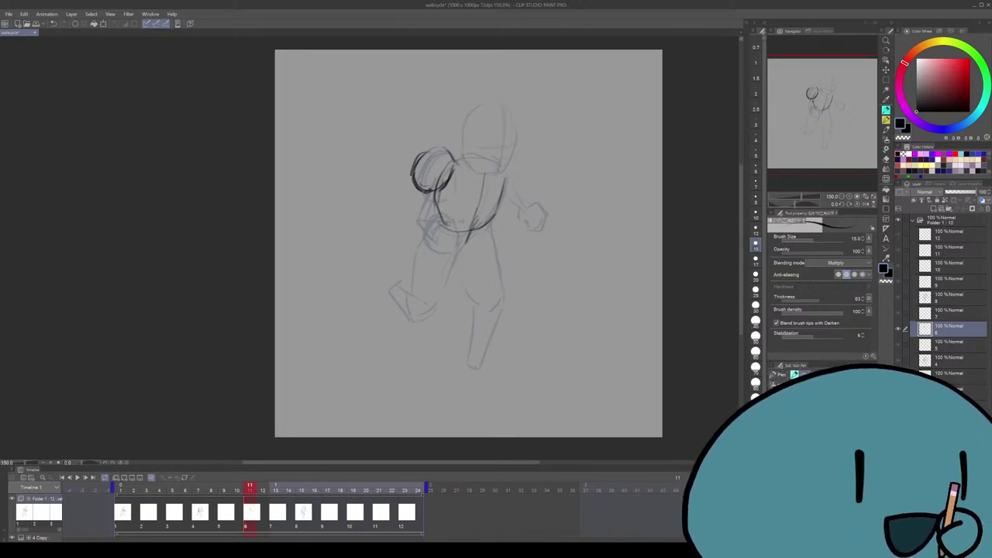
drag(469, 244, 457, 270)
Try a tall head outline with a centre line over the reference head, and erase it
mouse_move(446, 177)
mouse_down()
mouse_move(452, 187)
mouse_move(448, 144)
mouse_move(457, 132)
mouse_move(499, 138)
mouse_move(490, 197)
mouse_up()
key(ctrl+z)
drag(504, 161, 497, 183)
drag(499, 181, 490, 198)
key(ctrl+z)
mouse_move(505, 158)
mouse_down()
mouse_move(492, 200)
mouse_move(456, 190)
mouse_up()
key(ctrl+z)
drag(488, 127, 490, 194)
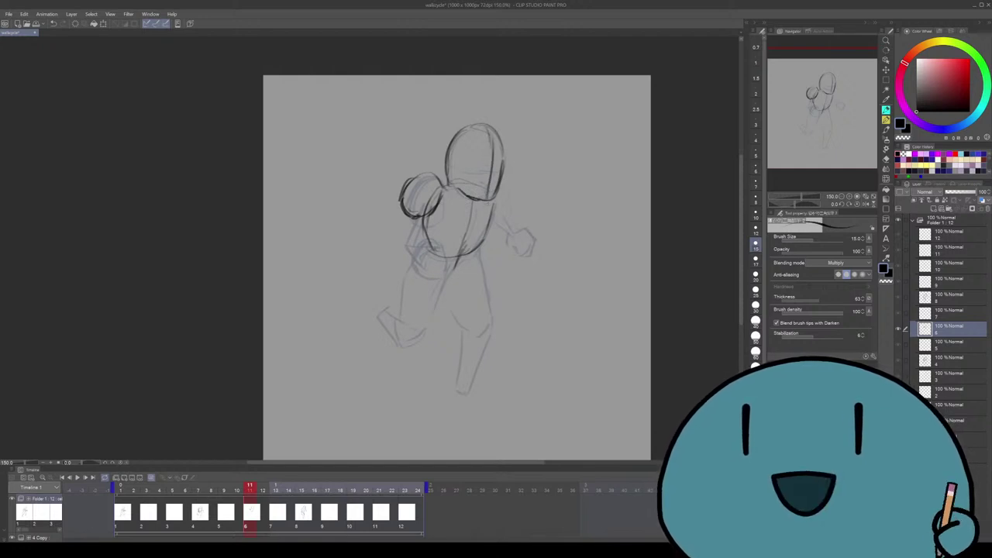
key(e)
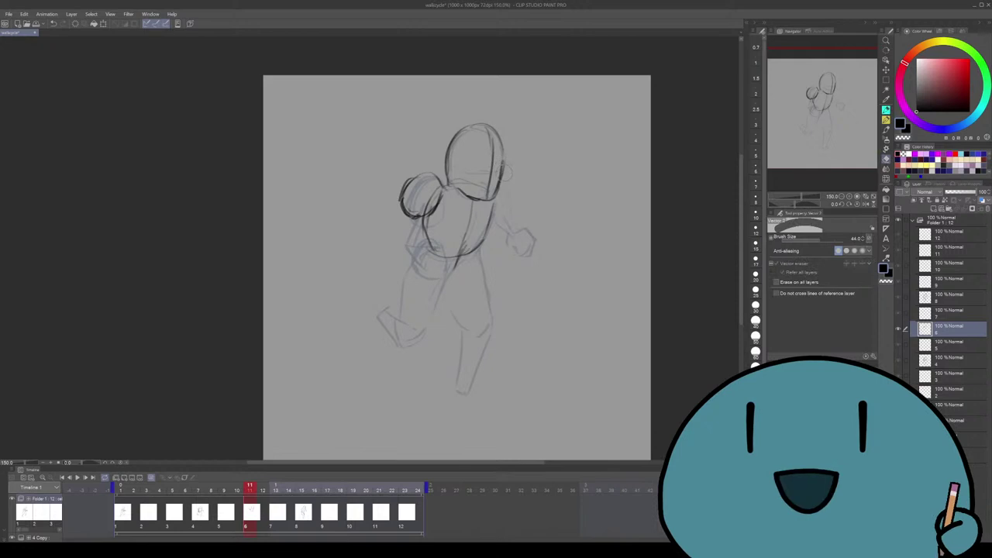
mouse_move(490, 138)
mouse_down()
mouse_move(492, 195)
mouse_move(465, 193)
mouse_up()
key(p)
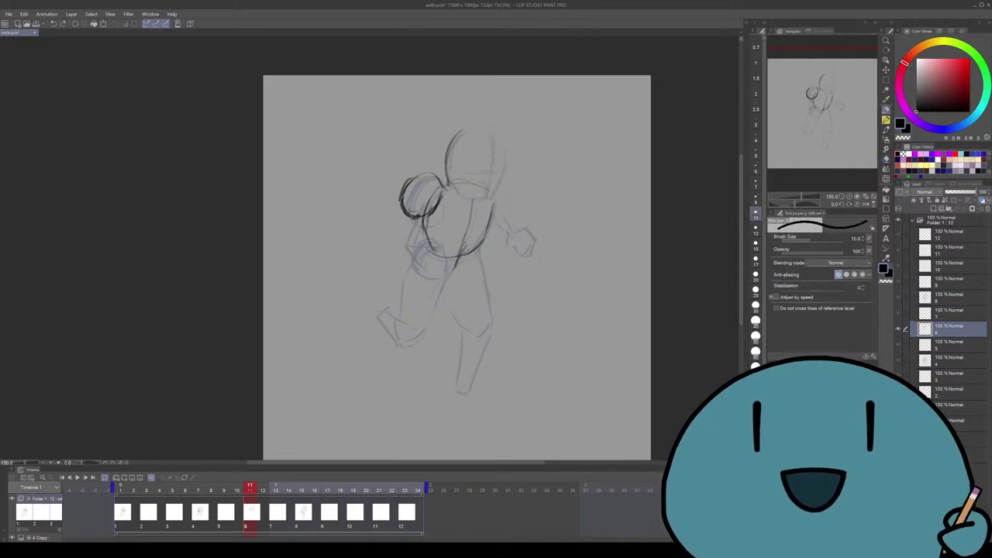
key(p)
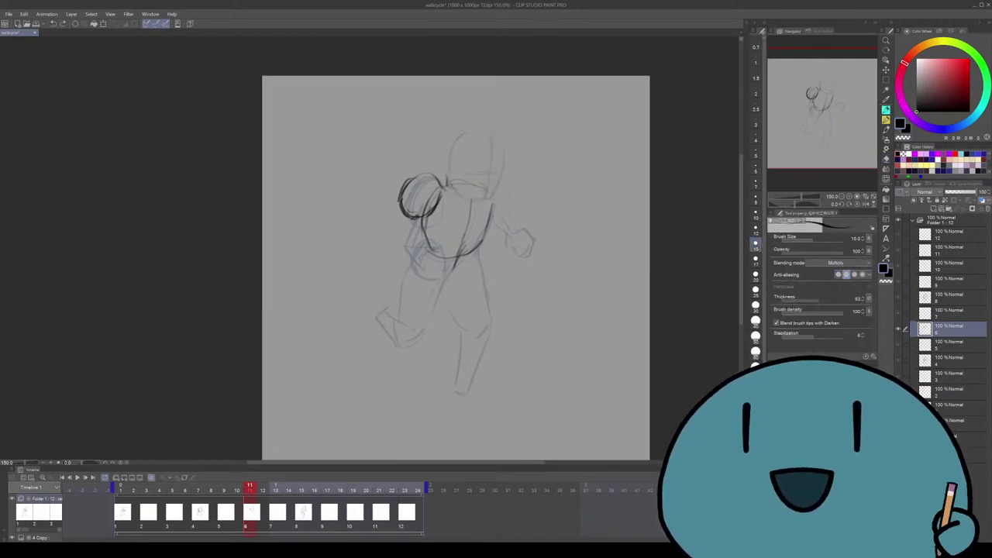
Draw the head as a shorter oval slightly below the reference's top, with a curved brow line and a vertical centre line
mouse_move(464, 142)
mouse_down()
mouse_move(448, 179)
mouse_move(480, 138)
mouse_move(497, 154)
mouse_move(498, 200)
mouse_up()
key(ctrl+z)
key(ctrl+z)
mouse_move(481, 135)
mouse_down()
mouse_move(508, 162)
mouse_move(496, 204)
mouse_up()
key(ctrl+z)
key(ctrl+z)
mouse_move(492, 137)
mouse_down()
mouse_move(504, 192)
mouse_move(487, 203)
mouse_move(454, 199)
mouse_move(485, 201)
mouse_up()
key(ctrl+z)
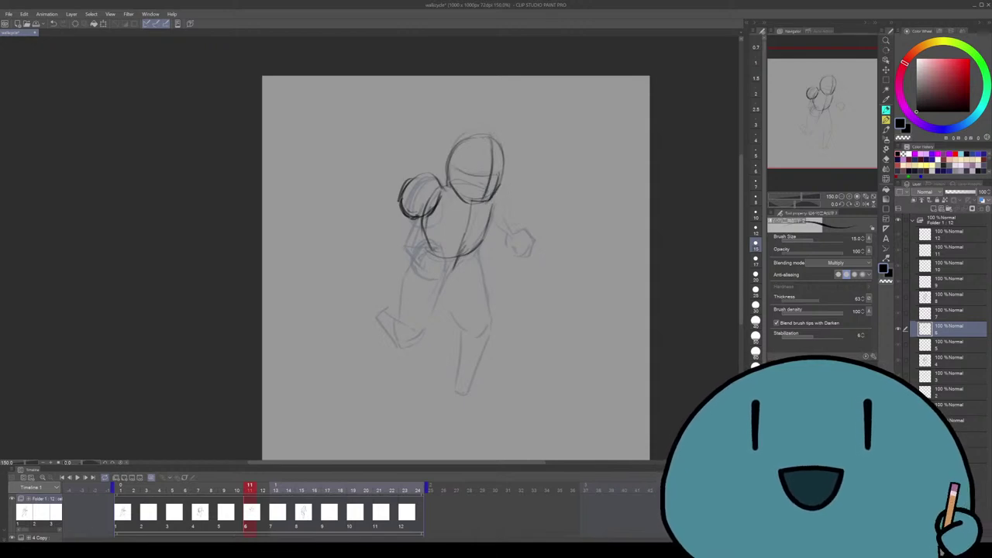
Draw the outer curve of the far shoulder beside the chin
scroll(456, 268, down, 1)
mouse_move(497, 191)
mouse_down()
mouse_move(518, 215)
mouse_move(505, 229)
mouse_move(514, 207)
mouse_up()
key(ctrl+z)
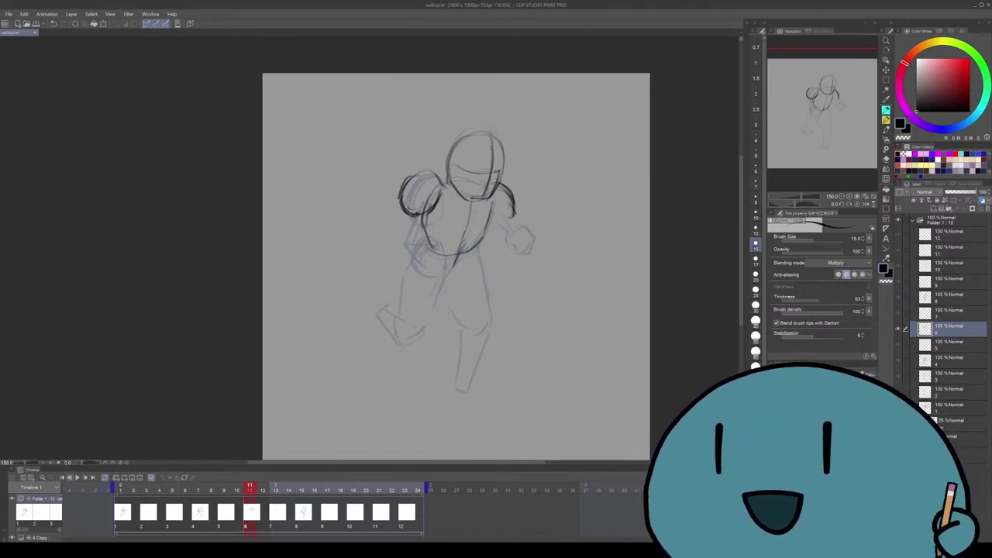
Play the animation from the first frame to check the motion, and return to cel 6
click(62, 477)
click(76, 477)
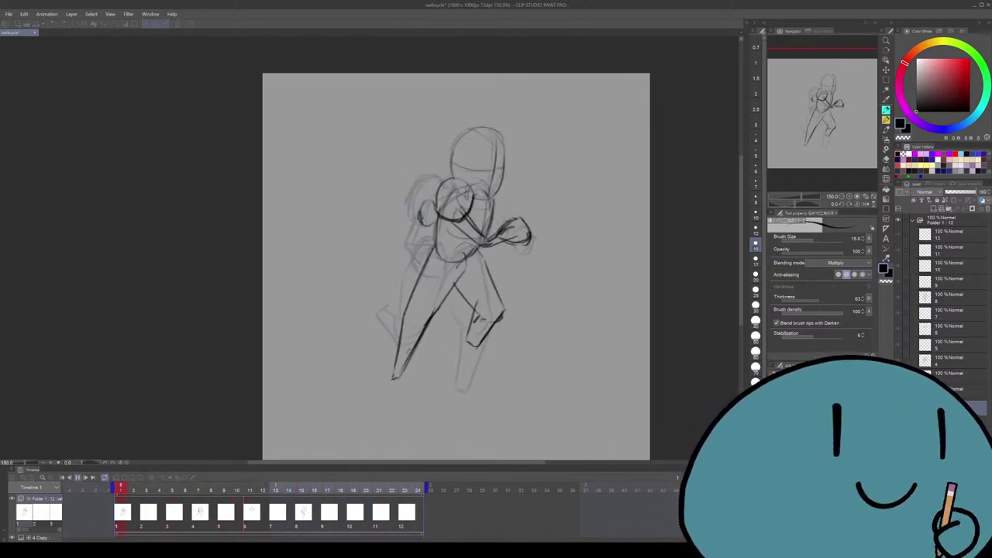
key(Return)
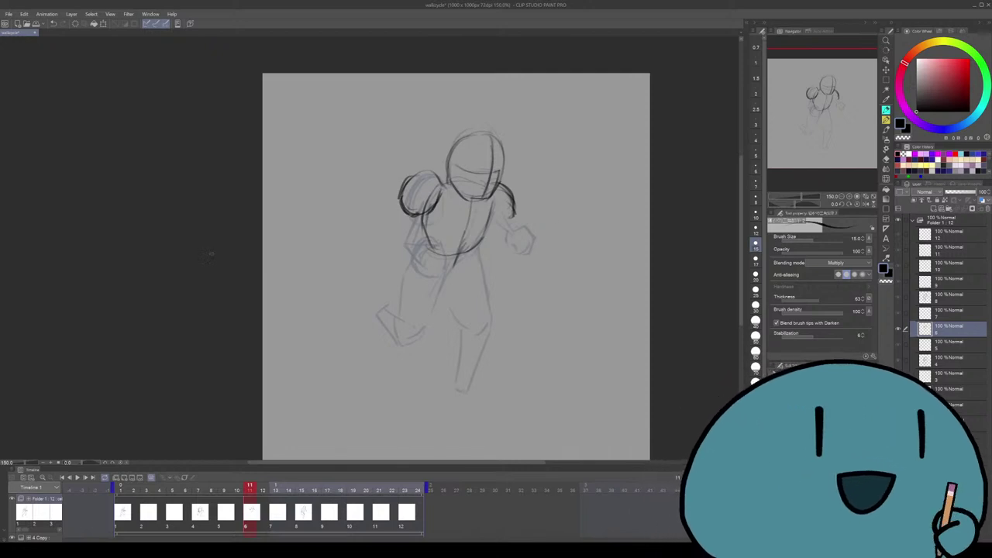
Close the far shoulder's outline and draw both fists, the near one on a forearm swung out behind the body
scroll(528, 225, up, 2)
scroll(527, 225, down, 4)
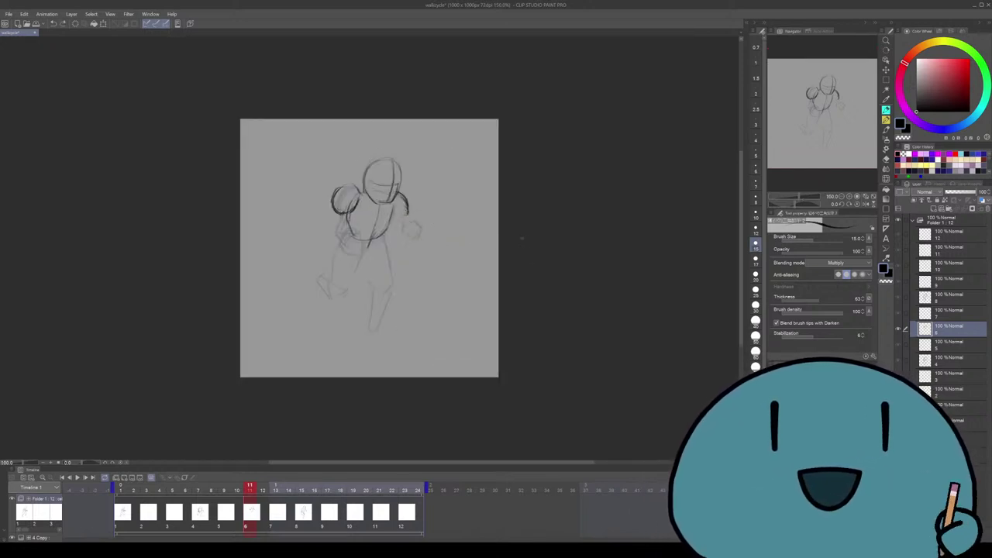
scroll(442, 256, up, 3)
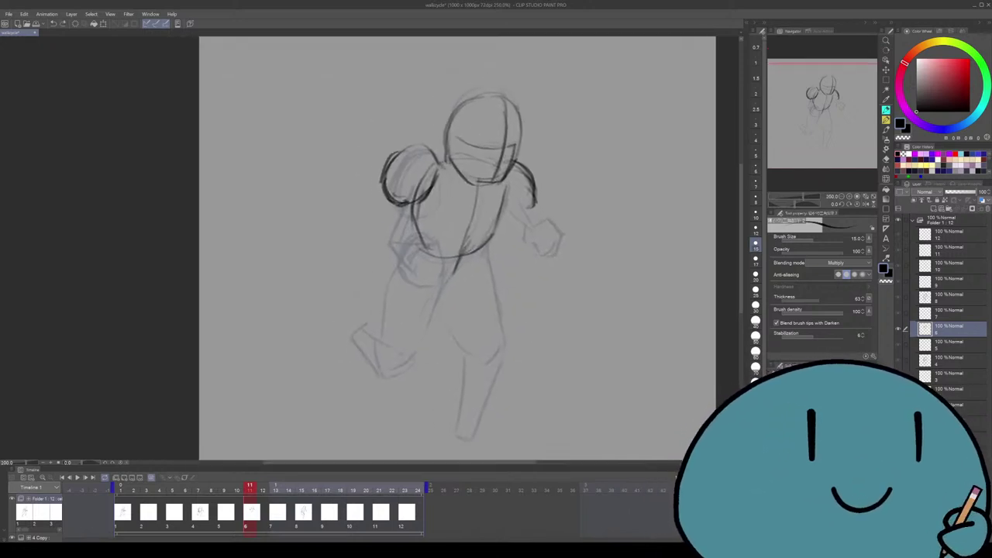
drag(512, 232, 502, 249)
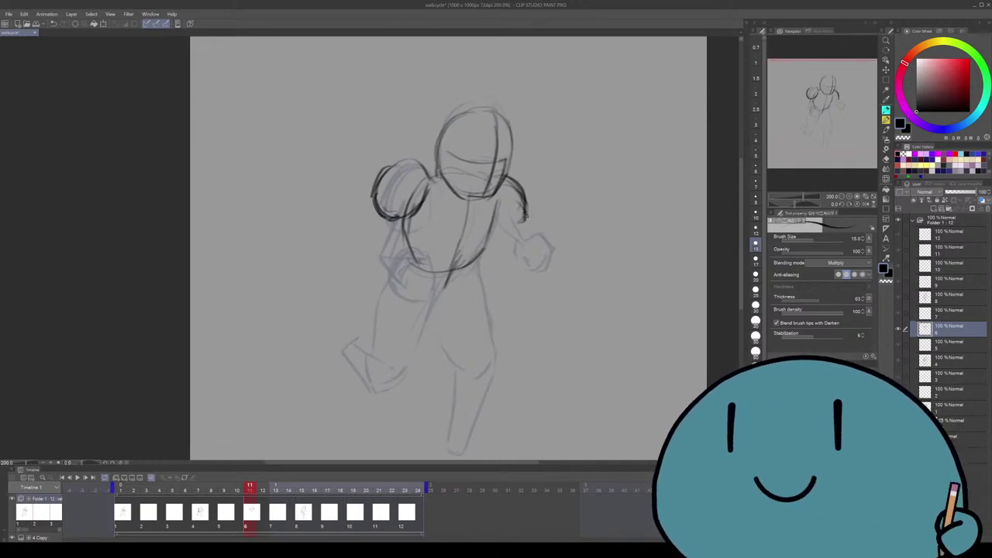
mouse_move(526, 209)
mouse_down()
mouse_move(494, 237)
mouse_move(510, 231)
mouse_up()
drag(508, 228, 494, 236)
drag(529, 208, 518, 223)
drag(517, 223, 496, 235)
mouse_move(511, 233)
mouse_down()
mouse_move(548, 241)
mouse_move(531, 249)
mouse_move(539, 261)
mouse_move(510, 241)
mouse_up()
drag(450, 255, 462, 245)
scroll(455, 248, down, 1)
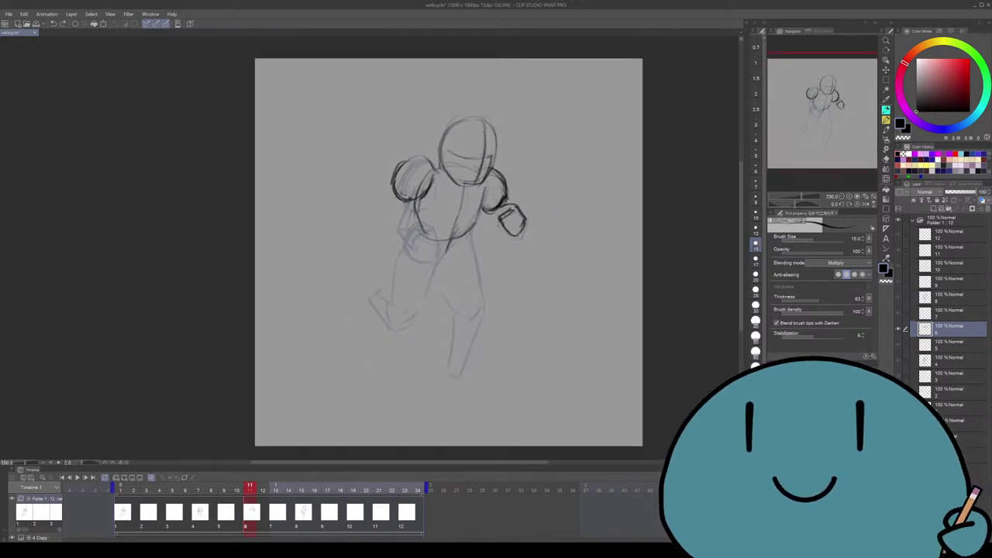
mouse_move(397, 193)
mouse_down()
mouse_move(353, 214)
mouse_move(361, 239)
mouse_move(372, 206)
mouse_move(367, 236)
mouse_move(355, 238)
mouse_move(362, 245)
mouse_move(382, 230)
mouse_move(358, 245)
mouse_move(346, 239)
mouse_up()
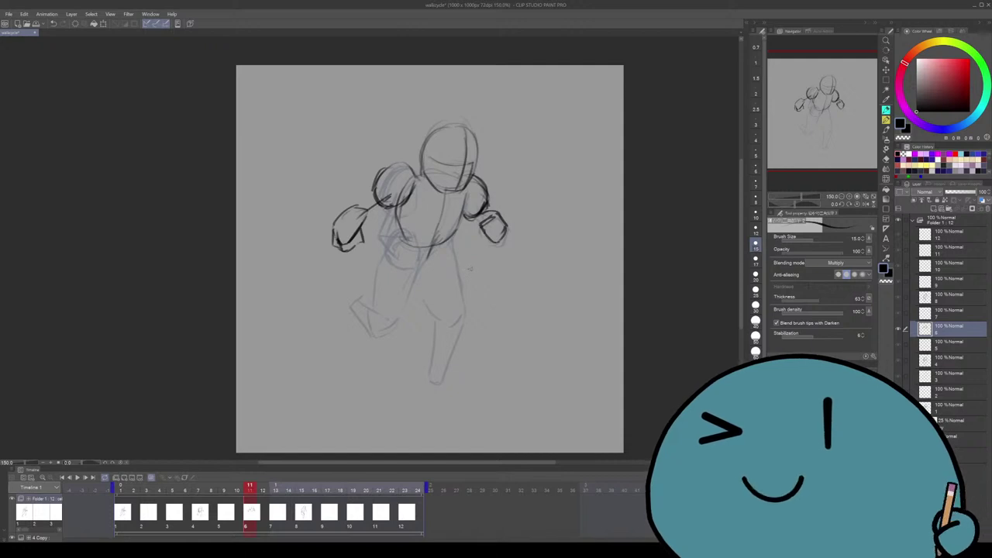
Draw the near thigh angled forward from the hip, with both edges meeting in a rounded knee
mouse_move(431, 256)
mouse_down()
mouse_move(469, 257)
mouse_move(445, 256)
mouse_move(459, 296)
mouse_move(454, 319)
mouse_up()
key(ctrl+z)
drag(425, 237, 456, 288)
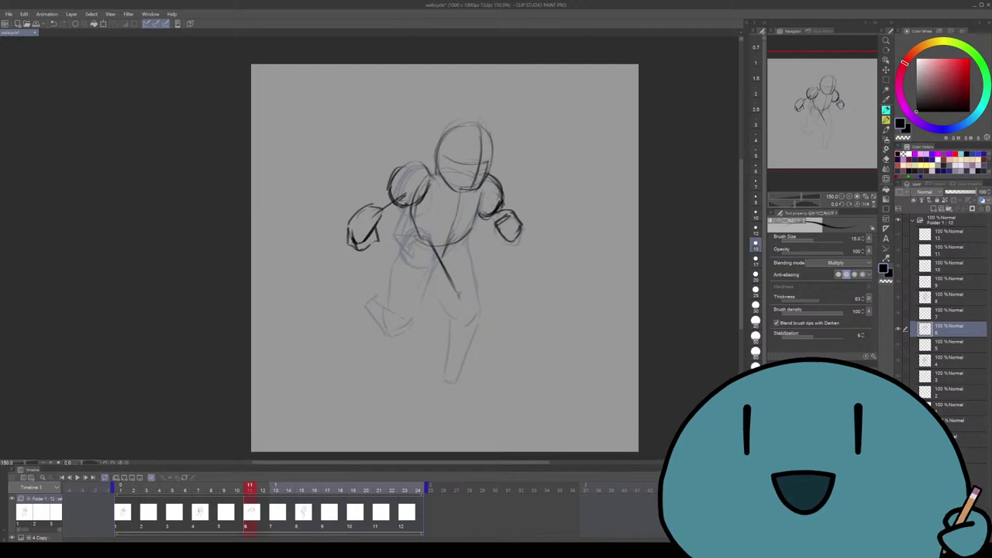
mouse_move(459, 302)
mouse_down()
mouse_move(459, 325)
mouse_move(443, 332)
mouse_up()
mouse_move(417, 232)
mouse_down()
mouse_move(409, 264)
mouse_move(441, 329)
mouse_up()
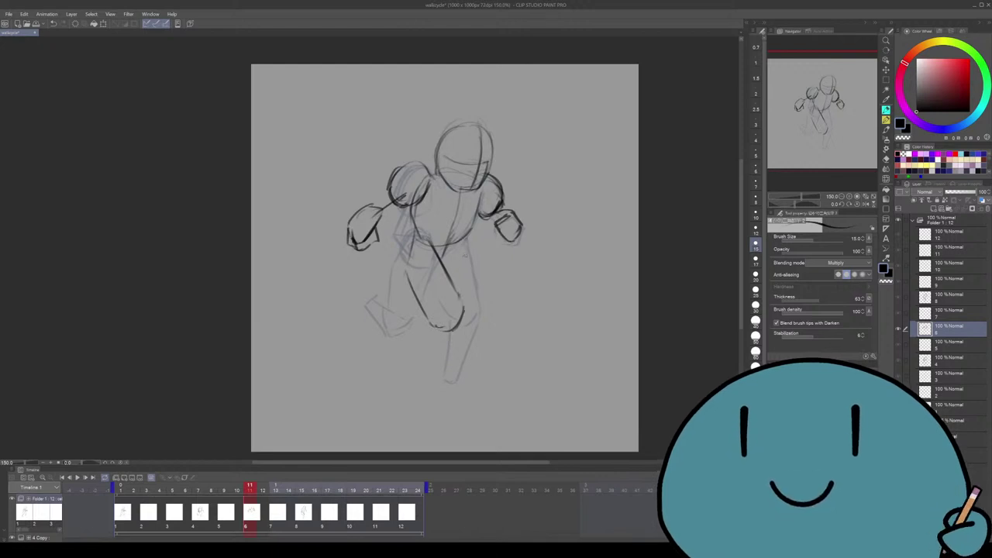
Draw the near lower leg folded backward, and the far thigh's front edge with its lower leg angled down and back
mouse_move(466, 239)
mouse_down()
mouse_move(475, 297)
mouse_move(434, 360)
mouse_up()
key(ctrl+z)
drag(469, 312, 423, 370)
key(ctrl+z)
drag(451, 321, 393, 337)
mouse_move(474, 315)
mouse_down()
mouse_move(428, 383)
mouse_move(448, 350)
mouse_move(425, 379)
mouse_up()
key(ctrl+z)
mouse_move(475, 313)
mouse_down()
mouse_move(438, 383)
mouse_move(428, 372)
mouse_up()
mouse_move(470, 241)
mouse_down()
mouse_move(475, 308)
mouse_move(425, 369)
mouse_move(427, 360)
mouse_up()
key(ctrl+z)
drag(421, 311, 397, 322)
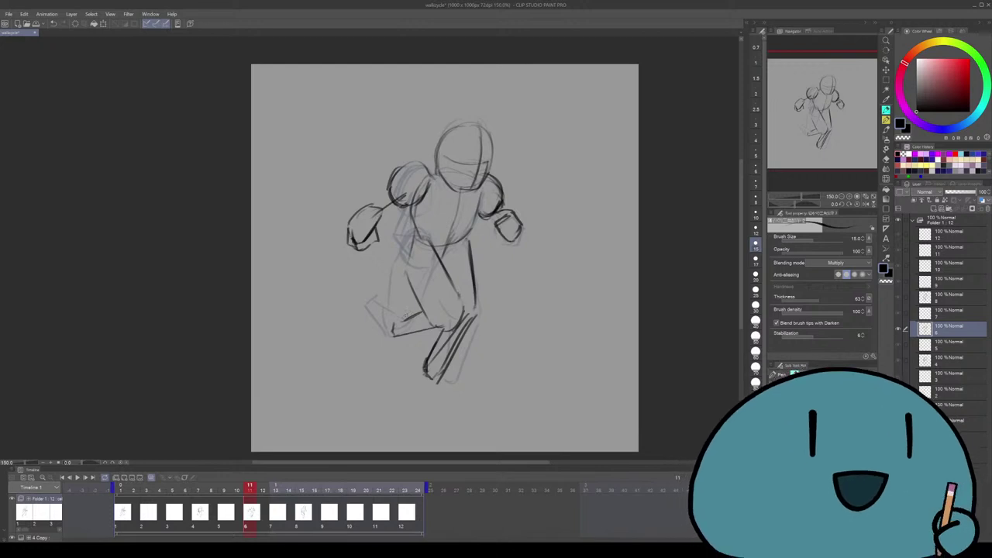
Extend the near thigh's rear edge up to the hip and erase the overlapping lines behind the knee
key(ctrl+plus)
mouse_move(415, 209)
mouse_down()
mouse_move(406, 270)
mouse_move(419, 308)
mouse_up()
key(ctrl+z)
mouse_move(406, 272)
mouse_down()
mouse_move(451, 335)
mouse_move(388, 352)
mouse_up()
key(e)
drag(407, 290, 428, 333)
Erase the stray and doubled lines around the far lower leg
key(ctrl+minus)
key(ctrl+minus)
key(p)
key(ctrl+plus)
key(e)
drag(480, 303, 431, 372)
mouse_move(456, 324)
mouse_down()
mouse_move(437, 349)
mouse_move(456, 322)
mouse_move(441, 366)
mouse_move(486, 361)
mouse_up()
key(p)
key(ctrl+z)
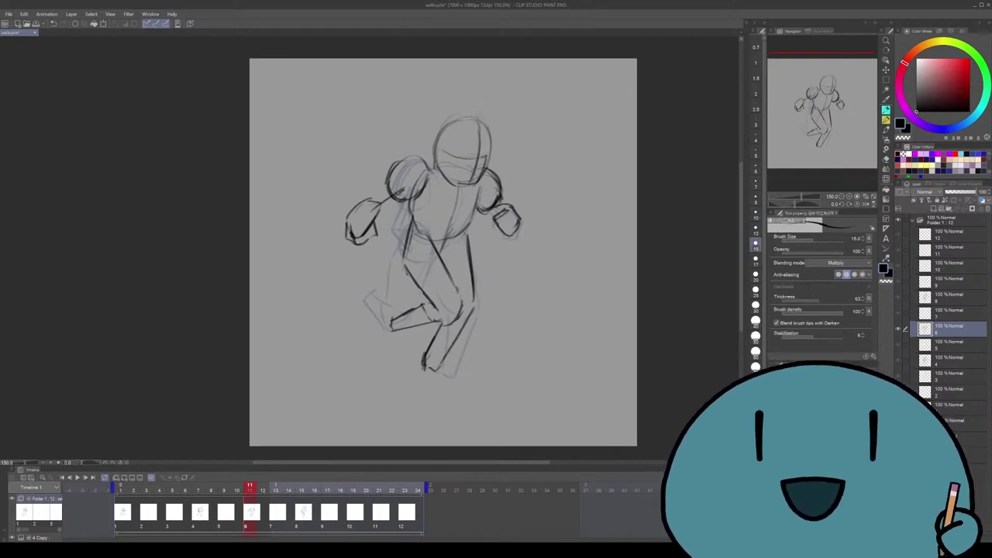
Replay the sequence from the start to review the key poses drawn so far
key(Home)
key(space)
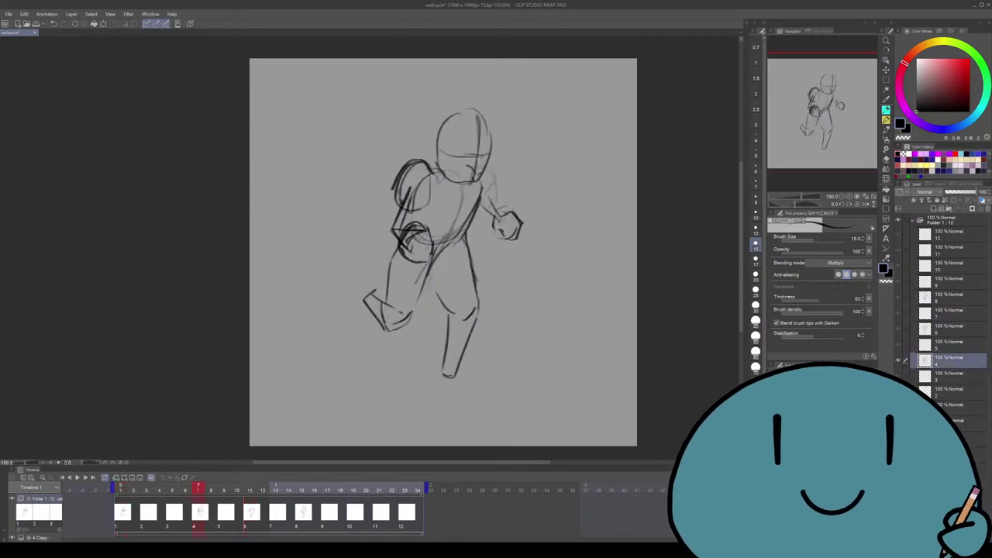
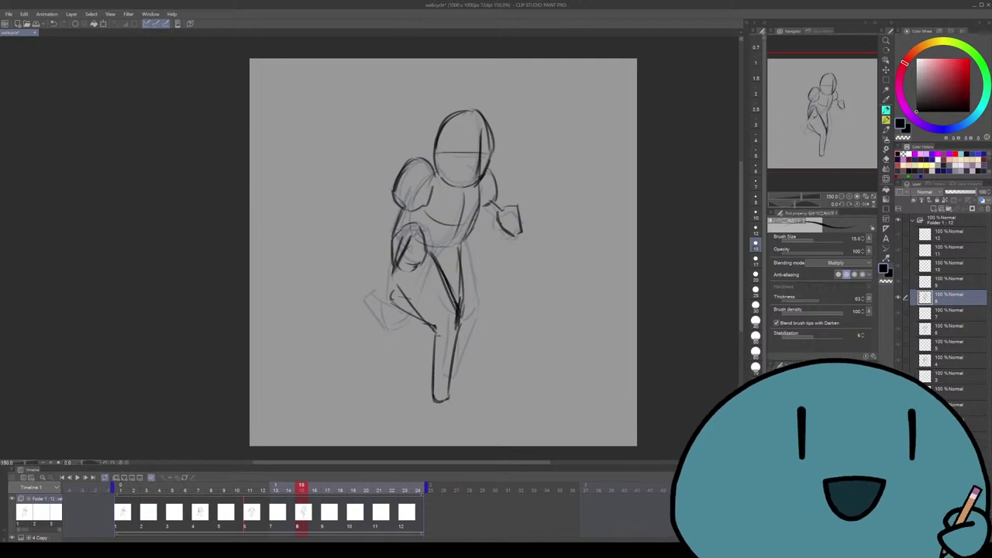
Make cel 10 at frame 19 active and draw the near shoulder circle with a forearm and fist swung out behind the body
key(Right)
key(Right)
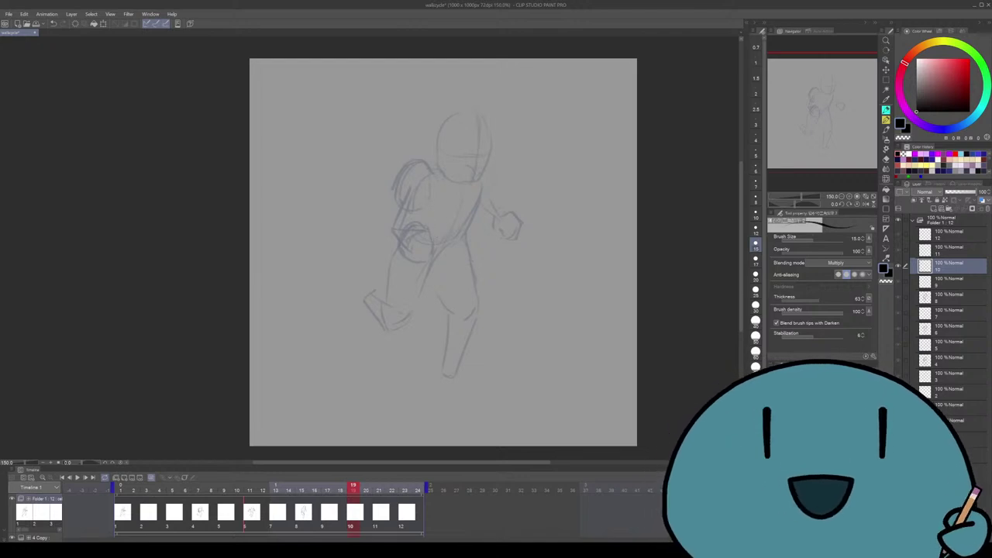
key(Left)
key(Right)
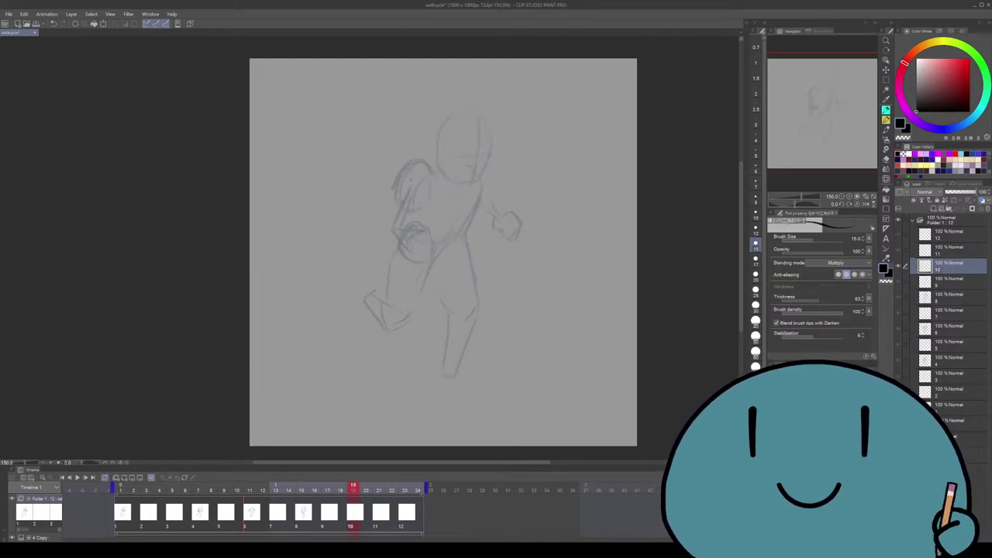
mouse_move(431, 174)
mouse_down()
mouse_move(392, 198)
mouse_move(413, 162)
mouse_move(433, 190)
mouse_move(405, 205)
mouse_move(395, 182)
mouse_move(398, 198)
mouse_move(361, 215)
mouse_up()
key(ctrl+z)
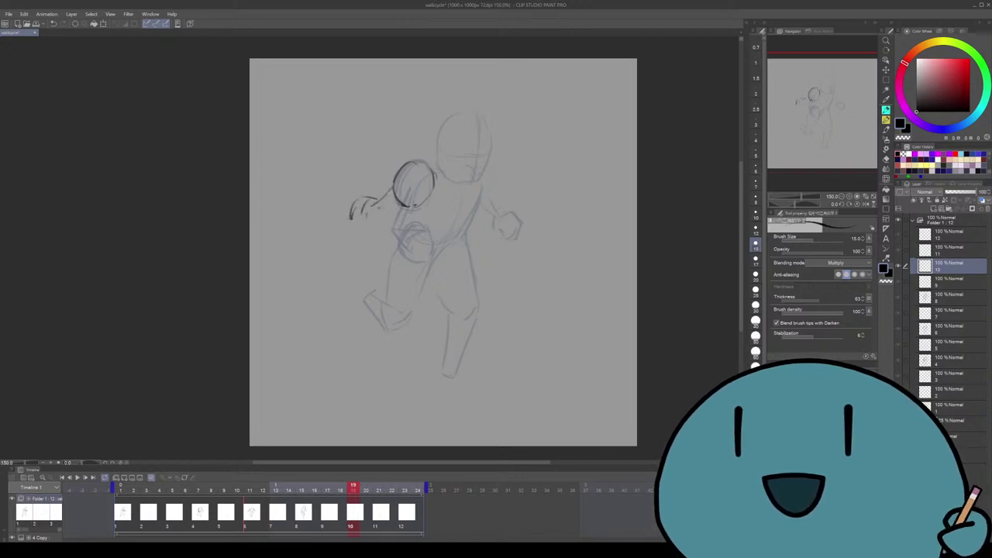
key(ctrl+z)
mouse_move(393, 183)
mouse_down()
mouse_move(366, 207)
mouse_move(360, 200)
mouse_move(375, 217)
mouse_move(355, 230)
mouse_move(345, 217)
mouse_up()
drag(400, 197, 373, 211)
drag(434, 248, 422, 251)
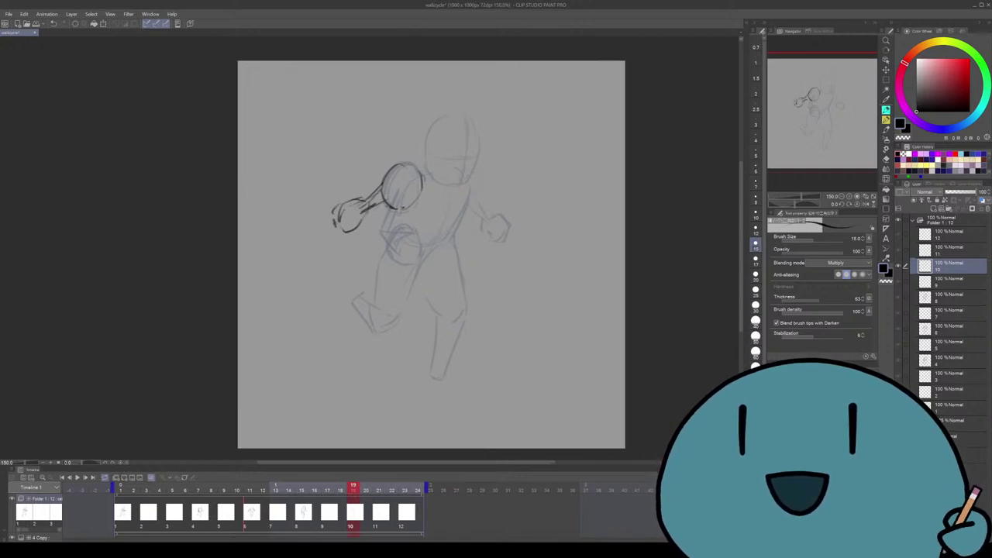
Draw the cel 10 head as an oval over the reference head, with a brow line and a vertical centre line
mouse_move(426, 134)
mouse_down()
mouse_move(424, 179)
mouse_move(454, 114)
mouse_move(466, 118)
mouse_up()
mouse_move(468, 120)
mouse_down()
mouse_move(427, 159)
mouse_move(478, 155)
mouse_move(464, 113)
mouse_move(480, 146)
mouse_move(476, 167)
mouse_move(480, 141)
mouse_move(480, 157)
mouse_move(472, 178)
mouse_move(434, 187)
mouse_up()
key(ctrl+z)
key(ctrl+z)
key(ctrl+z)
key(ctrl+z)
drag(435, 248, 432, 250)
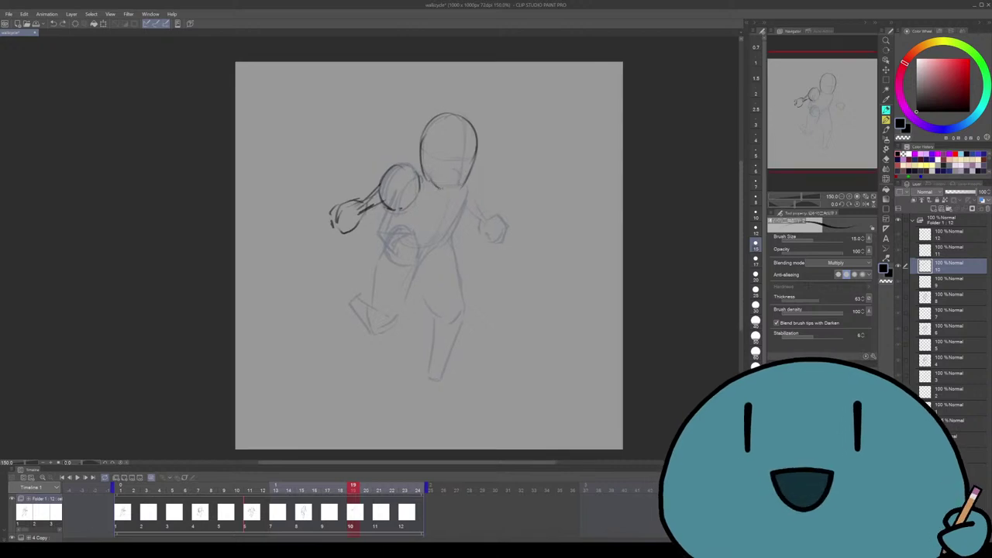
drag(430, 183, 445, 189)
mouse_move(466, 126)
mouse_down()
mouse_move(463, 183)
mouse_move(470, 160)
mouse_up()
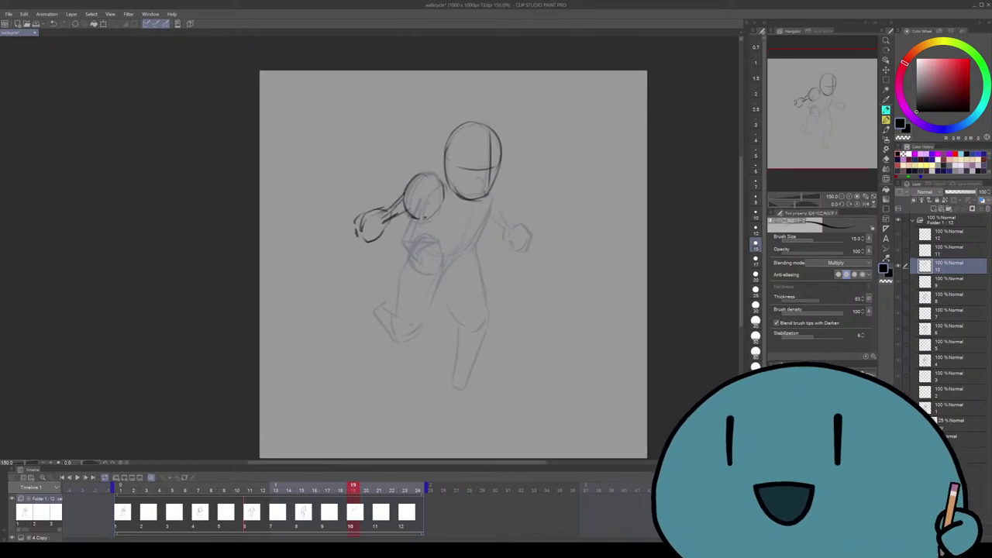
Erase the near shoulder's inner edge and redraw the shoulder as a cleaner closed circle
key(e)
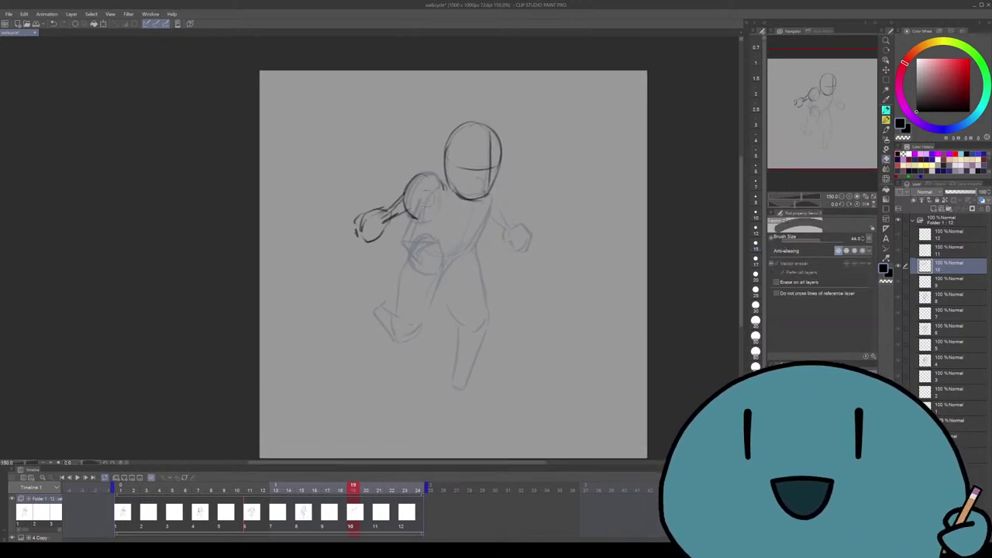
key(p)
mouse_move(445, 167)
mouse_down()
mouse_move(415, 177)
mouse_move(404, 210)
mouse_up()
drag(449, 263, 442, 258)
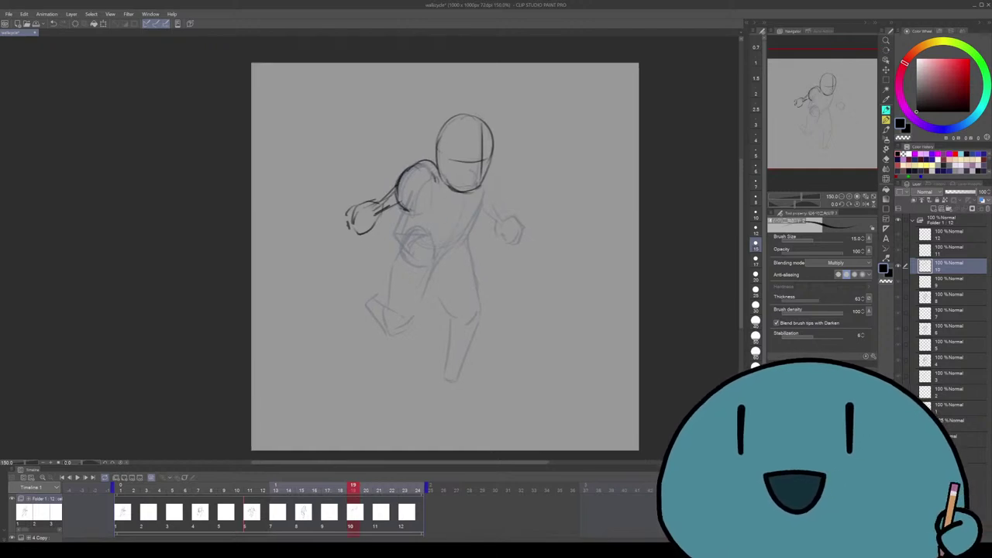
drag(428, 200, 412, 213)
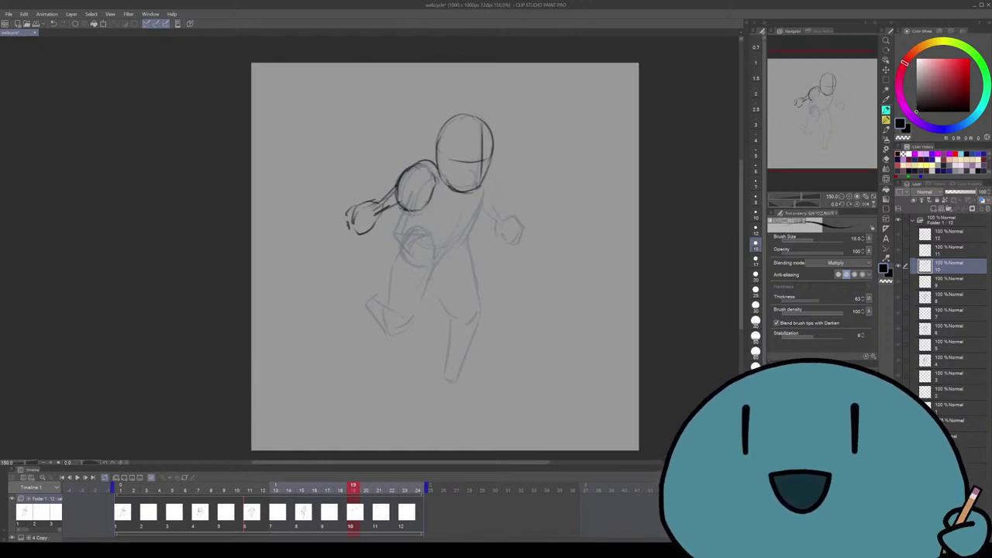
drag(442, 256, 436, 237)
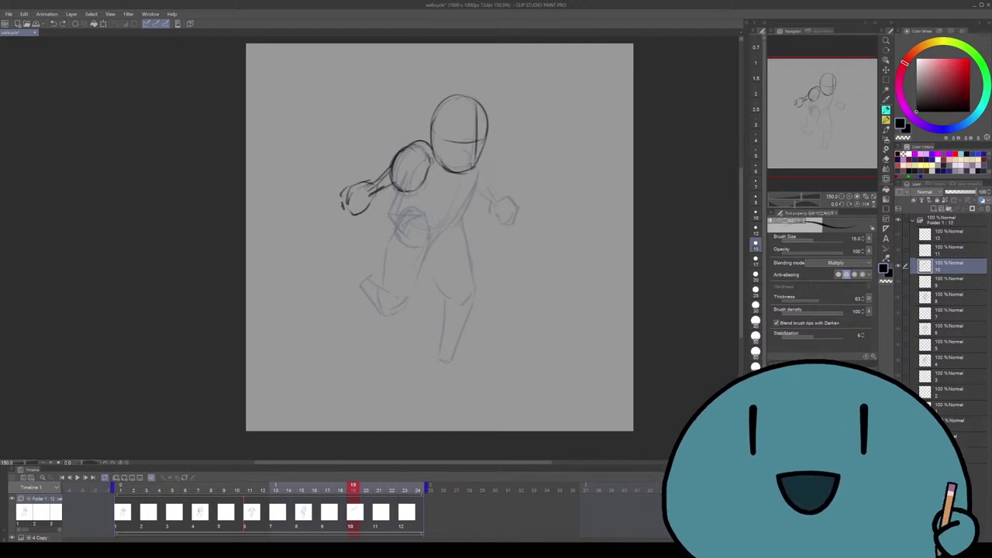
Draw the far shoulder as a small oval just above the reference's far fist
mouse_move(482, 166)
mouse_down()
mouse_move(500, 200)
mouse_move(474, 200)
mouse_move(473, 167)
mouse_move(482, 194)
mouse_up()
key(ctrl+z)
key(ctrl+z)
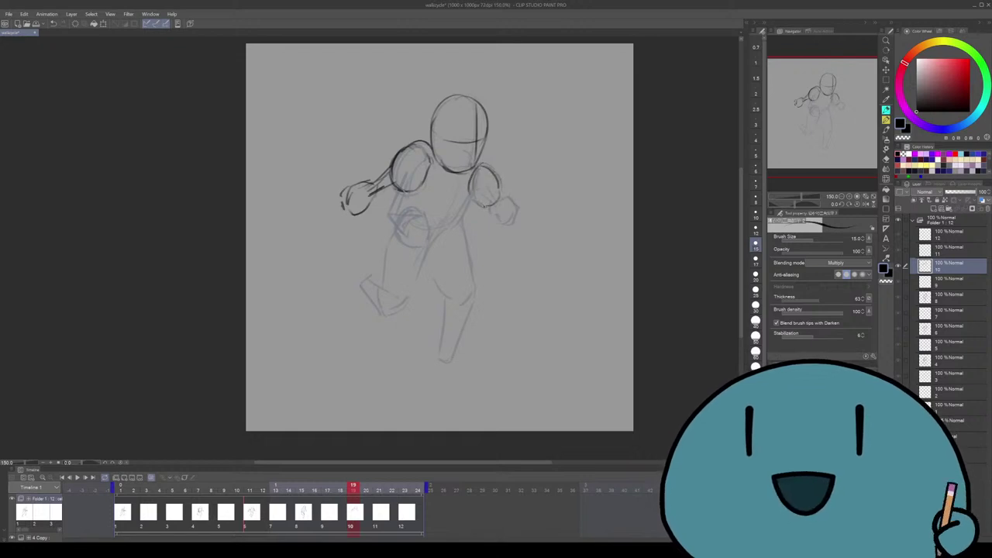
Erase the near shoulder's inner edge where it overlaps the torso
drag(434, 233, 441, 241)
key(e)
drag(439, 167, 402, 203)
mouse_move(431, 150)
mouse_down()
mouse_move(400, 168)
mouse_move(394, 198)
mouse_move(390, 187)
mouse_move(390, 202)
mouse_move(429, 174)
mouse_move(425, 206)
mouse_move(400, 218)
mouse_up()
key(p)
key(ctrl+z)
Draw the torso's sides and rounded bottom between the shoulders, and add a slanted centre line
mouse_move(426, 180)
mouse_down()
mouse_move(425, 204)
mouse_move(399, 218)
mouse_move(437, 210)
mouse_up()
drag(427, 175, 422, 217)
drag(478, 185, 469, 223)
mouse_move(470, 220)
mouse_down()
mouse_move(420, 231)
mouse_move(416, 221)
mouse_up()
drag(418, 232, 434, 218)
drag(428, 173, 419, 221)
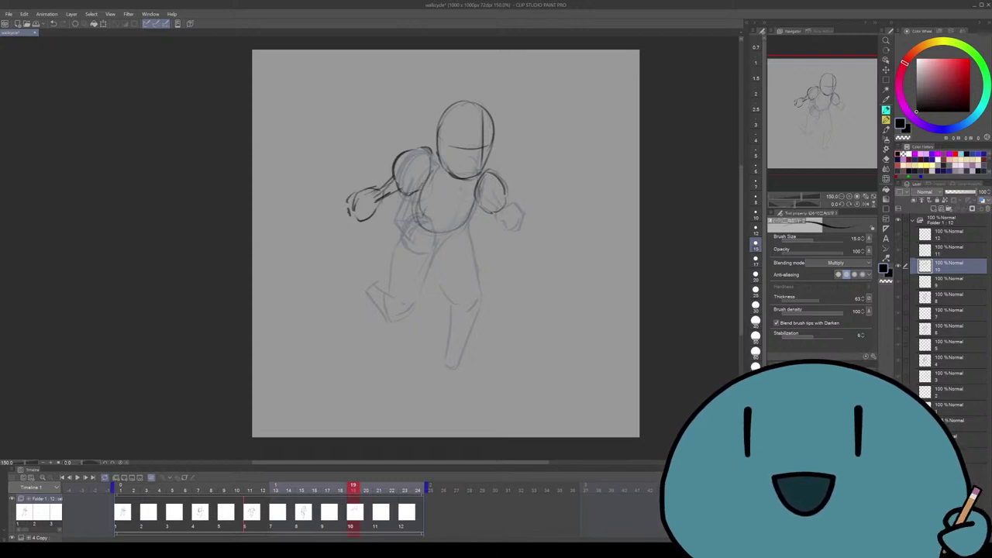
drag(457, 187, 442, 238)
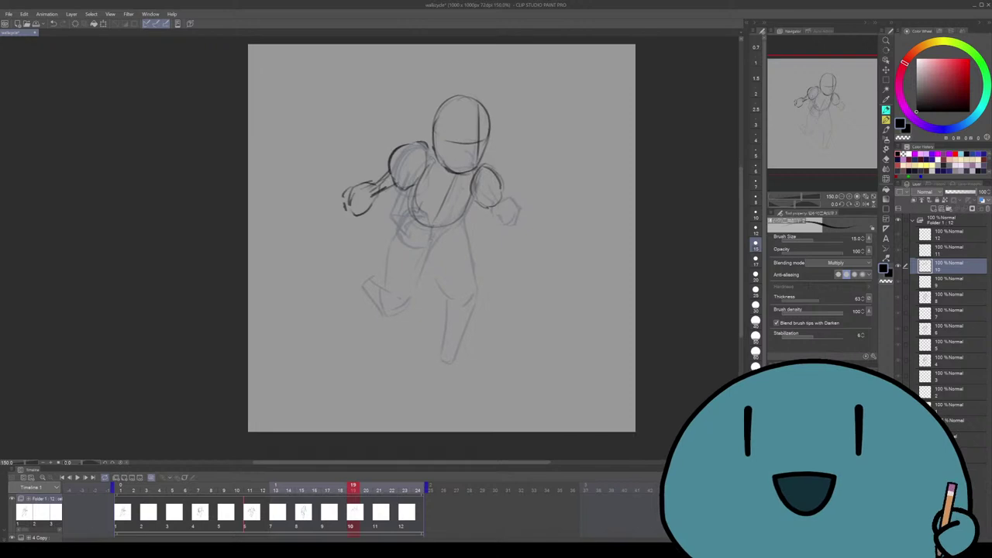
Draw the far arm's short forearm and an angular fist below the far shoulder, closely following the reference's far fist
mouse_move(483, 193)
mouse_down()
mouse_move(498, 207)
mouse_move(489, 213)
mouse_up()
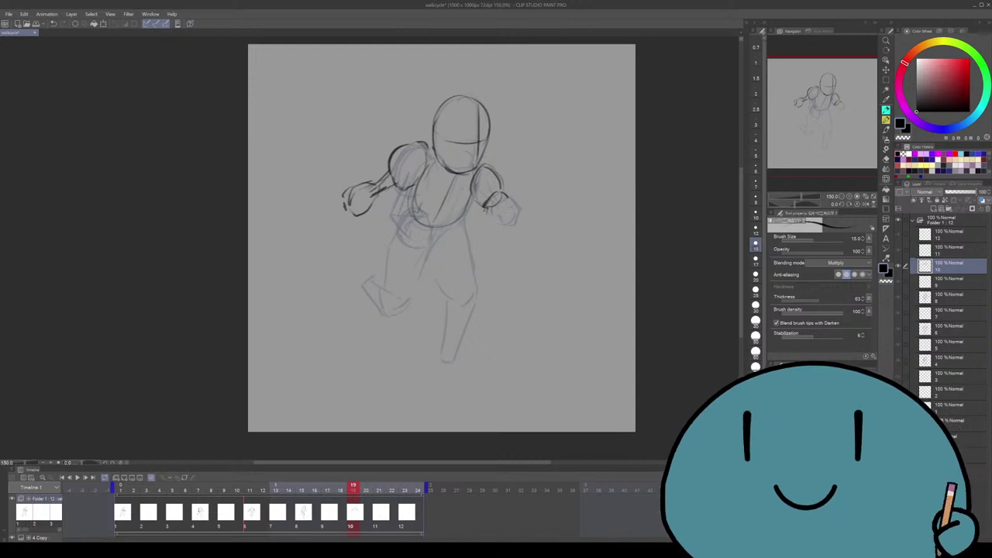
mouse_move(507, 196)
mouse_down()
mouse_move(512, 224)
mouse_move(485, 210)
mouse_move(496, 220)
mouse_up()
drag(442, 238, 451, 240)
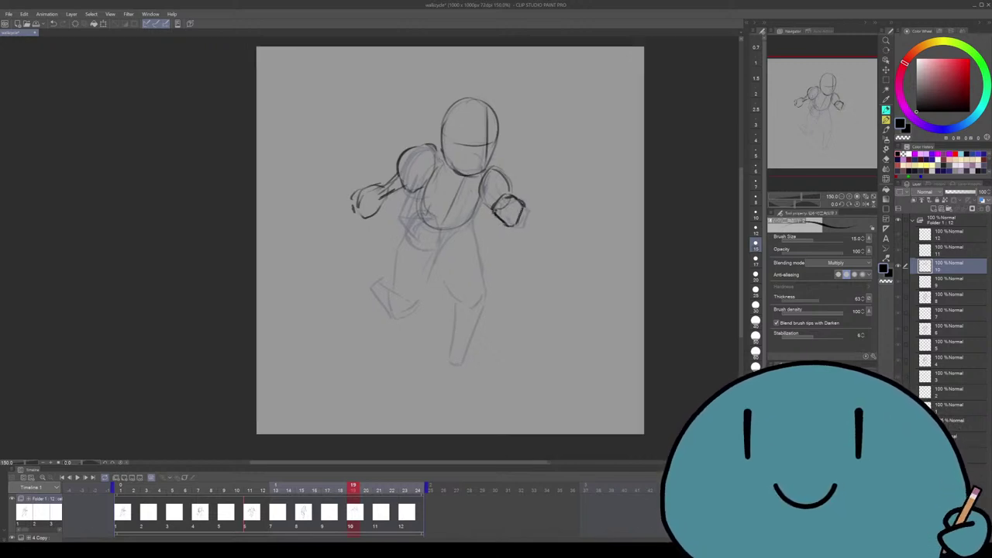
drag(492, 213, 501, 234)
mouse_move(502, 222)
mouse_down()
mouse_move(491, 230)
mouse_move(503, 233)
mouse_move(491, 221)
mouse_up()
Add angular finger edges along the underside of the near fist
drag(450, 240, 466, 249)
mouse_move(367, 206)
mouse_down()
mouse_move(372, 229)
mouse_move(393, 230)
mouse_up()
drag(466, 249, 452, 256)
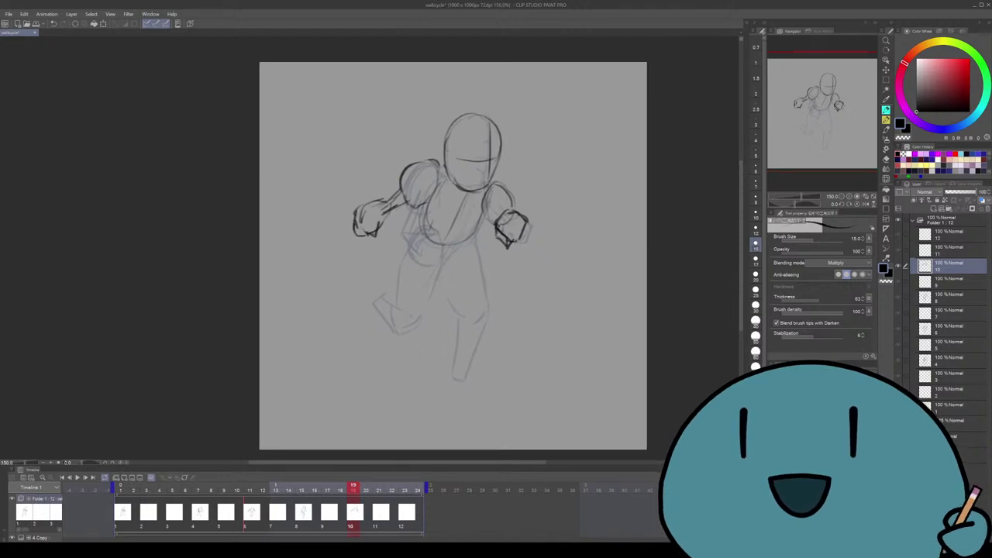
Erase the head and redraw it as a slightly lower, narrower oval with a vertical centre line and a curved eye line
key(e)
mouse_move(491, 159)
mouse_down()
mouse_move(501, 134)
mouse_move(474, 116)
mouse_move(448, 126)
mouse_move(454, 181)
mouse_move(476, 185)
mouse_move(473, 161)
mouse_move(483, 192)
mouse_up()
key(p)
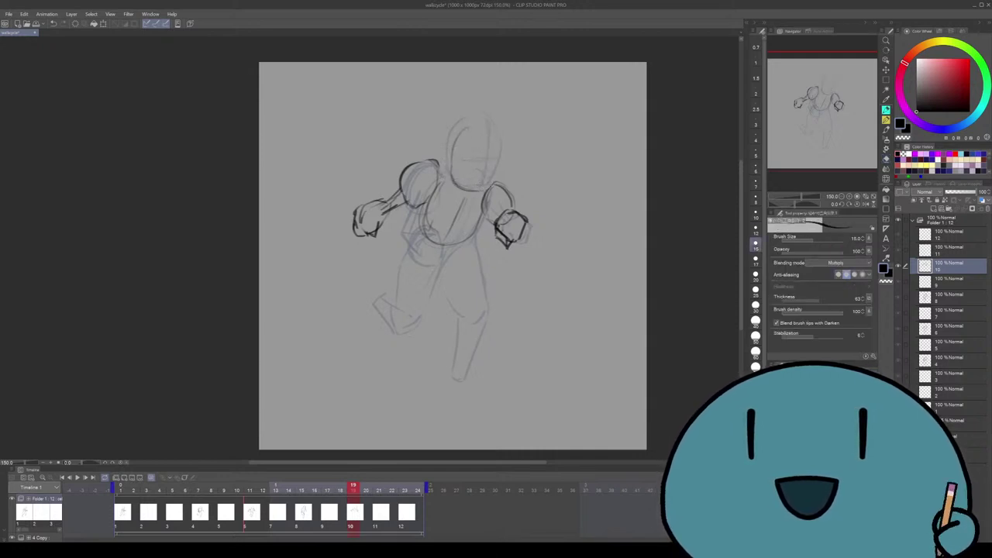
drag(489, 125, 503, 180)
mouse_move(461, 135)
mouse_down()
mouse_move(489, 123)
mouse_move(504, 180)
mouse_up()
key(ctrl+z)
key(ctrl+z)
key(ctrl+z)
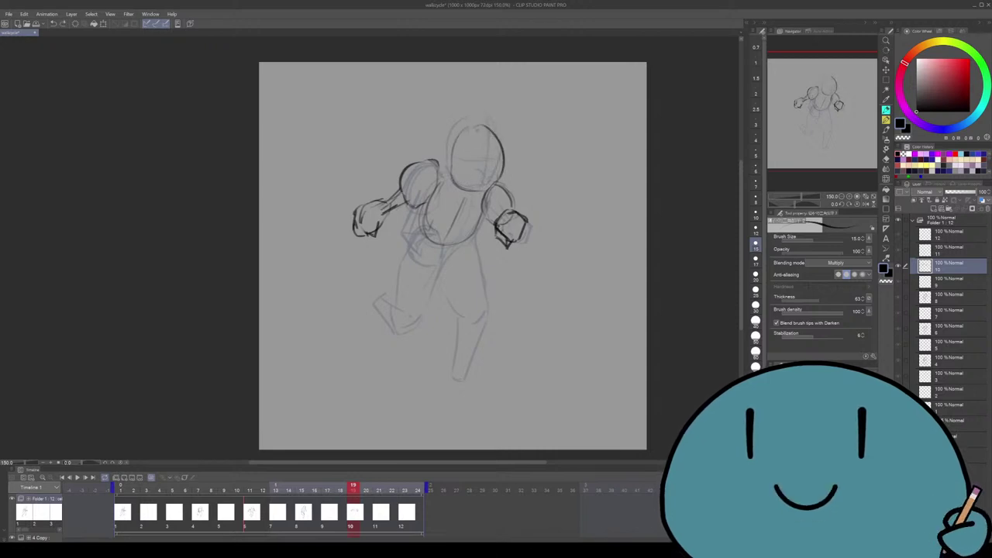
mouse_move(482, 125)
mouse_down()
mouse_move(502, 149)
mouse_move(503, 189)
mouse_move(504, 147)
mouse_move(466, 129)
mouse_move(450, 188)
mouse_move(493, 184)
mouse_move(479, 197)
mouse_up()
key(ctrl+z)
drag(453, 157, 502, 158)
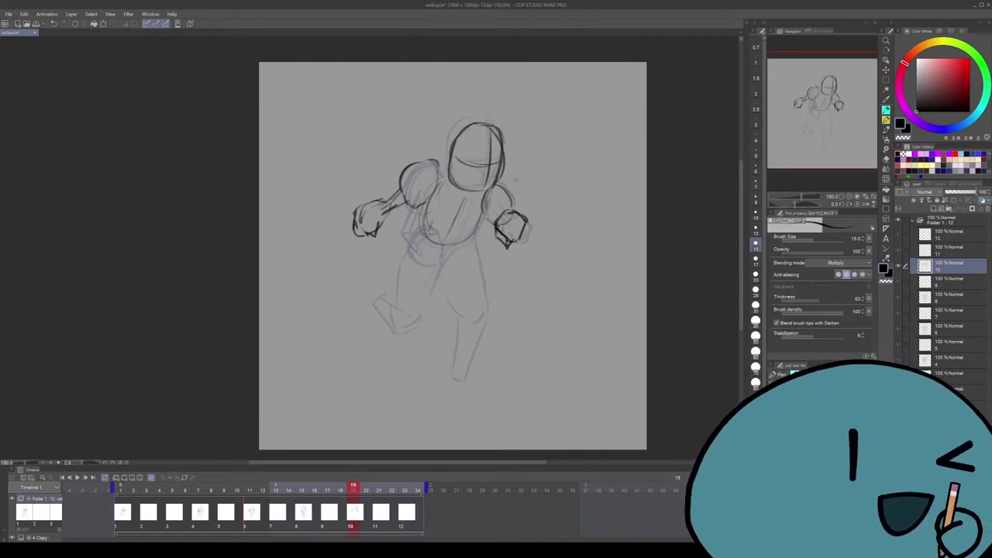
Undo the curved eye line and redraw it flatter across the head
key(ctrl+z)
key(ctrl+z)
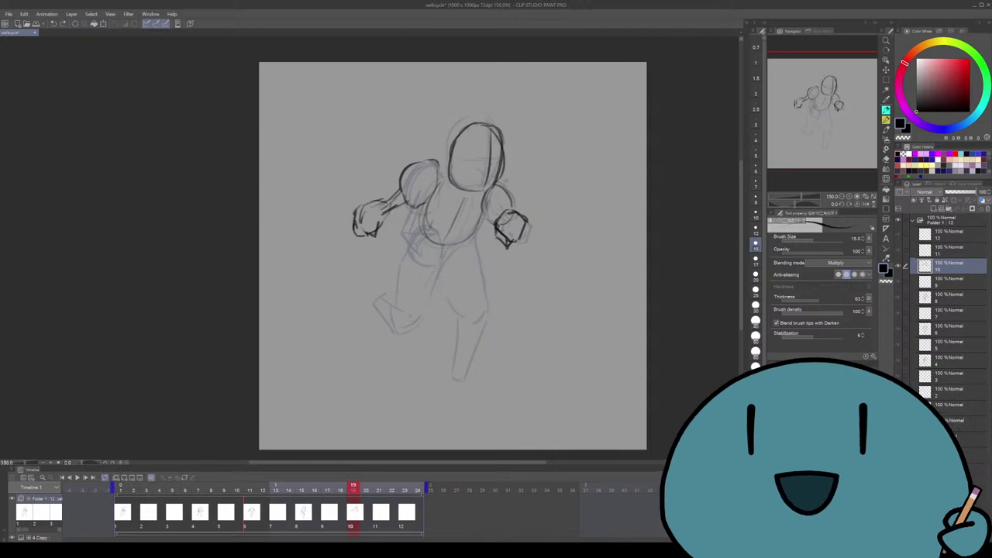
scroll(452, 262, up, 1)
drag(456, 181, 502, 180)
Try to draw the near leg with the thigh angled forward from the hip and the shin bent backward
mouse_move(453, 271)
mouse_down()
mouse_move(468, 248)
mouse_move(460, 253)
mouse_up()
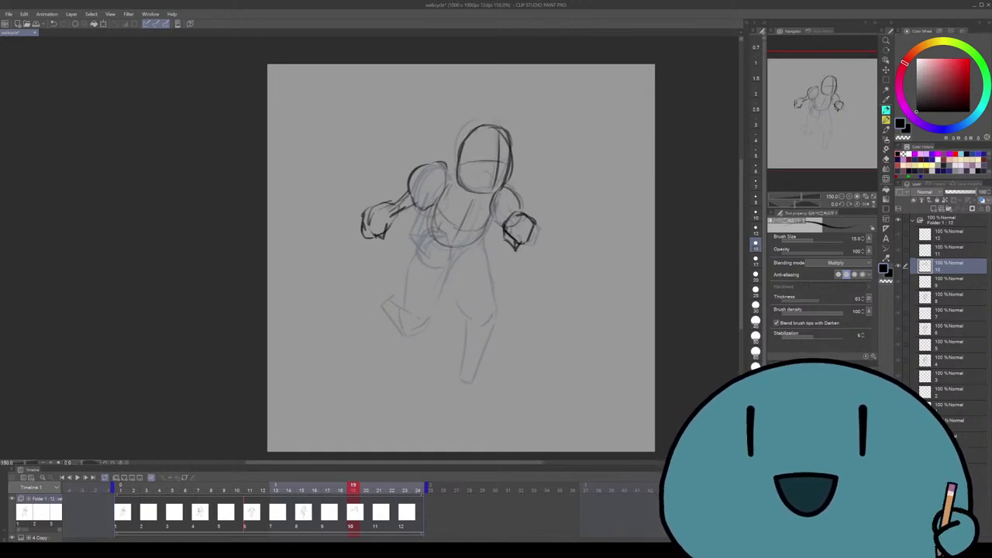
mouse_move(461, 256)
mouse_down()
mouse_move(456, 247)
mouse_move(471, 234)
mouse_move(419, 245)
mouse_up()
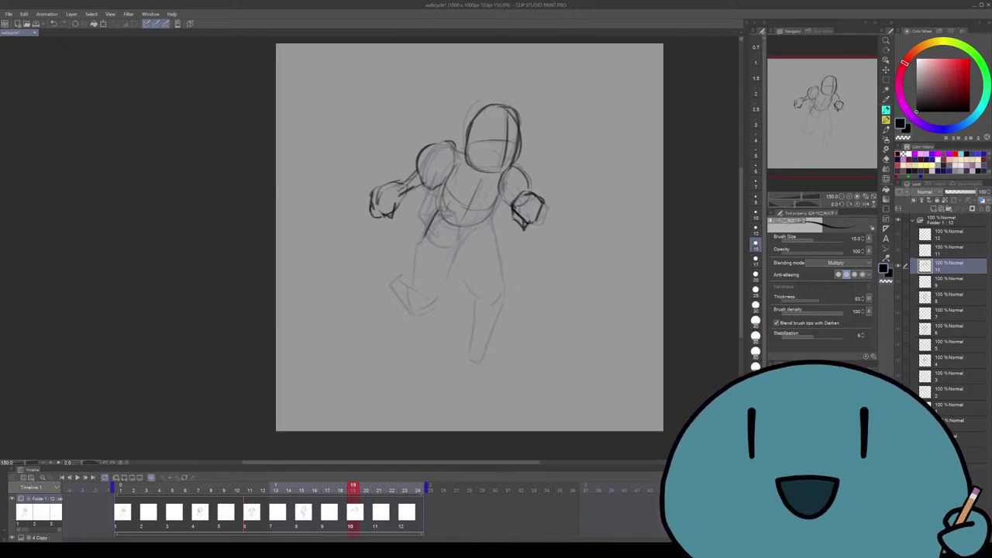
key(ctrl+z)
mouse_move(442, 202)
mouse_down()
mouse_move(419, 253)
mouse_move(420, 237)
mouse_move(465, 221)
mouse_move(480, 237)
mouse_up()
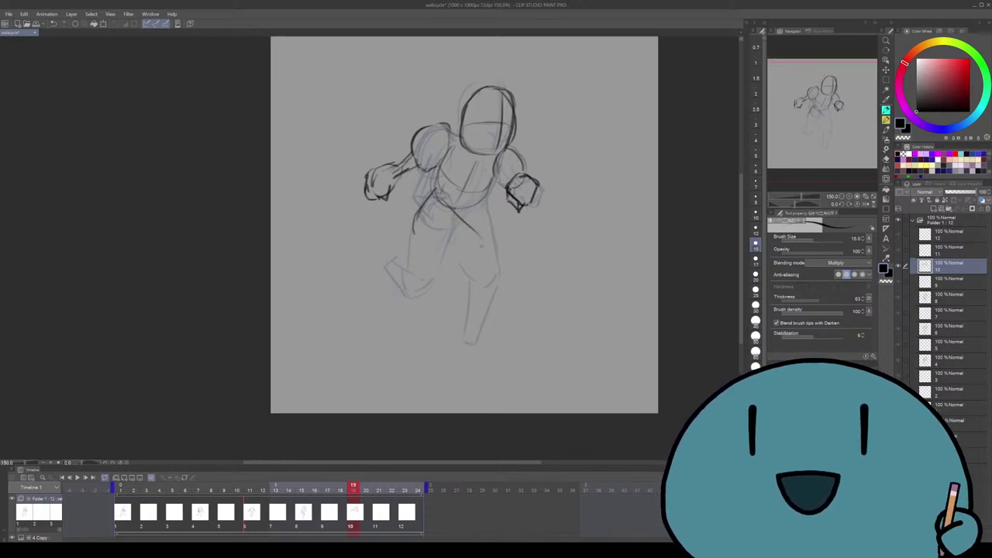
key(ctrl+z)
mouse_move(449, 200)
mouse_down()
mouse_move(479, 262)
mouse_move(470, 278)
mouse_up()
drag(403, 256, 474, 279)
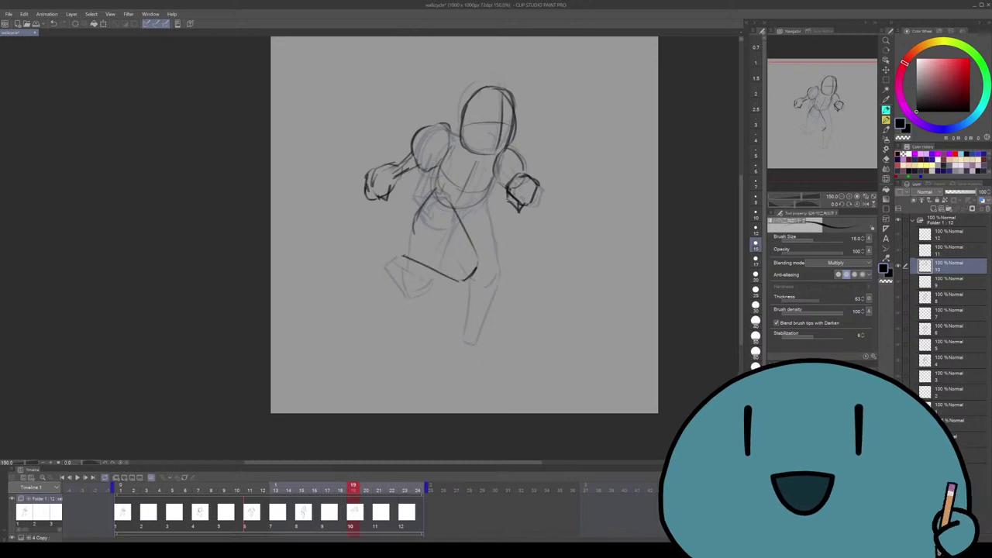
key(ctrl+z)
drag(397, 258, 465, 279)
key(ctrl+z)
drag(411, 230, 440, 271)
key(ctrl+z)
mouse_move(397, 243)
mouse_down()
mouse_move(451, 291)
mouse_move(473, 287)
mouse_move(415, 245)
mouse_move(436, 260)
mouse_up()
key(ctrl+z)
scroll(465, 225, down, 1)
key(ctrl+z)
Try to draw the far leg's line down from the torso, then undo the leg strokes
mouse_move(489, 194)
mouse_down()
mouse_move(486, 268)
mouse_move(485, 260)
mouse_up()
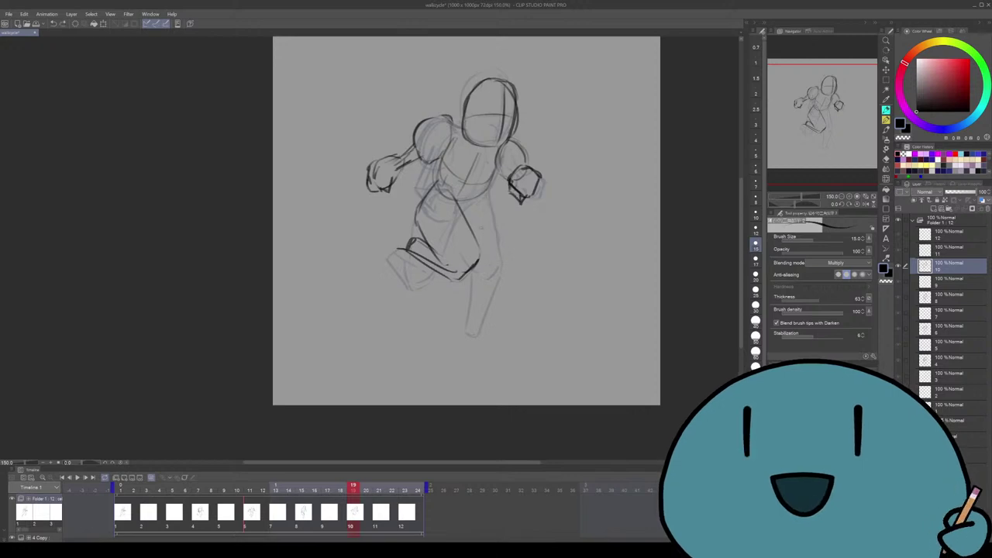
key(ctrl+z)
key(ctrl+z)
mouse_move(442, 191)
mouse_down()
mouse_move(491, 242)
mouse_move(471, 228)
mouse_move(490, 257)
mouse_move(486, 279)
mouse_up()
key(ctrl+z)
key(ctrl+z)
key(ctrl+z)
key(ctrl+z)
Erase the stray lines around the hips and redraw the torso's near edge
key(e)
mouse_move(465, 208)
mouse_down()
mouse_move(483, 244)
mouse_move(466, 279)
mouse_move(411, 248)
mouse_move(422, 234)
mouse_move(403, 217)
mouse_up()
key(p)
mouse_move(462, 155)
mouse_down()
mouse_move(450, 194)
mouse_move(435, 160)
mouse_move(453, 184)
mouse_move(446, 190)
mouse_move(432, 177)
mouse_up()
key(e)
key(p)
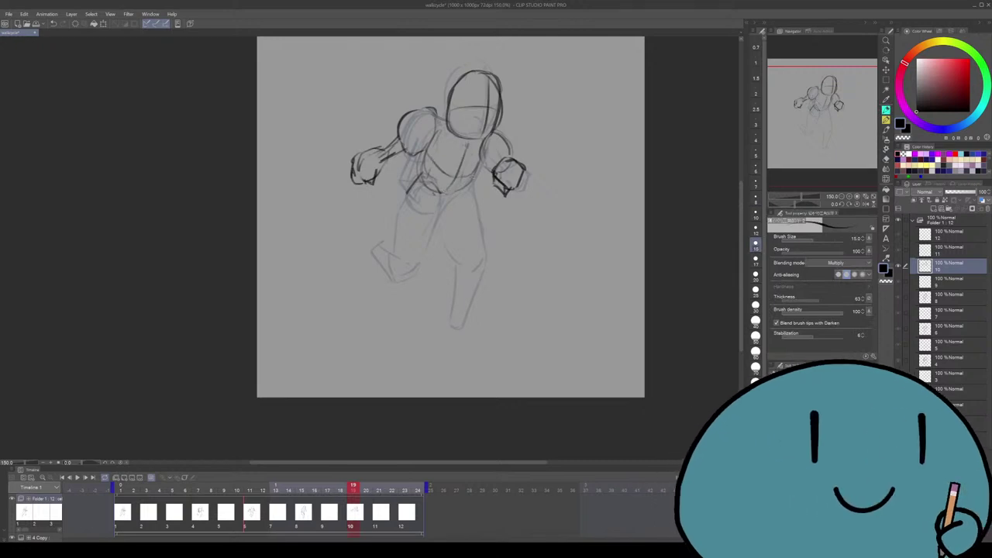
Draw the far leg's long edge from the torso's far side down toward the foot
drag(434, 217, 452, 239)
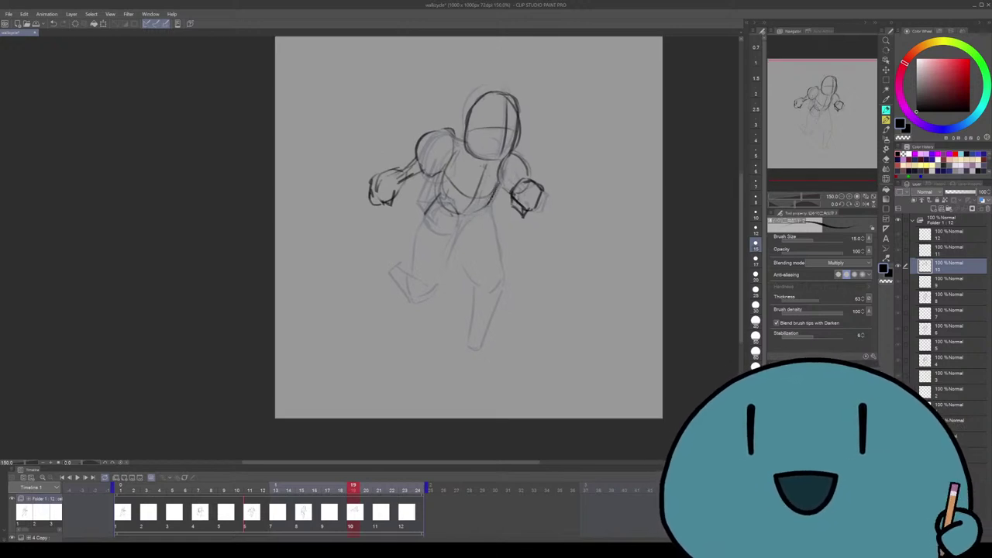
scroll(469, 227, down, 1)
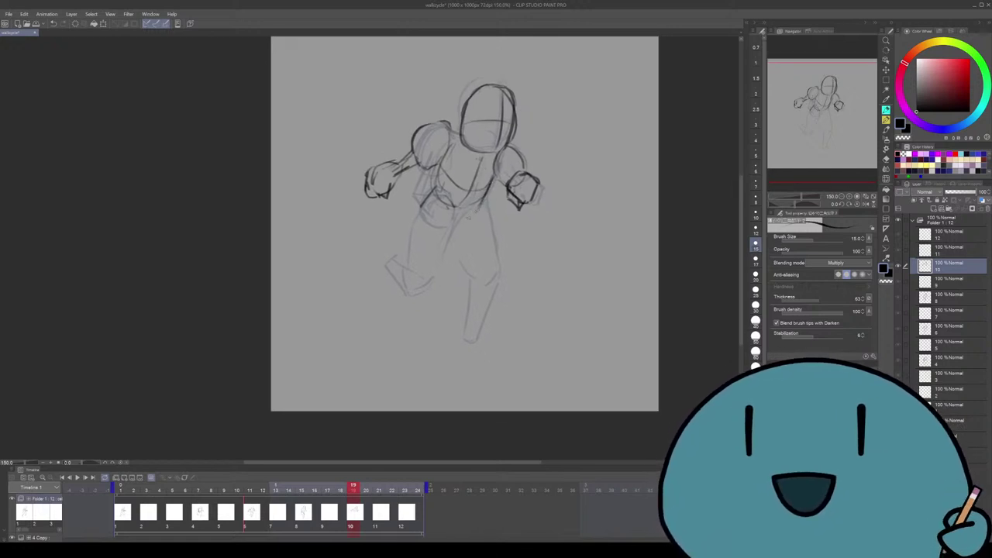
scroll(469, 227, down, 1)
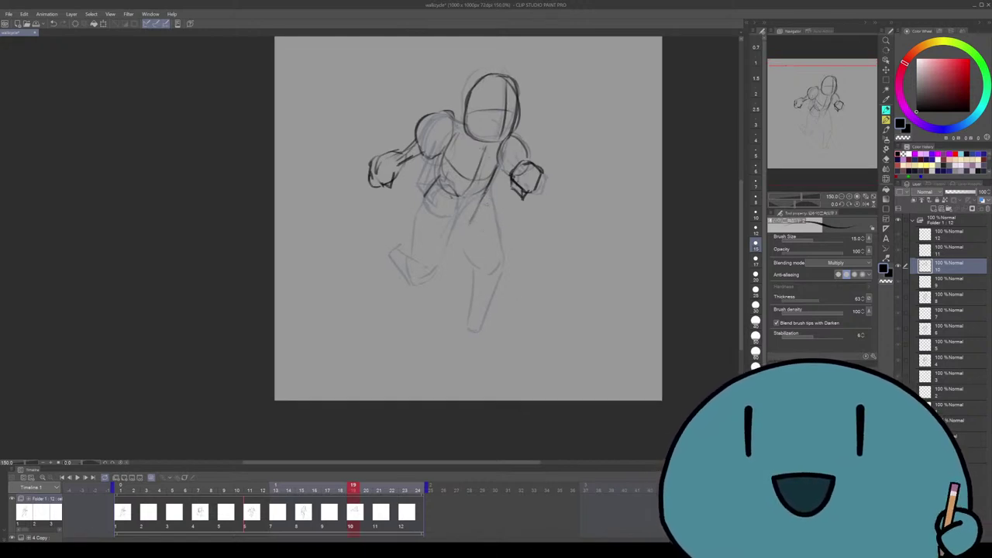
drag(481, 222, 486, 293)
key(ctrl+z)
key(ctrl+z)
drag(479, 227, 481, 311)
key(ctrl+z)
drag(480, 192, 476, 259)
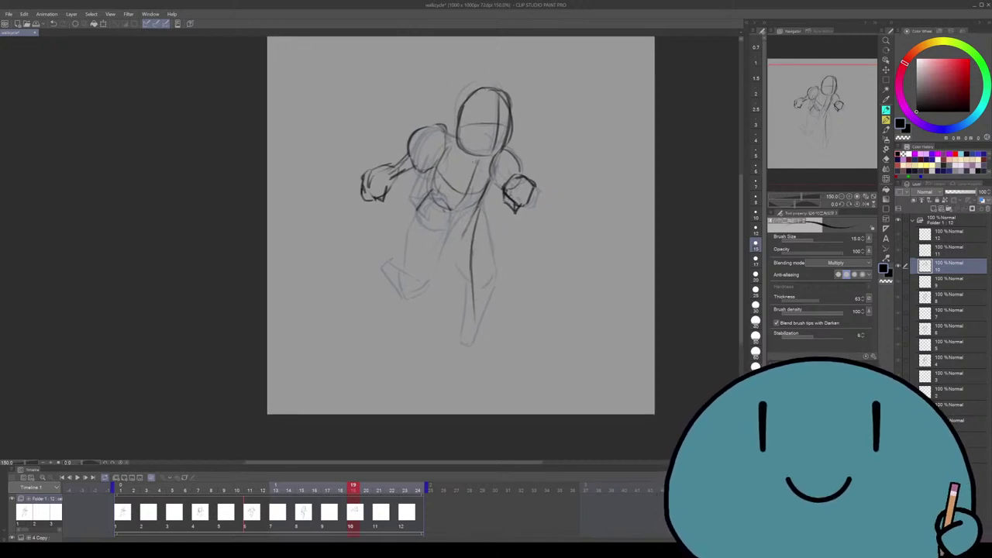
Draw the near leg with the thigh reaching down to the knee and the shin bent backward to a closed end
key(ctrl+plus)
drag(380, 262, 387, 256)
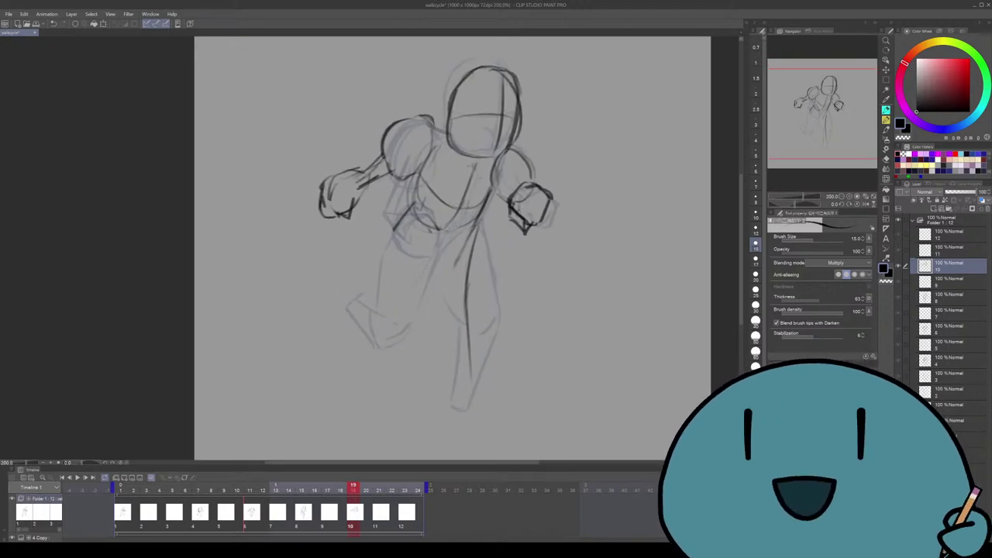
mouse_move(403, 216)
mouse_down()
mouse_move(390, 265)
mouse_move(388, 253)
mouse_move(434, 301)
mouse_up()
mouse_move(432, 205)
mouse_down()
mouse_move(458, 254)
mouse_move(447, 317)
mouse_up()
key(ctrl+z)
drag(380, 284, 448, 314)
mouse_move(381, 278)
mouse_down()
mouse_move(379, 262)
mouse_move(422, 276)
mouse_up()
Complete the far leg with a narrow tapered shin closed at the foot
drag(473, 255, 468, 249)
drag(470, 206, 473, 350)
drag(469, 288, 473, 378)
mouse_move(452, 314)
mouse_down()
mouse_move(459, 380)
mouse_move(470, 372)
mouse_up()
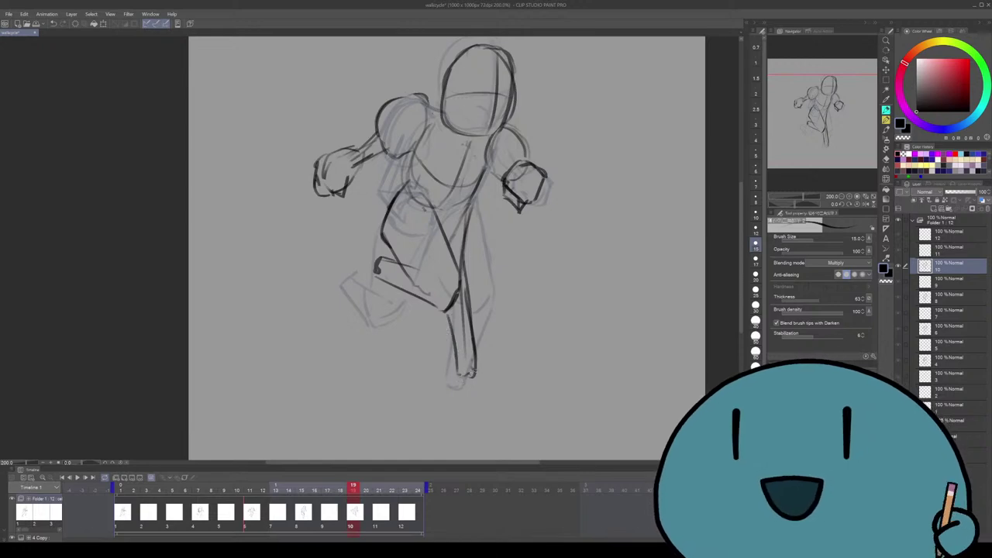
Flip back and forth through the key poses on cels 1, 4, 6, 8 and 10 to compare the motion
key(ctrl+minus)
key(Home)
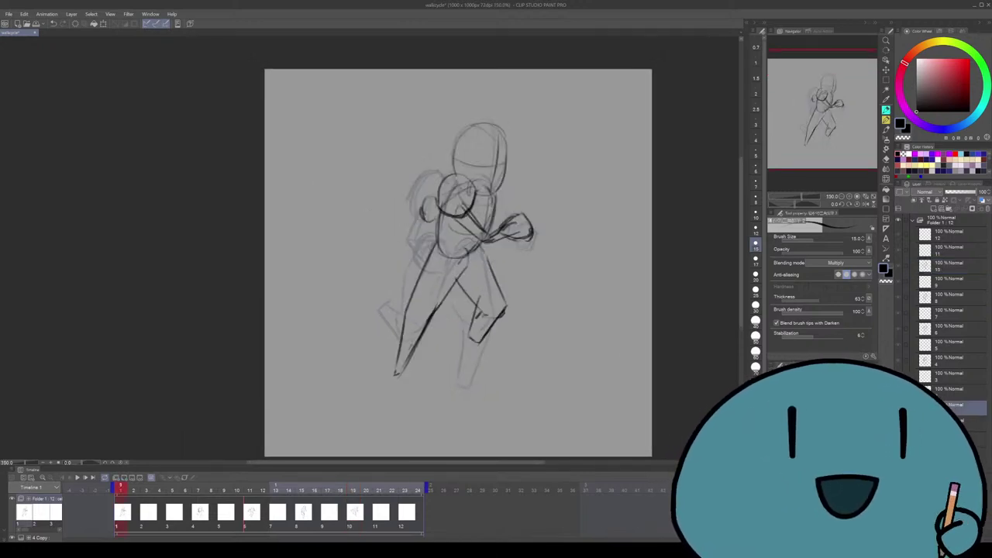
key(Right)
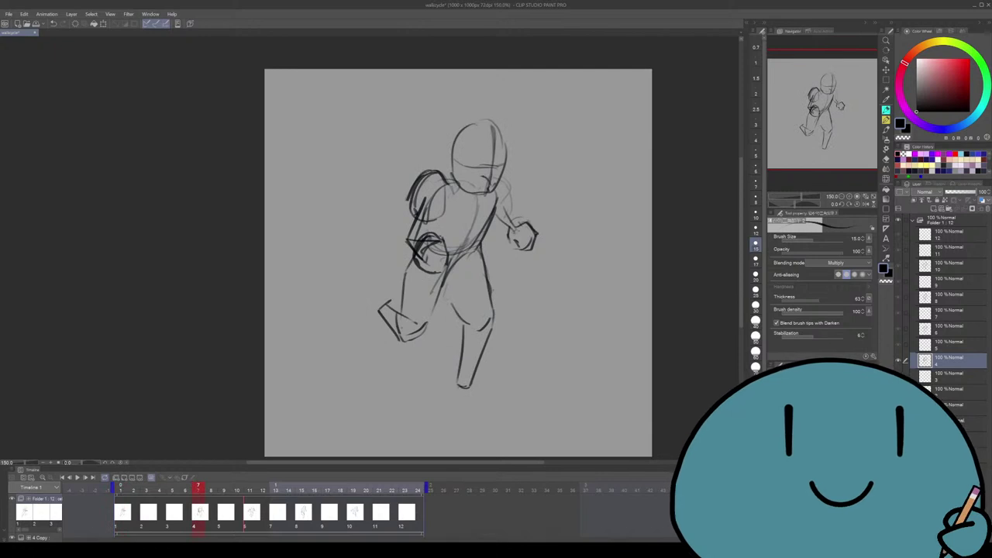
key(Right)
key(Right)
key(Right)
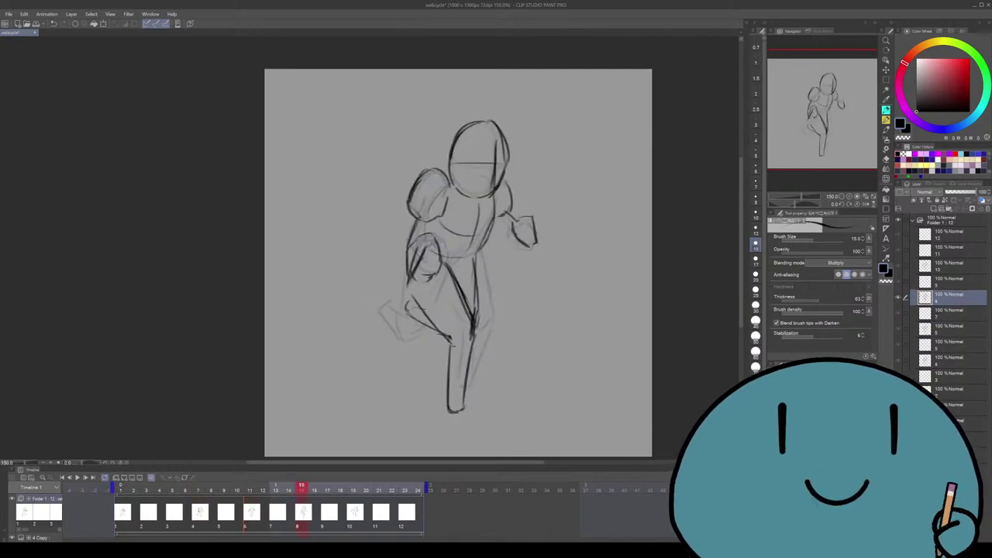
key(Left)
key(Left)
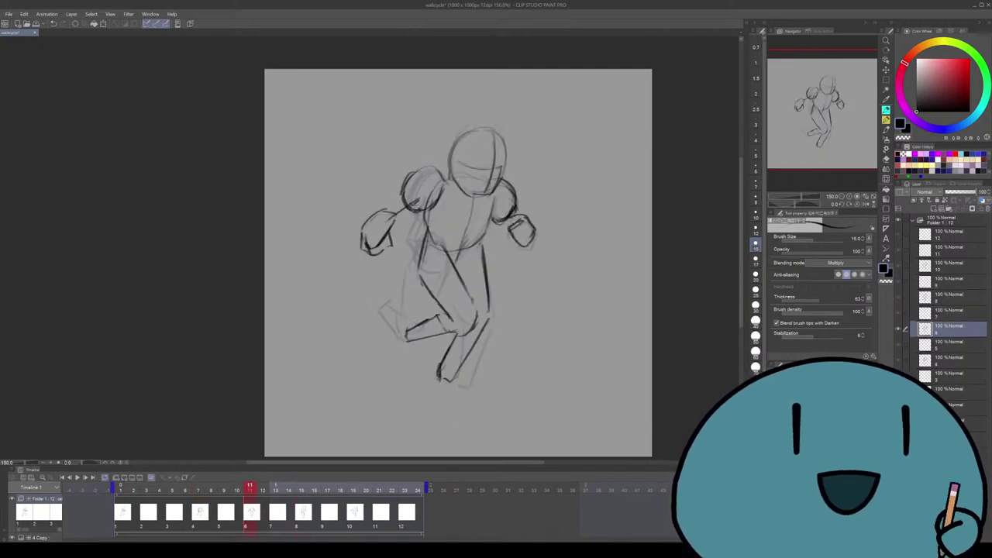
key(Left)
key(Left)
key(Right)
key(Right)
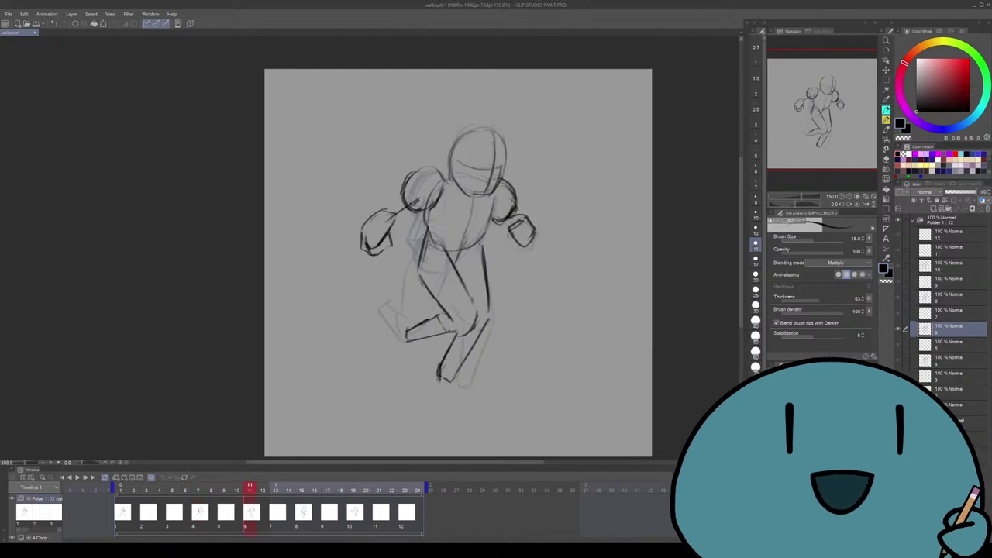
key(Right)
key(Right)
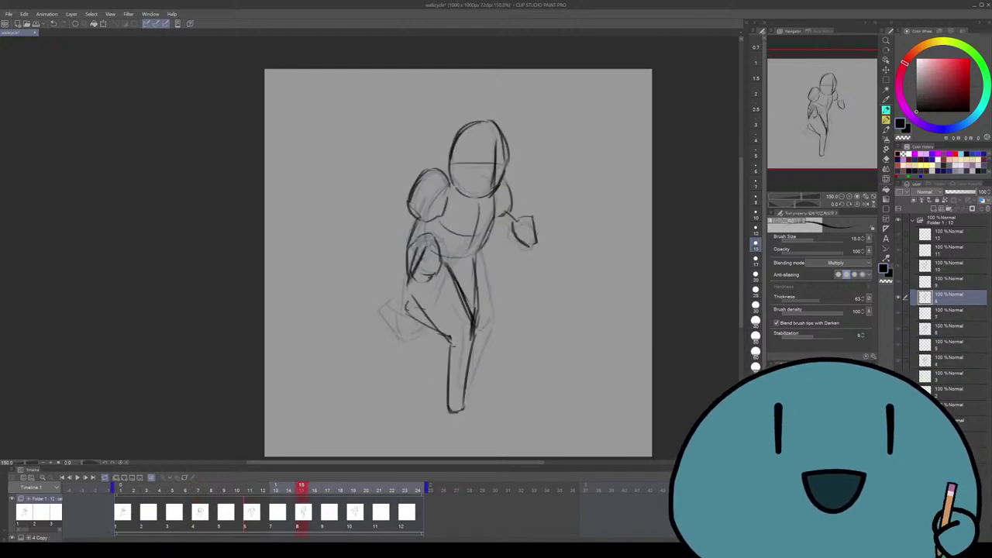
key(Right)
key(Right)
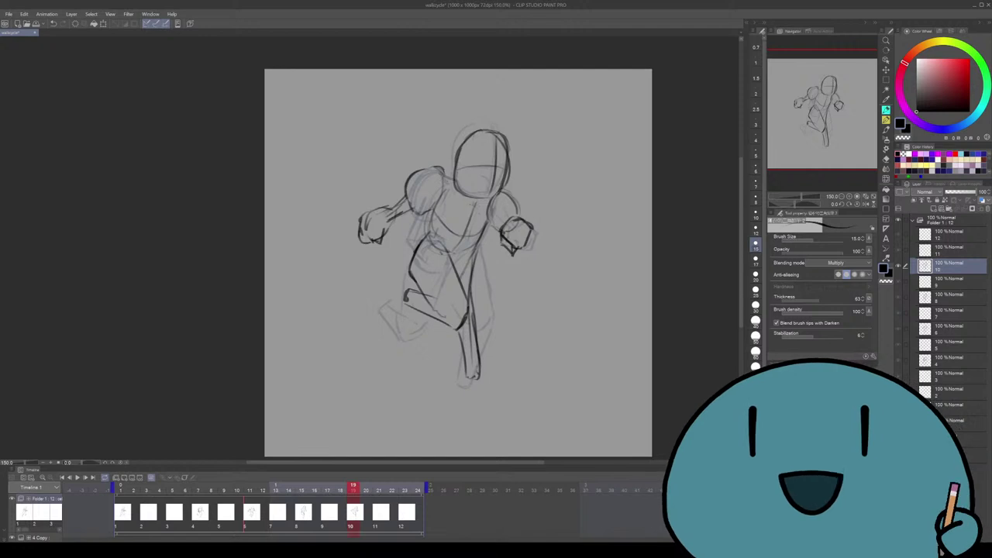
key(Left)
key(Left)
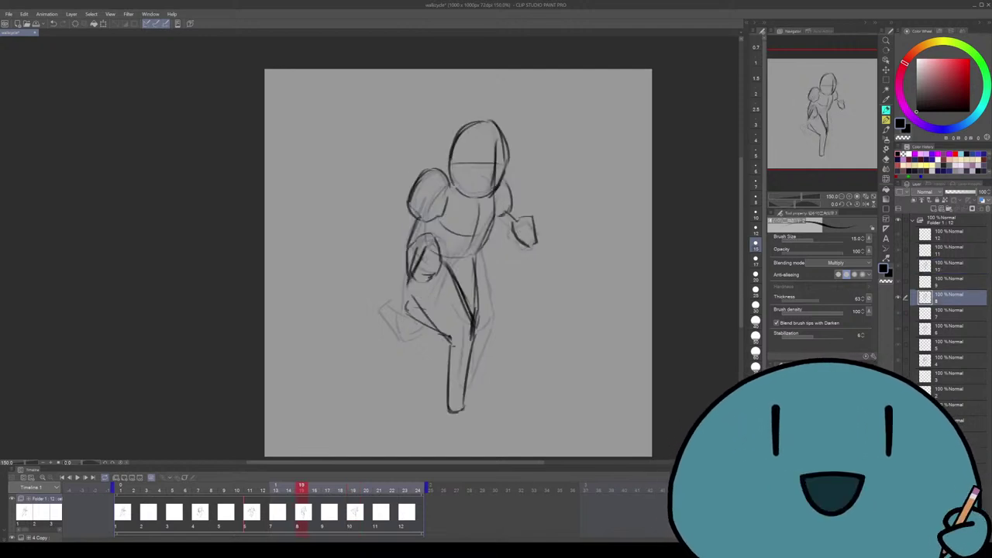
Step through the key poses again in order from cel 1 to cel 10 to check the run's flow
key(Home)
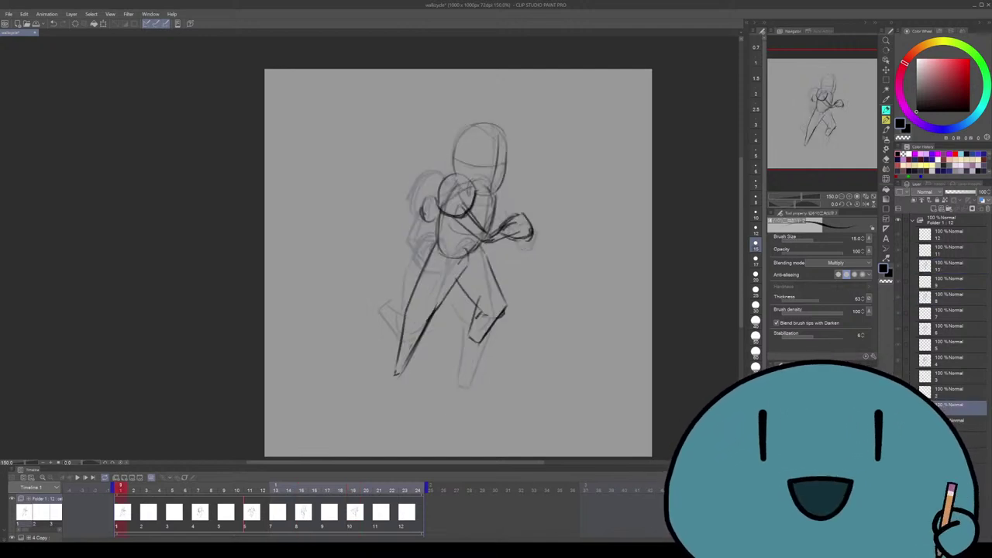
key(Right)
key(Right)
key(Right)
key(Right)
key(Right)
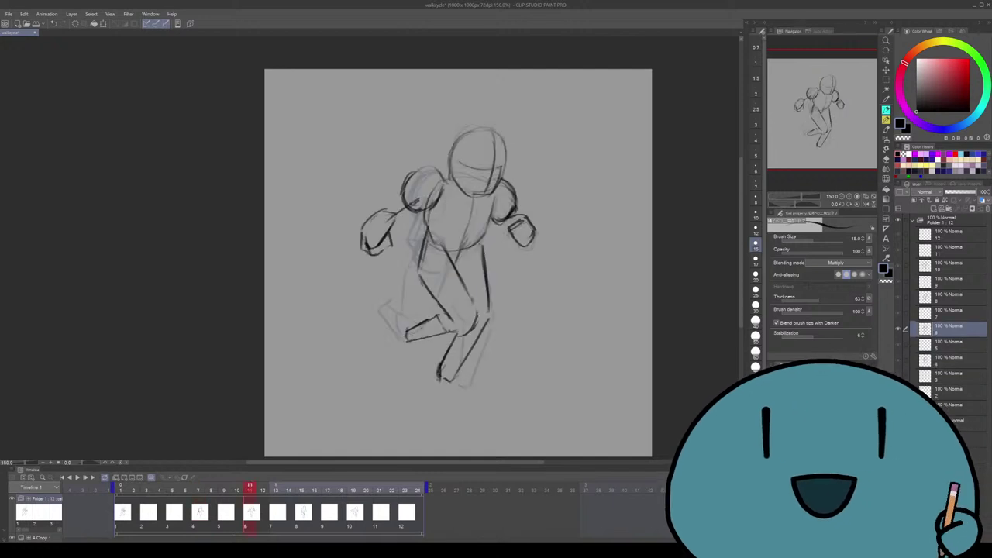
key(Right)
key(Right)
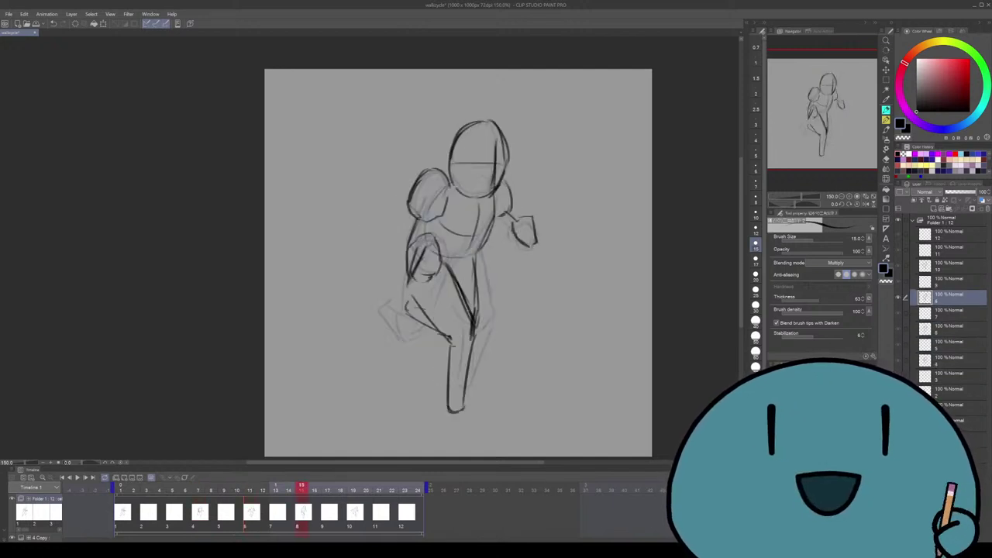
key(Right)
key(Right)
Set the eraser's brush size to 20 and return to the pen
key(e)
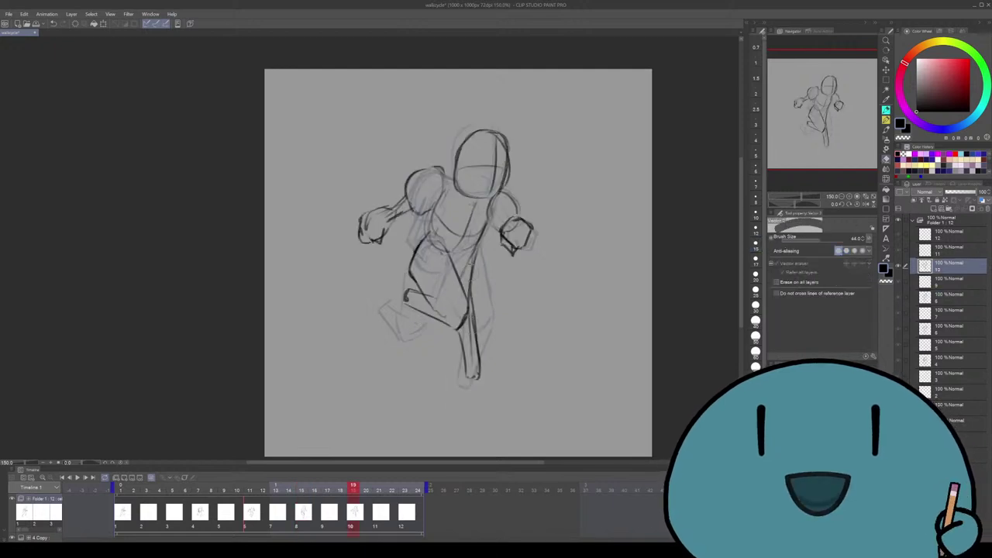
click(756, 274)
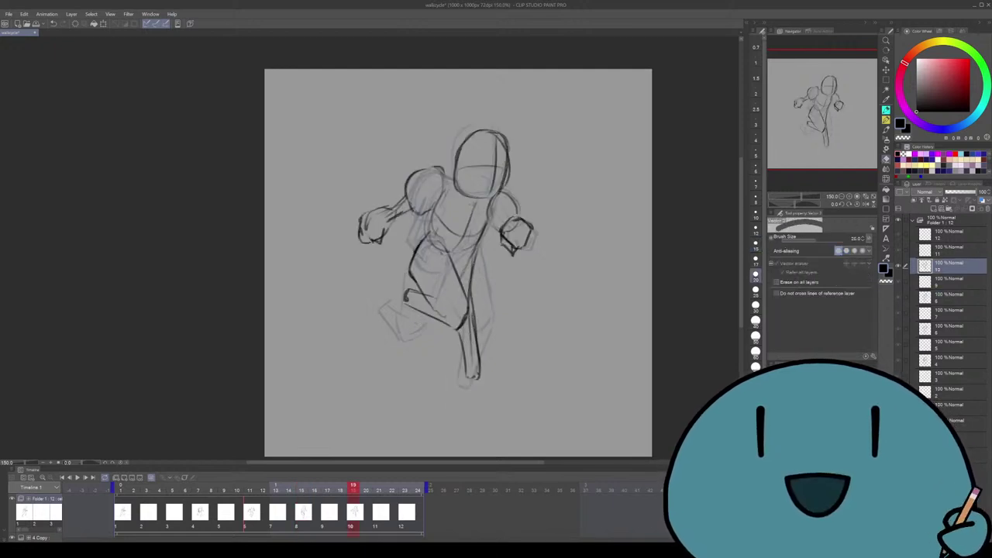
key(p)
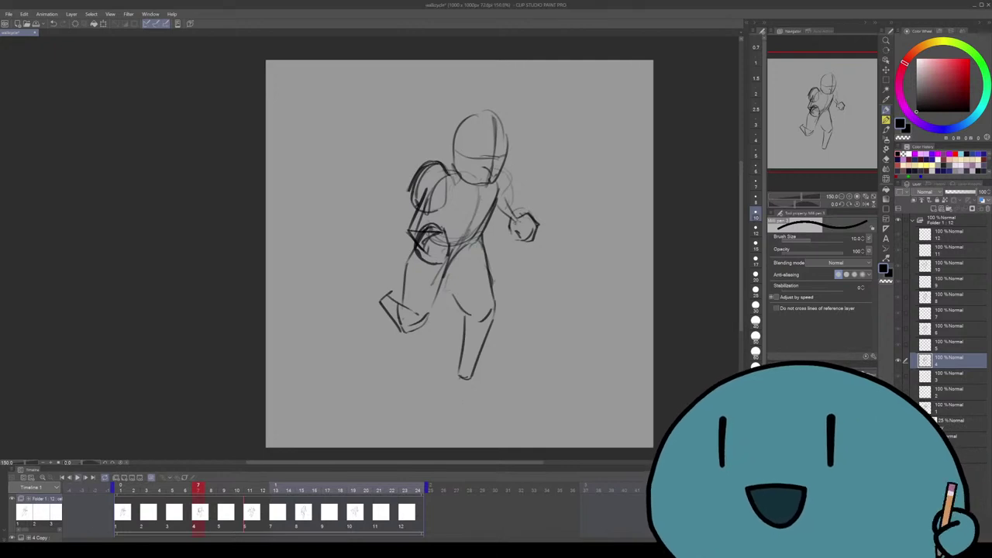
Play back the run cycle and examine the animation at a closer view
key(Return)
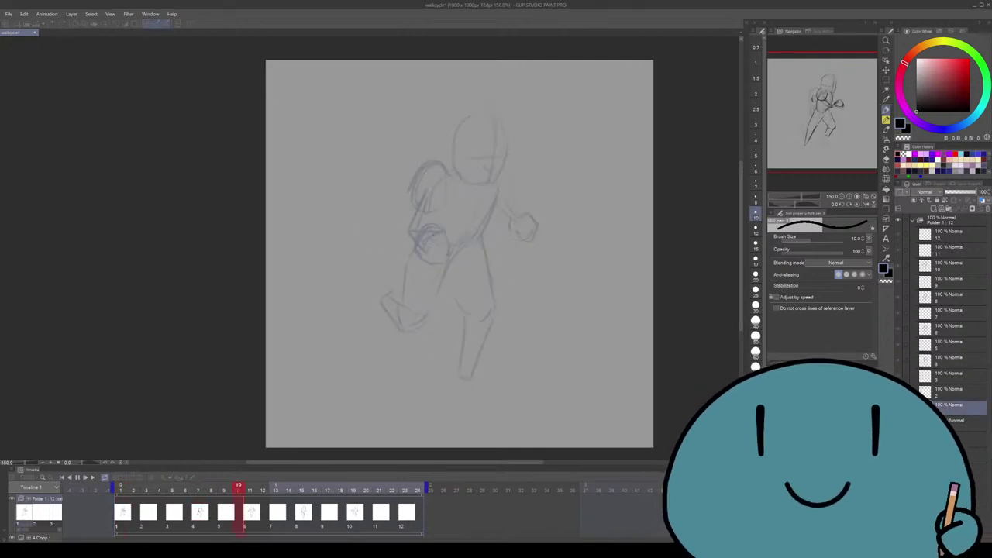
scroll(373, 178, up, 1)
scroll(372, 177, up, 1)
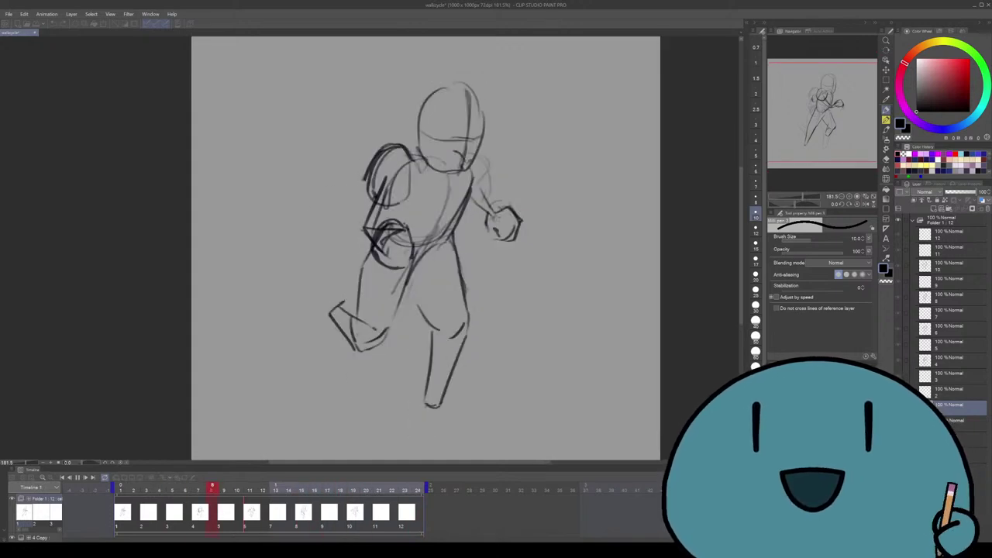
Stop the playback and move to the empty cel 2 with the size 15 pen selected for sketching
key(Return)
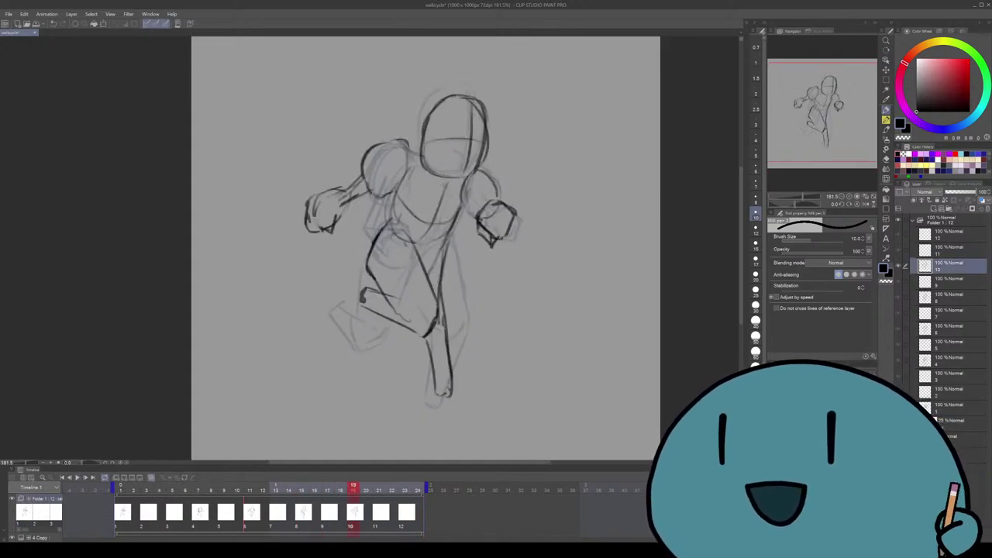
scroll(426, 248, down, 1)
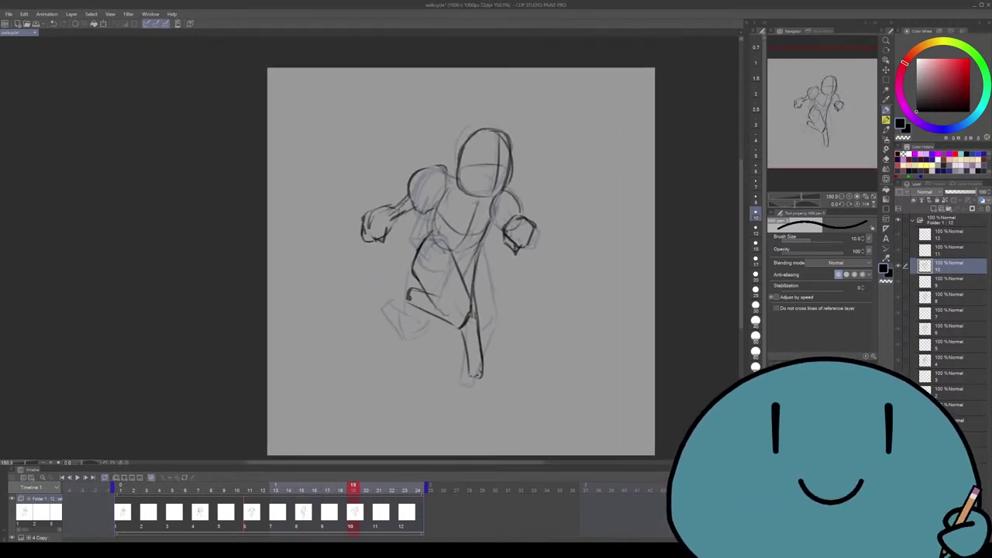
key(ctrl+alt+0)
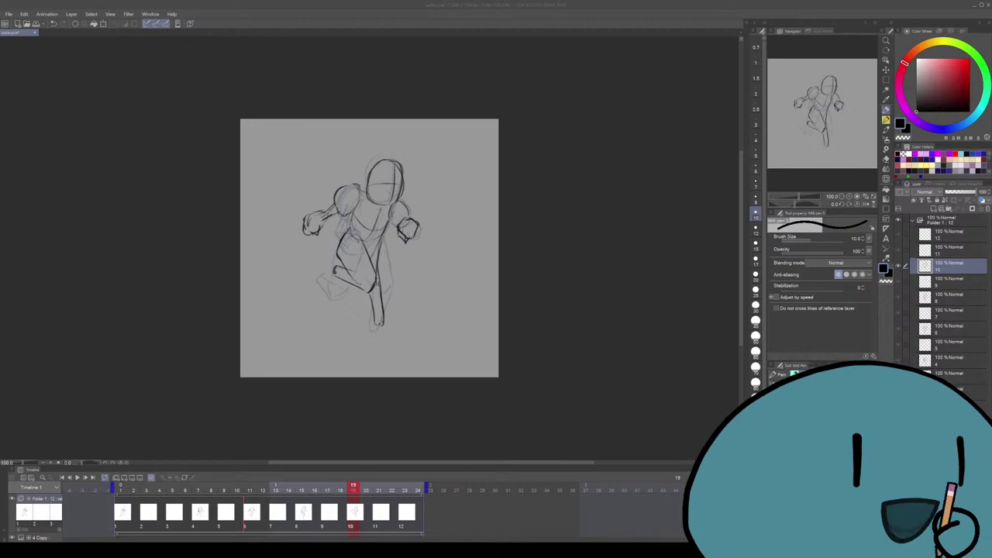
scroll(312, 270, up, 4)
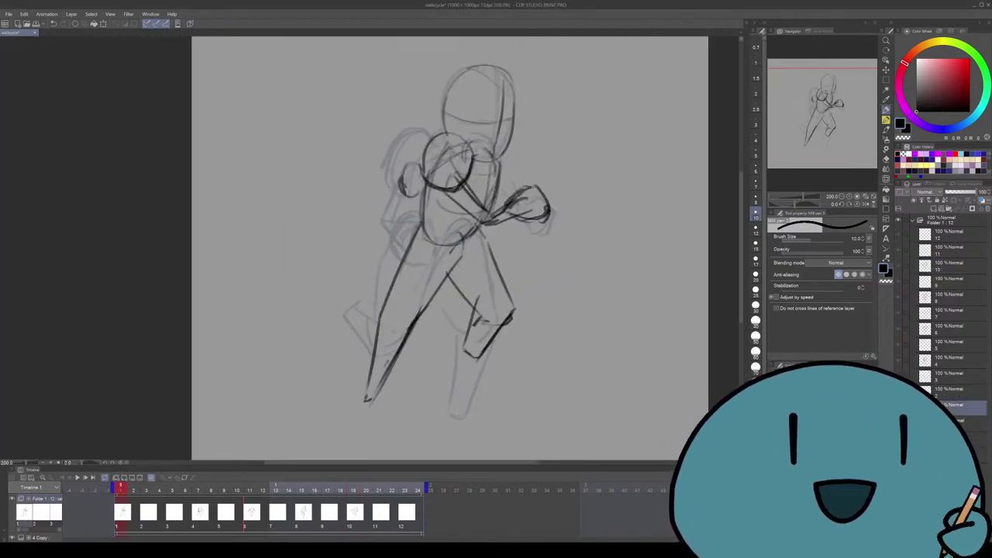
key(Right)
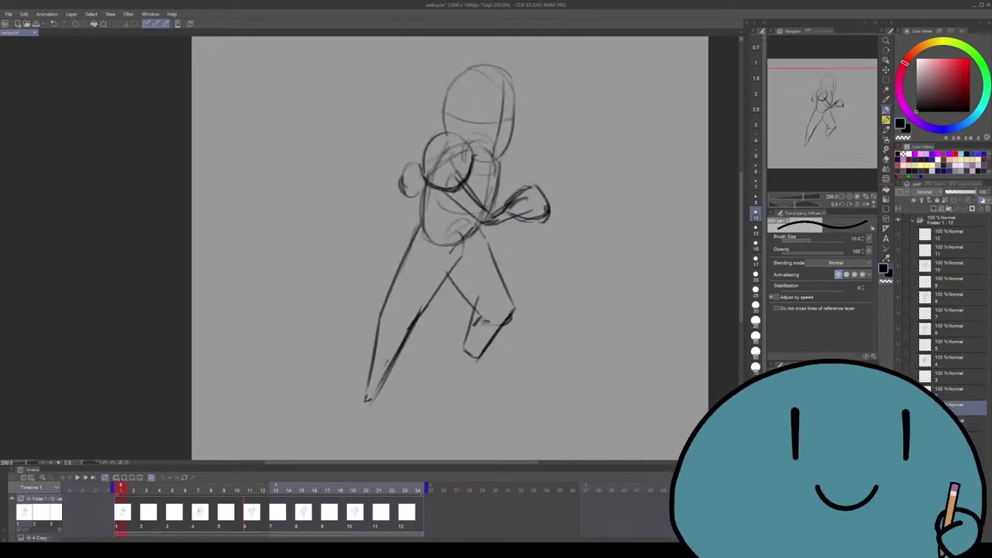
key(ctrl+minus)
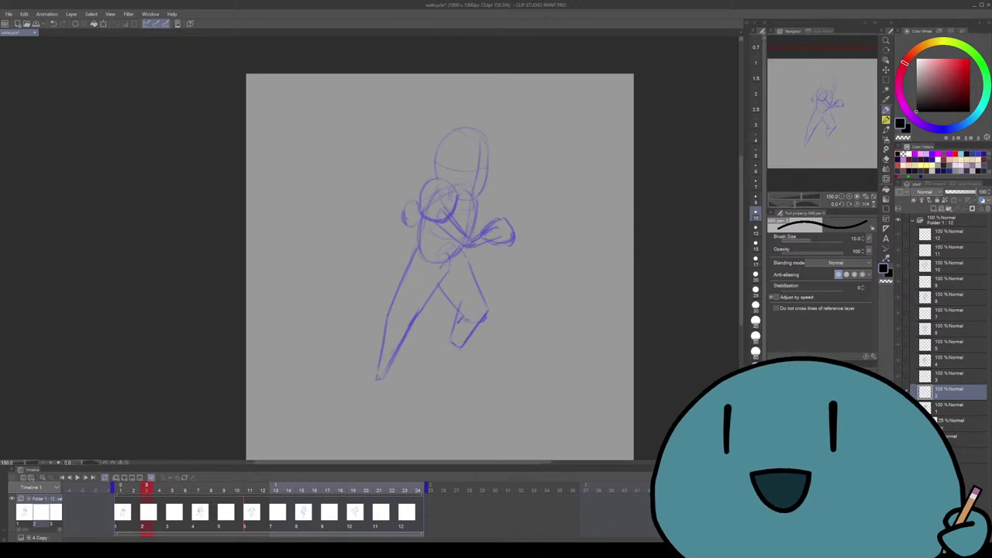
scroll(440, 267, down, 1)
scroll(440, 267, right, 1)
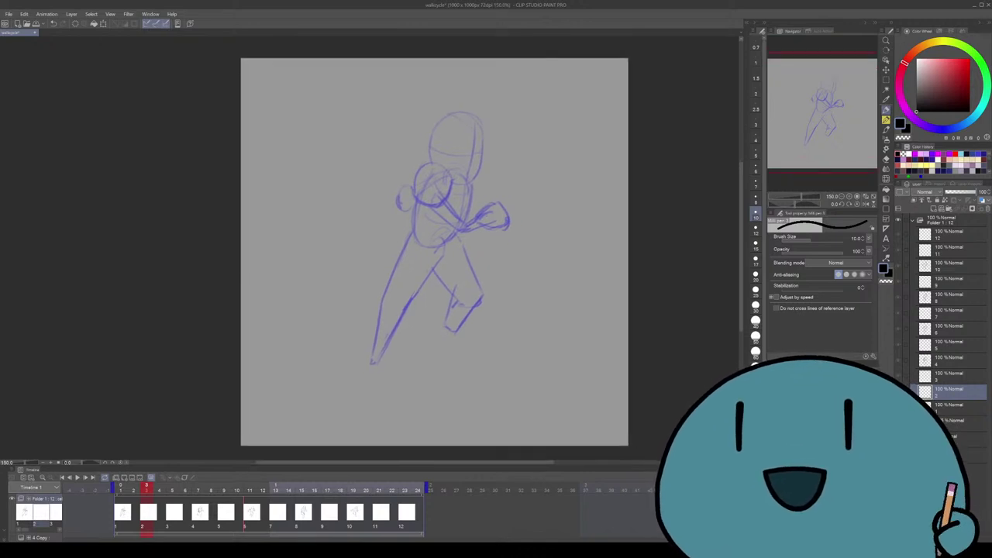
key(p)
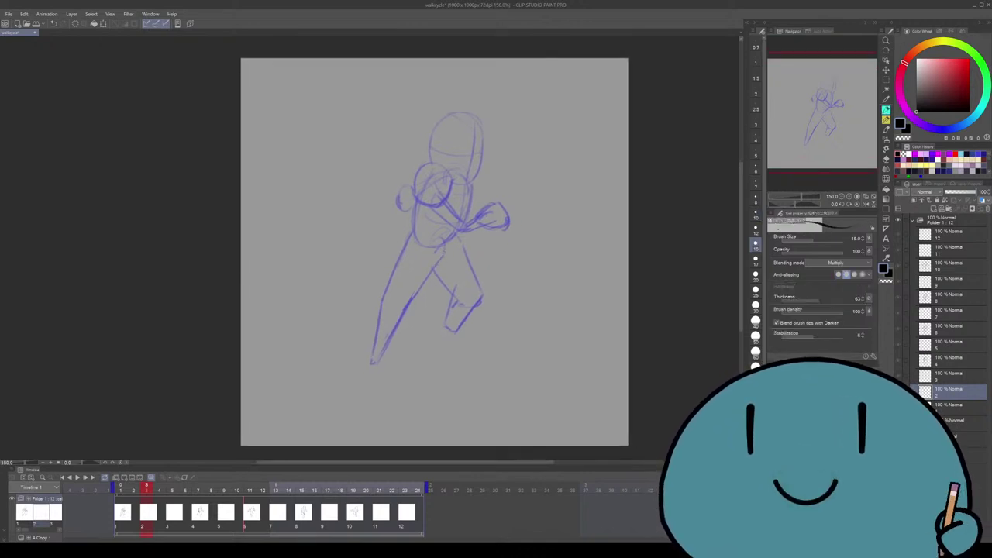
Sketch the trailing leg's inner line and a bent front leg reaching the ground on cel 2, using the cel 1 onion skin
mouse_move(441, 254)
mouse_down()
mouse_move(408, 305)
mouse_move(359, 342)
mouse_up()
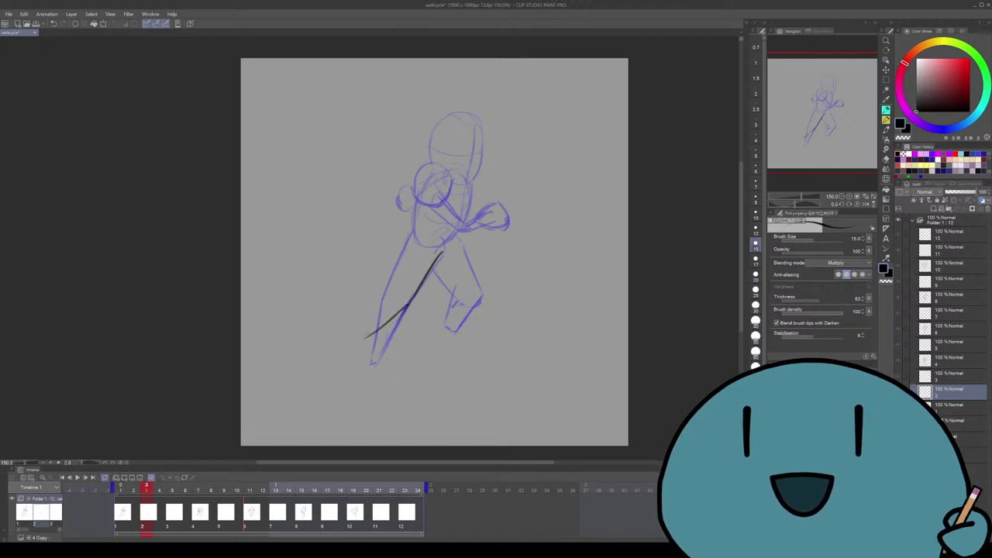
scroll(434, 252, up, 1)
scroll(434, 252, right, 1)
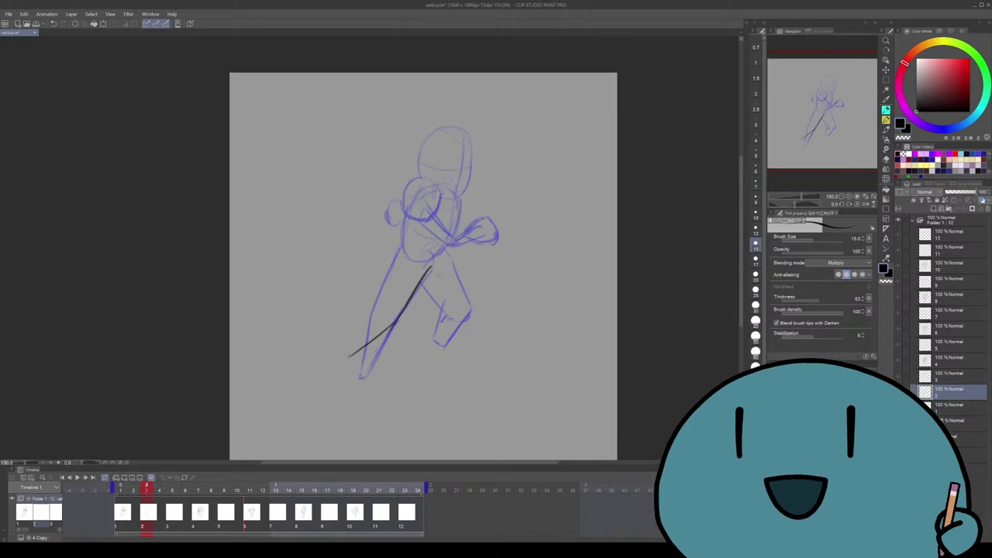
drag(423, 277, 444, 314)
mouse_move(448, 248)
mouse_down()
mouse_move(460, 296)
mouse_move(458, 357)
mouse_up()
drag(441, 320, 446, 359)
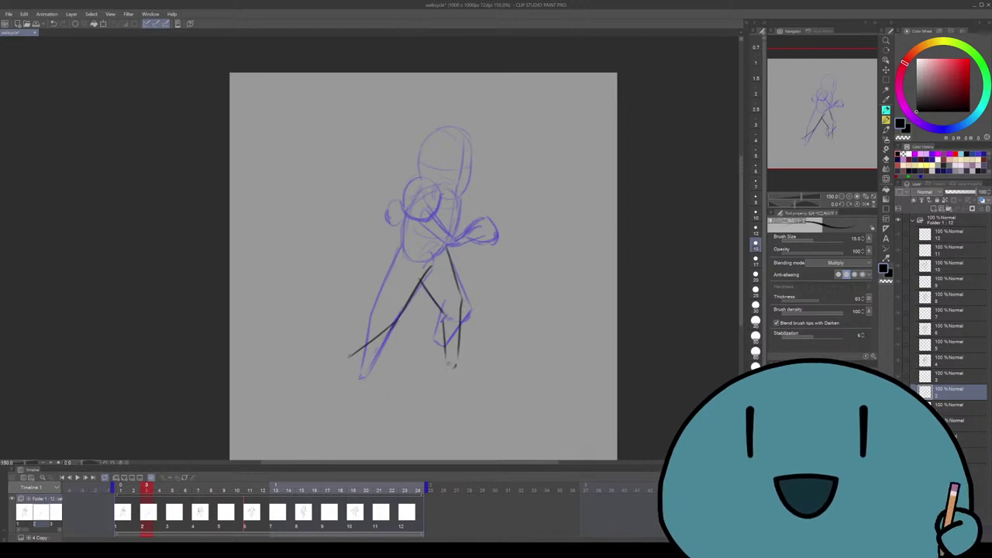
Add the trailing leg's outer contour and lengthen the front shin down to the foot on cel 2
drag(372, 315, 341, 352)
mouse_move(418, 264)
mouse_down()
mouse_move(380, 293)
mouse_move(367, 329)
mouse_move(367, 318)
mouse_up()
drag(457, 347, 449, 385)
drag(443, 327, 446, 375)
drag(261, 402, 560, 388)
key(ctrl+z)
Draw the torso's back edge and the near shoulder as a circle on cel 2
drag(423, 268, 434, 291)
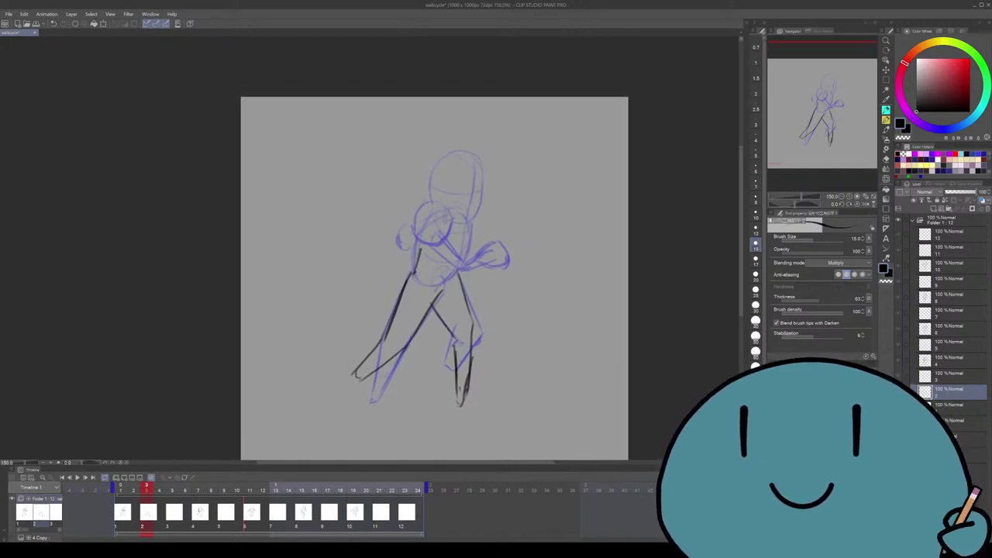
mouse_move(414, 214)
mouse_down()
mouse_move(437, 202)
mouse_move(411, 224)
mouse_move(427, 242)
mouse_move(404, 229)
mouse_move(415, 209)
mouse_move(408, 231)
mouse_up()
key(ctrl+z)
drag(411, 242, 429, 239)
mouse_move(435, 287)
mouse_down()
mouse_move(431, 299)
mouse_move(426, 286)
mouse_up()
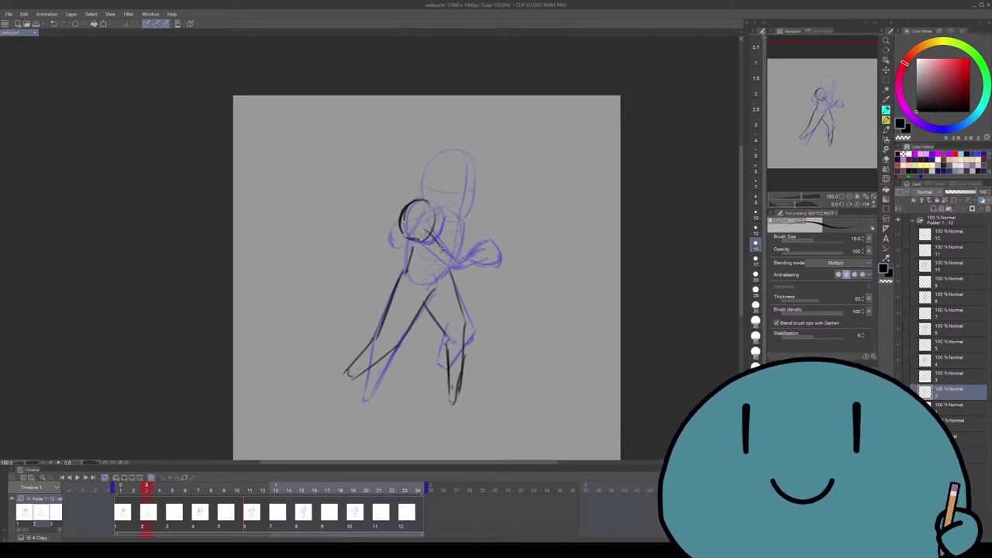
Draw the forearm ending in a fist in front of the waist, and the head oval with its guide lines
mouse_move(453, 240)
mouse_down()
mouse_move(440, 247)
mouse_move(462, 254)
mouse_move(459, 241)
mouse_move(458, 258)
mouse_move(432, 268)
mouse_move(468, 262)
mouse_move(428, 282)
mouse_up()
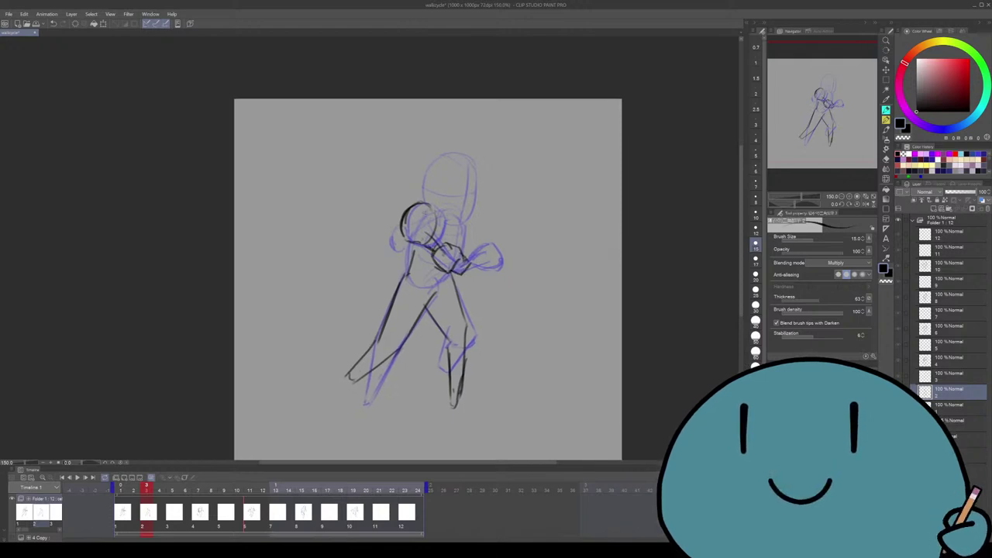
mouse_move(417, 247)
mouse_down()
mouse_move(408, 273)
mouse_move(447, 282)
mouse_move(430, 284)
mouse_up()
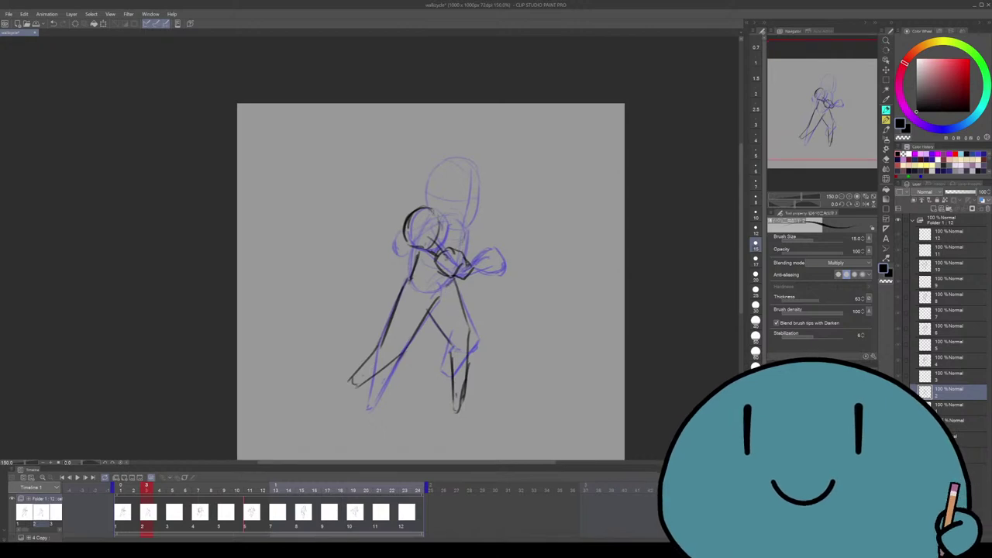
mouse_move(427, 193)
mouse_down()
mouse_move(479, 186)
mouse_move(470, 228)
mouse_move(447, 225)
mouse_move(439, 171)
mouse_move(425, 194)
mouse_up()
mouse_move(465, 167)
mouse_down()
mouse_move(464, 229)
mouse_move(474, 200)
mouse_up()
key(ctrl+z)
drag(434, 310, 440, 283)
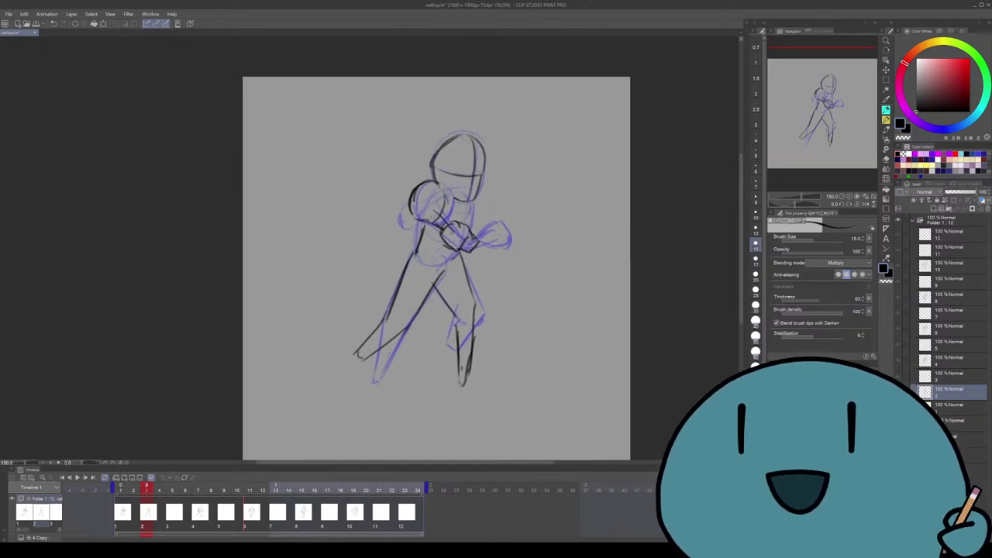
Draw the chest's front edge between the head and the fist on cel 2
drag(465, 207, 466, 224)
key(ctrl+z)
mouse_move(439, 182)
mouse_down()
mouse_move(451, 222)
mouse_move(442, 212)
mouse_move(439, 221)
mouse_up()
key(ctrl+z)
mouse_move(421, 215)
mouse_down()
mouse_move(439, 223)
mouse_move(442, 261)
mouse_up()
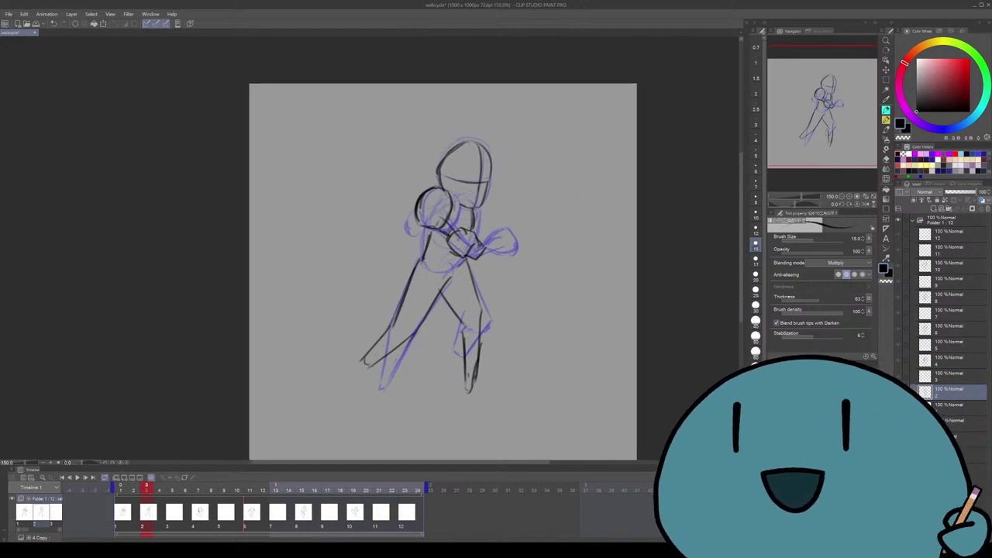
Reinforce the trailing leg's contour and redraw the front shin with a cleaner foot end on cel 2
mouse_move(421, 262)
mouse_down()
mouse_move(404, 335)
mouse_move(366, 351)
mouse_move(375, 363)
mouse_up()
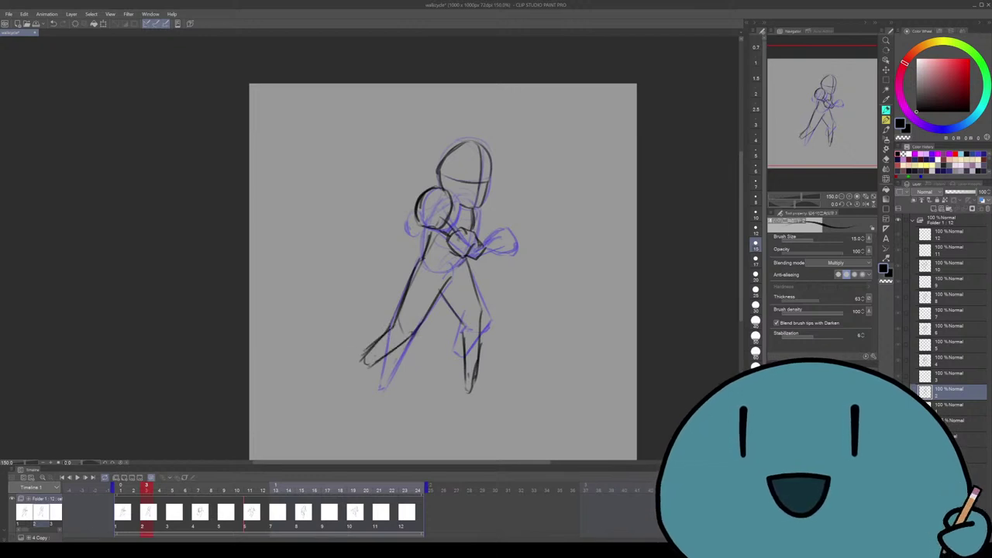
scroll(442, 267, down, 1)
mouse_move(462, 313)
mouse_down()
mouse_move(464, 369)
mouse_move(478, 378)
mouse_move(474, 368)
mouse_move(467, 386)
mouse_move(475, 378)
mouse_up()
key(ctrl+z)
key(e)
key(p)
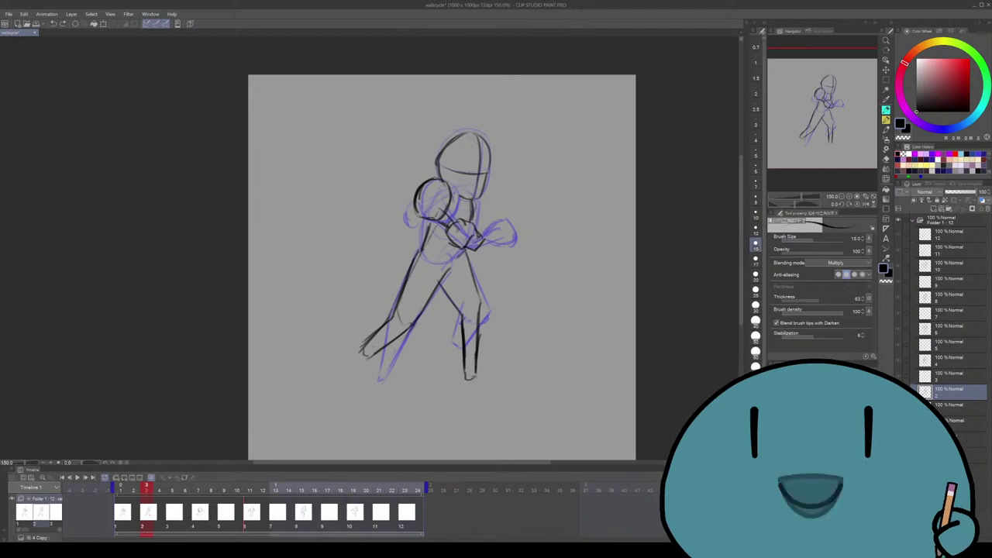
drag(466, 232, 460, 240)
Flip back and forth between cels 1 and 2 to compare the leg positions and body movement
key(ctrl+Left)
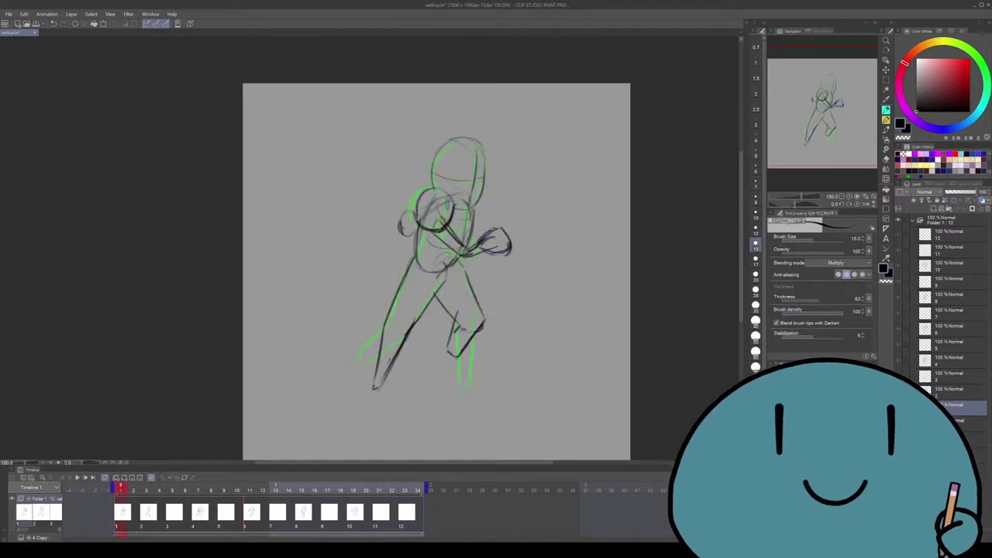
key(ctrl+Right)
key(ctrl+Left)
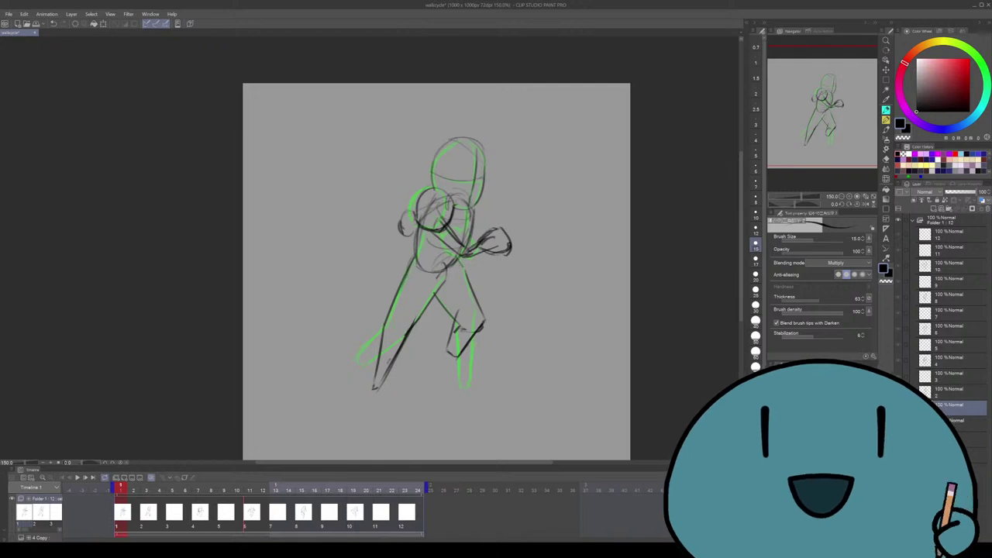
key(ctrl+Right)
key(ctrl+Left)
key(ctrl+Right)
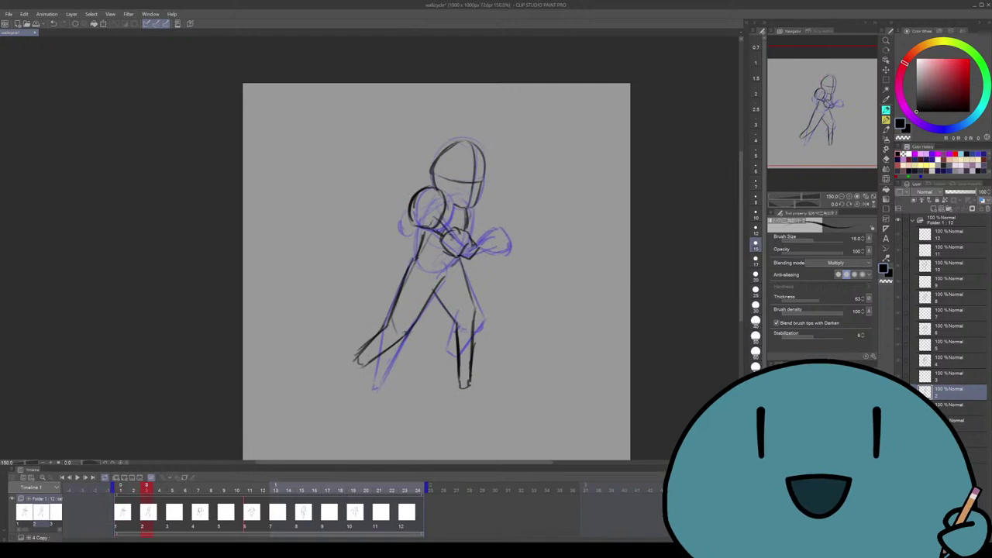
key(ctrl+Left)
key(ctrl+Right)
key(ctrl+Right)
key(ctrl+Left)
key(ctrl+Left)
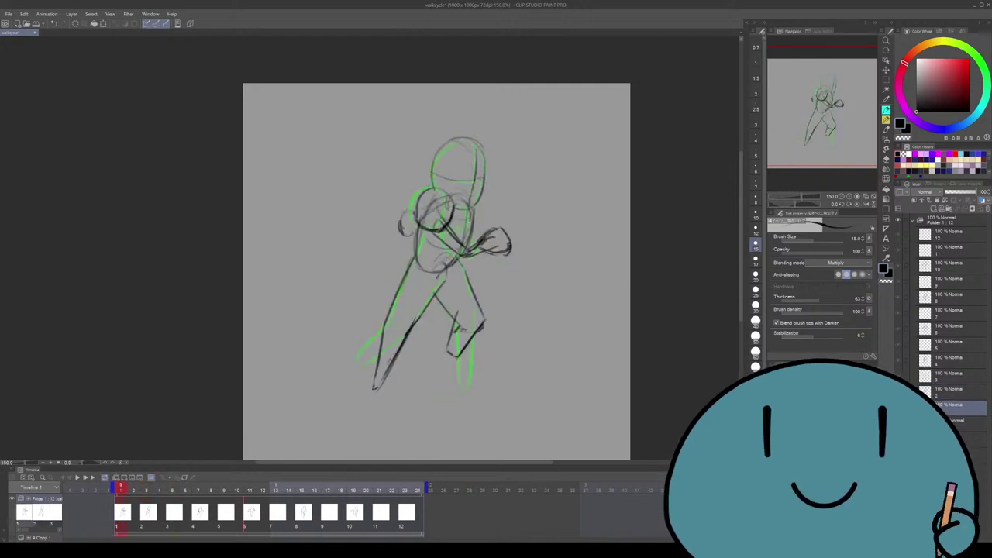
key(ctrl+Right)
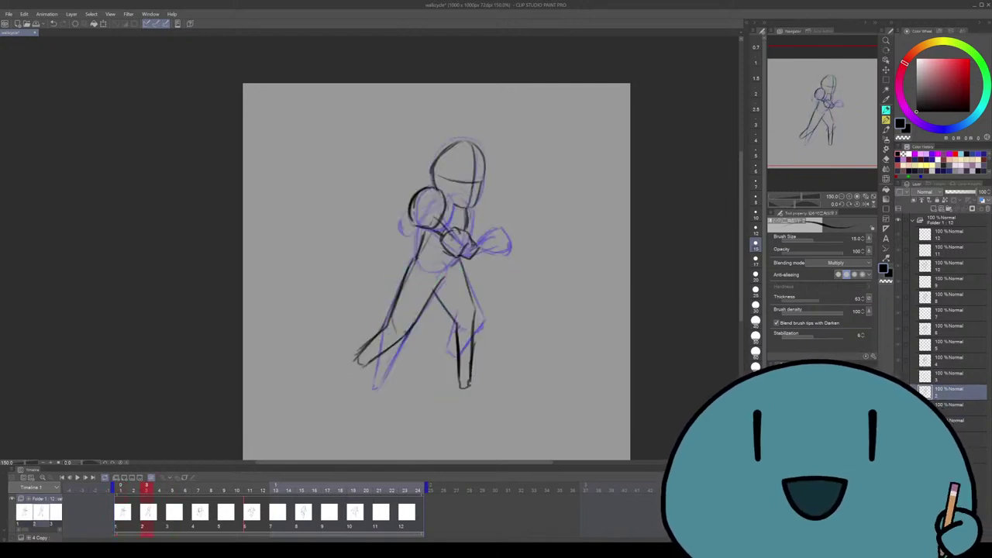
key(ctrl+Left)
key(ctrl+Right)
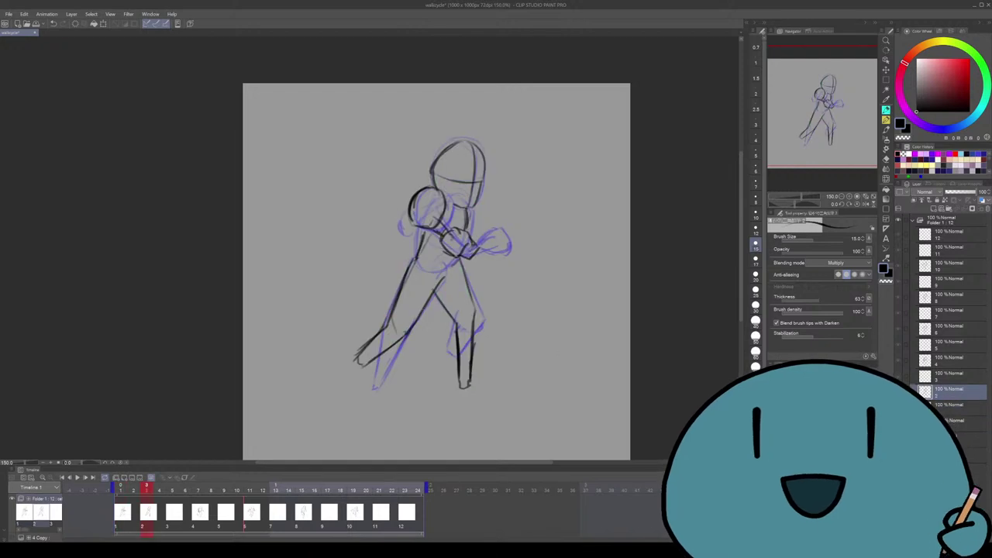
Erase both legs from cel 2, keeping the head, torso and arm, and return to the pen
key(e)
mouse_move(385, 322)
mouse_down()
mouse_move(410, 261)
mouse_move(361, 353)
mouse_move(386, 346)
mouse_move(445, 282)
mouse_move(473, 341)
mouse_move(463, 387)
mouse_up()
key(bracketright)
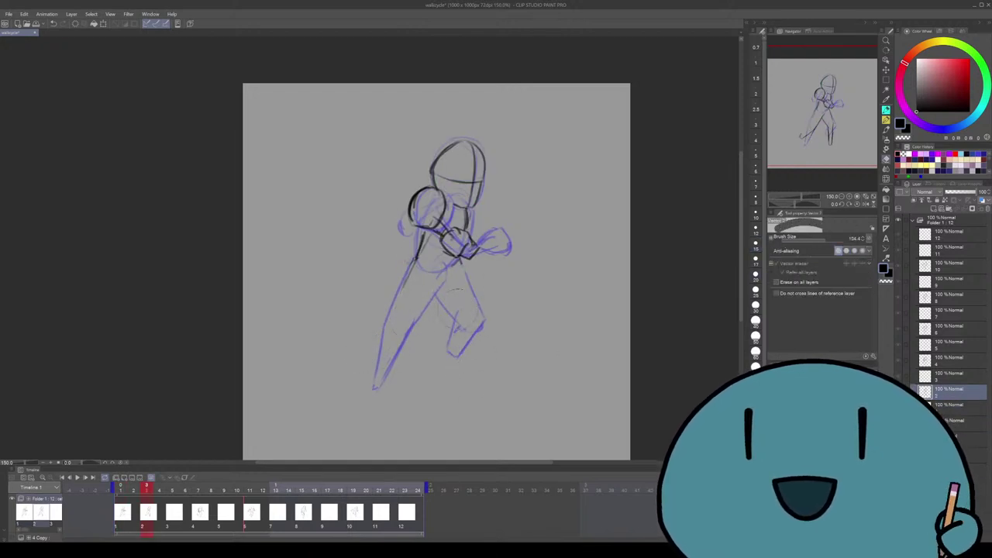
drag(407, 276, 432, 333)
key(p)
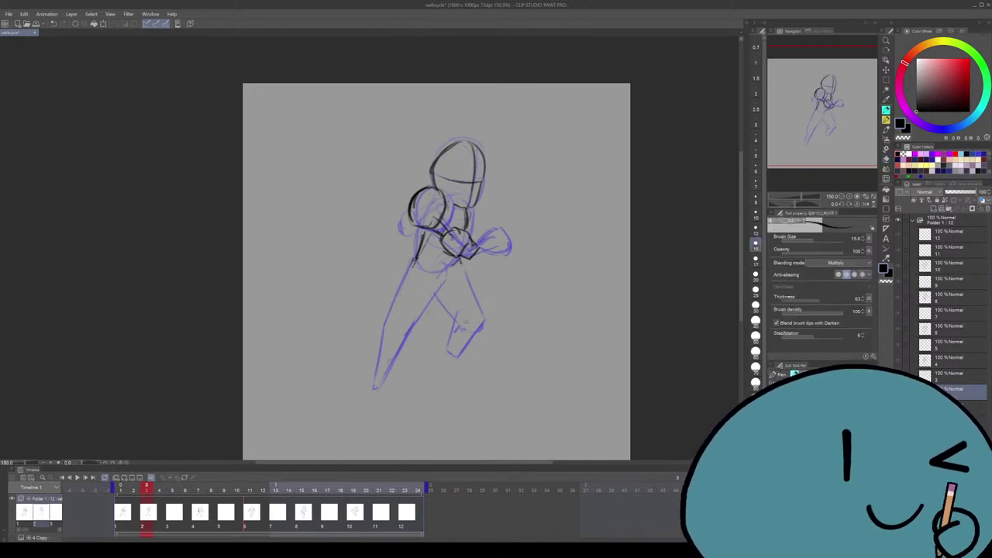
Redraw the front leg on cel 2 with the knee pushed slightly ahead of the cel 1 knee and the shin angled back
scroll(437, 272, down, 1)
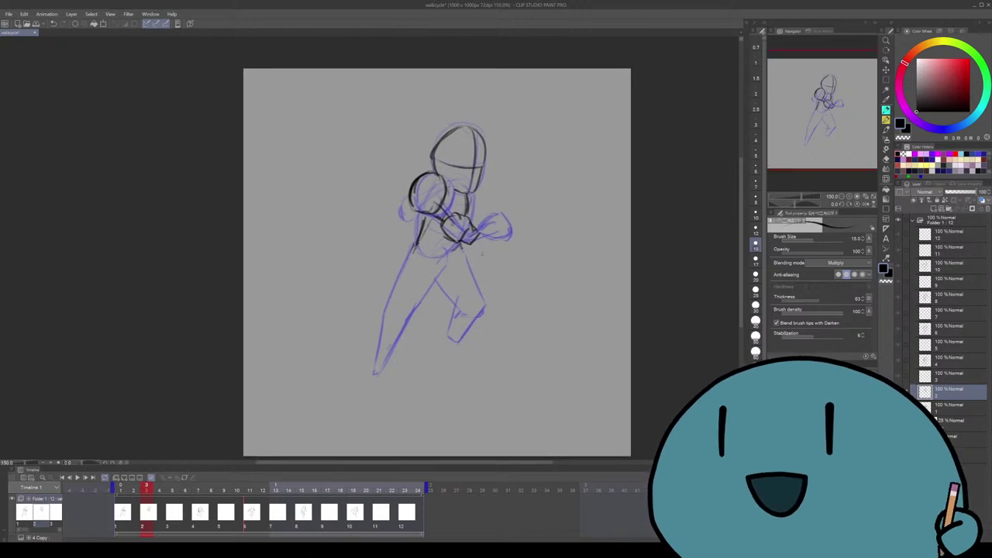
drag(452, 243, 480, 285)
key(ctrl+z)
mouse_move(454, 247)
mouse_down()
mouse_move(479, 289)
mouse_move(476, 311)
mouse_up()
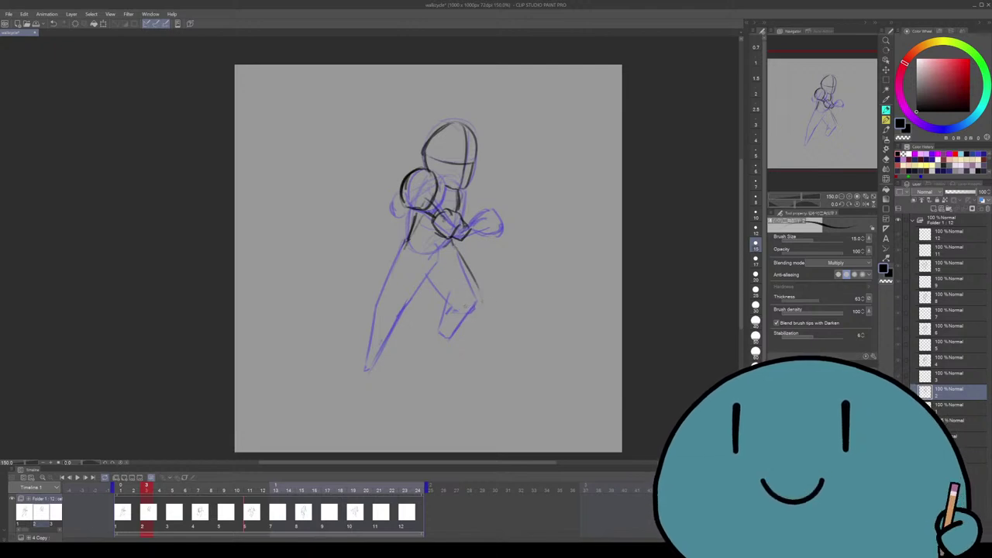
key(ctrl+z)
mouse_move(455, 244)
mouse_down()
mouse_move(476, 301)
mouse_move(484, 297)
mouse_move(467, 351)
mouse_up()
drag(485, 302, 474, 354)
key(ctrl+z)
key(ctrl+z)
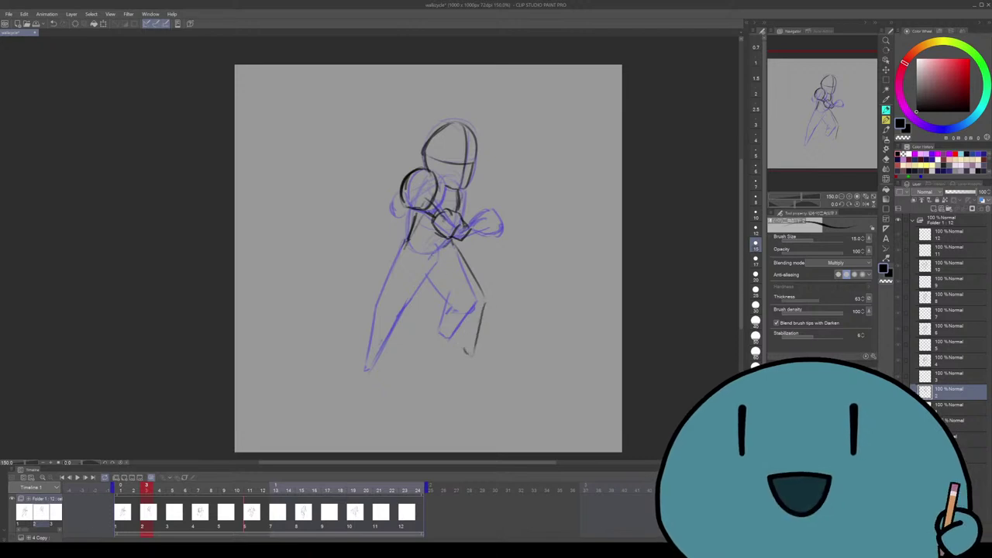
mouse_move(447, 242)
mouse_down()
mouse_move(431, 270)
mouse_move(463, 317)
mouse_up()
mouse_move(431, 267)
mouse_down()
mouse_move(462, 315)
mouse_move(471, 311)
mouse_move(461, 315)
mouse_move(470, 315)
mouse_move(466, 346)
mouse_move(474, 347)
mouse_up()
key(ctrl+z)
Redraw the trailing leg on cel 2 with its thigh angled back and the lower leg lifted behind
scroll(429, 254, down, 1)
mouse_move(429, 254)
mouse_down()
mouse_move(451, 257)
mouse_move(420, 303)
mouse_up()
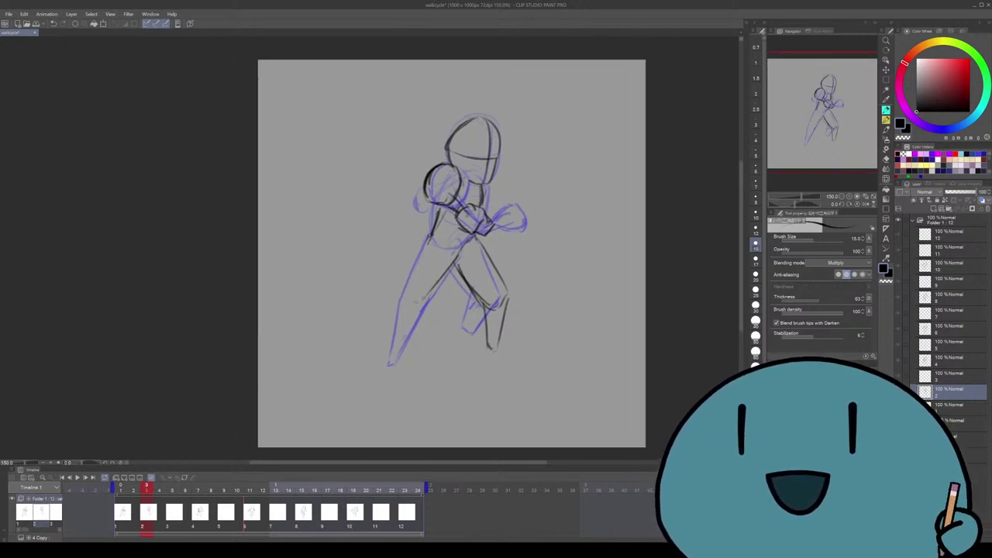
drag(420, 301, 378, 336)
drag(432, 229, 400, 293)
key(ctrl+z)
mouse_move(418, 245)
mouse_down()
mouse_move(379, 307)
mouse_move(402, 310)
mouse_move(378, 338)
mouse_up()
key(ctrl+z)
key(ctrl+z)
key(e)
drag(413, 307, 402, 313)
key(ctrl+z)
key(p)
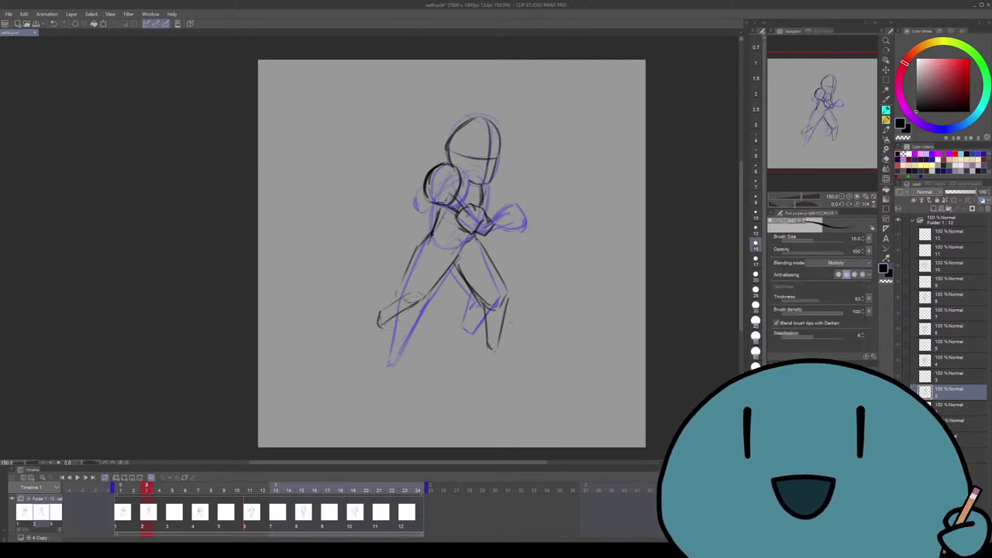
Compare cel 2 with cel 1 and extend the trailing lower leg slightly further back to the foot
key(comma)
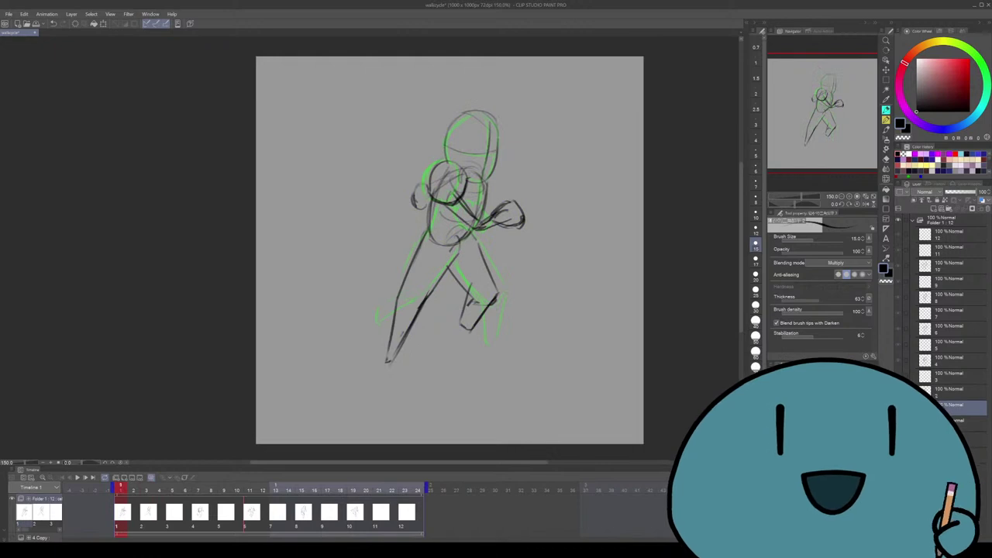
key(period)
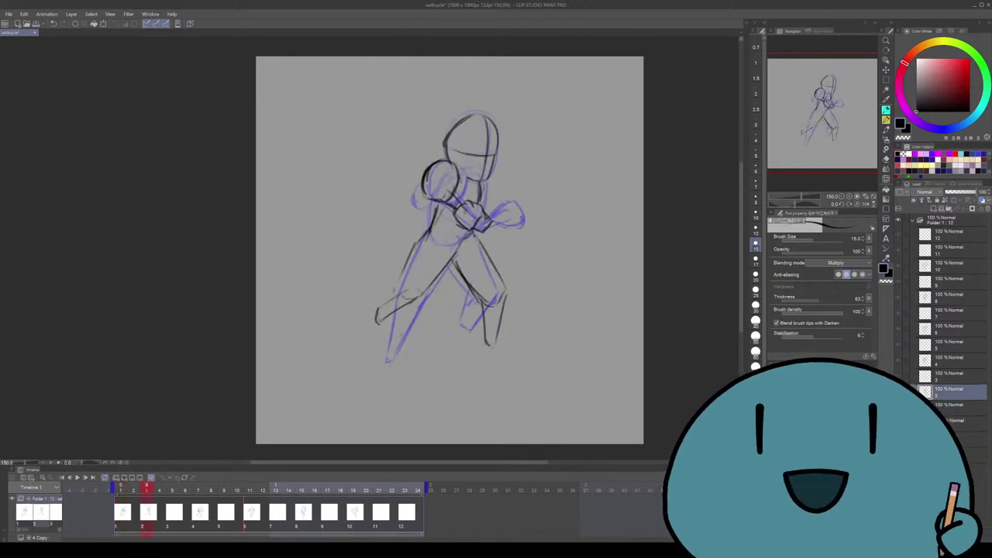
drag(401, 293, 370, 316)
drag(371, 312, 379, 324)
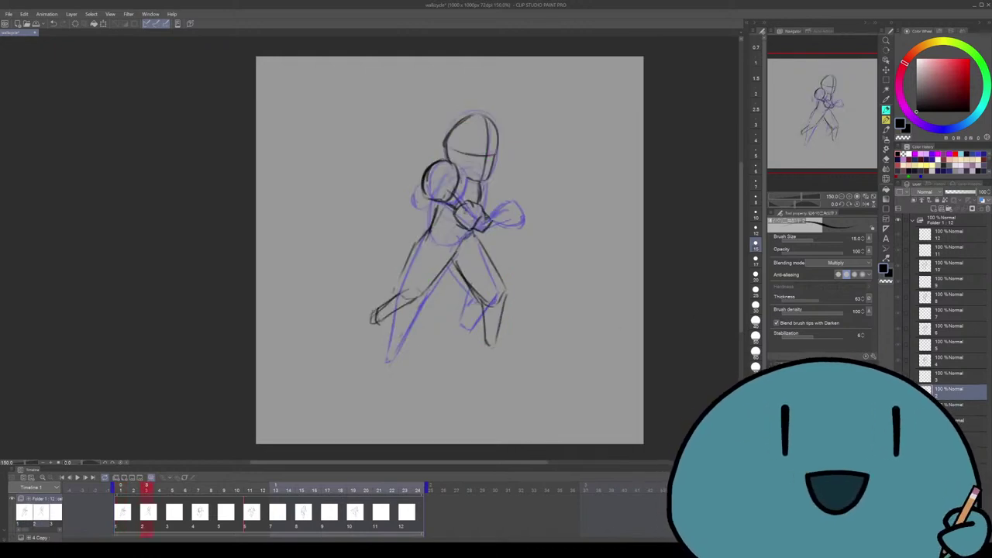
On cel 3, draw the hip ellipse and the trailing leg with its thigh angled back and the lower leg lifted almost horizontally behind
key(period)
drag(442, 267, 477, 329)
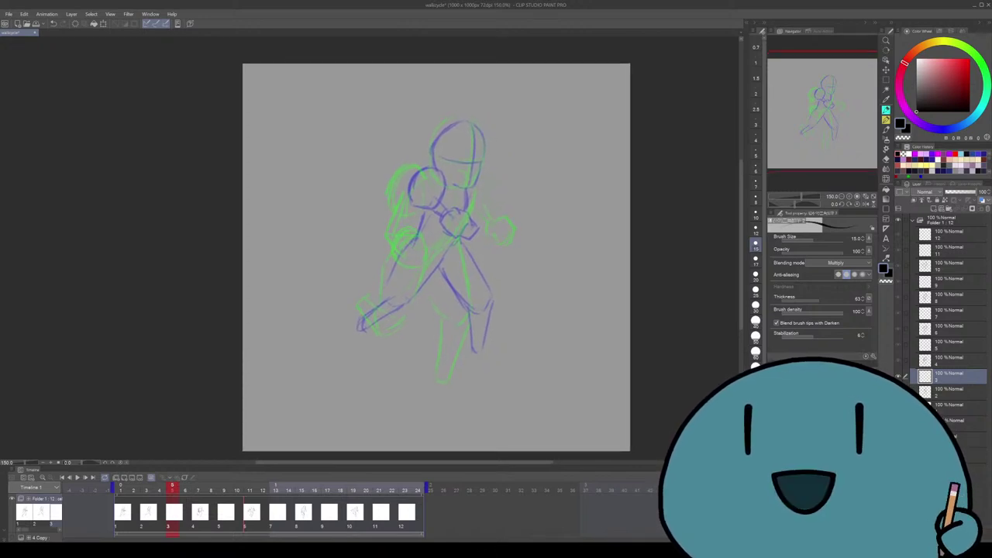
drag(445, 277, 459, 295)
key(ctrl+z)
mouse_move(448, 253)
mouse_down()
mouse_move(414, 297)
mouse_move(400, 298)
mouse_up()
key(ctrl+z)
key(ctrl+z)
mouse_move(439, 254)
mouse_down()
mouse_move(400, 299)
mouse_move(391, 293)
mouse_up()
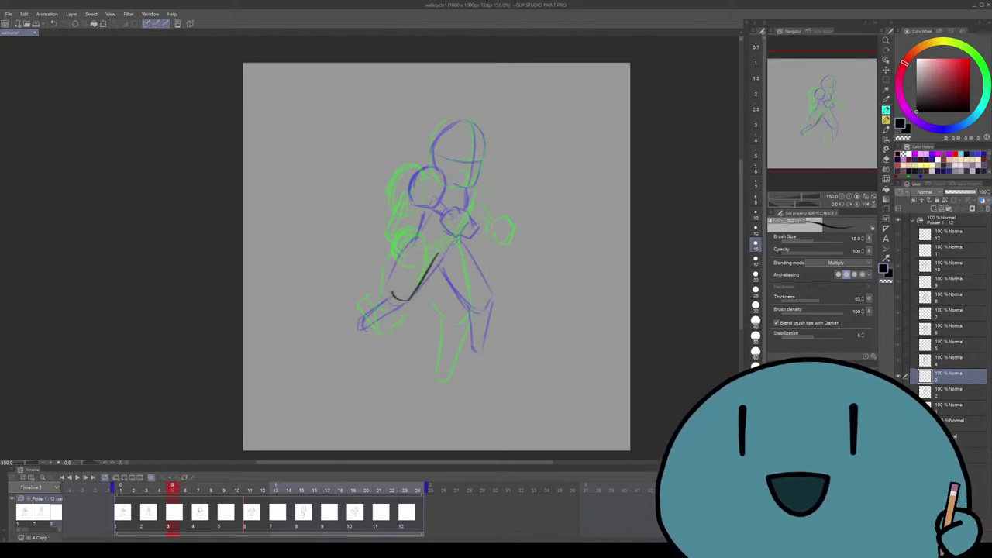
mouse_move(464, 251)
mouse_down()
mouse_move(428, 236)
mouse_move(446, 248)
mouse_move(391, 291)
mouse_move(356, 291)
mouse_move(432, 255)
mouse_up()
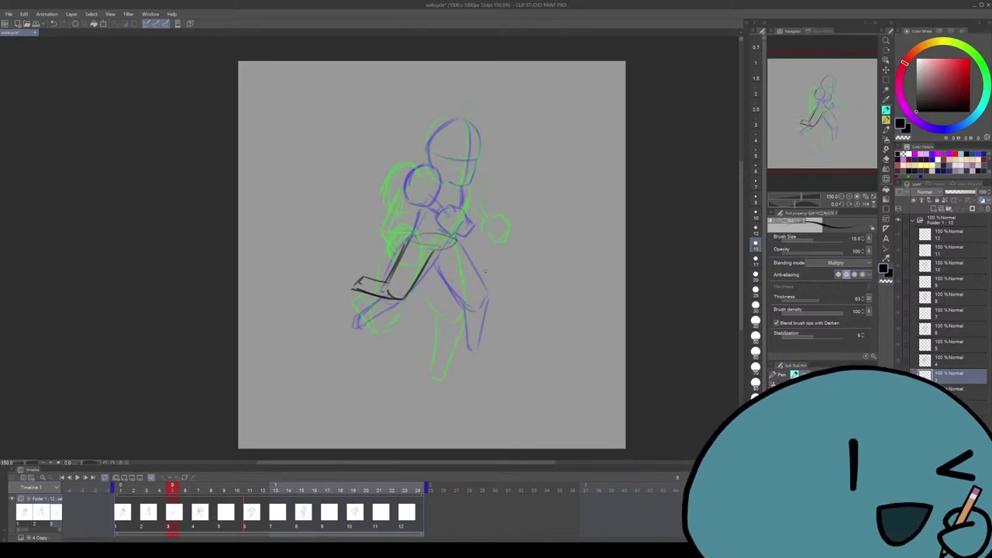
Draw the front leg on cel 3 with the knee near the cel 2 knee and the shin reaching forward and down
drag(485, 271, 493, 277)
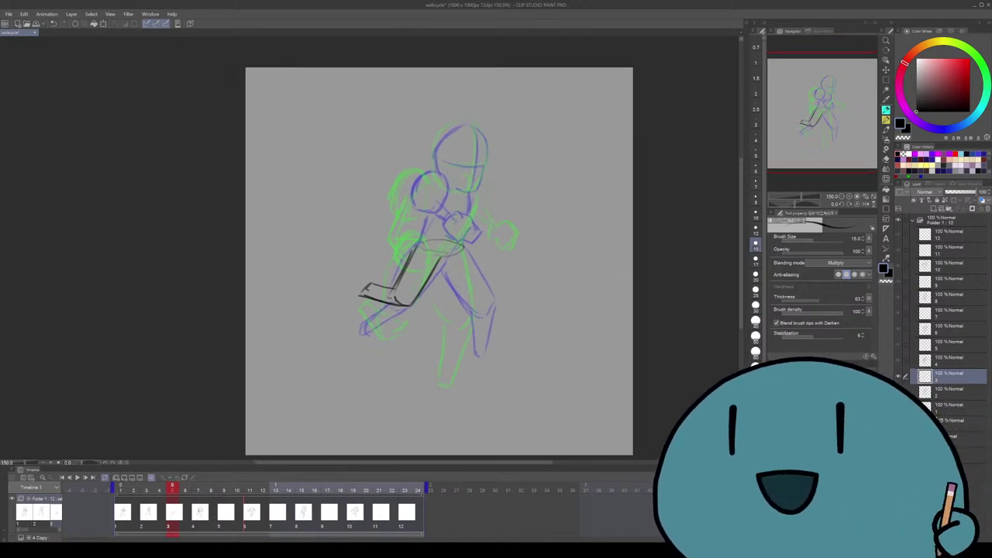
drag(439, 264, 490, 293)
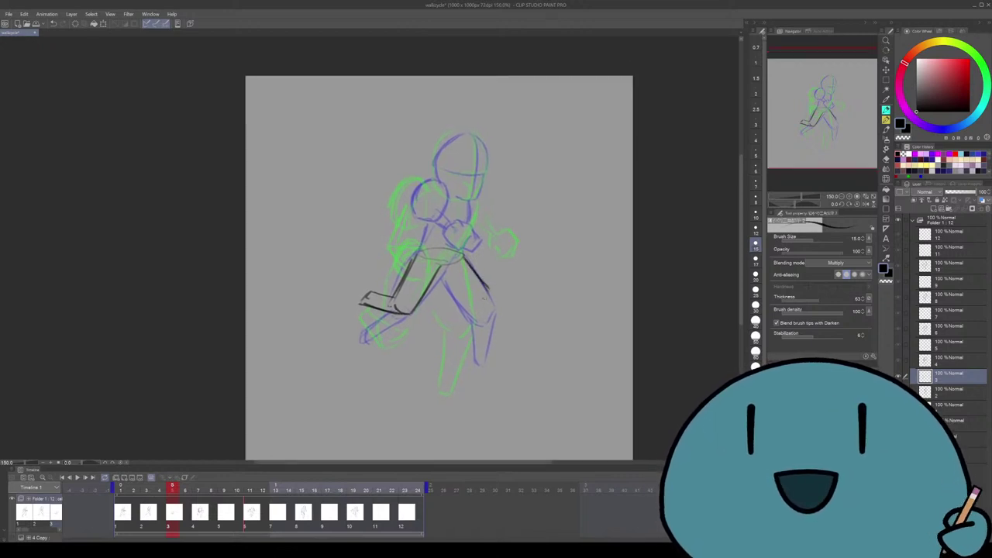
key(ctrl+z)
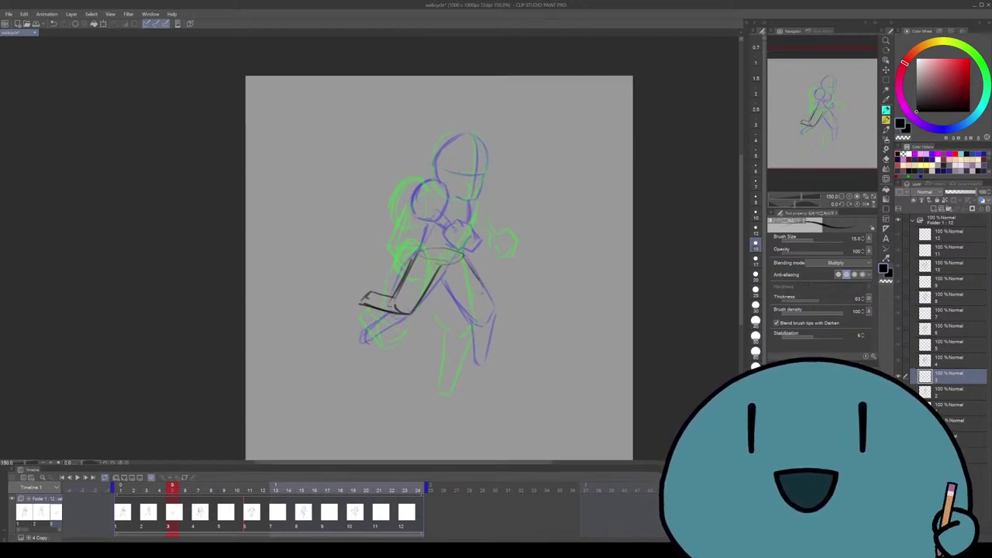
mouse_move(465, 262)
mouse_down()
mouse_move(489, 302)
mouse_move(497, 366)
mouse_up()
mouse_move(491, 313)
mouse_down()
mouse_move(504, 366)
mouse_move(487, 371)
mouse_up()
drag(477, 332, 491, 369)
mouse_move(443, 285)
mouse_down()
mouse_move(473, 325)
mouse_move(448, 290)
mouse_move(406, 313)
mouse_up()
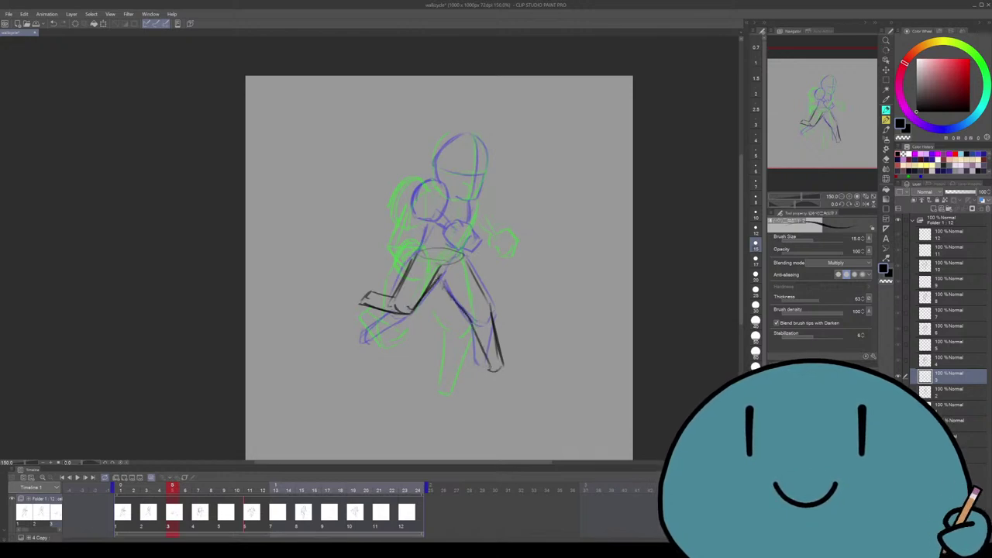
drag(439, 267, 443, 288)
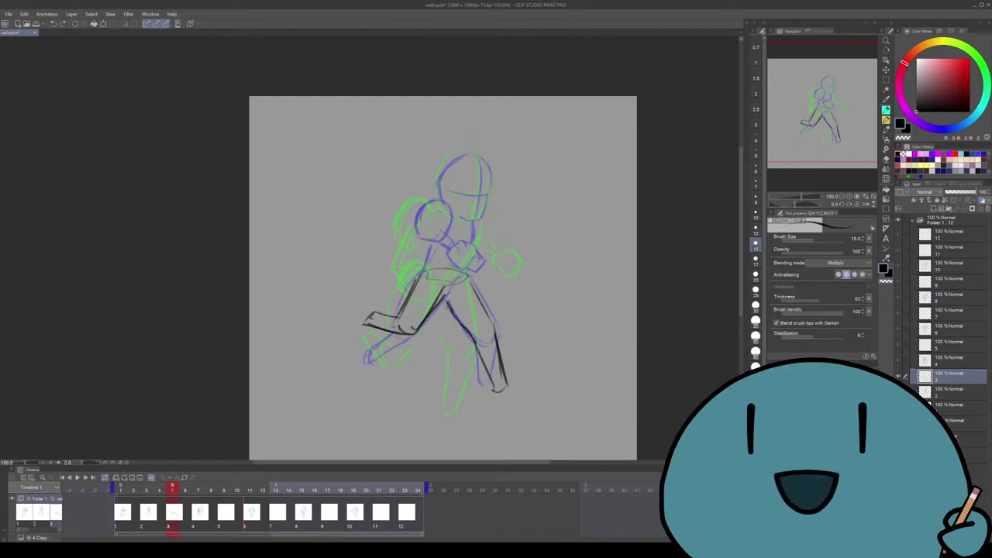
Draw the near arm on cel 3 with a shoulder circle slightly behind the cel 2 shoulder and a hand circle just above the hip
mouse_move(418, 203)
mouse_down()
mouse_move(409, 223)
mouse_move(439, 236)
mouse_move(411, 225)
mouse_move(437, 203)
mouse_up()
mouse_move(416, 206)
mouse_down()
mouse_move(411, 231)
mouse_move(420, 250)
mouse_move(432, 247)
mouse_move(426, 270)
mouse_move(448, 264)
mouse_move(433, 287)
mouse_up()
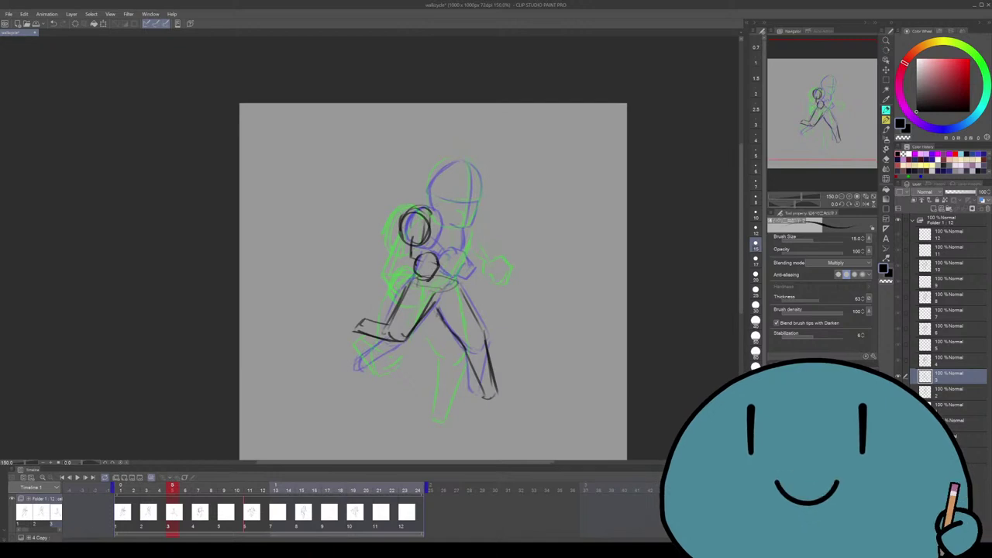
mouse_move(433, 204)
mouse_down()
mouse_move(407, 220)
mouse_move(427, 240)
mouse_up()
key(e)
key(p)
drag(428, 206, 429, 280)
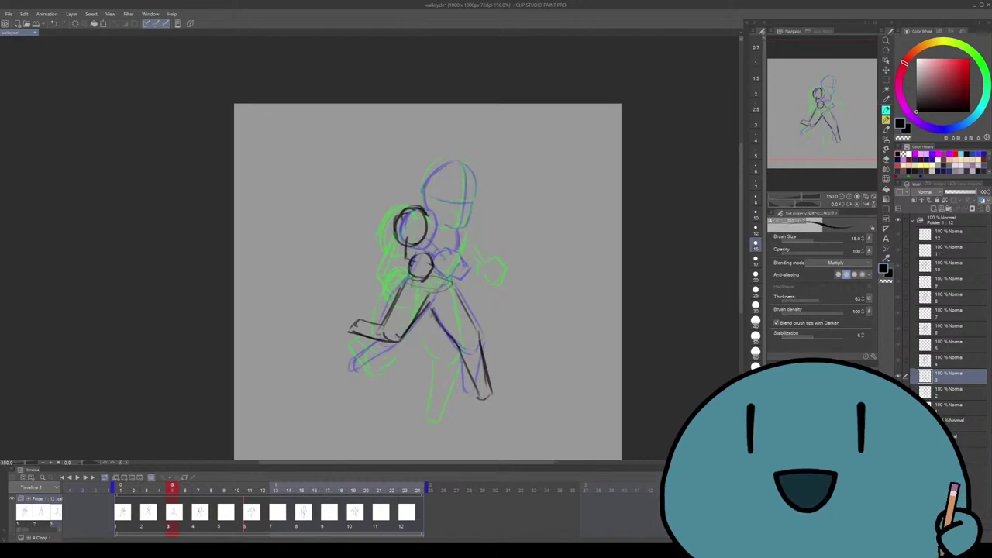
Draw the head outline on cel 3 over the neighbouring poses and add the vertical and horizontal face guidelines
mouse_move(424, 189)
mouse_down()
mouse_move(458, 164)
mouse_move(476, 193)
mouse_move(468, 231)
mouse_move(442, 225)
mouse_up()
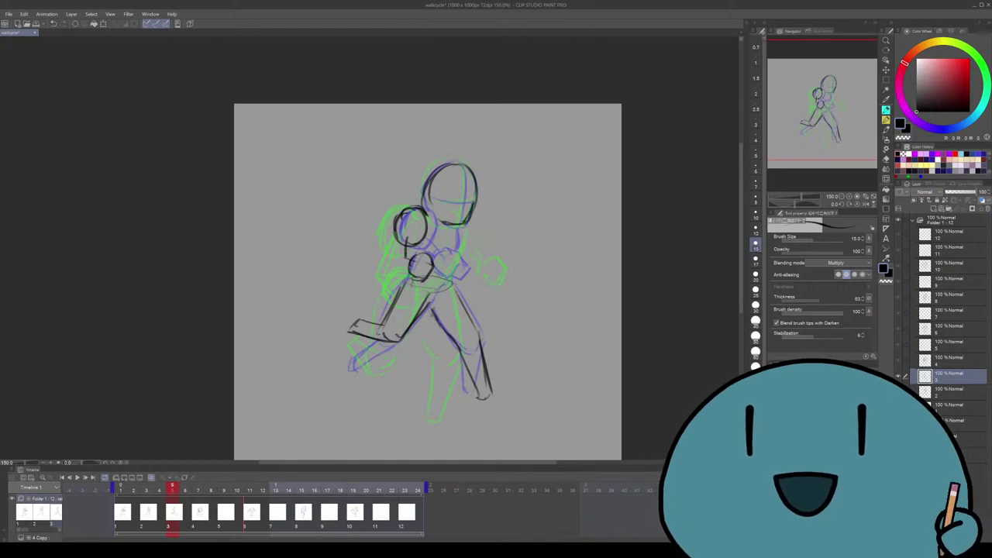
drag(467, 164, 462, 194)
drag(463, 180, 456, 226)
drag(465, 174, 462, 226)
drag(433, 192, 465, 200)
mouse_move(448, 201)
mouse_down()
mouse_move(473, 200)
mouse_move(479, 174)
mouse_up()
Draw the far arm on cel 3 as a small shape bent close to the front of the chest
scroll(428, 279, down, 1)
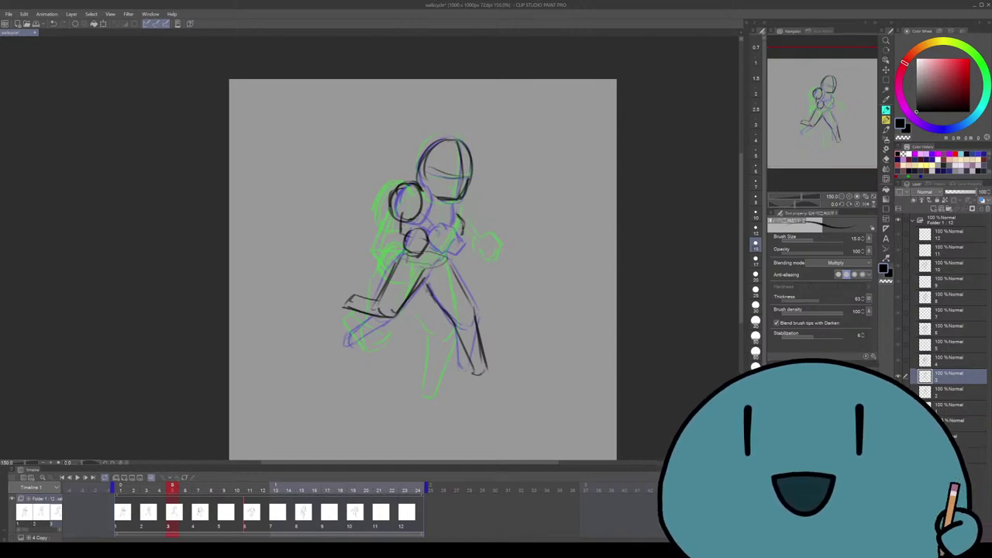
drag(455, 211, 463, 230)
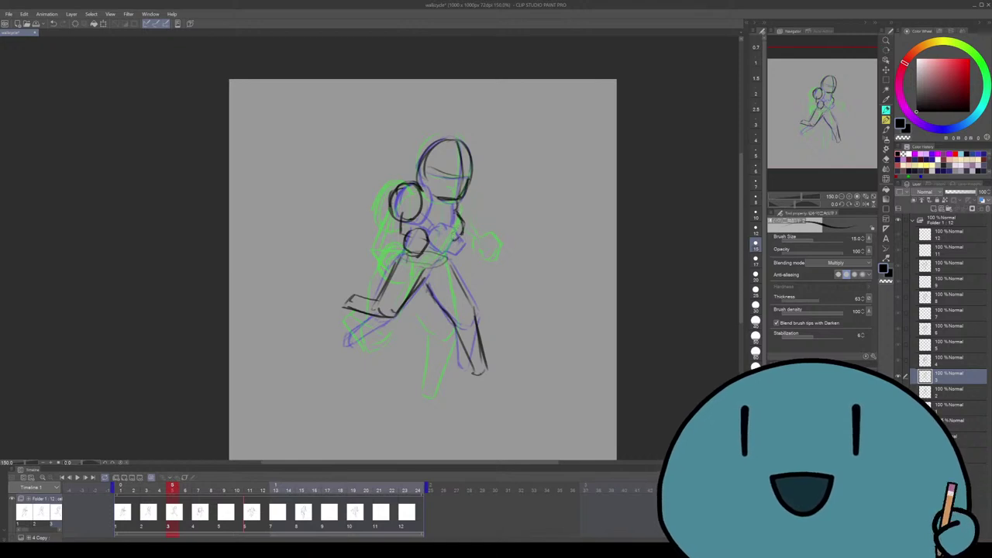
mouse_move(456, 220)
mouse_down()
mouse_move(465, 239)
mouse_move(454, 236)
mouse_up()
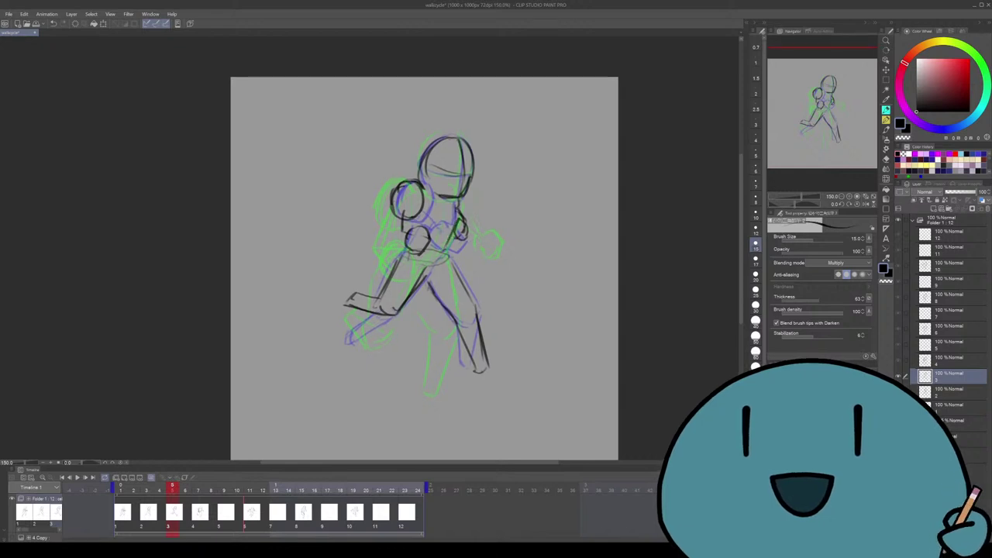
scroll(425, 269, down, 1)
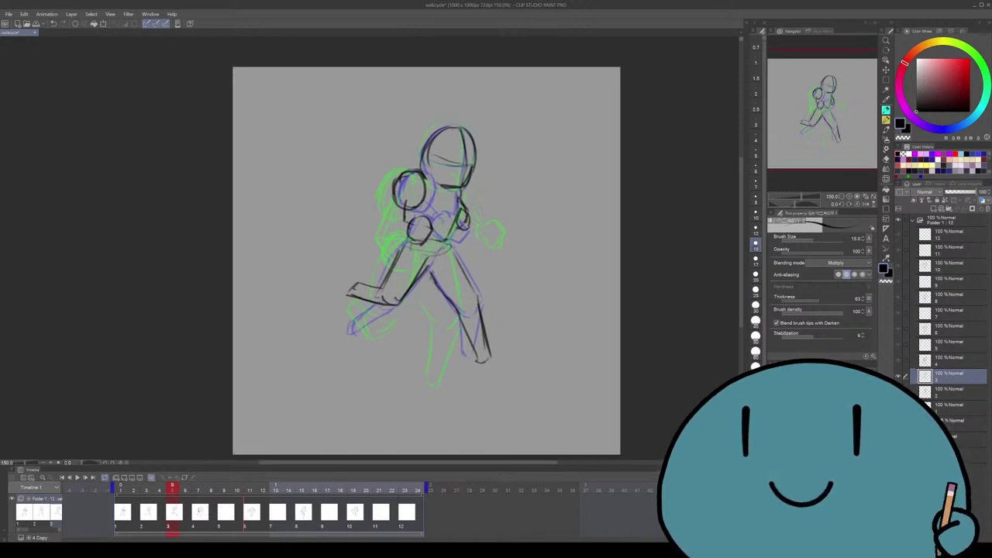
scroll(426, 261, up, 1)
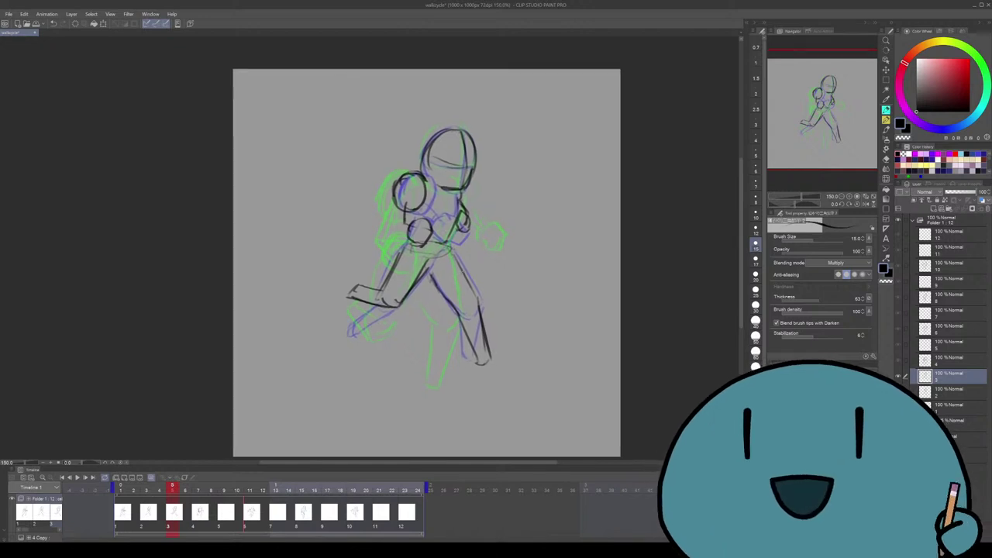
Play back the first four cels and the full 24-frame timeline to check the motion, and stop on cel 5
key(space)
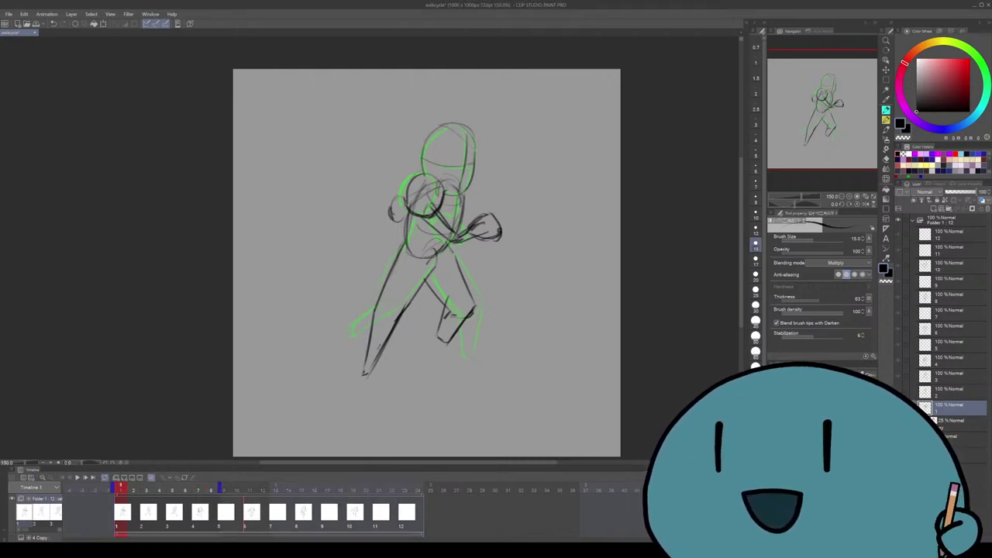
key(space)
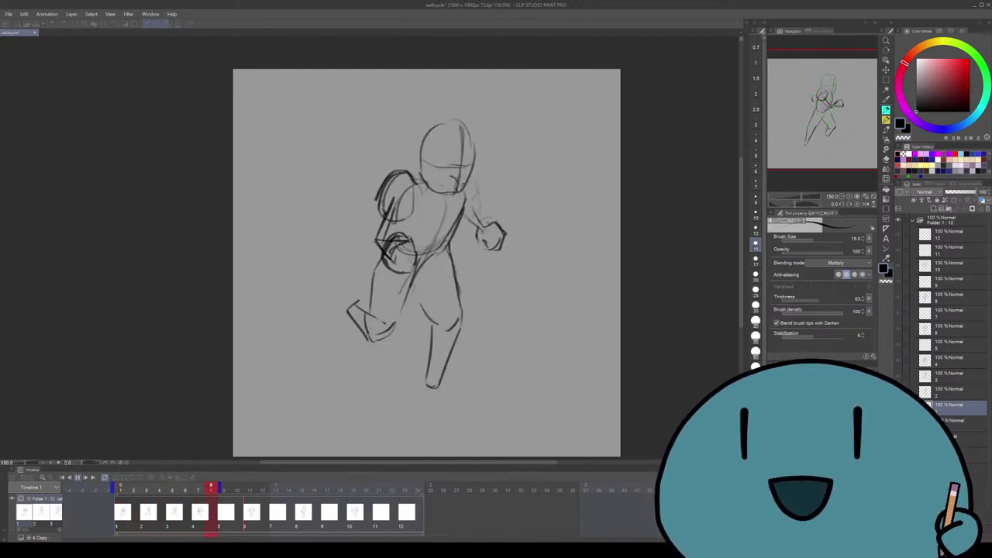
key(space)
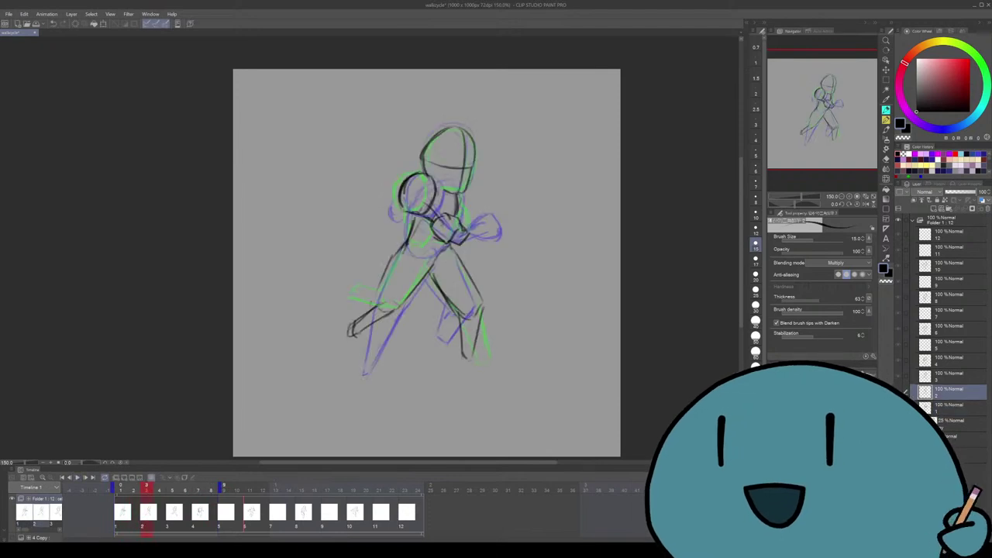
click(63, 478)
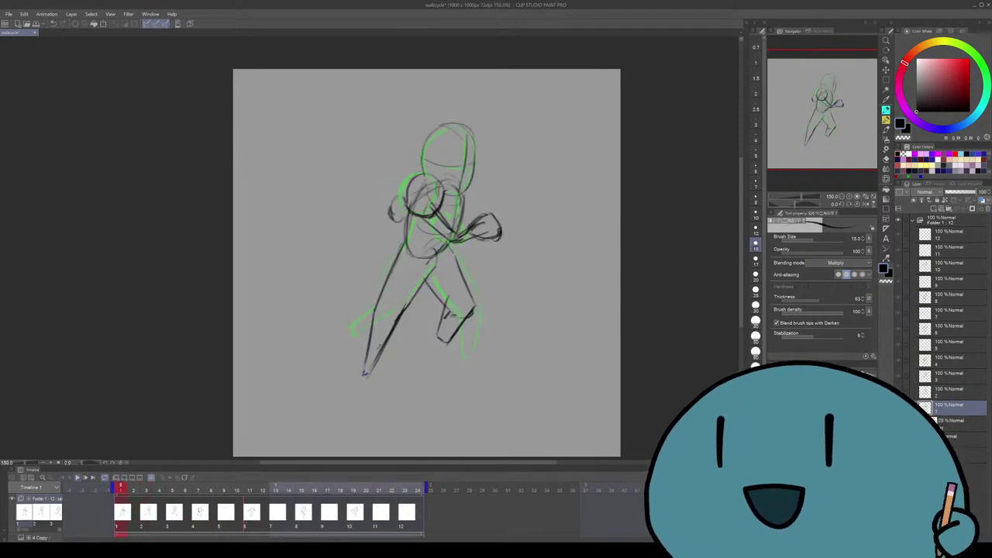
key(space)
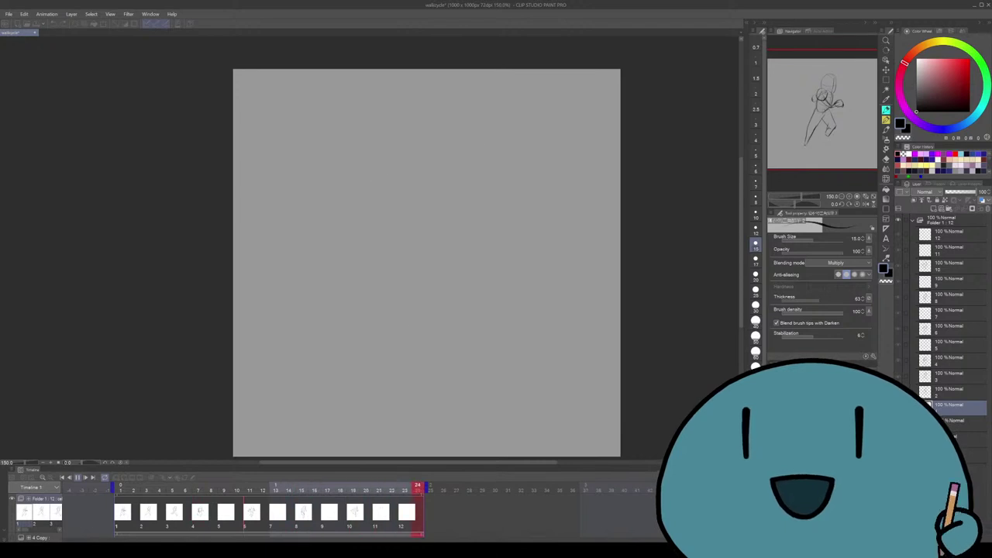
key(space)
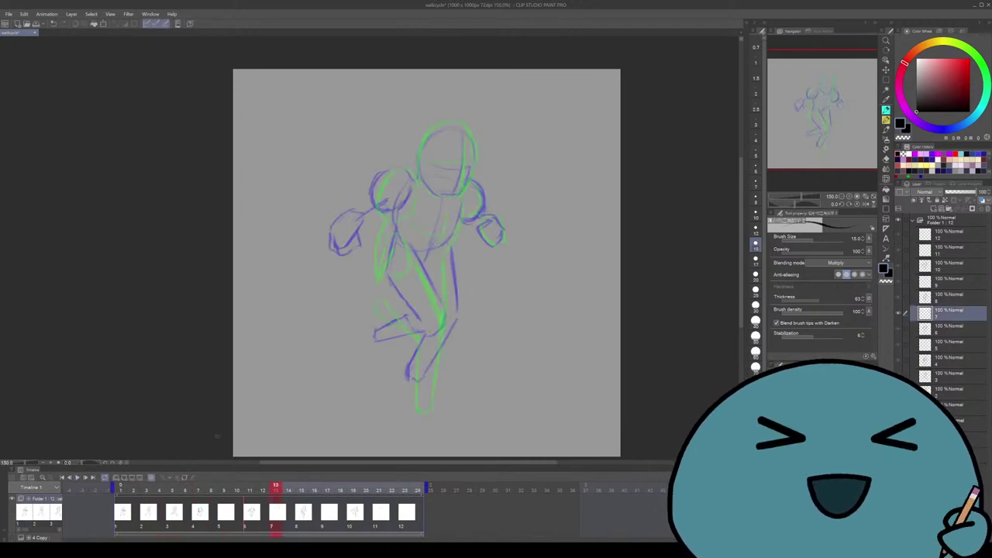
key(space)
key(space)
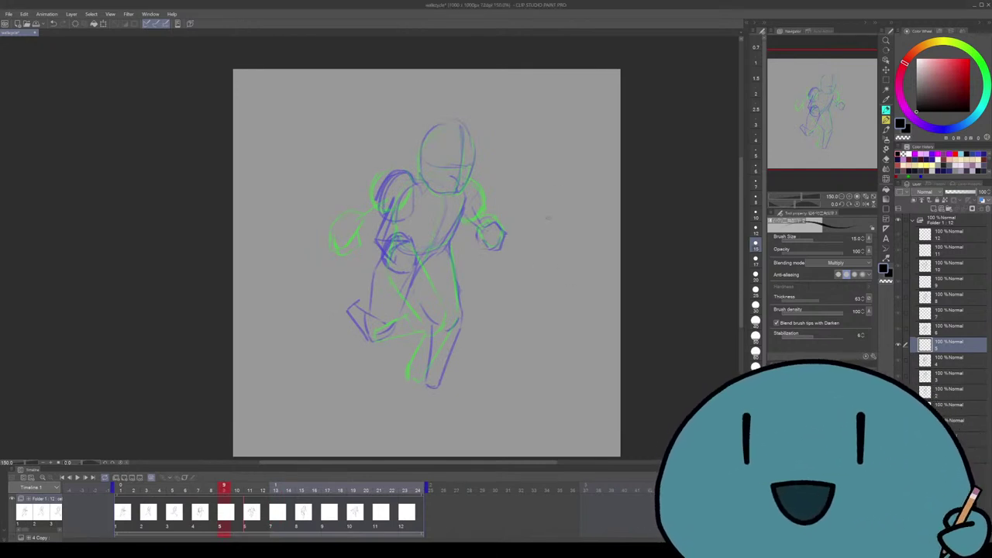
Draw the near shoulder on cel 5 as an upright oval between the shoulder positions of cels 4 and 6
mouse_move(577, 145)
mouse_down()
mouse_move(547, 146)
mouse_move(509, 190)
mouse_up()
key(ctrl+z)
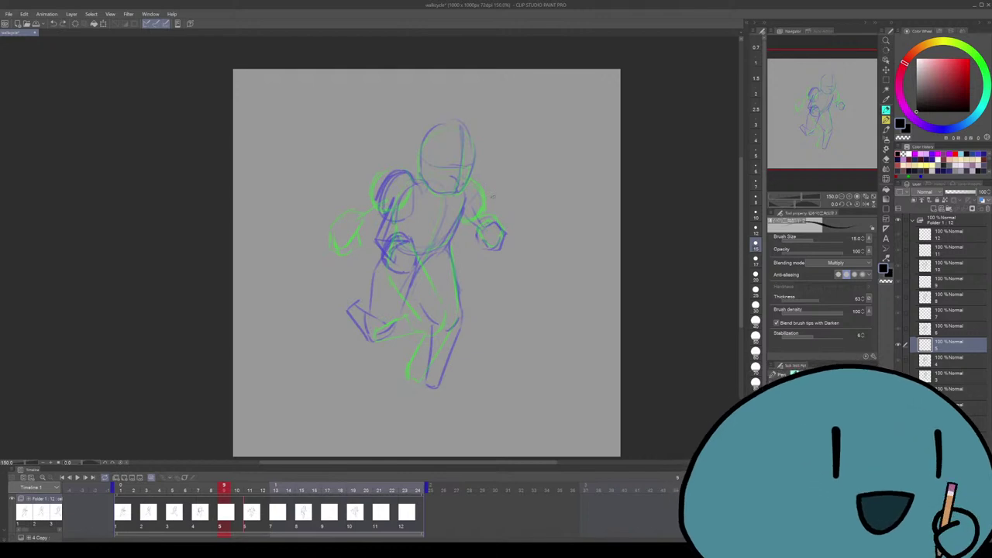
scroll(492, 197, up, 2)
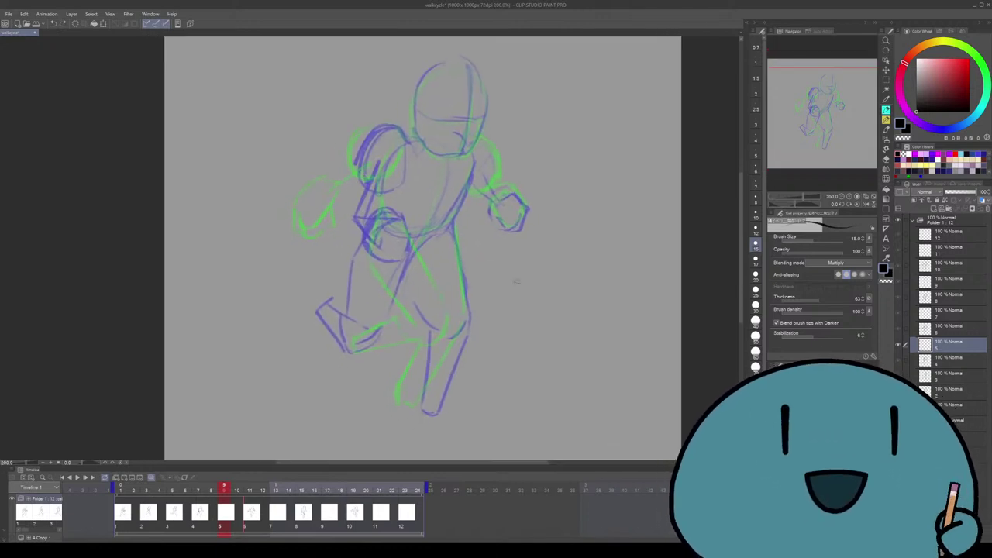
drag(518, 284, 527, 277)
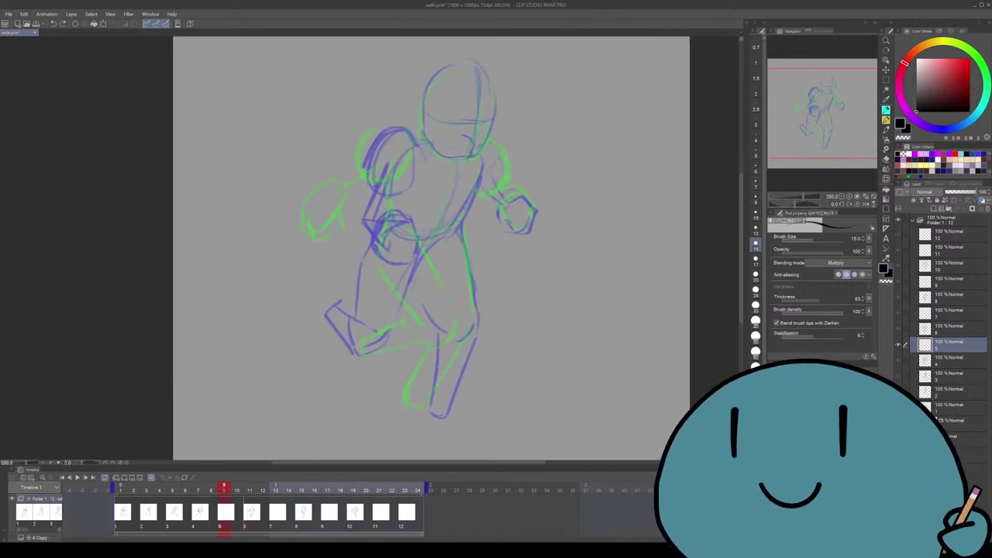
scroll(467, 164, down, 2)
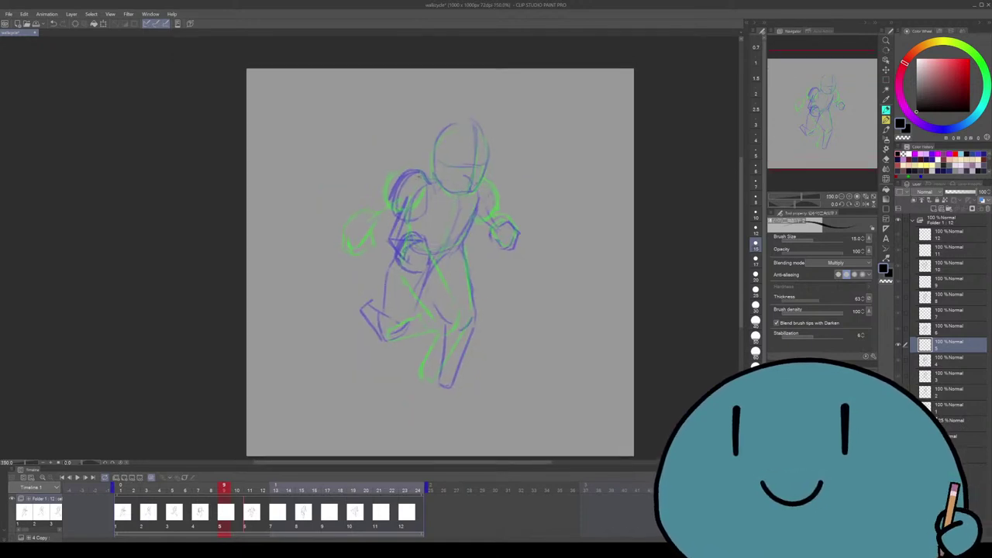
mouse_move(424, 170)
mouse_down()
mouse_move(394, 184)
mouse_move(391, 202)
mouse_move(419, 200)
mouse_move(412, 212)
mouse_move(388, 200)
mouse_move(419, 213)
mouse_up()
mouse_move(416, 172)
mouse_down()
mouse_move(425, 203)
mouse_move(392, 183)
mouse_up()
drag(397, 180, 392, 206)
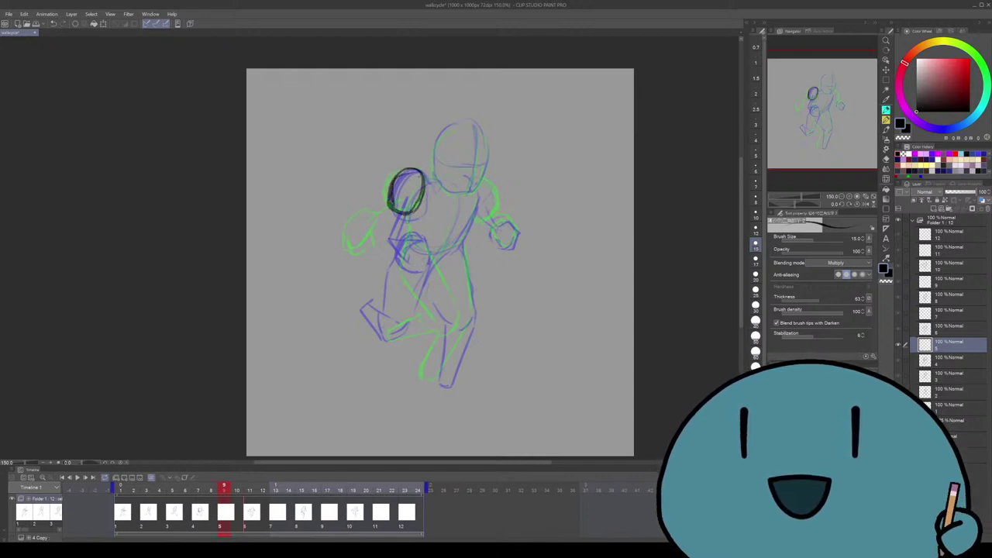
Draw the near arm on cel 5 angled down and back from the shoulder to a hand circle behind the hip
drag(441, 264, 442, 253)
key(ctrl+z)
mouse_move(397, 200)
mouse_down()
mouse_move(371, 248)
mouse_move(397, 248)
mouse_move(369, 243)
mouse_move(378, 224)
mouse_move(370, 245)
mouse_move(376, 236)
mouse_up()
key(ctrl+z)
drag(434, 248, 402, 261)
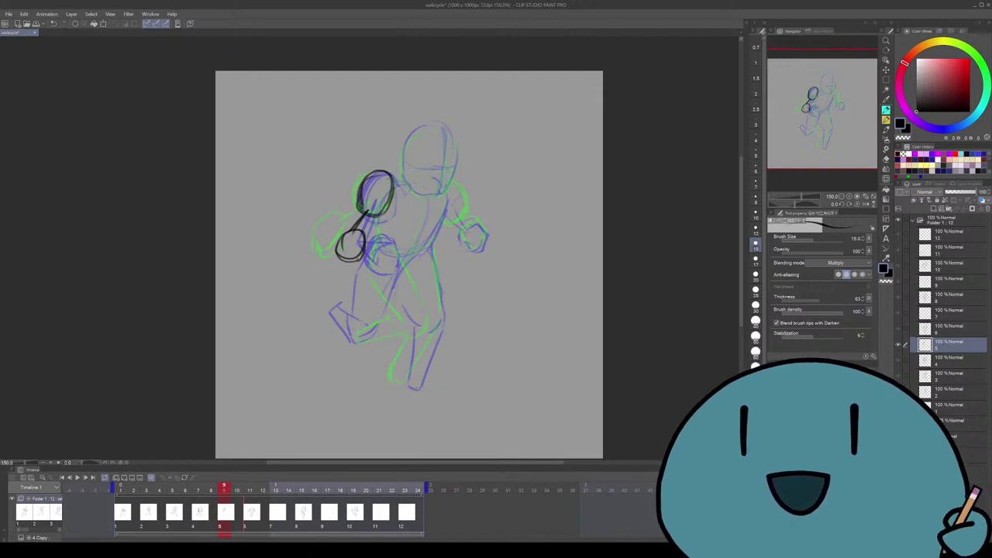
Erase the front hand on cel 4, redraw it smaller and closer to the body, and return to cel 5
key(ctrl+Left)
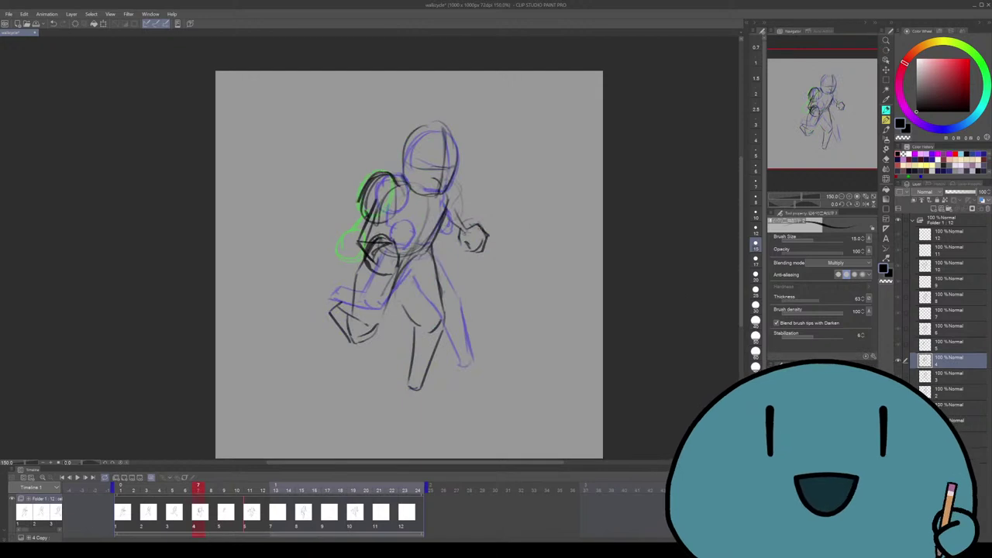
key(e)
drag(468, 249, 483, 251)
key(p)
mouse_move(465, 215)
mouse_down()
mouse_move(452, 246)
mouse_move(478, 242)
mouse_move(465, 251)
mouse_up()
key(ctrl+Right)
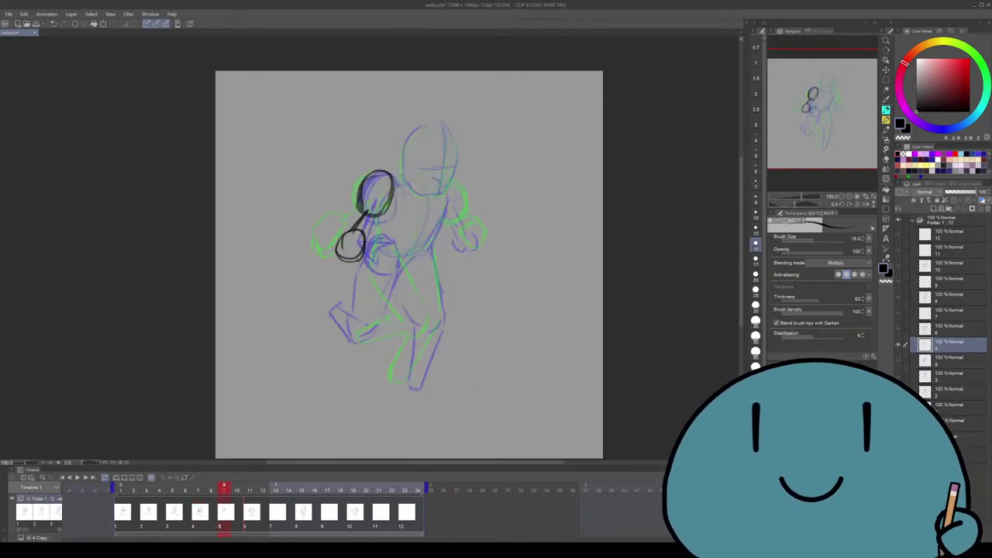
Draw the far shoulder curve on cel 5 and a short forearm leading down to a round hand in front of the body
mouse_move(458, 188)
mouse_down()
mouse_move(462, 211)
mouse_move(453, 219)
mouse_move(478, 250)
mouse_up()
key(ctrl+z)
drag(452, 216, 462, 228)
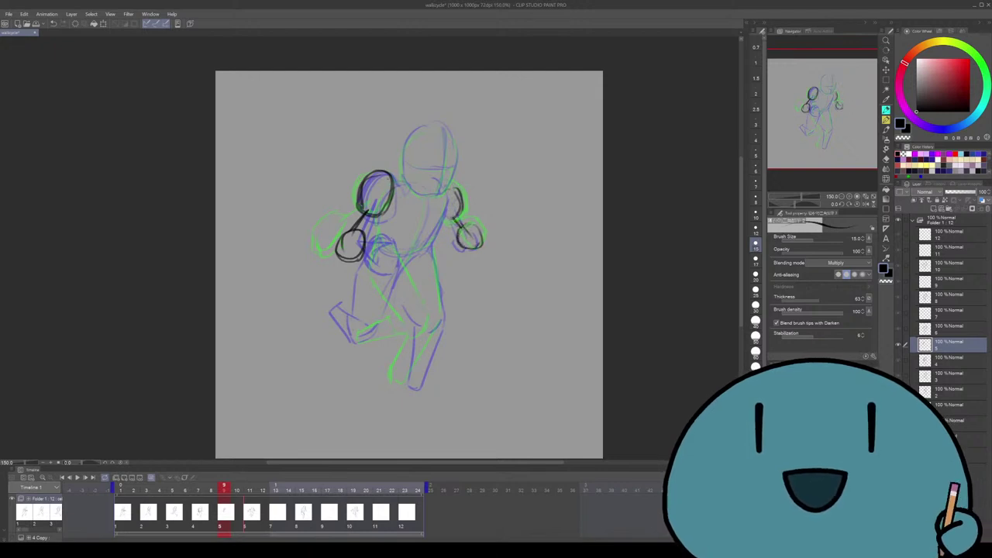
Draw the head outline on cel 5 as an upright oval between the head positions of the neighbouring cels
key(ctrl+plus)
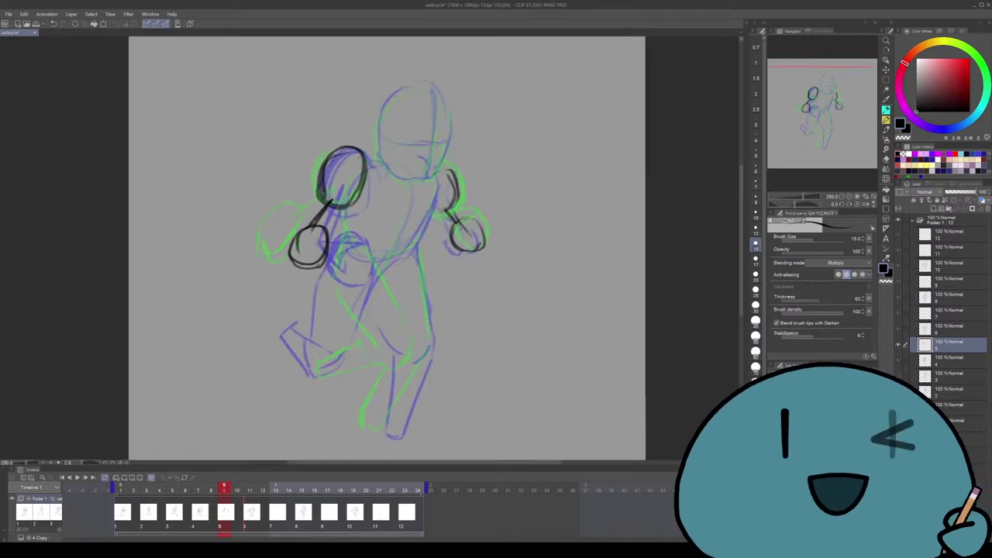
mouse_move(477, 211)
mouse_down()
mouse_move(494, 218)
mouse_move(502, 245)
mouse_up()
drag(407, 248, 412, 269)
drag(459, 186, 471, 192)
drag(412, 270, 414, 274)
scroll(418, 248, up, 3)
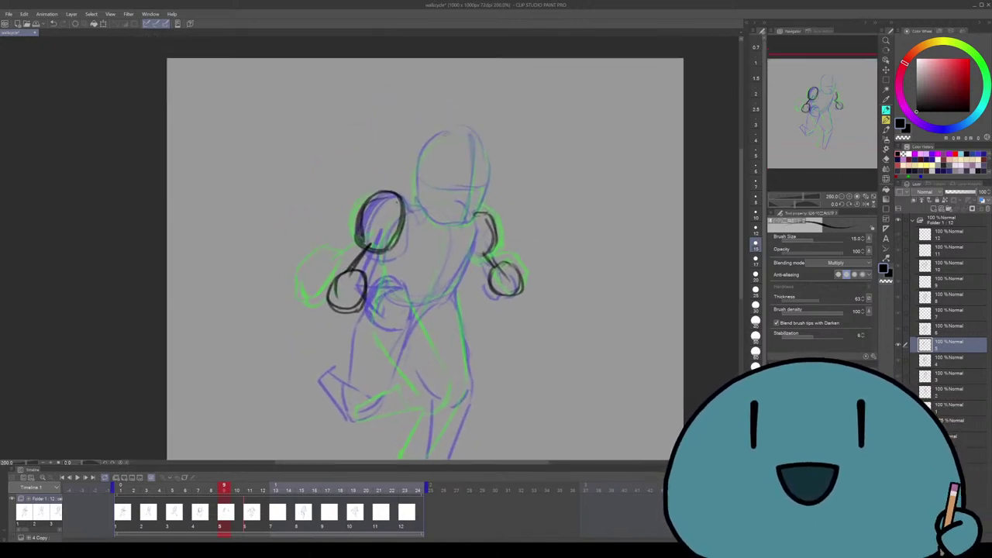
mouse_move(443, 126)
mouse_down()
mouse_move(417, 197)
mouse_move(456, 222)
mouse_up()
key(ctrl+z)
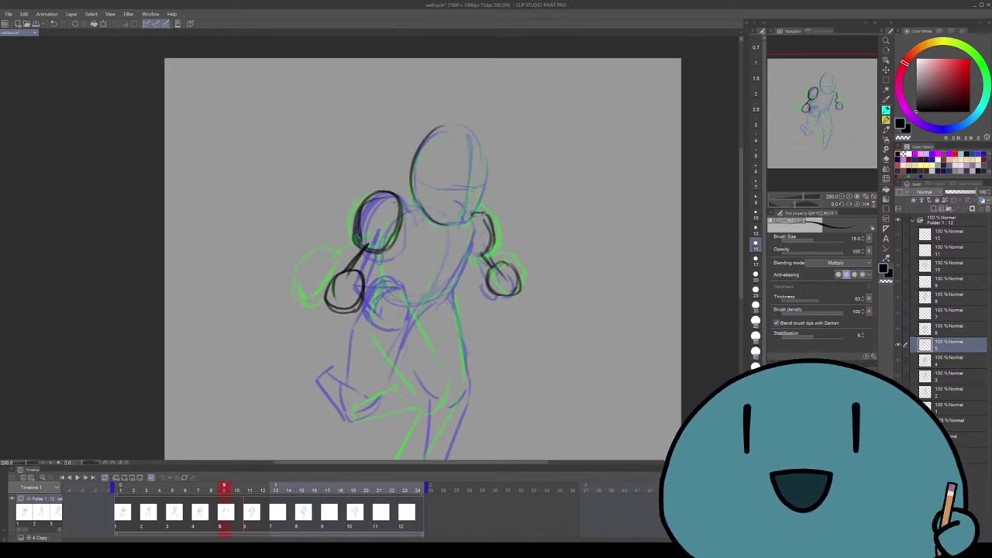
Add a vertical centre line and a curved eye line to the head on cel 5, and draw the torso outline below it
key(ctrl+minus)
mouse_move(450, 127)
mouse_down()
mouse_move(474, 138)
mouse_move(481, 190)
mouse_move(447, 204)
mouse_up()
mouse_move(470, 131)
mouse_down()
mouse_move(464, 200)
mouse_move(478, 176)
mouse_move(469, 171)
mouse_up()
key(ctrl+z)
key(ctrl+z)
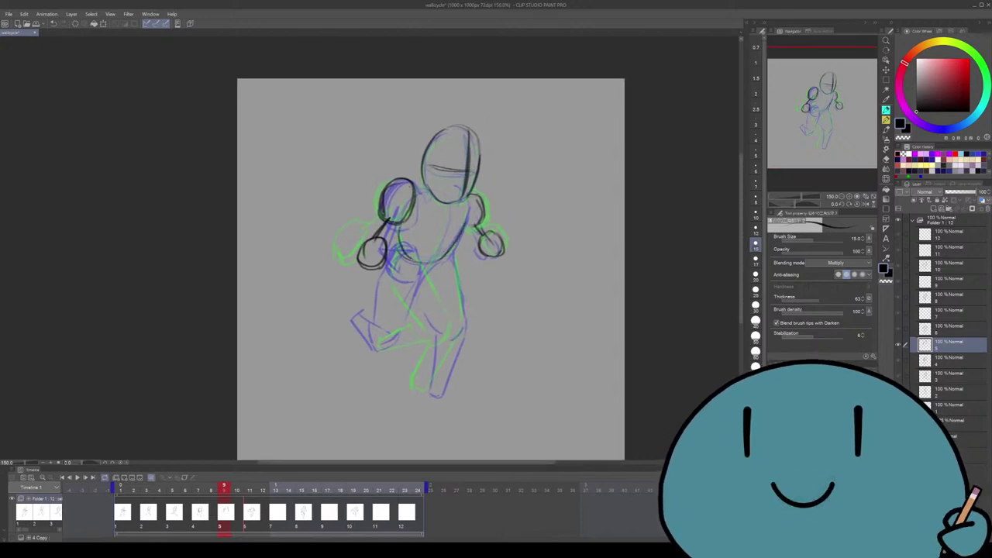
scroll(431, 269, down, 1)
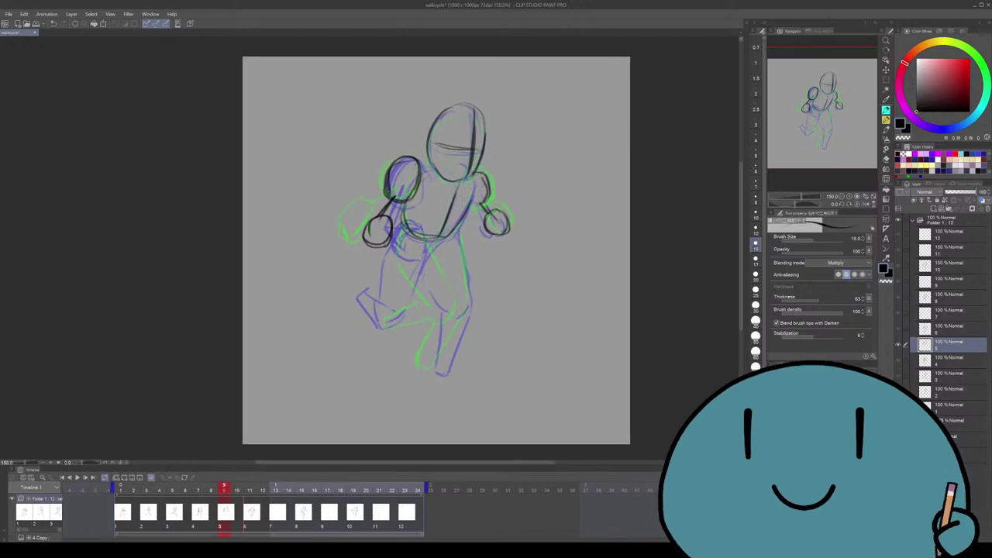
Erase the front lower leg on cel 3 and redraw it pointing more steeply down from the knee
key(space)
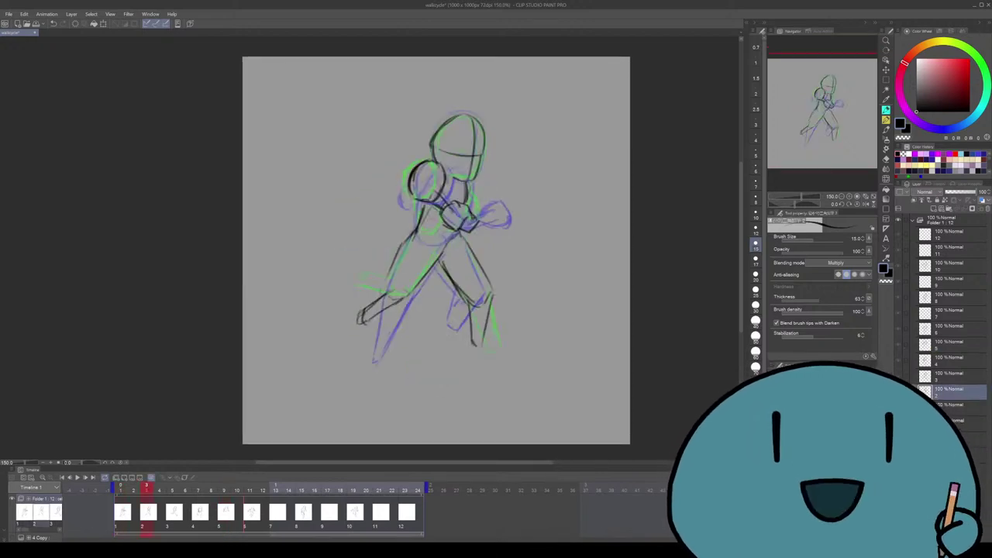
key(period)
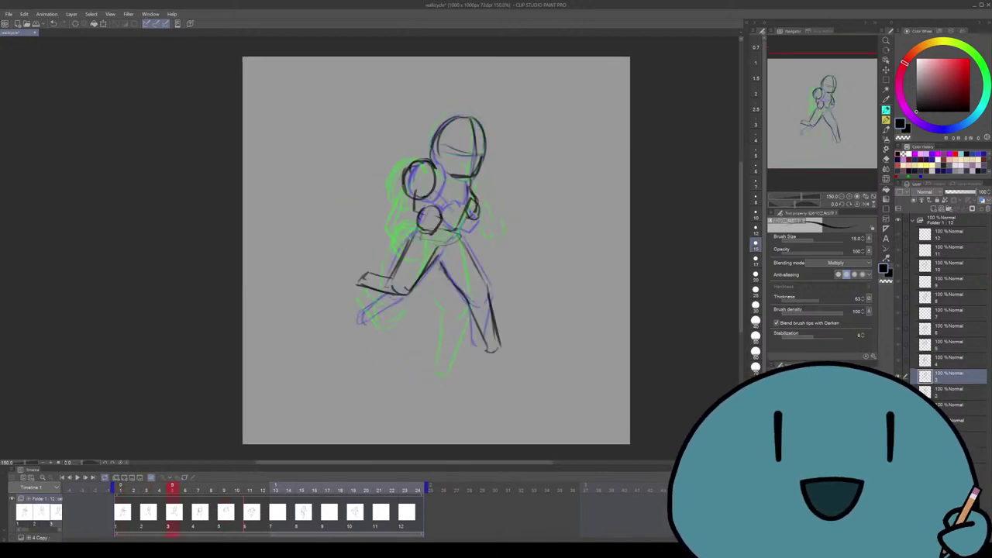
key(e)
mouse_move(490, 295)
mouse_down()
mouse_move(499, 351)
mouse_move(482, 333)
mouse_move(487, 355)
mouse_up()
key(p)
key(ctrl+z)
key(b)
drag(489, 294, 490, 350)
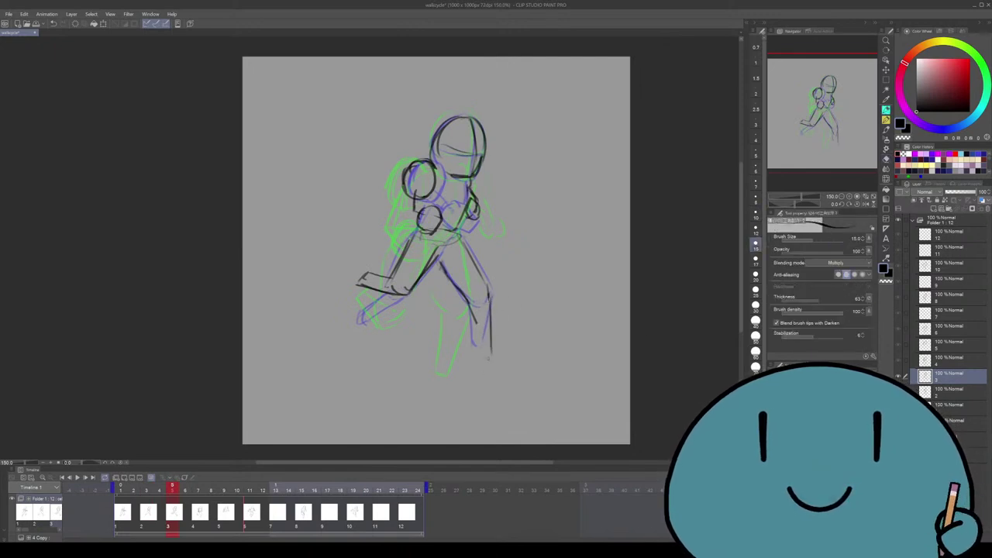
drag(473, 311, 485, 358)
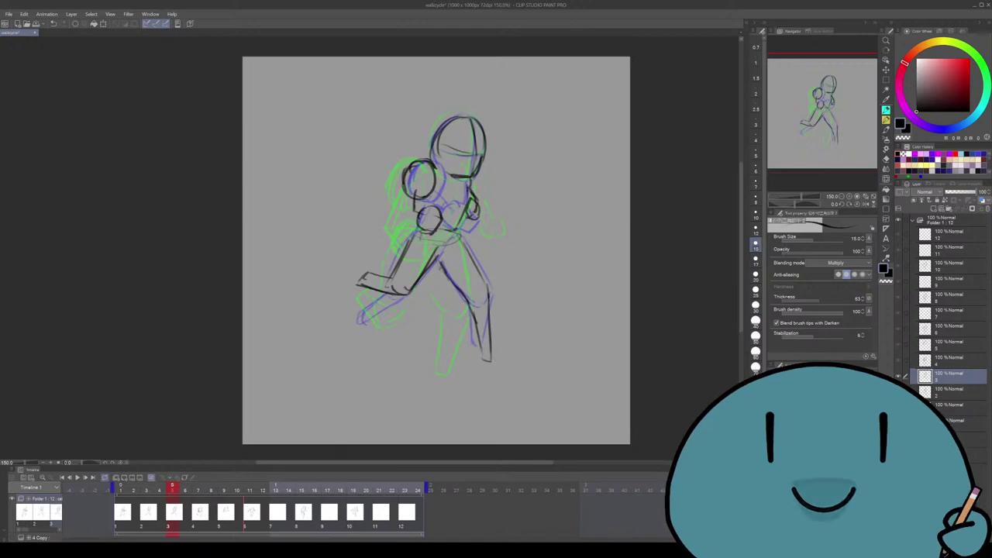
Flip back and forth through cels 1 to 5 to examine how the legs and body move between poses
key(Right)
key(e)
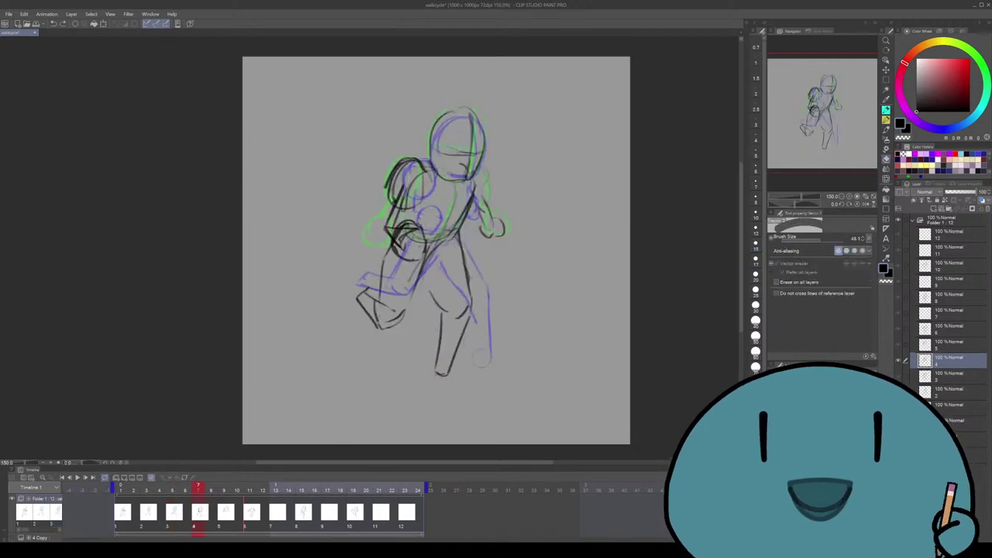
key(Left)
key(Left)
key(Left)
key(Right)
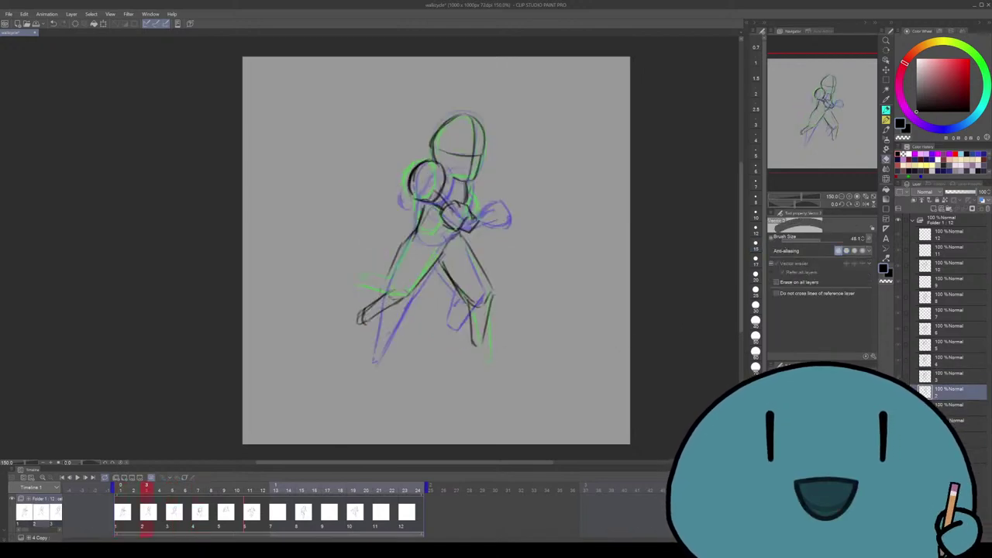
key(Right)
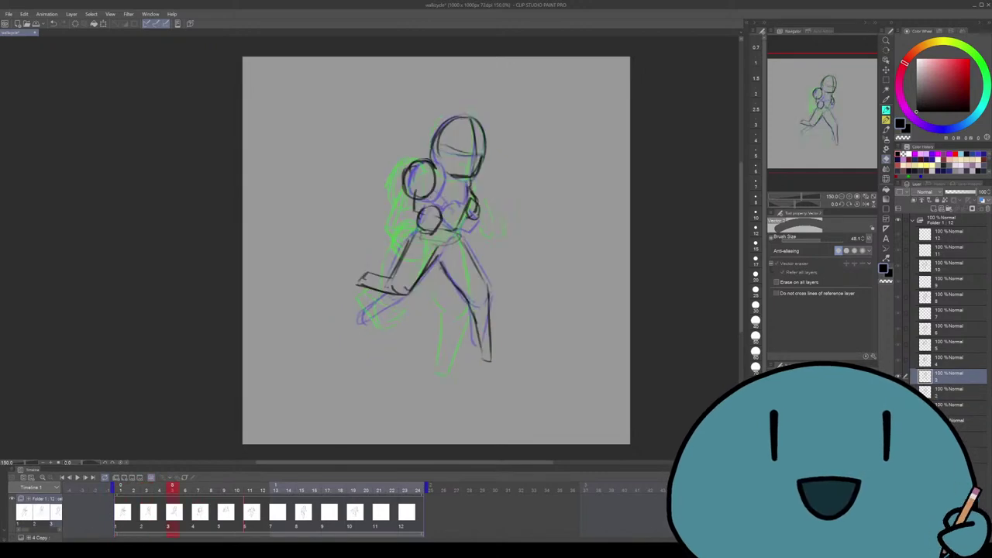
key(Right)
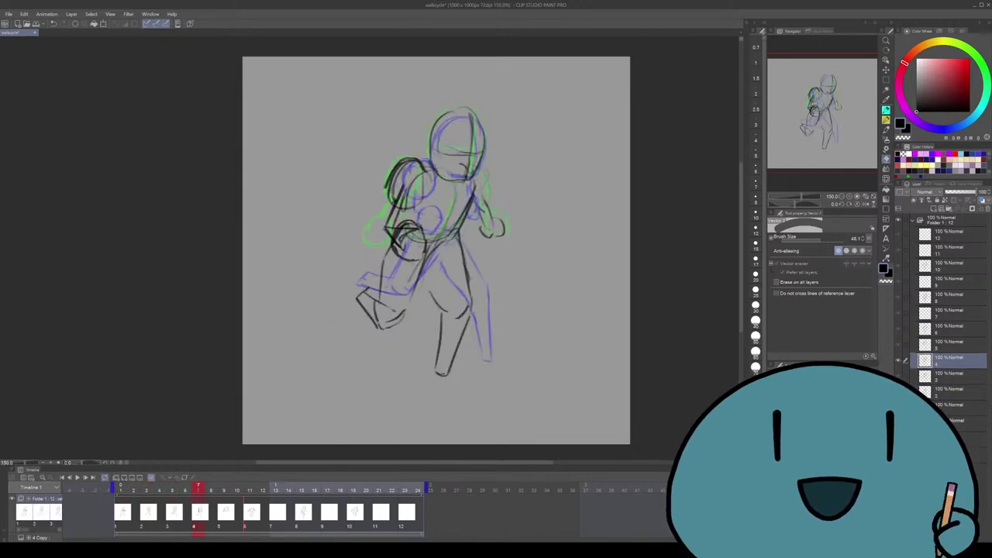
key(Right)
key(Home)
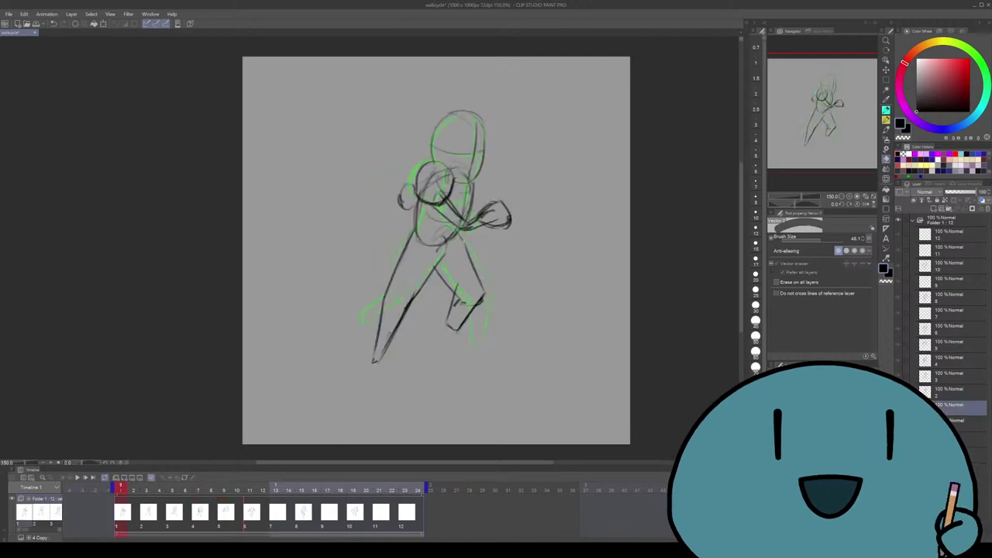
key(Right)
key(Right)
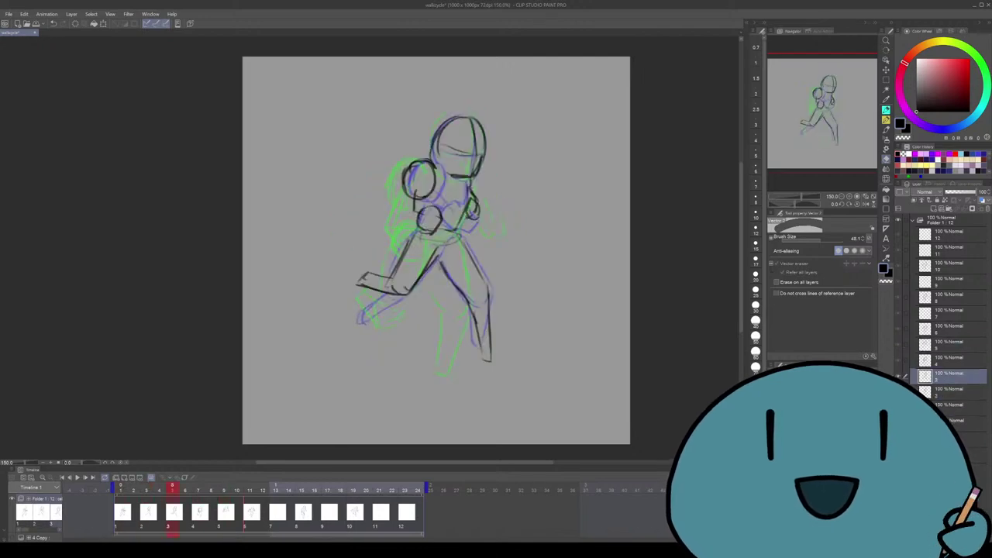
key(Right)
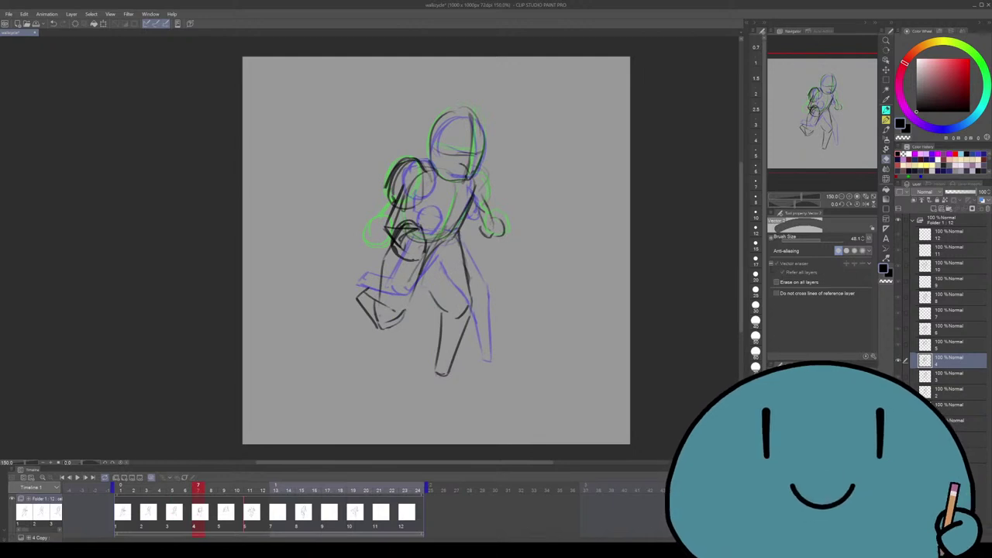
key(Right)
Draw the near thigh on cel 5 as a long tapered shape running down from the hip to a rounded knee
key(p)
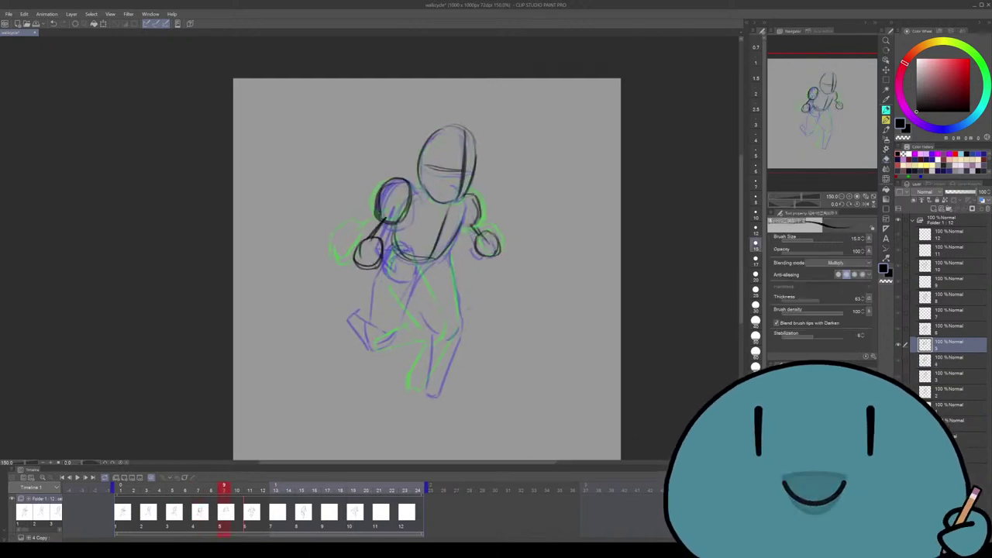
drag(419, 253, 433, 319)
key(ctrl+z)
mouse_move(419, 255)
mouse_down()
mouse_move(429, 322)
mouse_move(399, 338)
mouse_up()
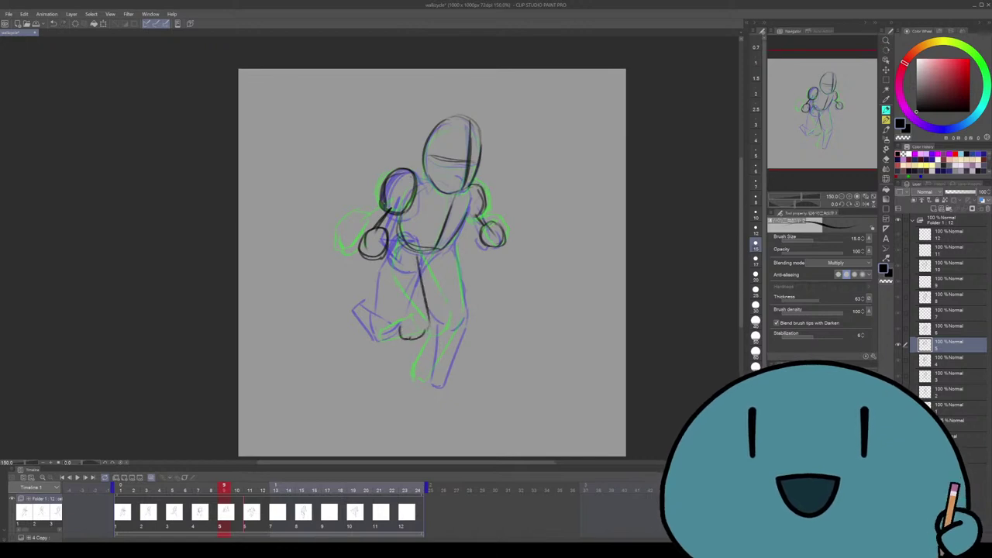
drag(385, 265, 399, 330)
key(ctrl+z)
mouse_move(384, 264)
mouse_down()
mouse_move(395, 324)
mouse_move(411, 338)
mouse_up()
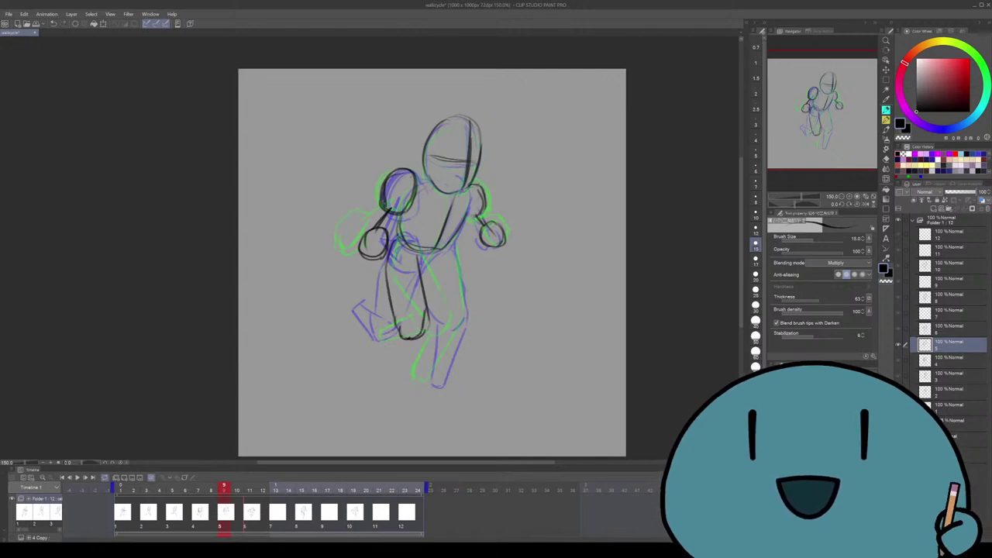
drag(431, 262, 436, 254)
key(ctrl+z)
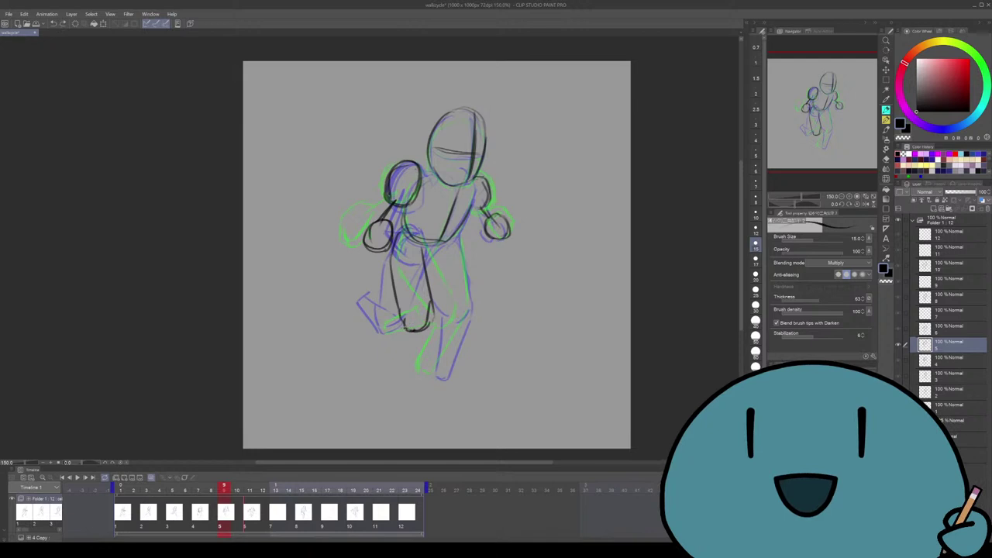
Draw the near lower leg on cel 5 extending straight back from the knee, and check it by flipping through cels 1 to 5
mouse_move(374, 320)
mouse_down()
mouse_move(405, 329)
mouse_move(372, 323)
mouse_move(415, 308)
mouse_up()
drag(436, 255, 457, 245)
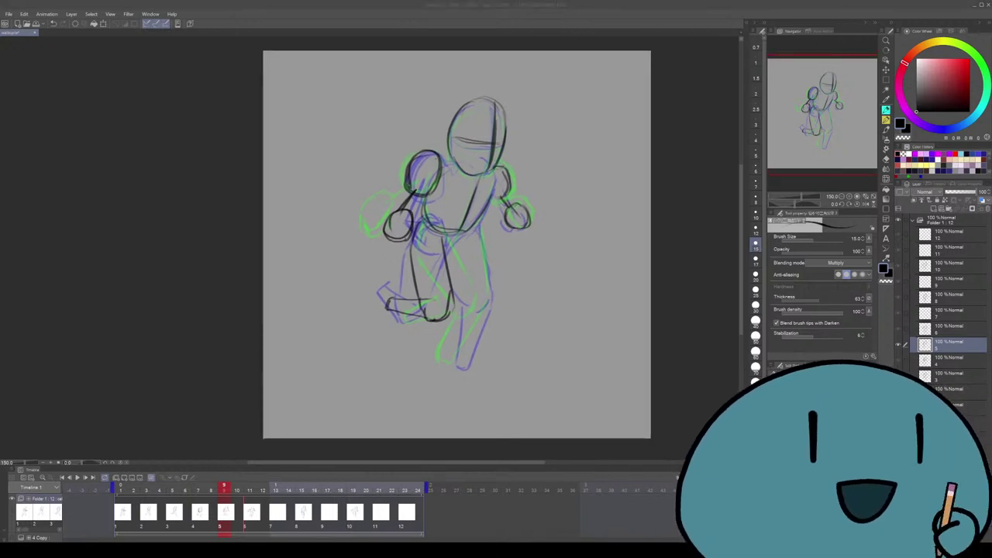
scroll(457, 244, up, 2)
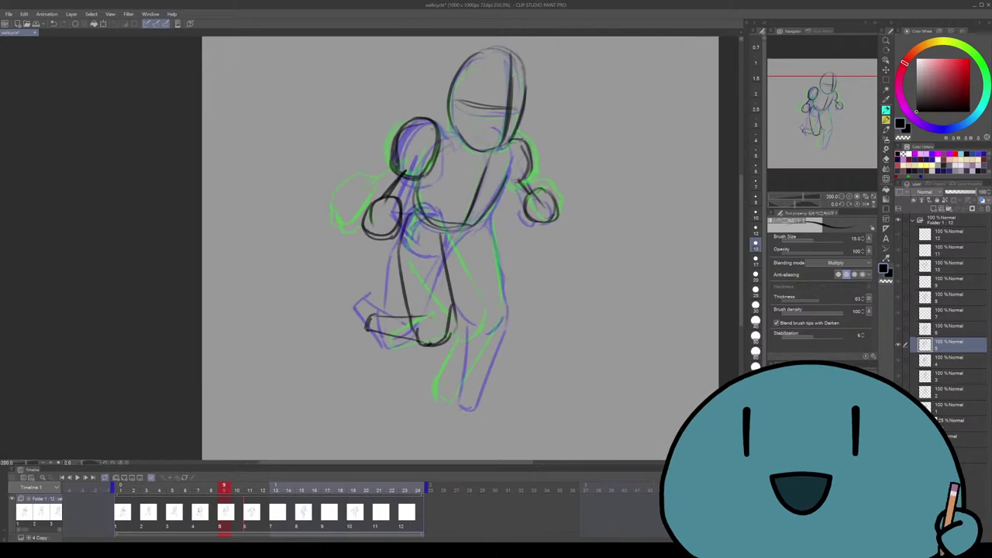
scroll(458, 244, down, 2)
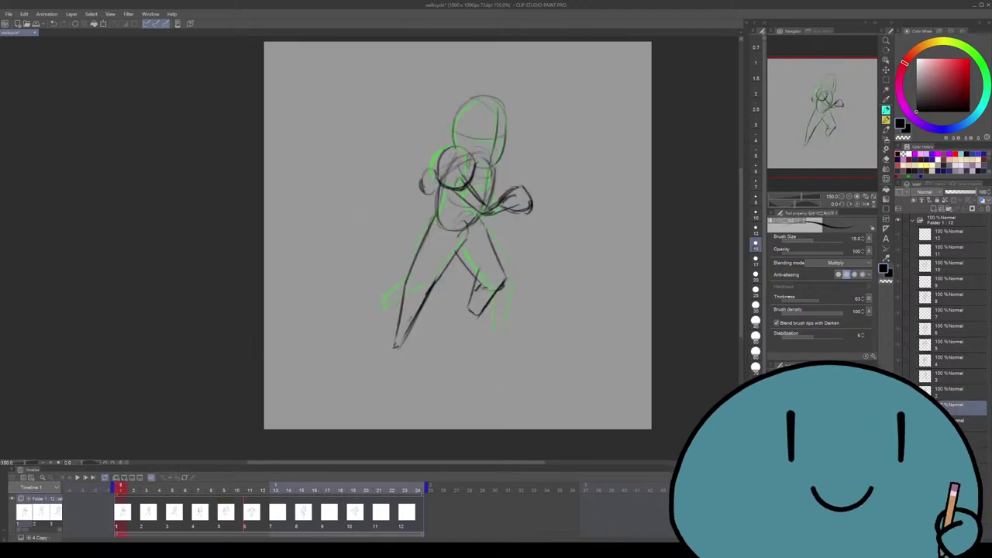
key(Right)
key(Right)
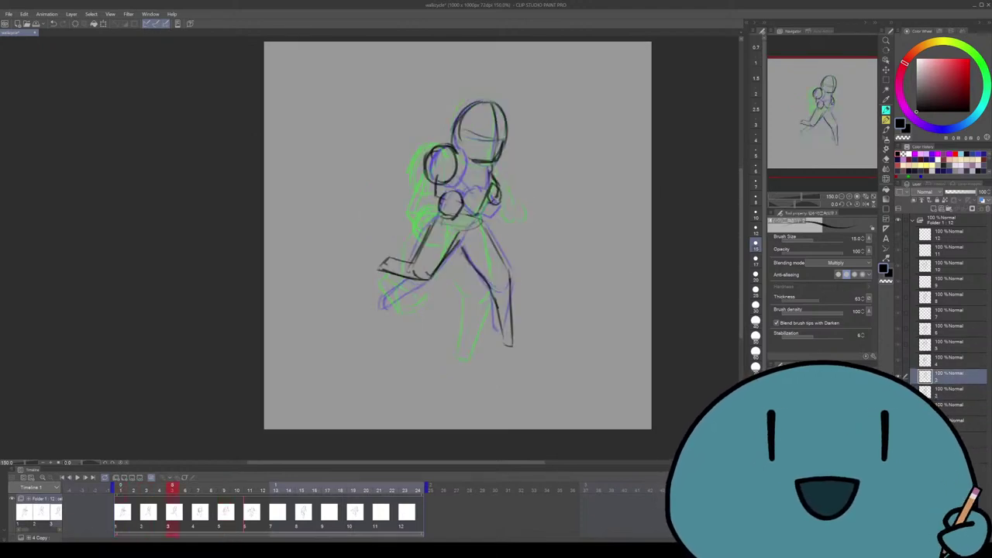
key(Right)
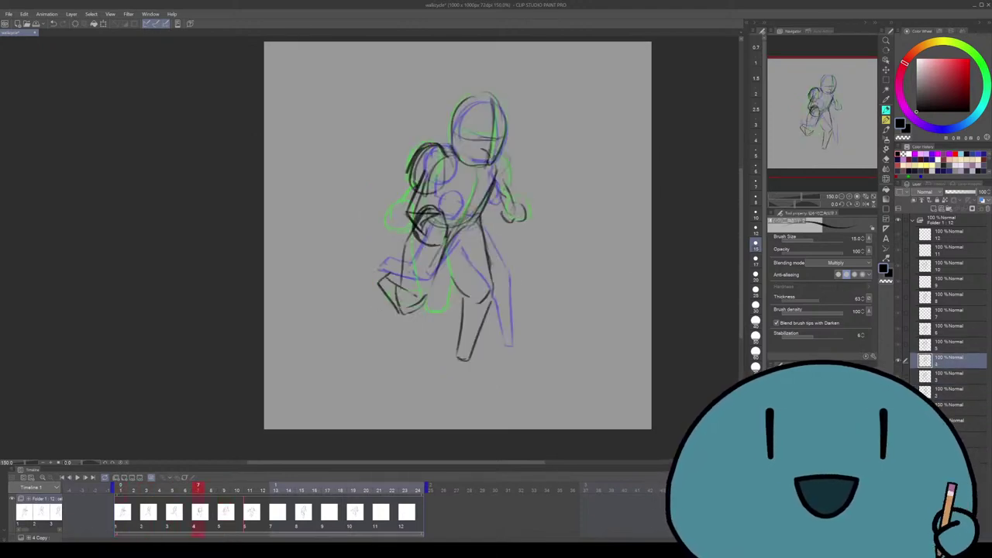
key(Right)
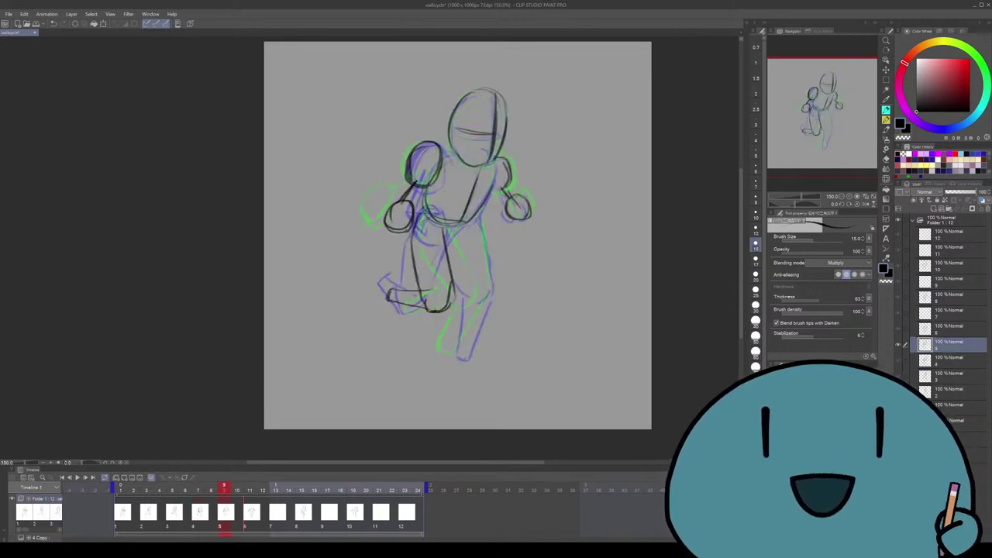
Erase the end of the supporting lower leg on cel 6, redraw its back edge, and return to cel 5
drag(458, 233, 446, 239)
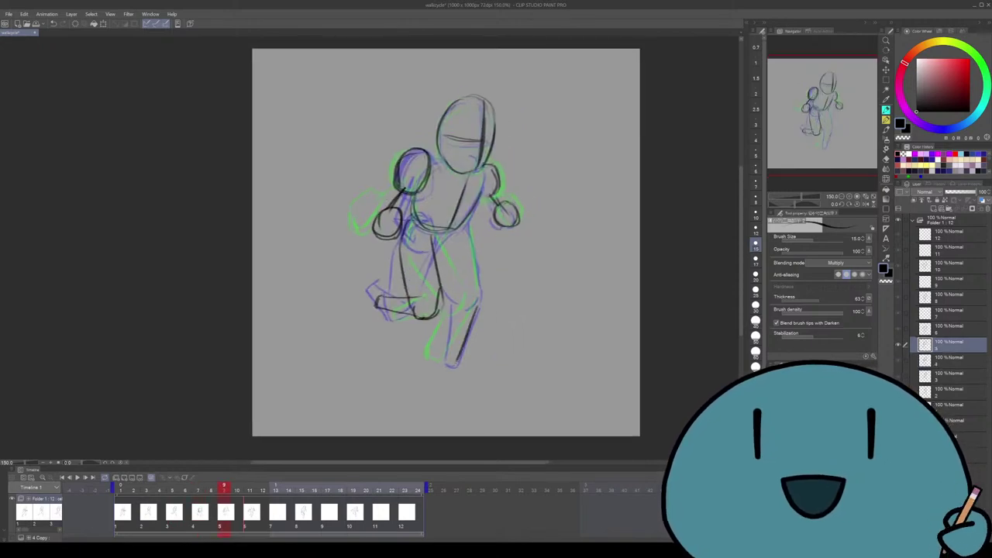
key(Right)
key(Left)
key(Right)
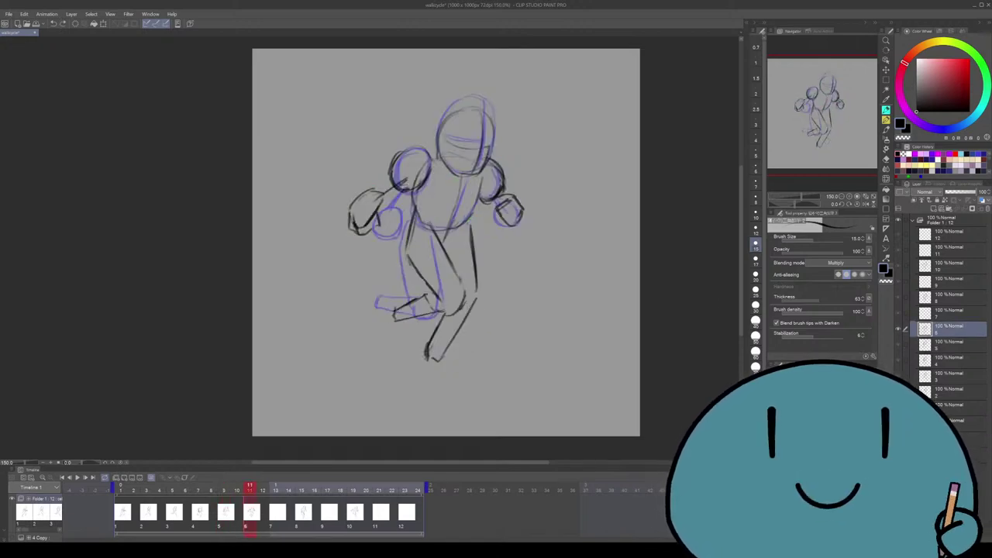
key(p)
drag(430, 357, 453, 327)
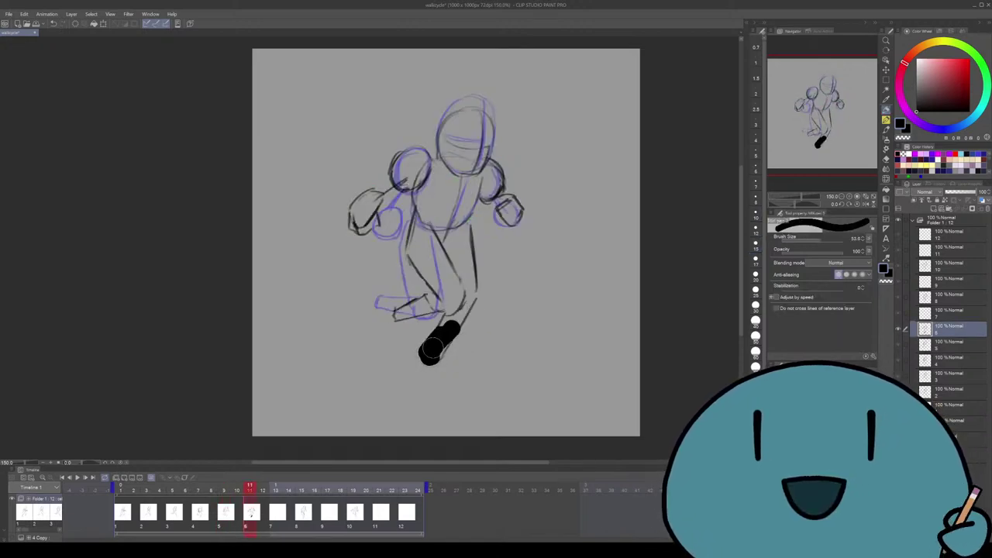
key(ctrl+z)
key(e)
mouse_move(428, 358)
mouse_down()
mouse_move(443, 329)
mouse_move(440, 360)
mouse_move(445, 340)
mouse_move(420, 356)
mouse_up()
key(p)
drag(450, 307, 423, 344)
key(ctrl+Left)
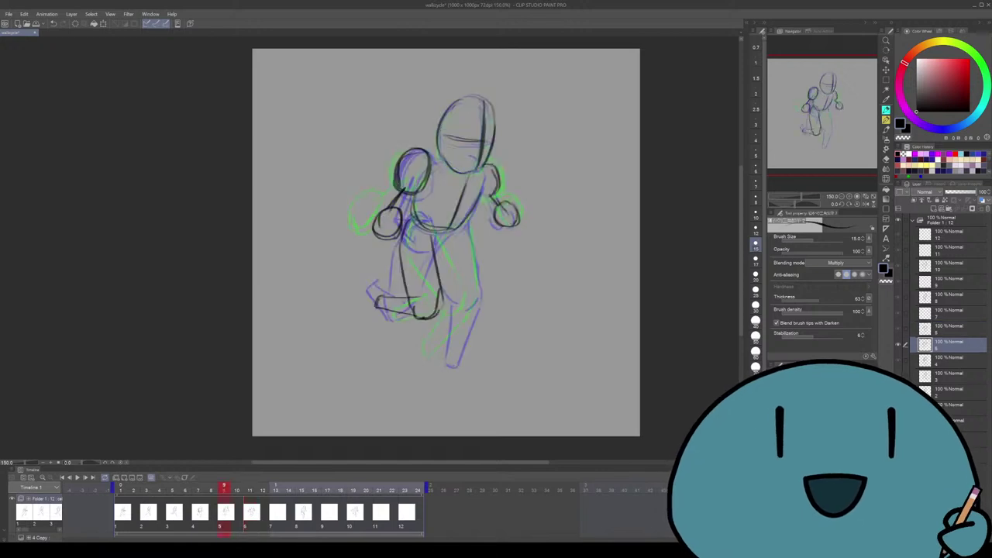
Draw the supporting lower leg on cel 5 slanting down and back from the knee, between the positions of cels 4 and 6
mouse_move(475, 308)
mouse_down()
mouse_move(450, 369)
mouse_move(434, 367)
mouse_move(442, 338)
mouse_up()
key(ctrl+z)
key(ctrl+y)
key(ctrl+z)
key(ctrl+y)
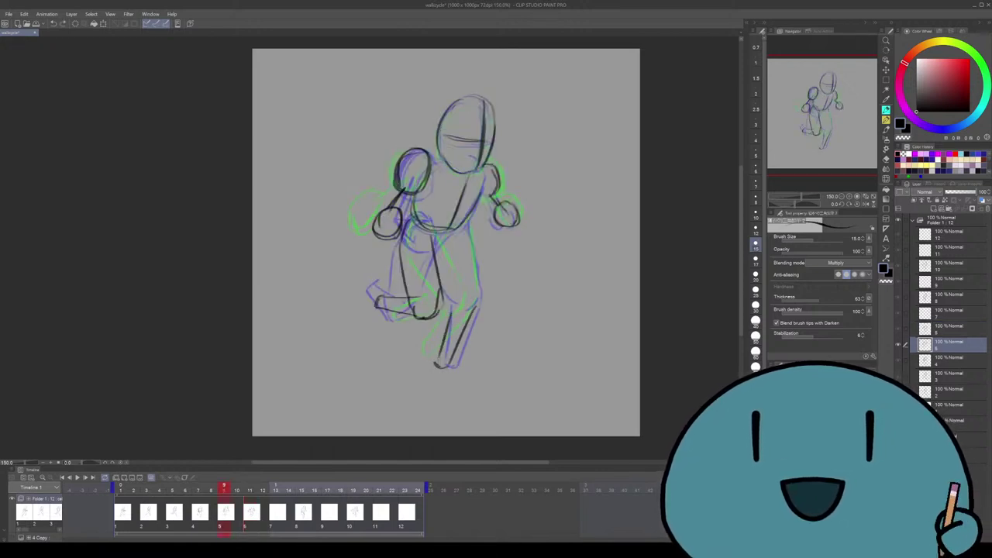
Draw the front and back edges of the supporting thigh on cel 5, joining the hip to the knee
drag(446, 232, 476, 318)
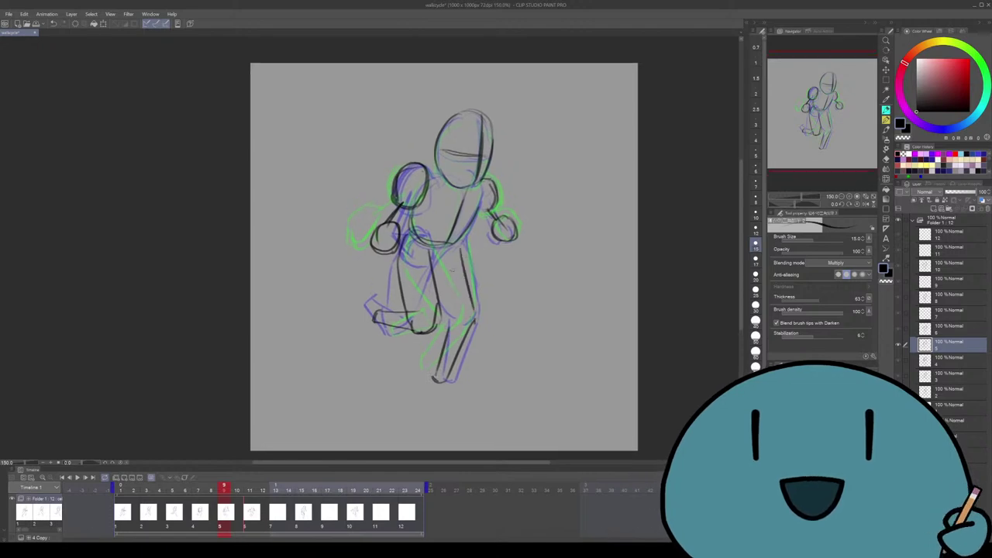
key(ctrl+z)
drag(463, 254, 473, 321)
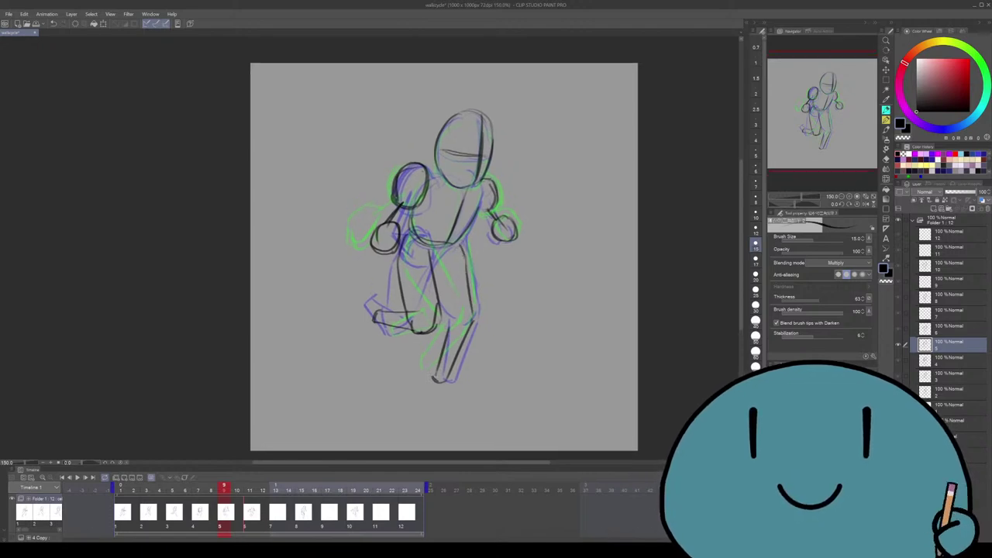
key(ctrl+z)
mouse_move(445, 285)
mouse_down()
mouse_move(439, 321)
mouse_move(437, 304)
mouse_up()
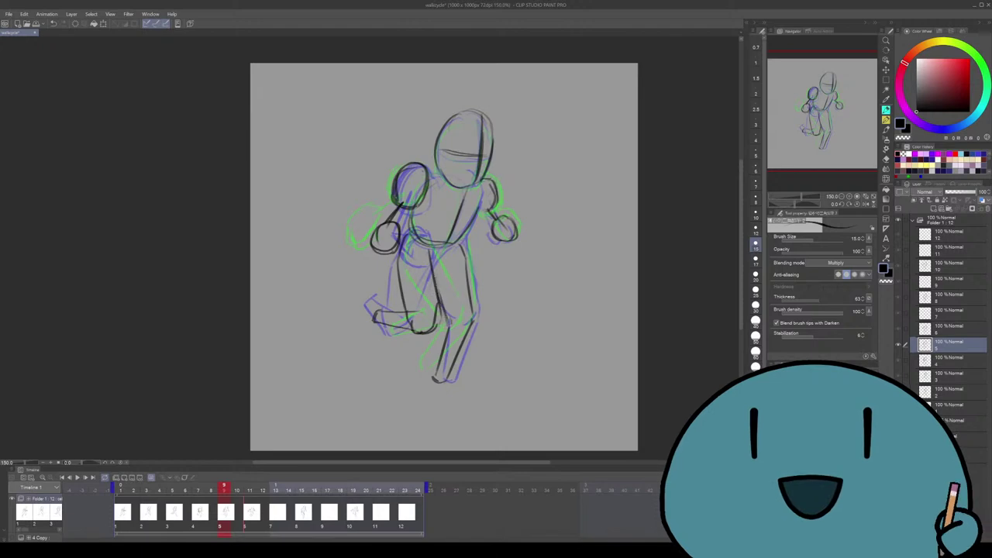
drag(443, 255, 440, 262)
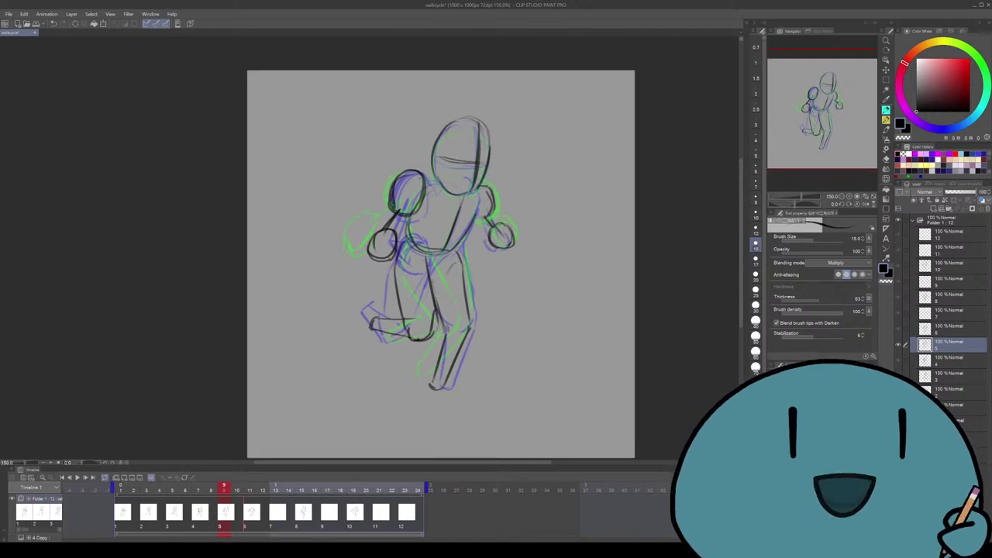
key(Return)
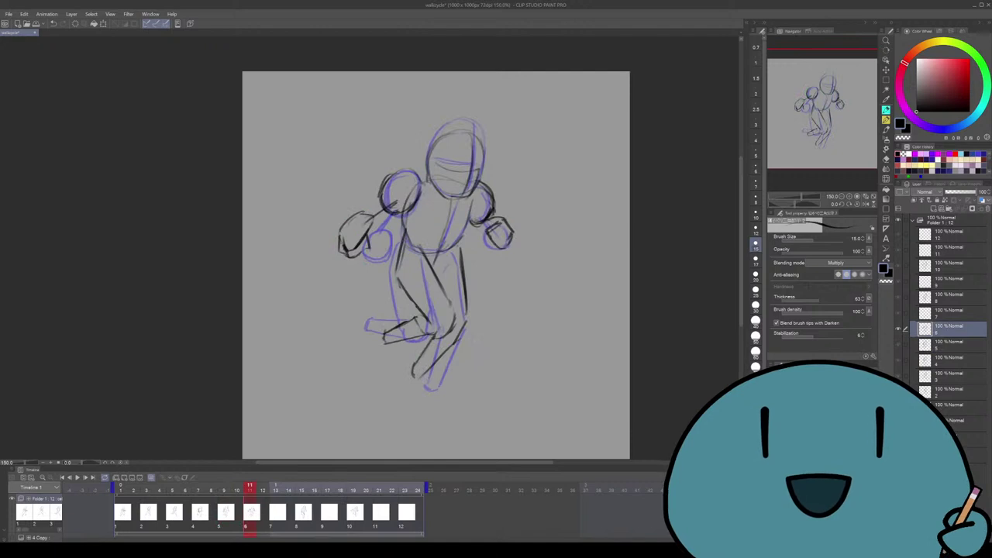
key(e)
mouse_move(384, 341)
mouse_down()
mouse_move(411, 322)
mouse_move(415, 339)
mouse_move(390, 359)
mouse_up()
key(p)
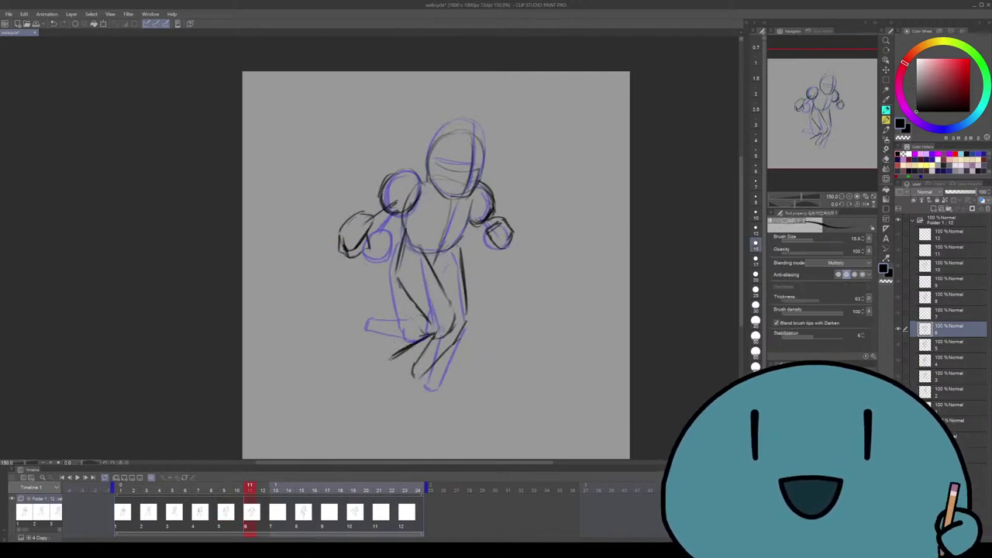
key(ctrl+z)
drag(420, 317, 383, 341)
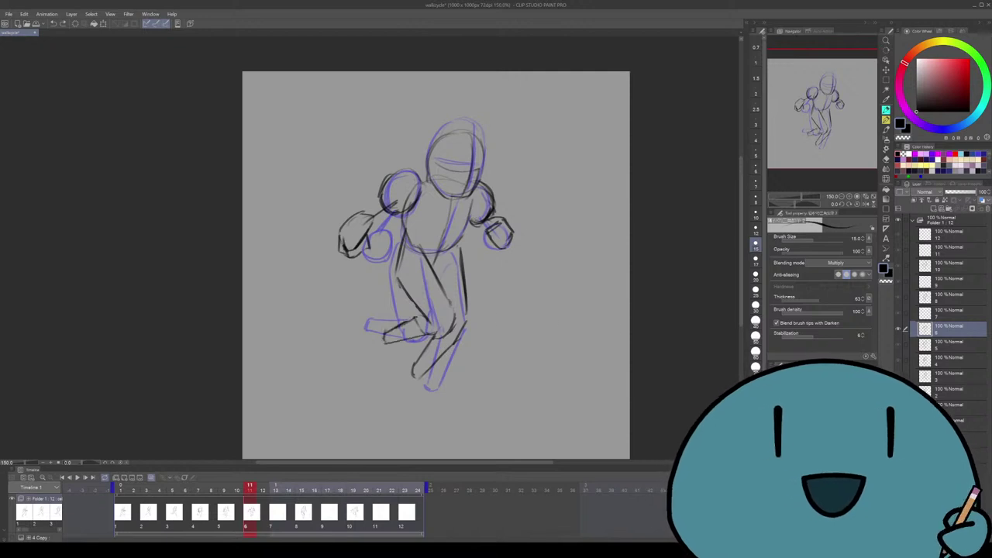
Draw a lower leg on cel 7 slanting down and back from the knee, with a rounded end
key(Right)
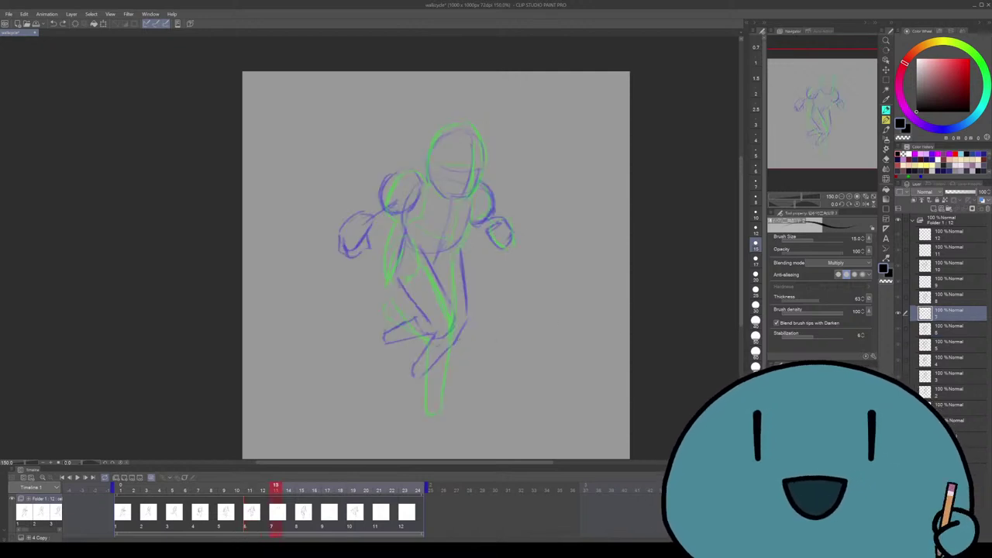
scroll(438, 265, down, 1)
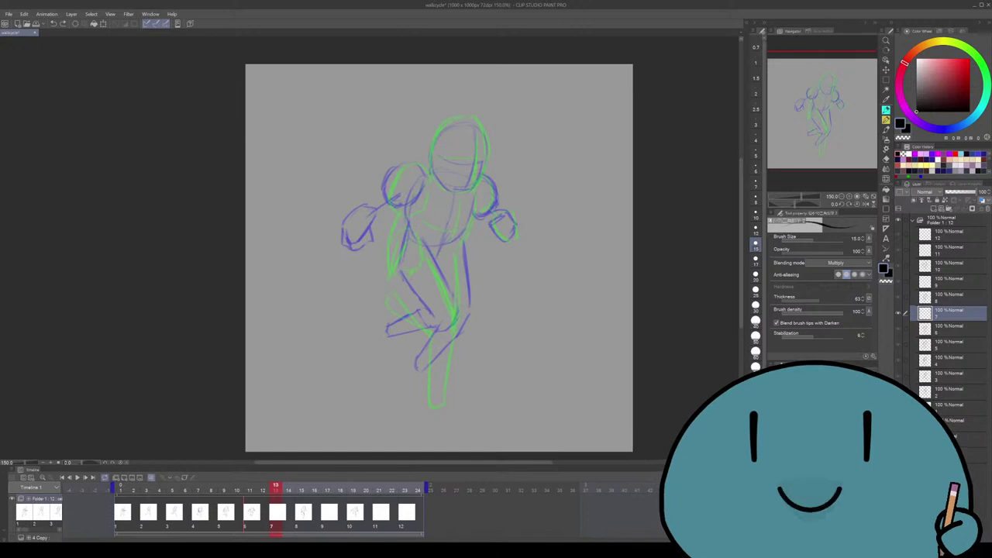
drag(454, 312, 406, 370)
key(ctrl+z)
mouse_move(454, 312)
mouse_down()
mouse_move(410, 374)
mouse_move(398, 362)
mouse_up()
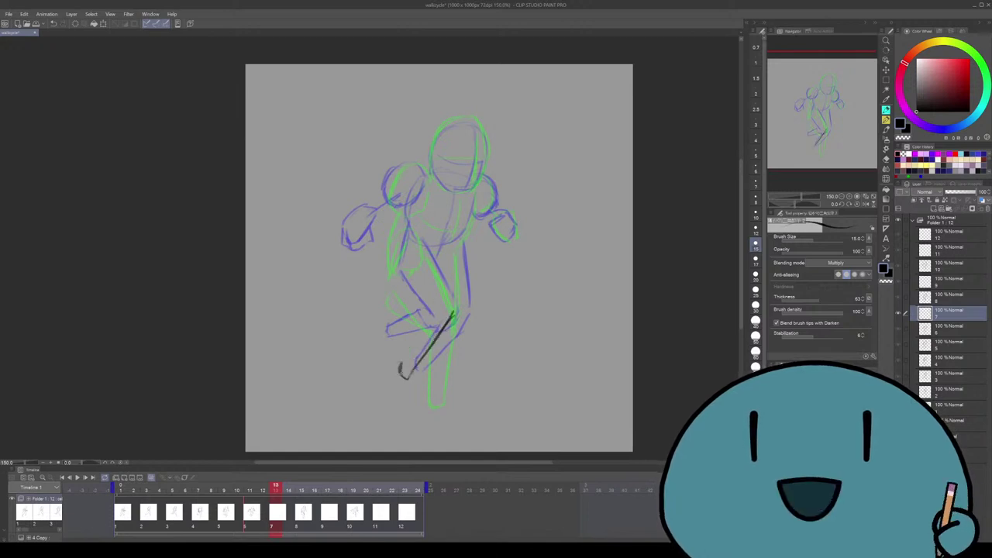
drag(421, 311, 397, 366)
key(ctrl+z)
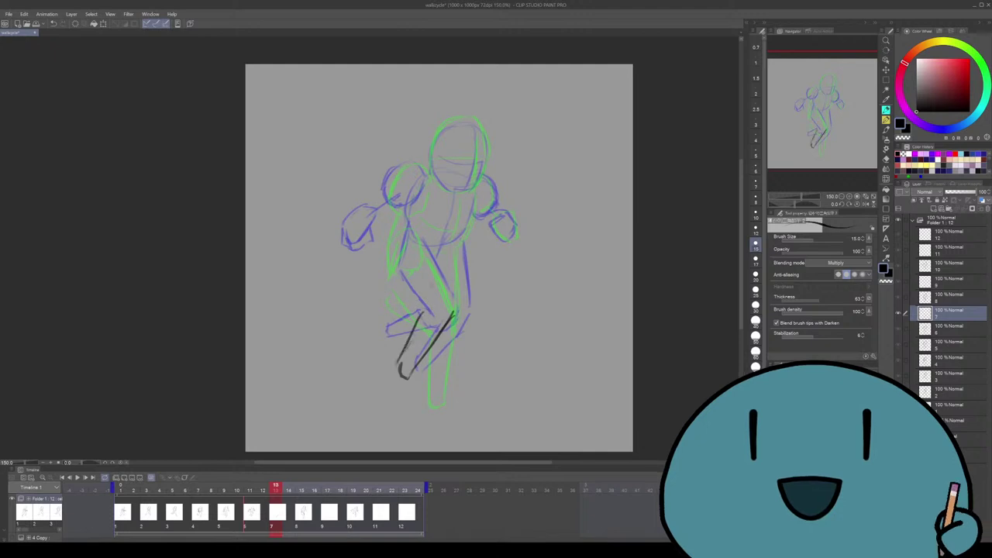
Draw the front and back edges of the near thigh on cel 7, running from the hip to the knee
drag(425, 249, 451, 303)
drag(405, 246, 420, 312)
scroll(439, 258, down, 1)
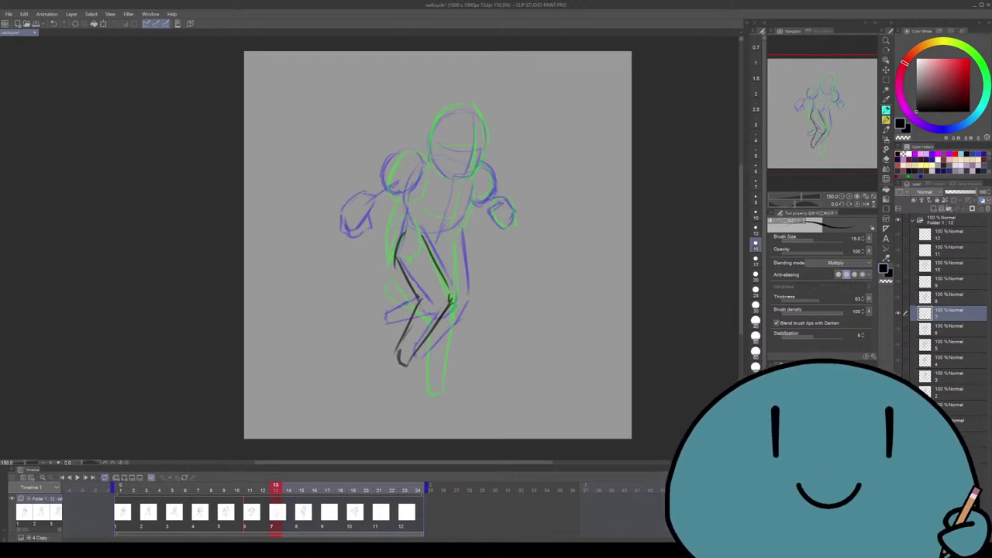
Flip between cels 7 and 8 and through cels 3 to 6 to examine how the legs move
key(ctrl+Right)
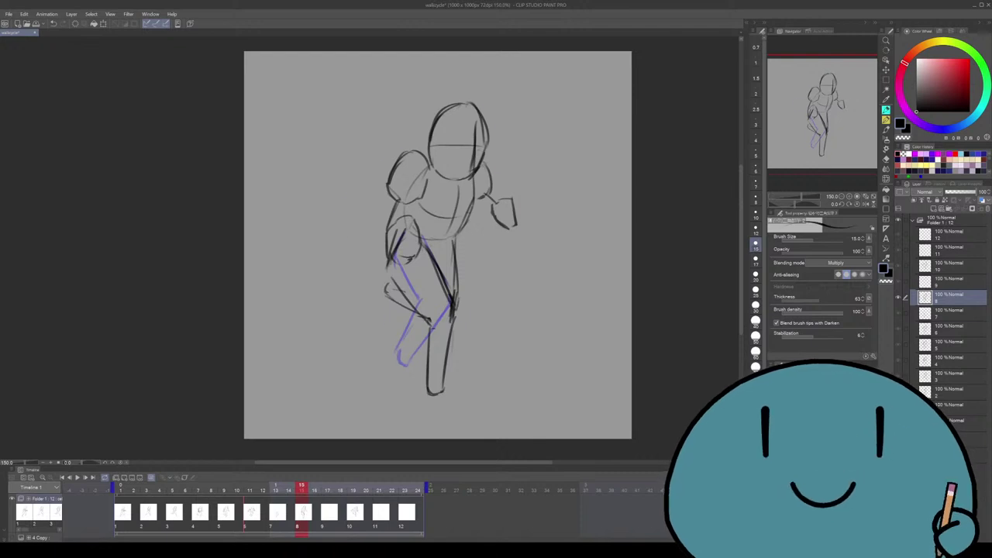
key(ctrl+Left)
key(ctrl+Right)
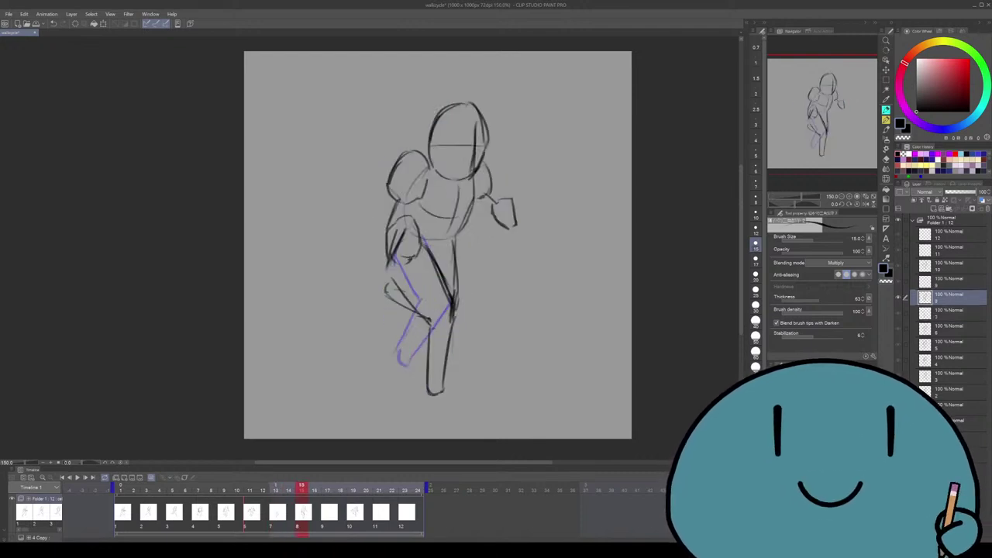
key(ctrl+Left)
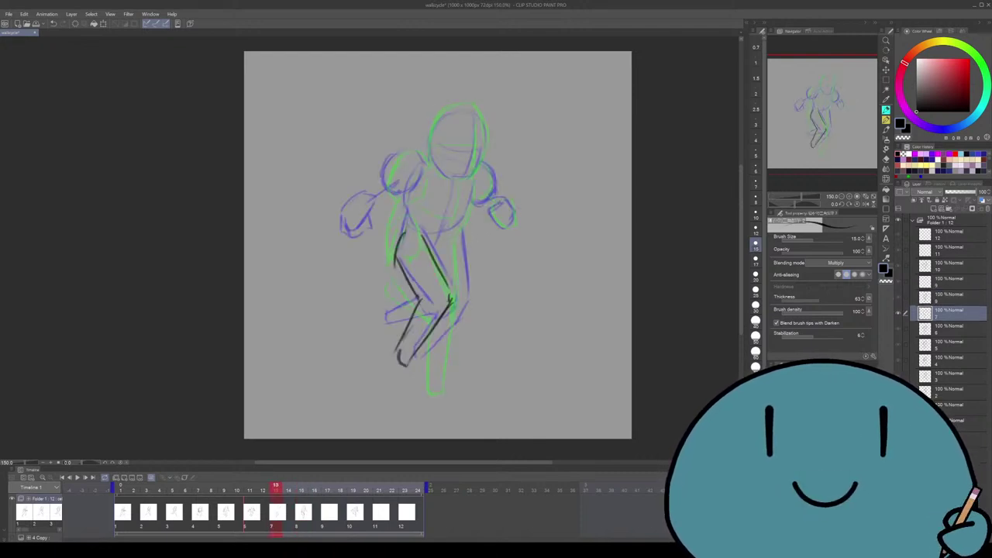
key(ctrl+Left)
key(ctrl+Left)
key(ctrl+Left)
key(ctrl+Left)
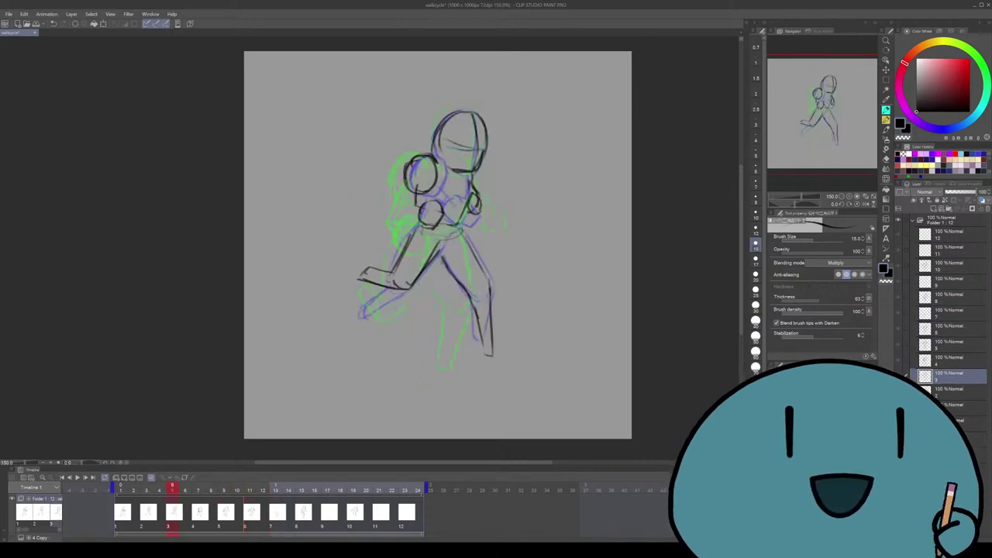
key(ctrl+Right)
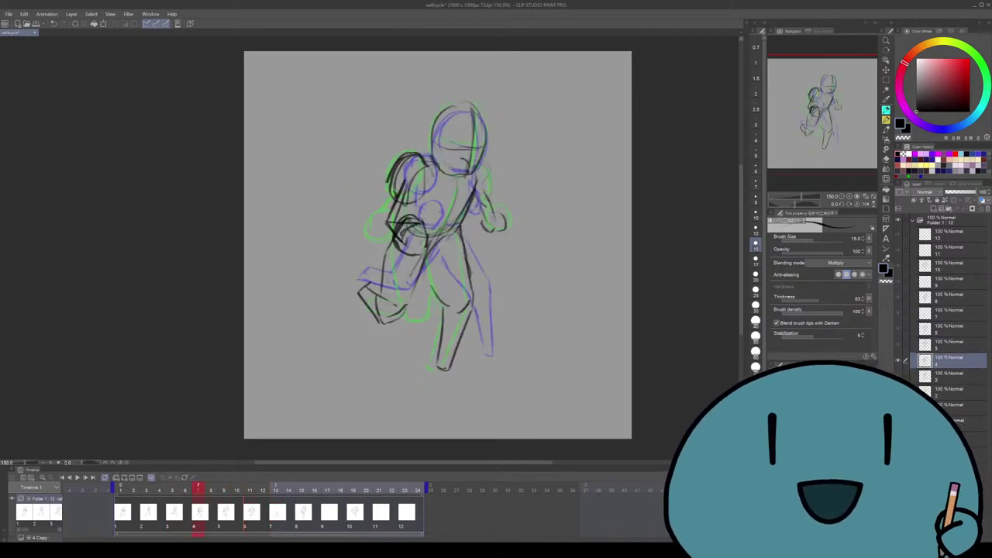
key(ctrl+Right)
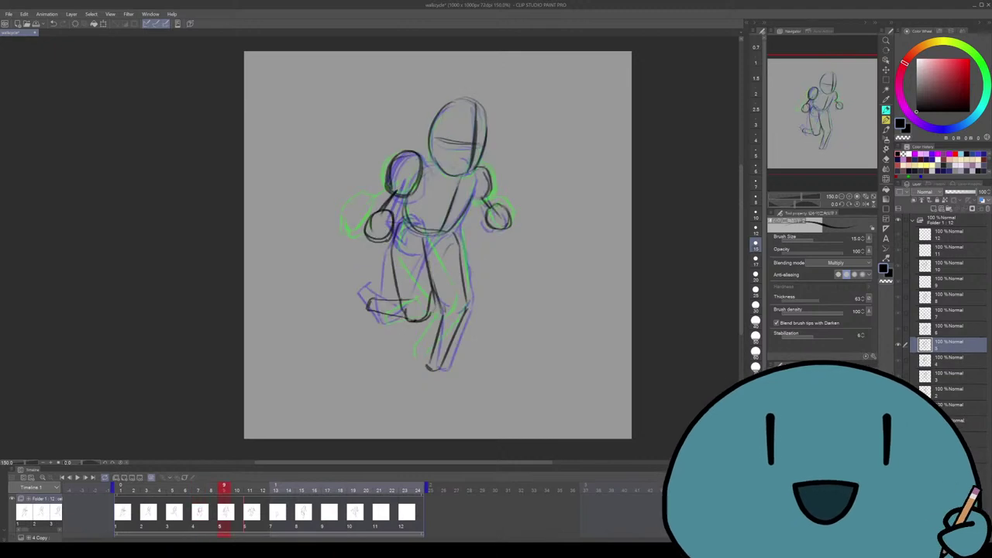
key(ctrl+Right)
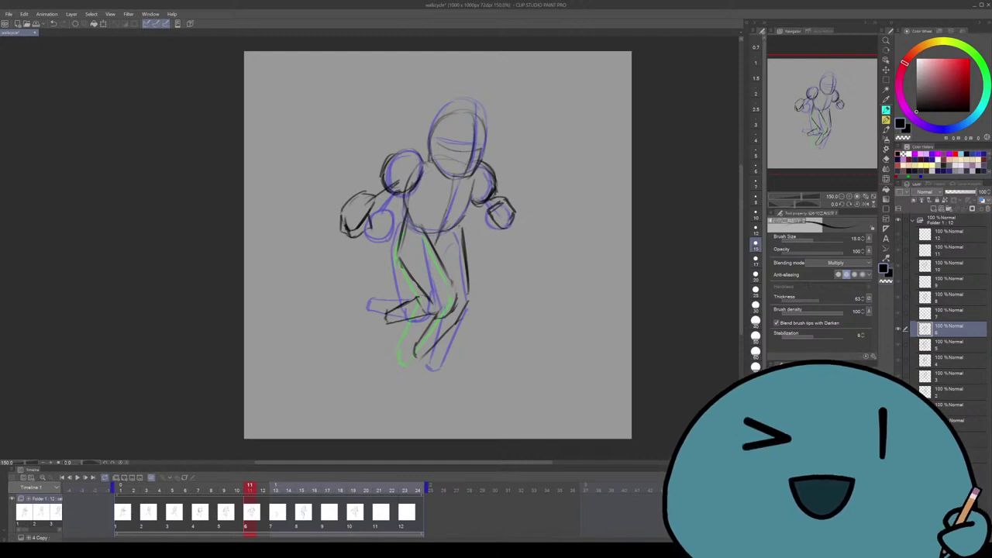
Erase the end of the supporting lower leg on cel 6, redraw it longer and steeper, and compare it with cel 7
key(e)
mouse_move(419, 360)
mouse_down()
mouse_move(451, 322)
mouse_move(420, 376)
mouse_move(455, 306)
mouse_move(423, 371)
mouse_up()
key(b)
drag(429, 324, 413, 364)
key(ctrl+z)
drag(429, 327, 414, 370)
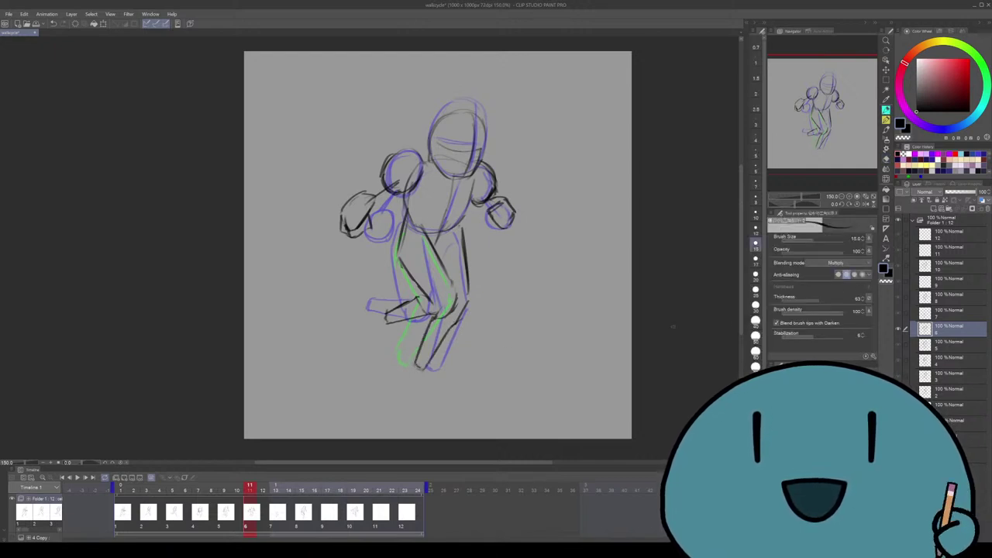
key(Right)
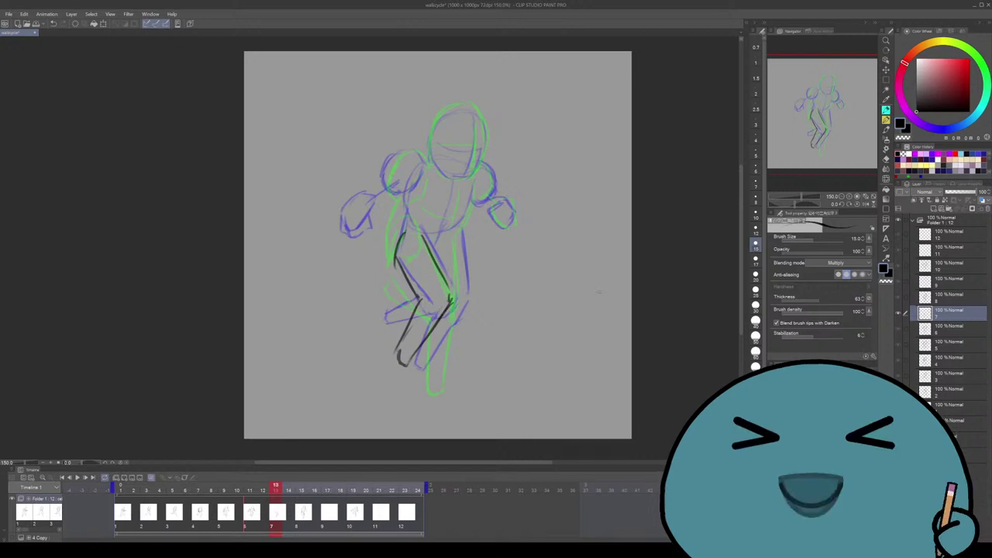
key(Left)
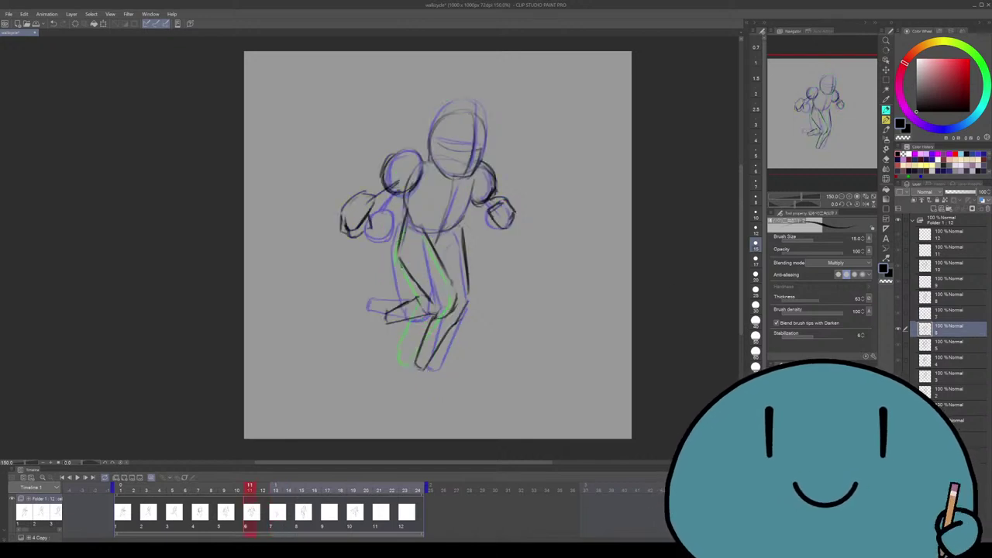
Erase the slanting lower leg on cel 7 and redraw it steeper and slightly longer, positioned between the poses of cels 6 and 8
key(Right)
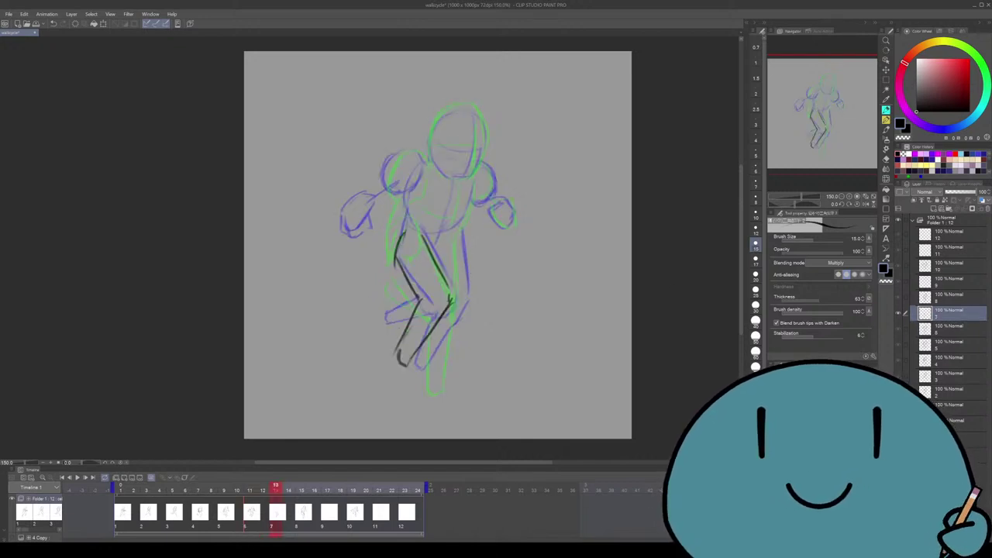
key(Right)
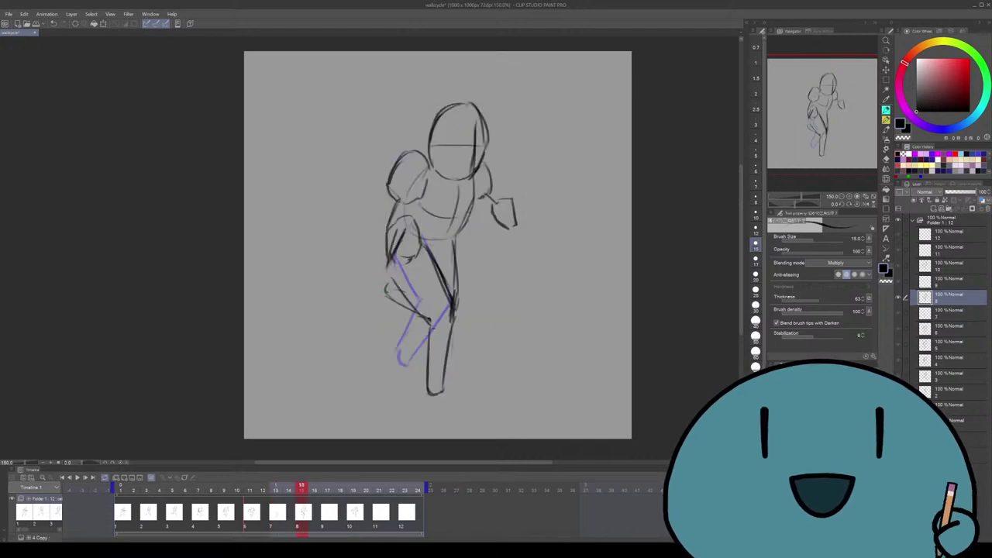
key(Left)
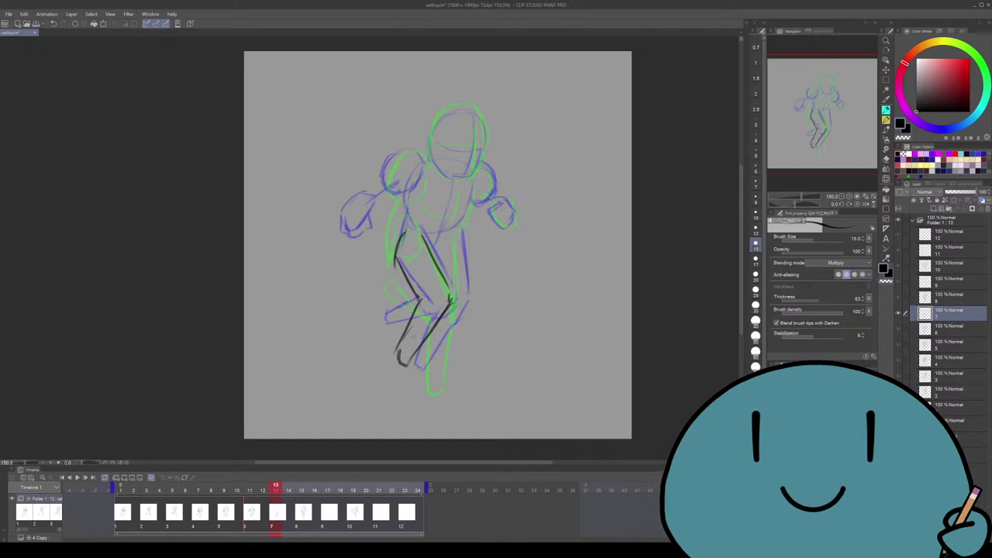
key(e)
drag(419, 300, 403, 365)
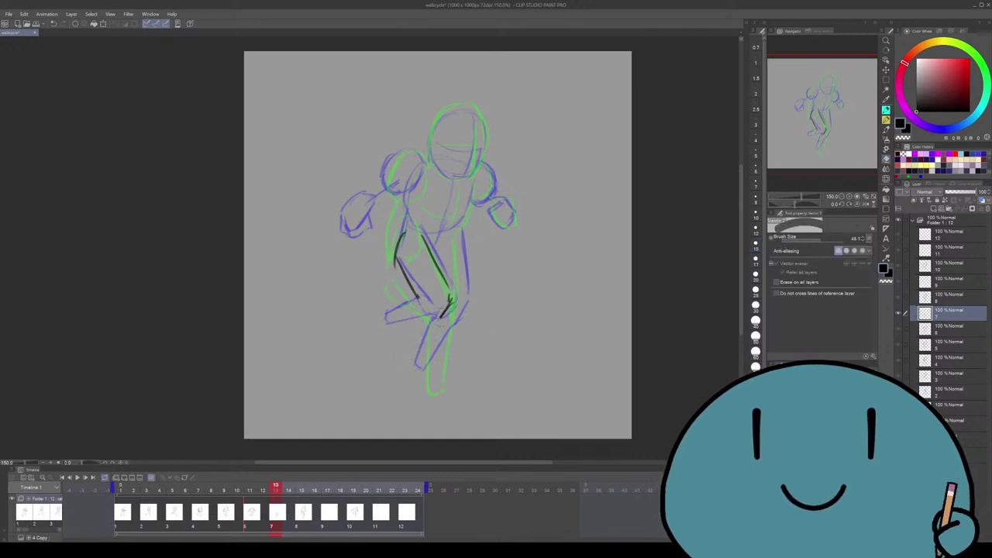
key(b)
key(ctrl+z)
mouse_move(448, 304)
mouse_down()
mouse_move(416, 380)
mouse_move(406, 375)
mouse_up()
drag(418, 299, 405, 372)
key(ctrl+z)
drag(462, 313, 401, 356)
key(ctrl+z)
key(ctrl+z)
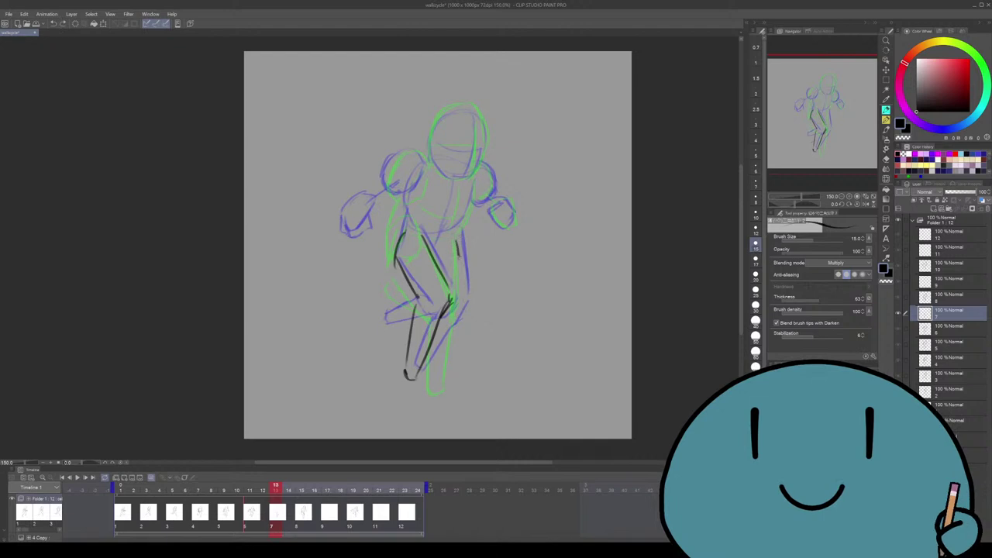
Draw the front edge of the supporting thigh on cel 7 and the raised lower leg behind it, and erase the overlapping lines
drag(458, 237, 468, 309)
key(ctrl+z)
mouse_move(456, 236)
mouse_down()
mouse_move(465, 290)
mouse_move(455, 318)
mouse_move(391, 336)
mouse_up()
key(ctrl+z)
key(ctrl+z)
key(ctrl+z)
drag(456, 321, 390, 349)
key(ctrl+z)
mouse_move(440, 301)
mouse_down()
mouse_move(397, 333)
mouse_move(431, 308)
mouse_up()
drag(431, 307, 391, 336)
key(e)
mouse_move(441, 300)
mouse_down()
mouse_move(414, 319)
mouse_move(414, 340)
mouse_up()
key(p)
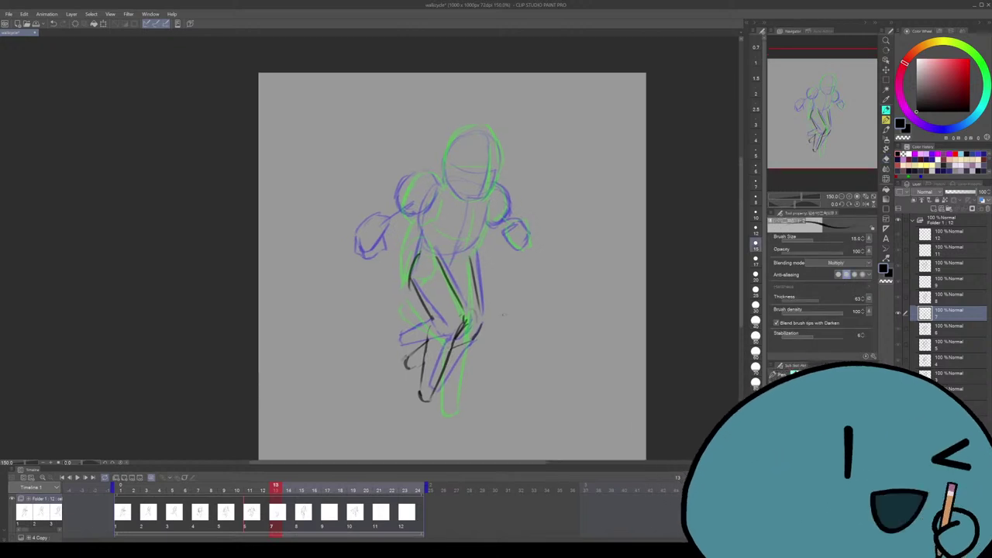
Draw the near shoulder, the forearm reaching back and the round hand on cel 7
drag(546, 357, 554, 372)
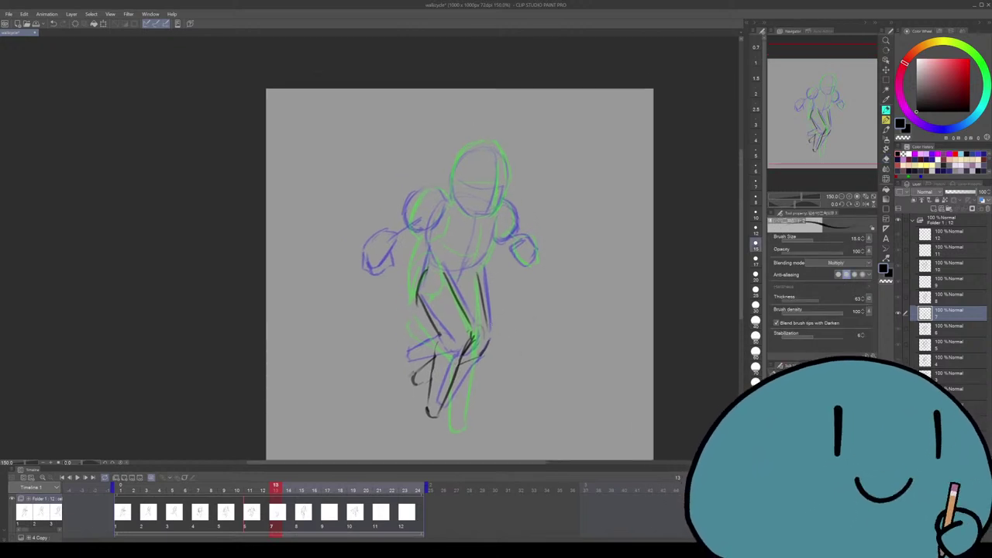
scroll(460, 275, up, 1)
mouse_move(460, 275)
mouse_down()
mouse_move(423, 274)
mouse_move(448, 262)
mouse_up()
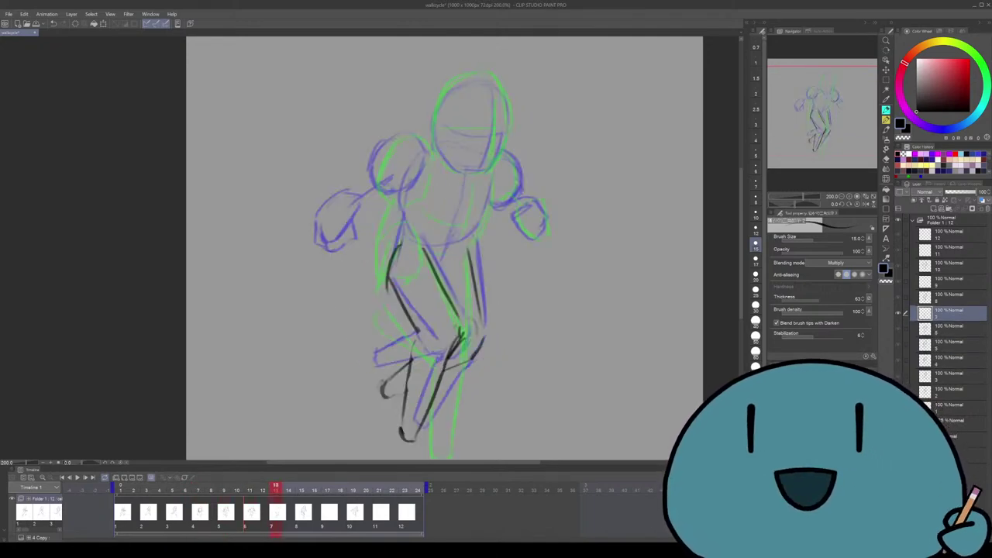
mouse_move(368, 166)
mouse_down()
mouse_move(388, 133)
mouse_move(423, 158)
mouse_move(392, 190)
mouse_move(333, 185)
mouse_move(304, 225)
mouse_move(340, 226)
mouse_move(304, 224)
mouse_up()
Erase the near hand over the hip on cel 8 and redraw the forearm and round hand behind the torso
key(Right)
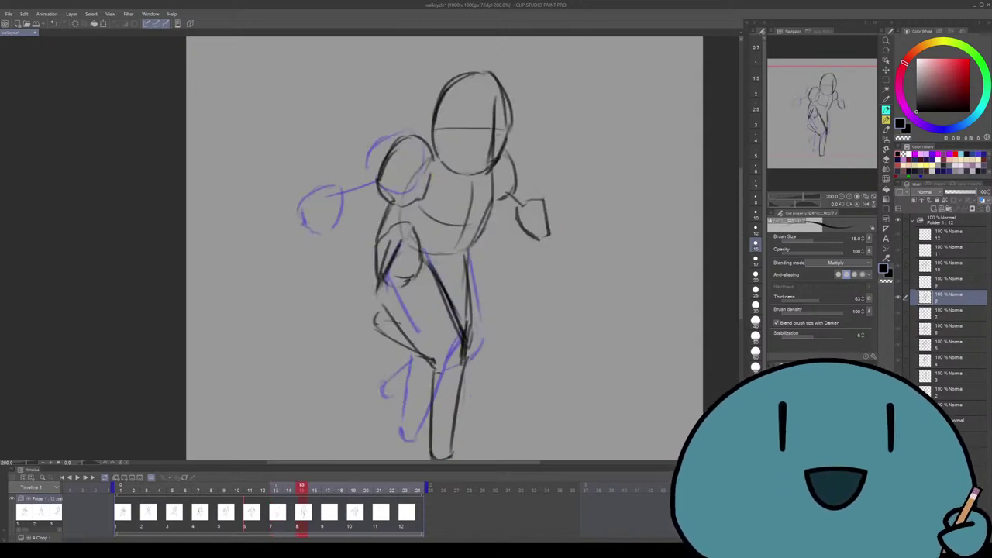
key(e)
mouse_move(372, 215)
mouse_down()
mouse_move(392, 256)
mouse_move(372, 268)
mouse_move(420, 244)
mouse_move(423, 273)
mouse_move(380, 287)
mouse_up()
key(p)
drag(392, 192, 331, 242)
mouse_move(369, 213)
mouse_down()
mouse_move(364, 252)
mouse_move(354, 256)
mouse_move(359, 223)
mouse_move(332, 245)
mouse_move(367, 259)
mouse_move(333, 257)
mouse_up()
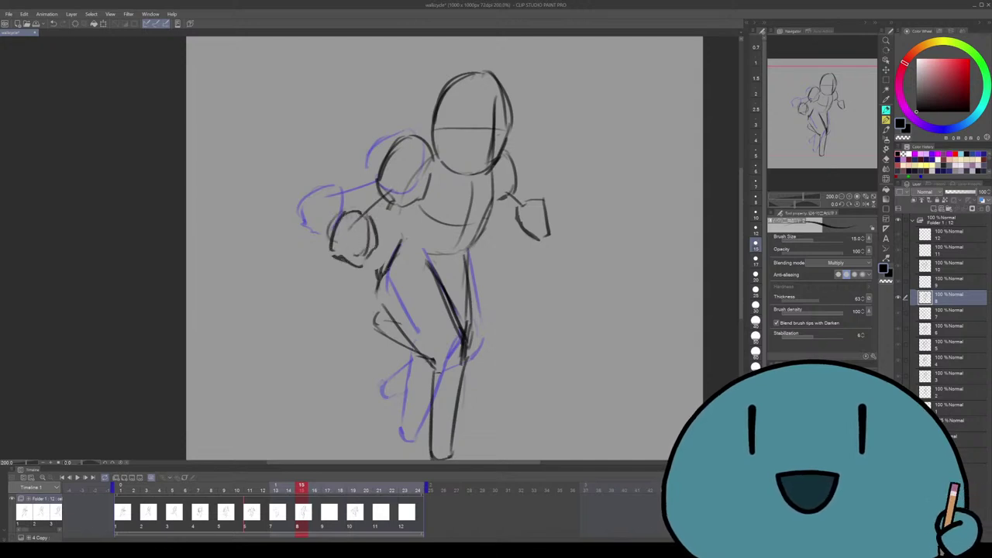
Flip through cels 4 to 8 to examine the swing of the near arm
key(Left)
key(Left)
key(Left)
key(Left)
key(Right)
key(Right)
key(Right)
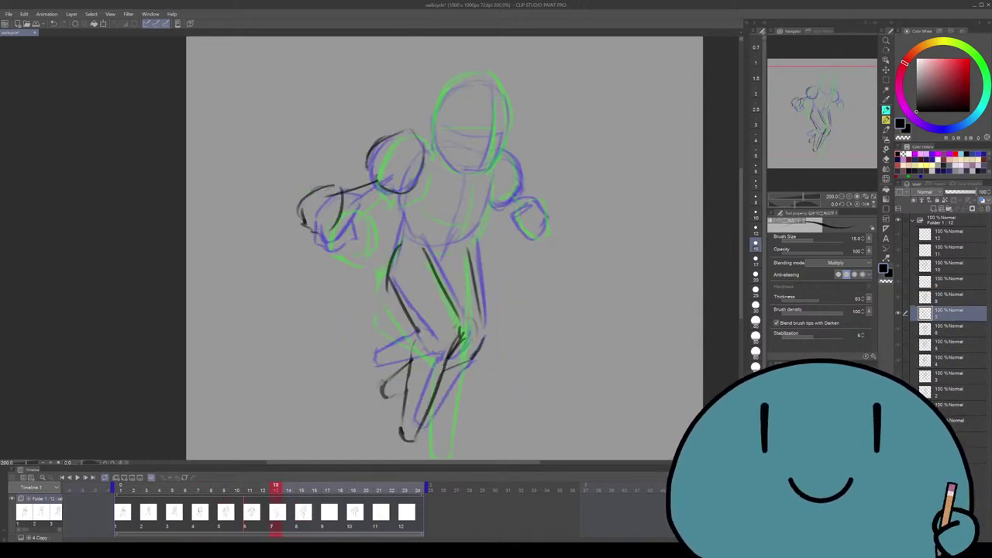
key(Right)
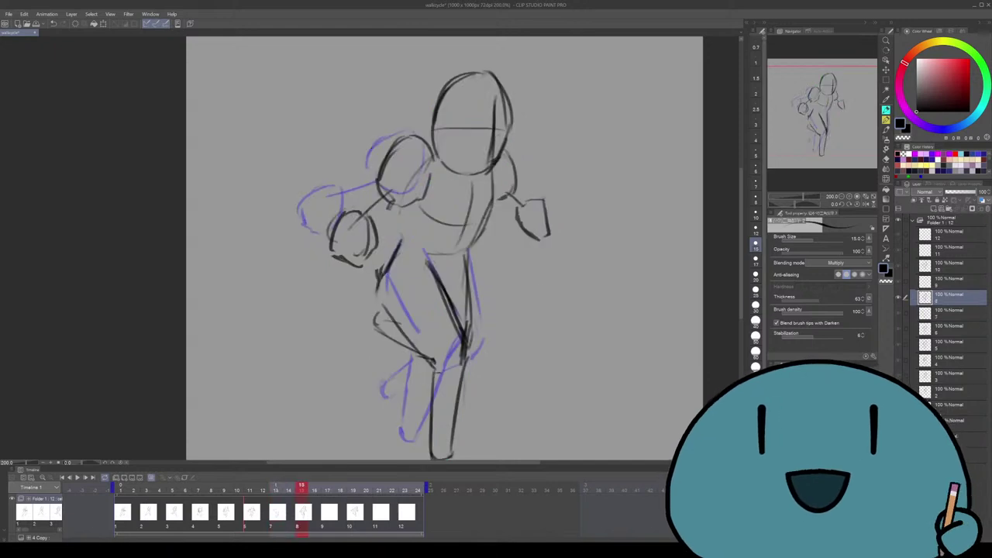
Erase the near forearm and hand on cel 8 and redraw them reaching farther back, close to the hand position of cel 7
key(e)
mouse_move(370, 205)
mouse_down()
mouse_move(347, 220)
mouse_move(376, 260)
mouse_move(364, 267)
mouse_up()
key(p)
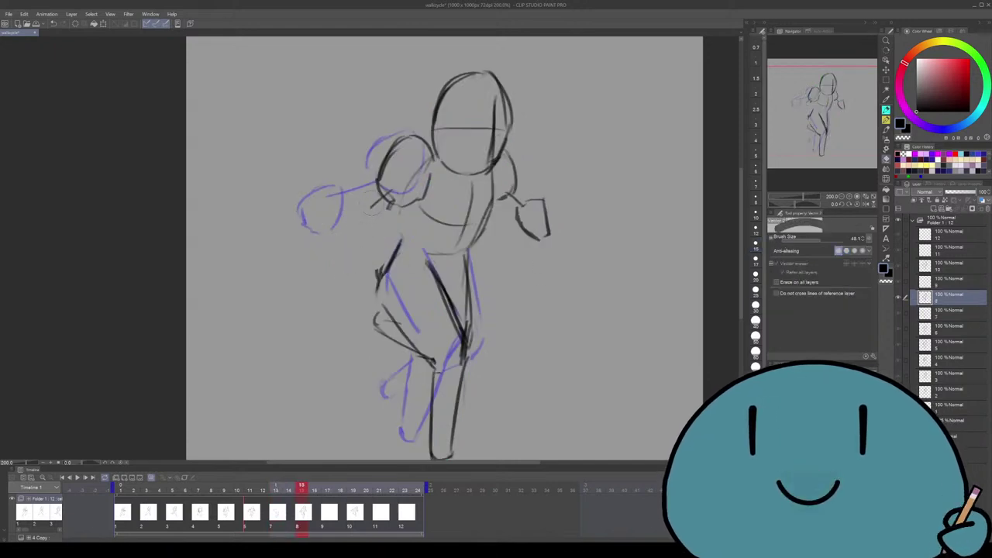
drag(376, 205, 346, 213)
mouse_move(395, 188)
mouse_down()
mouse_move(344, 214)
mouse_move(332, 202)
mouse_move(316, 232)
mouse_up()
mouse_move(353, 202)
mouse_down()
mouse_move(335, 249)
mouse_move(321, 248)
mouse_move(351, 201)
mouse_move(316, 234)
mouse_up()
drag(620, 294, 614, 295)
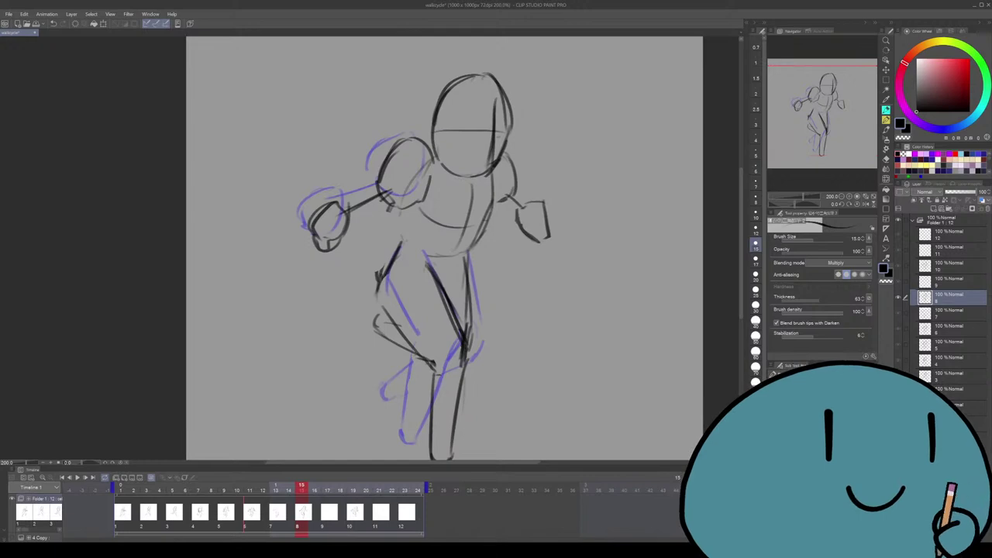
Flip back from cel 8 to cel 1 and forward again to examine the motion of the arms and legs
key(Left)
key(Left)
key(Left)
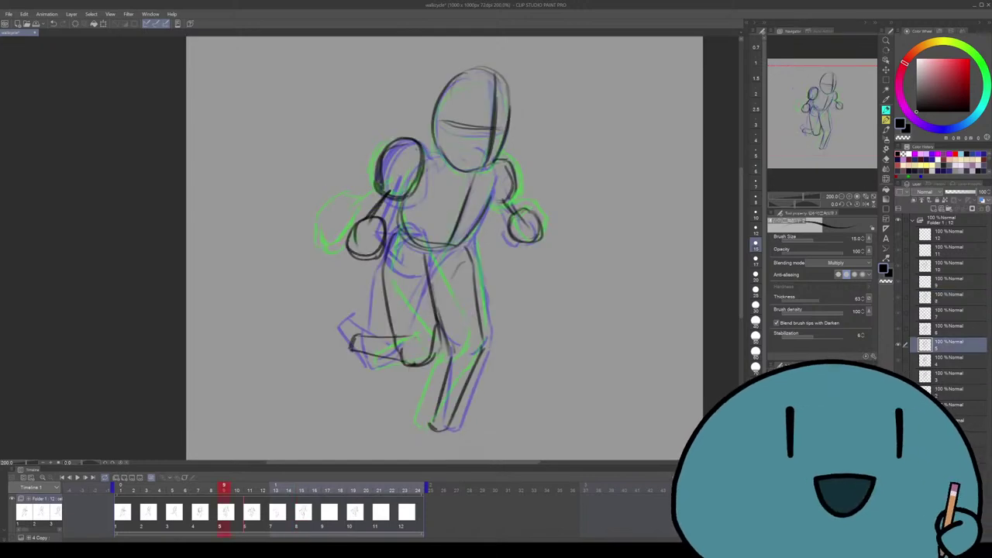
key(Right)
key(Left)
key(Left)
key(Left)
key(Left)
key(Left)
key(Right)
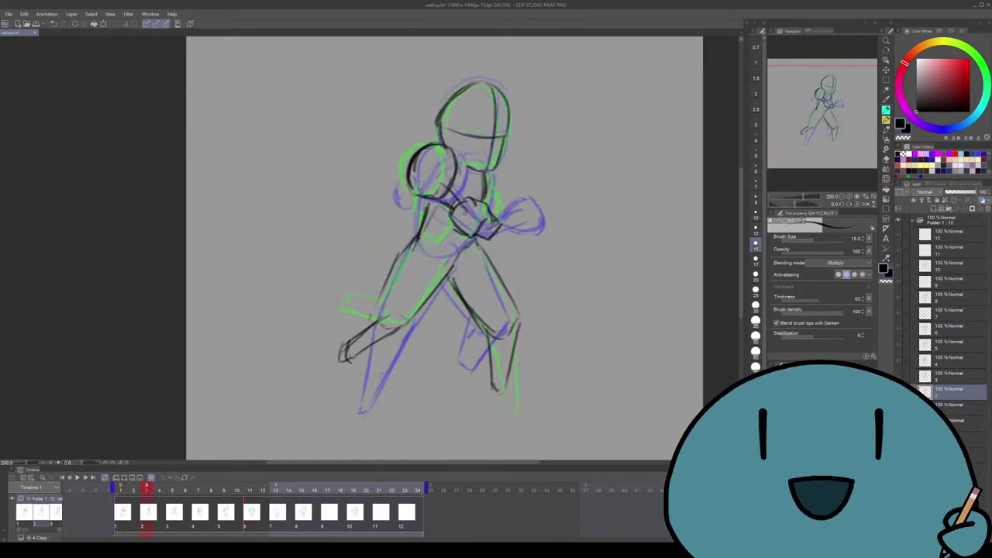
key(Right)
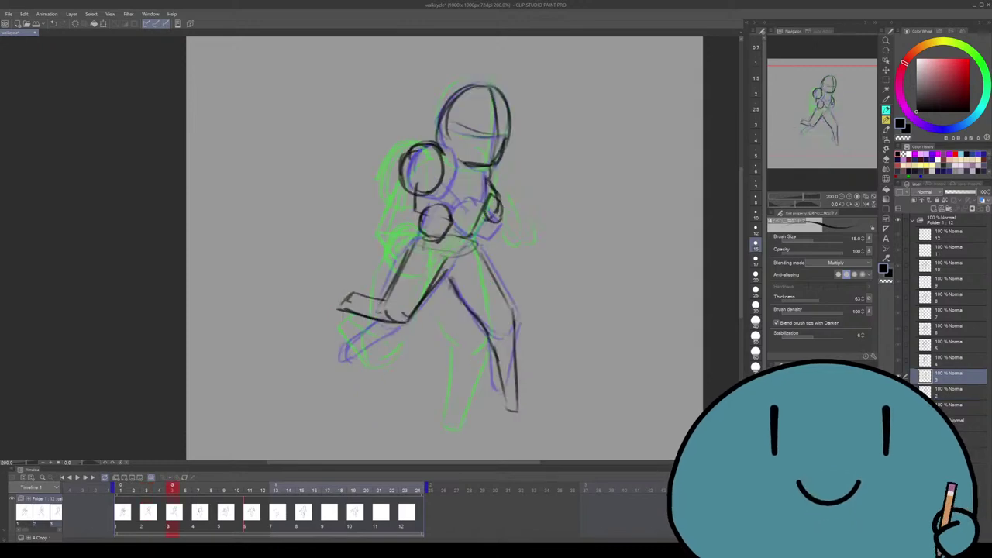
Flip back and forth between cels 3 and 8 to examine how the arms and legs move into the unfinished cel 7
key(Right)
key(Right)
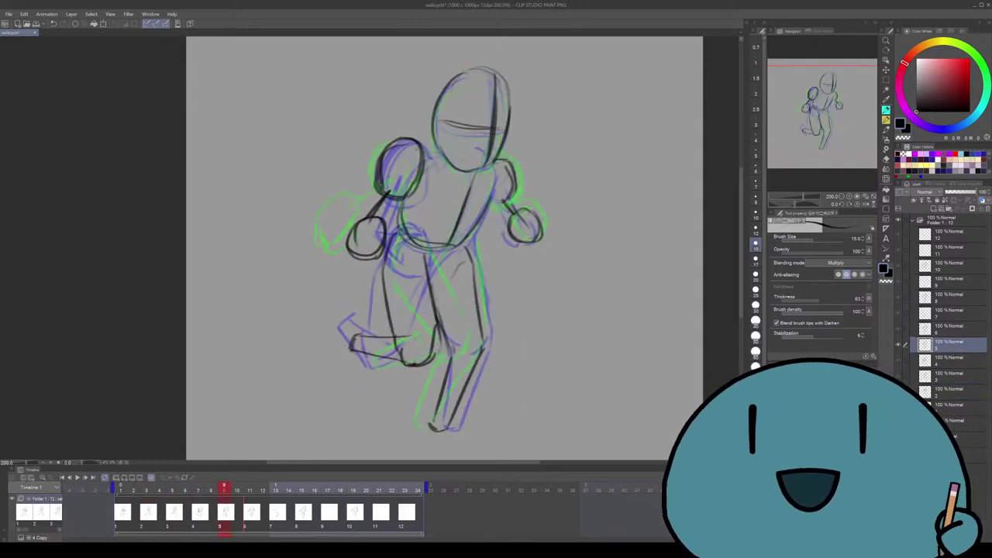
key(Right)
key(Right)
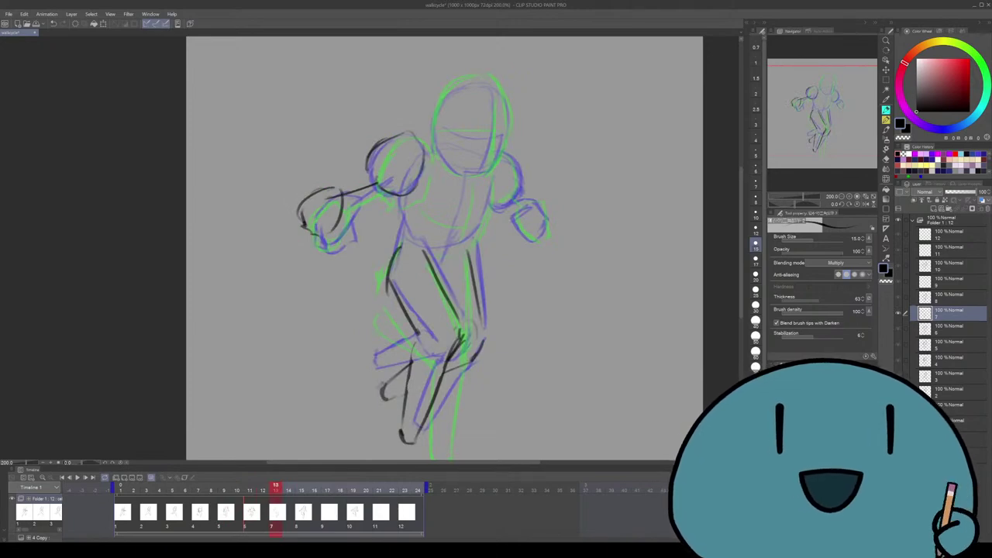
key(Left)
key(Left)
key(Right)
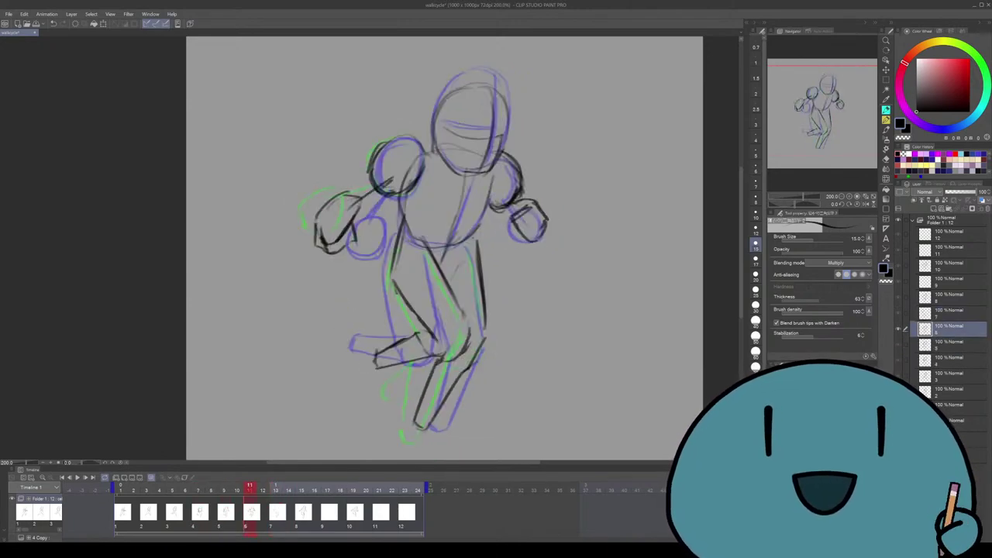
key(Right)
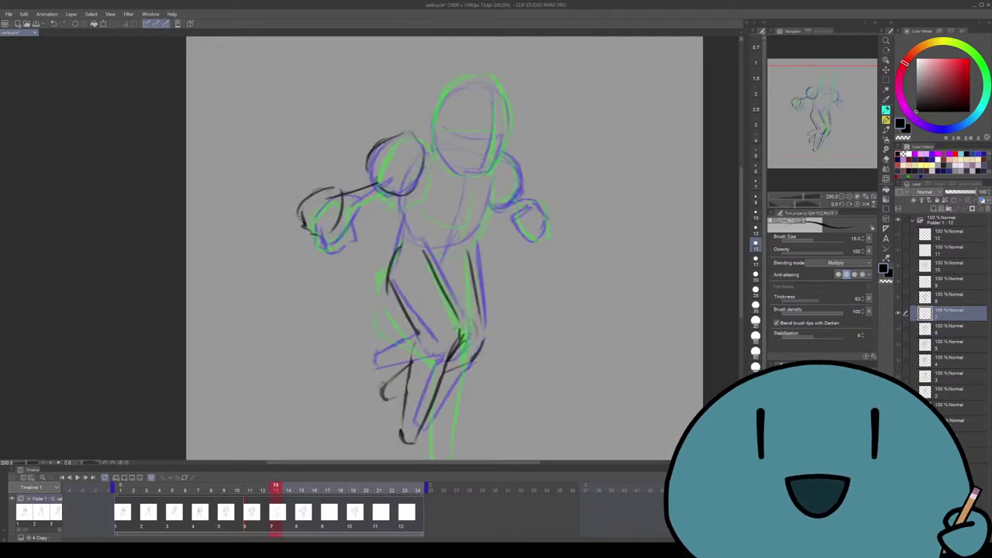
key(Right)
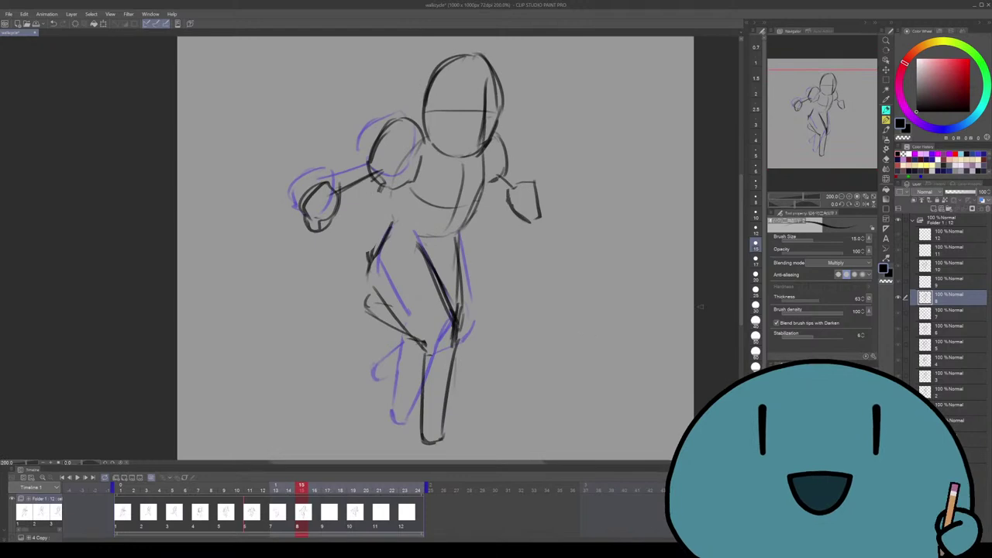
key(Left)
key(Left)
key(Right)
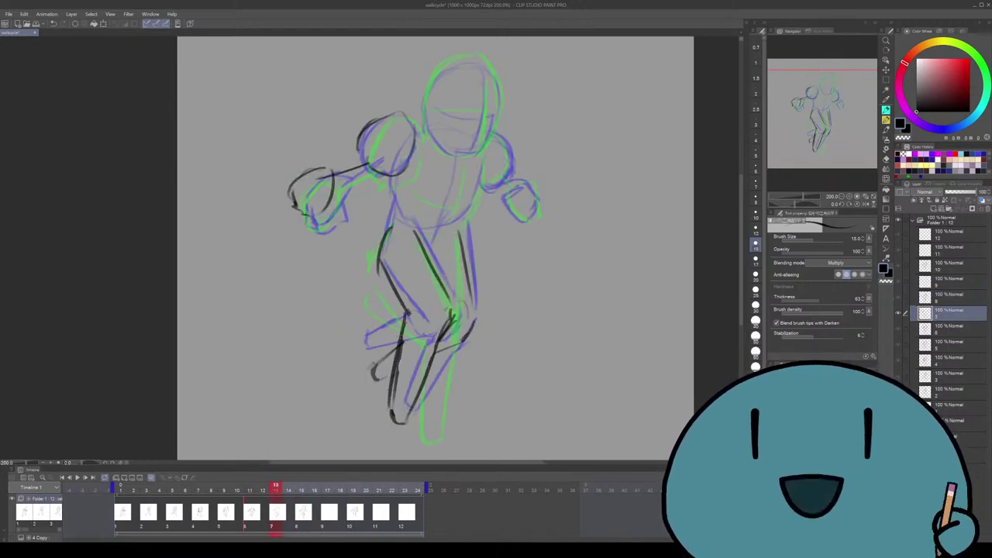
key(Right)
key(Left)
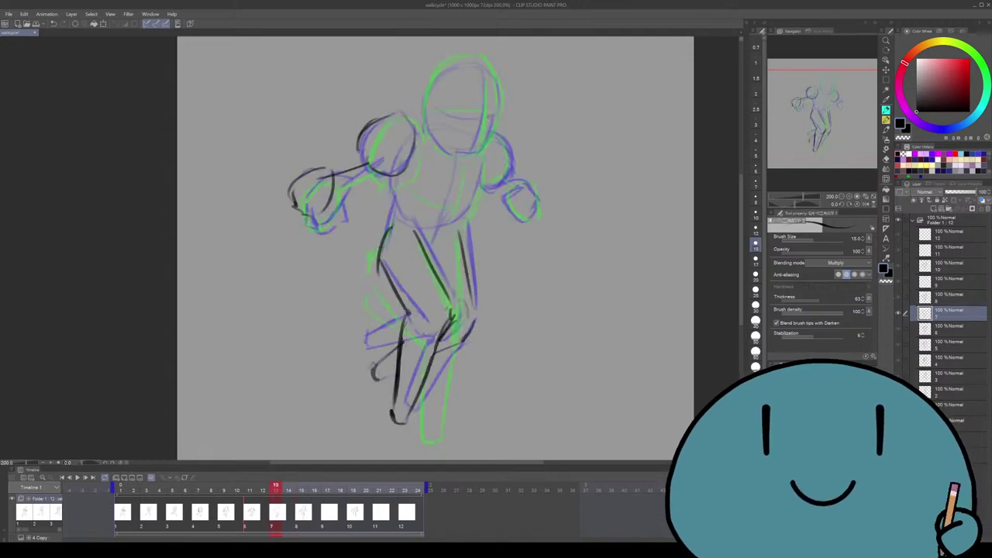
On cel 7, draw the front knee contour and the sides of the torso down to the hips, following the neighbouring poses
mouse_move(471, 280)
mouse_down()
mouse_move(473, 314)
mouse_move(448, 346)
mouse_up()
drag(434, 233, 433, 248)
drag(475, 205, 456, 247)
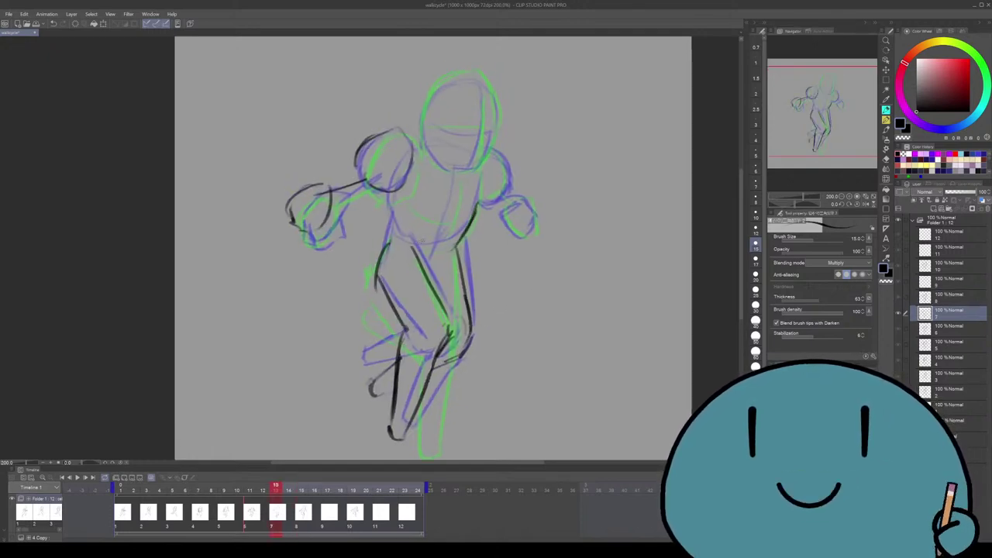
mouse_move(403, 147)
mouse_down()
mouse_move(392, 203)
mouse_move(410, 244)
mouse_move(391, 232)
mouse_move(371, 287)
mouse_up()
scroll(432, 248, down, 1)
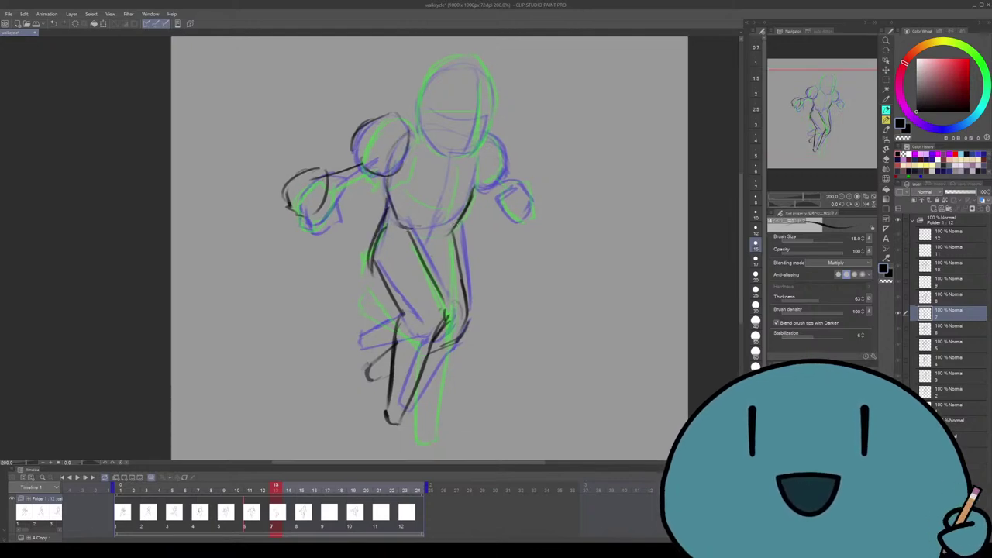
Flip back from cel 7 to cel 2 and forward again to examine the limb motion leading into cel 7
key(Left)
key(Right)
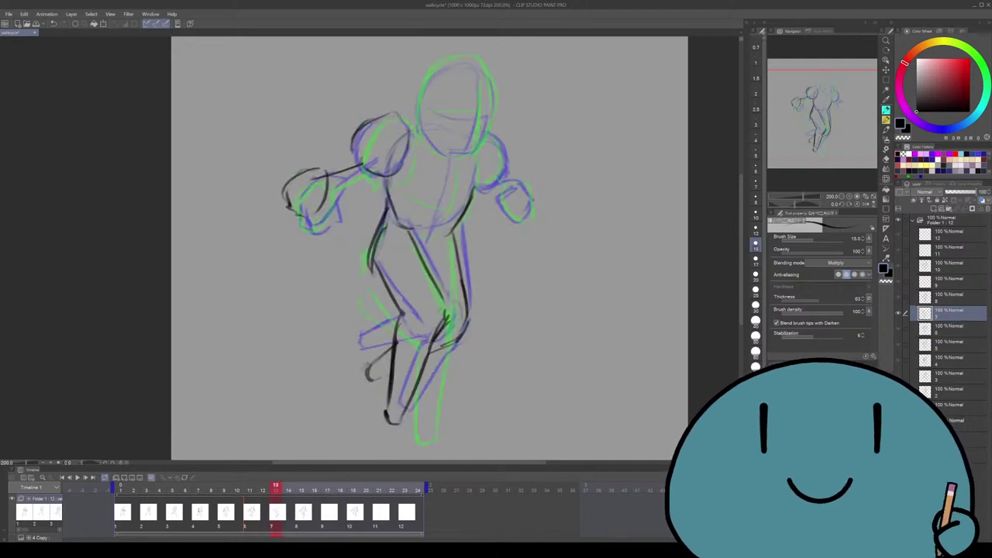
key(Left)
key(Left)
key(Left)
key(Left)
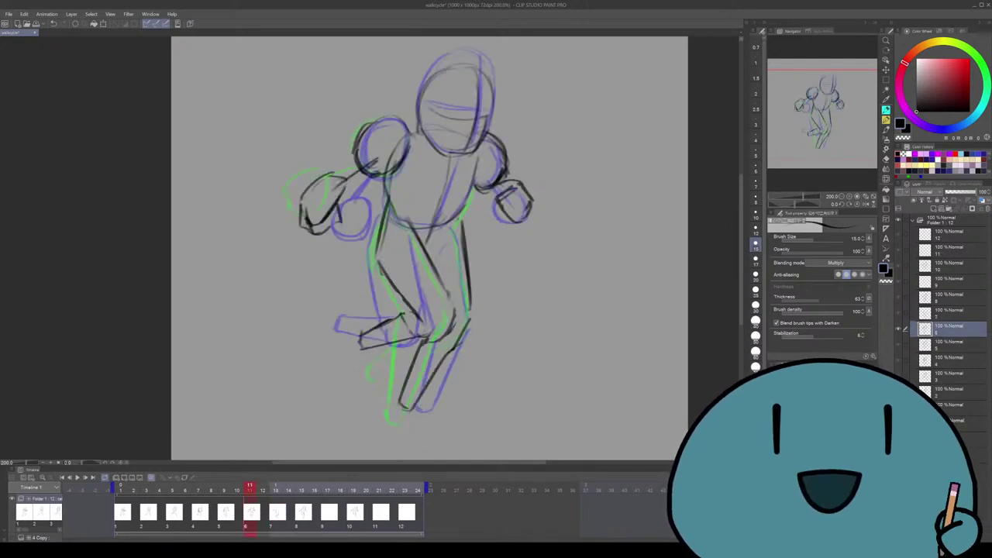
key(Left)
key(Left)
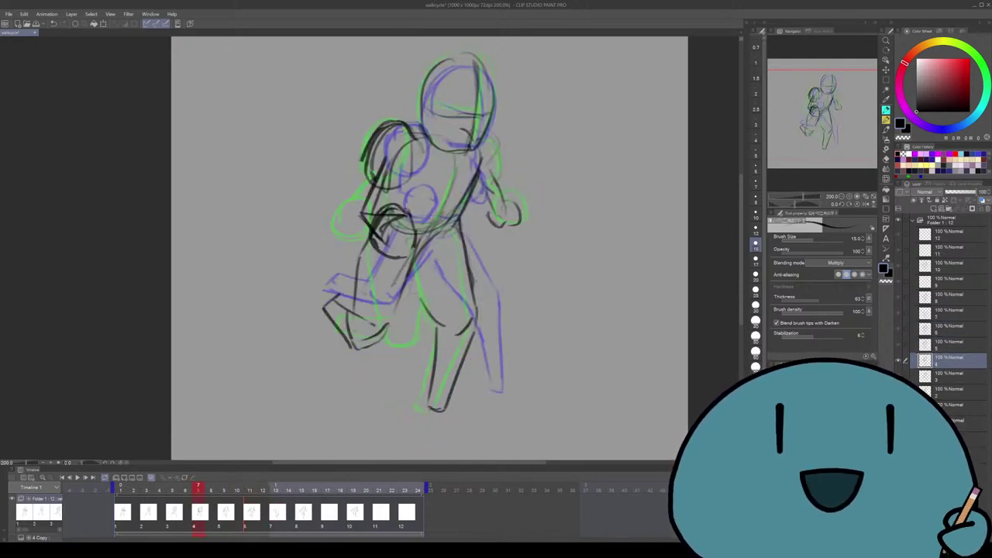
key(Left)
key(Left)
key(Left)
key(Left)
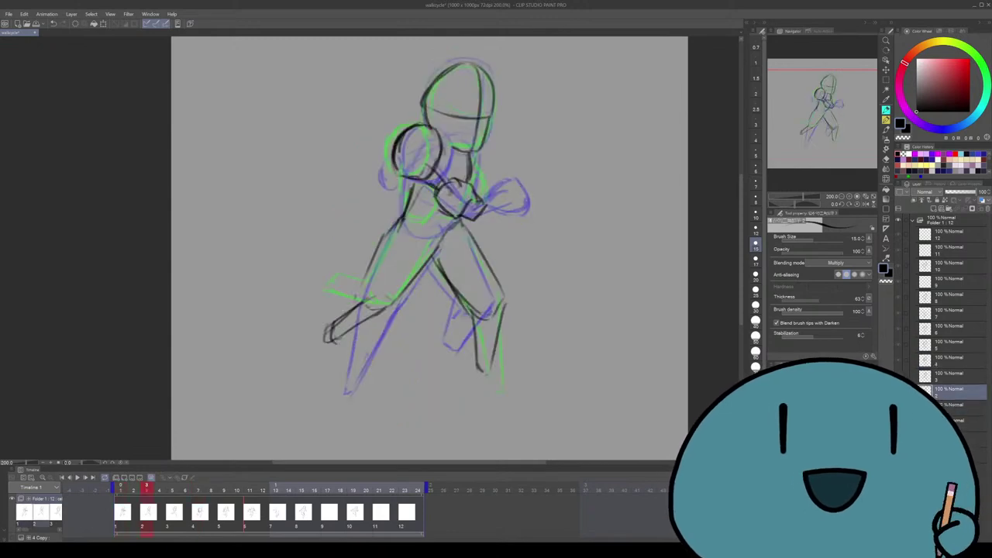
key(Right)
key(Right)
key(Right)
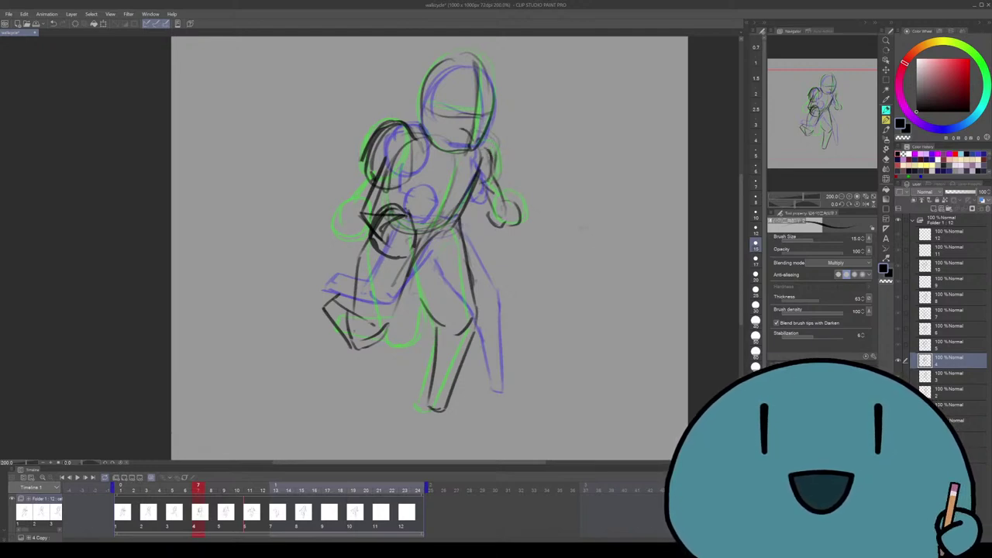
key(Right)
key(Right)
key(Right)
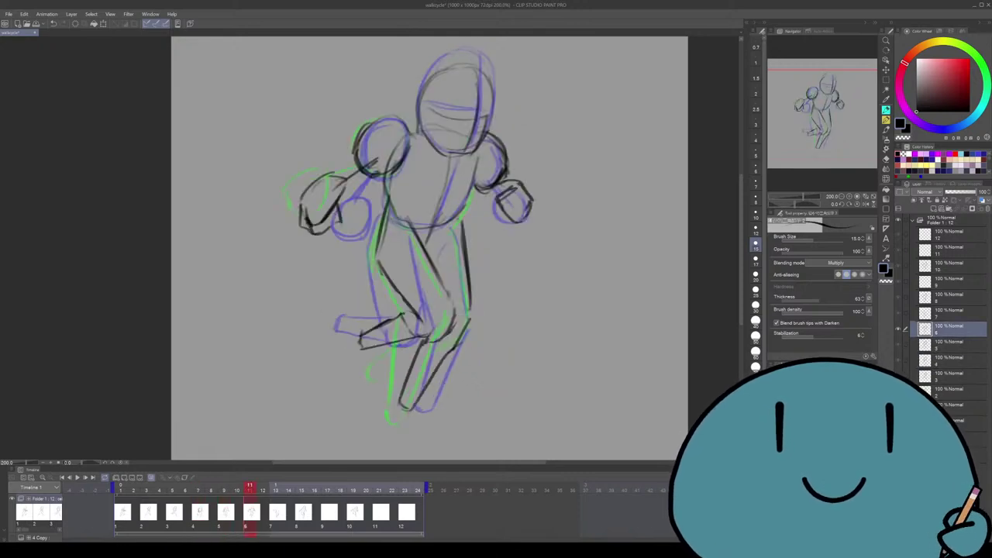
key(Right)
key(Right)
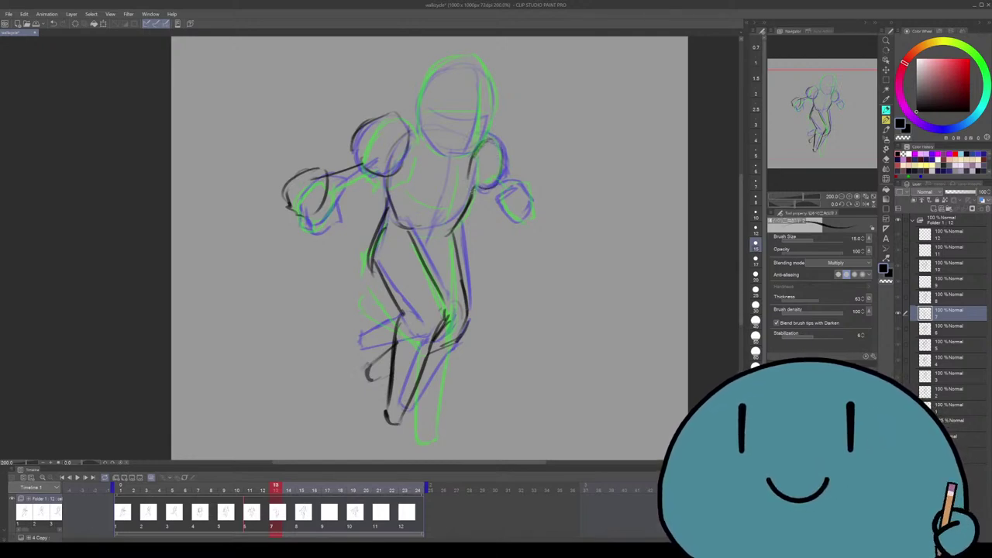
Finish the far shoulder on cel 7 and draw the head outline with its vertical centre line and curved eye line
mouse_move(475, 188)
mouse_down()
mouse_move(479, 155)
mouse_move(501, 183)
mouse_move(481, 191)
mouse_up()
mouse_move(443, 68)
mouse_down()
mouse_move(418, 93)
mouse_move(424, 140)
mouse_move(434, 144)
mouse_move(439, 68)
mouse_move(481, 61)
mouse_move(493, 85)
mouse_move(458, 83)
mouse_move(481, 83)
mouse_move(485, 143)
mouse_up()
key(ctrl+z)
key(ctrl+z)
mouse_move(490, 70)
mouse_down()
mouse_move(486, 132)
mouse_move(469, 152)
mouse_move(470, 131)
mouse_move(468, 145)
mouse_up()
drag(422, 116, 487, 110)
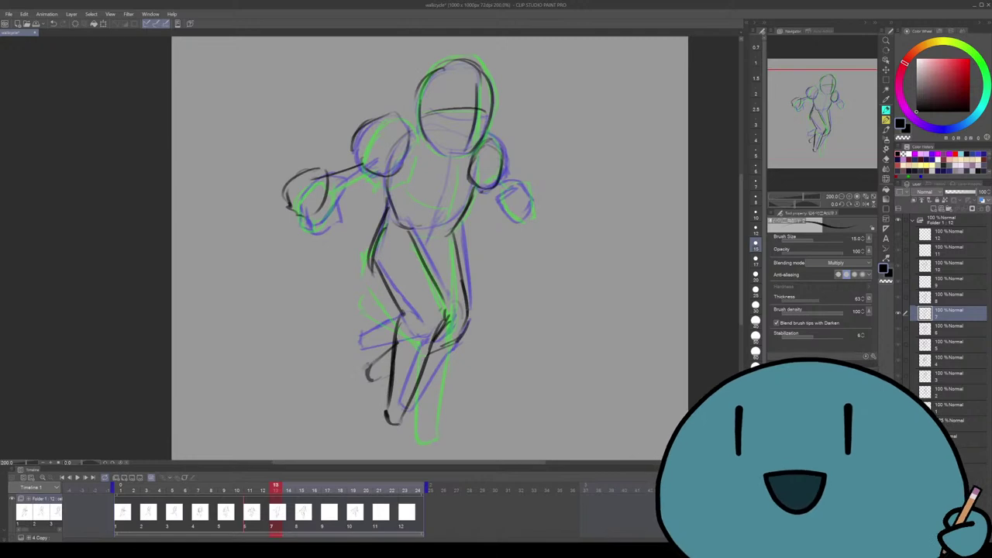
Draw the short far forearm and rounded hand on cel 7, tucked in just below the far shoulder
drag(523, 246, 520, 246)
mouse_move(484, 188)
mouse_down()
mouse_move(496, 178)
mouse_move(516, 200)
mouse_move(515, 225)
mouse_move(481, 214)
mouse_move(479, 194)
mouse_move(485, 213)
mouse_move(514, 211)
mouse_up()
key(ctrl+z)
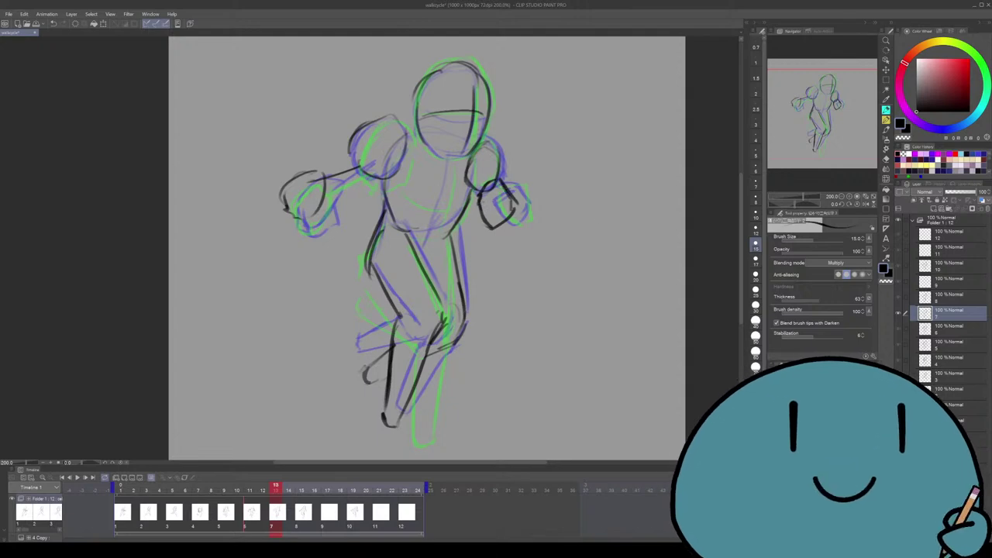
Flip between cels 4 and 8 to examine the swing of the far hand around cel 7
key(Left)
key(Left)
key(Left)
key(Right)
key(Right)
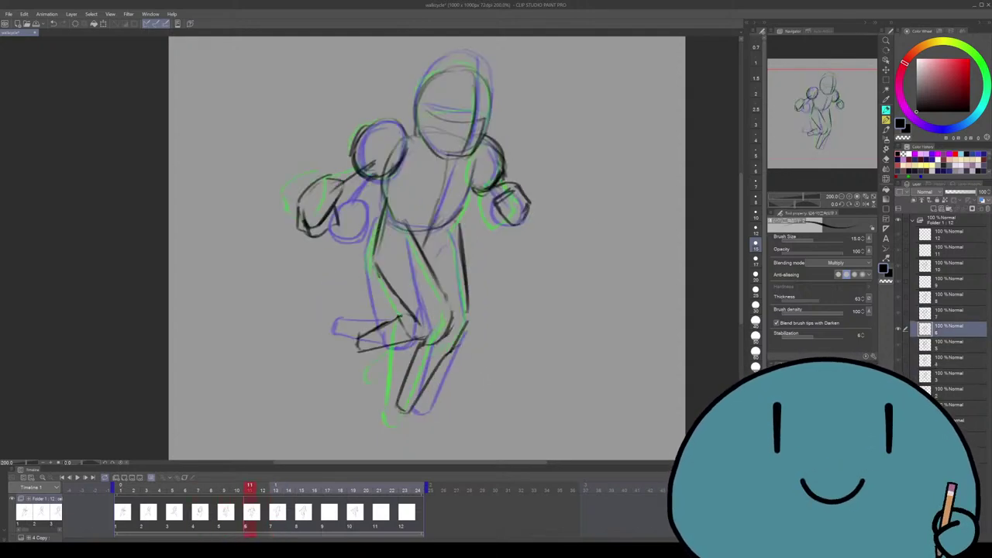
key(Right)
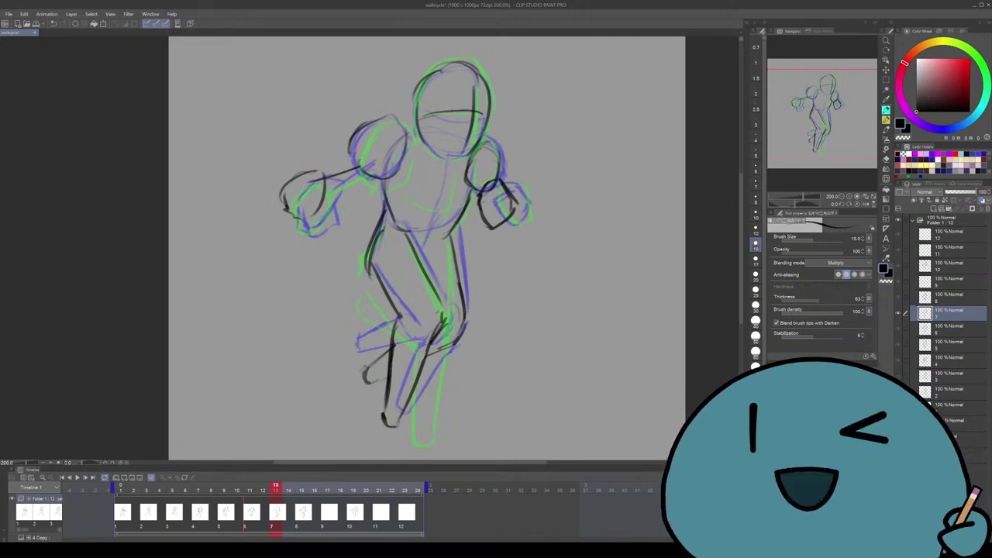
key(Right)
key(Left)
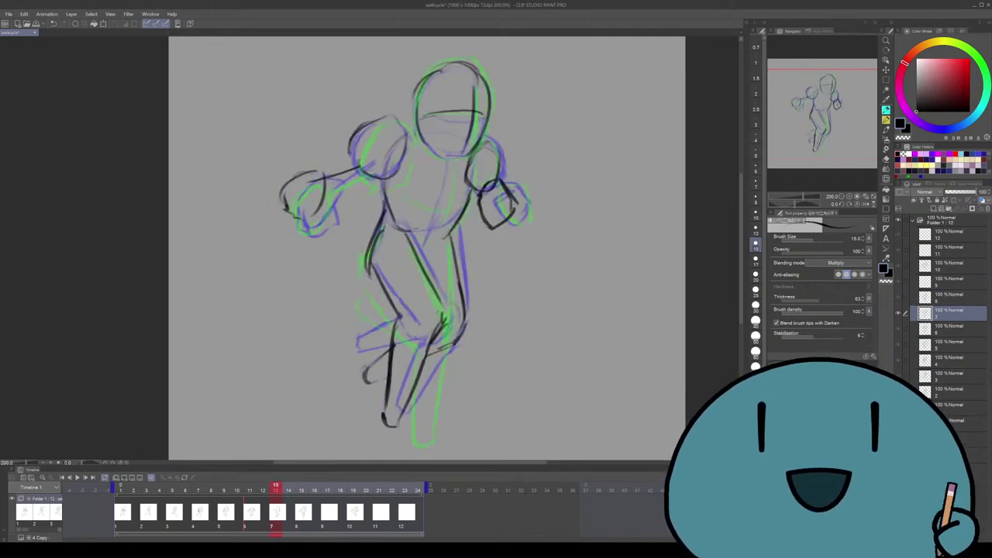
key(Right)
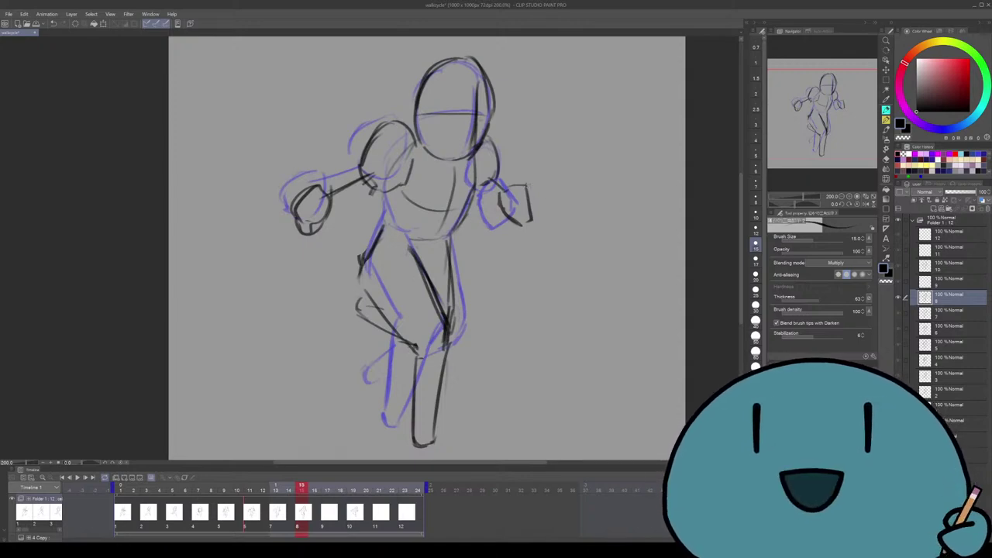
Replace the square far hand on cel 8 with a rounder hand that tapers at its lower end
key(ctrl+z)
key(ctrl+z)
key(ctrl+z)
mouse_move(500, 186)
mouse_down()
mouse_move(525, 227)
mouse_move(507, 228)
mouse_move(523, 226)
mouse_move(498, 208)
mouse_move(528, 231)
mouse_move(520, 202)
mouse_move(528, 221)
mouse_move(498, 200)
mouse_up()
Flip through the whole run cycle and back around cels 4 to 8 to examine the path of the raised leg
key(Right)
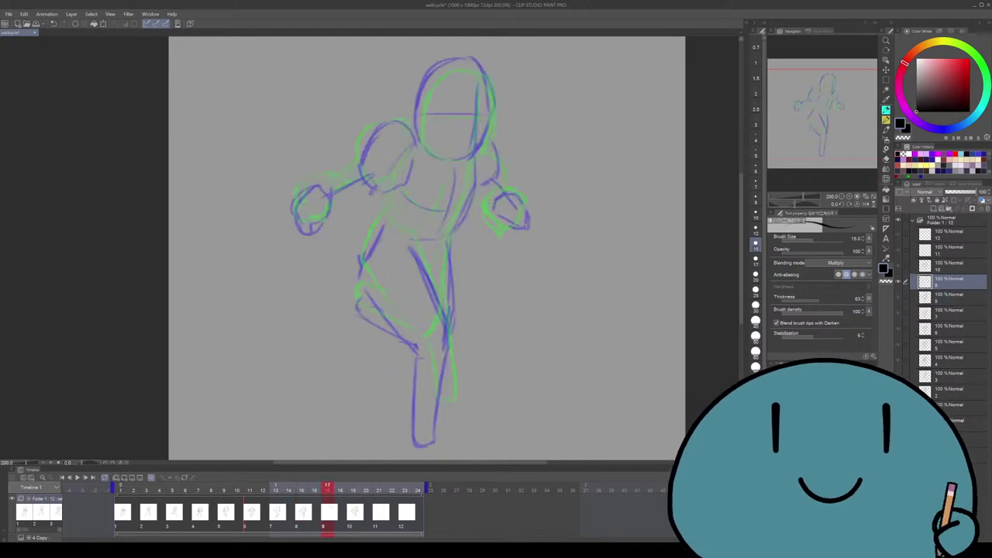
key(Right)
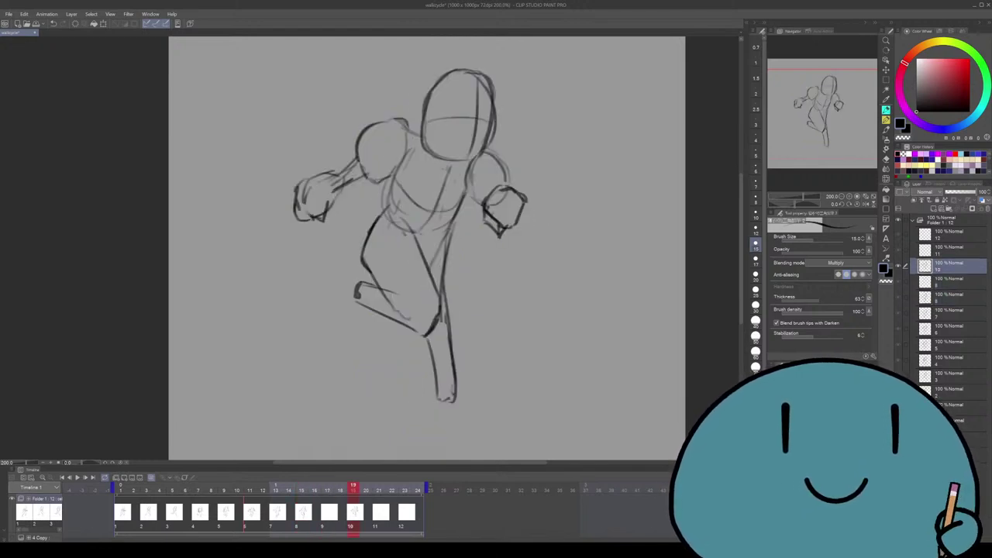
key(Right)
key(Right)
key(Right)
key(Right)
key(Right)
key(Right)
key(Right)
key(Right)
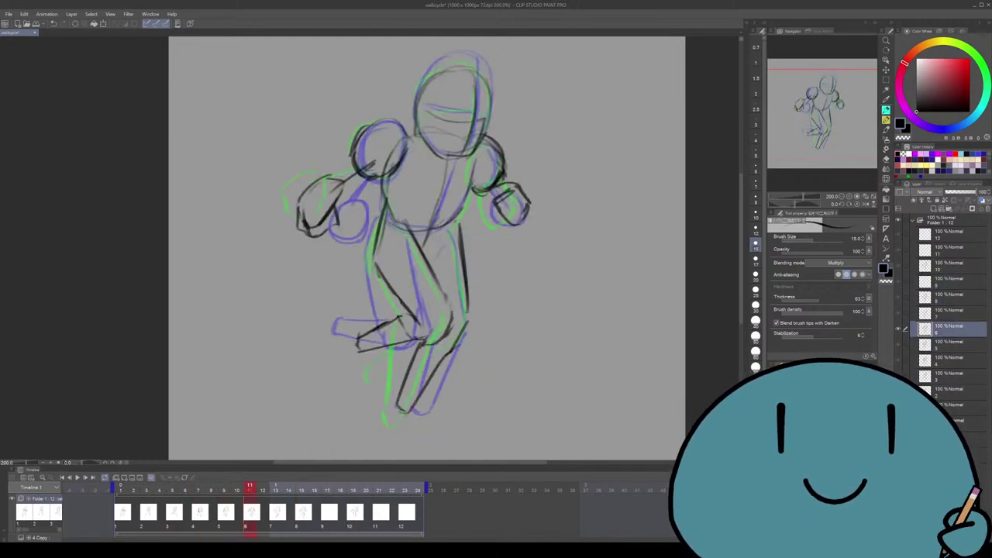
key(Right)
key(Right)
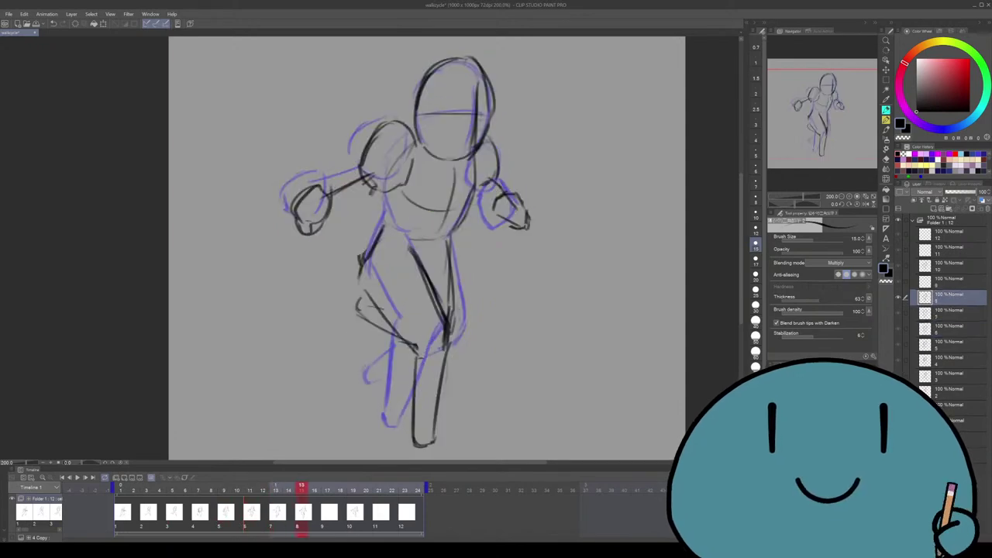
key(Left)
key(Left)
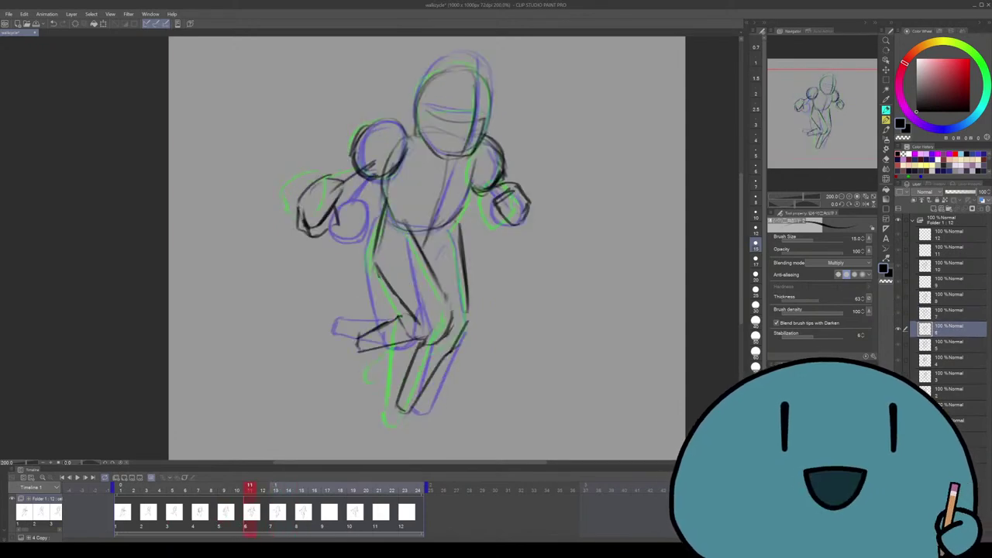
key(Left)
key(Left)
key(Right)
key(Right)
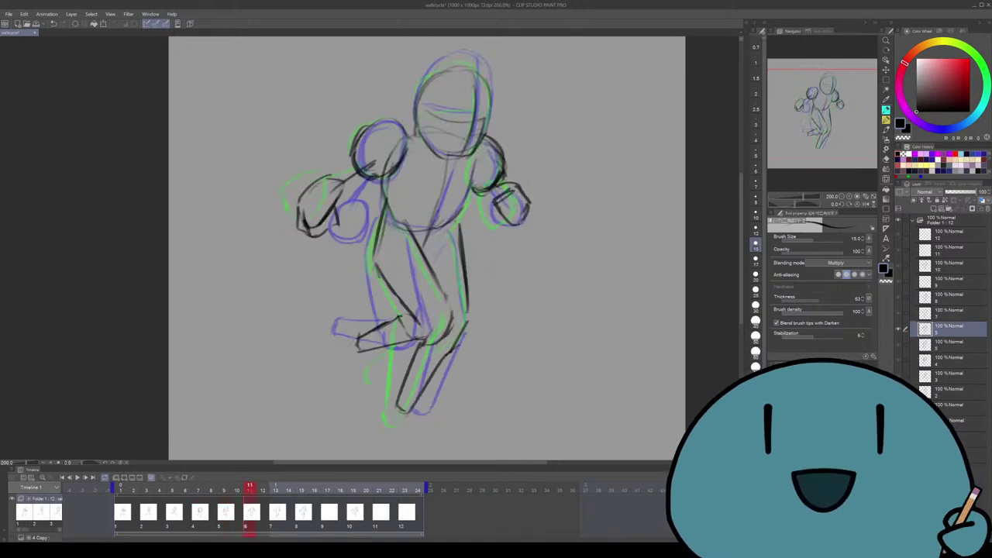
Erase the raised leg's thigh, knee and shin lines on cel 6 and redraw the thigh and shin with the knee higher and farther forward
key(e)
mouse_move(439, 293)
mouse_down()
mouse_move(445, 338)
mouse_move(400, 321)
mouse_move(386, 346)
mouse_move(422, 342)
mouse_up()
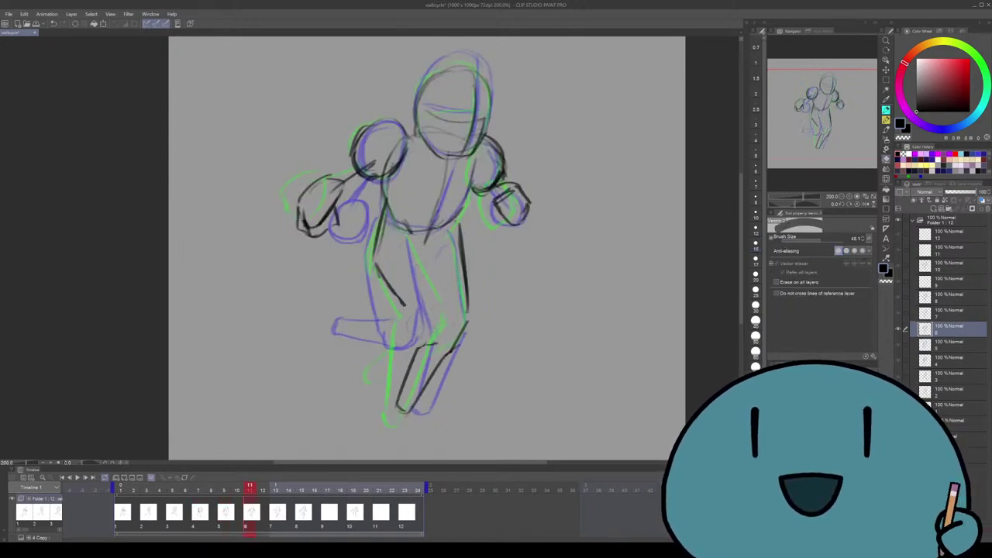
key(p)
drag(407, 240, 466, 282)
key(ctrl+z)
mouse_move(404, 236)
mouse_down()
mouse_move(454, 268)
mouse_move(462, 319)
mouse_up()
key(ctrl+z)
mouse_move(466, 285)
mouse_down()
mouse_move(462, 314)
mouse_move(380, 355)
mouse_up()
key(ctrl+z)
drag(464, 309, 369, 362)
key(ctrl+z)
Complete the raised leg on cel 6 with the foot end, the upper edge of the shin and the back of the thigh
drag(372, 335, 375, 354)
drag(430, 284, 373, 338)
drag(406, 306, 372, 341)
key(ctrl+z)
mouse_move(397, 266)
mouse_down()
mouse_move(373, 280)
mouse_move(381, 290)
mouse_up()
key(ctrl+z)
drag(387, 223, 373, 268)
mouse_move(389, 269)
mouse_down()
mouse_move(376, 277)
mouse_move(389, 312)
mouse_up()
key(ctrl+z)
key(e)
key(p)
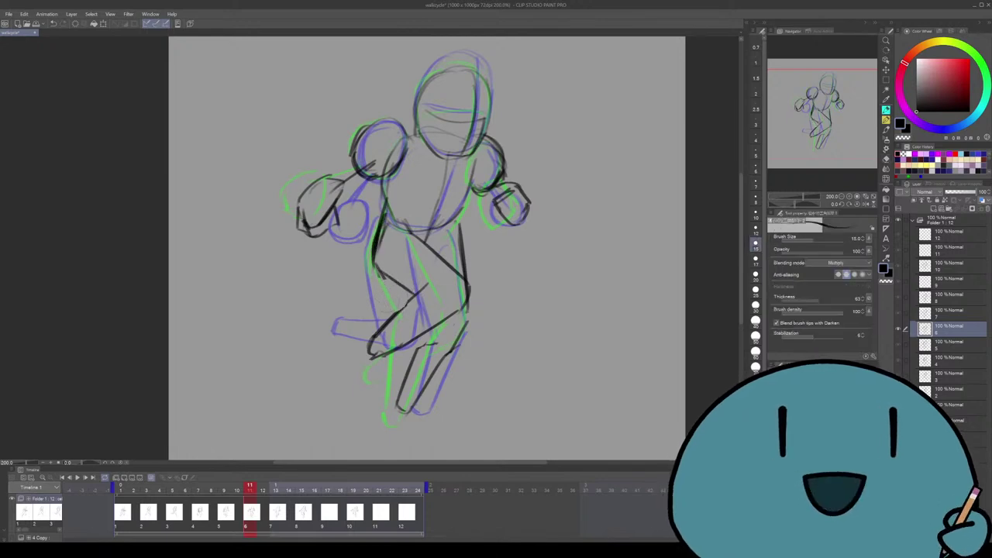
Step through cels 2 to 8 and back to cel 7 to examine the redrawn leg of cel 6 in motion
click(147, 490)
click(172, 490)
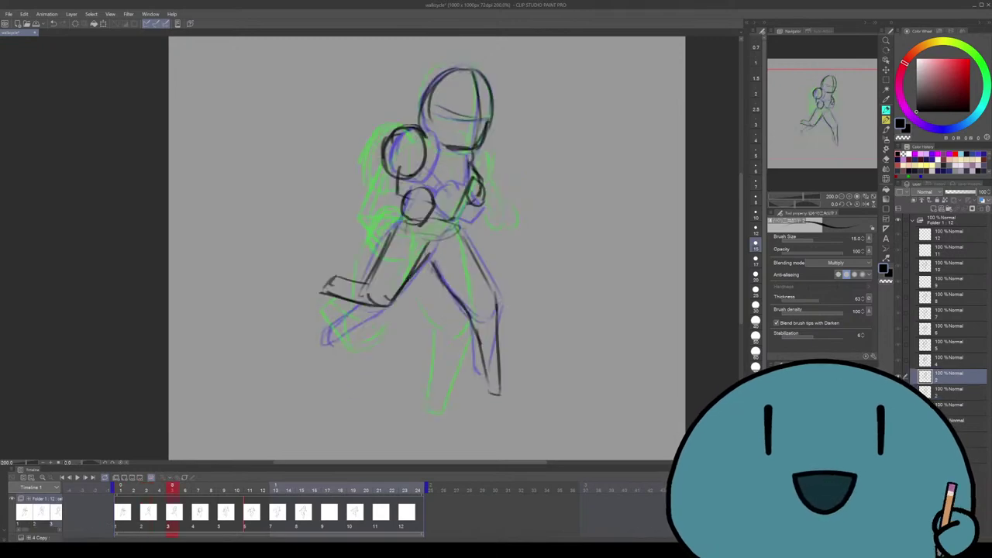
click(198, 490)
click(223, 490)
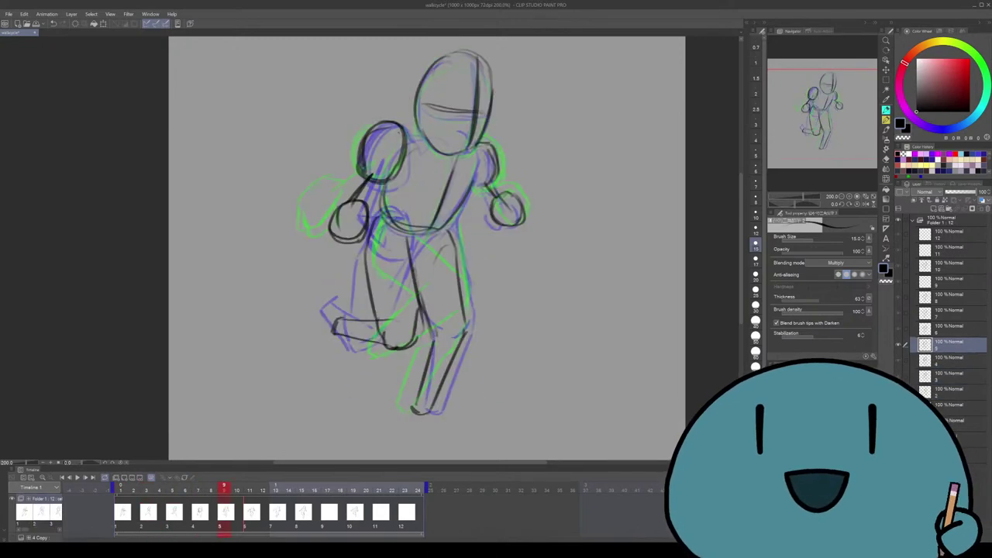
click(250, 490)
click(275, 490)
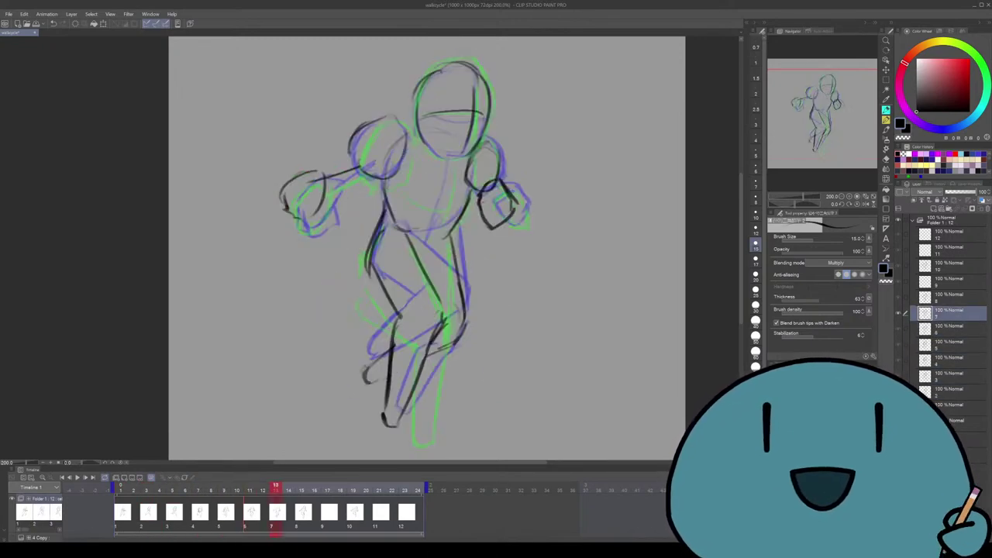
click(300, 490)
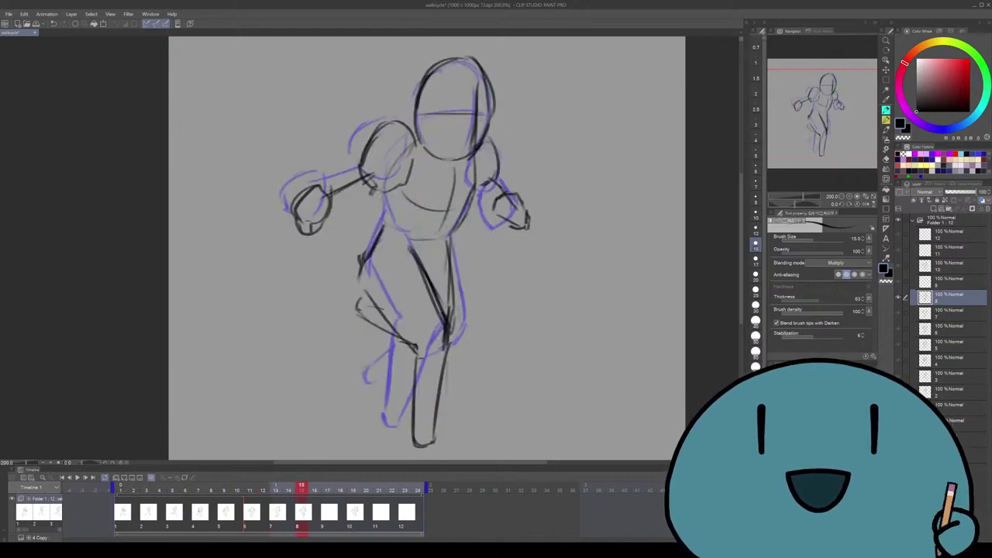
click(275, 490)
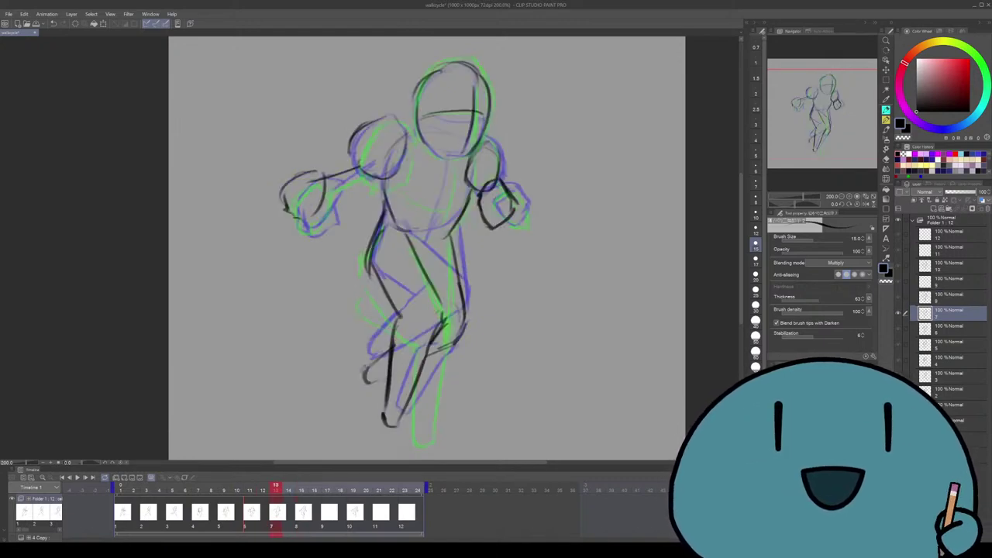
Go through cels 1 to 6 in order to examine how the raised leg leads into the pose on cel 6
click(250, 490)
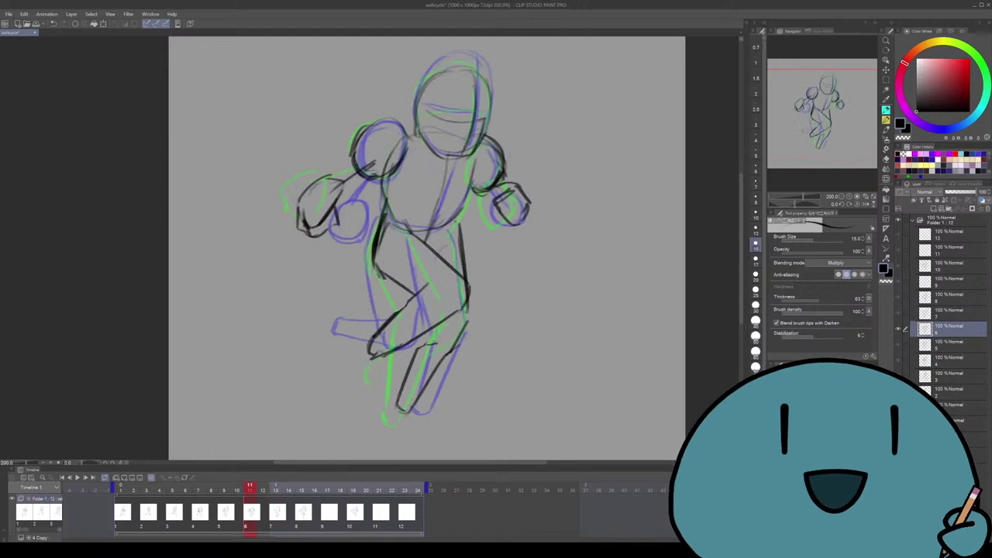
click(120, 490)
click(146, 490)
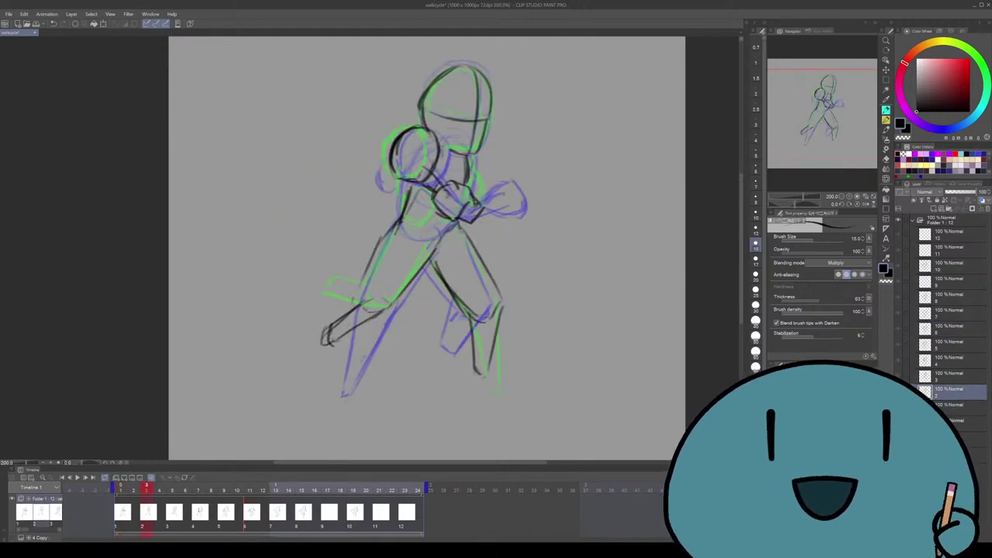
click(172, 490)
click(197, 490)
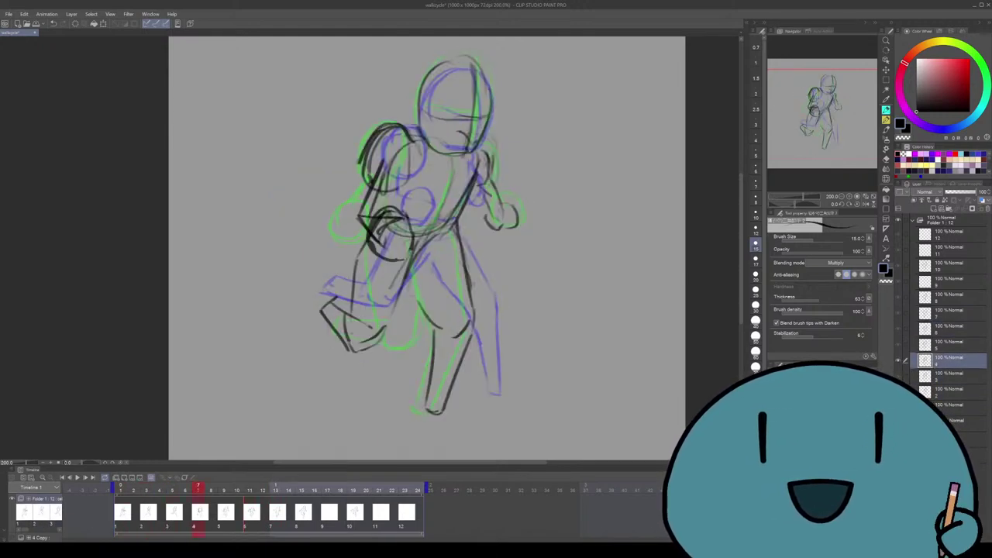
click(224, 490)
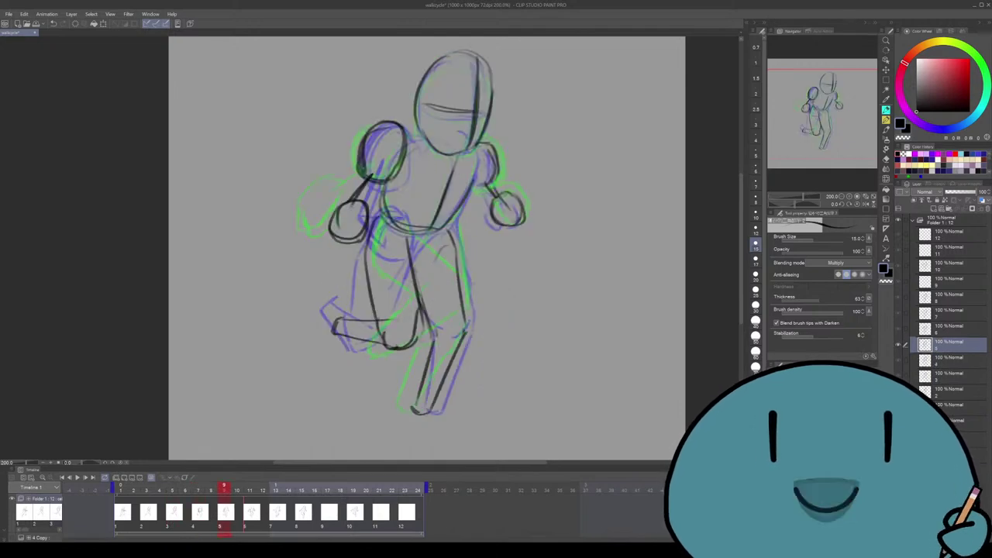
click(249, 490)
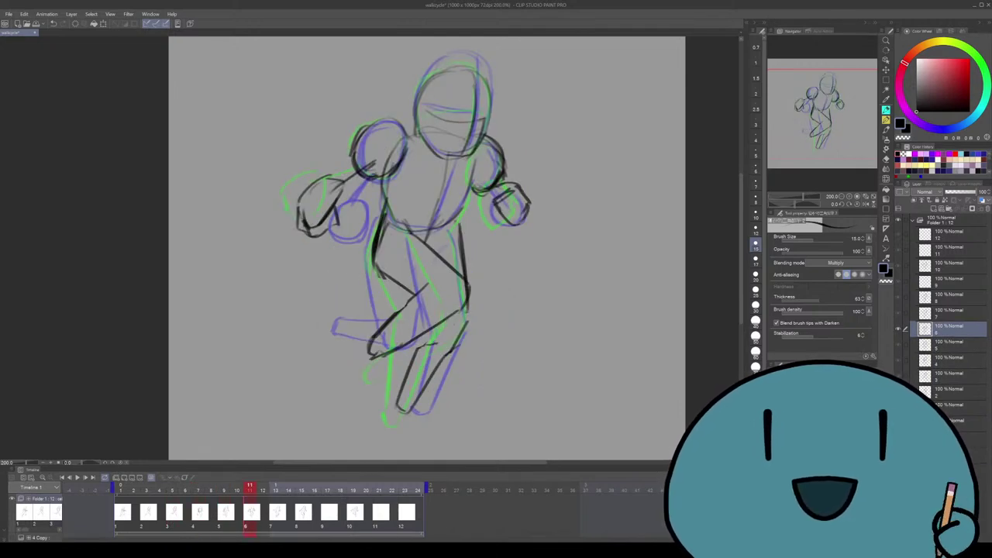
Erase the raised leg's thigh front and upper shin edge on cel 6 and redraw the underside of the knee
key(e)
mouse_move(460, 249)
mouse_down()
mouse_move(468, 296)
mouse_move(450, 310)
mouse_up()
mouse_move(455, 249)
mouse_down()
mouse_move(434, 287)
mouse_move(459, 315)
mouse_up()
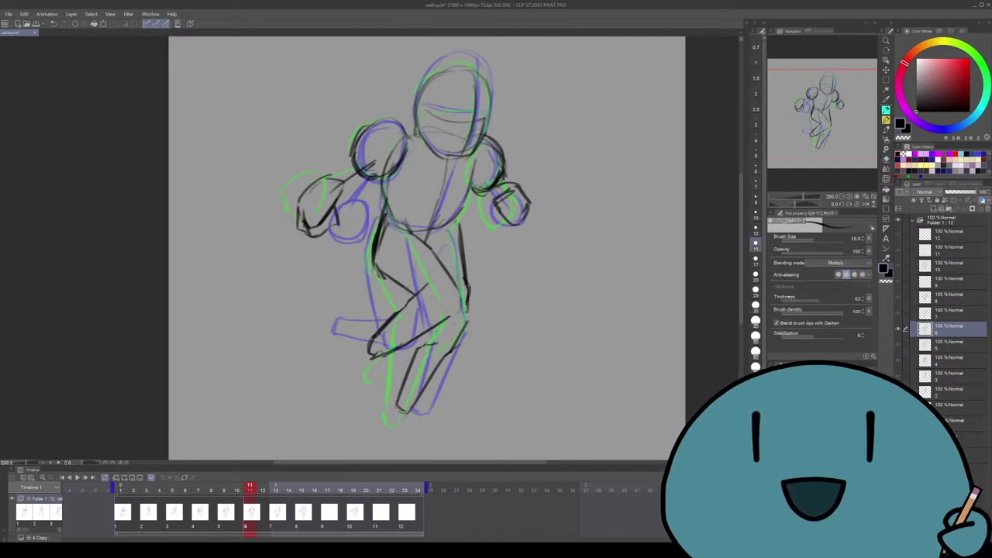
drag(413, 286, 390, 321)
key(p)
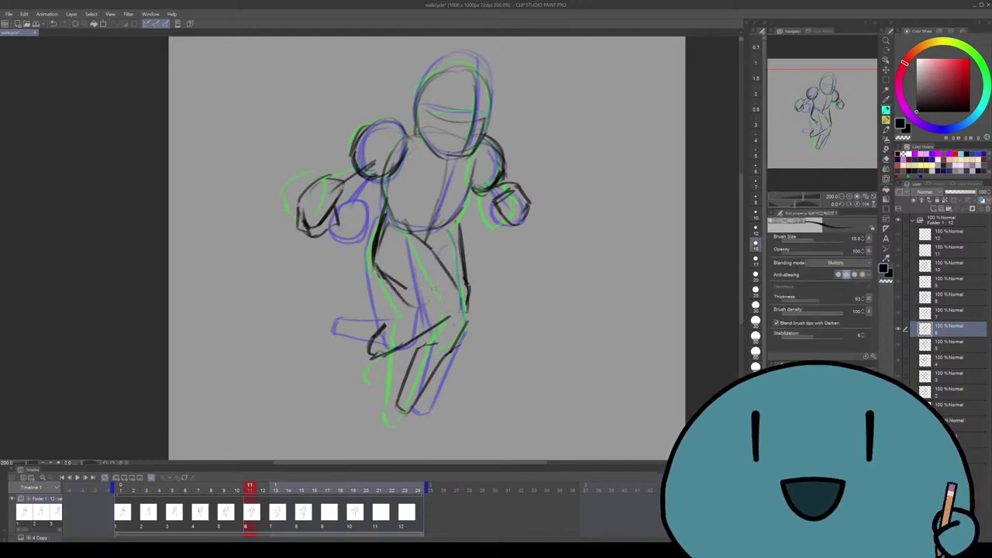
drag(462, 306, 436, 328)
Redraw the raised leg's shin on cel 6 with a lower upper edge and a new lower edge slanting down to the foot
drag(425, 290, 383, 318)
key(ctrl+z)
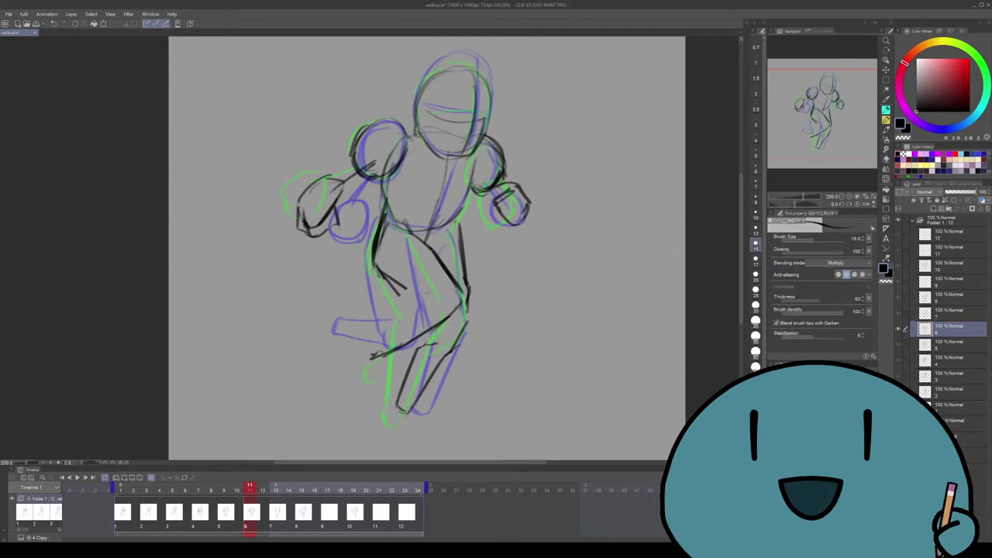
mouse_move(417, 283)
mouse_down()
mouse_move(391, 301)
mouse_move(371, 354)
mouse_up()
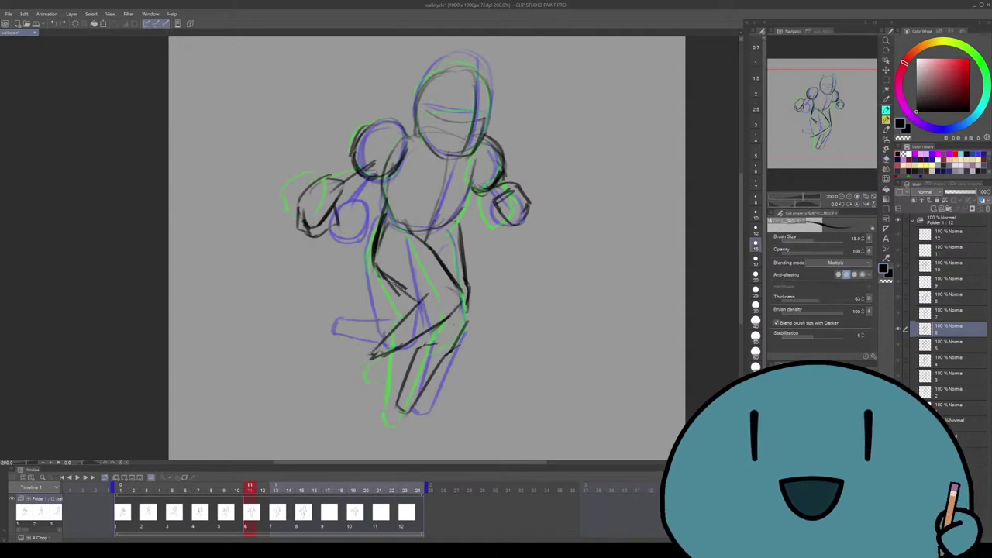
drag(453, 312, 380, 374)
drag(394, 354, 376, 363)
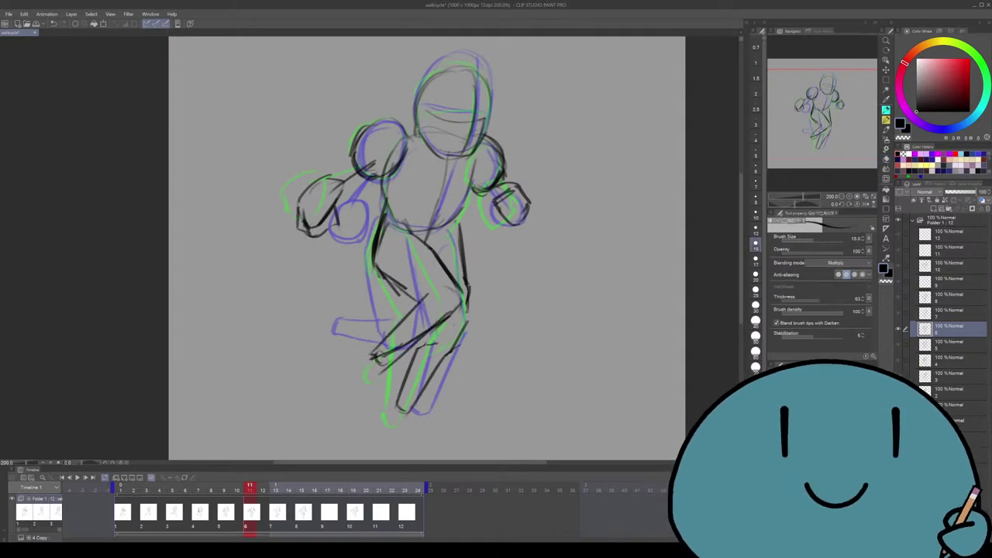
Compare cel 6 with cels 7 and 8, and with and without its last shin stroke, to examine the leg's motion
key(ctrl+Right)
key(ctrl+Right)
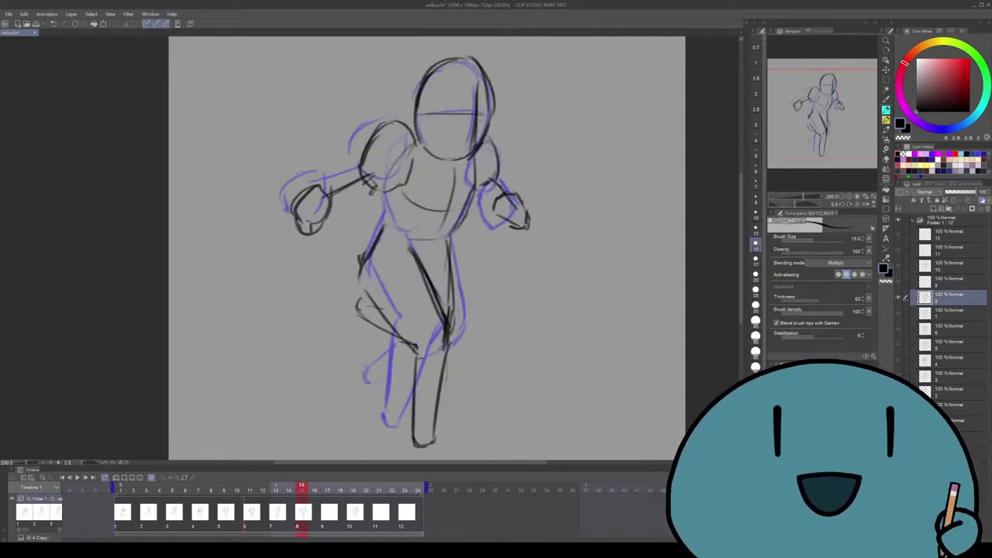
key(ctrl+Left)
key(ctrl+Left)
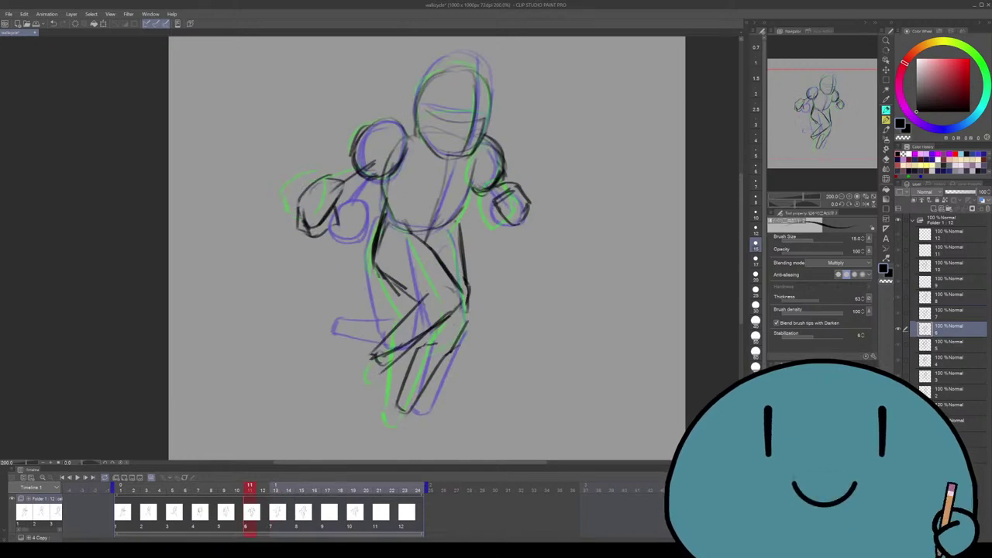
key(ctrl+z)
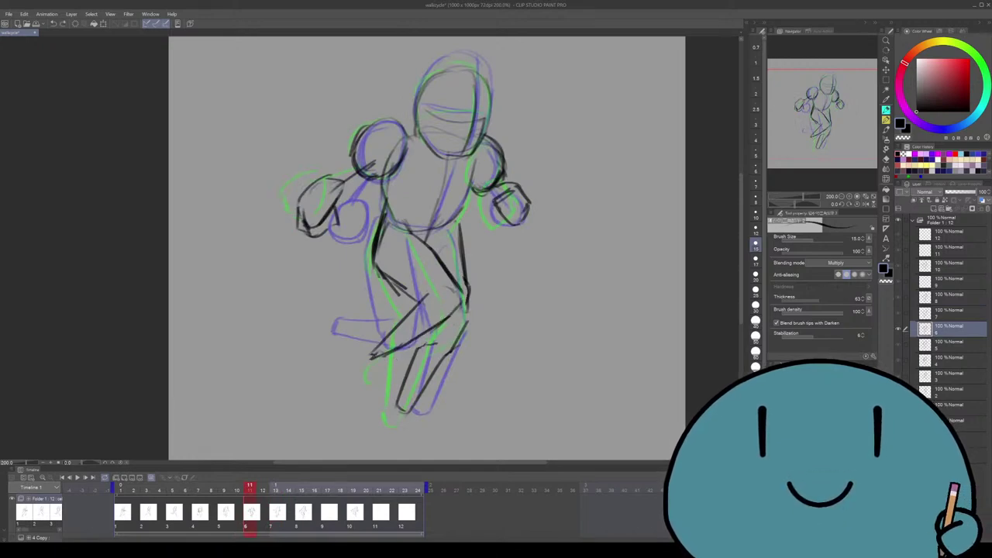
key(ctrl+y)
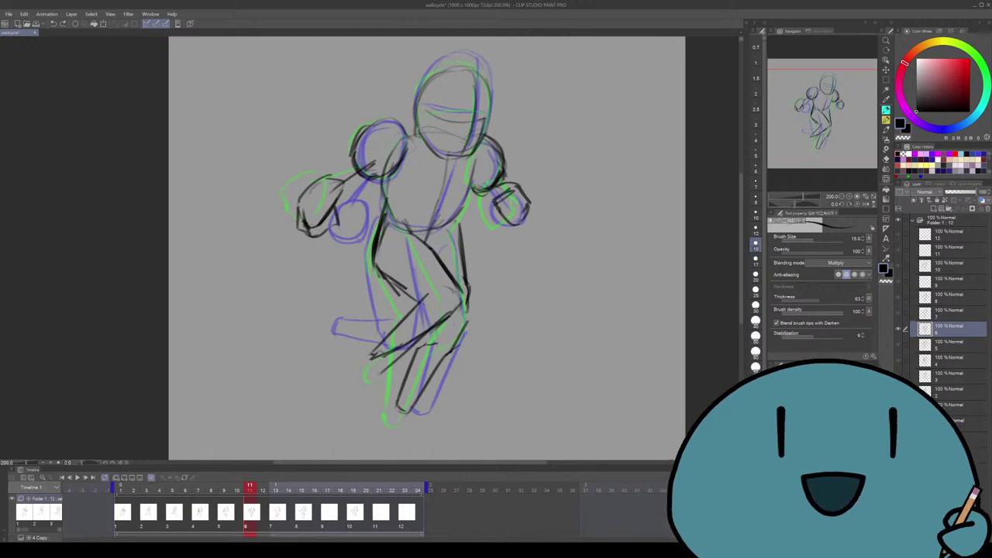
key(space)
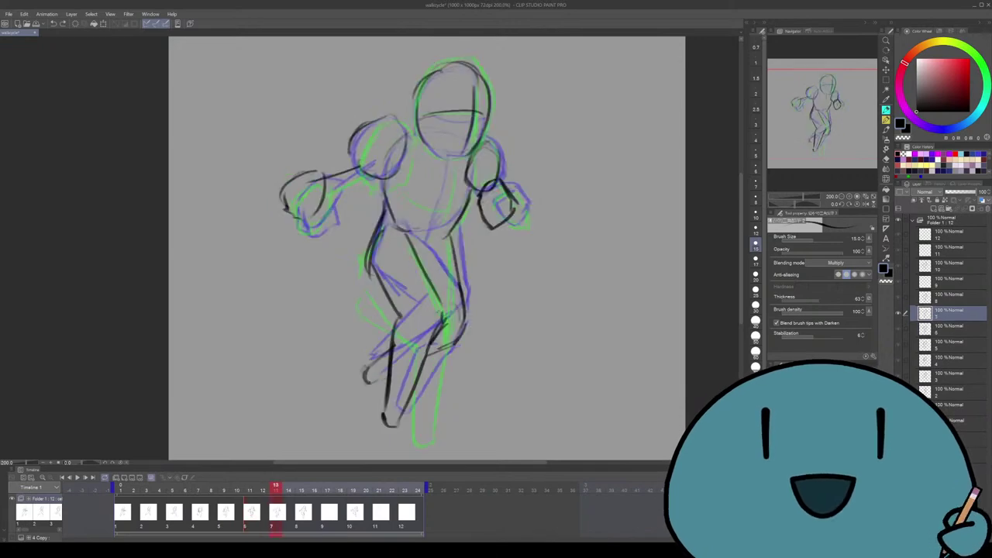
Erase the supporting leg's shin on cel 7 and redraw it slanting forward from the knee with a flat foot end
key(e)
mouse_move(400, 314)
mouse_down()
mouse_move(390, 350)
mouse_move(403, 411)
mouse_move(418, 357)
mouse_up()
key(p)
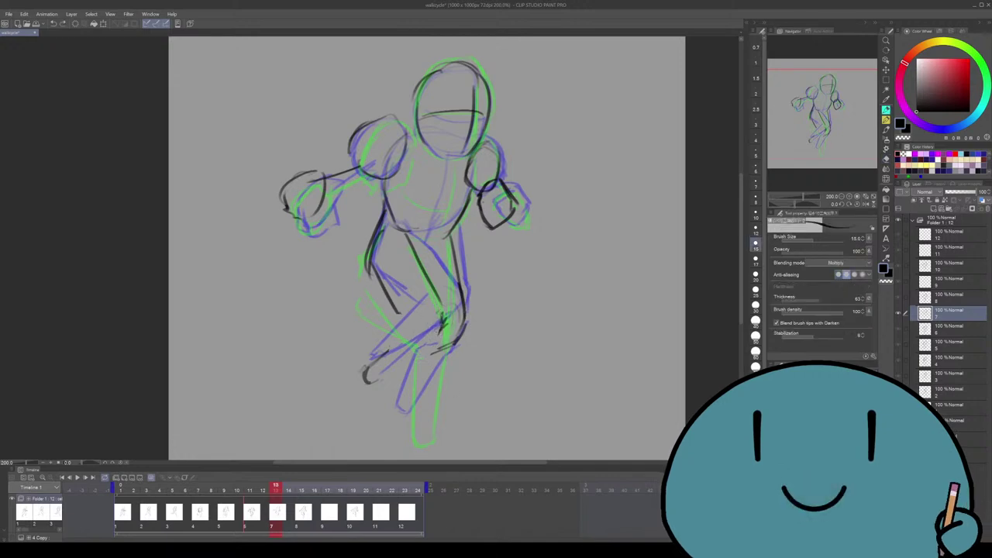
drag(455, 419, 440, 424)
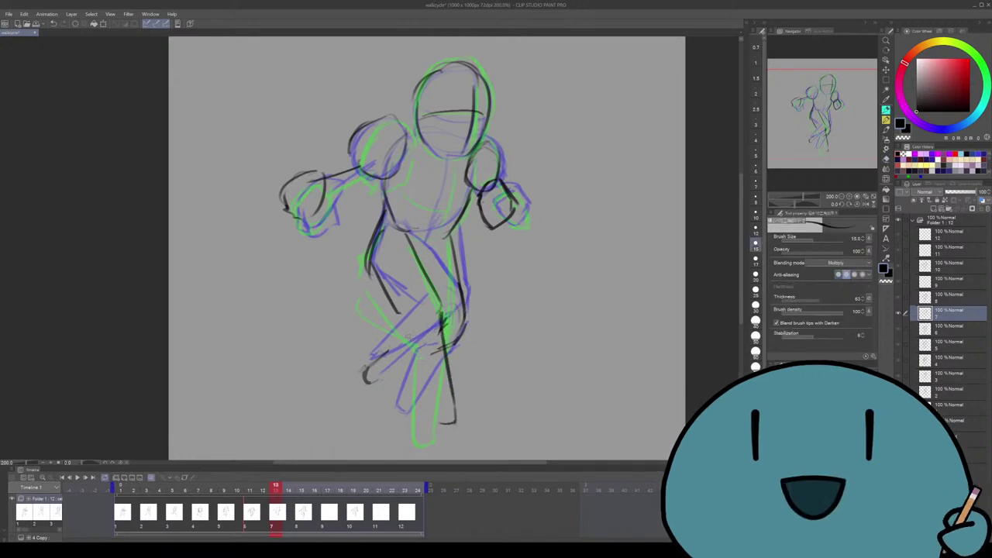
drag(410, 341, 451, 424)
Step from cel 7 through cel 8 to the empty cel 9 to check the redrawn shin against the following pose
key(Right)
key(Right)
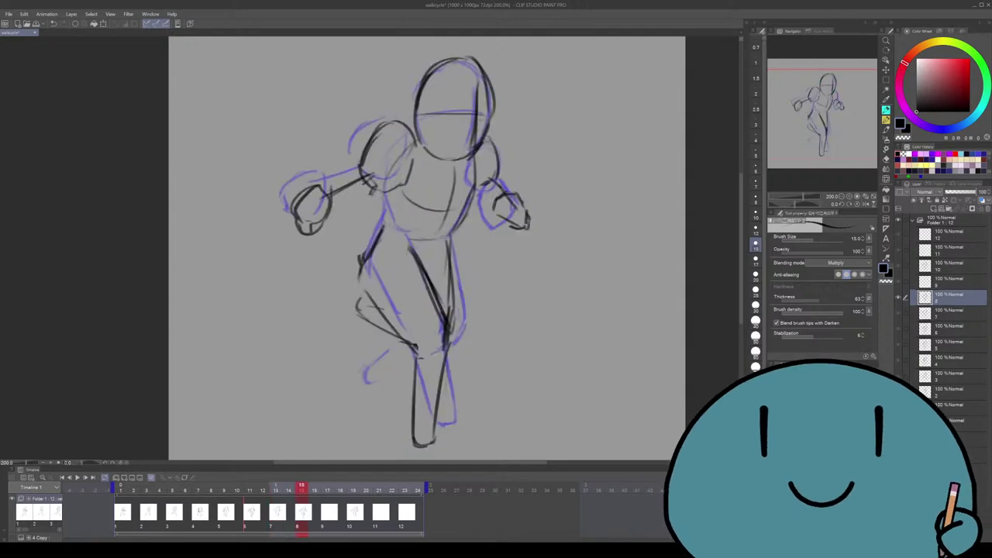
key(Right)
key(Right)
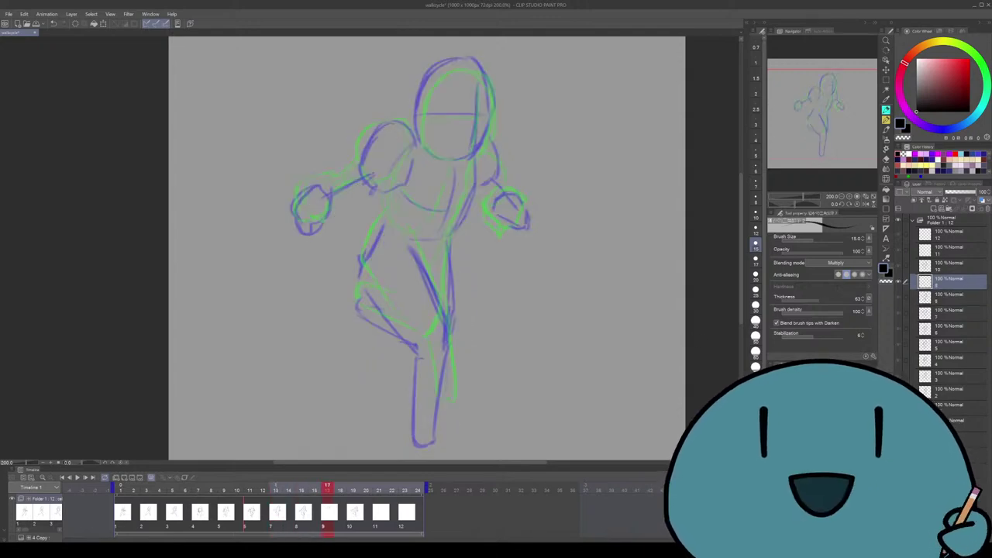
Flip back and forth between drawings 9 and 7 to compare the leg poses through the onion skin
scroll(428, 248, left, 1)
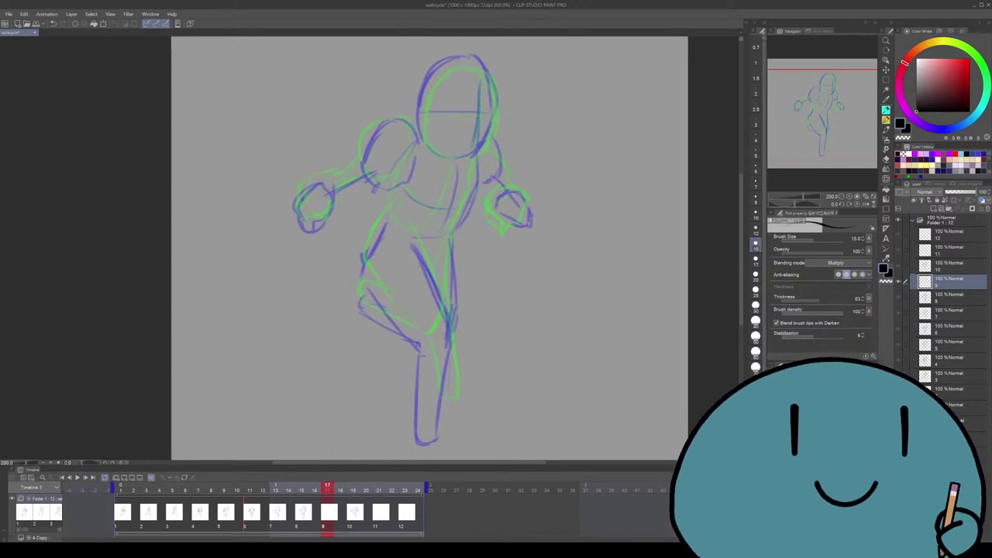
key(Left)
key(Left)
key(Left)
key(Left)
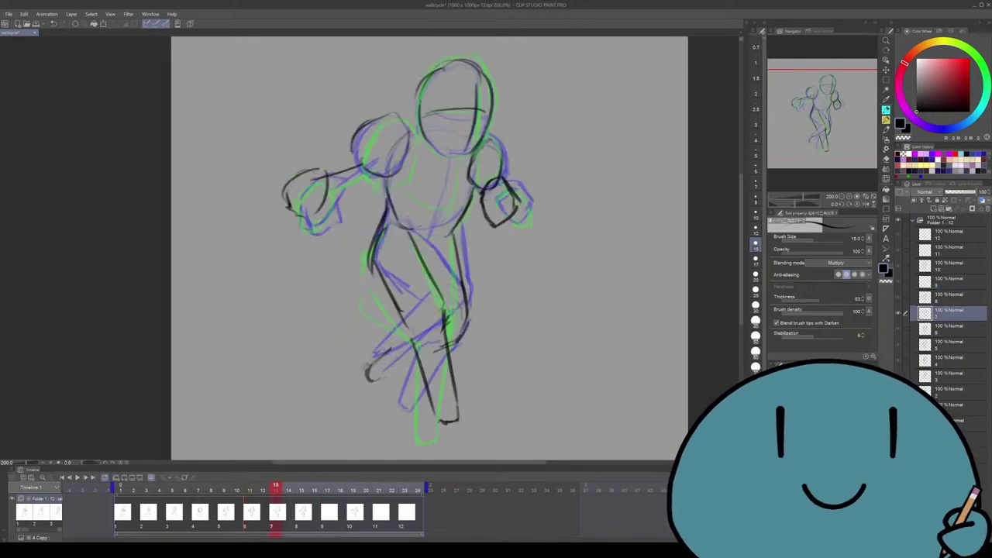
key(Right)
key(Right)
key(Left)
key(Left)
key(Left)
key(Left)
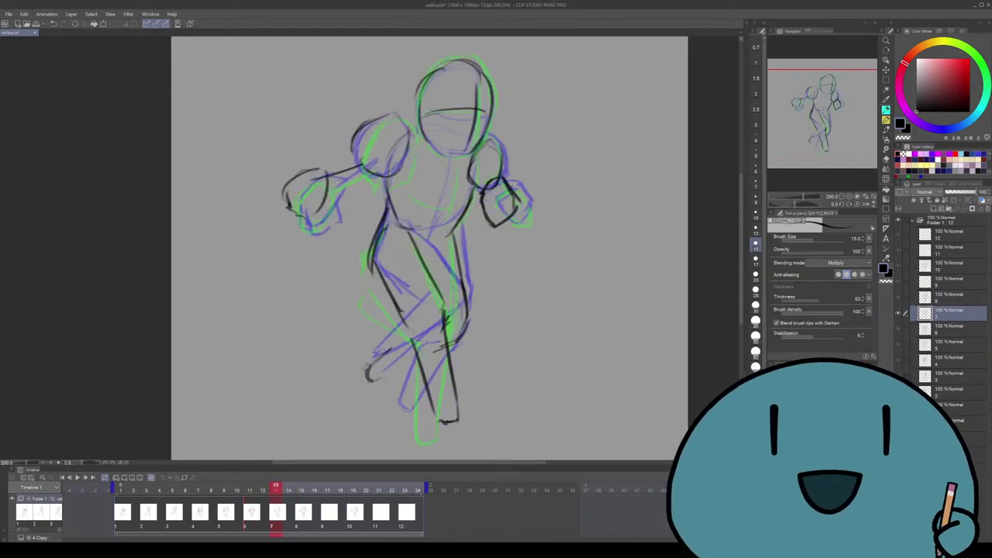
Erase the supporting leg's shin lines below the knee on drawing 6, checking against drawing 5
key(e)
drag(384, 357, 411, 379)
mouse_move(403, 342)
mouse_down()
mouse_move(434, 366)
mouse_move(402, 405)
mouse_up()
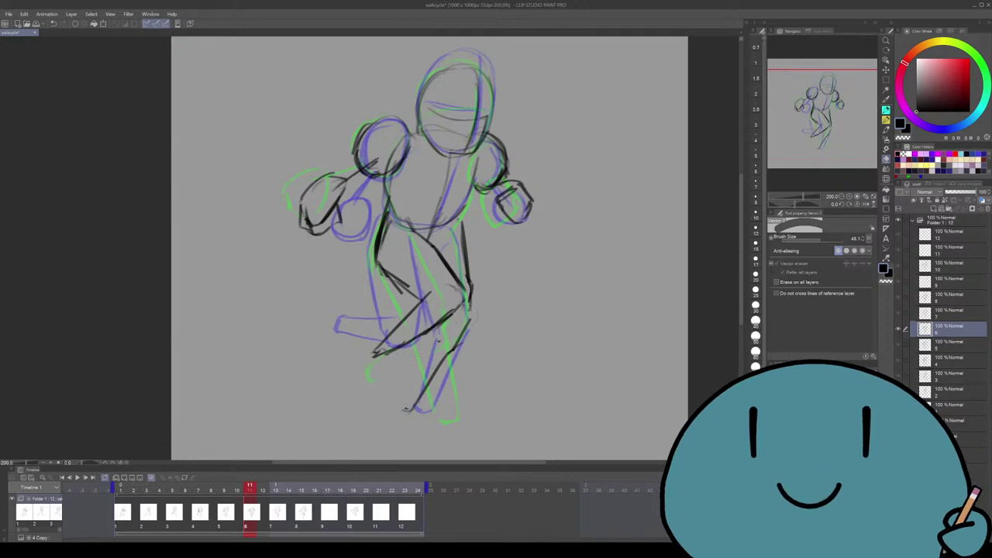
key(p)
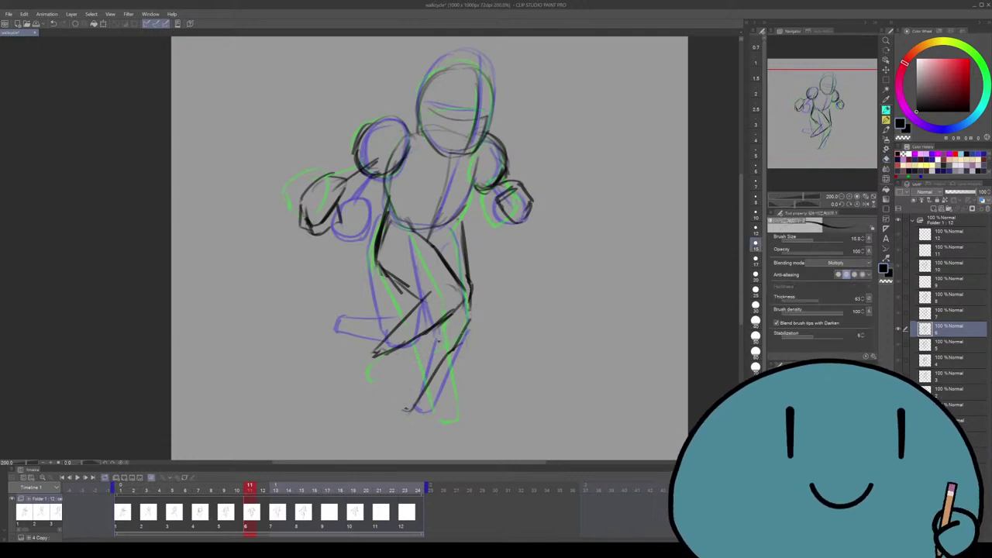
key(Right)
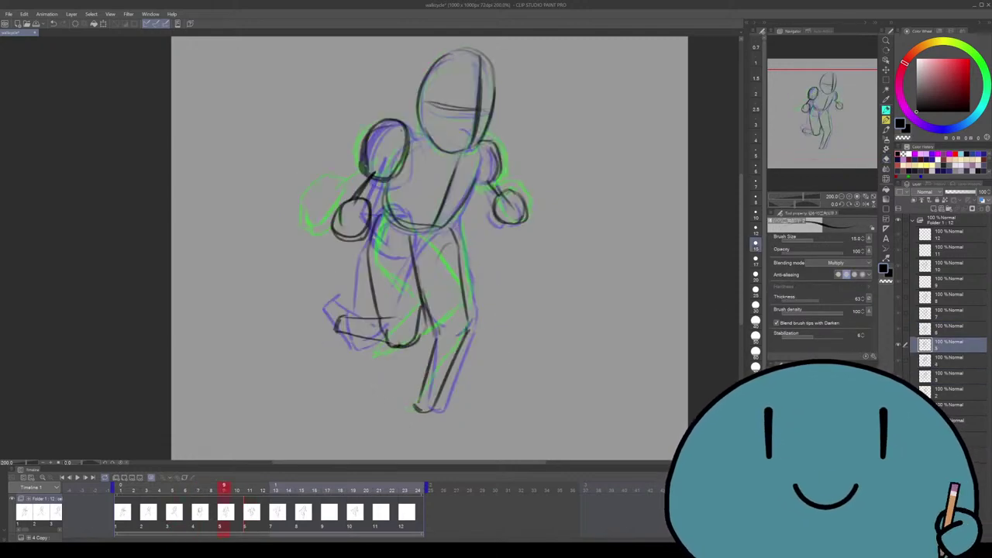
key(Right)
key(e)
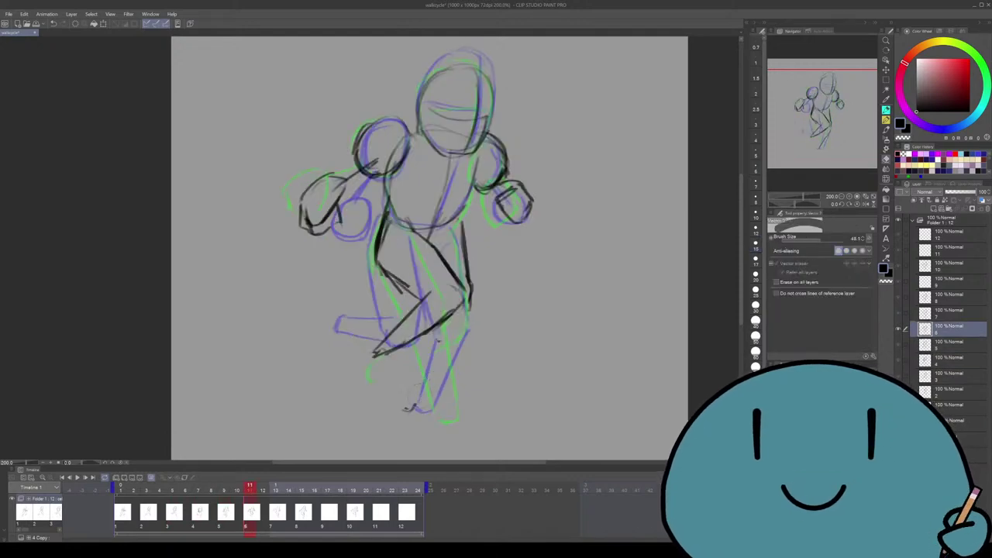
Redraw the supporting leg's shin on drawing 6 slightly shorter, from the knee down to a rounded foot end
key(p)
drag(469, 301, 426, 393)
key(ctrl+z)
mouse_move(453, 336)
mouse_down()
mouse_move(412, 394)
mouse_move(402, 392)
mouse_up()
drag(434, 309, 404, 384)
key(ctrl+z)
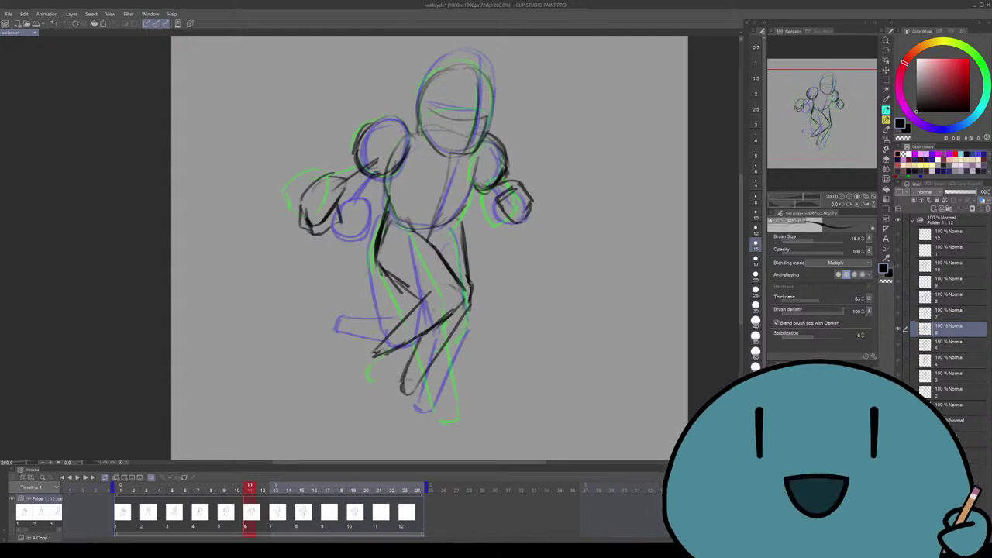
Erase the raised rear foot on drawing 7 and redraw it as a shorter lower leg ending slightly higher
key(Right)
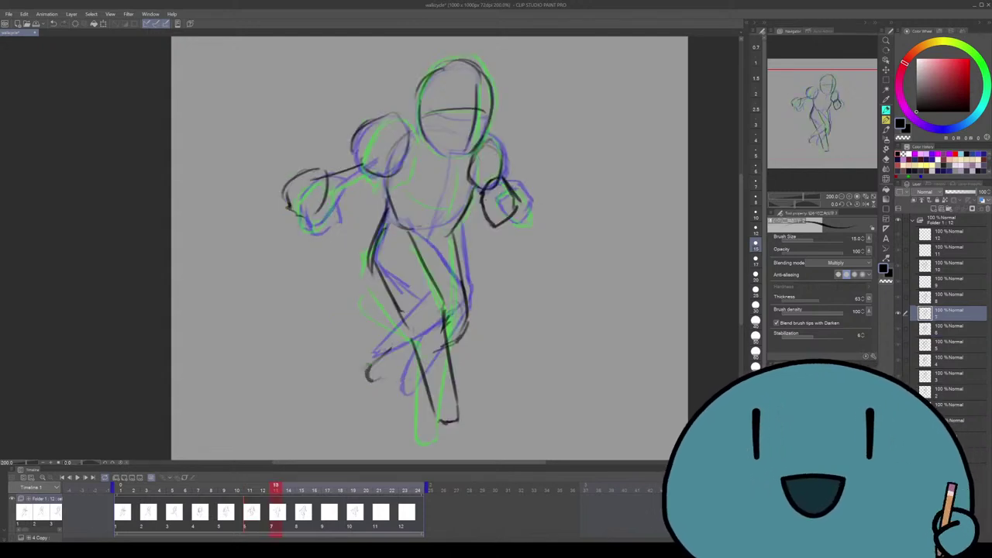
key(e)
drag(387, 351, 367, 380)
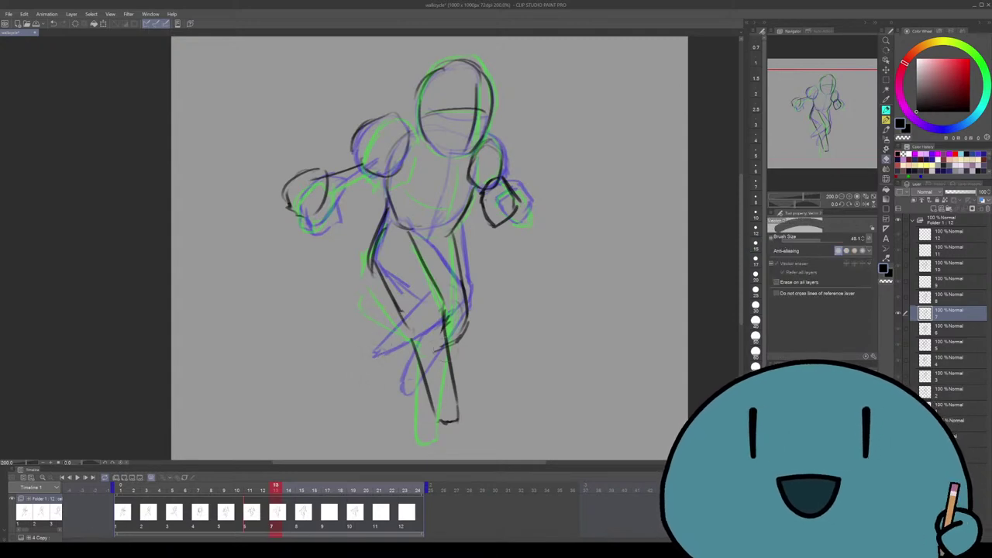
key(p)
drag(418, 351, 364, 375)
key(ctrl+z)
key(ctrl+z)
mouse_move(414, 355)
mouse_down()
mouse_move(386, 365)
mouse_move(378, 357)
mouse_up()
key(ctrl+z)
key(Right)
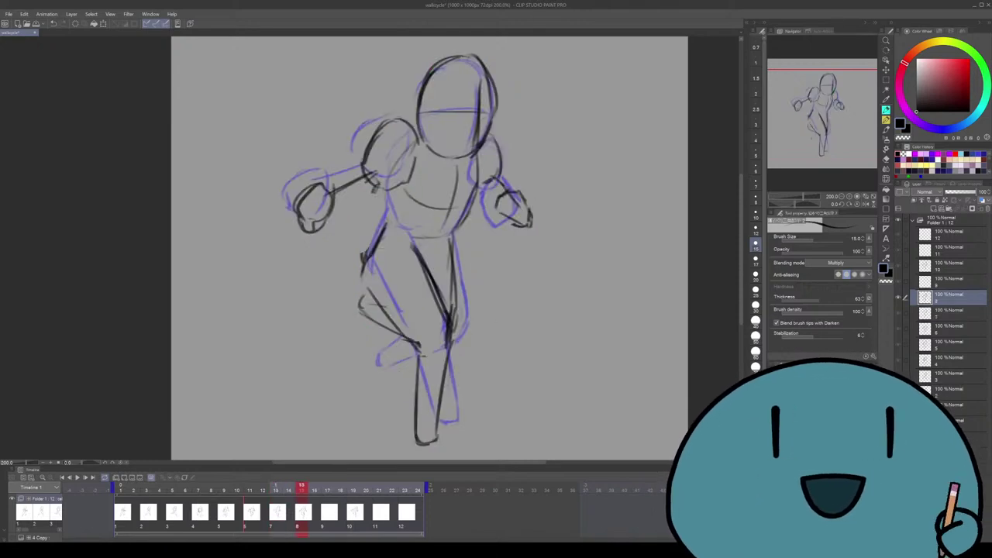
key(Right)
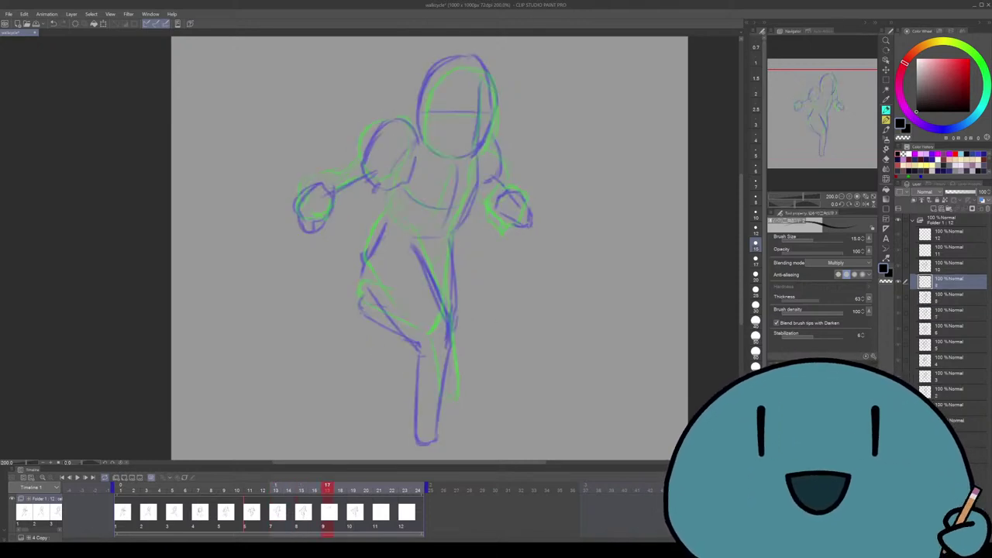
mouse_move(450, 243)
mouse_down()
mouse_move(468, 304)
mouse_move(465, 336)
mouse_up()
key(ctrl+z)
key(Right)
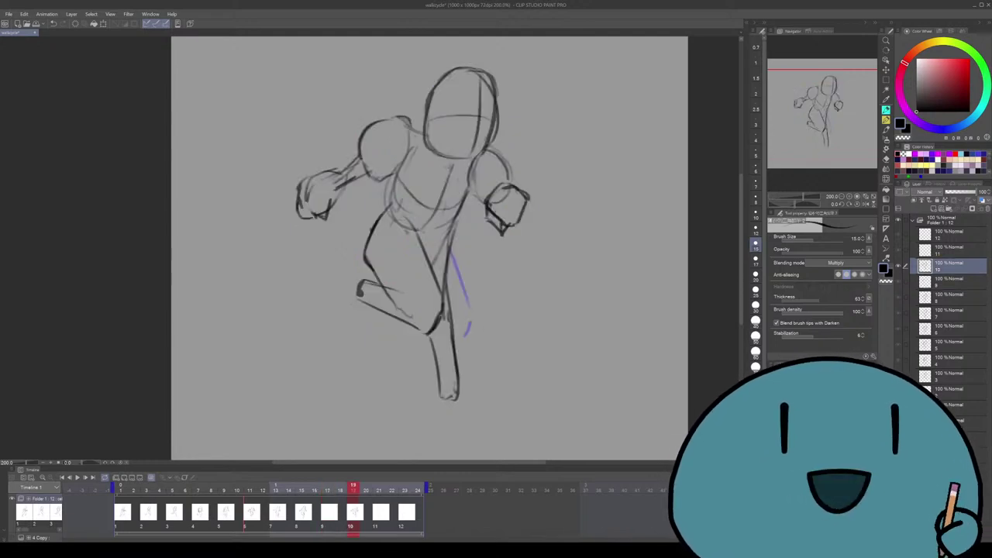
key(Left)
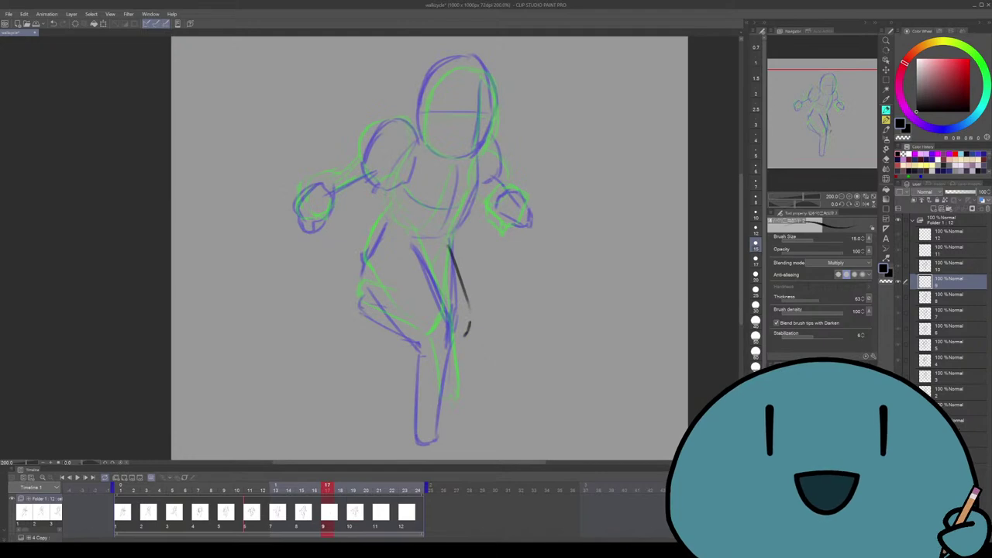
key(Right)
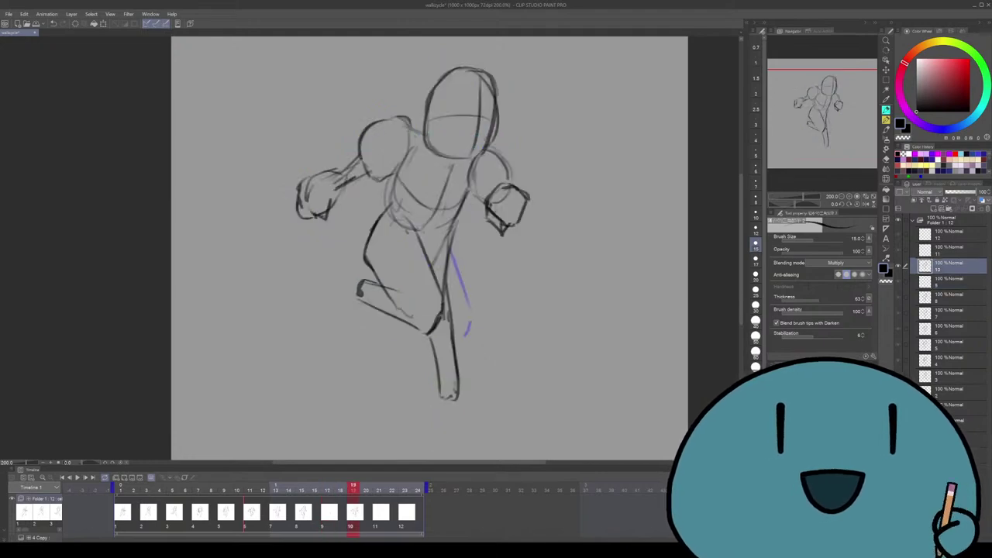
key(Left)
key(Left)
key(Left)
key(Right)
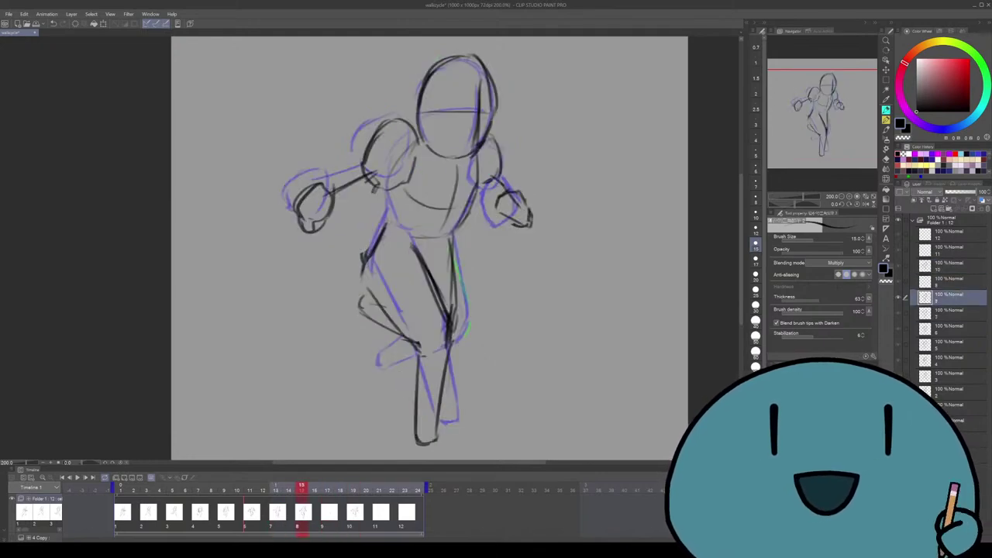
key(Left)
key(Right)
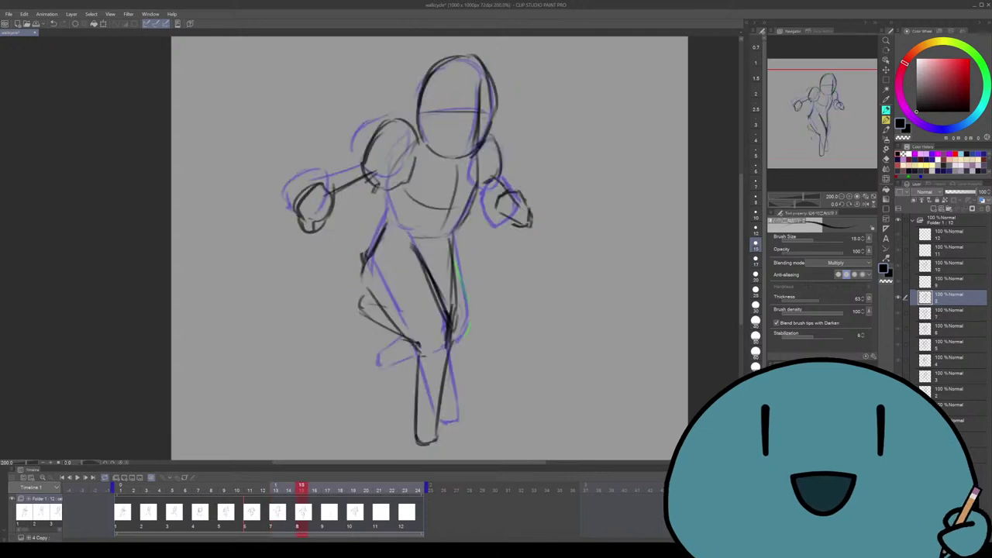
key(Right)
key(e)
drag(451, 250, 471, 332)
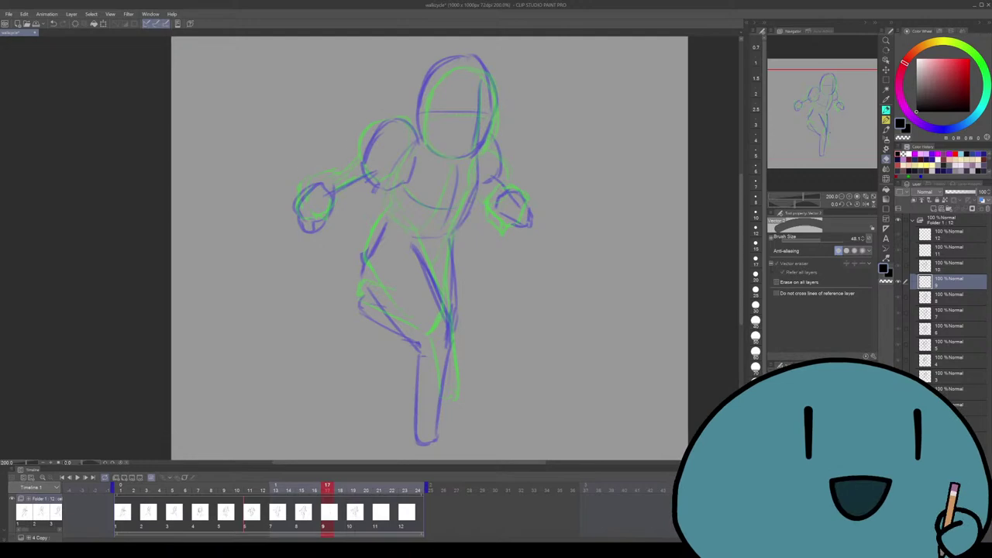
Play the walk cycle across the full 24-frame range to check the motion
key(Left)
key(Left)
key(Right)
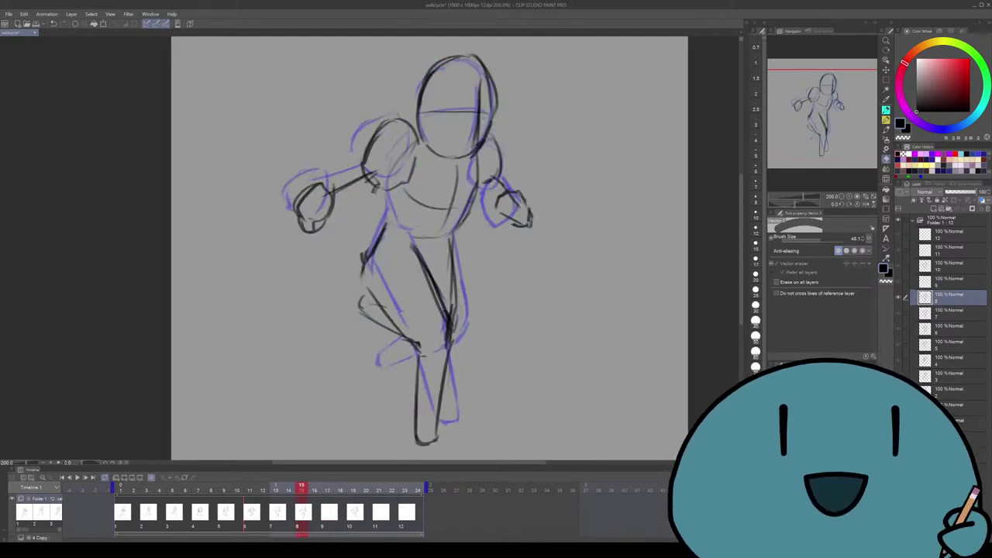
key(space)
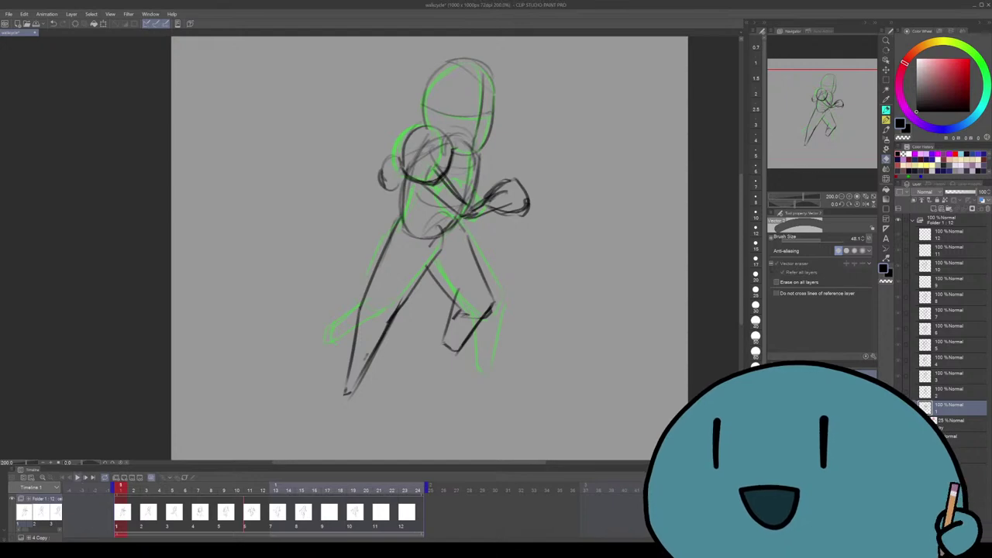
key(space)
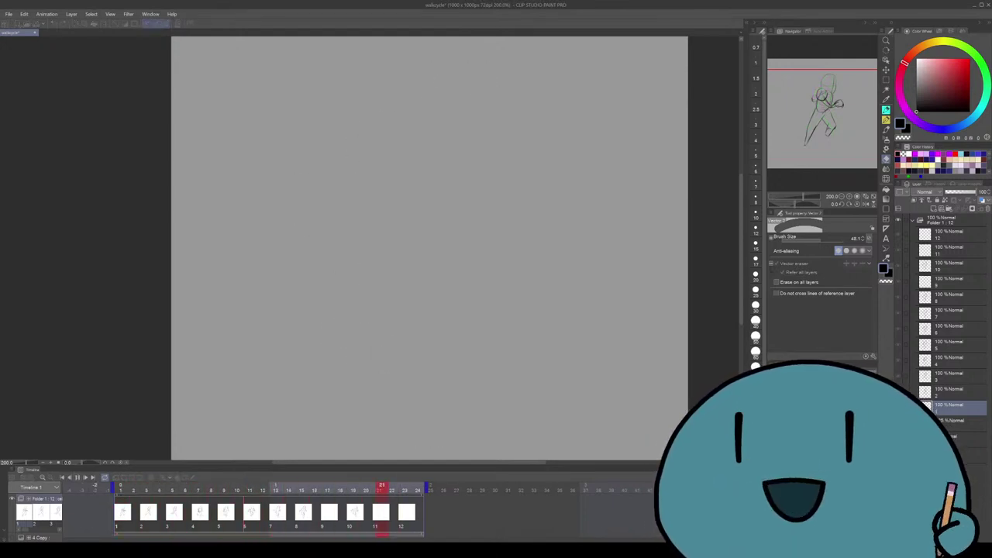
key(space)
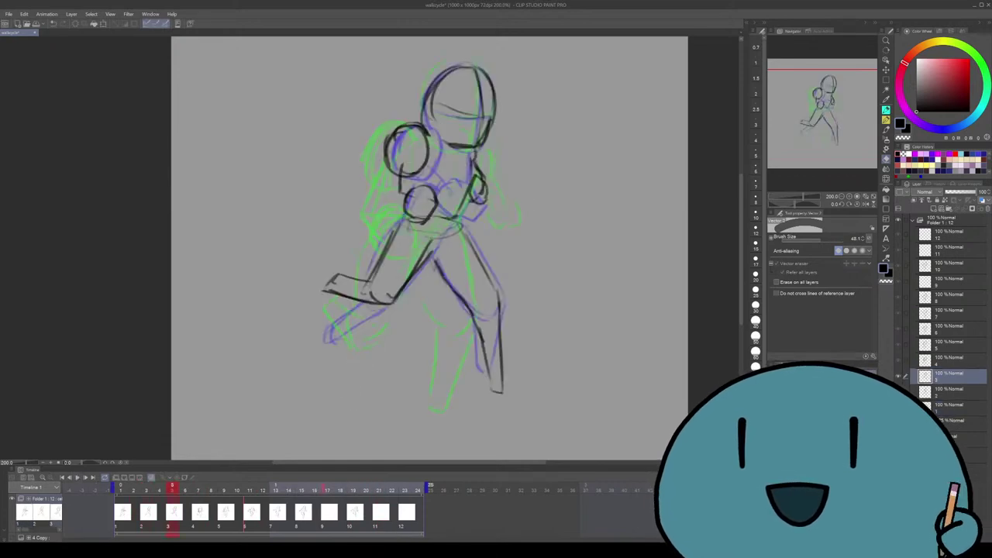
Play the animation looped over frames 1 to 16 only, viewing the canvas at 180%, and stop playback
key(space)
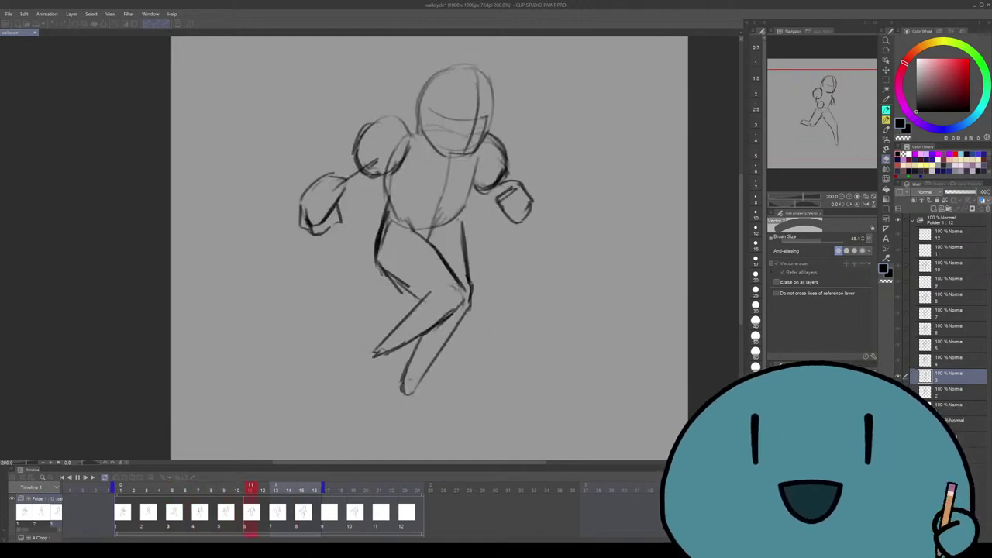
key(ctrl+minus)
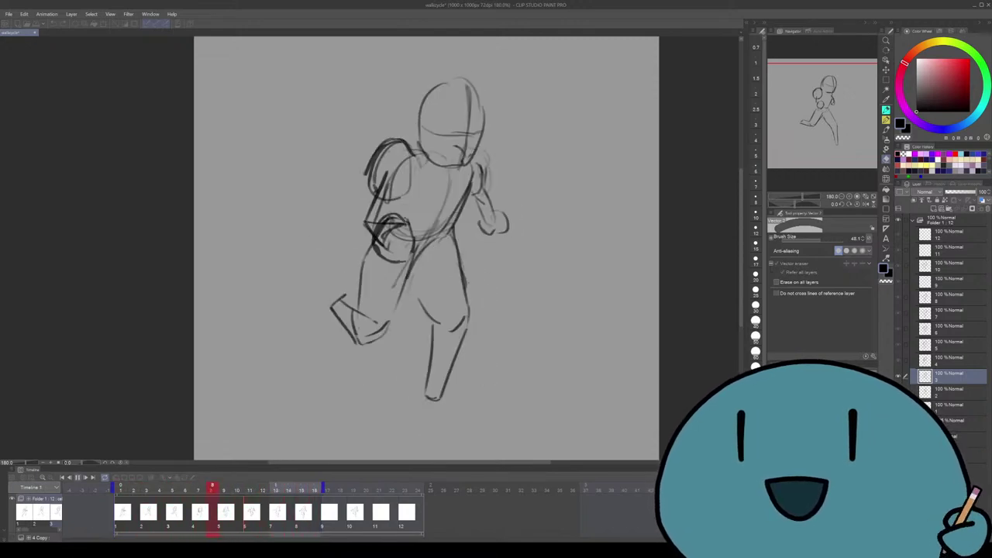
key(Return)
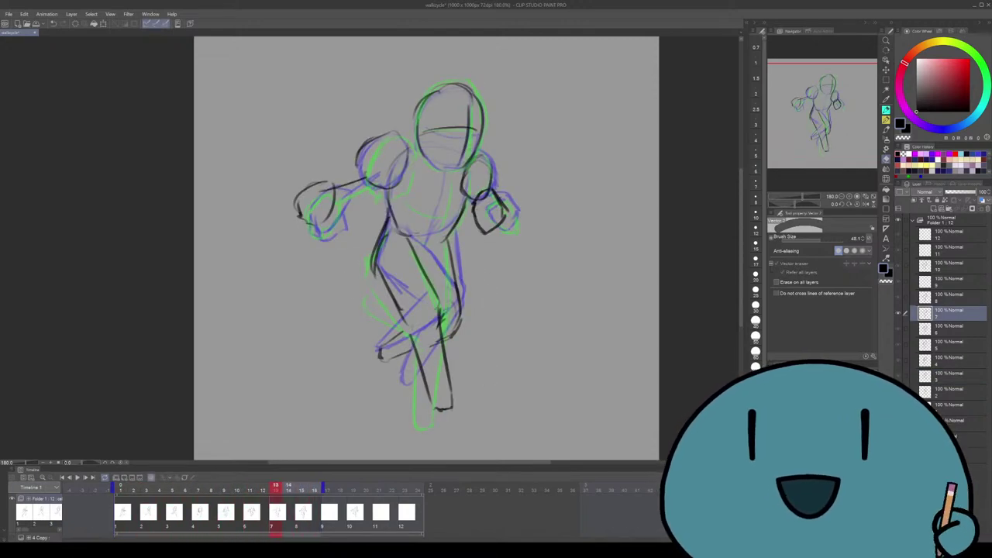
Step back and forth through drawings 4 to 8 to examine how the leg and arm poses progress
key(ctrl+Left)
key(ctrl+Right)
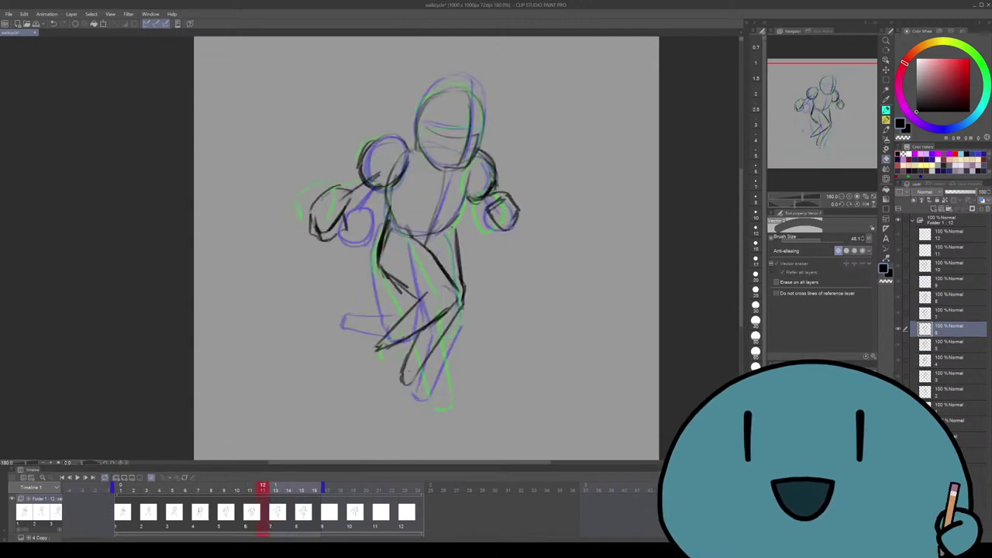
key(ctrl+Right)
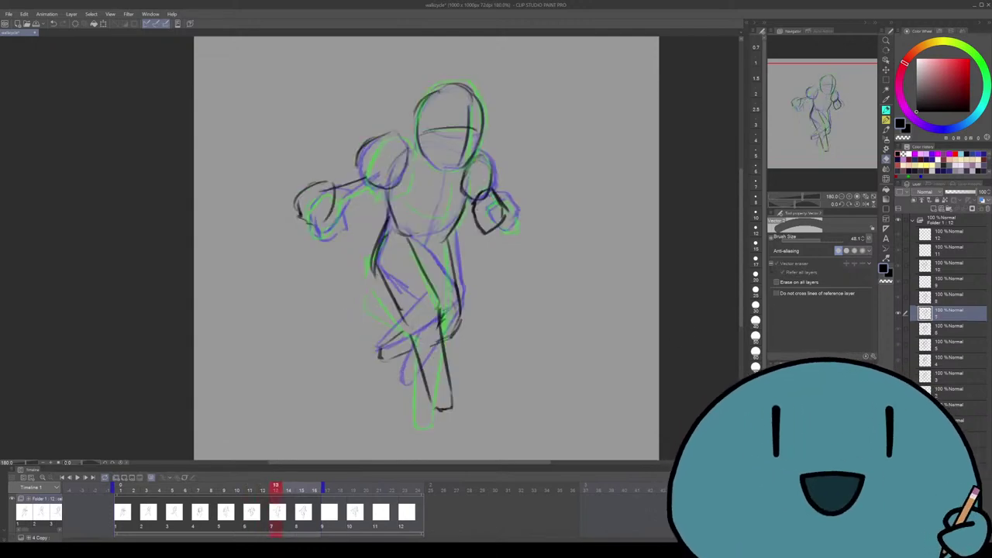
key(ctrl+Left)
key(ctrl+Left)
key(ctrl+Left)
key(ctrl+Left)
key(ctrl+Left)
key(ctrl+Left)
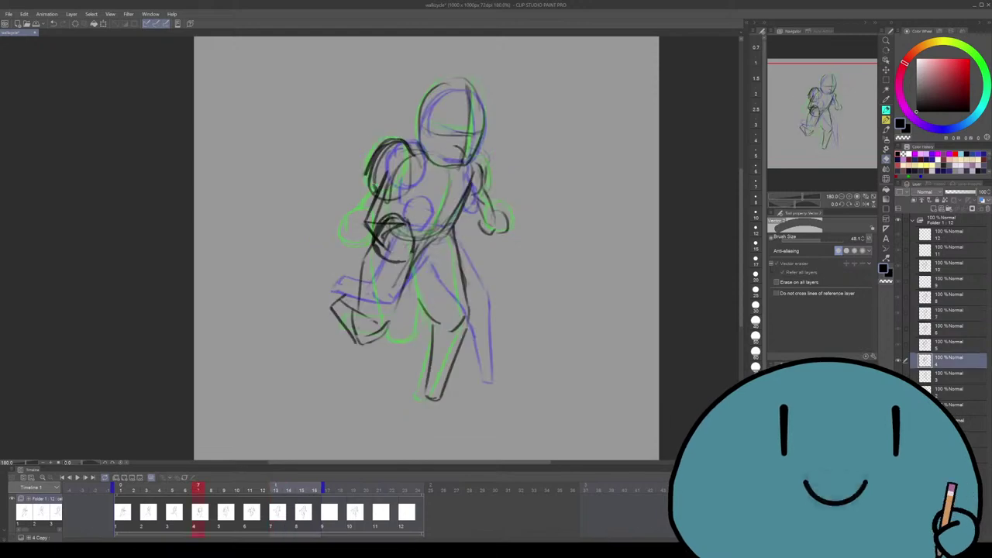
key(ctrl+Right)
key(ctrl+Right)
key(ctrl+Right)
key(ctrl+Right)
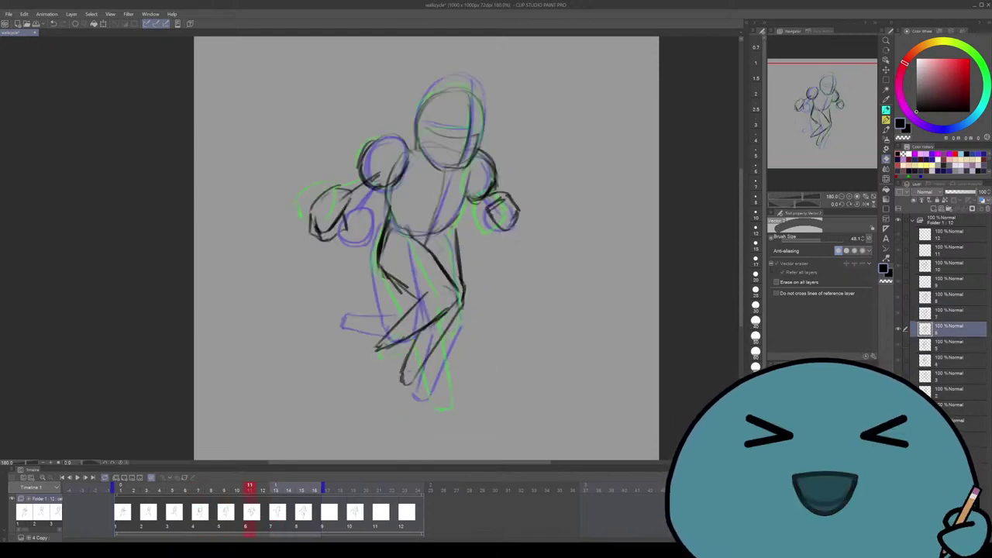
key(ctrl+Right)
key(ctrl+Right)
key(ctrl+Right)
key(ctrl+Right)
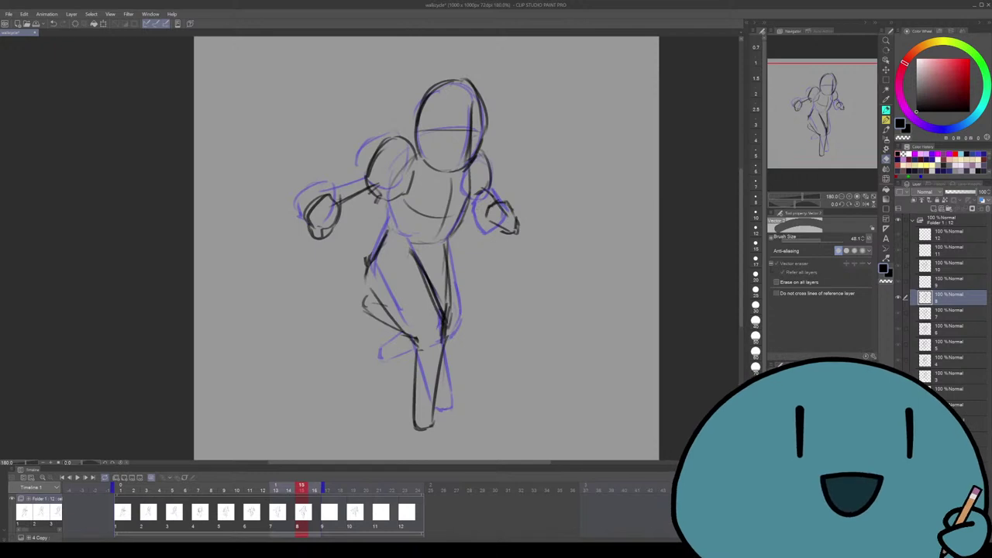
Step forward frame by frame through the 16-frame loop, returning to drawing 8, to check the pose sequence
key(ctrl+Right)
key(ctrl+Right)
key(ctrl+Right)
key(ctrl+Right)
key(ctrl+Right)
key(ctrl+Right)
key(ctrl+Right)
key(ctrl+Right)
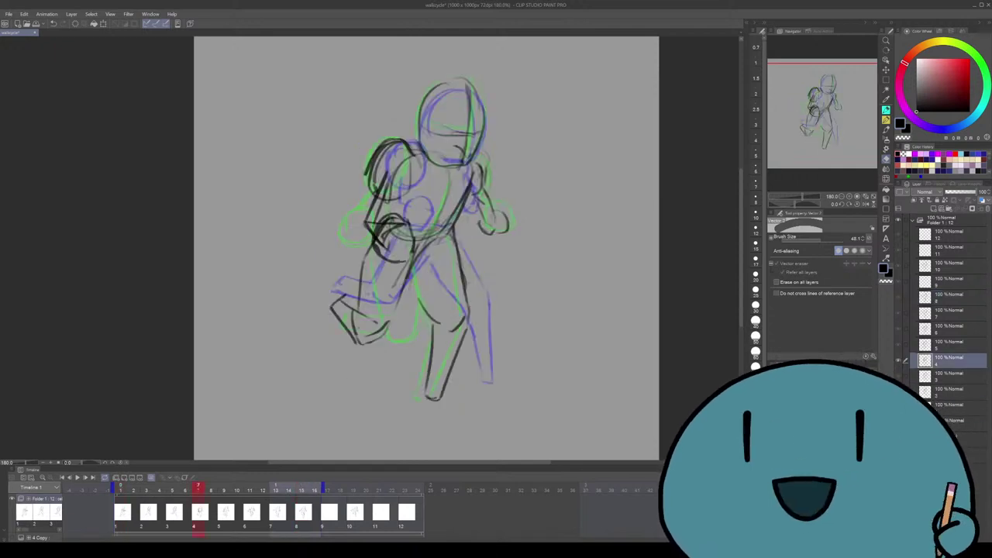
key(ctrl+Right)
key(ctrl+Right)
key(ctrl+Right)
key(ctrl+Right)
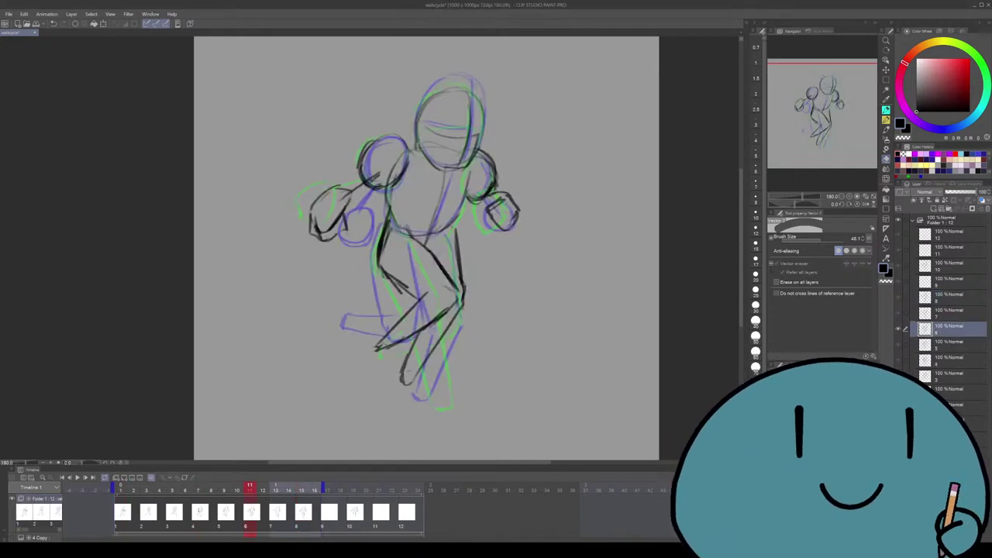
key(ctrl+Right)
key(ctrl+Right)
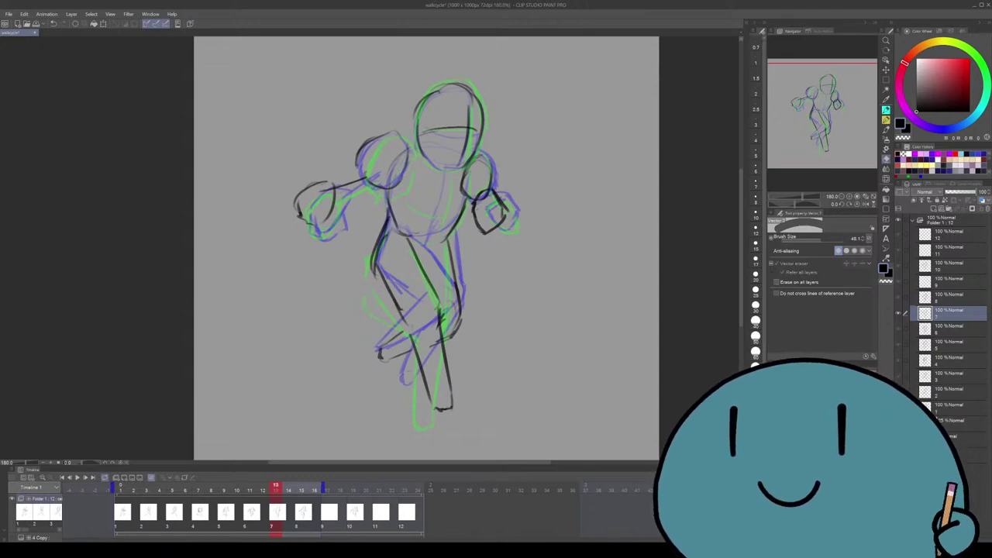
key(ctrl+Right)
key(ctrl+Right)
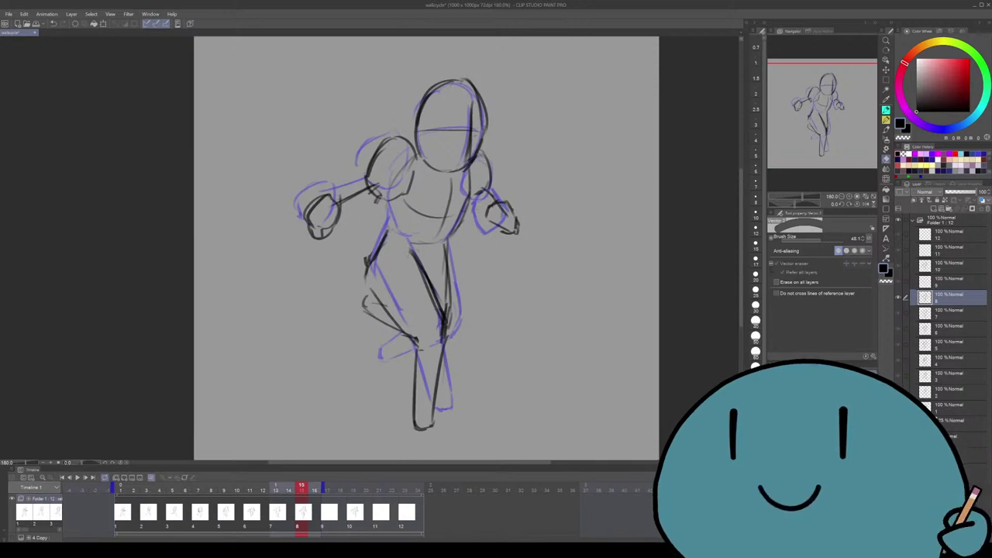
key(Return)
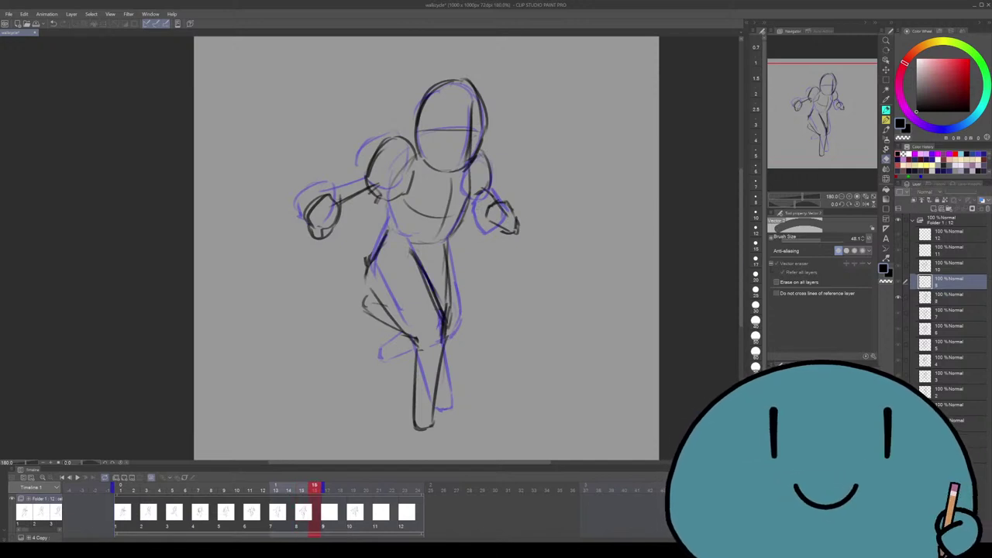
click(950, 294)
click(950, 279)
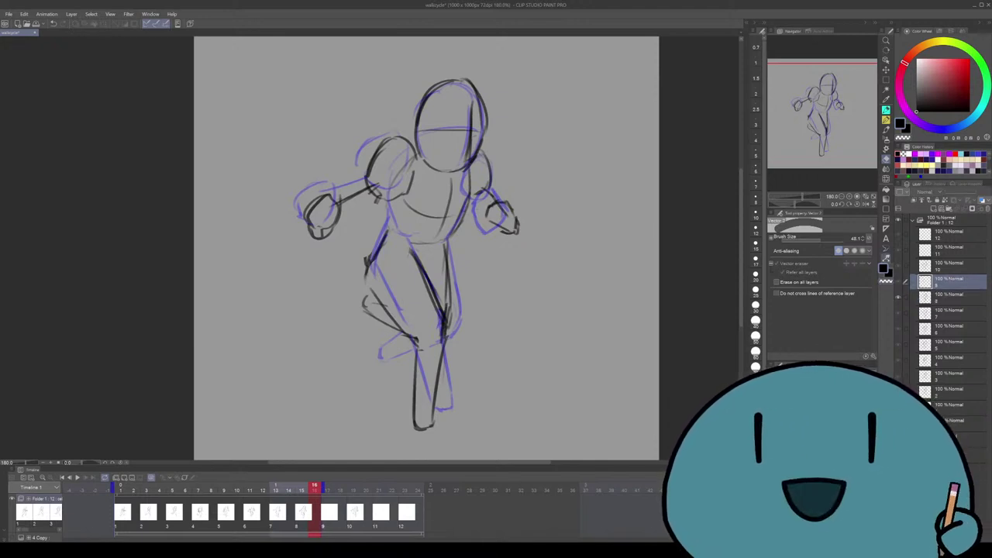
key(Left)
key(Left)
key(Left)
key(Left)
key(Right)
key(Right)
key(Right)
key(Right)
key(Right)
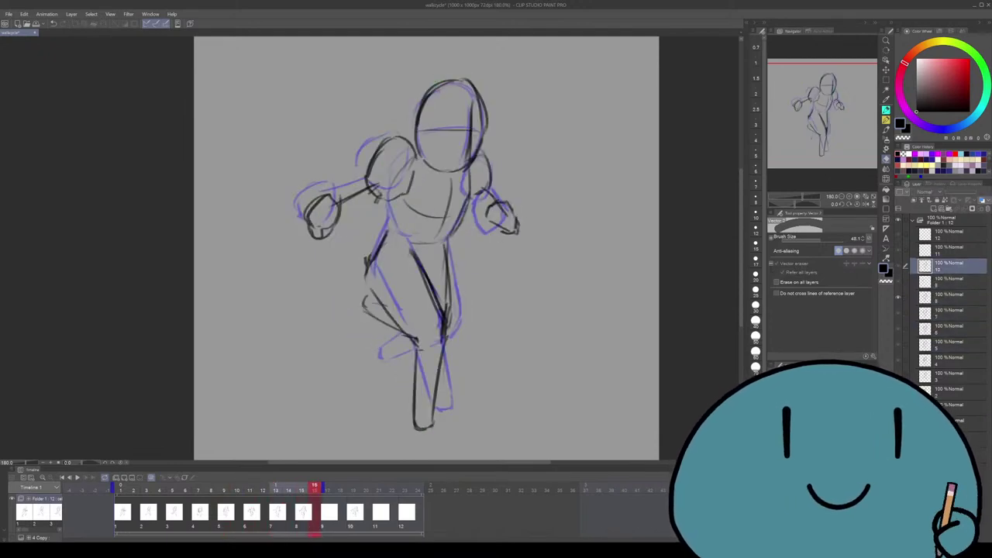
Extend the playback range back to frame 24 and go to drawing 9 at frame 17
key(alt+bracketleft)
key(alt+bracketright)
key(alt+bracketright)
key(alt+bracketright)
key(alt+bracketright)
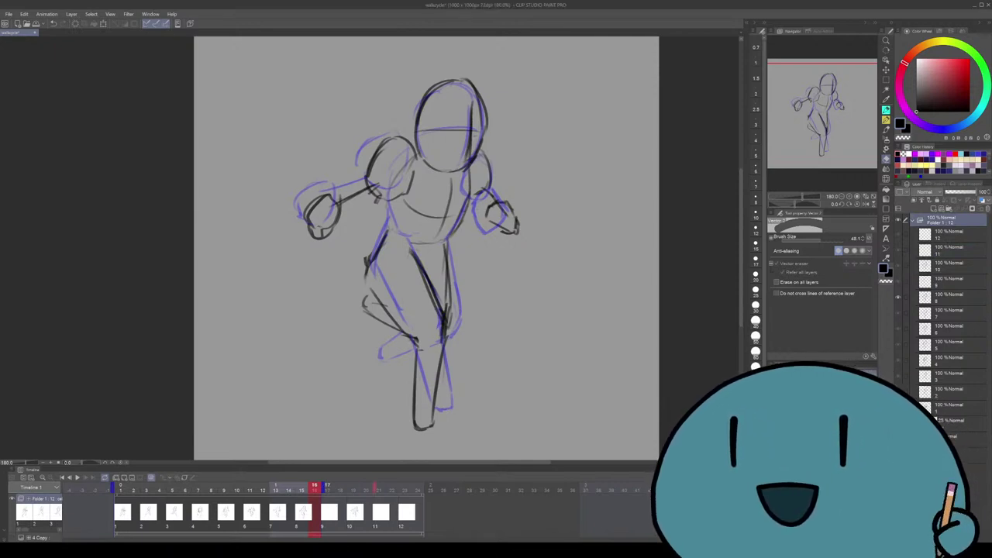
key(space)
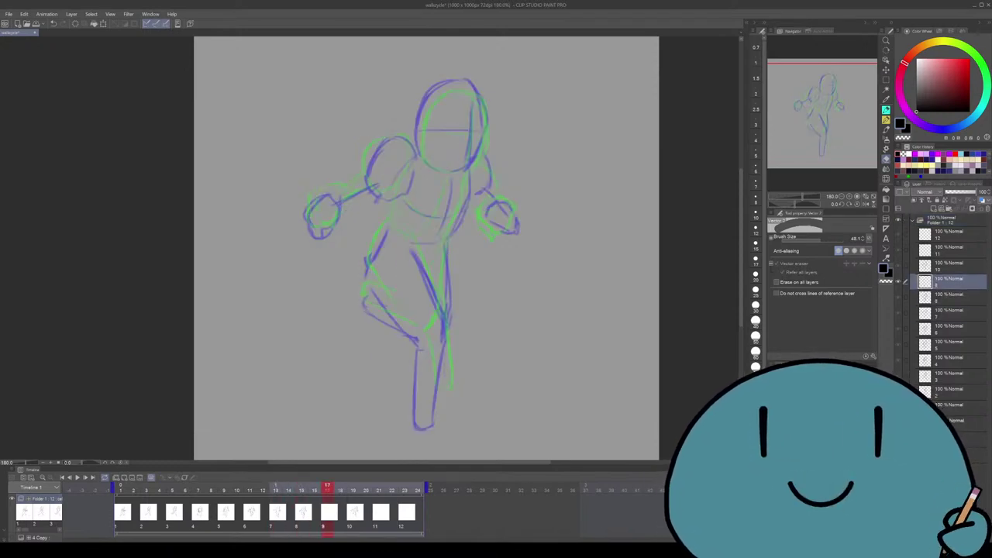
Sketch the supporting leg's thigh and lower leg on drawing 9 against the onion skin, redrawing the rejected strokes
key(p)
drag(522, 284, 572, 211)
key(ctrl+z)
mouse_move(436, 340)
mouse_down()
mouse_move(405, 425)
mouse_move(390, 419)
mouse_up()
key(ctrl+z)
drag(403, 253, 438, 341)
key(ctrl+z)
mouse_move(379, 239)
mouse_down()
mouse_move(359, 282)
mouse_move(403, 341)
mouse_move(388, 416)
mouse_up()
key(ctrl+z)
key(ctrl+z)
drag(396, 343, 389, 414)
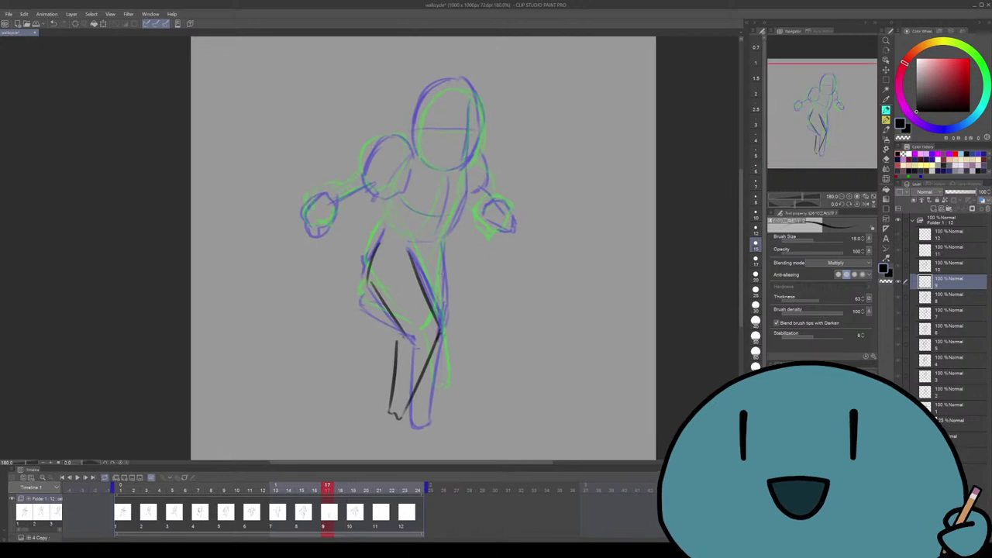
Sketch the other thigh with its shin folded back behind the supporting leg, plus the near shoulder's outer curve
mouse_move(438, 251)
mouse_down()
mouse_move(461, 343)
mouse_move(379, 352)
mouse_move(430, 324)
mouse_move(424, 364)
mouse_move(437, 351)
mouse_up()
key(ctrl+z)
key(ctrl+z)
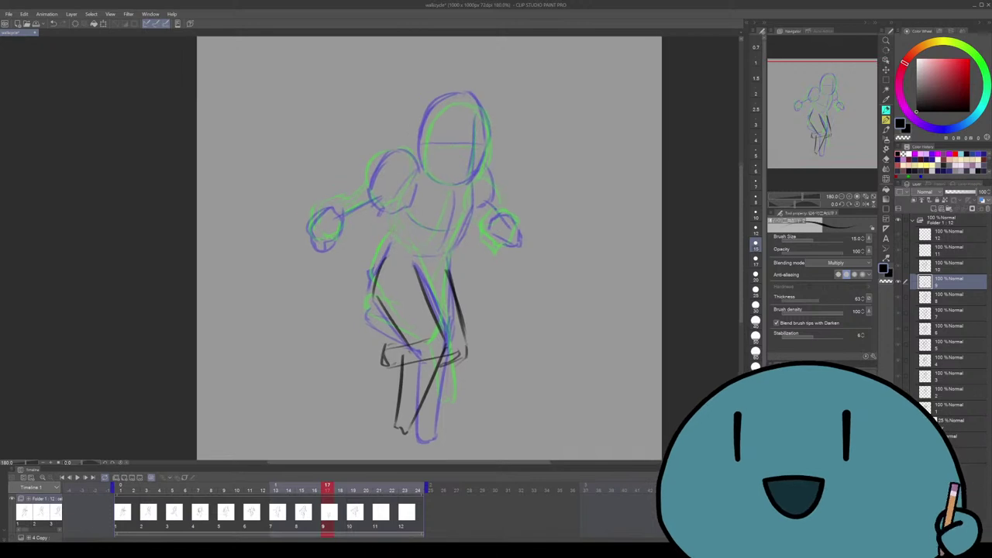
drag(413, 160, 381, 208)
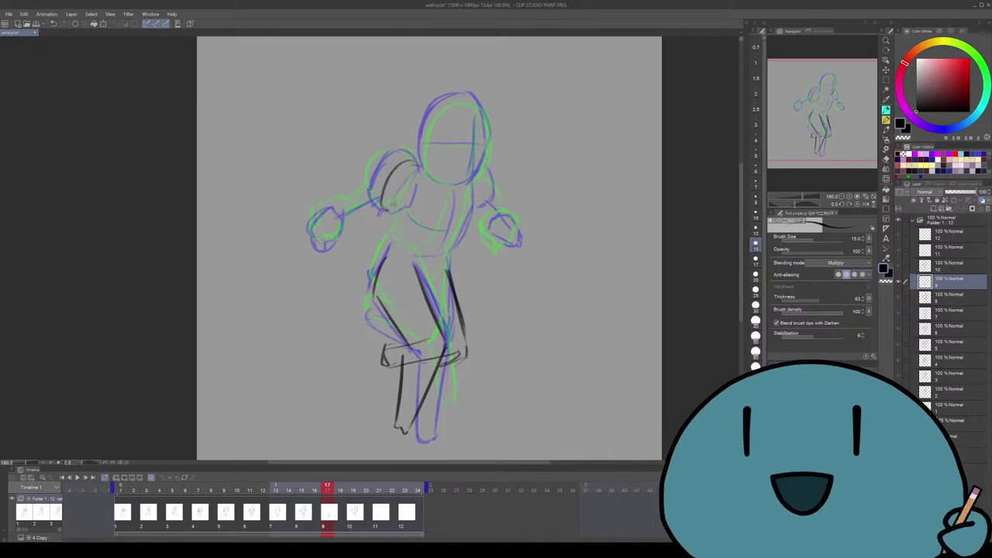
Flip between drawings 7 and 10 and play the full cycle to check the new leg pose
key(Right)
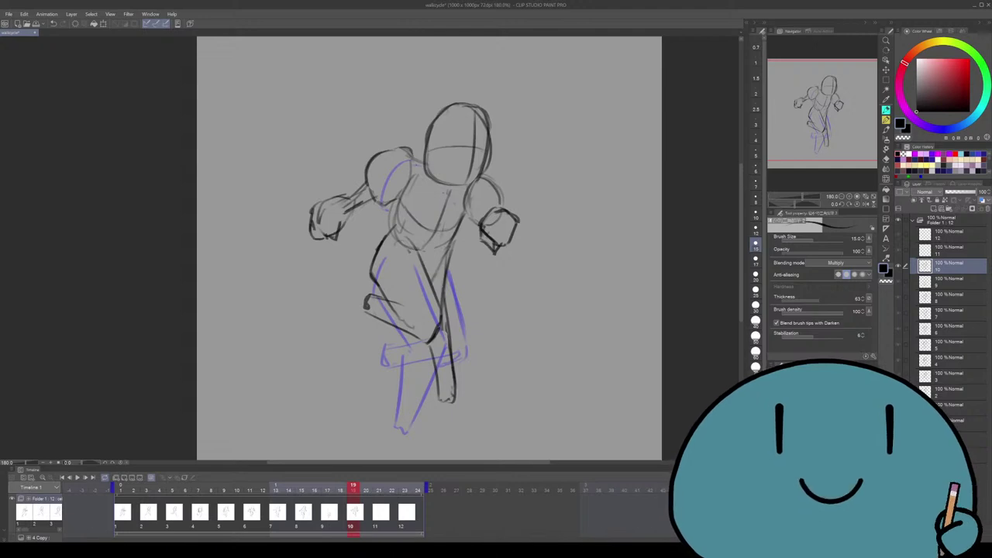
key(Left)
key(Left)
key(Right)
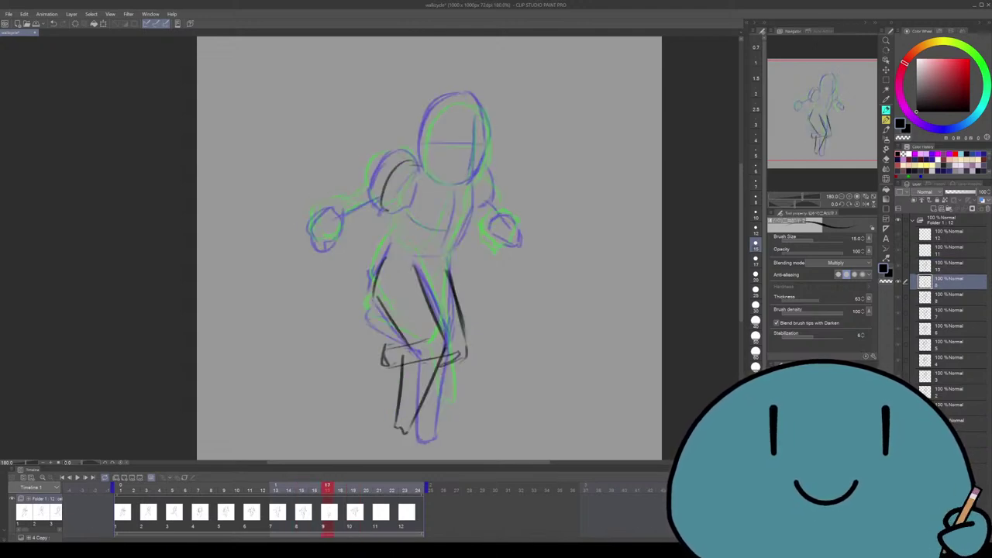
key(Right)
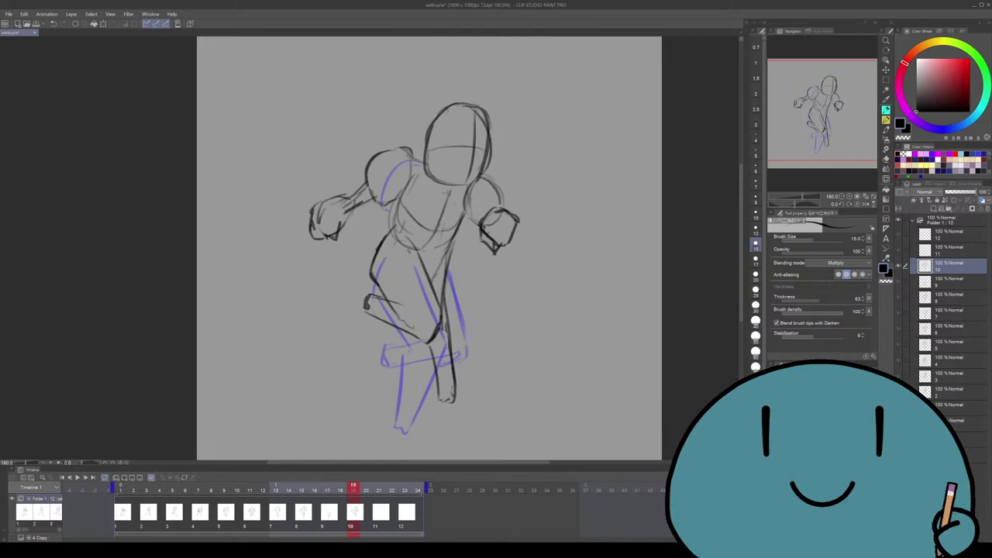
key(Left)
key(Left)
key(Left)
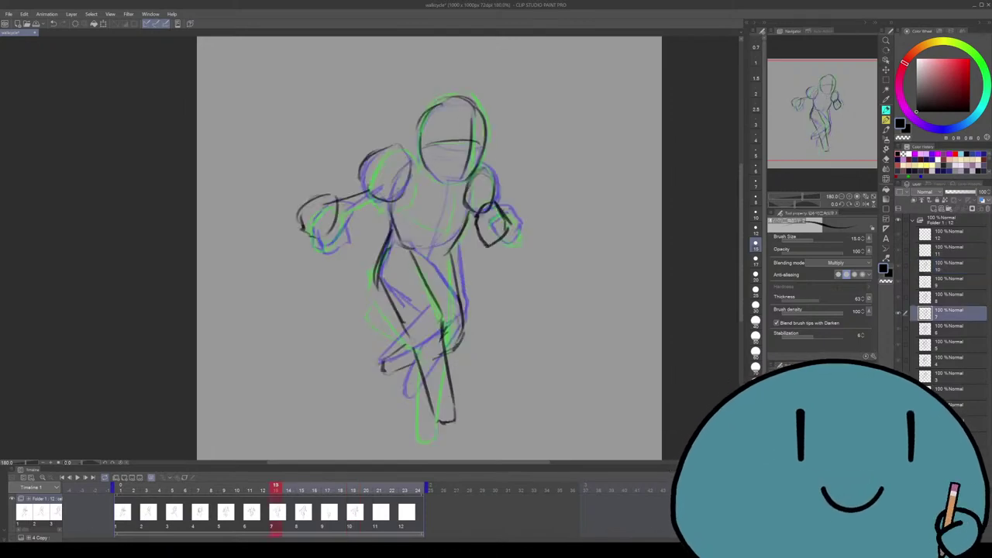
key(Right)
key(Right)
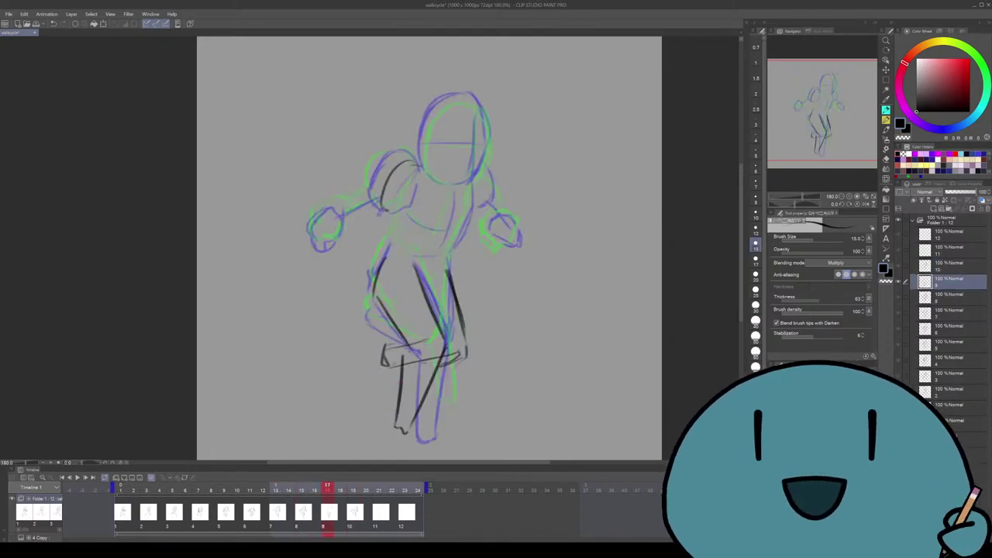
key(Right)
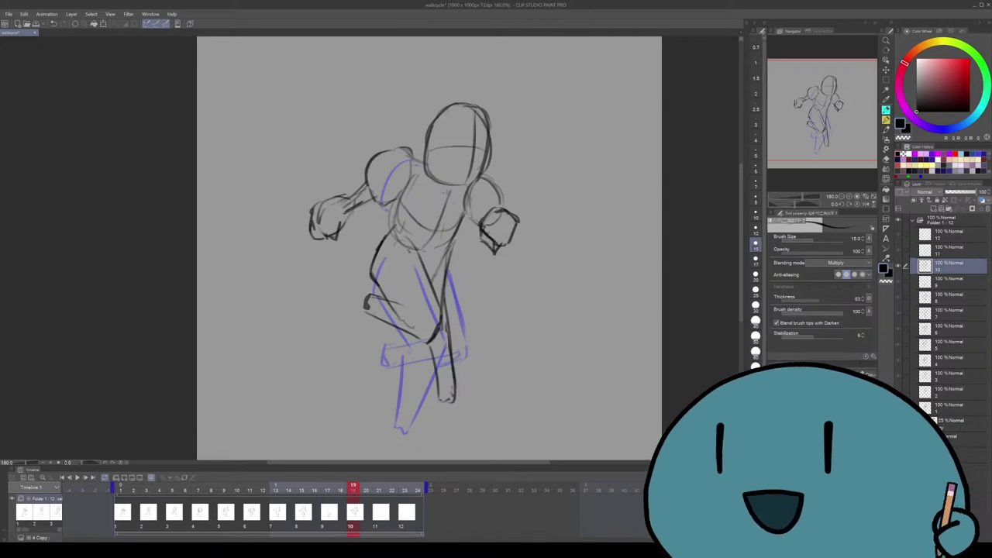
key(space)
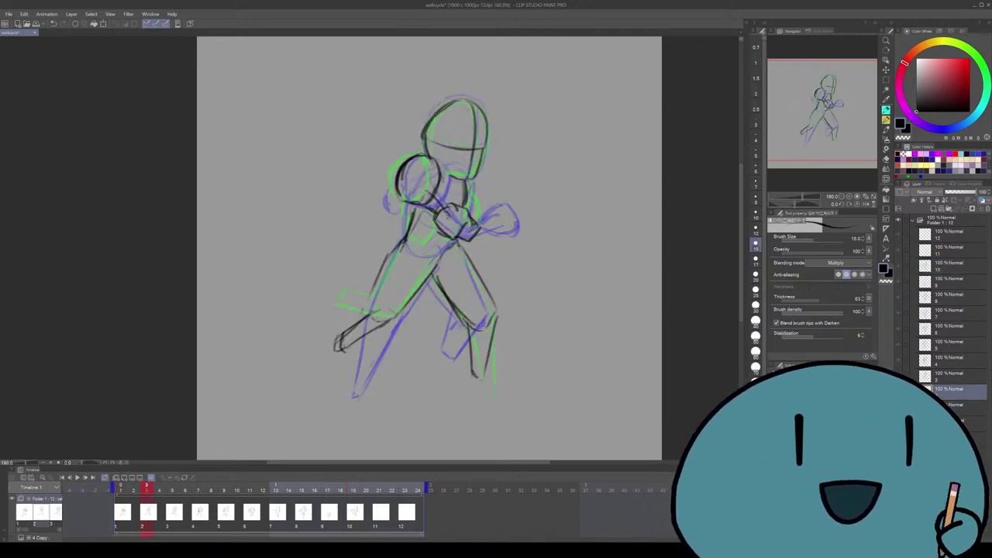
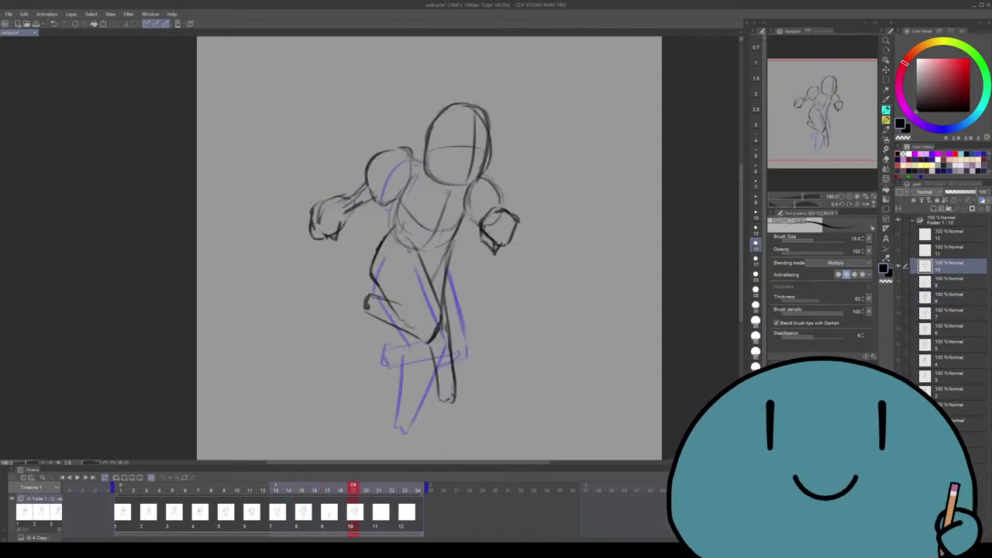
Erase the entire figure sketch on drawing 10
key(e)
mouse_move(345, 198)
mouse_down()
mouse_move(321, 210)
mouse_move(314, 235)
mouse_move(337, 222)
mouse_move(376, 193)
mouse_up()
mouse_move(411, 151)
mouse_down()
mouse_move(368, 169)
mouse_move(409, 159)
mouse_move(401, 207)
mouse_move(431, 229)
mouse_move(523, 240)
mouse_move(502, 147)
mouse_move(464, 148)
mouse_move(438, 175)
mouse_move(432, 228)
mouse_move(438, 364)
mouse_up()
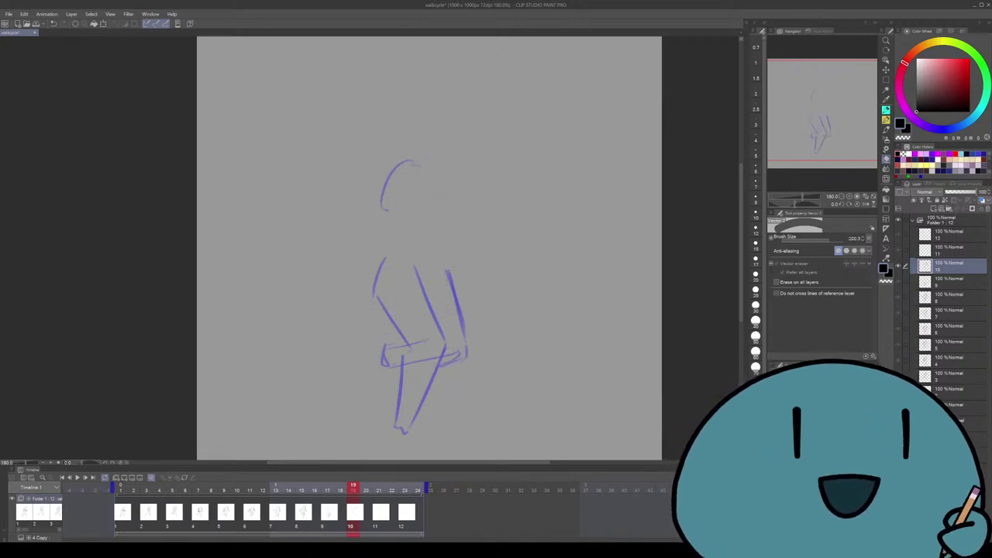
Flip between drawings 7, 8 and 9 to compare the leg and arm poses, finishing on drawing 9
key(Left)
key(Left)
key(Left)
key(Right)
key(Right)
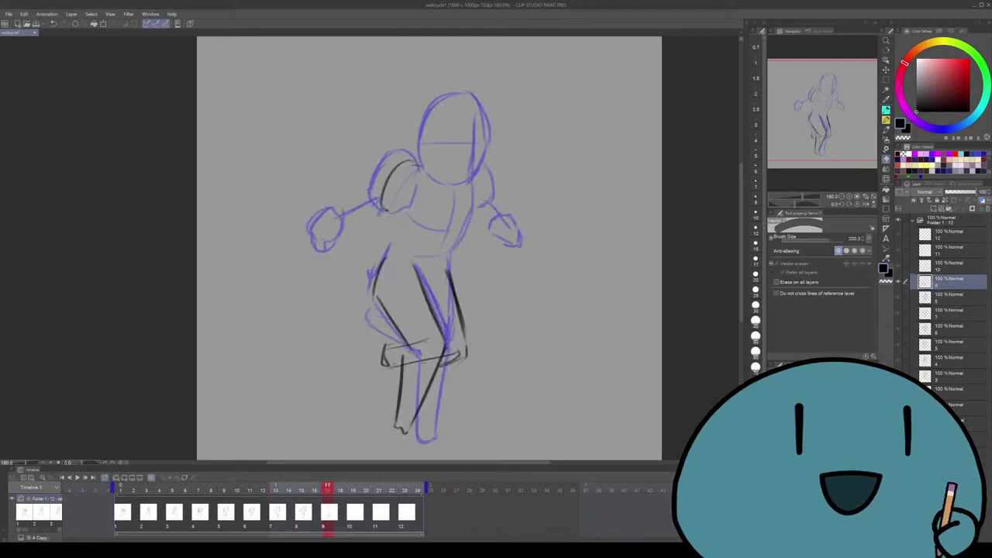
key(Left)
key(Left)
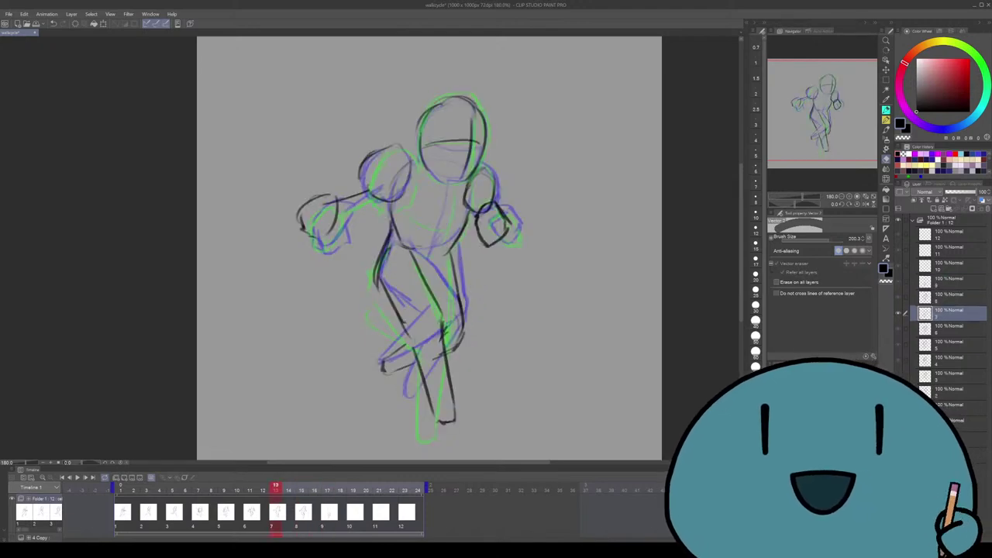
key(Right)
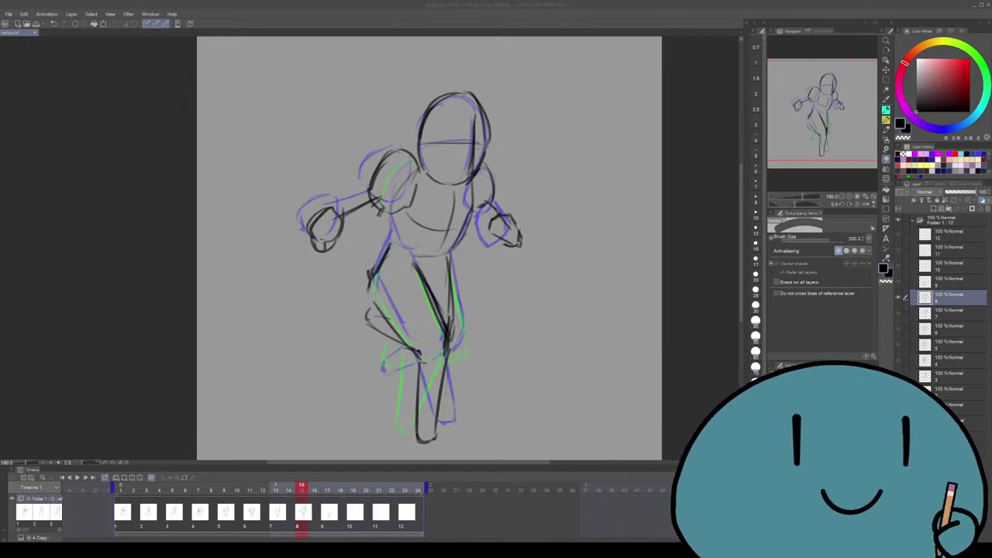
click(577, 256)
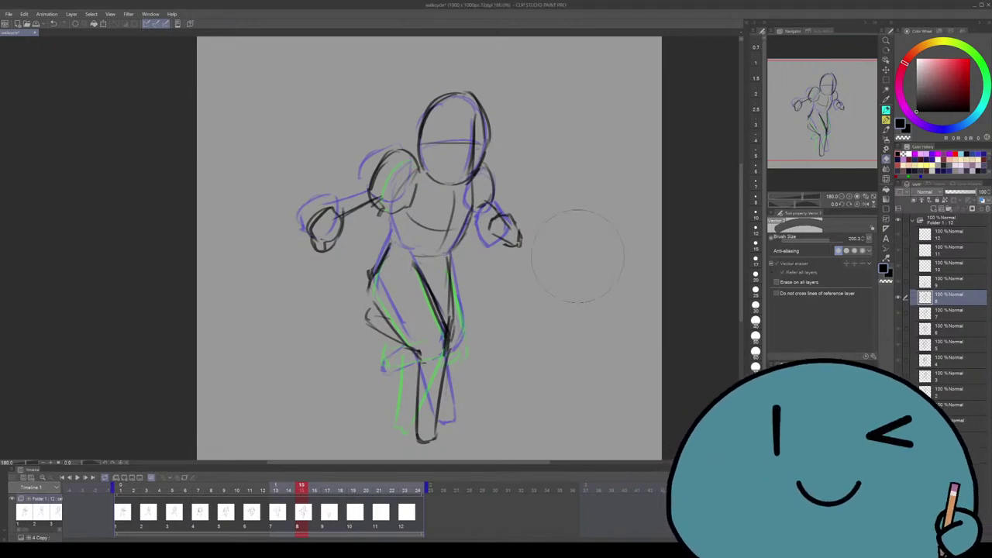
key(p)
key(Left)
key(Right)
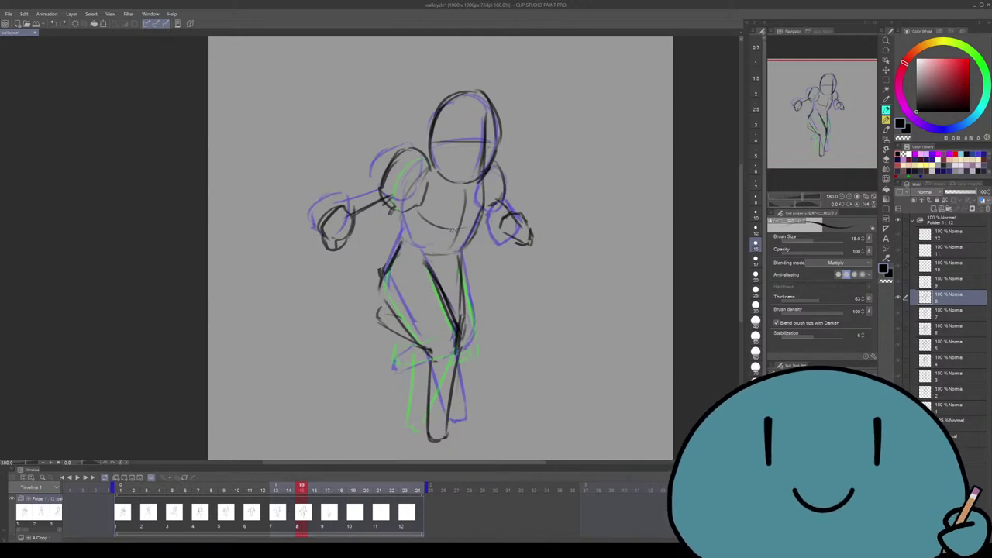
key(Left)
key(Right)
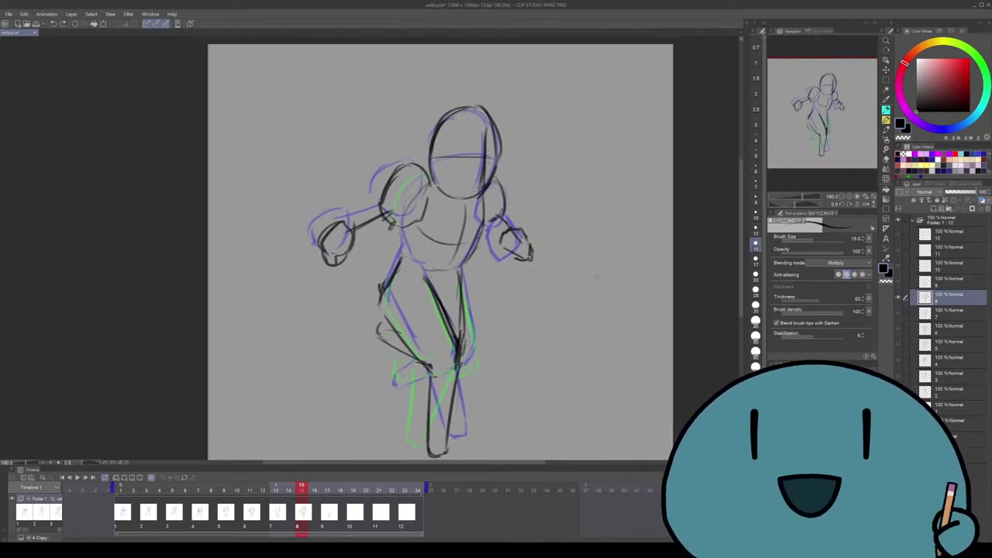
key(Right)
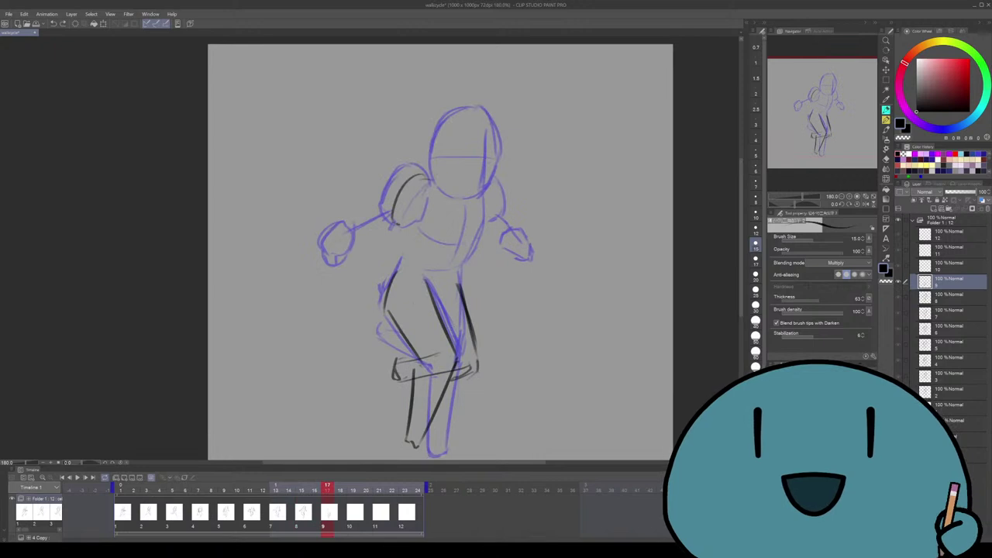
Erase the folded shin's lines where they cross behind the supporting knee on drawing 9
key(e)
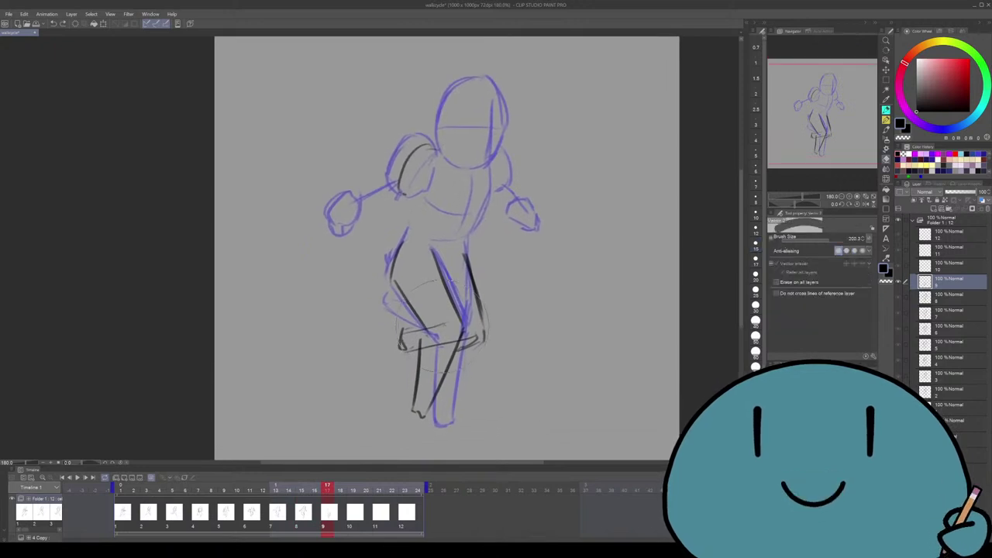
drag(450, 346, 428, 346)
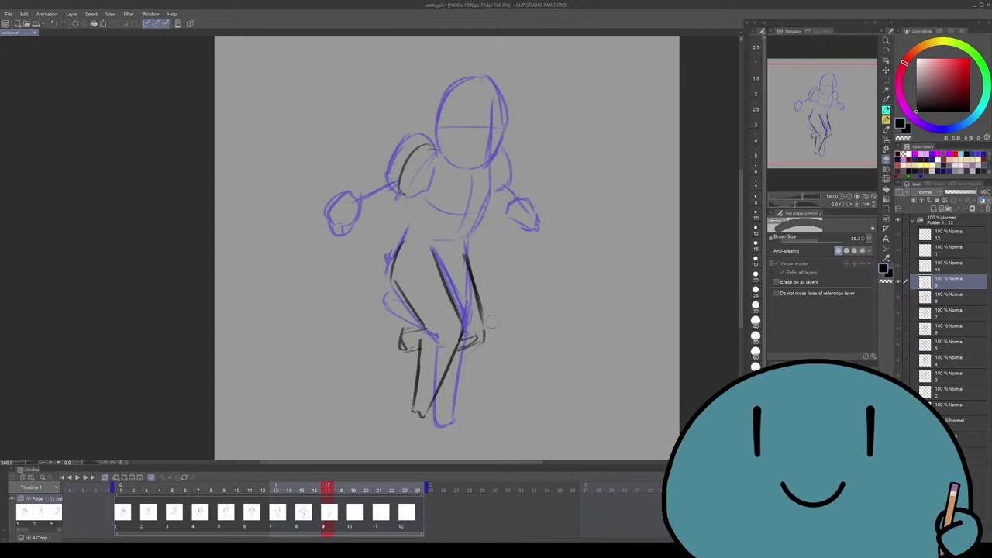
key(p)
key(Return)
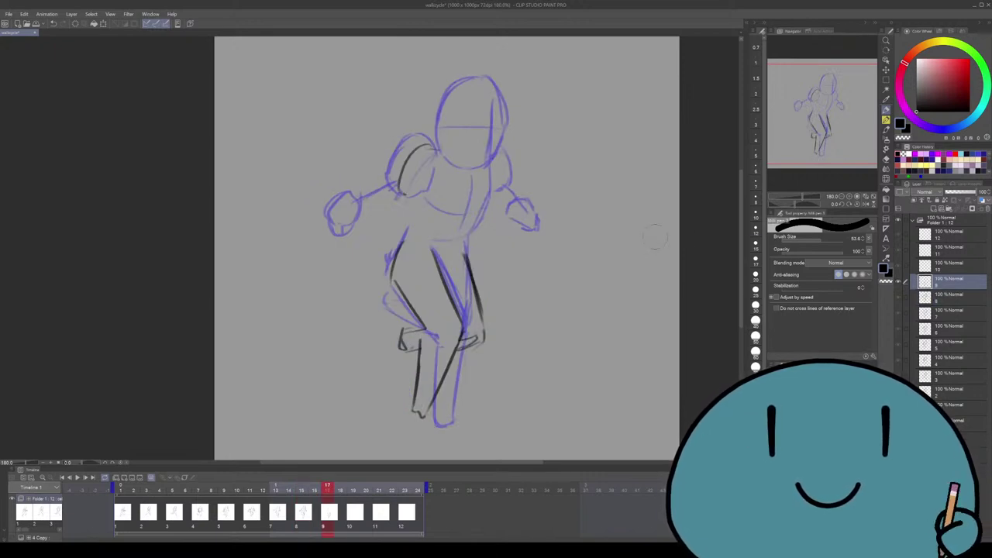
Sketch the near arm on drawing 9: complete the rounded shoulder and add the short forearm and round hand beside the hip
key(b)
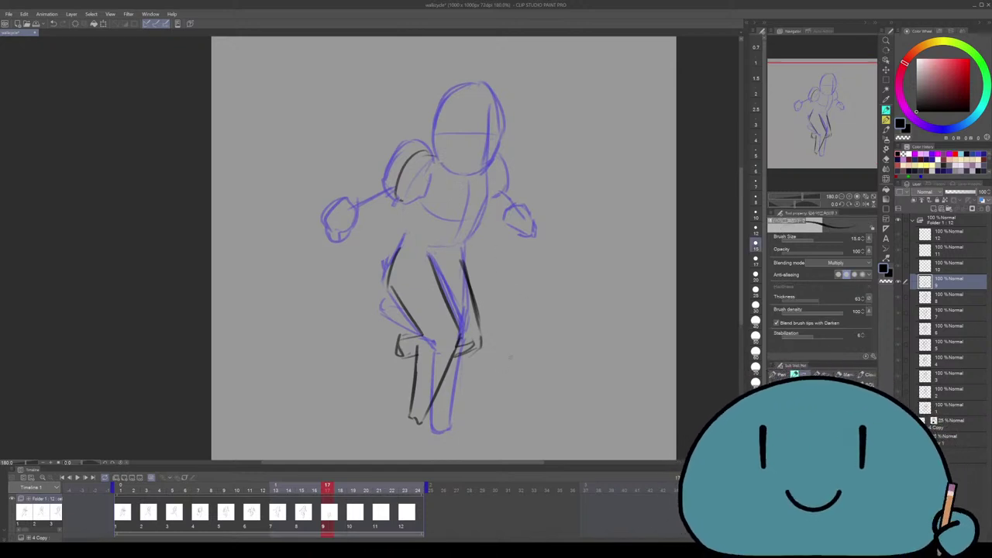
scroll(444, 249, up, 1)
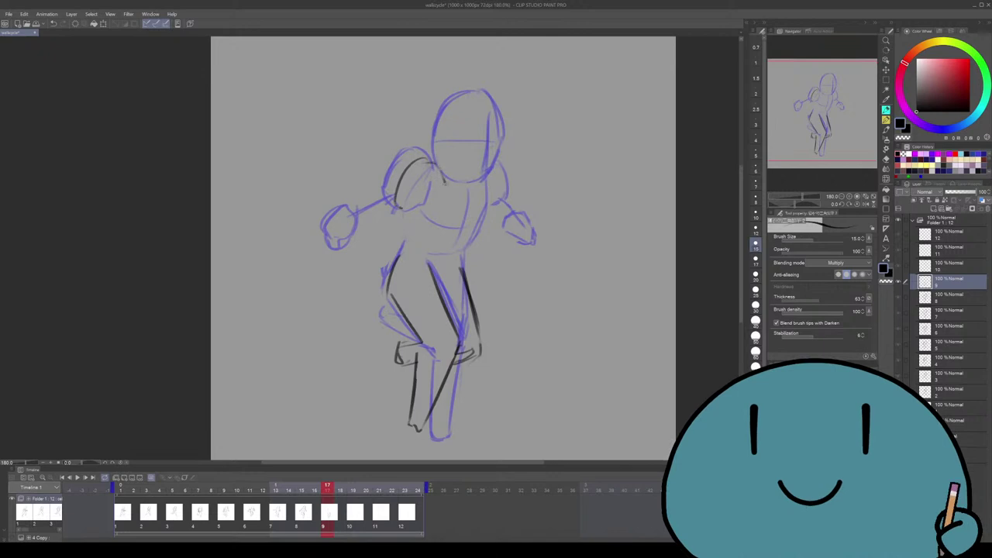
mouse_move(442, 200)
mouse_down()
mouse_move(418, 216)
mouse_move(402, 203)
mouse_move(390, 241)
mouse_move(383, 226)
mouse_move(392, 253)
mouse_move(422, 247)
mouse_move(406, 246)
mouse_move(410, 267)
mouse_move(397, 261)
mouse_up()
scroll(444, 249, up, 1)
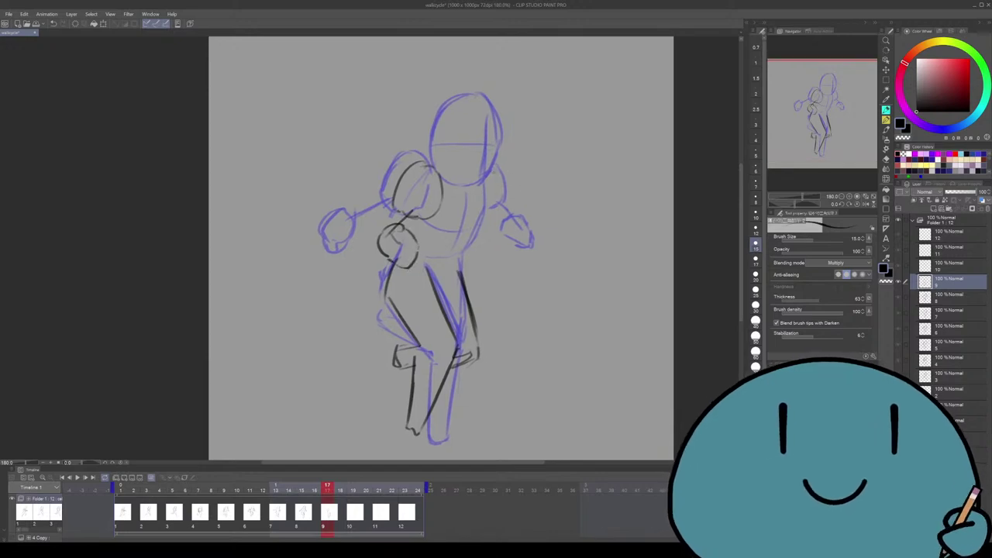
Step back through the earlier drawings and forward again to drawing 9 to check the arm swing
key(Left)
key(Left)
key(Left)
key(Left)
key(Left)
key(Left)
key(Right)
key(Right)
key(Right)
key(Right)
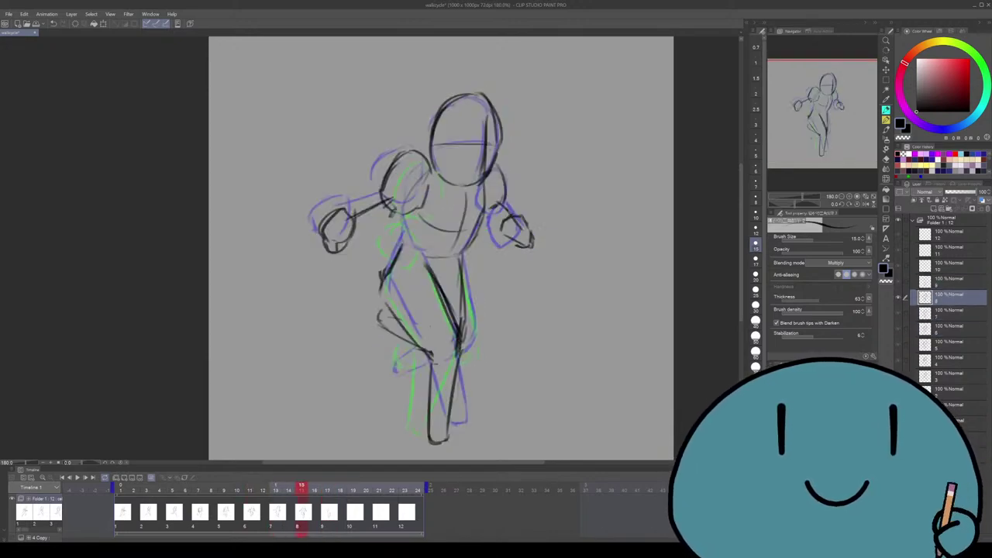
key(Right)
key(Right)
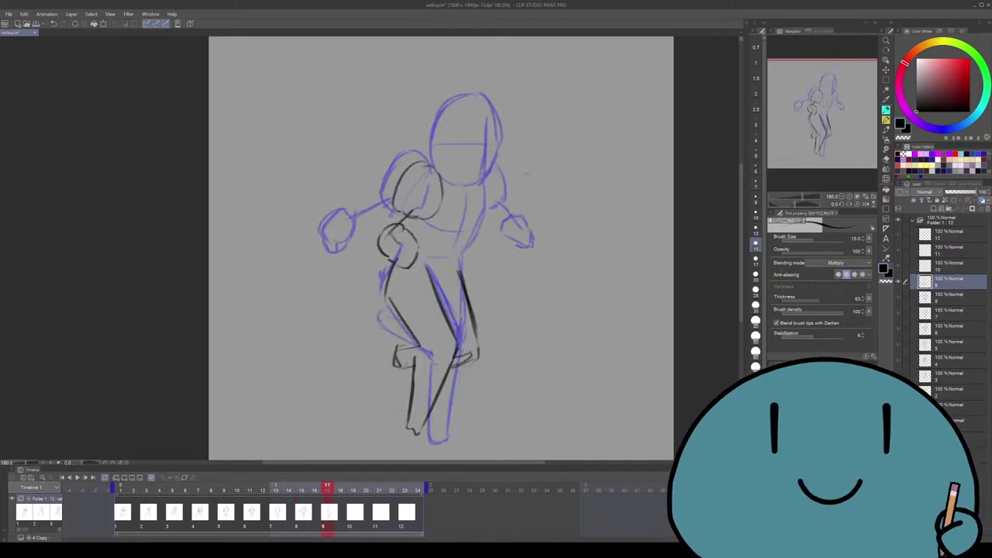
drag(498, 173, 475, 237)
key(ctrl+z)
mouse_move(481, 184)
mouse_down()
mouse_move(479, 237)
mouse_move(450, 262)
mouse_move(423, 263)
mouse_up()
key(ctrl+z)
key(ctrl+z)
drag(468, 182, 449, 258)
drag(429, 216, 472, 228)
drag(460, 98, 431, 163)
key(ctrl+z)
key(ctrl+z)
key(ctrl+z)
Draw the torso's far side and the head outline on drawing 9, with the vertical and horizontal face guidelines
drag(478, 186, 456, 264)
mouse_move(468, 91)
mouse_down()
mouse_move(435, 177)
mouse_move(498, 128)
mouse_up()
drag(499, 131, 478, 189)
mouse_move(482, 96)
mouse_down()
mouse_move(493, 173)
mouse_move(482, 183)
mouse_up()
drag(438, 145, 497, 139)
Add the far shoulder, upper arm and waist line to drawing 9, then compare it with drawings 7 and 8
drag(496, 232, 490, 217)
drag(485, 158, 487, 200)
drag(434, 248, 437, 238)
mouse_move(493, 186)
mouse_down()
mouse_move(507, 180)
mouse_move(509, 194)
mouse_up()
key(Left)
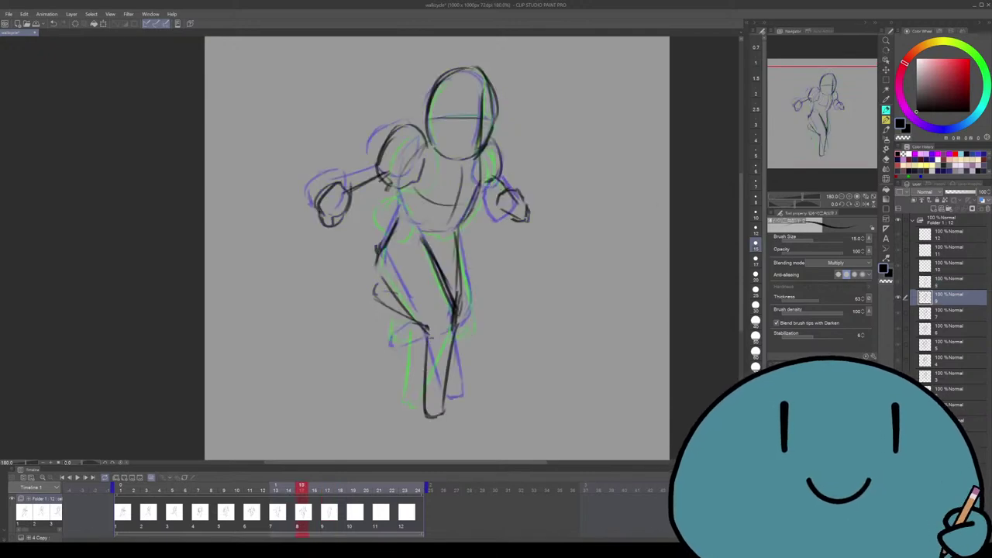
key(Left)
key(Right)
key(Right)
Sketch a small front-view reference figure beside the main one, with an oval head, face guidelines and a boxy torso
mouse_move(559, 88)
mouse_down()
mouse_move(542, 89)
mouse_move(524, 115)
mouse_move(522, 211)
mouse_move(542, 159)
mouse_up()
key(ctrl+z)
key(ctrl+z)
mouse_move(523, 209)
mouse_down()
mouse_move(540, 166)
mouse_move(569, 179)
mouse_move(571, 212)
mouse_up()
mouse_move(532, 109)
mouse_down()
mouse_move(563, 143)
mouse_move(539, 108)
mouse_move(547, 167)
mouse_up()
drag(530, 134, 562, 132)
drag(524, 203, 574, 221)
drag(401, 262, 411, 252)
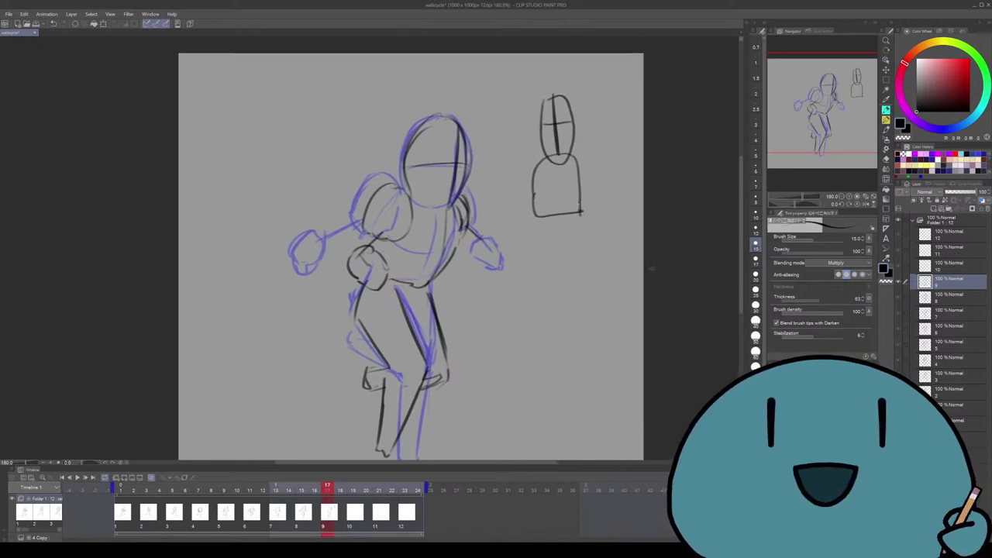
Add raised, bent stick arms with hands to both sides of the small reference figure
mouse_move(574, 177)
mouse_down()
mouse_move(612, 122)
mouse_move(598, 138)
mouse_up()
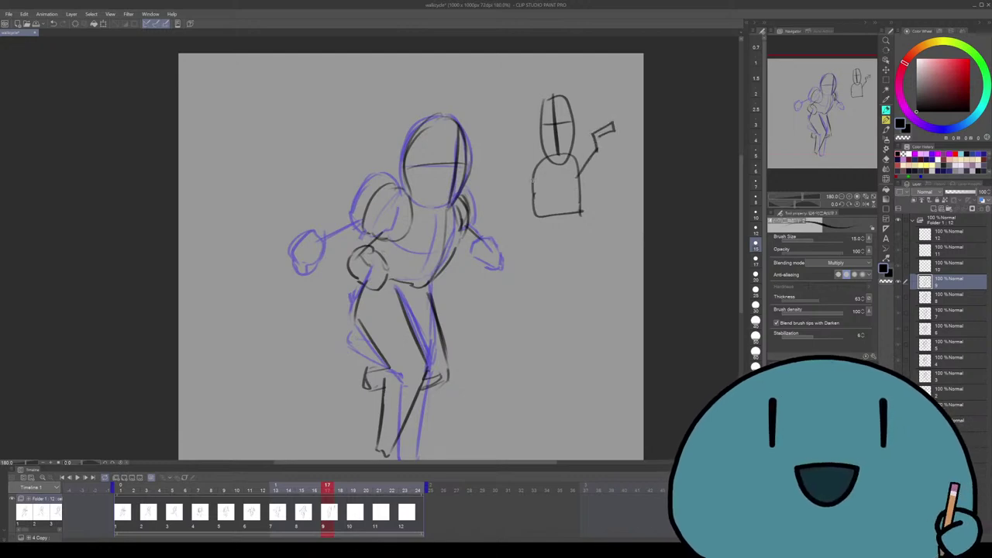
drag(532, 177, 512, 135)
drag(587, 141, 591, 141)
key(e)
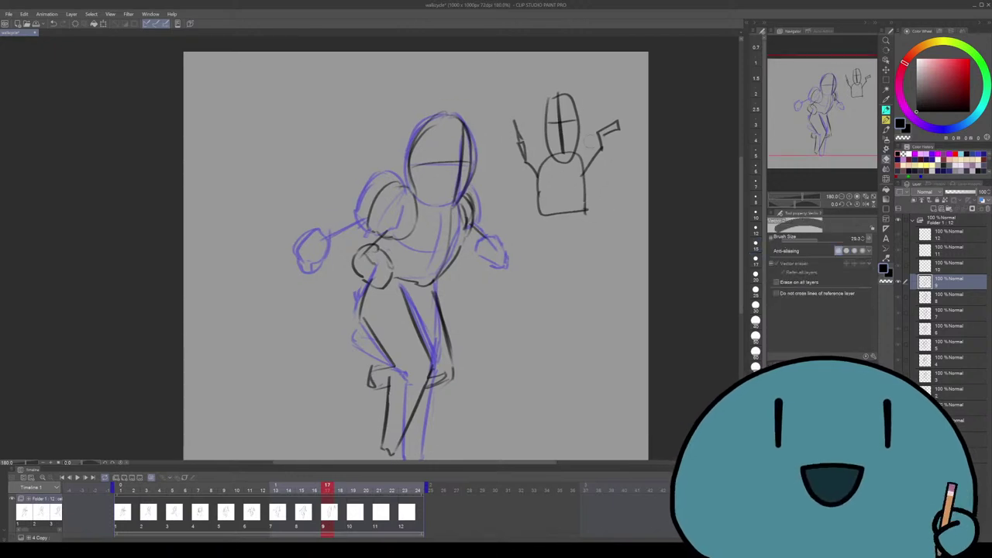
Erase the small front-view reference figure beside the main one on drawing 9, then compare the pose with drawing 7
mouse_move(643, 120)
mouse_down()
mouse_move(560, 95)
mouse_move(529, 146)
mouse_move(532, 109)
mouse_move(561, 227)
mouse_move(578, 211)
mouse_move(593, 239)
mouse_up()
key(p)
drag(632, 211, 664, 197)
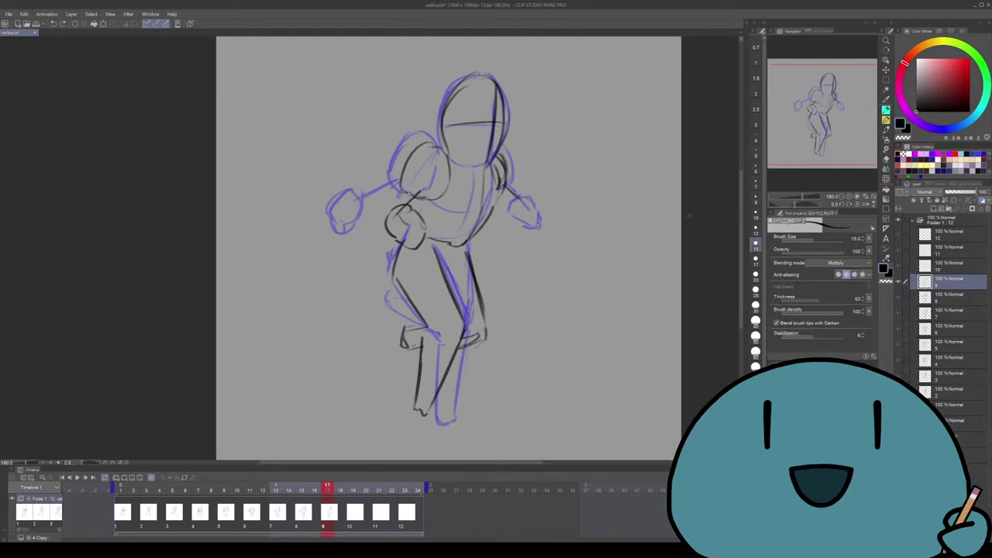
key(ctrl+Left)
key(ctrl+Left)
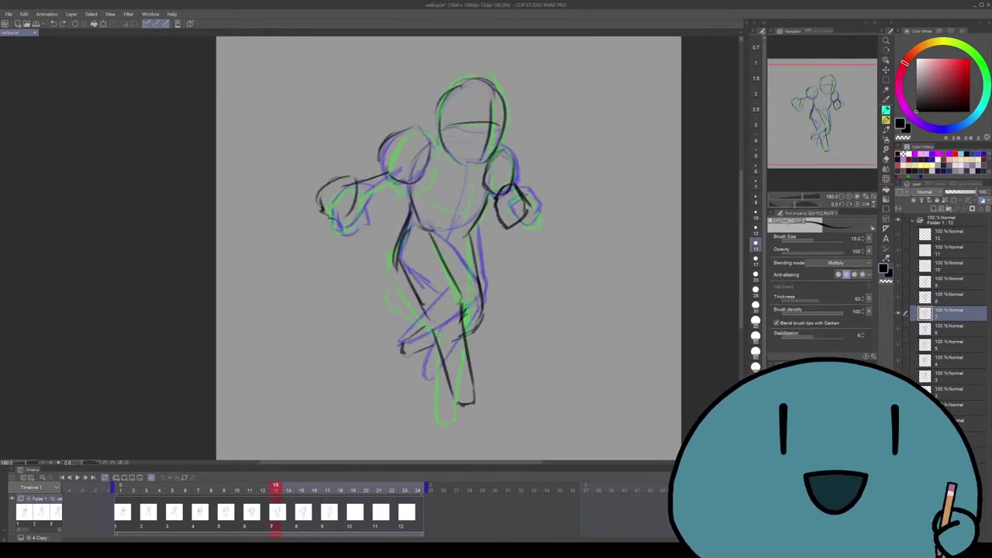
key(ctrl+Right)
key(ctrl+Right)
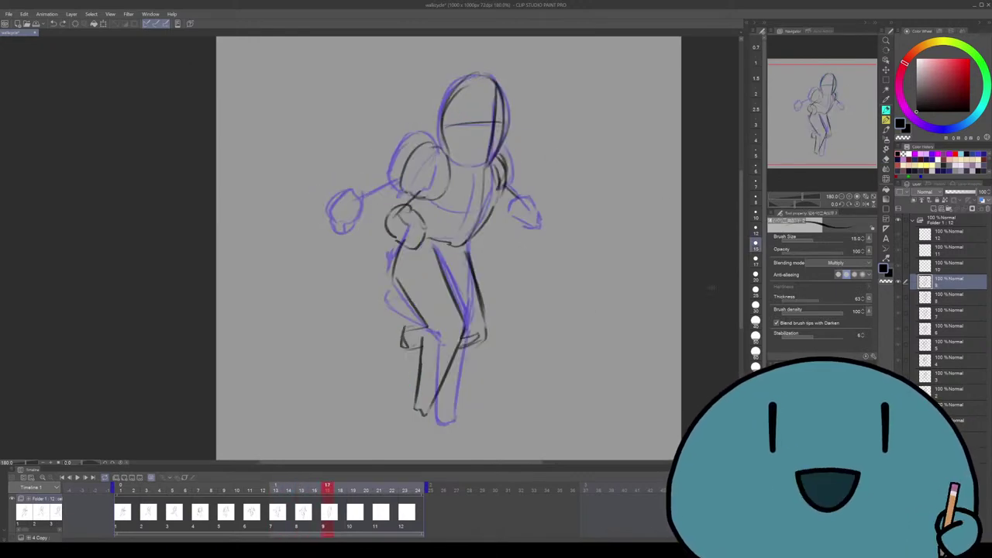
Draw the far forearm and an oval hand below the far shoulder on drawing 9, following the onion skin of drawing 8
mouse_move(546, 231)
mouse_down()
mouse_move(589, 226)
mouse_move(592, 242)
mouse_up()
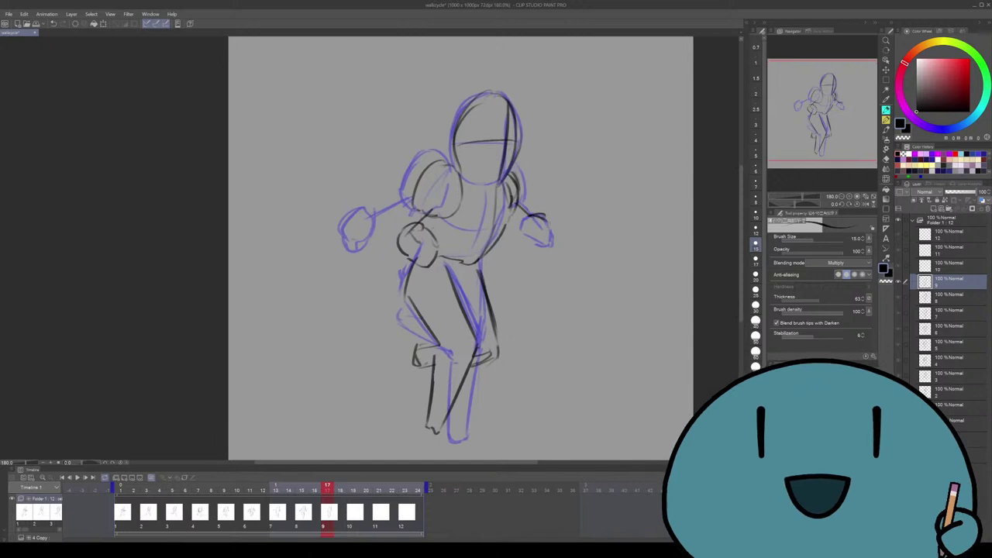
drag(552, 235, 554, 230)
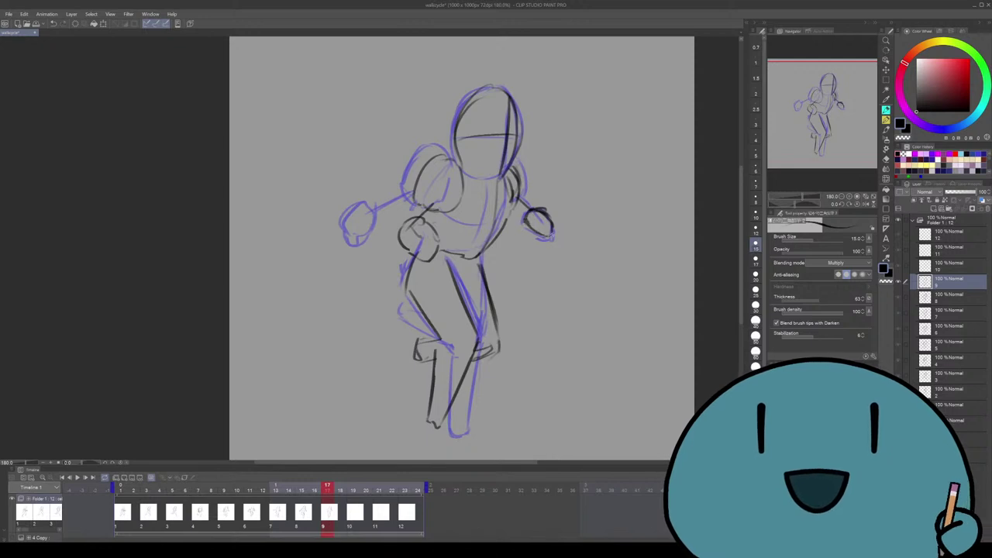
drag(555, 232, 562, 212)
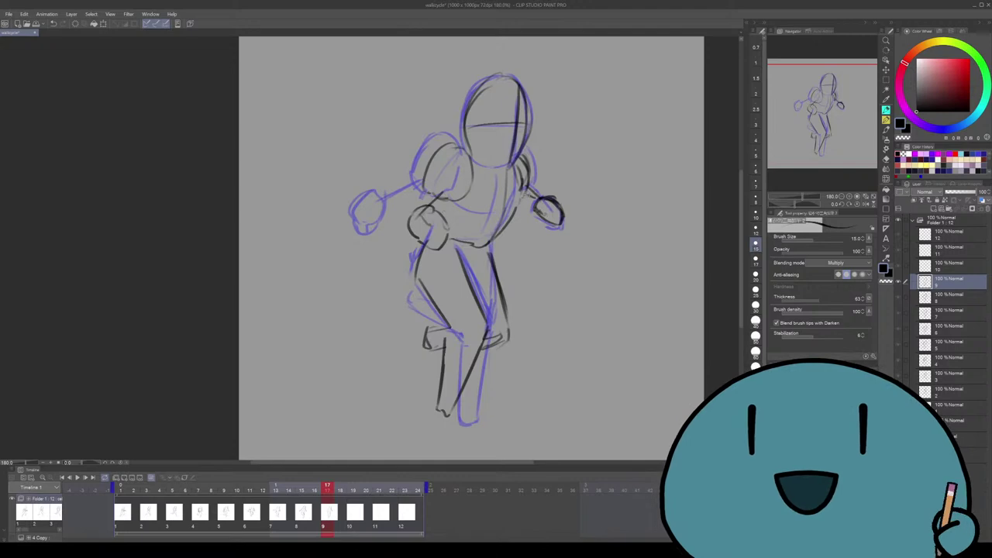
drag(533, 203, 536, 203)
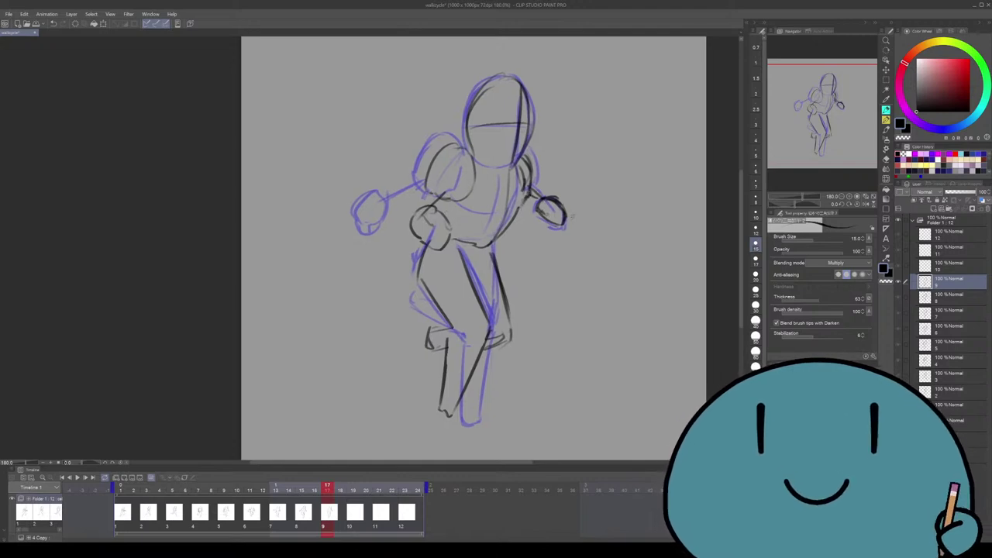
Flip back and forth through the earlier drawings to check how the motion leads into drawing 9, ending on drawing 10
key(Left)
key(Left)
key(Left)
key(Left)
key(Right)
key(Right)
key(Right)
key(Right)
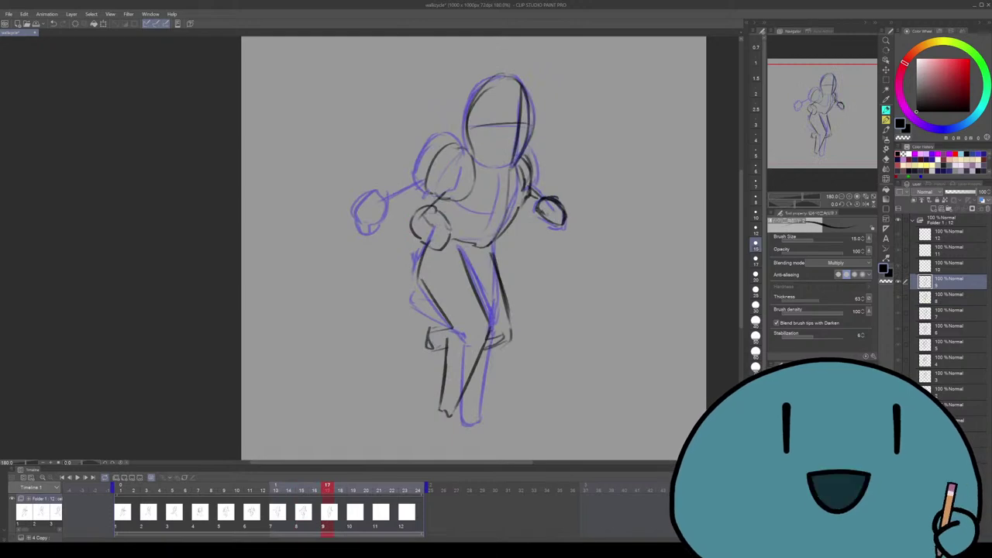
key(Right)
key(Right)
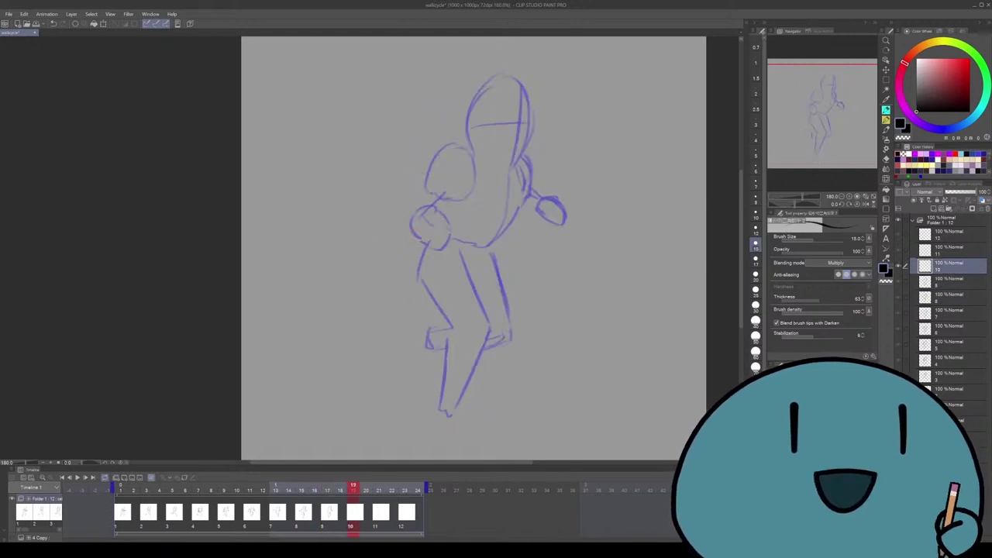
key(Left)
key(Left)
key(Left)
key(Left)
key(Left)
key(Left)
key(Left)
key(Left)
key(Left)
key(Left)
key(Right)
key(Right)
key(Right)
key(Right)
key(Right)
key(Right)
key(Right)
key(Right)
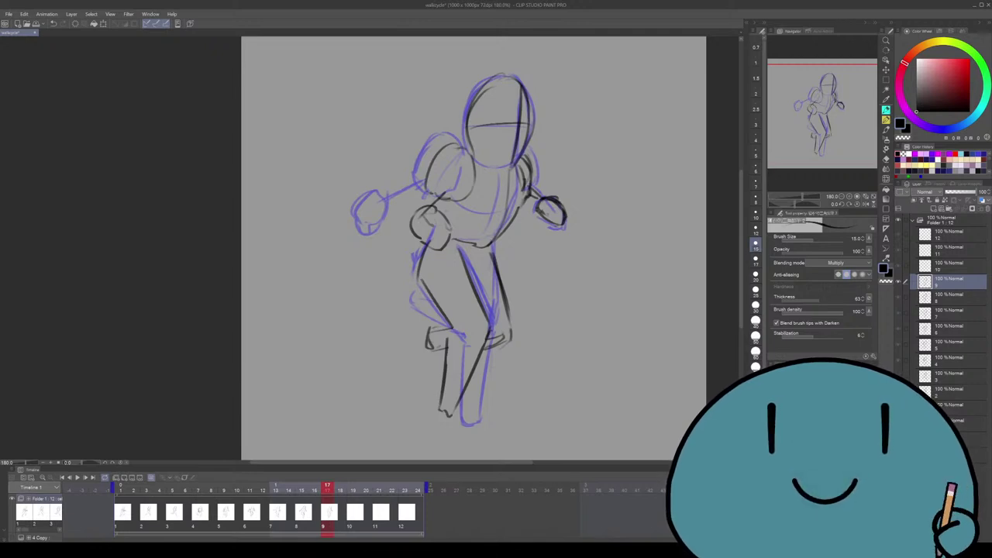
key(Left)
key(Left)
key(Left)
key(Left)
key(Right)
key(Right)
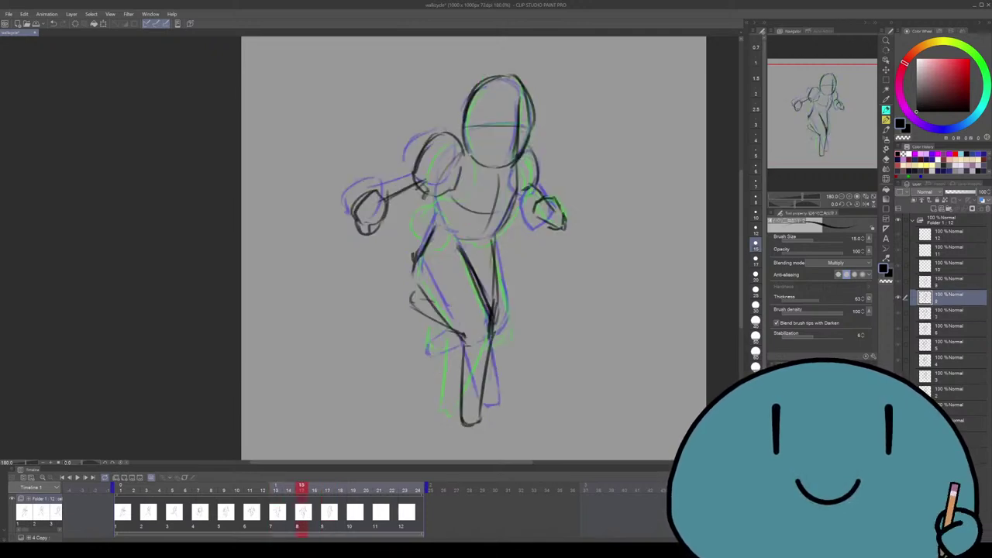
key(Right)
key(Right)
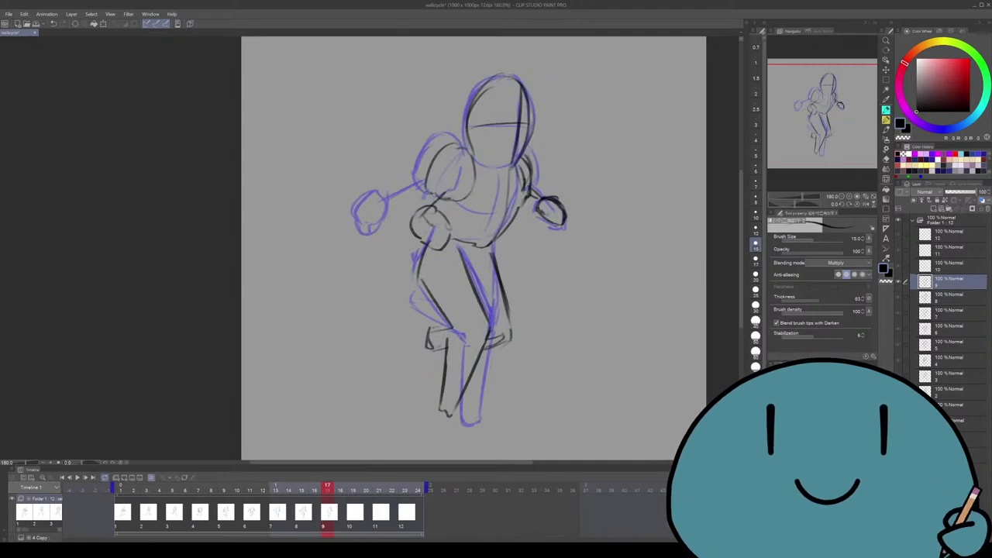
key(Right)
key(Right)
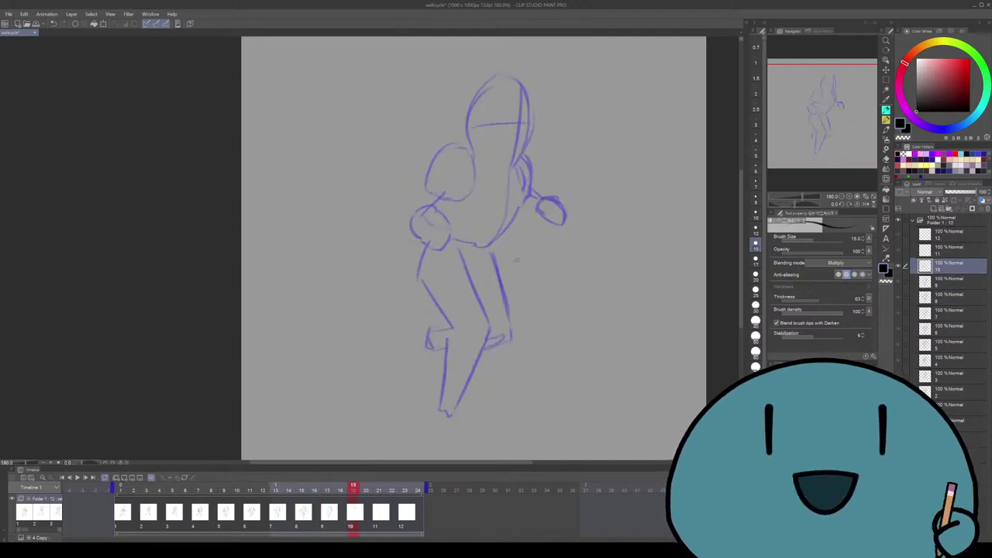
mouse_move(477, 250)
mouse_down()
mouse_move(536, 302)
mouse_move(532, 325)
mouse_move(470, 366)
mouse_up()
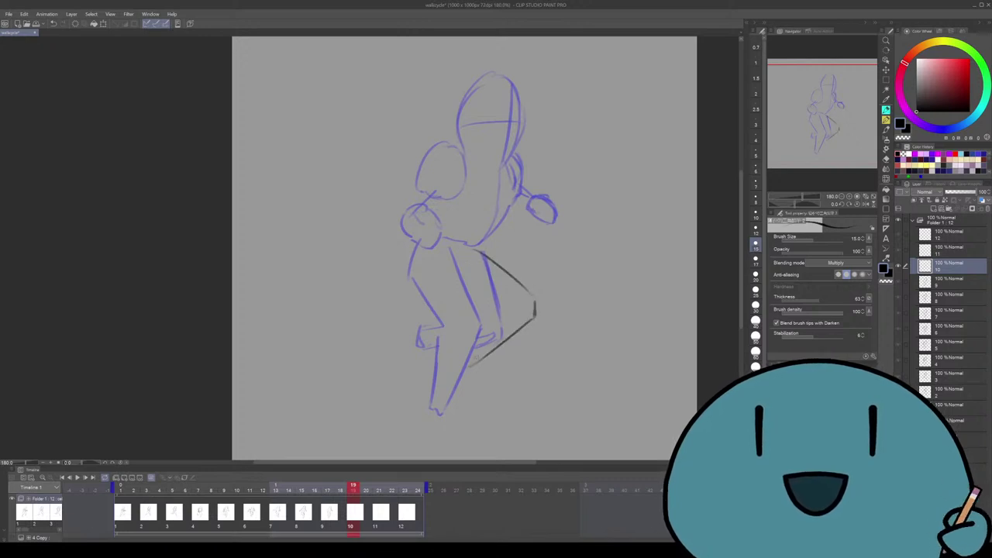
key(ctrl+z)
key(ctrl+z)
drag(541, 313, 481, 343)
key(ctrl+z)
key(ctrl+z)
key(ctrl+z)
mouse_move(479, 252)
mouse_down()
mouse_move(554, 289)
mouse_move(545, 283)
mouse_move(552, 304)
mouse_up()
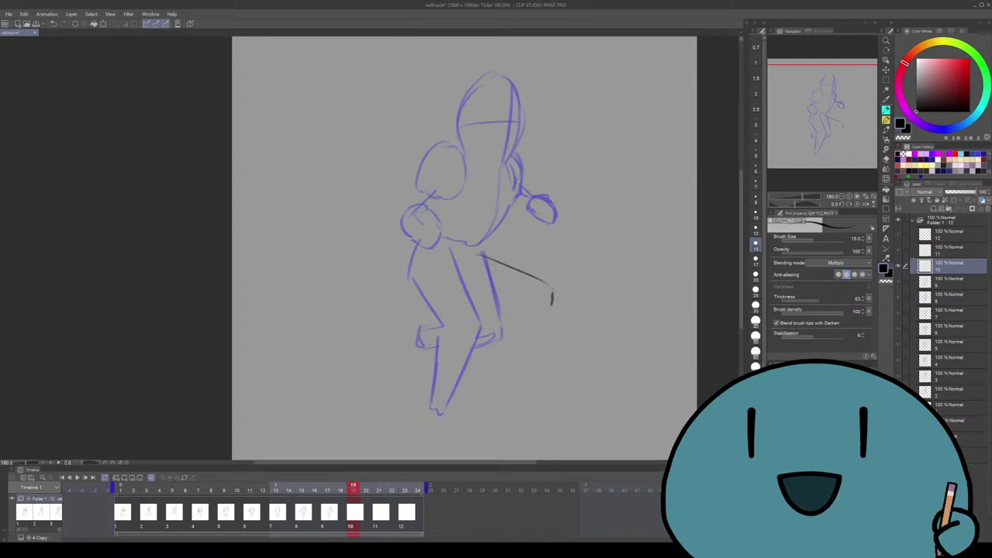
key(ctrl+z)
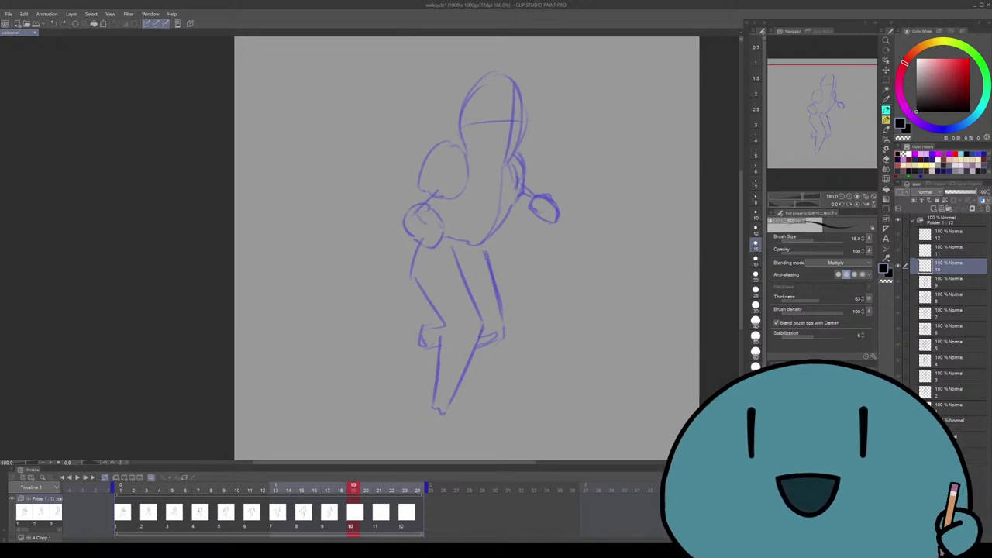
mouse_move(456, 239)
mouse_down()
mouse_move(495, 309)
mouse_move(504, 419)
mouse_up()
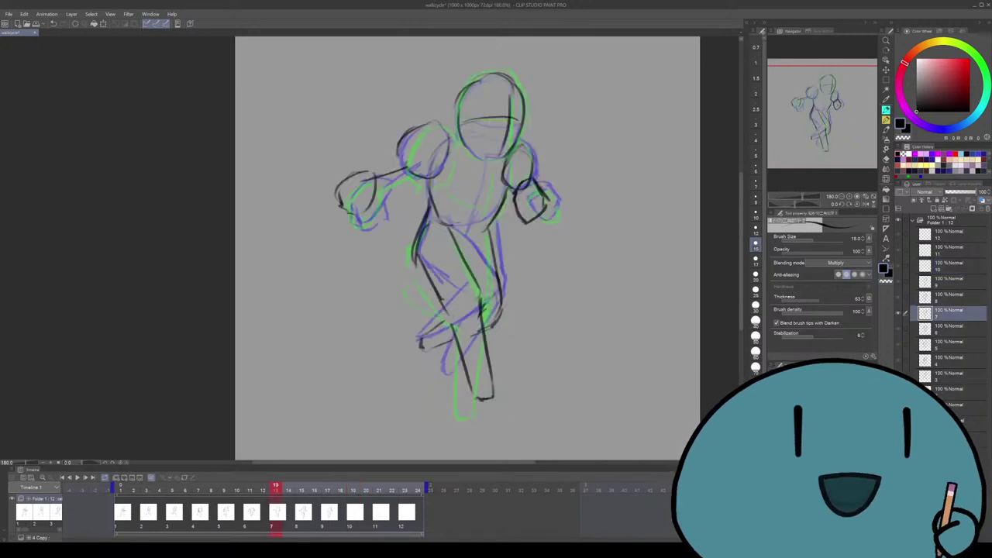
key(comma)
key(period)
key(period)
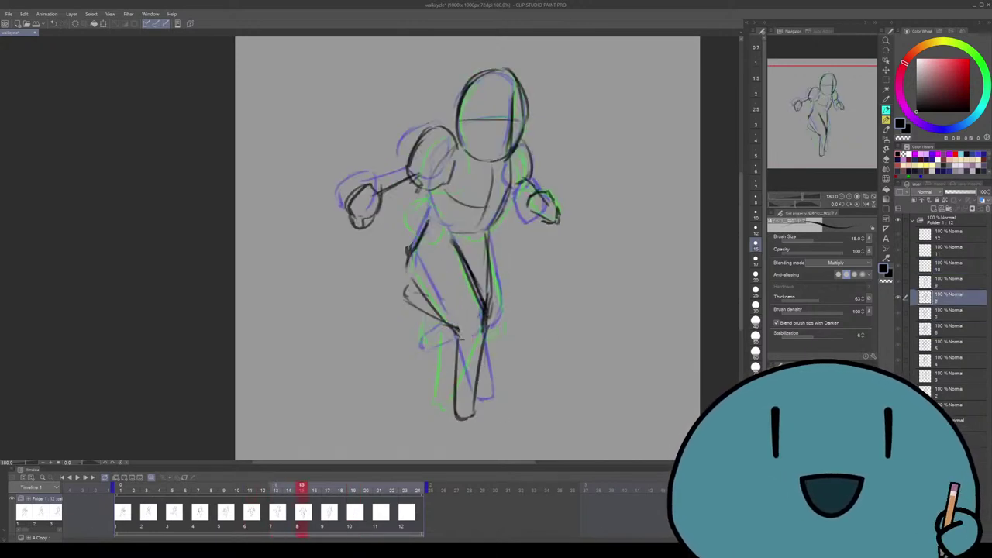
key(period)
key(period)
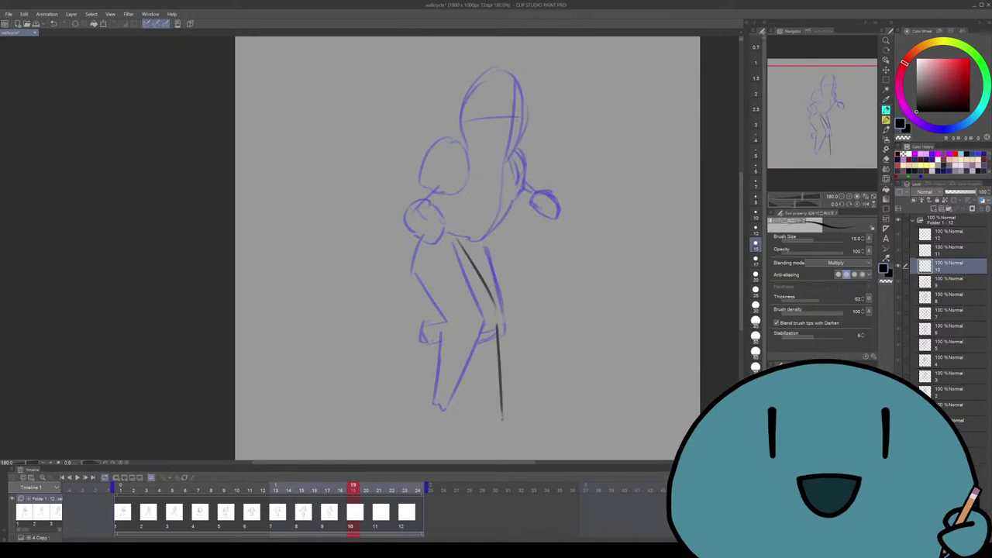
key(e)
drag(457, 241, 502, 419)
key(p)
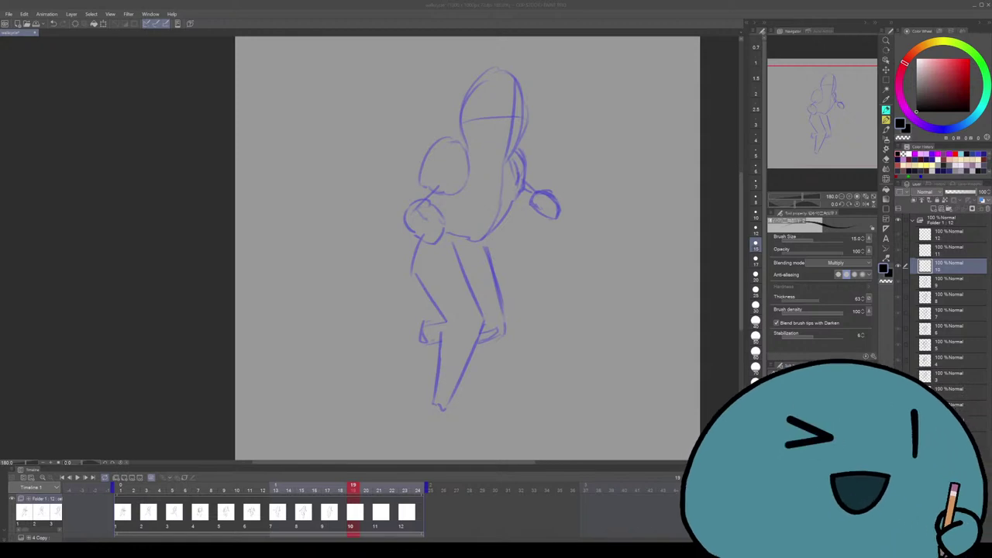
Compare drawings 8 and 9, then draw the front line of a bent leg from hip through knee to foot on drawing 10
click(592, 248)
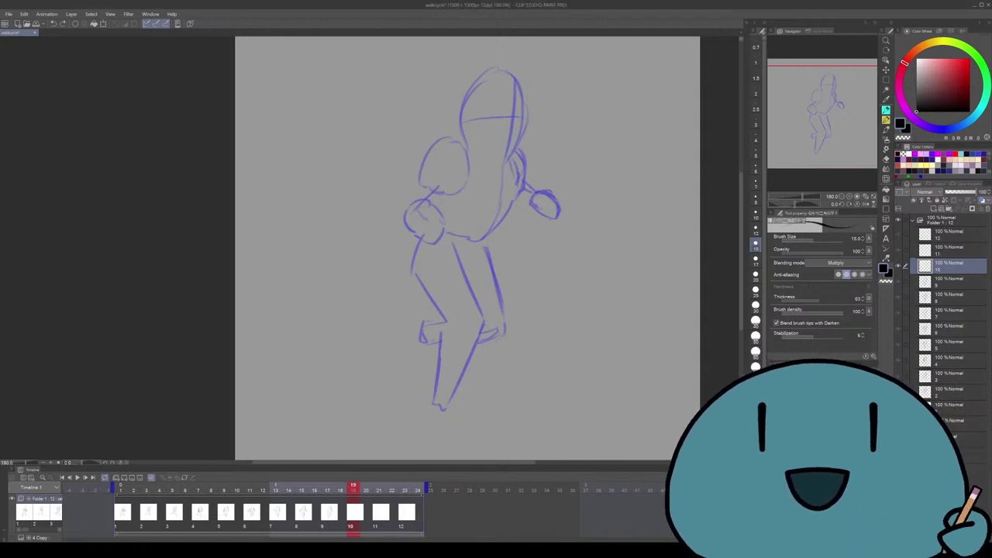
scroll(467, 248, right, 1)
key(comma)
key(comma)
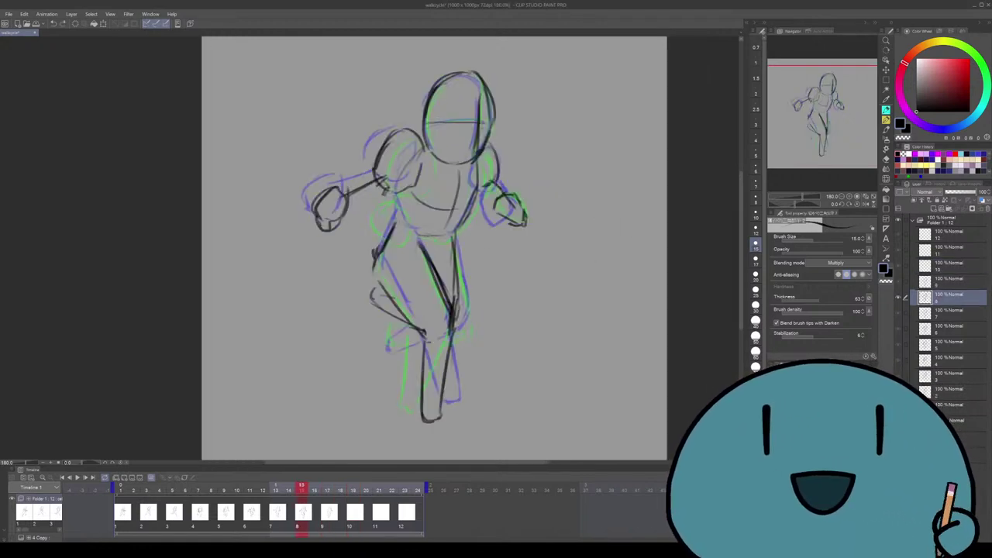
key(period)
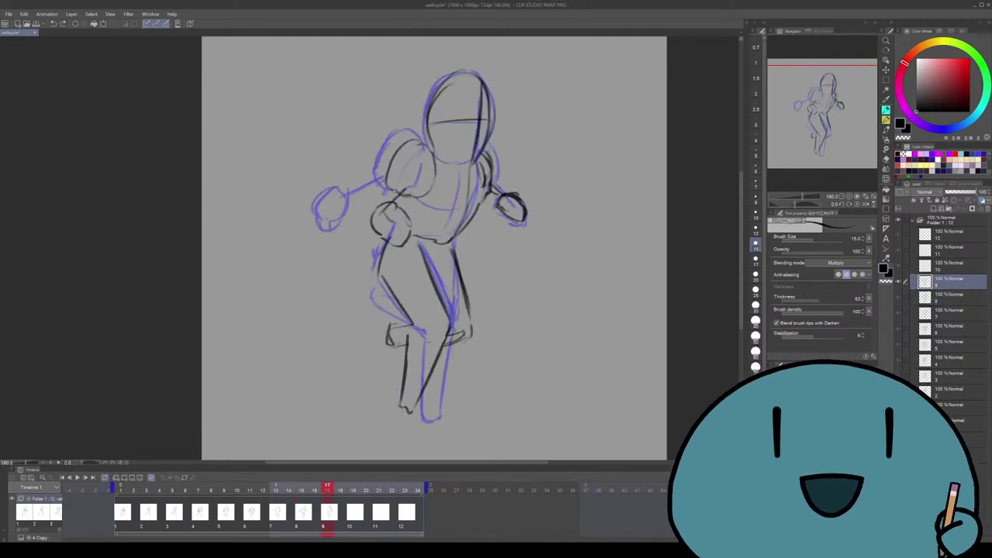
key(period)
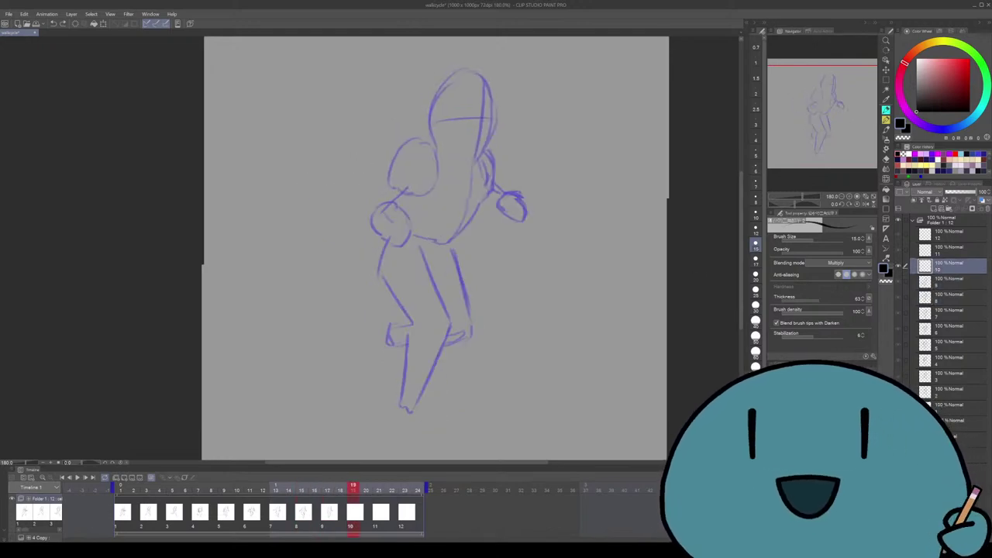
mouse_move(424, 238)
mouse_down()
mouse_move(425, 330)
mouse_move(428, 320)
mouse_move(391, 388)
mouse_up()
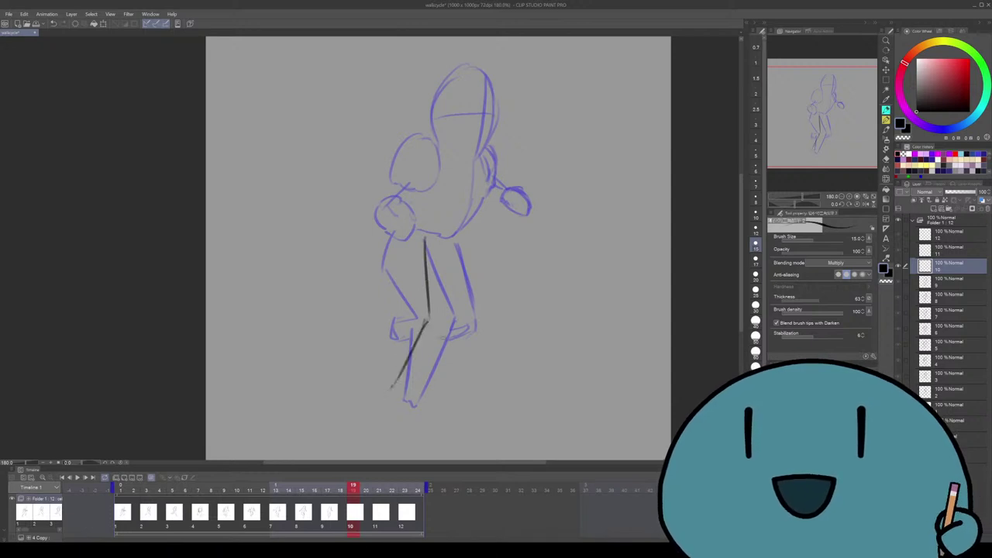
Step through the cycle from drawing 1 to drawing 10 to check how the leg poses progress
key(Home)
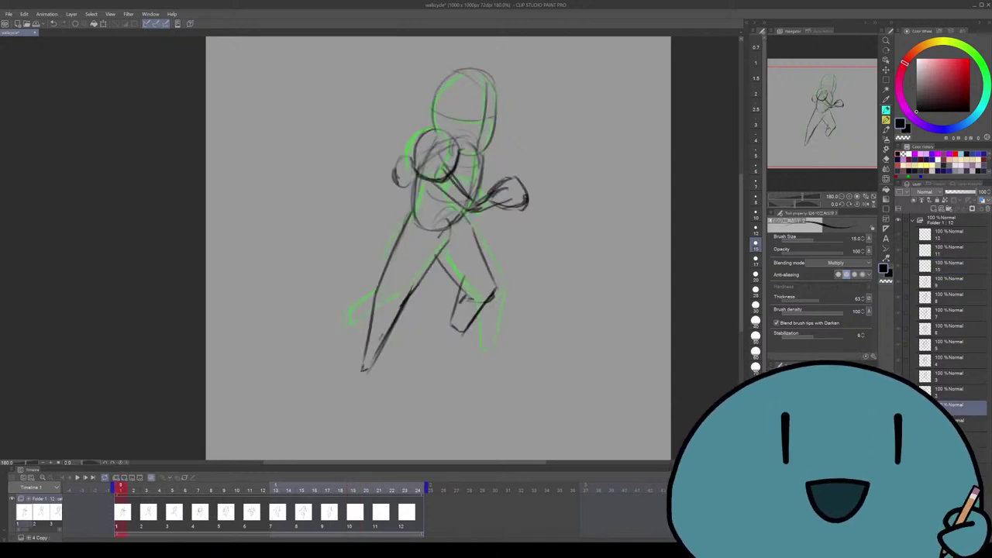
key(Right)
key(Right)
key(Right)
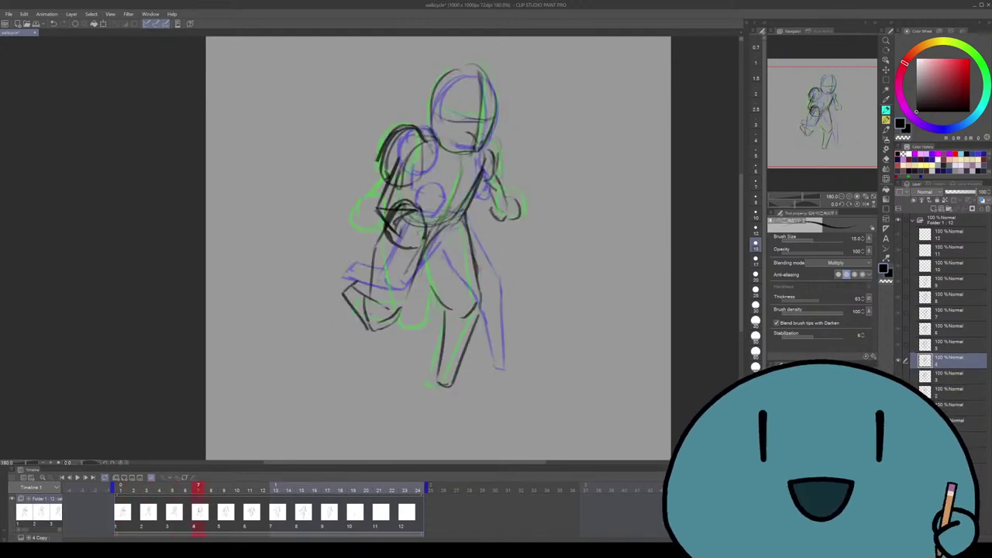
key(Right)
key(Right)
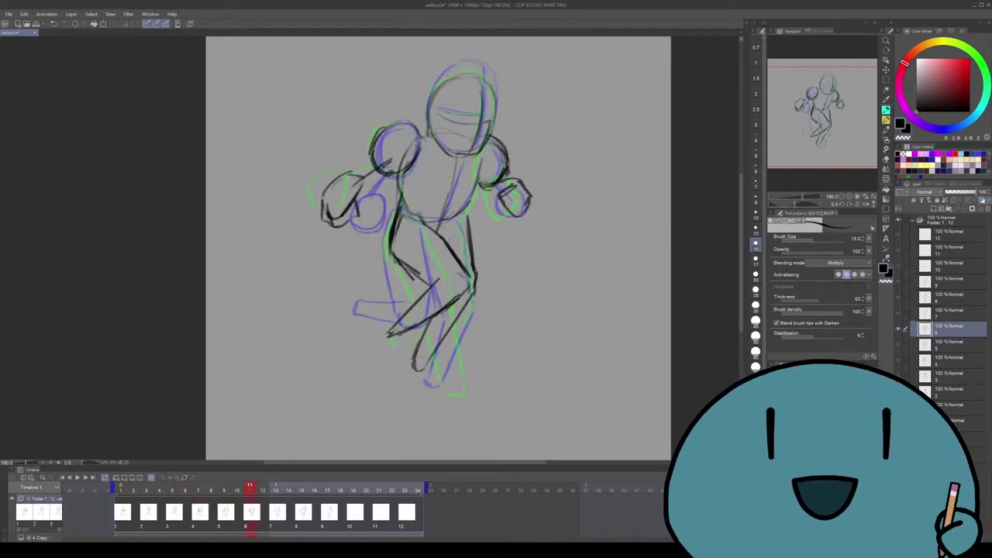
key(Right)
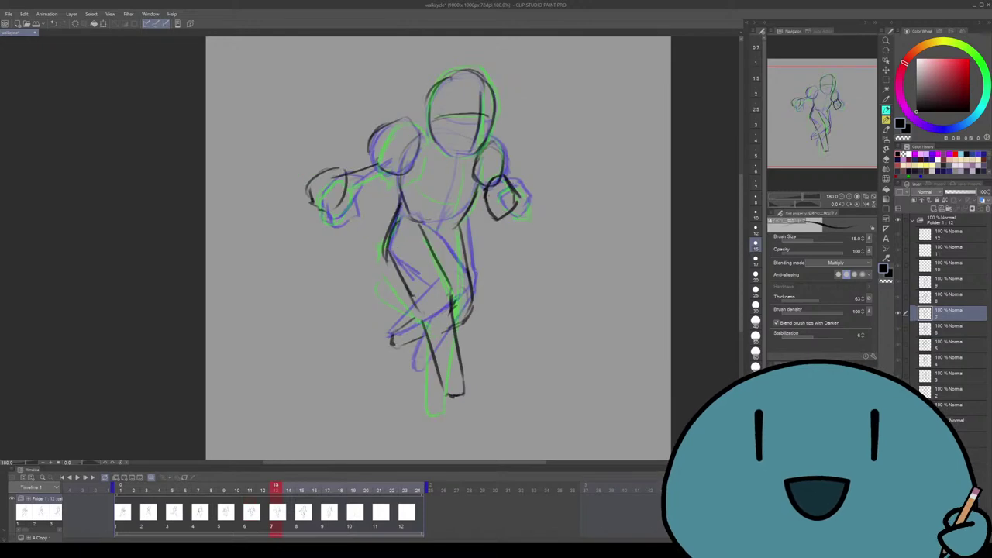
key(Right)
key(Right)
key(Right)
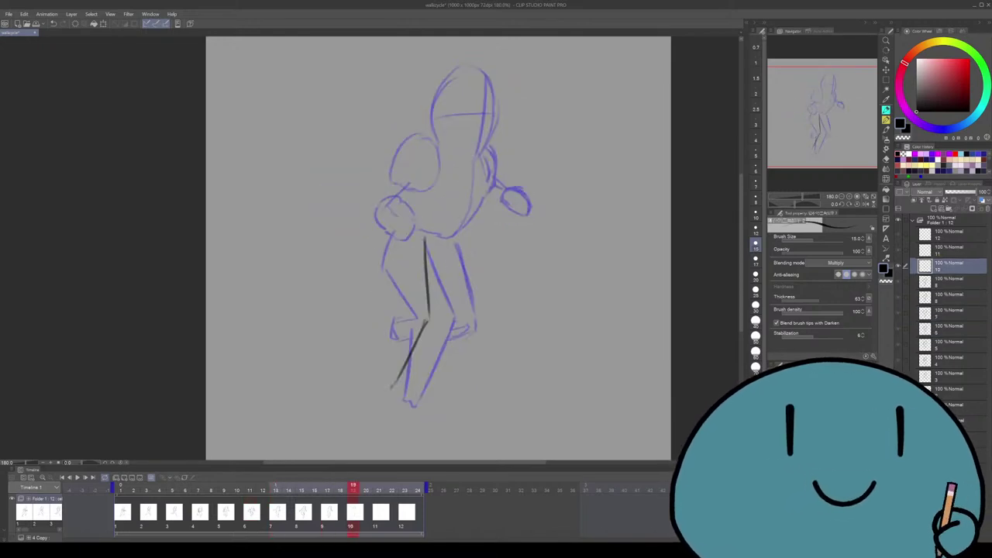
key(Left)
key(Left)
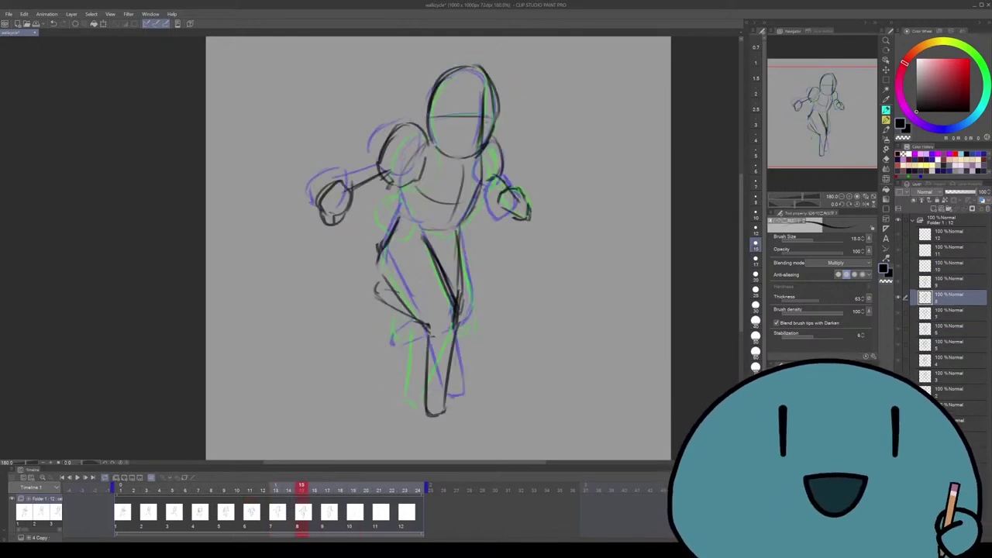
key(Right)
key(Right)
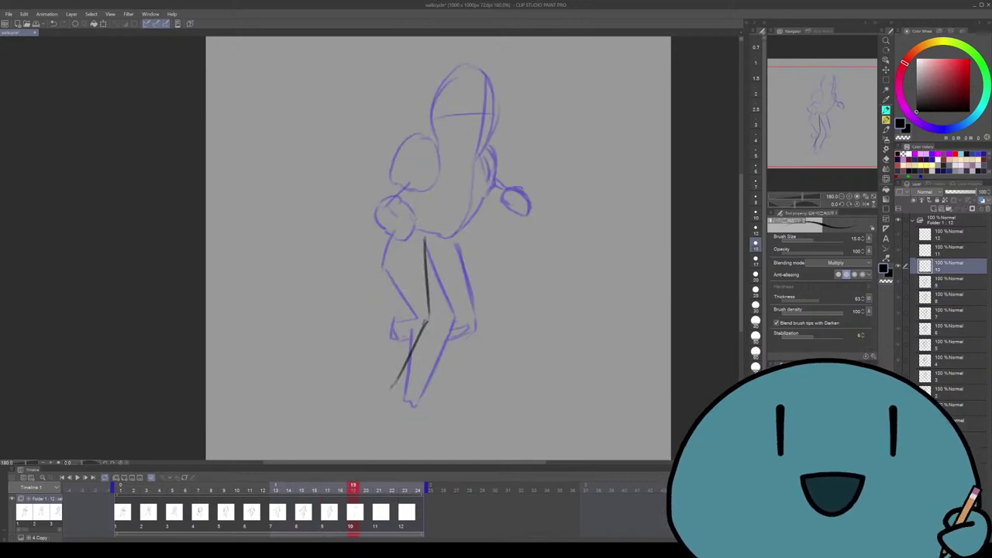
Redraw the shin line on drawing 10 and complete the leg's outline with the back of the thigh, calf, foot and knee fold
key(ctrl+z)
mouse_move(427, 316)
mouse_down()
mouse_move(397, 385)
mouse_move(382, 386)
mouse_move(392, 394)
mouse_up()
mouse_move(410, 237)
mouse_down()
mouse_move(389, 282)
mouse_move(405, 335)
mouse_move(392, 392)
mouse_up()
key(ctrl+z)
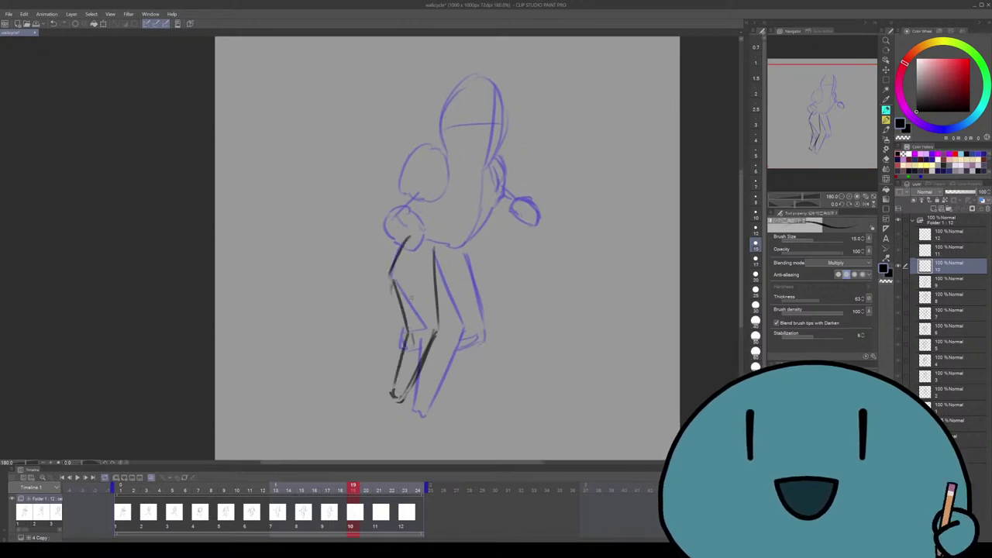
mouse_move(422, 329)
mouse_down()
mouse_move(407, 335)
mouse_move(406, 348)
mouse_up()
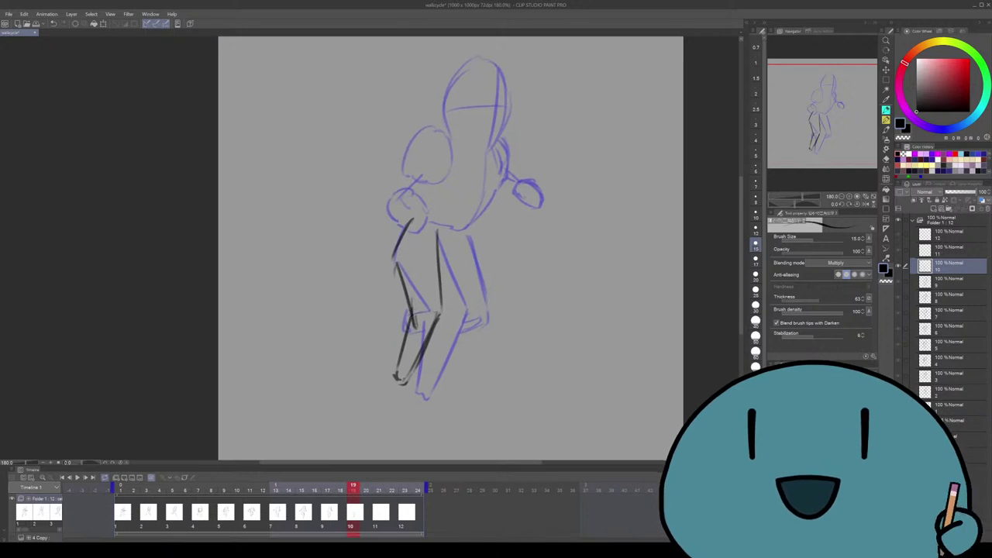
drag(448, 248, 451, 231)
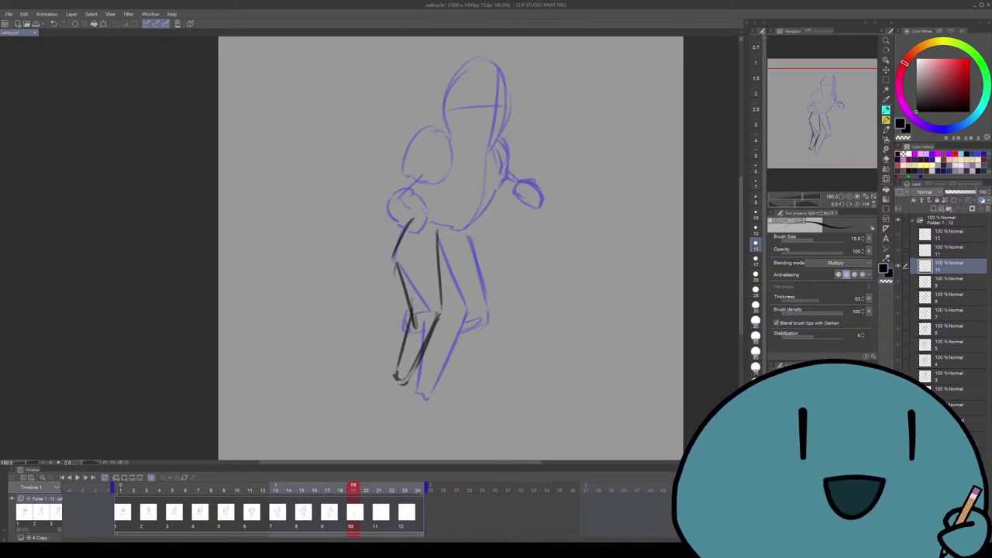
Step through drawings 5 to 10 to check how the leg poses lead into drawing 10
key(Return)
key(Return)
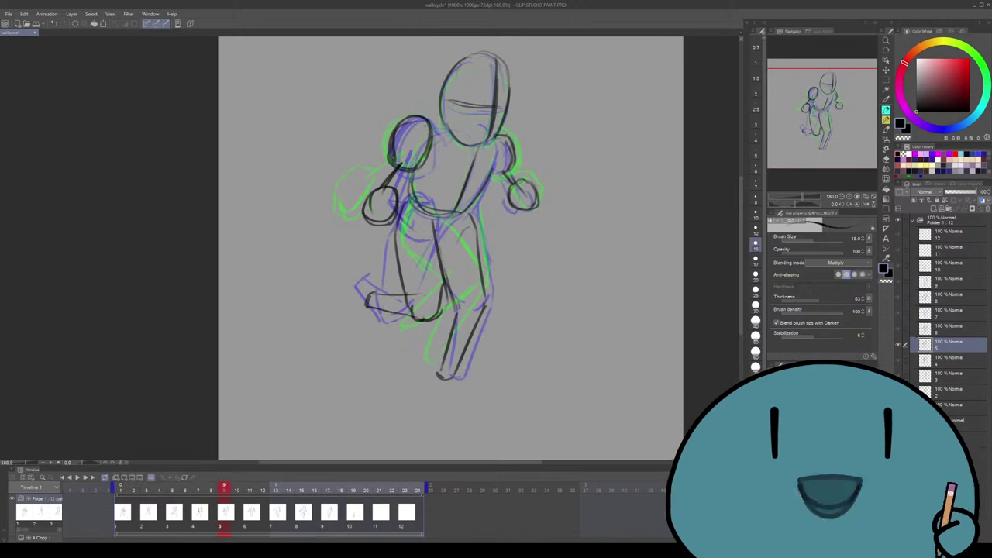
key(Right)
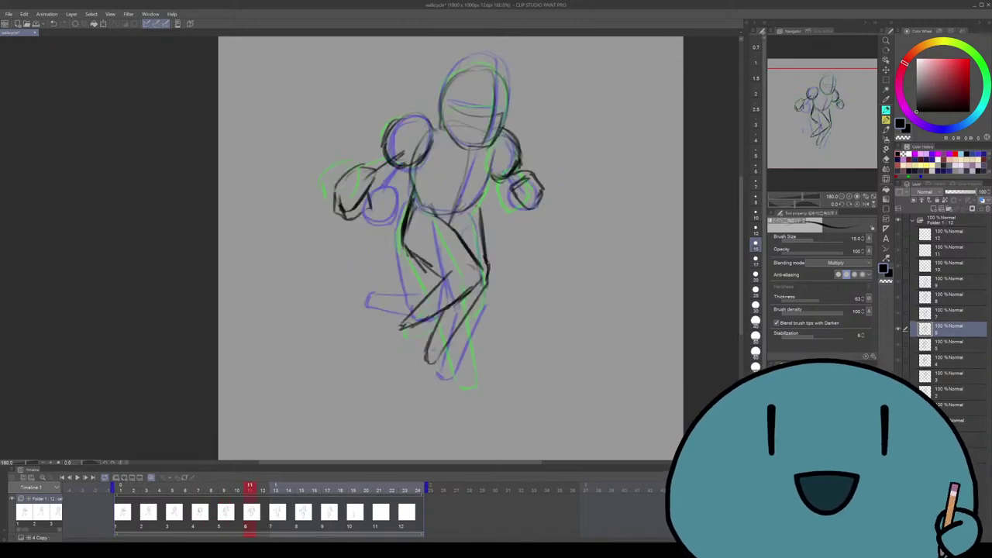
key(Right)
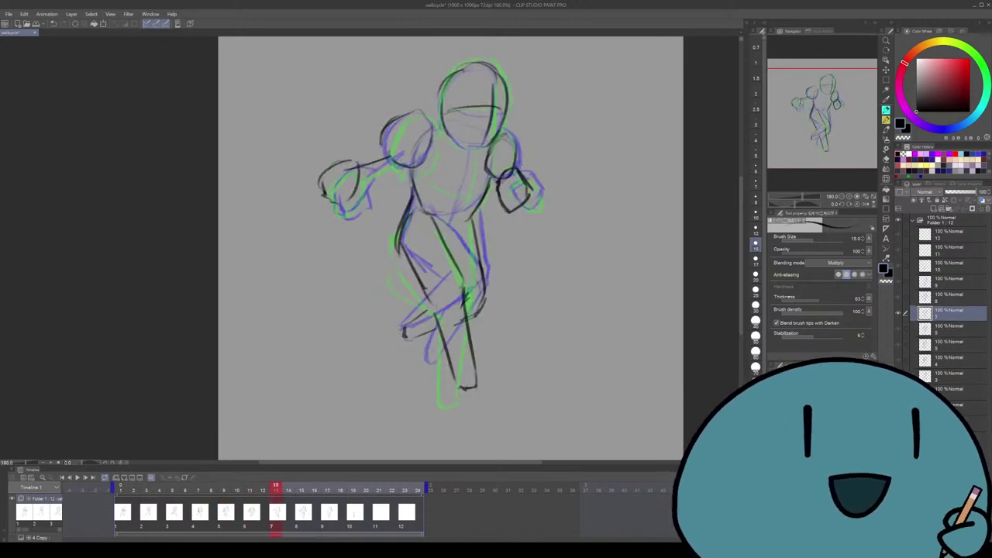
key(Right)
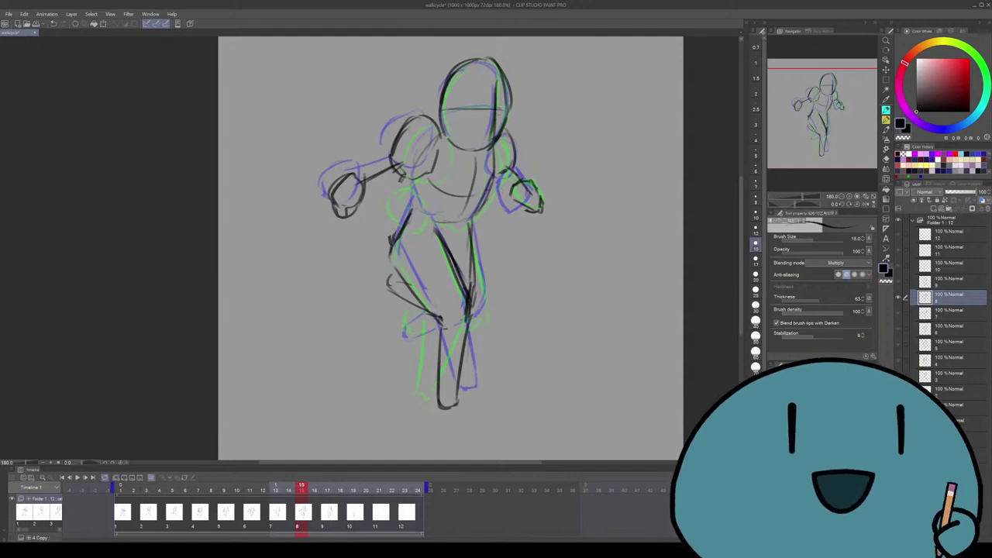
key(Right)
key(Right)
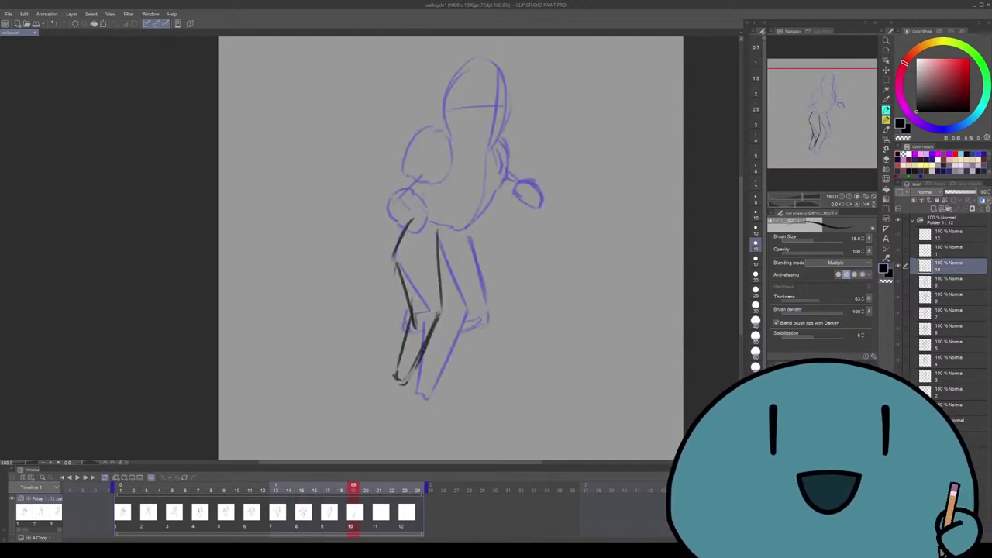
Draw the second leg on drawing 10 with its knee raised forward and the shin folded back, retrying strokes as needed
mouse_move(458, 242)
mouse_down()
mouse_move(528, 285)
mouse_move(526, 304)
mouse_move(455, 365)
mouse_up()
key(ctrl+z)
key(ctrl+z)
key(ctrl+z)
drag(529, 306, 451, 347)
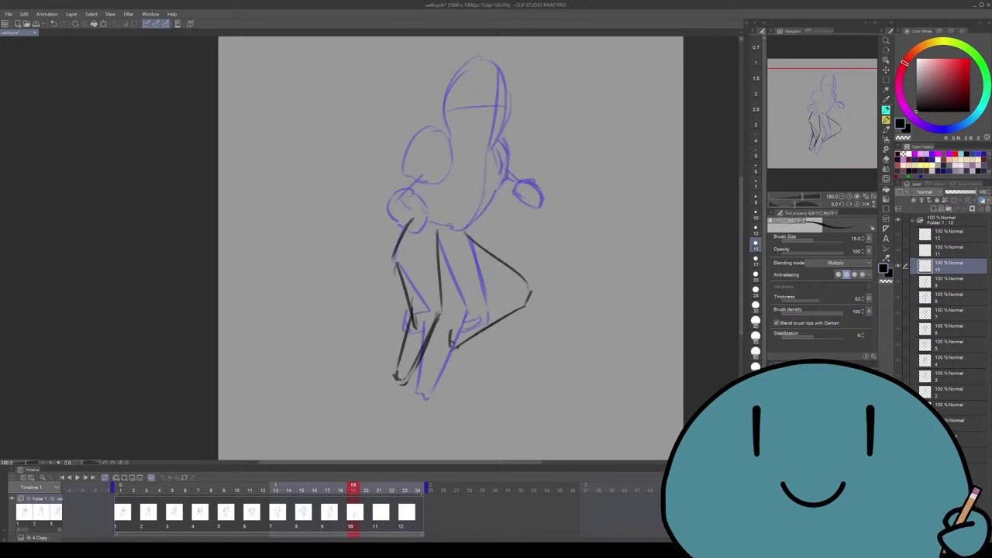
mouse_move(441, 270)
mouse_down()
mouse_move(490, 300)
mouse_move(452, 345)
mouse_up()
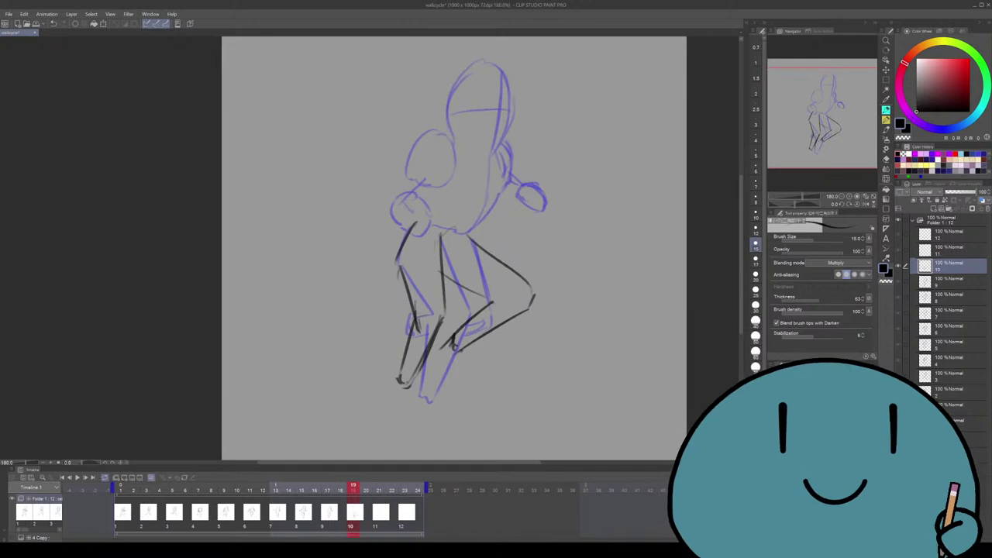
drag(408, 250, 513, 255)
key(ctrl+z)
key(space)
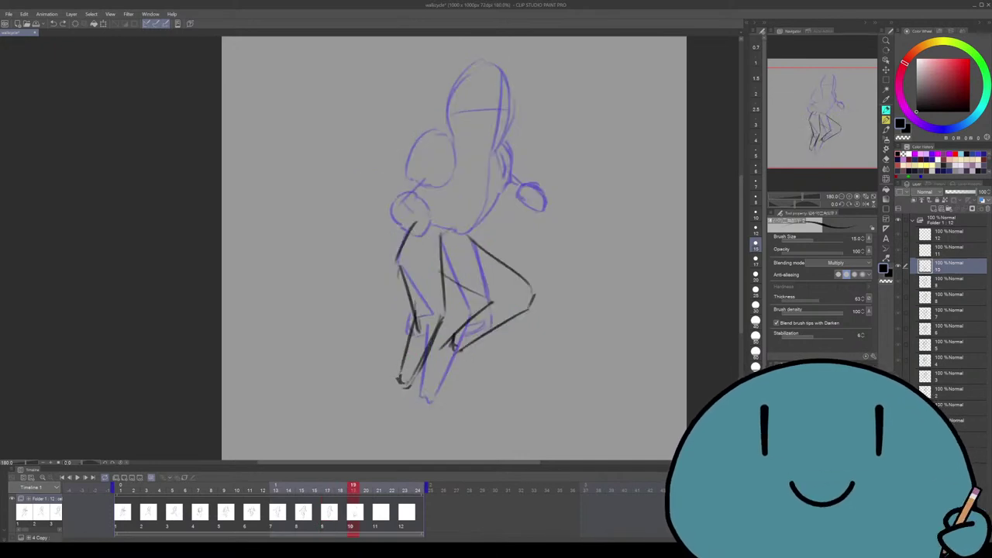
Compare with drawing 9, then sketch the head with its face guidelines and the near shoulder circle on drawing 10
scroll(457, 248, up, 1)
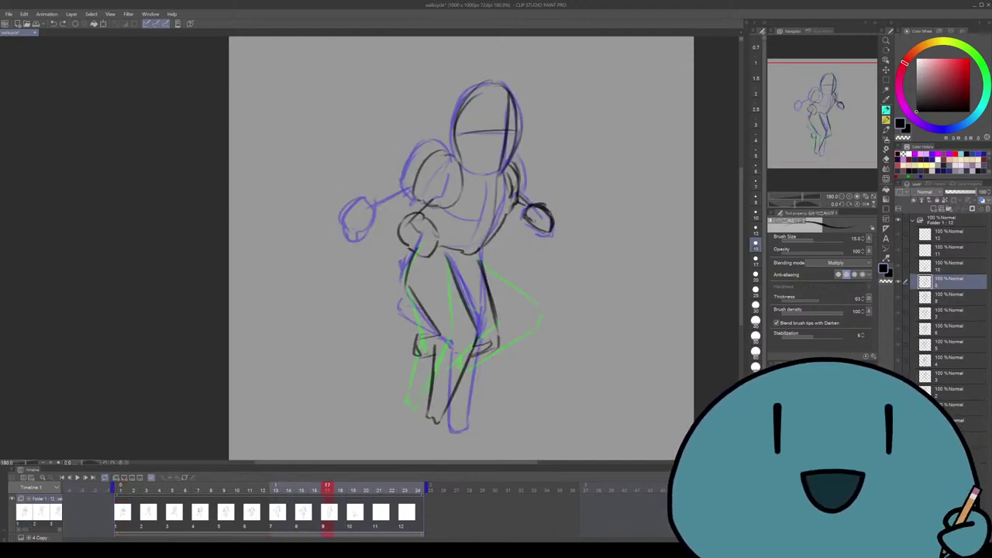
mouse_move(465, 165)
mouse_down()
mouse_move(490, 194)
mouse_move(486, 214)
mouse_move(448, 200)
mouse_move(458, 220)
mouse_up()
mouse_move(463, 175)
mouse_down()
mouse_move(442, 217)
mouse_move(444, 183)
mouse_move(490, 176)
mouse_move(479, 161)
mouse_move(490, 158)
mouse_move(482, 204)
mouse_up()
mouse_move(465, 158)
mouse_down()
mouse_move(485, 94)
mouse_move(529, 107)
mouse_move(512, 183)
mouse_up()
mouse_move(515, 163)
mouse_down()
mouse_move(475, 182)
mouse_move(485, 178)
mouse_up()
drag(516, 94, 512, 175)
drag(468, 136, 531, 130)
key(ctrl+z)
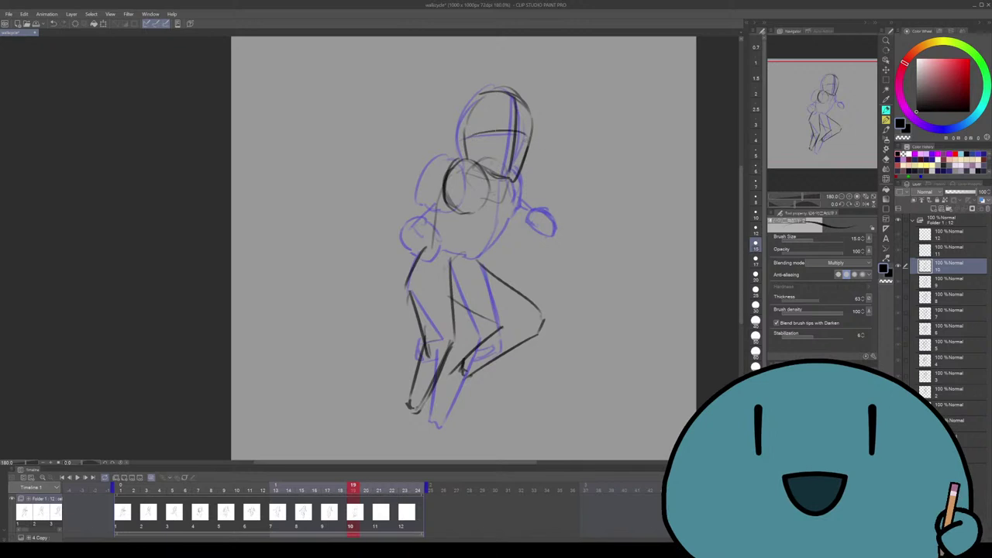
scroll(466, 248, down, 1)
key(ctrl+z)
Sketch the torso's front and lower contour on drawing 10, plus the near arm bent up to a fist before the waist
mouse_move(510, 166)
mouse_down()
mouse_move(507, 207)
mouse_move(474, 250)
mouse_up()
drag(508, 209, 473, 255)
mouse_move(485, 240)
mouse_down()
mouse_move(461, 256)
mouse_move(443, 242)
mouse_move(449, 269)
mouse_up()
mouse_move(445, 206)
mouse_down()
mouse_move(459, 262)
mouse_move(462, 254)
mouse_up()
mouse_move(506, 220)
mouse_down()
mouse_move(485, 231)
mouse_move(478, 262)
mouse_move(496, 261)
mouse_move(487, 253)
mouse_up()
drag(497, 233, 461, 251)
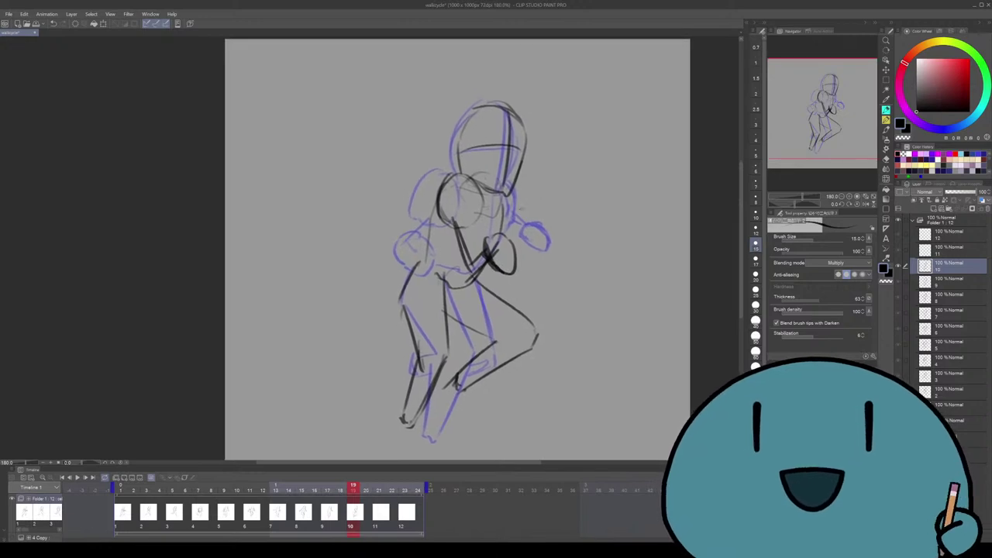
Compare drawings 8 and 9, then redraw the far hand on drawing 9 closer to the body
click(327, 490)
drag(328, 490, 301, 490)
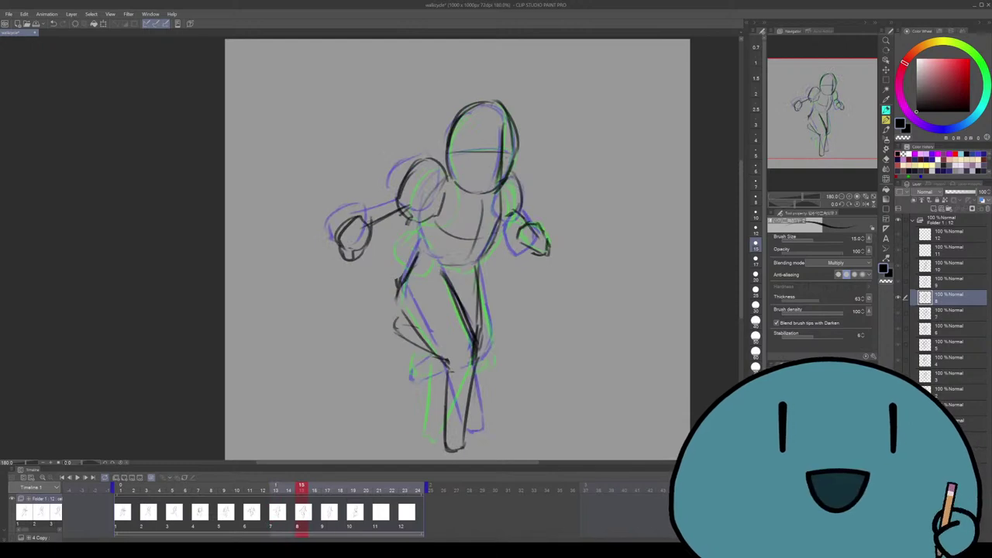
click(327, 490)
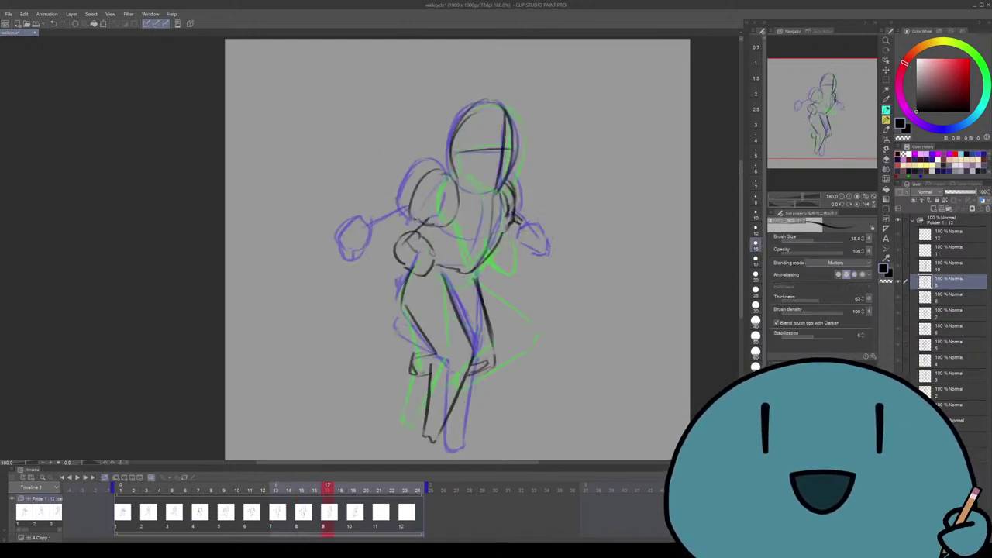
mouse_move(515, 221)
mouse_down()
mouse_move(512, 244)
mouse_move(527, 253)
mouse_up()
drag(526, 221, 530, 248)
Flip back to drawing 5 and step forward to drawing 10 to check the arm motion
key(Left)
key(Left)
key(Left)
key(Left)
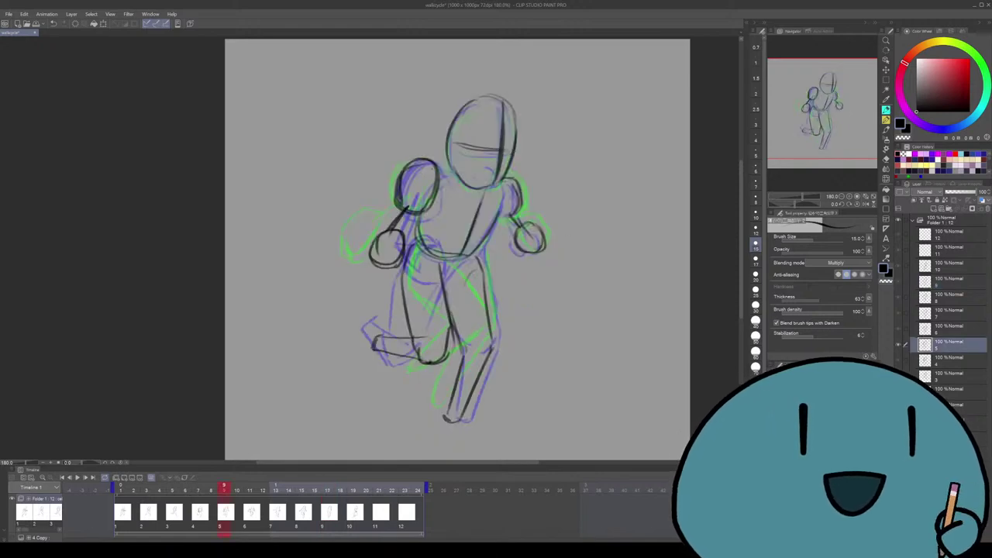
key(Right)
key(Right)
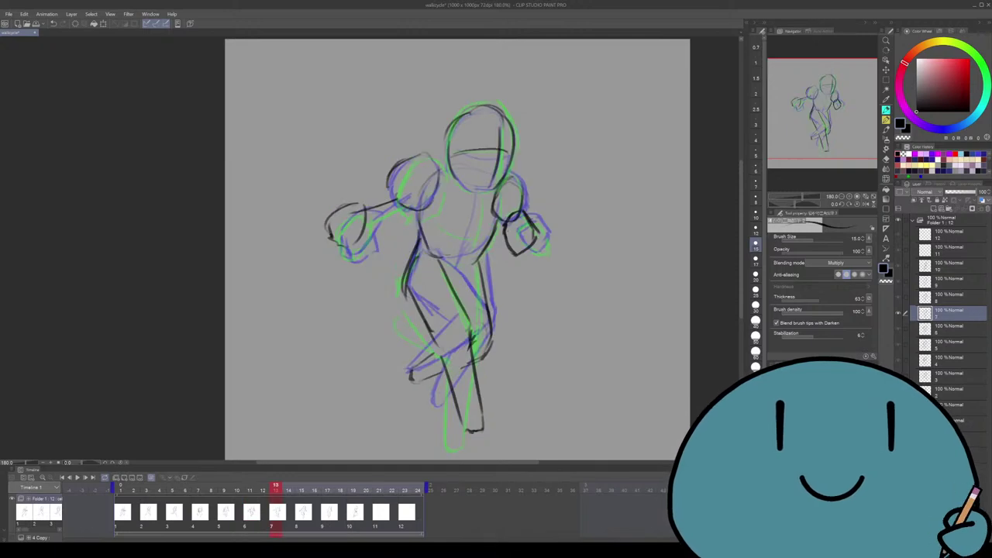
key(Right)
key(Right)
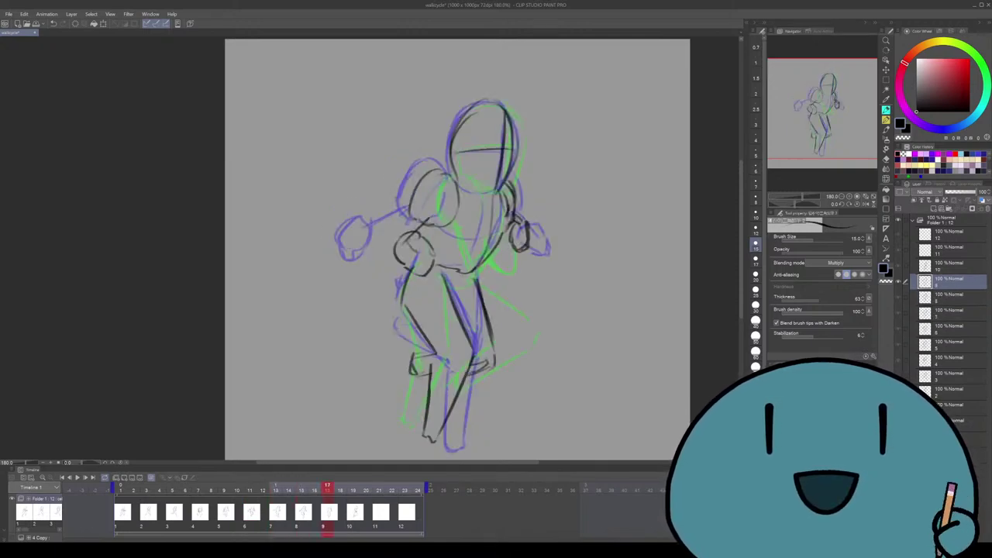
key(Right)
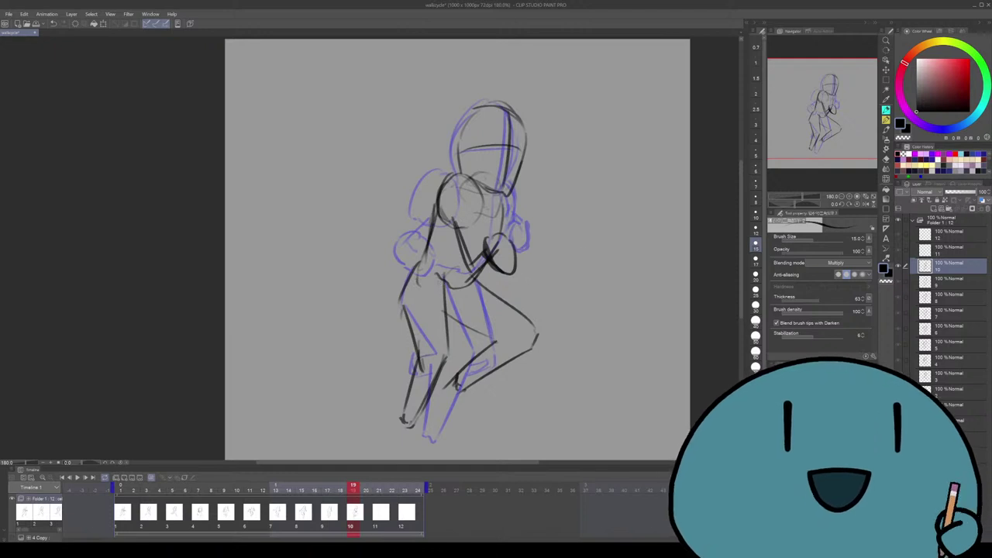
Start drawing 11 with the near shoulder circle, the bent upper arm and a hand reaching forward
key(Right)
drag(475, 179, 502, 188)
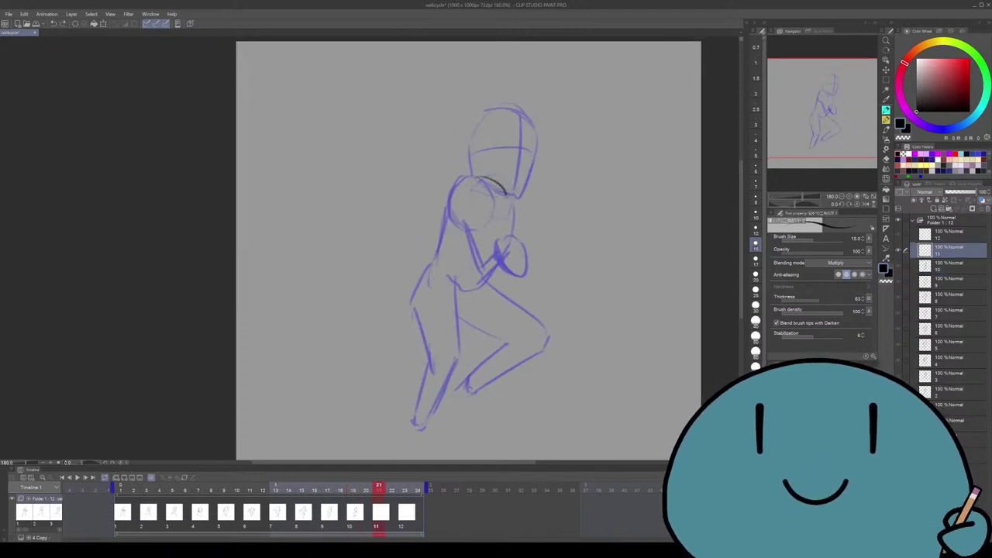
mouse_move(490, 225)
mouse_down()
mouse_move(460, 198)
mouse_move(469, 183)
mouse_move(508, 258)
mouse_up()
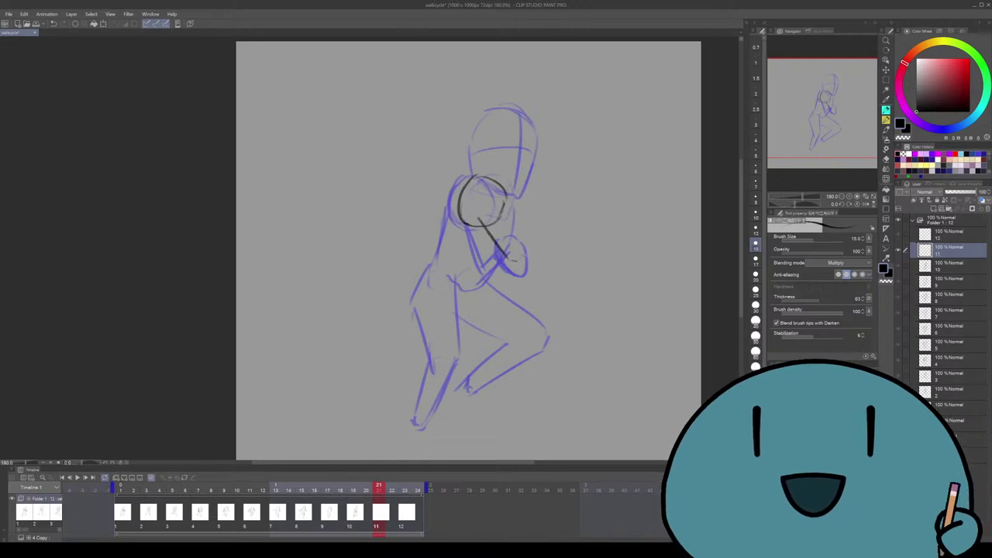
mouse_move(540, 233)
mouse_down()
mouse_move(555, 253)
mouse_move(518, 247)
mouse_move(557, 249)
mouse_up()
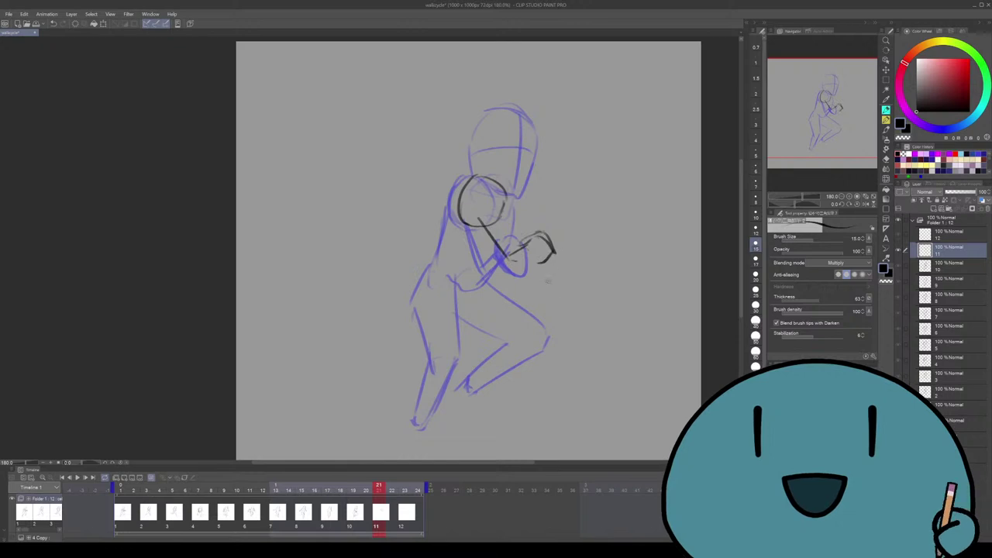
scroll(469, 248, down, 1)
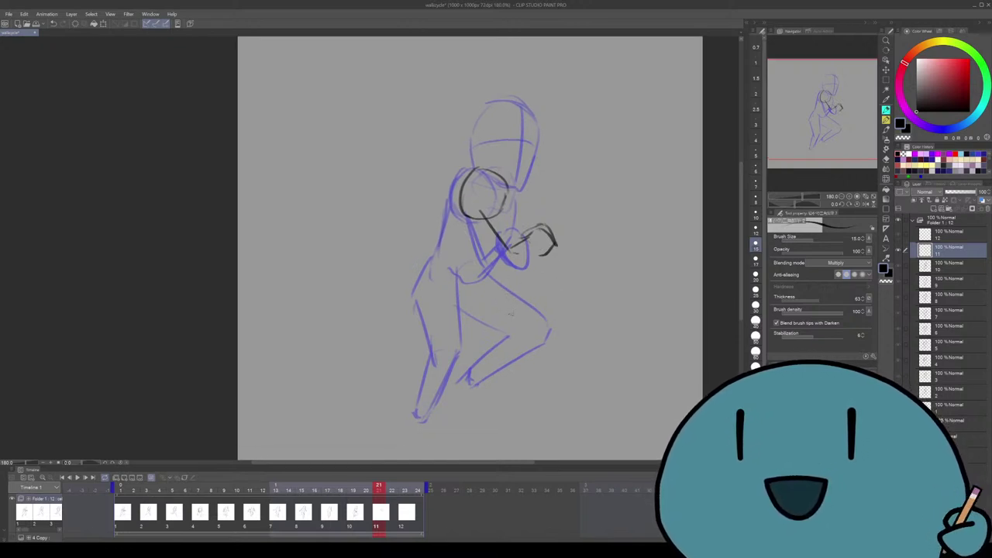
Rough in single leg lines on drawing 11, one slightly bent under the body and one stretched back, undoing poor strokes
mouse_move(504, 271)
mouse_down()
mouse_move(521, 332)
mouse_move(519, 363)
mouse_move(485, 422)
mouse_up()
key(ctrl+z)
key(ctrl+z)
key(ctrl+z)
drag(524, 338, 484, 414)
key(ctrl+z)
key(ctrl+z)
mouse_move(490, 275)
mouse_down()
mouse_move(510, 343)
mouse_move(484, 410)
mouse_up()
key(ctrl+z)
drag(462, 281, 366, 414)
key(ctrl+z)
Review the poses from drawing 1 through drawing 10, compare the cycle's start with its end, and finish on drawing 12
click(123, 512)
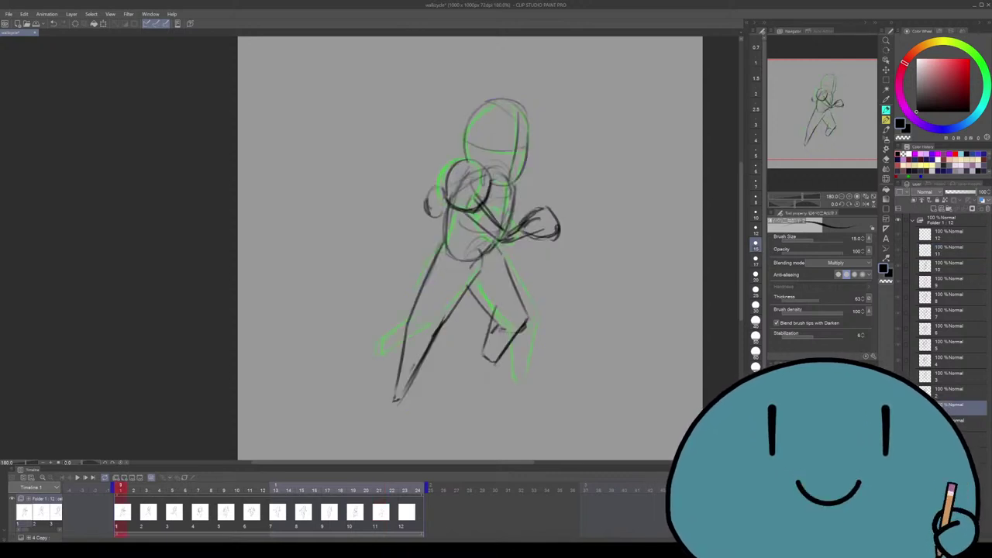
click(148, 511)
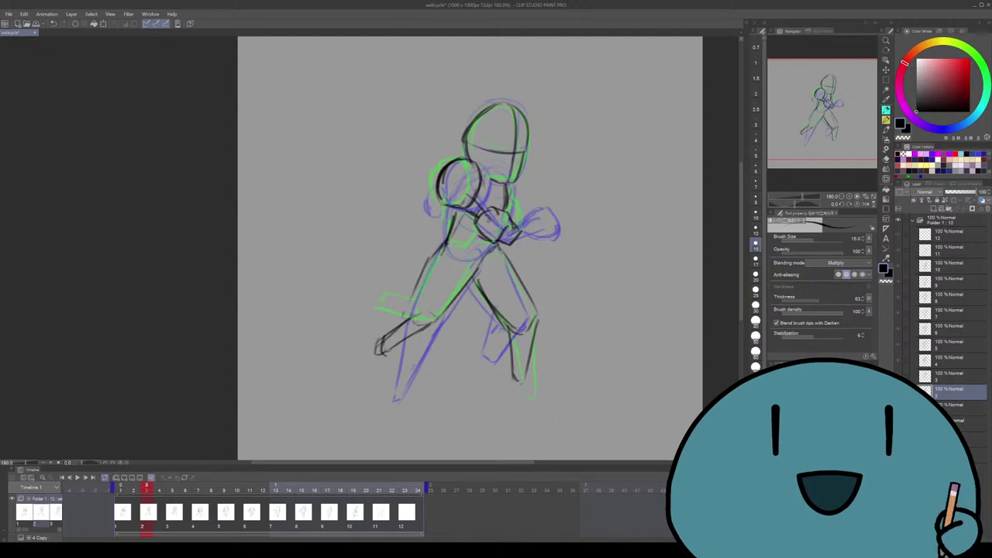
click(122, 512)
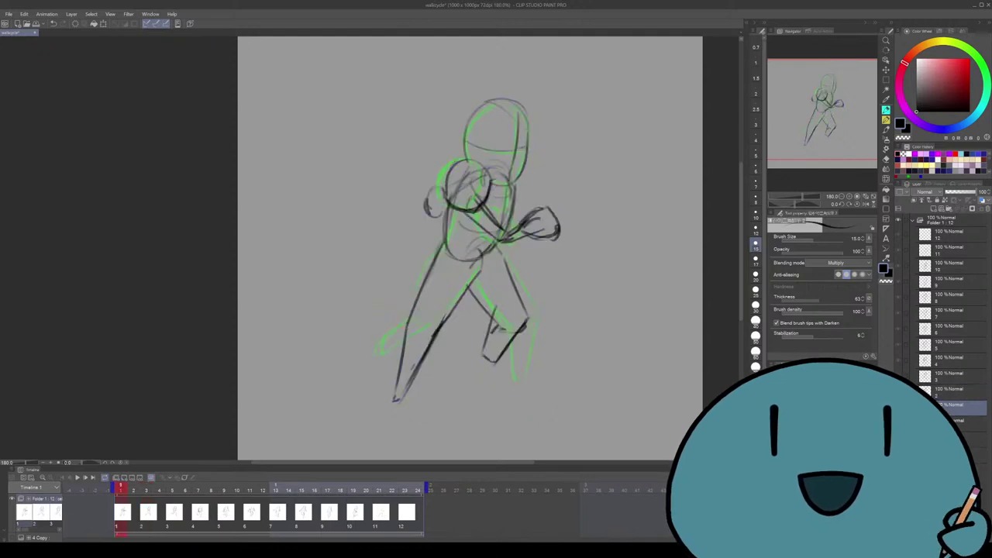
click(149, 512)
click(174, 512)
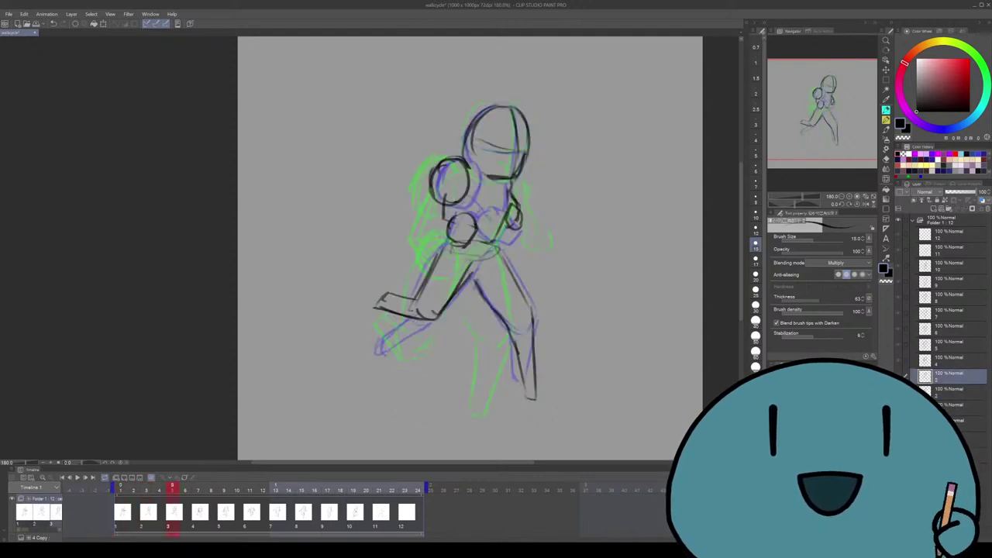
click(199, 511)
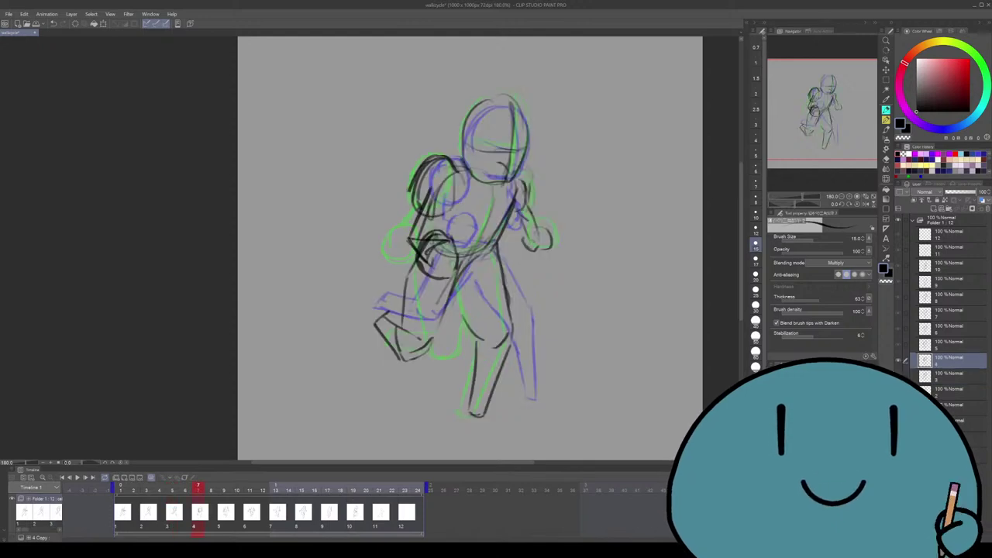
click(225, 512)
click(252, 512)
click(277, 512)
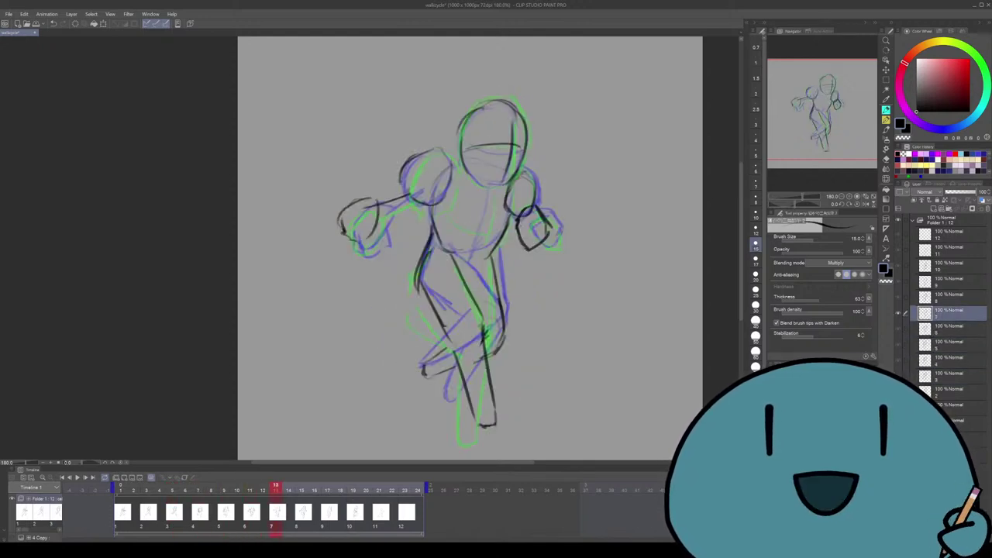
click(303, 512)
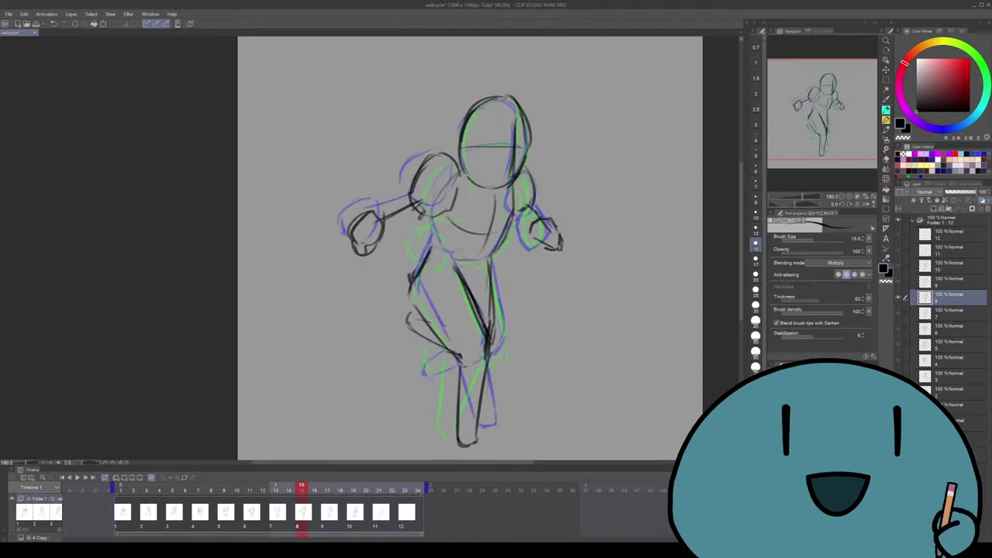
click(329, 512)
click(355, 511)
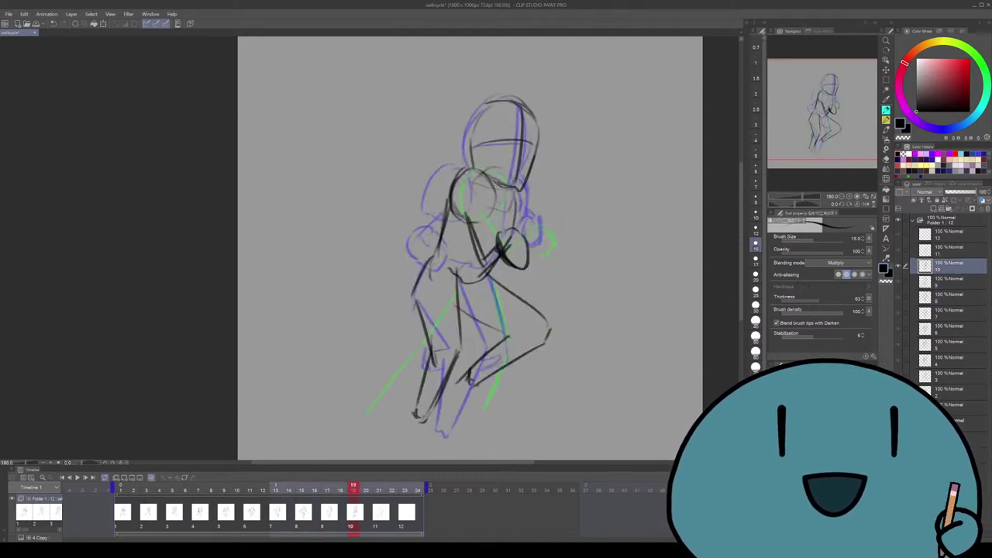
click(328, 511)
click(123, 512)
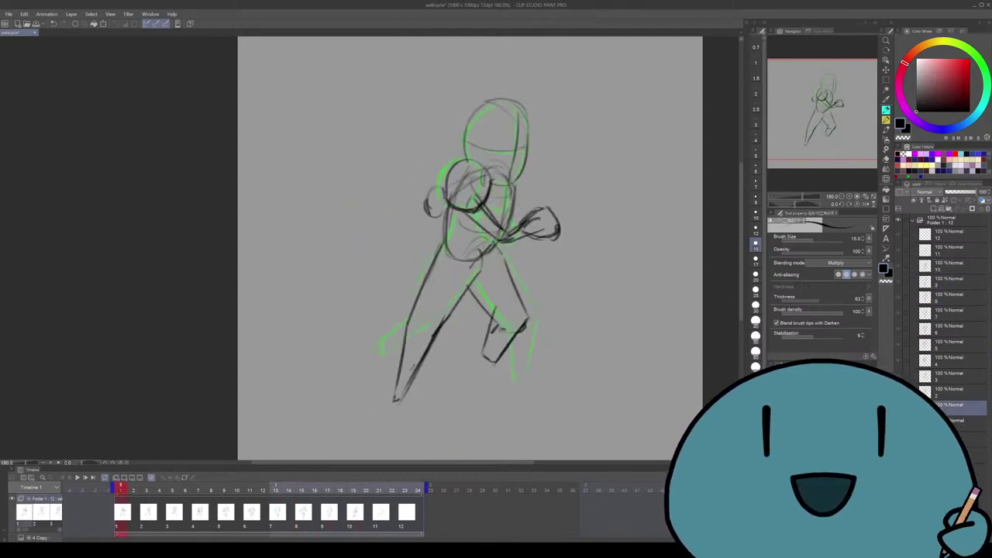
click(355, 512)
key(space)
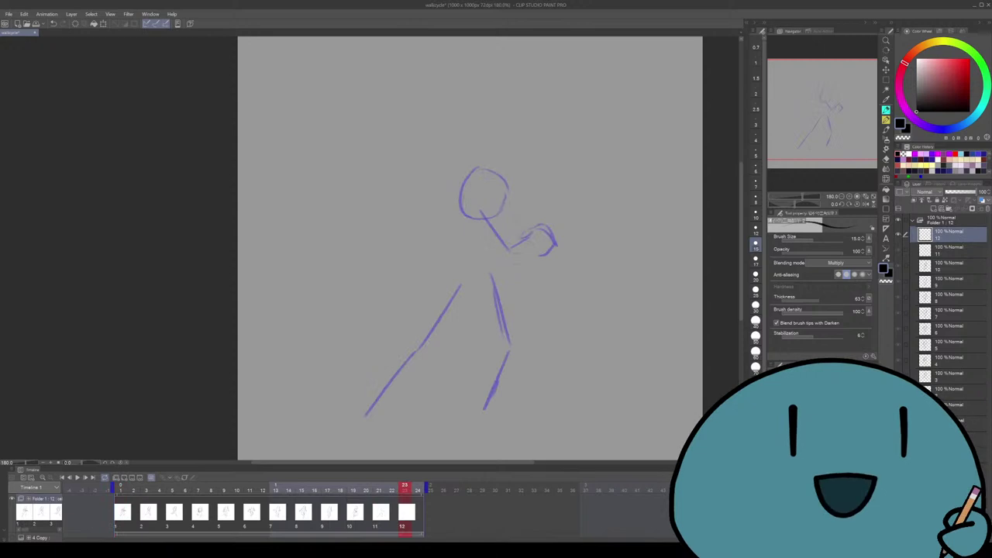
Shorten the timeline's playback range to end at frame 20, after drawing 10, and play the walk cycle
key(Delete)
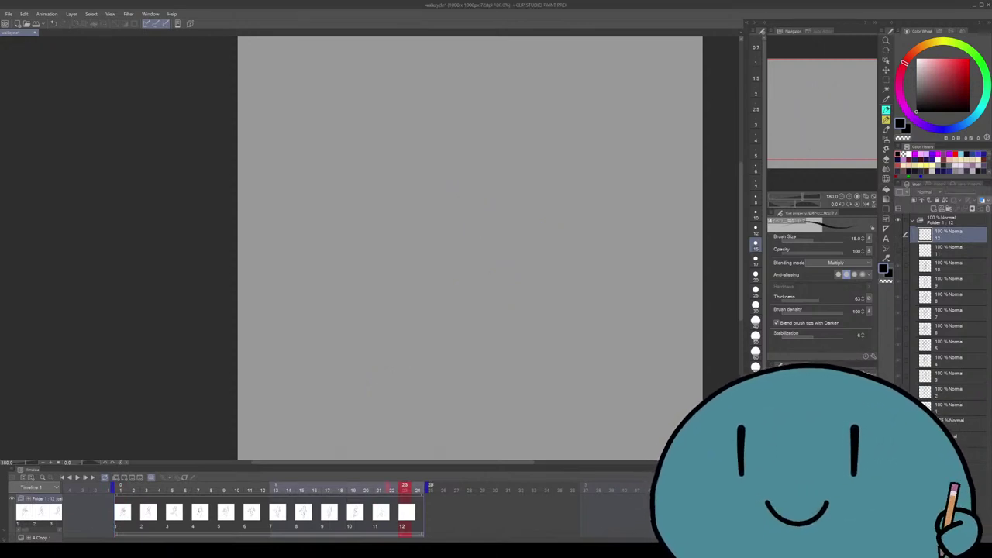
key(Left)
key(Left)
key(Left)
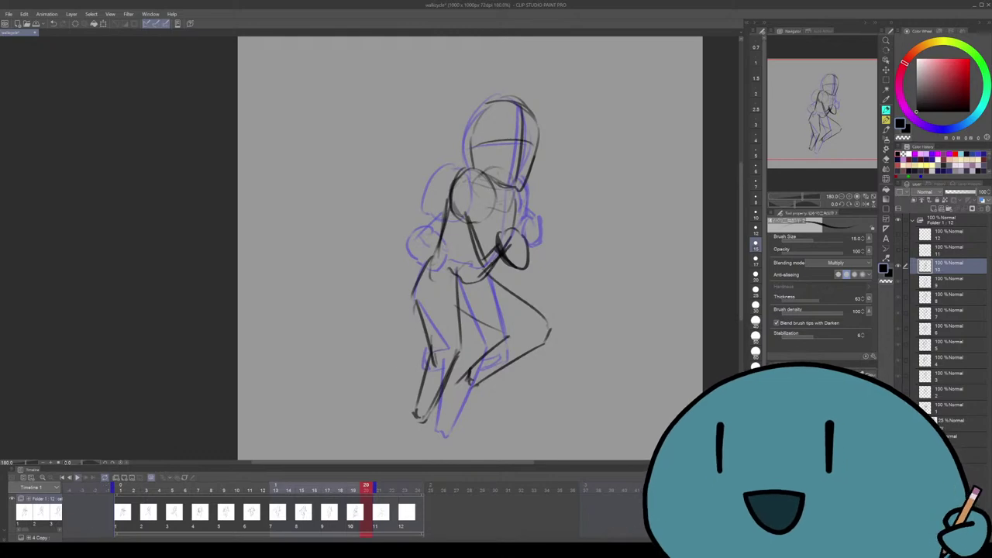
key(space)
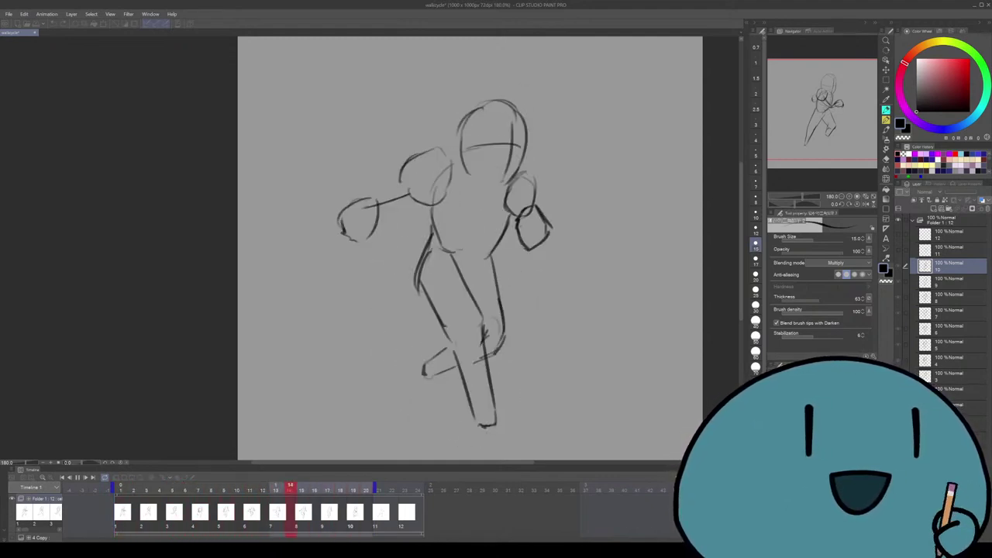
scroll(470, 248, up, 1)
scroll(460, 248, right, 1)
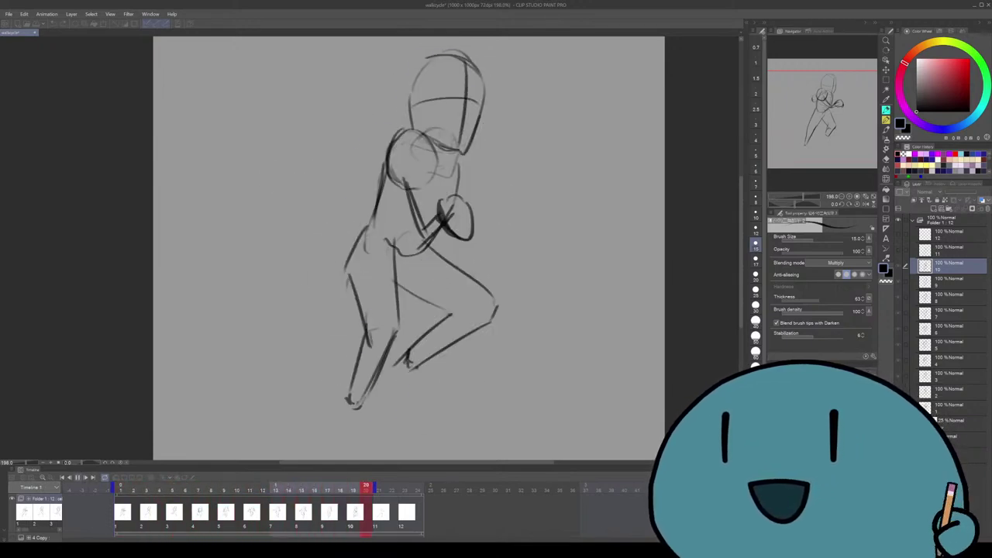
Stop playback and review the poses on drawings 9, 8 and 7, followed by drawings 1 through 10 in order
key(Return)
click(327, 512)
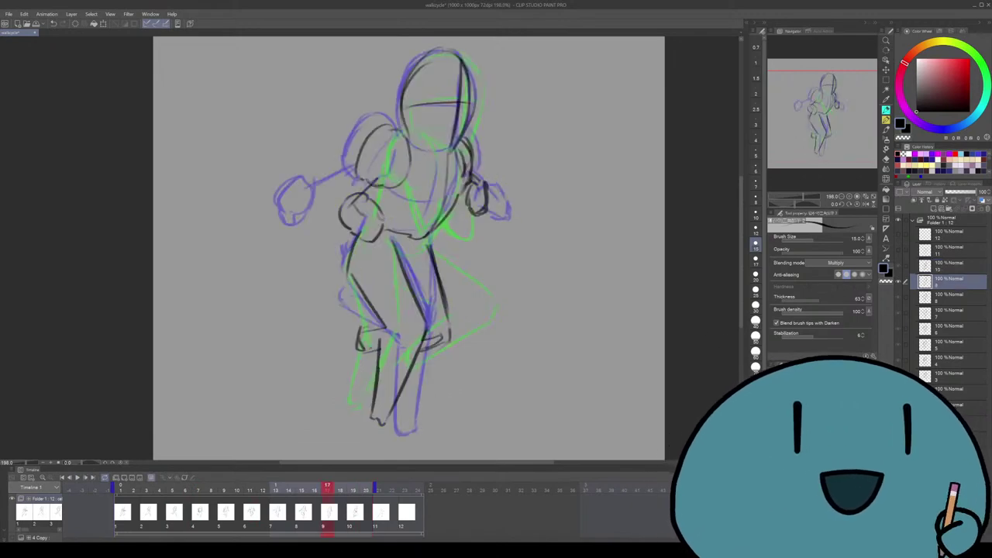
click(296, 512)
click(270, 511)
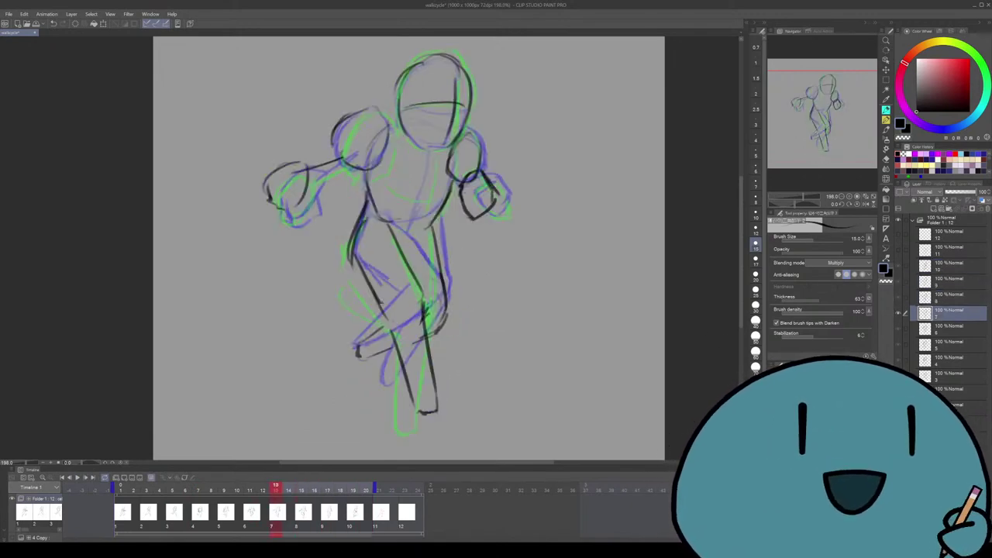
click(123, 512)
click(148, 511)
click(173, 512)
click(199, 512)
click(226, 512)
click(252, 512)
click(278, 512)
click(303, 512)
click(329, 512)
click(355, 512)
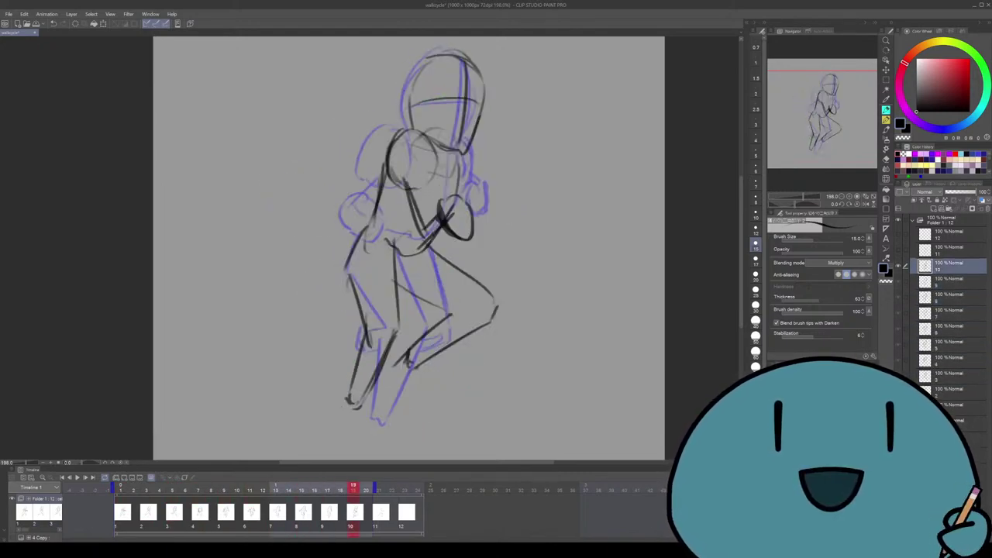
Step back through drawings 9 to 5, return to drawing 1 and play the walk cycle
click(329, 512)
click(304, 511)
click(278, 512)
click(251, 511)
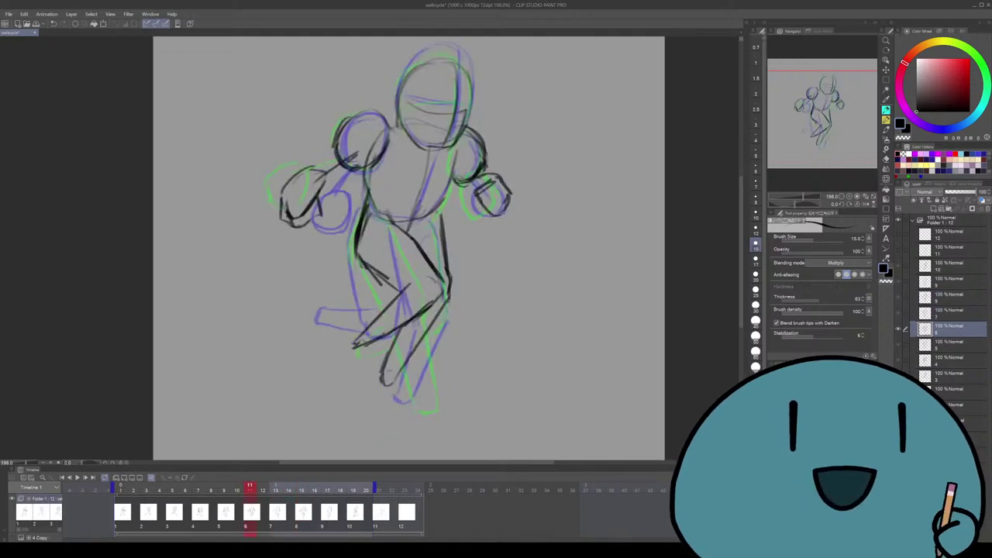
click(226, 511)
click(122, 512)
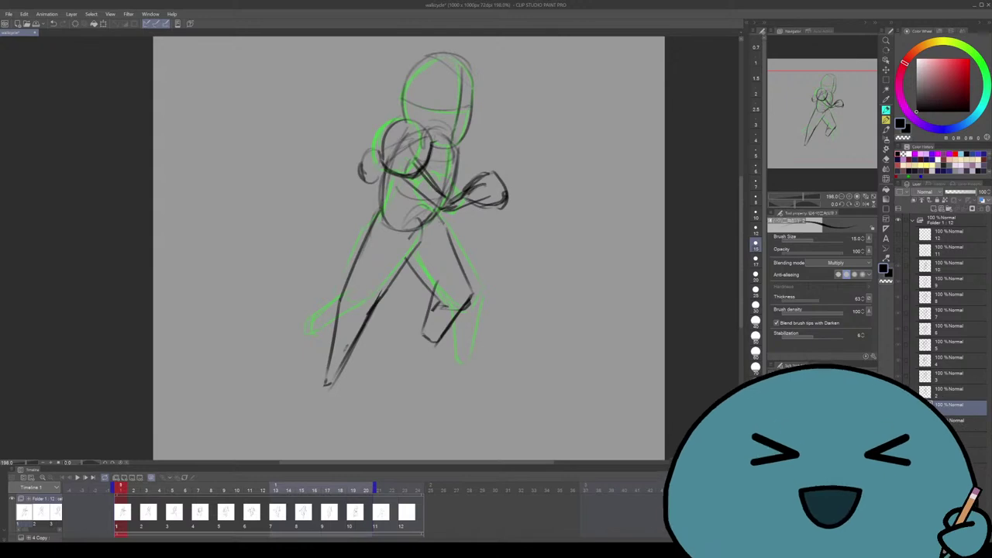
key(space)
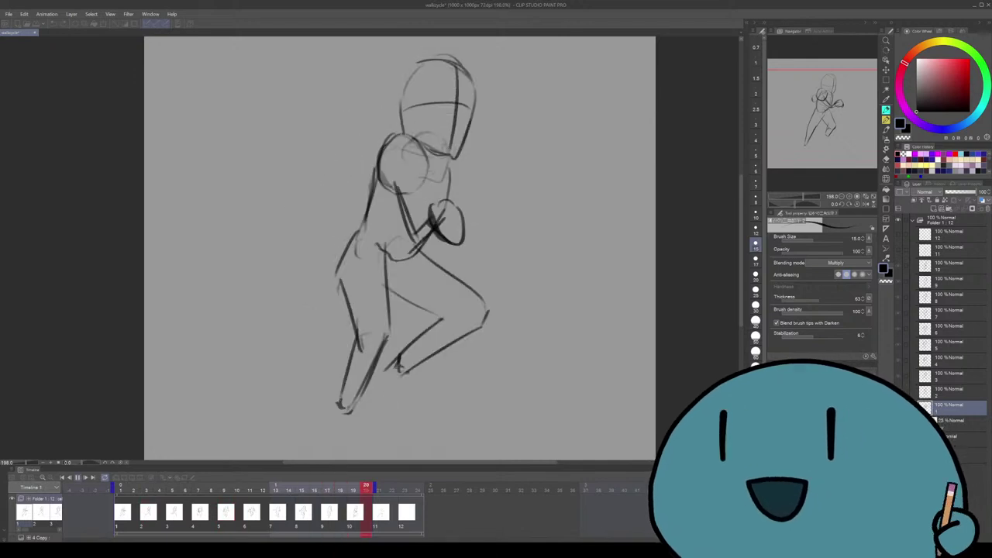
Stop playback and clear the sketches on drawings 10, 9 and 8, keeping their layers
key(space)
click(949, 234)
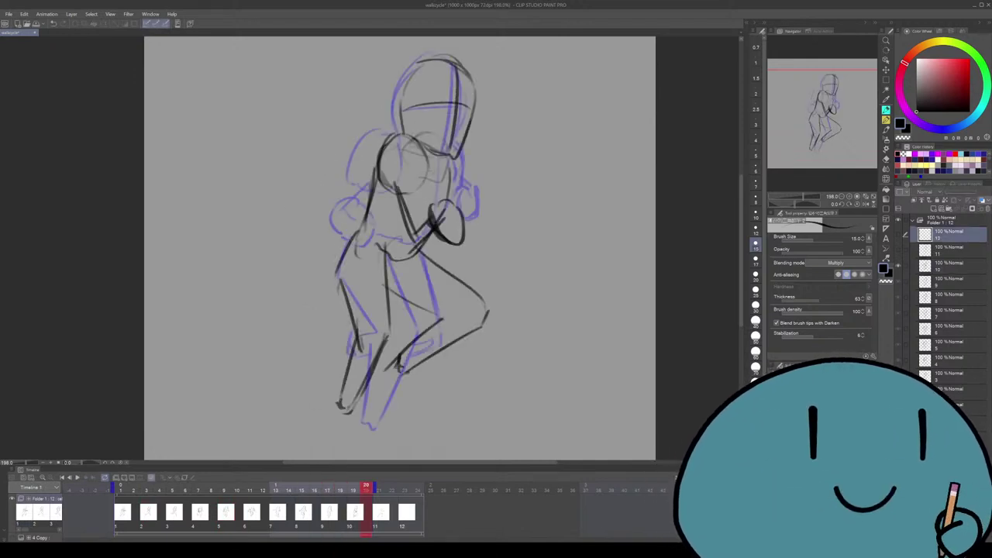
click(950, 265)
key(Delete)
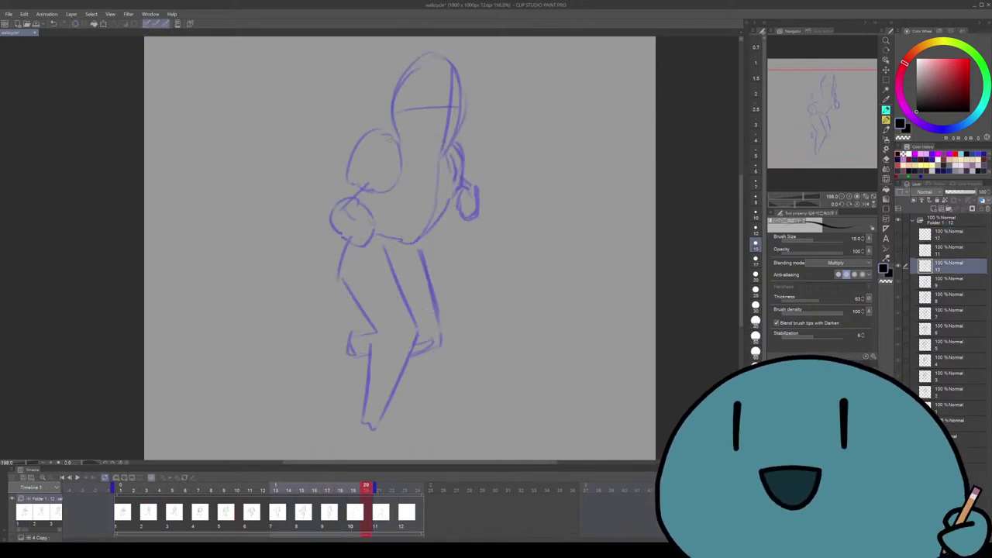
click(950, 281)
key(Delete)
click(950, 296)
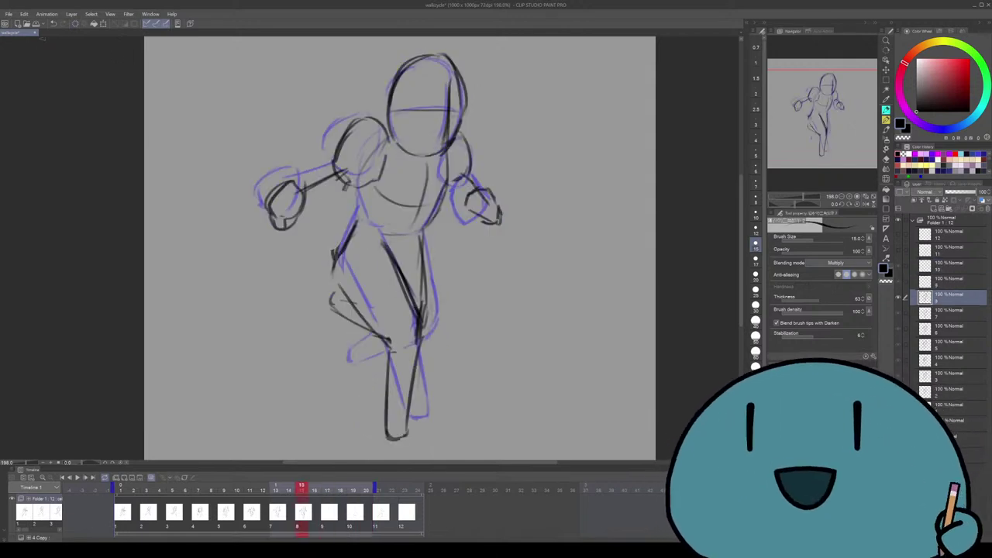
key(Delete)
Clear the sketches on drawings 7, 6, 5 and 4, keeping their layers
key(ctrl+Left)
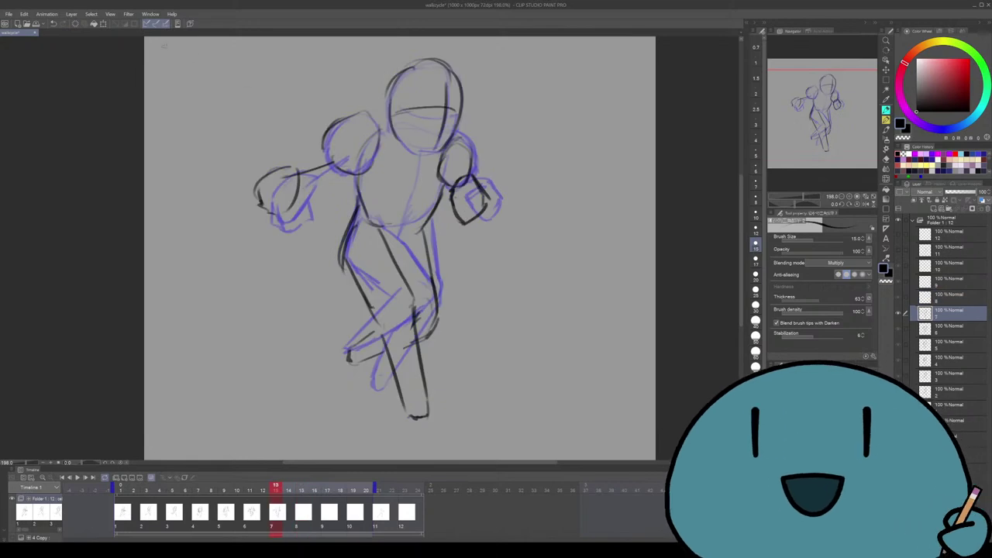
key(Delete)
key(ctrl+Left)
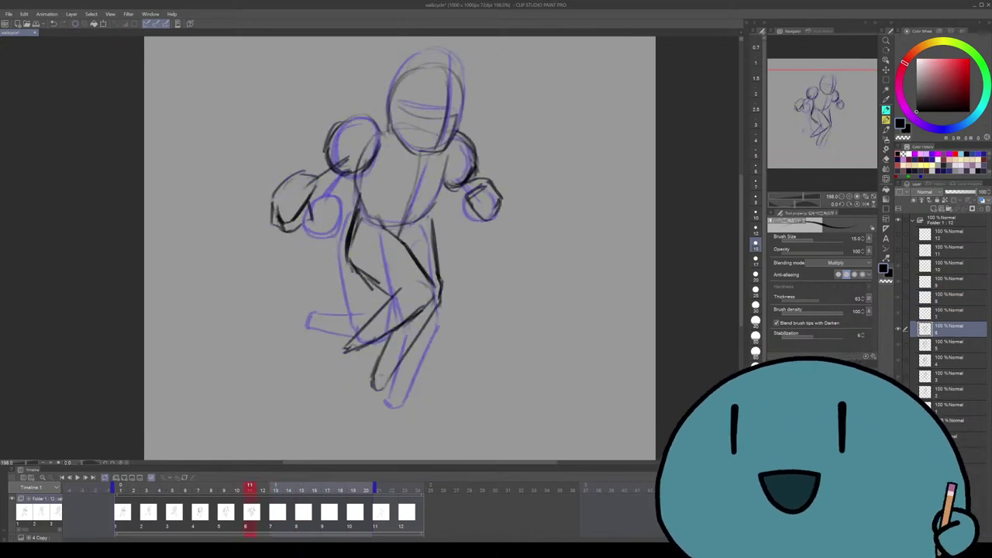
key(Delete)
key(ctrl+Left)
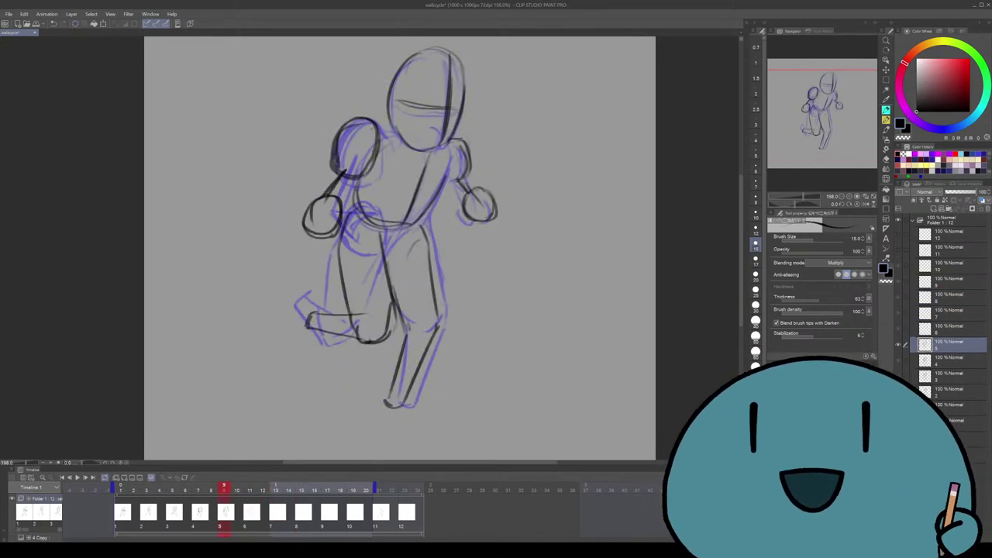
key(Delete)
key(ctrl+Left)
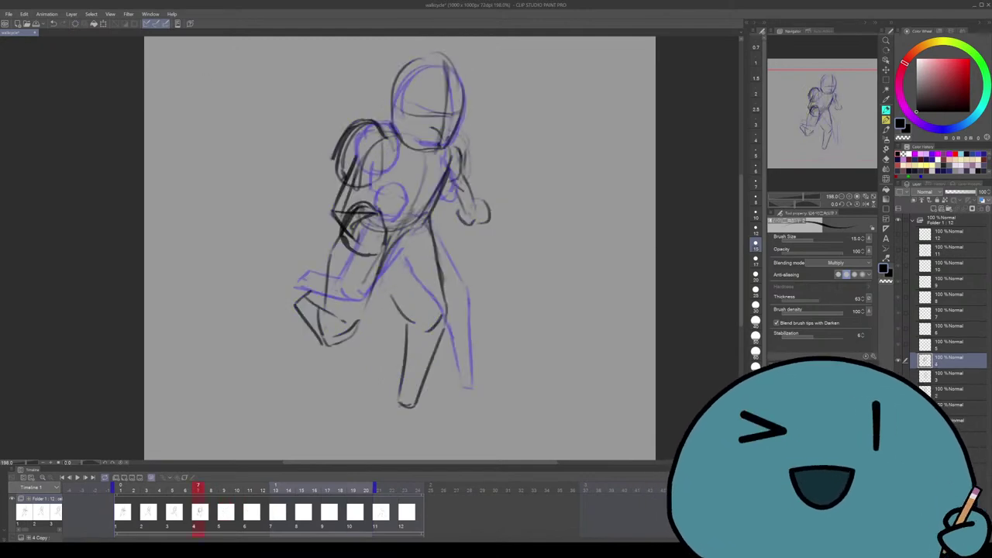
key(Delete)
Clear the sketches on drawings 3, 2 and 1, keeping their layers
key(ctrl+Left)
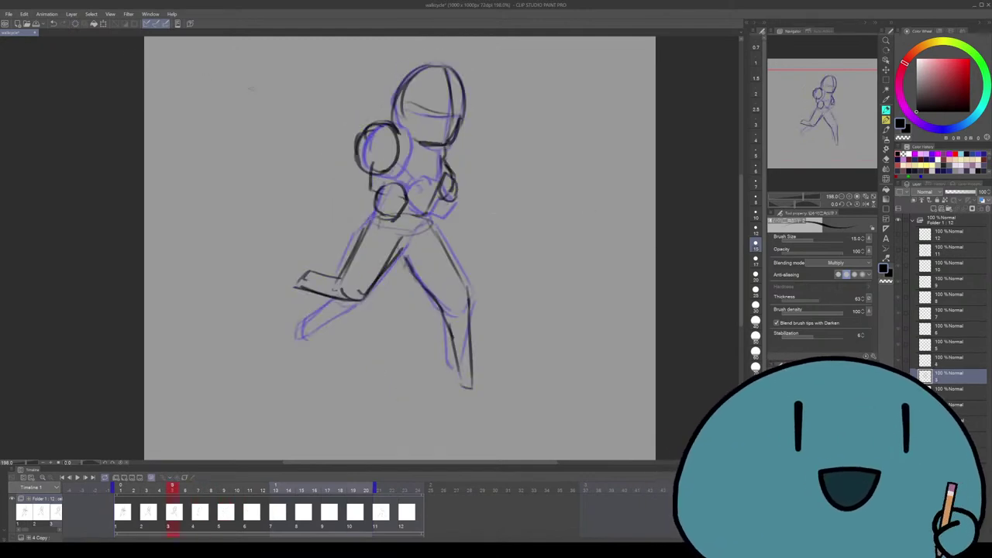
key(Delete)
key(ctrl+Left)
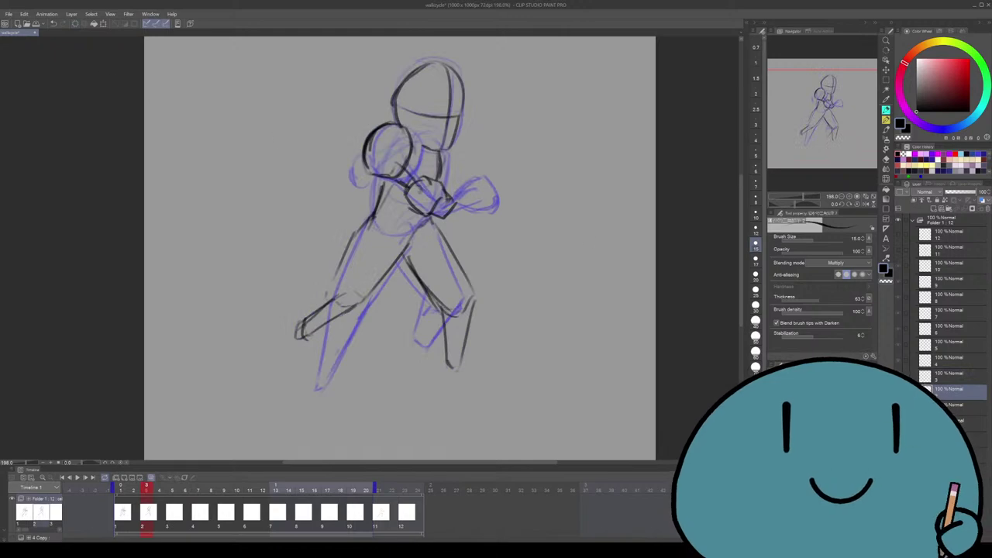
key(Delete)
key(ctrl+Left)
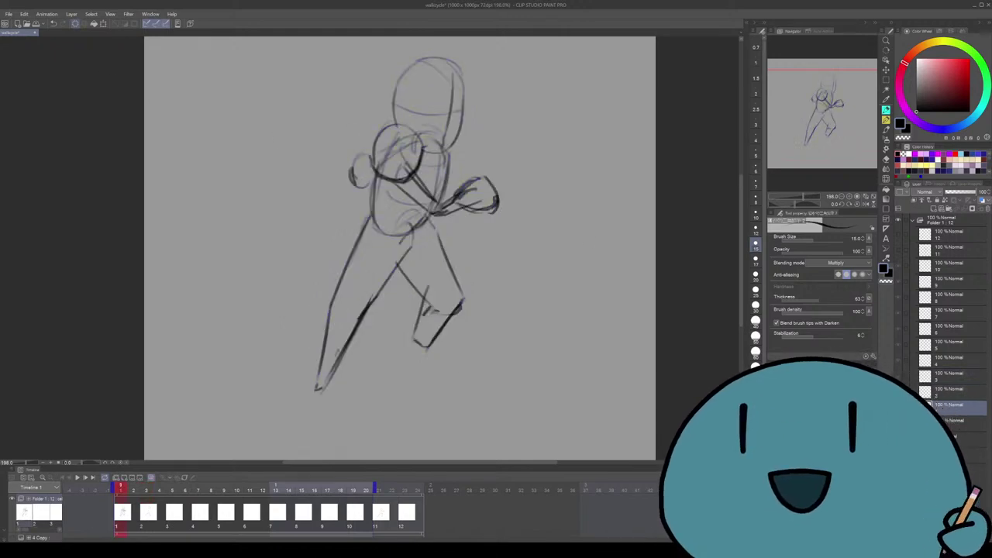
key(Delete)
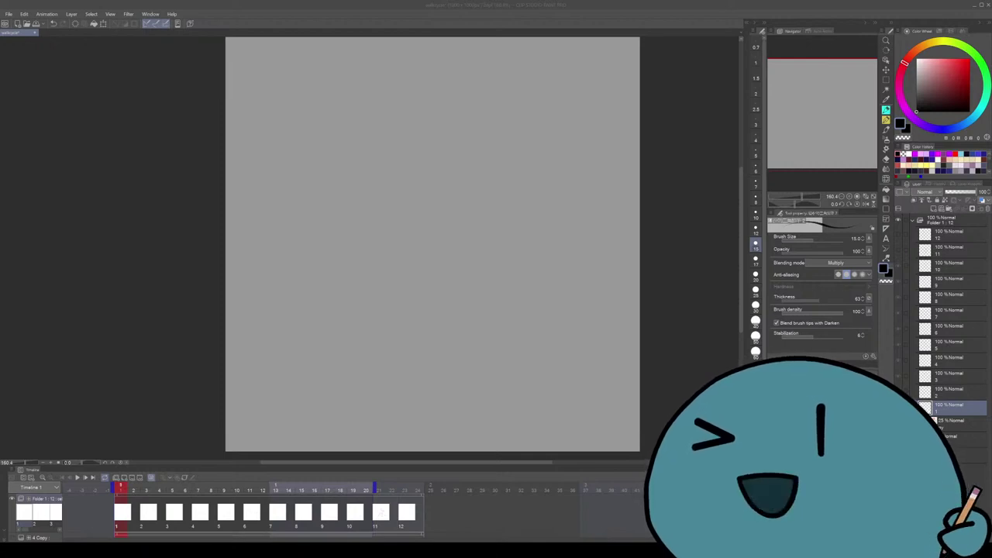
drag(459, 226, 499, 226)
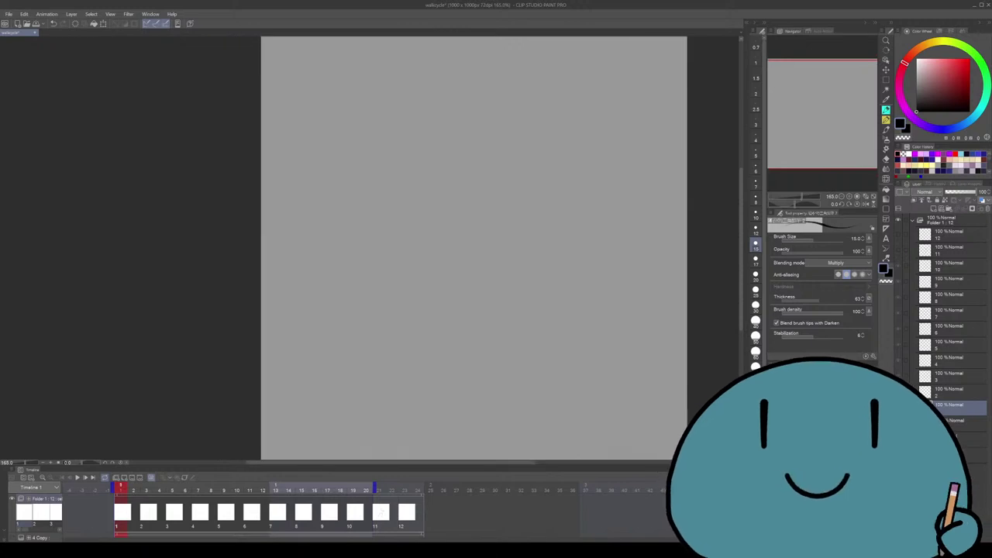
key(ctrl+minus)
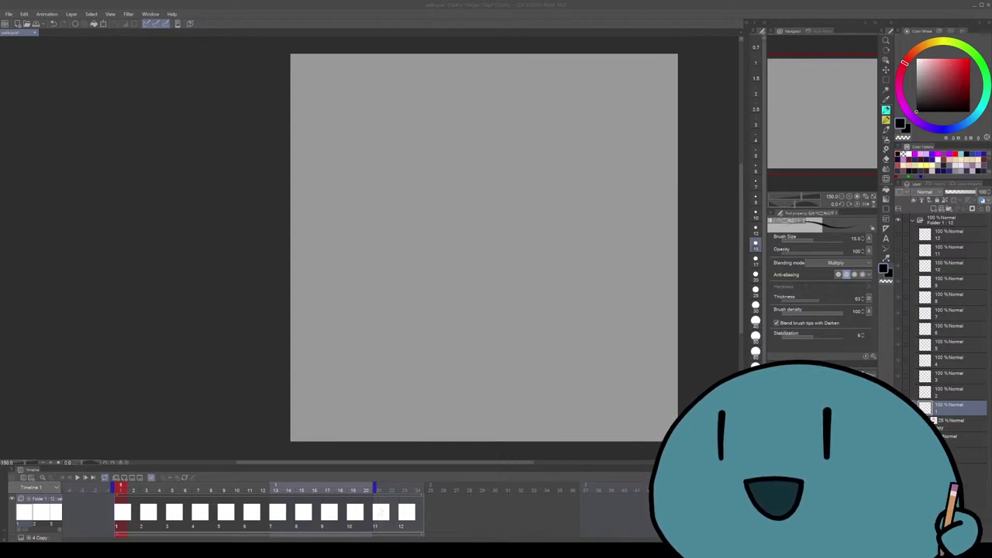
click(282, 209)
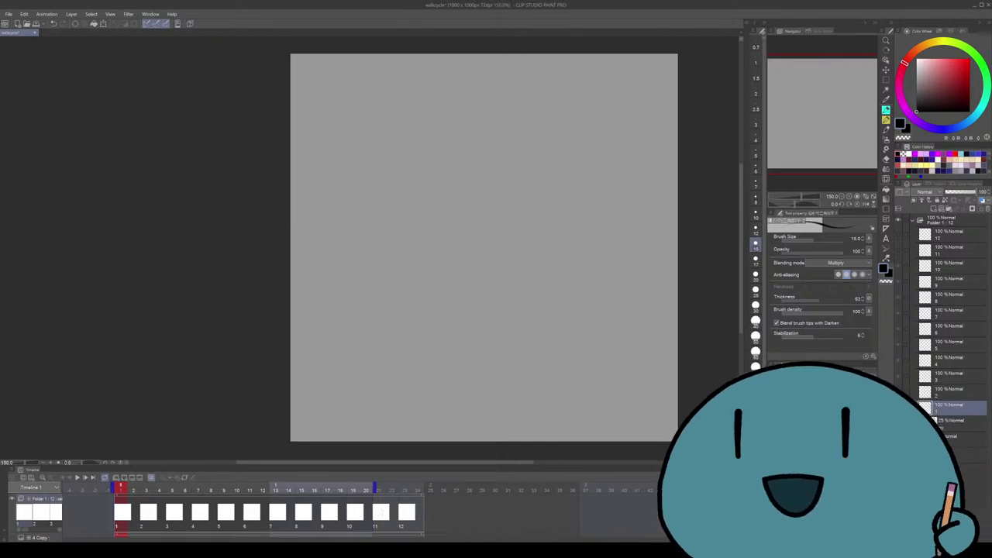
drag(601, 231, 457, 256)
key(ctrl+z)
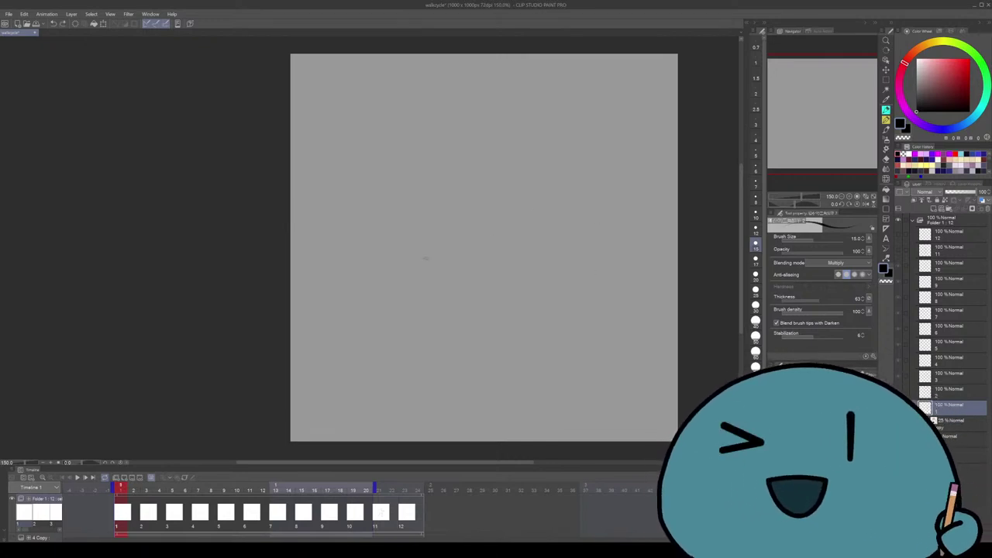
Check the timeline from frame 20 around to drawing 1 and on through drawing 10 for leftover sketches
key(Left)
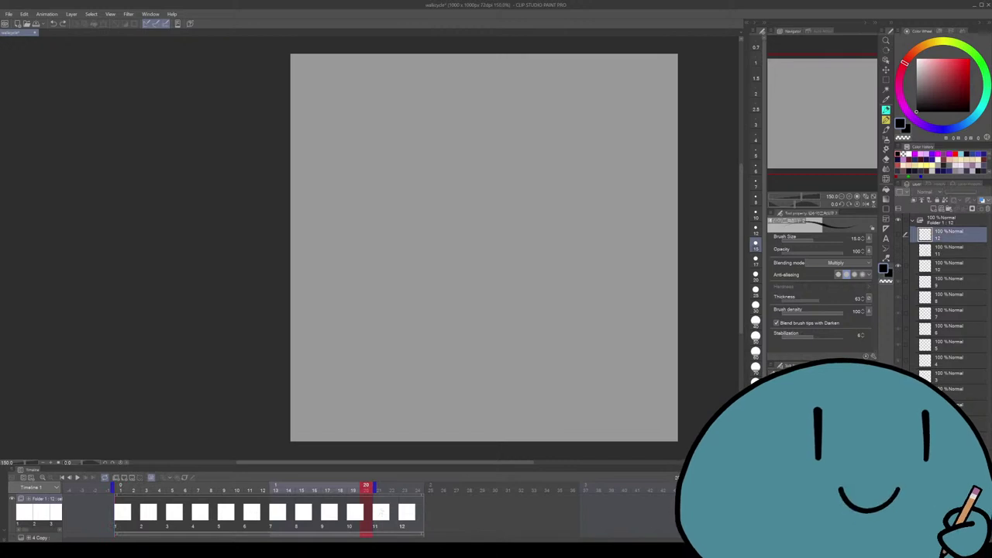
scroll(481, 248, up, 2)
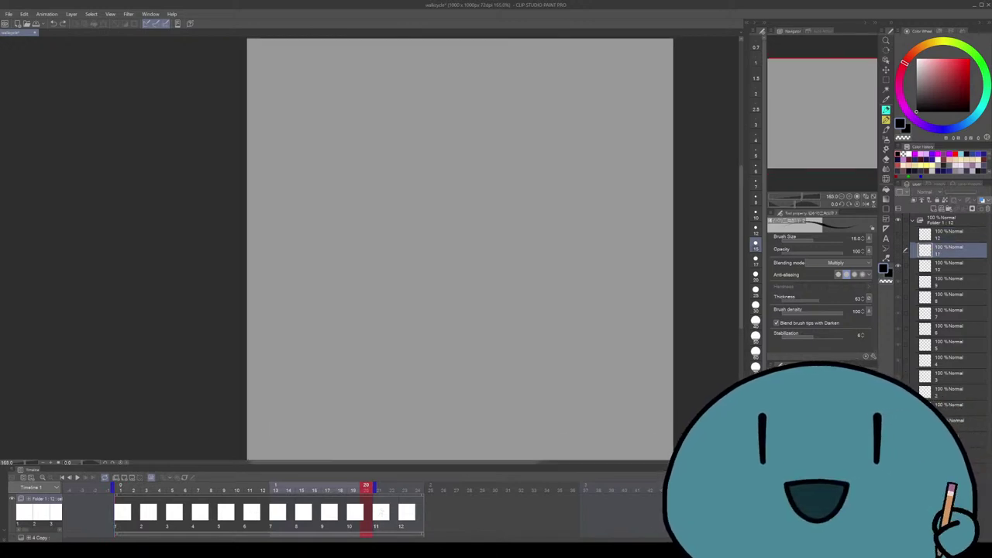
key(Right)
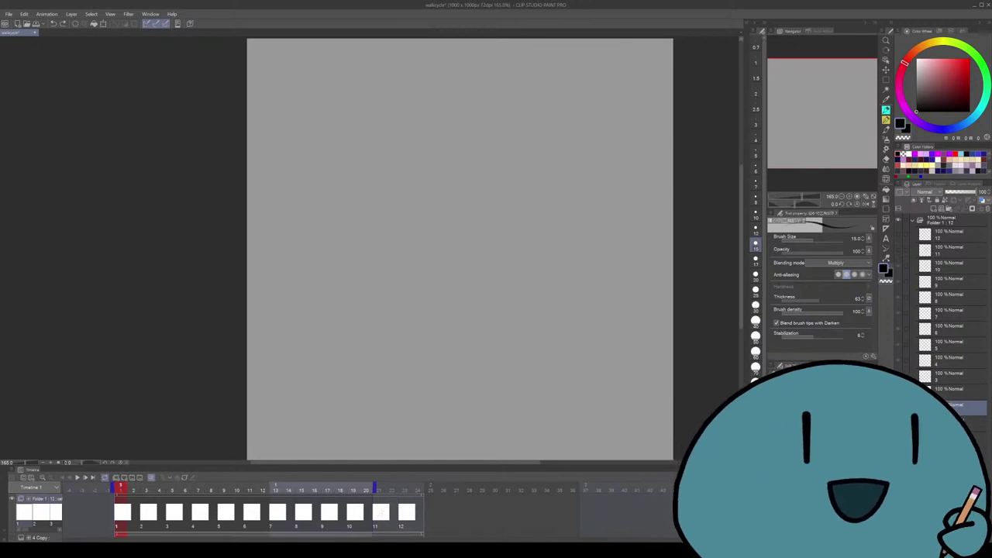
key(Right)
key(Right)
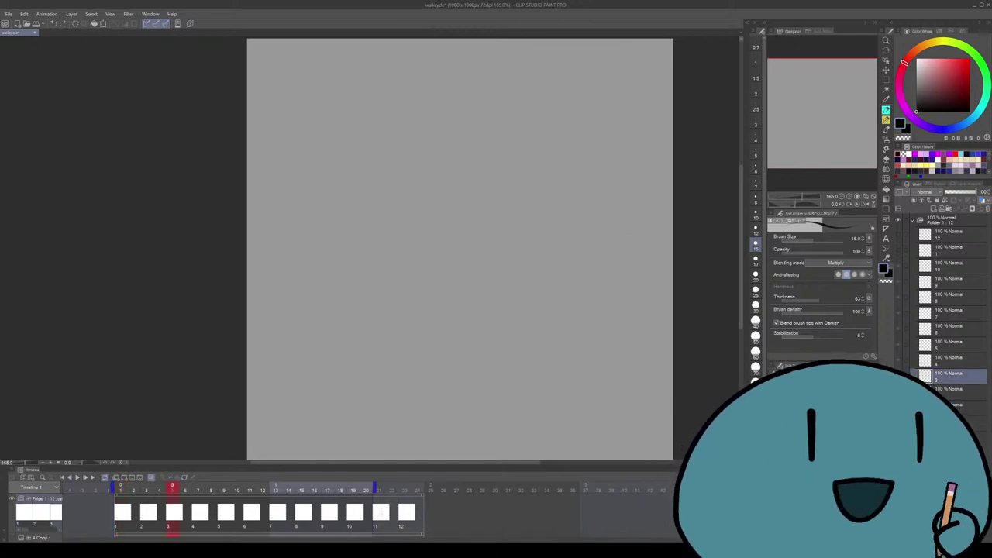
key(Right)
key(Right)
key(Right)
key(Right)
key(Right)
key(Right)
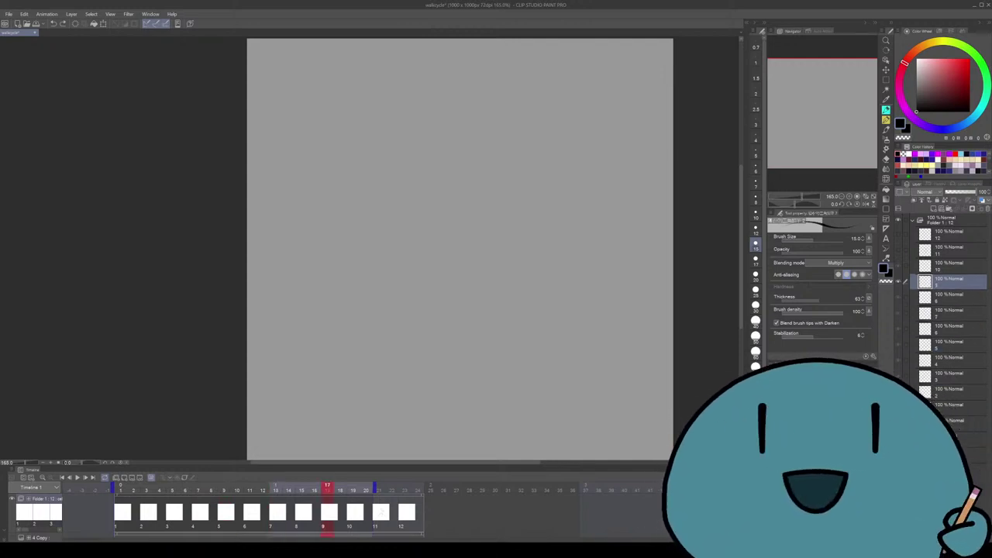
key(Right)
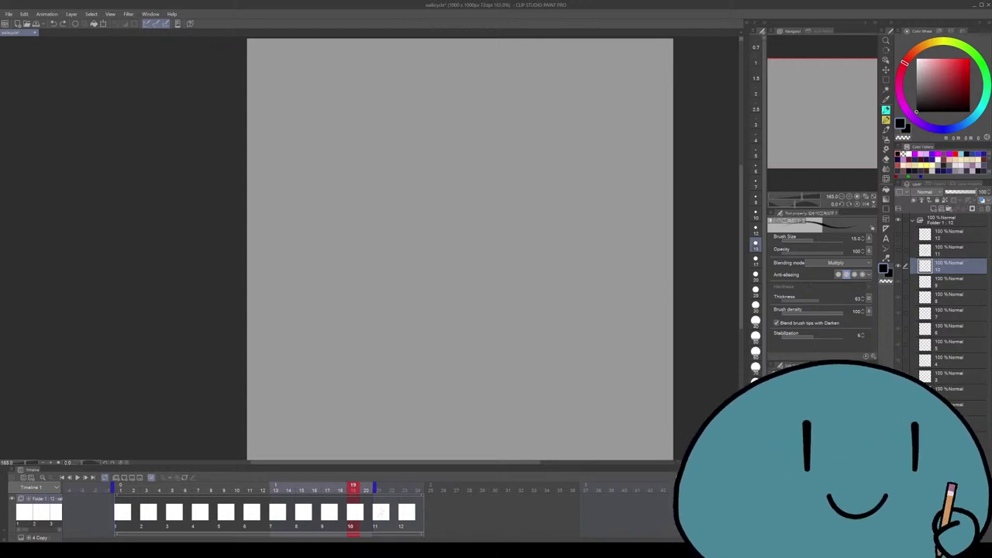
Draw a straight horizontal ground line across the full width of the lower canvas, on the layer beneath the drawings
drag(461, 155, 527, 189)
key(Delete)
scroll(379, 223, down, 2)
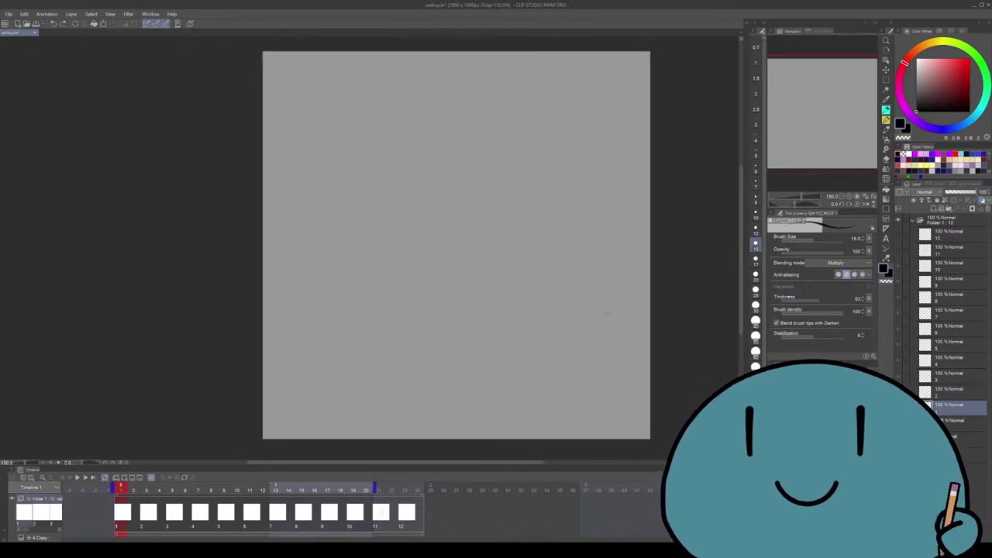
scroll(651, 335, down, 2)
click(954, 422)
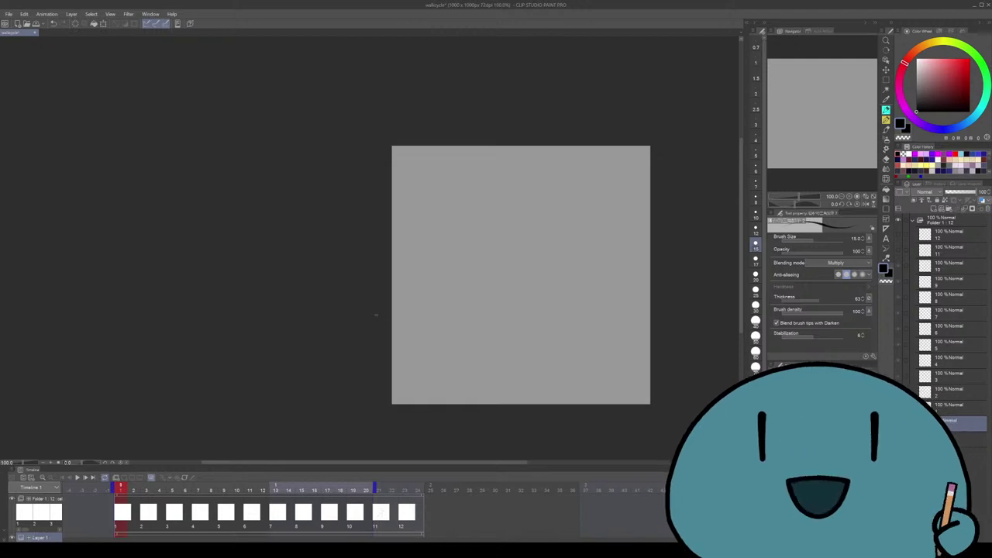
drag(359, 333, 714, 334)
scroll(709, 361, up, 2)
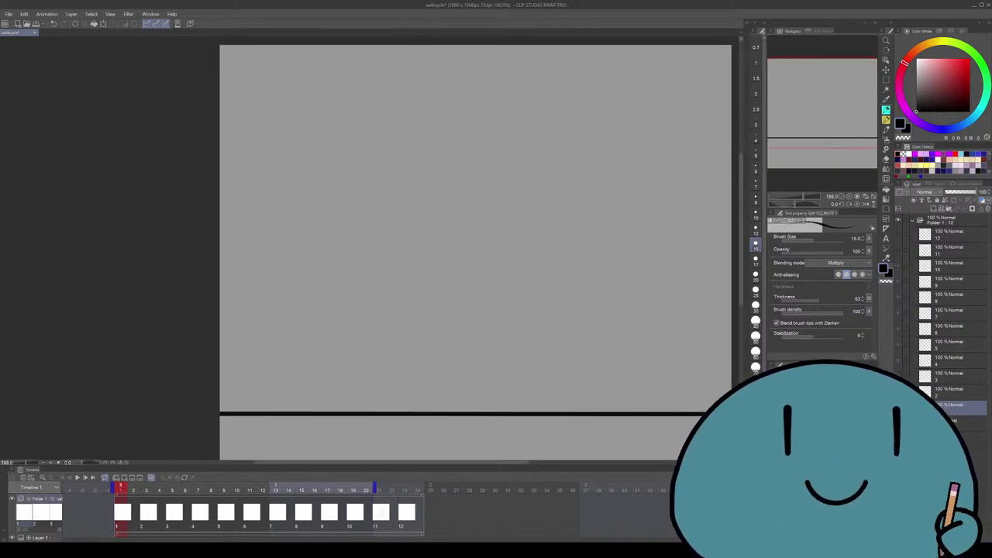
mouse_move(509, 261)
mouse_down()
mouse_move(542, 214)
mouse_move(461, 190)
mouse_up()
key(ctrl+z)
key(ctrl+z)
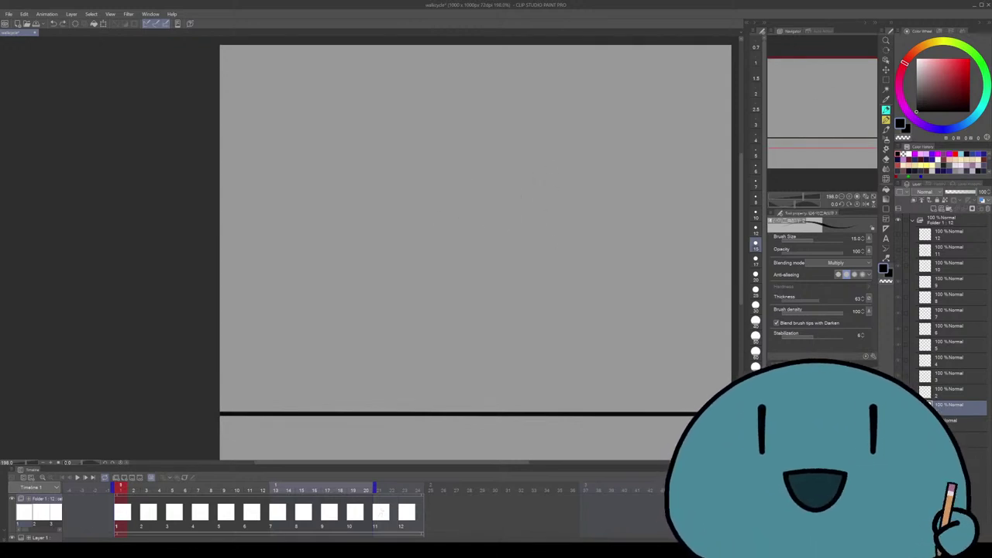
scroll(477, 252, up, 1)
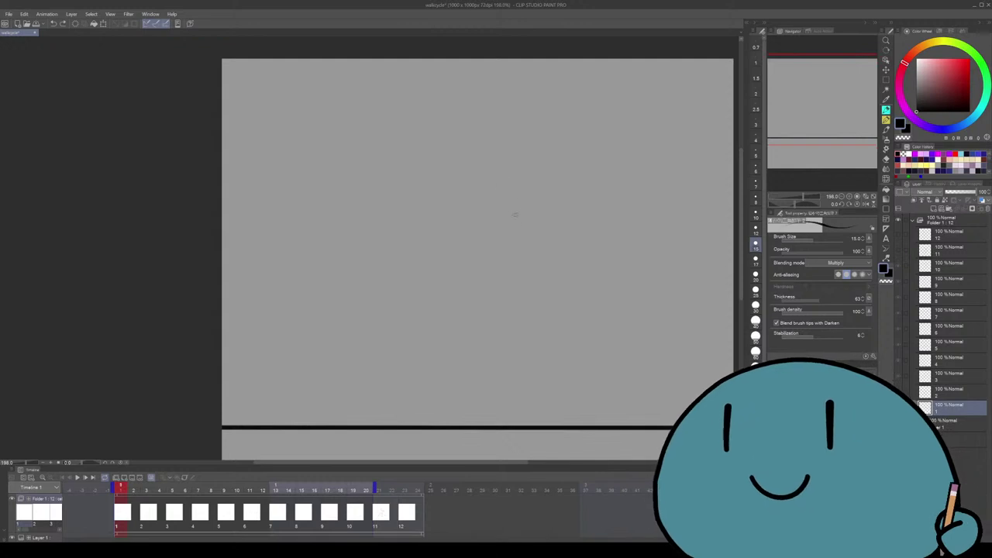
mouse_move(457, 136)
mouse_down()
mouse_move(510, 114)
mouse_move(457, 116)
mouse_up()
key(ctrl+z)
scroll(477, 252, down, 1)
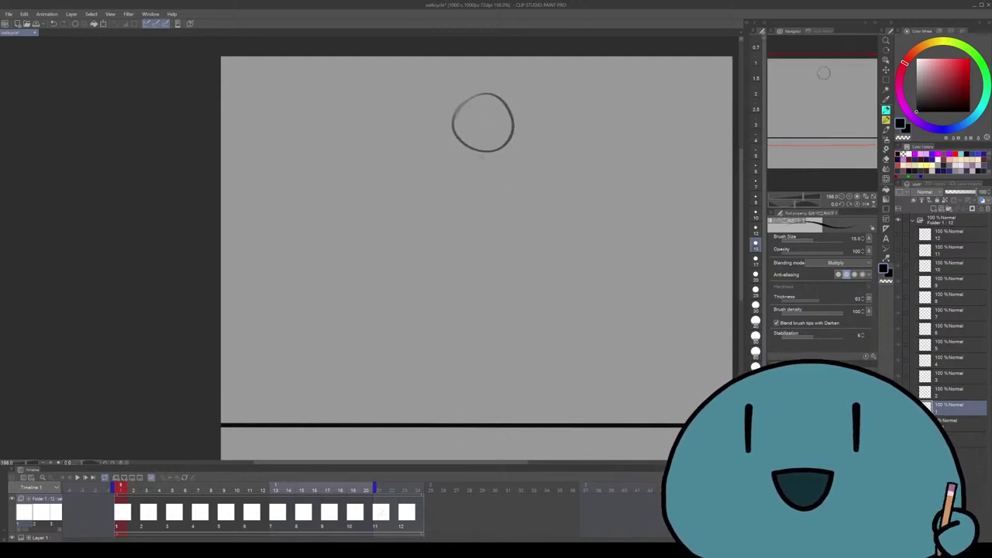
scroll(475, 202, right, 1)
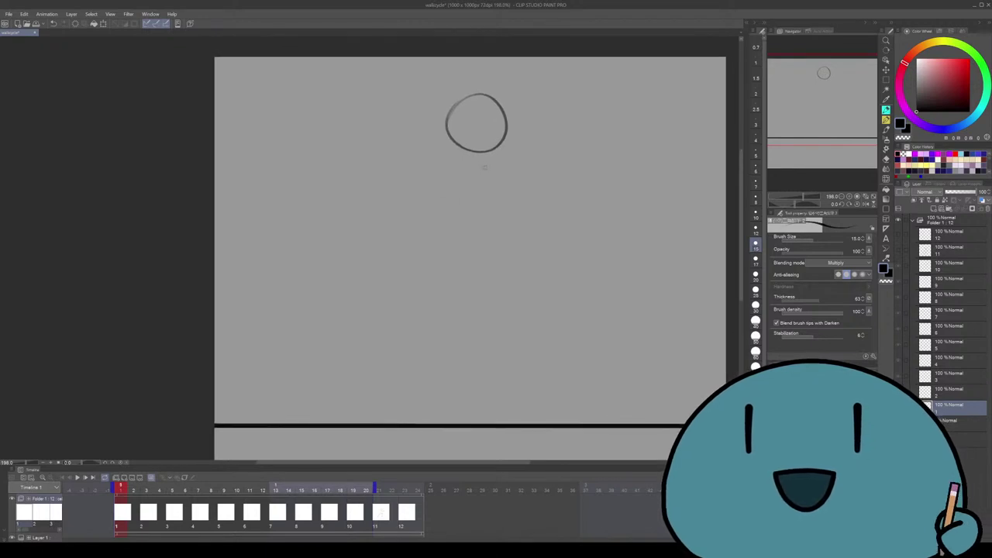
key(ctrl+z)
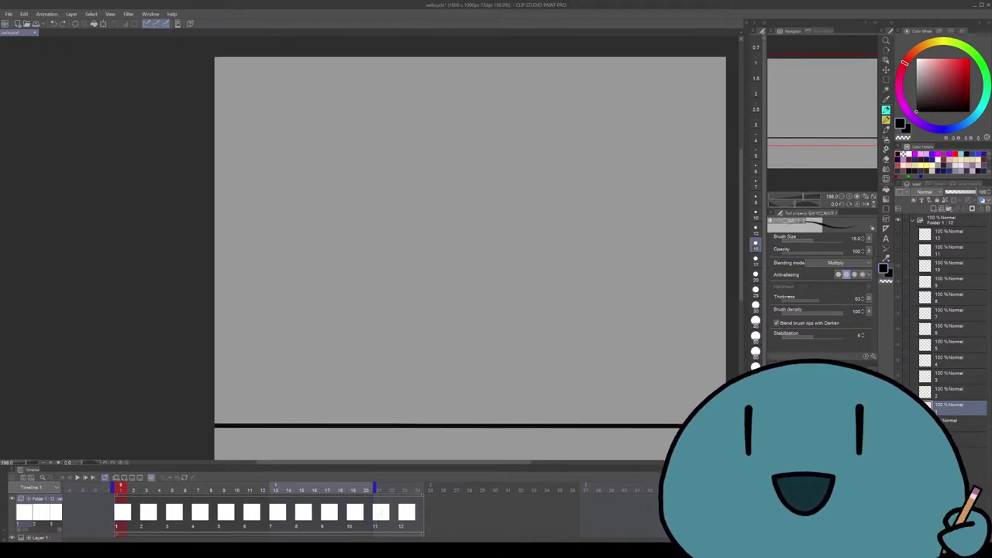
Draw a straight horizontal head-height guide line across the full width of the upper canvas, on the ground line's layer
key(ctrl+minus)
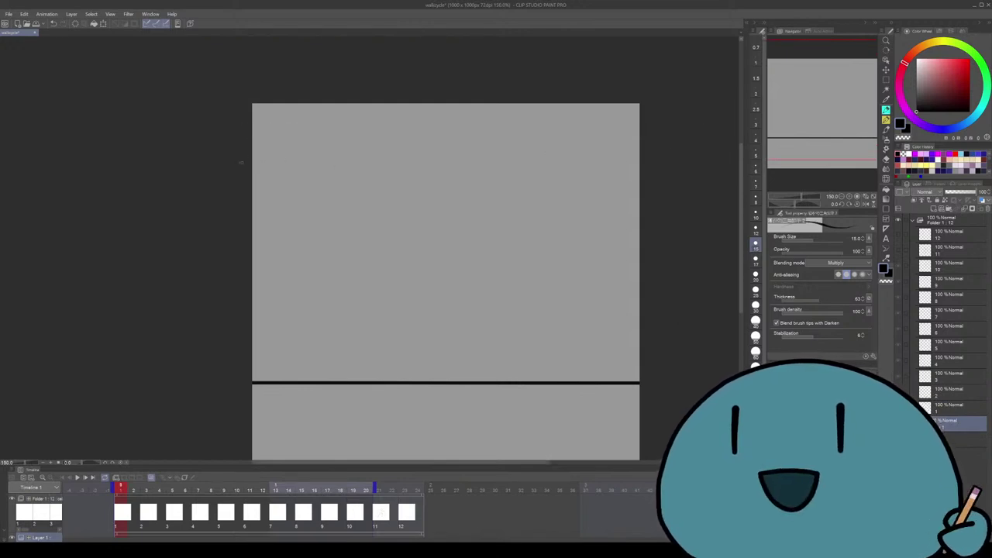
drag(240, 158, 698, 155)
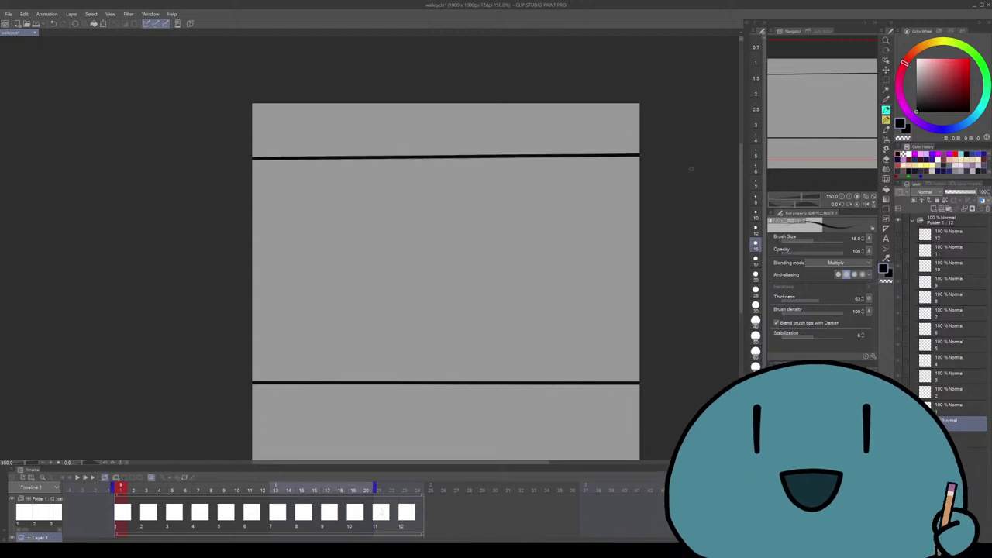
key(ctrl+z)
drag(240, 157, 681, 158)
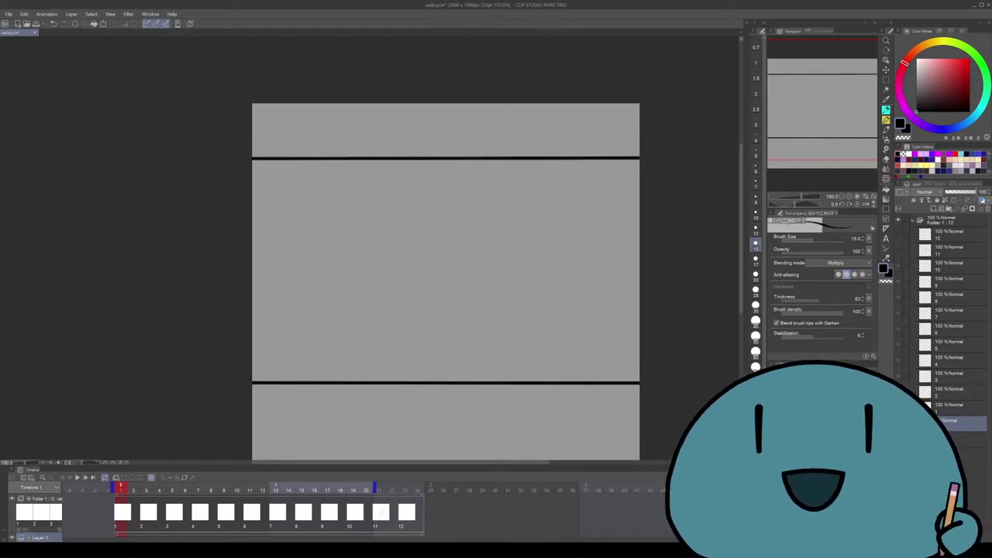
Sketch a round head just under the upper guide line on drawing 1, with an eye and a smile facing right
scroll(385, 320, up, 3)
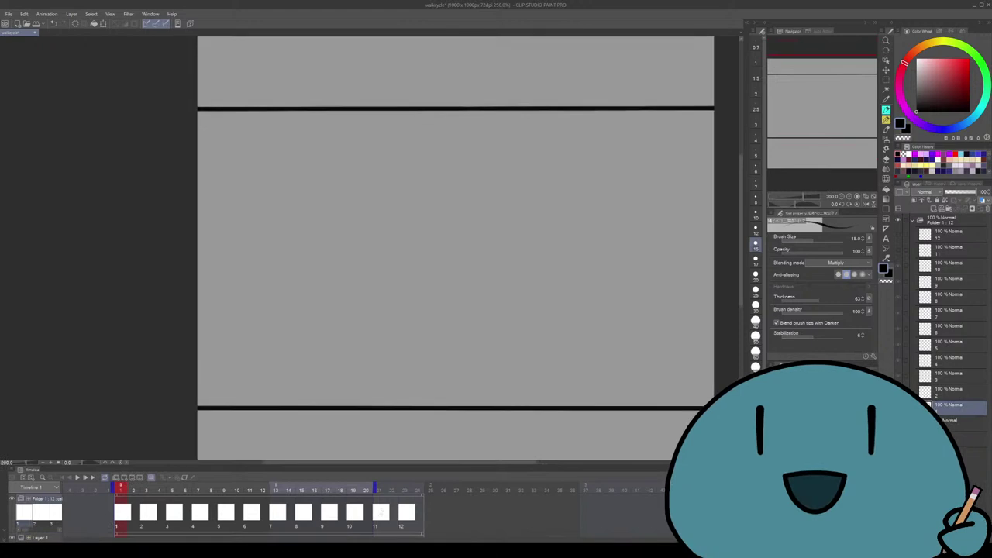
scroll(472, 248, down, 4)
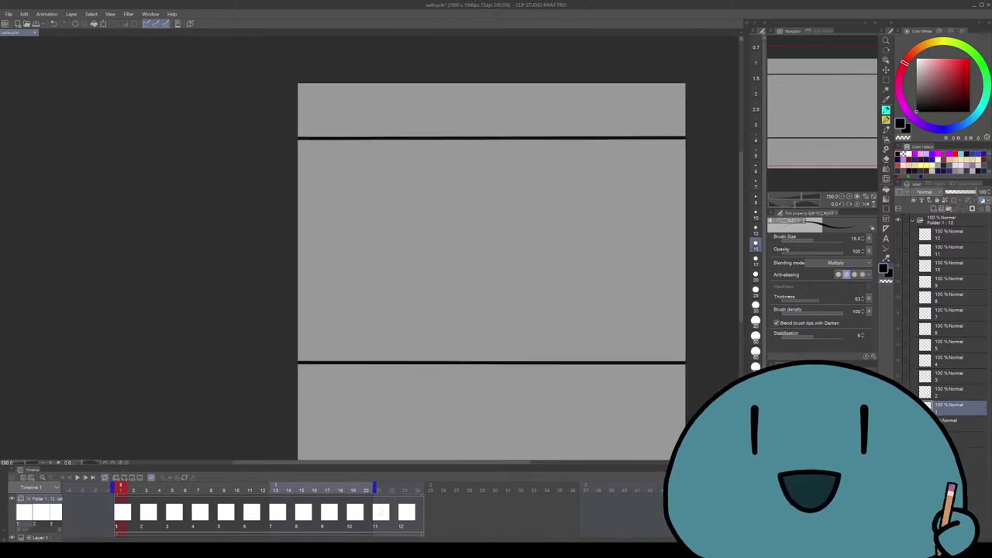
mouse_move(498, 141)
mouse_down()
mouse_move(487, 171)
mouse_move(499, 151)
mouse_move(512, 171)
mouse_move(494, 141)
mouse_up()
key(ctrl+z)
key(ctrl+z)
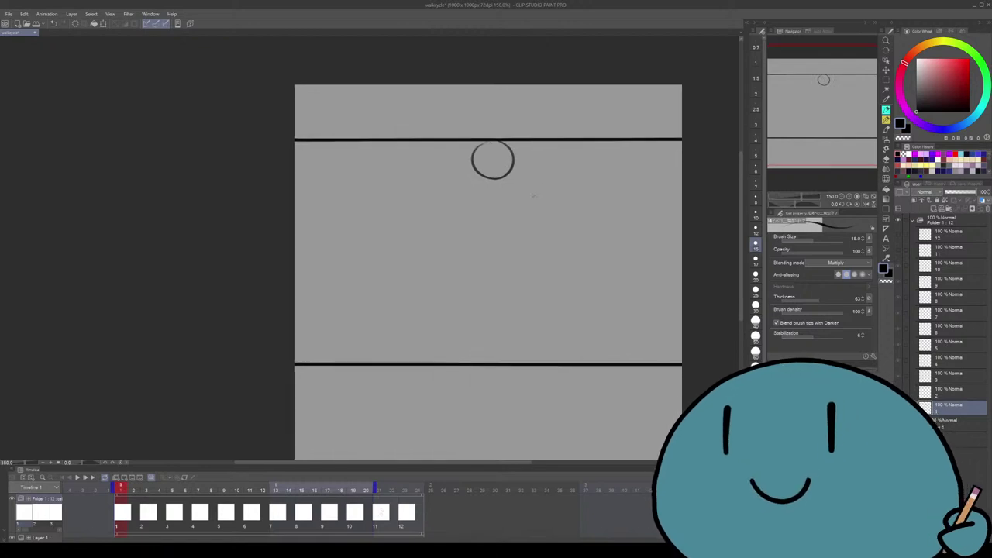
drag(534, 196, 522, 185)
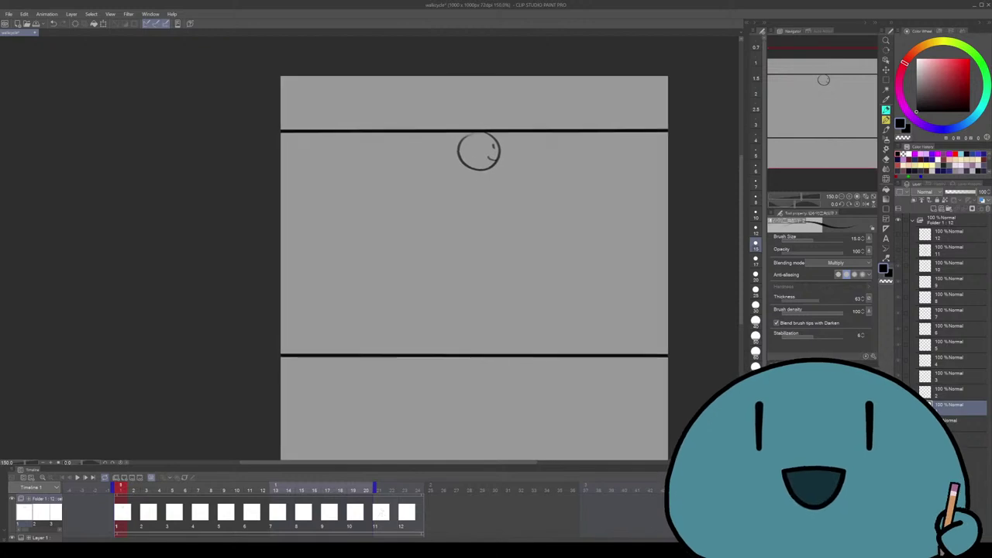
drag(477, 141, 474, 159)
key(ctrl+z)
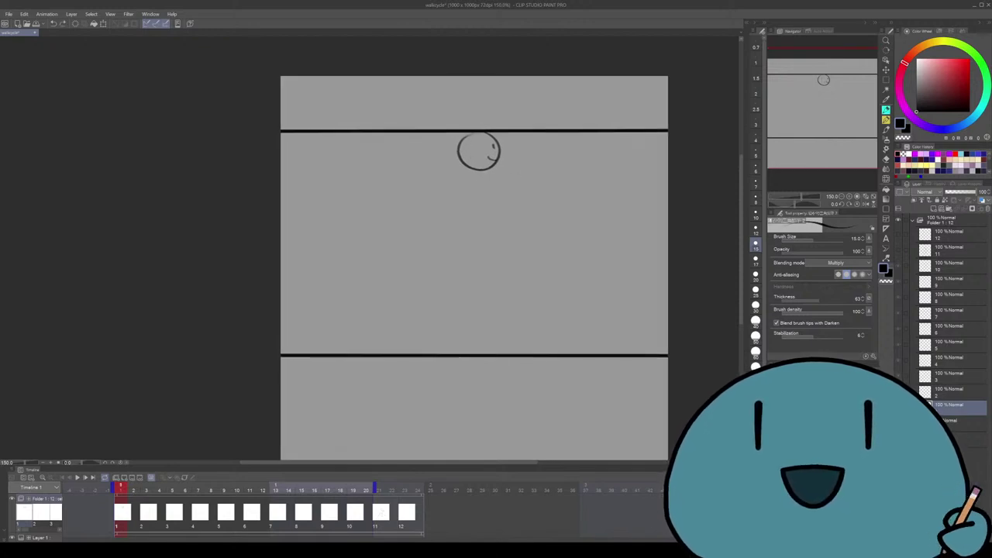
scroll(523, 242, up, 1)
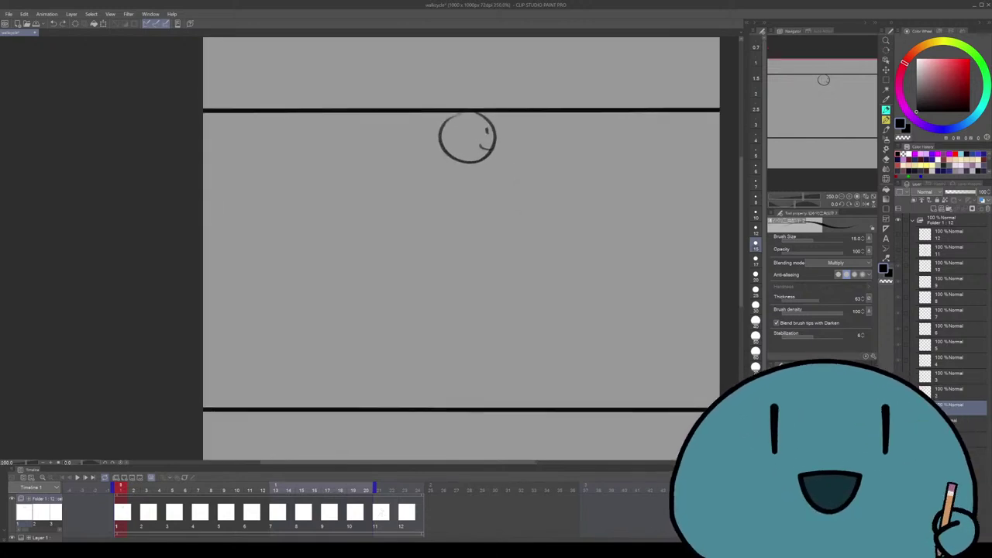
scroll(523, 243, down, 1)
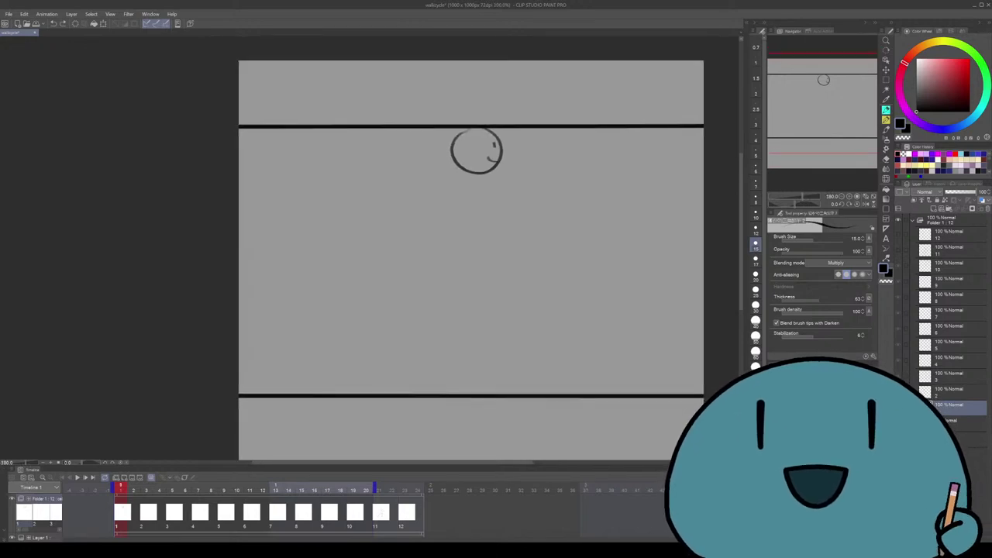
mouse_move(519, 124)
mouse_down()
mouse_move(482, 150)
mouse_move(496, 182)
mouse_up()
key(ctrl+z)
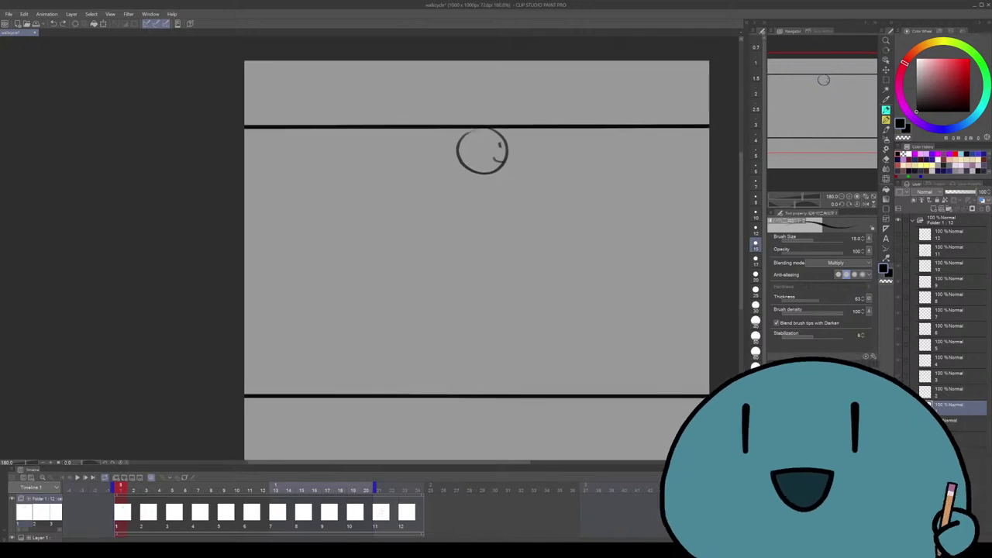
drag(497, 197, 498, 245)
key(ctrl+z)
key(ctrl+z)
key(ctrl+z)
key(ctrl+z)
drag(497, 200, 476, 275)
key(ctrl+z)
Sketch an egg-shaped chest below the head on drawing 1, with a slanted front body line and a rough pelvis circle
drag(490, 225, 480, 276)
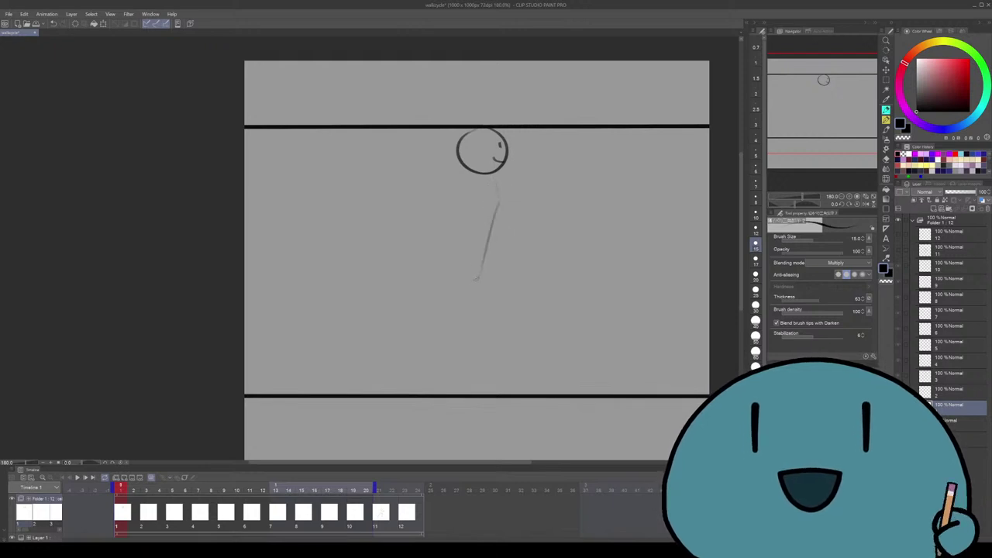
drag(498, 196, 478, 270)
key(ctrl+z)
key(ctrl+z)
key(ctrl+z)
drag(501, 197, 477, 263)
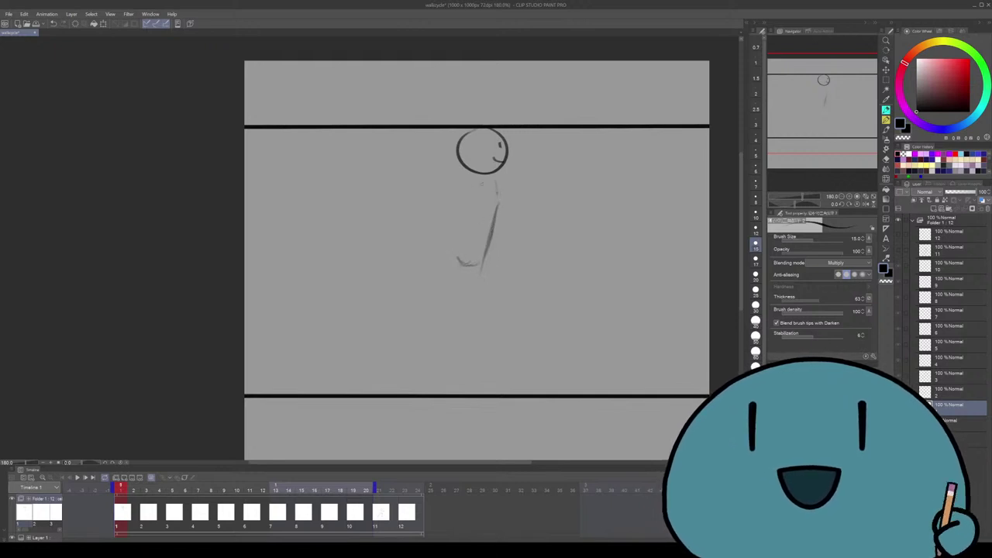
drag(460, 187, 471, 176)
mouse_move(496, 187)
mouse_down()
mouse_move(466, 179)
mouse_move(454, 196)
mouse_move(463, 258)
mouse_move(472, 239)
mouse_move(490, 236)
mouse_move(497, 206)
mouse_move(466, 225)
mouse_up()
key(ctrl+z)
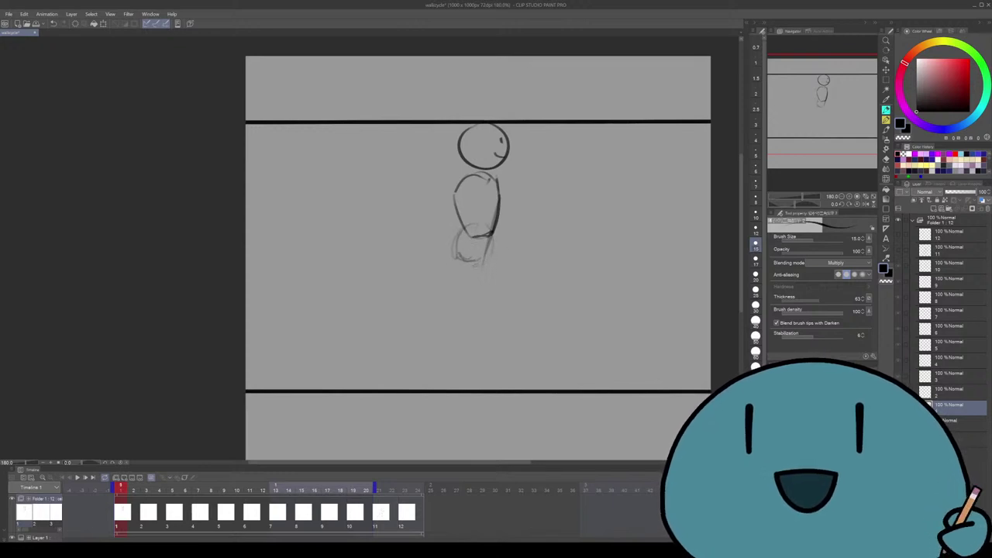
Redraw the pelvis lower and darker, and join it to the chest with slanted waist lines
drag(462, 244, 448, 273)
mouse_move(462, 233)
mouse_down()
mouse_move(445, 279)
mouse_move(466, 288)
mouse_up()
mouse_move(499, 218)
mouse_down()
mouse_move(489, 269)
mouse_move(467, 295)
mouse_up()
mouse_move(496, 233)
mouse_down()
mouse_move(441, 265)
mouse_move(439, 291)
mouse_move(475, 220)
mouse_up()
key(ctrl+z)
mouse_move(439, 248)
mouse_down()
mouse_move(431, 268)
mouse_move(454, 286)
mouse_move(482, 340)
mouse_up()
key(ctrl+z)
key(ctrl+z)
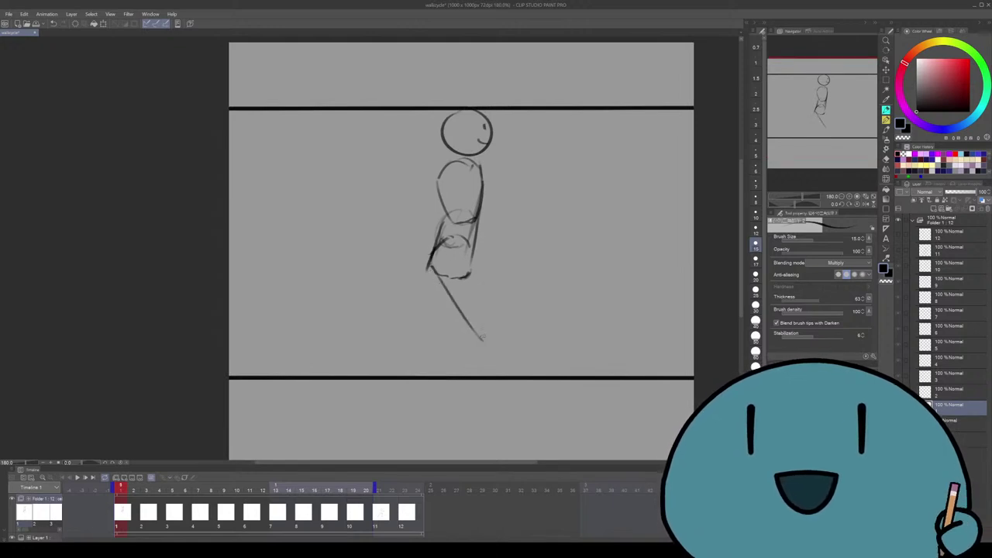
key(ctrl+z)
drag(434, 275, 501, 365)
key(ctrl+z)
key(ctrl+z)
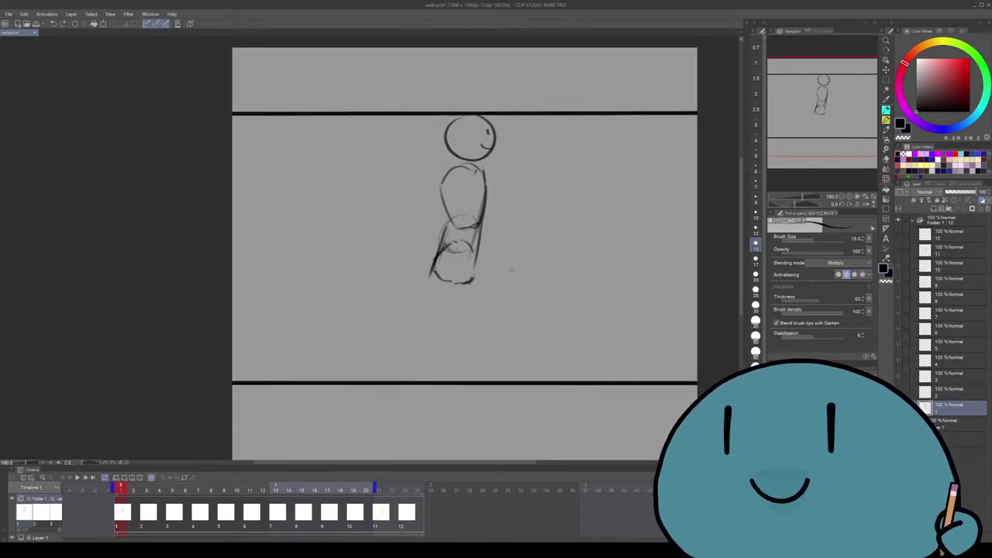
drag(502, 365, 508, 368)
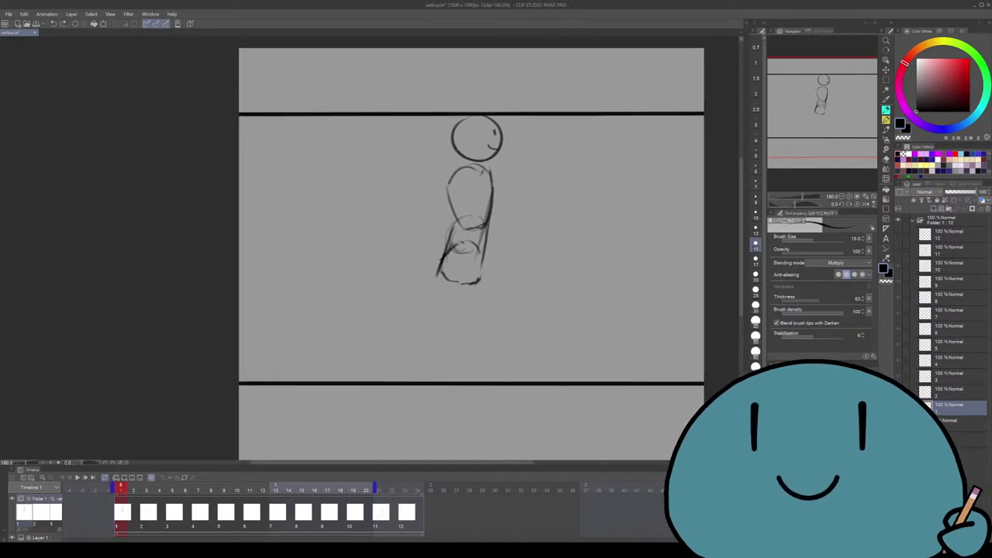
Select the upper guide line on Layer 1 with a rectangular selection, move it higher on the canvas, and deselect
click(35, 537)
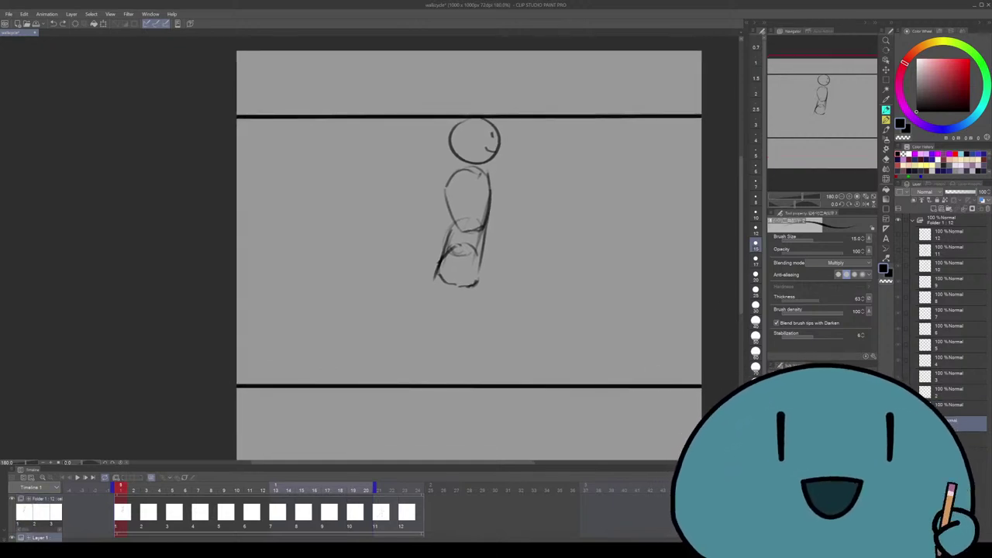
key(m)
scroll(665, 102, down, 1)
drag(702, 62, 310, 195)
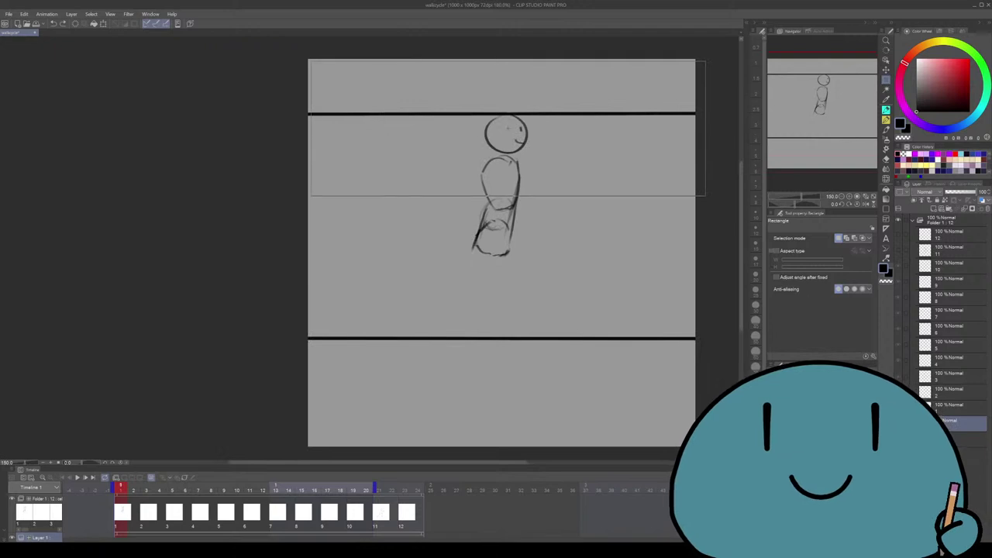
key(k)
drag(504, 155, 504, 146)
key(Up)
key(Up)
key(Up)
key(Up)
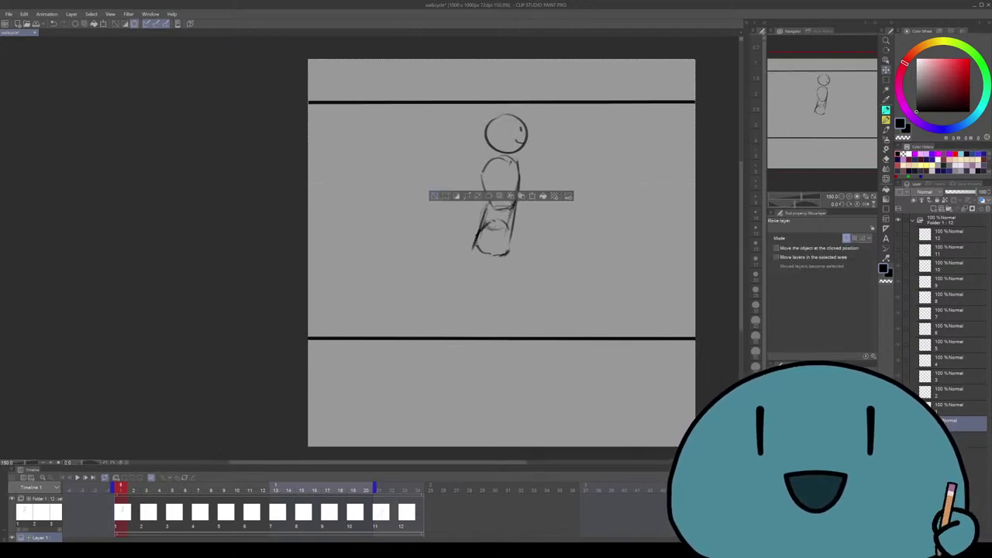
key(ctrl+d)
Lasso the whole figure on drawing 1 and move it up until the head meets the raised guide line
click(962, 405)
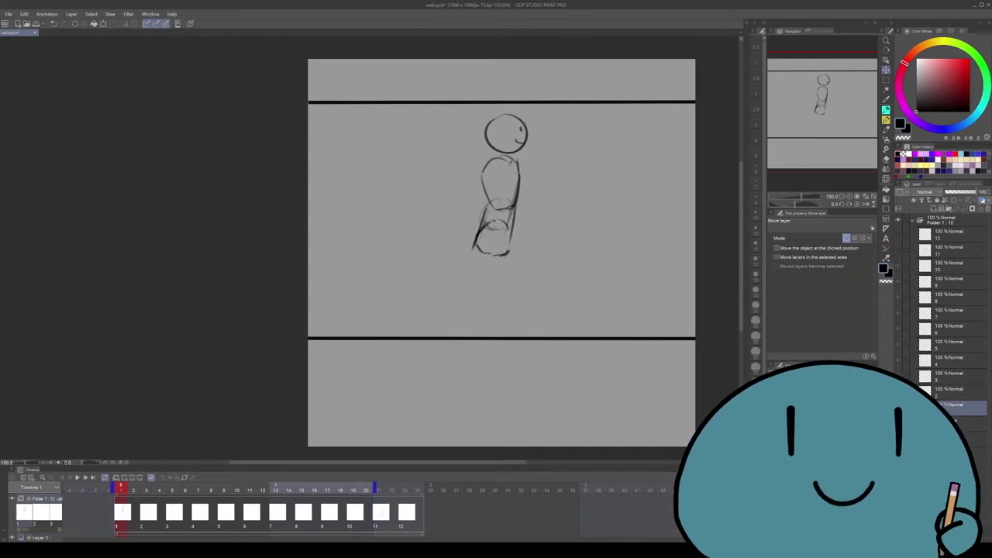
key(ctrl+plus)
key(m)
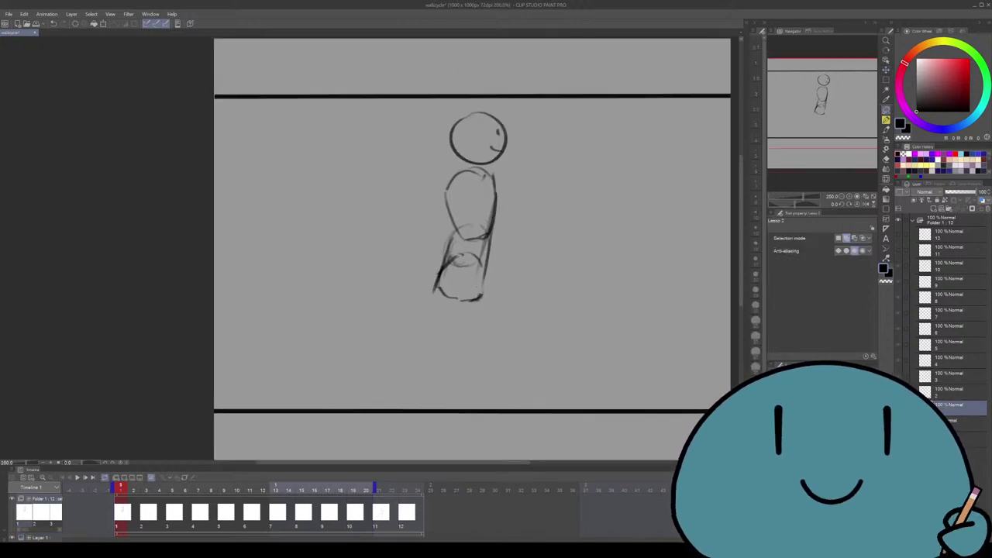
drag(496, 349, 516, 78)
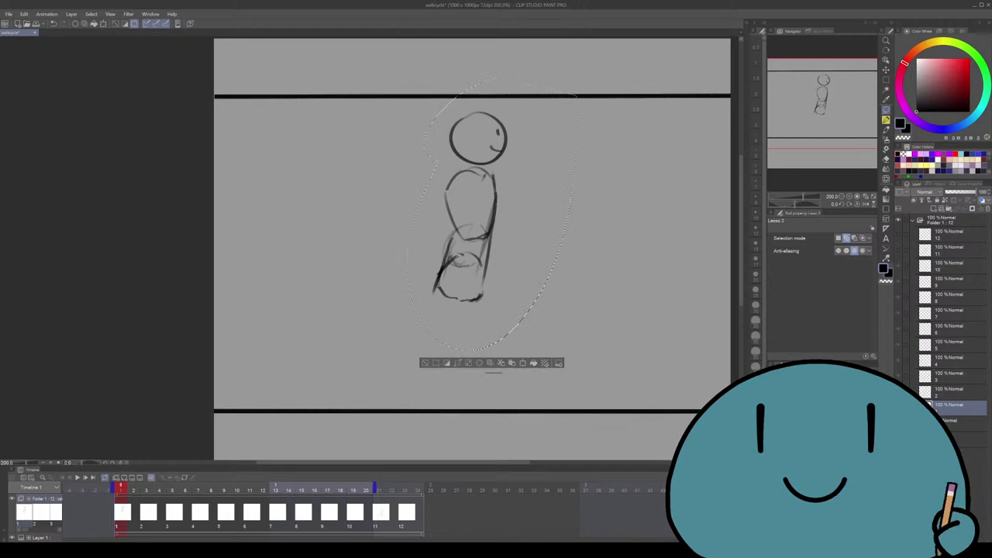
key(ctrl+t)
drag(508, 318, 507, 302)
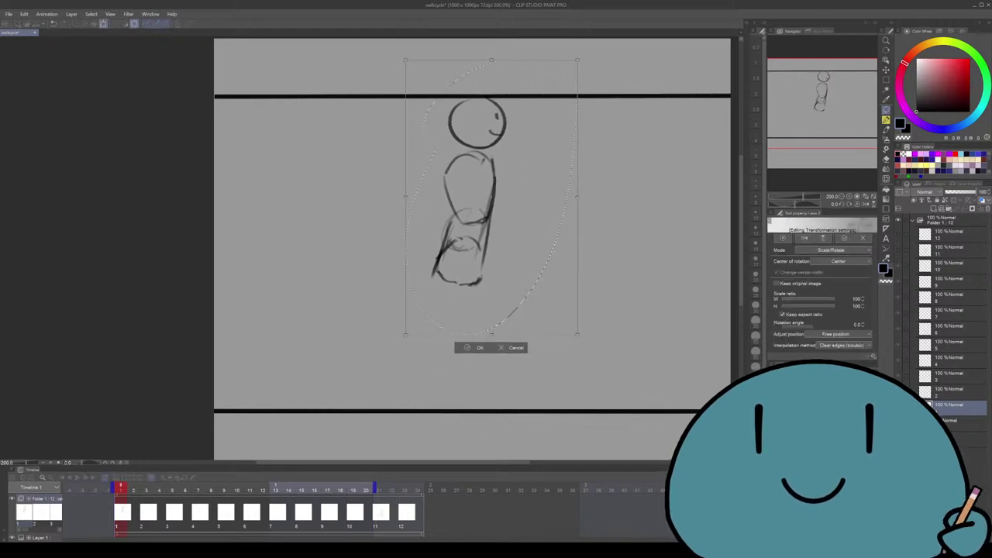
key(Return)
Sketch the forward thigh on drawing 1 as two slanted lines running from the pelvis down to the knee
scroll(494, 304, down, 2)
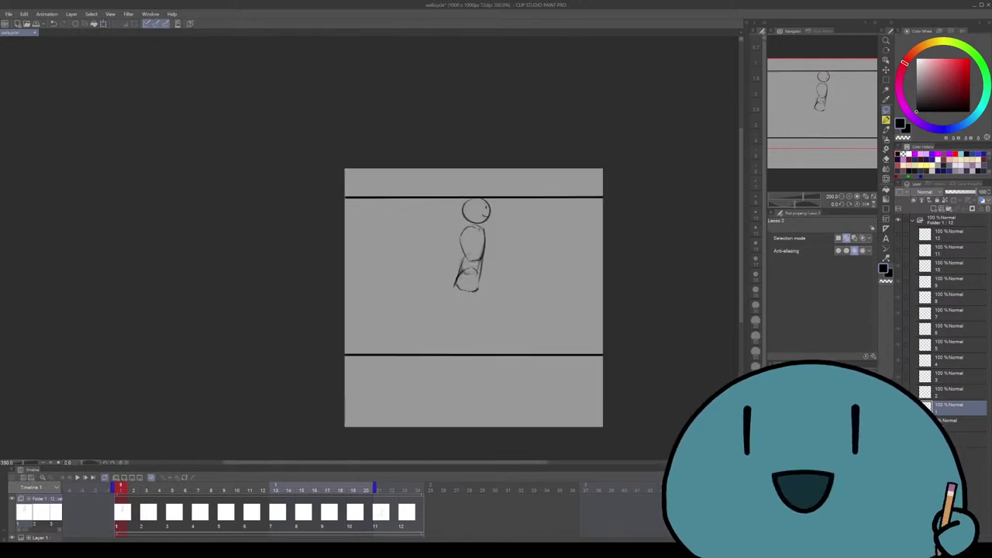
key(p)
scroll(495, 304, up, 1)
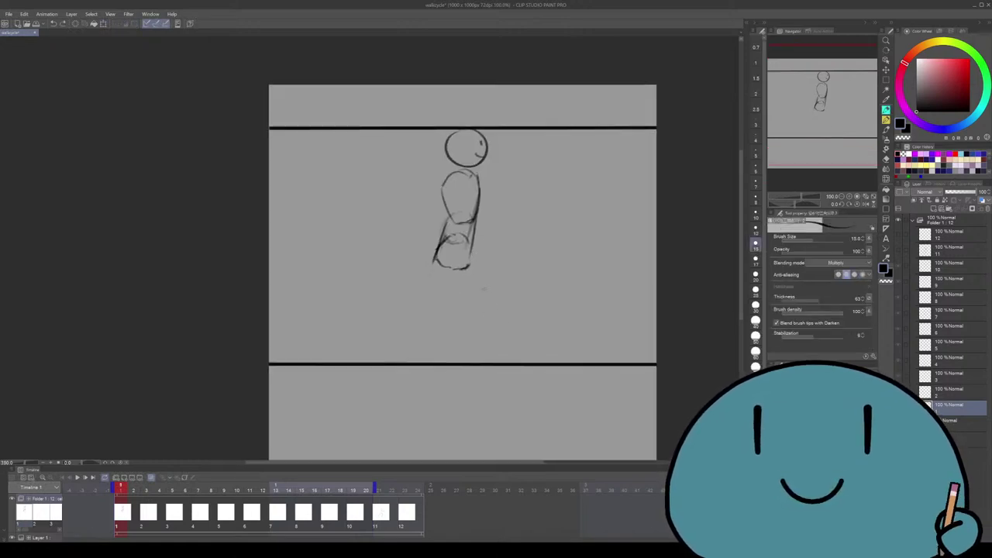
drag(471, 243, 494, 293)
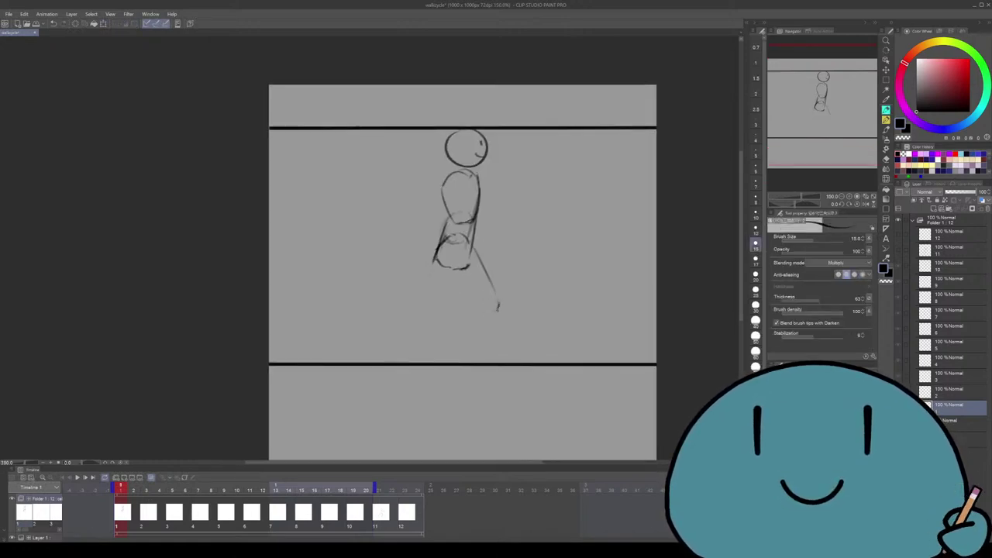
drag(440, 262, 482, 310)
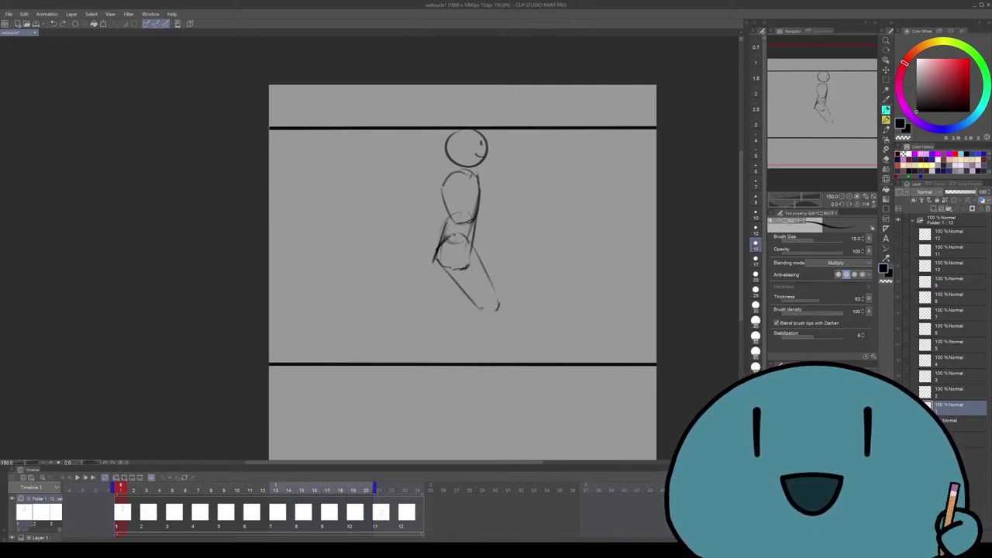
drag(445, 268, 496, 312)
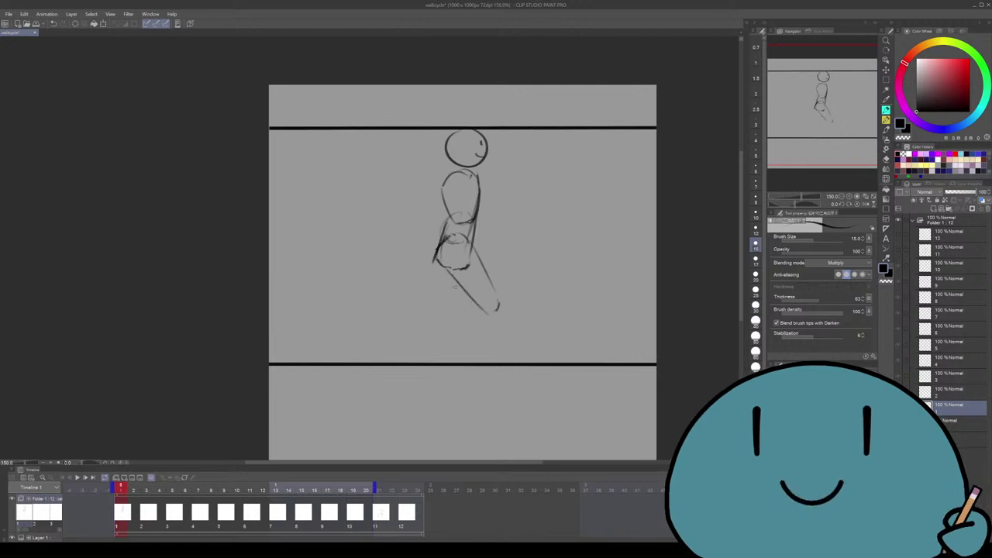
drag(469, 245, 499, 307)
Sketch the front edge of the back thigh, slanting backward from the bottom of the pelvis
drag(465, 271, 447, 295)
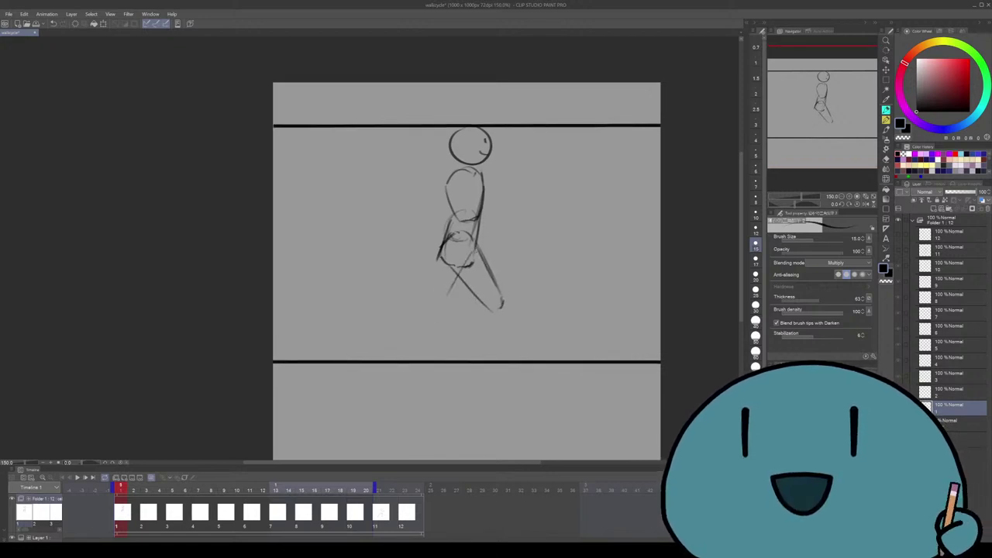
key(ctrl+z)
drag(472, 250, 438, 312)
key(ctrl+z)
key(ctrl+z)
drag(473, 258, 451, 299)
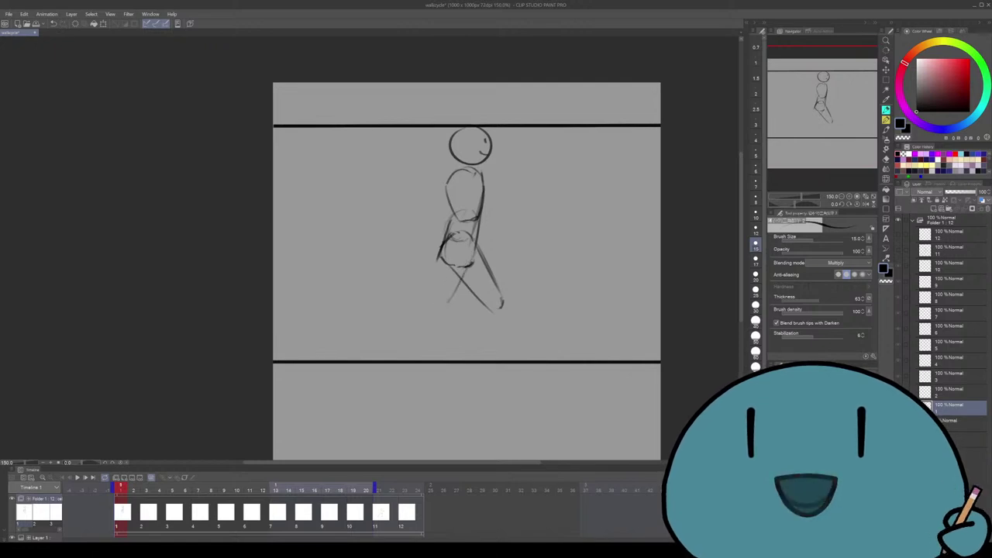
Close the back thigh with a rear edge and knee, and add a slanted shin line trailing behind it
mouse_move(440, 254)
mouse_down()
mouse_move(432, 304)
mouse_move(398, 344)
mouse_up()
key(ctrl+z)
drag(441, 313, 400, 343)
key(ctrl+z)
drag(444, 308, 397, 344)
Sketch the upper arm swinging back from the shoulder, ending in a small elbow circle behind the torso
drag(465, 233, 470, 242)
drag(467, 176, 420, 219)
key(ctrl+z)
key(ctrl+z)
drag(448, 187, 424, 218)
mouse_move(468, 176)
mouse_down()
mouse_move(452, 182)
mouse_move(445, 215)
mouse_move(429, 223)
mouse_up()
key(ctrl+z)
key(ctrl+z)
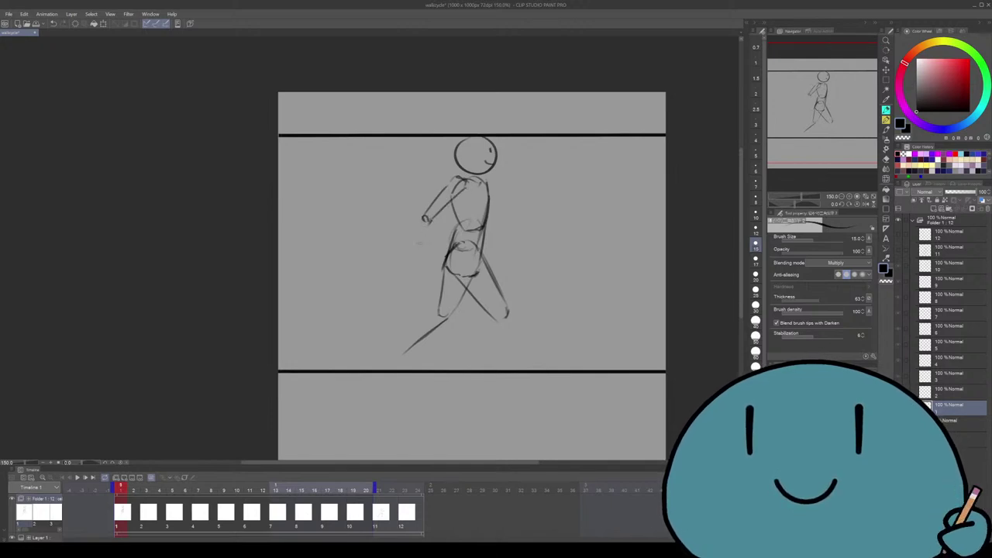
Sketch the forearm hanging down and back from the elbow, finished with a simple pointed hand
drag(423, 220, 405, 265)
mouse_move(432, 220)
mouse_down()
mouse_move(415, 264)
mouse_move(397, 275)
mouse_up()
key(ctrl+z)
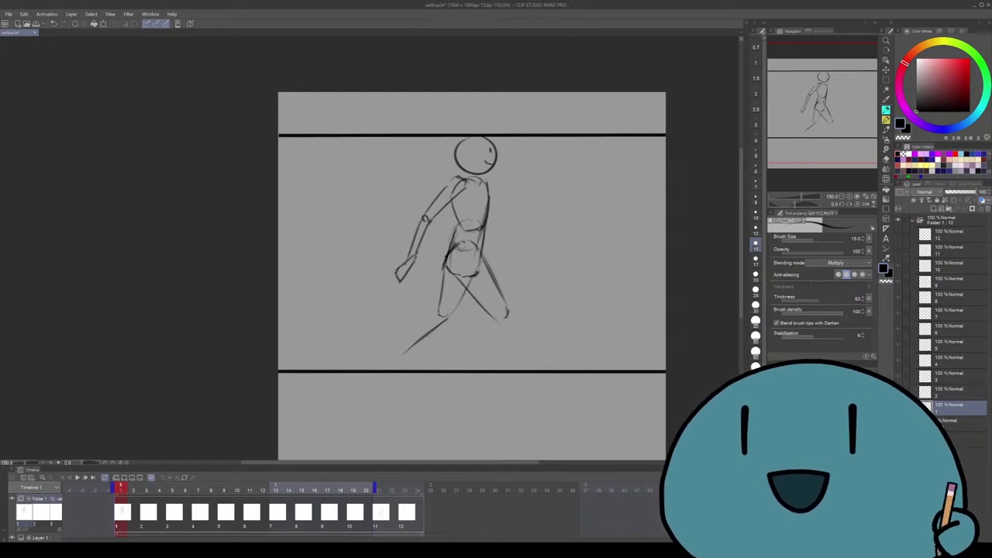
Erase the front edge of the forward thigh and redraw the thigh down to a slightly shorter knee
drag(465, 272, 451, 272)
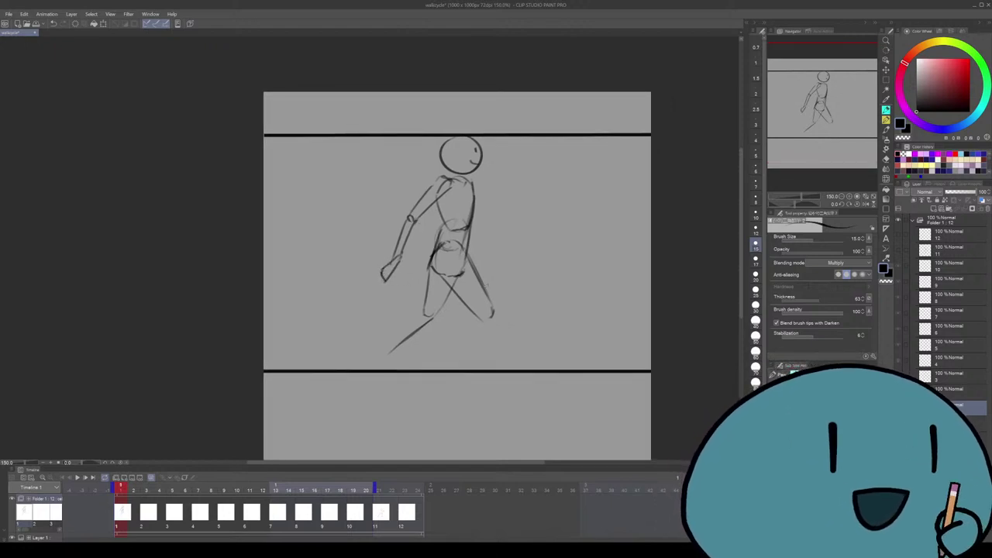
scroll(461, 260, up, 3)
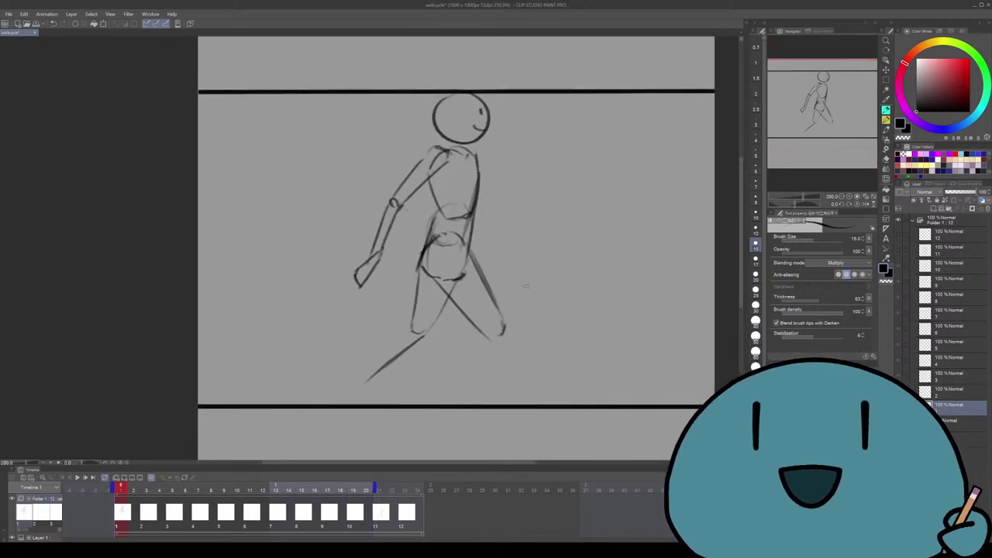
scroll(526, 287, down, 1)
drag(503, 367, 487, 370)
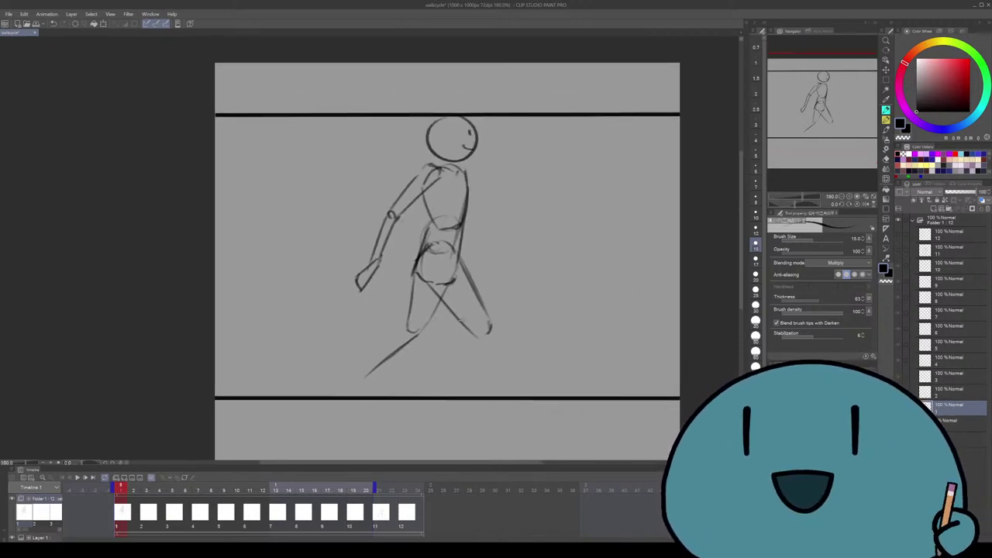
key(e)
drag(466, 260, 487, 332)
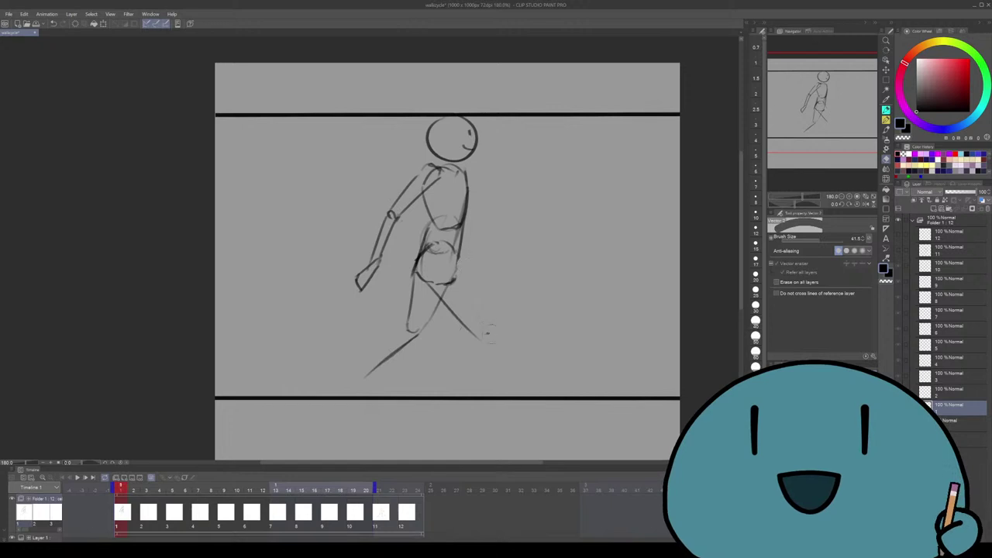
key(p)
key(ctrl+z)
drag(464, 262, 477, 338)
key(ctrl+z)
key(ctrl+z)
key(e)
key(p)
Sketch the forward lower leg with shin and calf lines stretching from the knee to just above the ground line
drag(447, 301, 516, 371)
scroll(447, 256, down, 1)
key(ctrl+z)
mouse_move(481, 307)
mouse_down()
mouse_move(523, 376)
mouse_move(513, 370)
mouse_up()
key(ctrl+z)
scroll(447, 256, left, 1)
scroll(446, 255, down, 1)
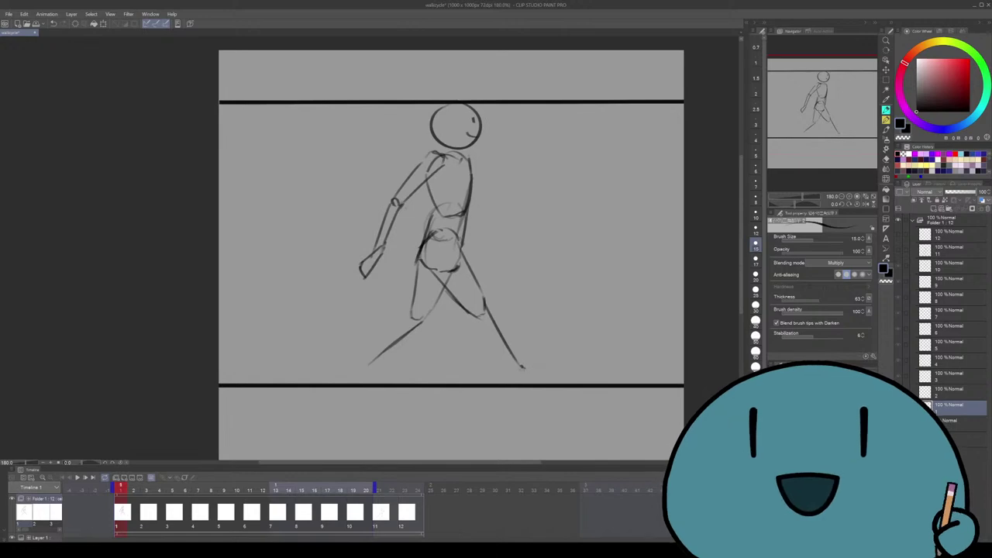
mouse_move(476, 313)
mouse_down()
mouse_move(495, 351)
mouse_move(479, 337)
mouse_move(513, 371)
mouse_up()
key(ctrl+z)
scroll(452, 256, down, 1)
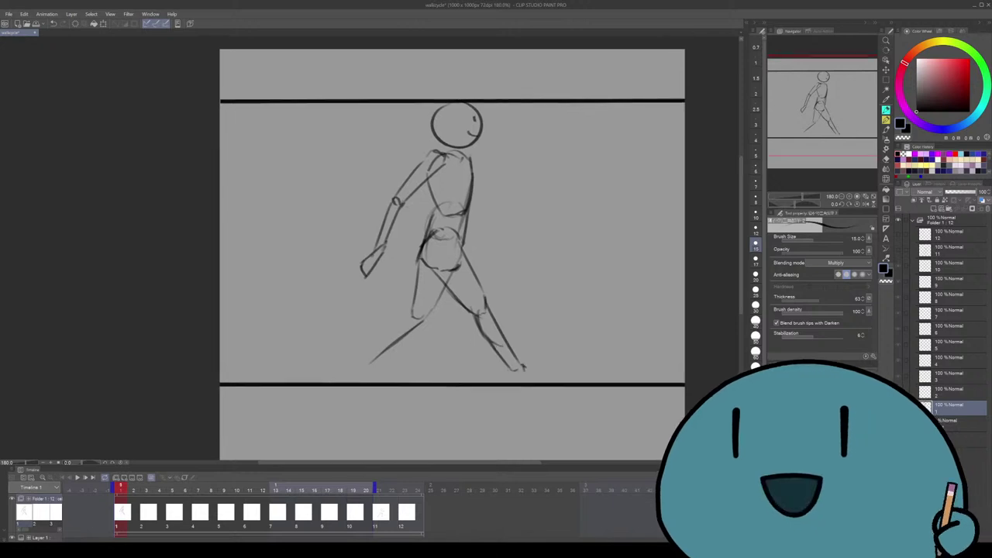
Complete the back lower leg with a second edge and sketch its foot, heel raised and toes on the ground line
scroll(451, 256, left, 1)
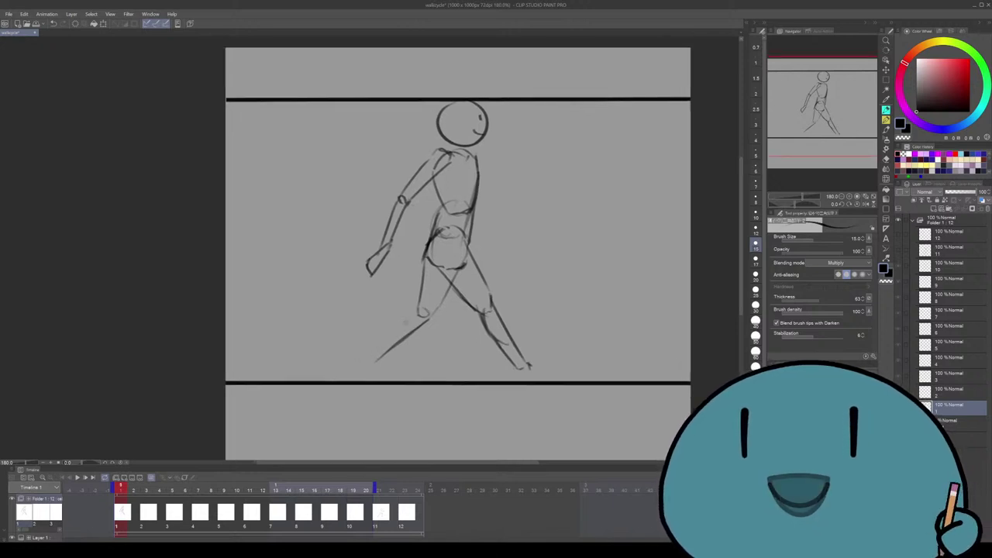
drag(431, 311, 380, 347)
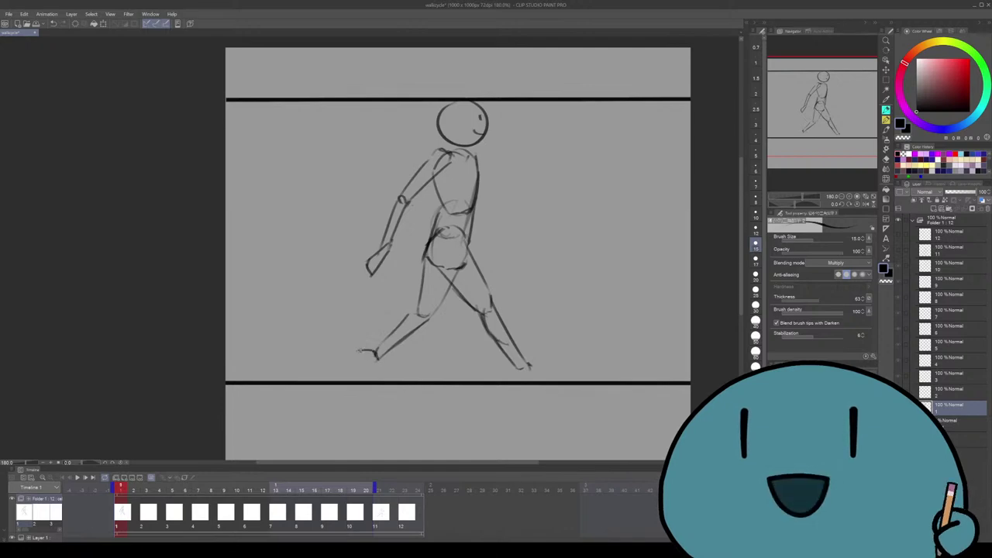
mouse_move(360, 349)
mouse_down()
mouse_move(377, 355)
mouse_move(356, 369)
mouse_up()
drag(458, 256, 459, 254)
mouse_move(364, 351)
mouse_down()
mouse_move(372, 383)
mouse_move(386, 379)
mouse_up()
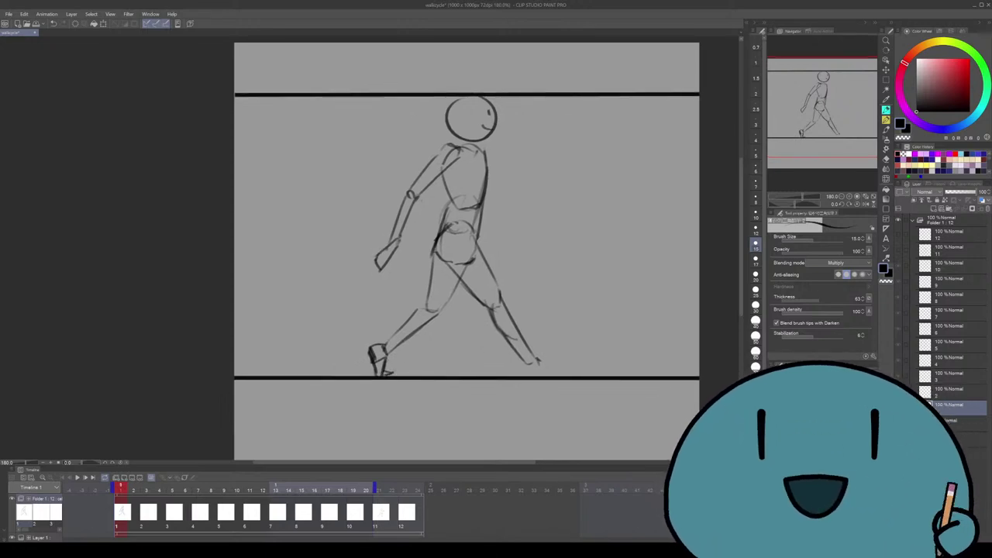
Lasso the back foot, shift it slightly forward and up with a transform, and deselect
key(m)
drag(378, 307, 357, 312)
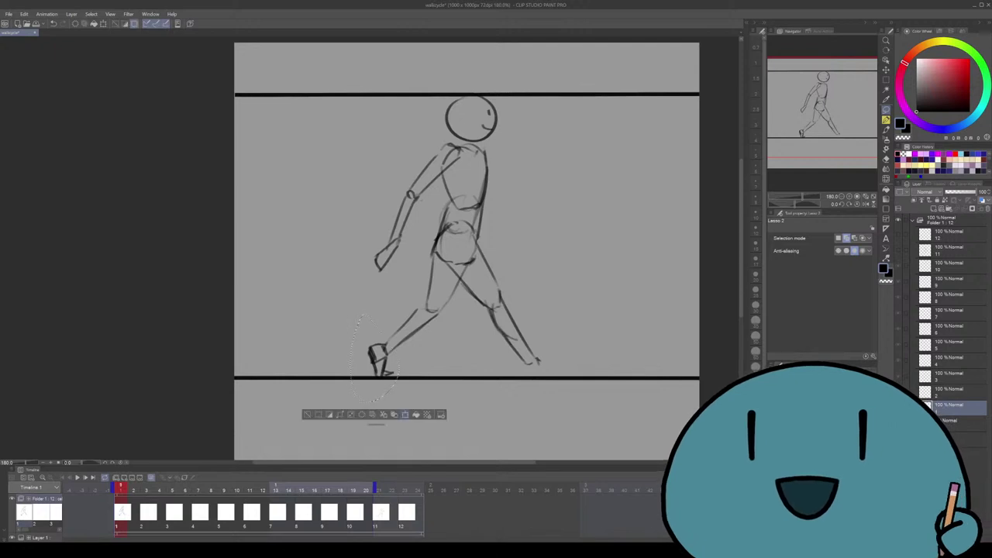
key(ctrl+t)
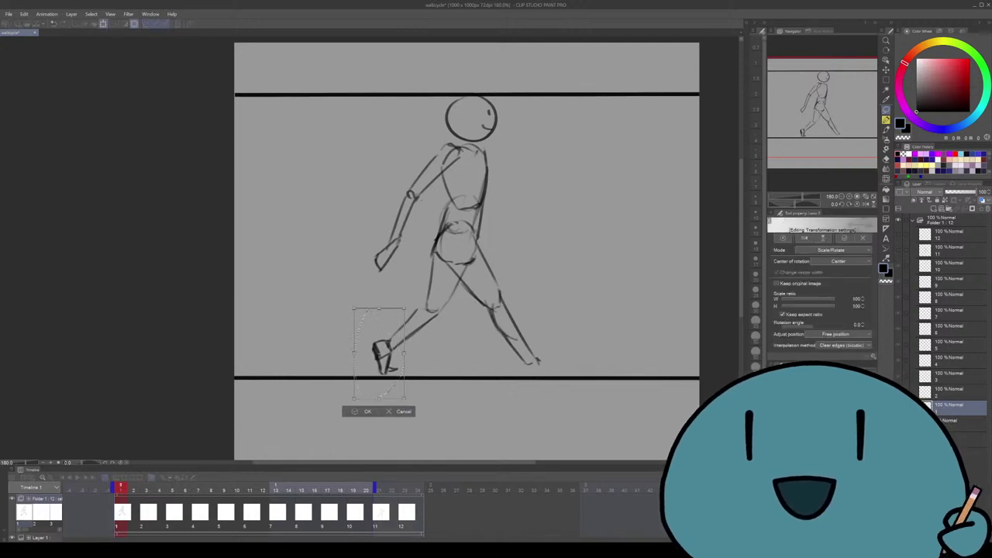
key(Return)
key(ctrl+d)
Lasso the toes of the back foot, rotate them about 11° clockwise down to the ground line, and deselect
drag(410, 365, 403, 358)
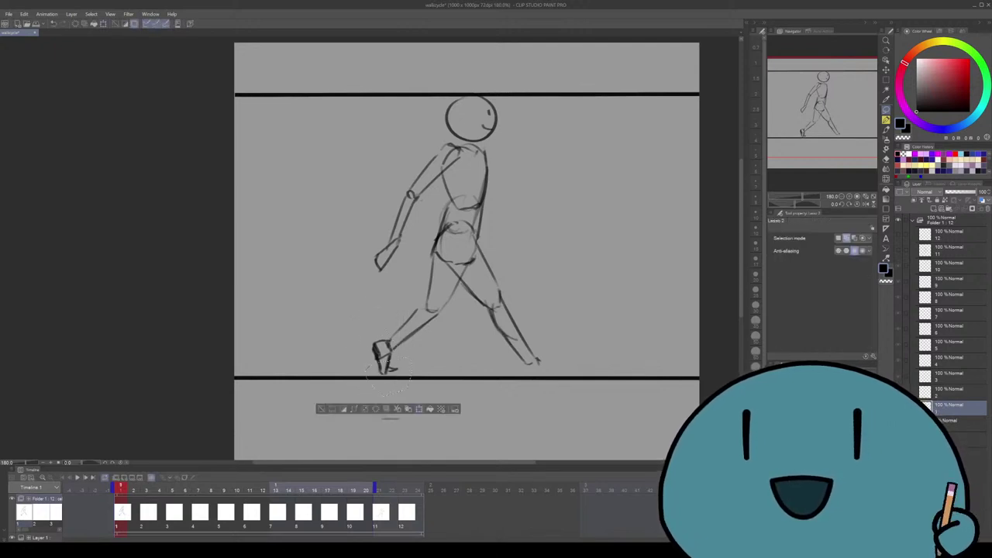
key(ctrl+t)
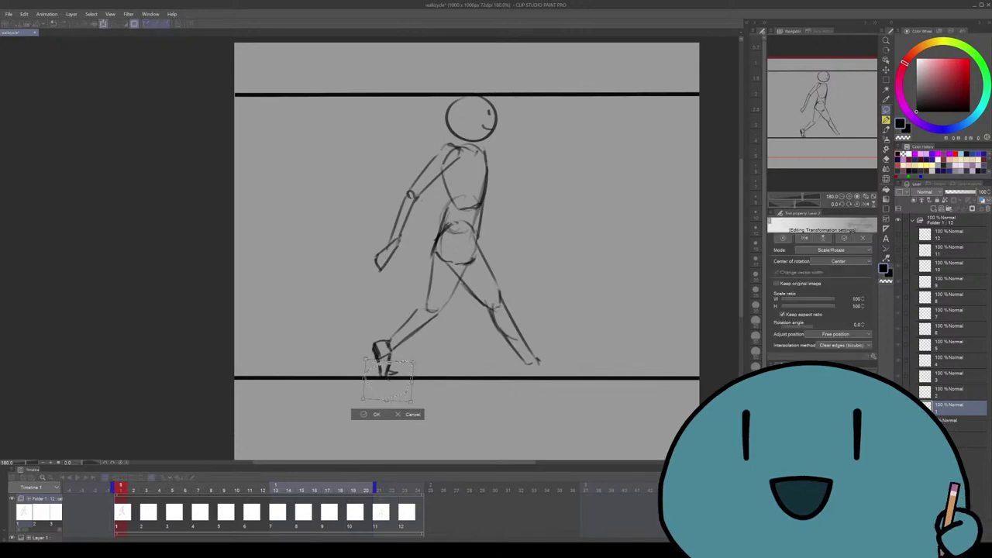
drag(385, 379, 383, 381)
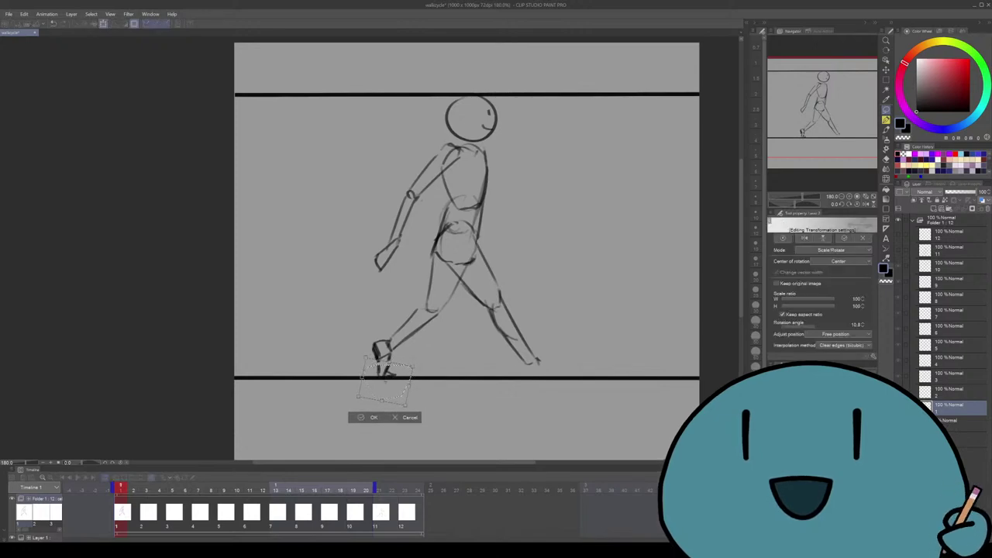
key(Return)
key(ctrl+d)
Sketch the ankle and heel of the forward foot with the pen, resting the heel on the ground line
key(p)
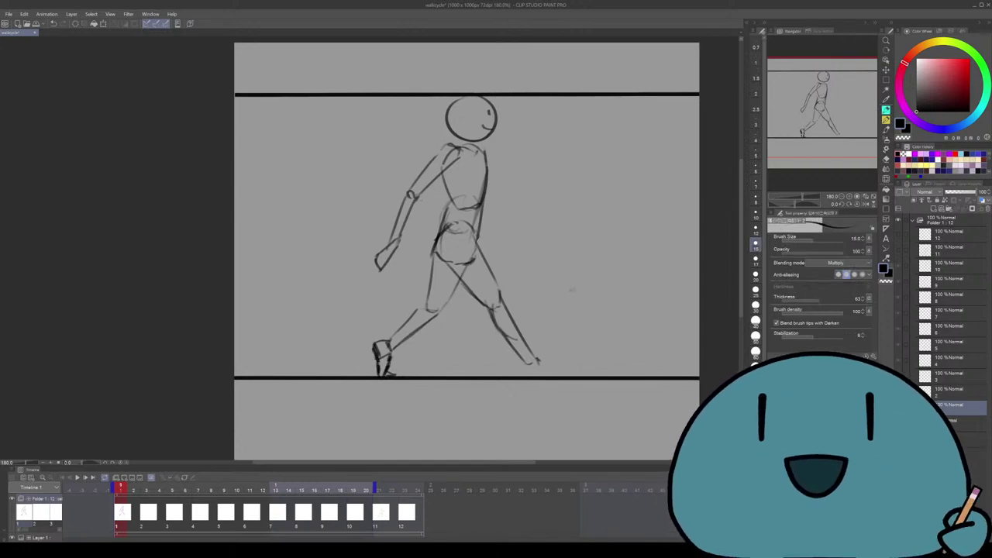
drag(549, 378, 552, 389)
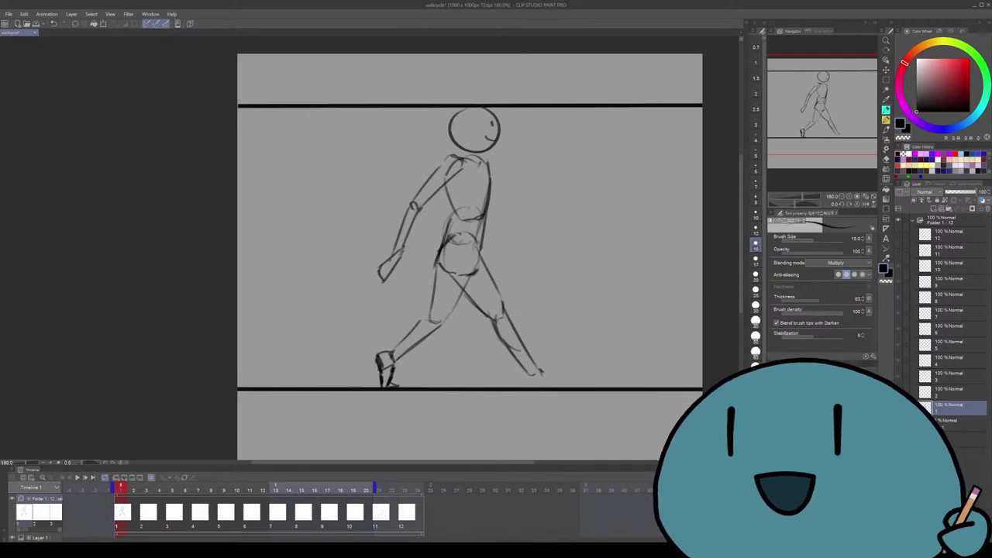
drag(530, 380, 523, 367)
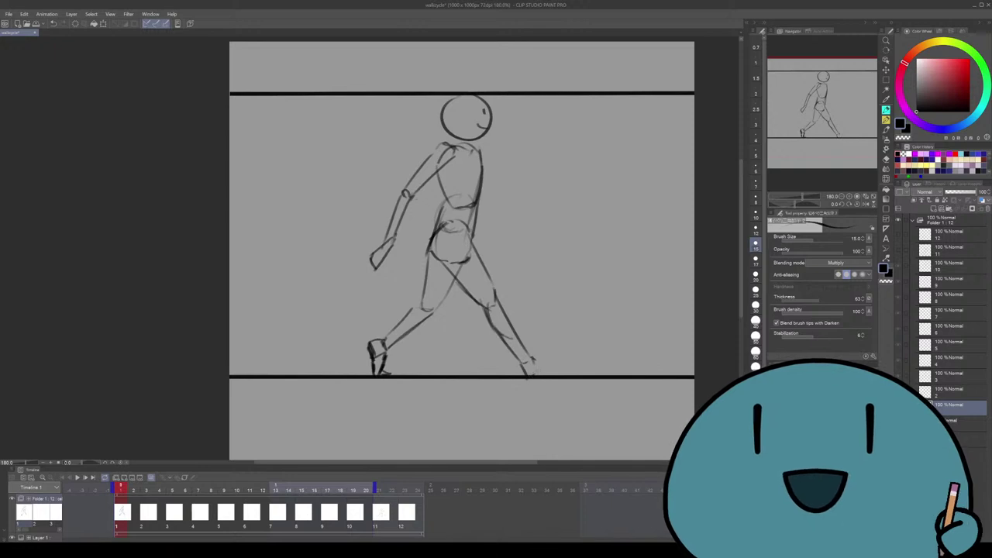
drag(531, 369, 541, 371)
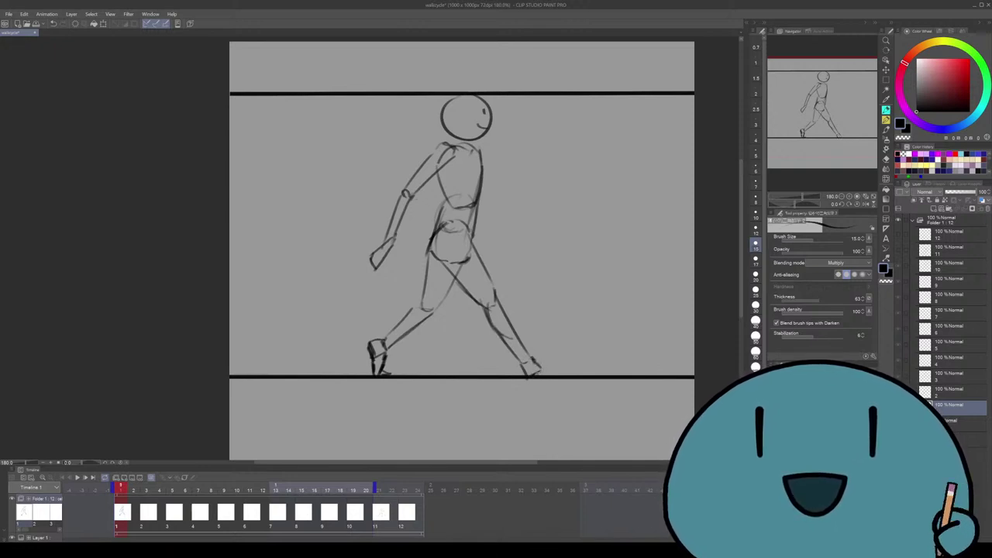
Rework the front of the back foot and redraw its toes flat against the ground line
drag(574, 336, 579, 339)
key(e)
mouse_move(385, 375)
mouse_down()
mouse_move(397, 361)
mouse_move(384, 367)
mouse_move(395, 375)
mouse_up()
key(p)
key(ctrl+z)
key(ctrl+z)
key(ctrl+z)
drag(391, 369, 403, 376)
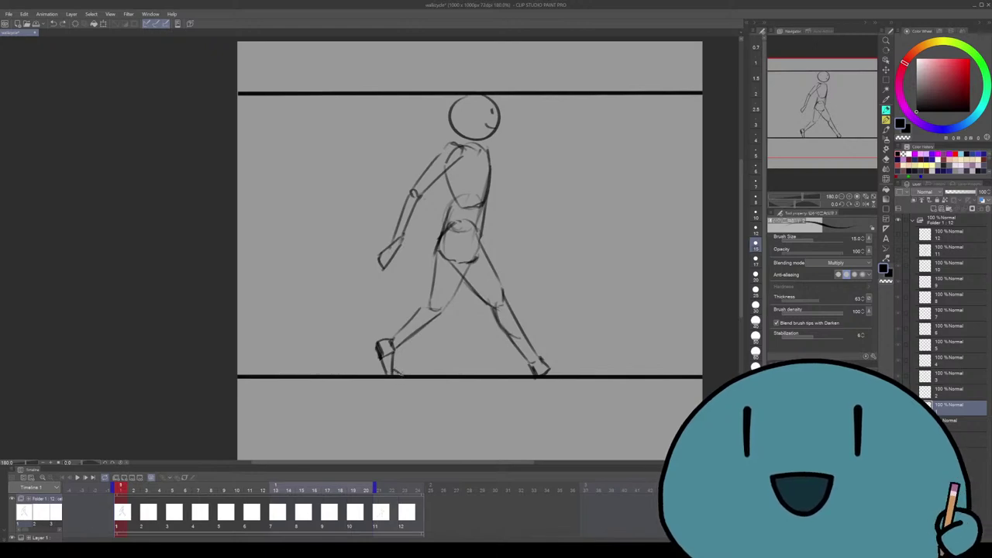
Sketch the front of the forward foot extending from the planted heel, with its toes lifted off the ground
scroll(470, 248, down, 1)
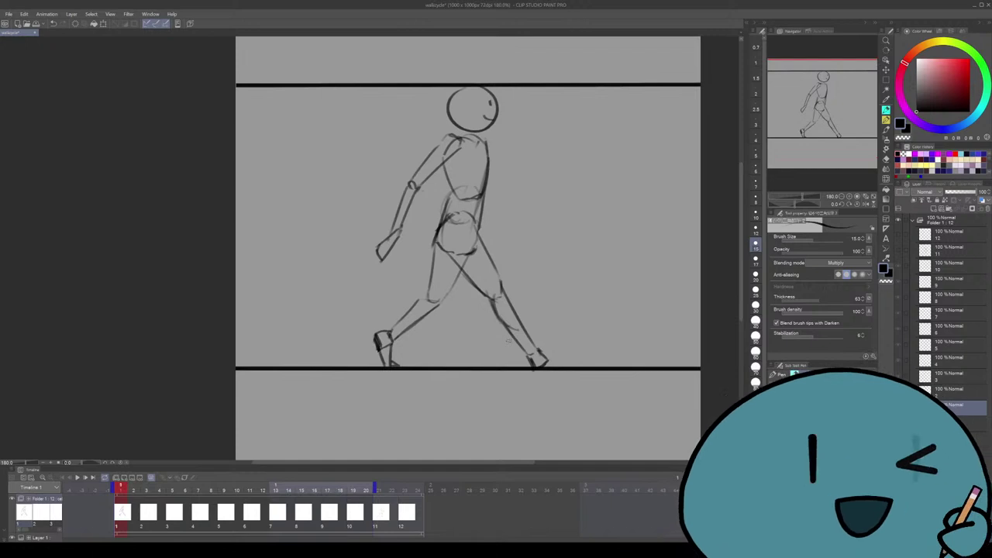
scroll(468, 248, right, 1)
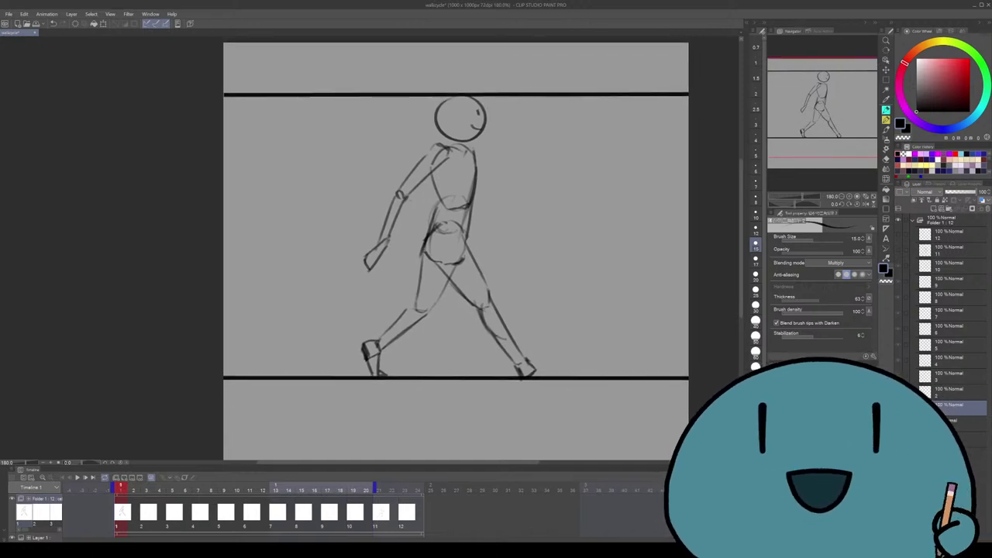
scroll(455, 252, up, 1)
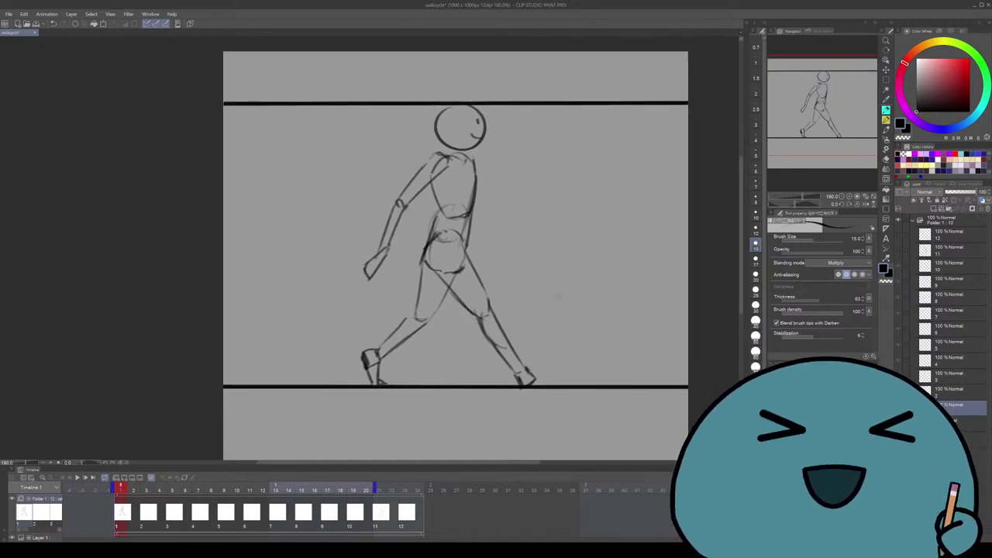
scroll(582, 323, down, 1)
scroll(556, 363, down, 1)
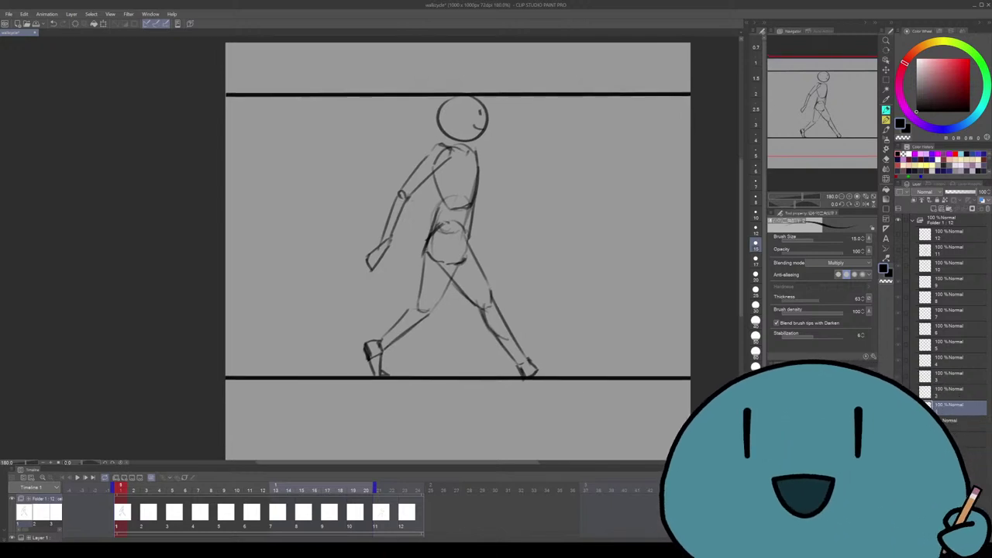
drag(526, 375, 555, 357)
key(ctrl+z)
key(ctrl+z)
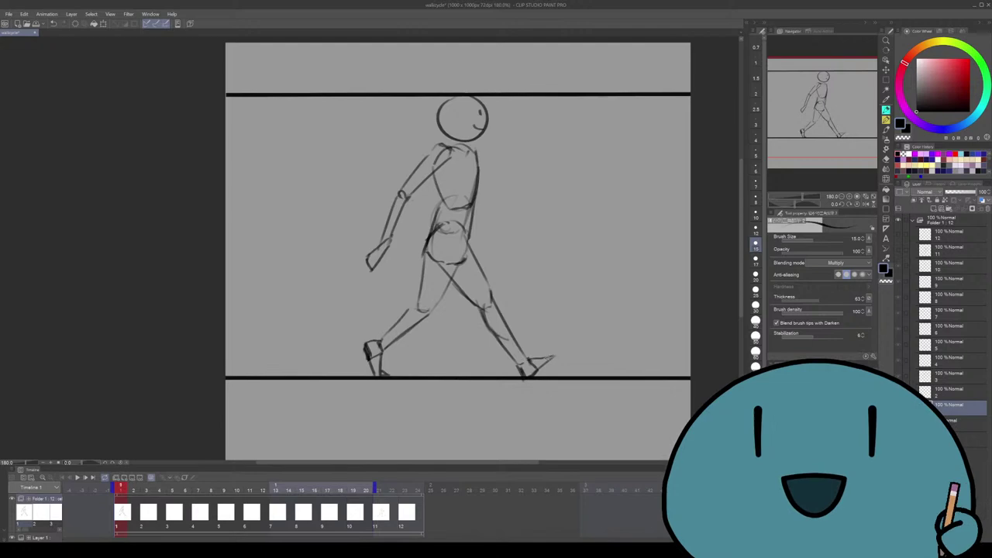
mouse_move(549, 355)
mouse_down()
mouse_move(559, 351)
mouse_move(526, 377)
mouse_move(534, 359)
mouse_up()
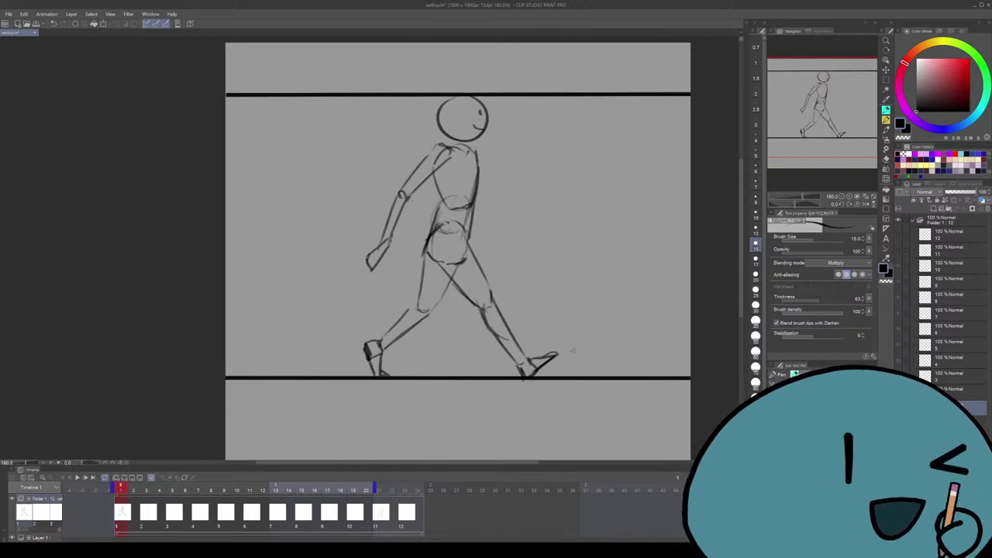
scroll(582, 262, up, 1)
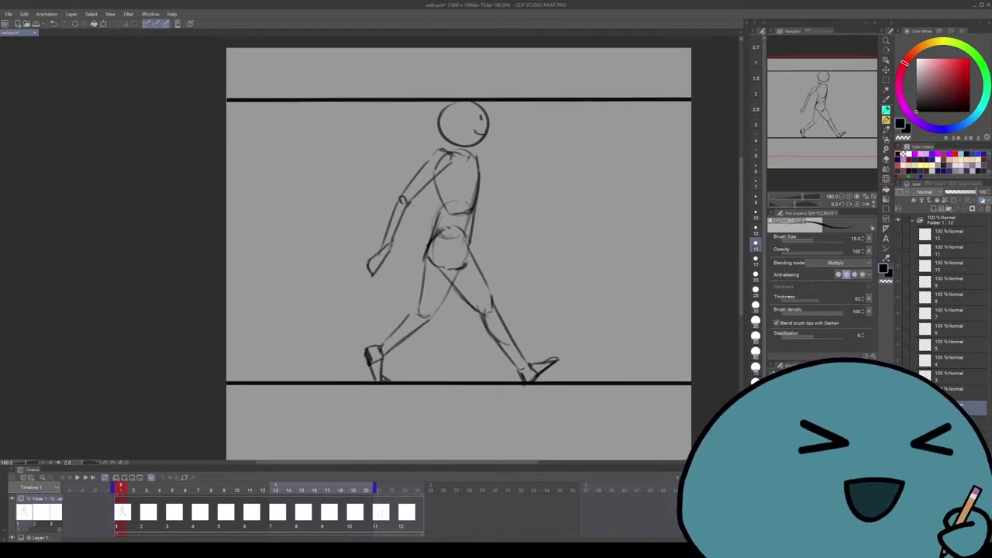
Refine the shoulder and the outline of the back-swinging arm with the pen on drawing 1
scroll(458, 256, up, 1)
drag(481, 172, 487, 198)
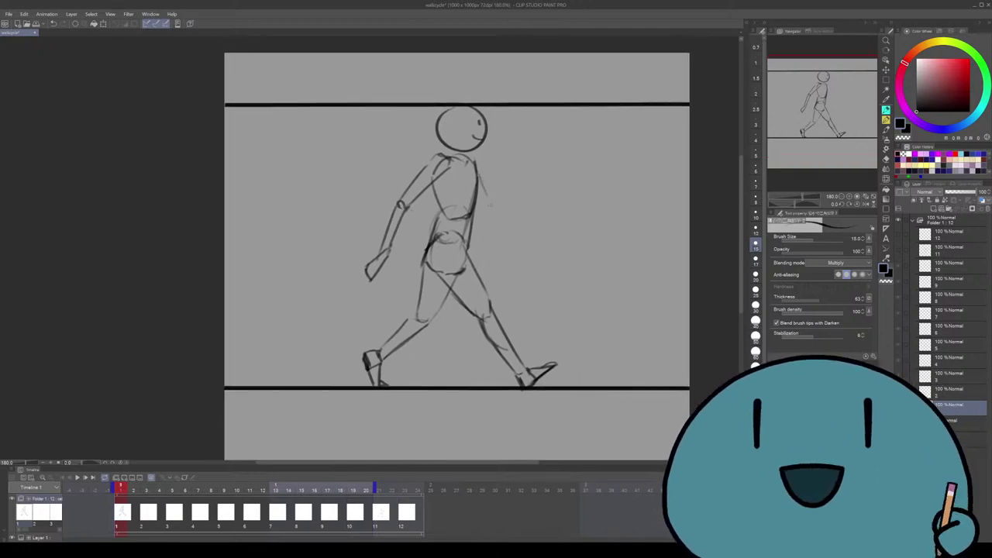
key(ctrl+z)
drag(462, 154, 428, 165)
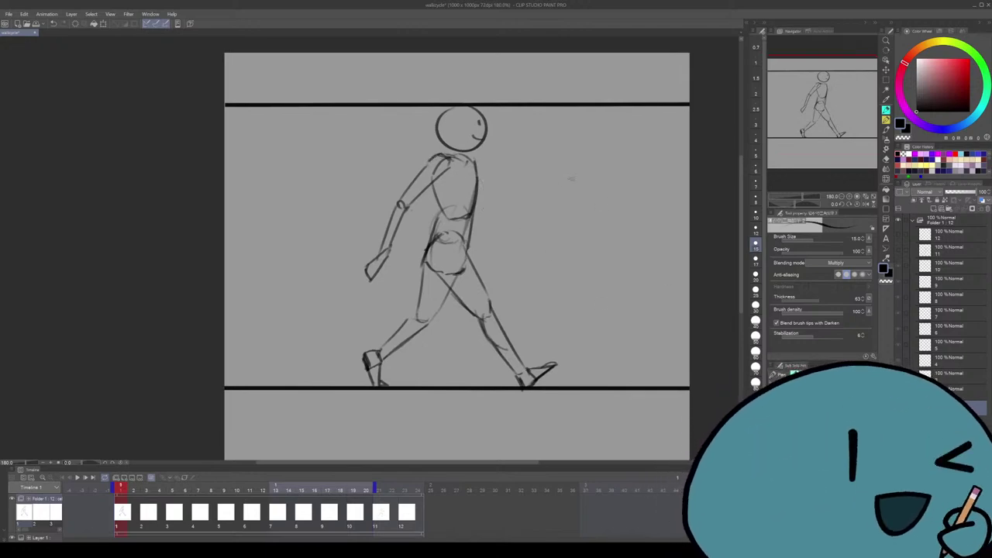
scroll(547, 233, right, 1)
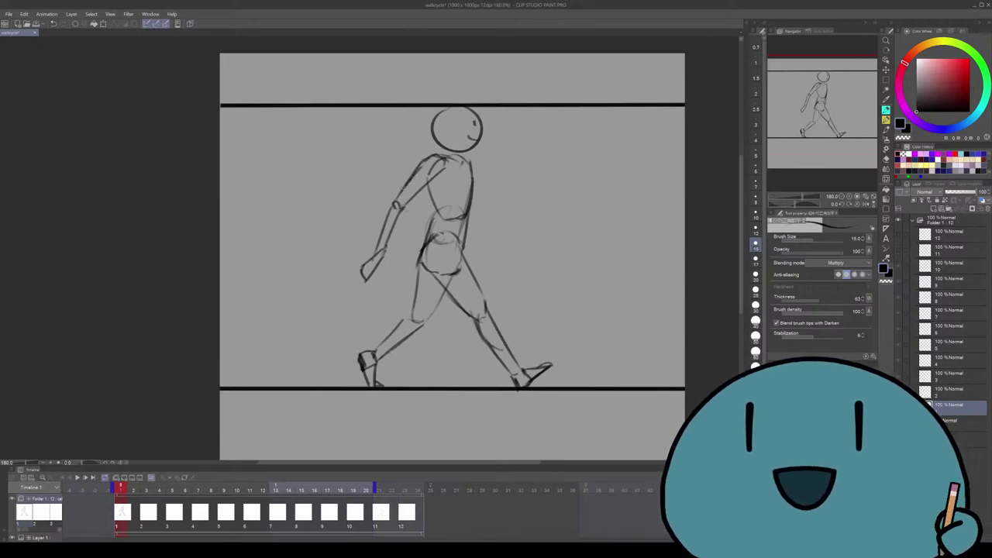
mouse_move(399, 194)
mouse_down()
mouse_move(408, 185)
mouse_move(382, 239)
mouse_up()
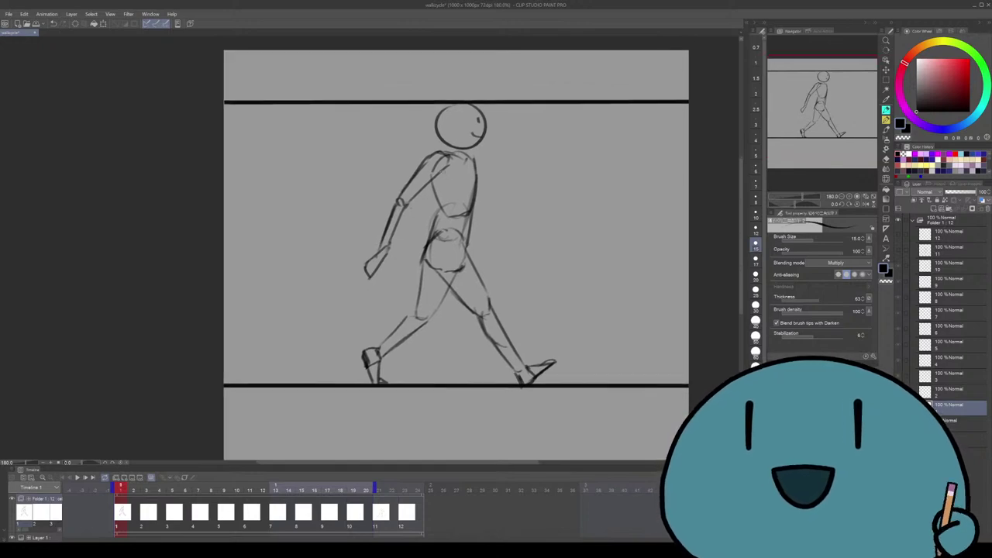
Erase stray sketch lines around the figure's shoulder with a smaller eraser, then return to the pen
key(e)
key(bracketleft)
key(bracketleft)
key(bracketleft)
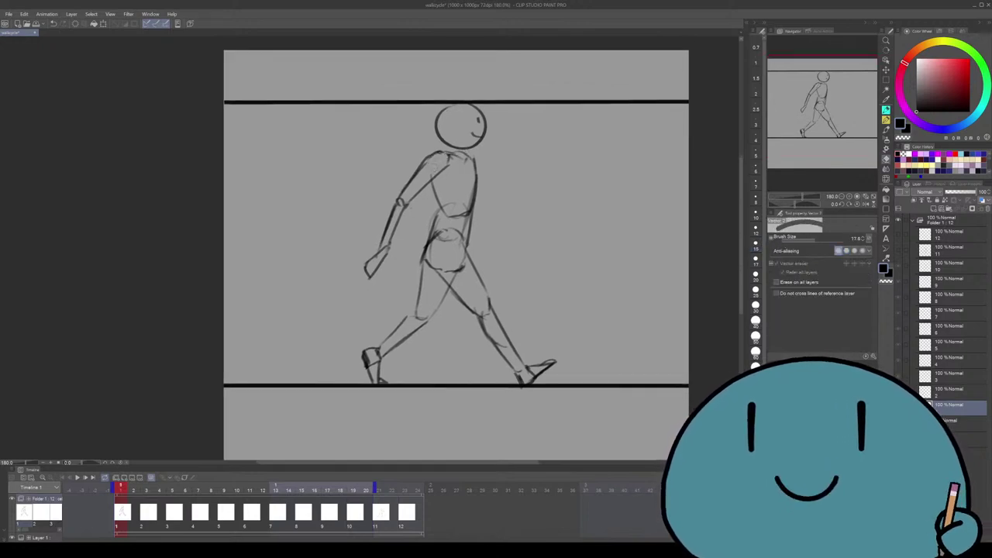
key(p)
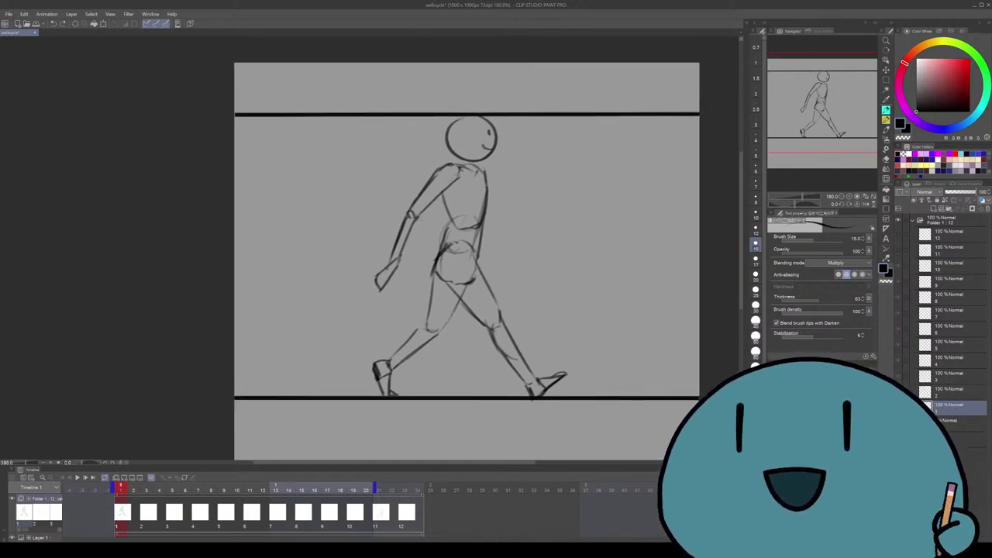
Lasso the back-swinging arm, shift it slightly toward the torso, and deselect
key(m)
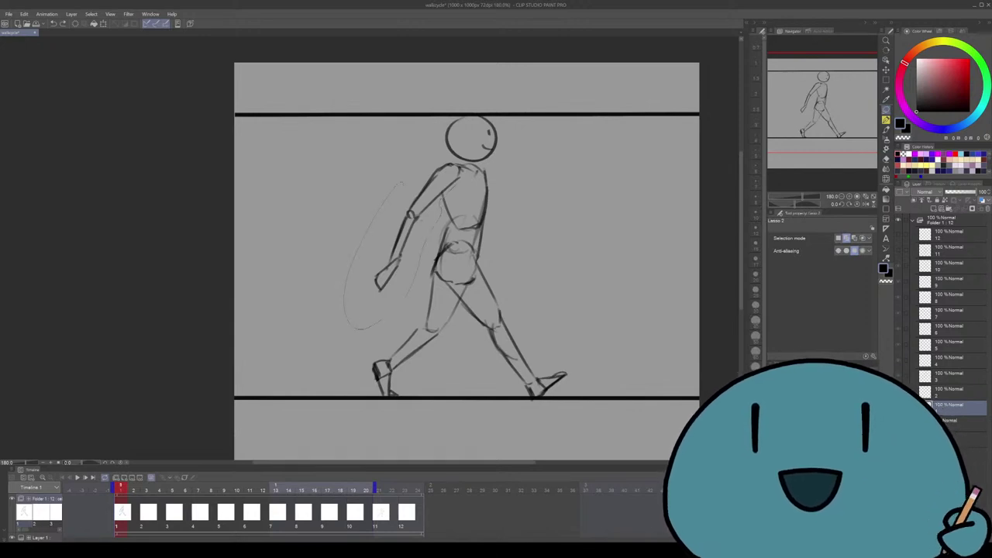
key(ctrl+t)
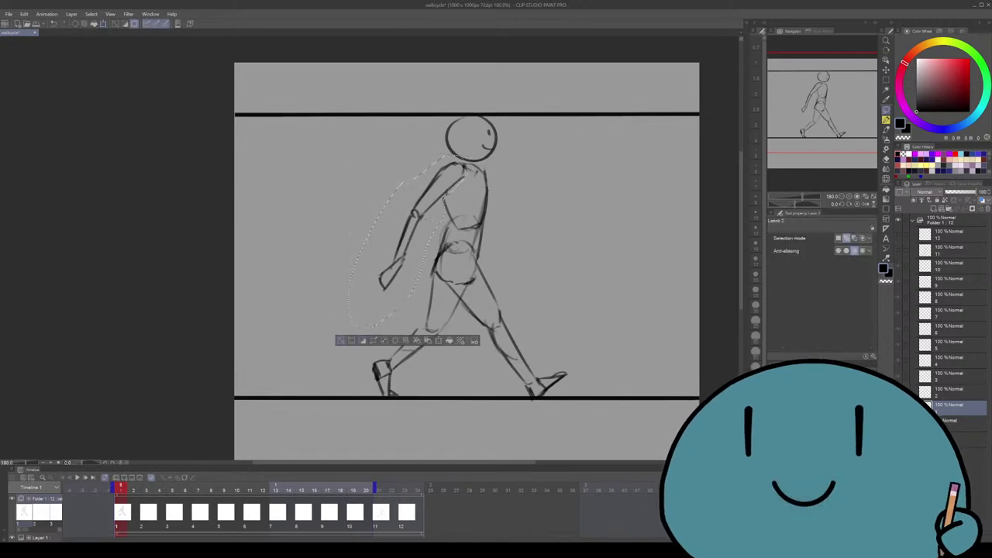
key(Return)
key(ctrl+d)
key(p)
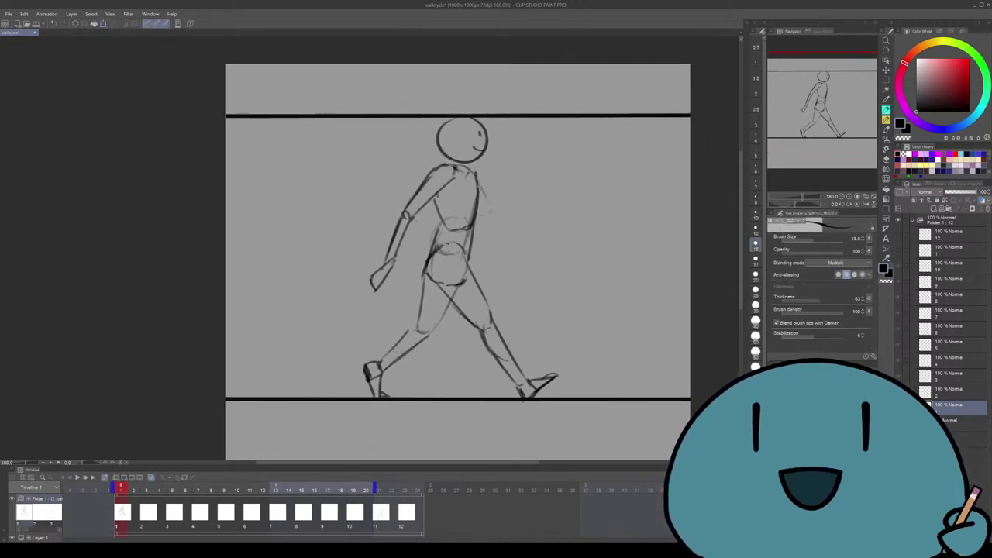
Sketch the upper arm of the forward-swinging arm from the shoulder down to the elbow in front of the torso
drag(477, 177, 492, 238)
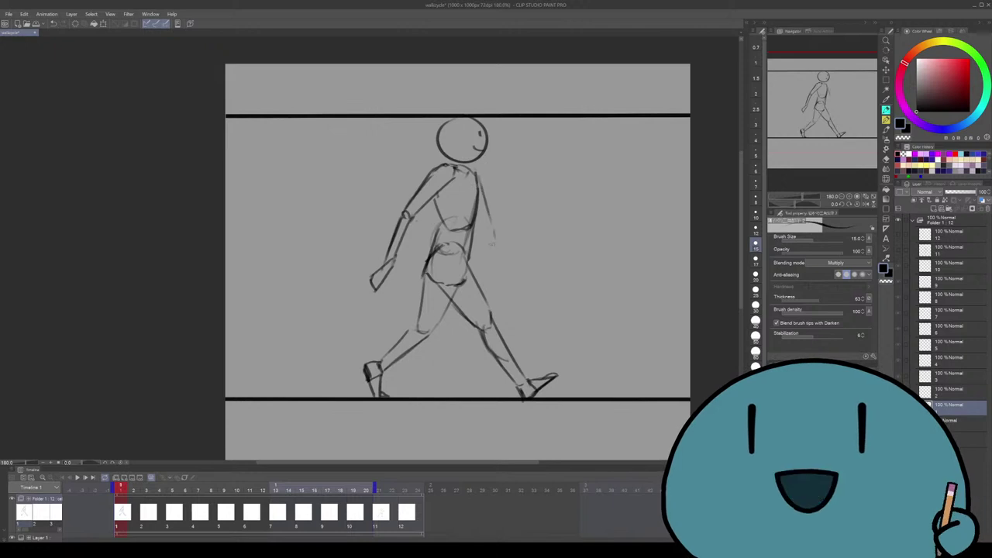
key(ctrl+z)
drag(477, 177, 489, 237)
key(ctrl+z)
drag(464, 174, 468, 217)
drag(470, 223, 473, 233)
key(ctrl+z)
drag(463, 187, 476, 234)
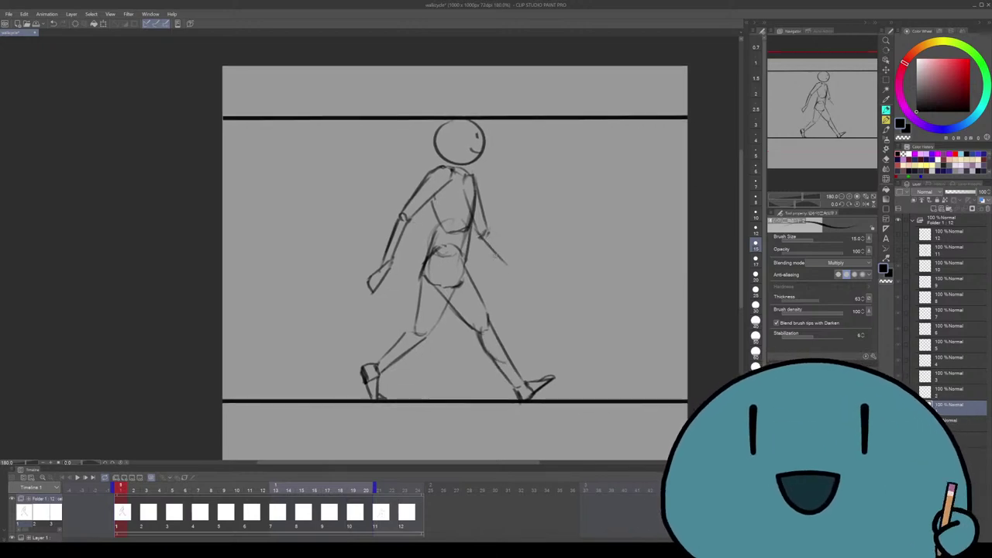
Sketch the forward arm's forearm angled away from the body and add a hand hanging from the wrist
drag(480, 233, 509, 268)
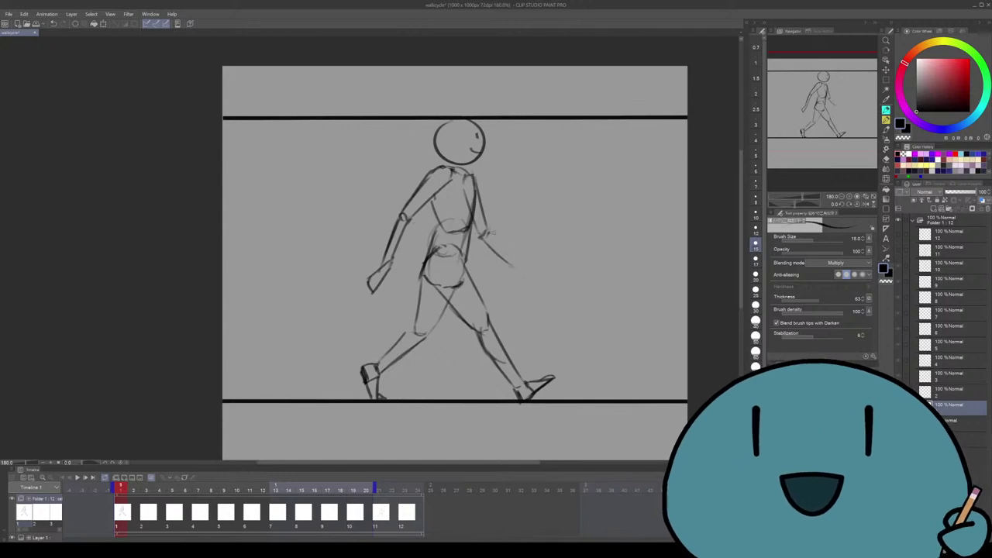
drag(489, 225, 518, 266)
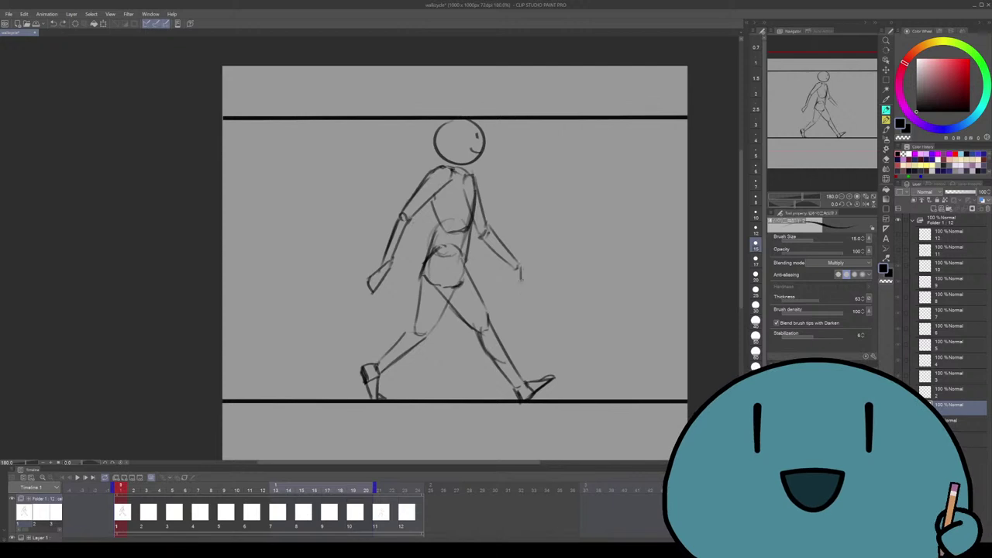
drag(518, 267, 522, 292)
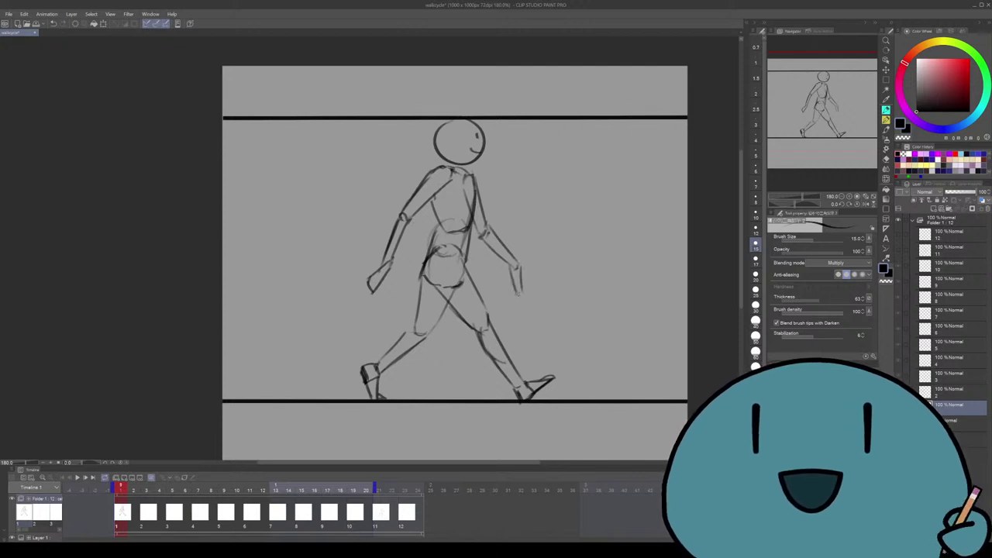
drag(518, 269, 522, 289)
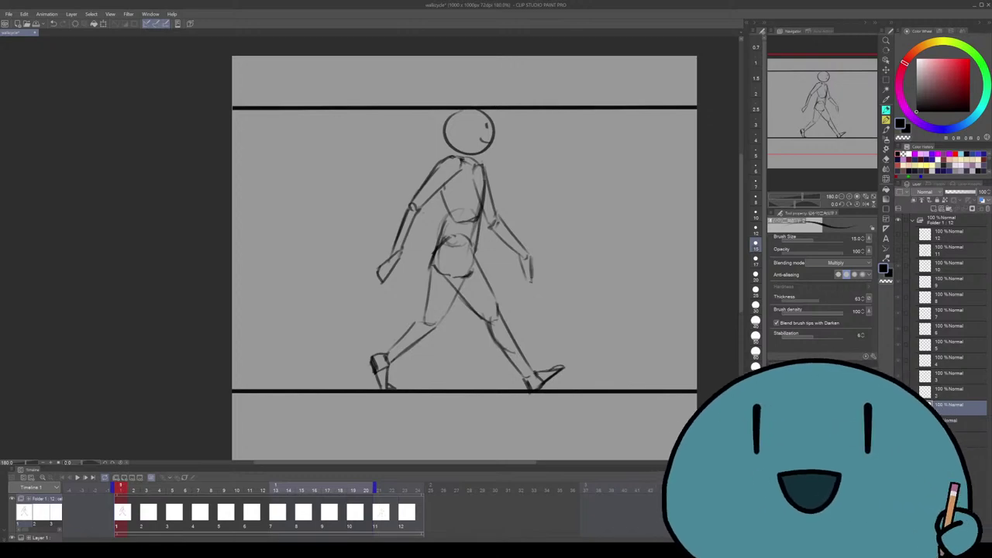
Paste a copy of drawing 1 below the animation folder as a 35% opacity reference and go to drawing 3
click(172, 512)
click(123, 512)
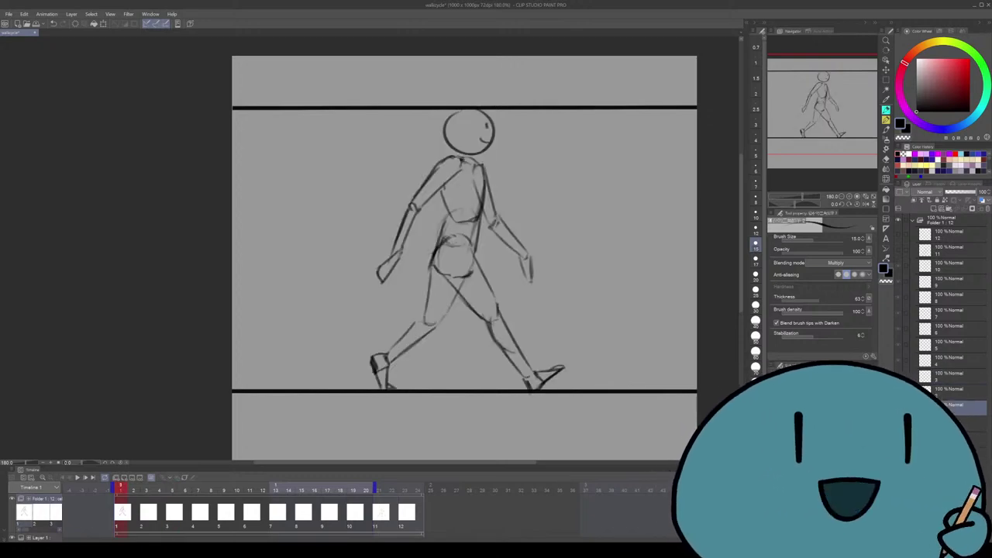
click(39, 537)
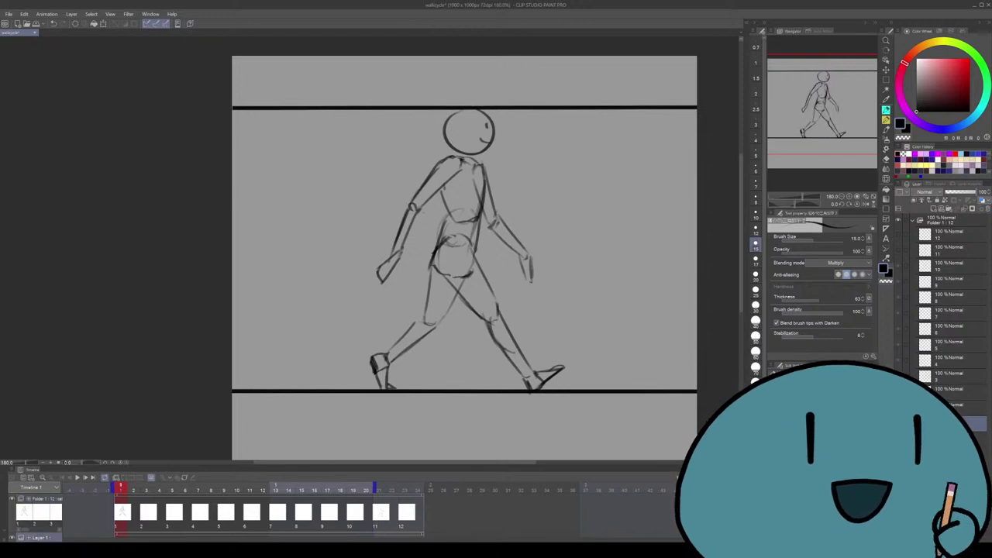
key(ctrl+c)
key(ctrl+v)
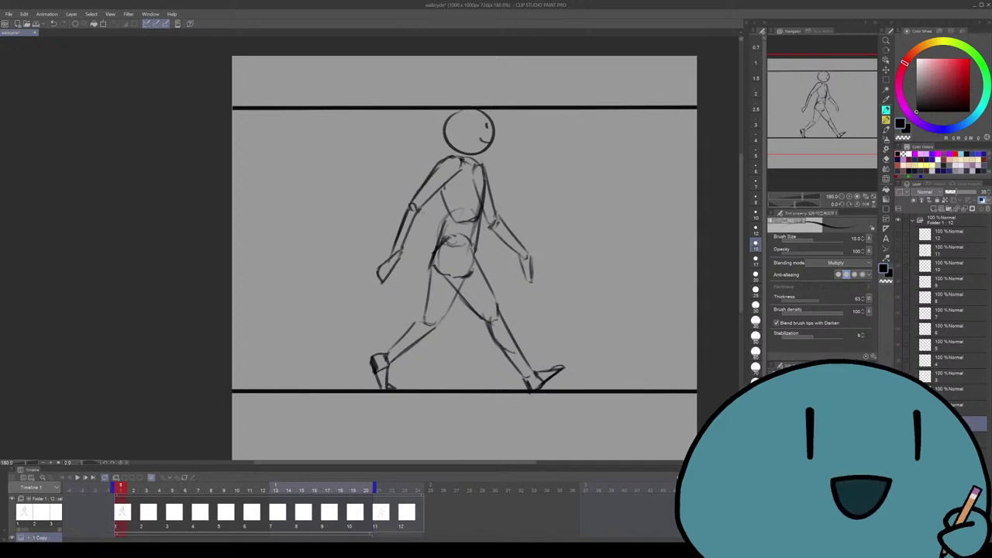
key(Right)
key(Right)
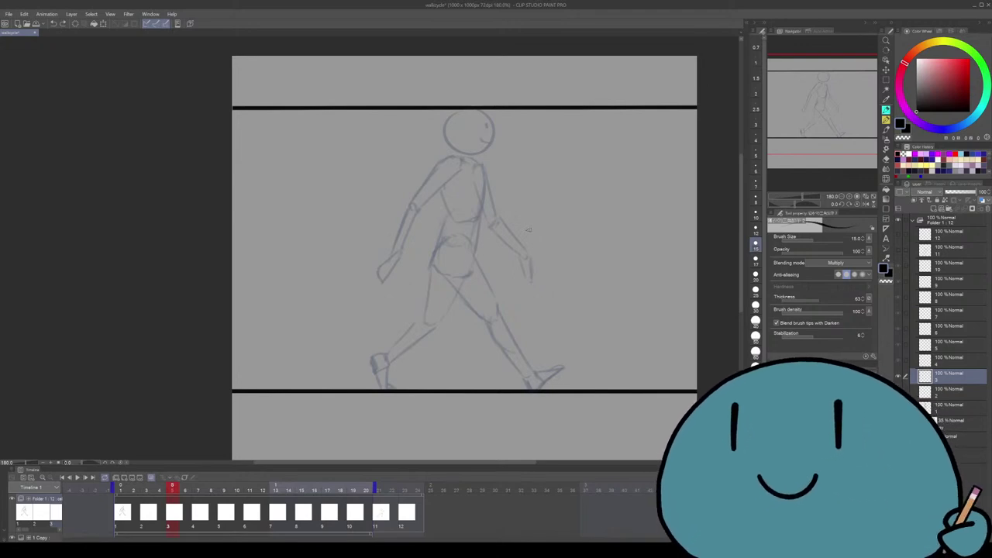
Sketch the head with eye and smile on drawing 3, placed lower and slightly forward of the reference head
mouse_move(456, 113)
mouse_down()
mouse_move(492, 140)
mouse_move(477, 169)
mouse_move(473, 145)
mouse_move(485, 152)
mouse_move(463, 147)
mouse_move(493, 139)
mouse_move(467, 126)
mouse_move(450, 144)
mouse_up()
key(ctrl+z)
key(ctrl+z)
key(ctrl+z)
key(ctrl+z)
drag(465, 233, 470, 227)
drag(488, 125, 489, 154)
key(ctrl+z)
key(ctrl+z)
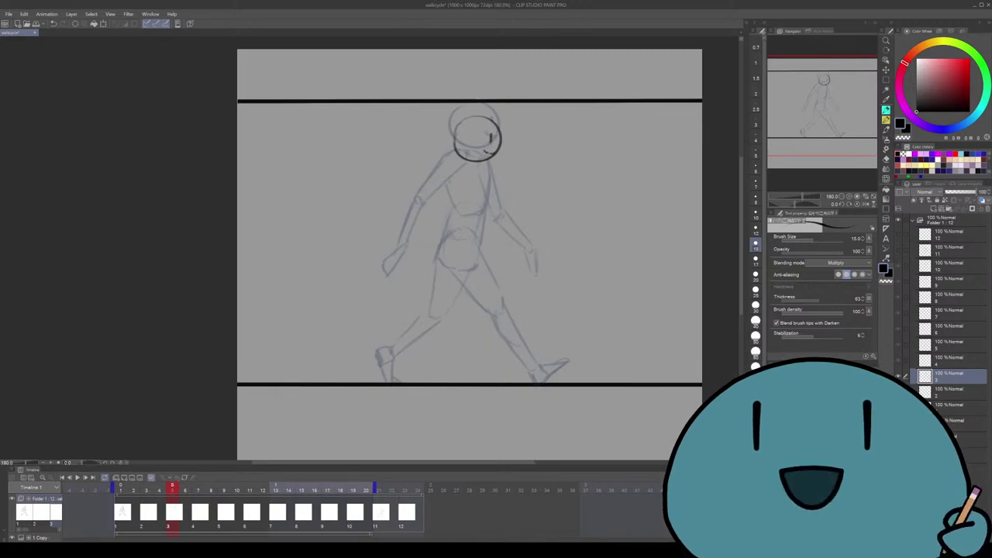
drag(465, 233, 461, 234)
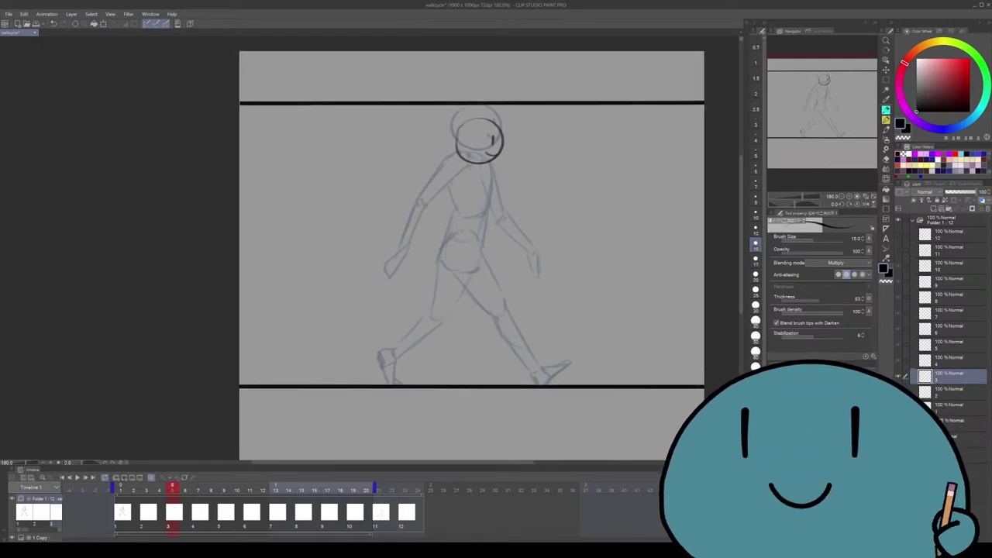
Sketch the ribcage oval below the new head on drawing 3, set slightly lower than the reference torso
mouse_move(466, 167)
mouse_down()
mouse_move(449, 180)
mouse_move(458, 219)
mouse_move(479, 220)
mouse_up()
key(ctrl+z)
scroll(471, 253, down, 1)
key(ctrl+z)
key(ctrl+z)
key(ctrl+z)
key(ctrl+z)
key(ctrl+z)
key(ctrl+z)
mouse_move(491, 178)
mouse_down()
mouse_move(480, 225)
mouse_move(484, 189)
mouse_move(462, 166)
mouse_move(450, 187)
mouse_move(456, 222)
mouse_up()
key(ctrl+z)
mouse_move(451, 181)
mouse_down()
mouse_move(456, 220)
mouse_move(485, 213)
mouse_move(482, 220)
mouse_up()
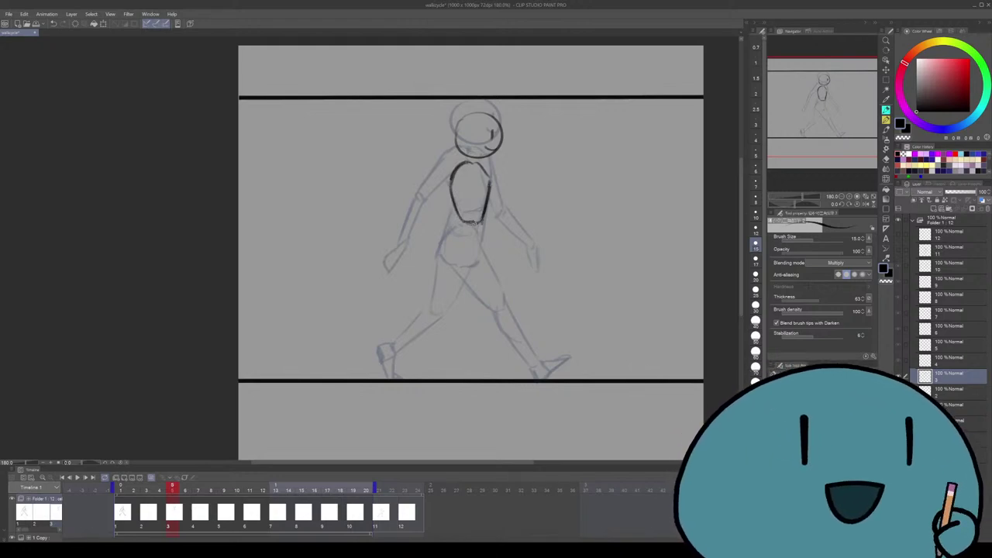
drag(608, 256, 613, 266)
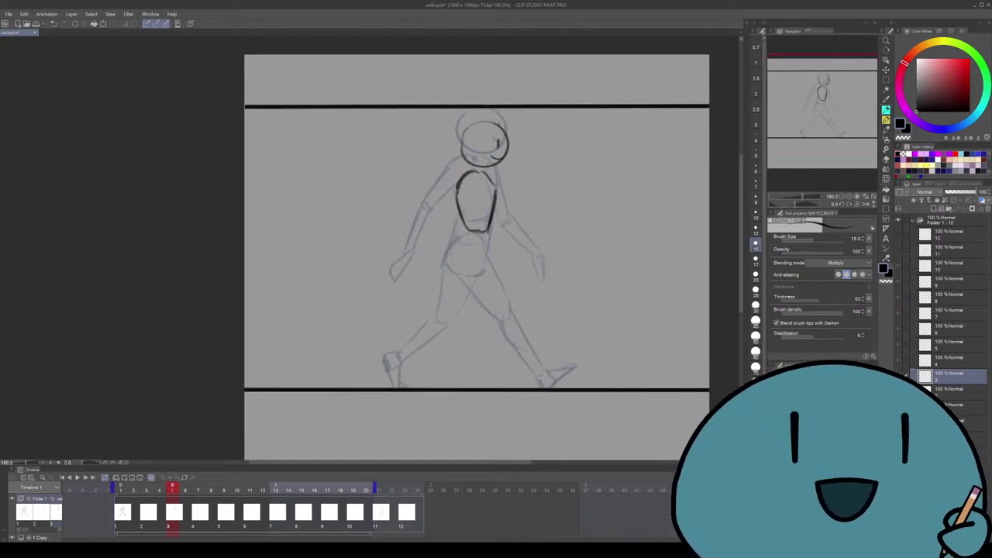
Lasso the ribcage, rotate it about 1.8° clockwise, and deselect
key(m)
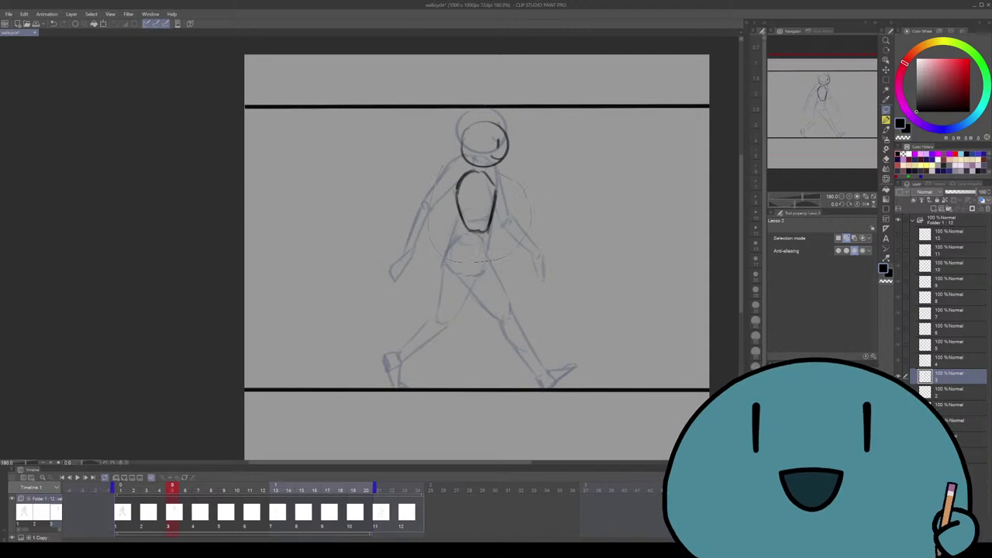
drag(428, 194, 431, 177)
key(ctrl+t)
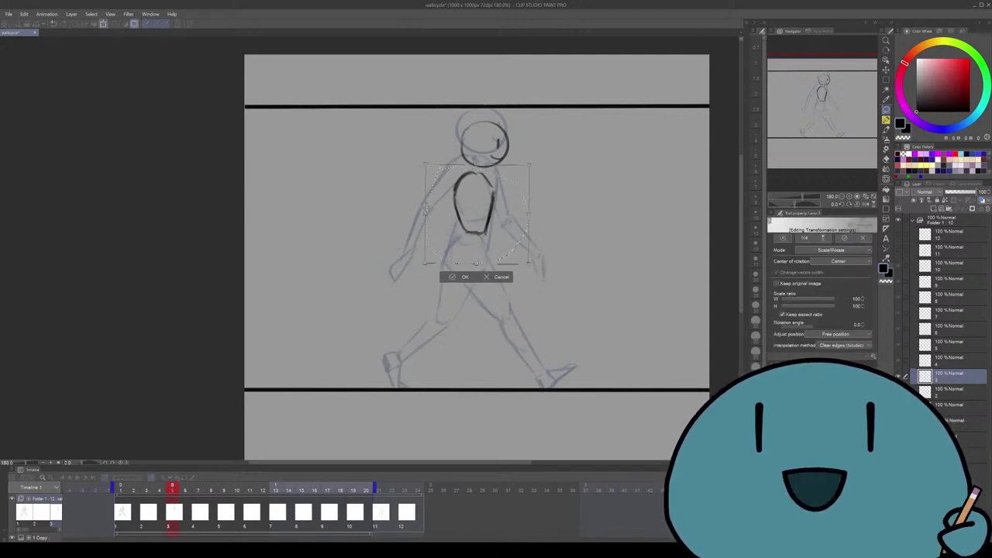
drag(419, 164, 421, 160)
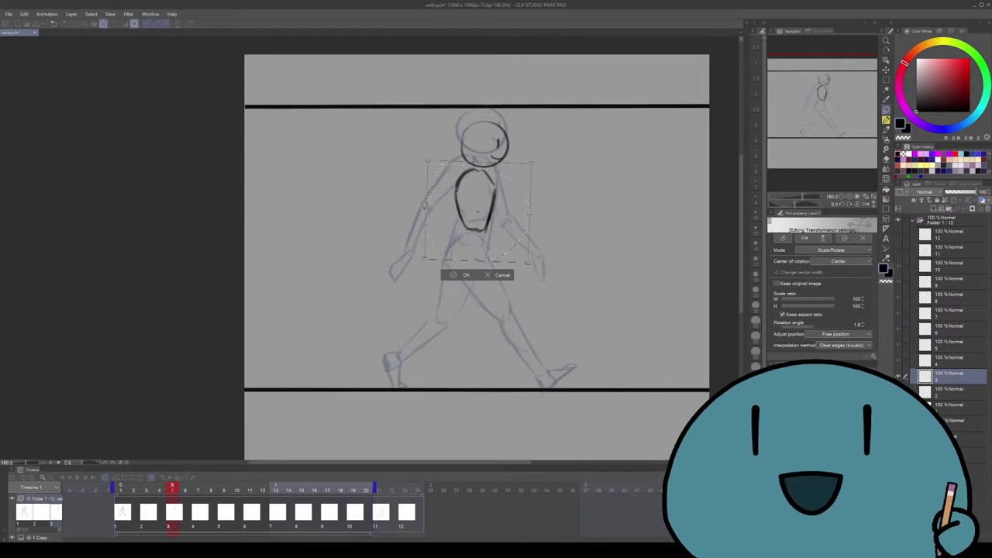
key(Return)
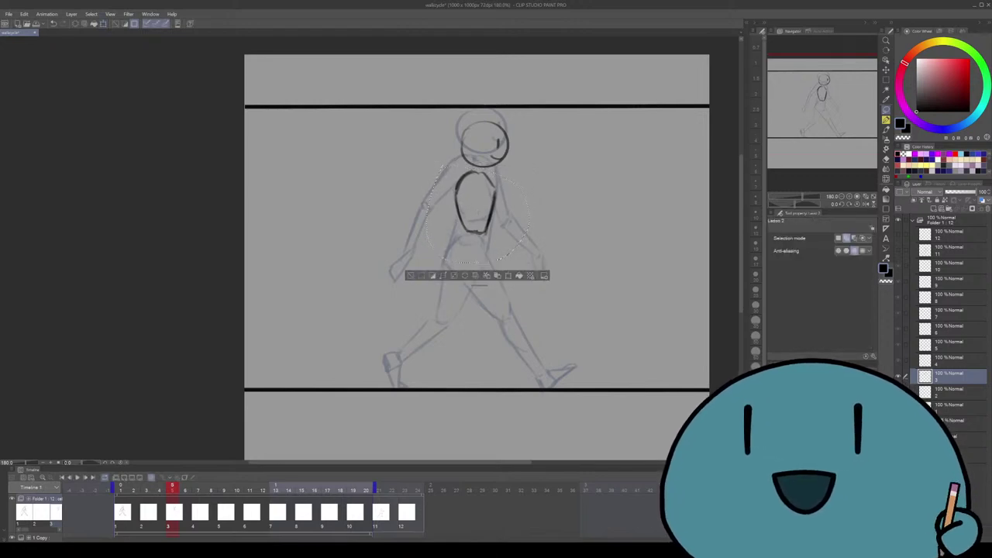
key(ctrl+d)
key(p)
Draw the front line of the belly from the ribcage down to the pelvis
drag(518, 242, 494, 220)
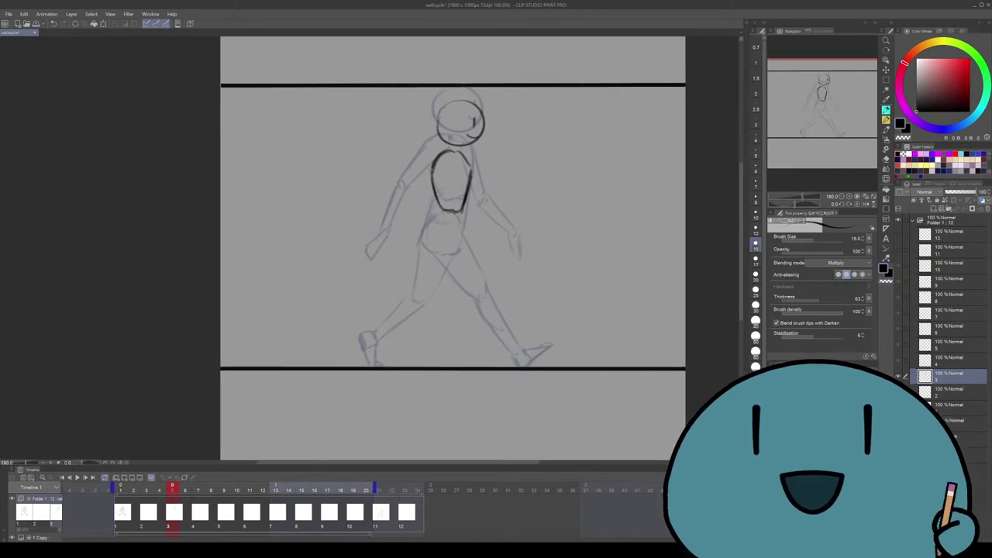
drag(430, 203, 422, 246)
key(ctrl+z)
drag(465, 208, 458, 237)
key(ctrl+z)
drag(467, 196, 456, 247)
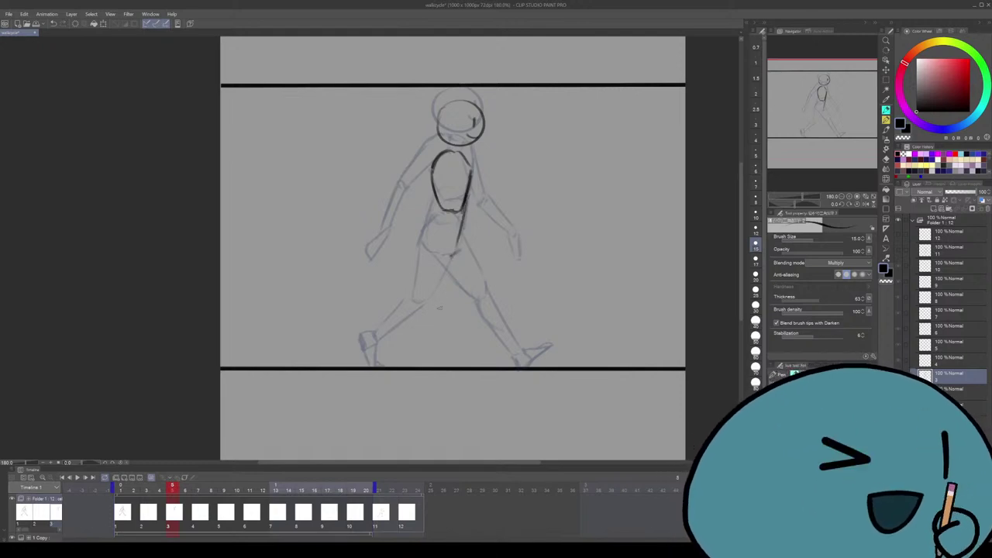
drag(496, 232, 502, 230)
drag(468, 194, 455, 252)
drag(502, 231, 504, 239)
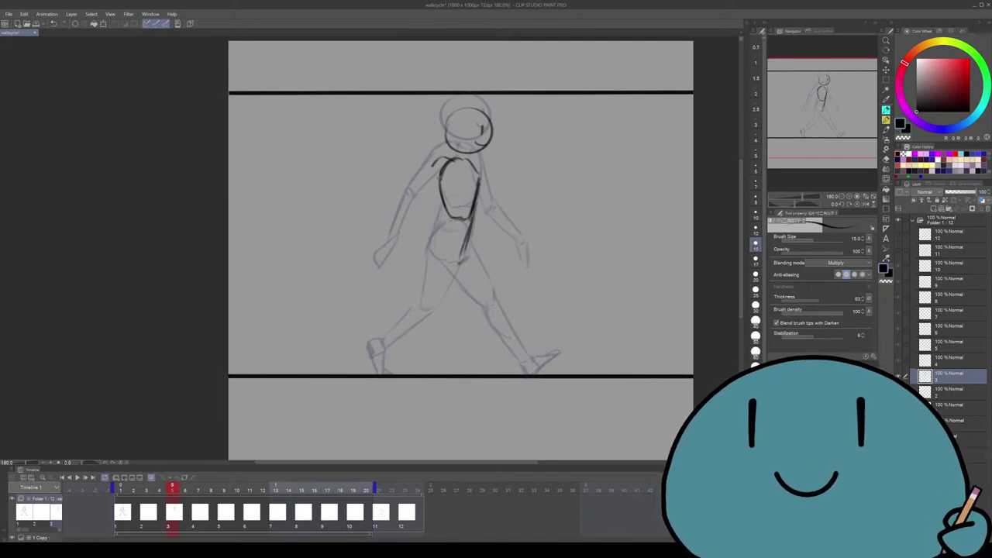
Sketch the shoulder and upper arm of the back-swinging arm on drawing 3, reaching back to the elbow
drag(442, 163, 440, 158)
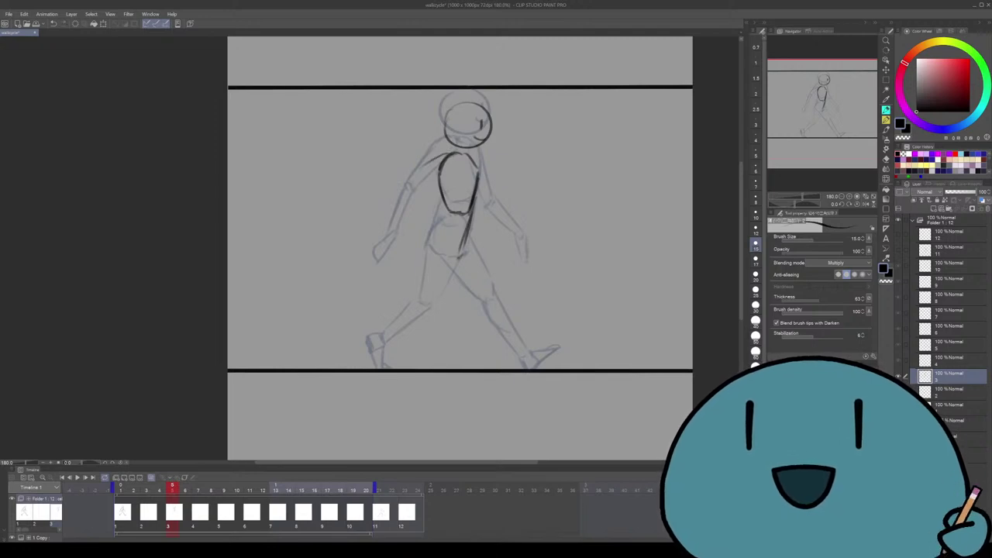
drag(439, 155, 404, 180)
key(ctrl+z)
drag(449, 152, 400, 192)
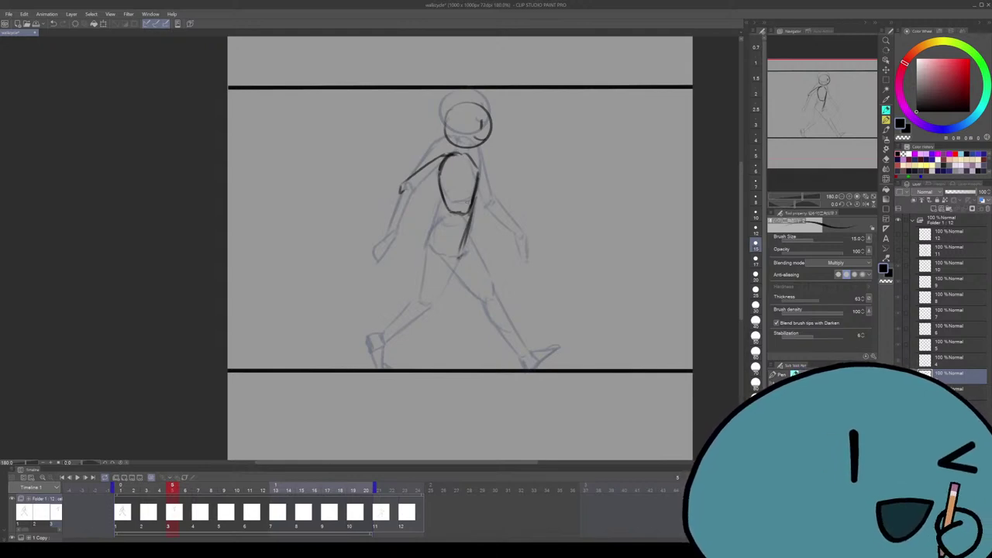
scroll(462, 249, up, 1)
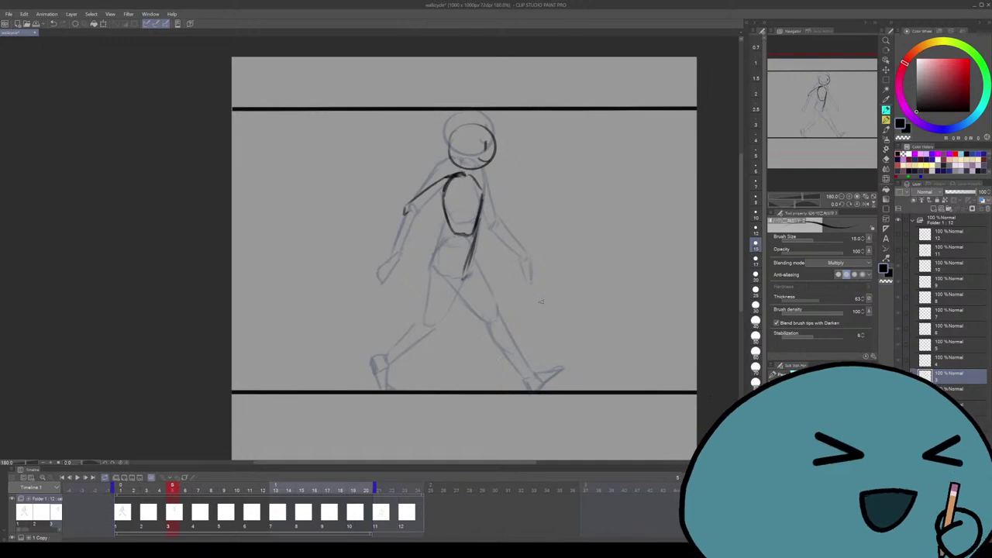
drag(465, 256, 477, 251)
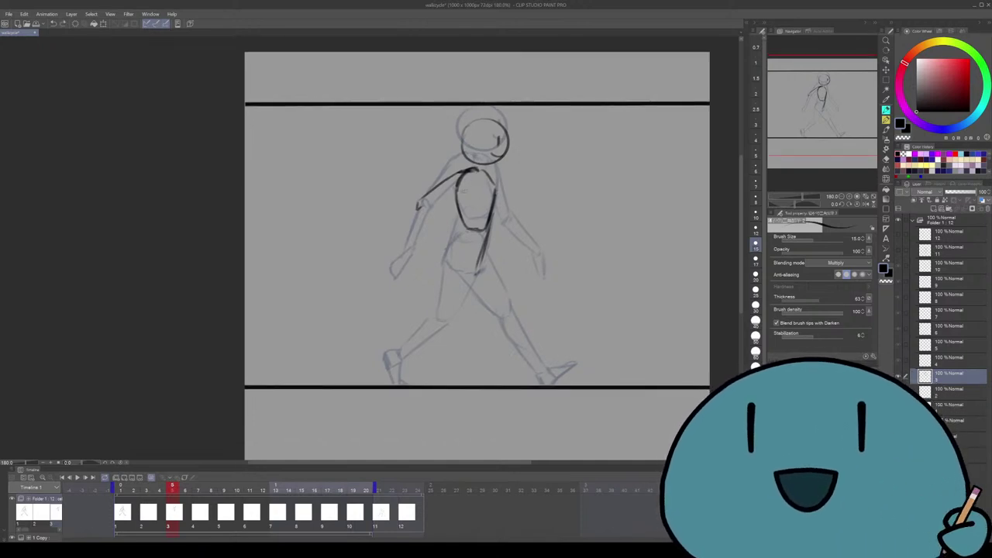
drag(465, 186, 416, 214)
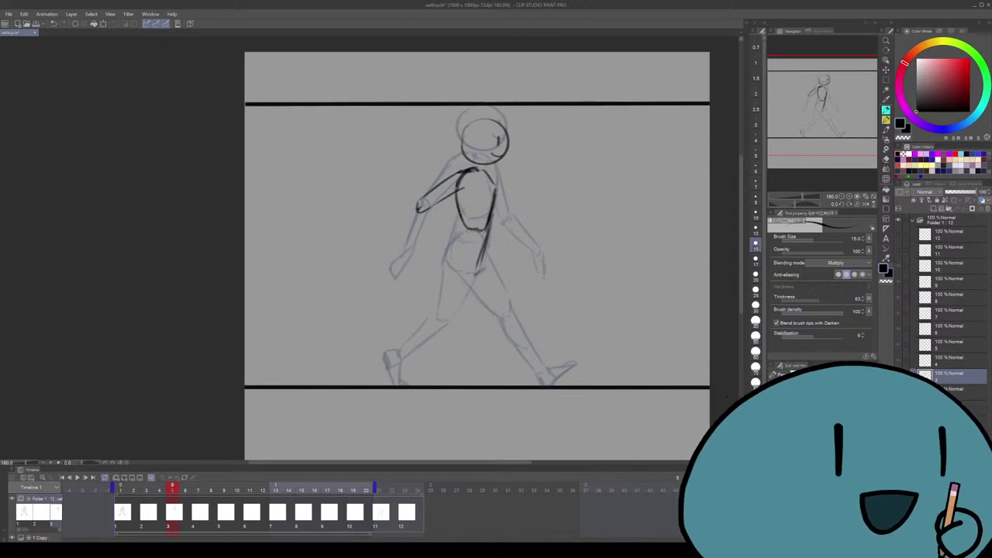
Draw the upper line of the back-swinging arm's forearm on drawing 3, angled down and back from the elbow
mouse_move(417, 217)
mouse_down()
mouse_move(419, 209)
mouse_move(387, 233)
mouse_up()
key(ctrl+z)
drag(419, 195, 381, 240)
key(ctrl+z)
key(ctrl+z)
mouse_move(419, 194)
mouse_down()
mouse_move(388, 230)
mouse_move(420, 222)
mouse_up()
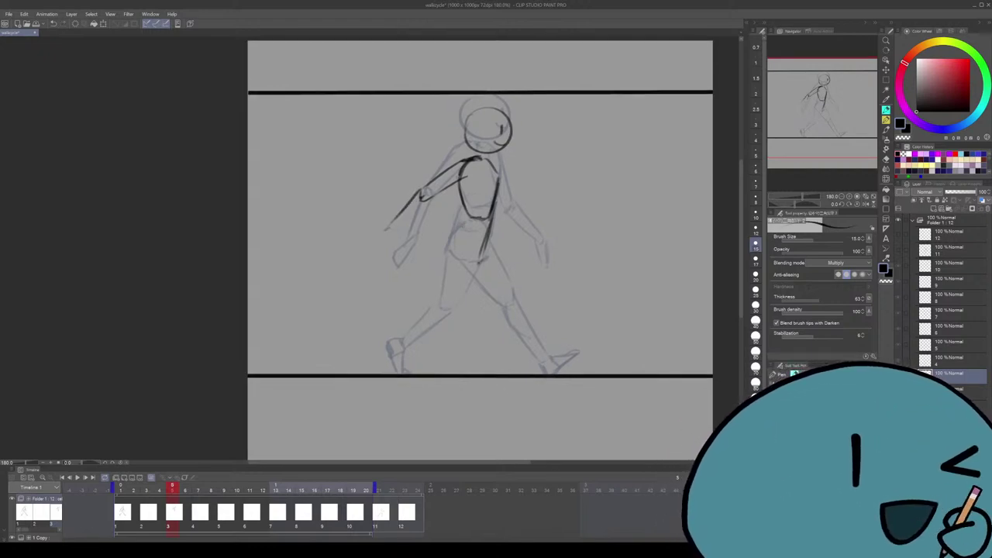
Complete the back-swinging forearm with its lower line and add a flat, pointed hand trailing behind the wrist
mouse_move(419, 225)
mouse_down()
mouse_move(430, 227)
mouse_move(423, 219)
mouse_move(410, 231)
mouse_up()
key(ctrl+z)
key(ctrl+z)
mouse_move(442, 200)
mouse_down()
mouse_move(408, 233)
mouse_move(366, 237)
mouse_move(389, 229)
mouse_up()
key(ctrl+z)
key(ctrl+z)
key(ctrl+z)
key(ctrl+z)
key(ctrl+z)
key(ctrl+z)
Sketch both lines of the front-swinging upper arm, reaching forward and down from the shoulder to the elbow
drag(492, 248, 457, 252)
mouse_move(476, 167)
mouse_down()
mouse_move(468, 180)
mouse_move(502, 211)
mouse_up()
key(ctrl+z)
key(ctrl+z)
key(ctrl+z)
drag(472, 169, 504, 212)
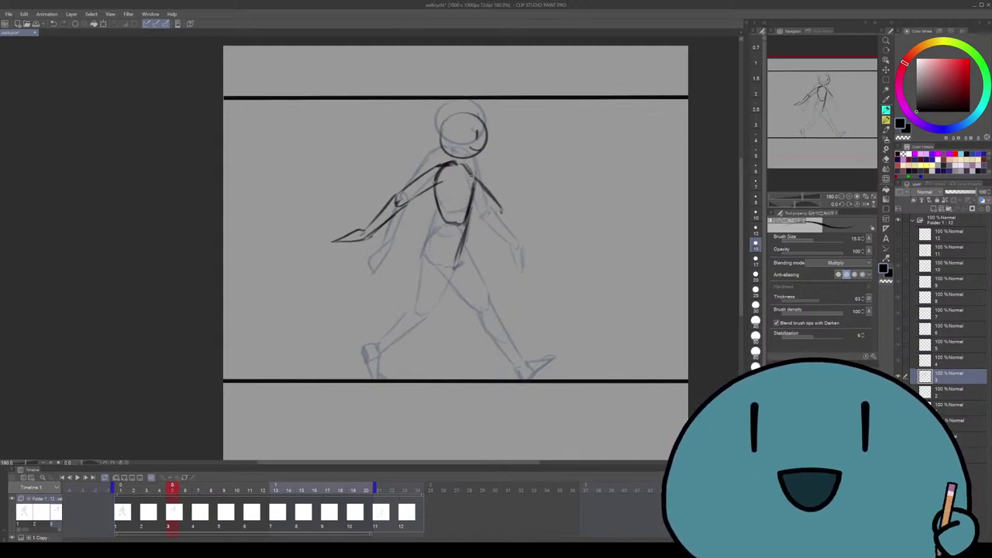
mouse_move(482, 164)
mouse_down()
mouse_move(462, 183)
mouse_move(493, 215)
mouse_up()
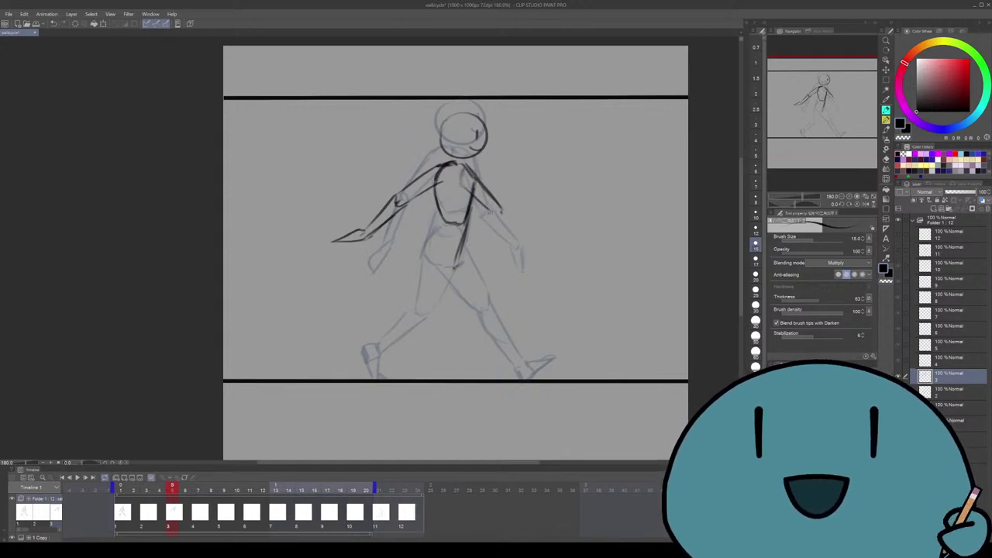
Sketch a small box in the empty area in front of the figure and erase it
mouse_move(583, 142)
mouse_down()
mouse_move(609, 159)
mouse_move(599, 184)
mouse_move(572, 170)
mouse_move(633, 147)
mouse_move(626, 172)
mouse_move(602, 185)
mouse_move(570, 172)
mouse_up()
drag(591, 156, 599, 183)
mouse_move(586, 138)
mouse_down()
mouse_move(589, 156)
mouse_move(633, 147)
mouse_up()
drag(585, 177, 606, 183)
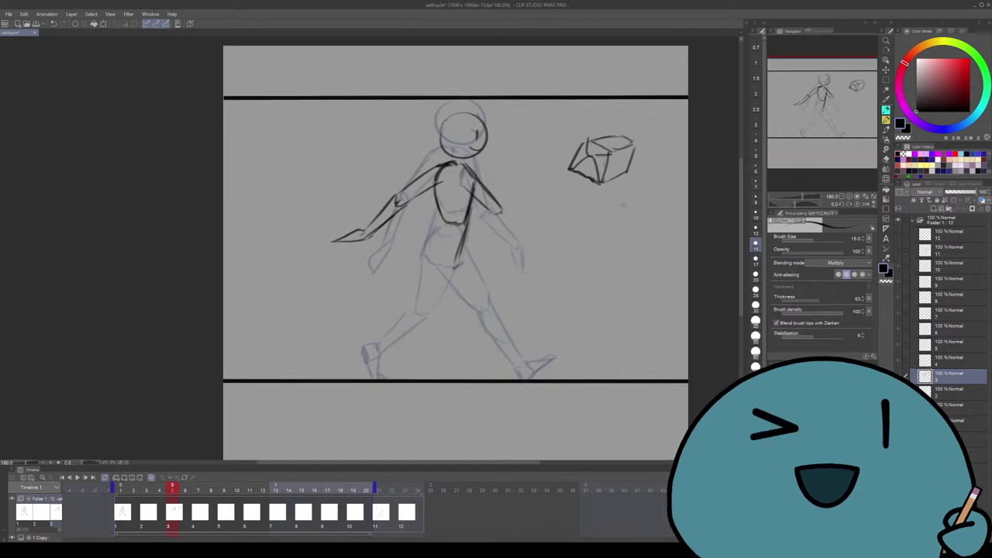
key(e)
mouse_move(624, 171)
mouse_down()
mouse_move(628, 145)
mouse_move(597, 155)
mouse_move(601, 185)
mouse_up()
key(p)
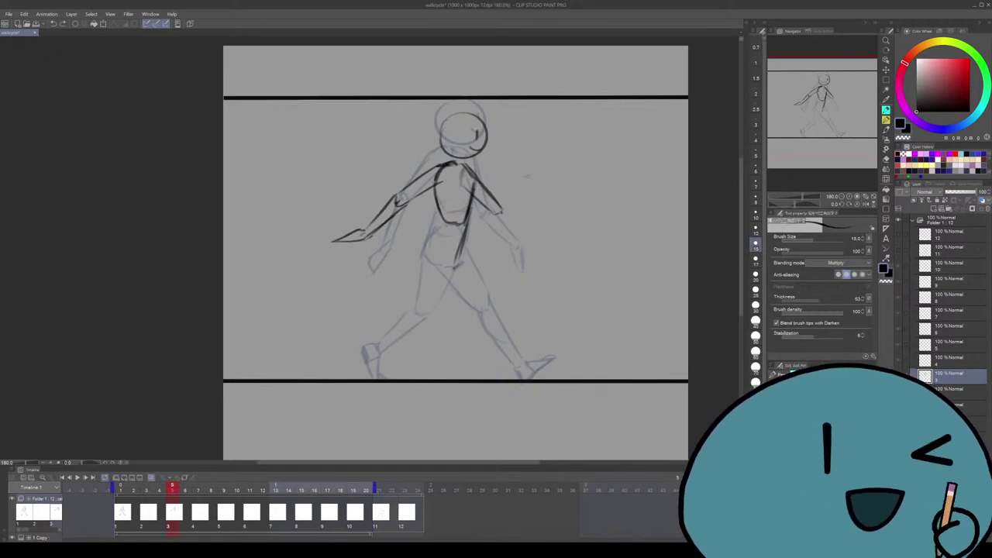
Sketch the forearm and hand of the front-swinging arm, extending forward and down from the elbow
drag(454, 252, 449, 250)
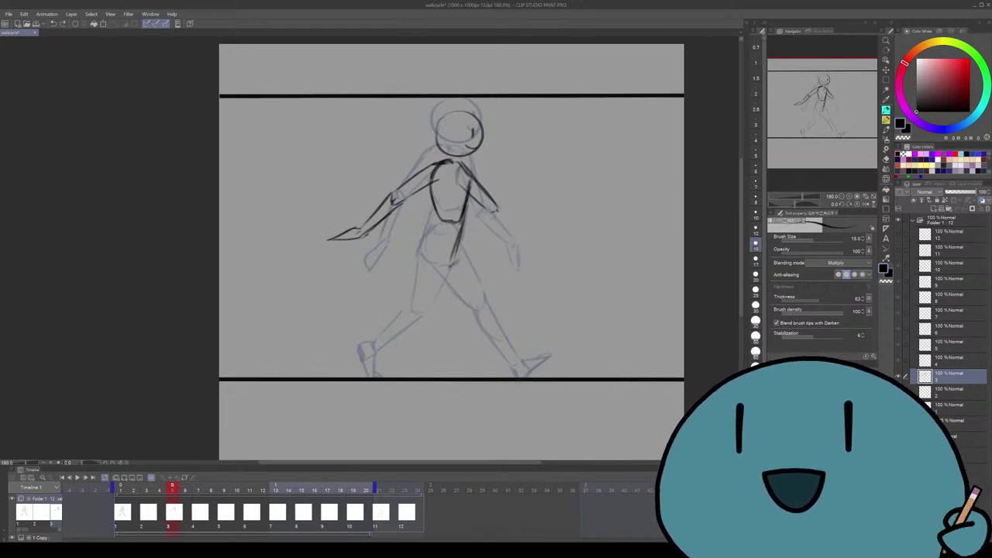
drag(497, 211, 521, 231)
key(ctrl+z)
key(ctrl+z)
key(ctrl+z)
key(ctrl+z)
drag(491, 202, 525, 225)
key(ctrl+z)
key(ctrl+z)
key(ctrl+z)
key(ctrl+z)
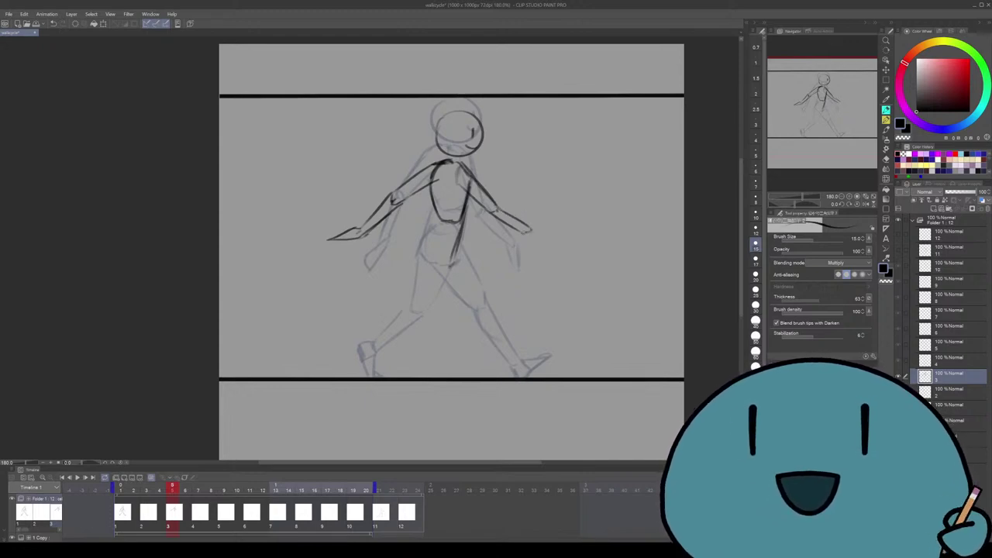
mouse_move(533, 229)
mouse_down()
mouse_move(548, 245)
mouse_move(553, 239)
mouse_up()
key(ctrl+z)
Flip back and forth between drawing 3 and the preceding drawing to compare the poses
drag(449, 233, 468, 223)
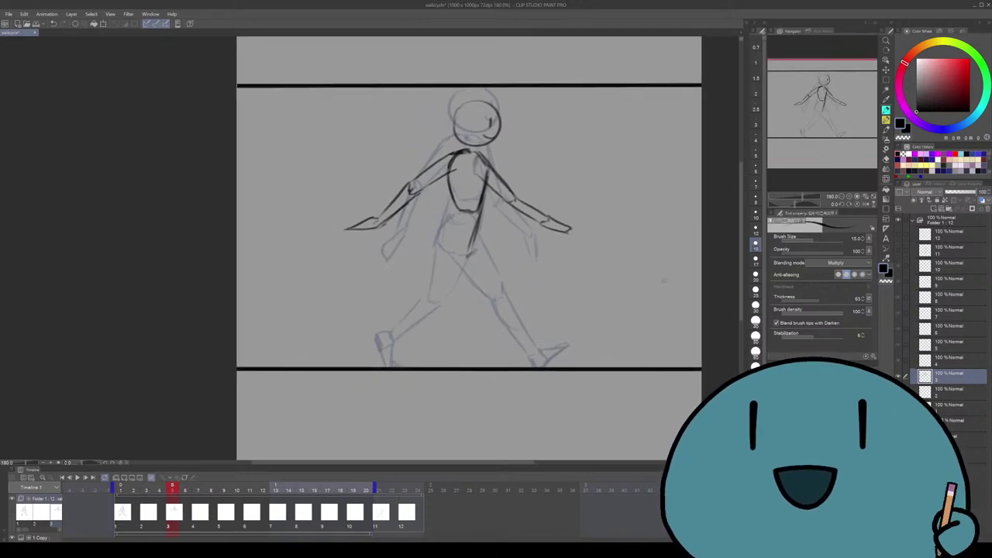
key(Left)
key(Right)
key(Left)
key(Right)
key(Left)
key(Right)
scroll(469, 248, down, 1)
key(Left)
key(Right)
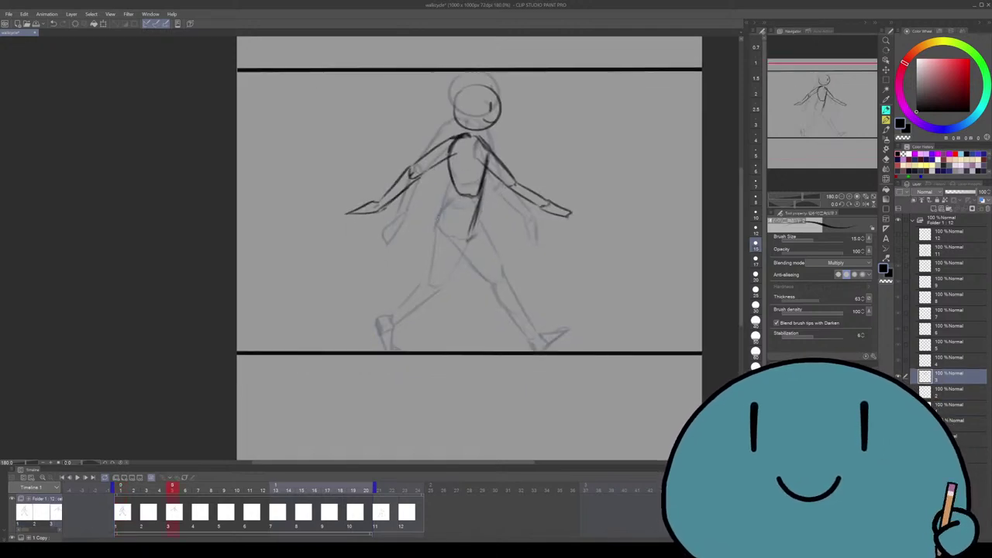
Draw the back line of the lower torso down to the hip and check it against the preceding drawing
mouse_move(448, 197)
mouse_down()
mouse_move(427, 231)
mouse_move(445, 247)
mouse_up()
key(ctrl+z)
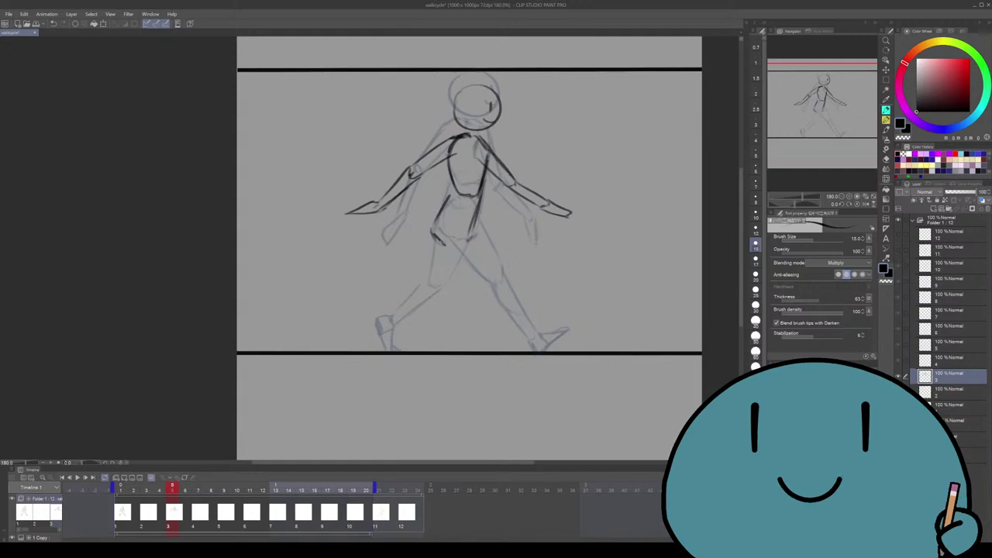
scroll(466, 248, right, 1)
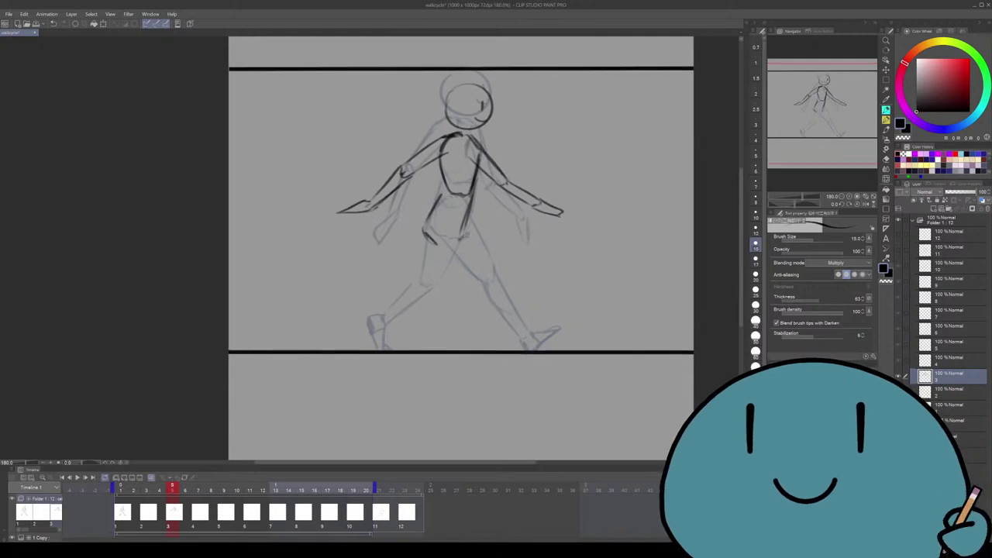
key(Left)
key(Right)
scroll(461, 248, right, 1)
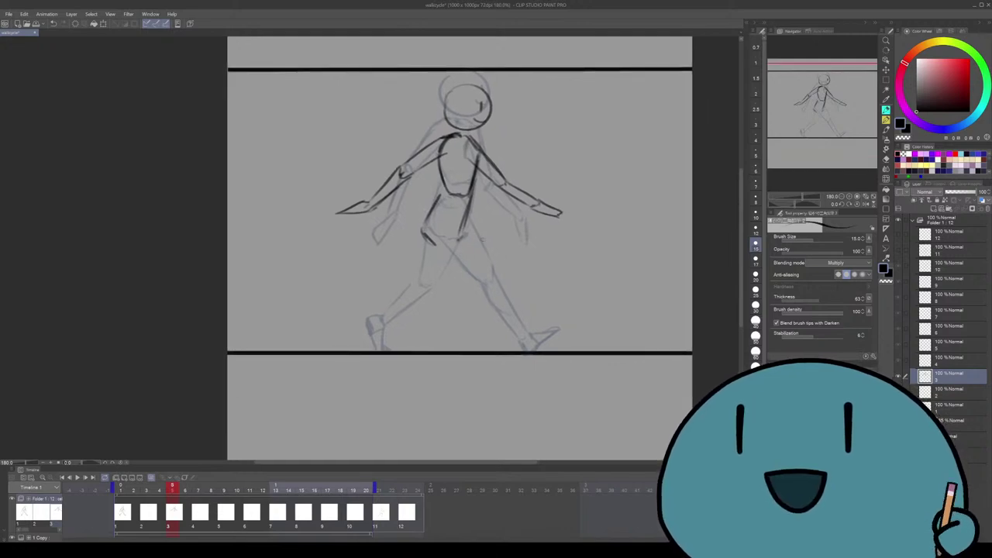
Sketch the front leg's thigh from the hip forward to a bent knee, discarding the first shin line
scroll(465, 249, down, 1)
scroll(465, 248, right, 1)
drag(462, 219, 505, 257)
mouse_move(418, 232)
mouse_down()
mouse_move(502, 258)
mouse_move(508, 333)
mouse_up()
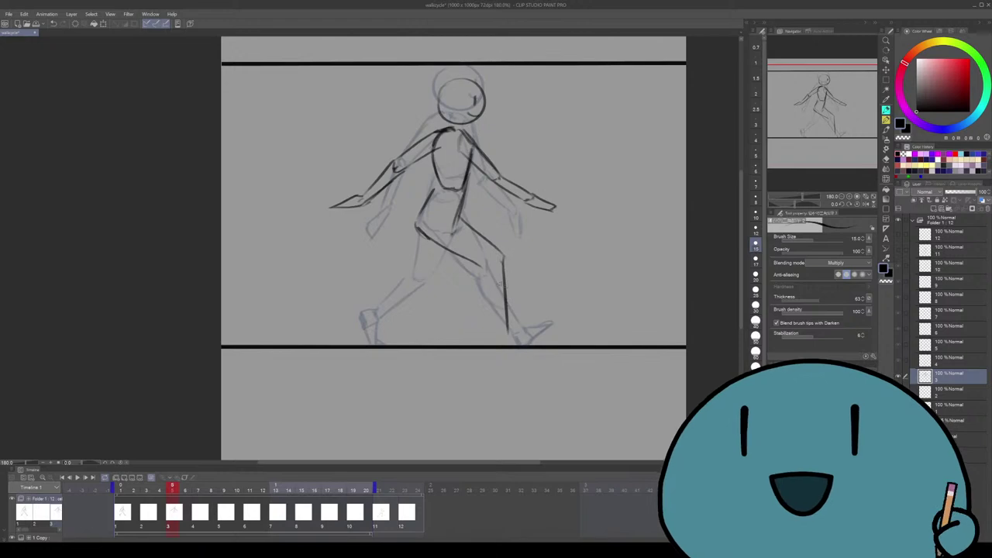
key(ctrl+z)
key(ctrl+z)
Draw the front leg's shin from the bent knee to the ankle and plant its foot flat on the ground line
mouse_move(508, 260)
mouse_down()
mouse_move(492, 341)
mouse_move(492, 328)
mouse_up()
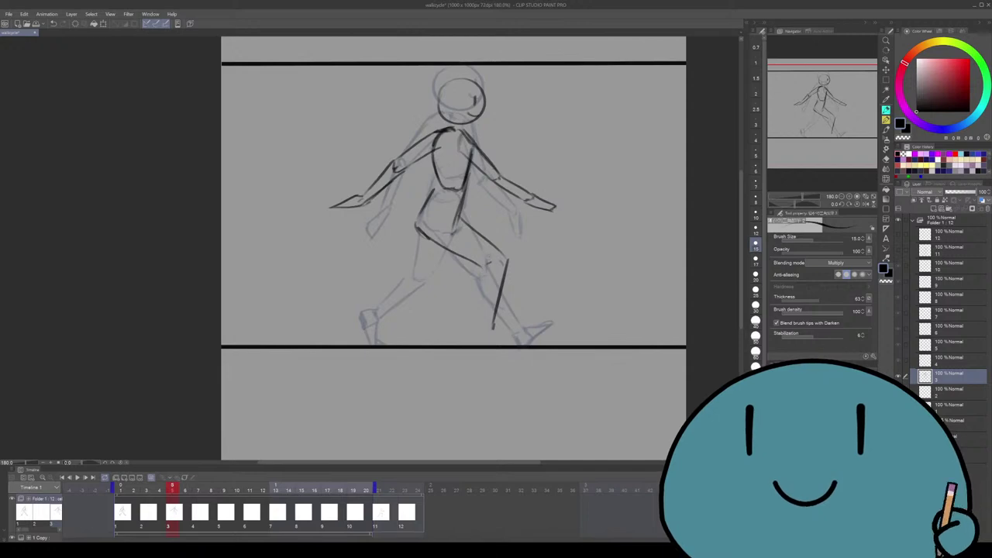
mouse_move(493, 256)
mouse_down()
mouse_move(509, 245)
mouse_move(510, 277)
mouse_move(492, 341)
mouse_move(482, 330)
mouse_up()
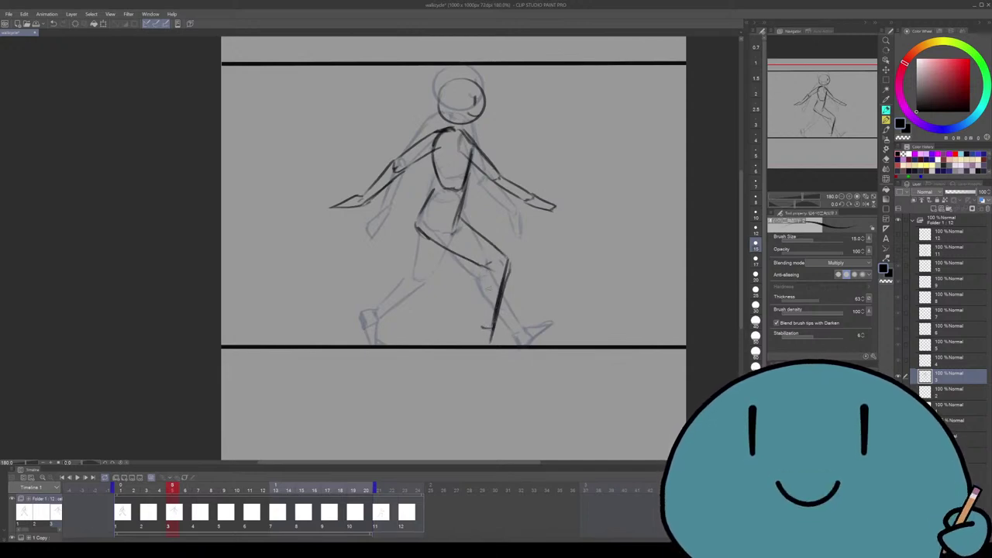
key(ctrl+z)
mouse_move(487, 265)
mouse_down()
mouse_move(479, 341)
mouse_move(525, 341)
mouse_up()
key(ctrl+z)
key(ctrl+z)
drag(497, 334, 530, 344)
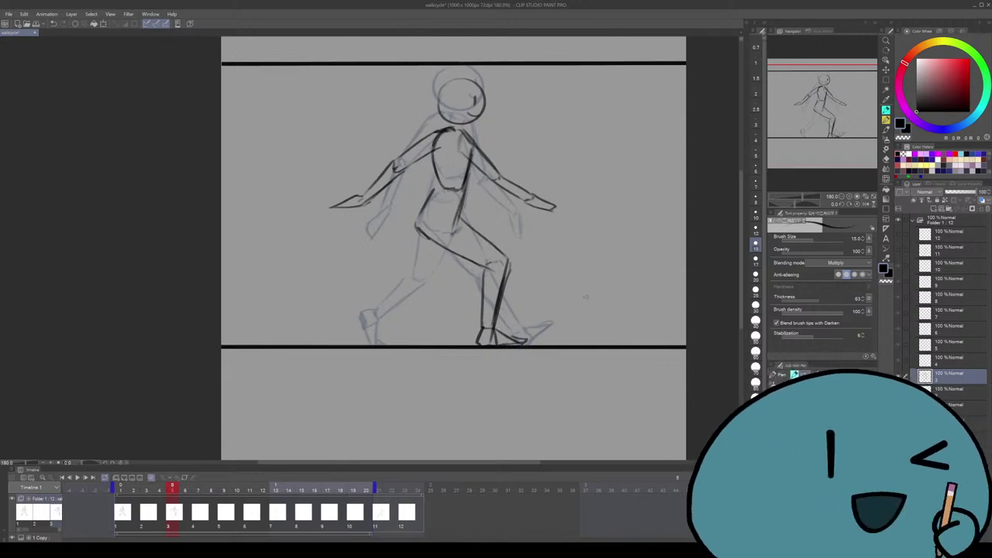
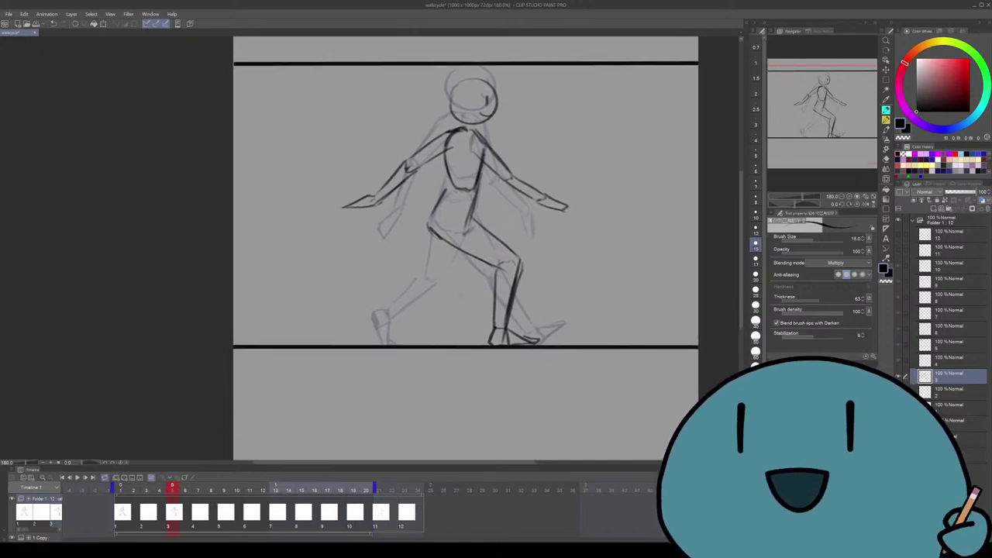
Sketch both lines of the trailing leg's thigh, running down and back from the pelvis to the knee
drag(456, 259, 424, 284)
key(ctrl+z)
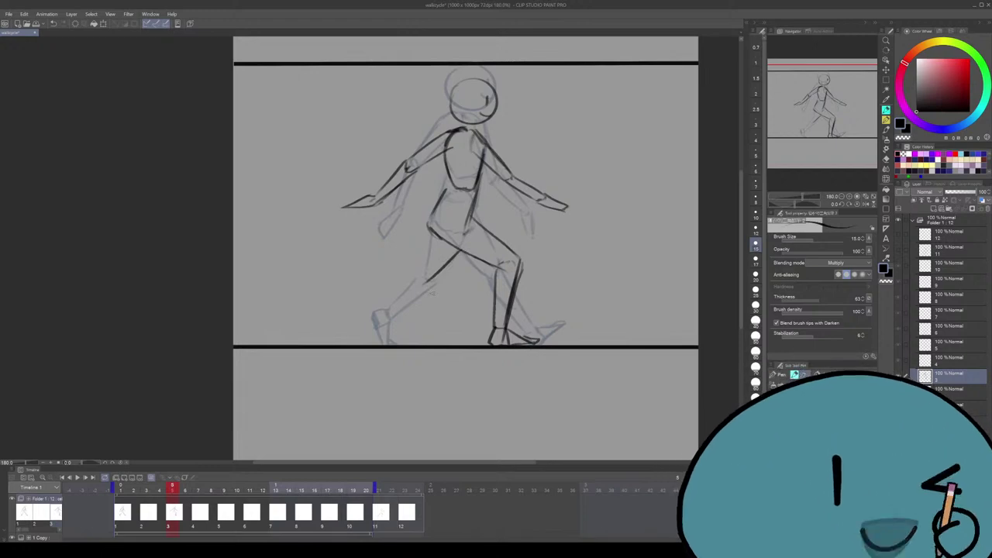
mouse_move(466, 232)
mouse_down()
mouse_move(432, 242)
mouse_move(425, 261)
mouse_up()
key(ctrl+z)
mouse_move(440, 217)
mouse_down()
mouse_move(425, 260)
mouse_move(369, 315)
mouse_up()
key(ctrl+z)
key(ctrl+z)
Draw the upper line of the trailing leg's shin, curving back from the knee toward the raised ankle
drag(434, 281, 369, 313)
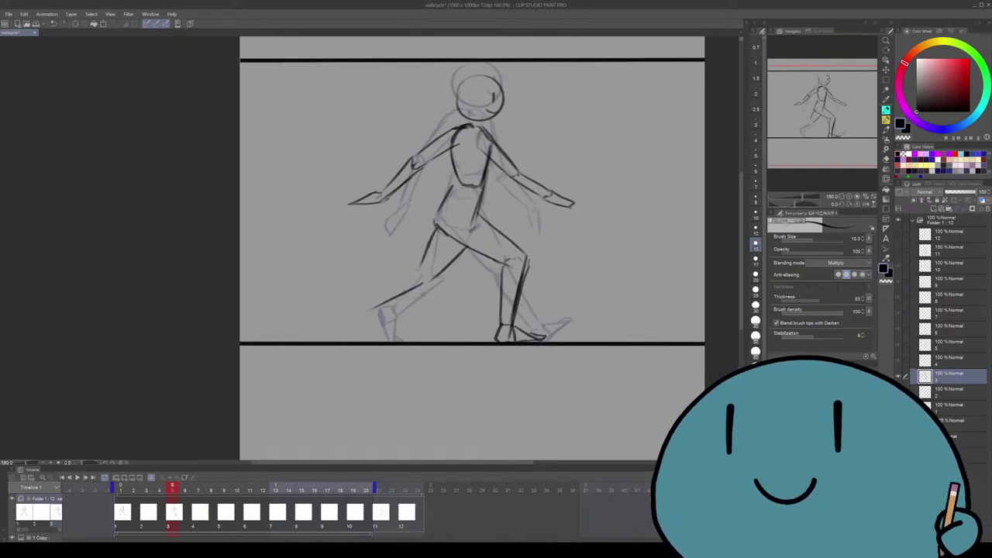
key(ctrl+z)
drag(431, 279, 372, 304)
key(ctrl+z)
key(ctrl+z)
key(ctrl+z)
drag(433, 281, 372, 305)
key(ctrl+z)
drag(431, 280, 366, 306)
key(ctrl+z)
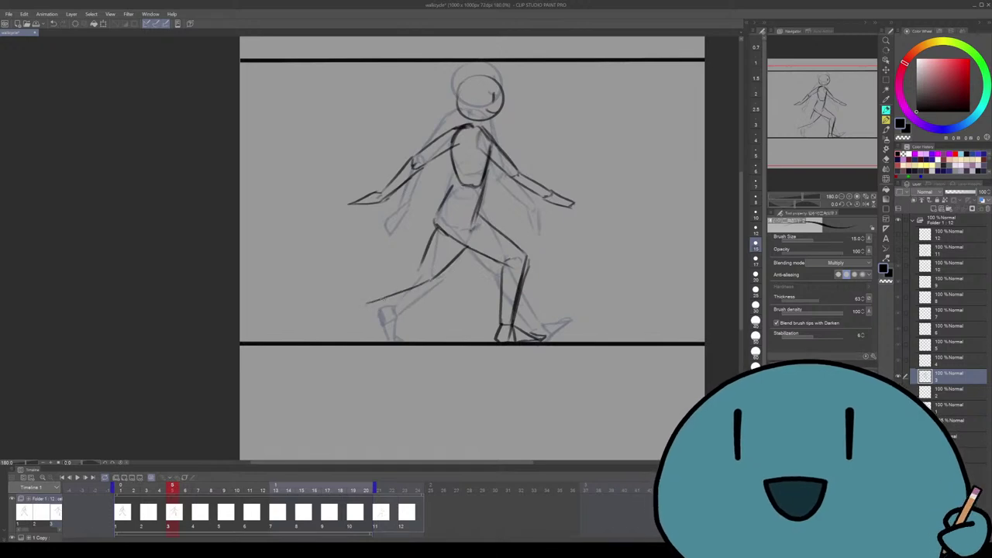
Add the underside of the trailing shin and its foot with the heel raised and toes pointing down
mouse_move(428, 267)
mouse_down()
mouse_move(366, 296)
mouse_move(364, 285)
mouse_move(358, 300)
mouse_move(373, 295)
mouse_move(344, 349)
mouse_up()
key(ctrl+z)
key(ctrl+z)
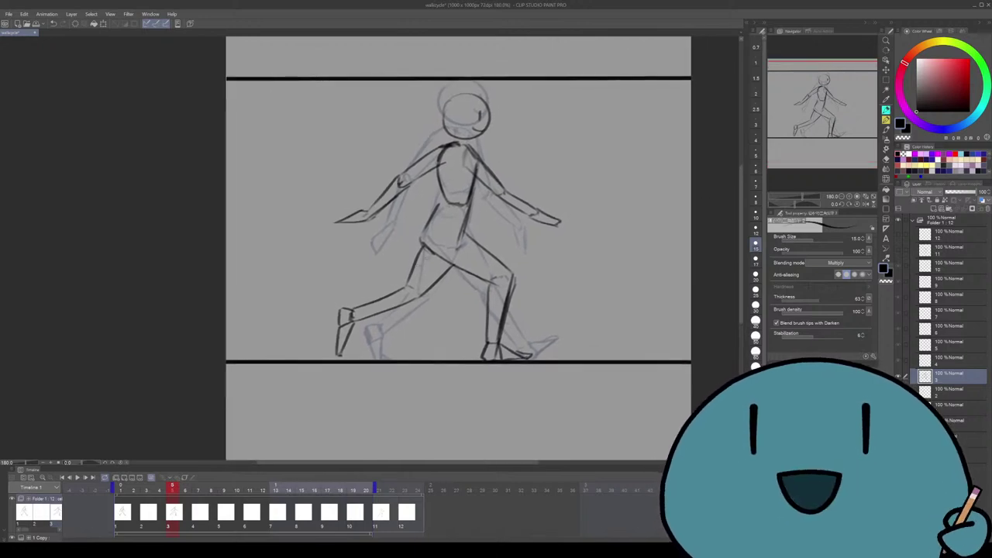
Lasso the trailing leg, rotate it about 5.1° counter-clockwise, reposition it at the hip, and deselect
key(m)
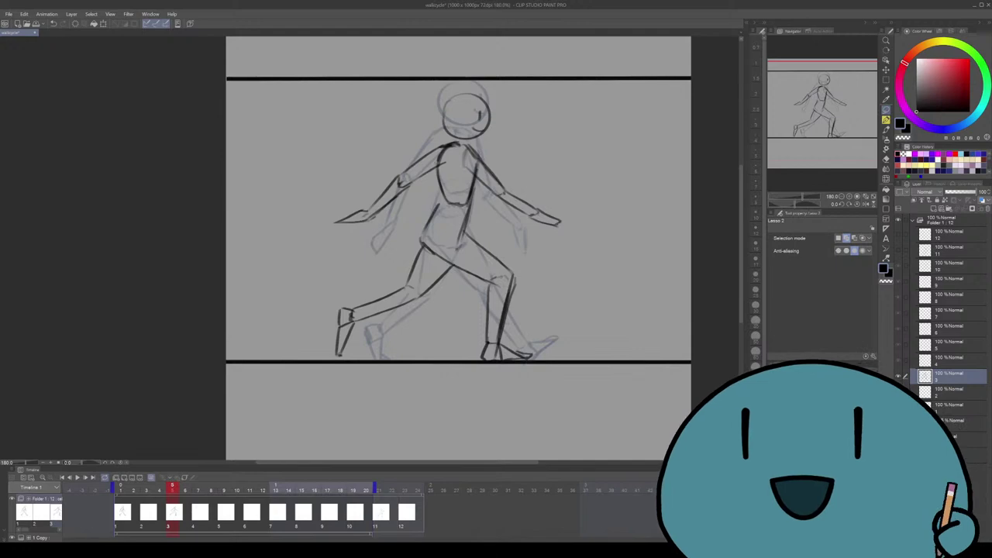
key(ctrl+t)
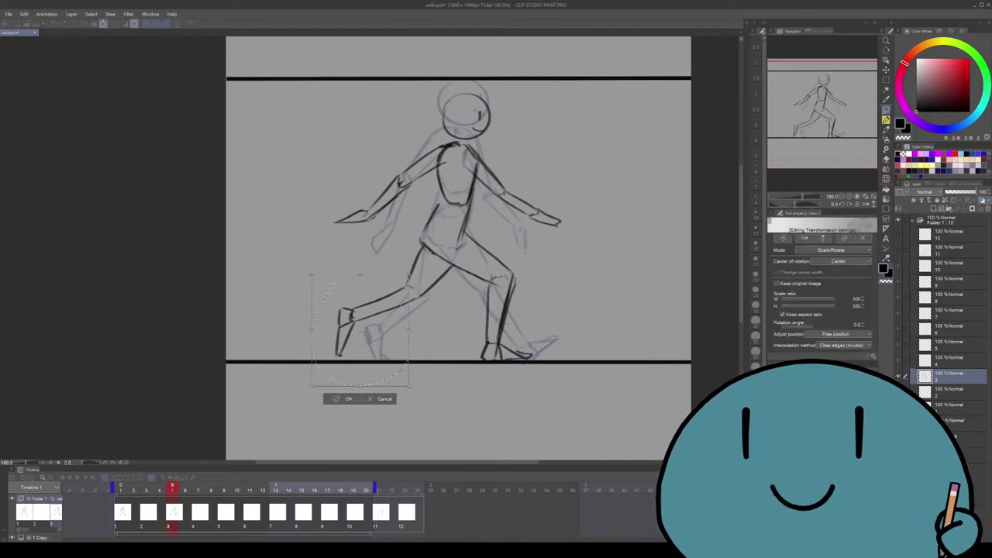
key(Return)
key(ctrl+d)
mouse_move(318, 295)
mouse_down()
mouse_move(458, 302)
mouse_move(325, 249)
mouse_up()
key(ctrl+t)
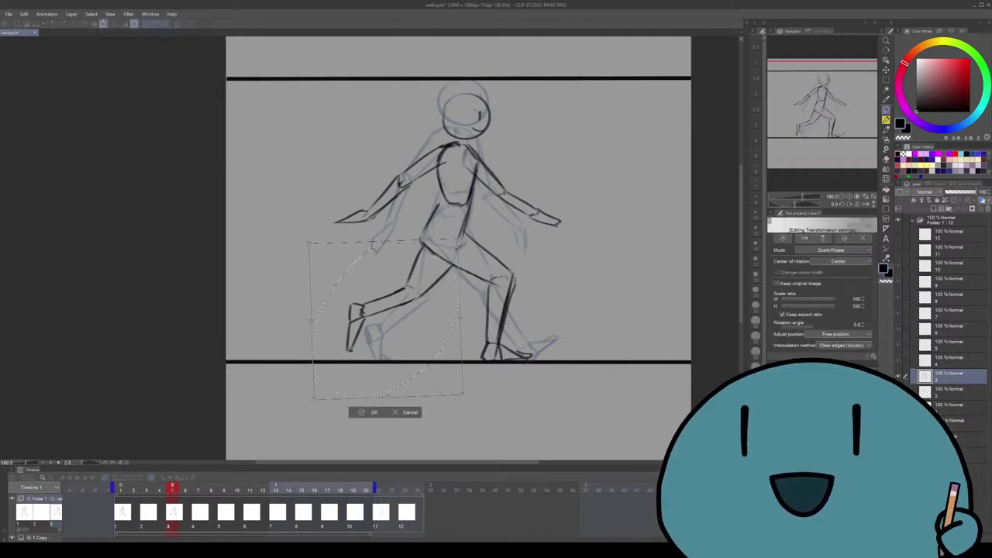
drag(488, 388, 497, 372)
drag(403, 310, 408, 314)
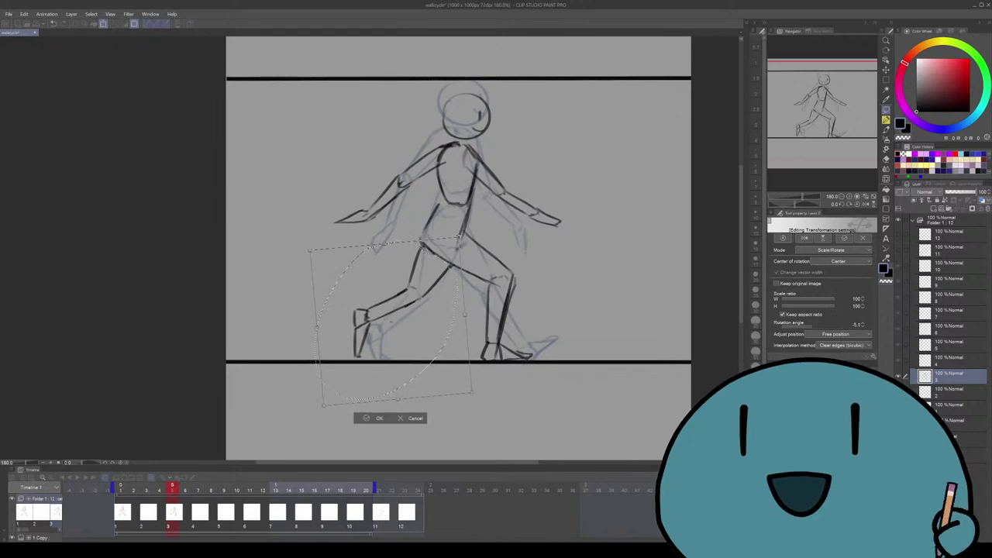
key(Return)
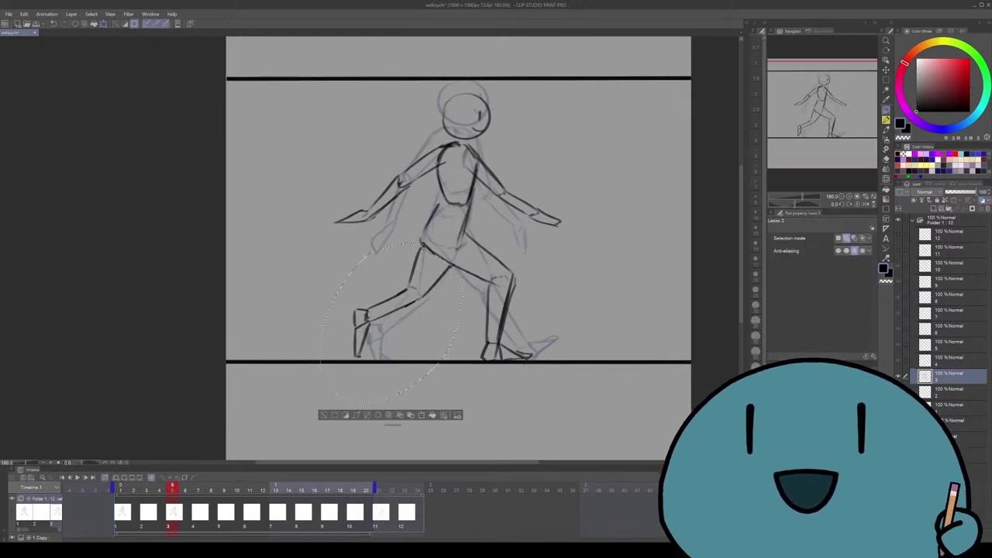
key(ctrl+d)
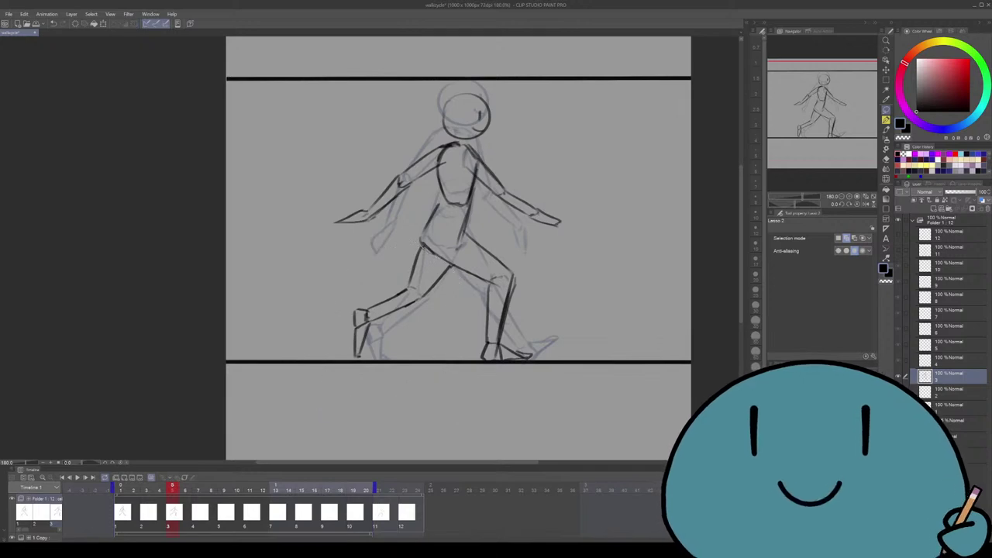
Sketch a rounded bowl shape in the empty area in front of the figure and erase it
key(p)
drag(569, 122, 602, 116)
key(ctrl+z)
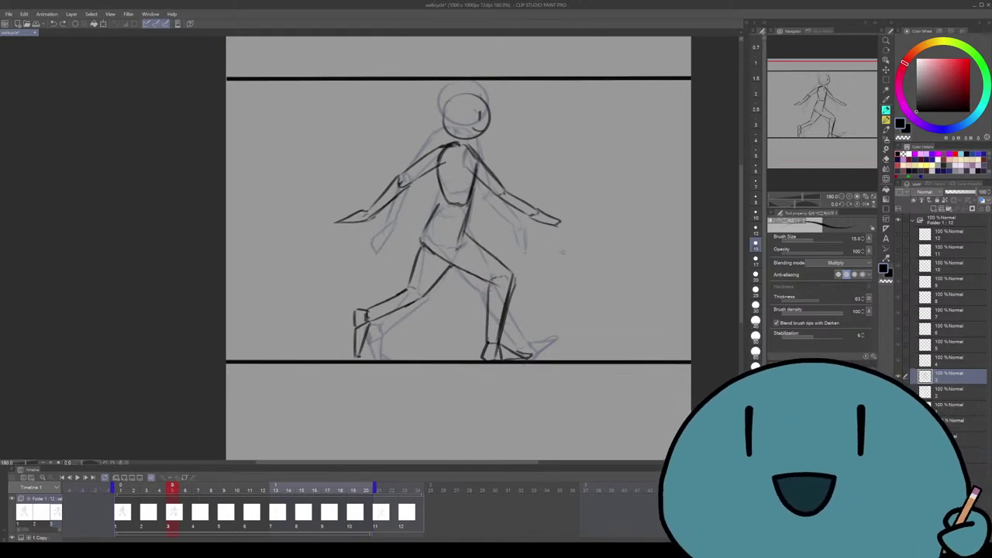
drag(512, 203, 483, 222)
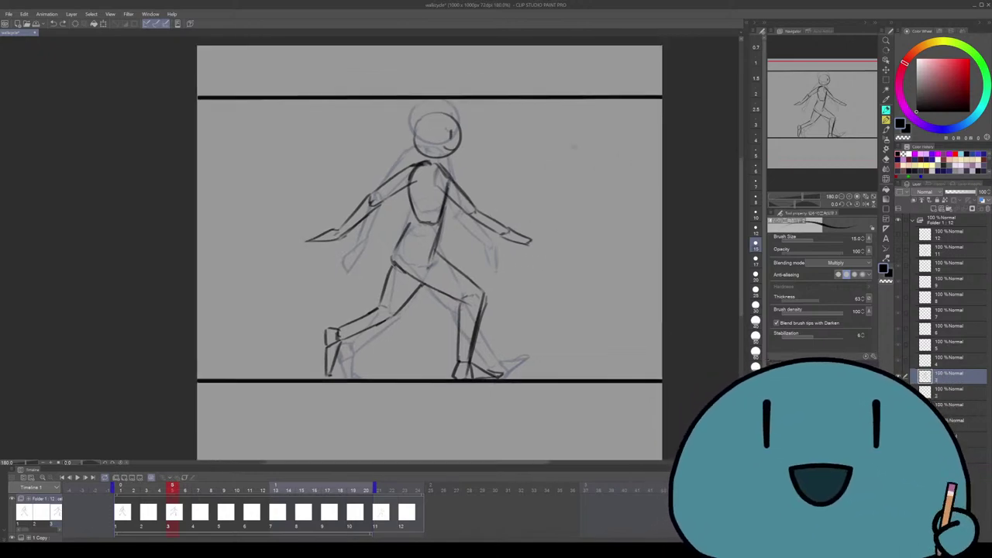
mouse_move(544, 135)
mouse_down()
mouse_move(535, 155)
mouse_move(566, 197)
mouse_up()
drag(620, 162, 611, 191)
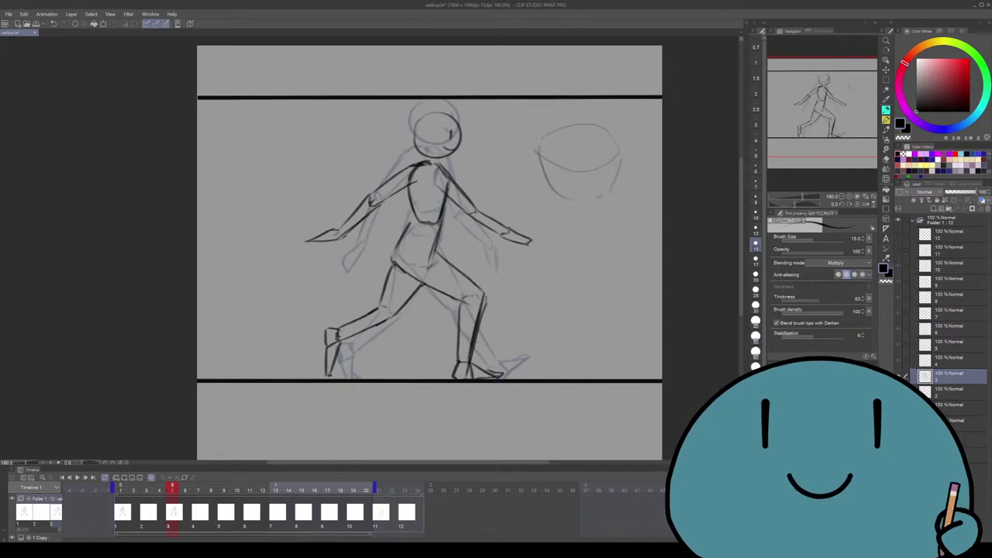
drag(545, 153, 568, 140)
mouse_move(586, 144)
mouse_down()
mouse_move(585, 162)
mouse_move(552, 154)
mouse_move(564, 150)
mouse_up()
mouse_move(600, 162)
mouse_down()
mouse_move(609, 150)
mouse_move(607, 159)
mouse_up()
mouse_move(597, 151)
mouse_down()
mouse_move(558, 143)
mouse_move(578, 159)
mouse_move(589, 144)
mouse_move(597, 159)
mouse_move(547, 159)
mouse_move(558, 132)
mouse_move(589, 155)
mouse_move(607, 200)
mouse_move(627, 157)
mouse_up()
key(ctrl+z)
key(e)
key(p)
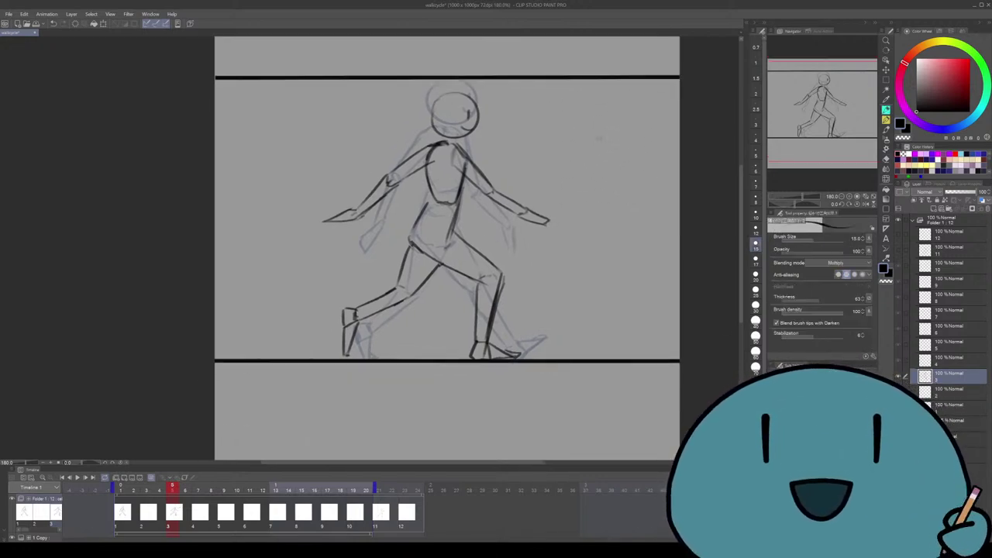
Look ahead to drawing 5, return to drawing 3, and duplicate its sketch as a layer outside the animation folder
drag(448, 248, 460, 261)
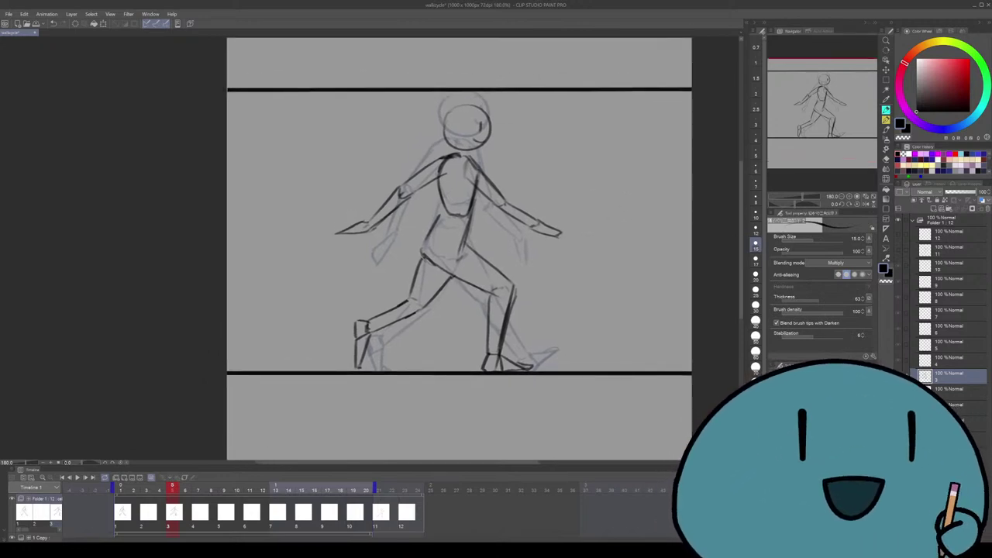
key(Right)
key(Right)
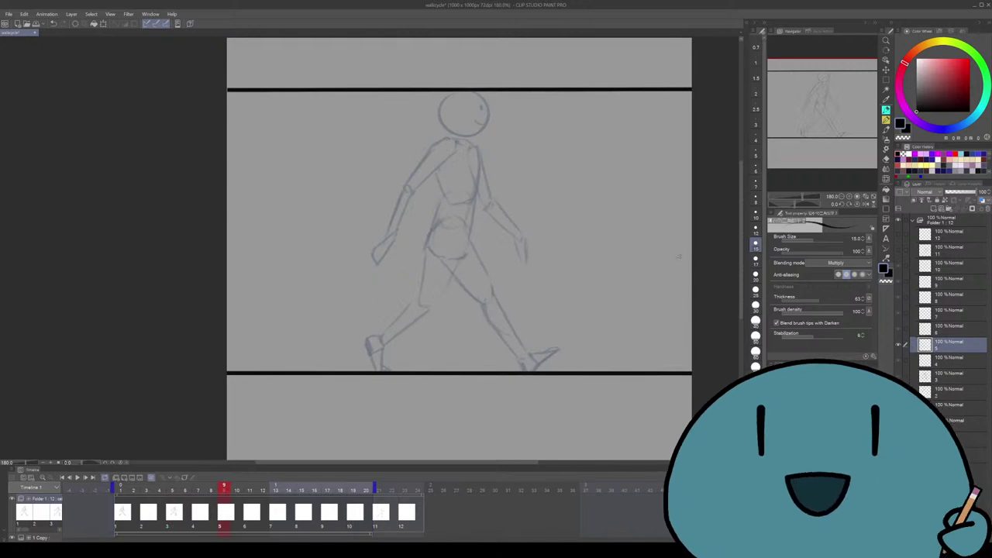
key(Left)
key(Left)
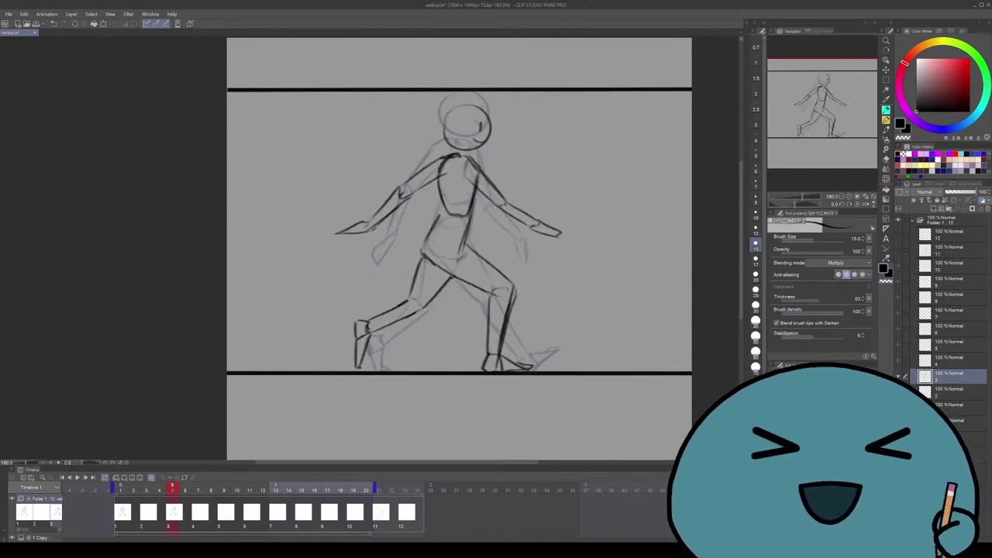
key(alt+bracketleft)
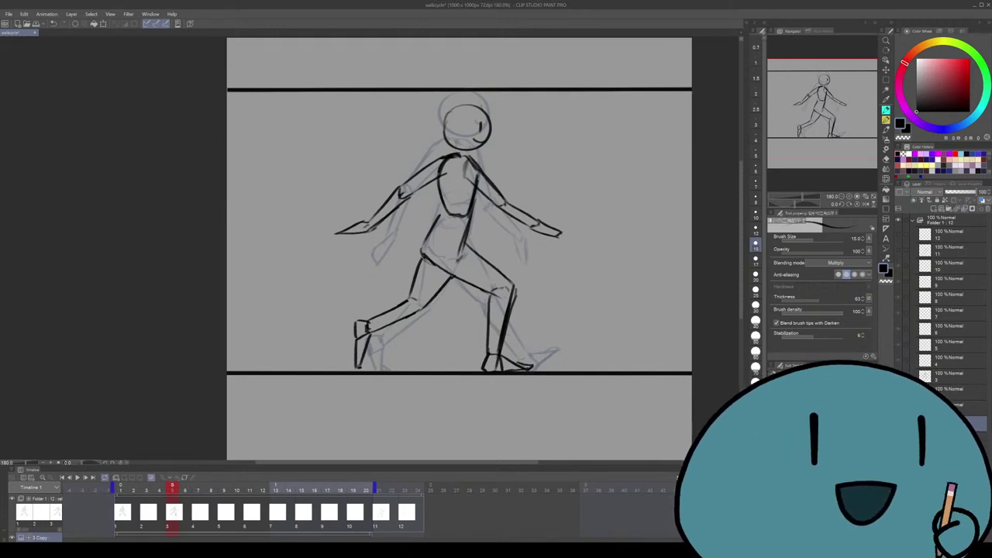
Switch between the reference copies of drawings 1 and 3 and lower the drawing 3 copy's opacity to 35%
key(alt+bracketleft)
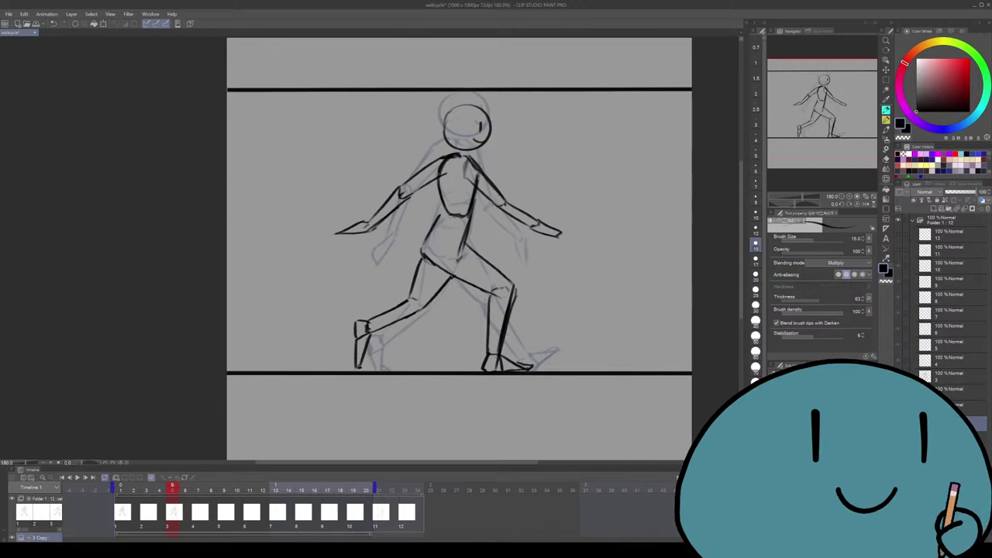
key(alt+bracketright)
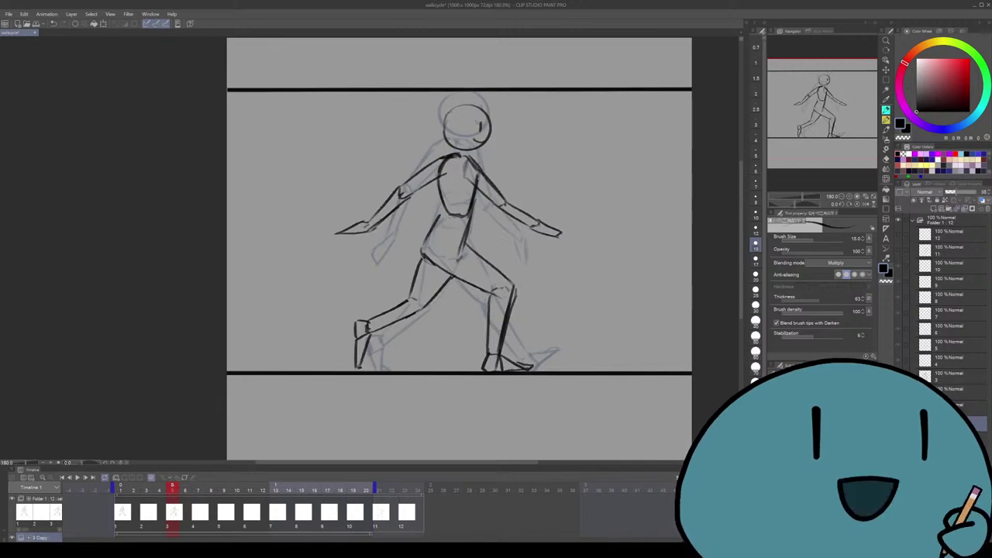
key(alt+bracketleft)
key(alt+bracketright)
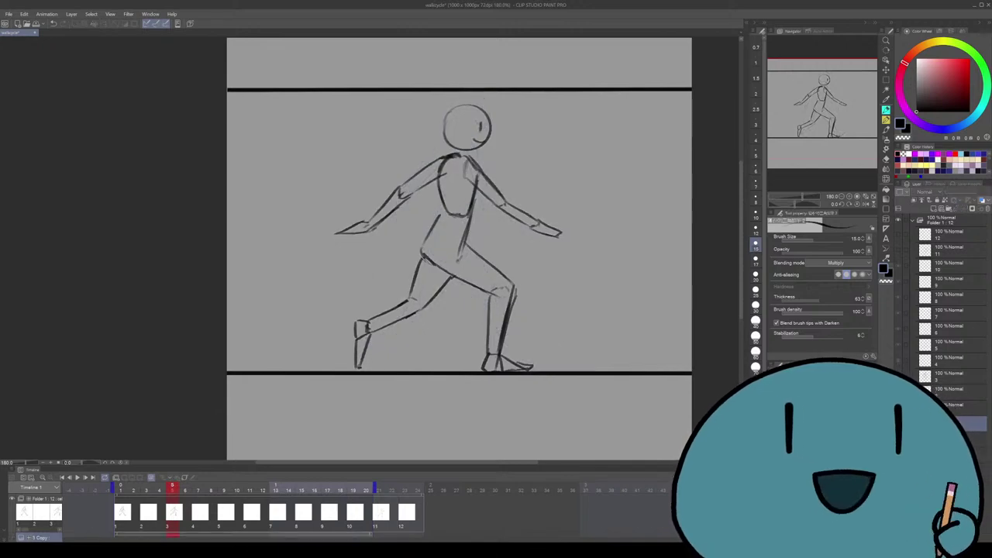
key(alt+bracketleft)
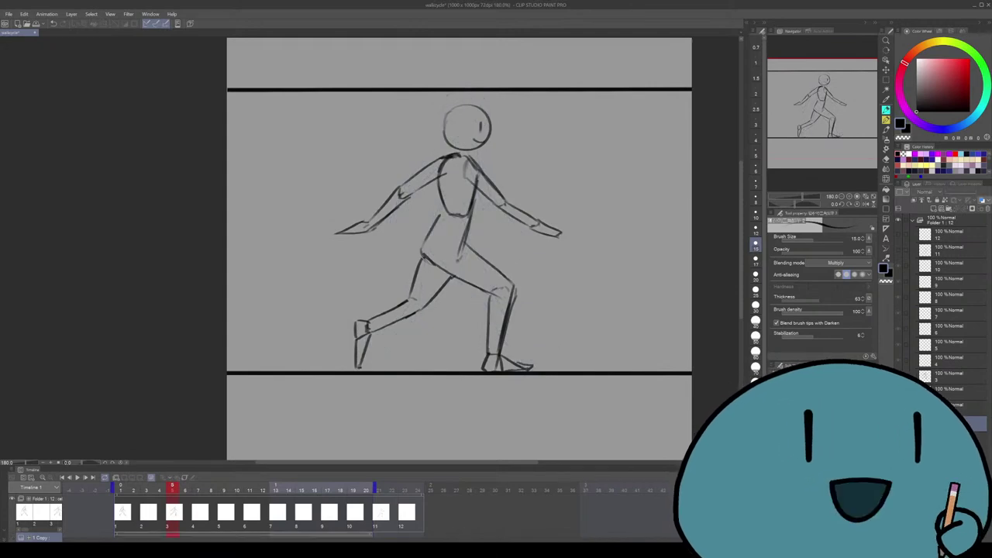
key(alt+bracketright)
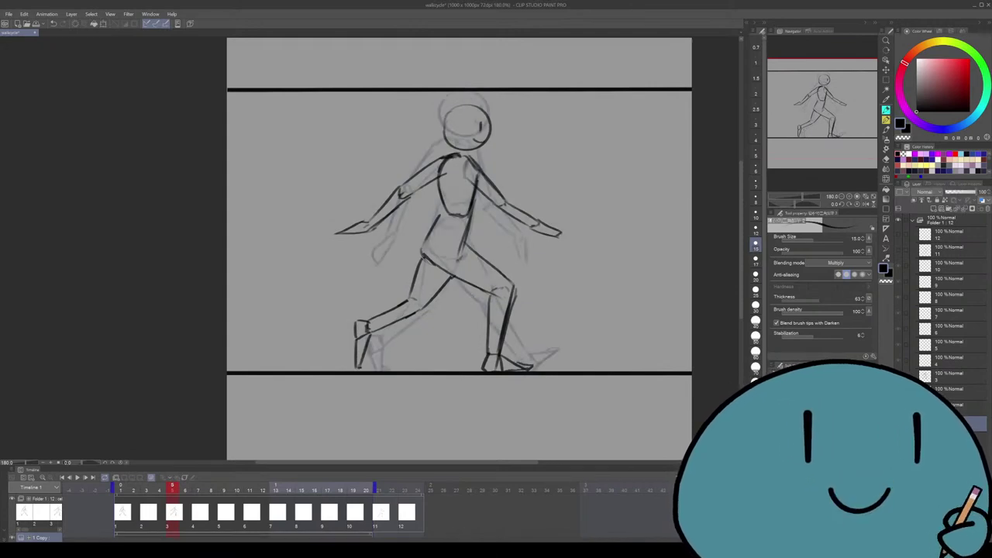
key(alt+bracketright)
key(alt+bracketleft)
key(alt+bracketright)
key(alt+bracketleft)
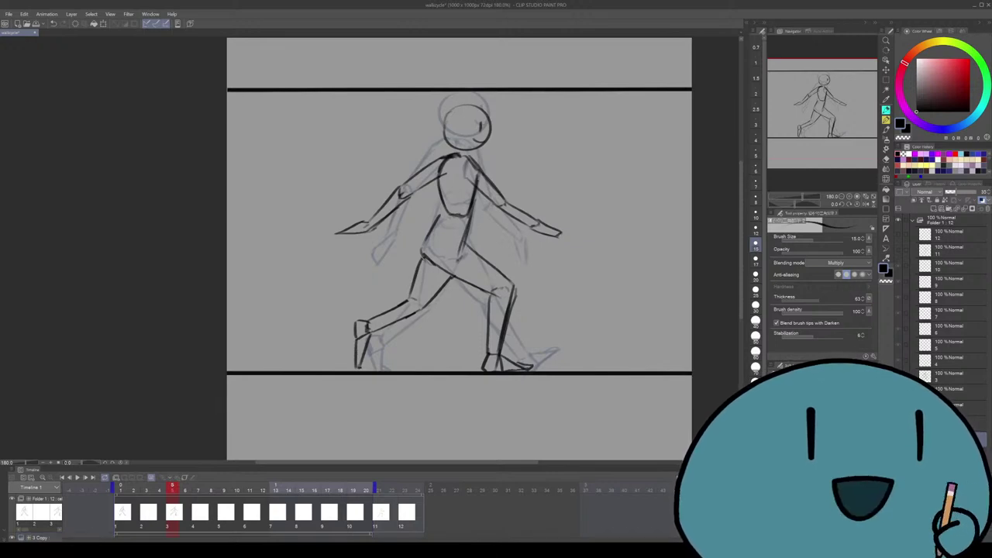
Make drawing 5 the active cel, scribble a test stroke beside the head, and undo it
key(space)
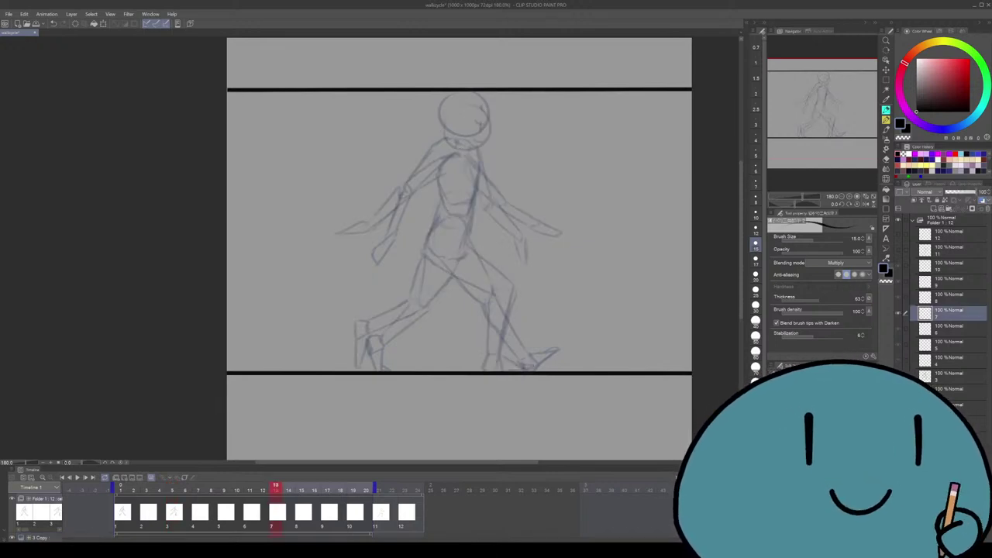
click(973, 424)
click(950, 342)
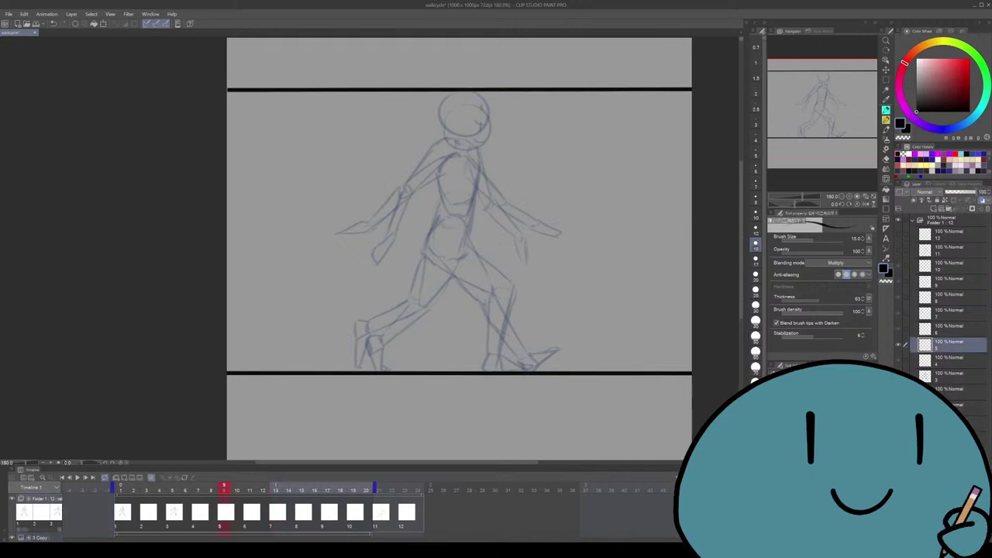
drag(516, 146, 563, 118)
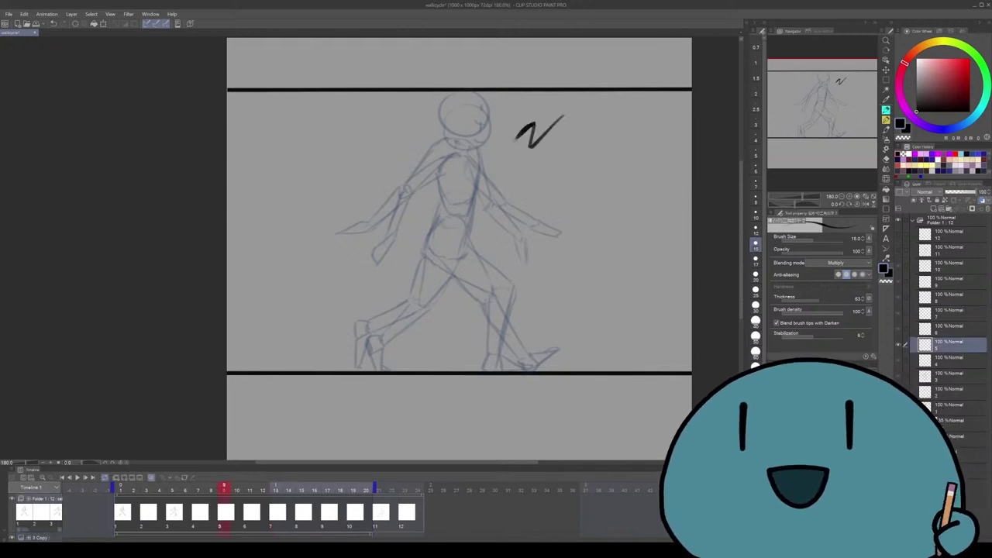
key(ctrl+z)
Fade the drawing 1 reference copy further, return to drawing 5, and undo a test stroke
scroll(527, 155, down, 1)
drag(465, 232, 465, 276)
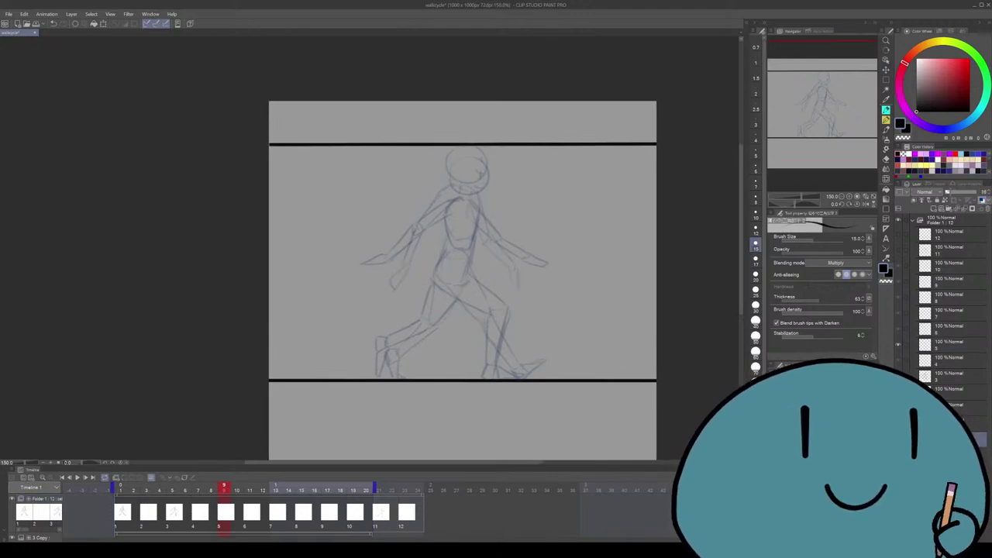
click(946, 342)
drag(575, 169, 509, 185)
key(ctrl+z)
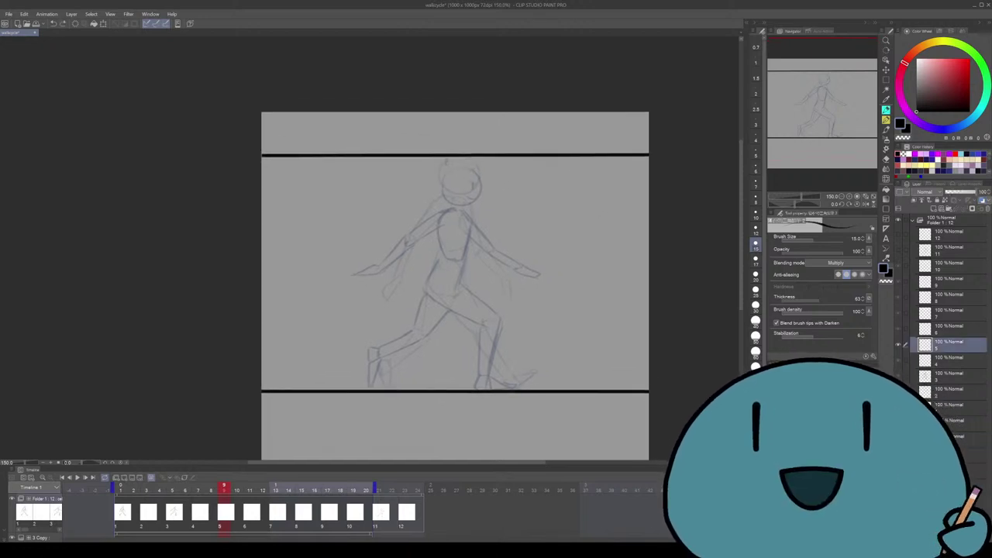
Draw the raised head on drawing 5 overlapping the upper guideline, with an eye and a smile facing forward
mouse_move(446, 155)
mouse_down()
mouse_move(473, 148)
mouse_move(488, 167)
mouse_move(447, 160)
mouse_move(485, 159)
mouse_move(457, 133)
mouse_move(477, 159)
mouse_move(487, 134)
mouse_up()
scroll(456, 282, down, 1)
key(ctrl+z)
scroll(477, 141, up, 1)
scroll(475, 155, down, 2)
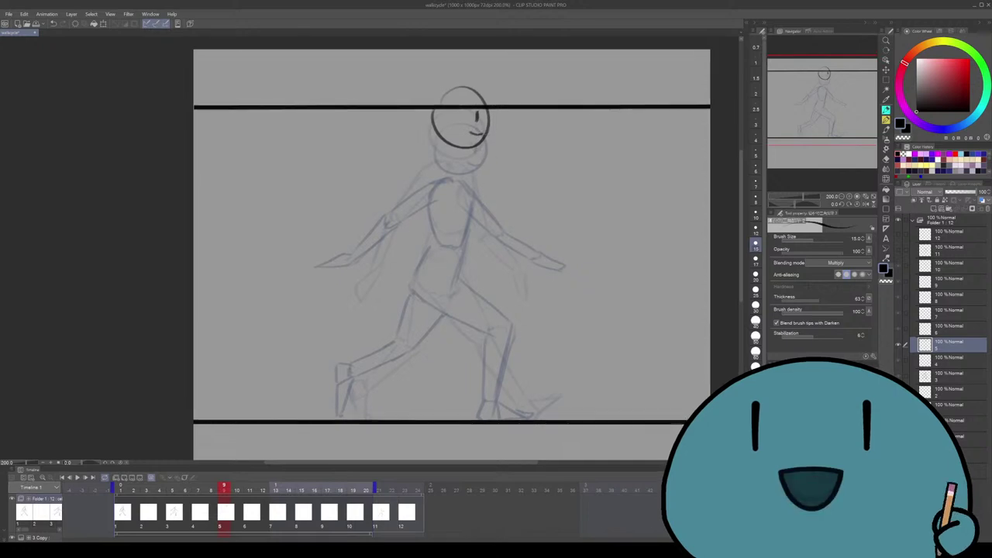
scroll(477, 138, down, 1)
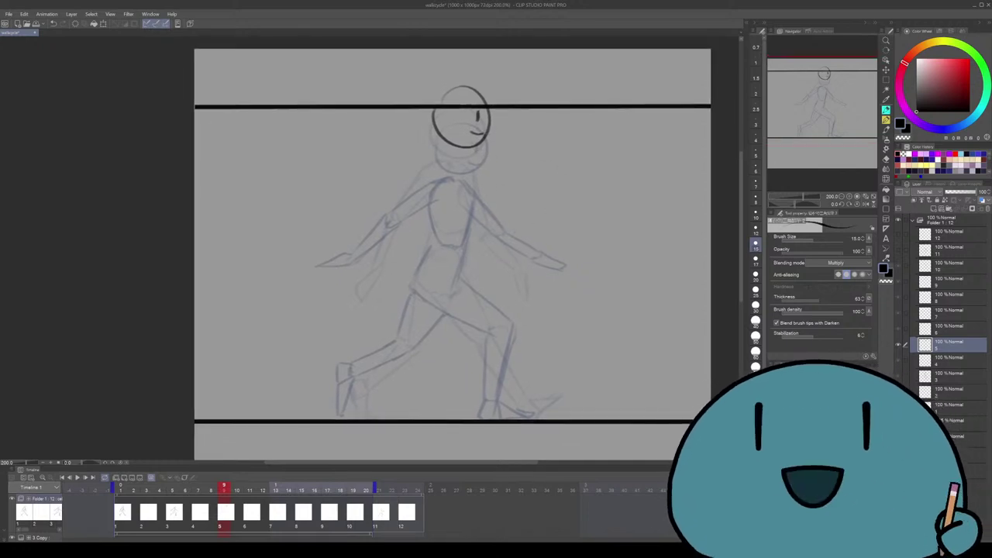
drag(561, 158, 564, 164)
drag(439, 126, 461, 93)
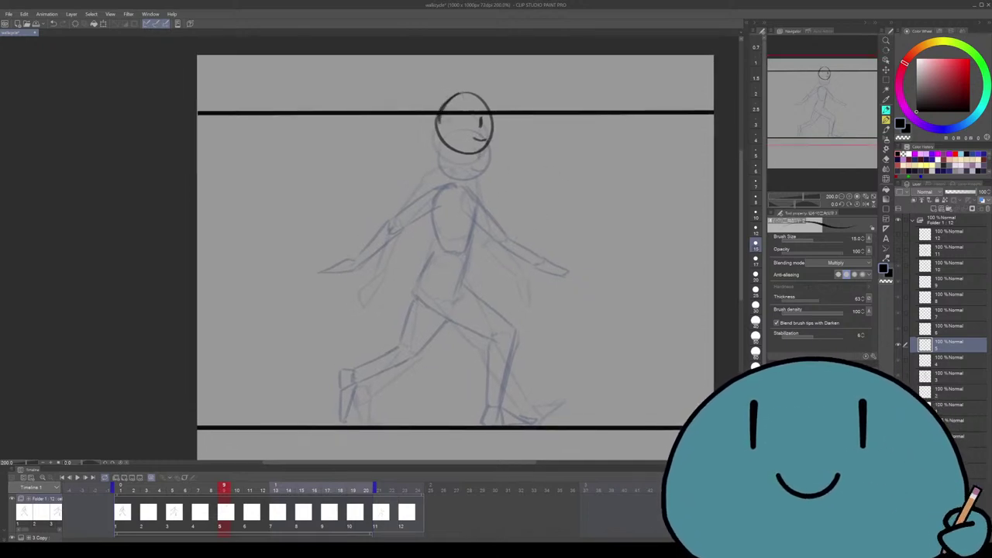
key(ctrl+z)
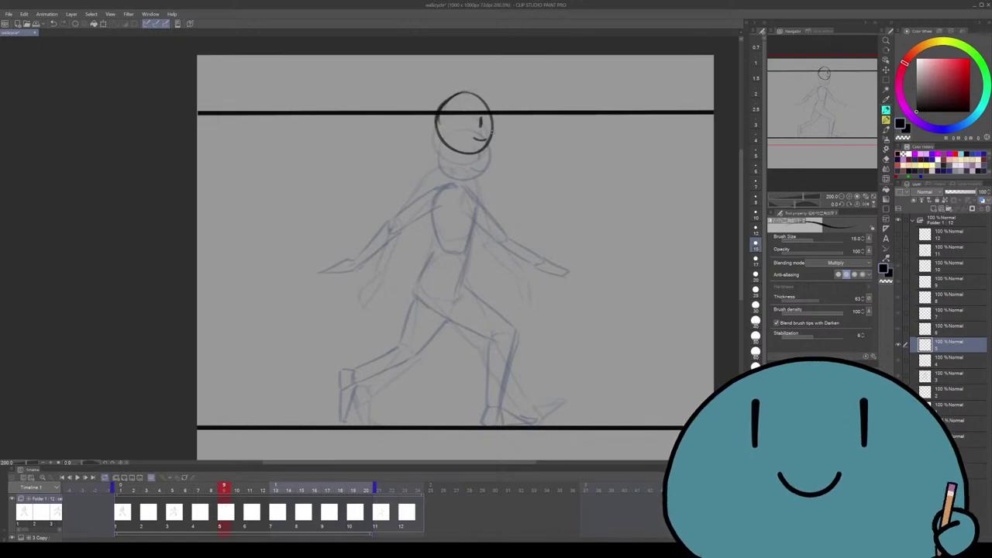
drag(524, 143, 520, 142)
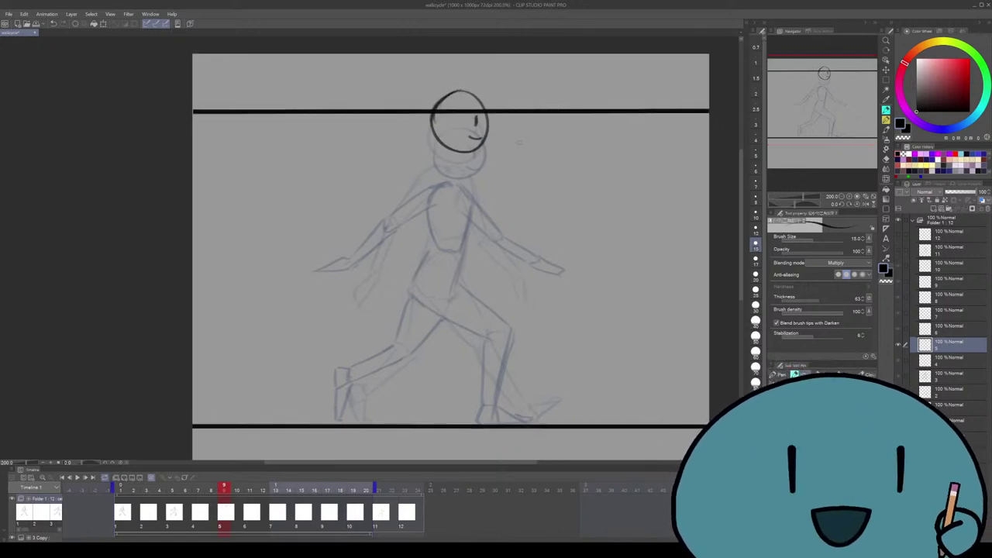
Sketch the upright chest oval below the raised head, redoing its front and back curves
drag(466, 256, 478, 252)
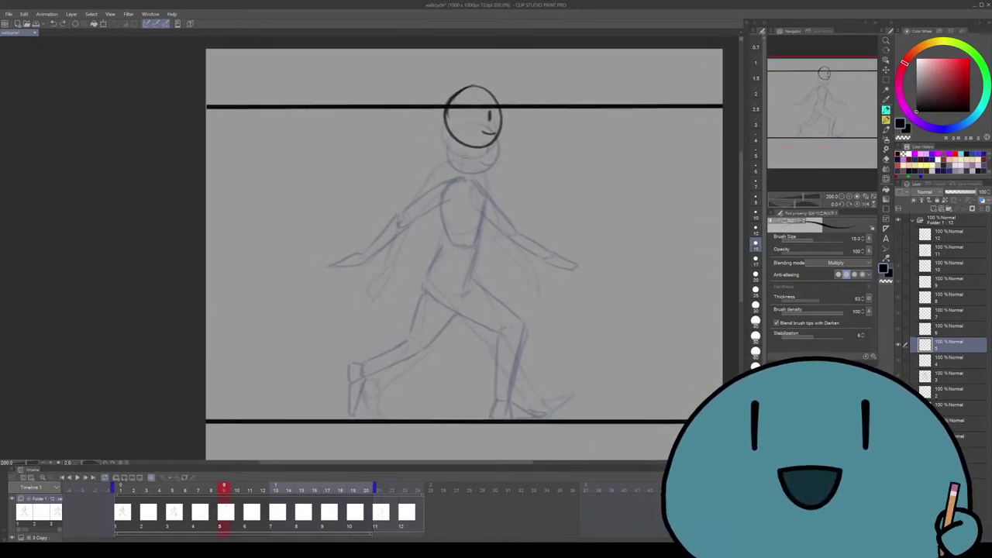
mouse_move(464, 154)
mouse_down()
mouse_move(442, 195)
mouse_move(482, 167)
mouse_up()
key(ctrl+z)
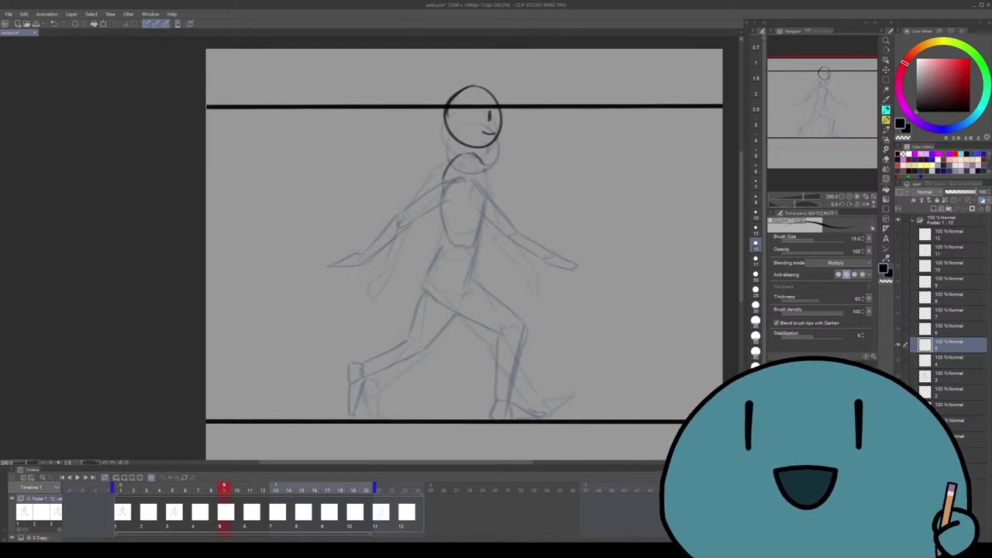
mouse_move(489, 191)
mouse_down()
mouse_move(481, 217)
mouse_move(481, 208)
mouse_move(462, 229)
mouse_up()
key(ctrl+z)
mouse_move(445, 186)
mouse_down()
mouse_move(454, 223)
mouse_move(467, 228)
mouse_up()
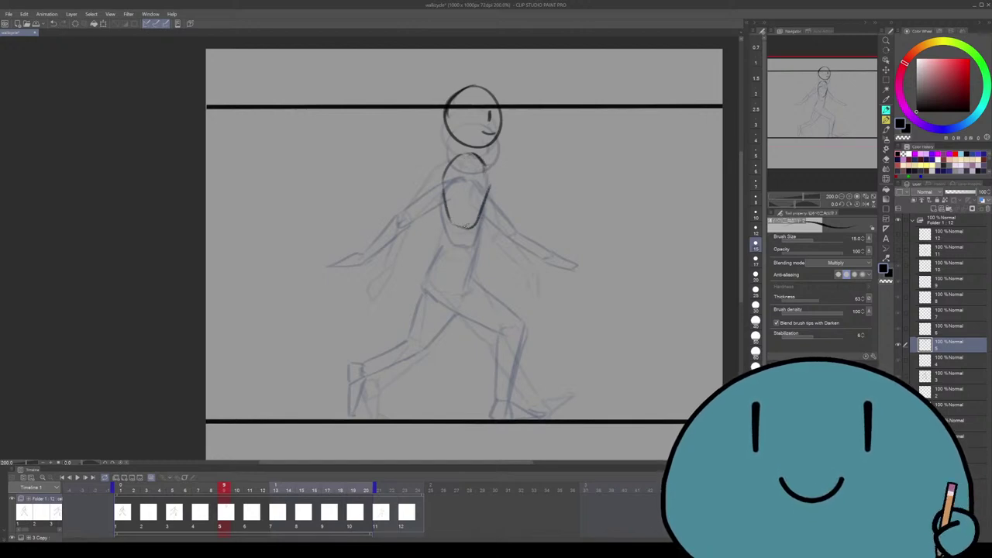
key(ctrl+z)
mouse_move(488, 173)
mouse_down()
mouse_move(475, 224)
mouse_move(461, 230)
mouse_up()
drag(439, 181, 461, 226)
drag(465, 232, 456, 210)
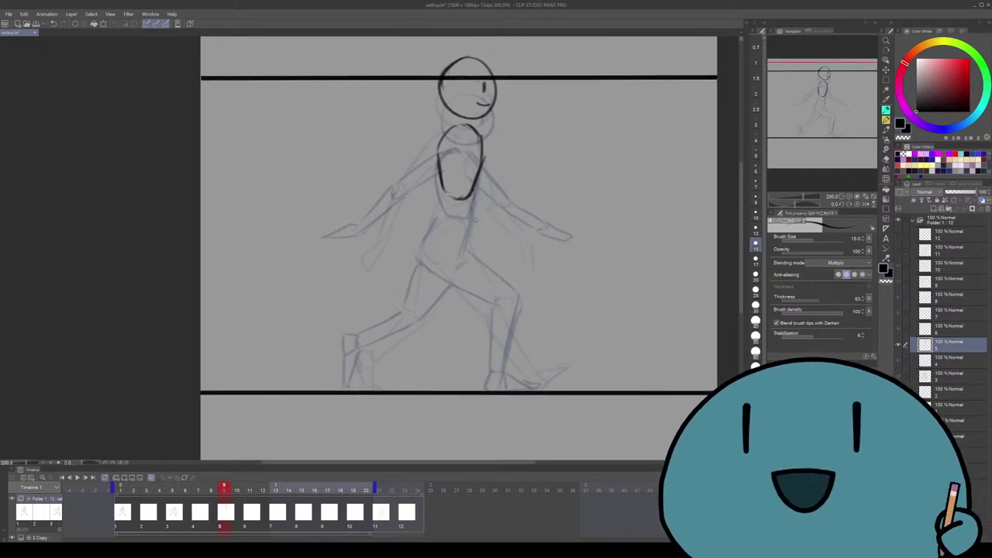
Draw the waist and pelvis below the chest, with slanted front and back lines and a closed lower edge
mouse_move(476, 186)
mouse_down()
mouse_move(474, 207)
mouse_move(443, 230)
mouse_up()
mouse_move(442, 183)
mouse_down()
mouse_move(447, 226)
mouse_move(429, 232)
mouse_up()
key(ctrl+z)
drag(445, 194, 431, 252)
key(ctrl+z)
key(ctrl+z)
mouse_move(442, 189)
mouse_down()
mouse_move(428, 254)
mouse_move(465, 250)
mouse_up()
key(ctrl+z)
mouse_move(475, 178)
mouse_down()
mouse_move(470, 246)
mouse_move(440, 256)
mouse_up()
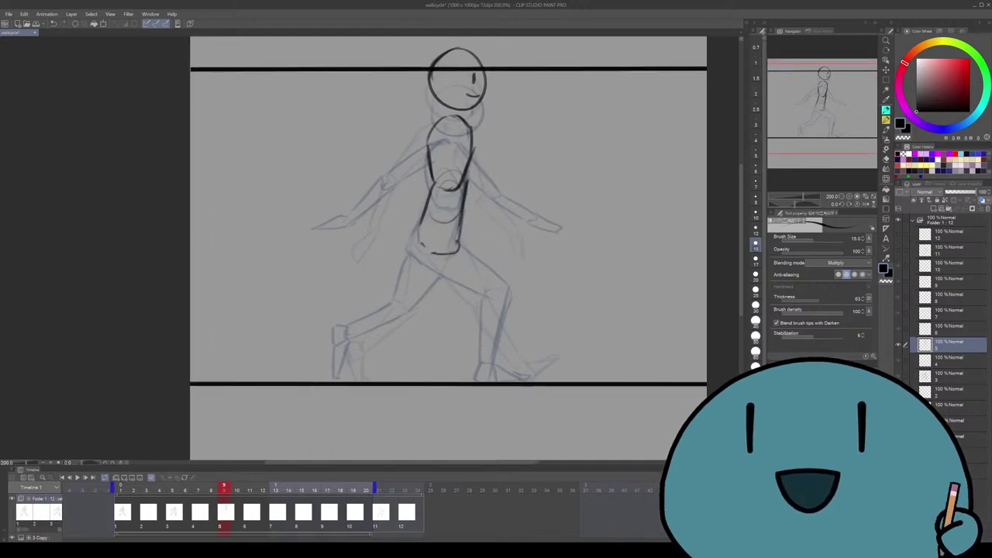
Try thigh strokes below the pelvis and keep a front line slanting down and backward
scroll(459, 249, down, 1)
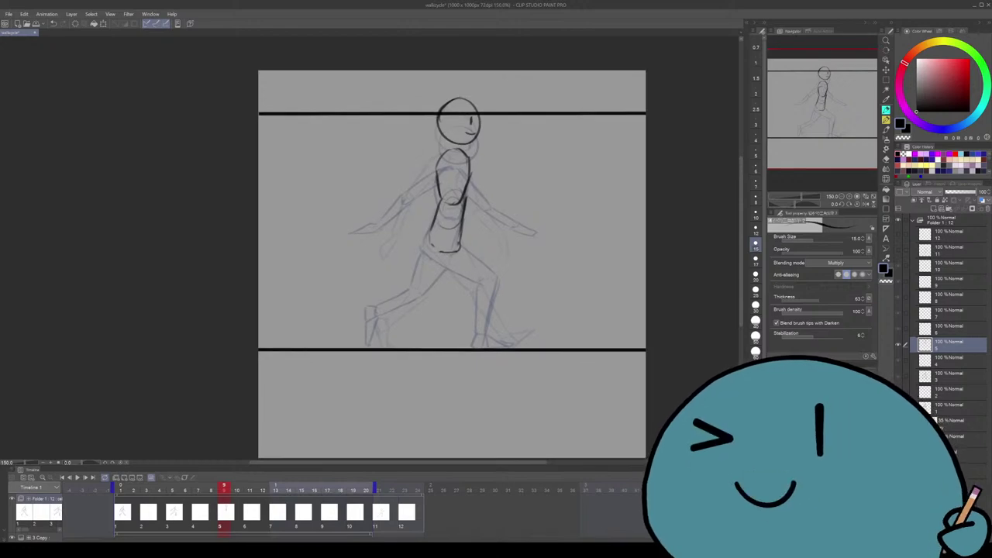
drag(431, 239, 439, 297)
key(ctrl+z)
drag(433, 234, 431, 298)
key(ctrl+z)
drag(433, 232, 434, 298)
key(ctrl+z)
key(ctrl+z)
drag(458, 246, 442, 304)
key(ctrl+z)
drag(457, 245, 444, 305)
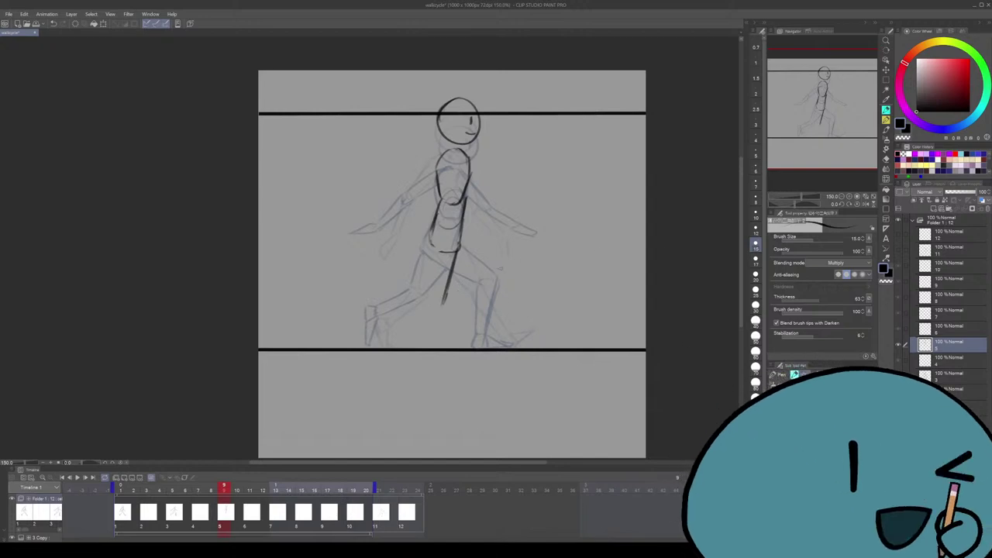
Rework the slanting thigh line below the front of the pelvis with repeated strokes and undos
key(ctrl+plus)
key(ctrl+z)
mouse_move(494, 225)
mouse_down()
mouse_move(476, 294)
mouse_move(468, 256)
mouse_move(470, 307)
mouse_up()
key(ctrl+z)
key(ctrl+z)
drag(483, 267, 465, 327)
key(ctrl+z)
key(ctrl+z)
drag(473, 233, 480, 233)
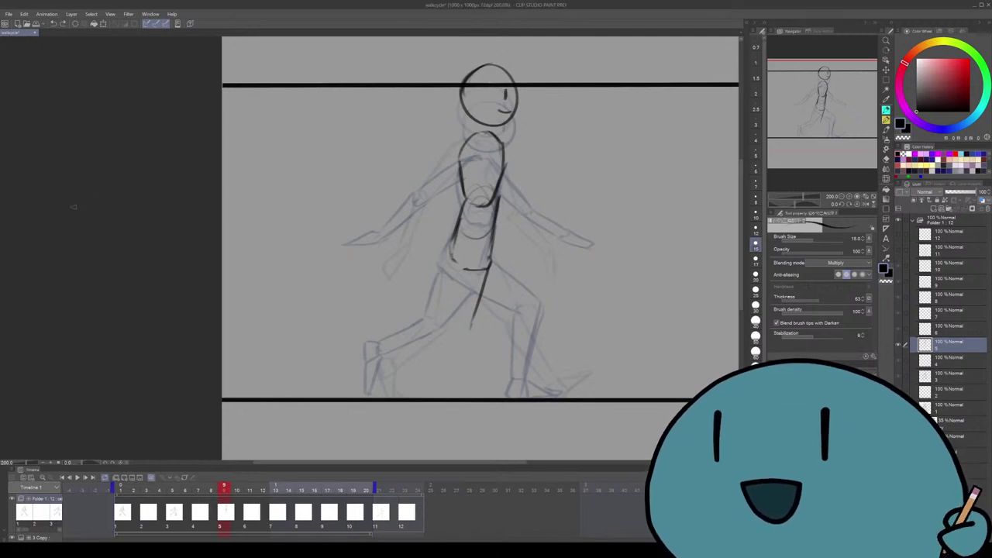
drag(481, 232, 407, 266)
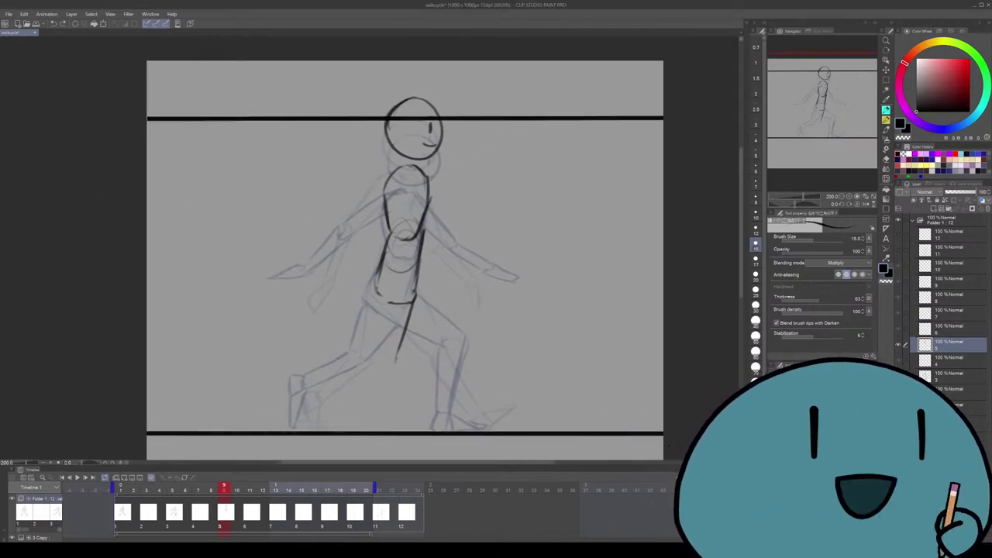
Add a layer above the animation folder, paste the character reference image, and scale it down to 22%
key(ctrl+shift+n)
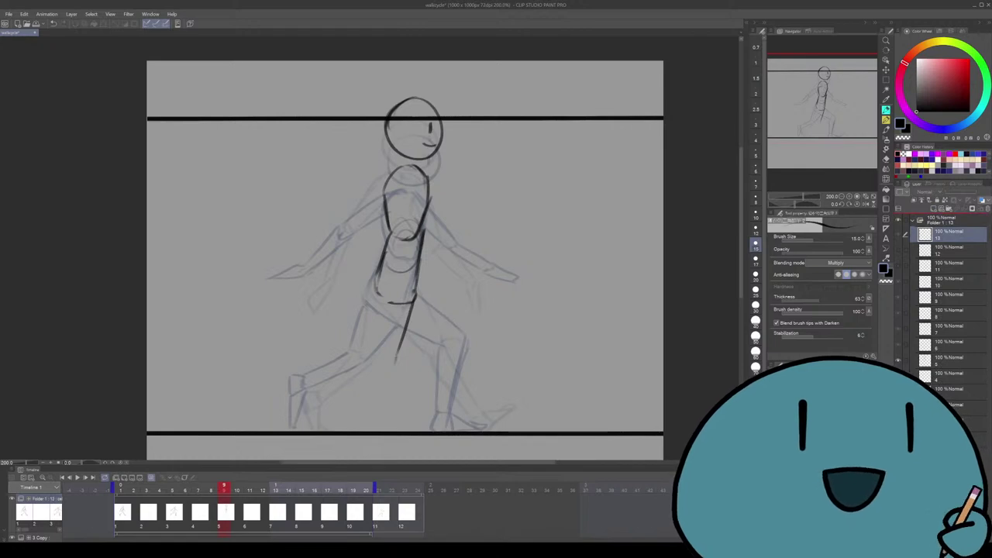
key(ctrl+])
key(alt)
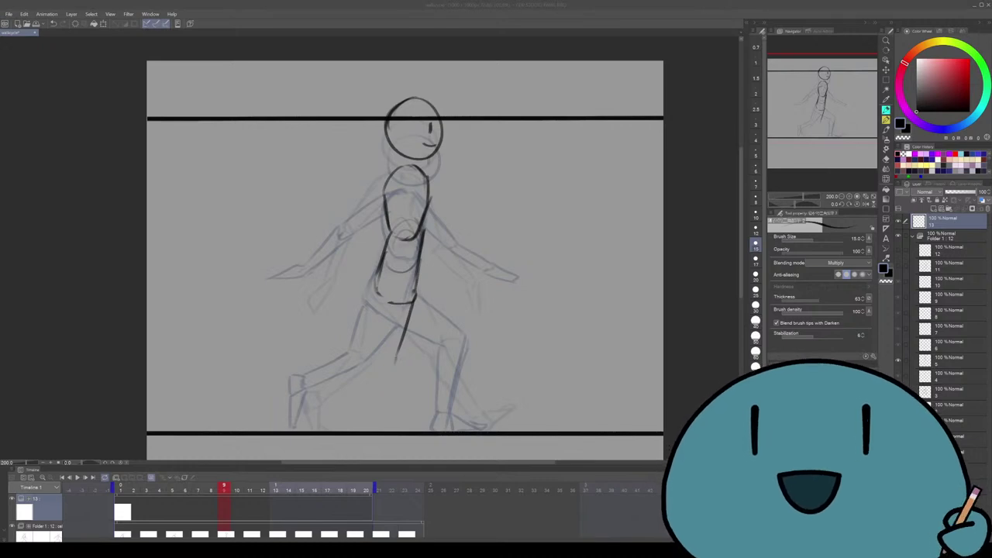
key(ctrl+v)
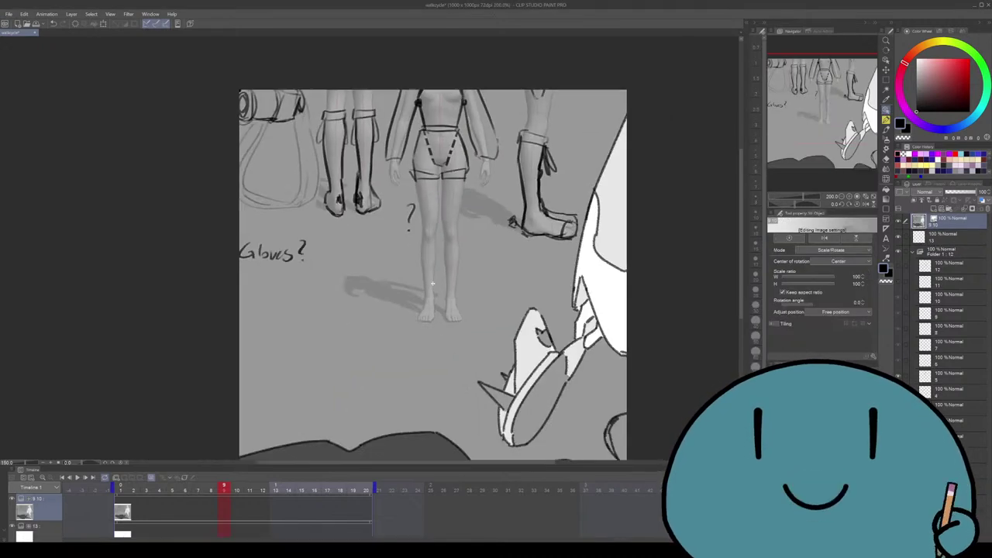
key(ctrl+t)
scroll(405, 261, down, 5)
drag(475, 216, 509, 251)
scroll(519, 248, up, 10)
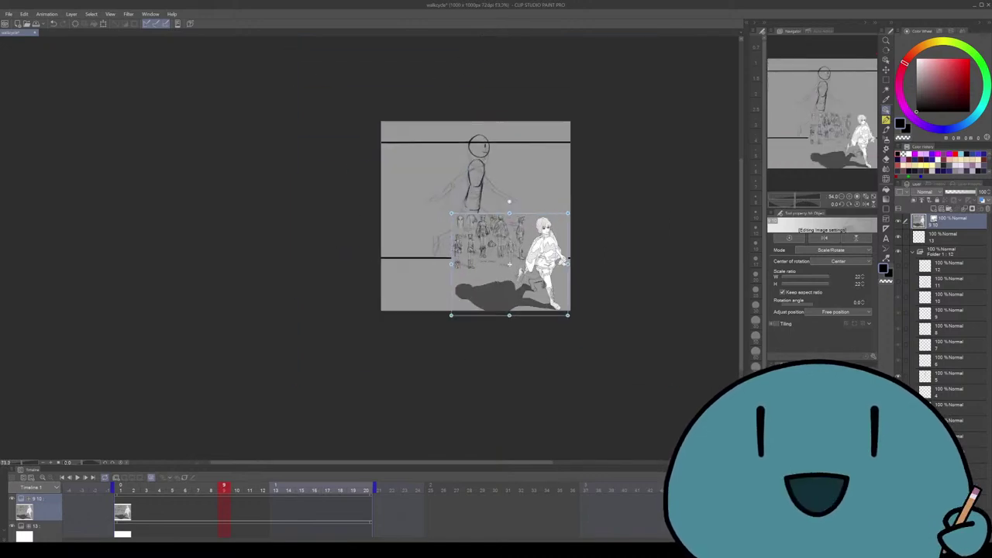
Examine the running character and costume sketches in the pasted reference image, and hide the image
scroll(434, 256, down, 2)
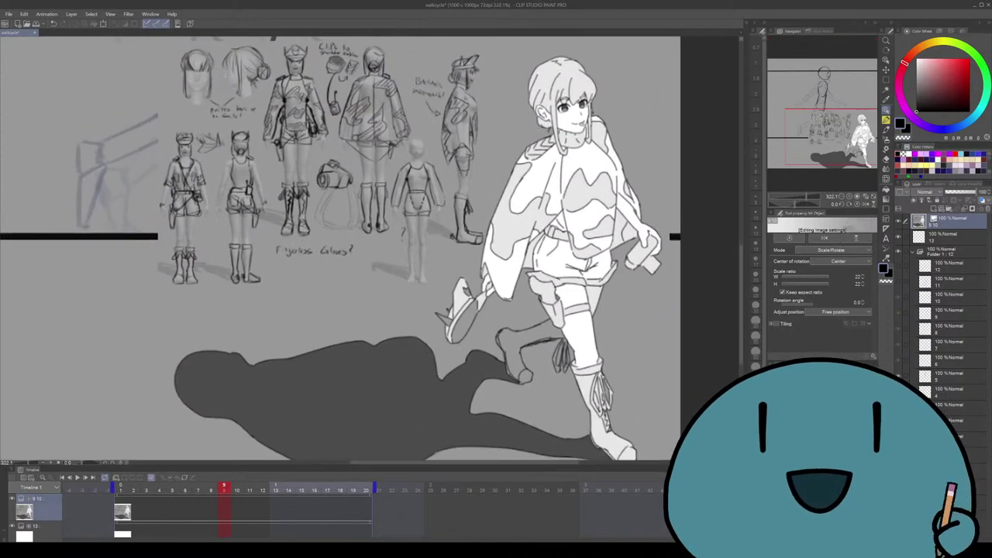
scroll(434, 256, up, 2)
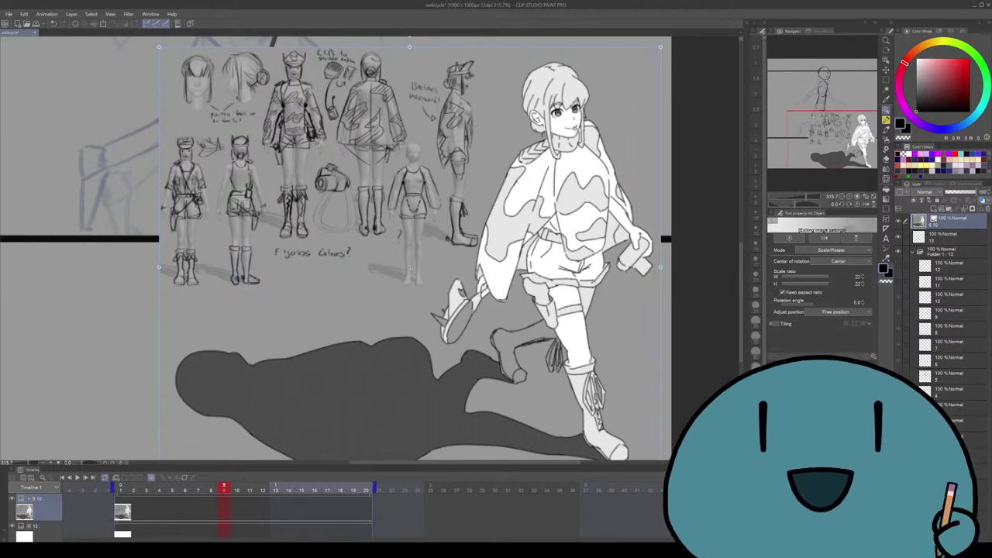
scroll(411, 248, down, 3)
scroll(419, 194, up, 2)
key(ctrl+z)
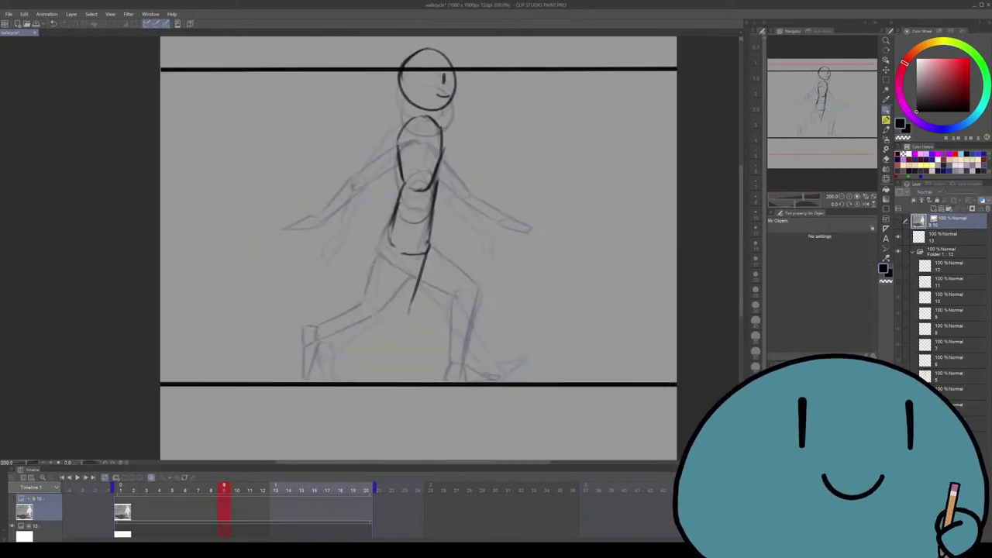
Return to drawing 5 with the Pen tool and undo a test stroke in front of the figure
click(950, 375)
drag(419, 233, 442, 268)
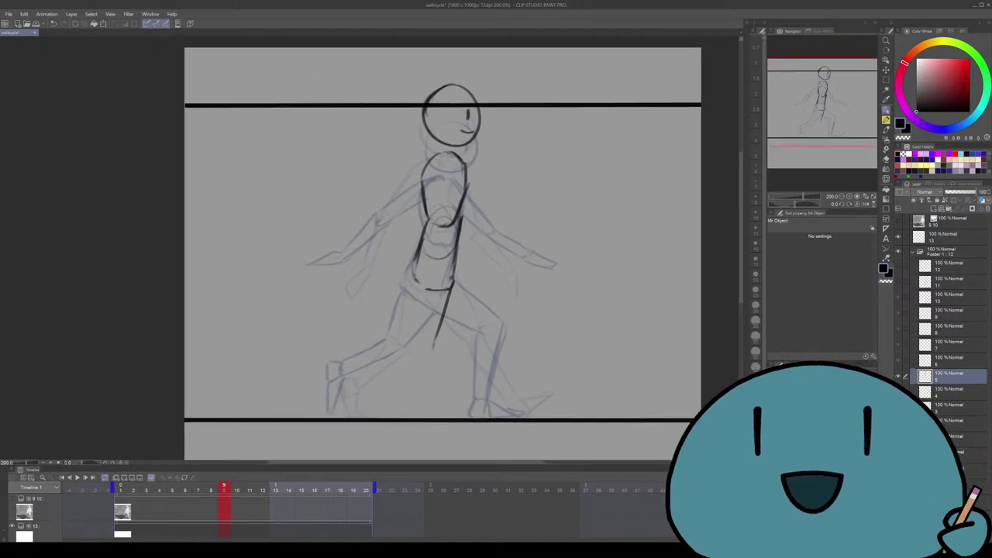
key(p)
drag(571, 158, 607, 139)
key(ctrl+z)
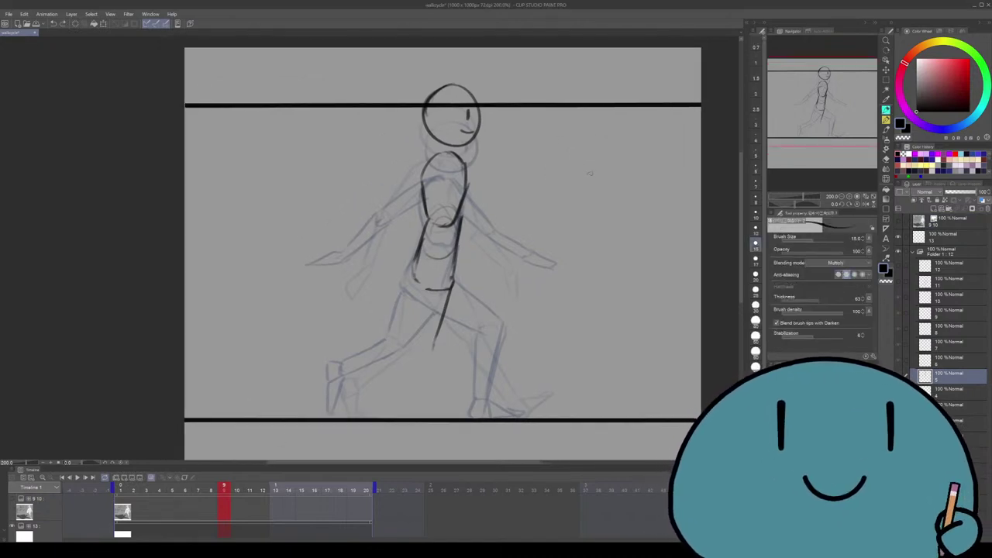
drag(581, 166, 602, 164)
drag(552, 259, 559, 261)
drag(625, 276, 582, 286)
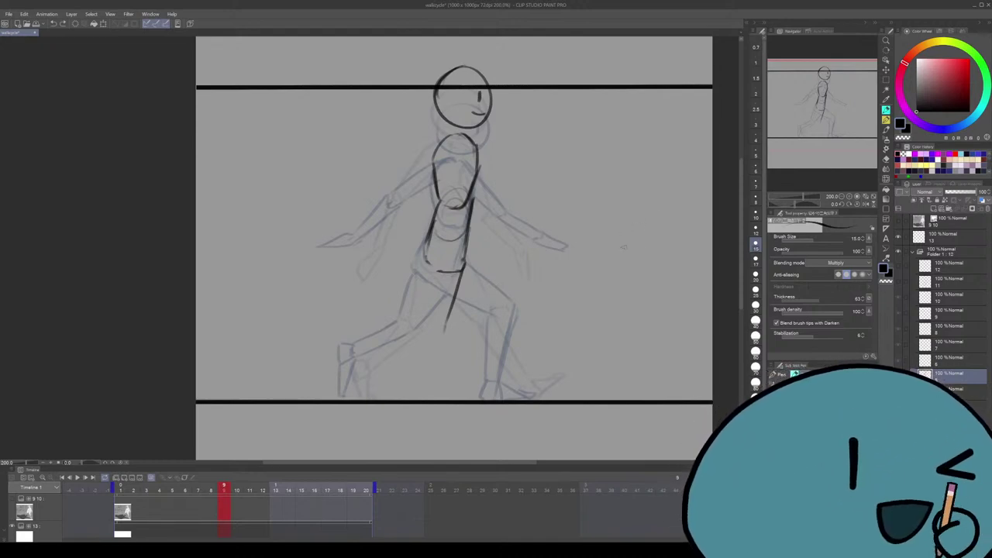
Restroke the thigh line below the pelvis, then lasso the lower pelvis and thigh lines and transform them slightly upward
drag(465, 233, 488, 212)
key(ctrl+z)
drag(486, 246, 465, 310)
key(ctrl+minus)
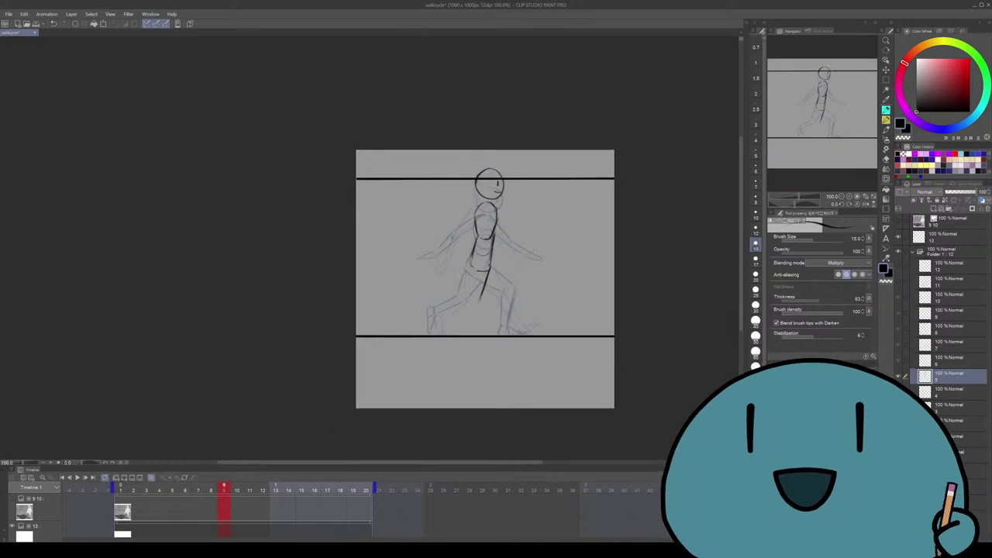
key(m)
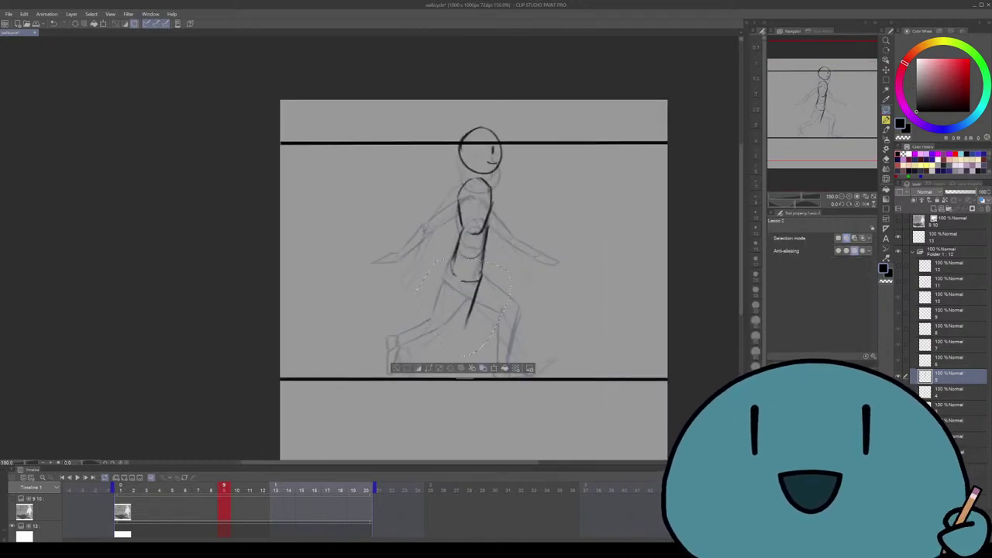
key(ctrl+t)
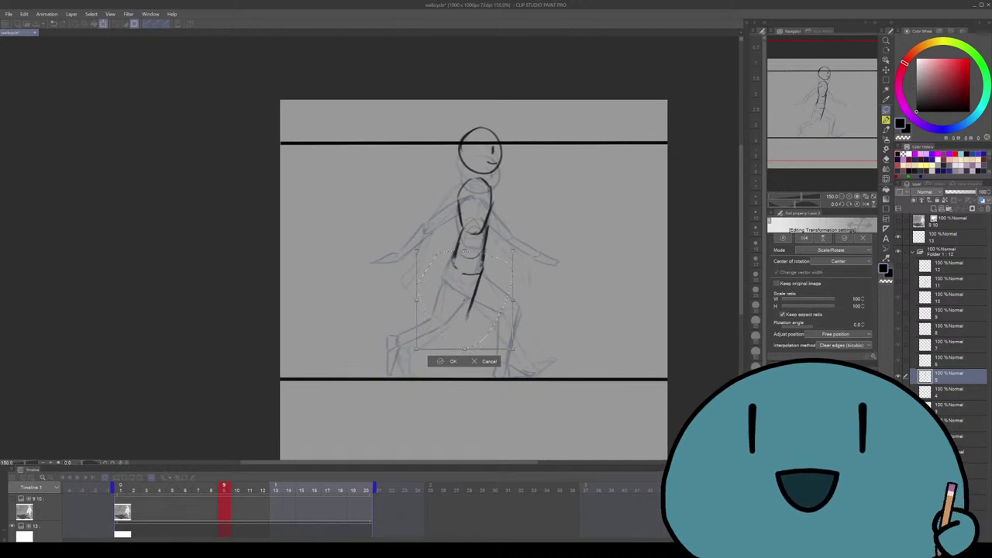
key(Return)
Extend the supporting leg's front line from the thigh down to the ankle, ending in a small backward hook
key(p)
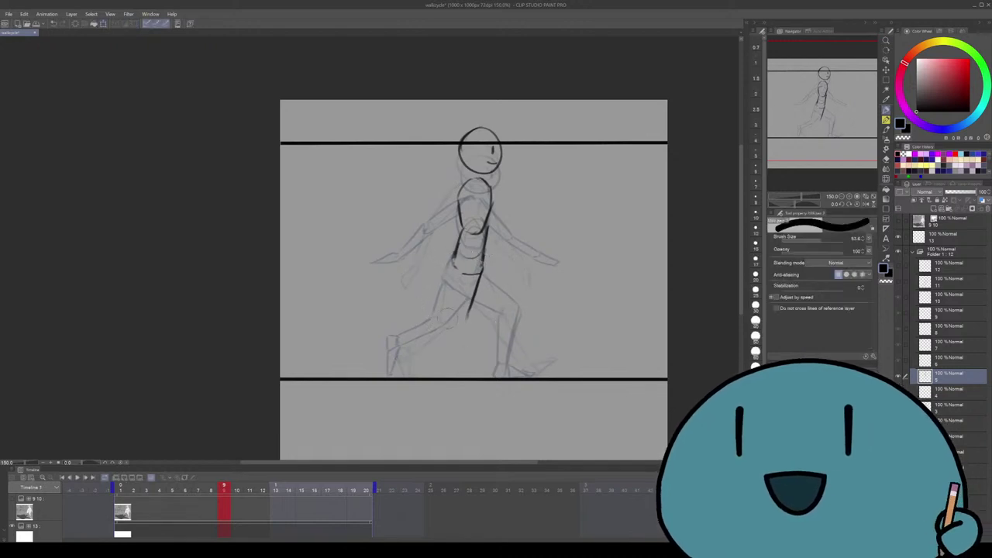
drag(466, 272, 454, 351)
key(ctrl+z)
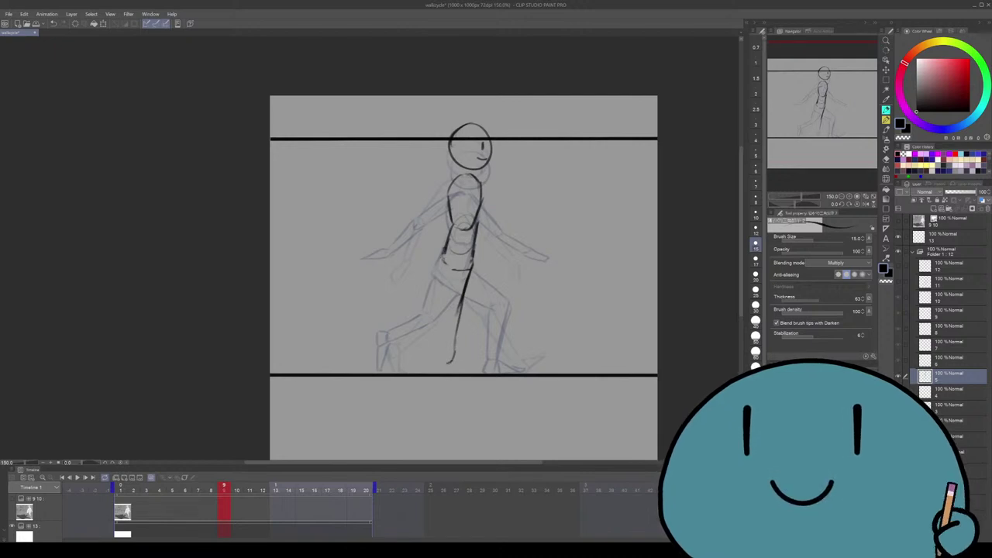
scroll(455, 248, up, 2)
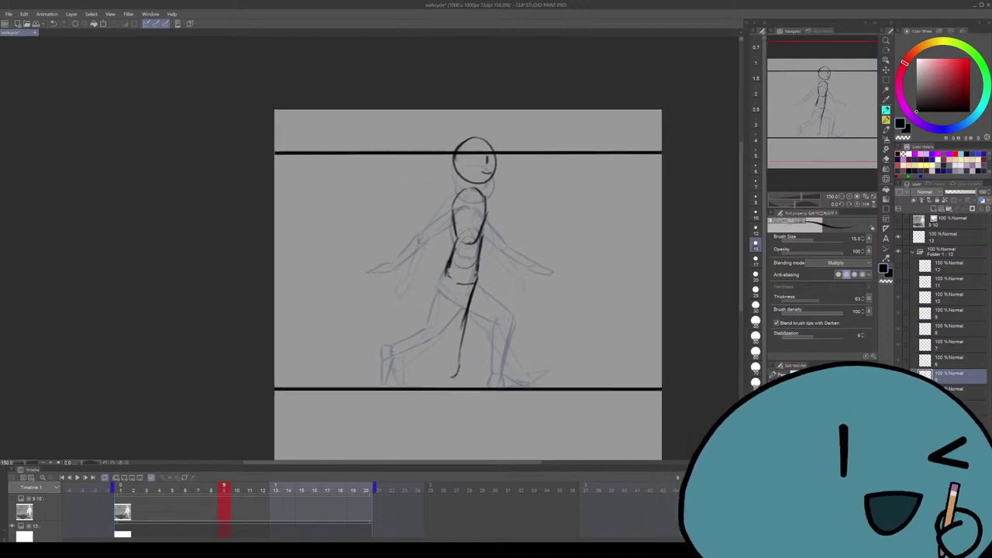
scroll(471, 248, left, 1)
Darken the back edge of the pelvis and sketch the back contour of the supporting thigh, retrying the stroke until it fits
drag(448, 260, 462, 227)
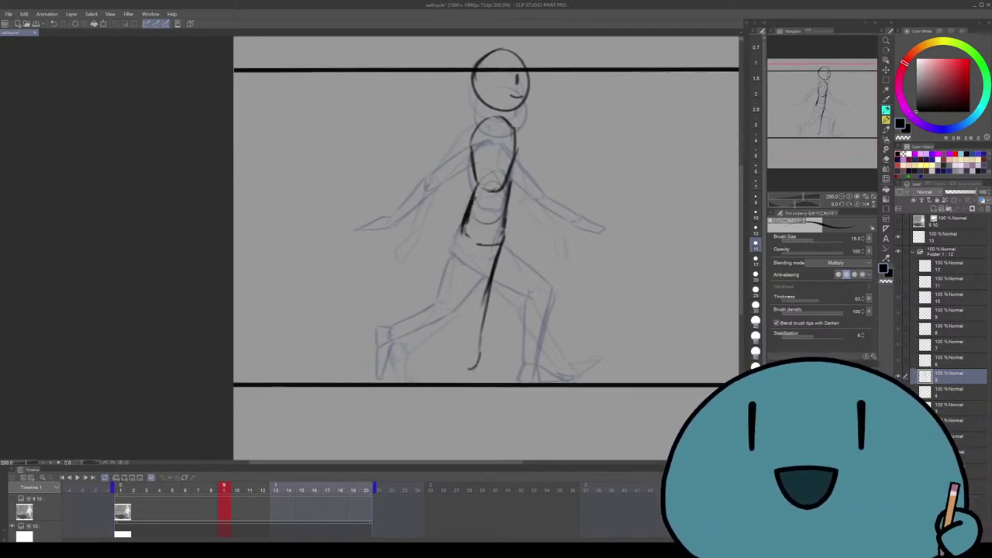
mouse_move(463, 230)
mouse_down()
mouse_move(456, 220)
mouse_move(454, 275)
mouse_up()
key(ctrl+z)
drag(456, 226, 453, 273)
key(ctrl+z)
drag(457, 233, 456, 279)
key(ctrl+z)
key(ctrl+z)
key(ctrl+z)
key(ctrl+z)
drag(452, 214, 453, 281)
drag(480, 202, 474, 212)
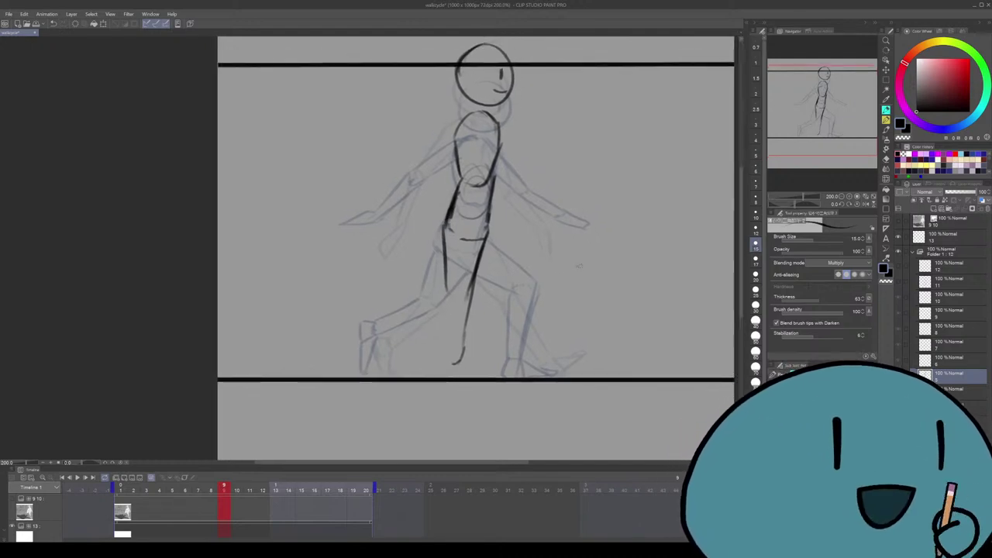
Rework the supporting thigh's back line between hip and knee with fresh strokes and undos
mouse_move(481, 202)
mouse_down()
mouse_move(441, 248)
mouse_move(438, 289)
mouse_up()
key(ctrl+z)
key(ctrl+z)
key(ctrl+z)
drag(445, 225, 443, 291)
key(ctrl+z)
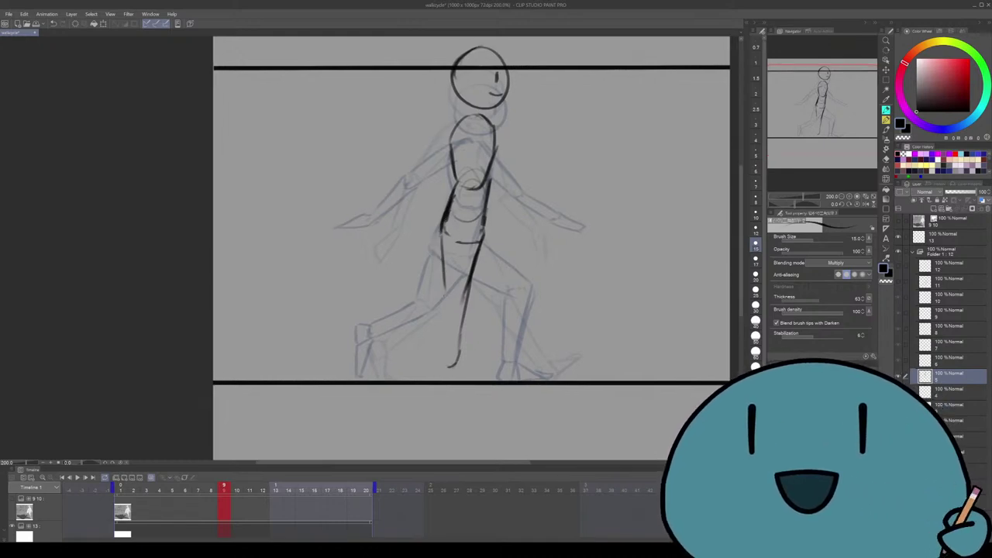
key(ctrl+z)
mouse_move(445, 230)
mouse_down()
mouse_move(443, 295)
mouse_move(456, 286)
mouse_move(449, 345)
mouse_up()
key(ctrl+z)
key(ctrl+z)
key(ctrl+z)
key(ctrl+z)
Try strokes at the back of the knee and erase the front leg line below knee height
drag(451, 291, 458, 352)
key(ctrl+z)
drag(474, 281, 459, 347)
key(ctrl+z)
key(e)
drag(467, 314, 461, 345)
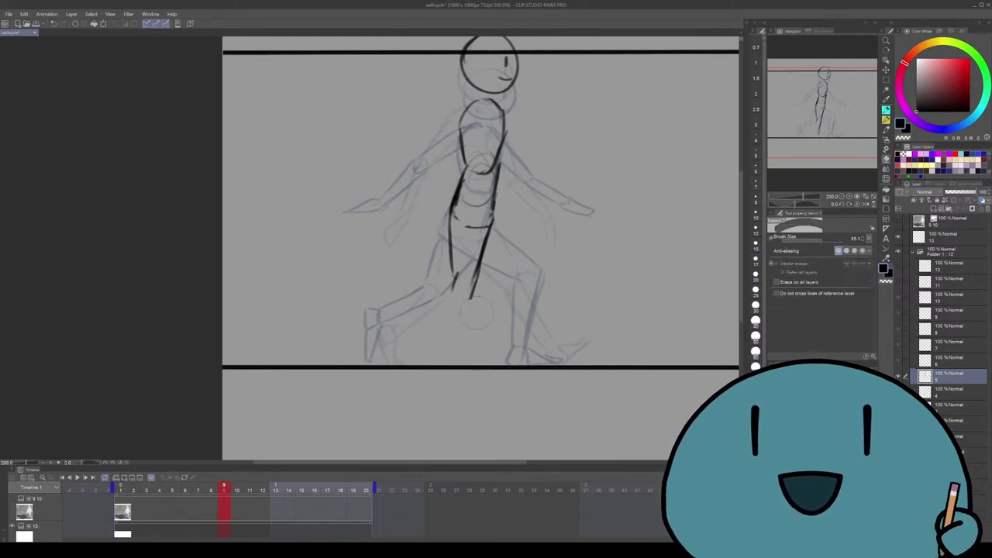
Redraw the supporting leg's front shin line with the Pen tool, curving it from the knee down to the ankle
key(p)
drag(475, 281, 456, 353)
key(ctrl+z)
key(ctrl+z)
key(ctrl+z)
key(ctrl+z)
key(ctrl+z)
mouse_move(476, 279)
mouse_down()
mouse_move(458, 350)
mouse_move(447, 351)
mouse_up()
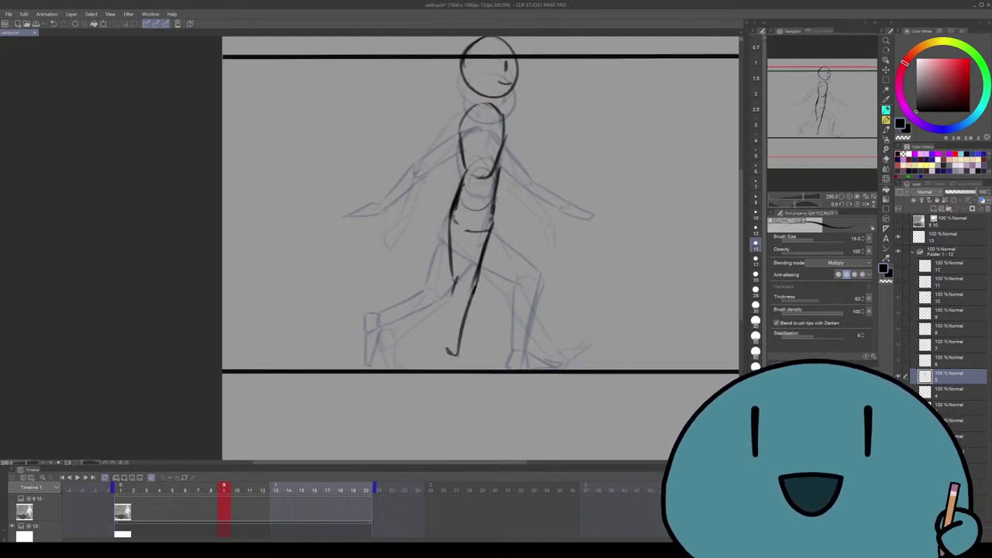
Draw the calf line of the supporting leg from the back of the knee to the ankle, closing the lower leg
drag(454, 281, 441, 357)
key(ctrl+z)
key(ctrl+z)
drag(449, 304, 443, 360)
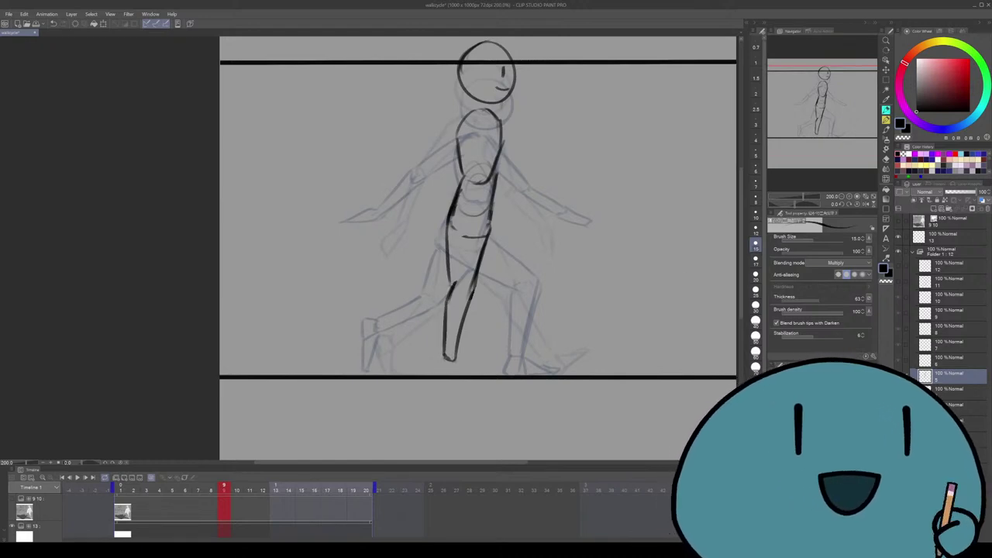
Check the costume reference image, then sketch the supporting foot flat on the ground line with heel, sole and toes
scroll(465, 248, down, 2)
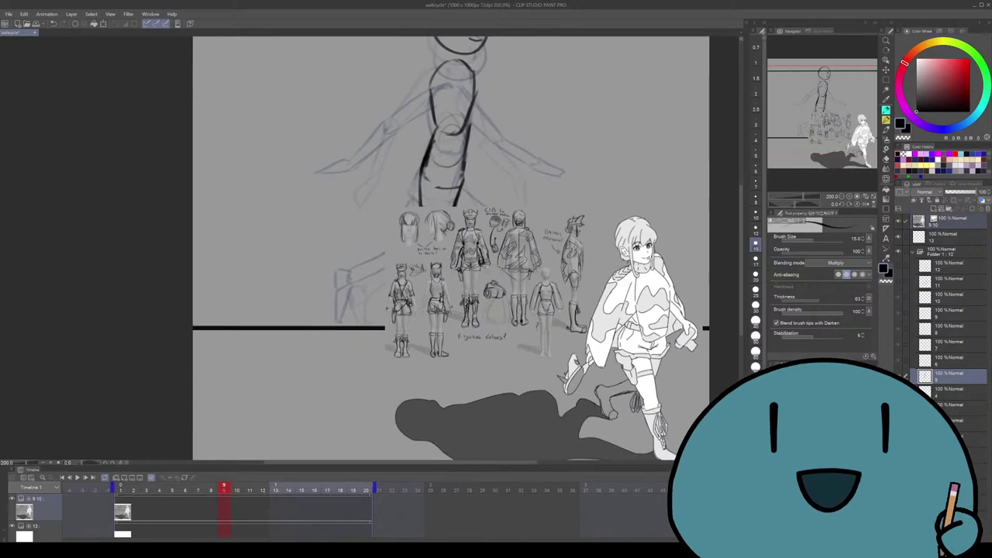
scroll(465, 248, up, 2)
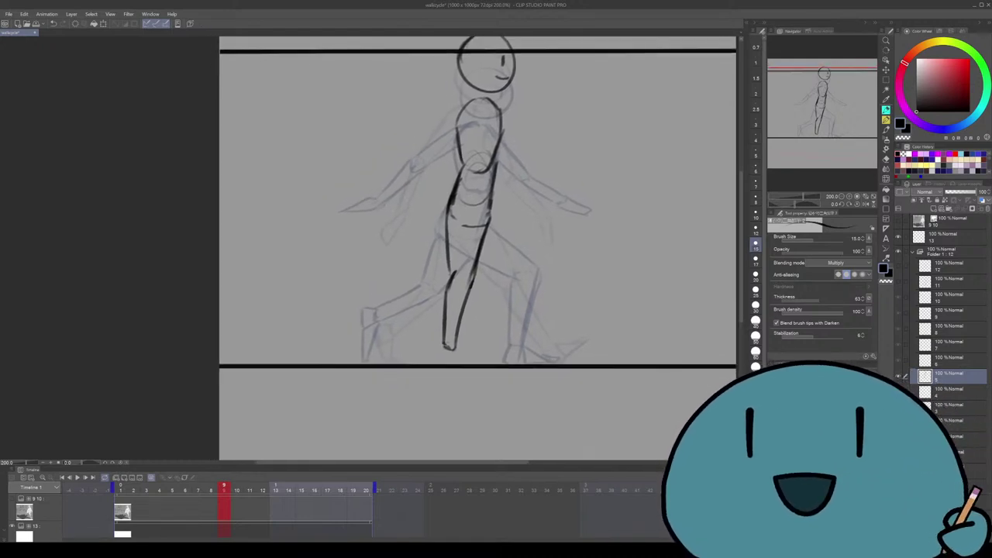
drag(447, 347, 436, 361)
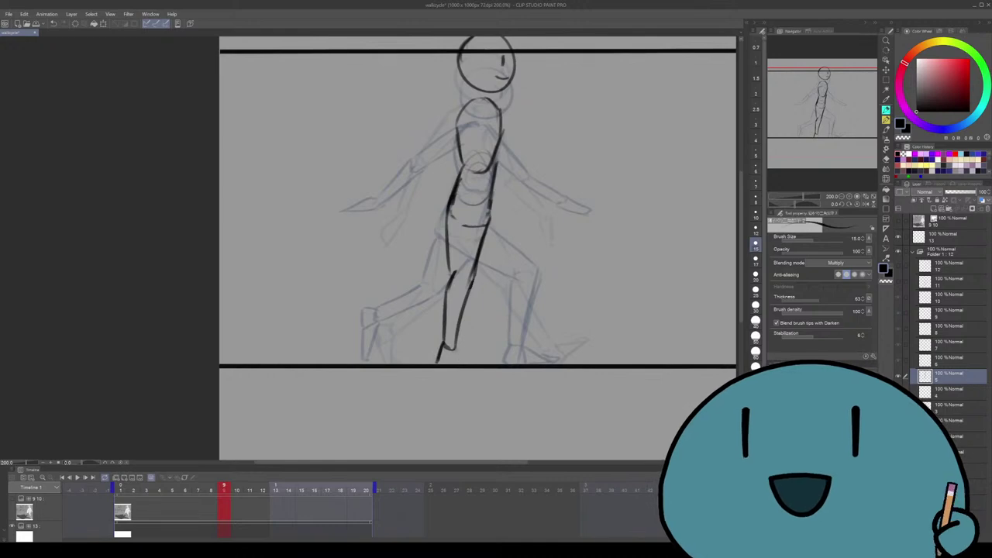
scroll(481, 248, up, 1)
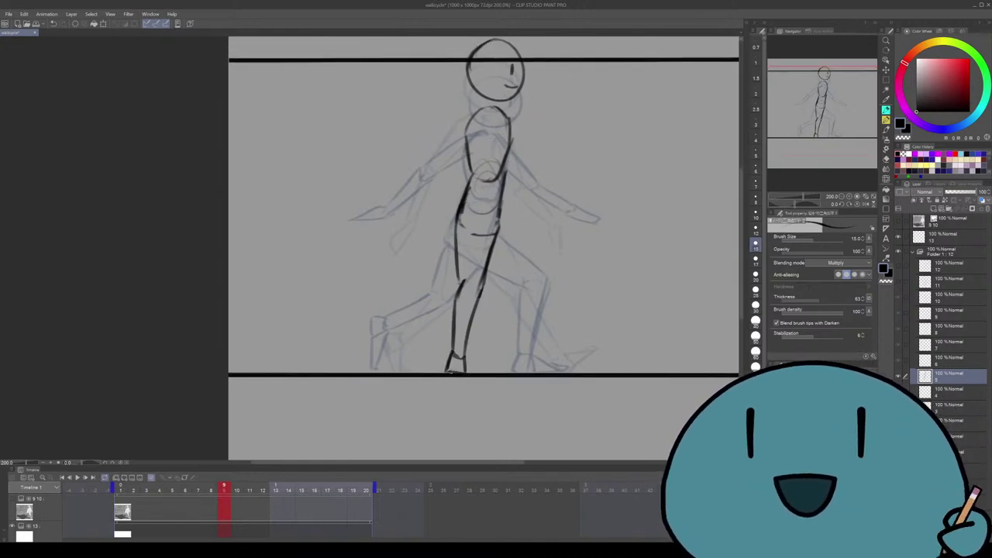
drag(461, 364, 450, 372)
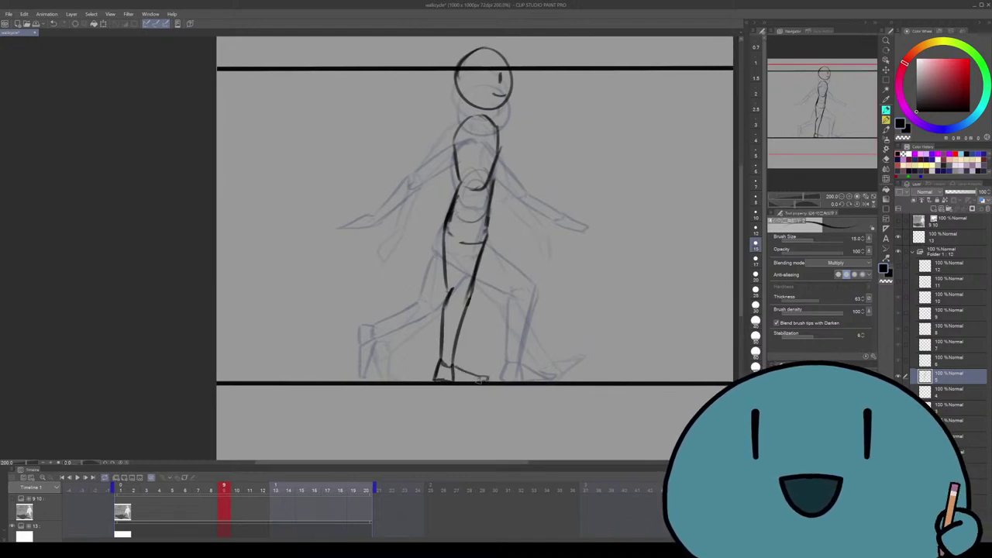
scroll(474, 248, down, 3)
scroll(475, 248, up, 3)
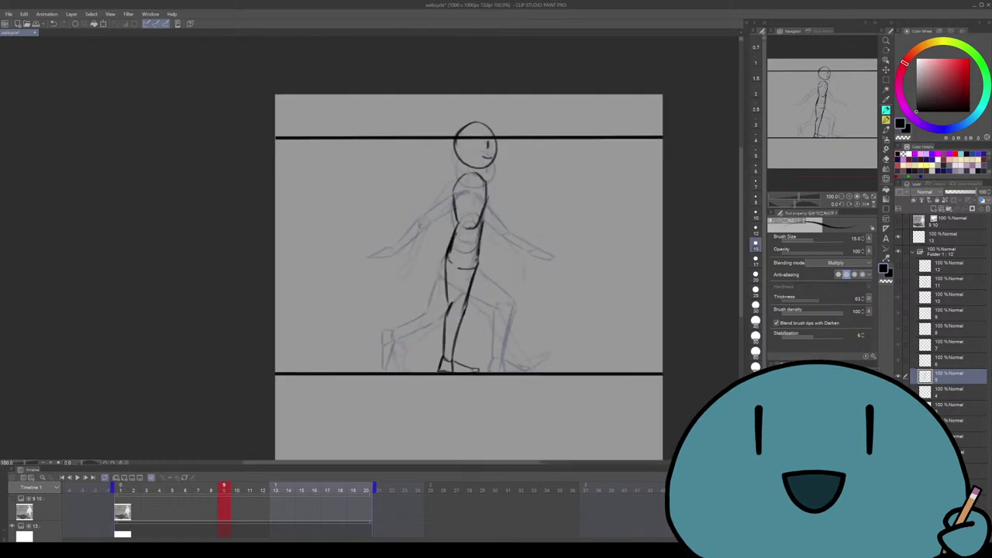
scroll(463, 249, up, 1)
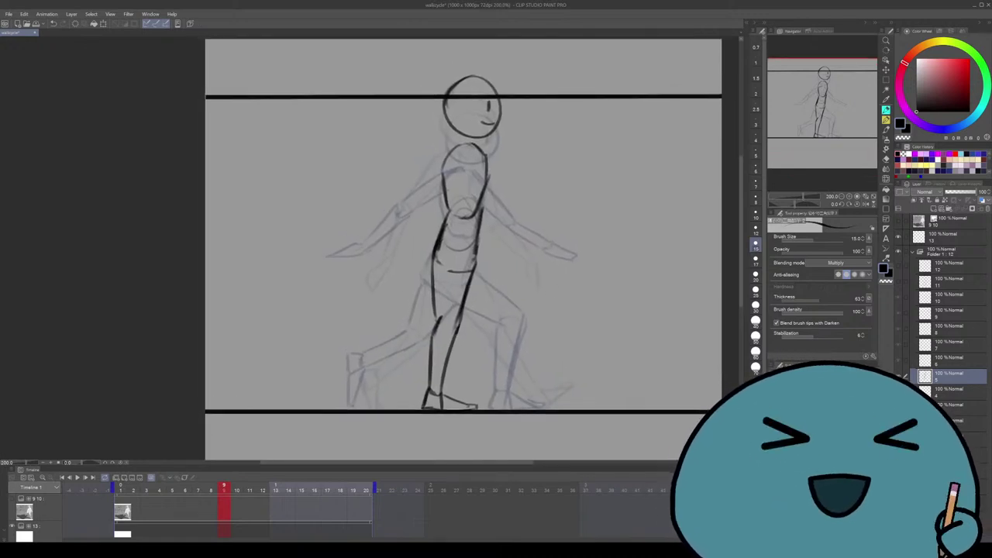
Compare with the pose on frame 5, then on frame 9 sketch the lifted leg's thigh line and its shin bent backward
click(172, 490)
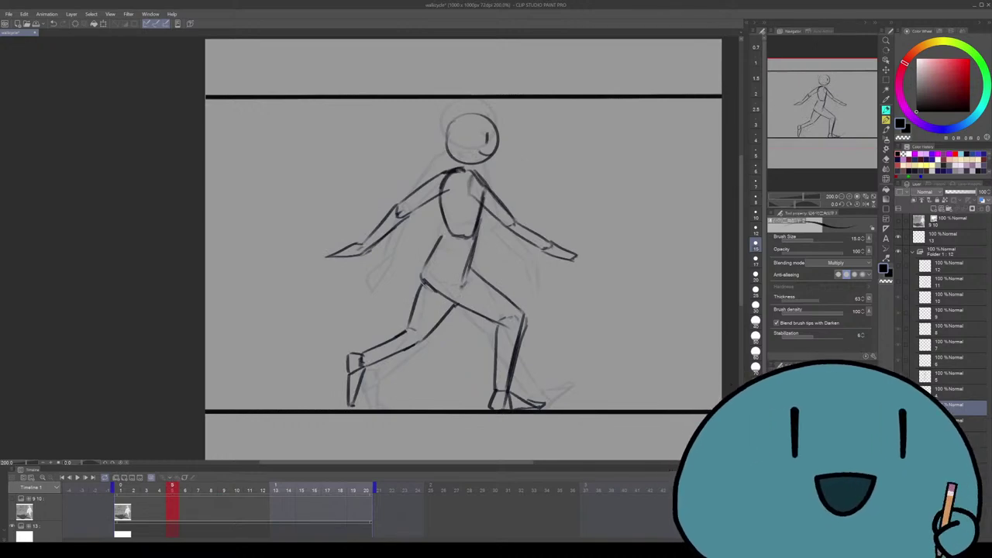
click(223, 490)
drag(474, 256, 490, 308)
key(ctrl+z)
mouse_move(479, 256)
mouse_down()
mouse_move(491, 325)
mouse_move(419, 355)
mouse_up()
key(ctrl+z)
drag(494, 320, 436, 338)
key(ctrl+z)
drag(491, 320, 406, 348)
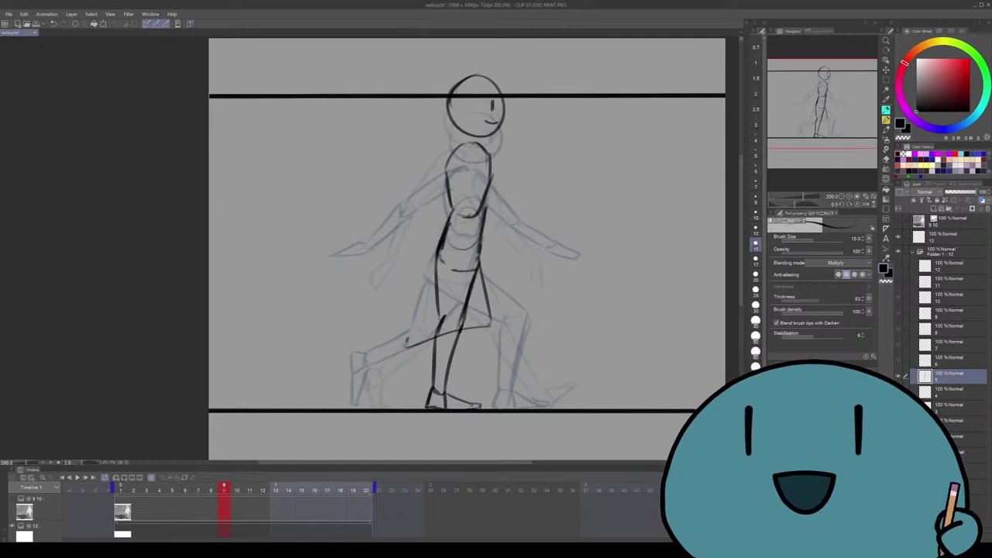
drag(458, 311, 395, 336)
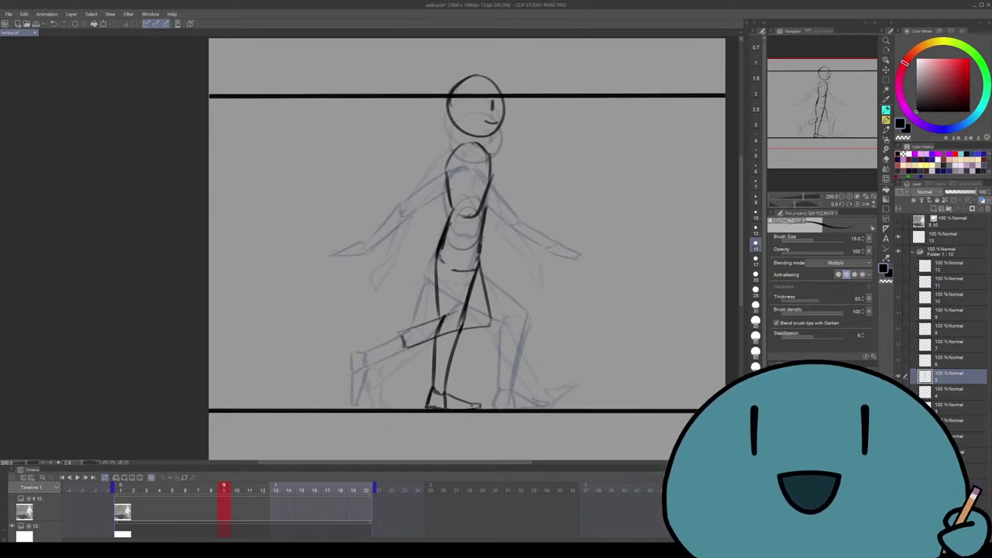
Erase the lifted leg's shin lines where they cross the supporting leg around the knee
key(e)
key(ctrl+plus)
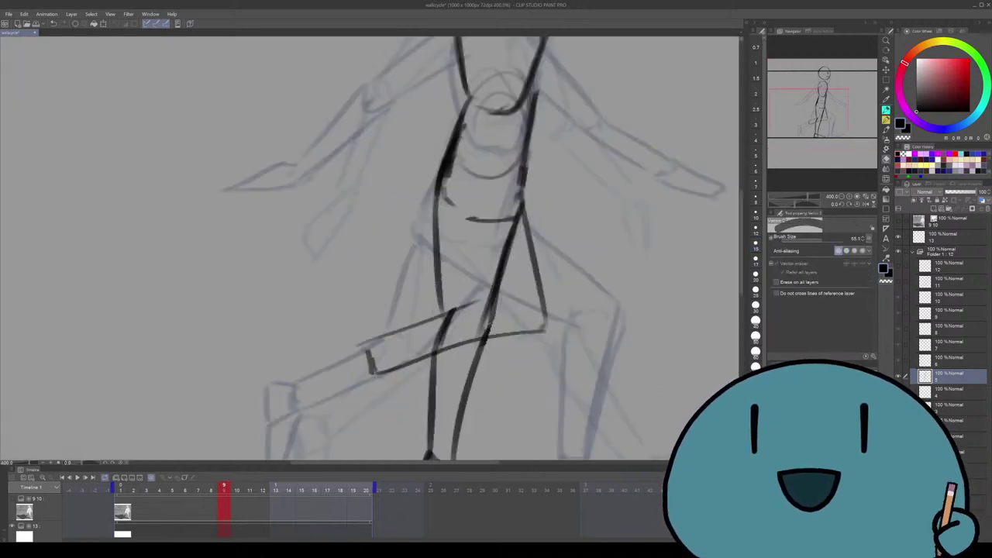
click(474, 302)
key(p)
key(ctrl+minus)
key(ctrl+minus)
key(ctrl+plus)
key(ctrl+plus)
key(e)
key(ctrl+minus)
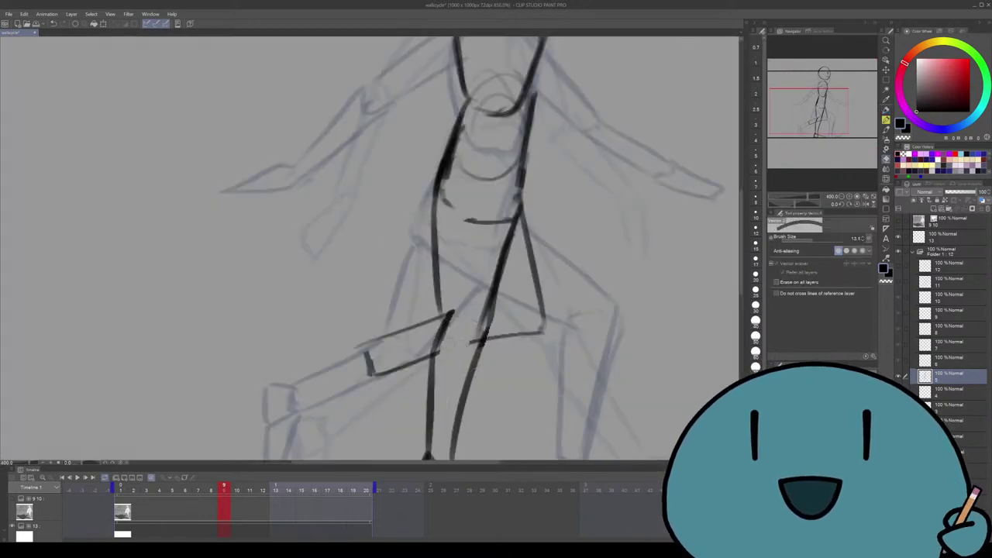
Sketch the ankle and heel joining the end of the raised back leg, using the brush at size 15
key(p)
key(ctrl+minus)
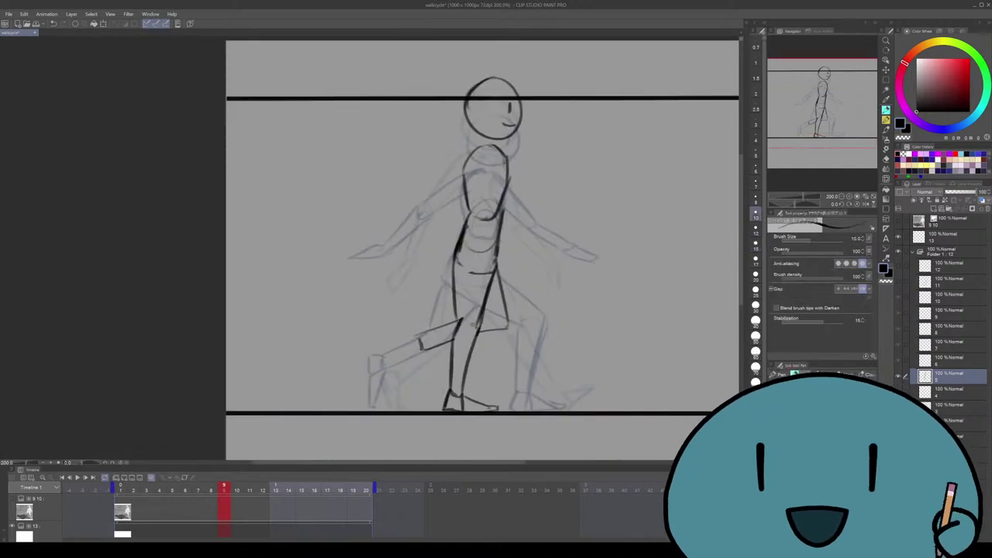
scroll(483, 248, down, 1)
mouse_move(462, 294)
mouse_down()
mouse_move(424, 314)
mouse_move(408, 309)
mouse_move(411, 331)
mouse_up()
key(ctrl+z)
key(ctrl+z)
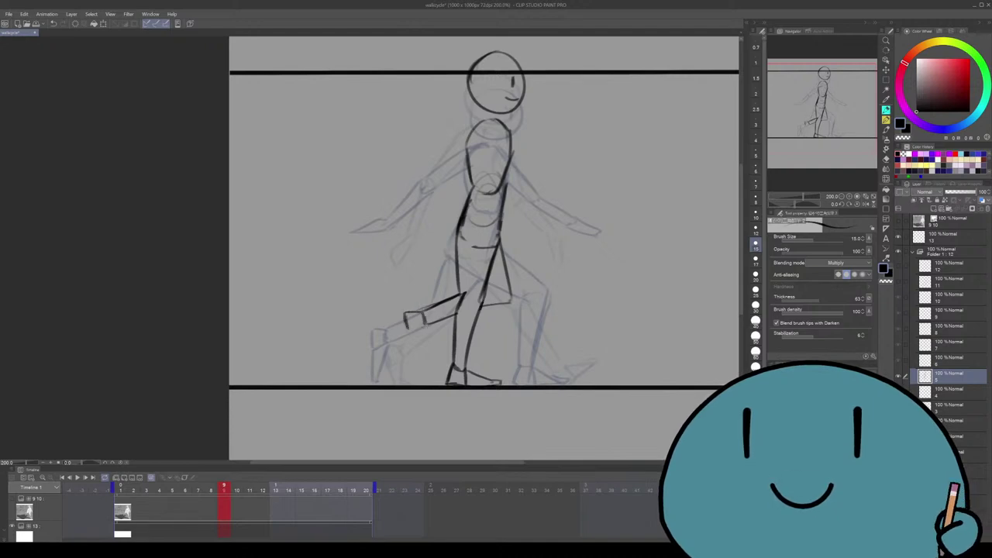
Redraw the raised back leg's heel with a rounded cap and add the foot hanging down from it
mouse_move(411, 326)
mouse_down()
mouse_move(408, 315)
mouse_move(405, 351)
mouse_move(406, 339)
mouse_up()
key(ctrl+z)
key(ctrl+z)
key(ctrl+z)
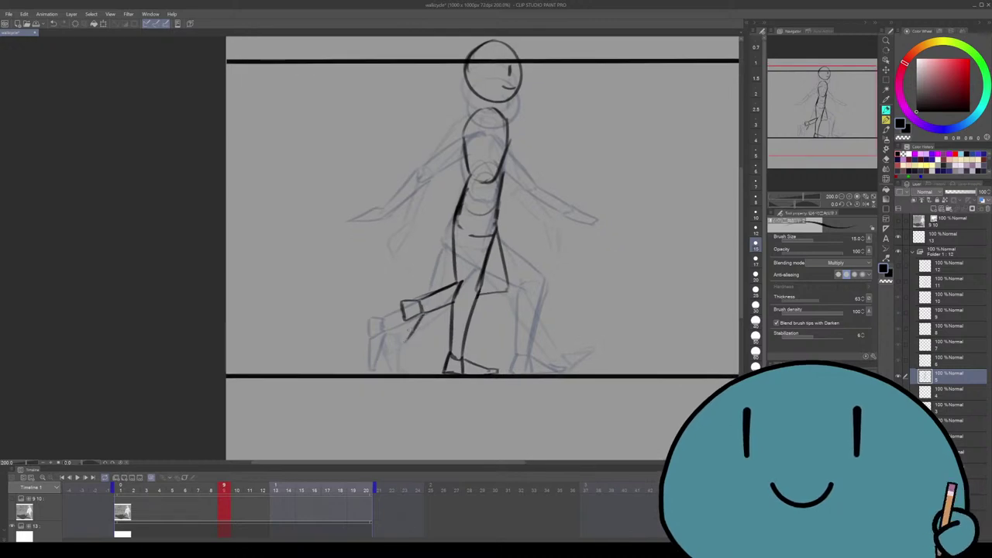
key(ctrl+z)
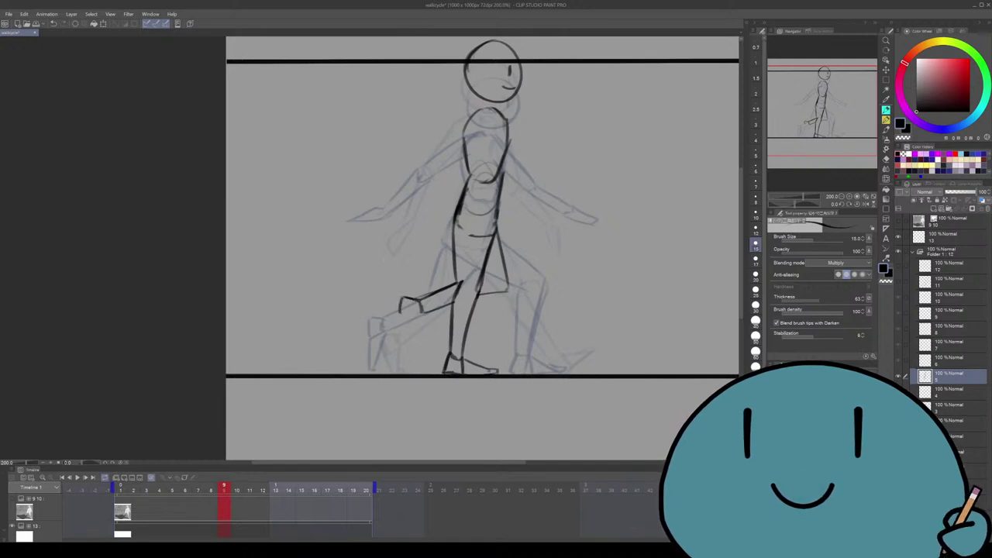
drag(419, 324, 405, 341)
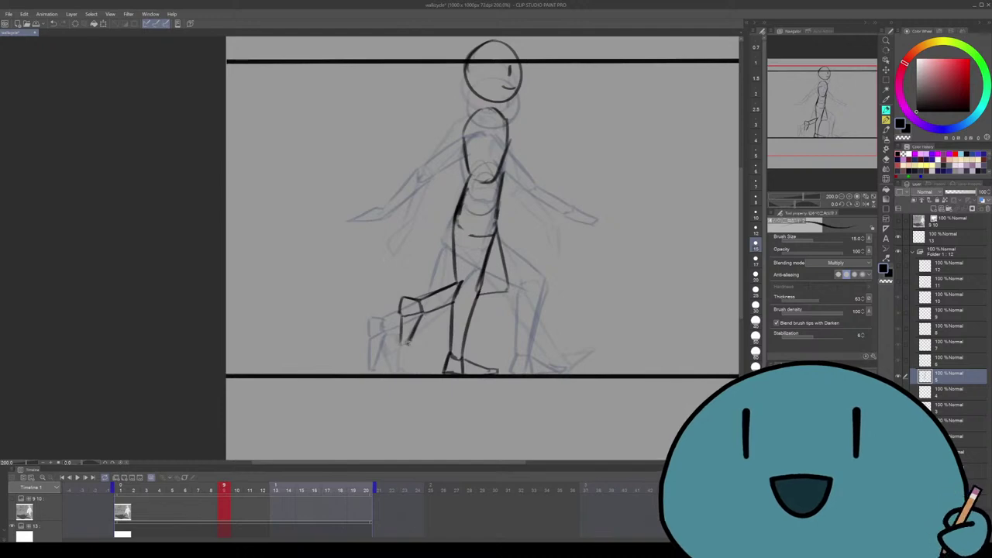
Draw the near upper arm hanging straight down over the torso, from a rounded shoulder to the elbow
key(ctrl+minus)
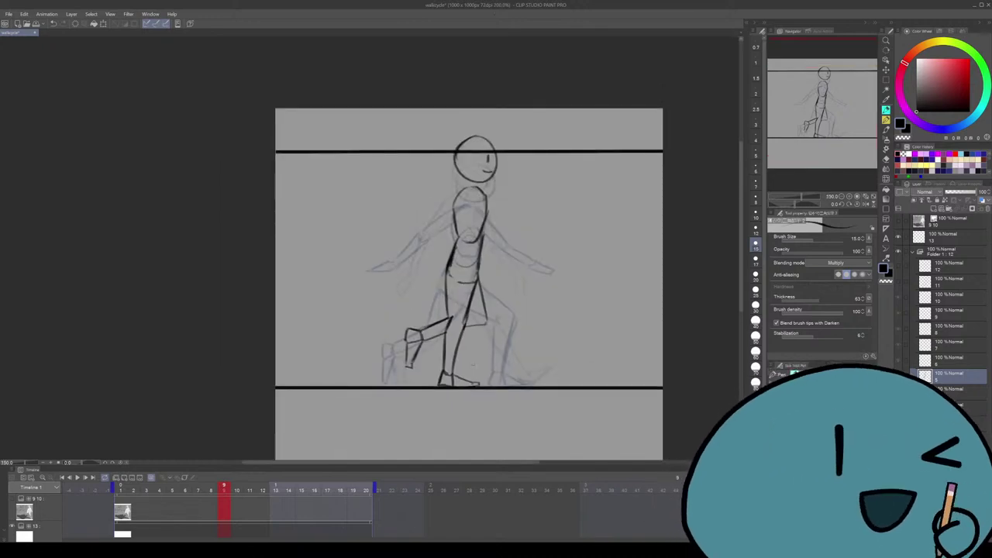
key(ctrl+minus)
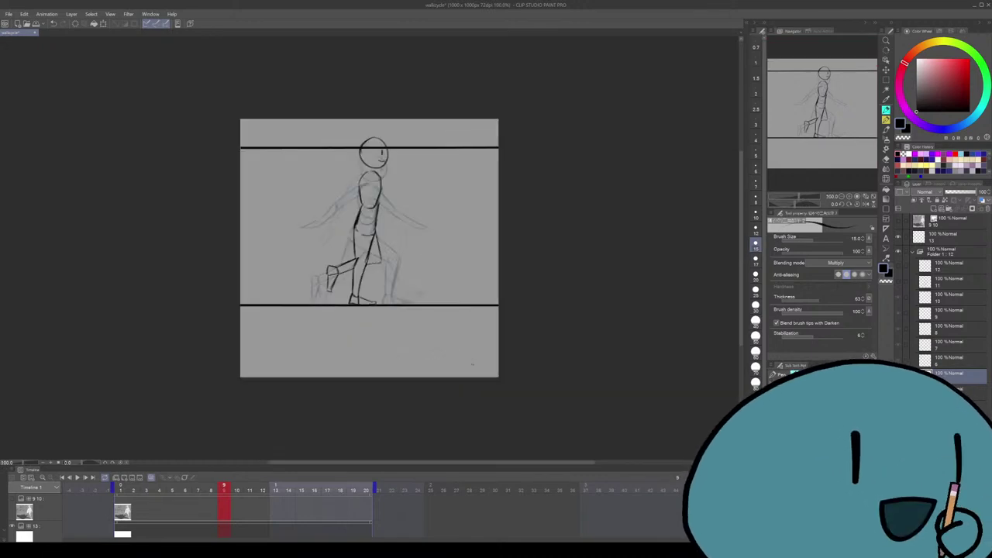
key(ctrl+plus)
key(ctrl+plus)
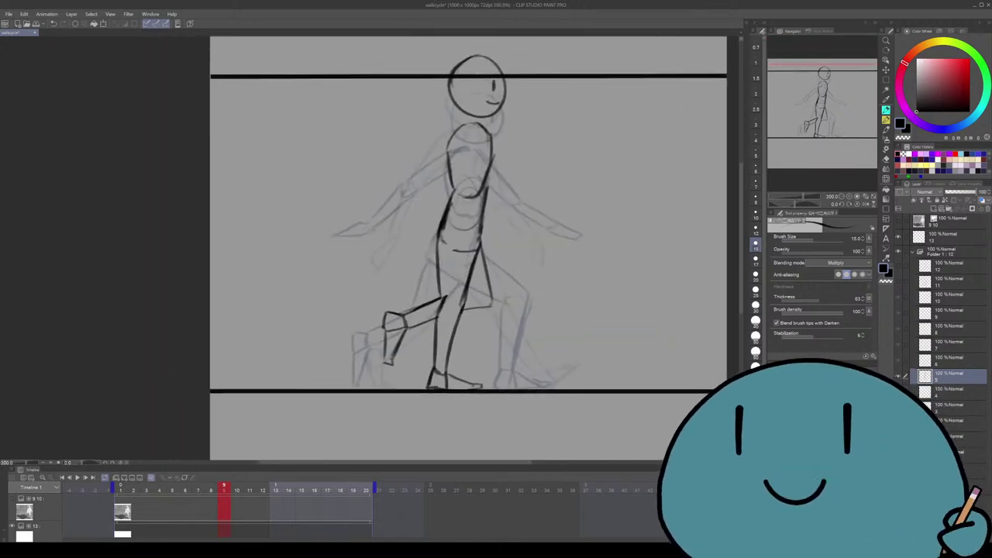
scroll(466, 230, down, 1)
scroll(466, 230, up, 1)
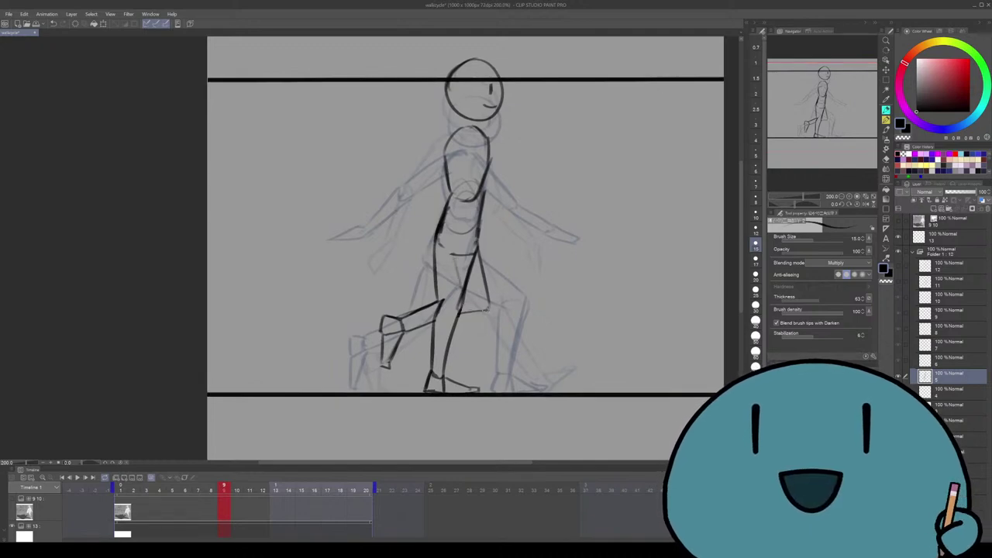
drag(515, 254, 505, 282)
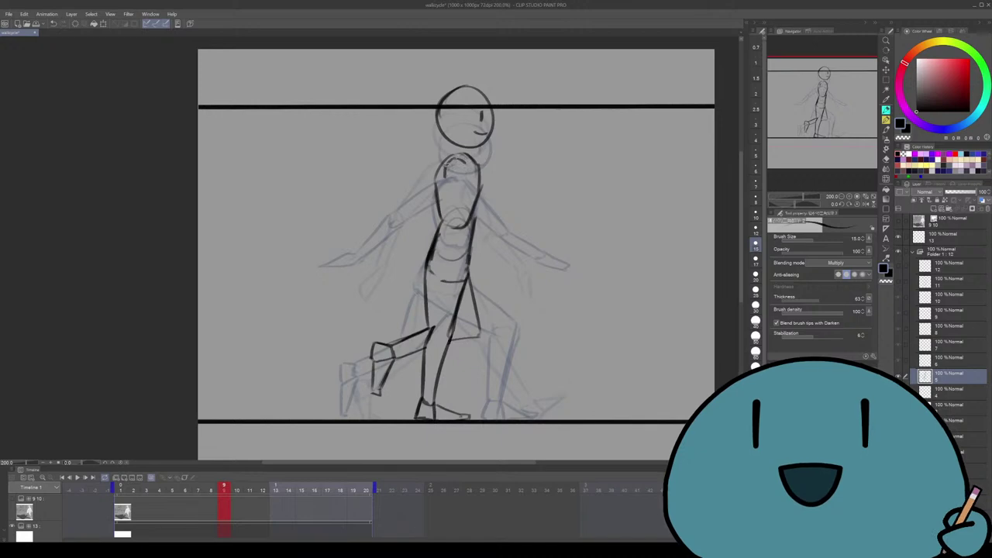
drag(505, 282, 506, 275)
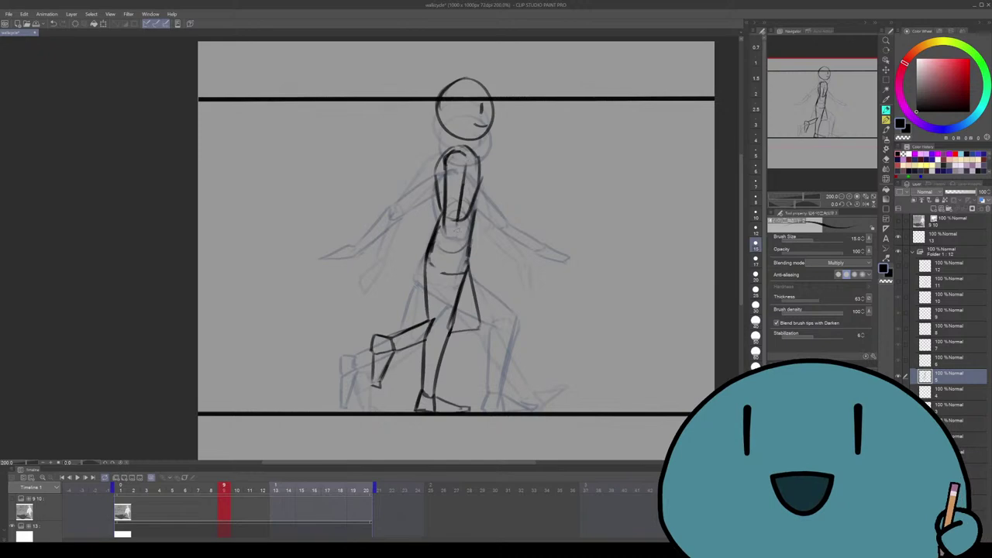
scroll(456, 248, down, 1)
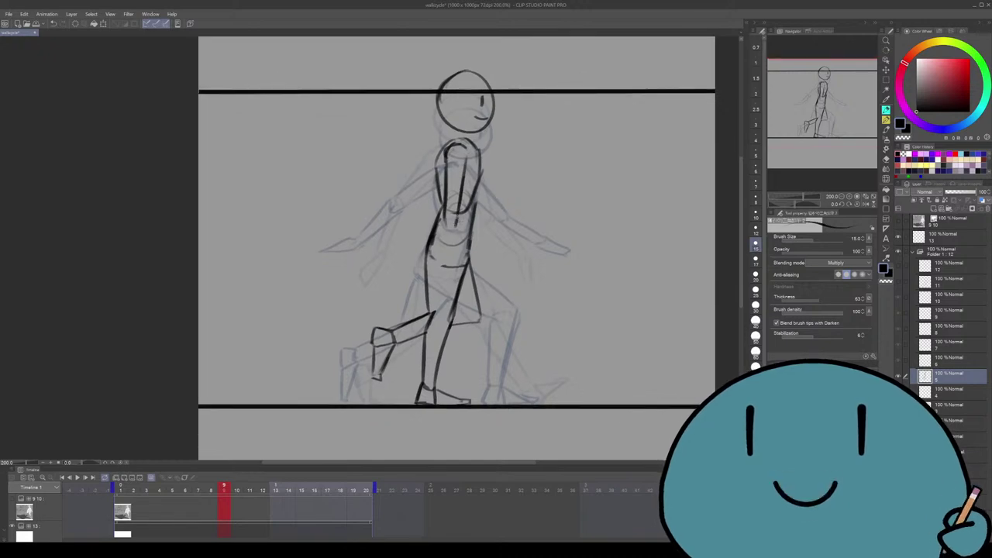
Draw the front edge of the near forearm from the elbow to the hip, redoing the stroke until it fits
scroll(456, 248, down, 2)
drag(454, 200, 446, 264)
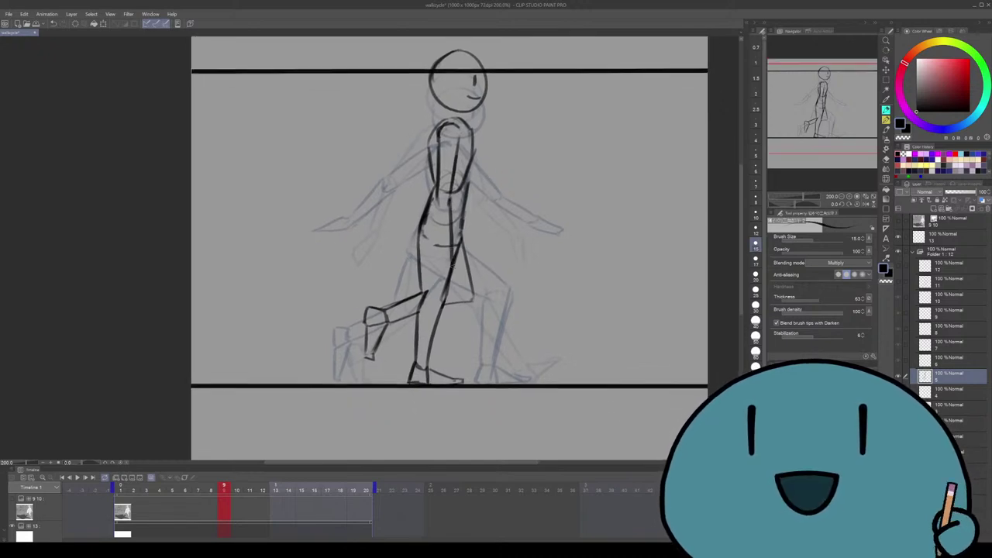
key(ctrl+z)
key(ctrl+z)
drag(455, 200, 453, 271)
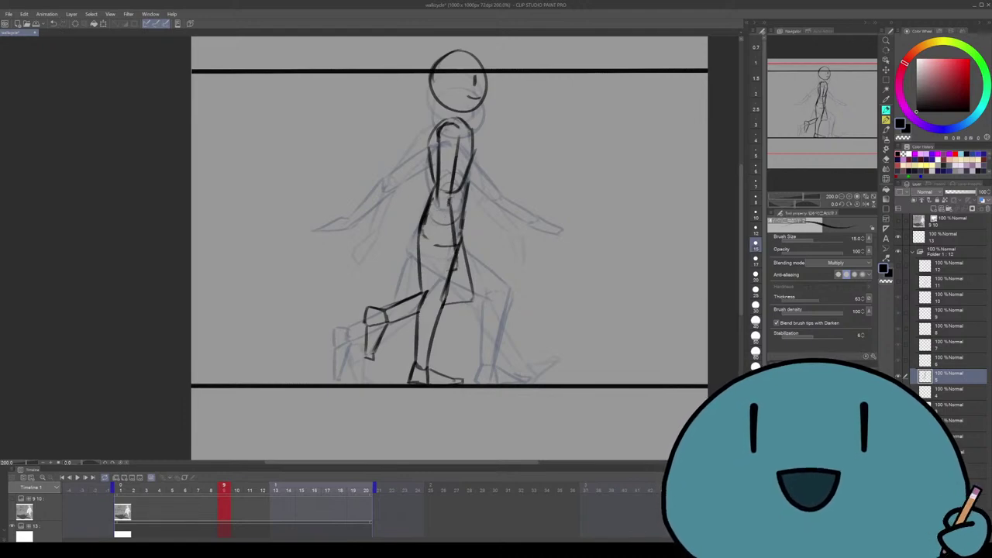
key(ctrl+z)
drag(455, 194, 456, 260)
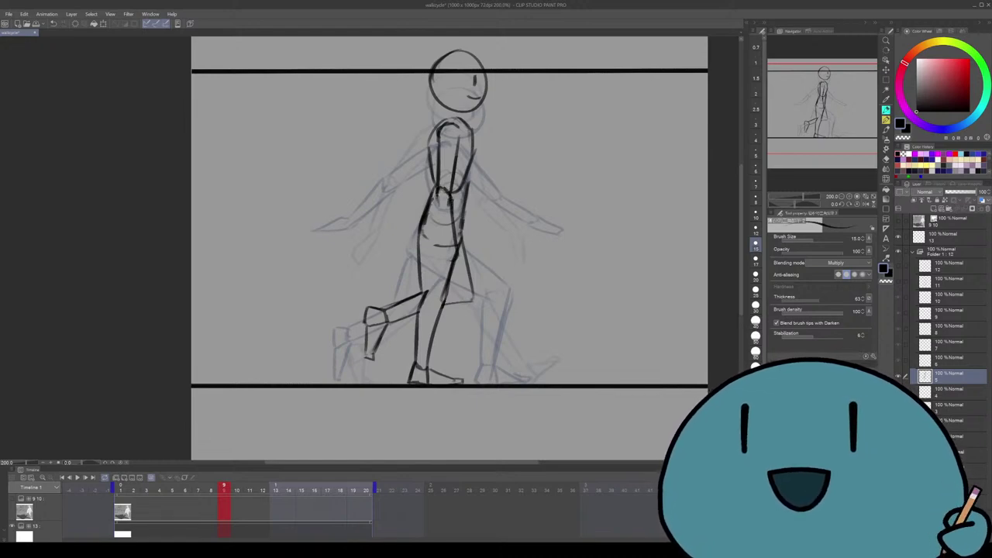
Complete the near forearm with its back edge and sketch the hand angled backward over the hip
drag(437, 196, 448, 250)
key(ctrl+z)
mouse_move(437, 195)
mouse_down()
mouse_move(451, 256)
mouse_move(430, 280)
mouse_up()
key(ctrl+z)
key(ctrl+z)
key(ctrl+z)
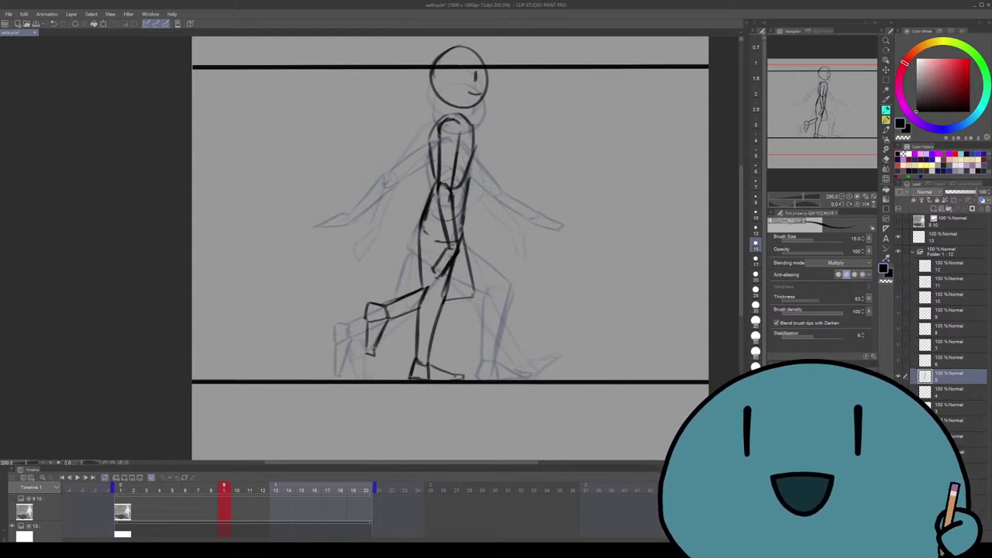
Erase the stray lines around the near hand where it overlaps the thighs
scroll(445, 256, up, 3)
key(e)
drag(438, 279, 434, 258)
key(p)
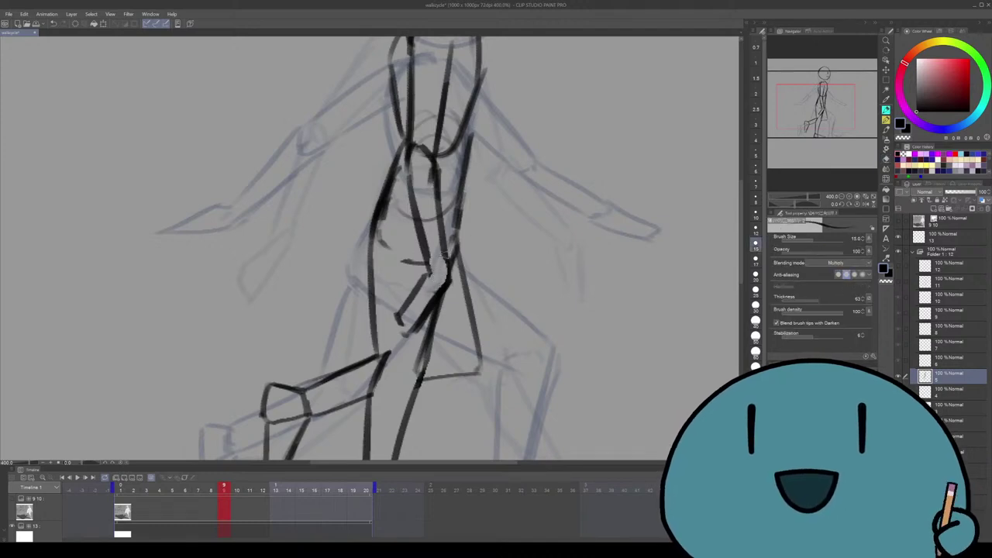
scroll(442, 248, down, 5)
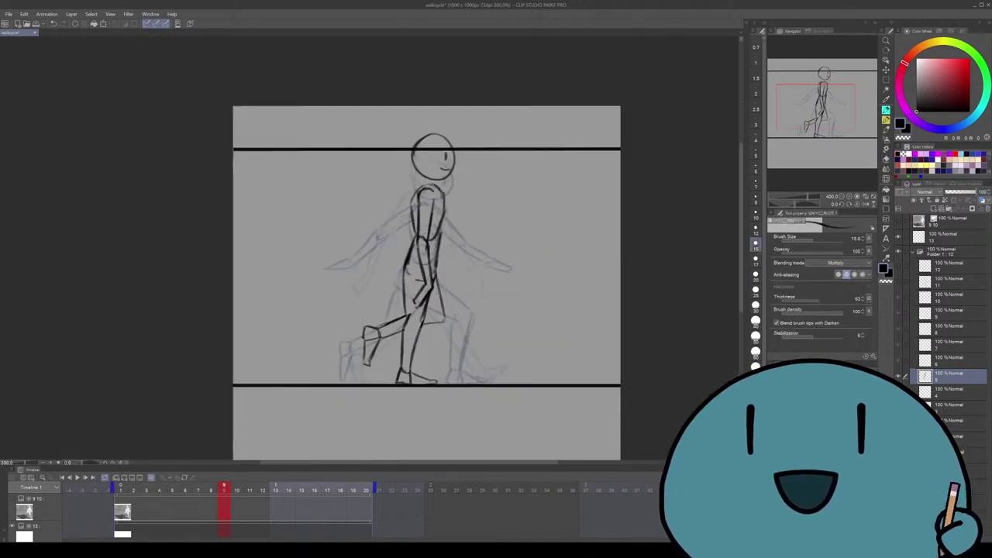
scroll(441, 249, up, 2)
drag(469, 281, 478, 272)
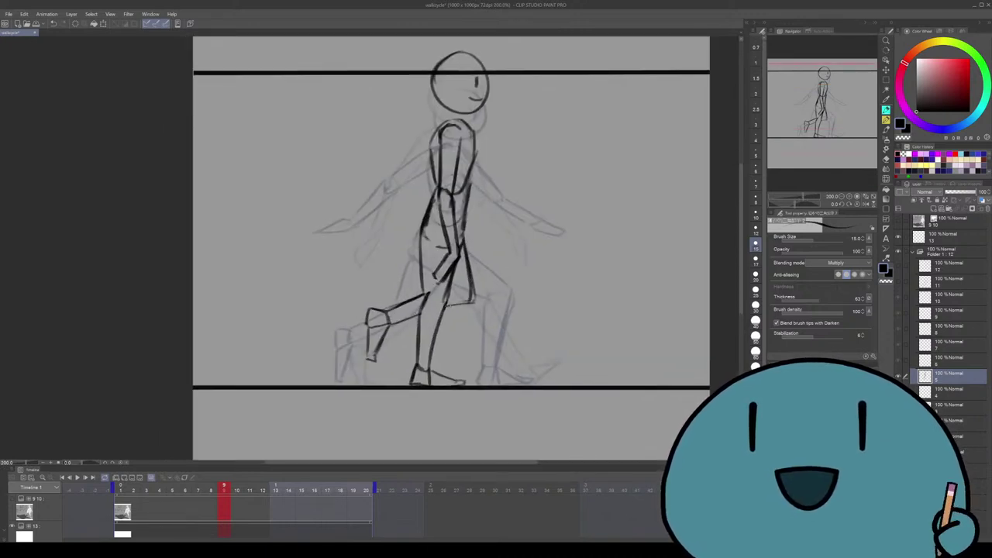
Redraw the back contour of the hip and thigh slightly further in, and erase the old outer line
key(e)
scroll(474, 282, down, 1)
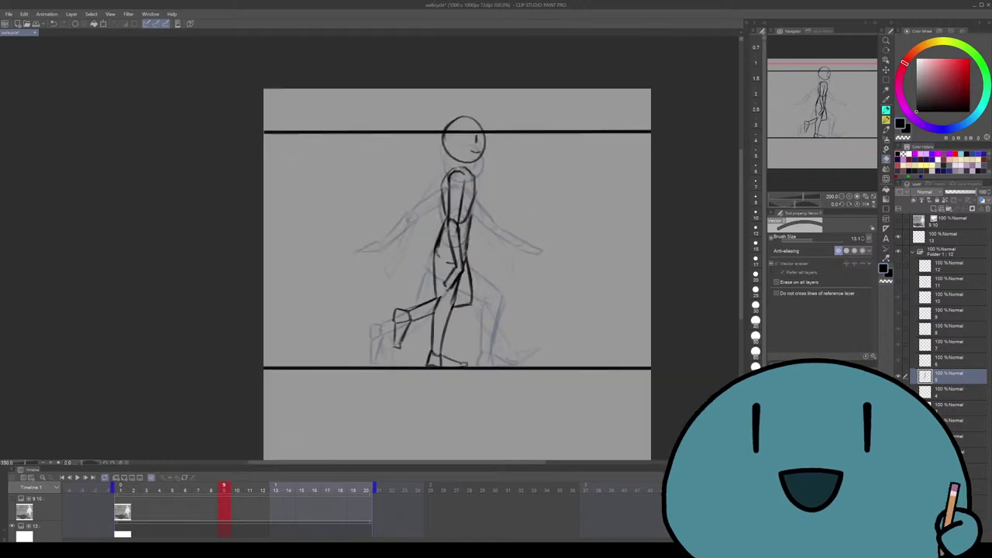
key(p)
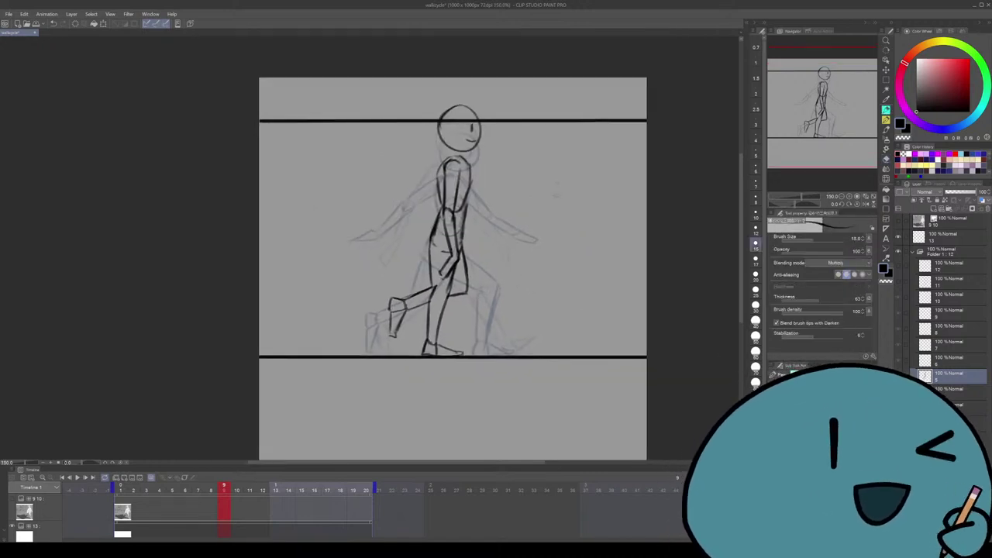
scroll(553, 176, up, 1)
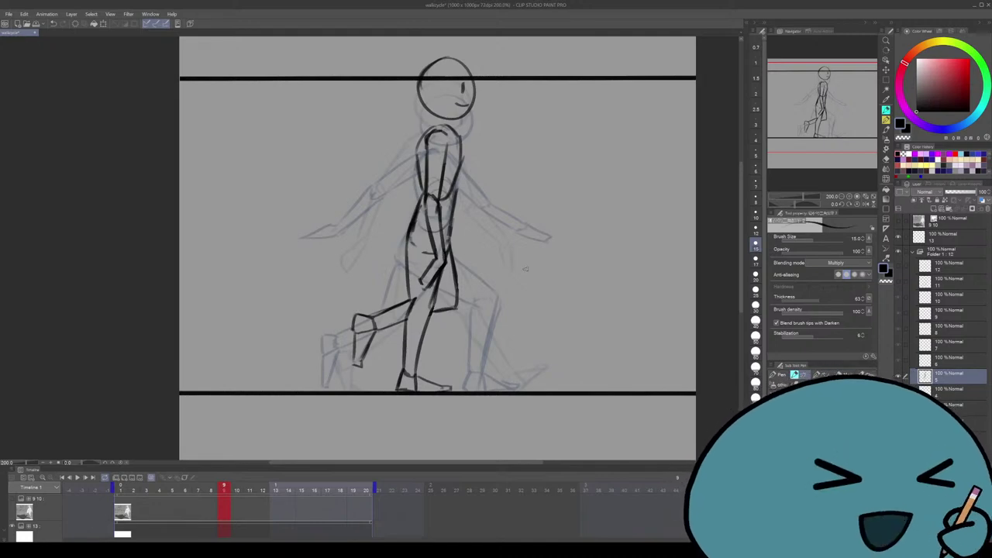
mouse_move(438, 232)
mouse_down()
mouse_move(452, 262)
mouse_move(463, 239)
mouse_move(453, 237)
mouse_move(445, 270)
mouse_move(445, 257)
mouse_up()
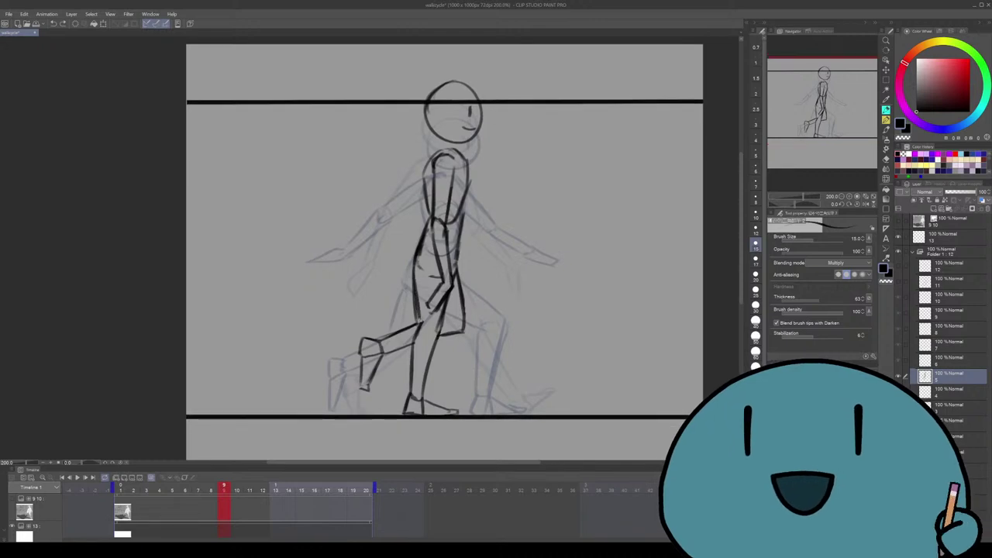
key(e)
scroll(409, 279, up, 3)
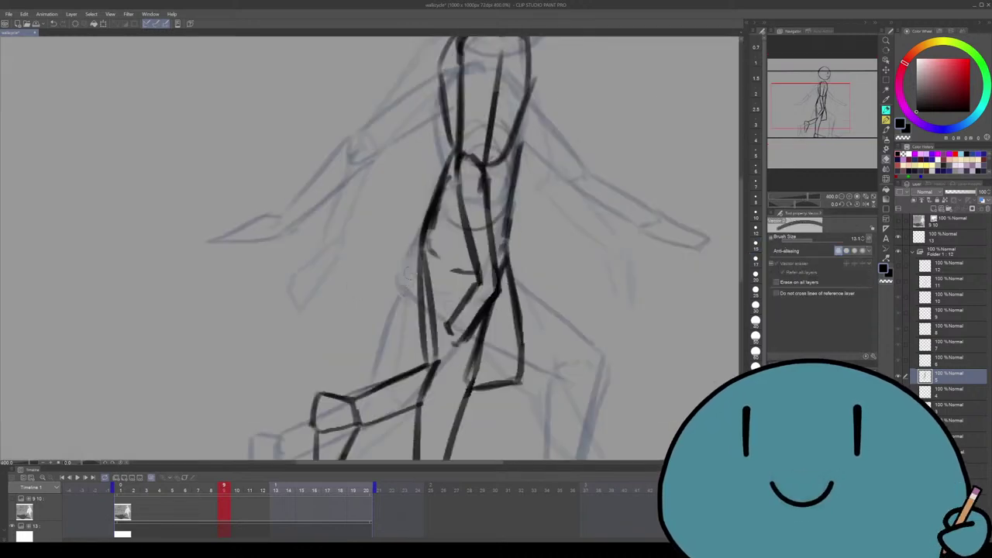
drag(421, 321, 426, 365)
scroll(426, 365, down, 3)
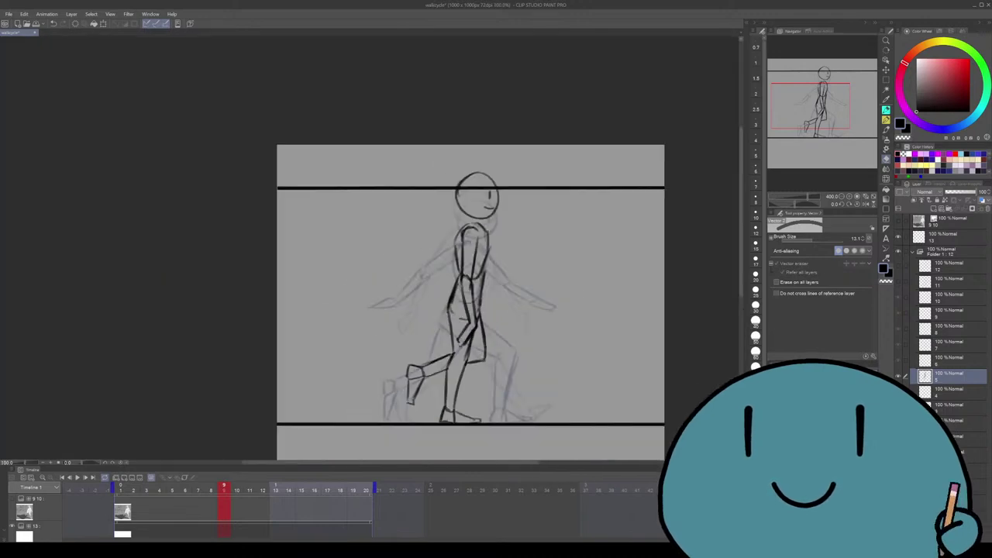
Draw the visible part of the far arm in front of the torso, with its hand angled forward past the hip
scroll(425, 364, down, 1)
key(p)
scroll(465, 256, up, 2)
scroll(437, 256, up, 1)
scroll(467, 266, down, 1)
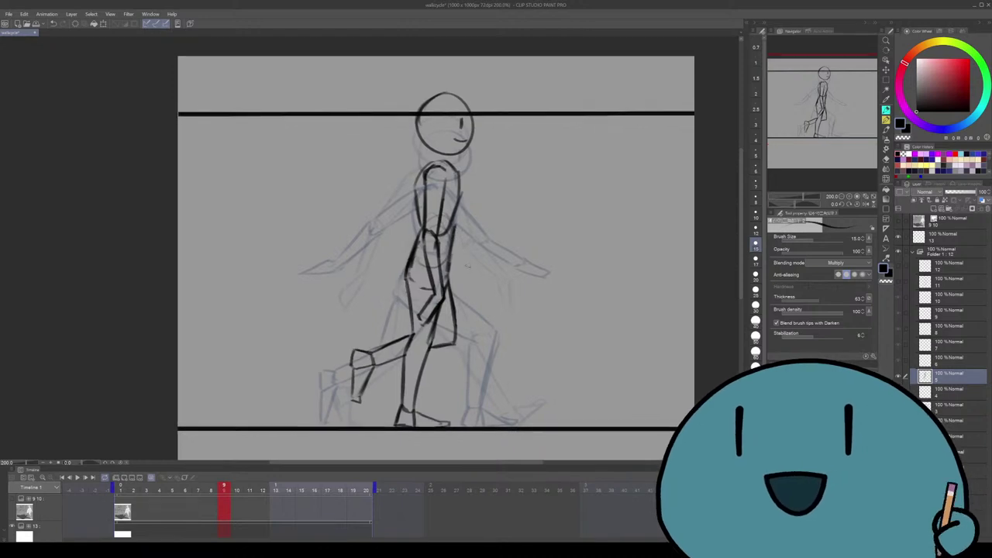
scroll(428, 250, down, 1)
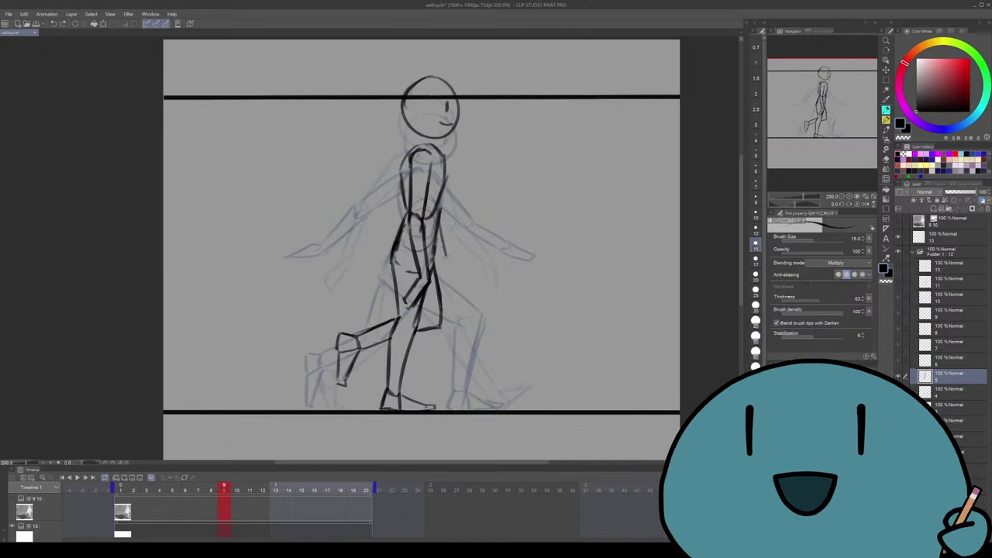
drag(450, 265, 449, 278)
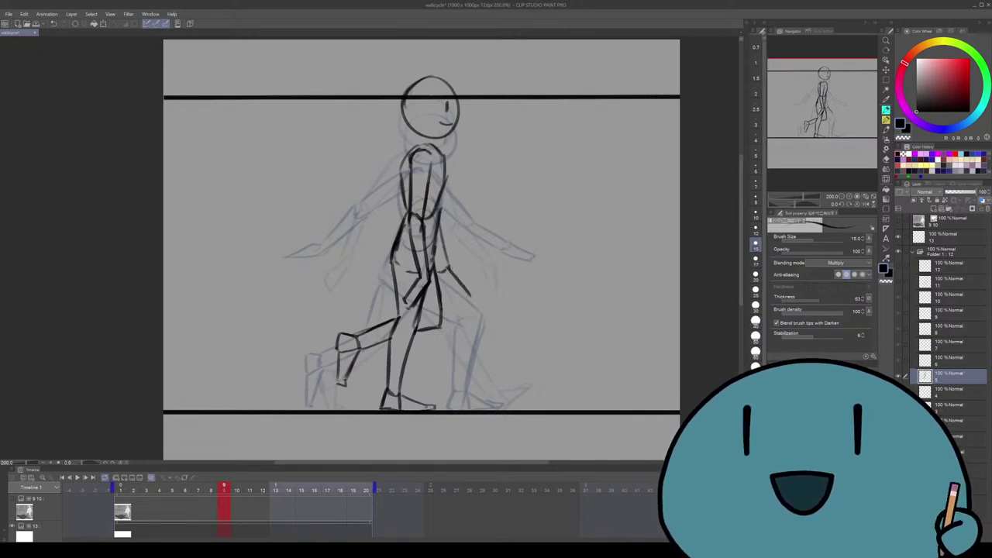
key(ctrl+minus)
drag(454, 294, 455, 298)
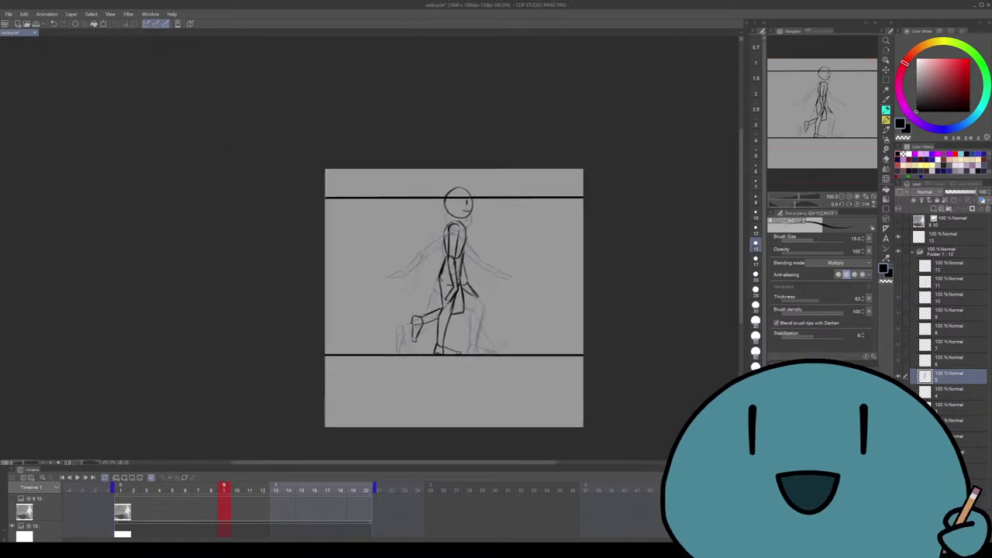
Advance the timeline to frame 13 so the empty cel 7 is active for the next pose
drag(570, 331, 583, 319)
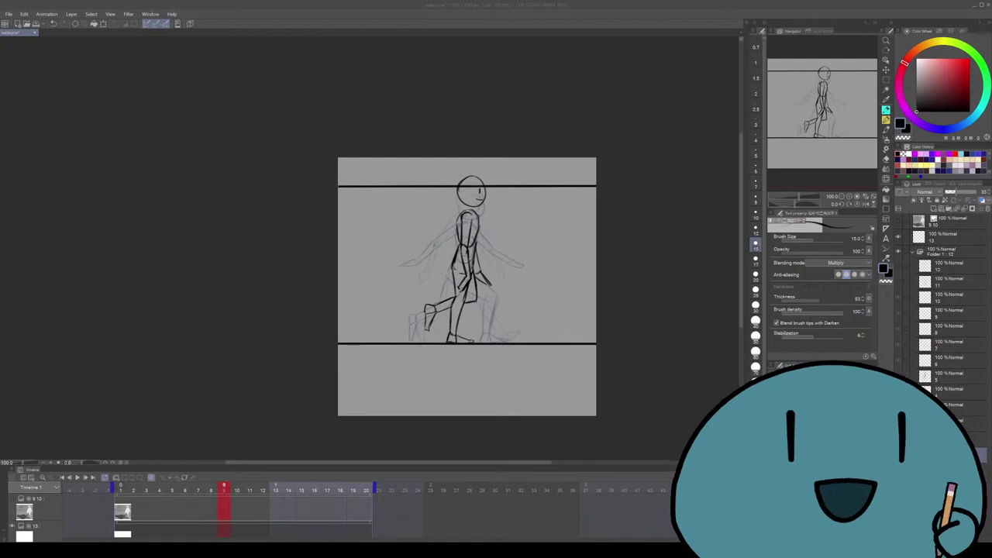
scroll(470, 242, up, 5)
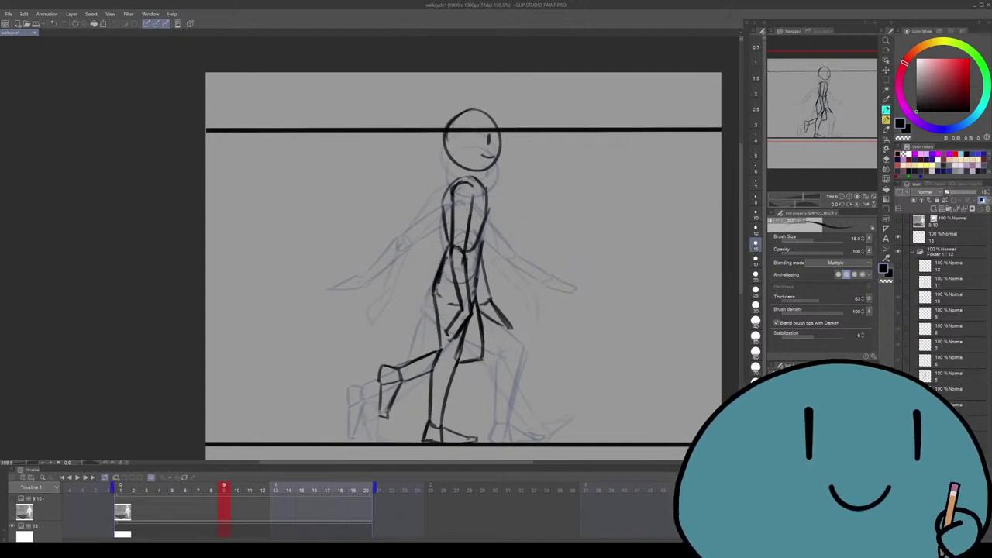
key(Right)
scroll(549, 248, down, 1)
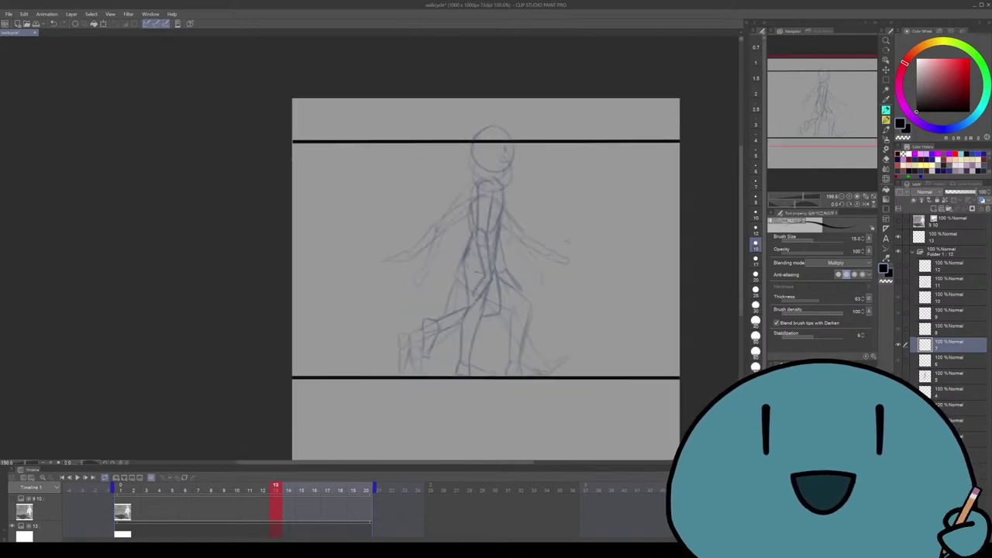
drag(549, 190, 586, 147)
key(ctrl+z)
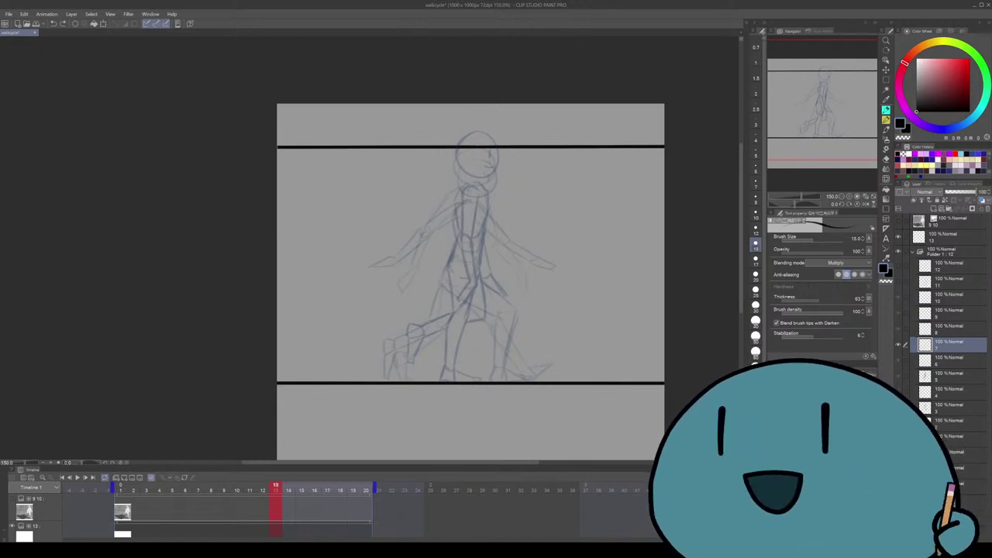
scroll(533, 181, up, 2)
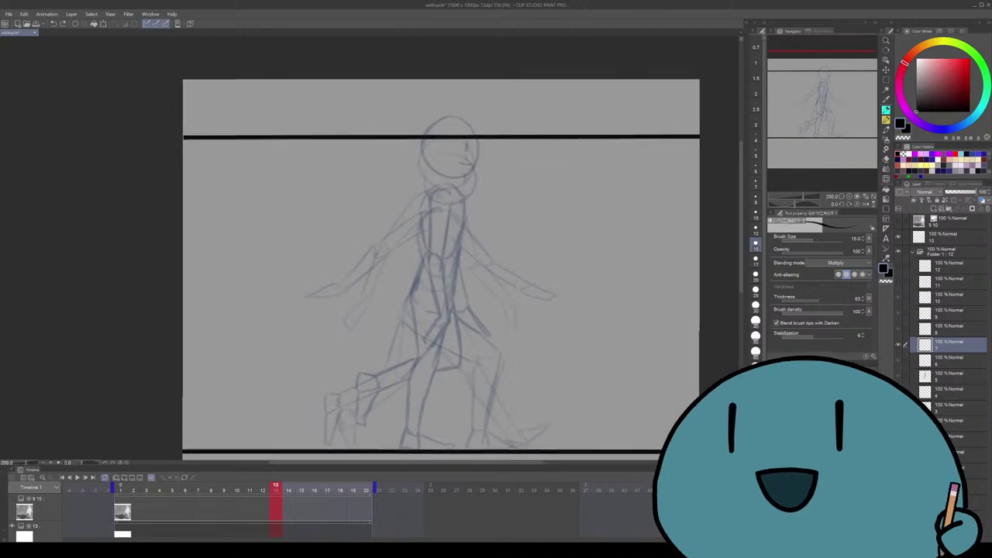
scroll(536, 233, down, 2)
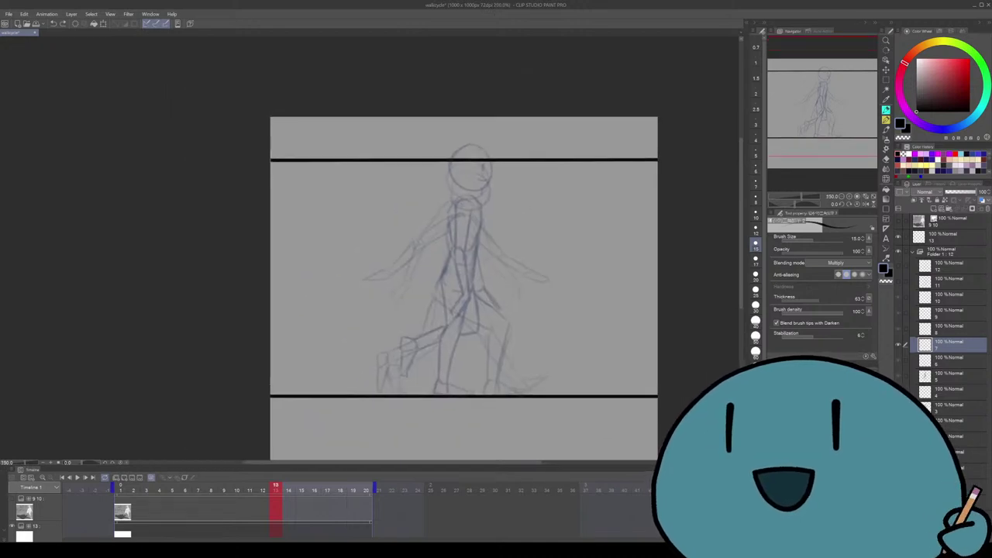
Draw the head circle on cel 7 higher than the onion-skinned head, crossing the upper guide line
scroll(464, 288, up, 1)
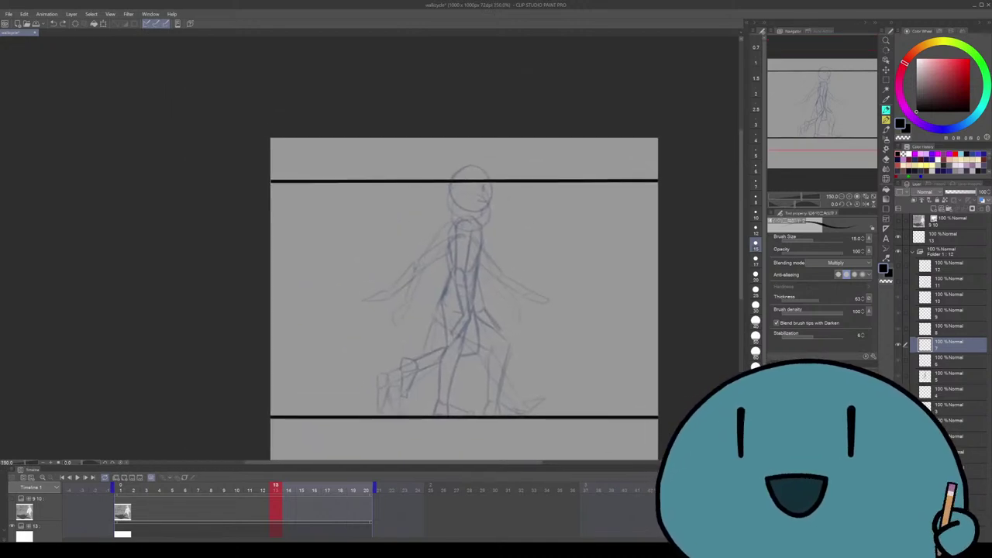
drag(464, 299, 459, 301)
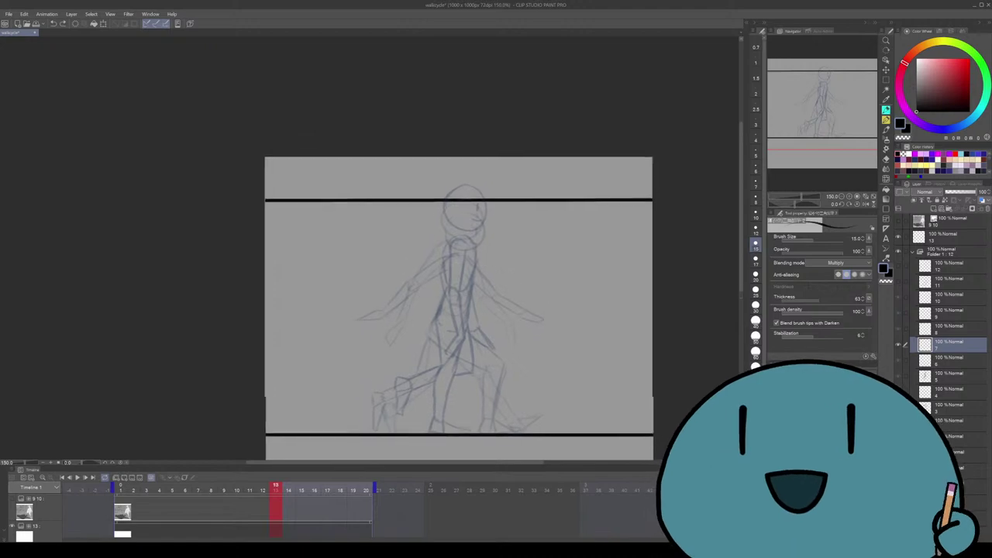
scroll(457, 303, up, 2)
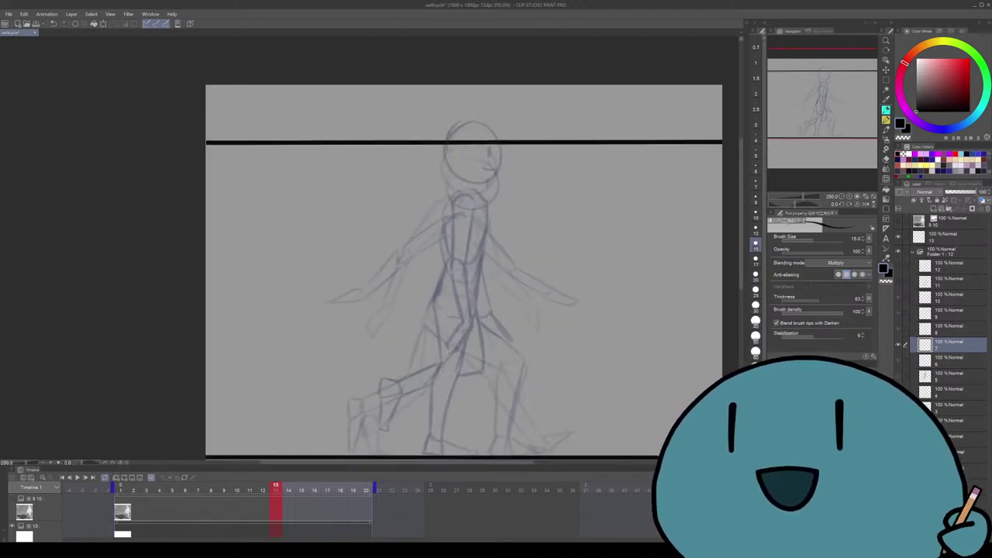
drag(475, 106, 457, 140)
key(ctrl+z)
drag(475, 101, 452, 144)
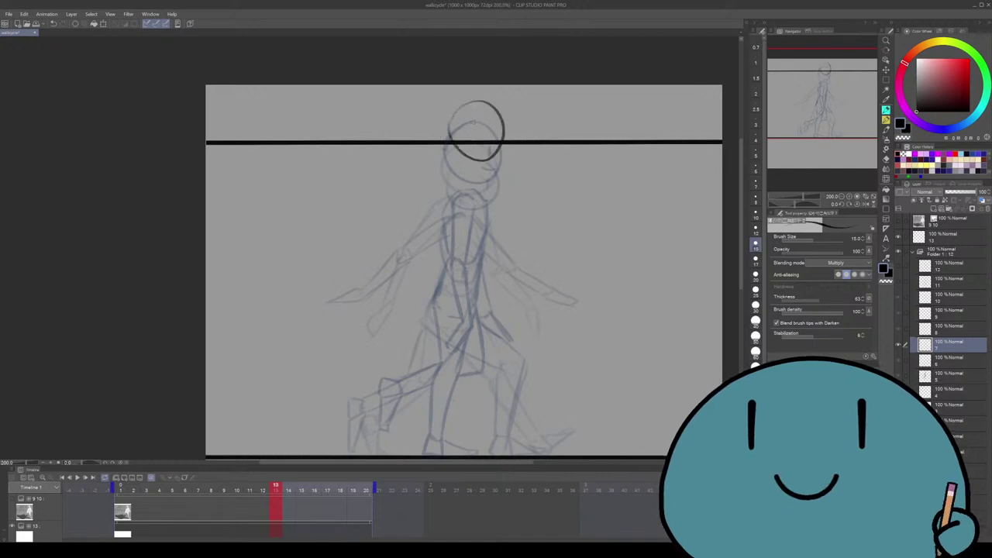
key(ctrl+z)
drag(475, 102, 453, 138)
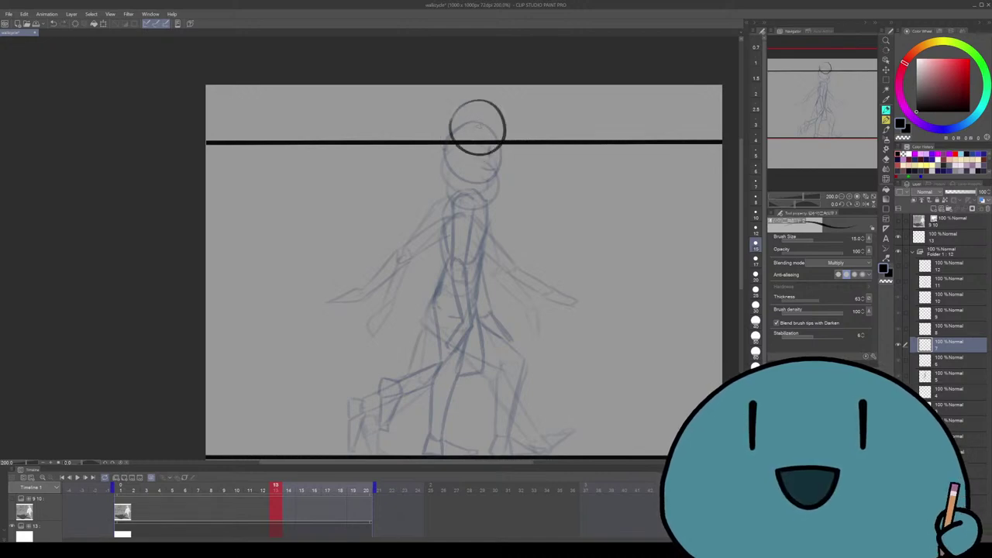
Scale the head circle up to 107% and shift it slightly backward above the onion-skinned head
scroll(465, 264, down, 1)
key(ctrl+minus)
key(ctrl+t)
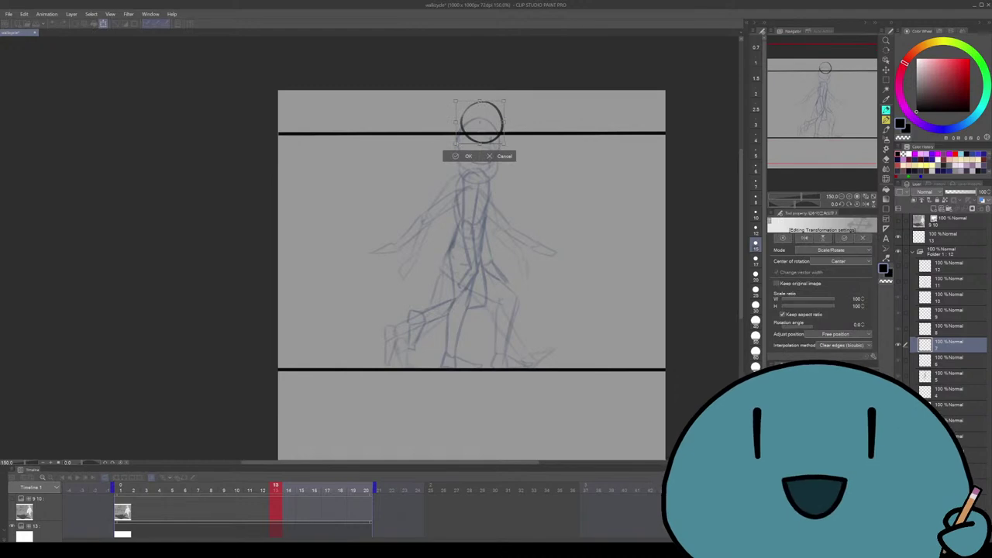
drag(480, 123, 479, 124)
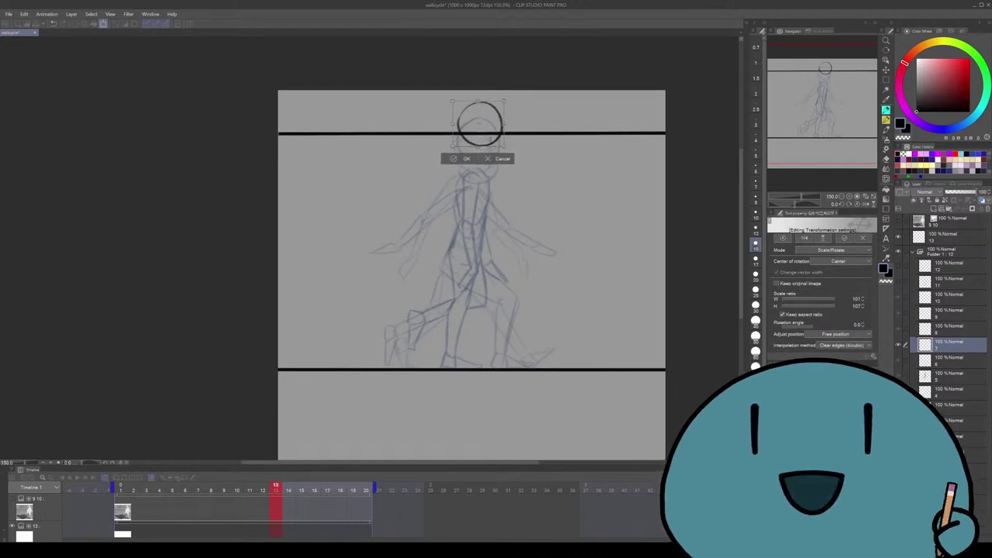
key(Return)
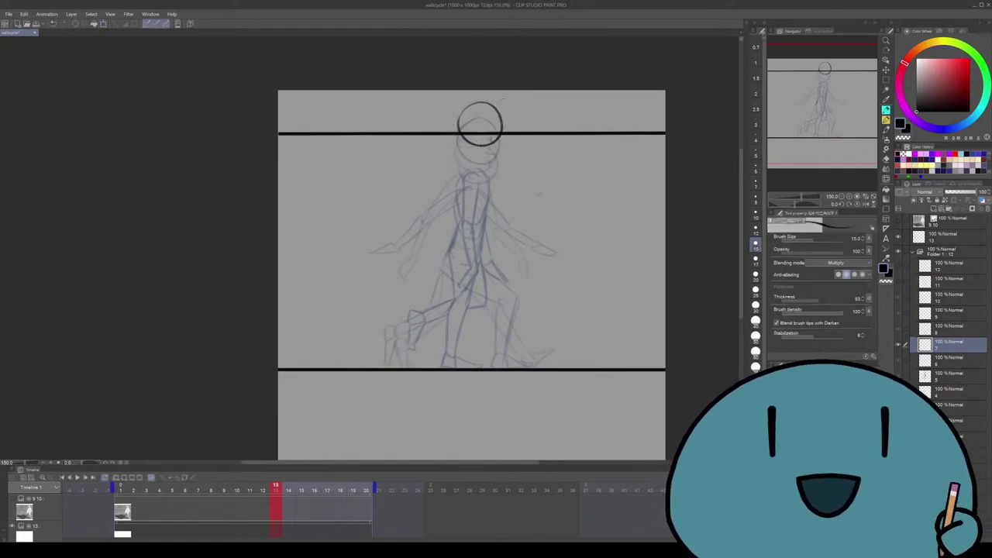
Draw a short vertical eye and a small mouth near the front edge of the head circle
scroll(472, 275, up, 2)
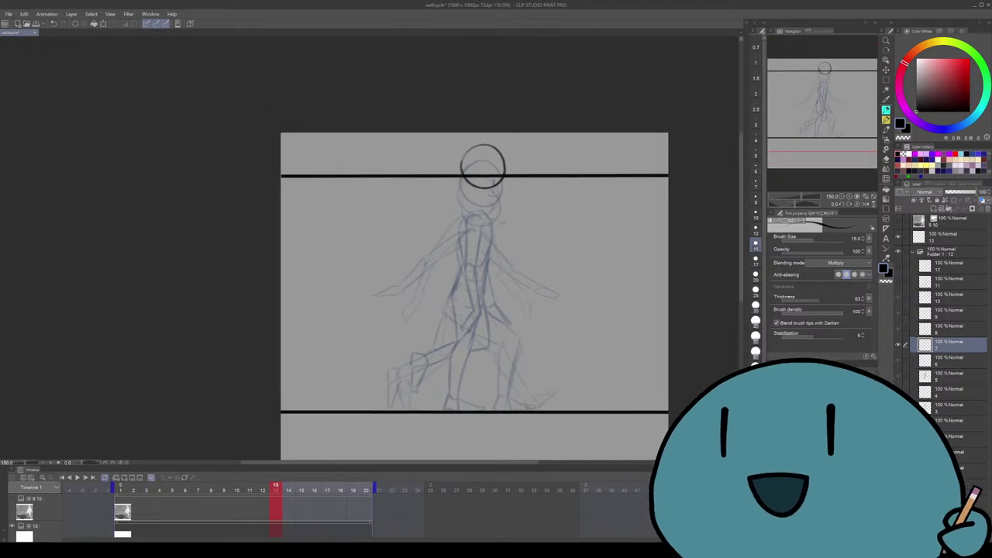
scroll(507, 200, up, 3)
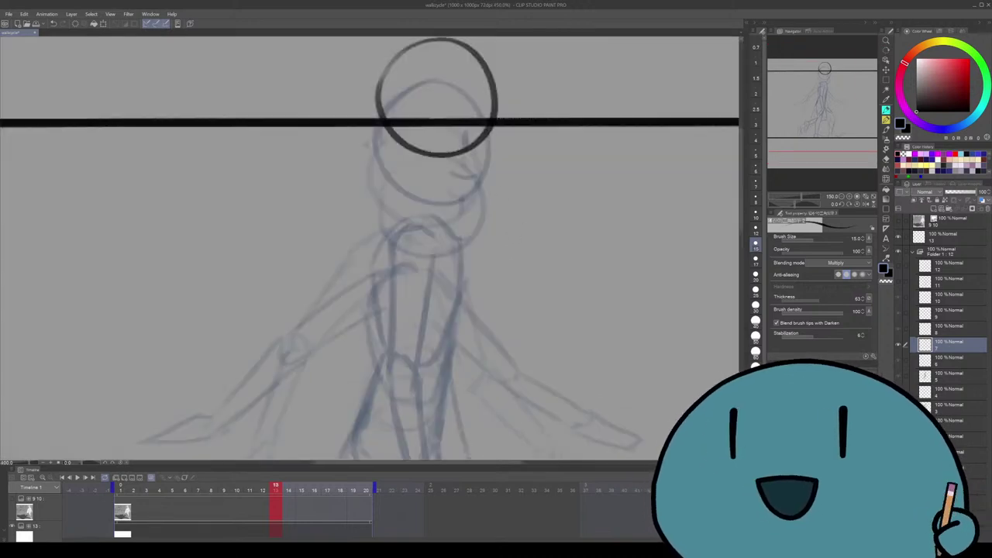
scroll(508, 200, up, 2)
scroll(485, 143, up, 1)
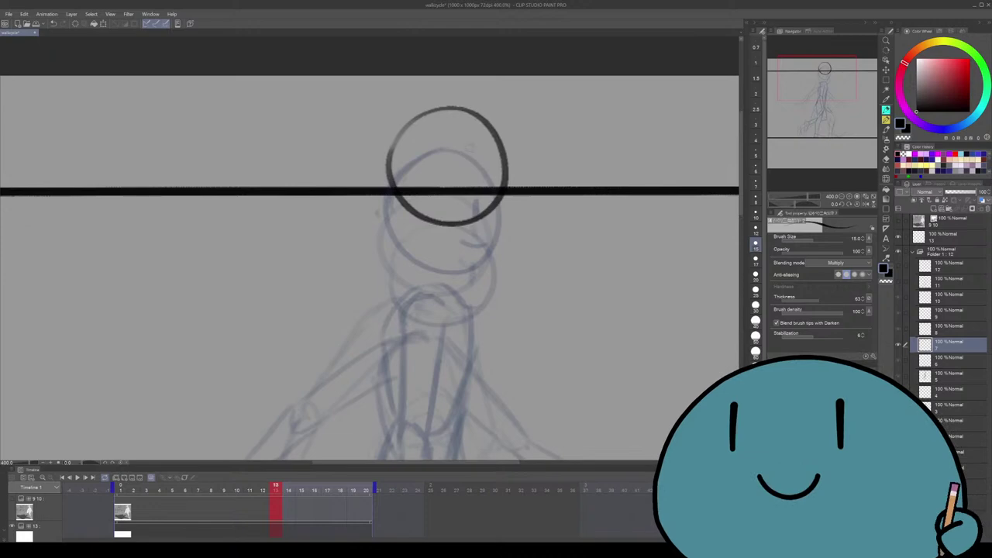
mouse_move(487, 144)
mouse_down()
mouse_move(485, 200)
mouse_move(502, 190)
mouse_move(493, 196)
mouse_up()
scroll(543, 233, down, 3)
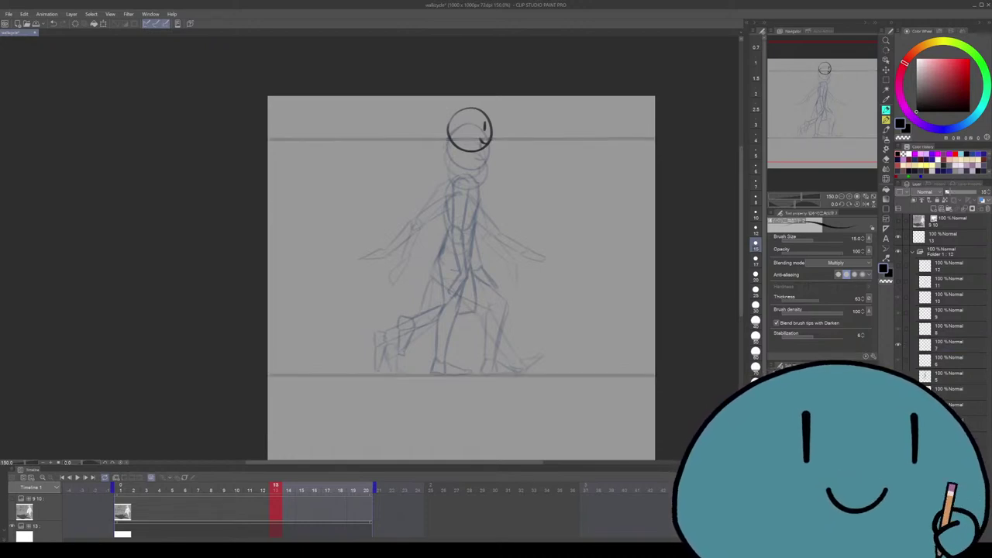
With the horizontal guide lines faded, reselect cel 7 and scale the head sketch down slightly
click(948, 343)
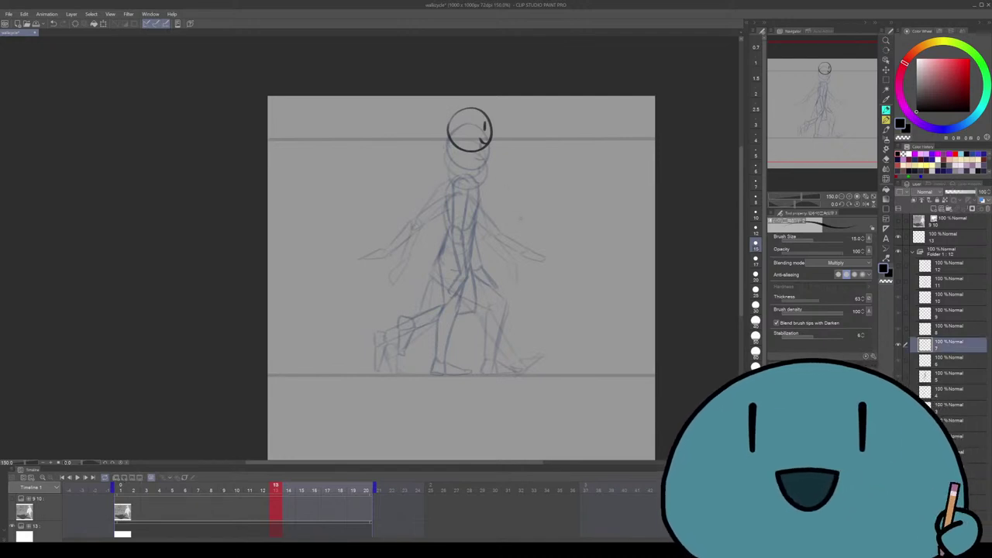
key(ctrl+plus)
key(ctrl+t)
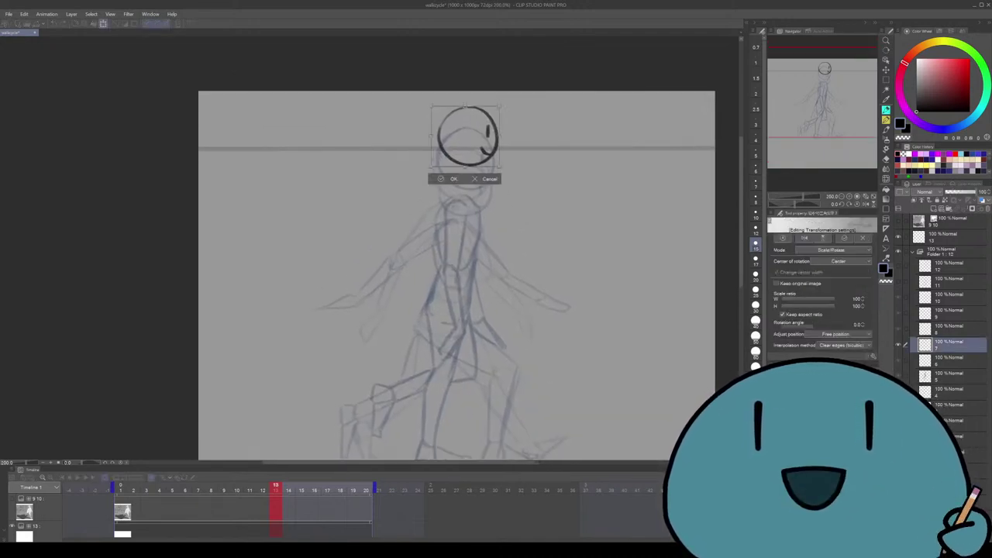
key(Left)
key(Return)
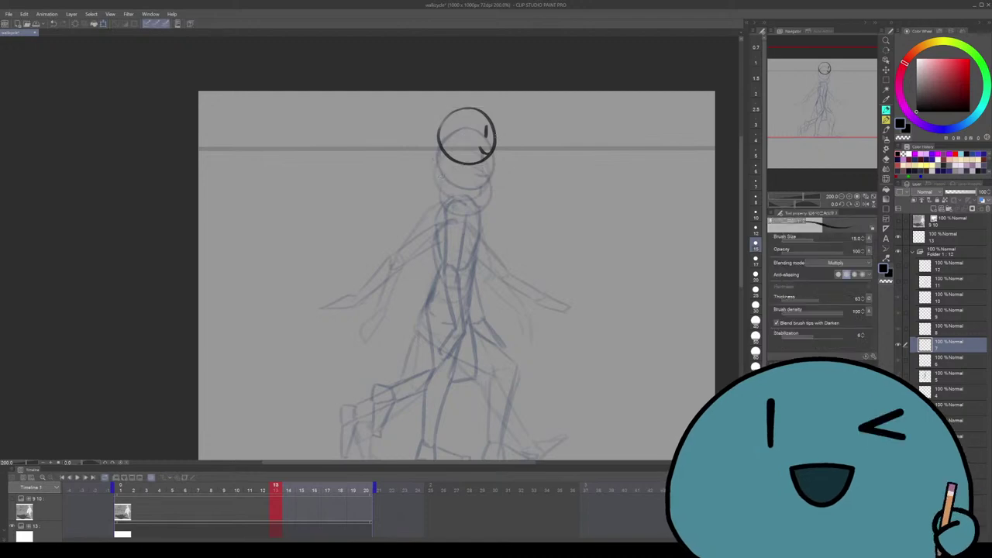
key(ctrl+minus)
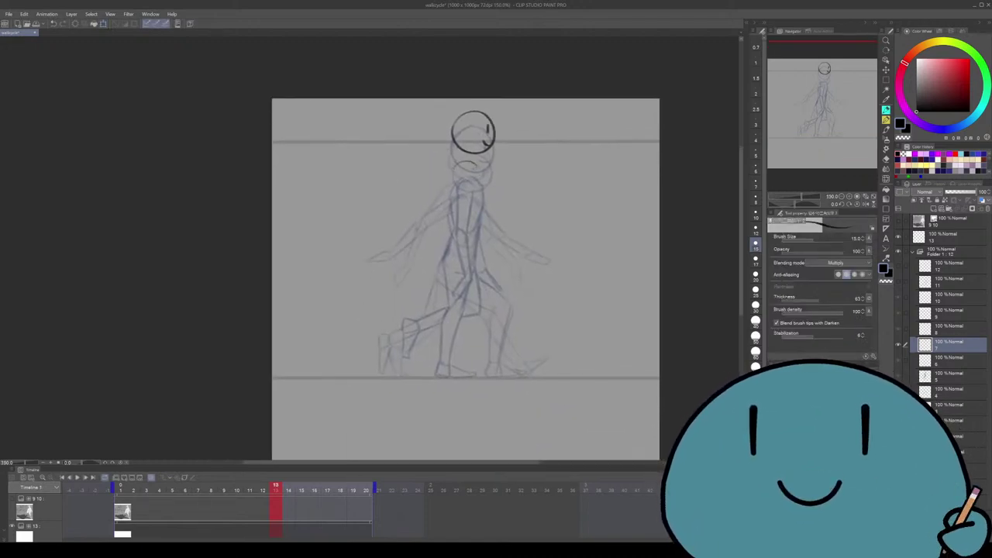
key(ctrl+z)
mouse_move(481, 166)
mouse_down()
mouse_move(454, 171)
mouse_move(458, 211)
mouse_up()
key(ctrl+z)
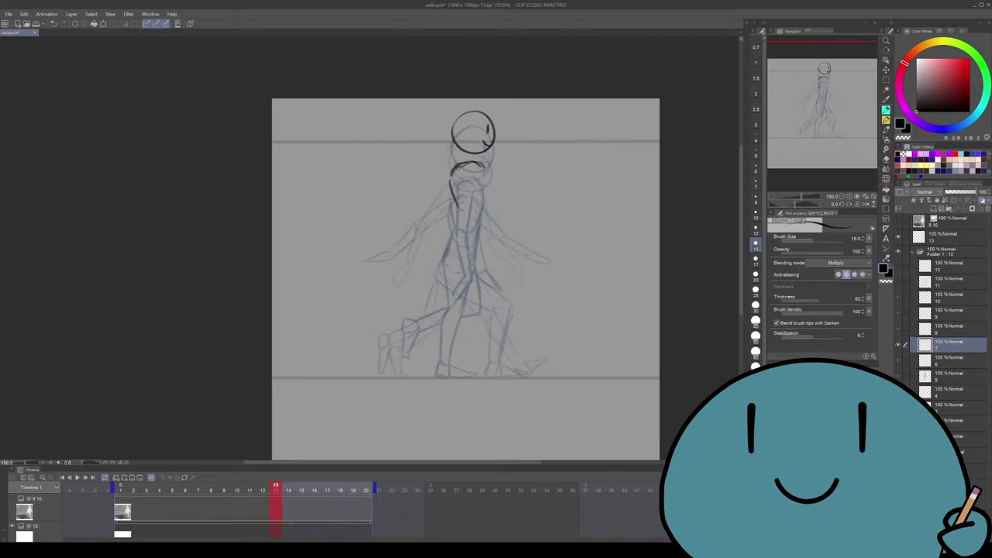
key(ctrl+z)
key(ctrl+z)
key(ctrl+z)
key(ctrl+z)
key(ctrl+z)
key(ctrl+z)
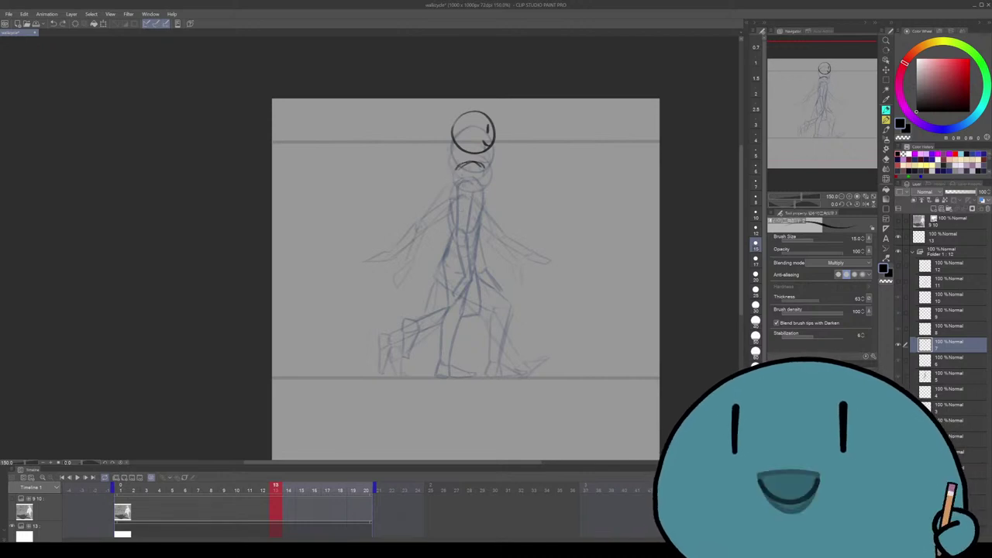
Draw the ribcage as a tapered oval below the head, slightly higher than the onion-skinned torso
mouse_move(478, 161)
mouse_down()
mouse_move(452, 169)
mouse_move(473, 225)
mouse_up()
key(ctrl+z)
drag(488, 181, 477, 223)
mouse_move(451, 177)
mouse_down()
mouse_move(453, 198)
mouse_move(473, 221)
mouse_up()
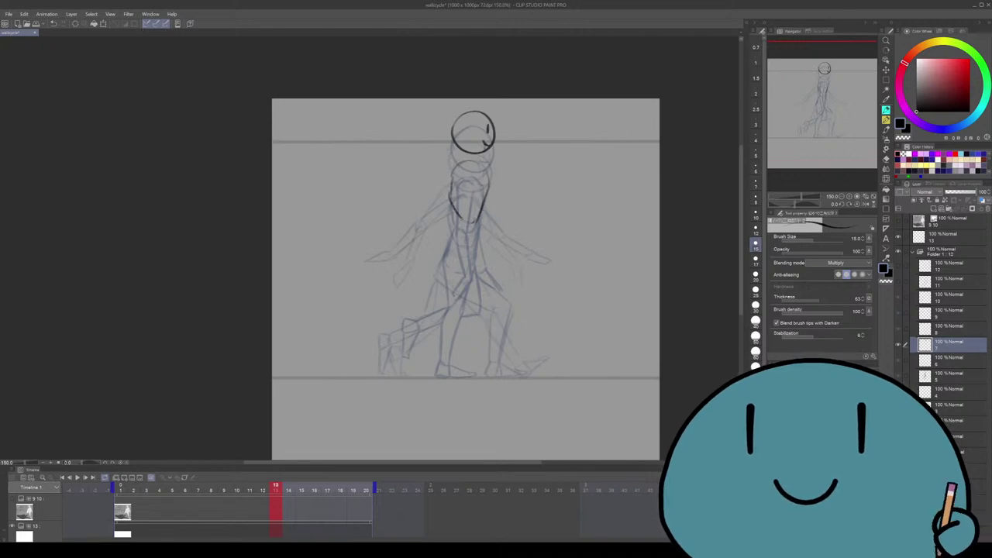
scroll(467, 276, down, 1)
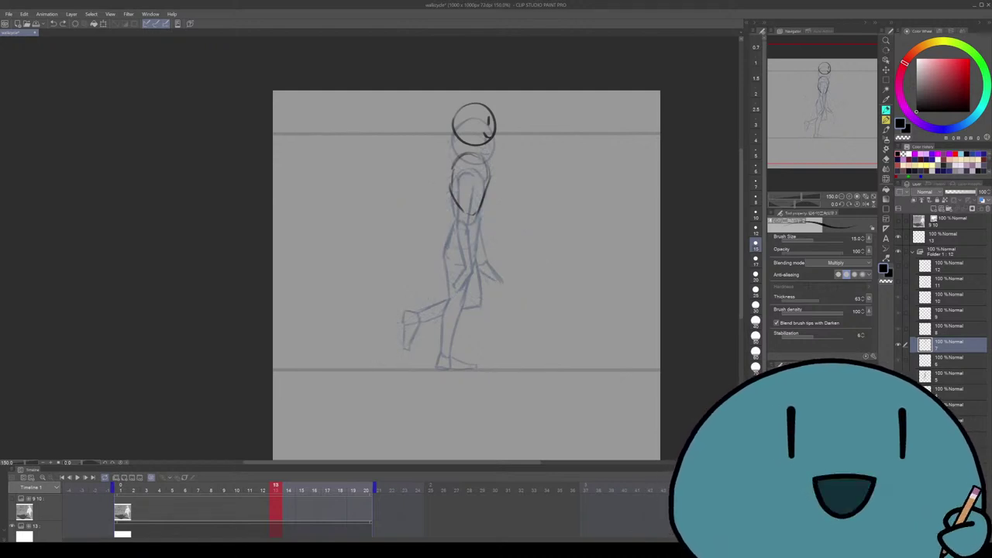
scroll(465, 276, up, 1)
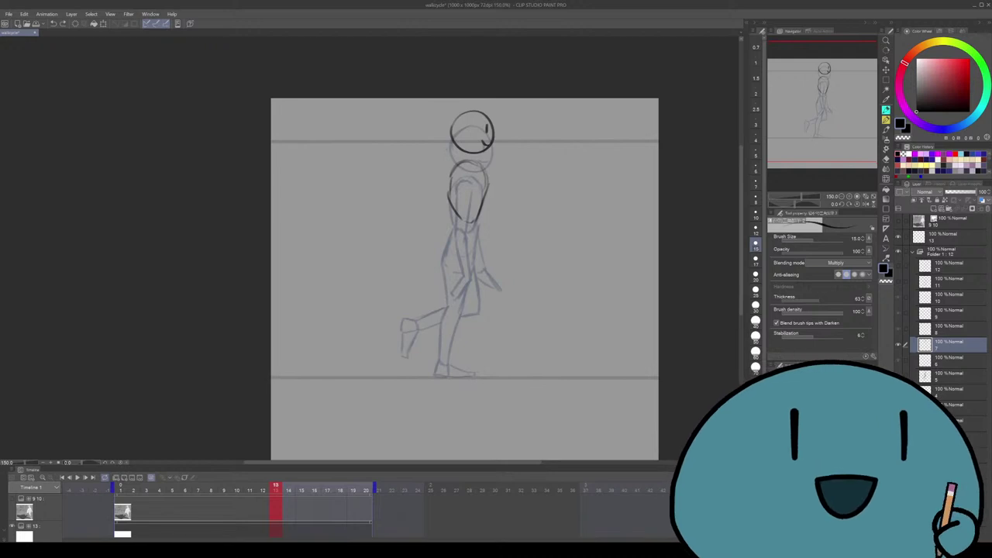
scroll(466, 276, down, 1)
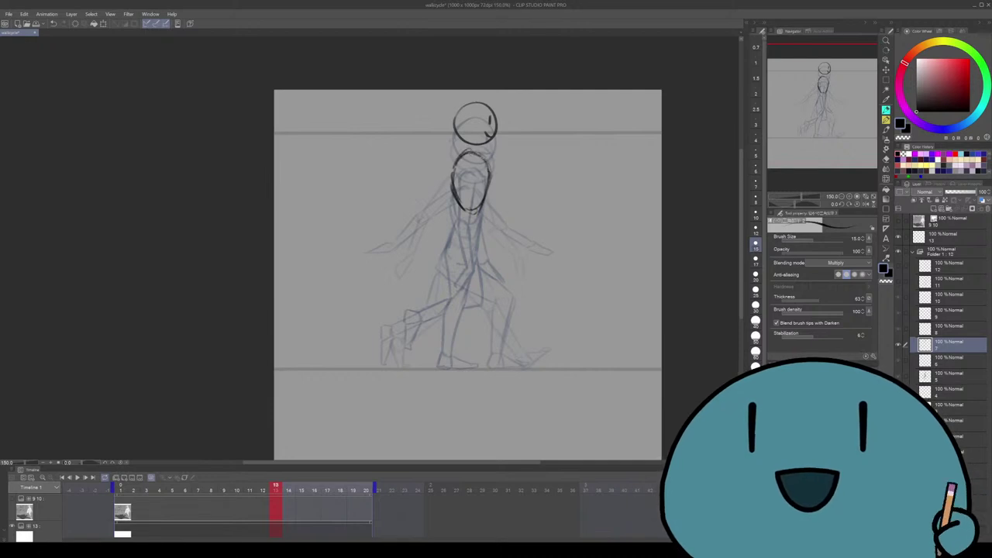
scroll(468, 275, up, 1)
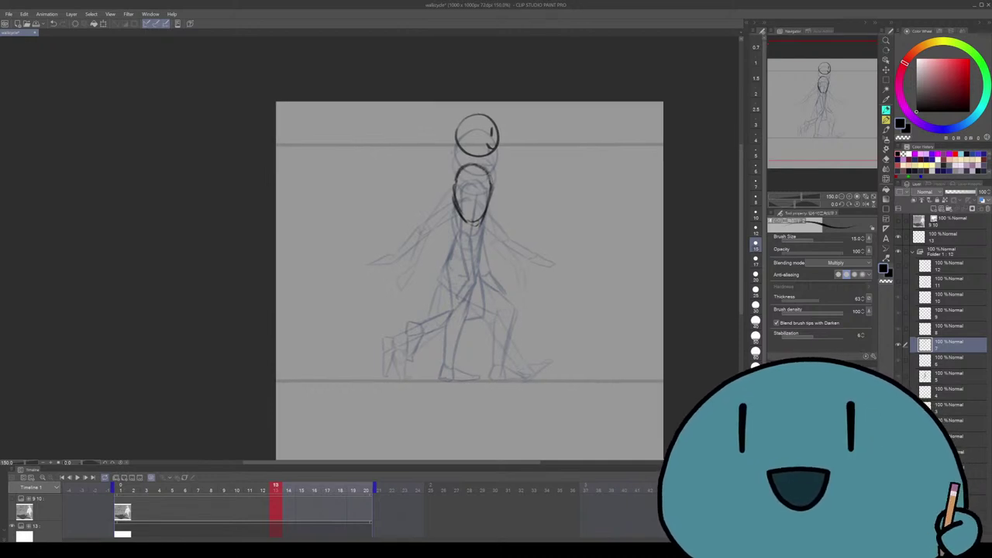
scroll(471, 276, down, 1)
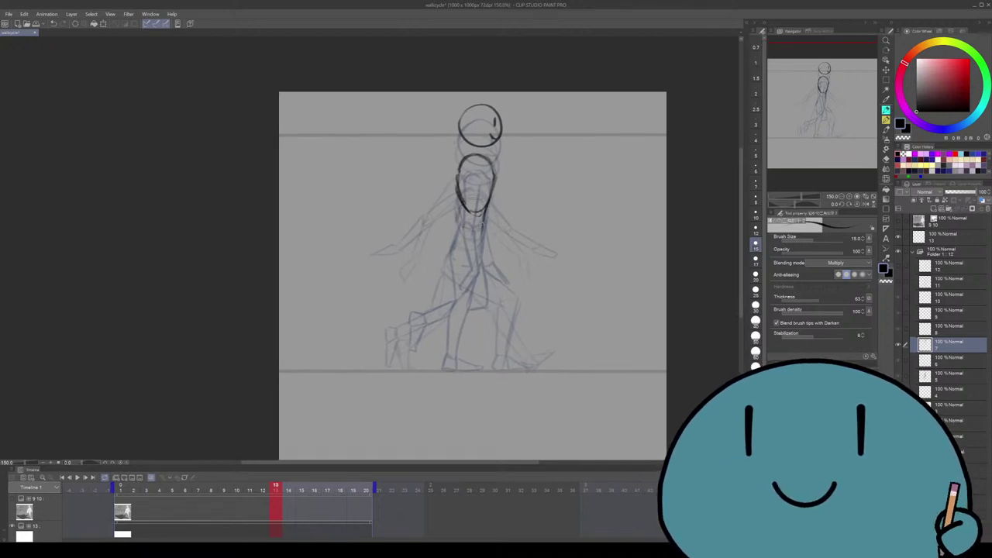
Draw the waist and hip contours from the ribcage downward, closing them with a curved line beneath the pelvis
drag(457, 203, 459, 251)
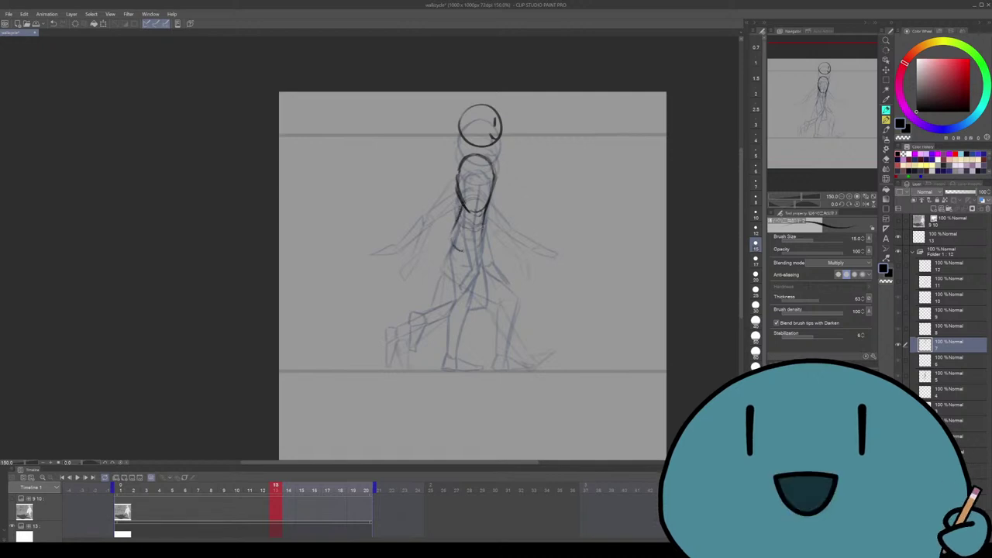
drag(487, 209, 482, 247)
key(ctrl+z)
mouse_move(493, 178)
mouse_down()
mouse_move(479, 258)
mouse_move(449, 251)
mouse_up()
key(ctrl+z)
mouse_move(458, 214)
mouse_down()
mouse_move(449, 246)
mouse_move(464, 257)
mouse_move(450, 259)
mouse_move(462, 253)
mouse_up()
key(e)
scroll(473, 276, down, 3)
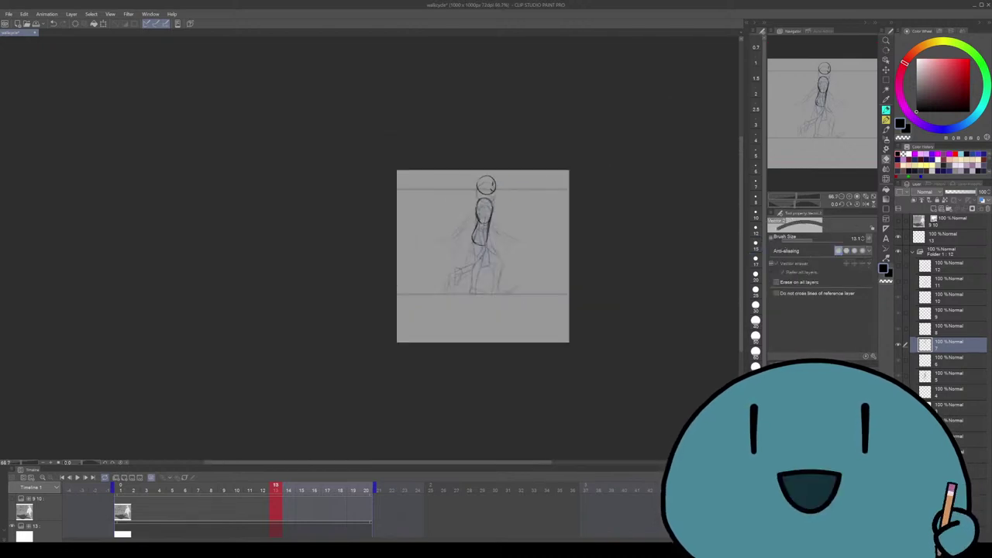
Draw a curved arc across the top of the pelvis to round off the hip shape
key(p)
scroll(473, 276, up, 3)
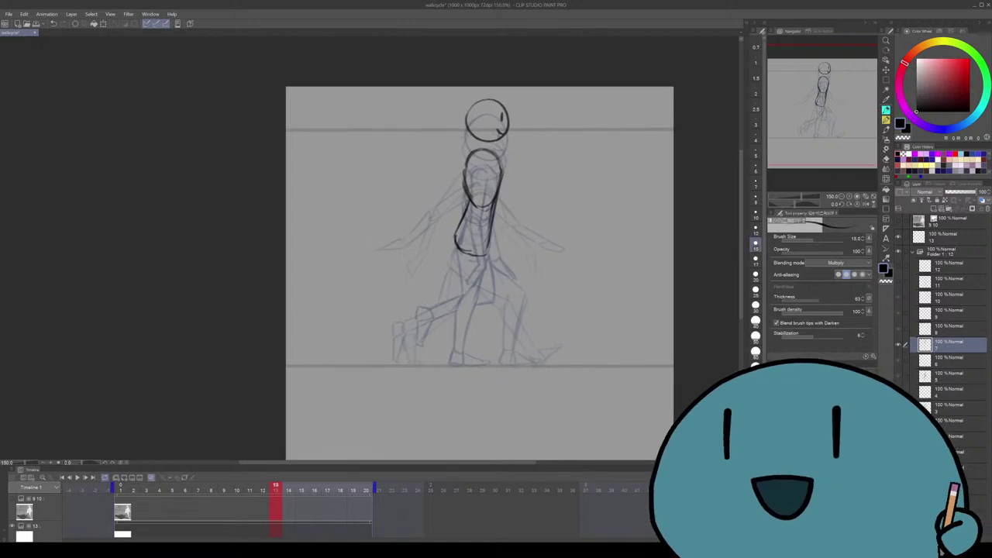
scroll(480, 271, down, 1)
drag(460, 221, 482, 212)
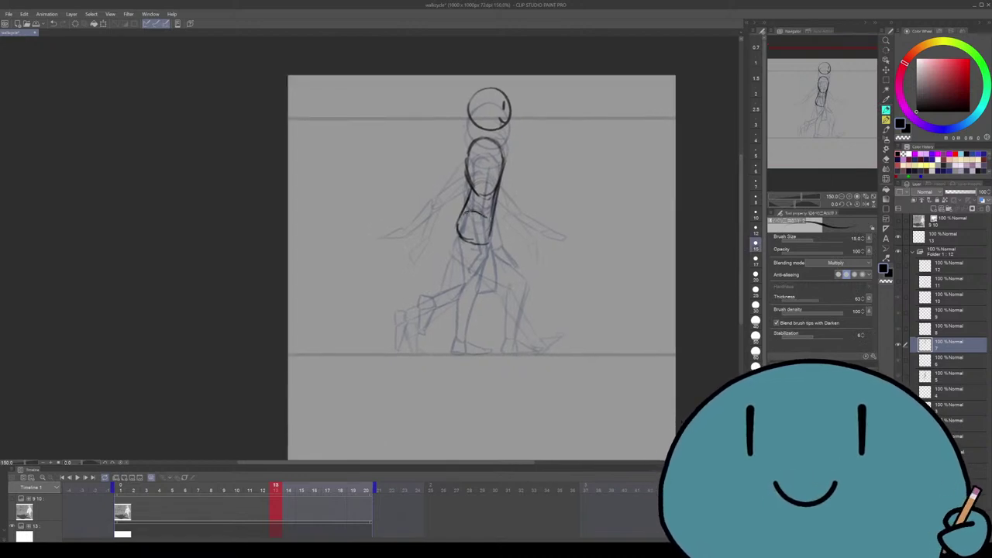
scroll(483, 263, down, 1)
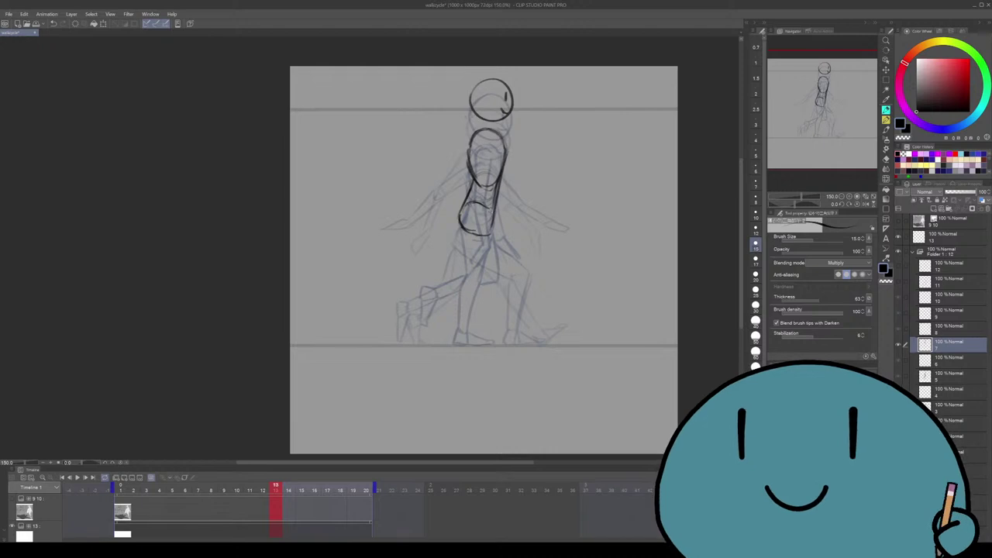
Draw the trailing leg's front contour as a long diagonal from the hip to the rear ankle, checking the onion-skinned poses
drag(491, 228, 455, 291)
key(ctrl+z)
drag(490, 228, 431, 329)
key(ctrl+z)
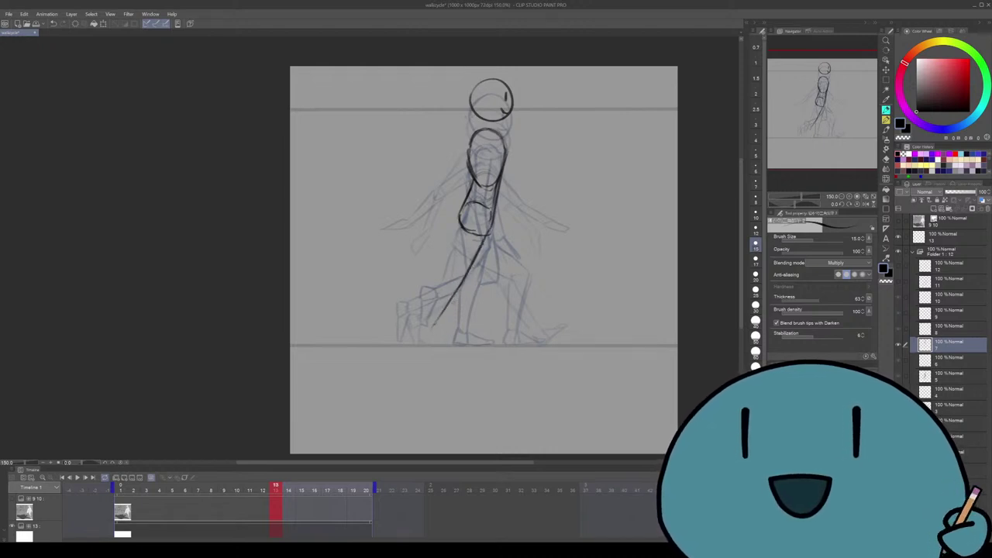
key(o)
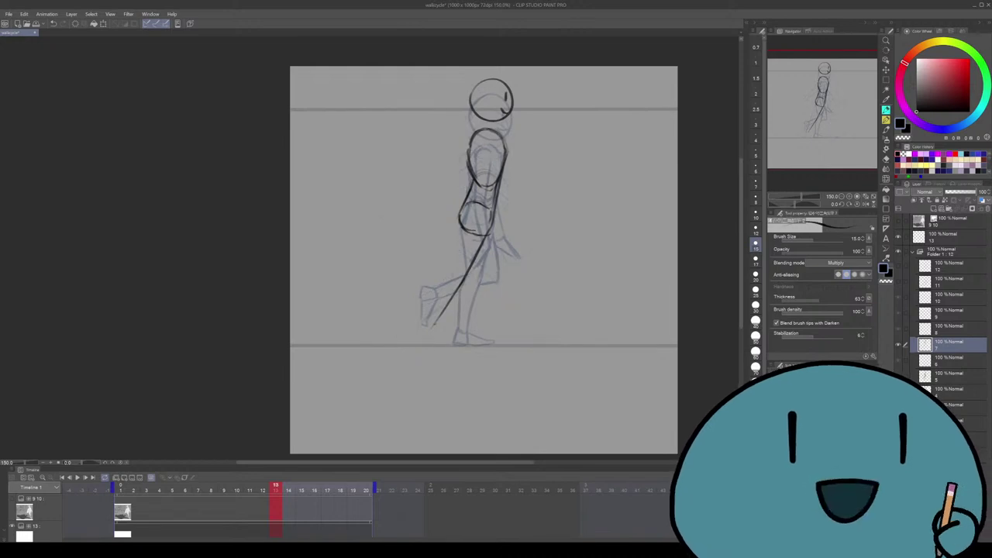
key(o)
key(o)
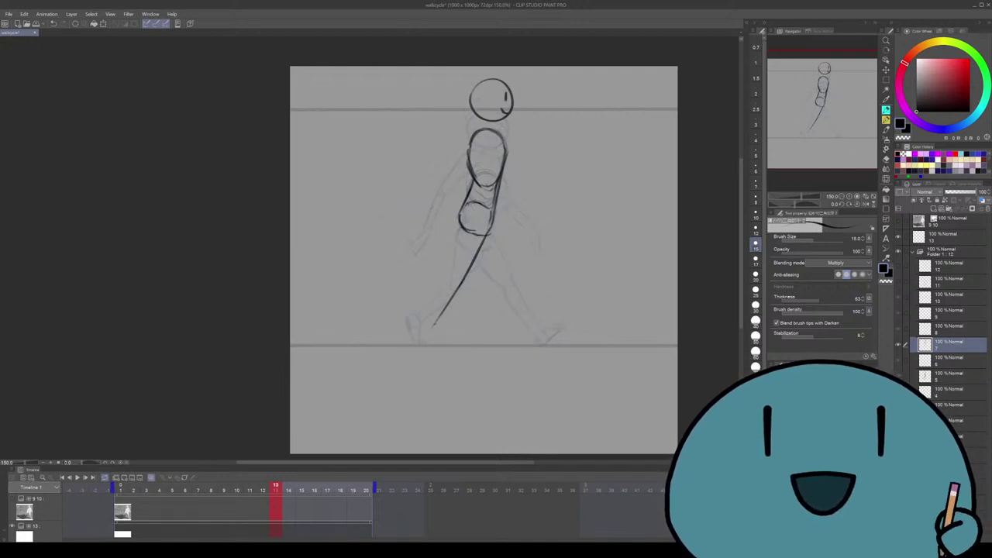
Draw the trailing leg's back contour along thigh and calf, with a knee line and a closed ankle
mouse_move(484, 260)
mouse_down()
mouse_move(502, 256)
mouse_move(497, 269)
mouse_up()
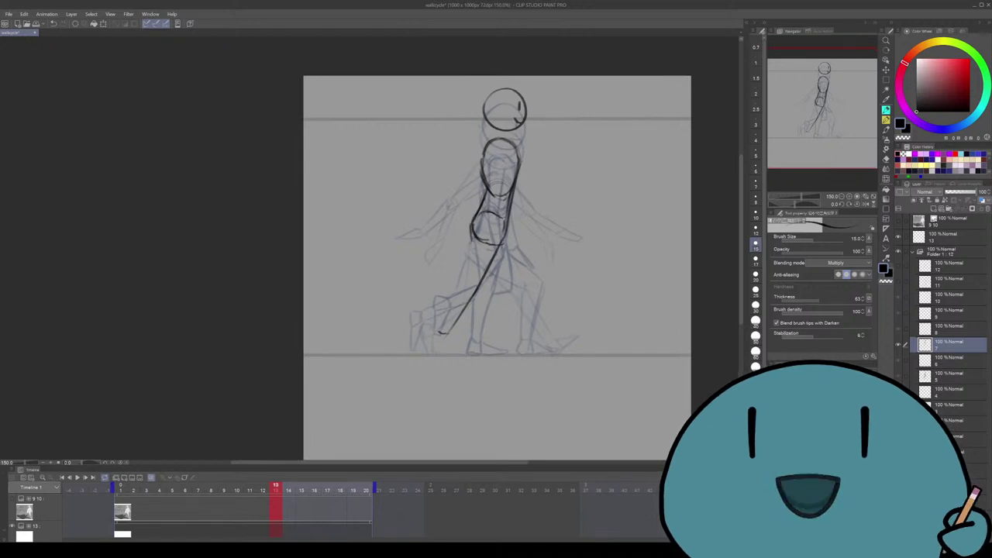
drag(470, 225, 460, 279)
drag(471, 242, 462, 280)
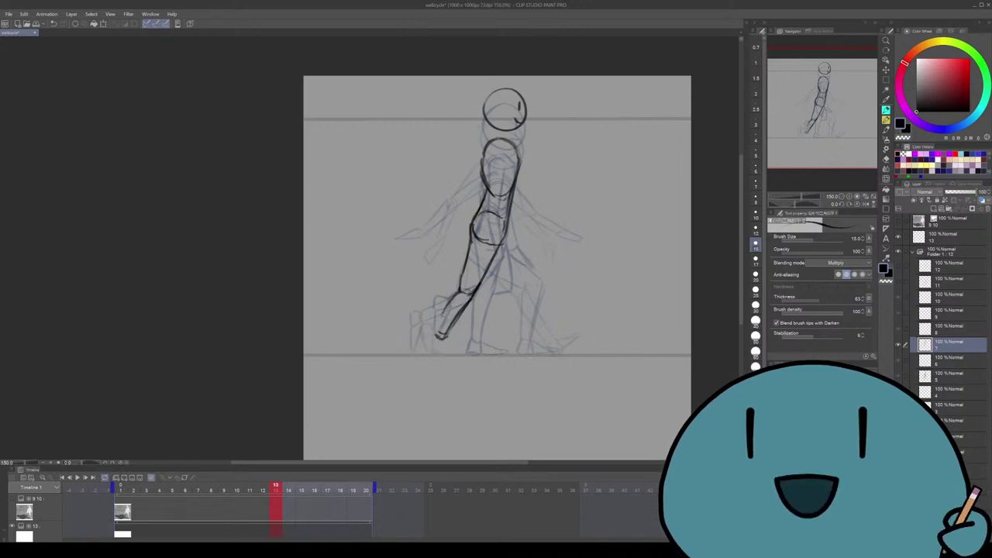
drag(441, 333, 449, 327)
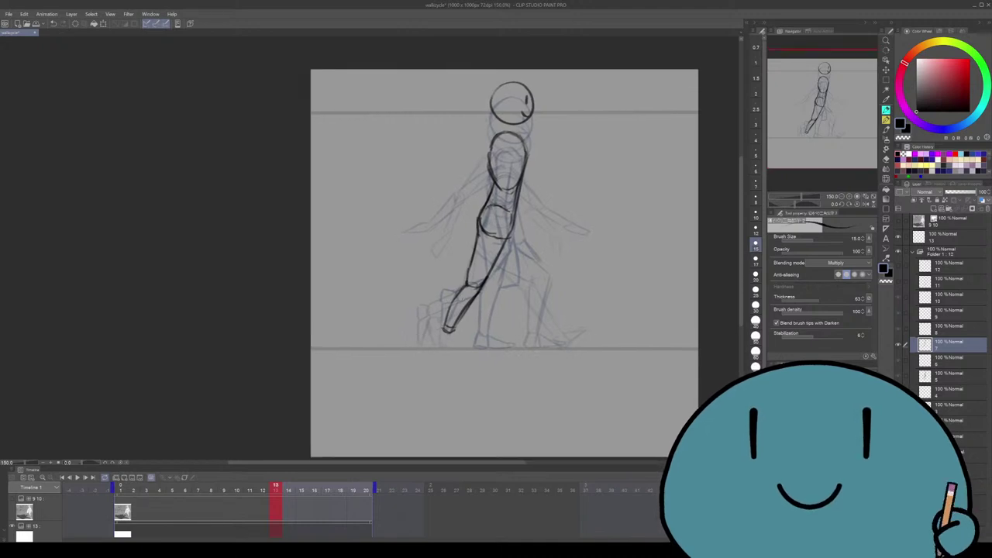
Erase the rough overlapping line ends around the trailing leg's knee
key(e)
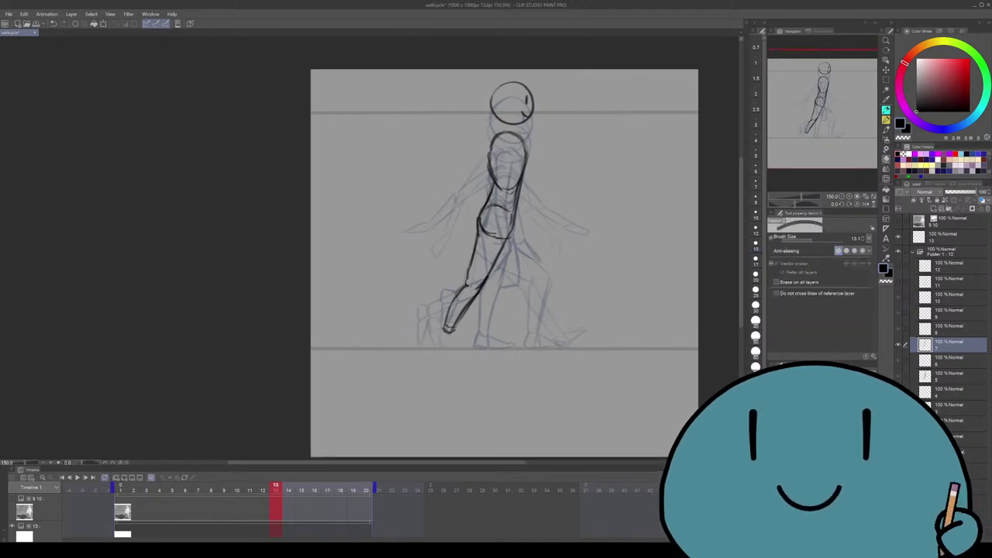
drag(503, 264, 512, 252)
key(bracketleft)
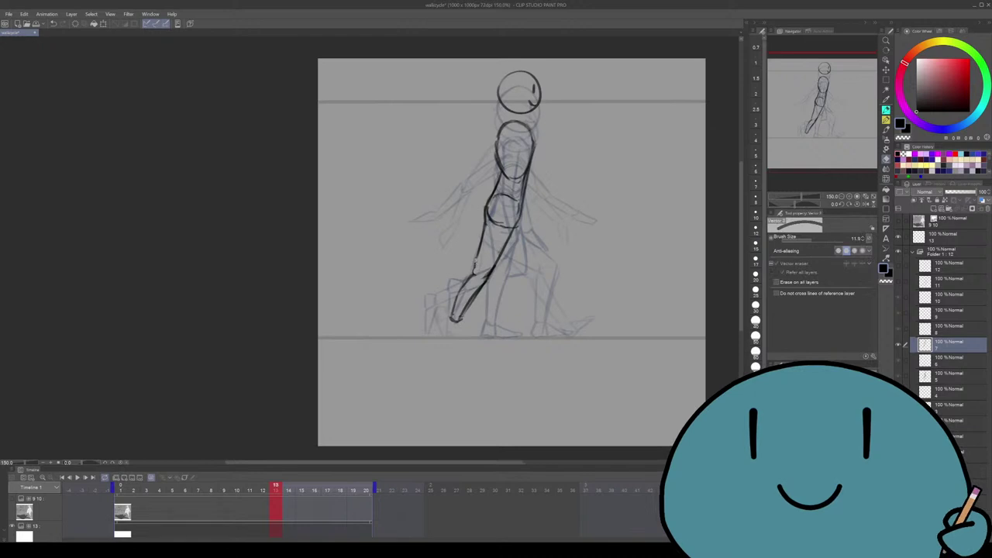
key(p)
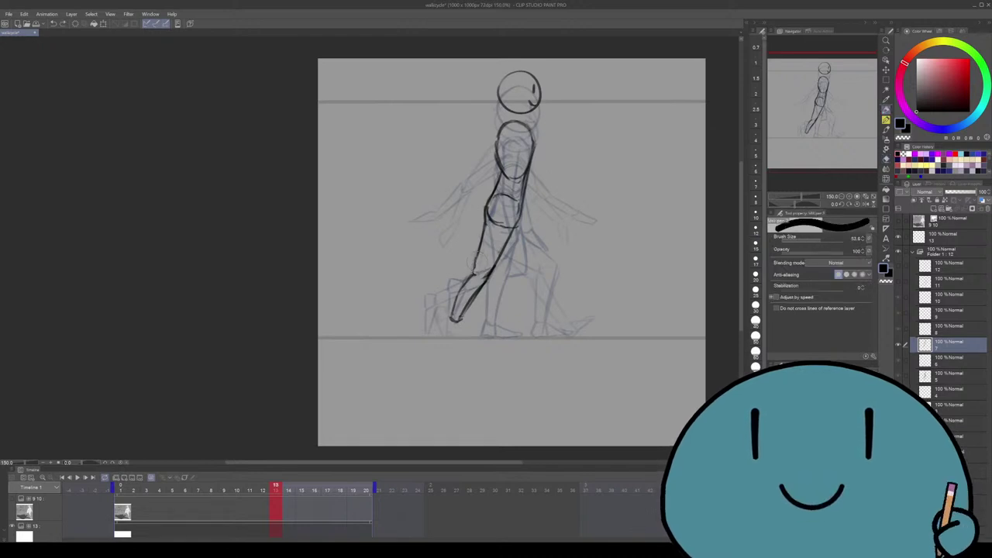
key(p)
Draw the trailing foot's heel and sole below the ankle, sloping down to the ground line
key(ctrl+plus)
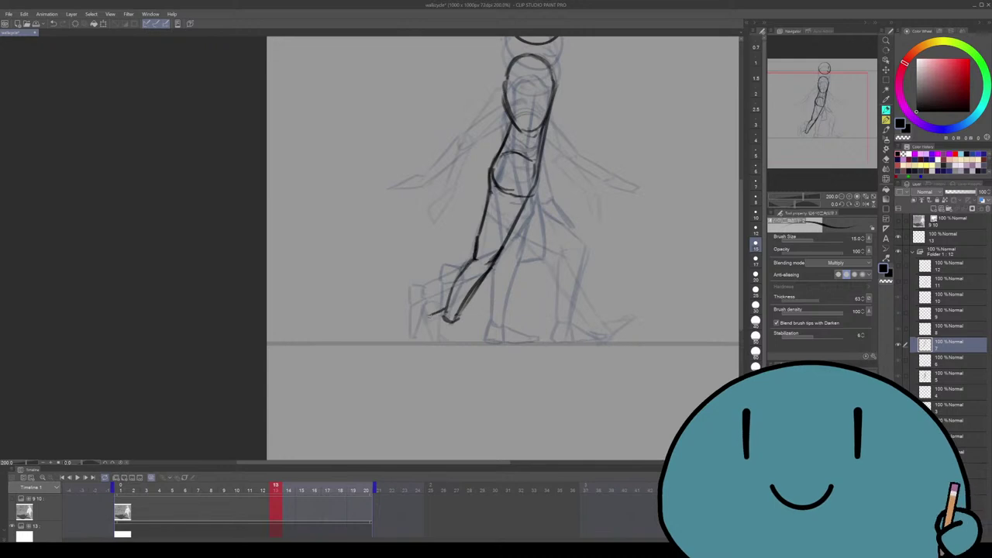
drag(437, 314, 427, 337)
key(ctrl+z)
drag(496, 233, 481, 234)
scroll(496, 233, down, 2)
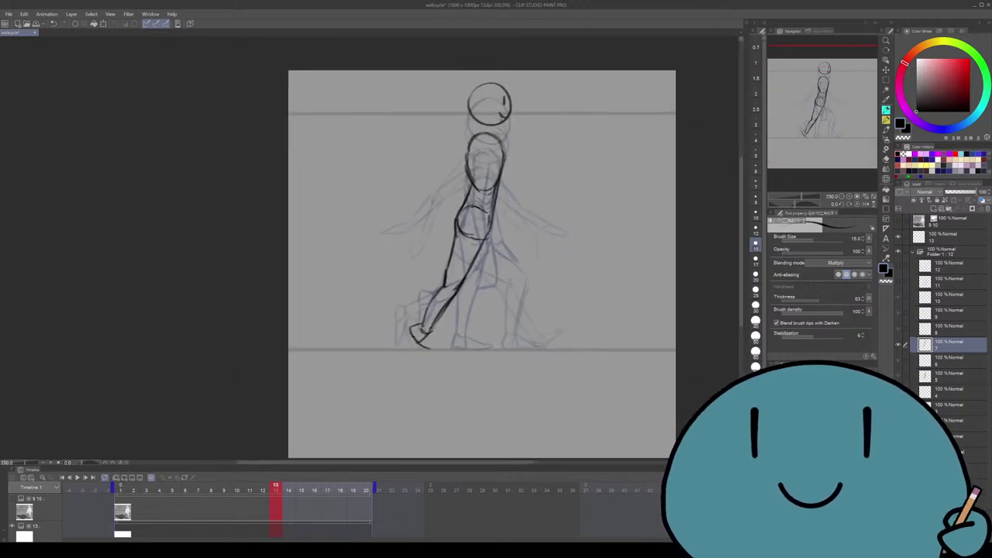
Lasso the trailing lower leg and foot, transform them slightly upward, and deselect
key(m)
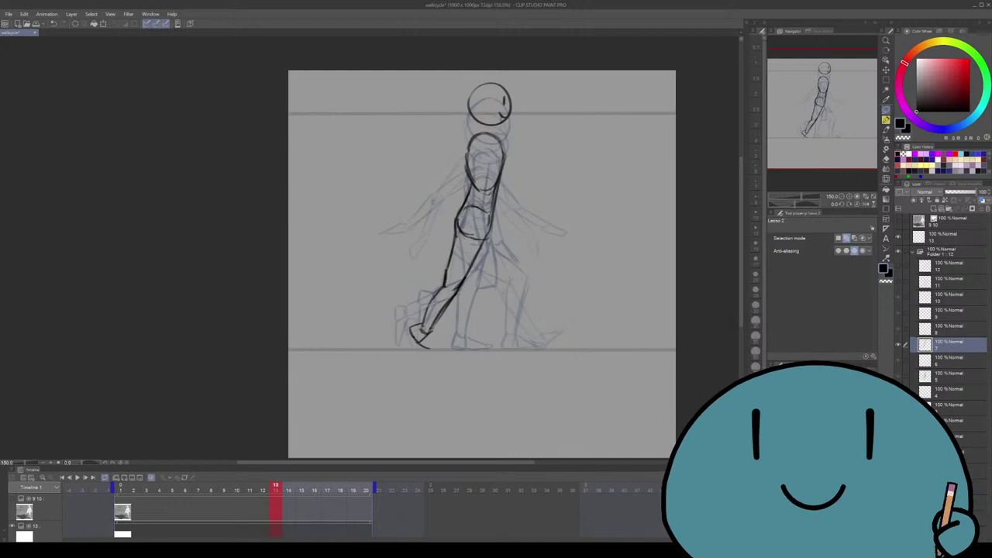
drag(428, 361, 434, 274)
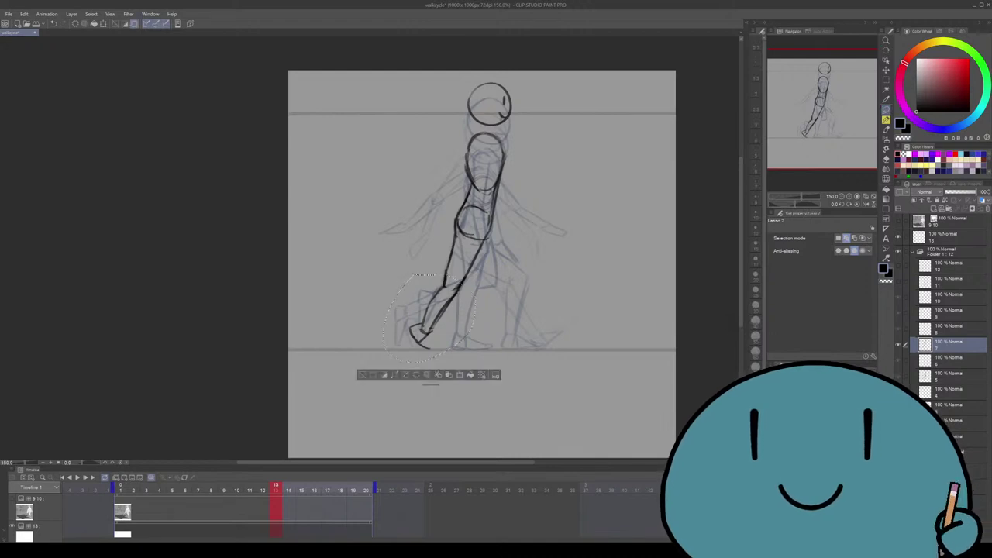
key(ctrl+t)
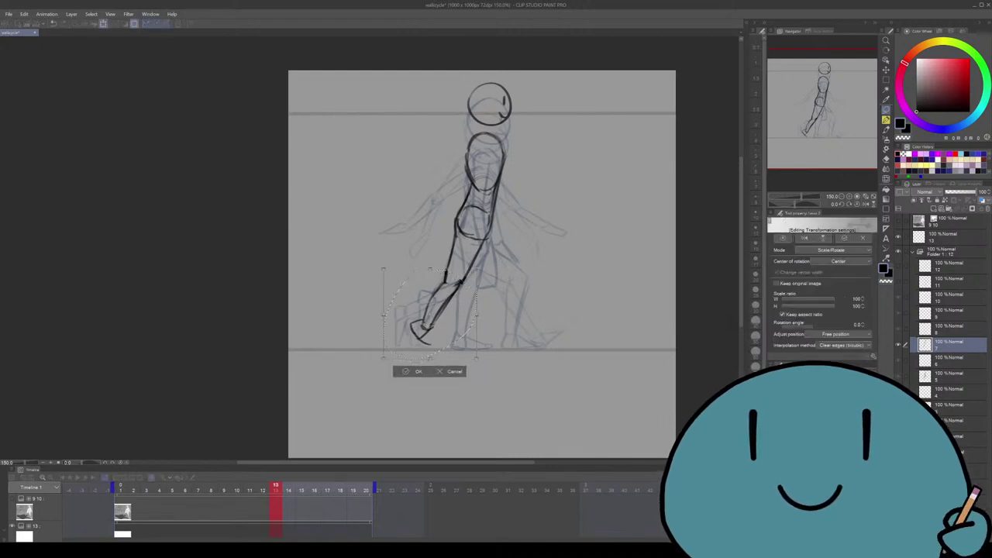
key(Return)
key(ctrl+d)
key(p)
Finish the trailing foot with the instep and flat toes resting on the ground line
scroll(430, 279, up, 2)
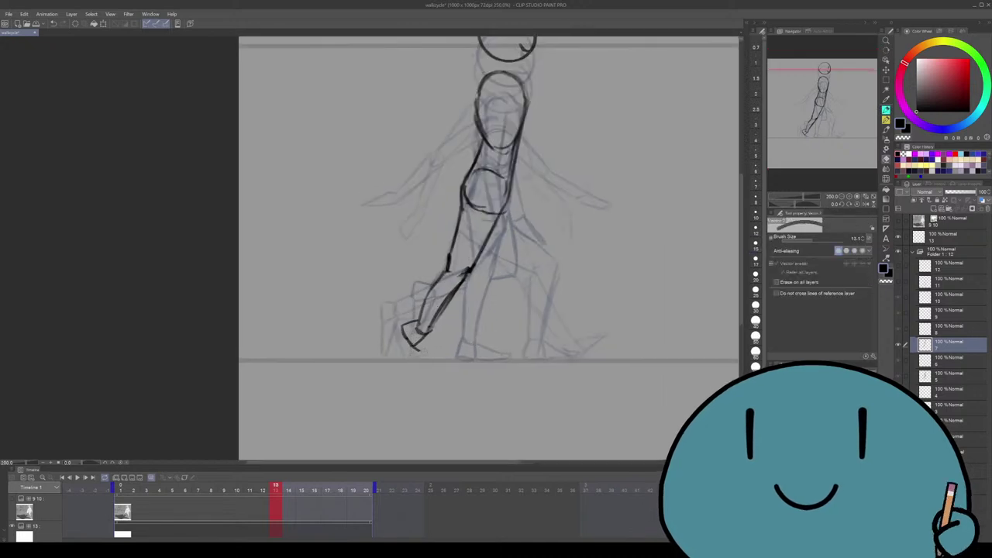
key(p)
scroll(426, 357, up, 1)
drag(405, 348, 423, 366)
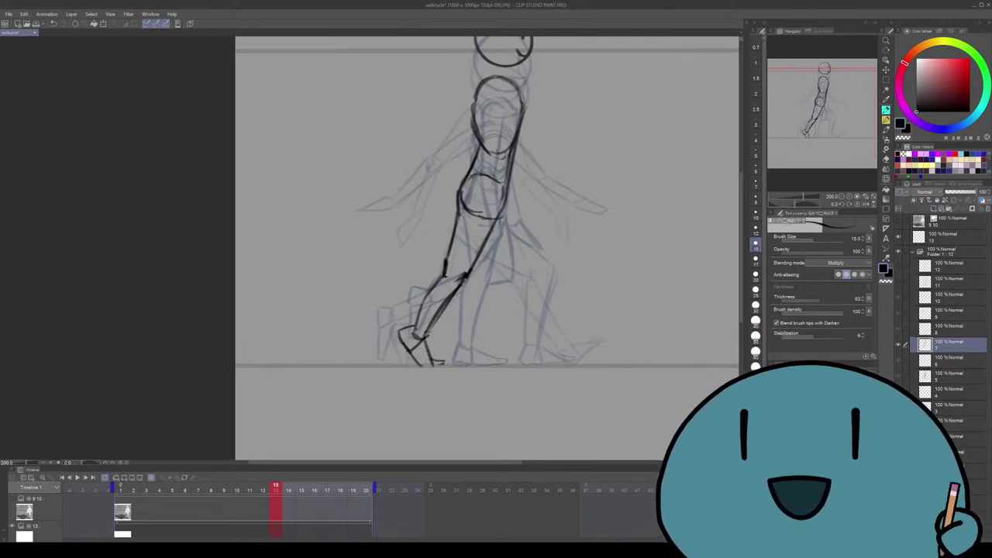
scroll(480, 248, down, 2)
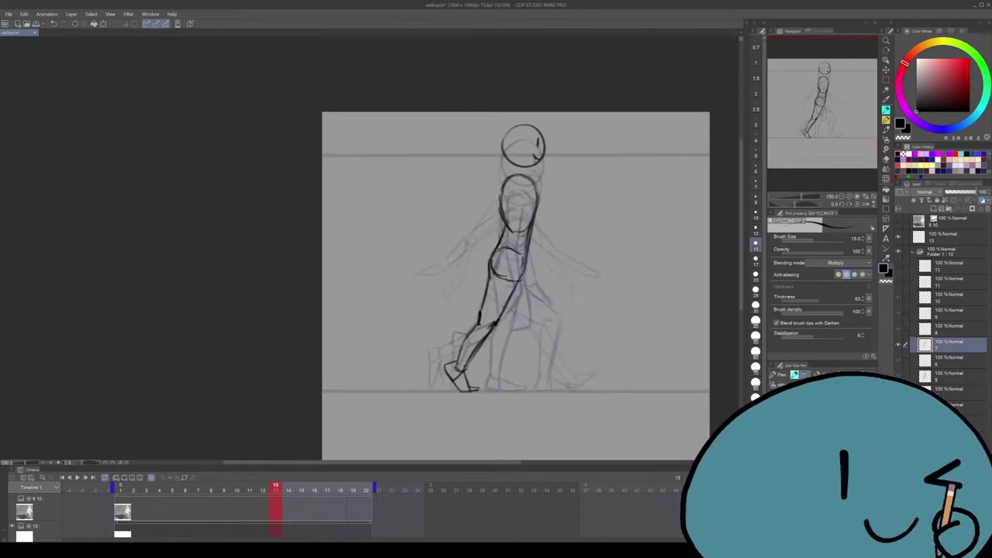
Rework the back contour of the trailing leg, strengthening the thigh line and the calf line down to the ankle
scroll(493, 248, up, 2)
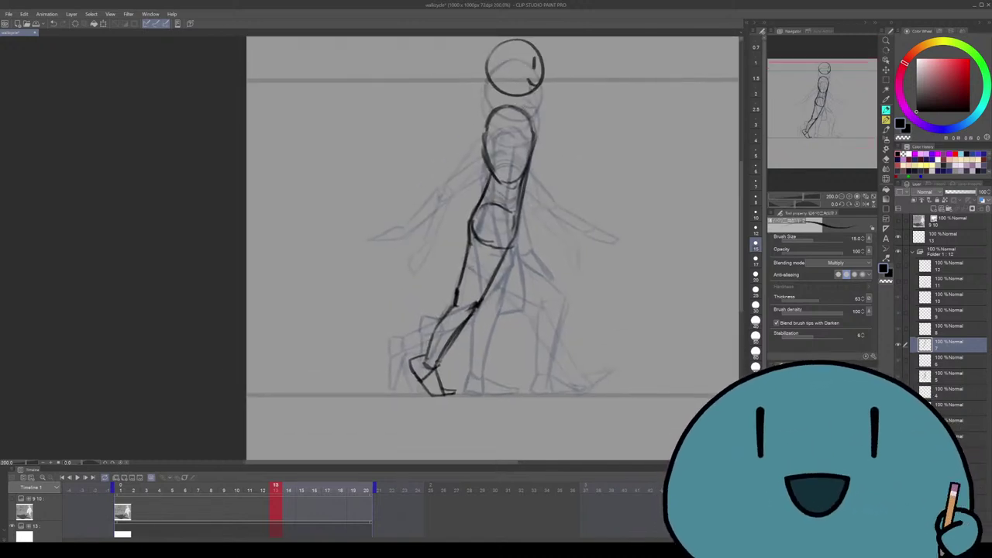
drag(473, 242, 458, 299)
key(ctrl+z)
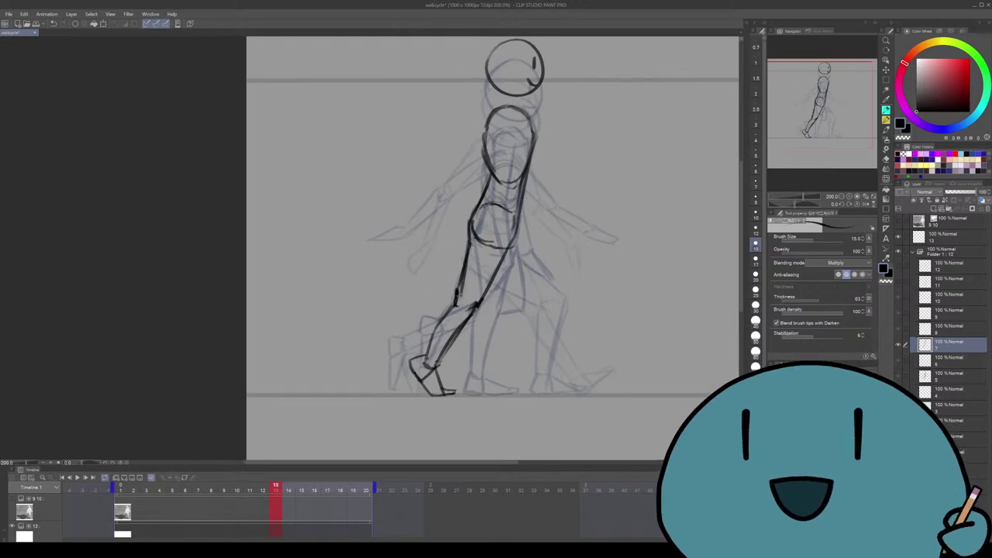
key(e)
key(p)
drag(464, 274, 429, 359)
drag(444, 312, 426, 357)
key(e)
key(ctrl+alt+0)
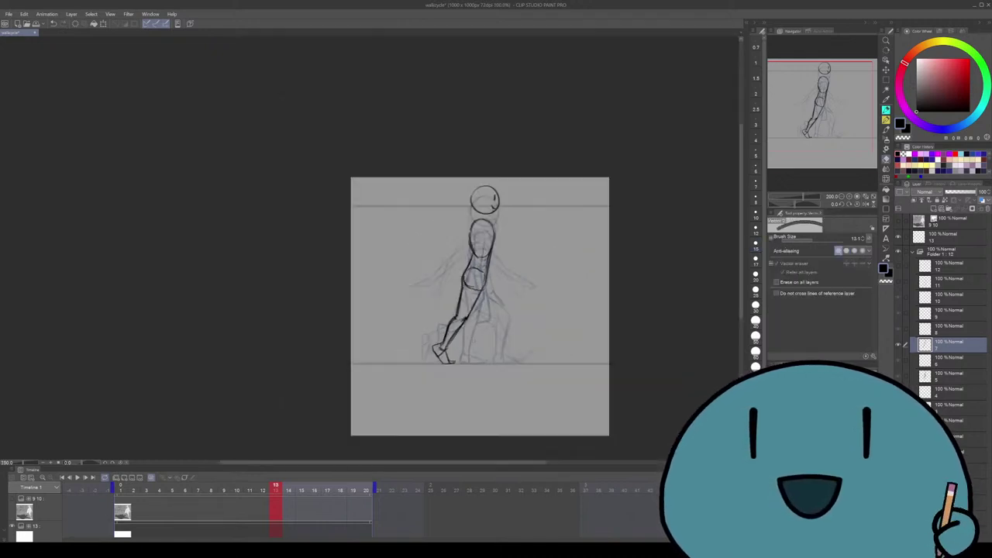
Erase the untidy lines around the trailing knee and redraw the back-of-knee curve into the calf
key(p)
key(ctrl+plus)
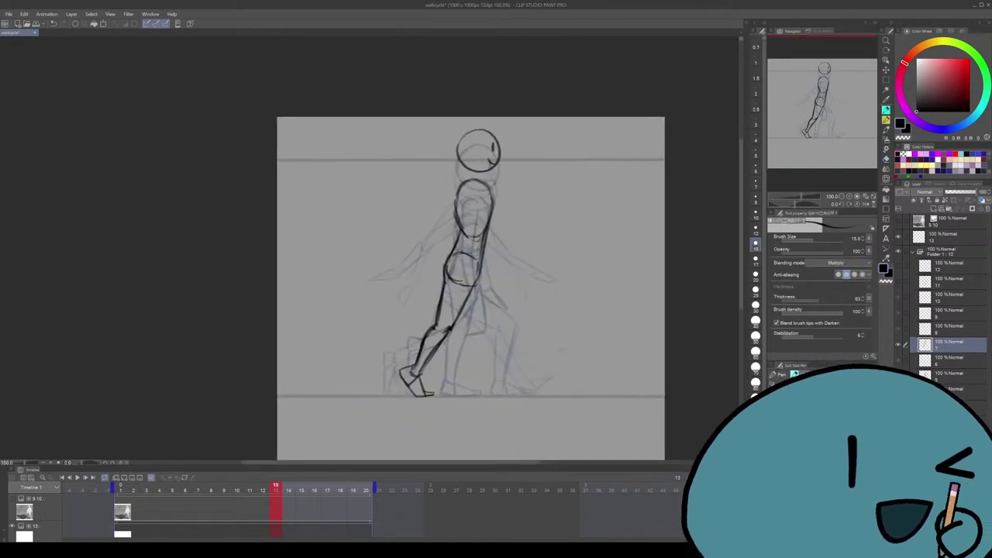
scroll(471, 287, down, 1)
key(ctrl+plus)
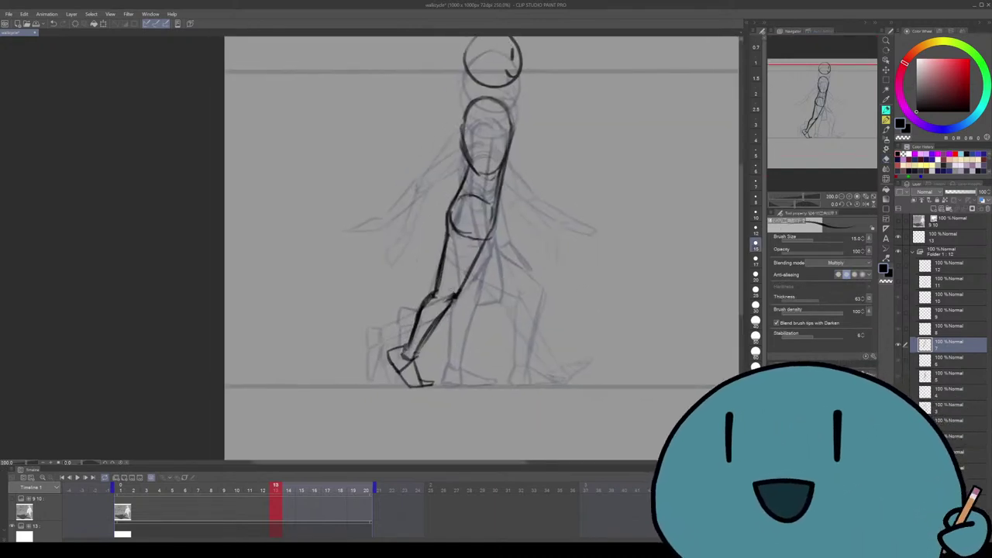
key(ctrl+plus)
key(e)
drag(420, 297, 397, 323)
mouse_move(454, 296)
mouse_down()
mouse_move(434, 313)
mouse_move(454, 306)
mouse_move(433, 334)
mouse_up()
key(p)
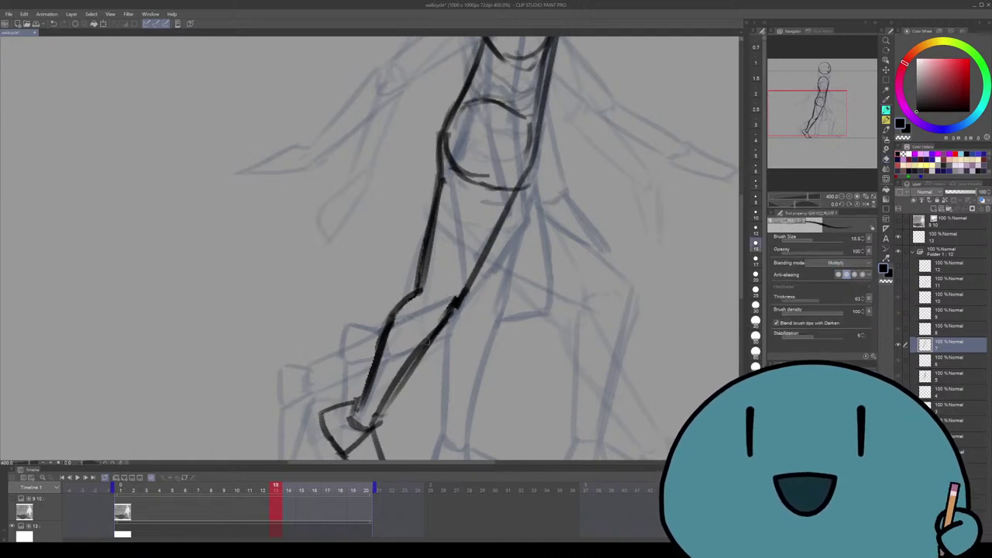
drag(416, 294, 386, 324)
key(ctrl+minus)
key(ctrl+minus)
key(ctrl+minus)
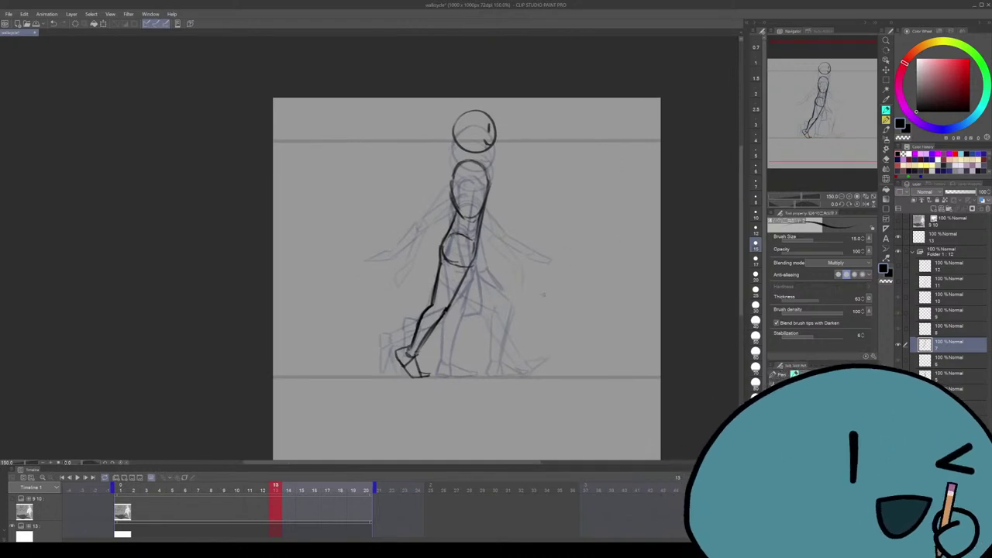
key(ctrl+plus)
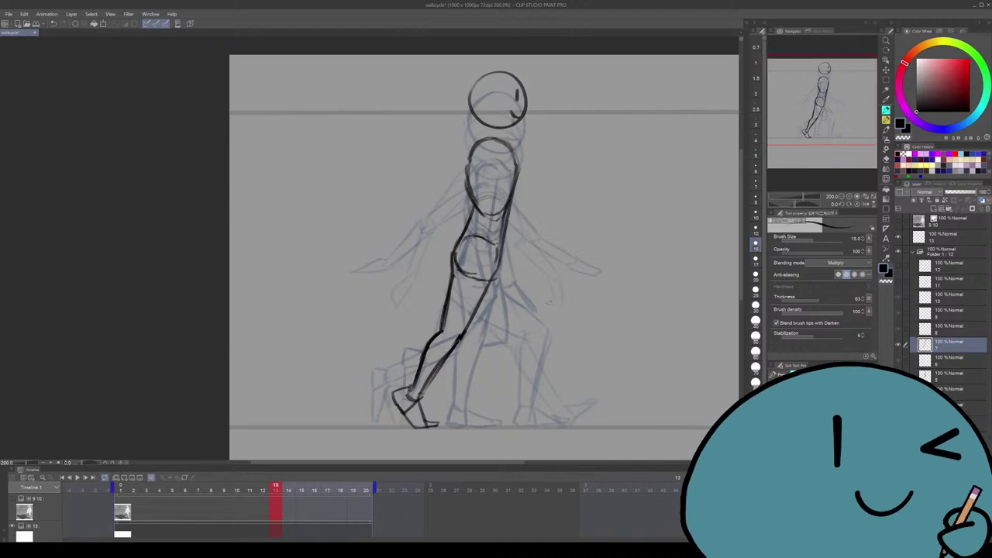
scroll(485, 248, down, 1)
scroll(485, 248, right, 2)
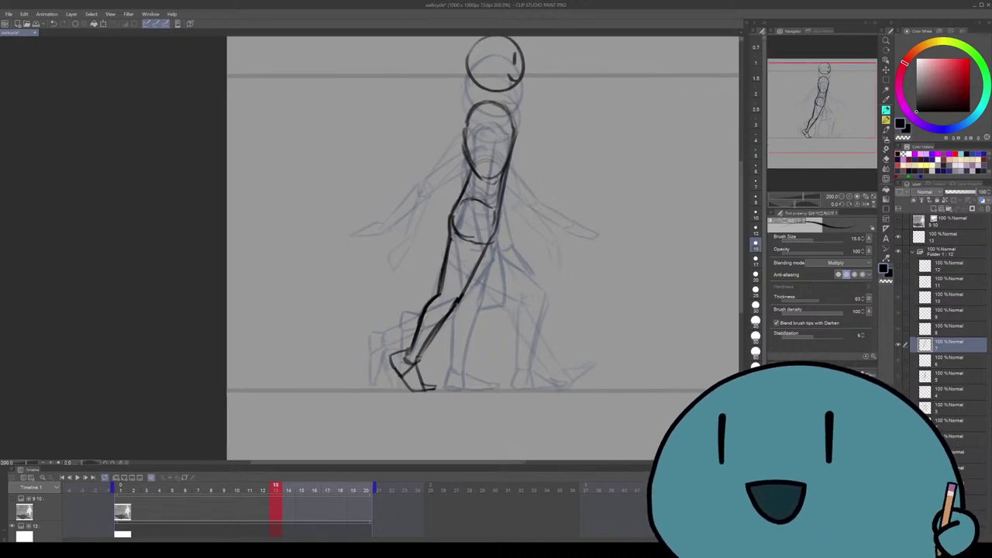
scroll(473, 248, right, 1)
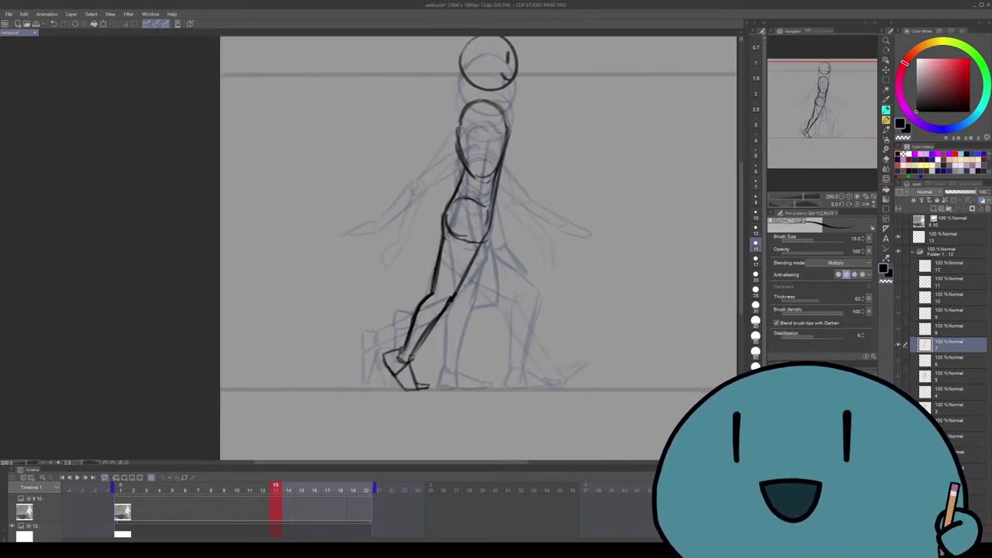
key(ctrl+minus)
key(ctrl+minus)
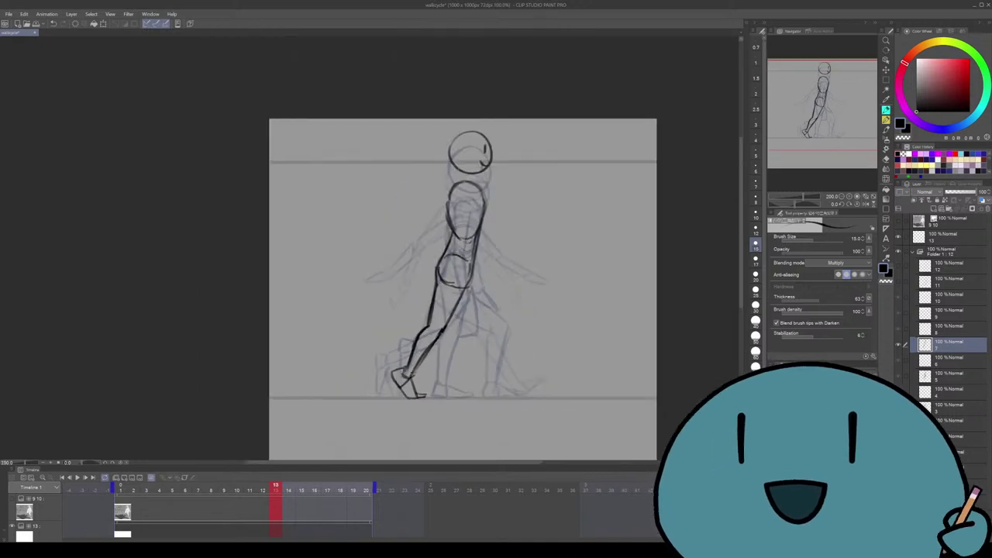
Lasso the trailing foot, rotate it about 6.5 degrees clockwise with a slight shift backward, and deselect
key(ctrl+plus)
key(ctrl+plus)
key(ctrl+plus)
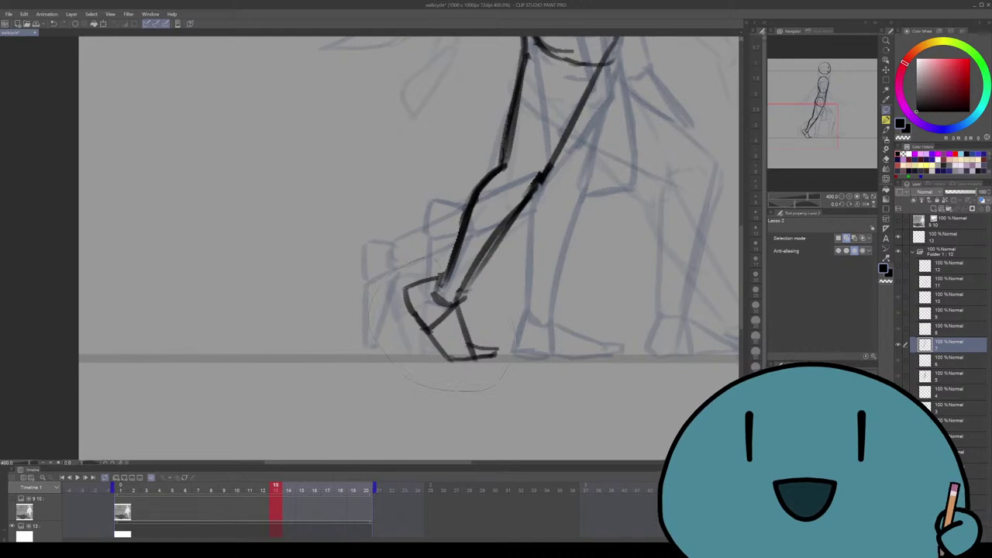
drag(512, 318, 459, 297)
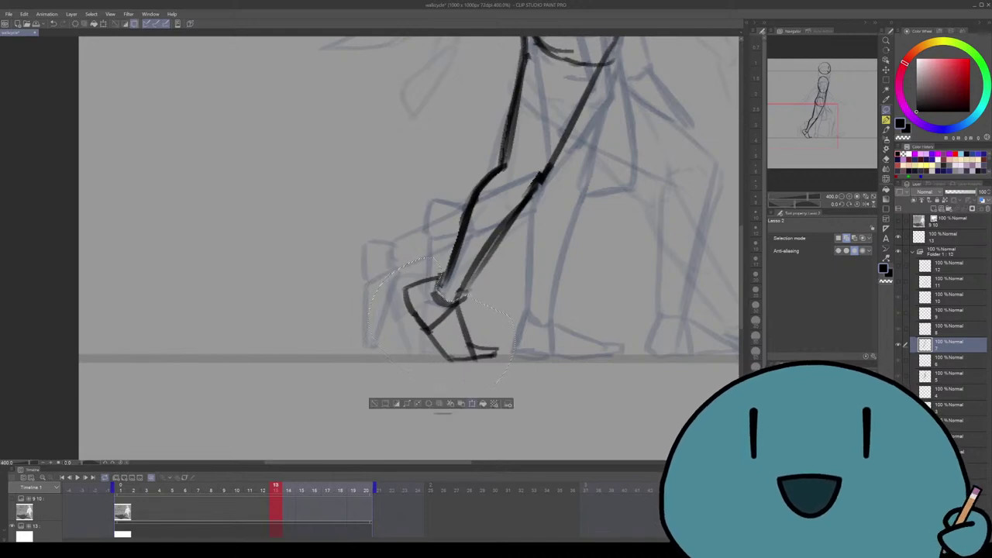
key(ctrl+t)
drag(465, 341, 460, 337)
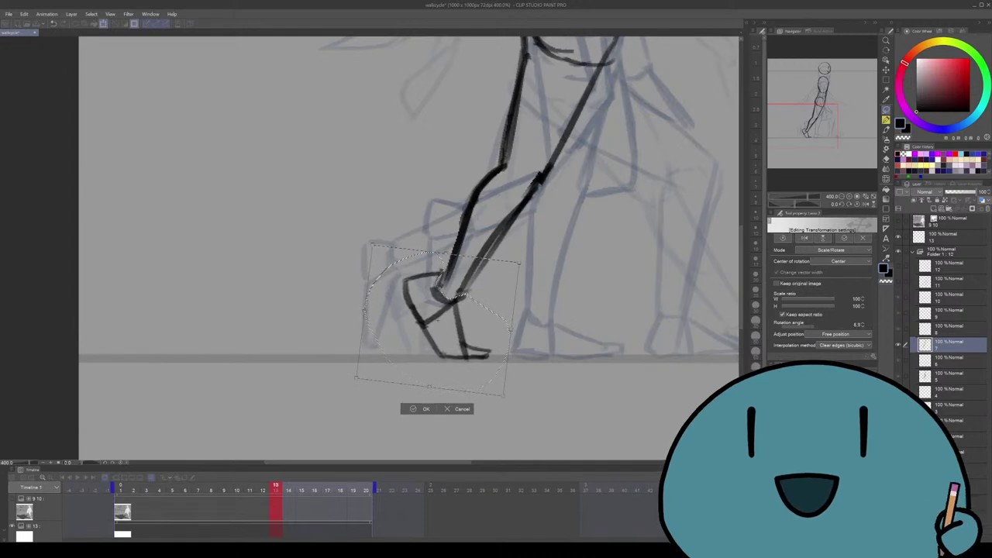
key(Return)
key(ctrl+d)
key(p)
Redraw the shin's front contour down to the trailing ankle to join the rotated foot
scroll(425, 304, down, 2)
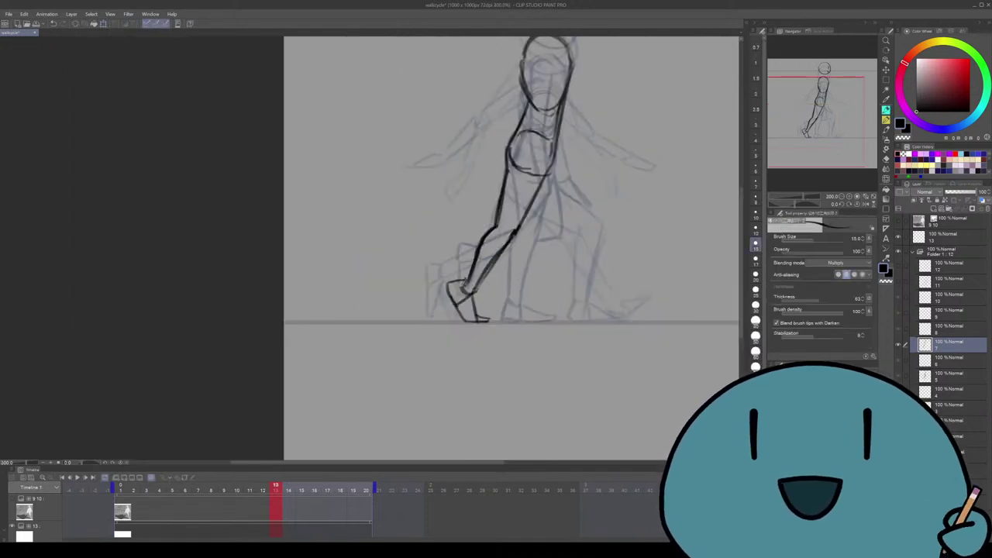
scroll(425, 304, up, 3)
mouse_move(414, 304)
mouse_down()
mouse_move(320, 330)
mouse_move(321, 342)
mouse_move(373, 317)
mouse_move(322, 329)
mouse_move(322, 345)
mouse_up()
key(ctrl+z)
scroll(332, 341, down, 2)
scroll(466, 194, up, 2)
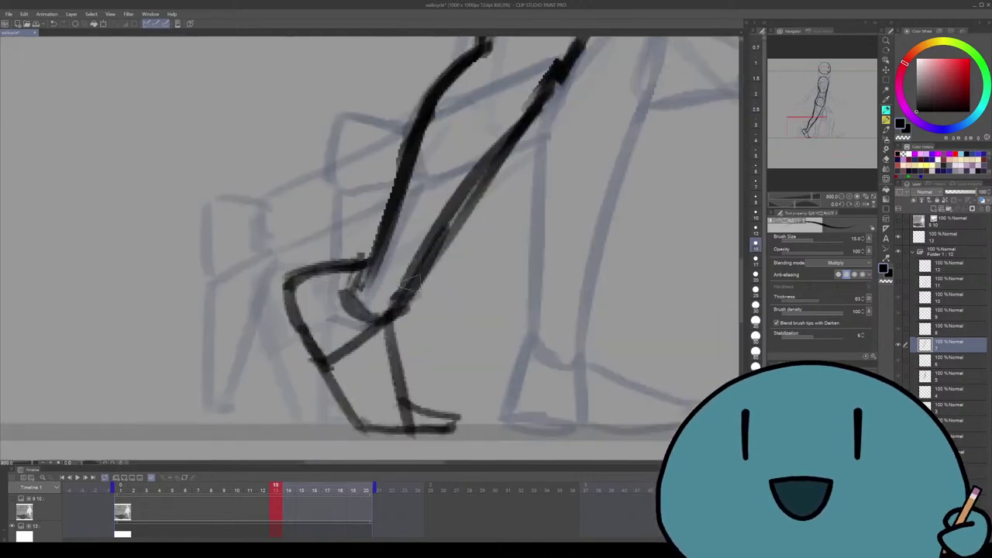
drag(481, 174, 387, 311)
scroll(388, 312, down, 5)
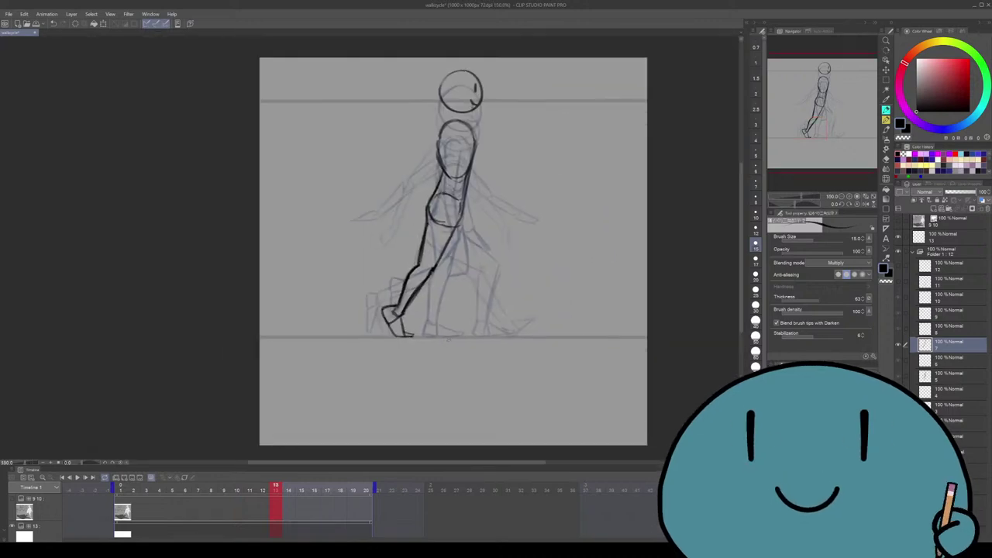
Erase the bumpy back edge of the ribcage and redraw it as one smooth contour
scroll(465, 248, up, 2)
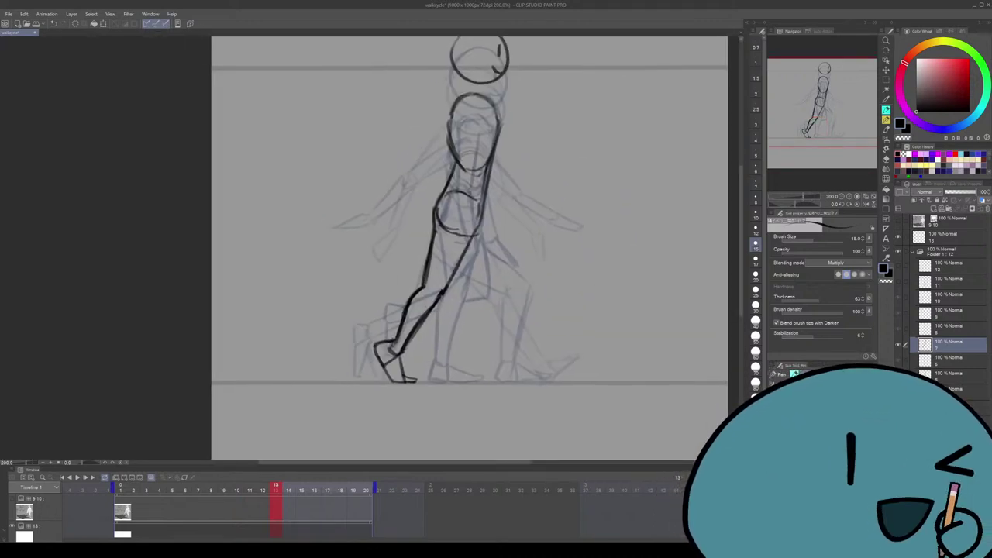
scroll(478, 248, up, 1)
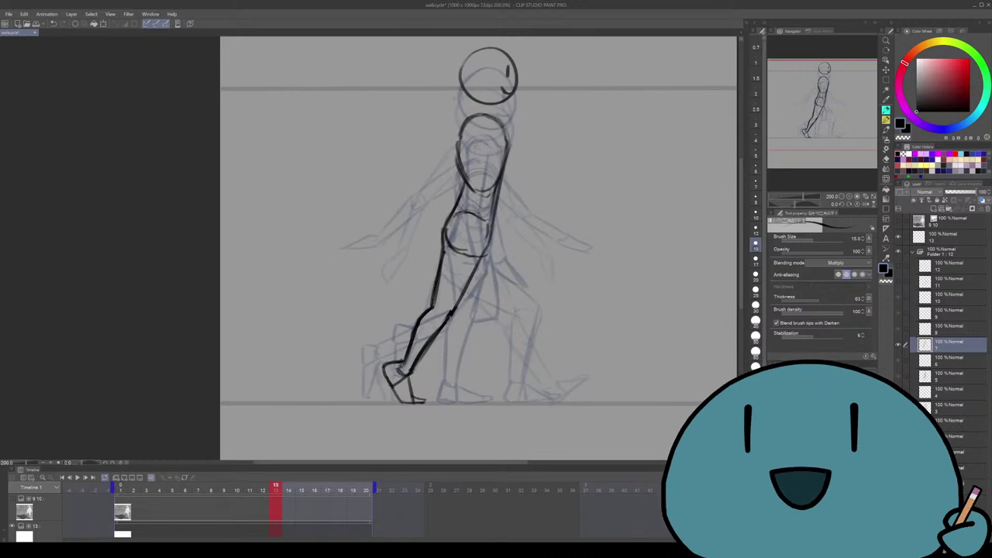
scroll(478, 248, up, 1)
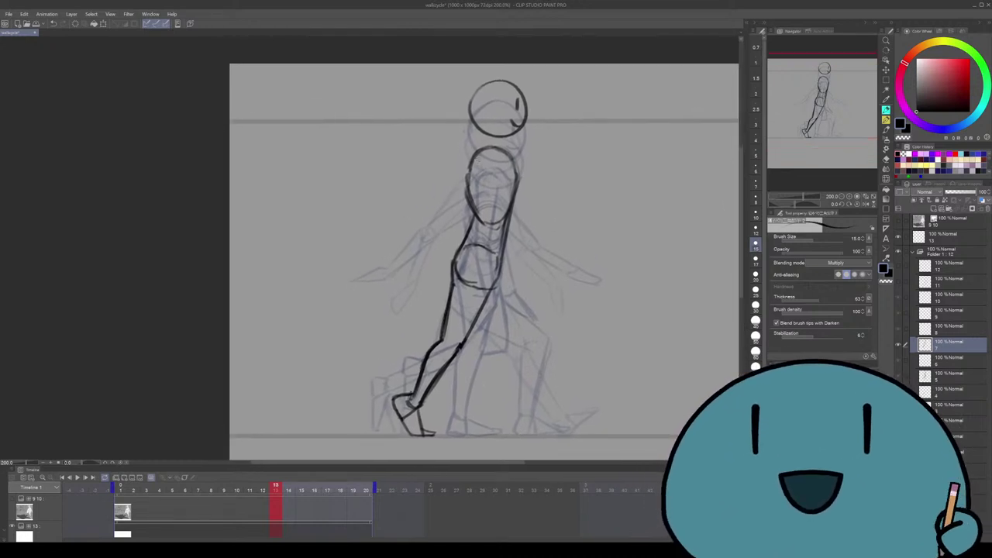
drag(477, 169, 469, 219)
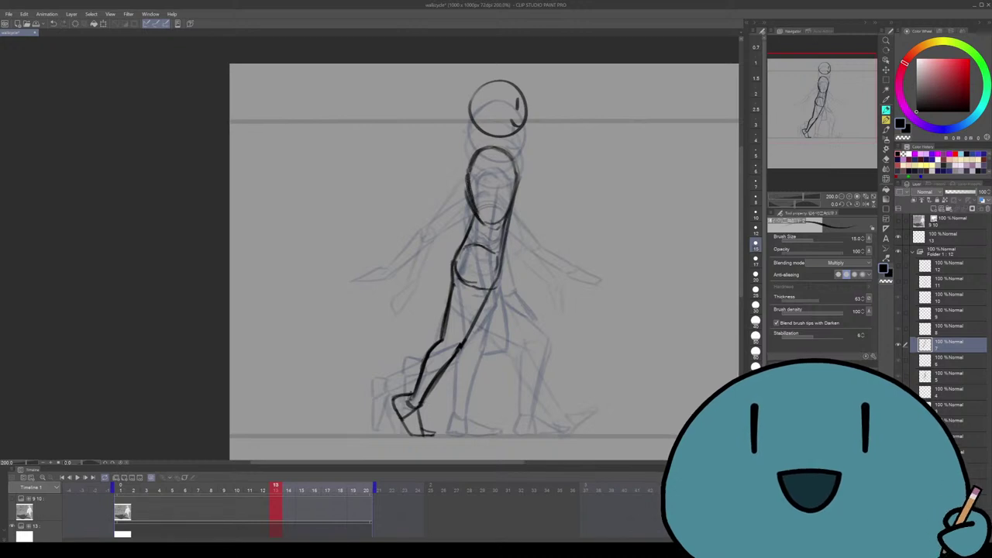
key(e)
drag(469, 178, 466, 206)
key(p)
mouse_move(476, 163)
mouse_down()
mouse_move(467, 222)
mouse_move(470, 214)
mouse_up()
key(ctrl+minus)
key(ctrl+minus)
key(ctrl+minus)
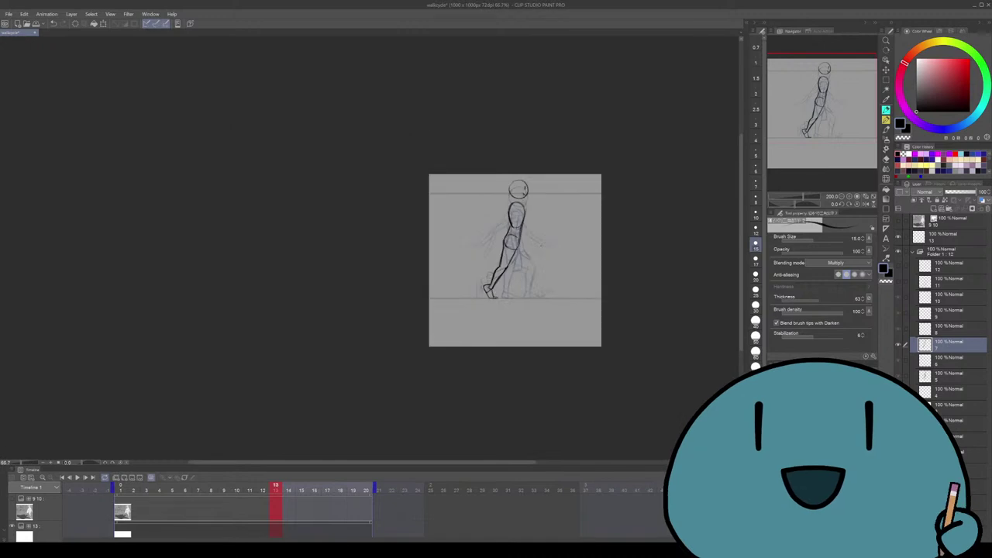
key(ctrl+plus)
key(ctrl+plus)
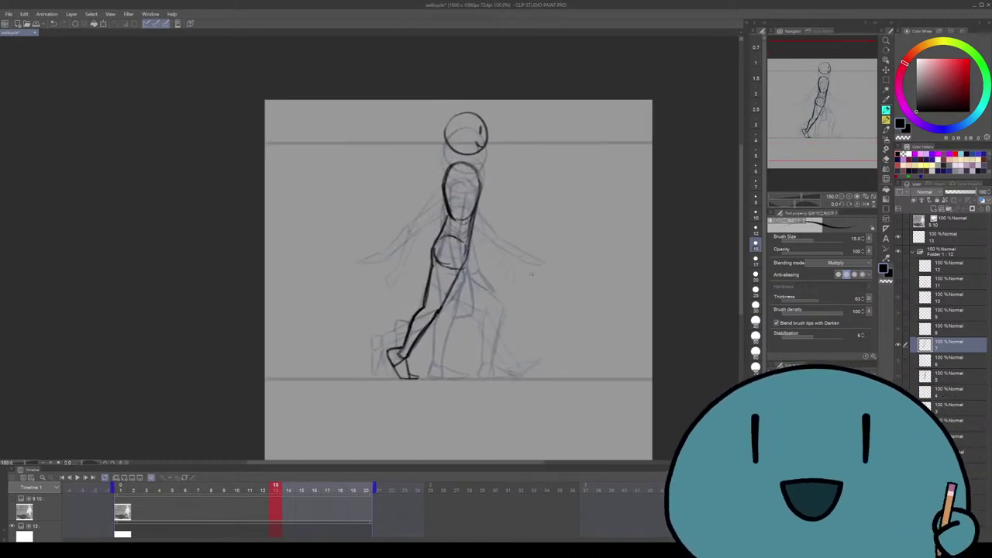
key(ctrl+plus)
key(ctrl+plus)
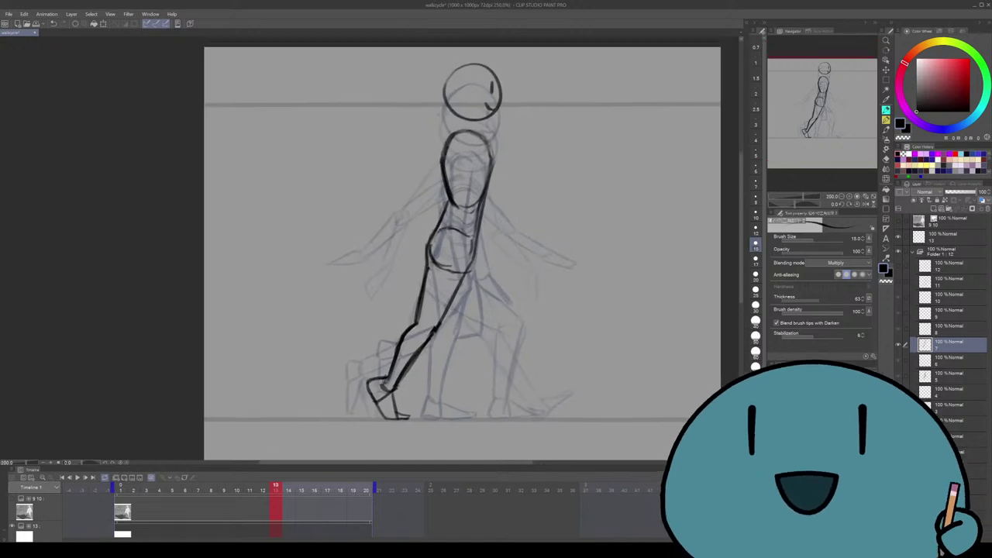
scroll(462, 256, up, 1)
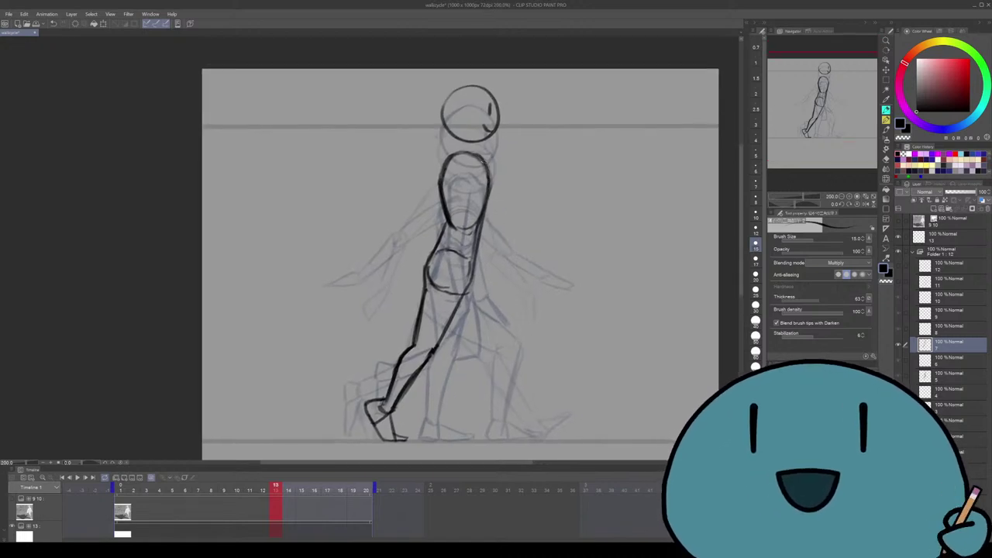
drag(524, 209, 536, 191)
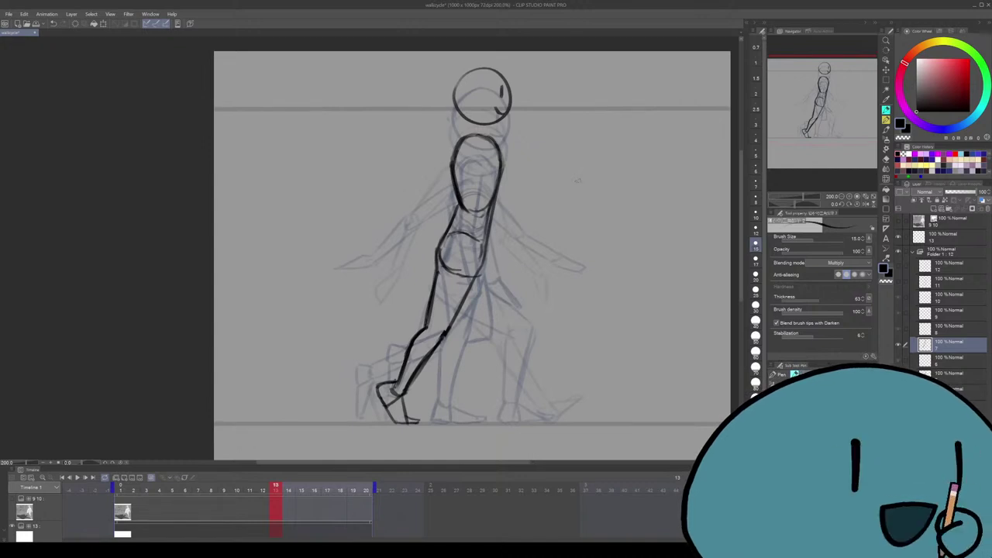
scroll(471, 256, down, 1)
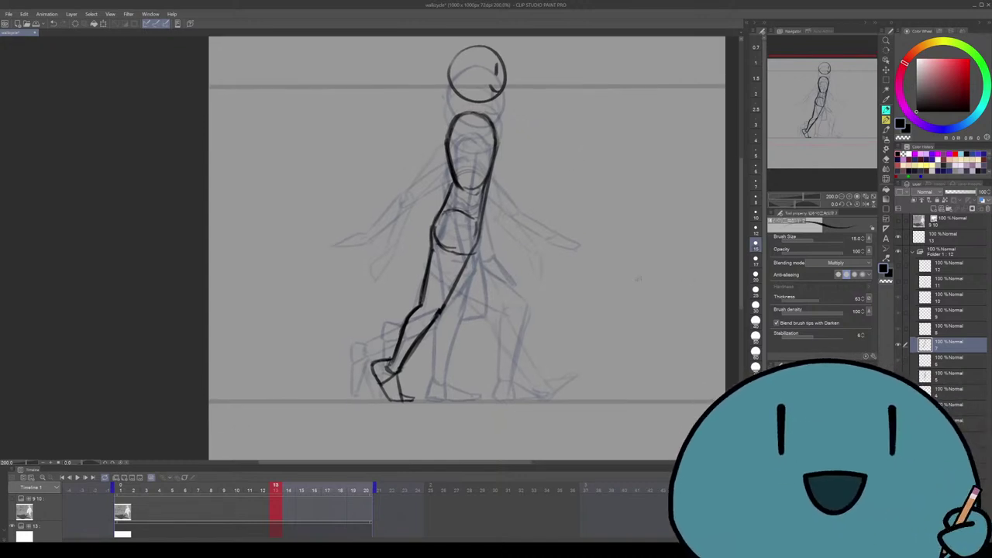
key(Home)
key(space)
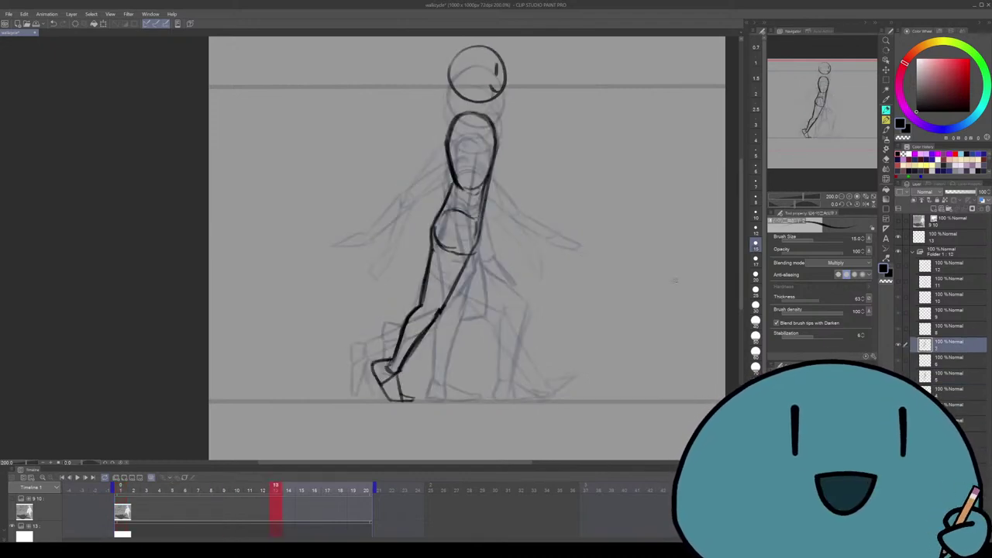
scroll(535, 215, down, 2)
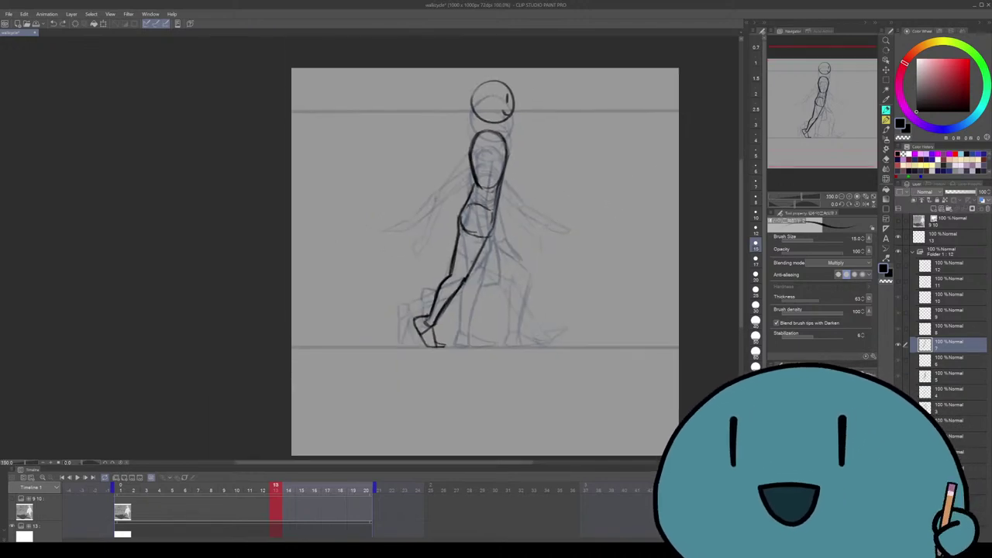
scroll(555, 300, up, 1)
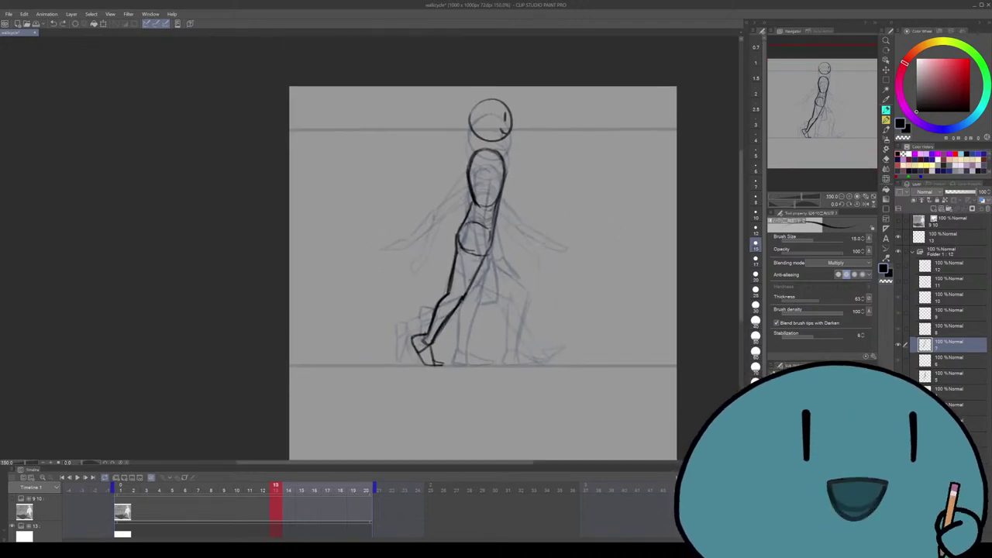
Show the character design reference over the canvas, examine the outfit sketches and striding figure, and hide it again
key(ctrl+v)
scroll(589, 325, up, 3)
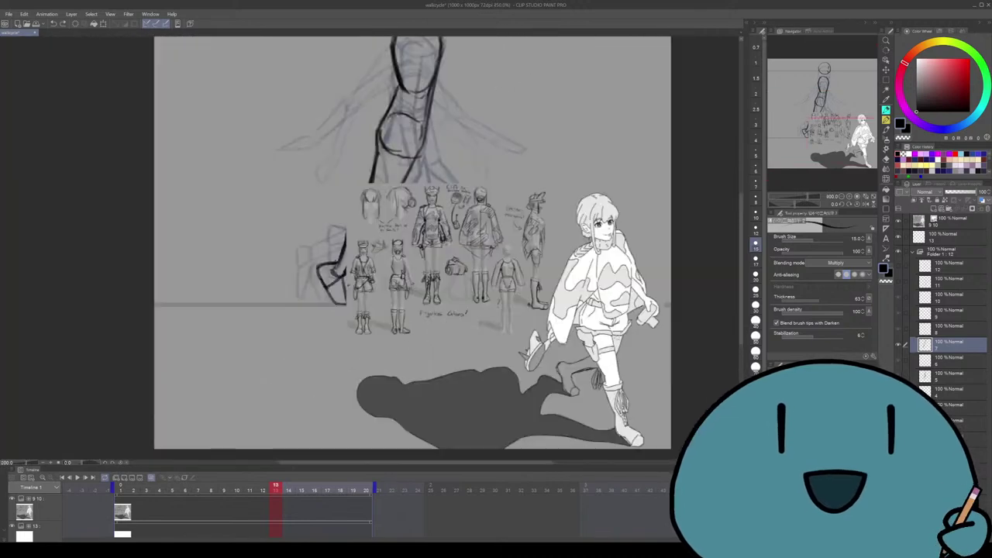
scroll(636, 372, up, 4)
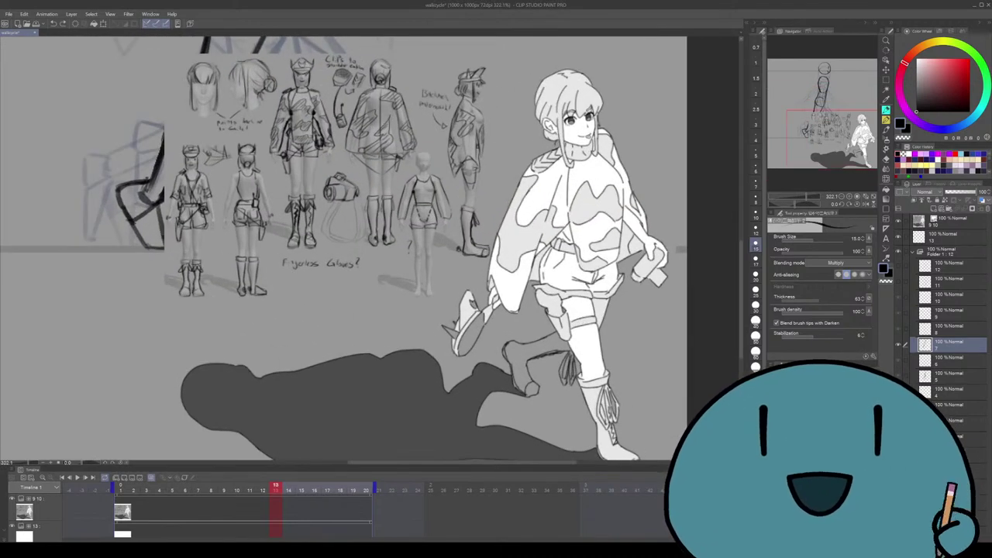
drag(353, 250, 374, 241)
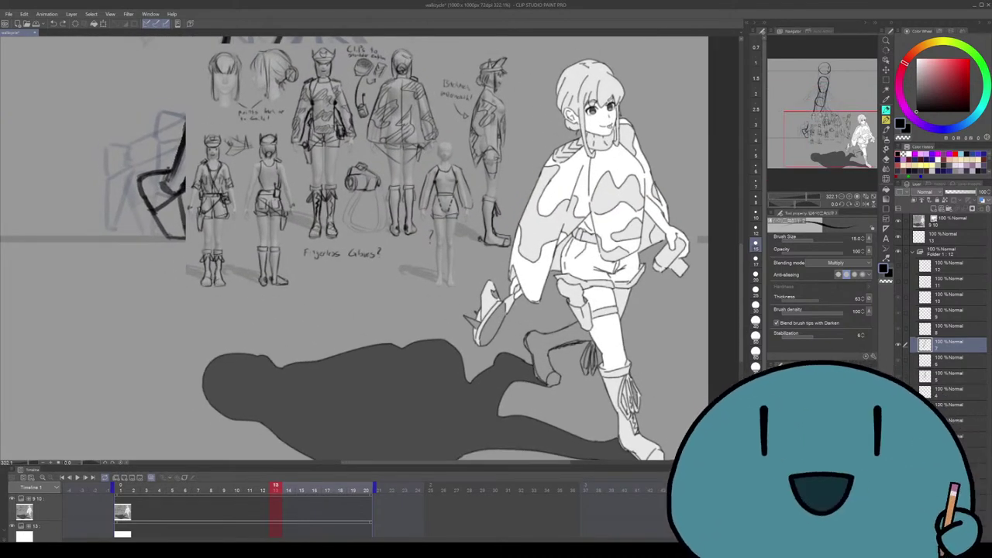
scroll(372, 248, down, 2)
scroll(372, 248, up, 1)
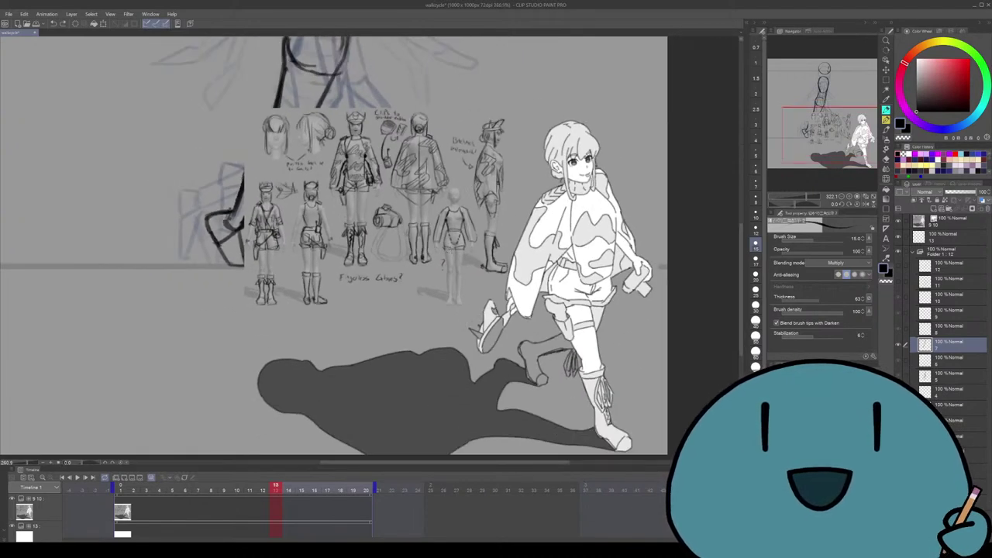
scroll(372, 248, down, 3)
scroll(373, 248, up, 2)
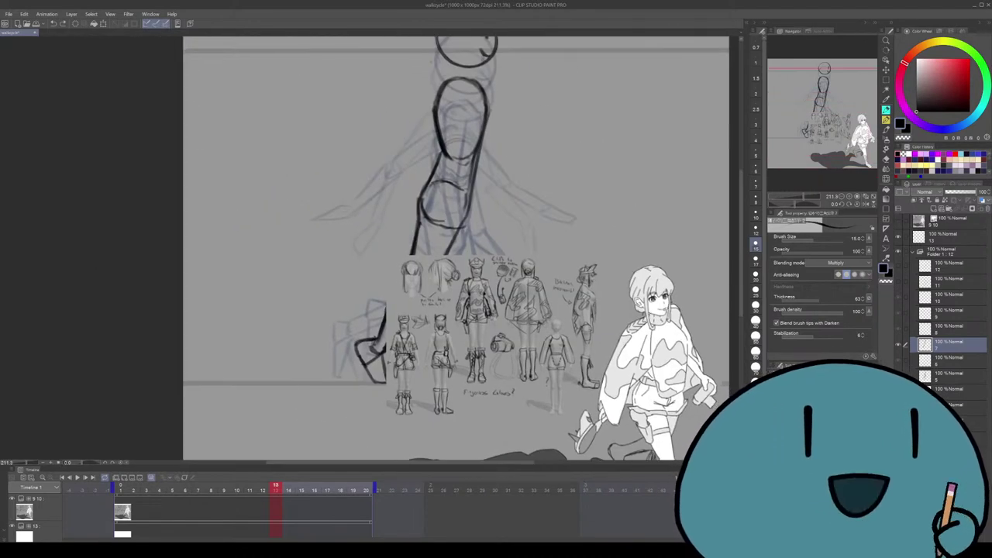
scroll(456, 248, up, 1)
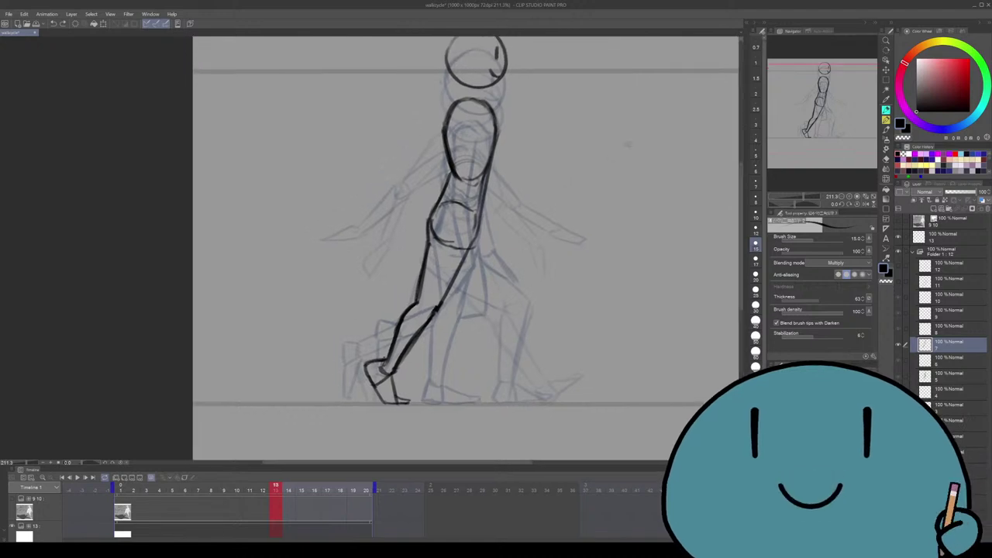
scroll(456, 248, left, 1)
scroll(465, 248, down, 3)
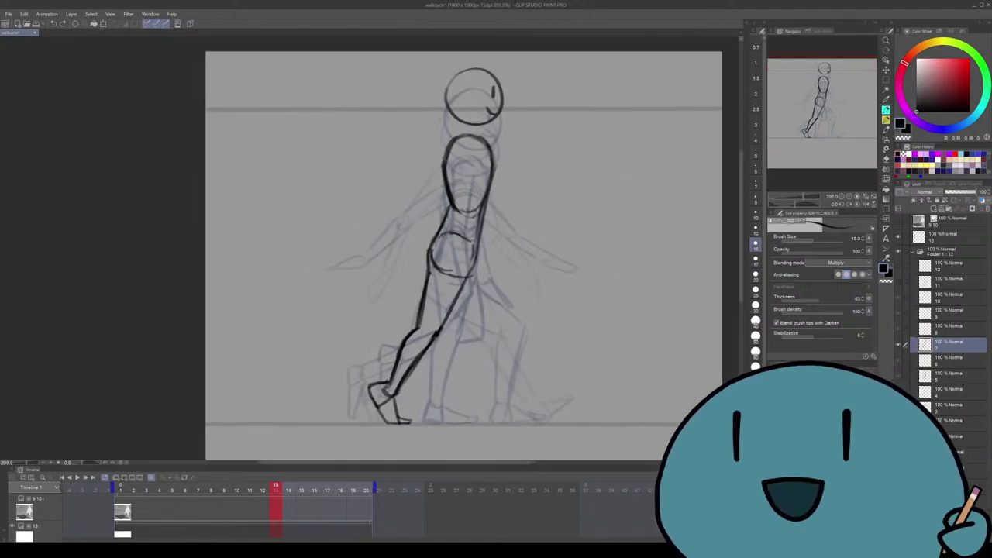
scroll(462, 279, right, 1)
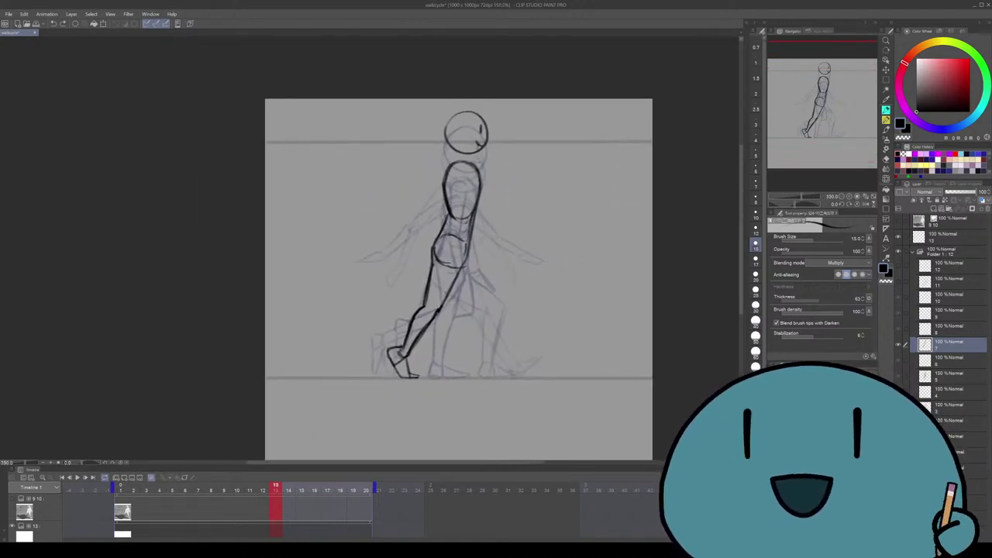
drag(470, 258, 481, 298)
key(ctrl+z)
scroll(462, 277, left, 1)
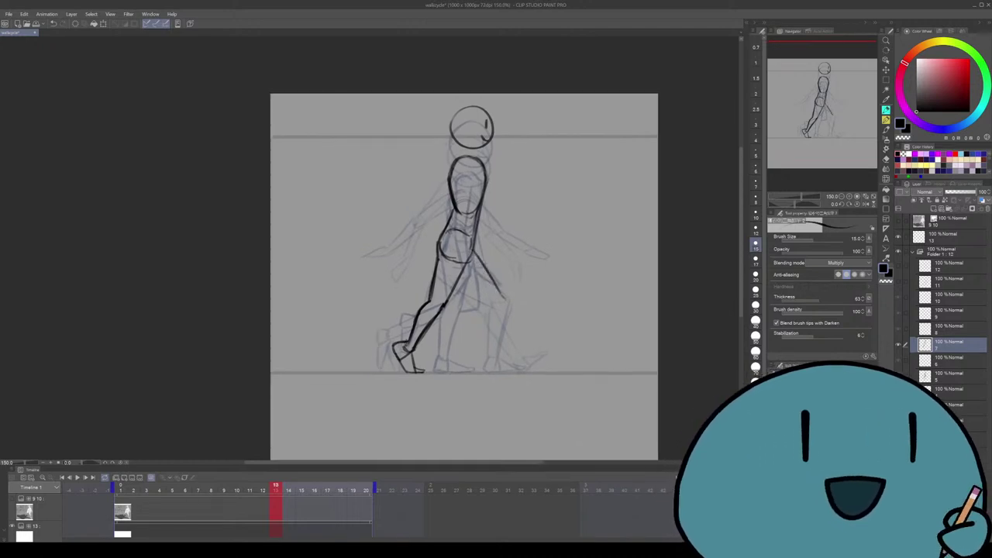
drag(474, 254, 501, 293)
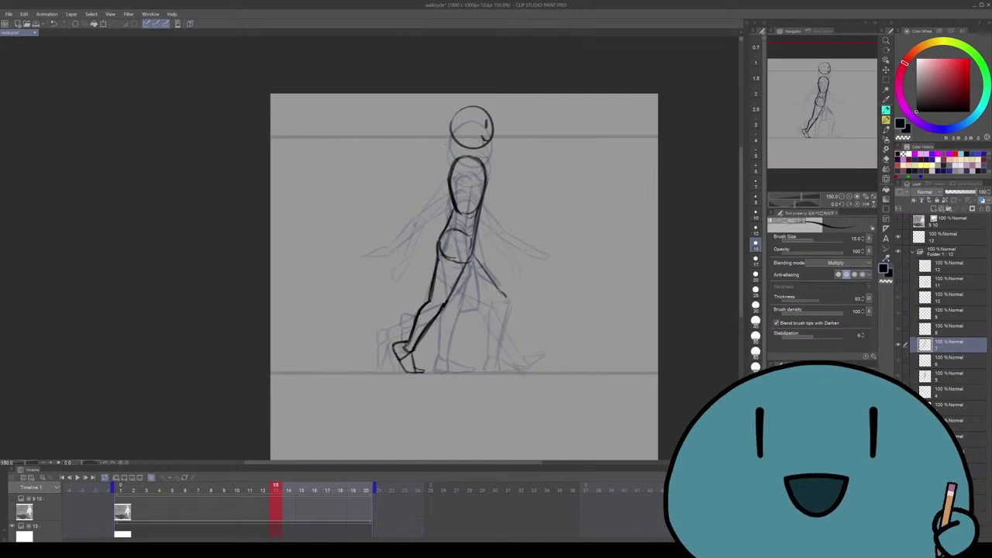
scroll(511, 299, up, 2)
key(ctrl+z)
key(ctrl+z)
drag(465, 247, 497, 288)
key(ctrl+z)
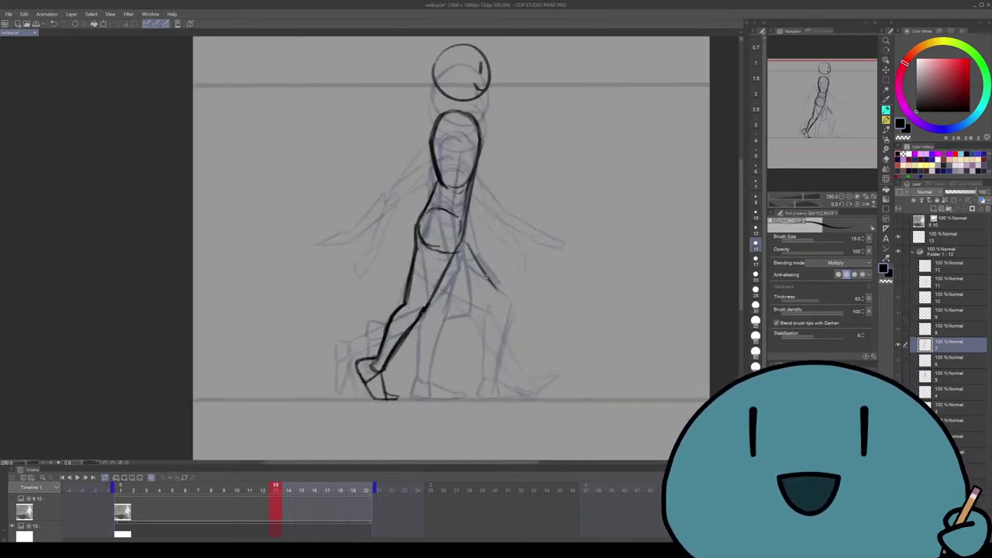
key(ctrl+z)
Draw the leading thigh's front contour and underside, running from the hip forward to the bent knee
drag(469, 250, 508, 295)
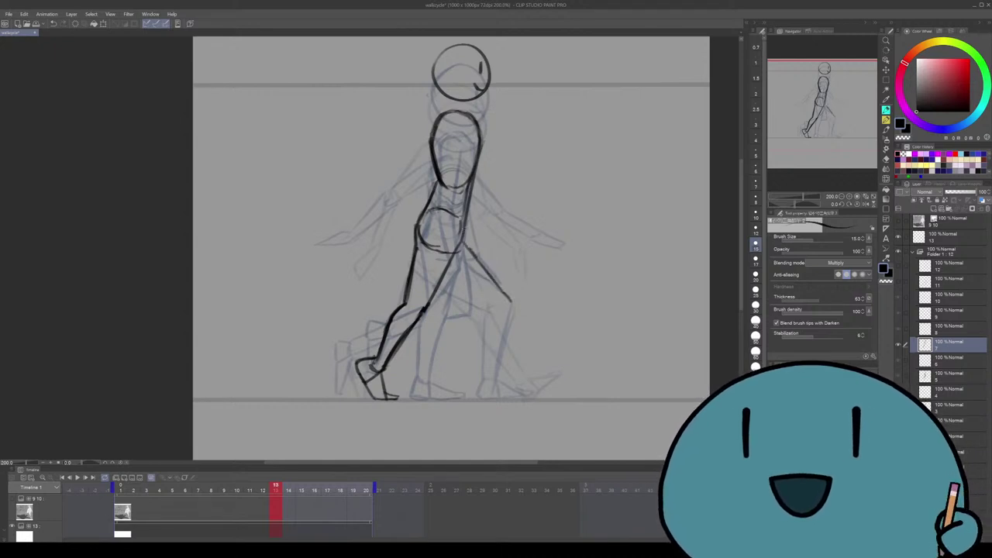
scroll(452, 248, up, 1)
mouse_move(431, 221)
mouse_down()
mouse_move(424, 252)
mouse_move(432, 279)
mouse_move(463, 254)
mouse_up()
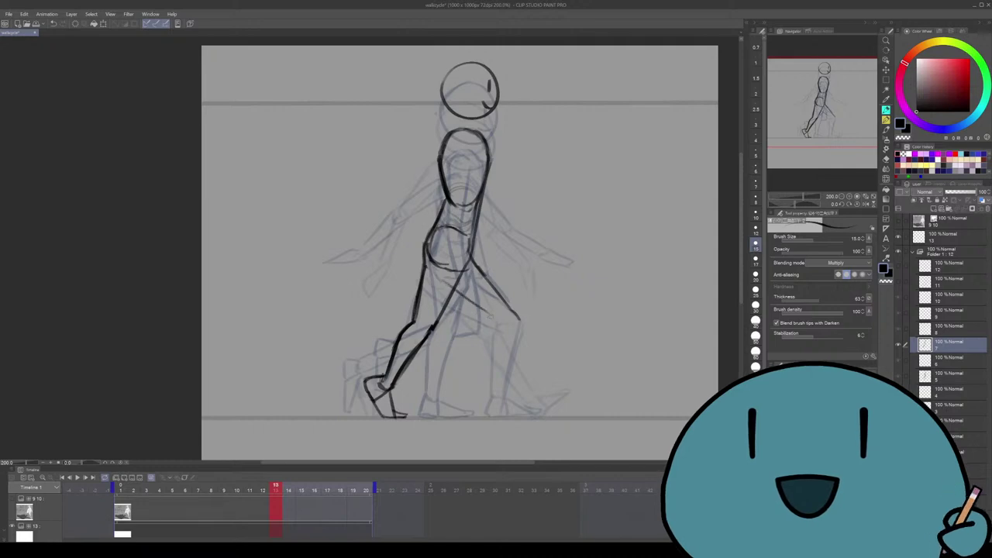
drag(436, 277, 470, 310)
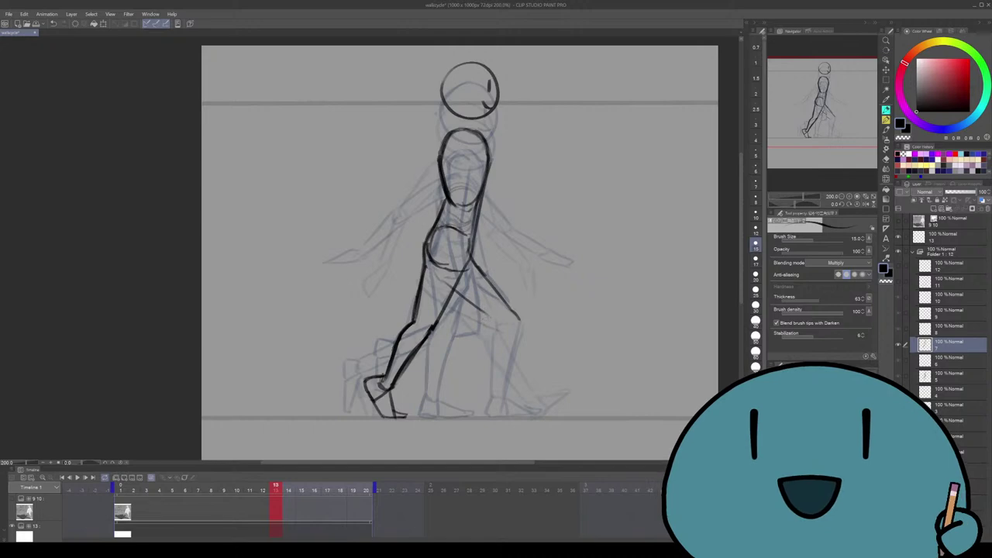
key(ctrl+minus)
key(ctrl+minus)
key(ctrl+plus)
key(ctrl+plus)
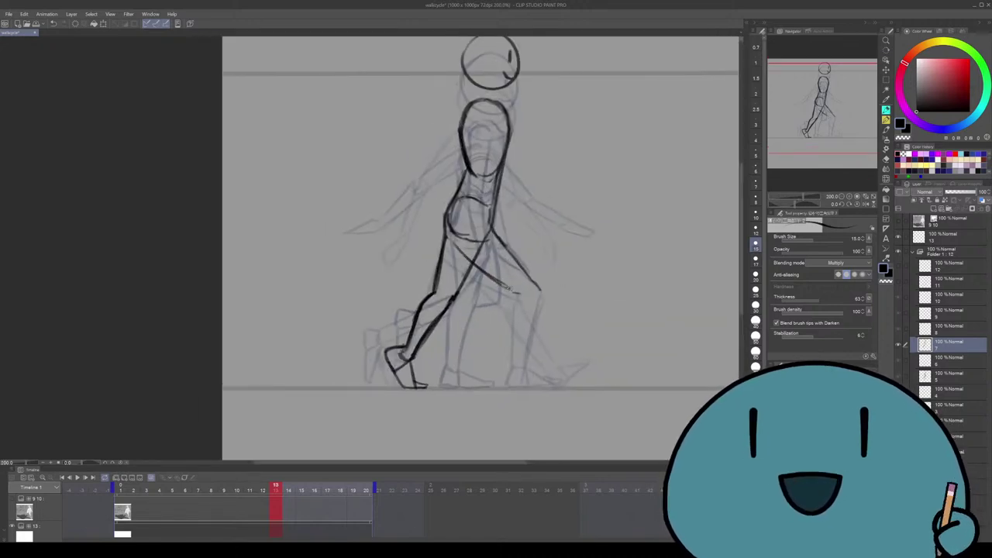
scroll(481, 248, down, 1)
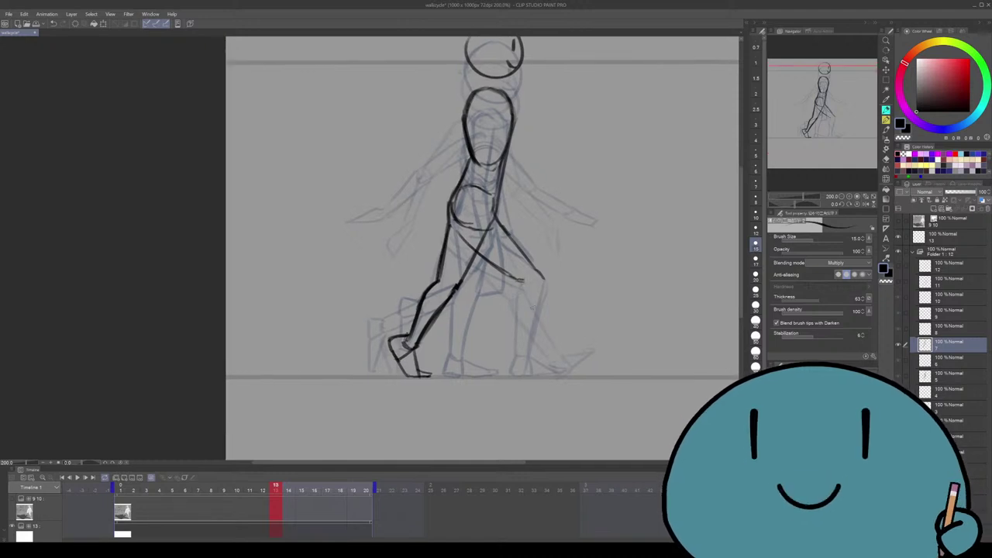
drag(548, 285, 504, 341)
scroll(480, 248, up, 3)
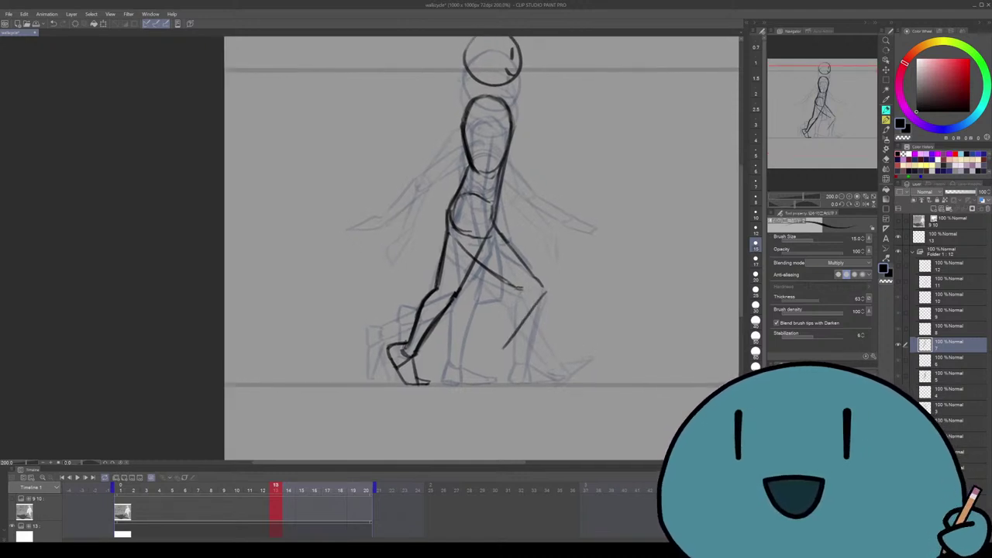
scroll(477, 248, down, 3)
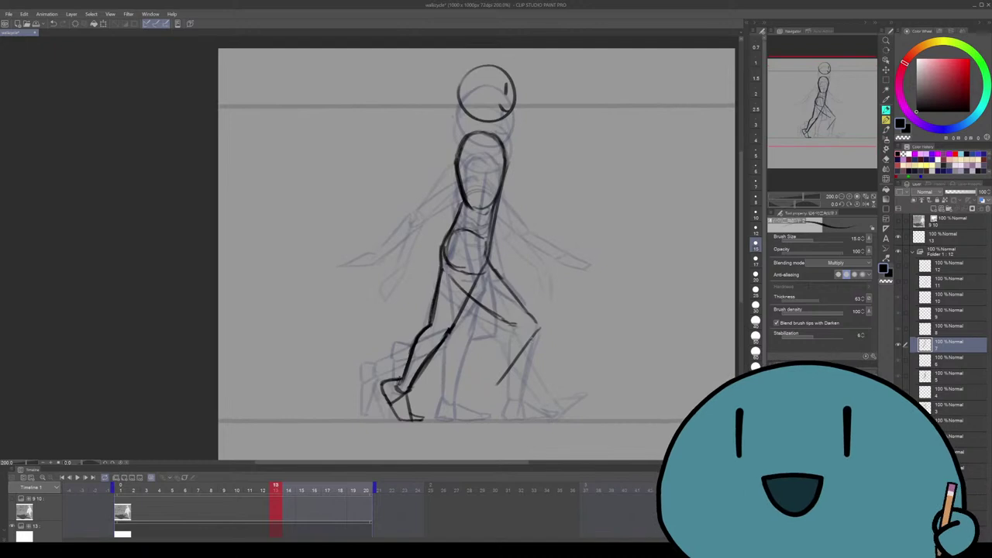
key(ctrl+z)
drag(538, 304, 503, 362)
key(ctrl+z)
key(ctrl+z)
key(ctrl+z)
Draw the front and back contours of the leading shin, angled backward from the bent knee to the ankle
drag(542, 302, 496, 361)
mouse_move(480, 272)
mouse_down()
mouse_move(529, 296)
mouse_move(503, 314)
mouse_move(493, 355)
mouse_up()
key(ctrl+z)
key(ctrl+z)
key(ctrl+z)
drag(512, 303, 496, 357)
drag(481, 233, 479, 228)
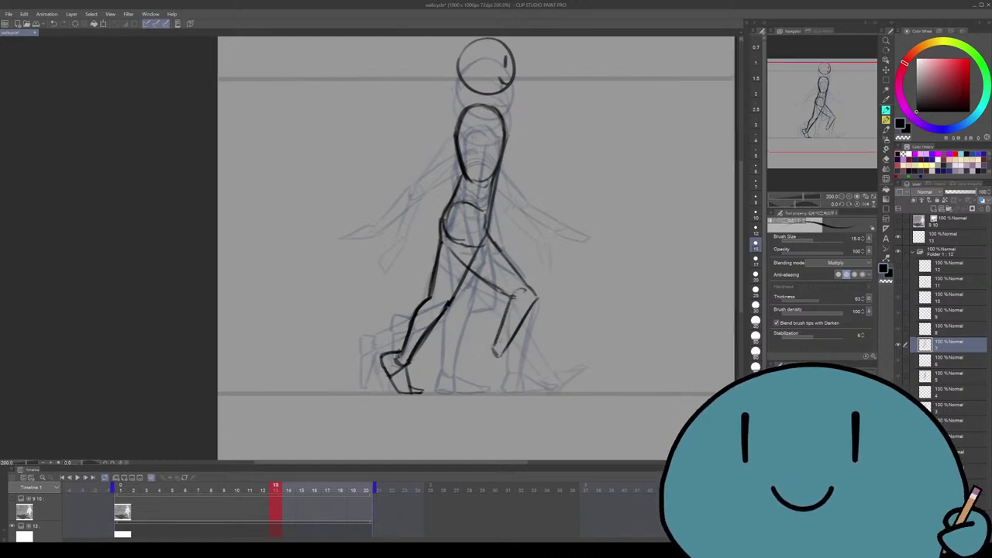
Sketch the leading foot's heel and instep below the ankle, with the foot hanging above the ground line
drag(497, 346, 480, 351)
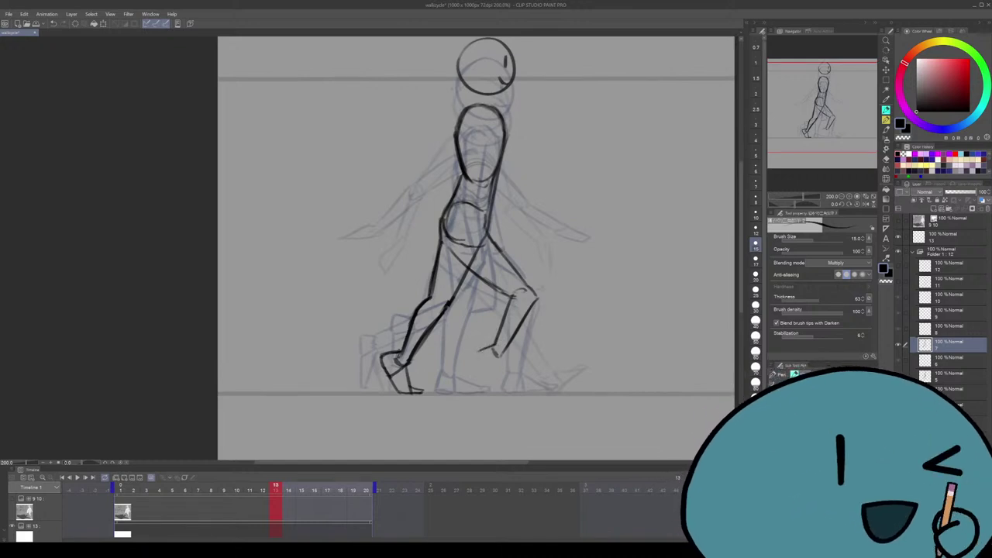
drag(481, 233, 490, 225)
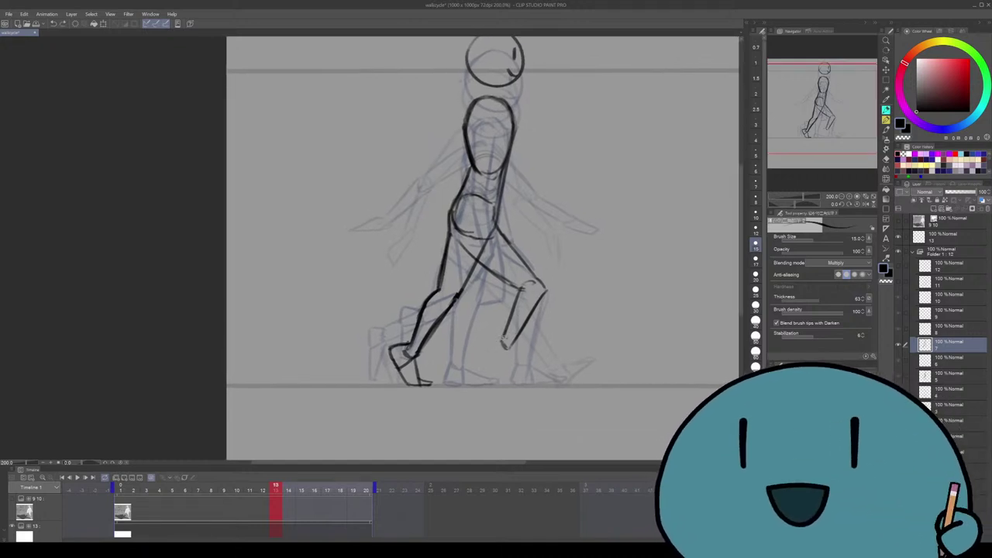
drag(502, 338, 487, 345)
mouse_move(490, 348)
mouse_down()
mouse_move(482, 355)
mouse_move(500, 361)
mouse_up()
drag(496, 233, 487, 218)
drag(506, 335, 501, 362)
key(ctrl+z)
key(ctrl+z)
drag(496, 232, 487, 261)
key(ctrl+minus)
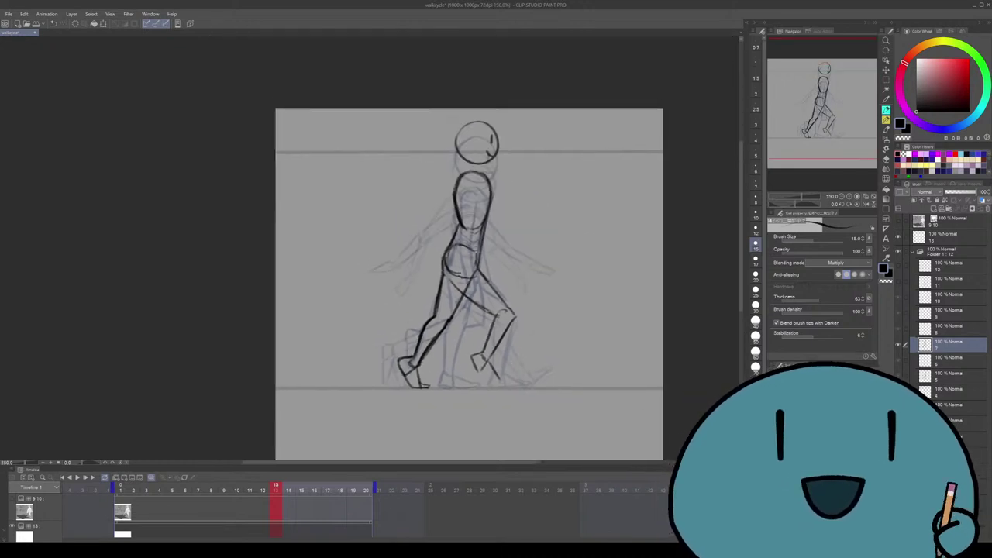
Lasso the leading leg, rotate it about 3.7 degrees clockwise, and deselect
key(m)
mouse_move(552, 341)
mouse_down()
mouse_move(465, 400)
mouse_move(461, 341)
mouse_up()
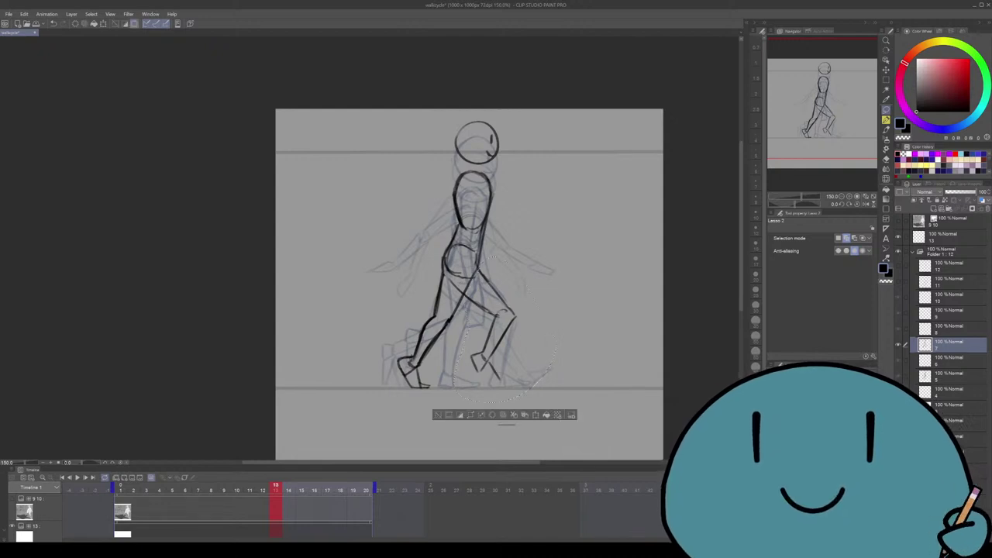
key(ctrl+t)
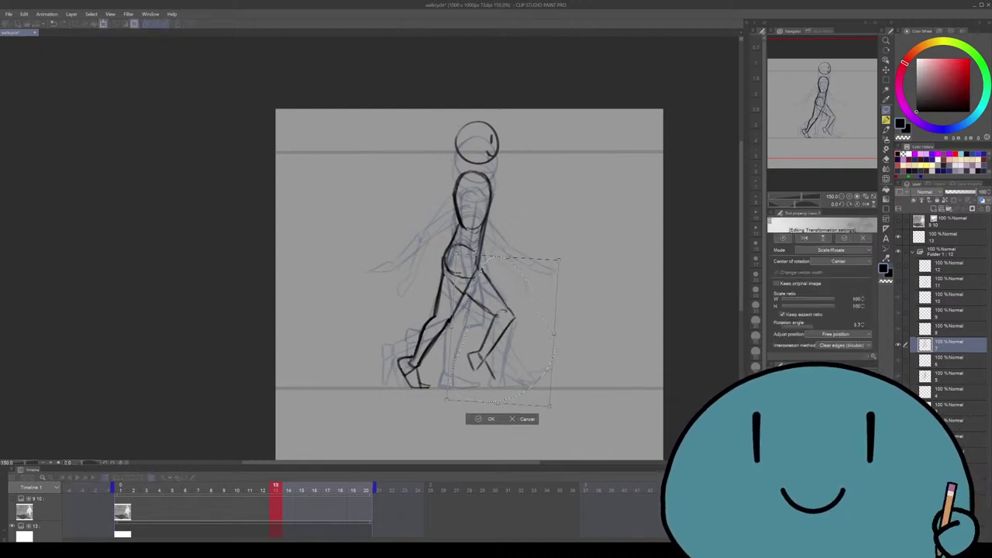
key(Return)
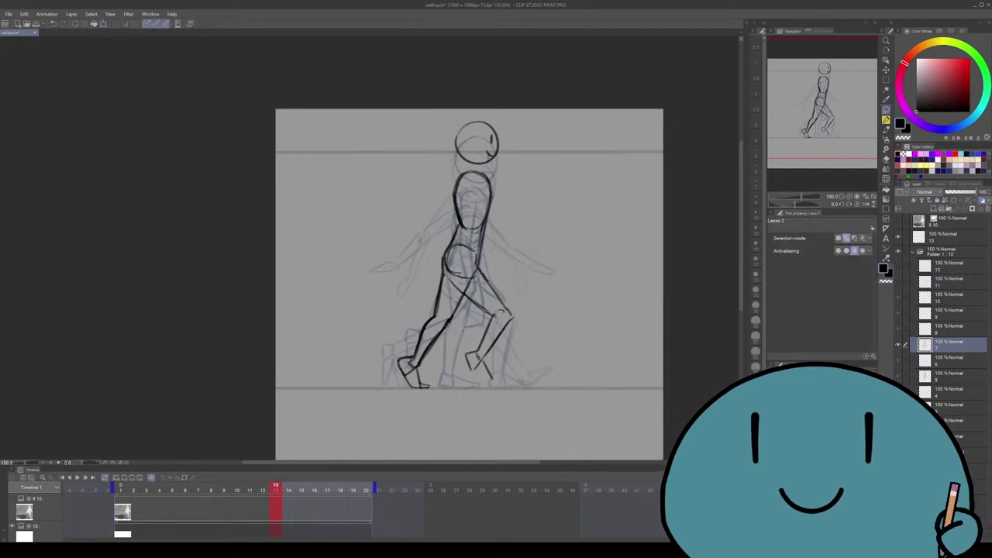
key(ctrl+d)
Erase the stray instep line and redraw the leading foot with its toes pointing down toward the ground line
key(e)
scroll(489, 377, up, 1)
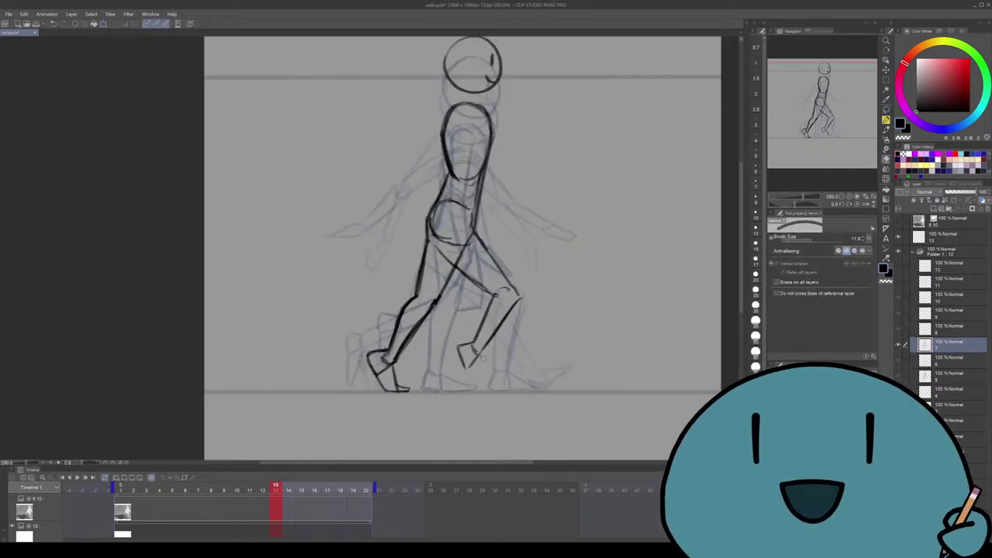
key(p)
mouse_move(484, 371)
mouse_down()
mouse_move(476, 342)
mouse_move(485, 369)
mouse_move(474, 344)
mouse_move(487, 373)
mouse_move(478, 348)
mouse_move(478, 377)
mouse_up()
key(ctrl+z)
key(ctrl+z)
key(ctrl+z)
key(ctrl+z)
key(ctrl+z)
scroll(509, 416, down, 2)
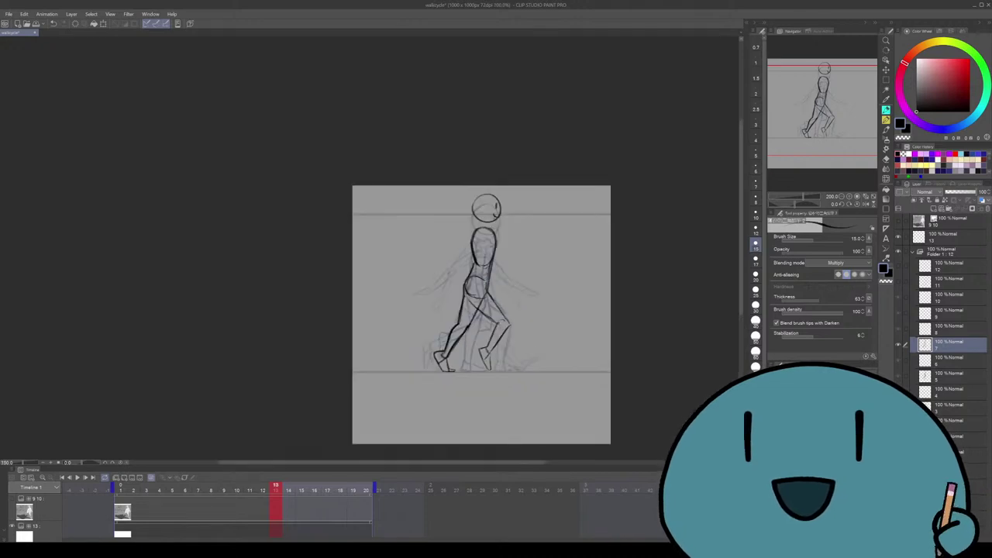
Lasso the leading foot and lower shin and transform them so the foot sits slightly higher above the ground line
scroll(434, 295, up, 2)
key(m)
scroll(502, 342, up, 2)
drag(465, 318, 523, 376)
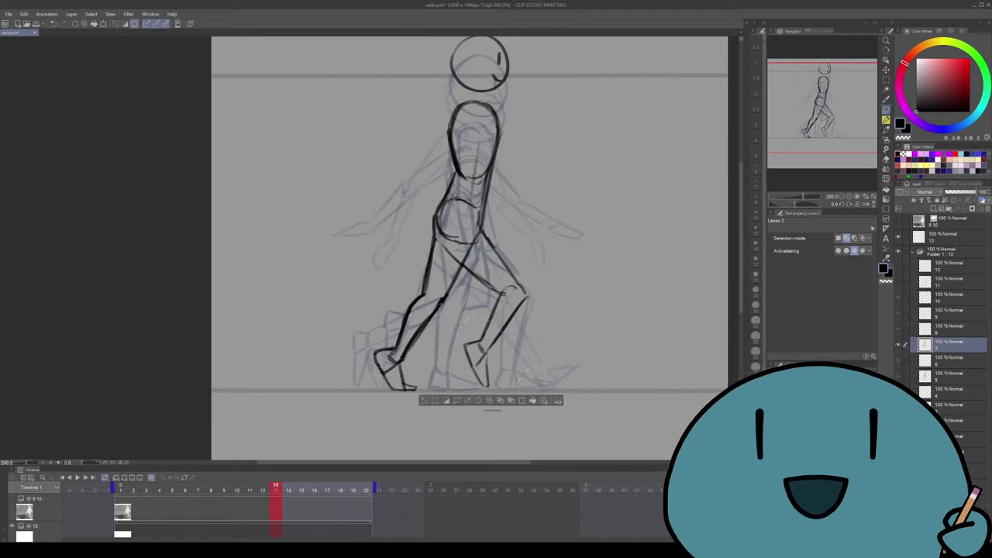
click(522, 400)
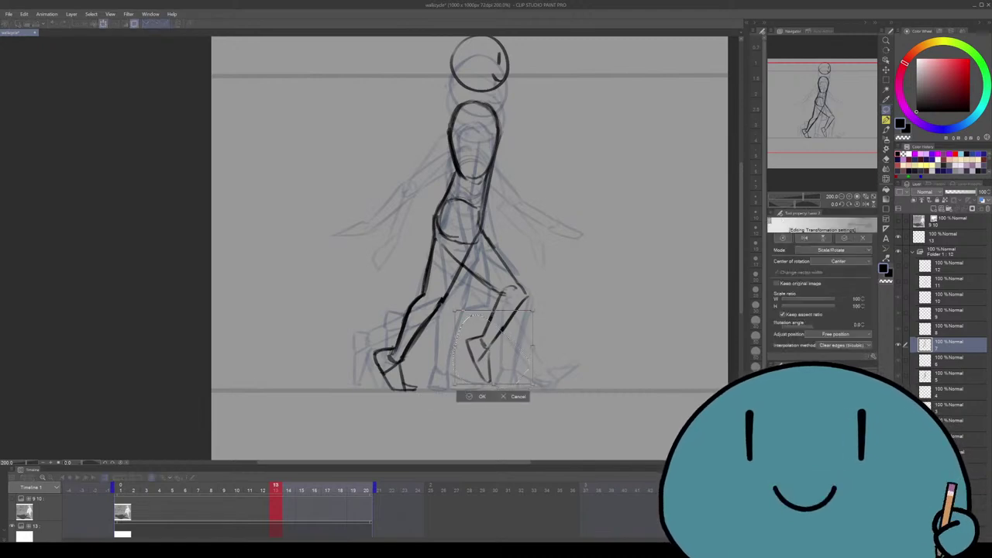
key(Return)
scroll(469, 334, down, 2)
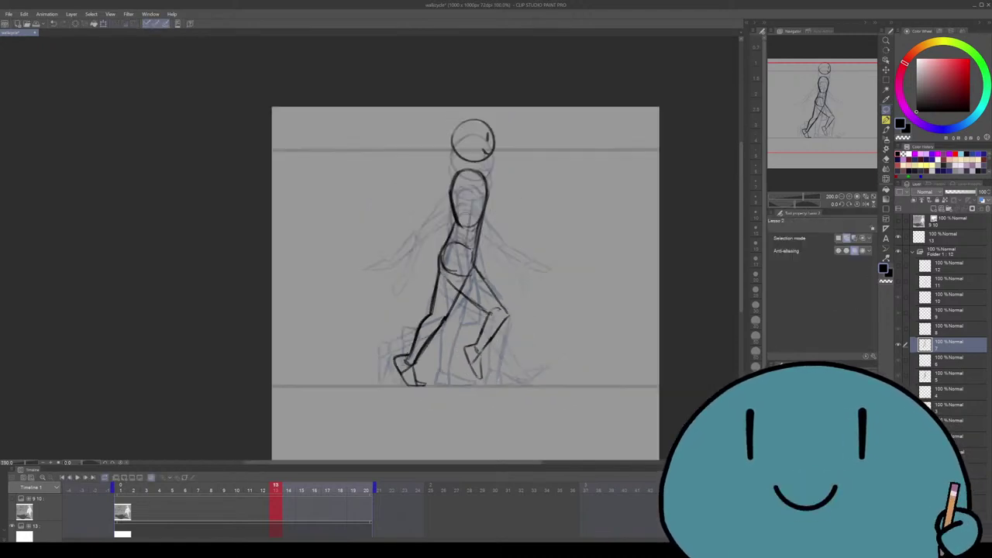
Lasso the whole leading leg, raise it slightly, rotate it a little counterclockwise, and deselect
key(e)
scroll(480, 331, up, 1)
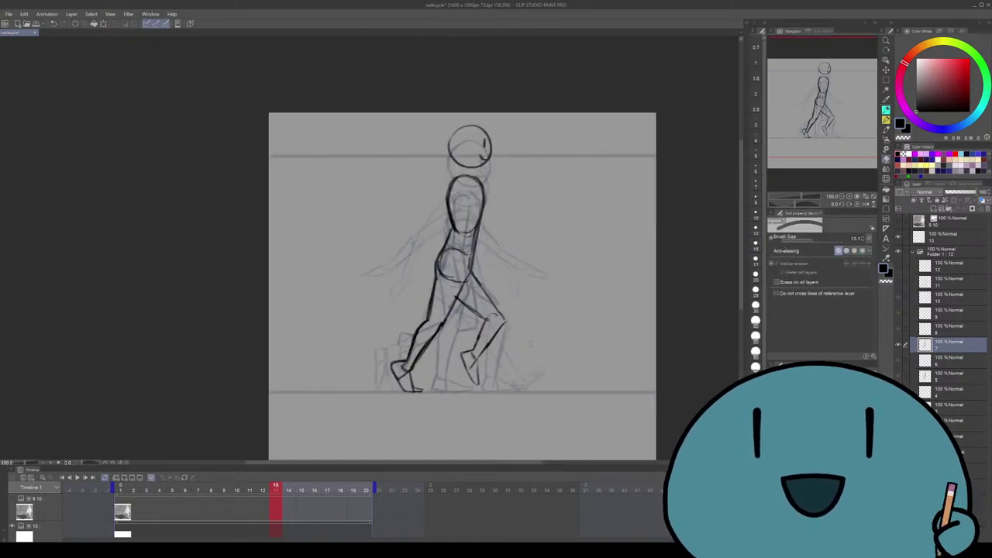
key(m)
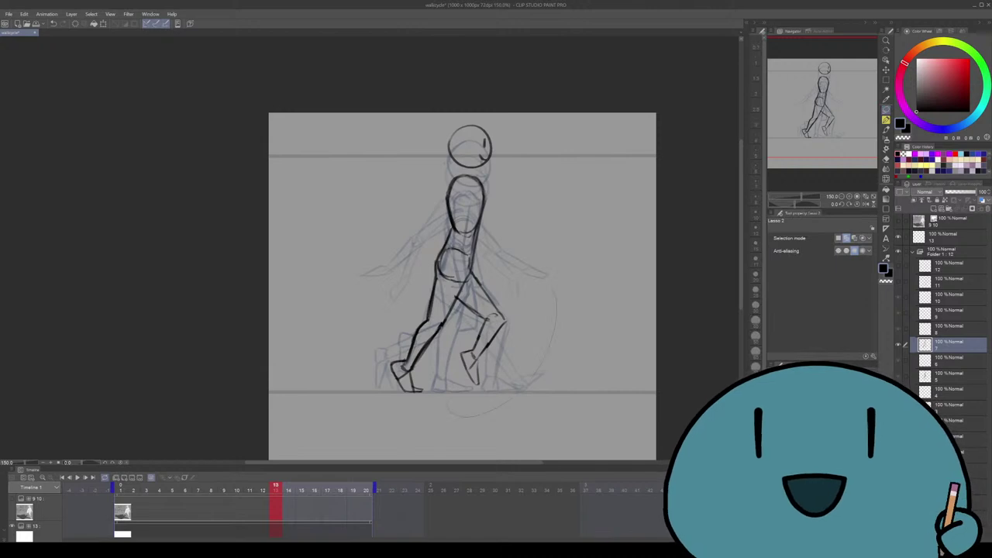
drag(447, 400, 496, 263)
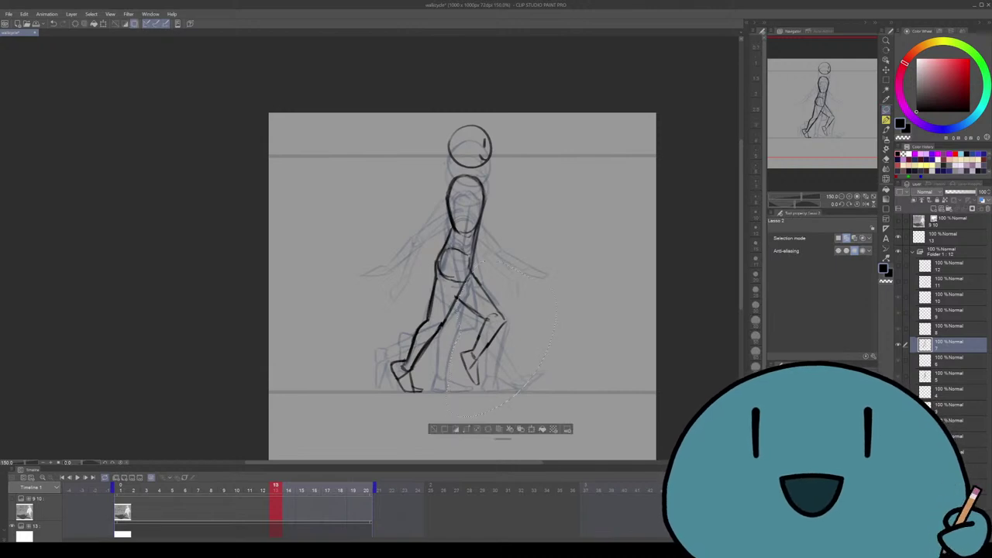
key(ctrl+t)
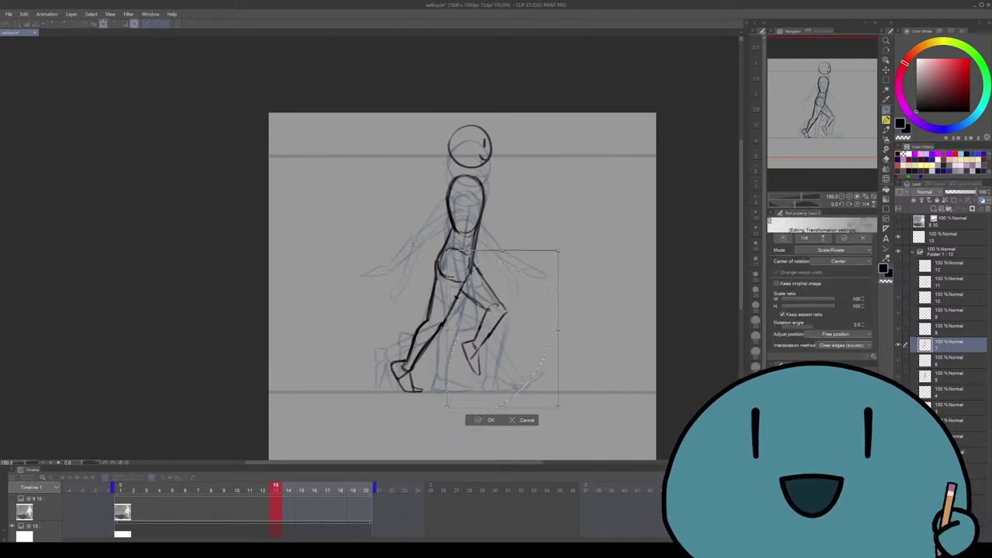
drag(582, 333, 582, 325)
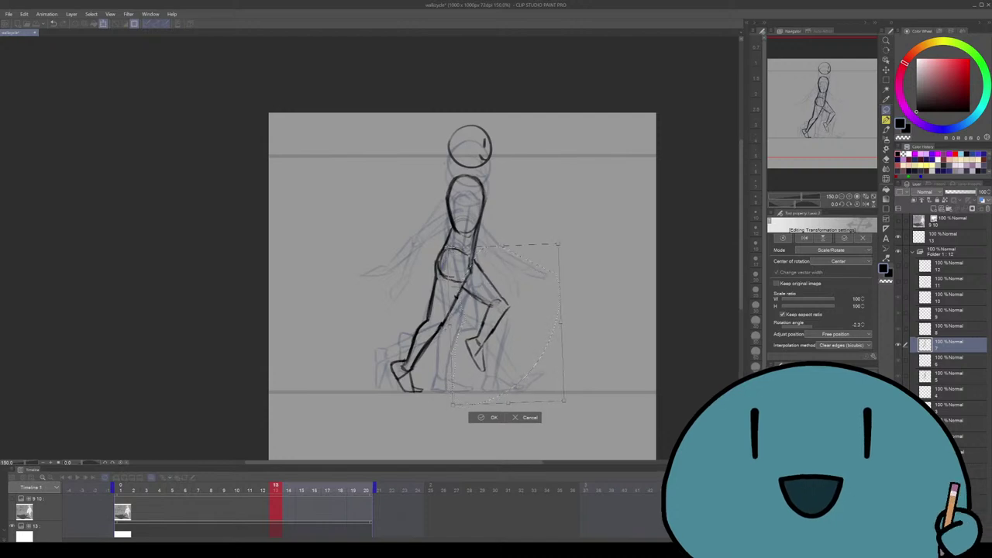
key(Return)
key(ctrl+d)
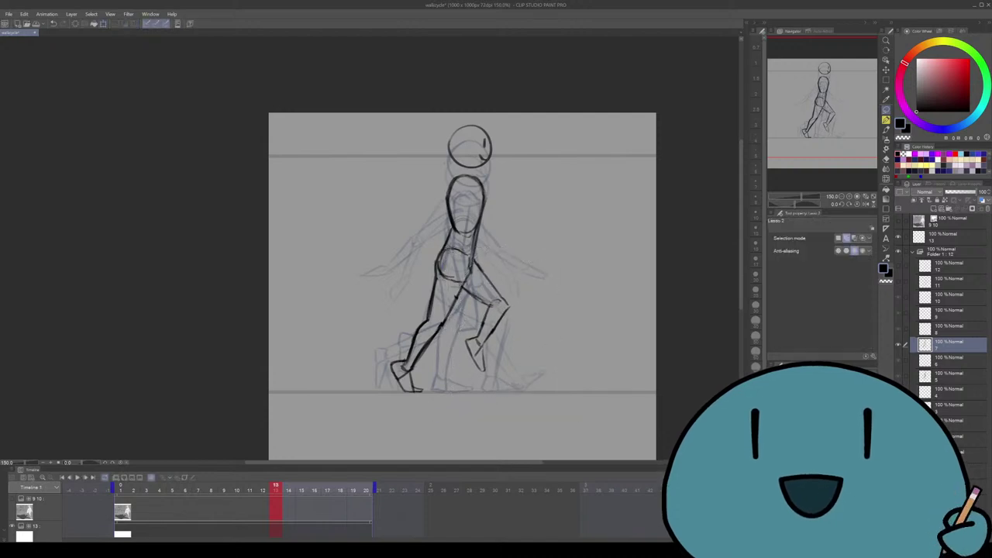
key(p)
key(ctrl+plus)
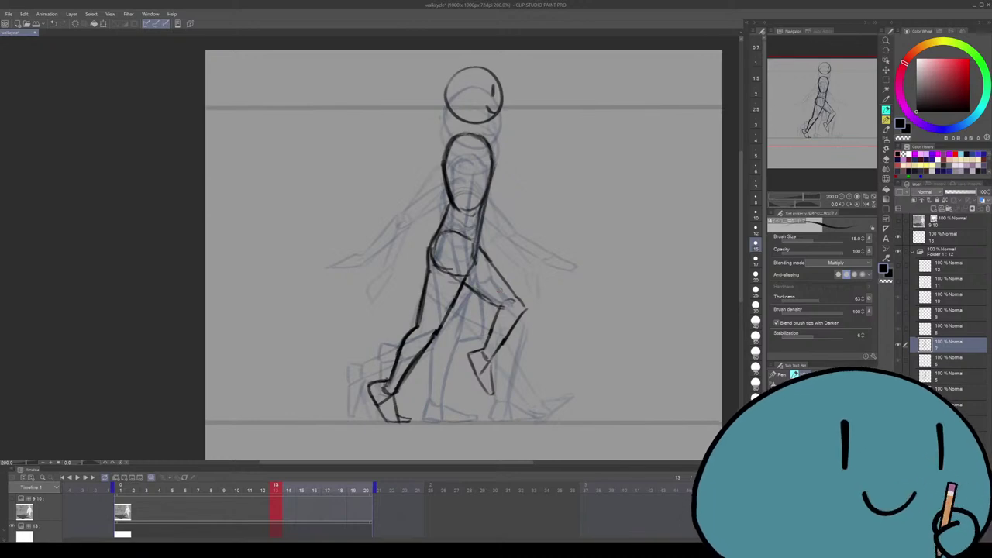
scroll(497, 391, up, 3)
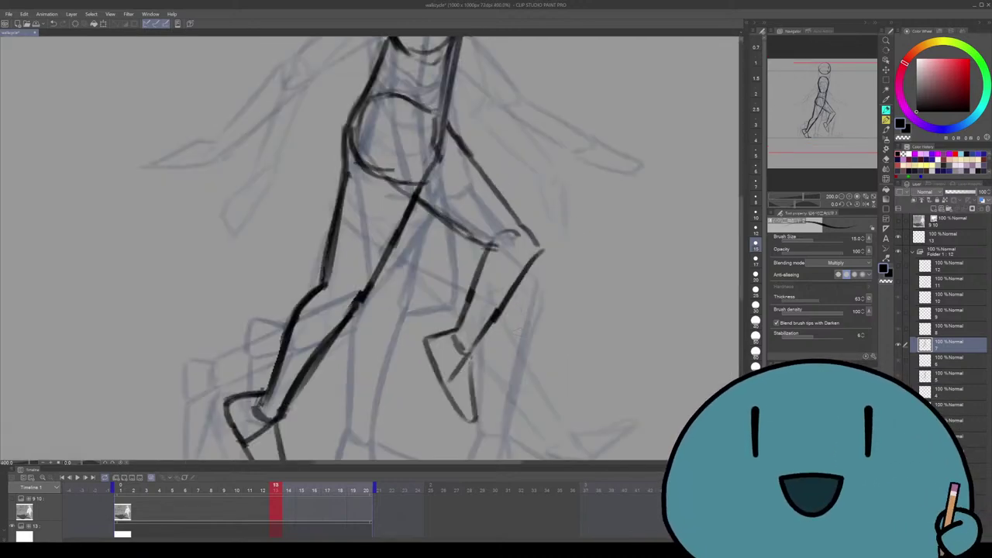
drag(525, 204, 543, 239)
key(ctrl+z)
drag(529, 207, 550, 253)
key(ctrl+z)
key(ctrl+z)
key(ctrl+z)
Lasso the leading foot, shift it slightly down and back, rotate it a little counterclockwise, and close the gap at the ankle
scroll(372, 248, down, 3)
scroll(477, 248, down, 2)
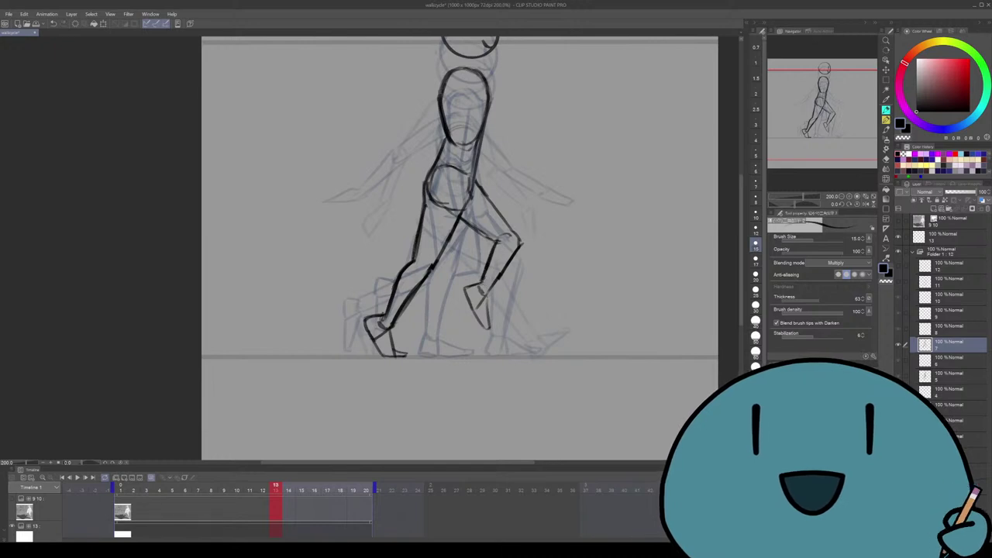
drag(495, 285, 486, 360)
drag(574, 345, 573, 341)
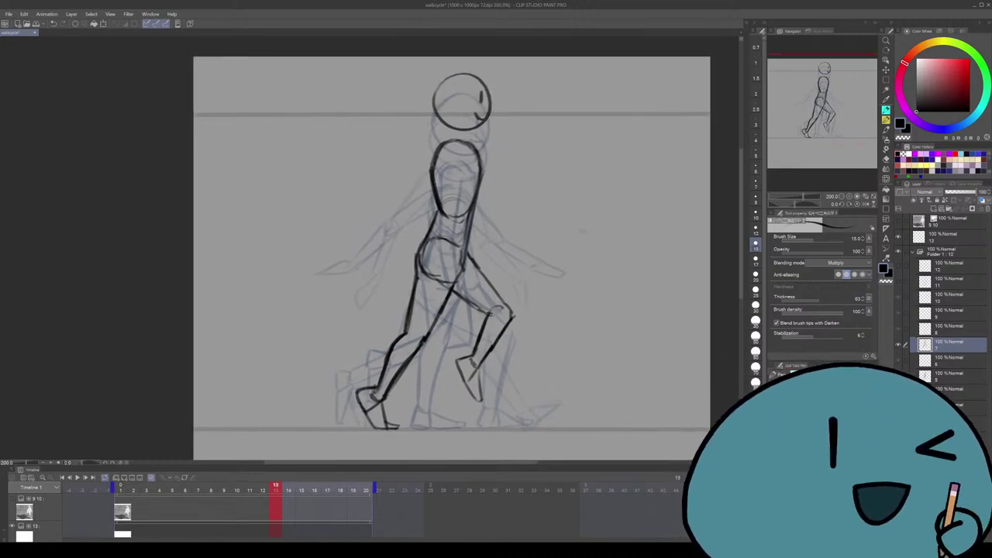
mouse_move(466, 271)
mouse_down()
mouse_move(457, 255)
mouse_move(476, 233)
mouse_up()
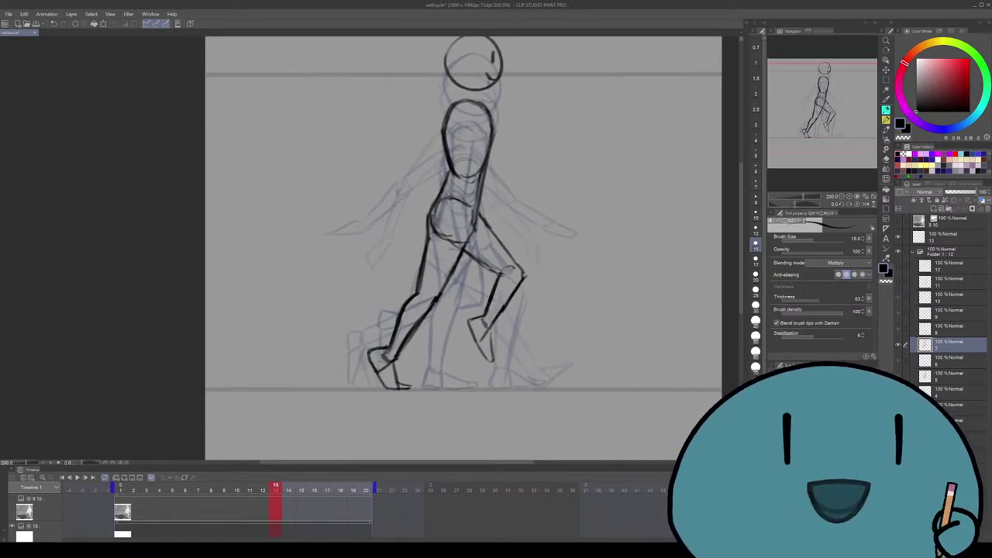
key(e)
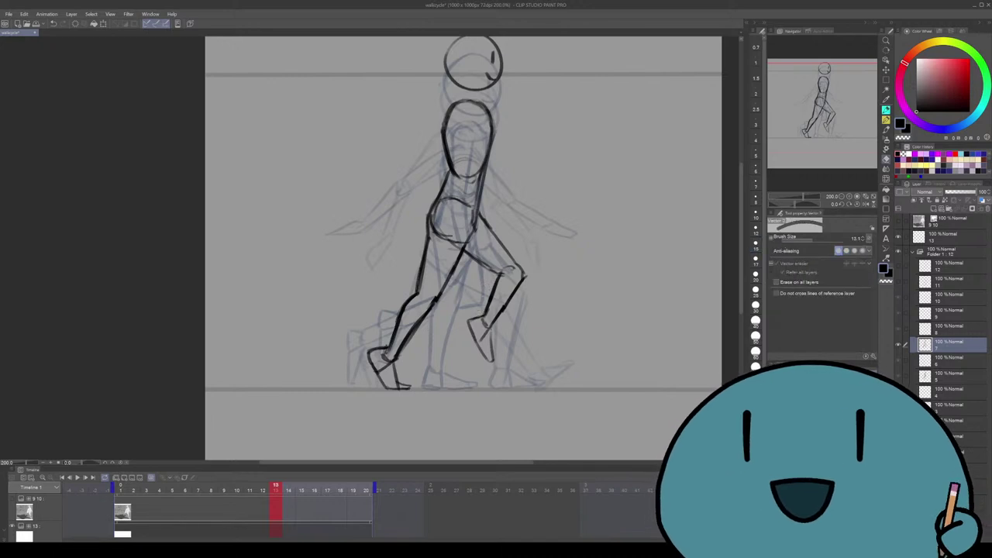
key(m)
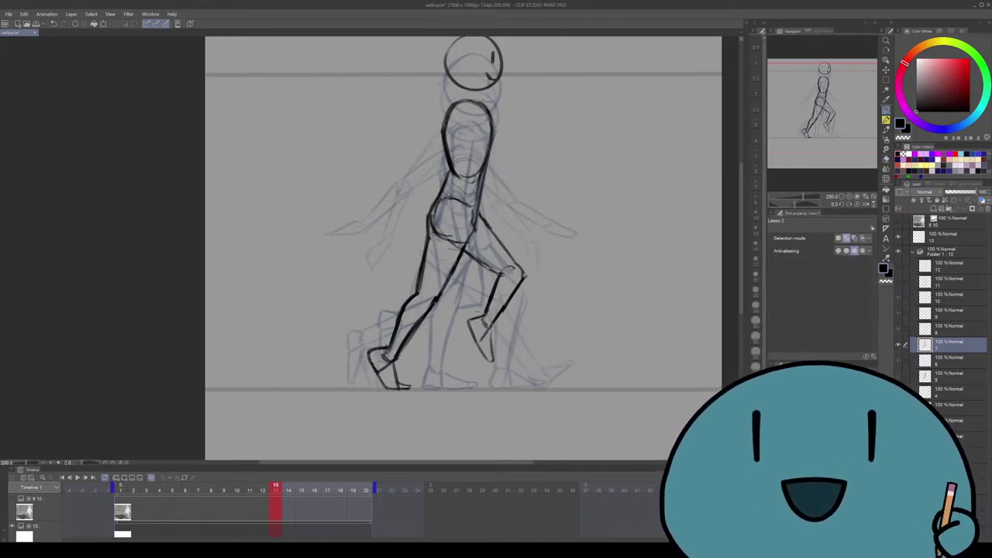
key(ctrl+t)
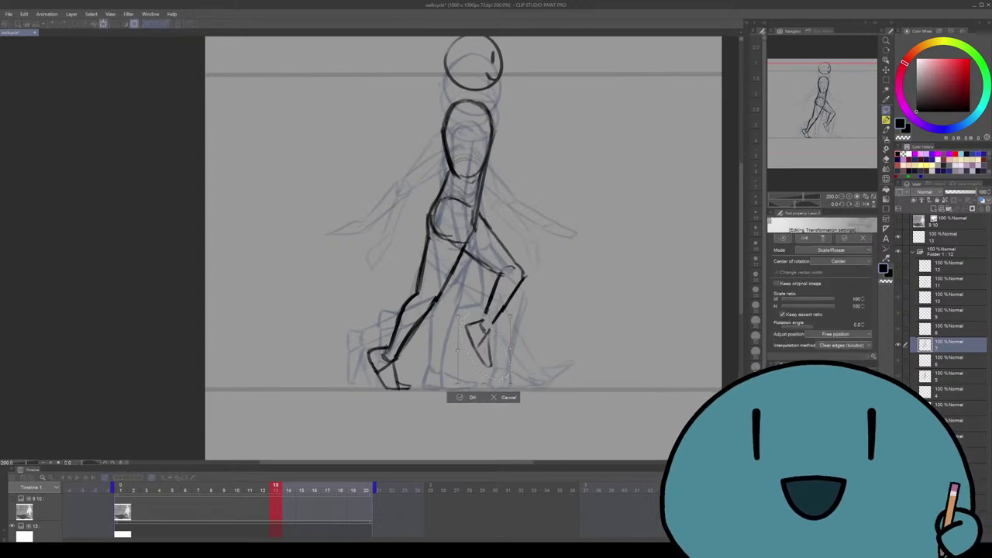
drag(518, 387, 524, 379)
key(Return)
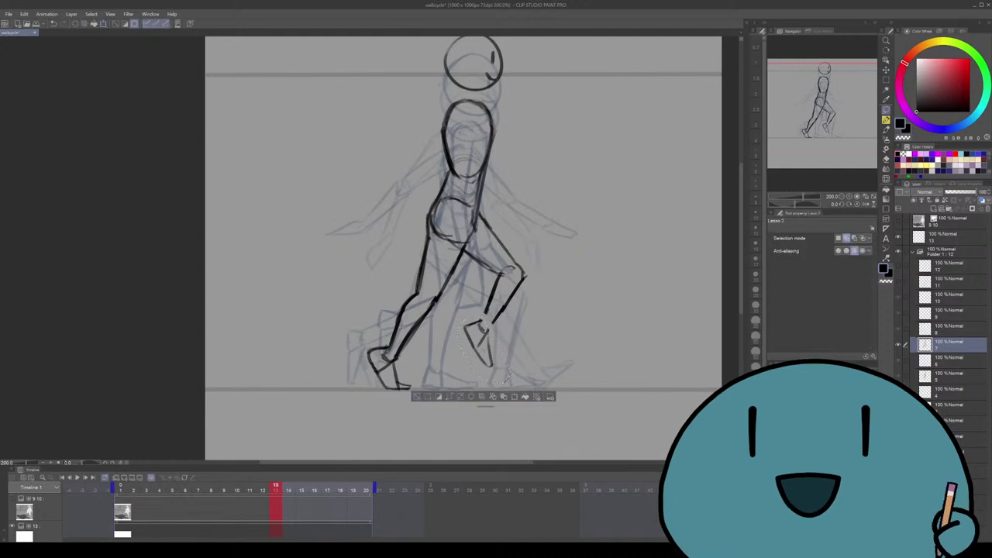
scroll(488, 310, up, 2)
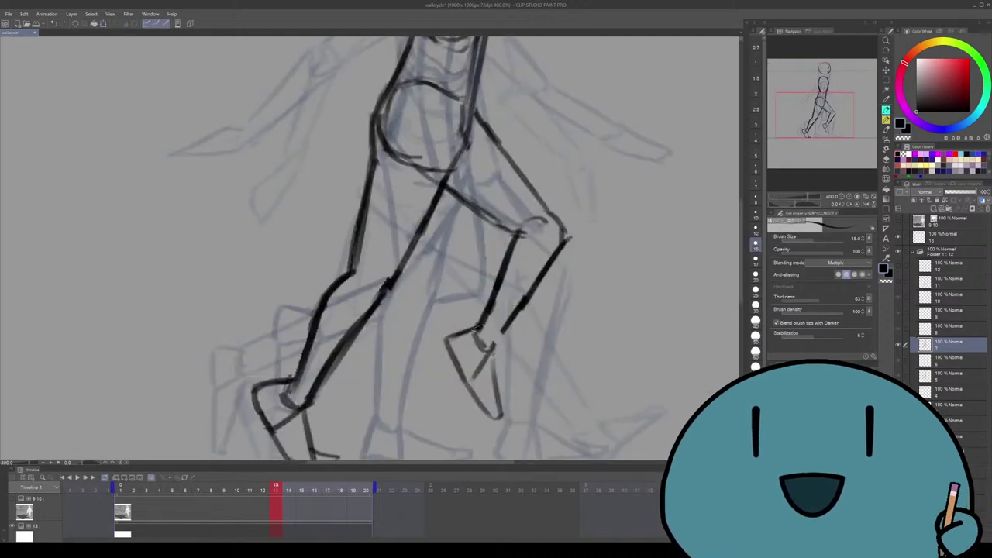
scroll(502, 333, down, 3)
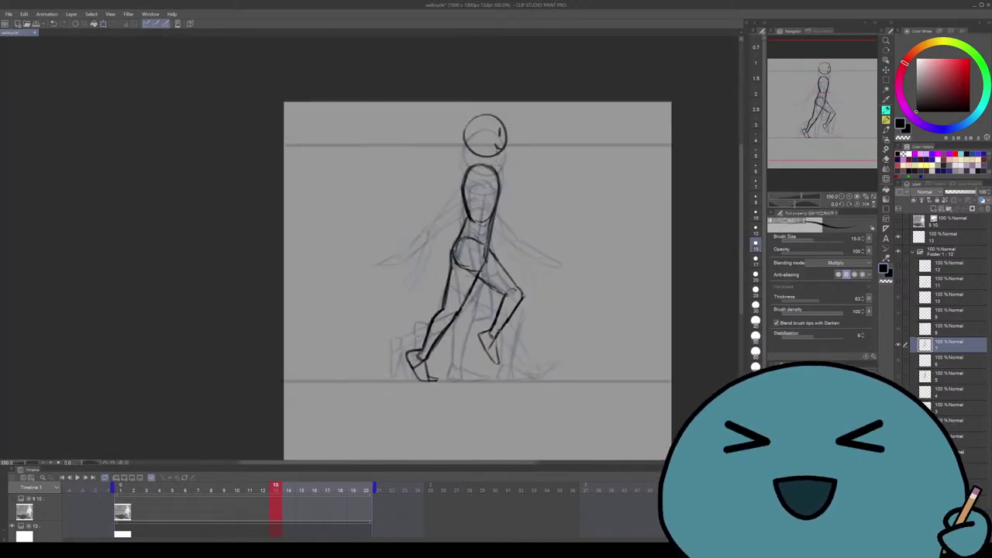
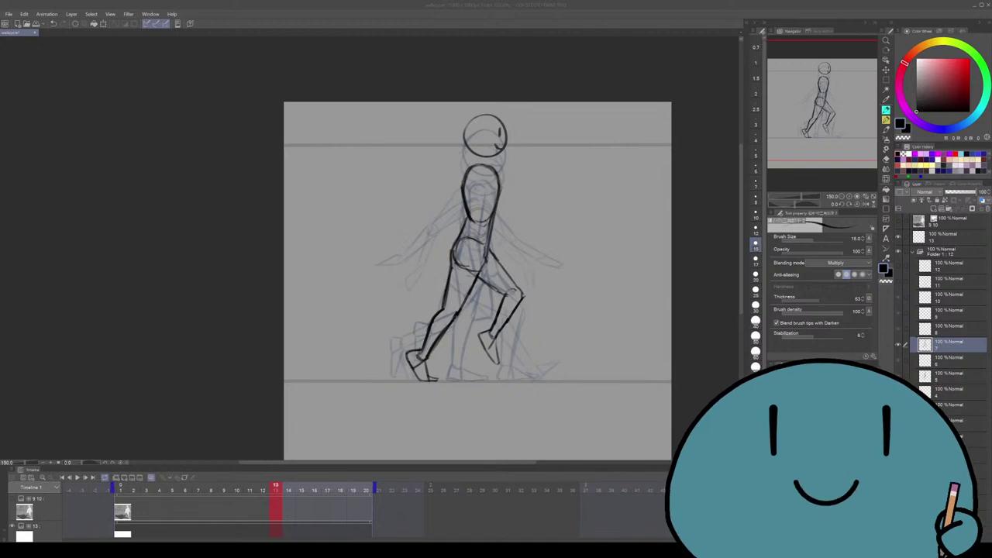
Paste the concert crowd photo over the walk-cycle drawing, scale it to 90%, and center it on the canvas
key(o)
key(ctrl+v)
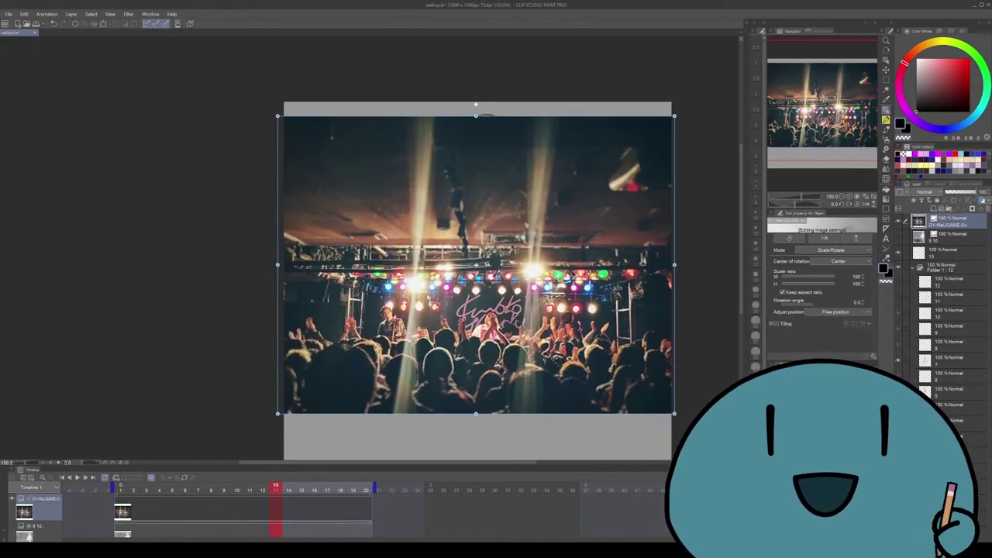
drag(674, 116, 642, 139)
drag(466, 279, 484, 264)
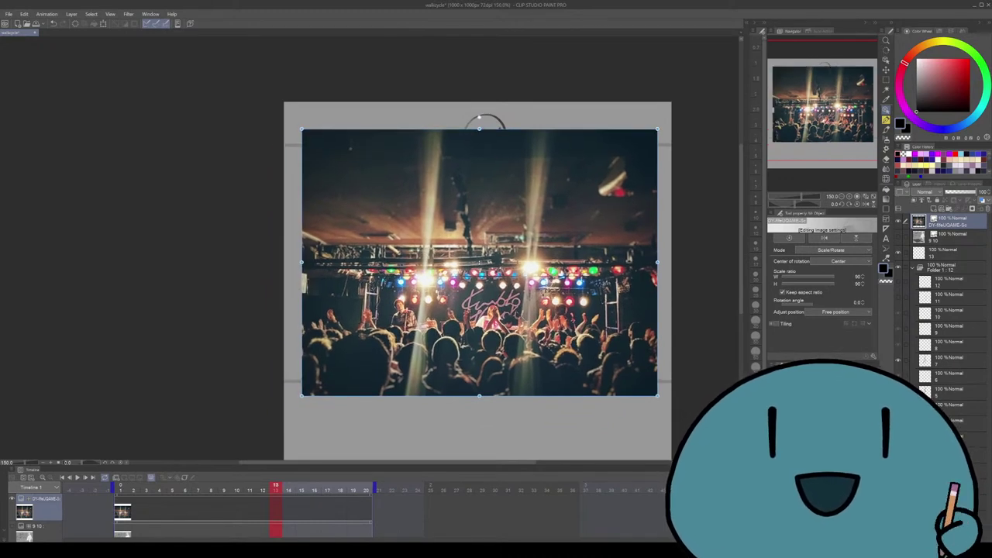
Examine the crowd, the stage lights and the performers in the pasted concert photo, up close and as a whole
scroll(416, 248, up, 2)
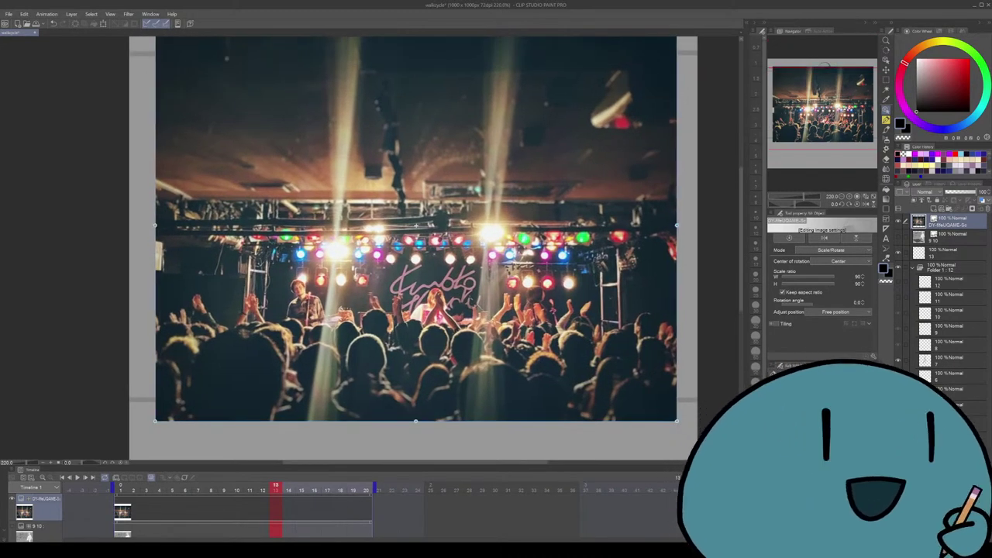
scroll(415, 248, up, 1)
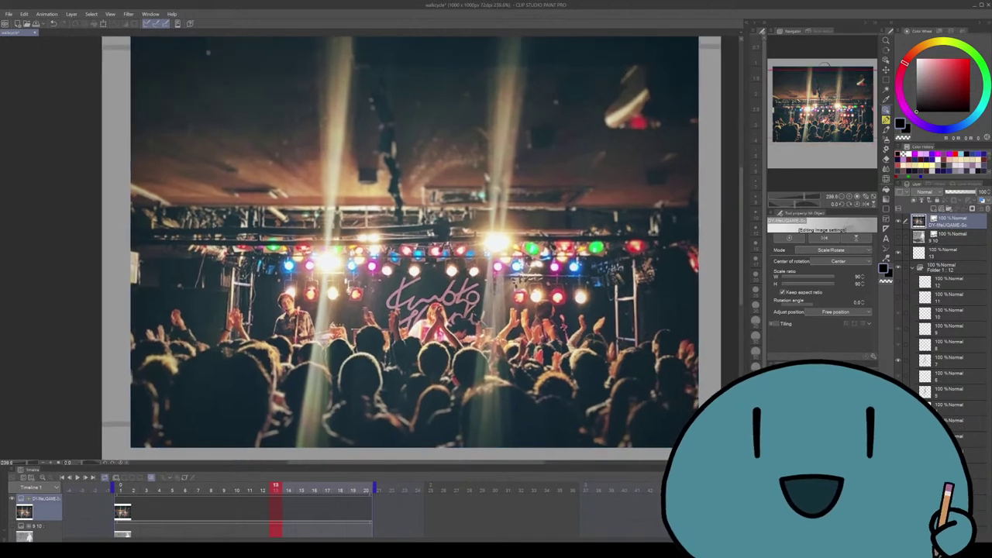
mouse_move(413, 234)
mouse_down()
mouse_move(416, 217)
mouse_move(417, 231)
mouse_up()
scroll(416, 233, down, 1)
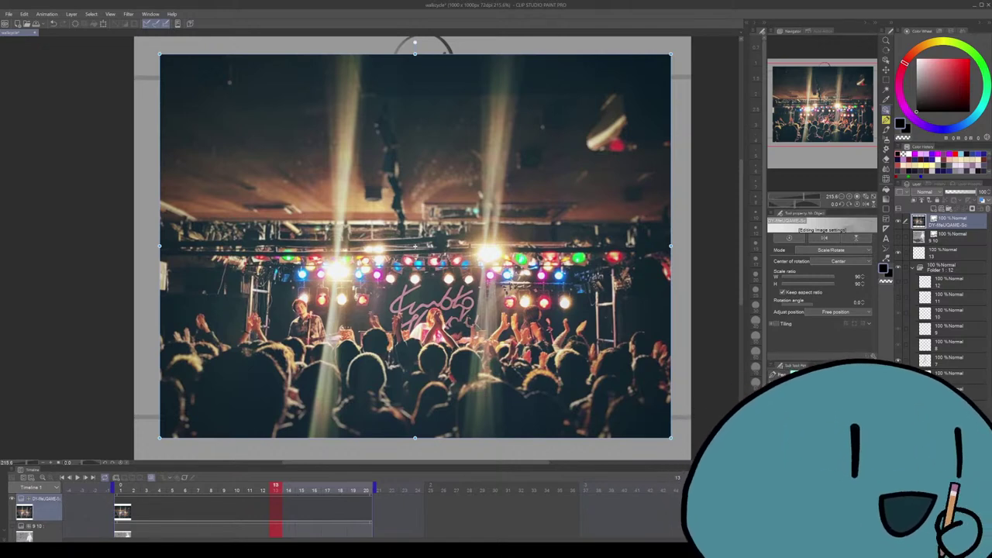
scroll(415, 231, up, 2)
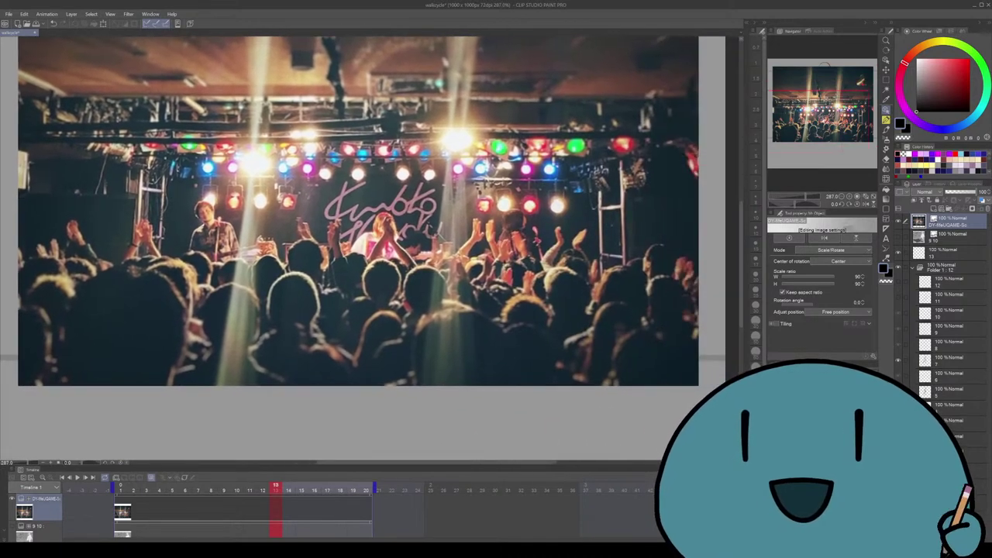
drag(416, 231, 435, 289)
scroll(441, 271, down, 2)
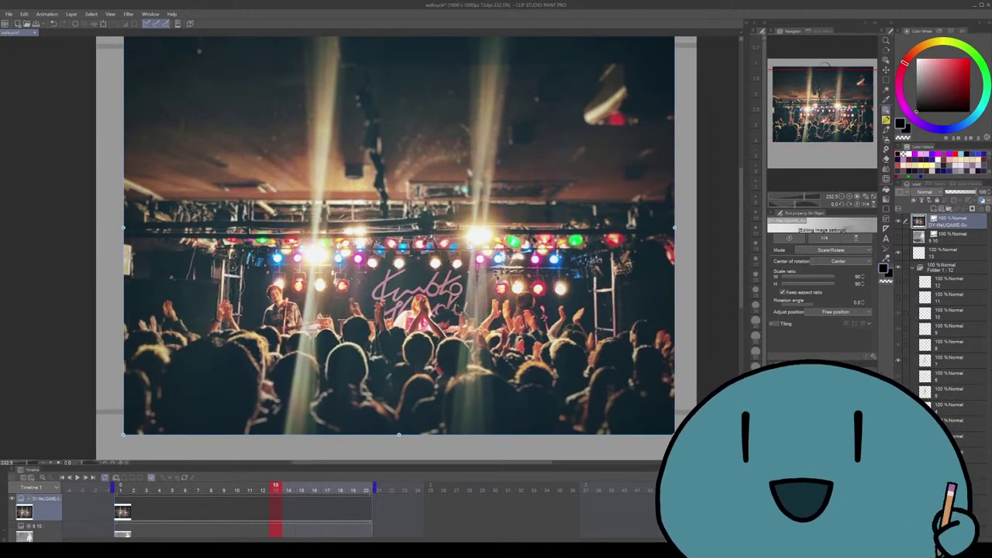
scroll(436, 290, down, 1)
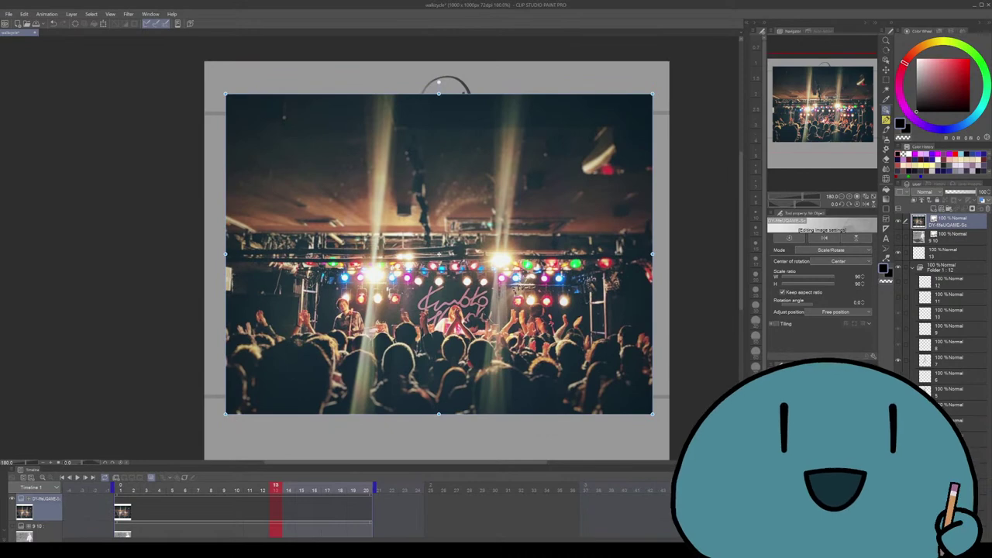
Undo the pasted concert photo and return to drawing on cel 7 with the pen
key(ctrl+z)
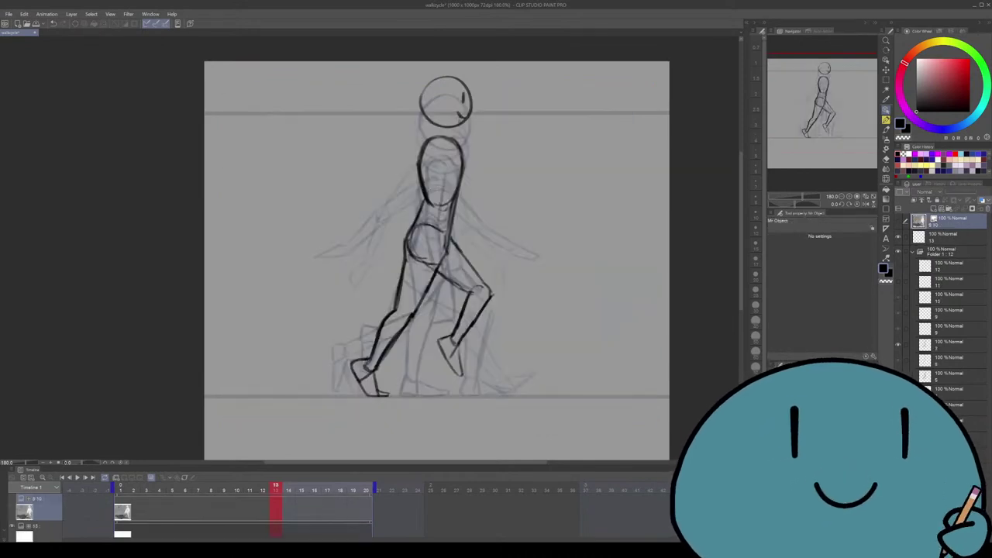
click(949, 344)
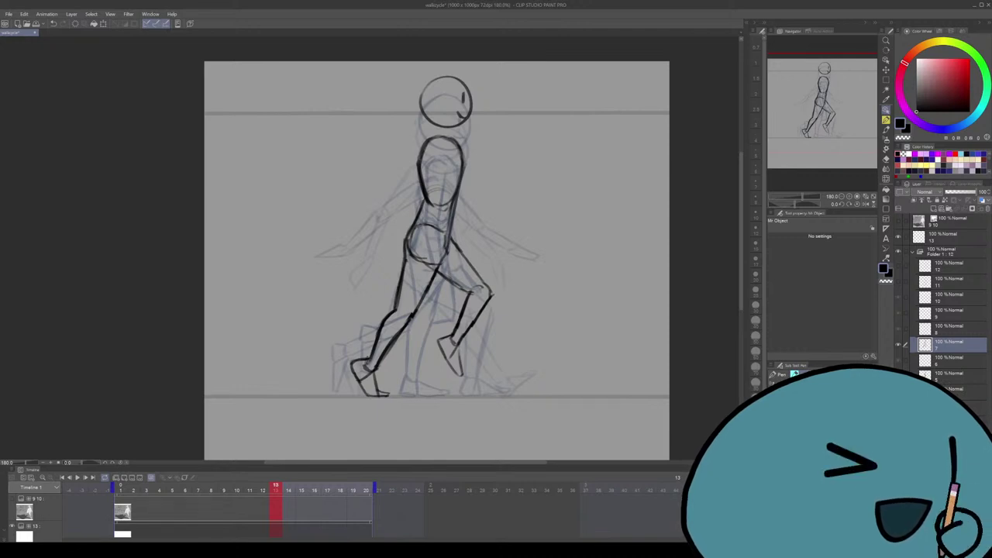
key(p)
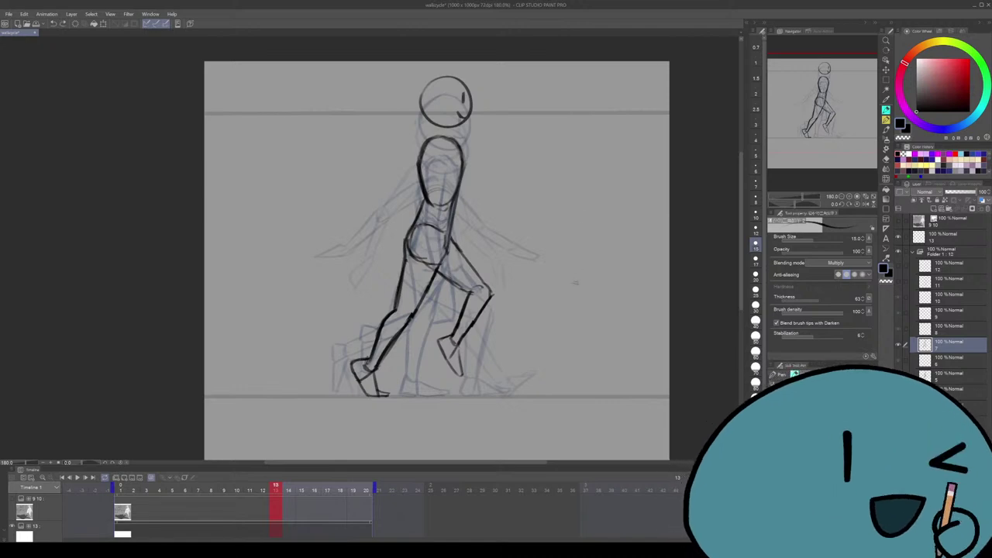
Erase the overlapping pelvis and waist lines where the leading thigh joins the hip
scroll(436, 260, up, 1)
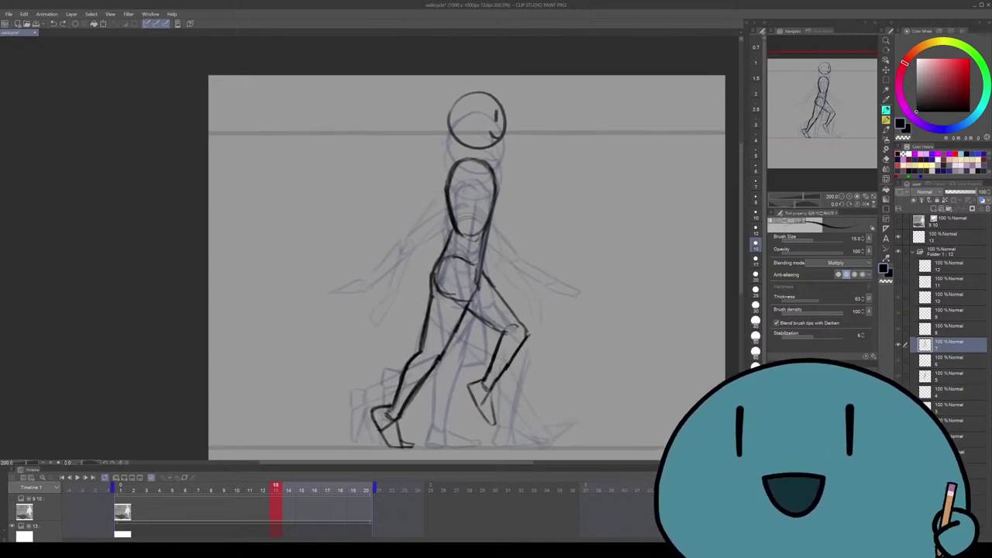
key(e)
drag(477, 291, 478, 271)
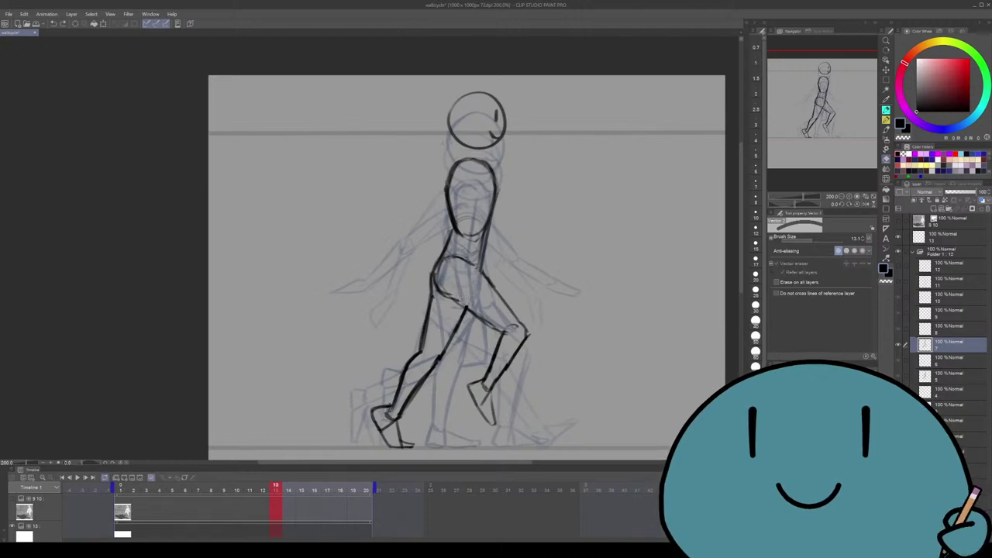
key(p)
key(ctrl+minus)
key(ctrl+plus)
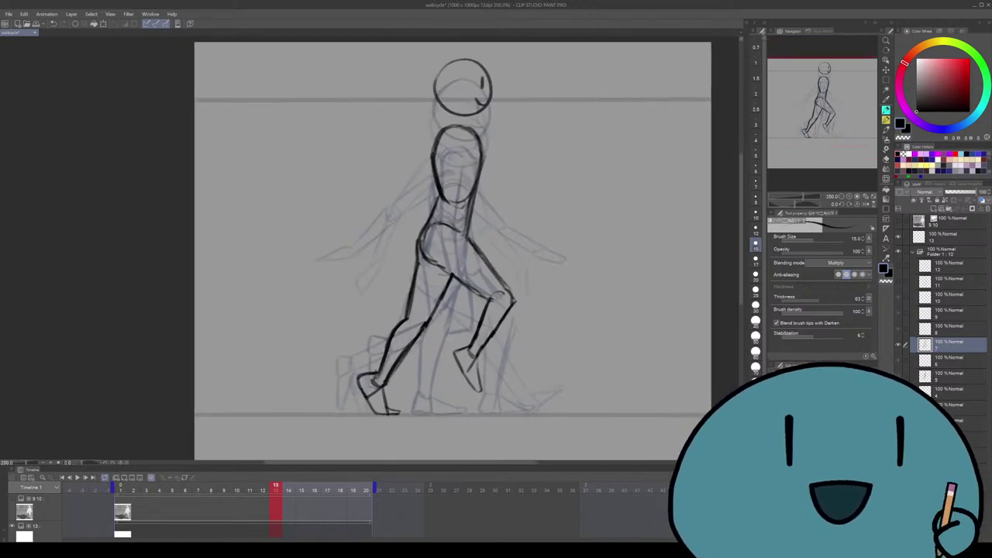
Lasso the leading leg from the knee down to the foot and rotate it by -2.1 degrees
key(m)
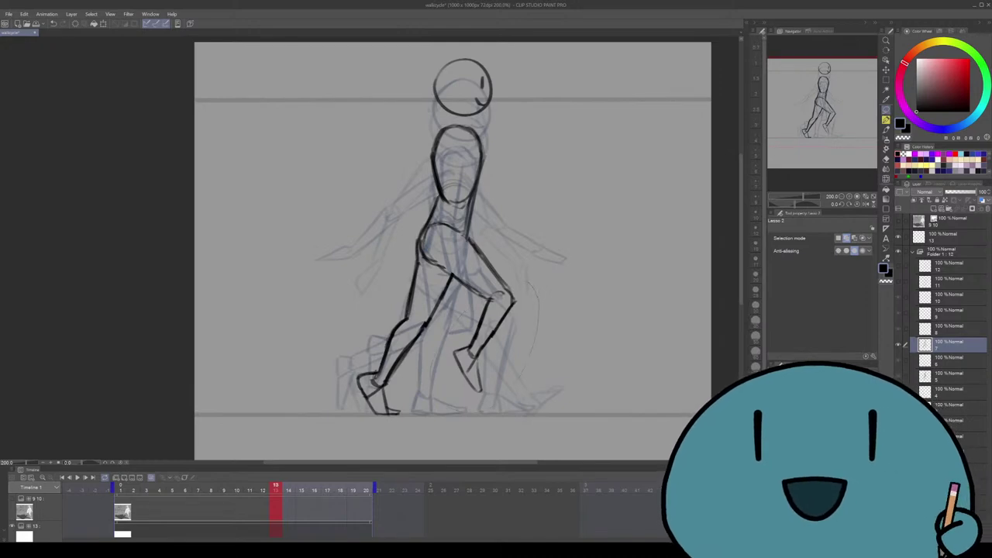
drag(535, 345, 428, 276)
key(ctrl+t)
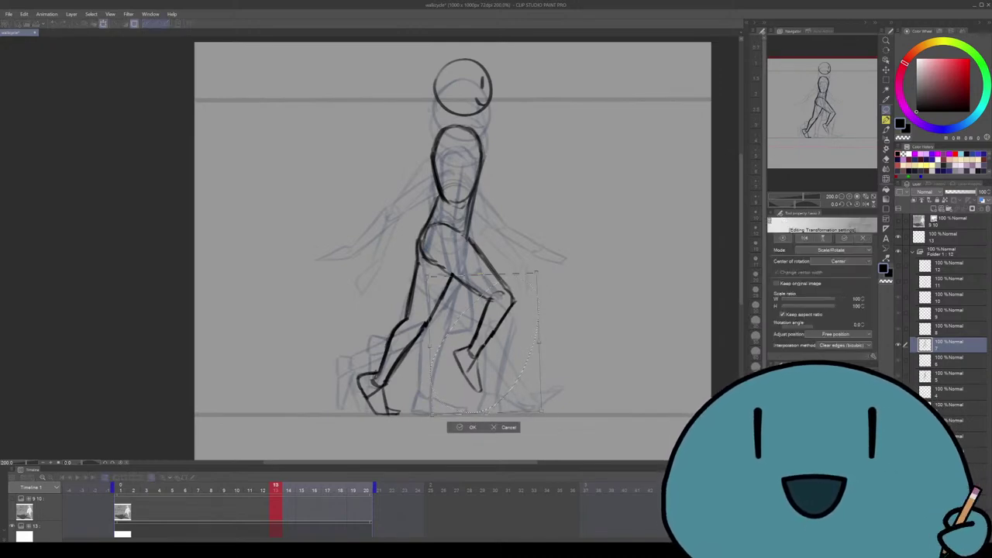
drag(552, 326, 546, 346)
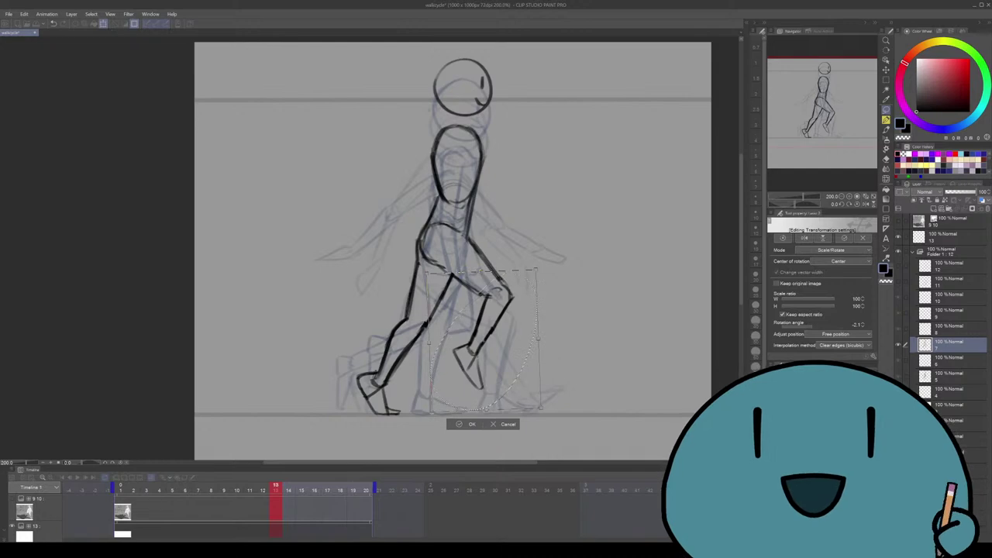
key(Return)
key(b)
Draw the small rounded shoulder cap of the forward arm at the upper front of the torso on cel 7
scroll(489, 316, down, 3)
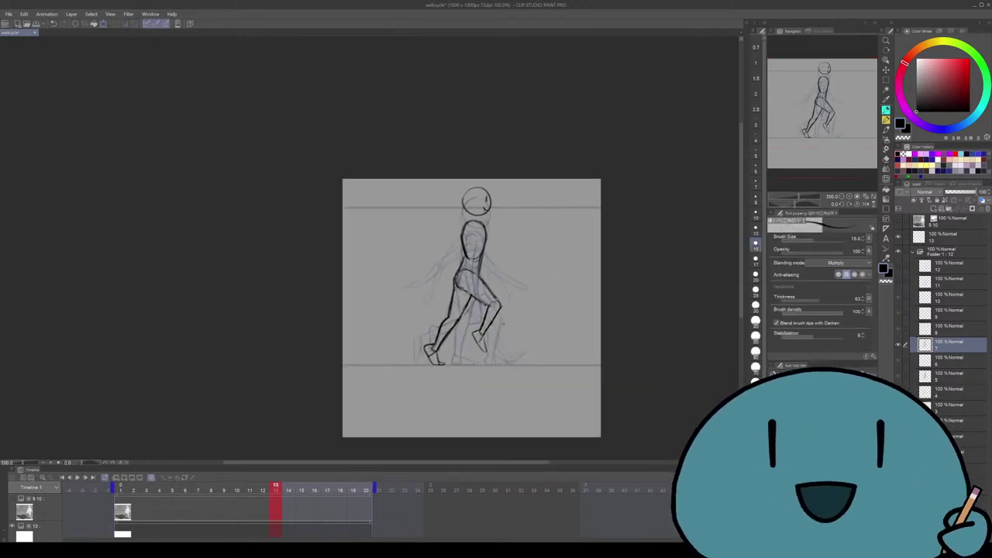
scroll(471, 326, up, 2)
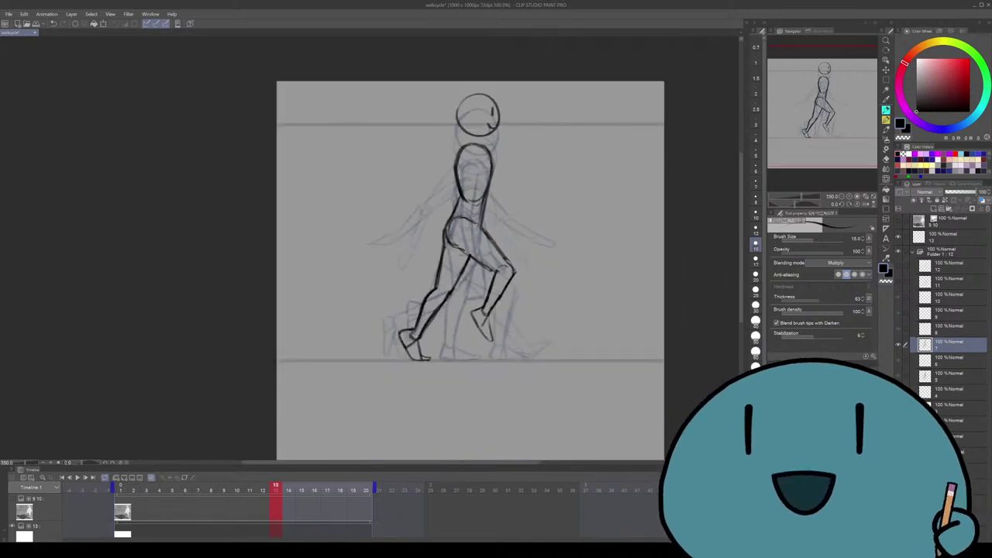
drag(536, 290, 527, 300)
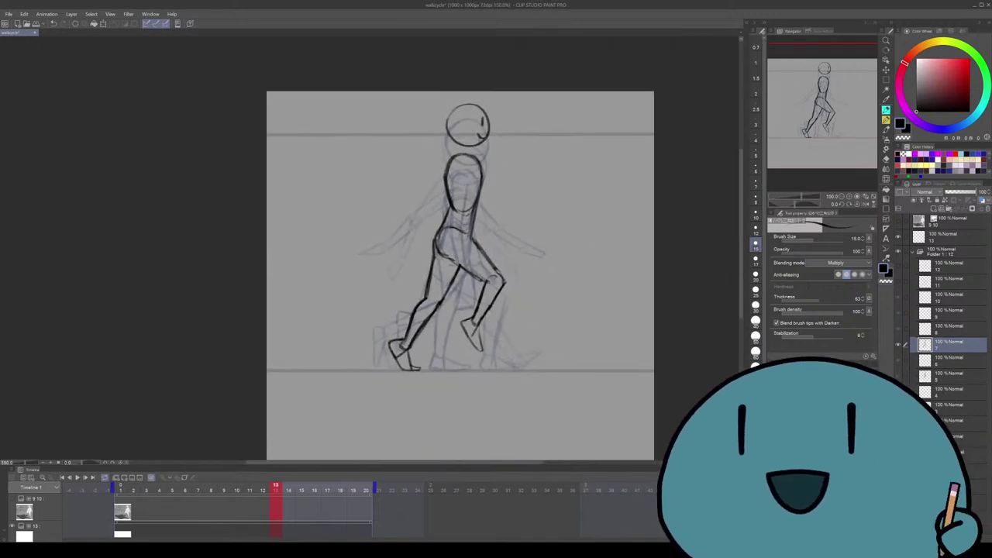
scroll(452, 221, up, 2)
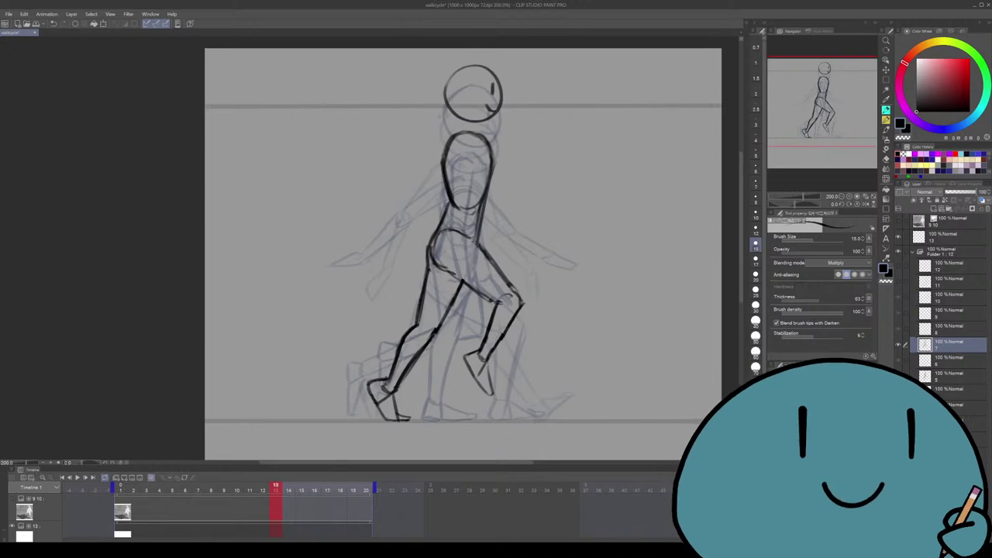
drag(465, 256, 463, 272)
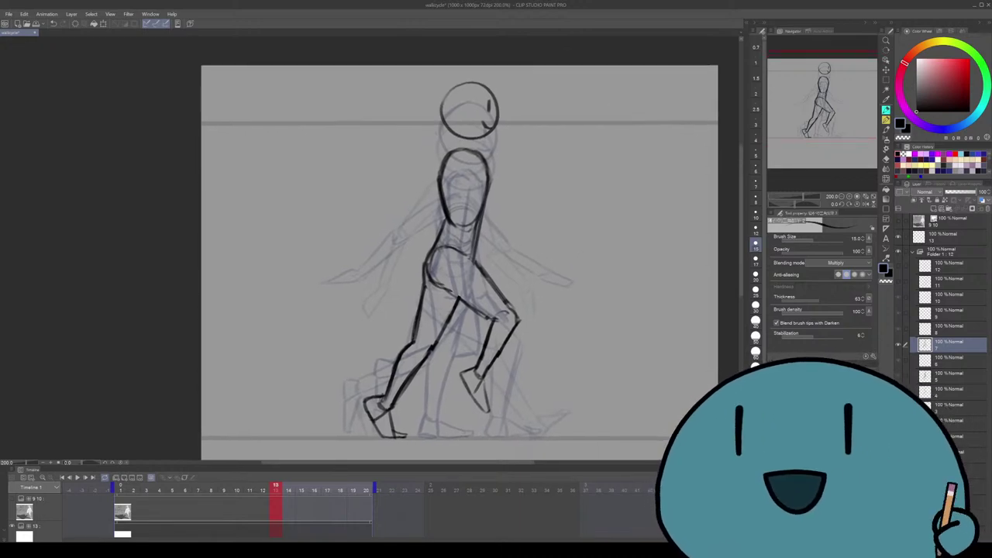
mouse_move(487, 164)
mouse_down()
mouse_move(474, 152)
mouse_move(479, 159)
mouse_up()
key(ctrl+z)
drag(468, 156, 481, 165)
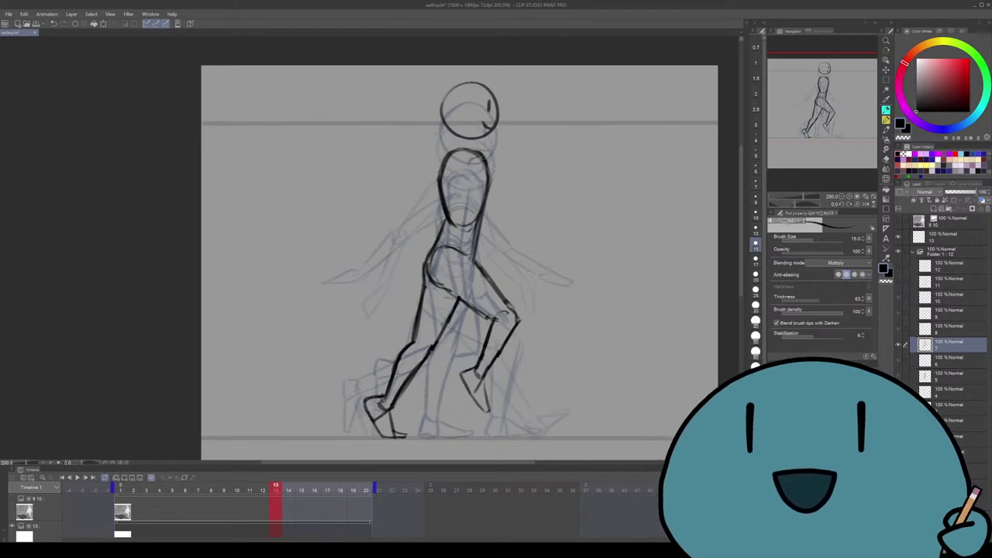
Draw the forward upper arm's two sides from the shoulder down to the elbow beside the waist
drag(465, 256, 459, 254)
drag(479, 161, 465, 197)
key(ctrl+z)
key(ctrl+y)
key(ctrl+z)
key(ctrl+y)
key(ctrl+z)
key(ctrl+y)
key(ctrl+y)
key(ctrl+y)
key(ctrl+z)
key(ctrl+alt+0)
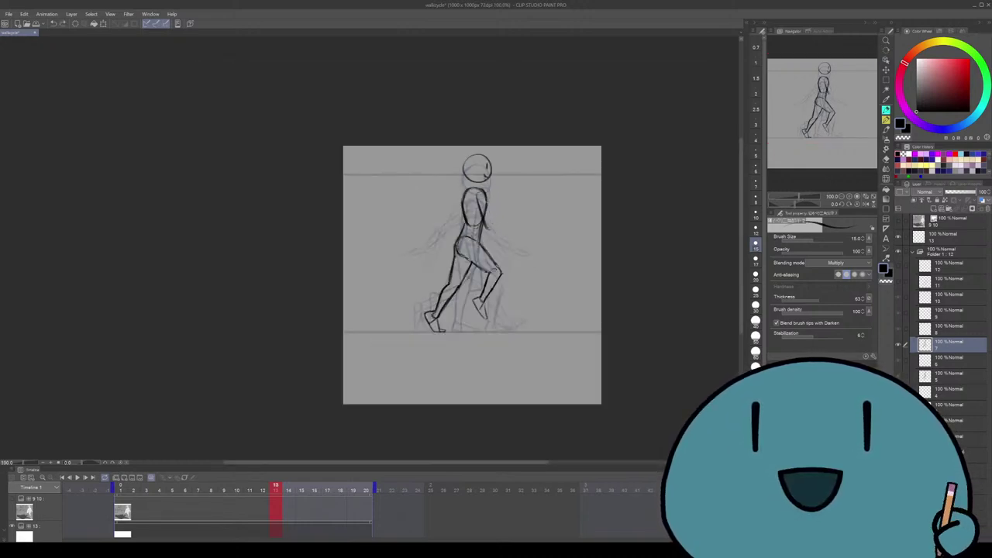
key(ctrl+plus)
key(ctrl+y)
key(ctrl+z)
key(ctrl+y)
drag(465, 287, 455, 262)
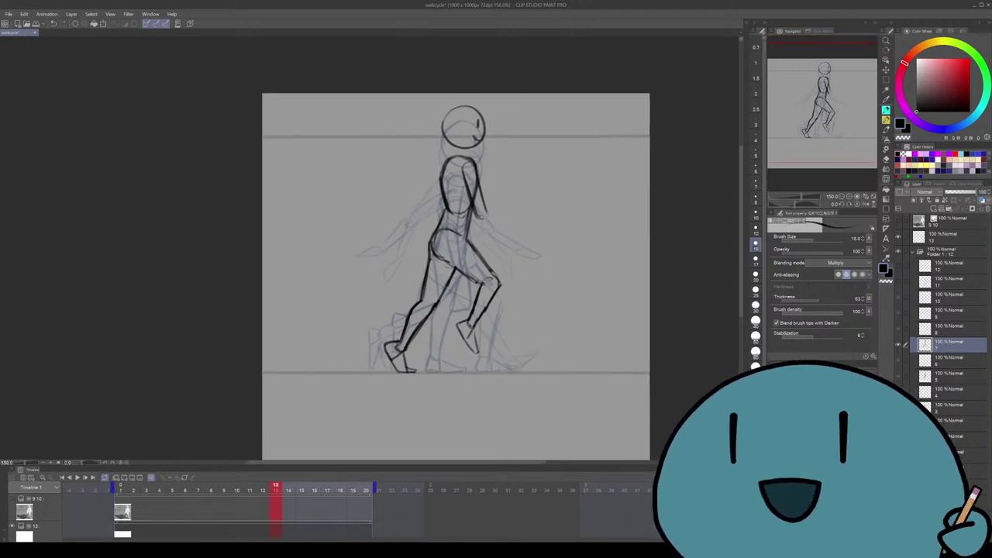
Draw the forward arm's forearm slanting down and ahead from the elbow to the wrist
key(ctrl+y)
key(ctrl+z)
key(ctrl+y)
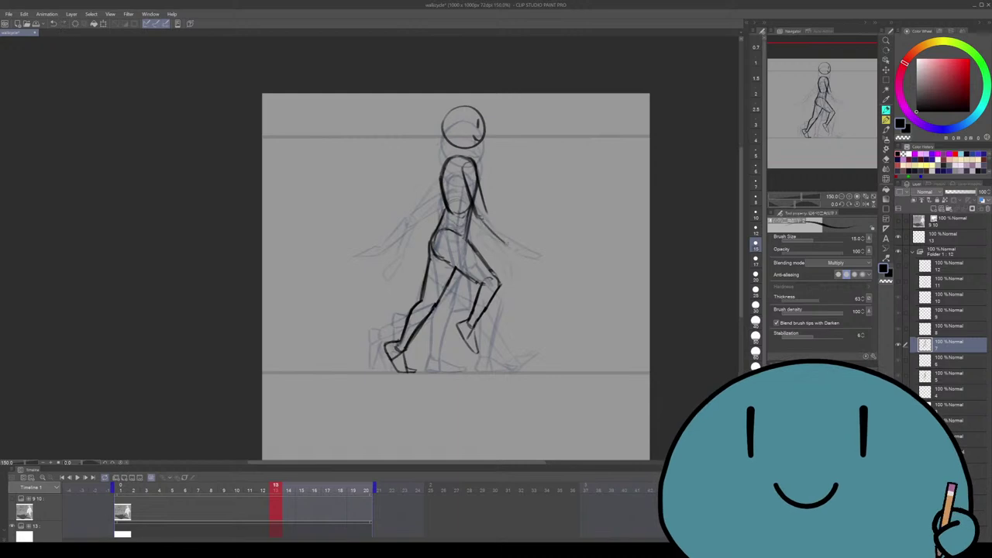
key(ctrl+z)
key(ctrl+y)
key(ctrl+z)
key(ctrl+y)
key(ctrl+z)
key(ctrl+y)
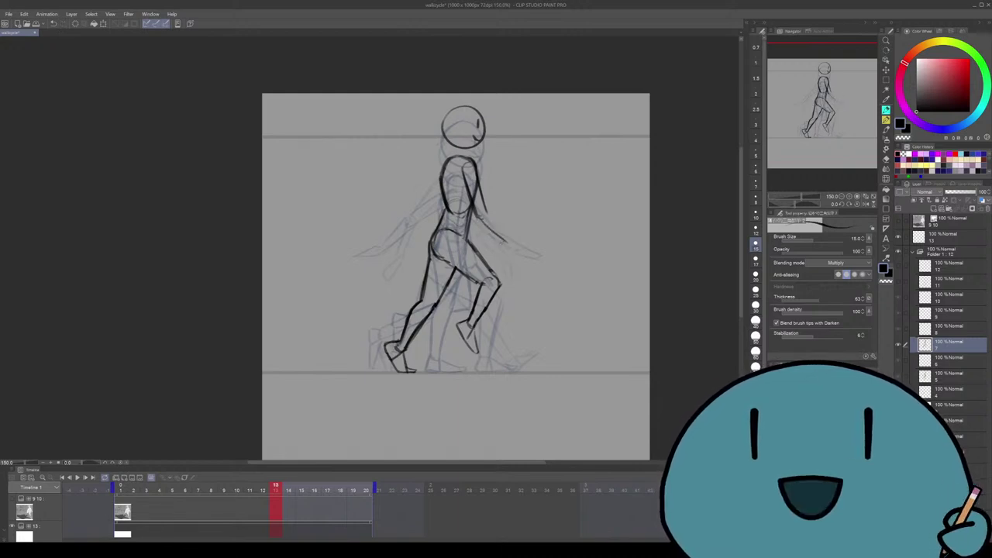
key(ctrl+y)
key(ctrl+y)
key(ctrl+z)
key(ctrl+y)
key(ctrl+z)
Draw a simple pointed hand hanging down from the forward arm's wrist
key(ctrl+plus)
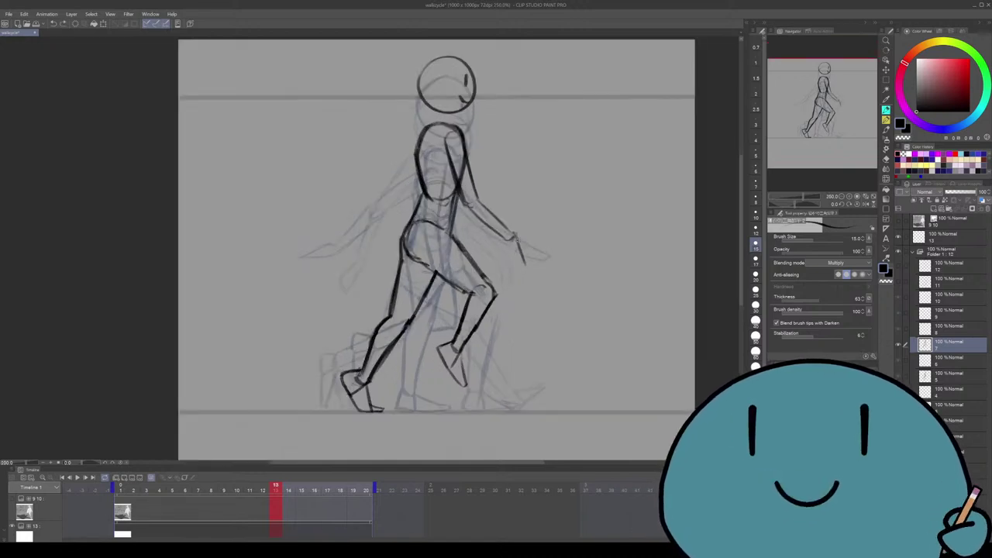
key(ctrl+y)
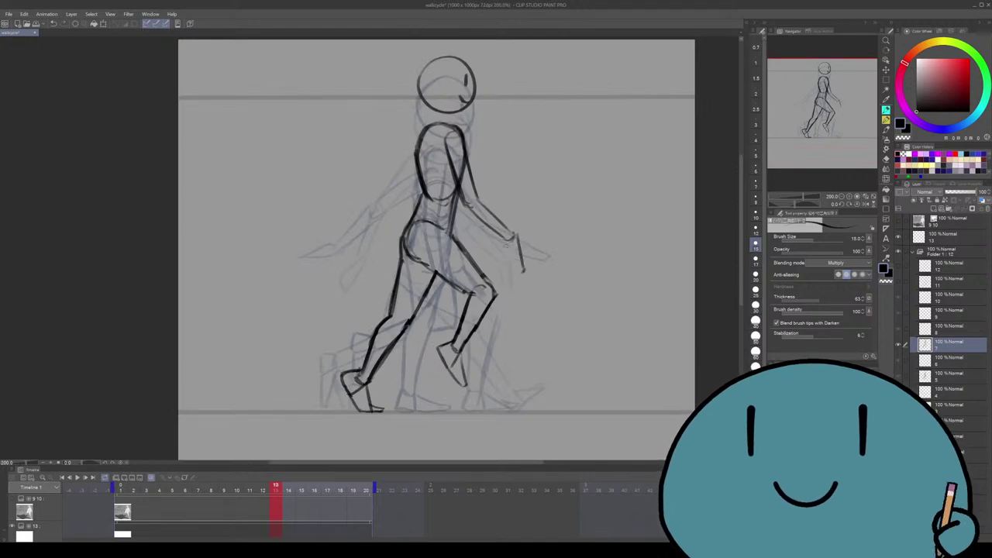
key(ctrl+y)
key(ctrl+y)
key(ctrl+minus)
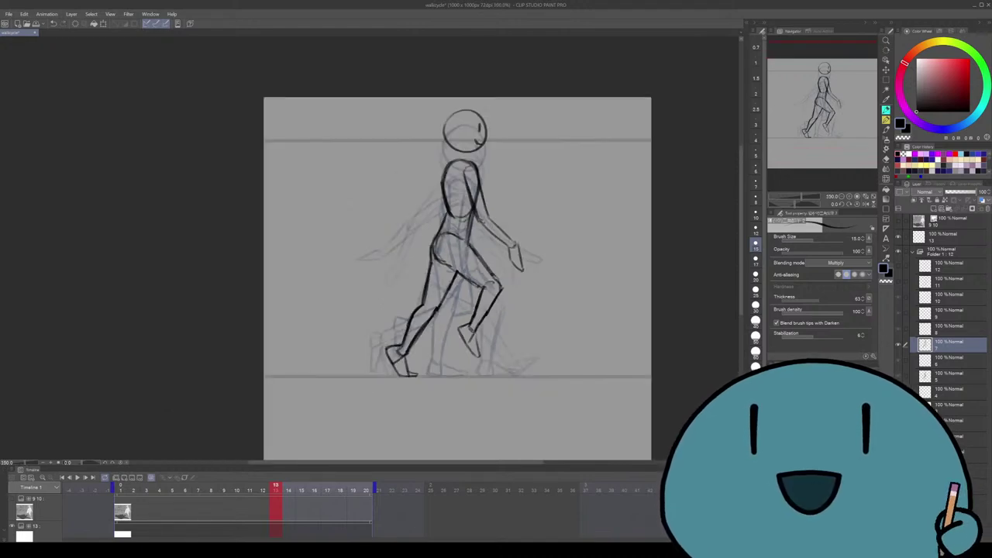
Erase the forward hand's outline and redraw it with the pen as a slimmer shape at the wrist
key(ctrl+plus)
key(e)
click(519, 248)
click(523, 268)
click(513, 269)
click(505, 255)
key(p)
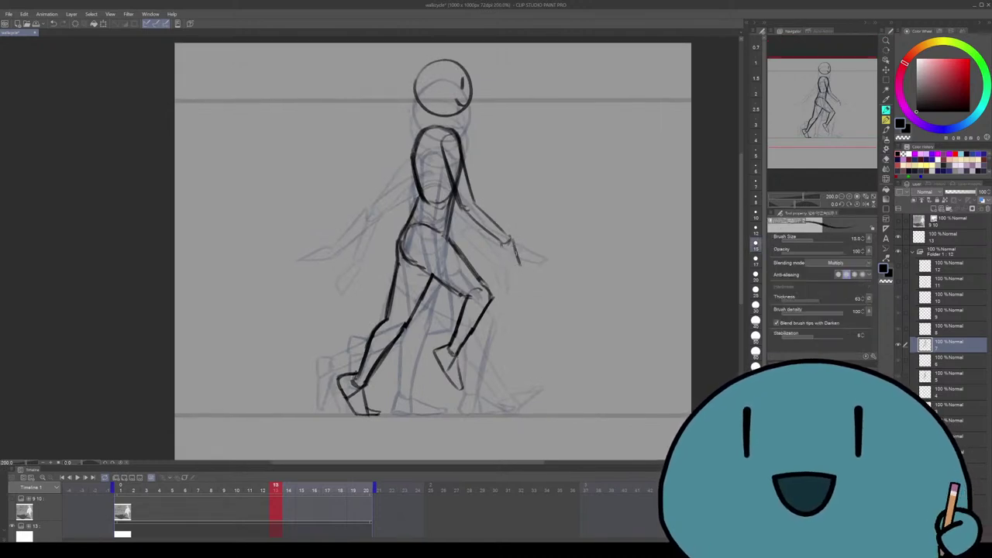
scroll(569, 358, down, 2)
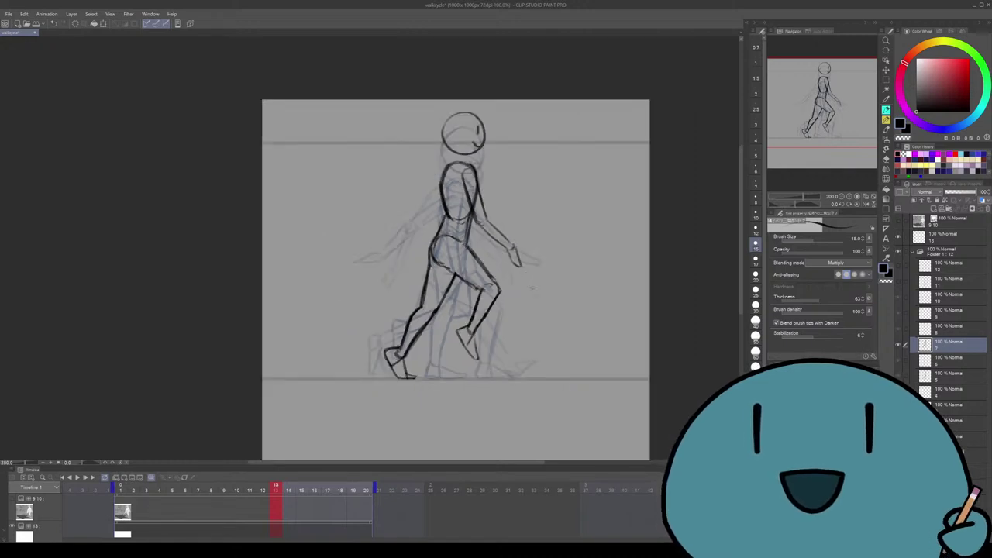
scroll(569, 358, up, 1)
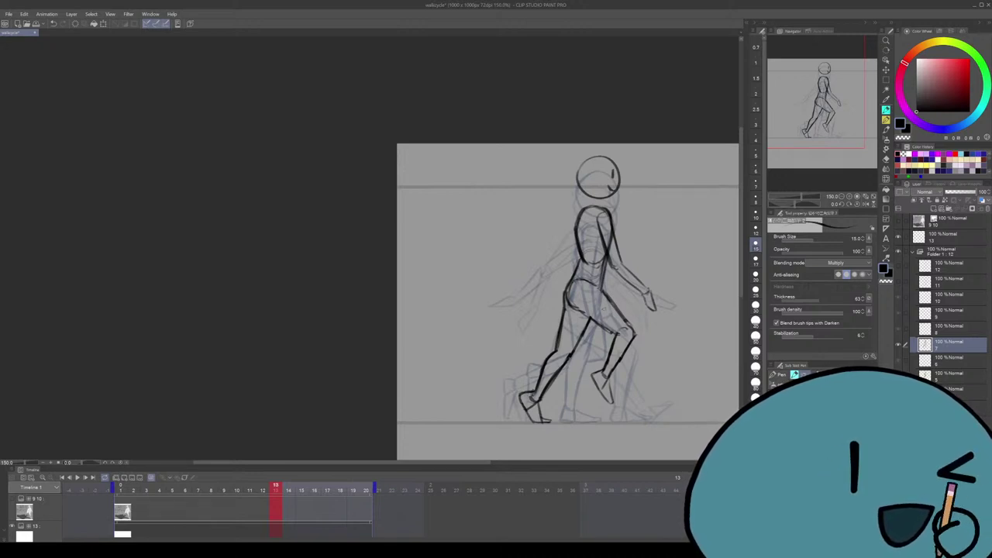
Draw the upper line of the rear upper arm, sloping back and down from the shoulder behind the torso
drag(570, 358, 546, 351)
scroll(546, 351, up, 2)
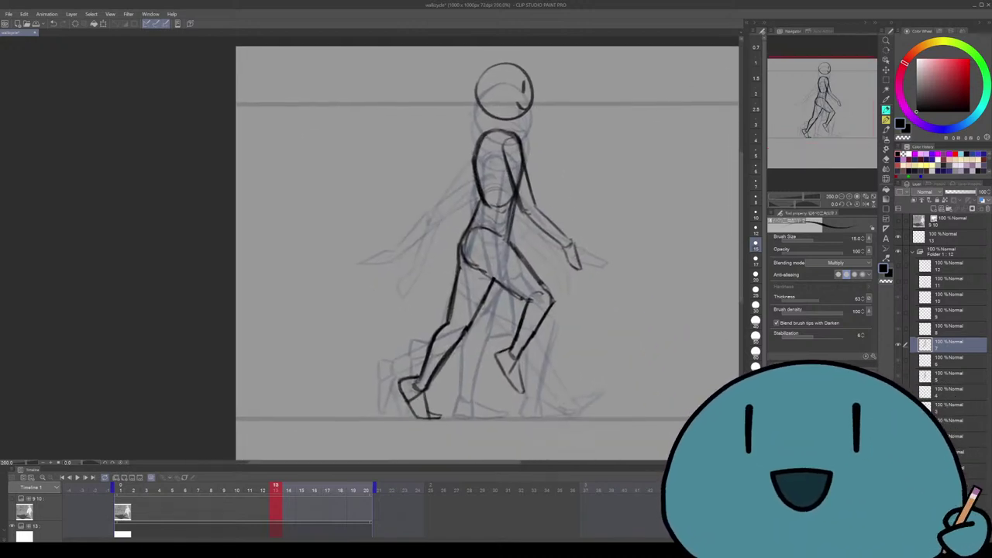
drag(469, 153, 442, 183)
key(ctrl+z)
key(ctrl+z)
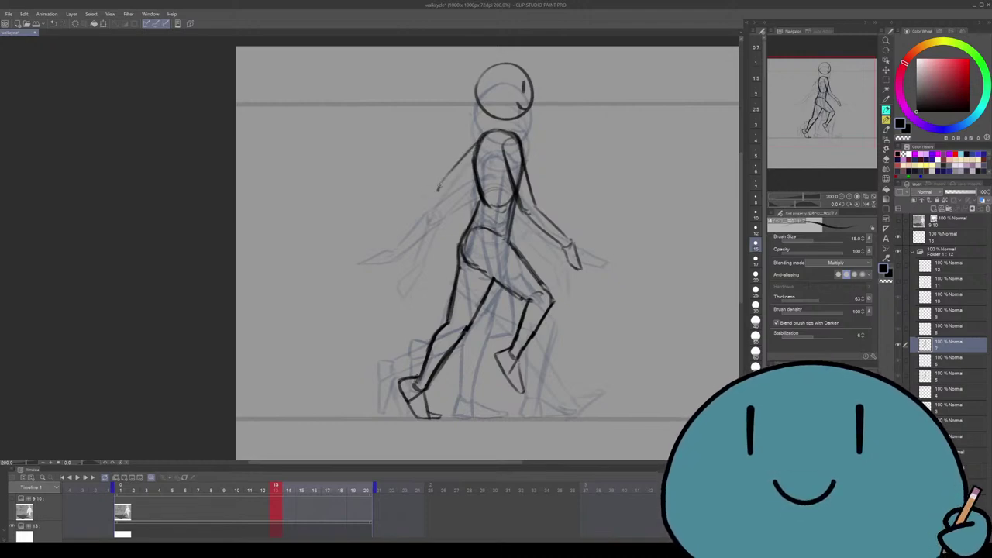
drag(450, 179, 441, 182)
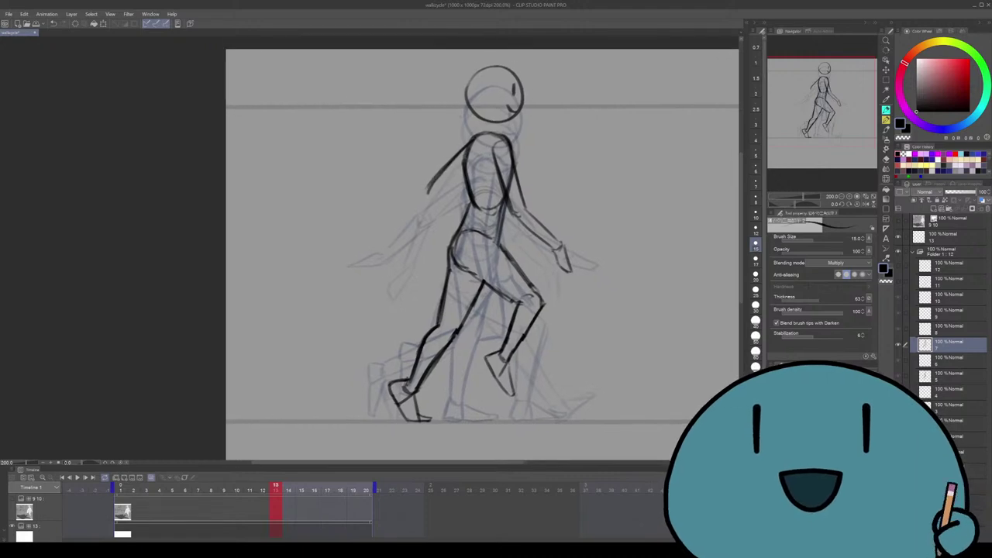
Erase the torso outline where it overlaps the forward upper arm and return to the pen
key(e)
mouse_move(512, 164)
mouse_down()
mouse_move(518, 190)
mouse_move(499, 206)
mouse_up()
key(p)
key(ctrl+z)
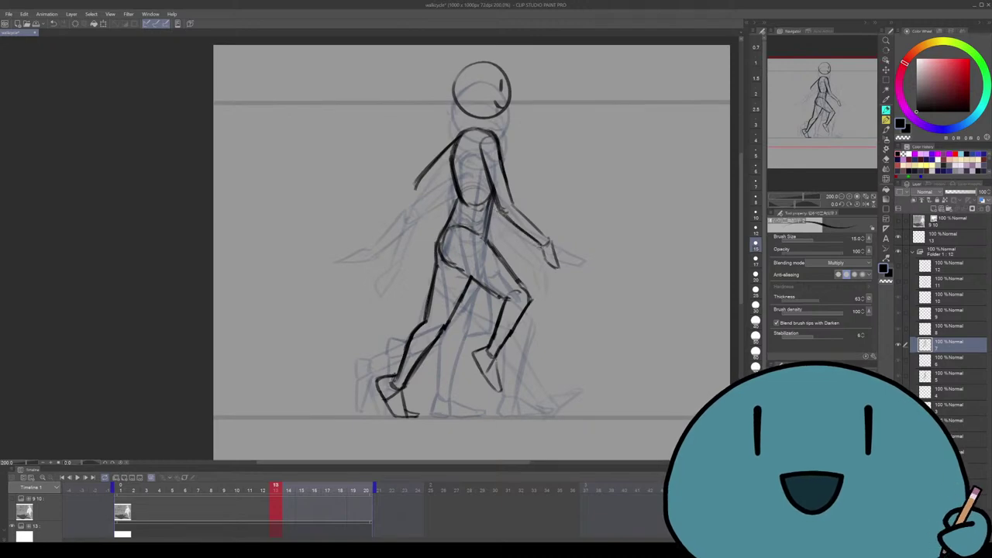
Lasso the rear upper arm line and rotate it by -5.1 degrees, closer to the torso, then clear the selection
drag(525, 229, 528, 238)
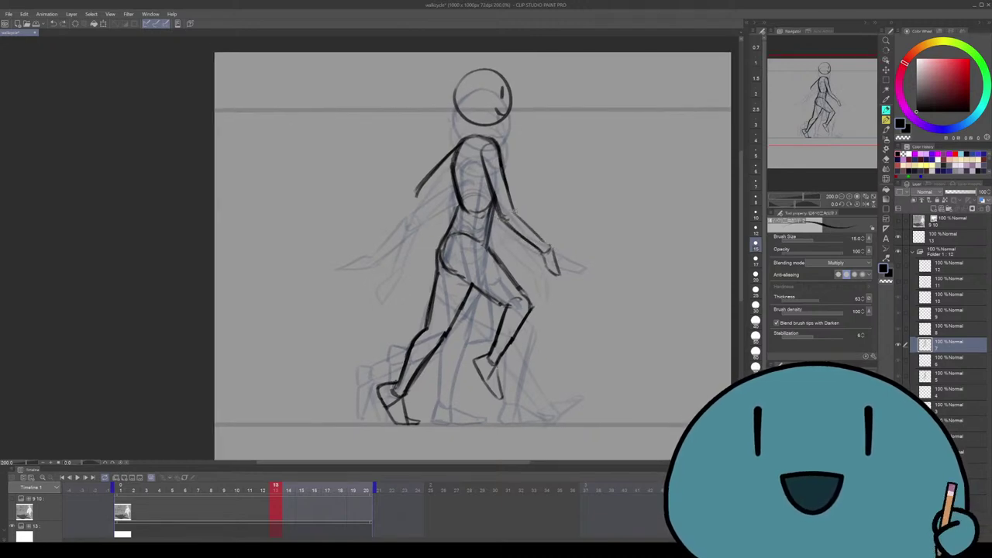
drag(473, 248, 514, 261)
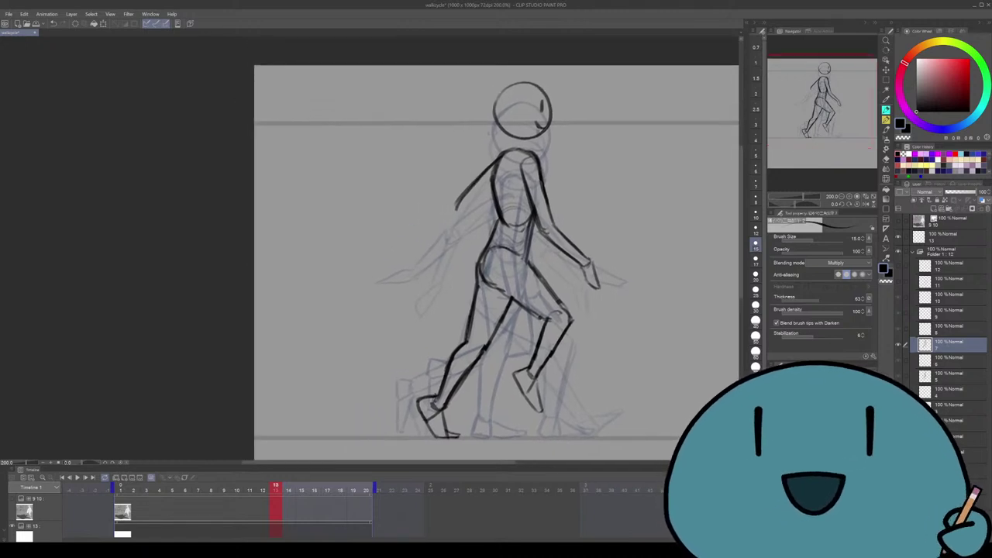
drag(457, 206, 482, 175)
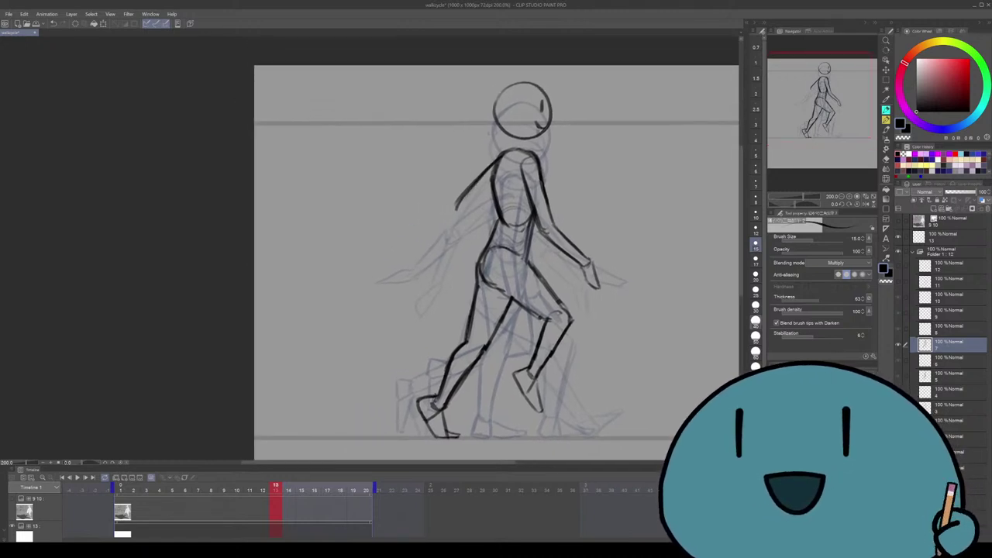
key(m)
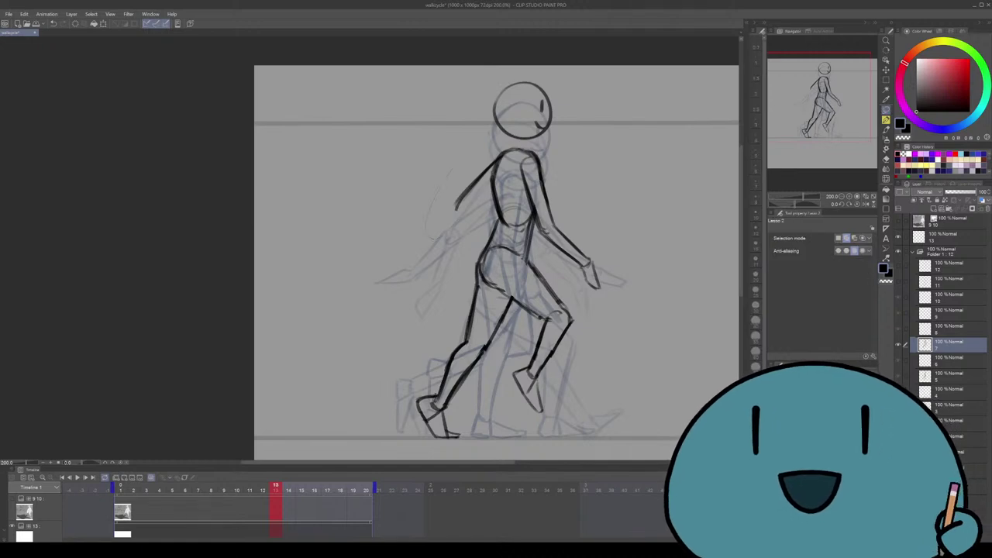
drag(425, 152, 428, 237)
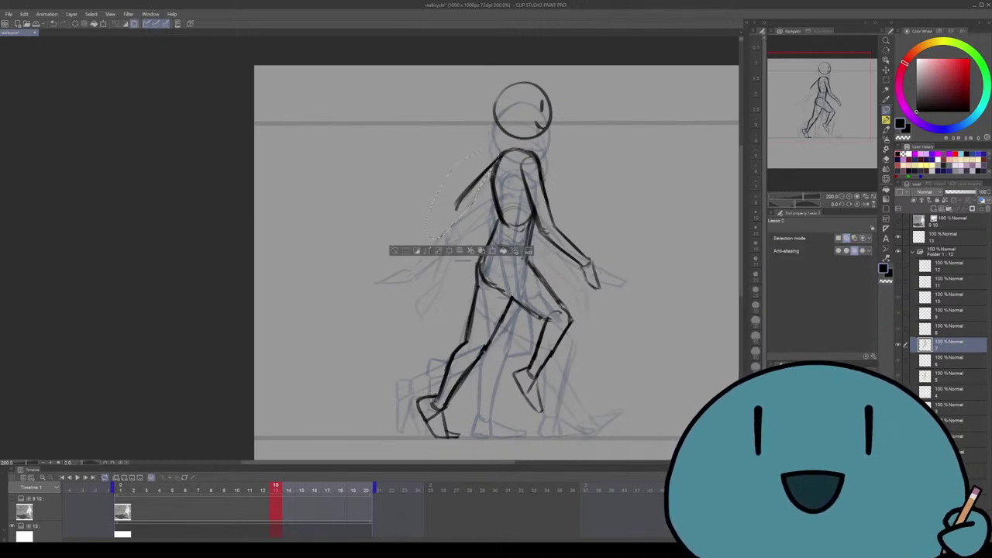
key(ctrl+t)
drag(508, 147, 513, 155)
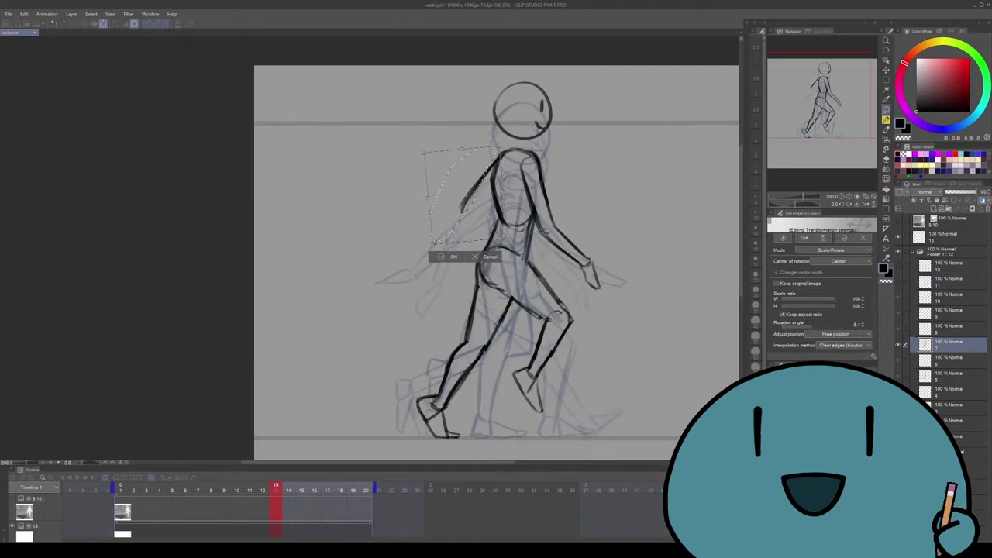
key(Return)
key(ctrl+d)
Draw the rear upper arm's underside and elbow, and check the pose with the onion skin hidden and shown again
key(b)
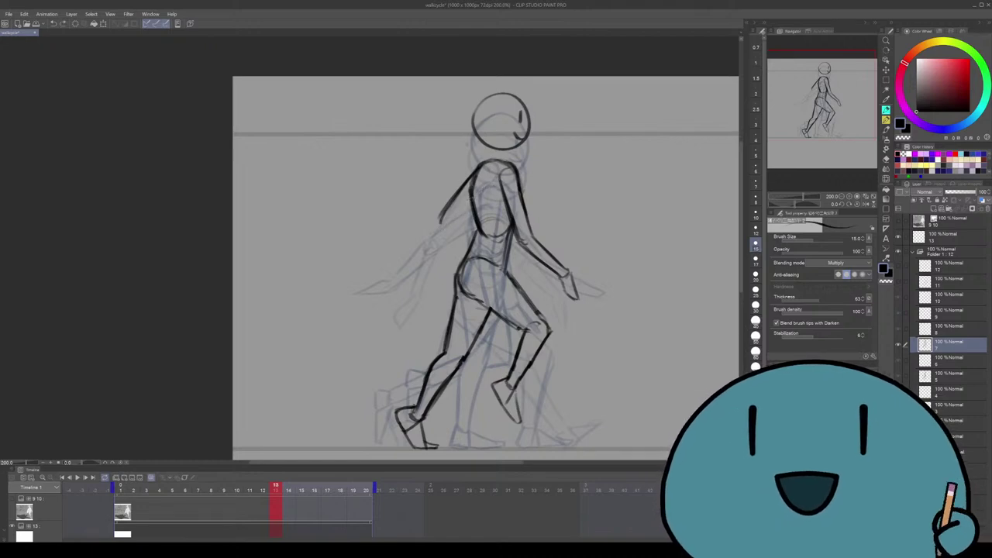
scroll(451, 223, down, 5)
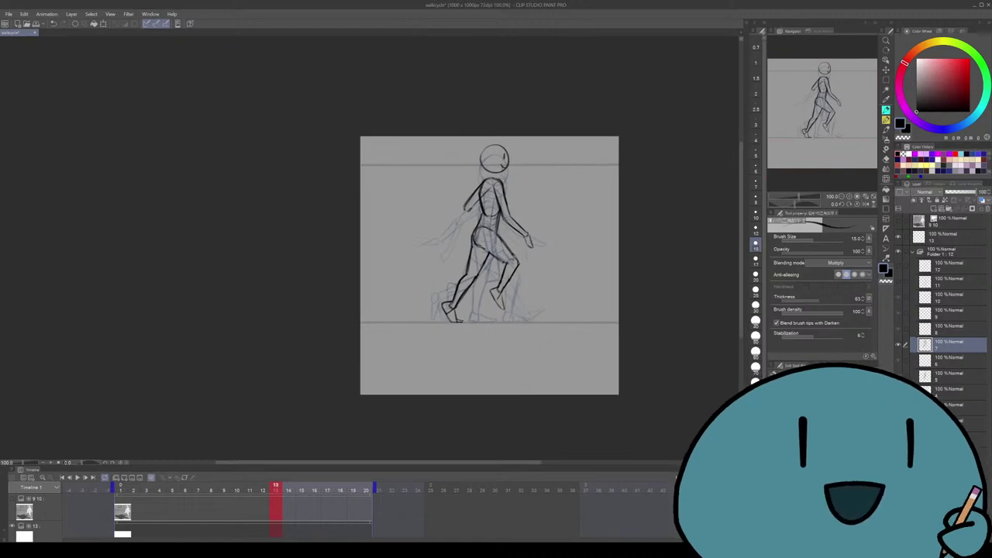
key(ctrl+alt+o)
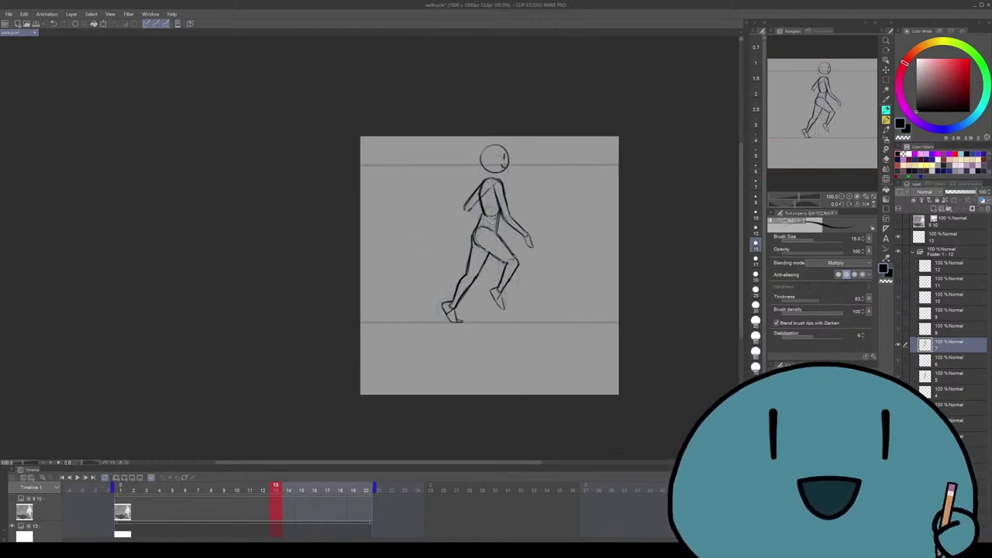
key(ctrl+alt+o)
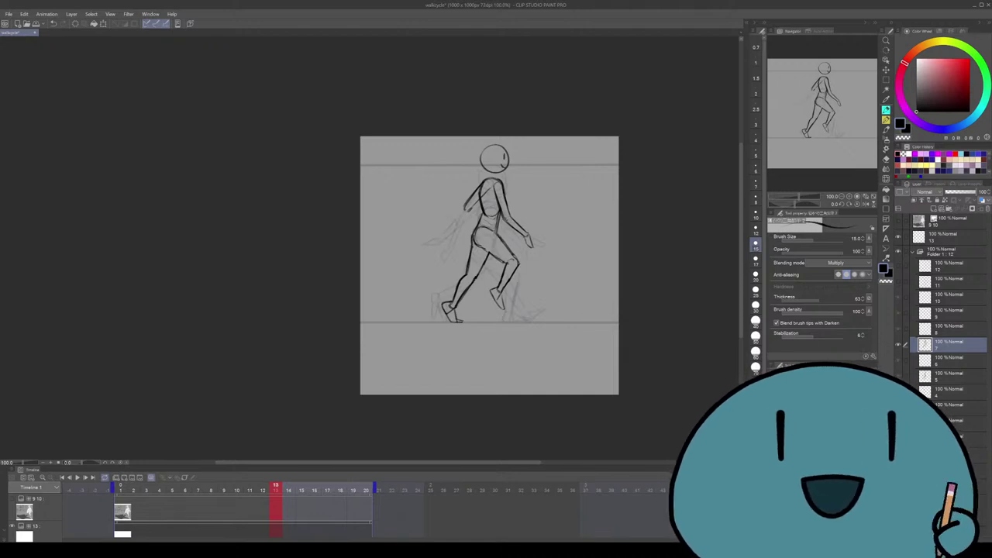
scroll(596, 248, up, 1)
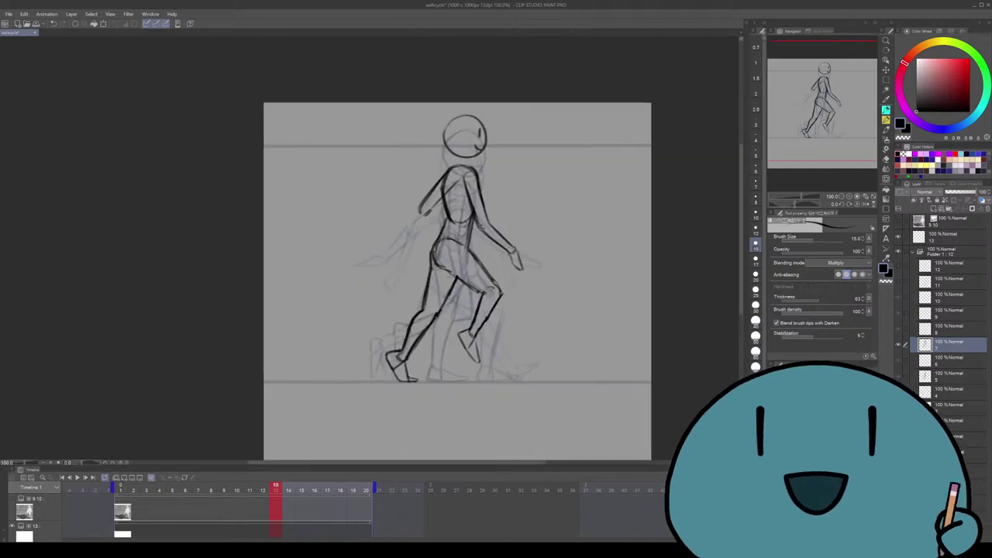
Lasso the forward forearm and hand, scale them to 94 percent and rotate them 8.7 degrees down toward the body
key(m)
scroll(596, 247, up, 1)
scroll(453, 256, left, 1)
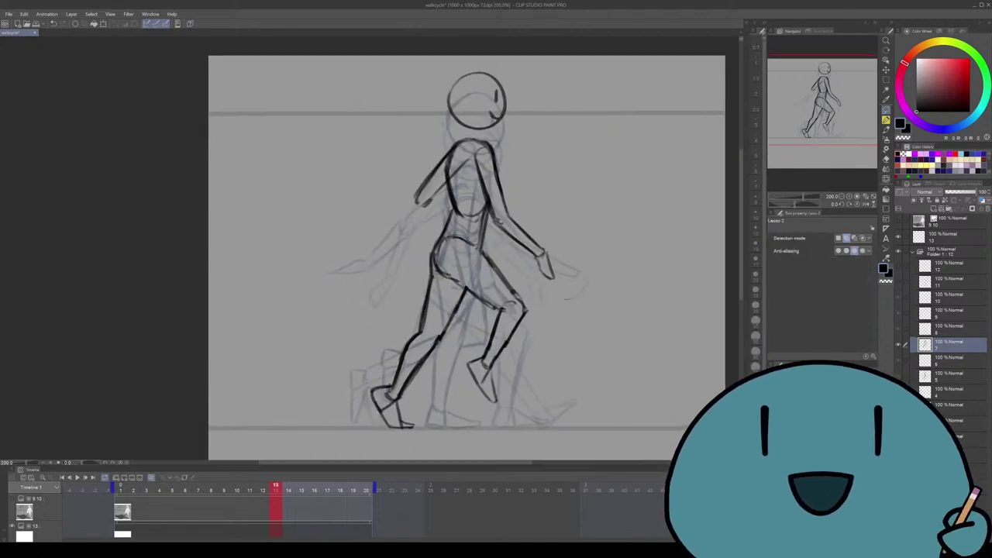
key(ctrl+t)
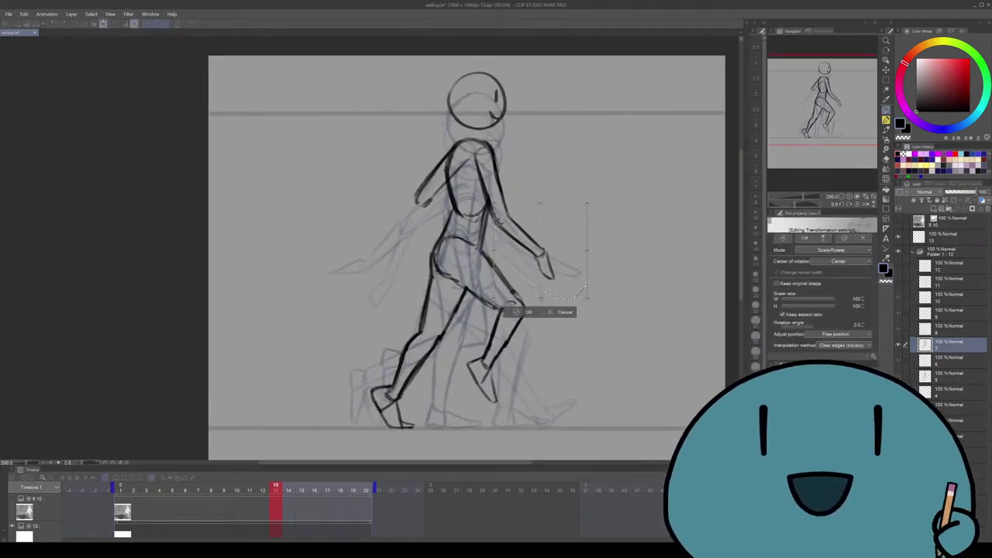
drag(587, 205, 580, 211)
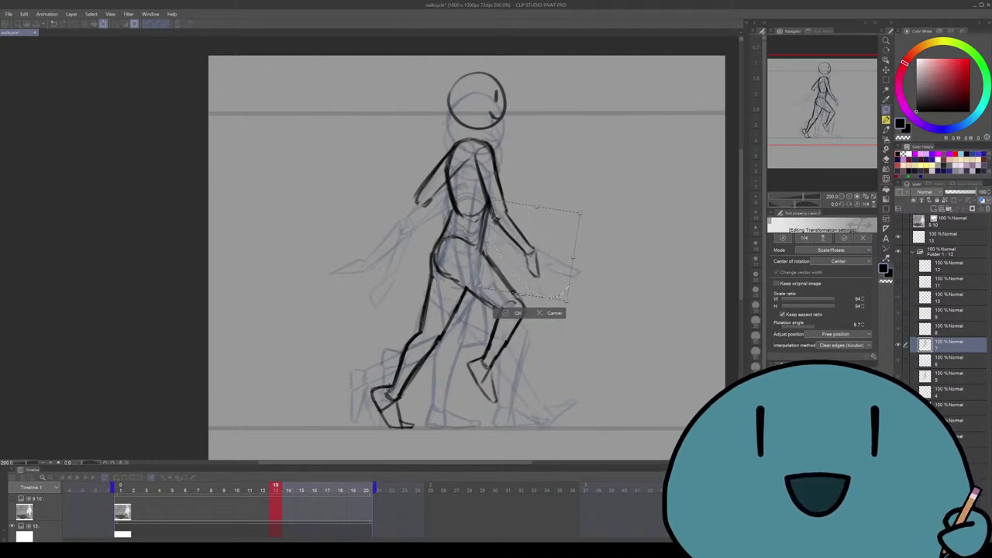
key(Return)
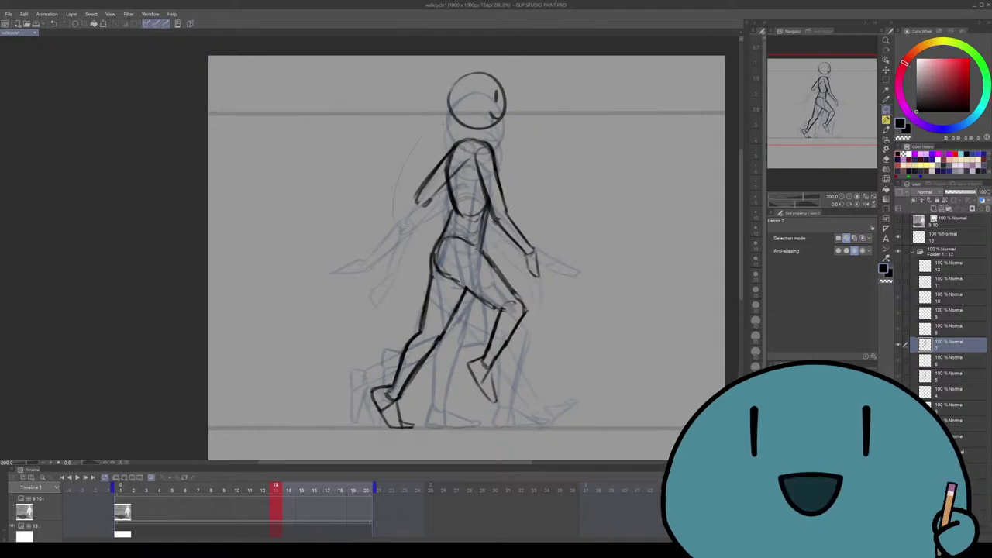
Lasso the rear upper arm, rotate it by -6.8 degrees closer to the torso, and clear the selection
drag(445, 155, 446, 152)
key(ctrl+t)
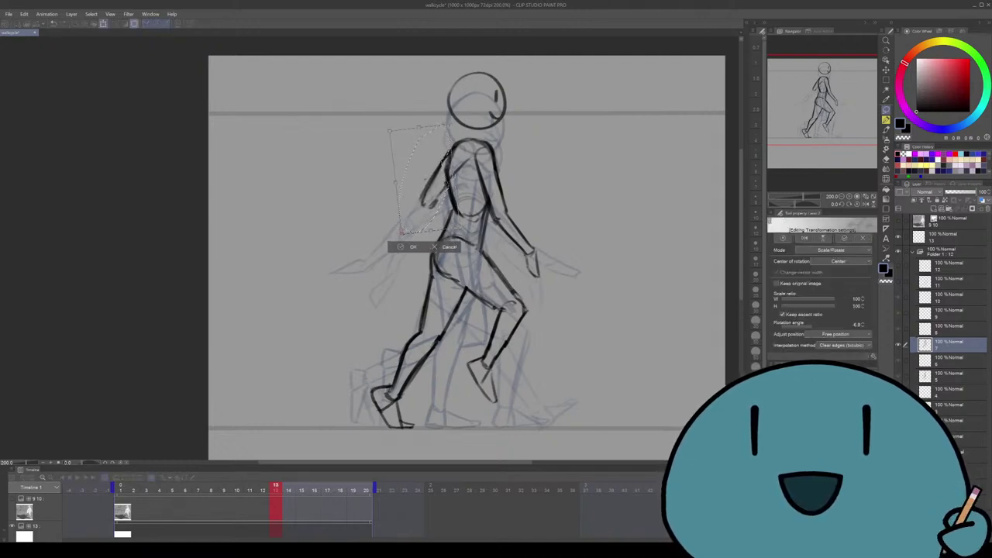
key(Return)
key(ctrl+d)
Clean up the rear upper arm, redrawing its underside to the elbow and reinforcing the upper line near the shoulder
key(e)
key(ctrl+plus)
mouse_move(472, 116)
mouse_down()
mouse_move(450, 174)
mouse_move(402, 238)
mouse_up()
key(p)
drag(435, 191, 418, 216)
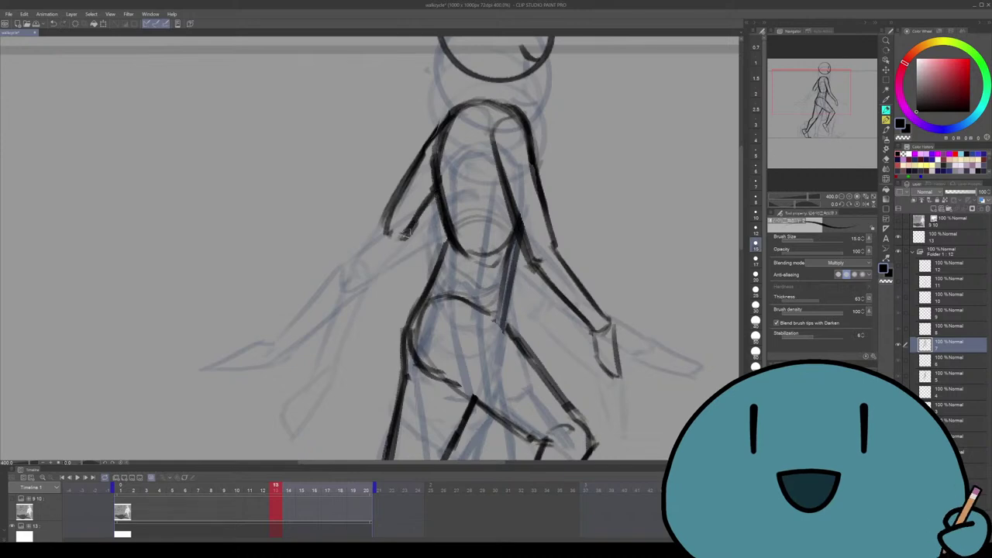
key(ctrl+minus)
drag(435, 272, 465, 251)
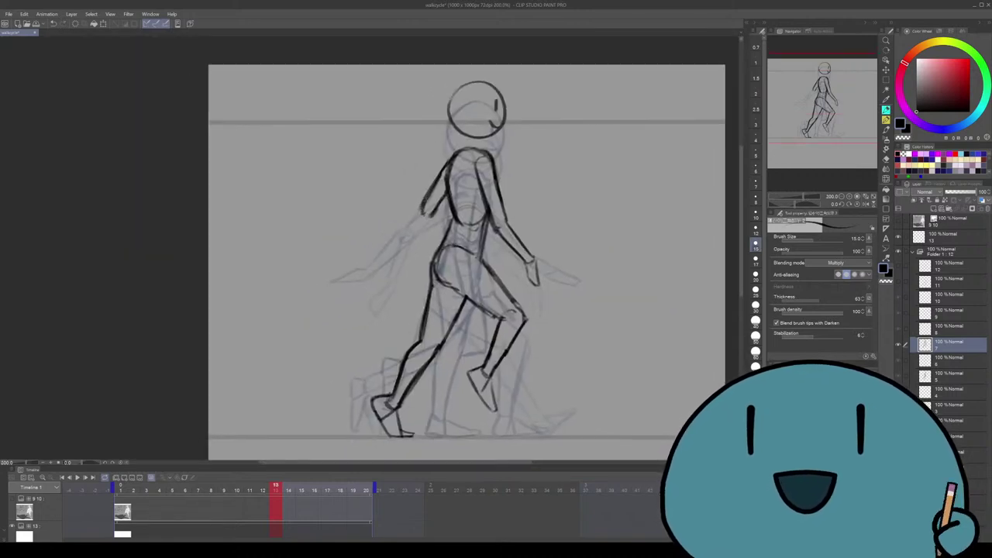
drag(449, 164, 438, 181)
drag(457, 154, 443, 172)
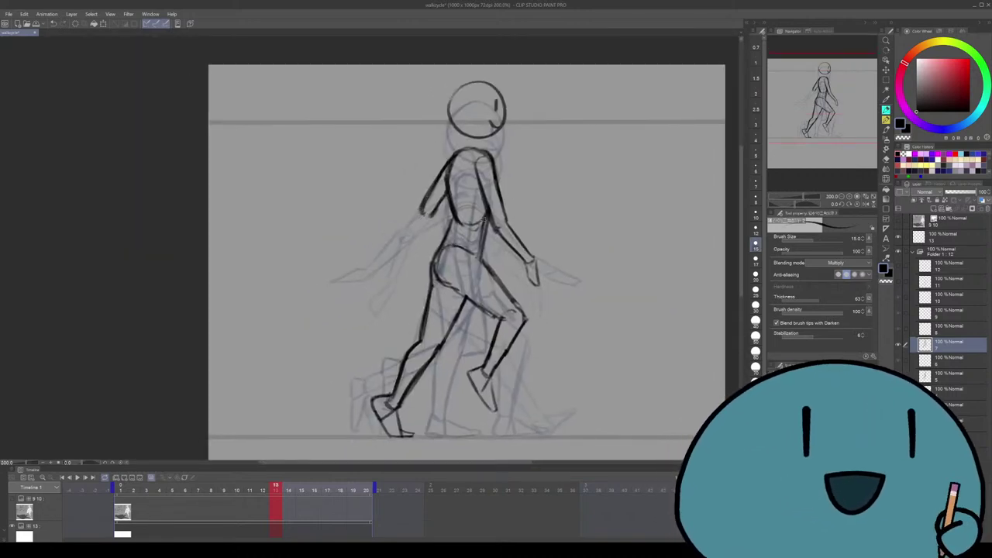
Draw the rear forearm hanging from the elbow down to the back of the hip
mouse_move(465, 256)
mouse_down()
mouse_move(490, 249)
mouse_move(473, 264)
mouse_up()
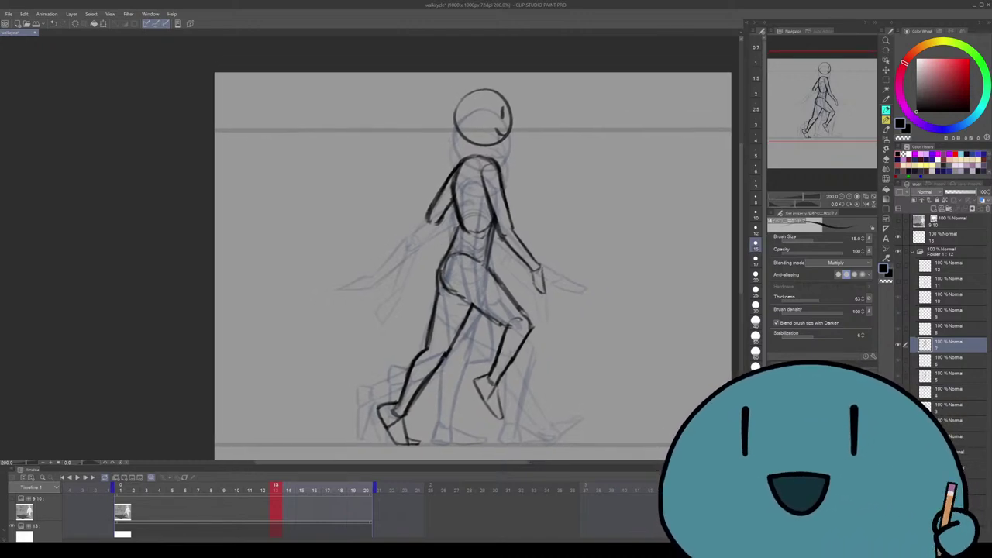
key(e)
key(p)
drag(473, 263, 468, 256)
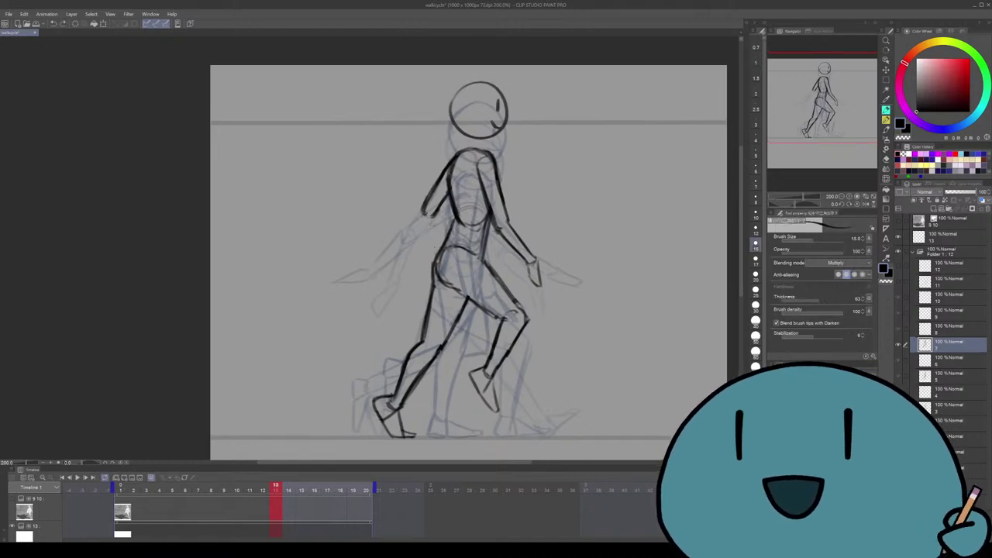
drag(394, 253, 388, 245)
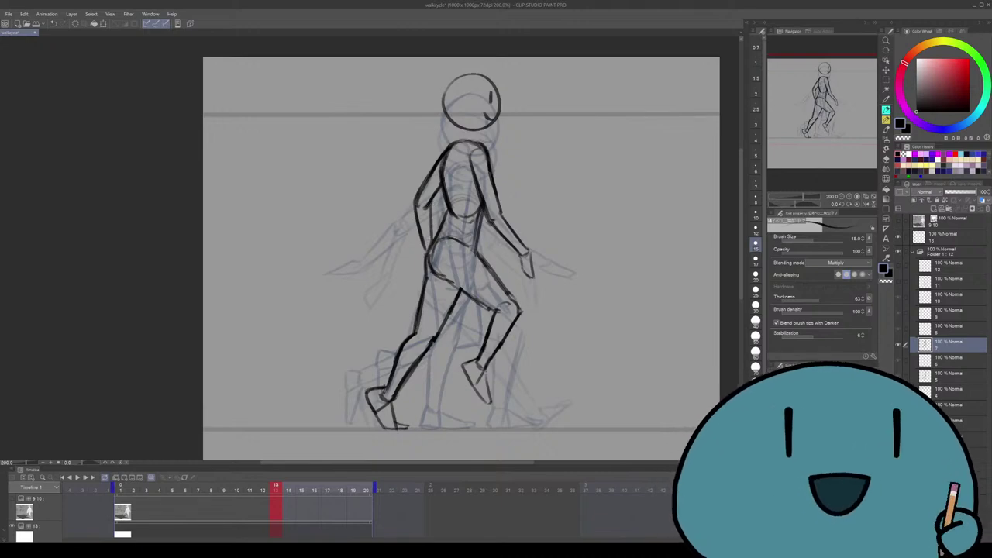
key(ctrl+minus)
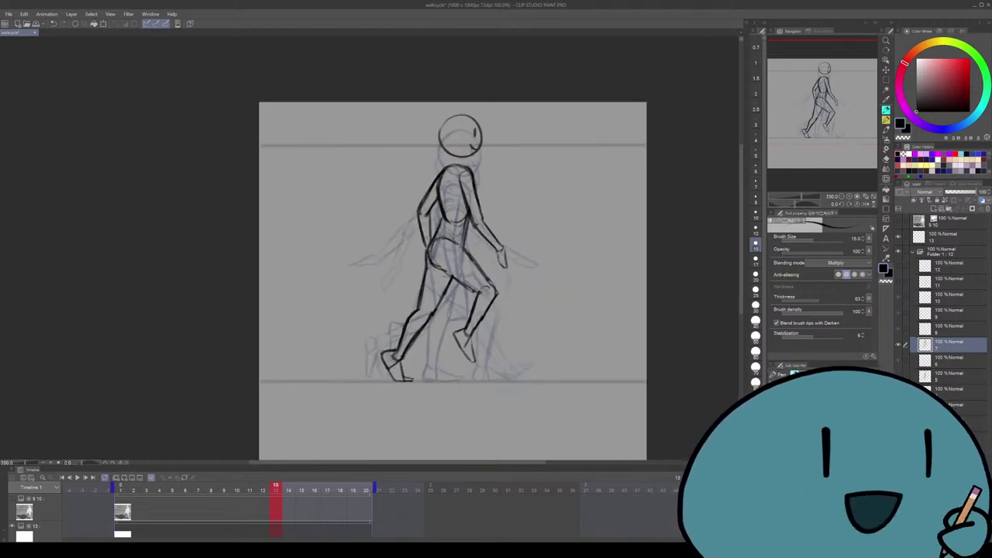
key(ctrl+plus)
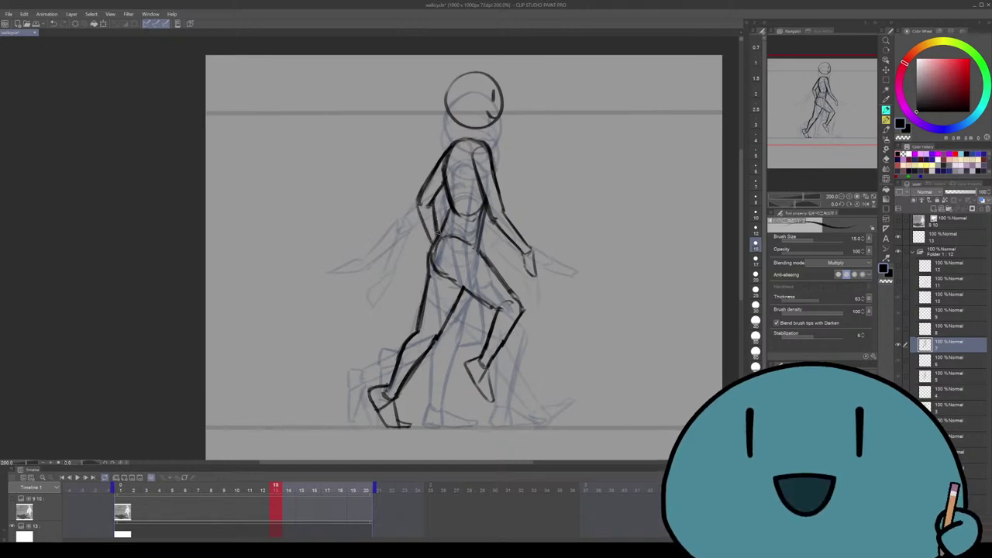
Step through the key poses from frame 1 with the onion skin hidden to check the motion between them
key(ctrl+alt+0)
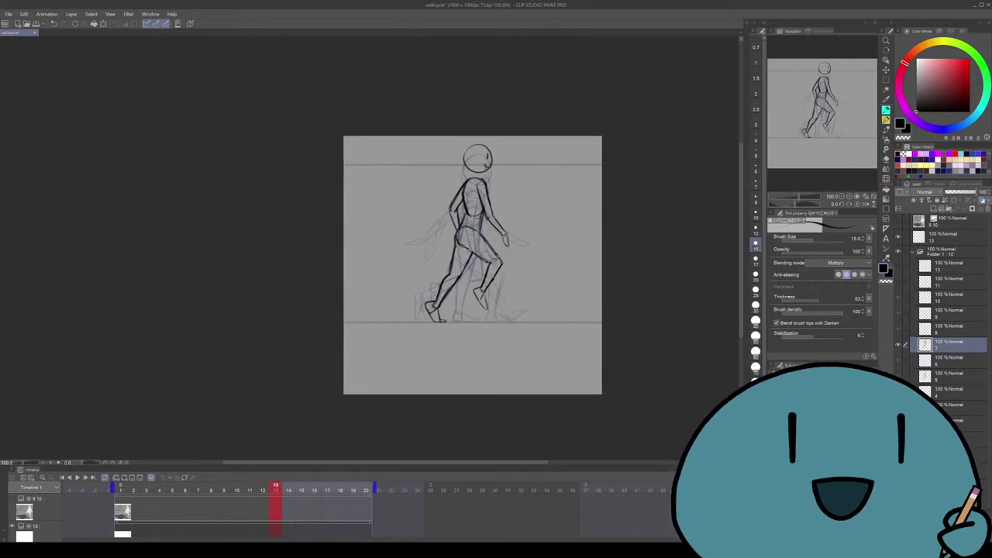
key(Home)
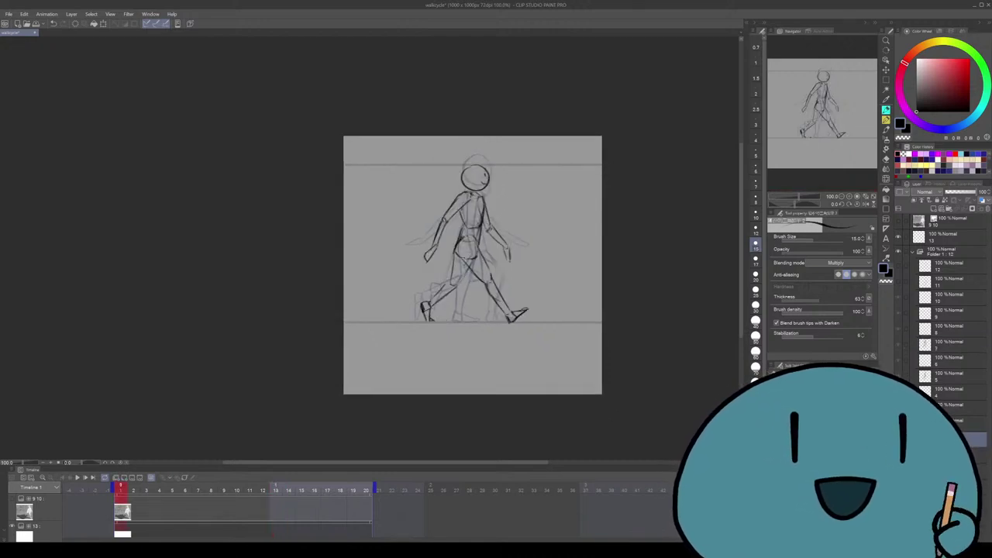
key(ctrl+alt+o)
key(ctrl+alt+o)
key(Right)
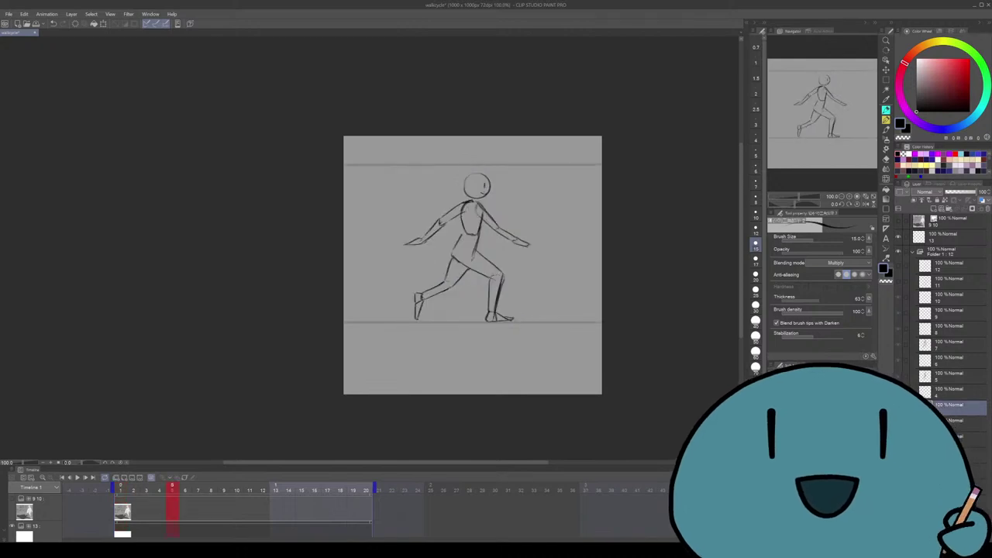
key(Right)
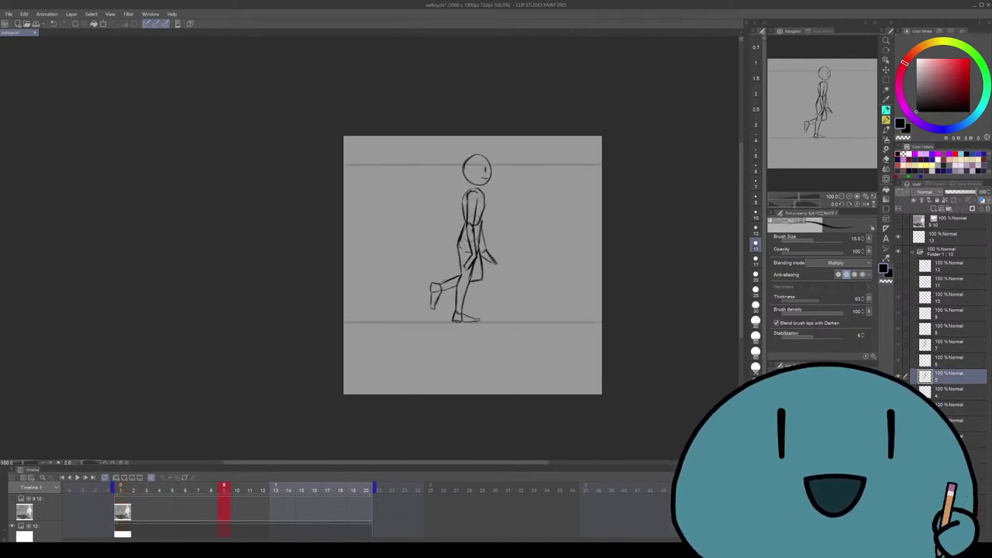
key(Right)
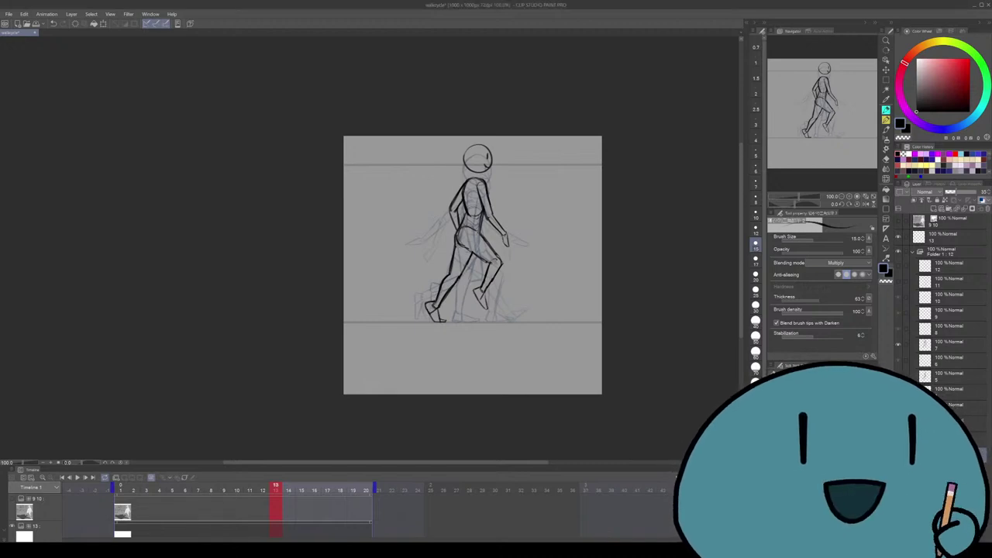
Advance to frame 17 and make cel 9 the active layer for the next key pose
click(905, 346)
key(Right)
key(Right)
key(Right)
key(Right)
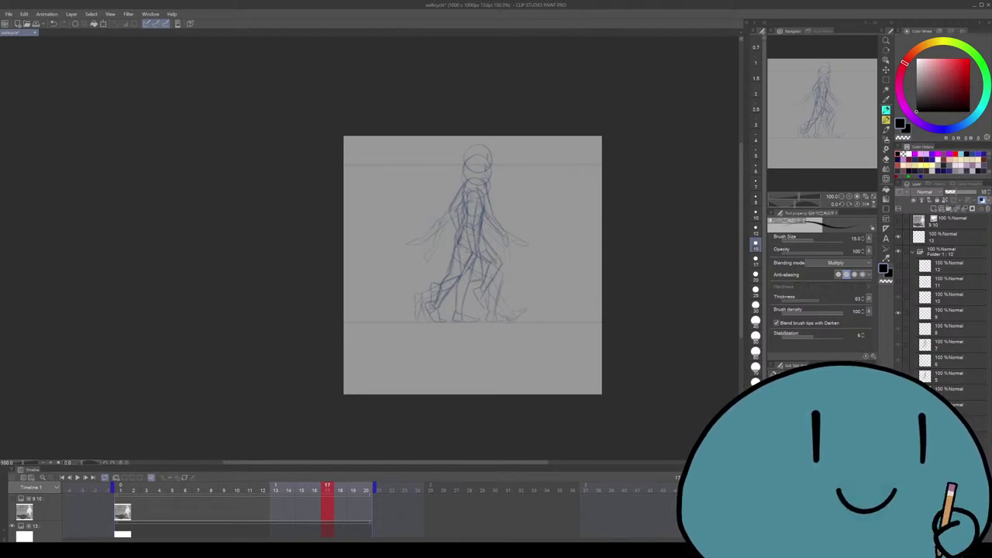
key(ctrl+plus)
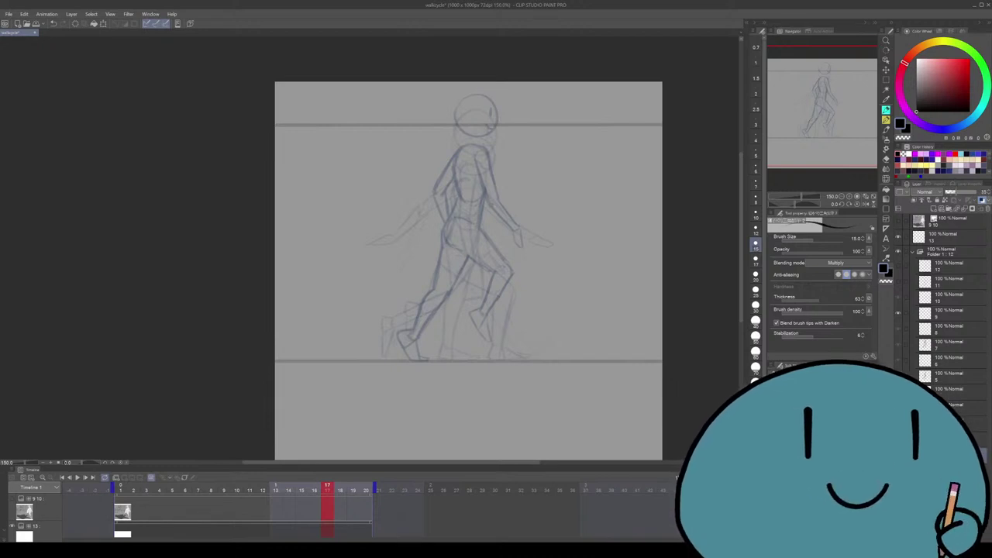
click(950, 312)
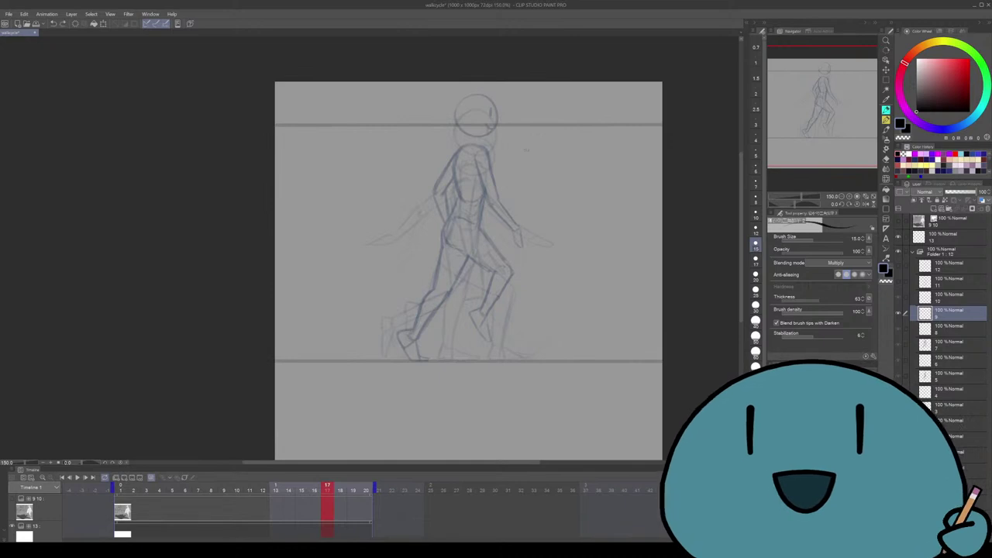
scroll(468, 271, up, 1)
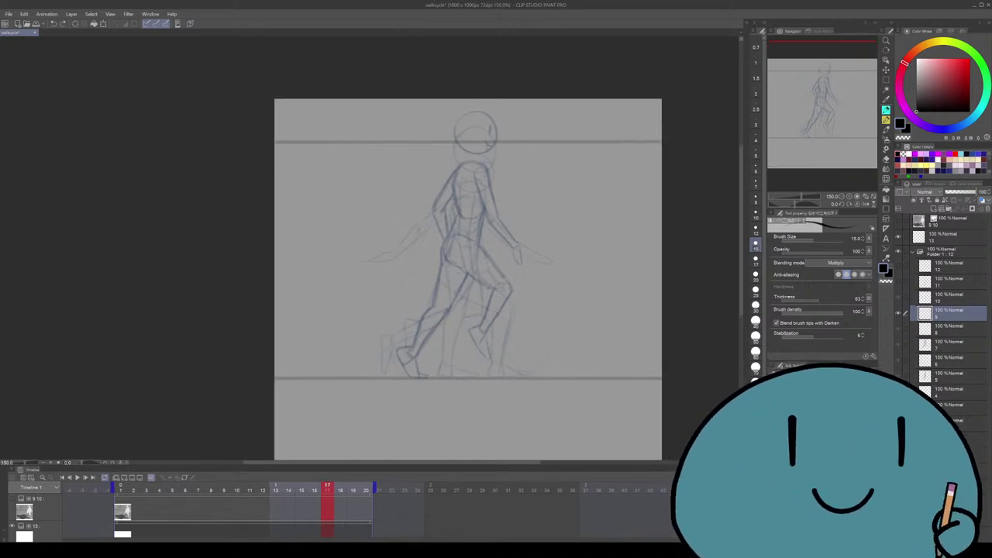
Fade the contact and raised reference poses, keep the low pose with spread arms as the main guide, and reselect cel 9
key(Delete)
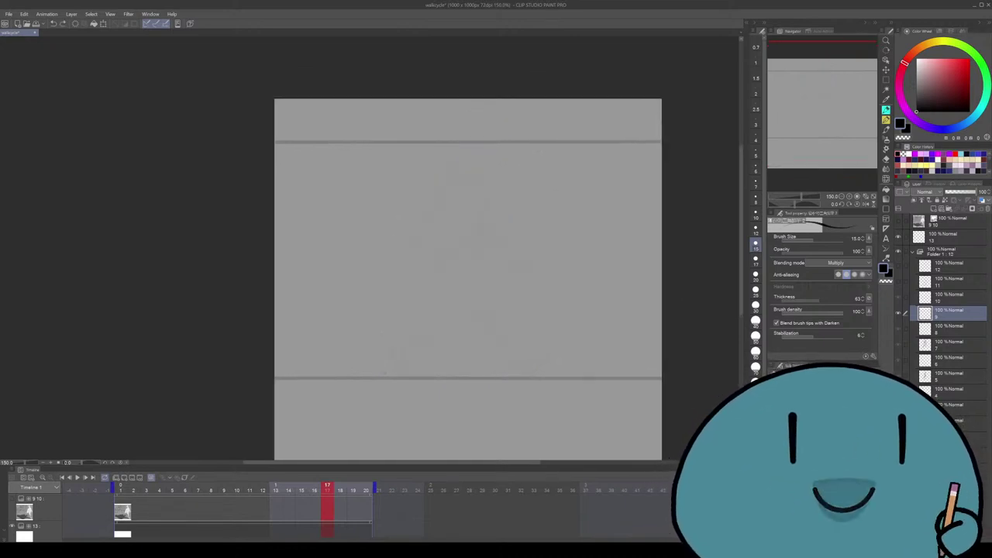
key(ctrl+z)
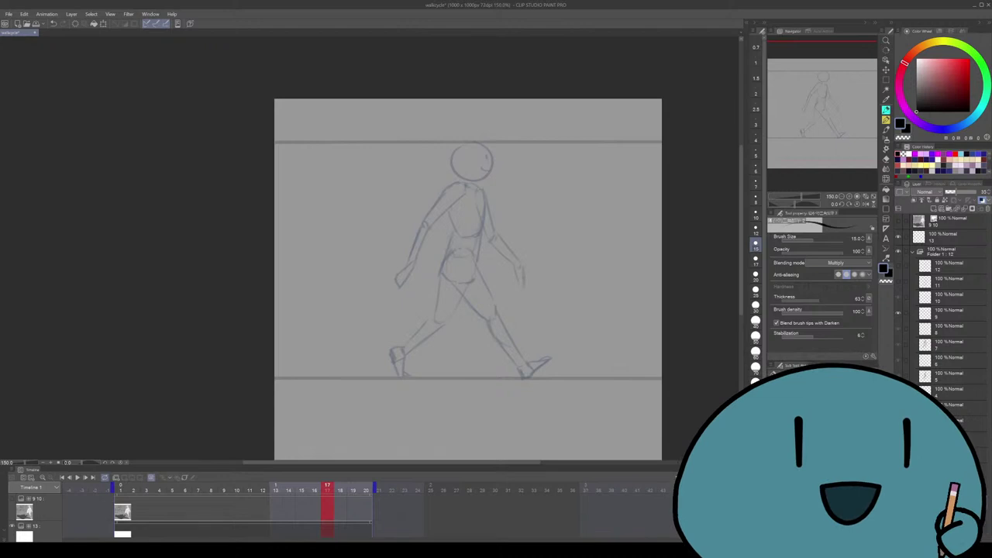
key(o)
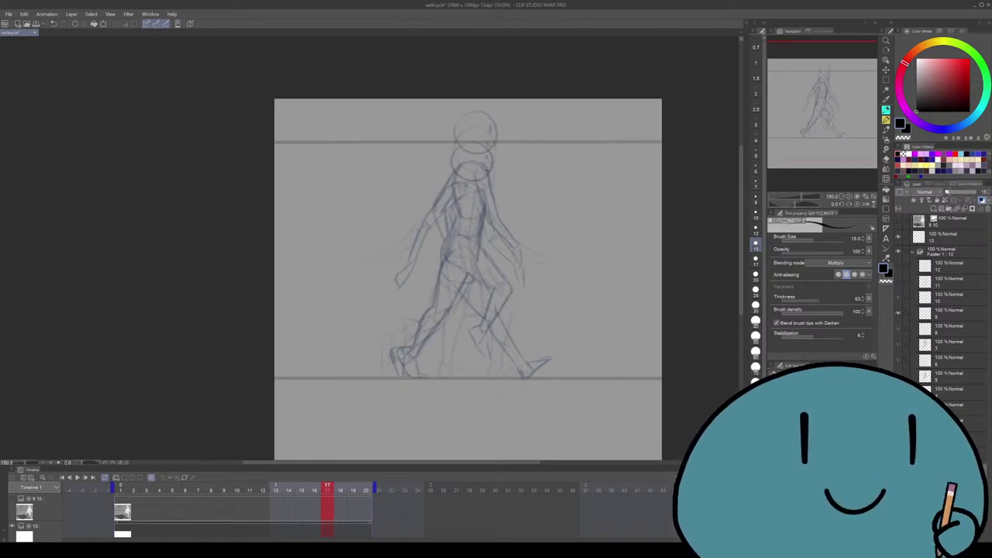
key(o)
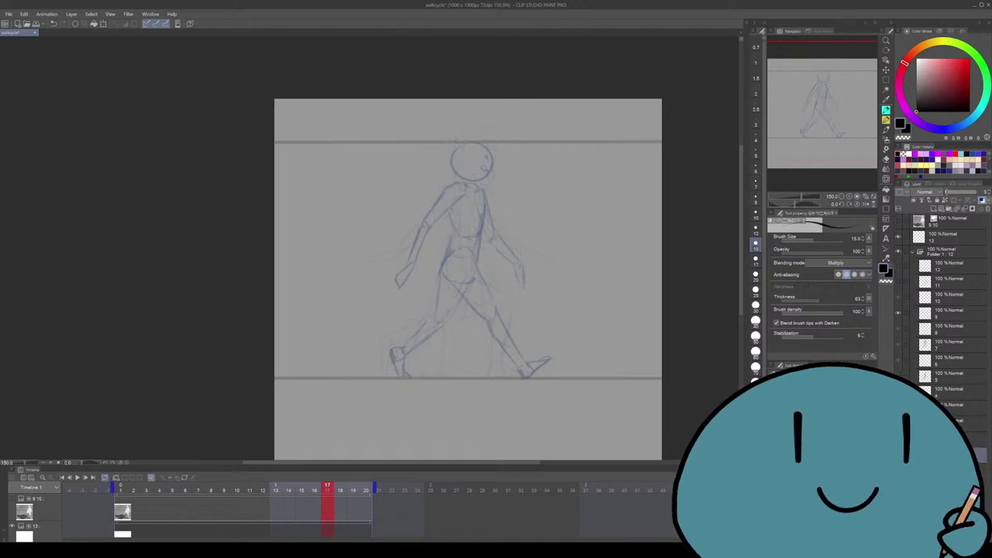
click(954, 312)
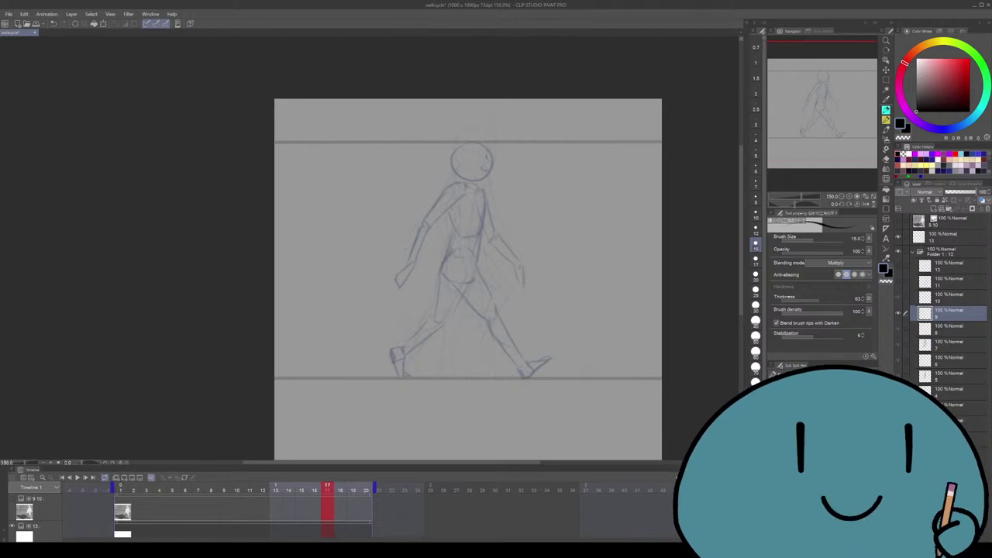
key(Delete)
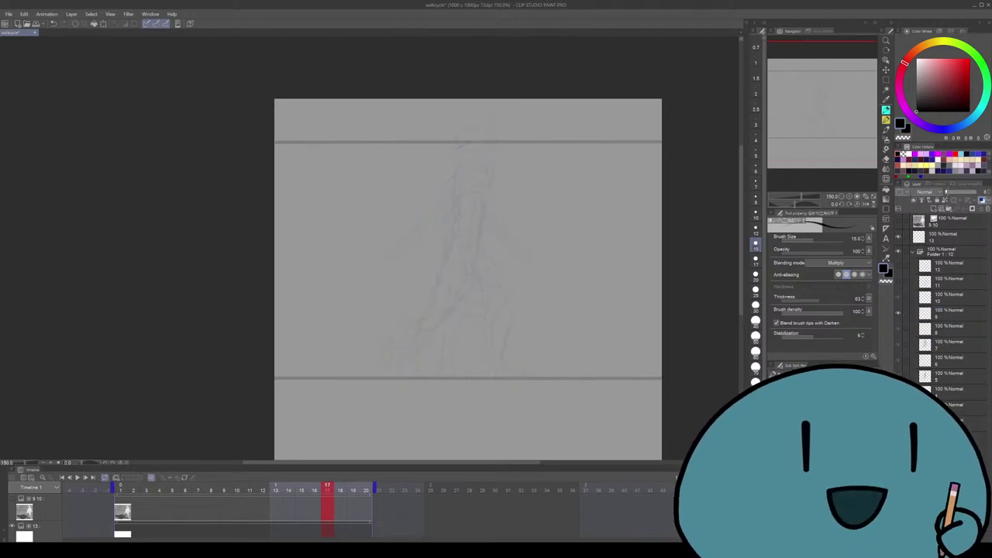
key(ctrl+z)
key(Delete)
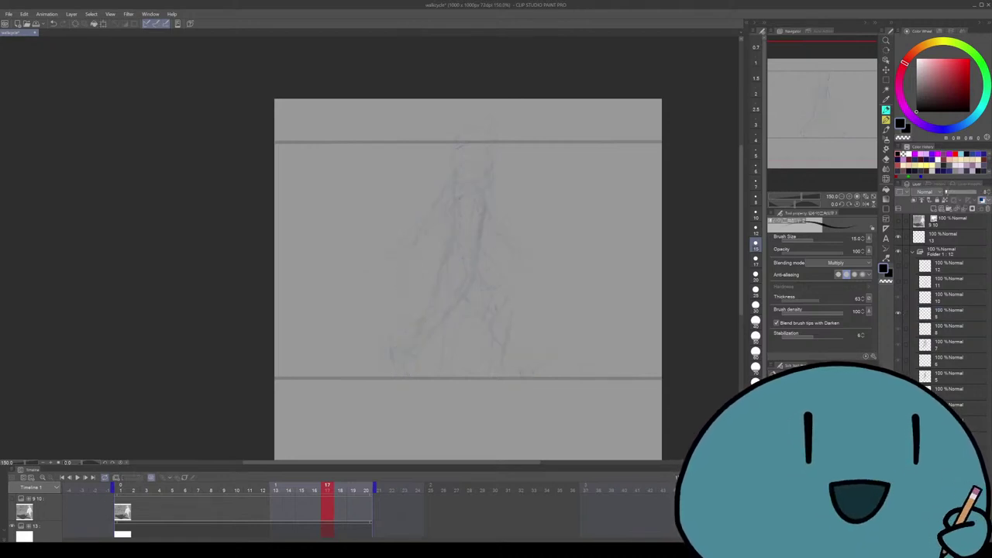
key(ctrl+z)
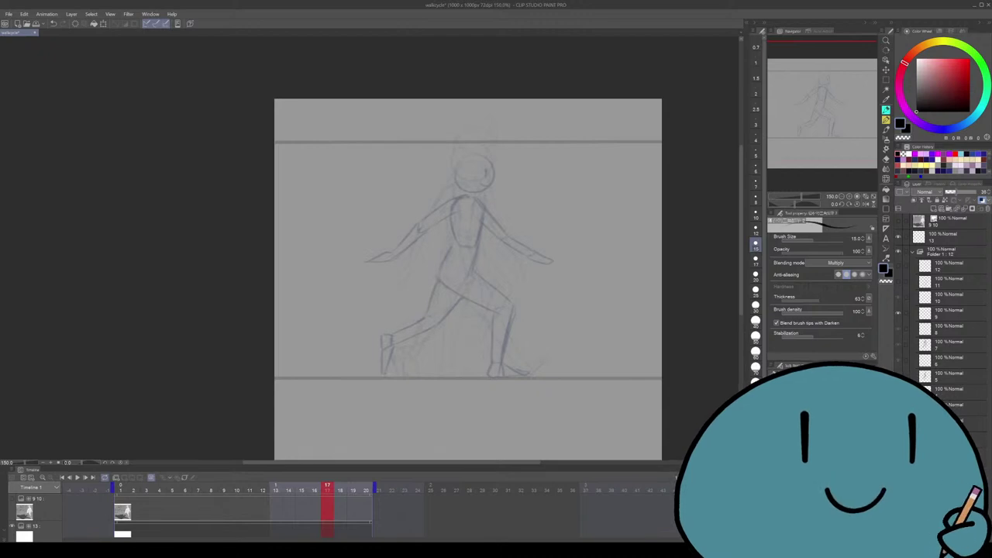
click(953, 312)
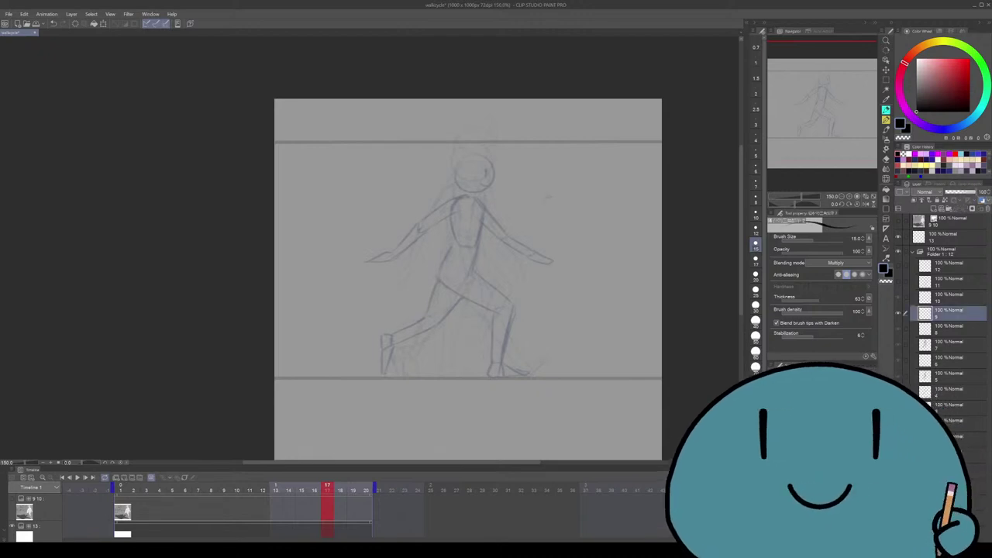
Sketch the head circle on cel 9 just below the upper guideline, overlapping the guide pose's head, redrawing the stroke as needed
scroll(543, 190, up, 1)
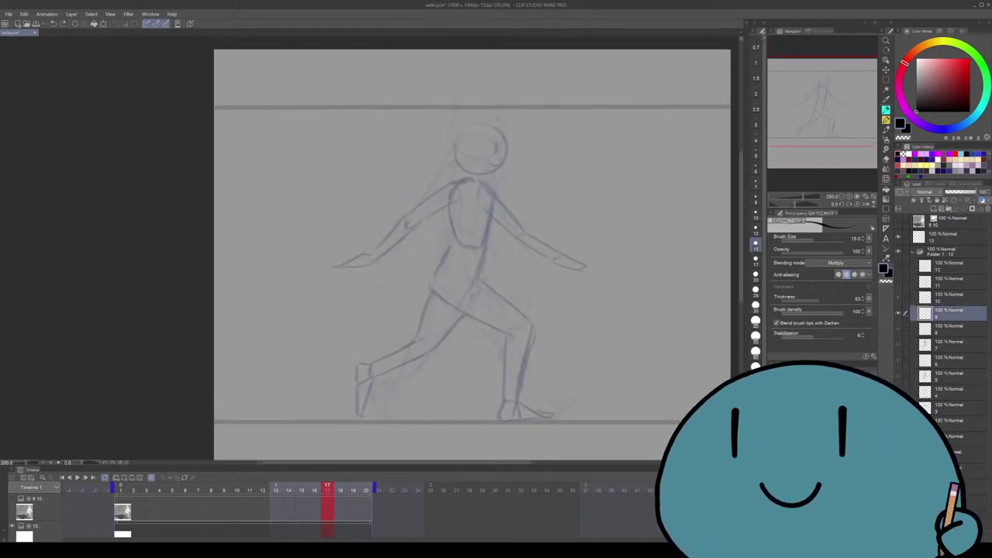
scroll(583, 182, down, 1)
drag(481, 233, 476, 244)
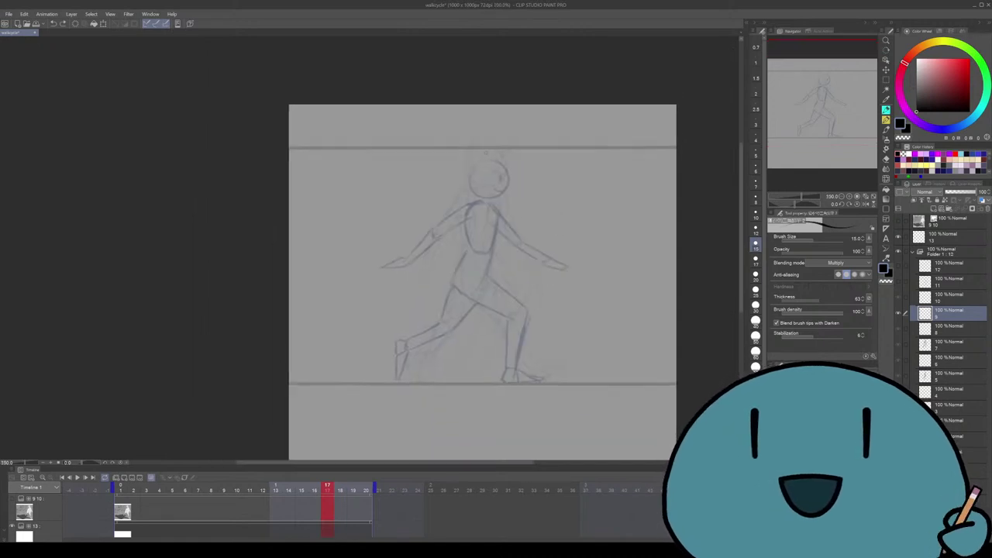
drag(504, 155, 475, 180)
key(ctrl+z)
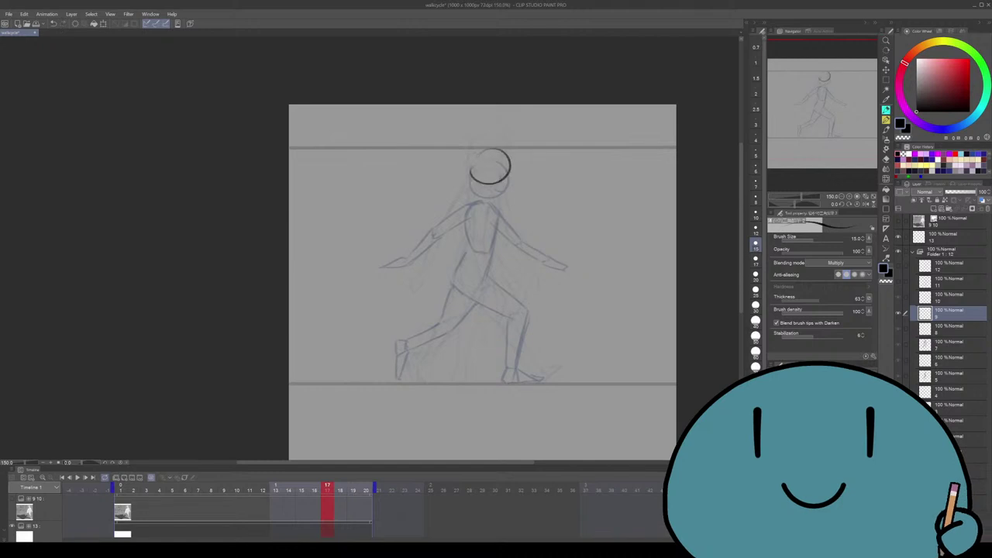
scroll(499, 157, up, 1)
mouse_move(496, 150)
mouse_down()
mouse_move(464, 172)
mouse_move(500, 153)
mouse_move(508, 187)
mouse_up()
key(ctrl+z)
scroll(480, 232, down, 1)
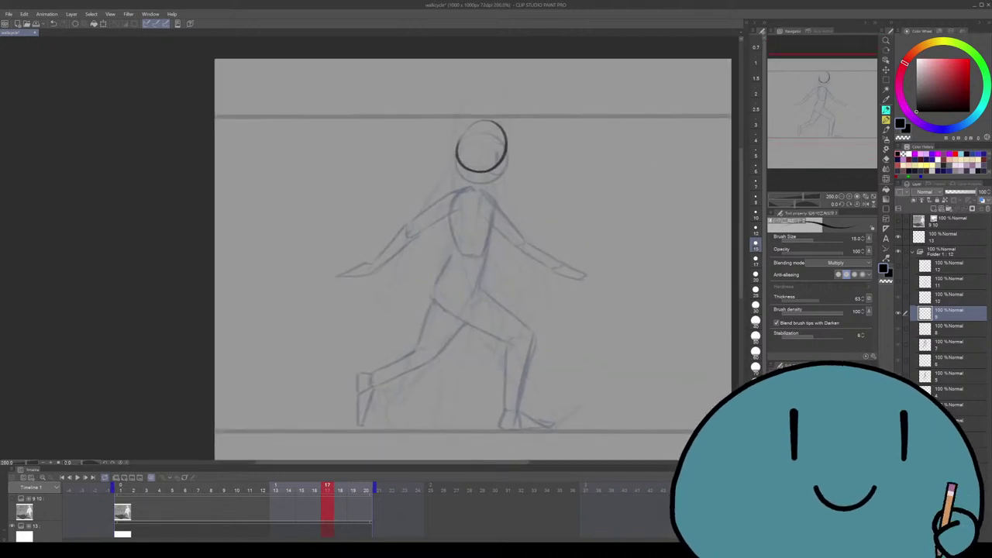
Add a short vertical eye stroke and a small curved smile at the front of the head on cel 9
scroll(480, 233, up, 1)
key(ctrl+z)
mouse_move(473, 143)
mouse_down()
mouse_move(509, 159)
mouse_move(465, 155)
mouse_move(512, 170)
mouse_up()
key(ctrl+z)
scroll(496, 116, down, 1)
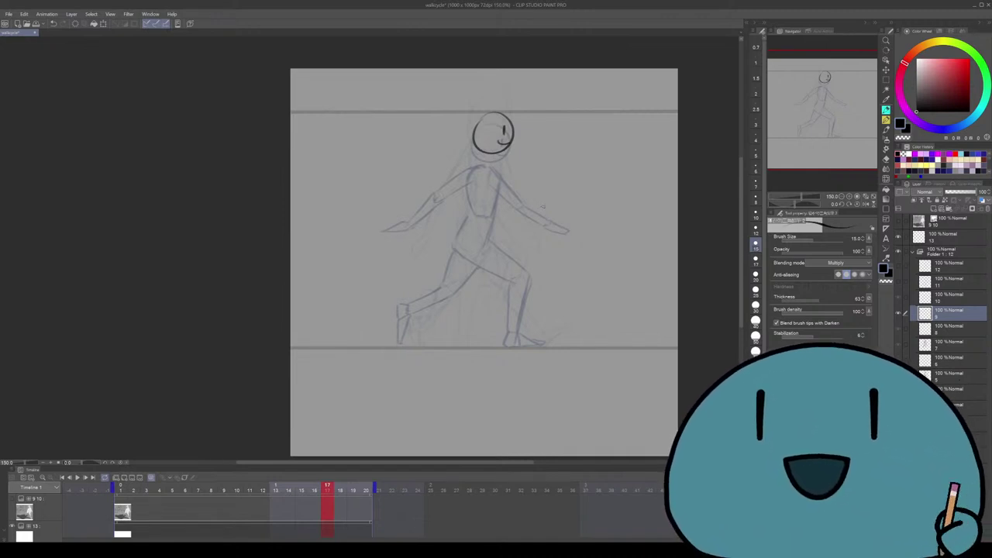
key(ctrl+plus)
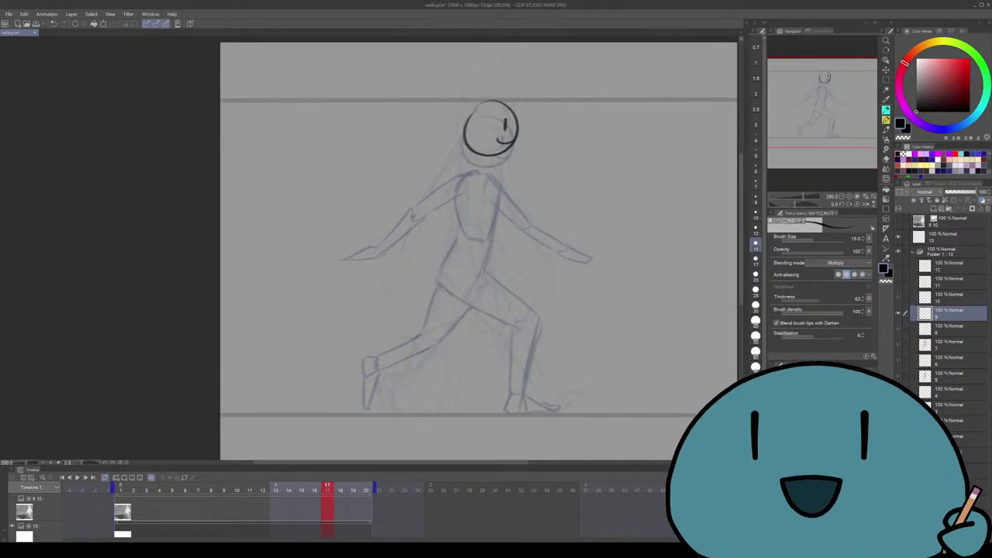
Redraw the upper back curve of the head outline with a darker stroke, working on a tilted canvas
key(ctrl+plus)
key(minus)
key(minus)
key(minus)
drag(392, 109, 378, 190)
key(ctrl+z)
key(ctrl+z)
drag(393, 107, 378, 193)
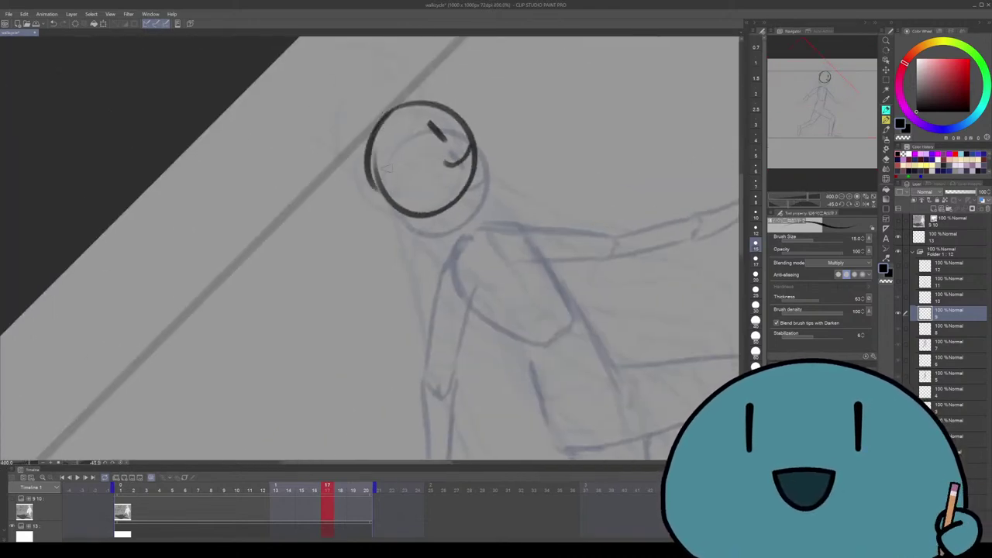
mouse_move(392, 107)
mouse_down()
mouse_move(368, 165)
mouse_move(375, 189)
mouse_move(406, 219)
mouse_up()
Rework the lower back curve of the head outline so the circle closes with an even, heavier line
key(asciicircum)
key(asciicircum)
key(asciicircum)
key(asciicircum)
key(asciicircum)
key(ctrl+z)
mouse_move(467, 172)
mouse_down()
mouse_move(442, 195)
mouse_move(453, 204)
mouse_move(439, 200)
mouse_move(436, 243)
mouse_up()
key(ctrl+z)
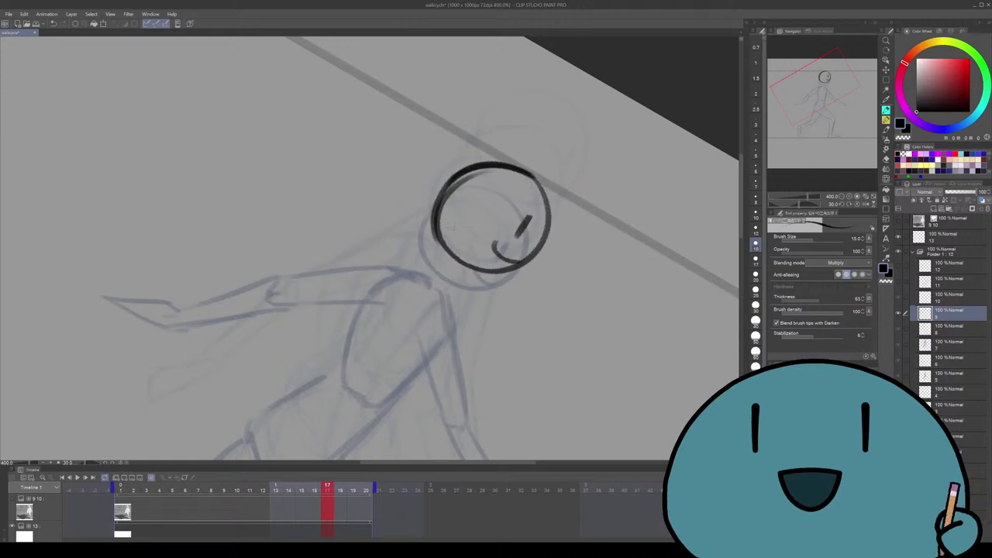
key(asciicircum)
key(asciicircum)
mouse_move(426, 204)
mouse_down()
mouse_move(428, 249)
mouse_move(448, 278)
mouse_up()
Straighten the canvas, erase the stray doubled line inside the back of the head, and redraw that edge
key(minus)
key(minus)
key(minus)
key(minus)
key(e)
mouse_move(422, 162)
mouse_down()
mouse_move(404, 175)
mouse_move(396, 220)
mouse_up()
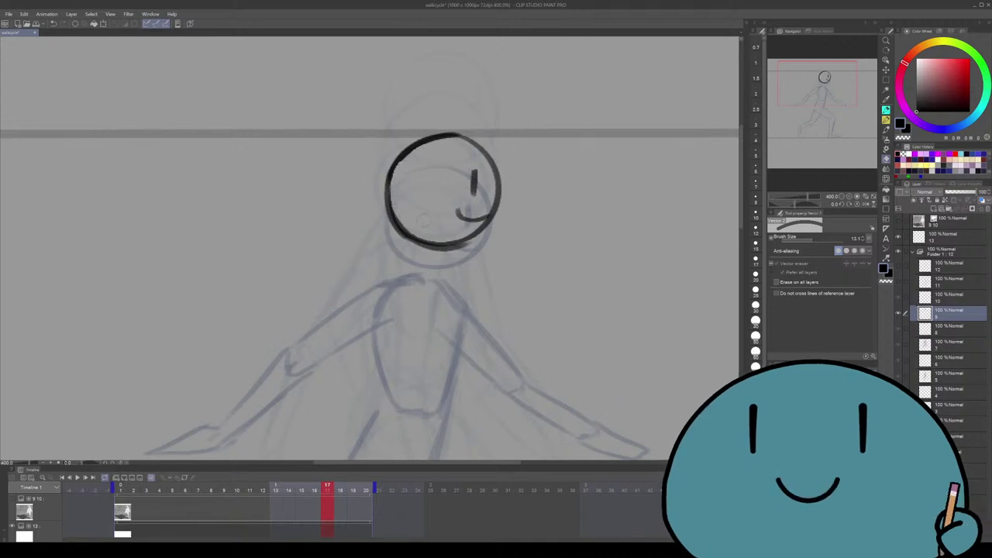
key(p)
mouse_move(419, 144)
mouse_down()
mouse_move(394, 175)
mouse_move(423, 142)
mouse_move(386, 208)
mouse_up()
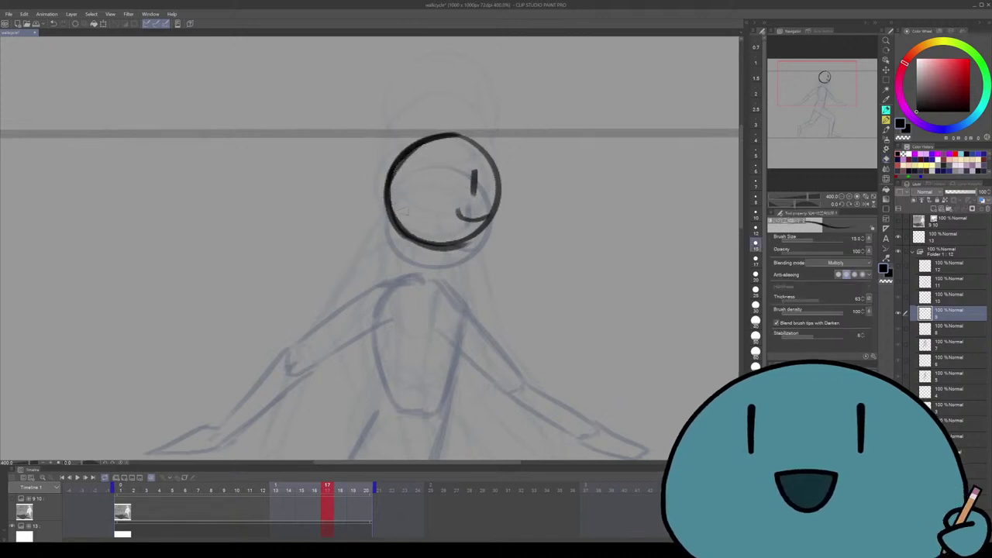
Erase the rough stray line ends along the underside of the head outline
key(ctrl+0)
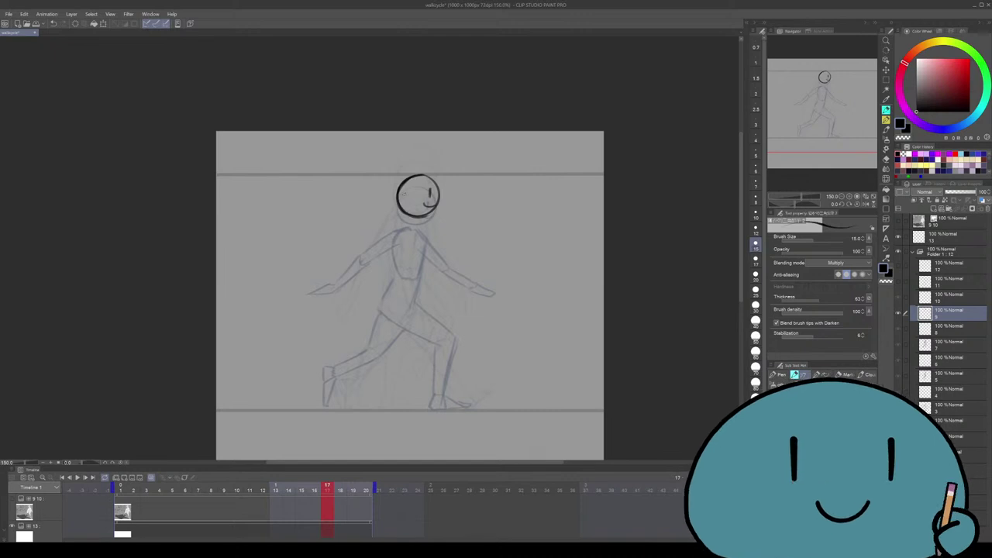
key(ctrl+plus)
key(ctrl+plus)
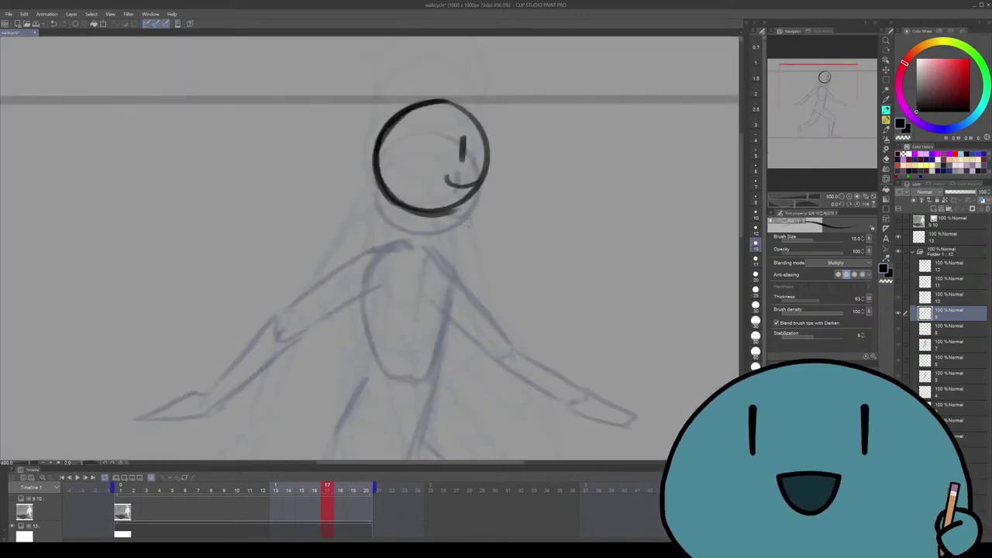
key(minus)
key(minus)
key(e)
drag(428, 169, 391, 197)
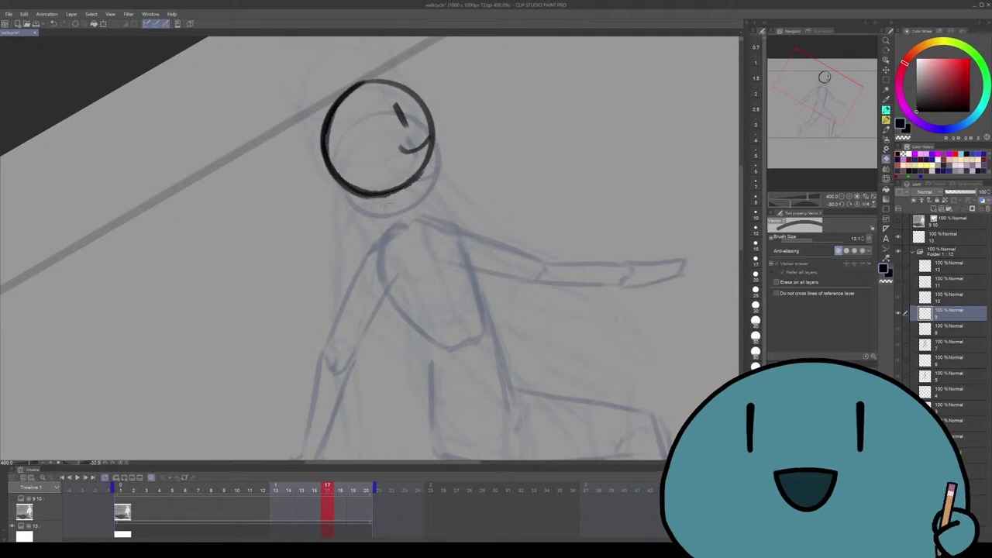
key(p)
Thicken the lower back edge of the head outline with the canvas rotated to suit the stroke
key(asciicircum)
key(asciicircum)
key(asciicircum)
key(asciicircum)
key(asciicircum)
key(asciicircum)
key(asciicircum)
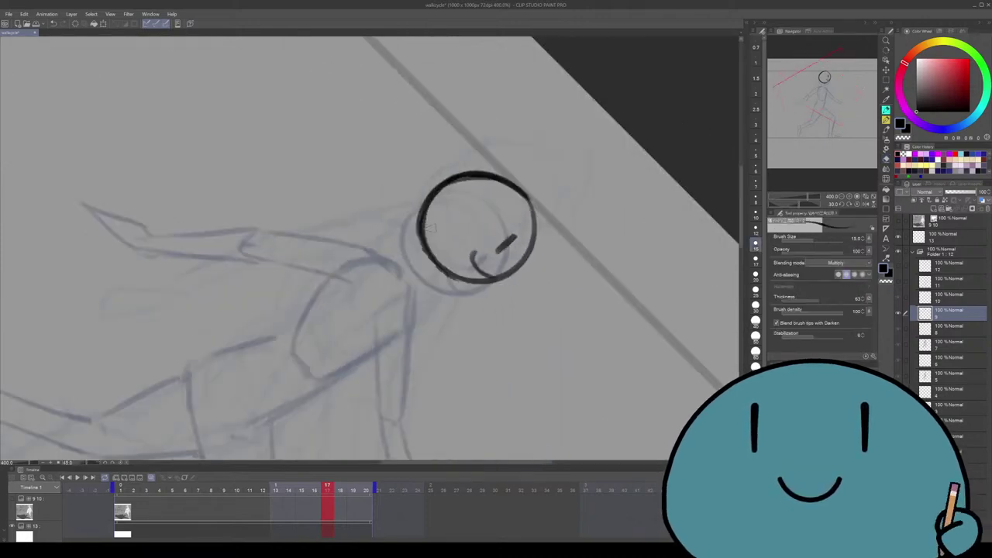
key(asciicircum)
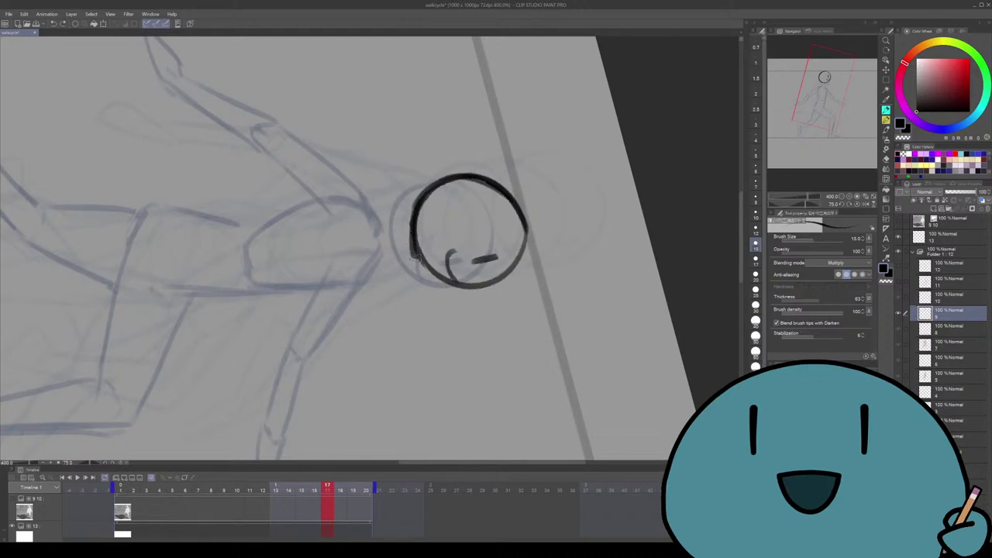
drag(425, 195, 411, 262)
Darken the face-side edge of the head outline so it matches the thickness of the back
key(ctrl+0)
scroll(515, 323, up, 3)
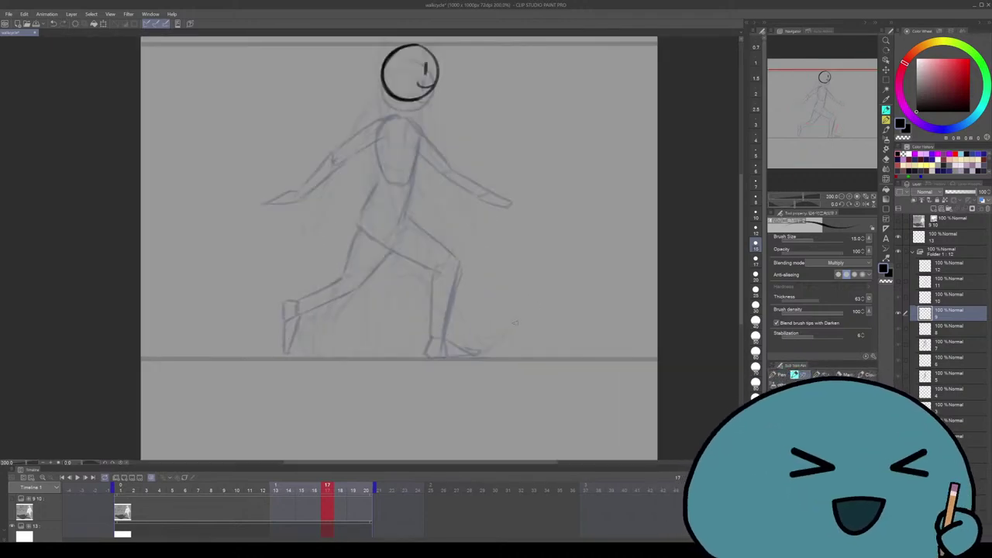
mouse_move(490, 208)
mouse_down()
mouse_move(541, 285)
mouse_move(533, 336)
mouse_up()
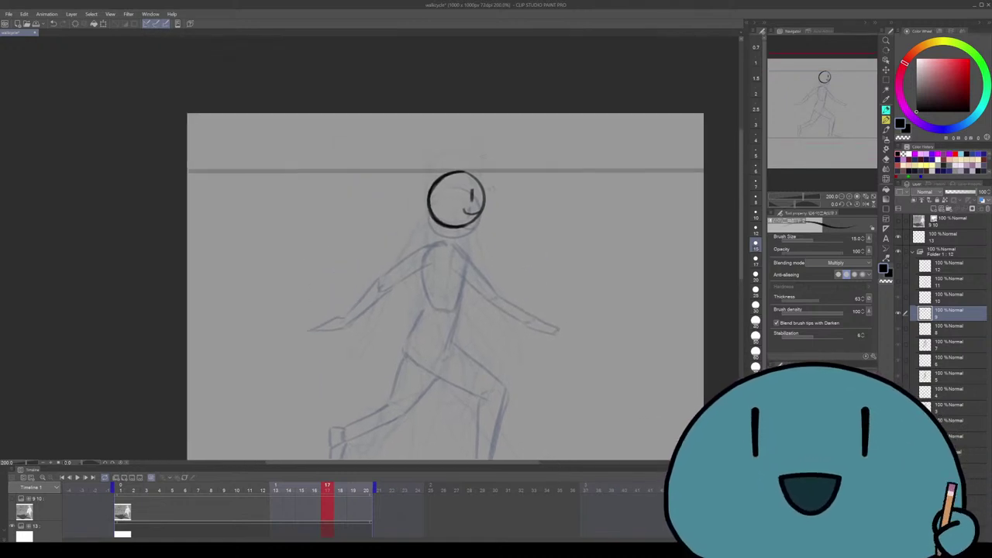
scroll(479, 179, up, 3)
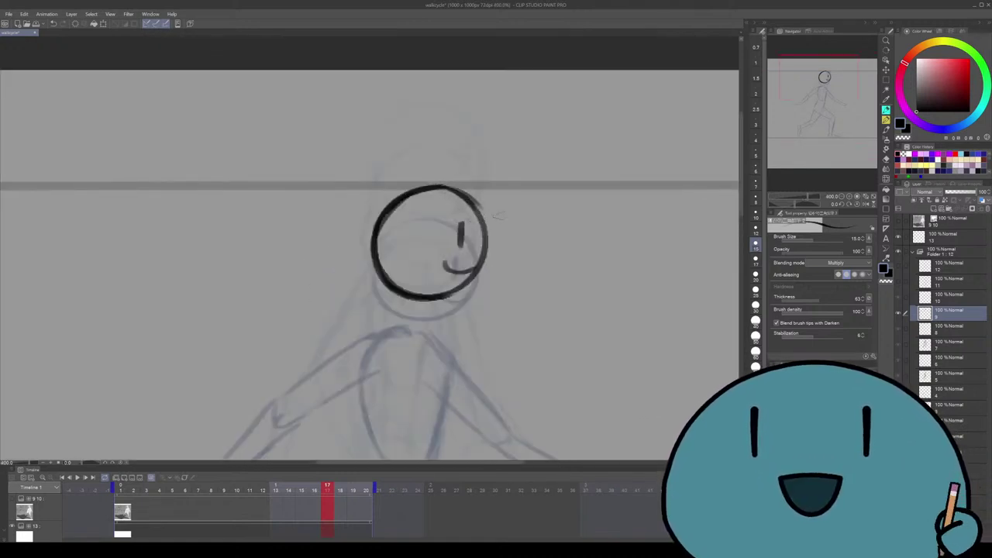
scroll(470, 206, down, 3)
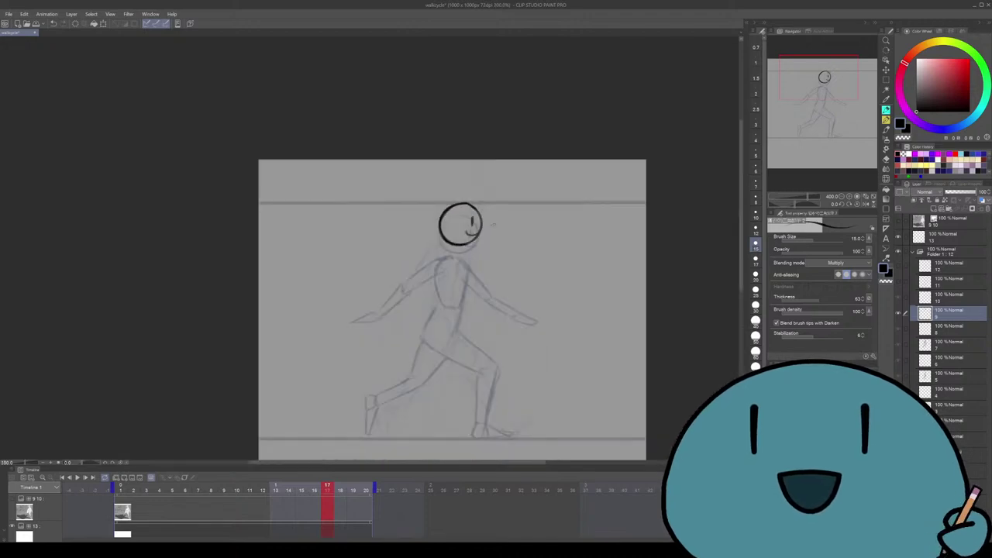
key(minus)
key(minus)
scroll(462, 179, up, 4)
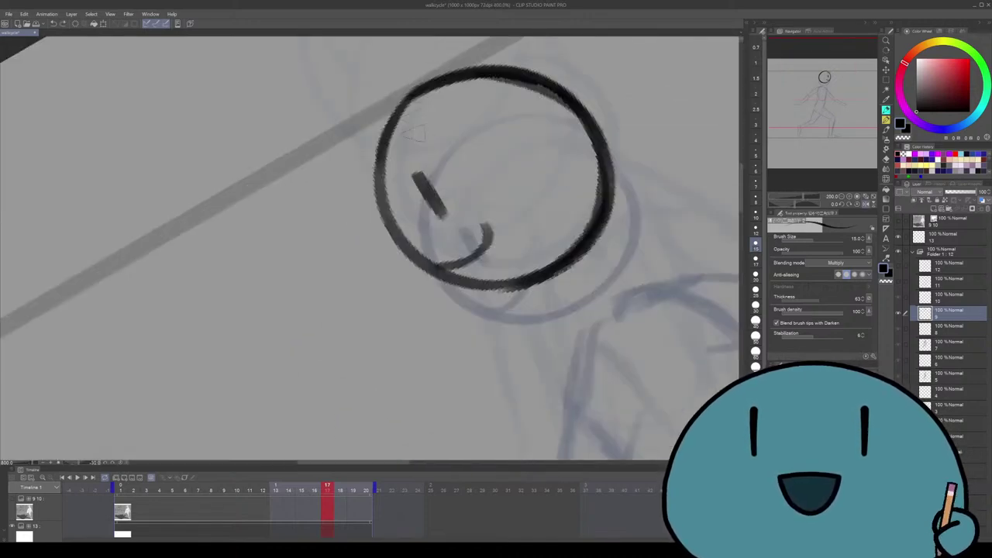
scroll(463, 178, down, 2)
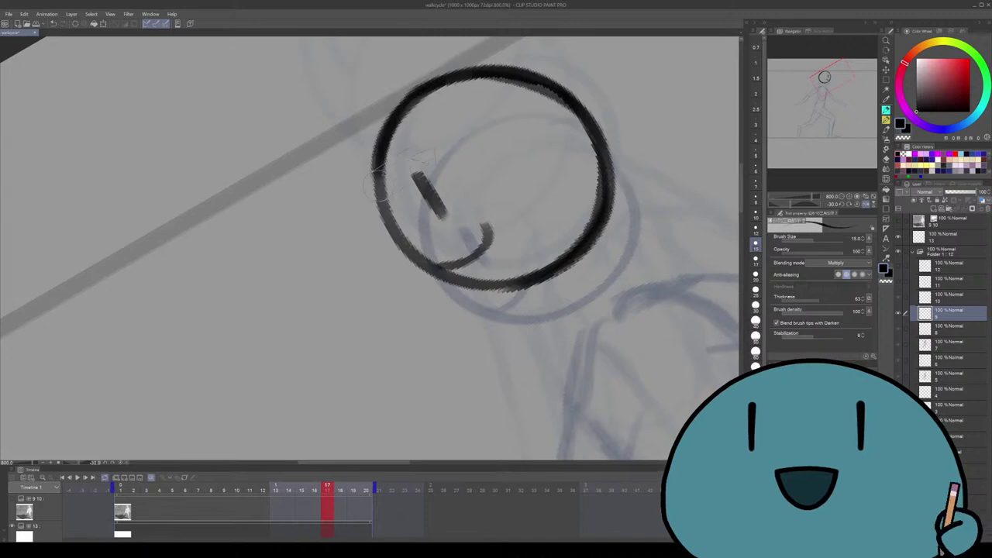
key(ctrl+0)
drag(372, 248, 504, 270)
scroll(450, 248, up, 2)
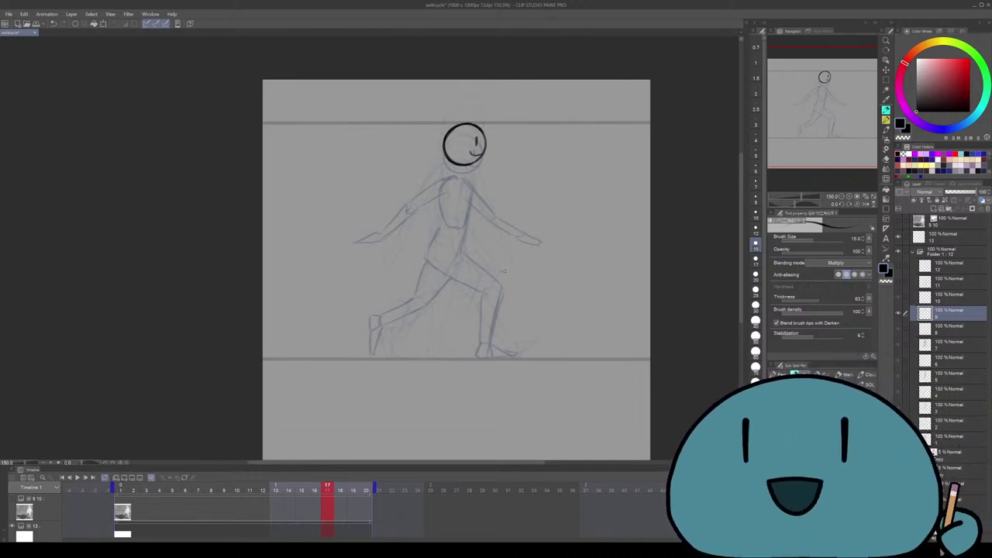
key(ctrl+plus)
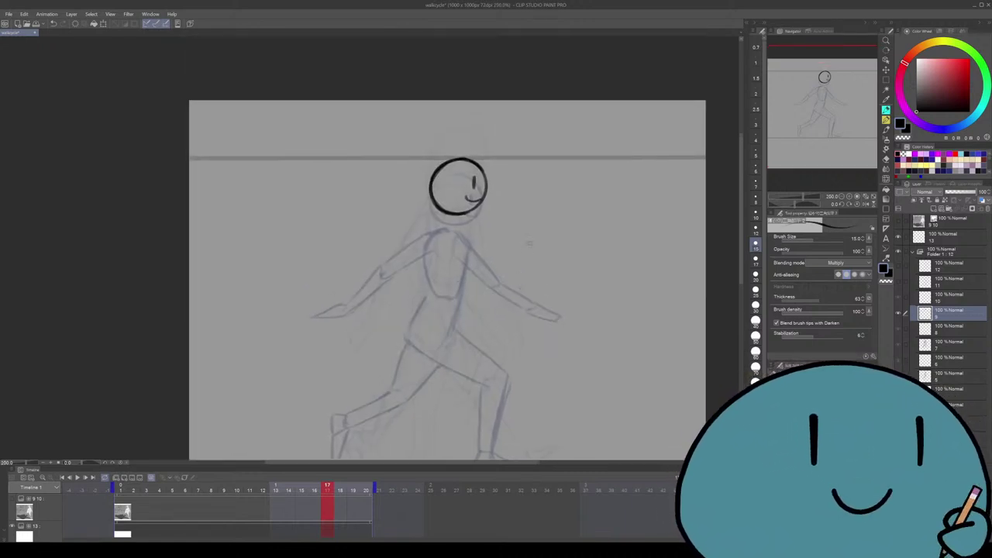
scroll(447, 279, down, 3)
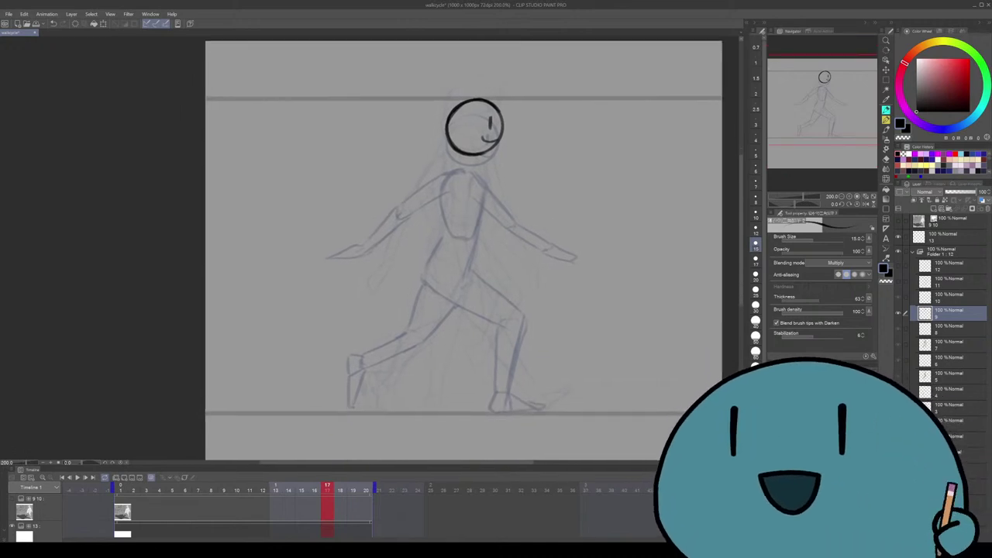
scroll(465, 248, right, 1)
mouse_move(464, 155)
mouse_down()
mouse_move(447, 179)
mouse_move(445, 166)
mouse_move(443, 183)
mouse_move(484, 163)
mouse_move(487, 177)
mouse_move(476, 212)
mouse_move(456, 213)
mouse_up()
key(ctrl+z)
key(ctrl+z)
key(ctrl+z)
key(ctrl+z)
key(ctrl+z)
key(ctrl+z)
key(ctrl+z)
mouse_move(447, 173)
mouse_down()
mouse_move(455, 212)
mouse_move(443, 187)
mouse_up()
key(ctrl+z)
mouse_move(473, 151)
mouse_down()
mouse_move(482, 157)
mouse_move(453, 211)
mouse_move(481, 216)
mouse_move(484, 200)
mouse_up()
key(e)
drag(443, 174, 445, 186)
drag(485, 172, 486, 185)
drag(448, 160, 482, 160)
scroll(462, 248, up, 1)
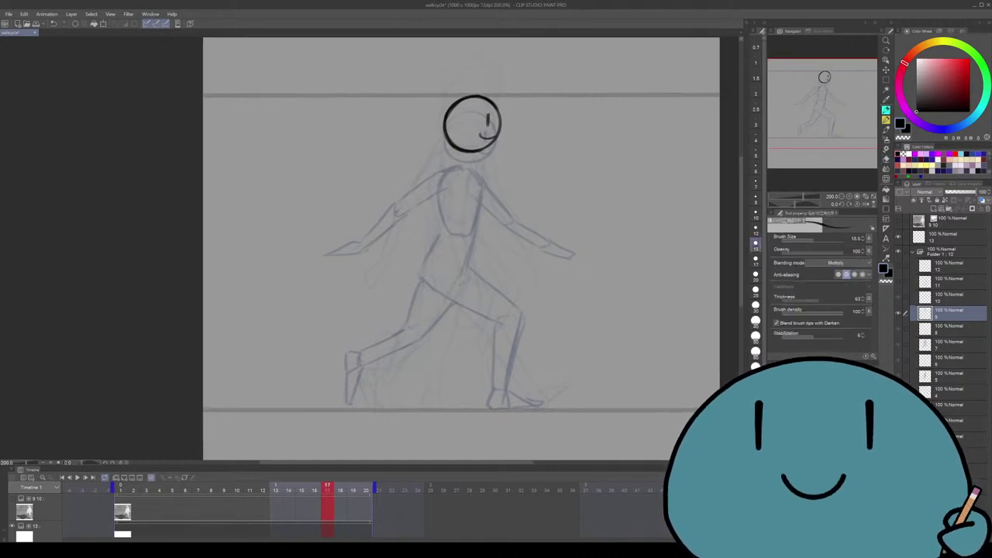
Sketch the tapered oval torso directly below the head, slightly higher than the guide pose's torso
mouse_move(442, 165)
mouse_down()
mouse_move(460, 162)
mouse_move(438, 195)
mouse_move(448, 223)
mouse_up()
key(ctrl+z)
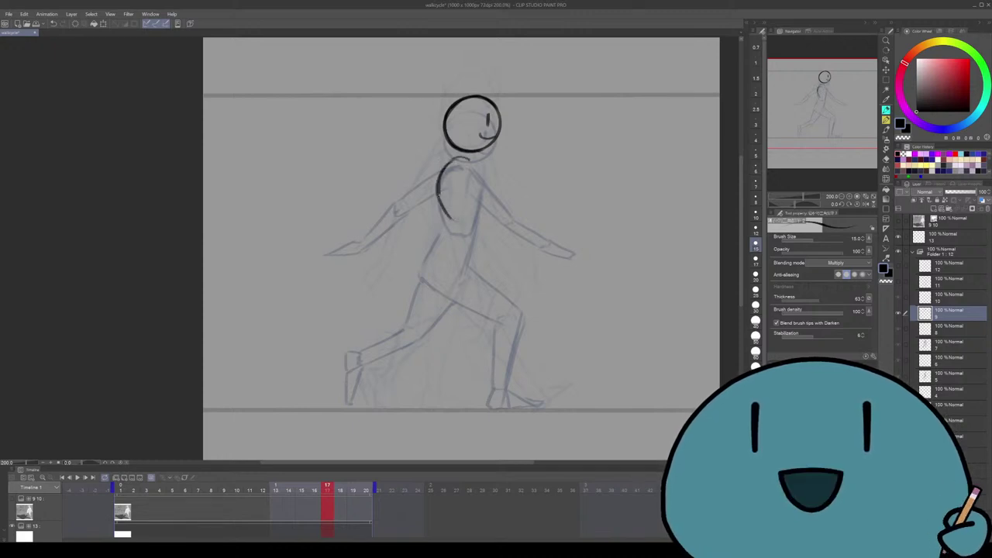
mouse_move(463, 158)
mouse_down()
mouse_move(482, 176)
mouse_move(473, 222)
mouse_up()
drag(482, 183, 465, 221)
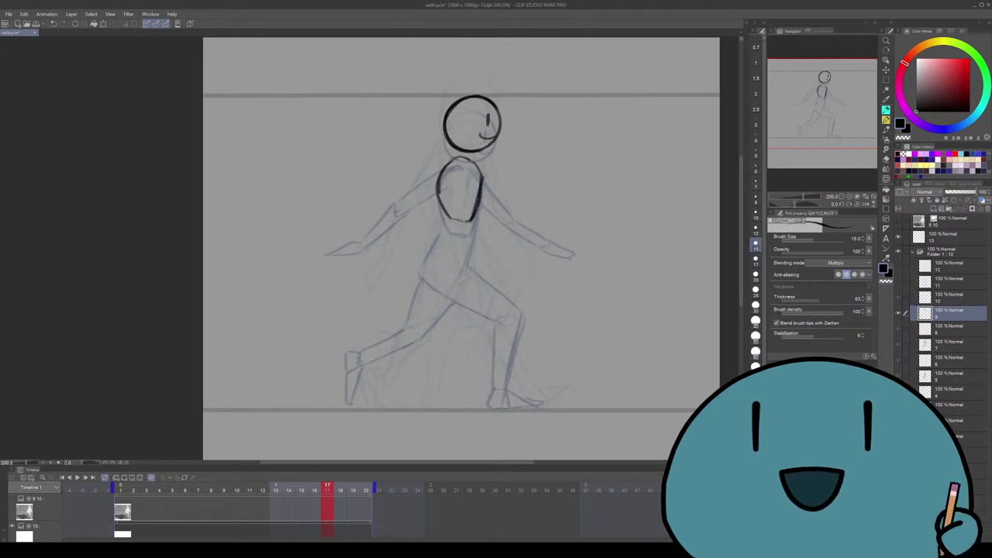
key(ctrl+alt+0)
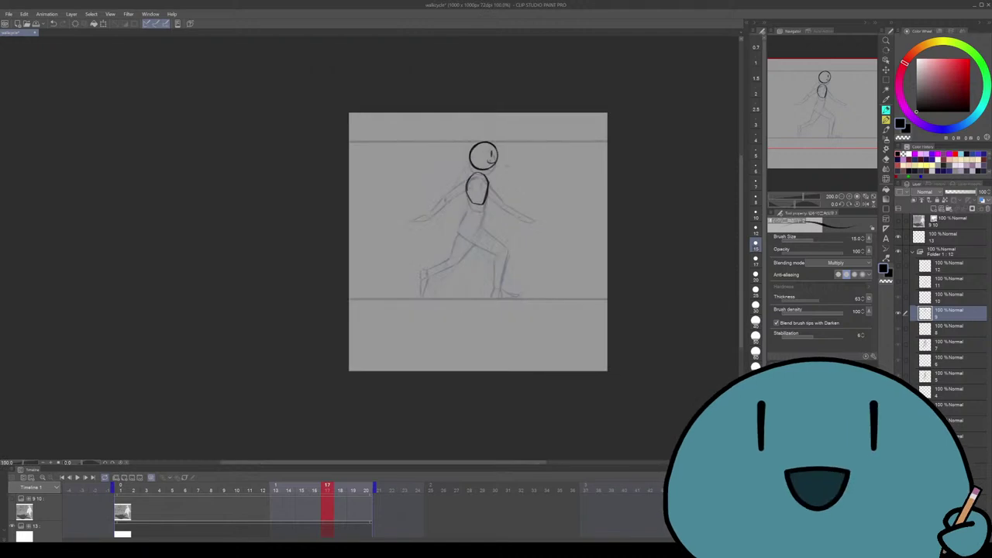
key(ctrl+plus)
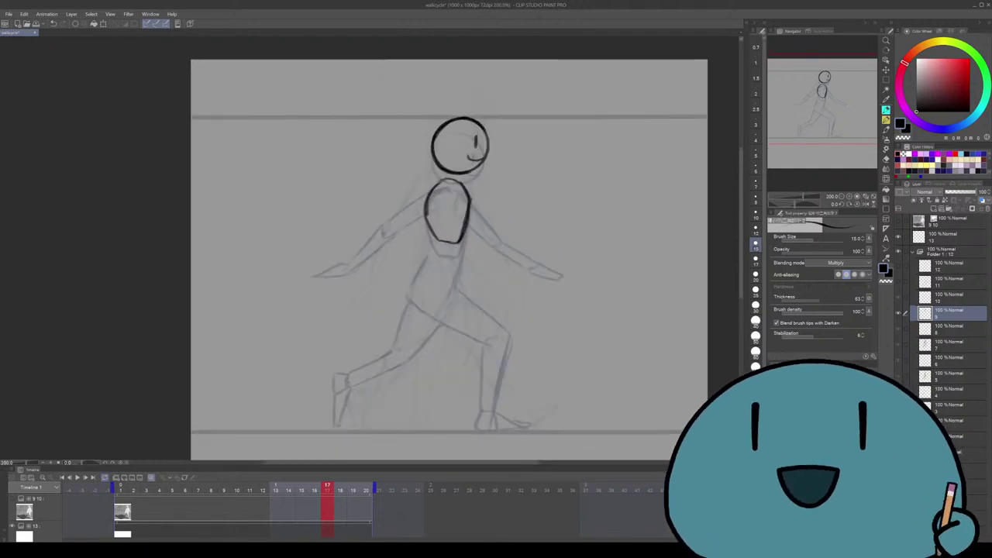
mouse_move(465, 173)
mouse_down()
mouse_move(442, 189)
mouse_move(444, 224)
mouse_up()
key(ctrl+z)
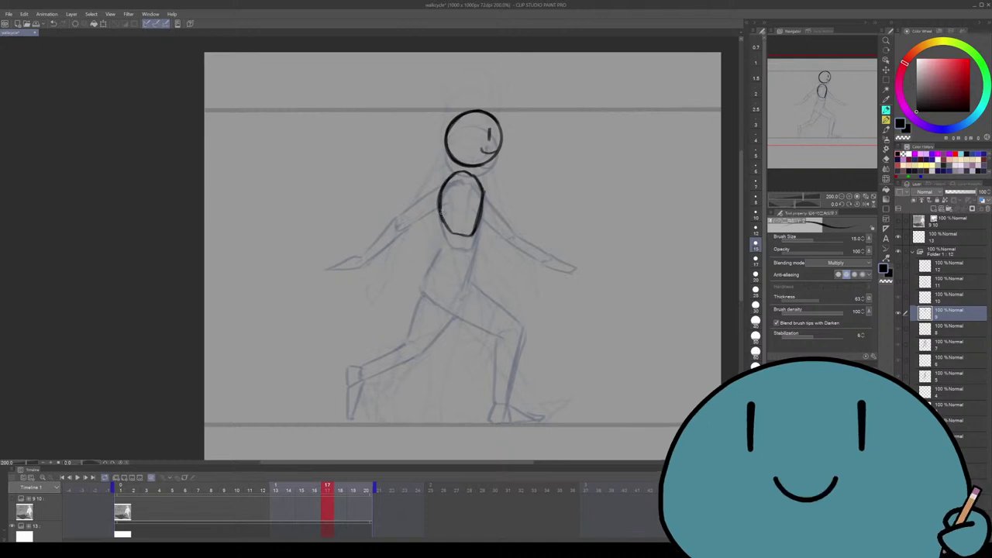
scroll(463, 248, down, 1)
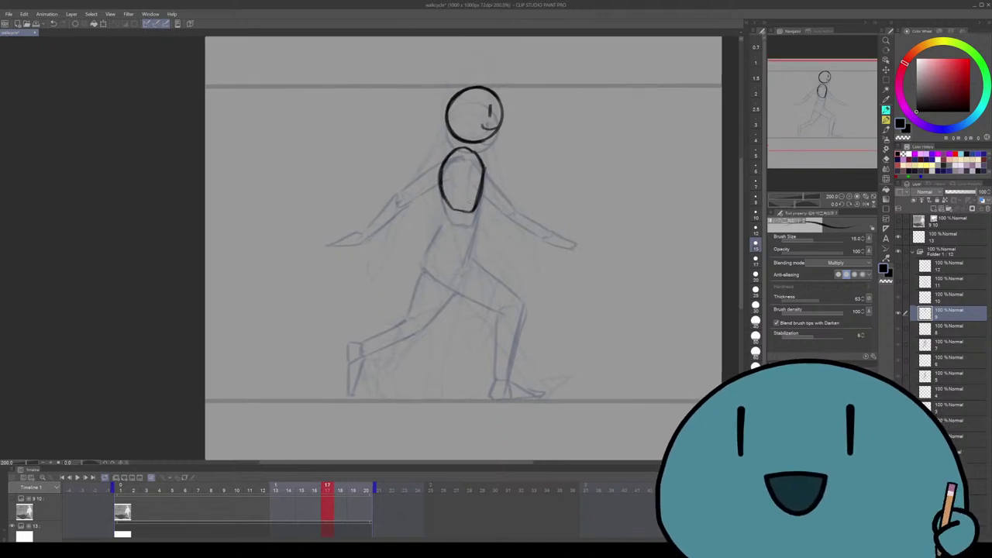
Lasso the torso on cel 9, shift it slightly downward with a transform, and deselect it
key(m)
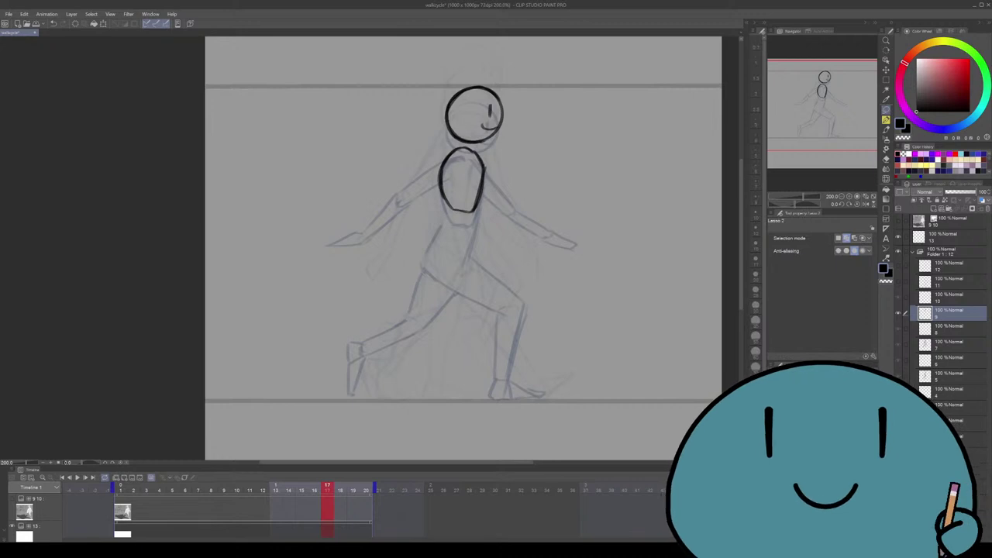
drag(427, 155, 430, 151)
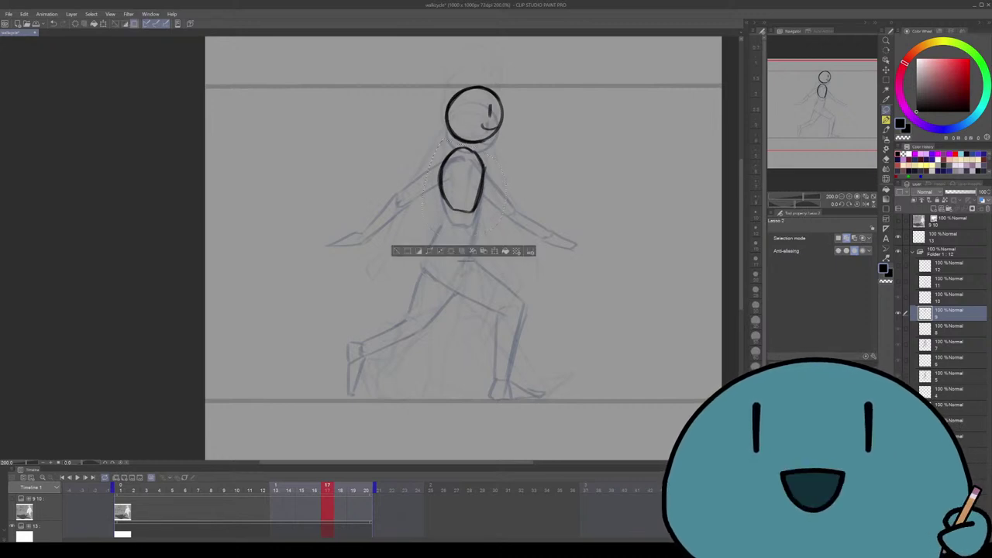
key(ctrl+t)
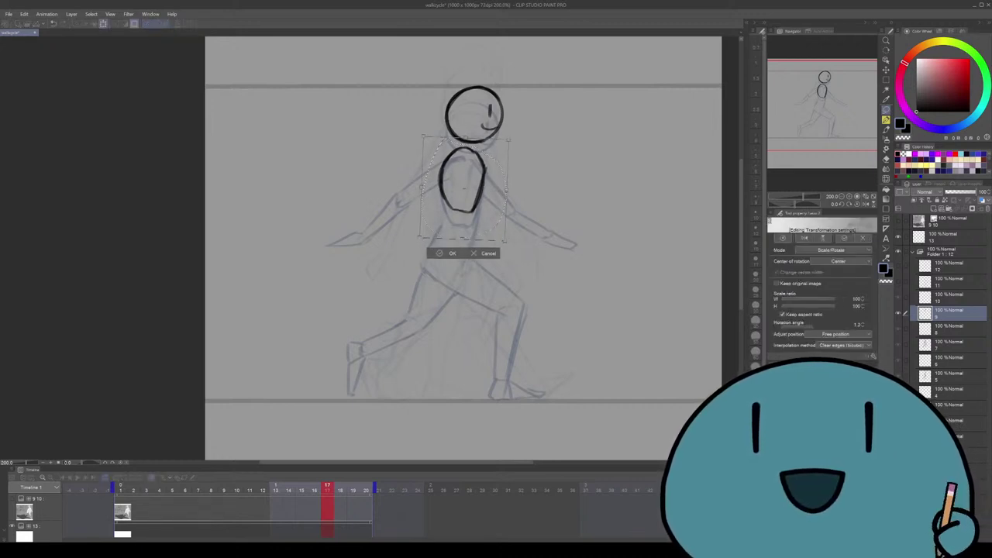
drag(463, 187, 463, 189)
key(Return)
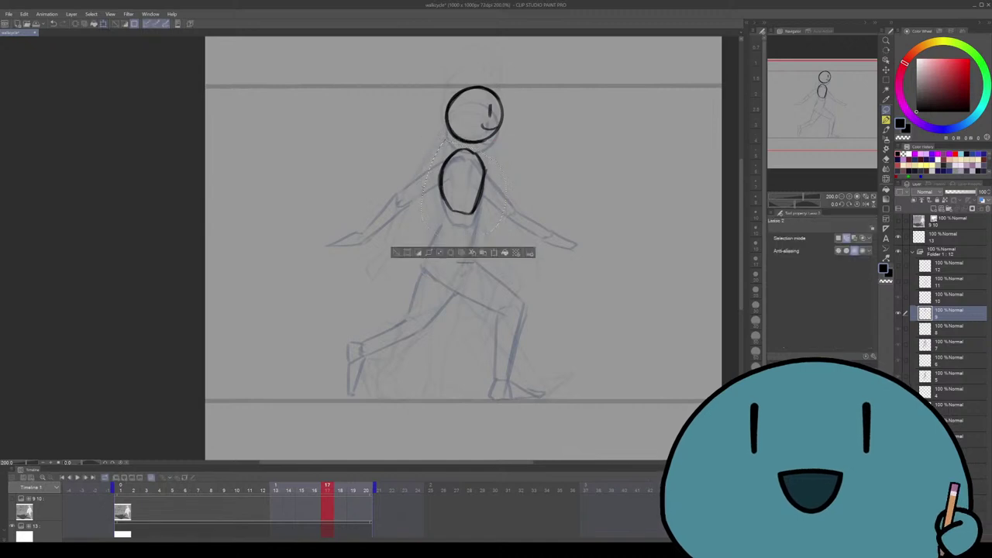
key(ctrl+d)
Draw the front line of the waist on cel 9, running from the torso's lower front edge down to the hip
key(p)
scroll(461, 248, down, 1)
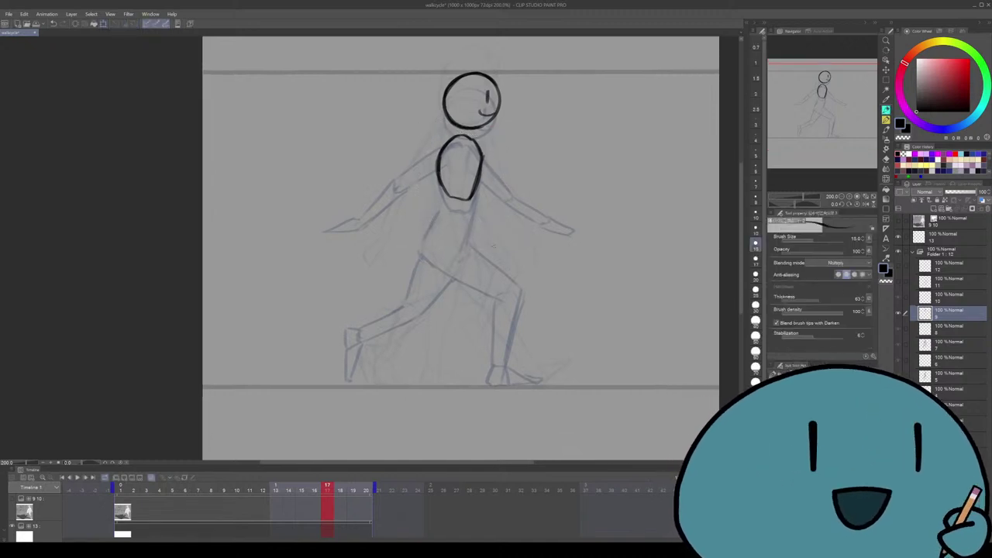
scroll(459, 249, up, 2)
key(e)
key(e)
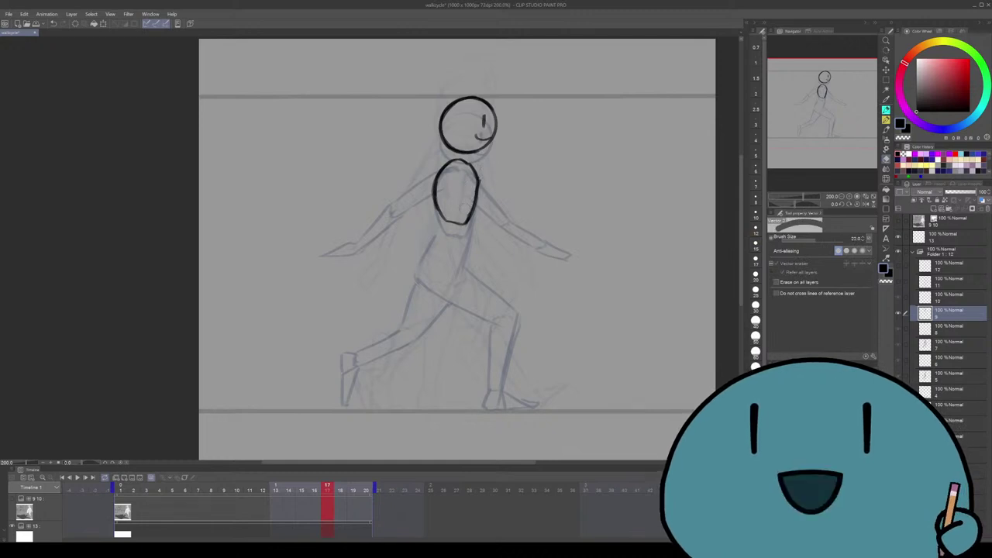
key(p)
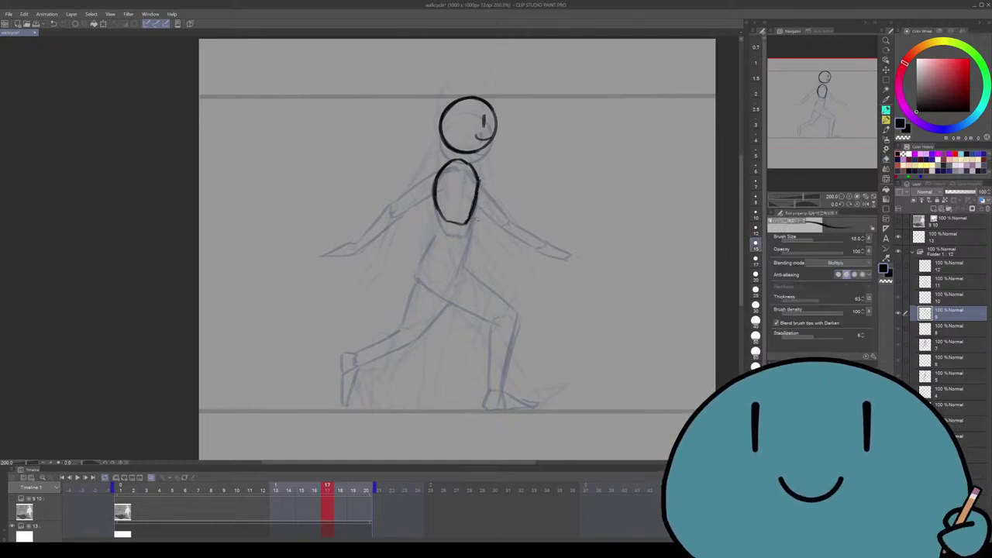
scroll(473, 205, down, 1)
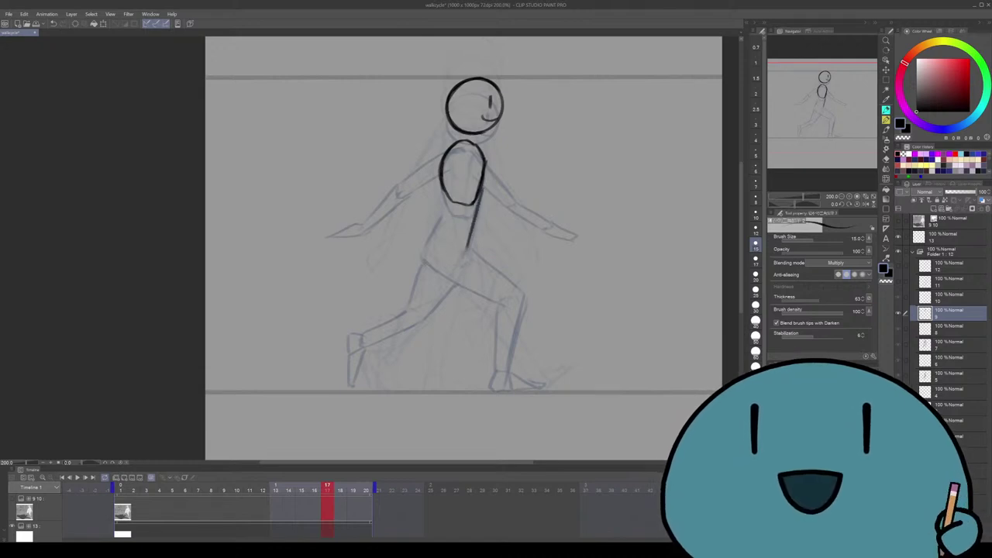
scroll(479, 209, down, 1)
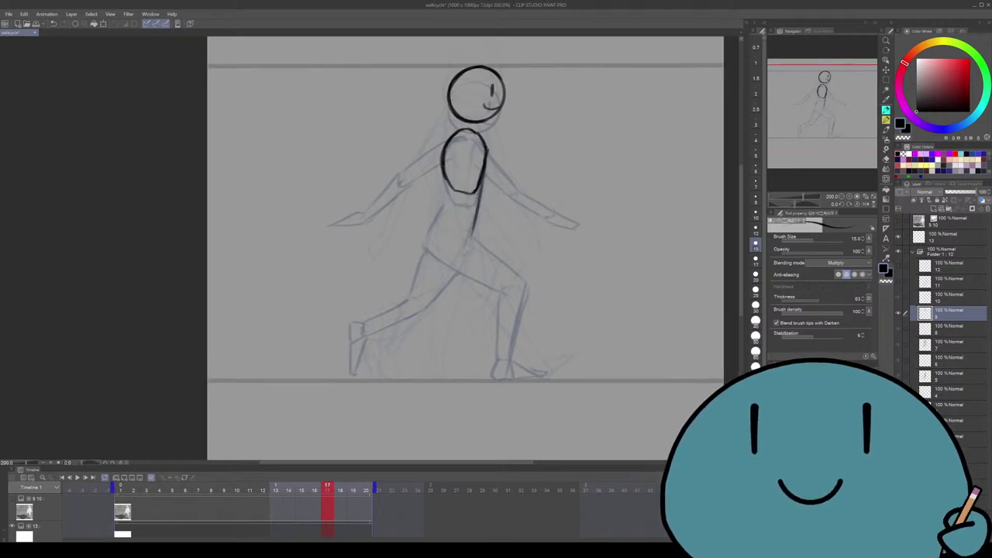
scroll(484, 211, down, 1)
Sketch a small waist oval overlapping the bottom of the torso
scroll(483, 211, up, 1)
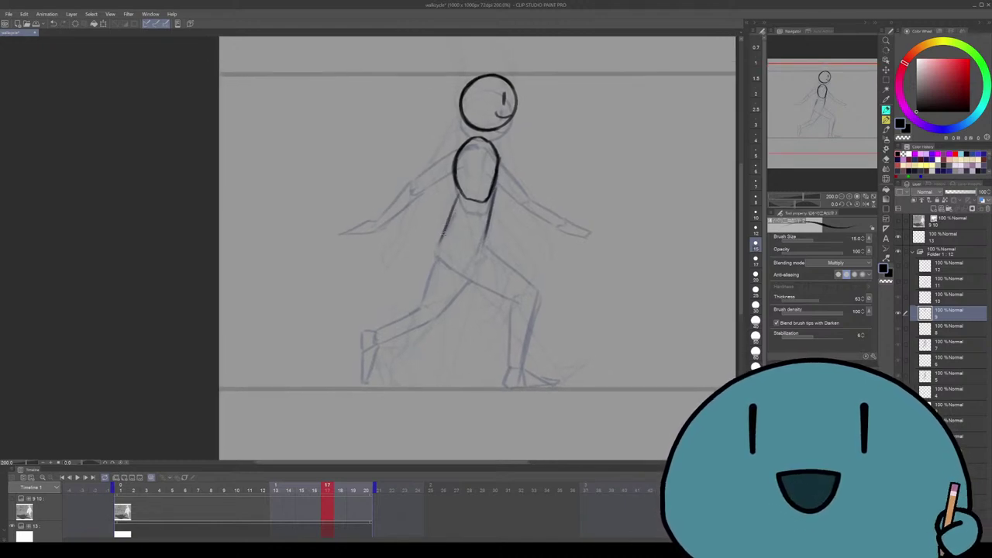
scroll(450, 221, up, 1)
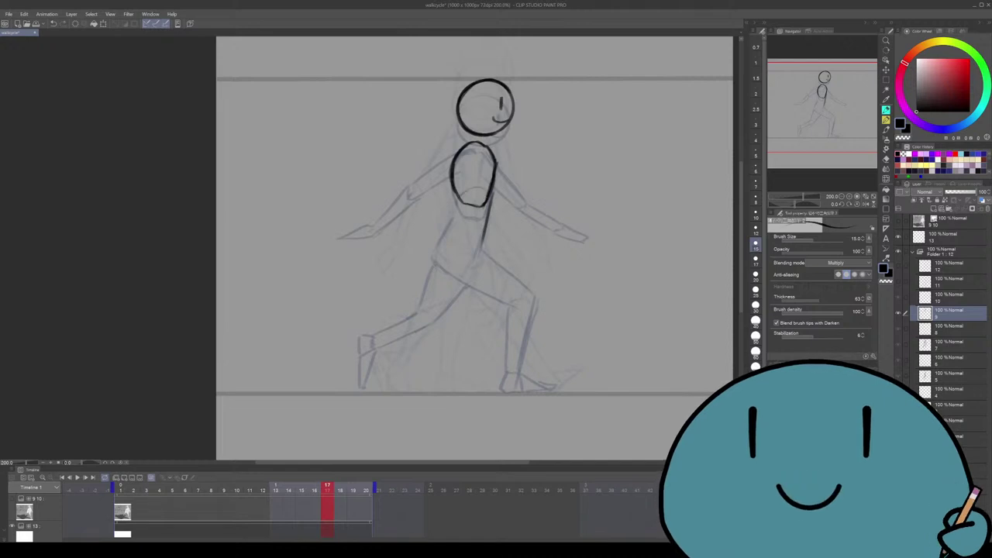
mouse_move(484, 225)
mouse_down()
mouse_move(460, 224)
mouse_move(487, 194)
mouse_move(476, 228)
mouse_up()
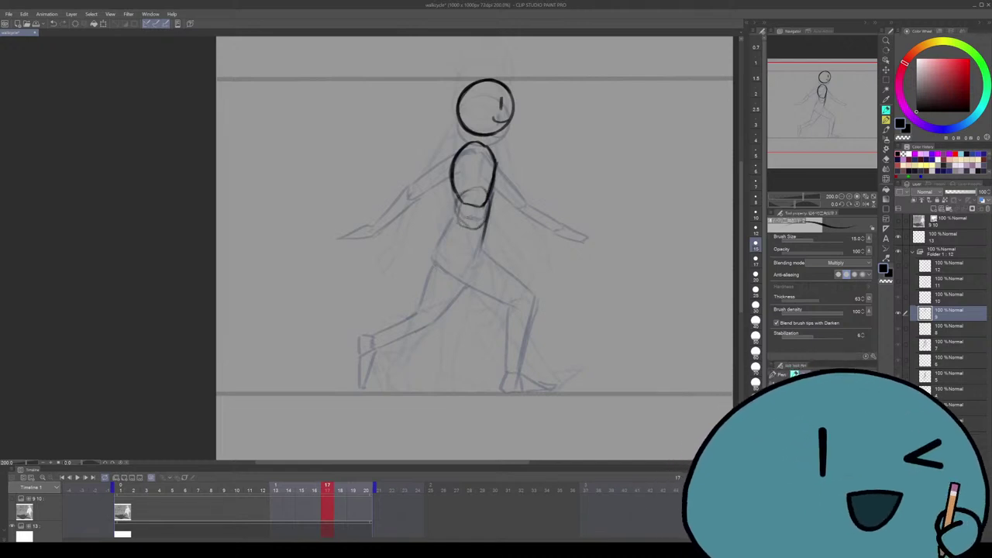
scroll(474, 248, down, 1)
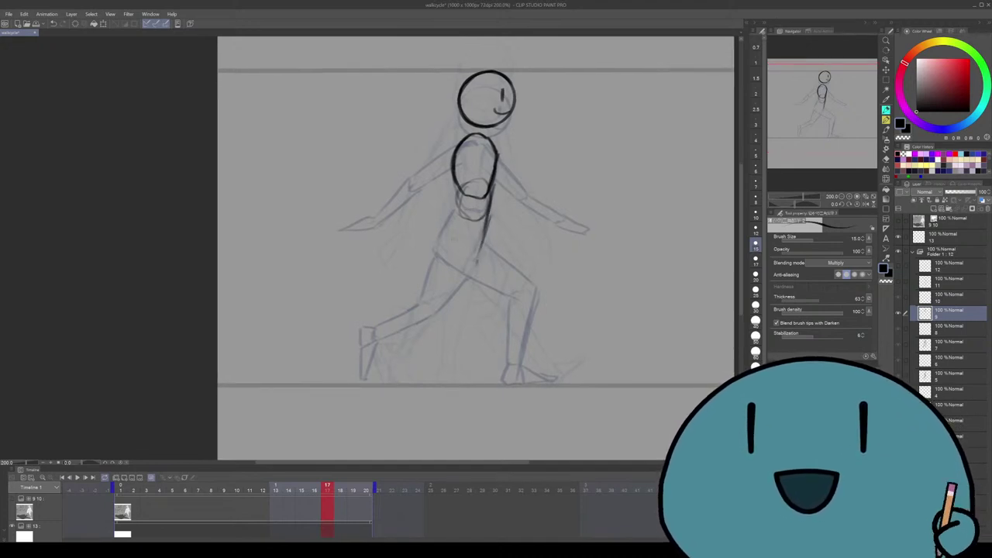
Draw the back line of the pelvis from the waist oval down to the rear of the hip
drag(462, 202, 436, 246)
key(ctrl+z)
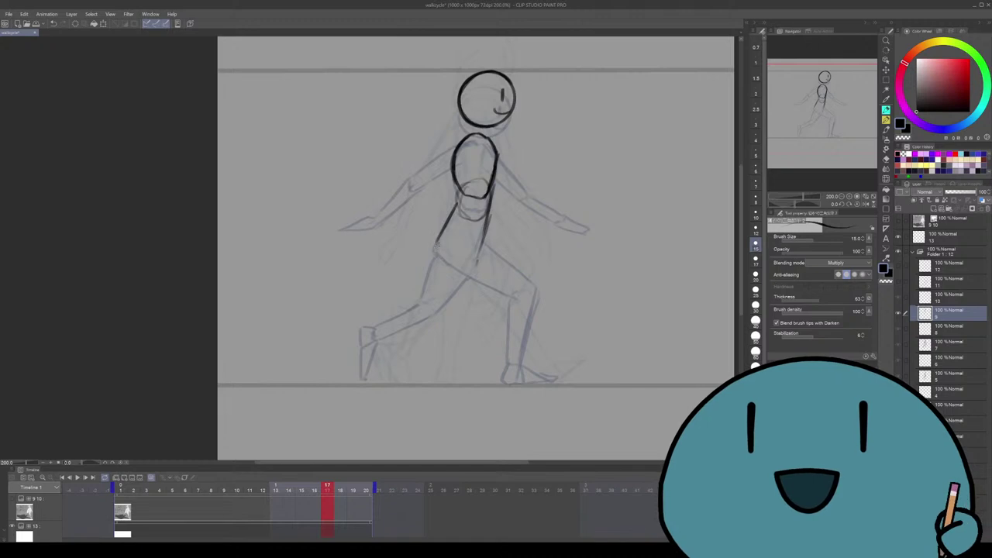
drag(461, 203, 436, 253)
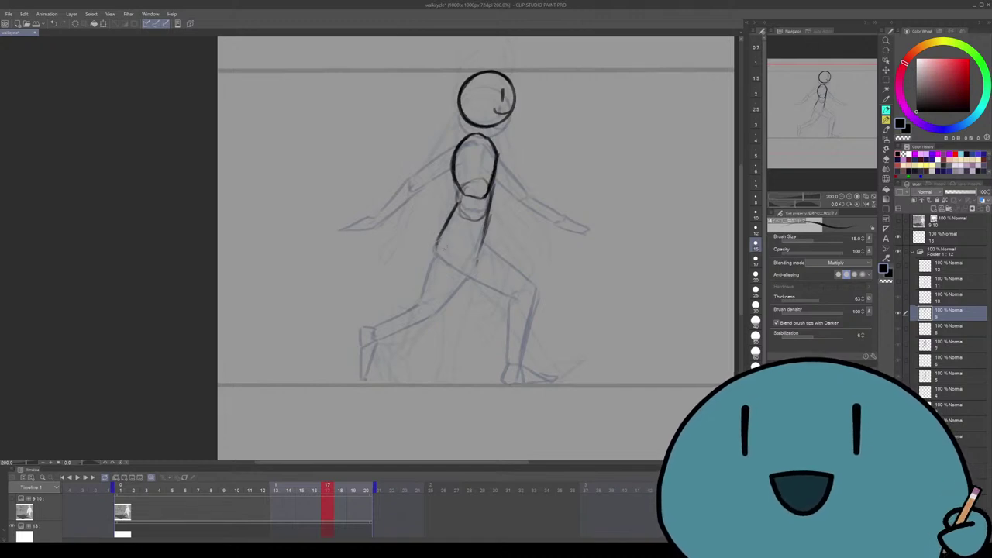
scroll(478, 248, down, 1)
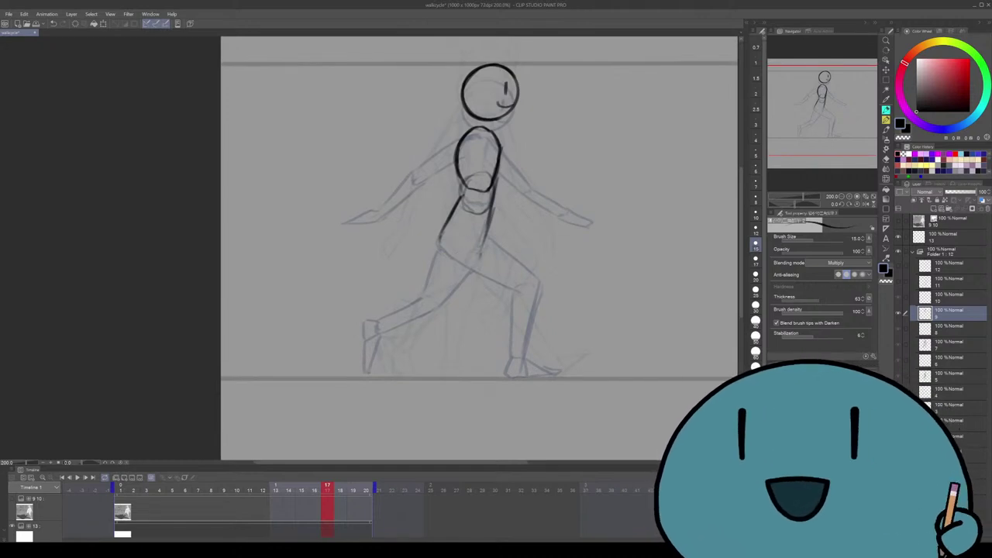
Draw the front and back edges of the trailing thigh from the hip down to the knee
drag(481, 252, 448, 299)
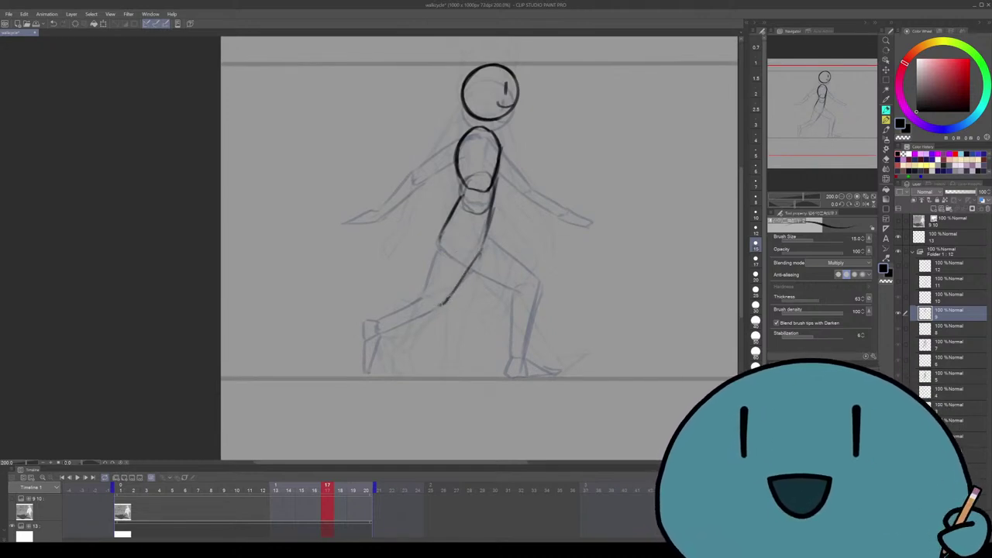
drag(440, 239, 425, 296)
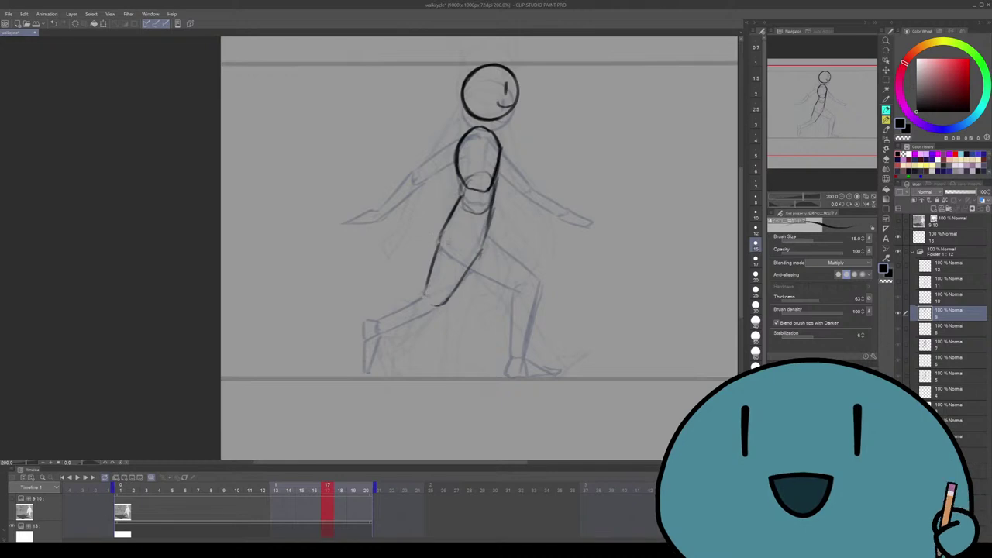
scroll(478, 248, down, 1)
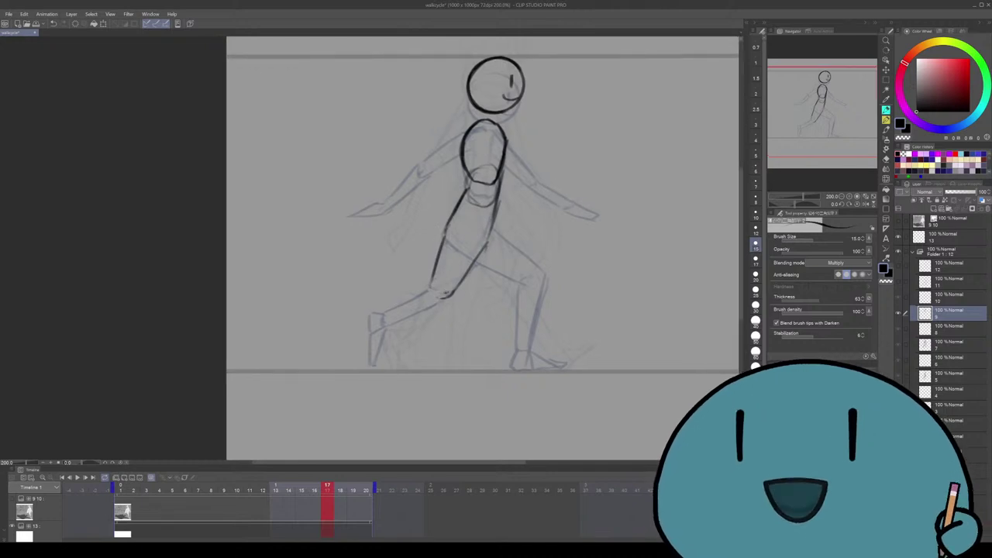
drag(447, 296, 384, 321)
key(ctrl+z)
key(ctrl+z)
drag(438, 297, 391, 321)
key(ctrl+z)
key(ctrl+z)
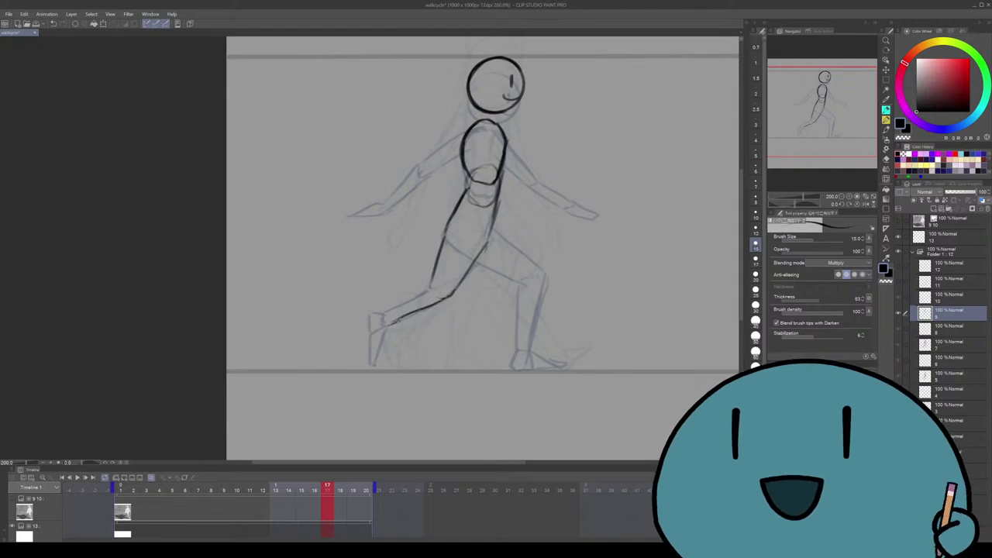
key(ctrl+z)
Draw the underside edge of the trailing lower leg from knee to ankle with the canvas rotated to suit the stroke
drag(481, 233, 457, 279)
scroll(466, 233, up, 3)
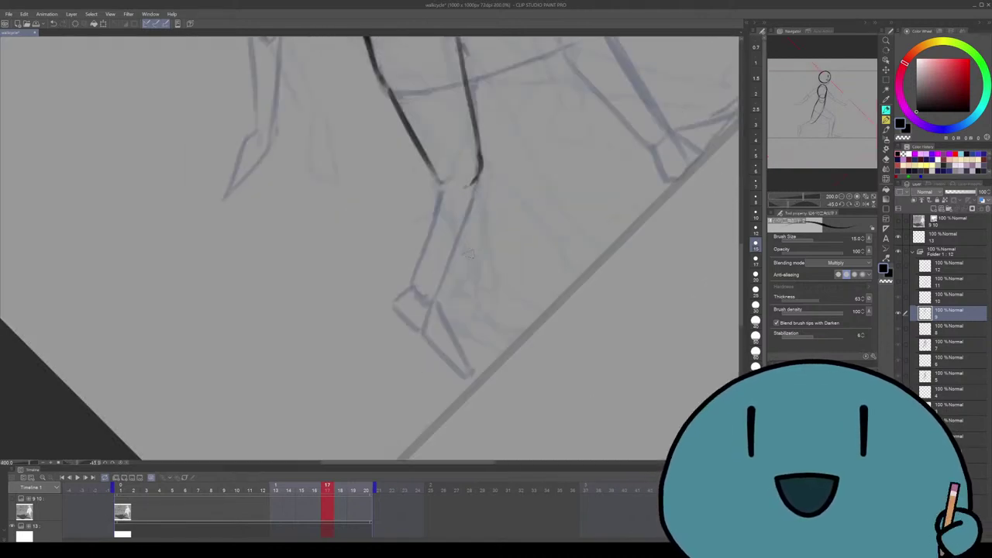
drag(476, 176, 431, 298)
key(ctrl+z)
key(ctrl+z)
key(ctrl+0)
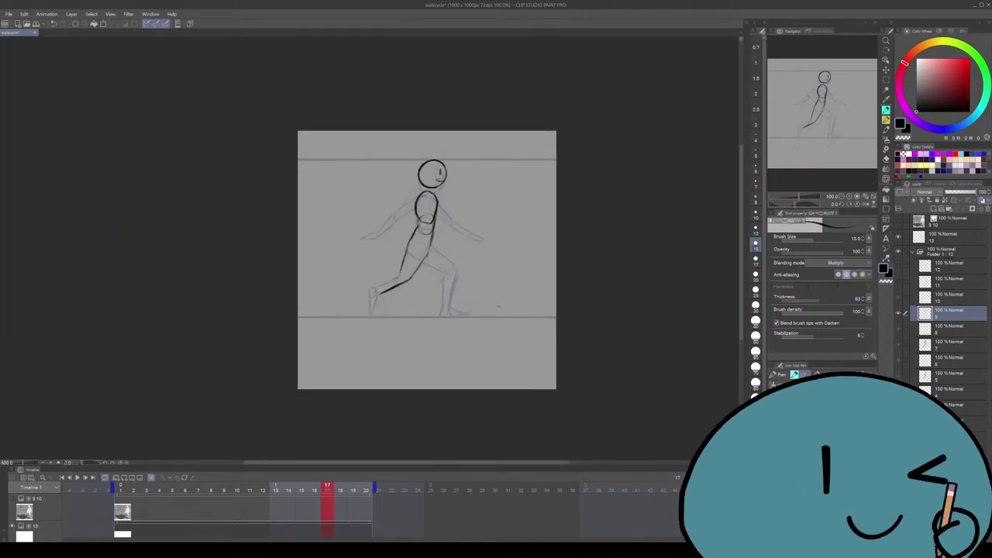
scroll(426, 260, up, 2)
Redraw the back edge of the trailing thigh and close its lower end with a short curve at the knee
key(e)
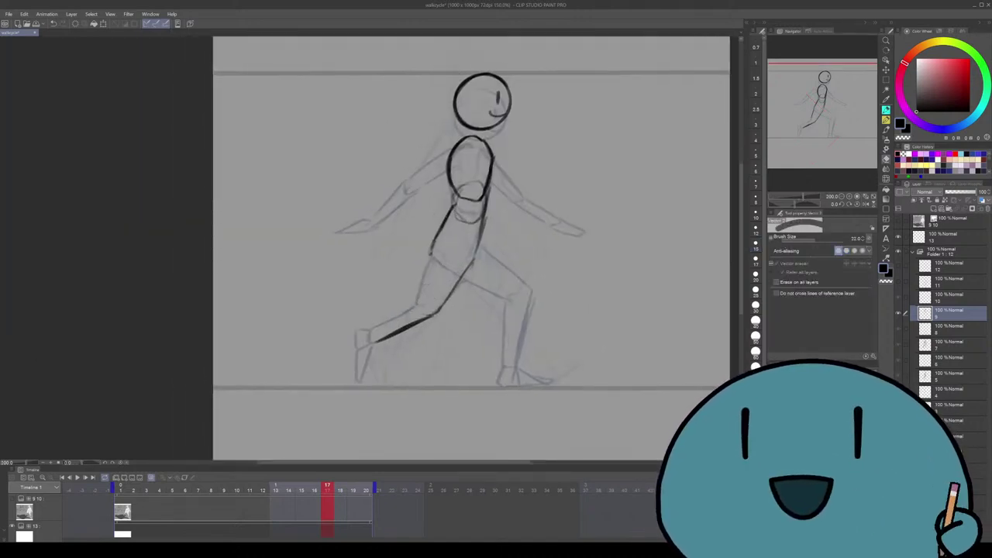
key(p)
drag(428, 255, 420, 298)
scroll(465, 248, up, 1)
key(minus)
key(minus)
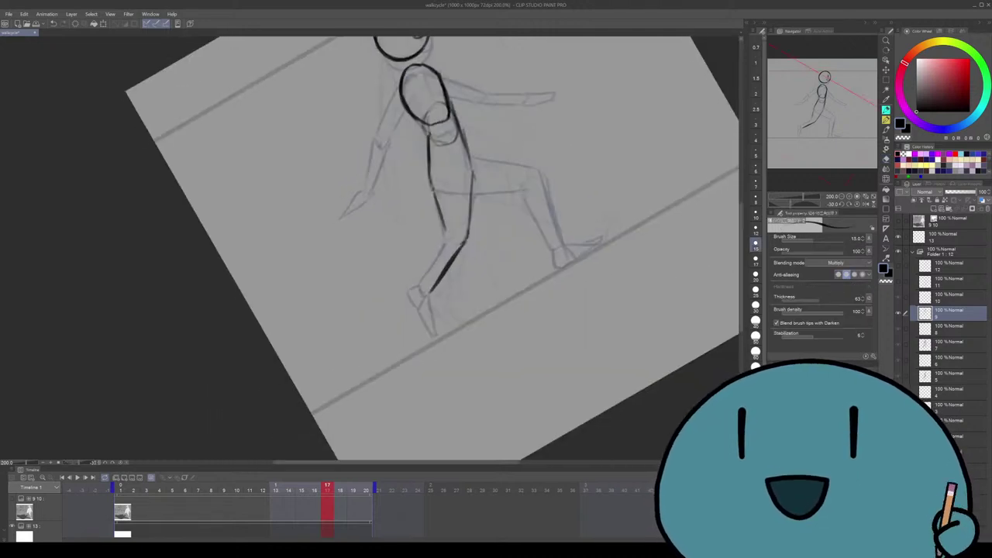
scroll(465, 248, up, 2)
mouse_move(442, 216)
mouse_down()
mouse_move(474, 221)
mouse_move(485, 208)
mouse_move(473, 218)
mouse_move(476, 211)
mouse_up()
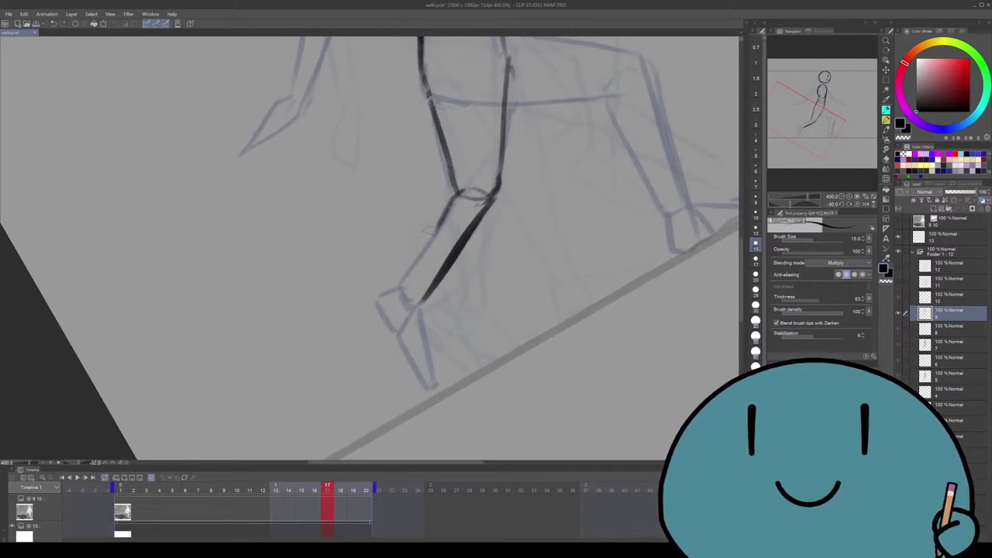
Draw the upper edge of the trailing lower leg from knee to ankle, retrying the stroke, and round off the ankle end
drag(451, 199, 417, 265)
key(ctrl+z)
key(ctrl+z)
key(ctrl+z)
key(ctrl+z)
drag(452, 205, 399, 291)
key(ctrl+z)
key(ctrl+z)
mouse_move(453, 198)
mouse_down()
mouse_move(403, 271)
mouse_move(404, 295)
mouse_up()
key(ctrl+z)
key(ctrl+z)
scroll(371, 250, down, 5)
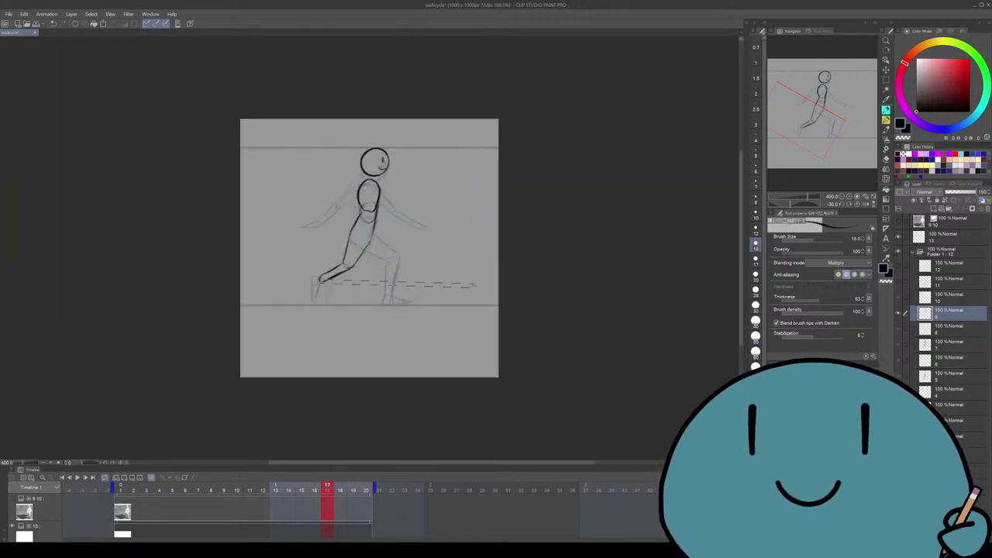
Round the top of the trailing thigh with an arc inside the hip and erase the doubled line along its front edge
scroll(372, 250, up, 2)
mouse_move(384, 249)
mouse_down()
mouse_move(480, 262)
mouse_move(482, 286)
mouse_move(459, 298)
mouse_up()
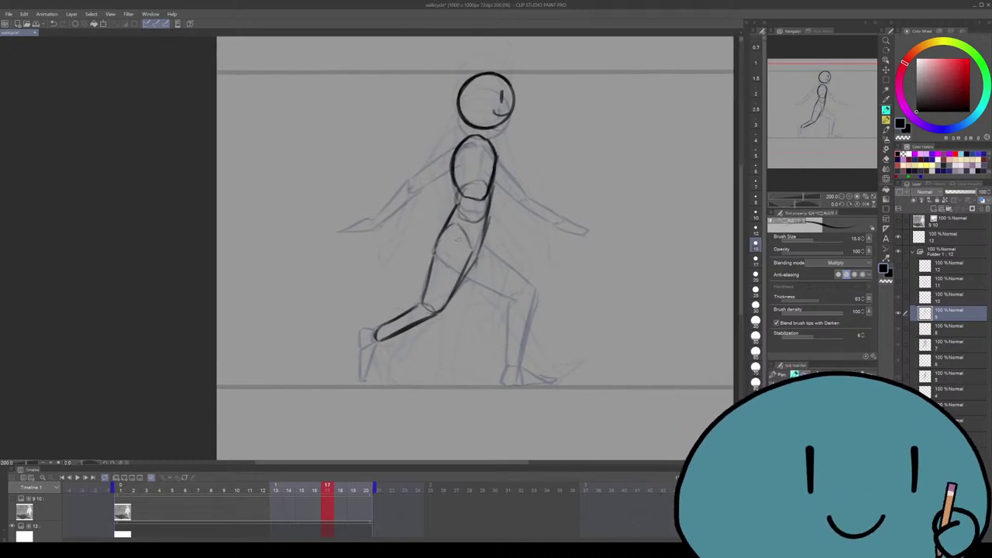
scroll(457, 240, up, 2)
key(e)
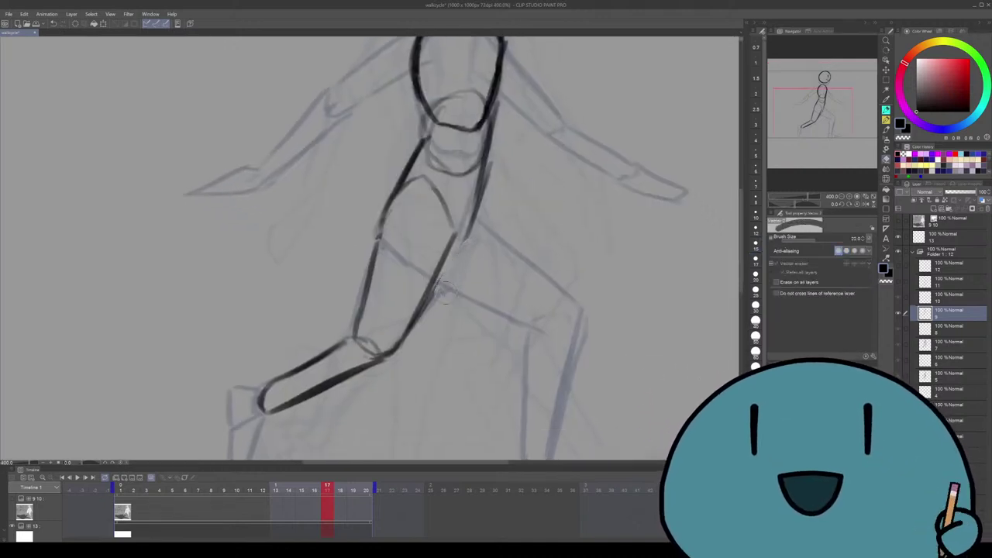
key(b)
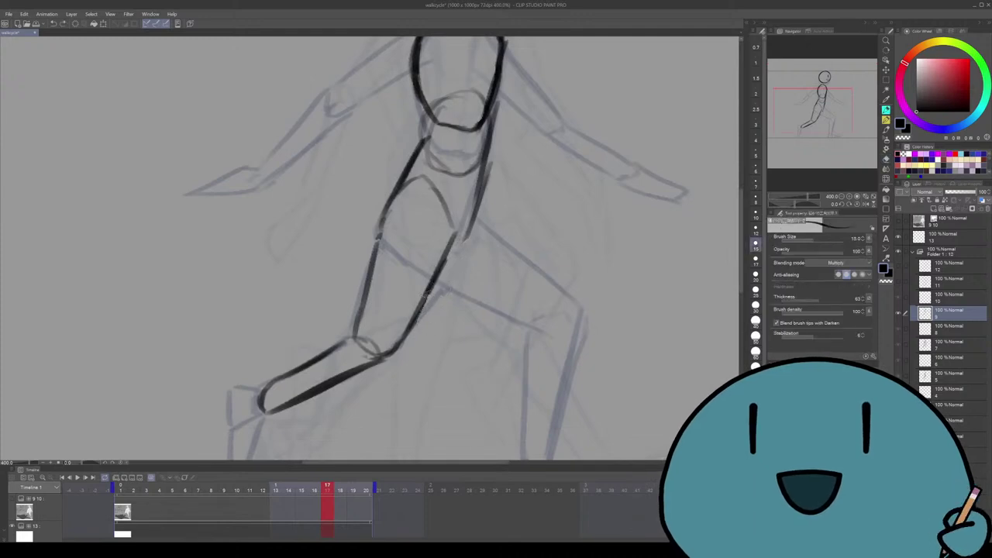
Try to outline the trailing foot with a heel block behind the ankle and a toe line pointing down to the ground
scroll(465, 248, down, 3)
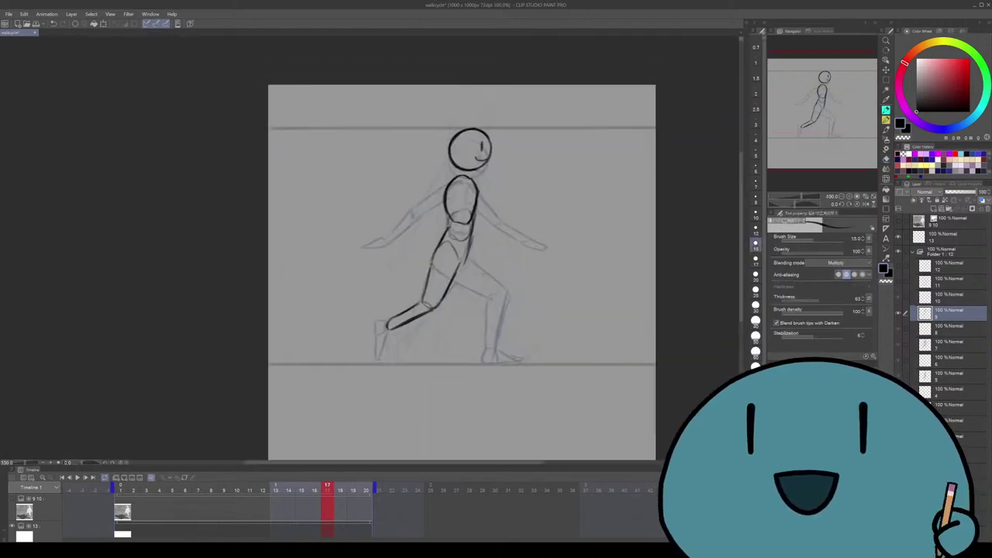
scroll(465, 248, up, 1)
scroll(465, 248, up, 1)
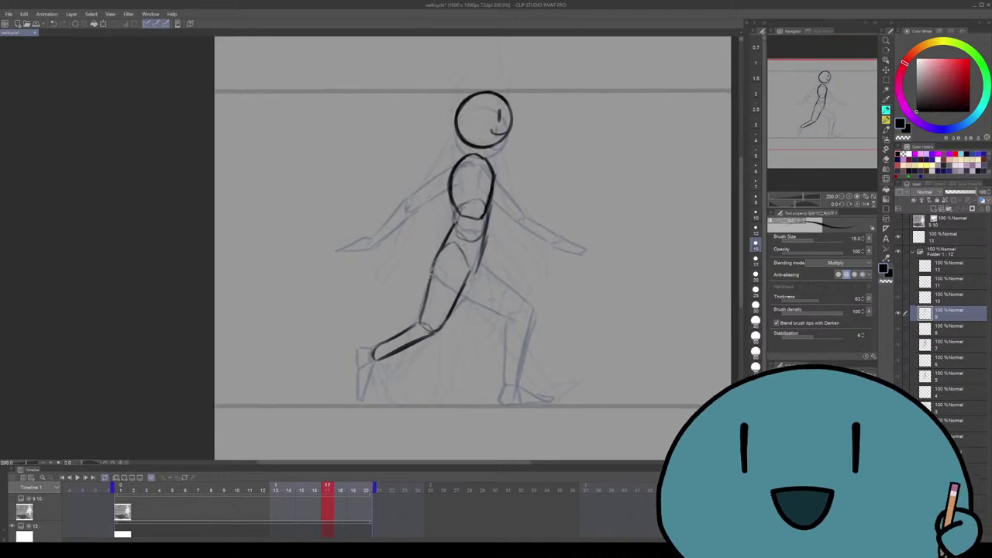
scroll(386, 308, up, 2)
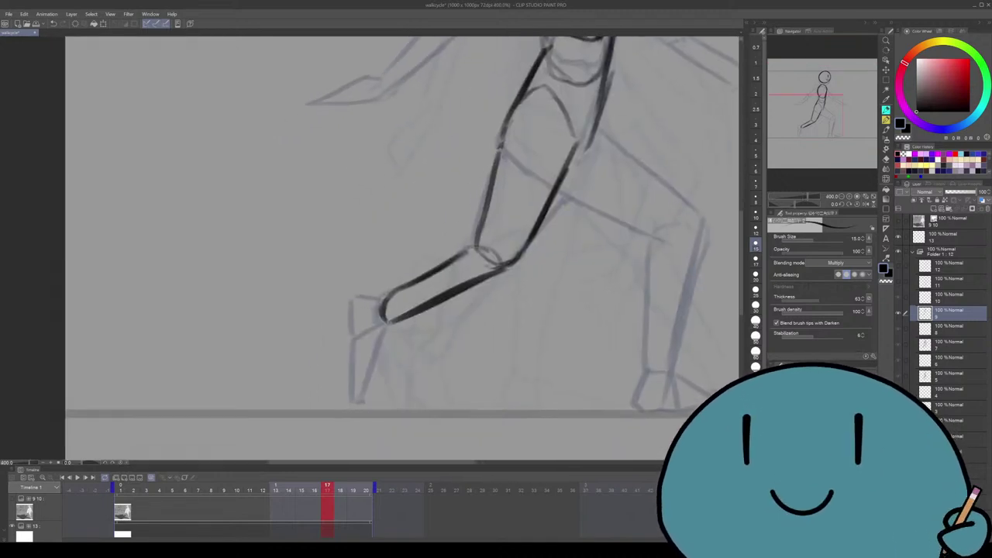
mouse_move(385, 296)
mouse_down()
mouse_move(354, 299)
mouse_move(357, 308)
mouse_move(353, 300)
mouse_move(352, 329)
mouse_move(382, 369)
mouse_move(375, 330)
mouse_move(385, 371)
mouse_up()
key(ctrl+z)
key(ctrl+z)
key(ctrl+z)
key(ctrl+z)
key(ctrl+z)
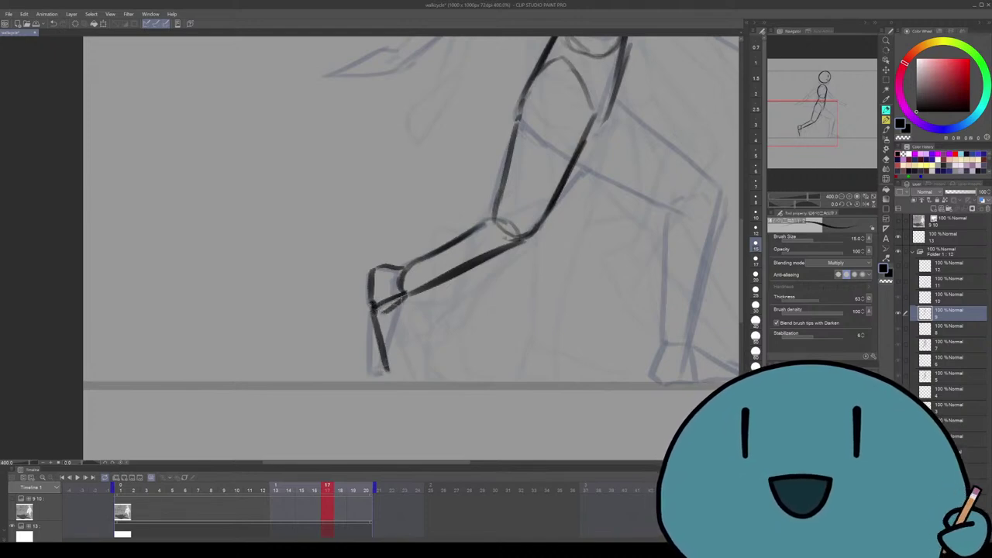
Erase the overlapping line at the trailing heel and try further strokes on the foot
key(e)
drag(411, 266, 398, 273)
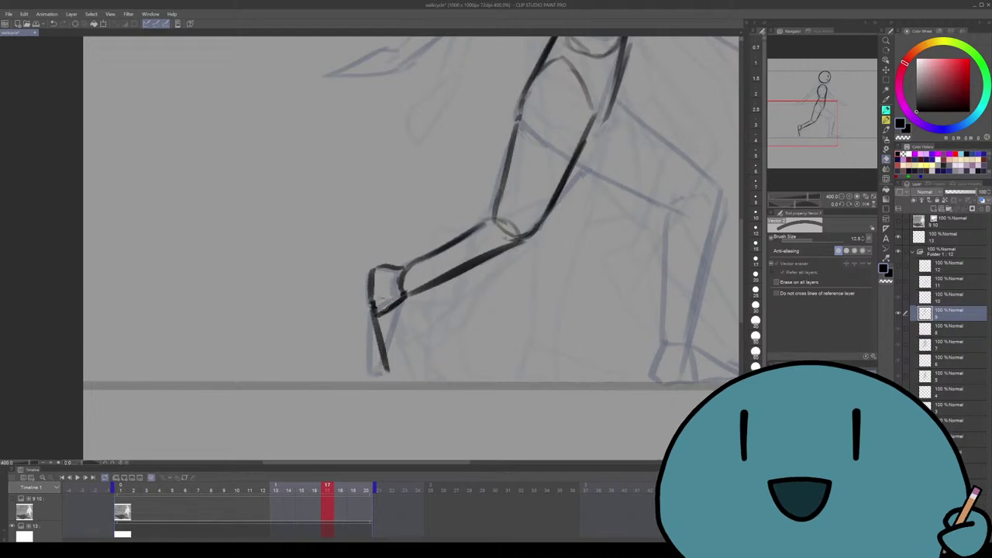
key(p)
scroll(403, 323, down, 3)
scroll(404, 323, up, 3)
drag(394, 321, 403, 339)
mouse_move(418, 262)
mouse_down()
mouse_move(411, 338)
mouse_move(436, 346)
mouse_move(418, 357)
mouse_move(434, 357)
mouse_move(419, 346)
mouse_up()
Undo the trailing foot strokes back to the bare ankle
scroll(434, 351, down, 4)
scroll(439, 346, up, 3)
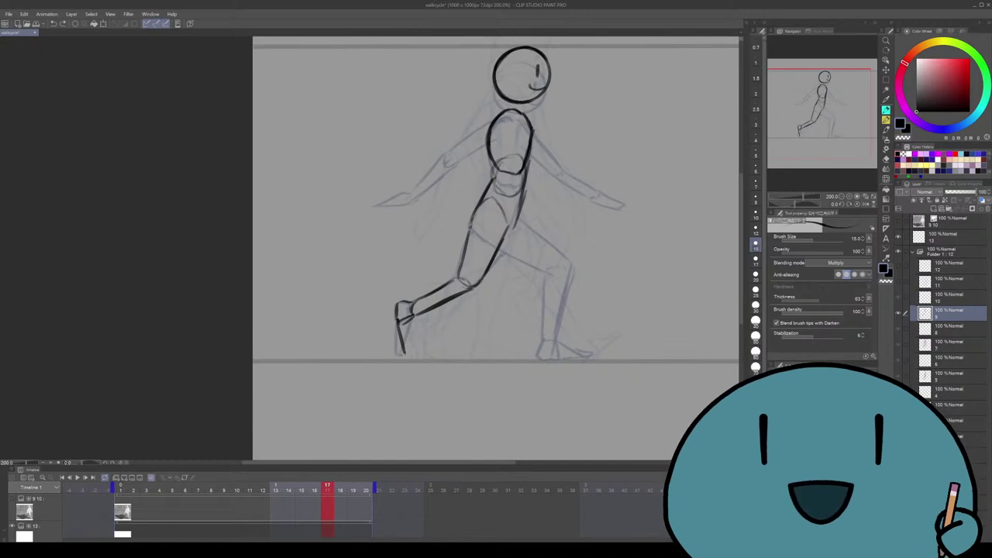
key(ctrl+z)
key(ctrl+z)
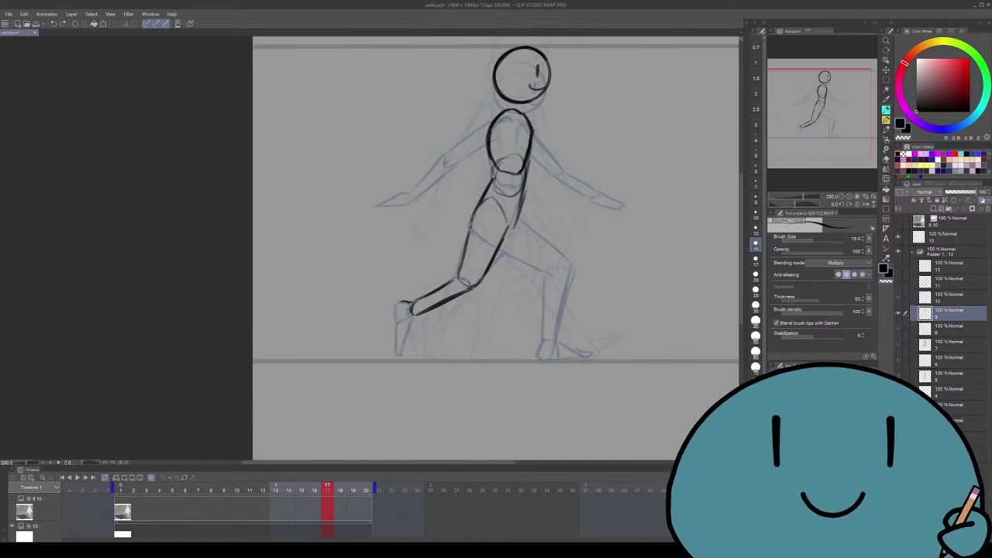
Lasso the trailing lower leg on cel 9, adjust it slightly with a transform, and deselect it
key(m)
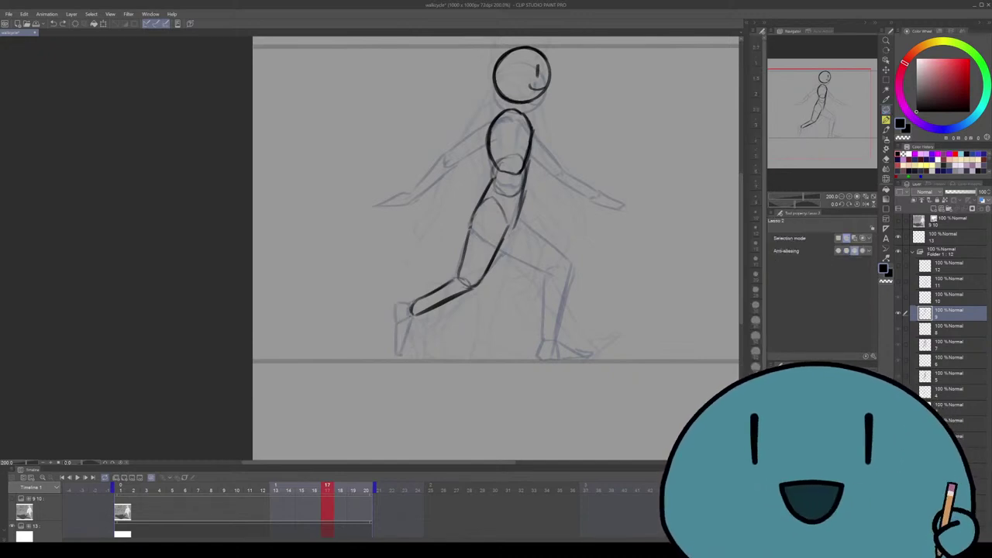
drag(469, 289, 465, 284)
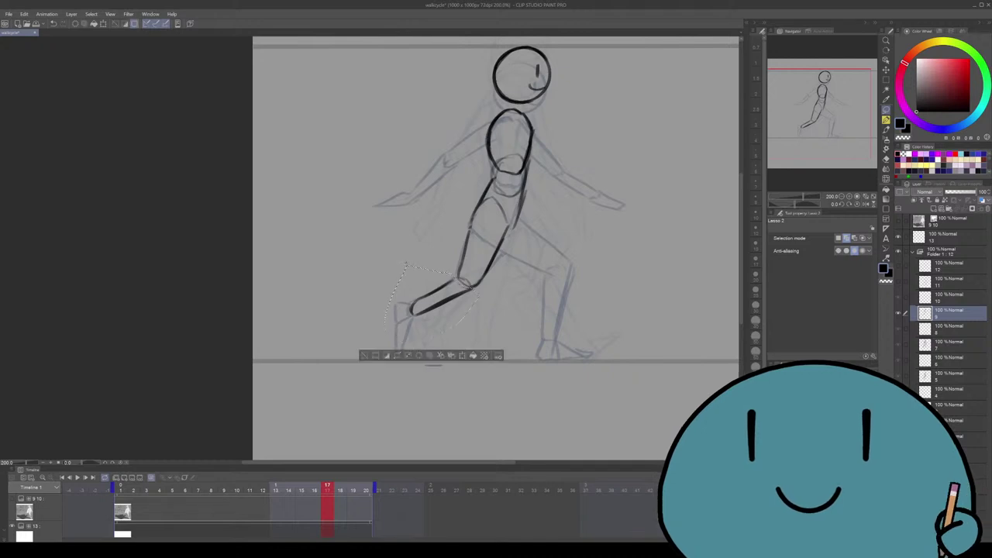
key(ctrl+t)
drag(395, 262, 392, 269)
key(Return)
key(ctrl+d)
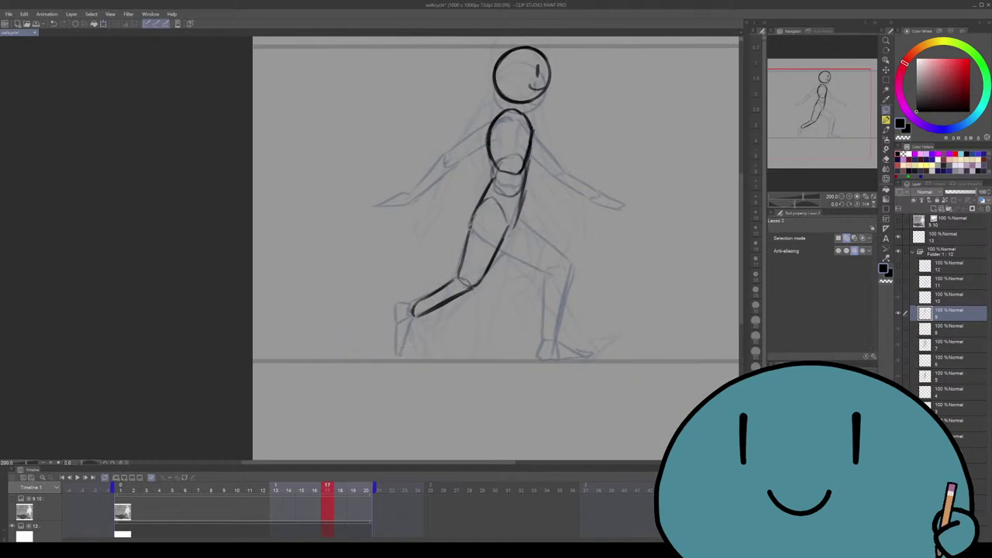
Draw the heel block of the trailing foot behind the ankle on cel 9
key(p)
scroll(417, 304, up, 3)
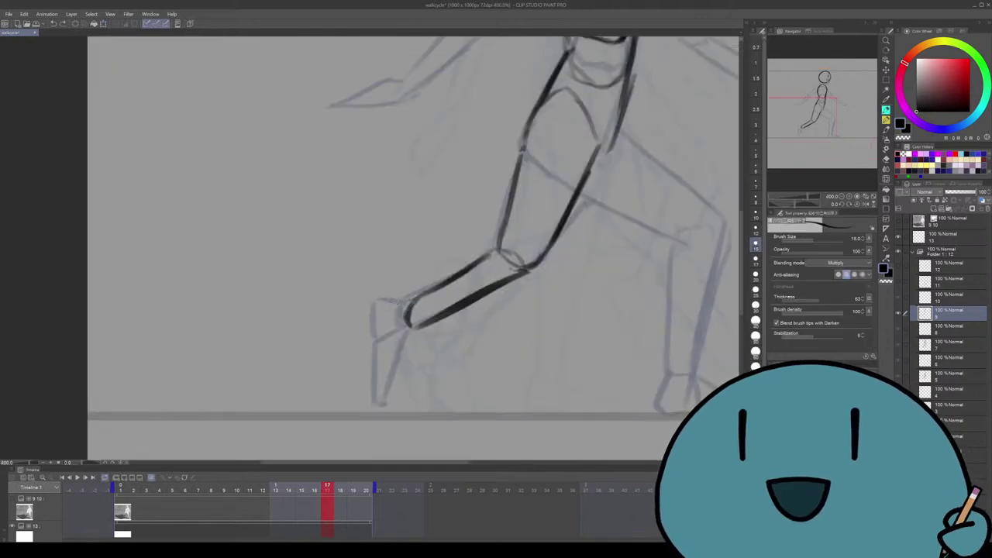
mouse_move(411, 297)
mouse_down()
mouse_move(371, 303)
mouse_move(380, 339)
mouse_up()
key(ctrl+z)
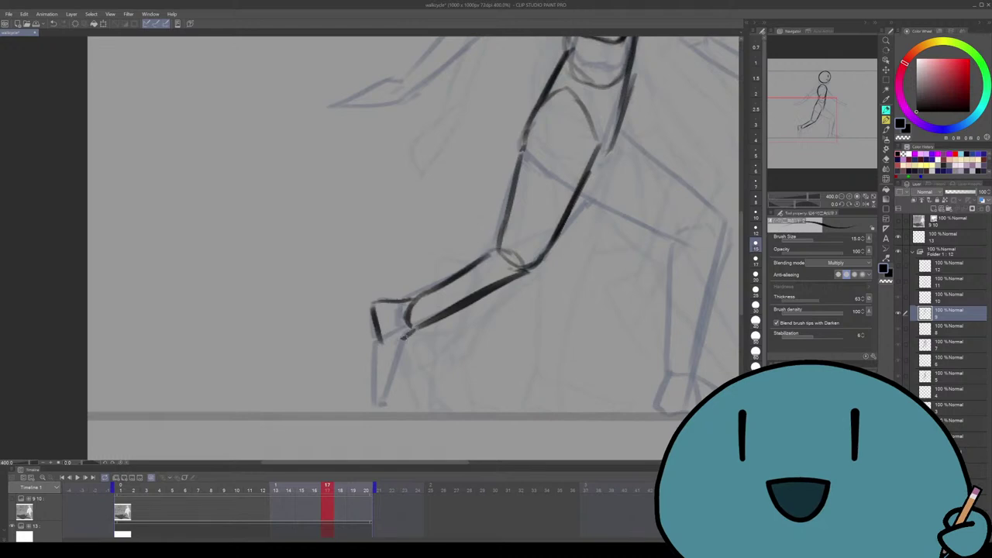
scroll(413, 248, down, 6)
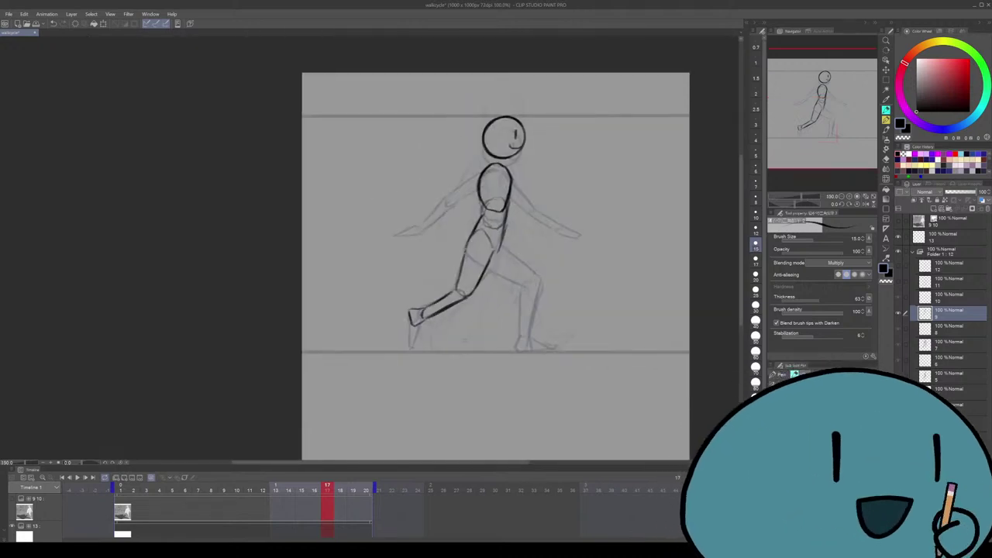
scroll(464, 339, up, 2)
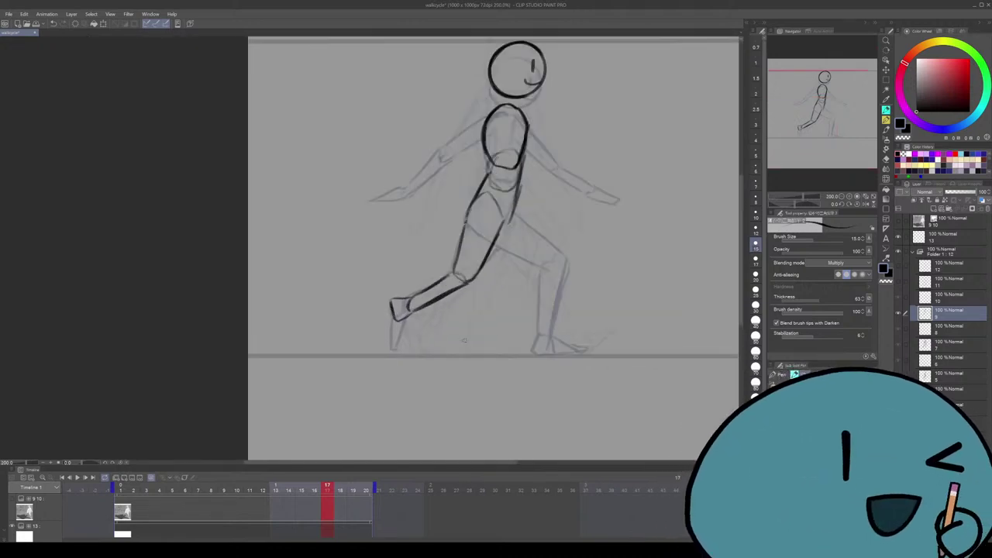
scroll(423, 329, up, 3)
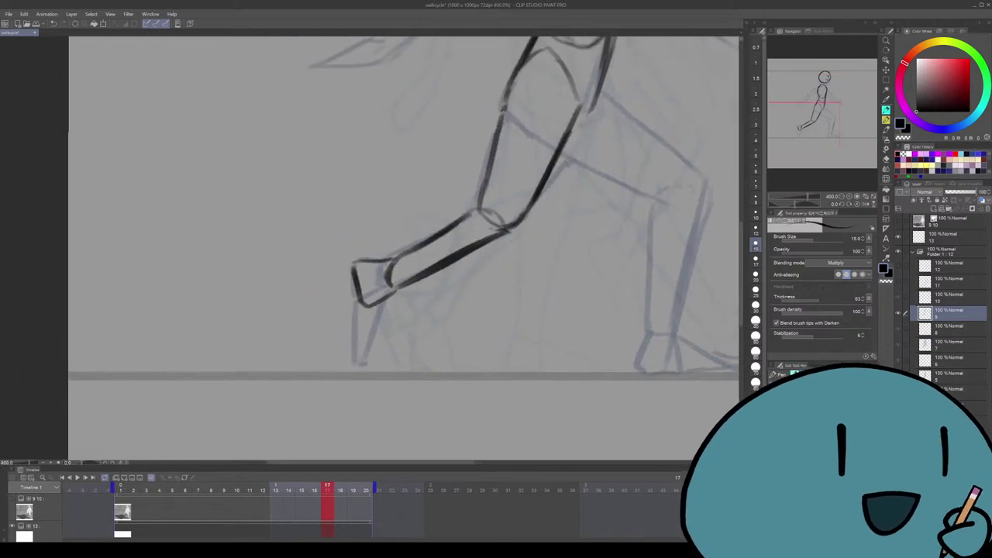
Draw the trailing foot's sole line down to the ground and close it with a short toe shape pointing forward
mouse_move(393, 325)
mouse_down()
mouse_move(410, 309)
mouse_move(412, 353)
mouse_up()
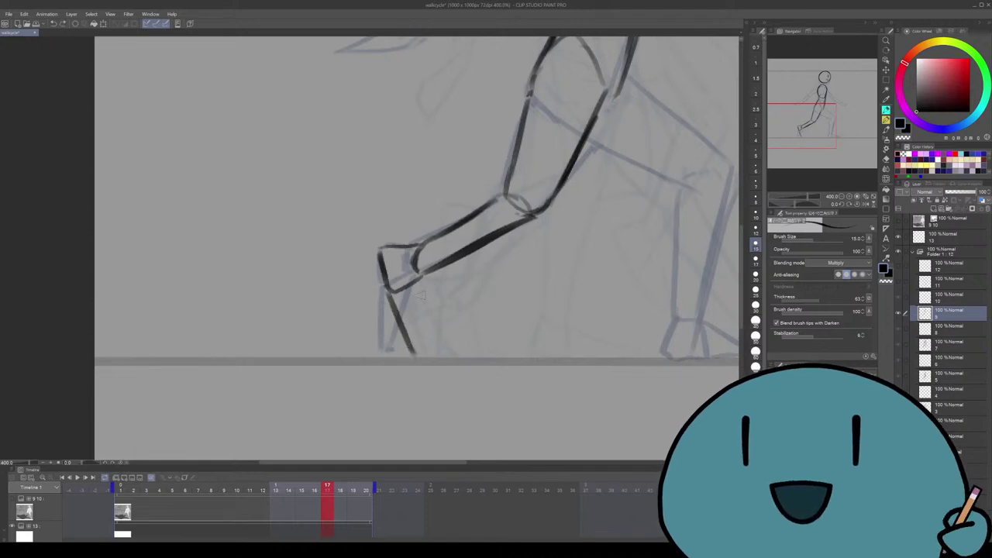
mouse_move(423, 281)
mouse_down()
mouse_move(426, 345)
mouse_move(456, 349)
mouse_move(420, 354)
mouse_move(464, 348)
mouse_up()
scroll(450, 353, down, 3)
scroll(450, 353, up, 3)
scroll(449, 349, down, 4)
scroll(450, 349, up, 2)
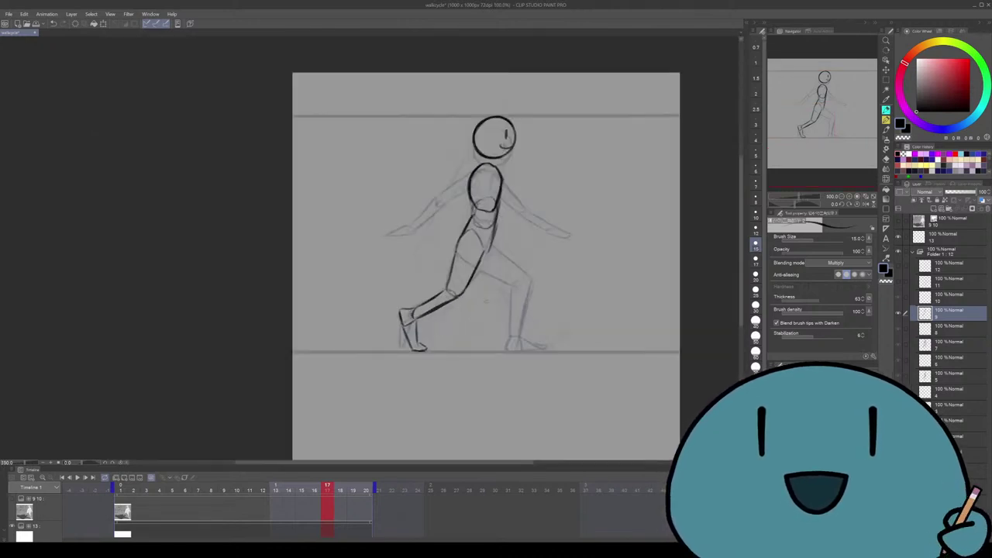
scroll(479, 249, left, 1)
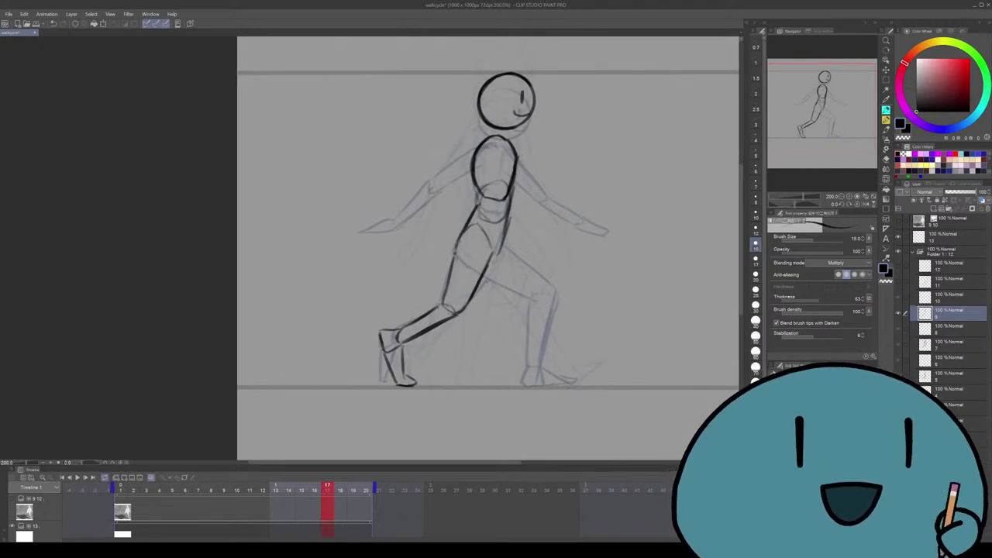
Lasso the front part of the trailing foot, shift it slightly upward with a transform, and deselect it
key(m)
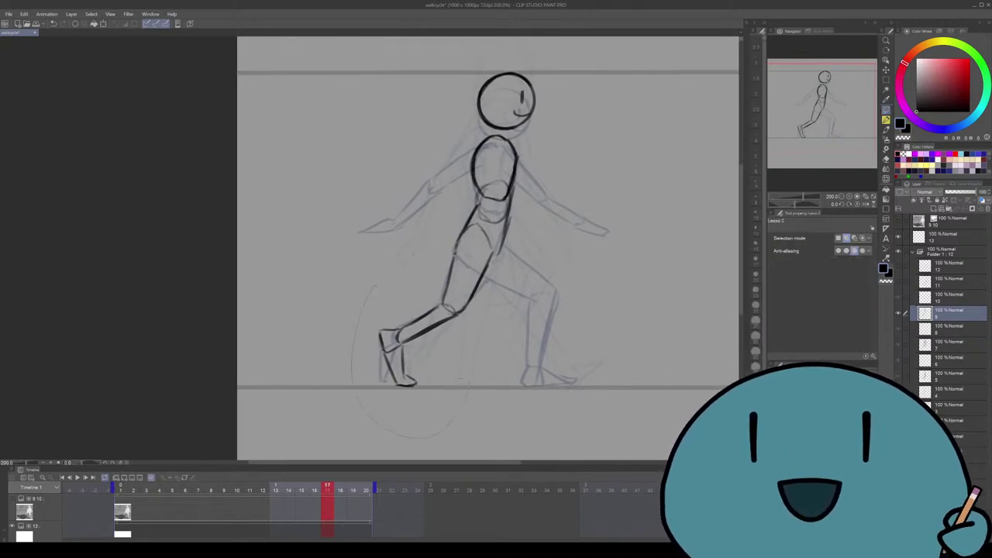
drag(458, 379, 466, 388)
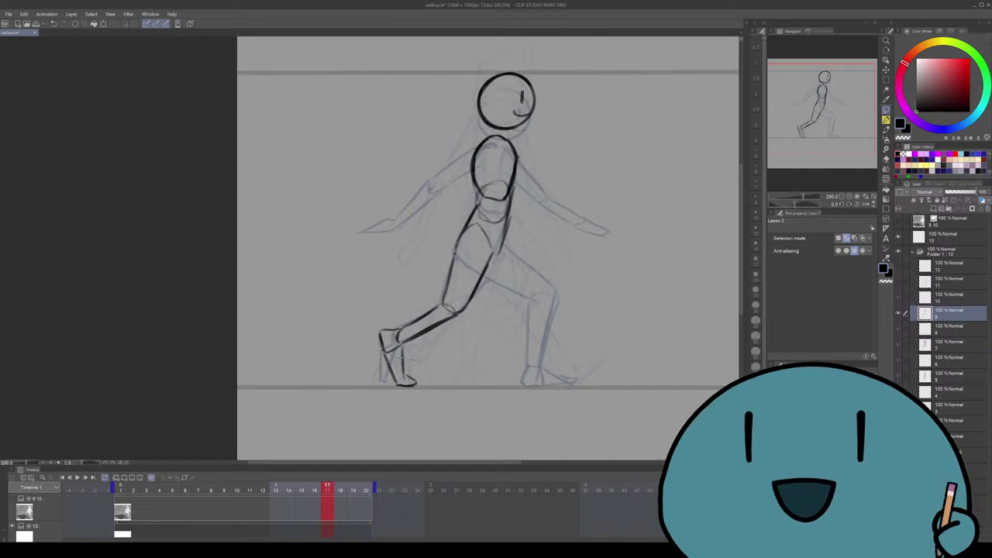
key(ctrl+t)
key(Up)
key(Up)
key(Up)
key(Up)
key(Up)
key(Up)
key(Up)
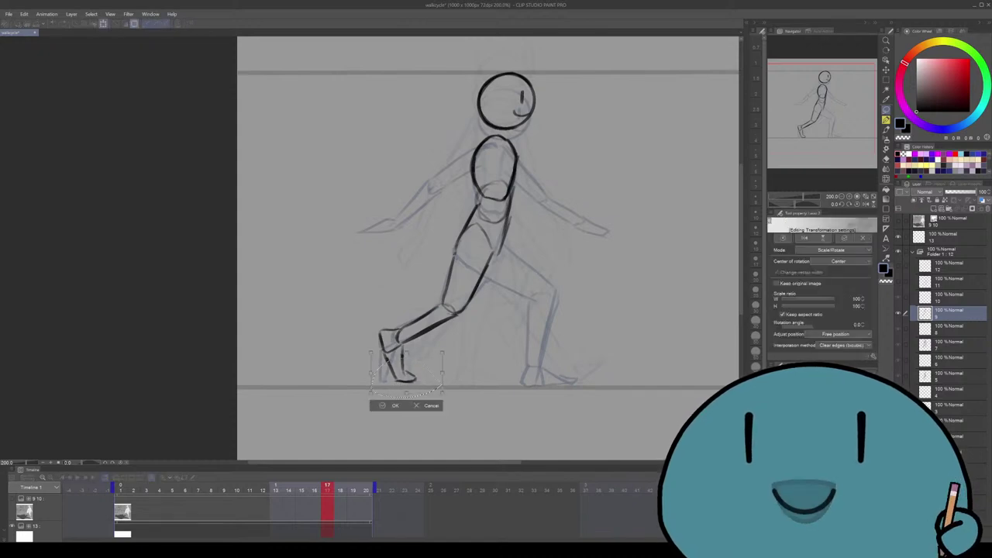
key(Down)
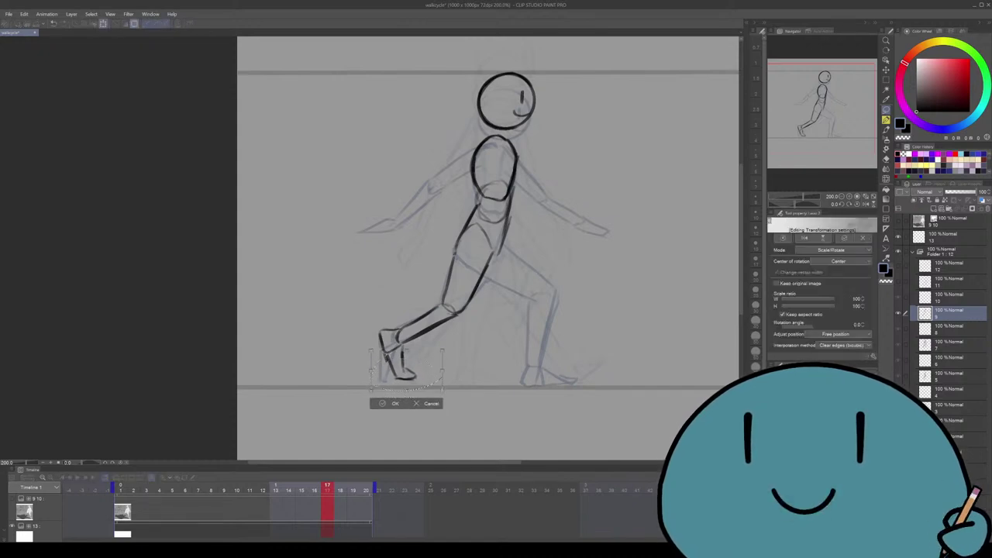
key(Down)
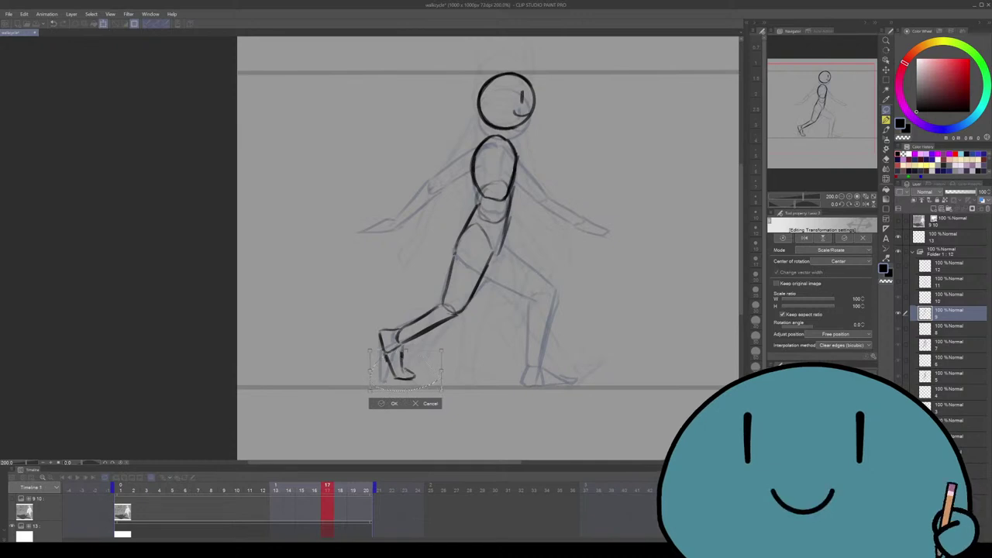
key(Return)
key(ctrl+d)
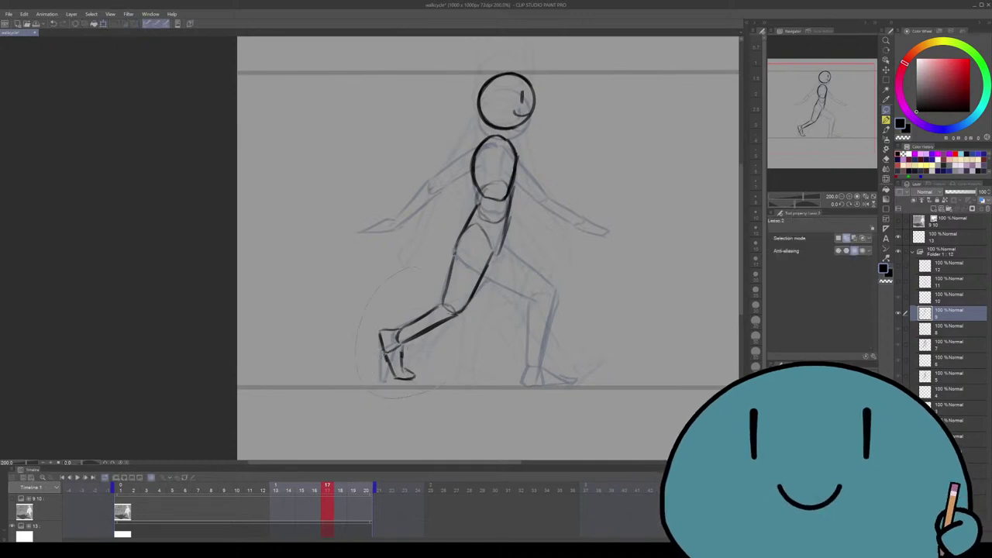
Lasso the trailing lower leg and foot, shift them slightly down toward the ground with a transform, and deselect
drag(474, 329, 485, 301)
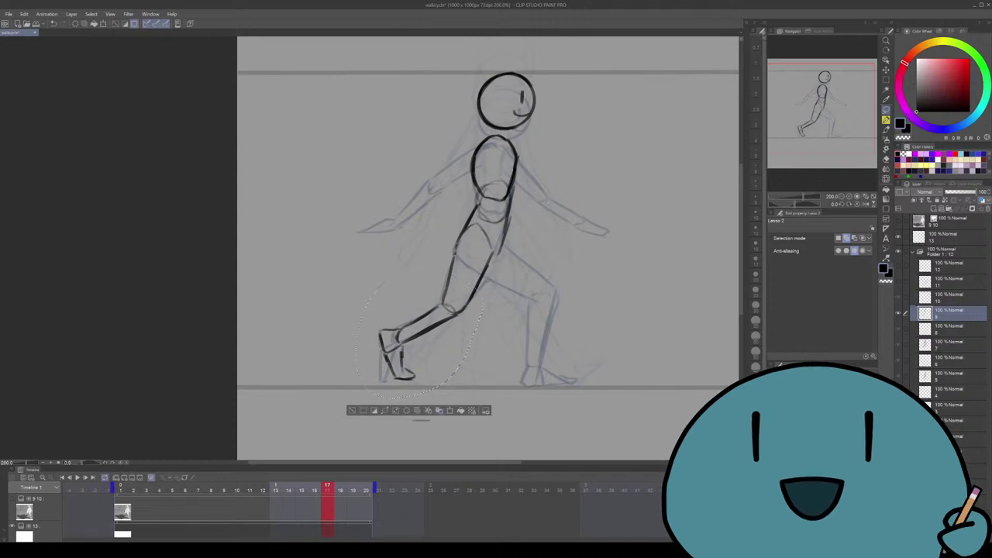
key(ctrl+t)
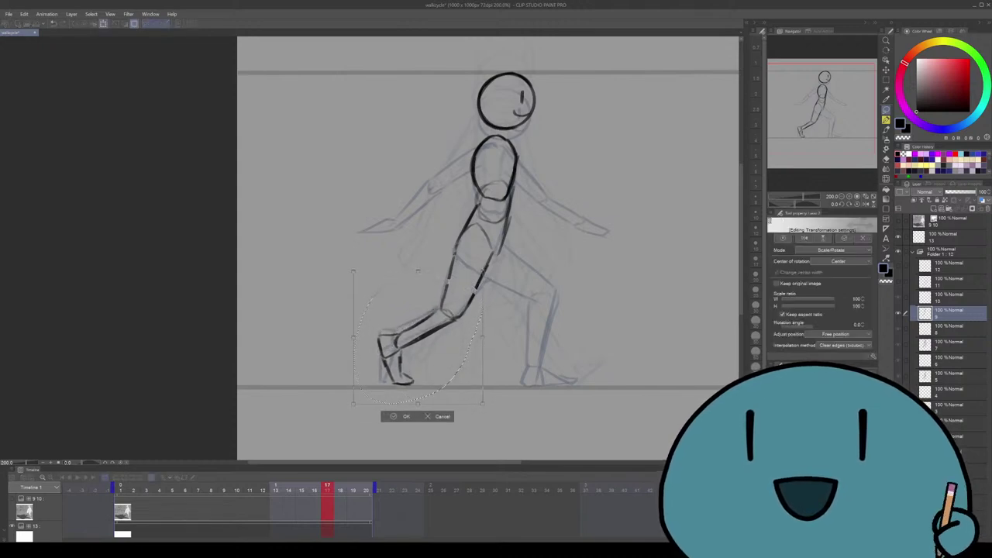
key(Return)
key(ctrl+d)
key(p)
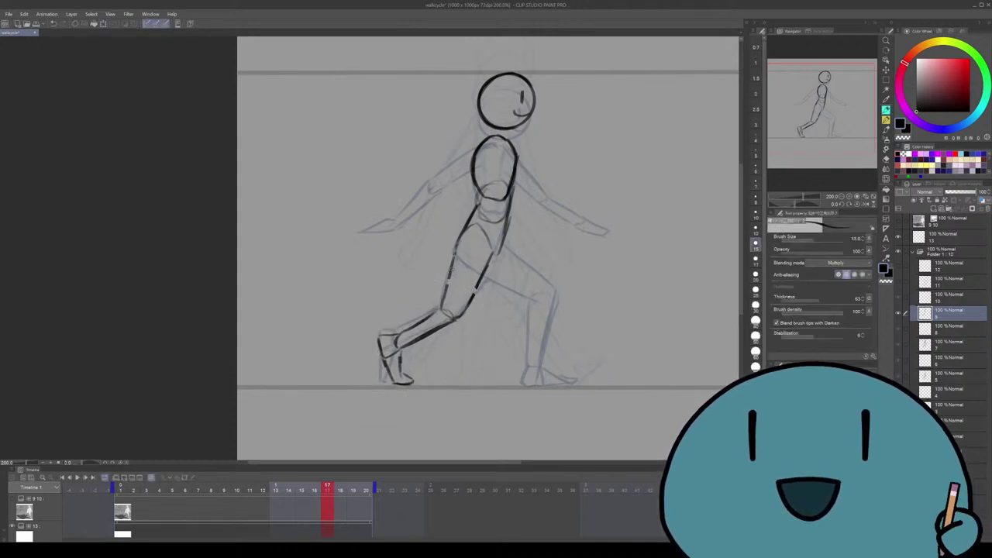
Close the gaps in the trailing thigh outline and strengthen the line from the waist down the back of the hip
scroll(480, 300, down, 2)
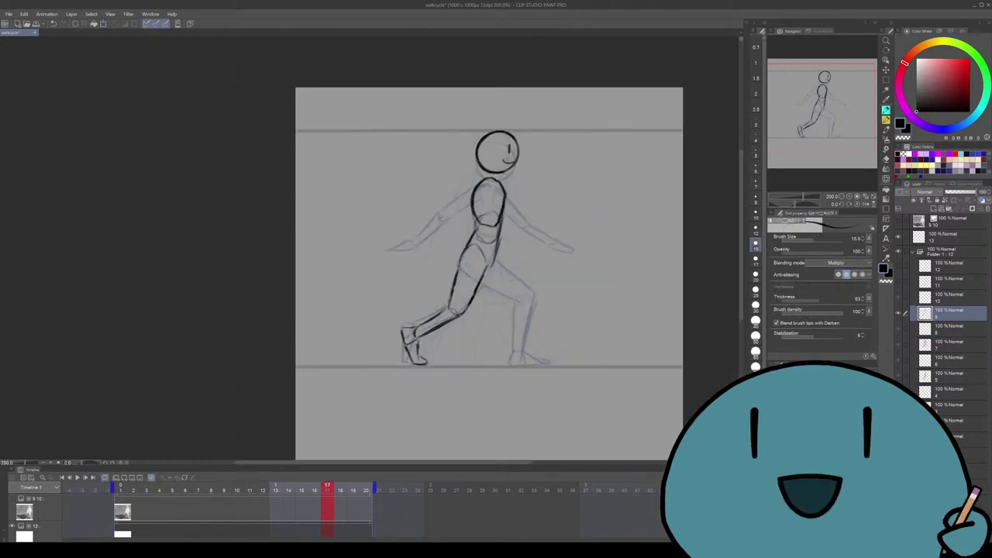
scroll(480, 294, up, 2)
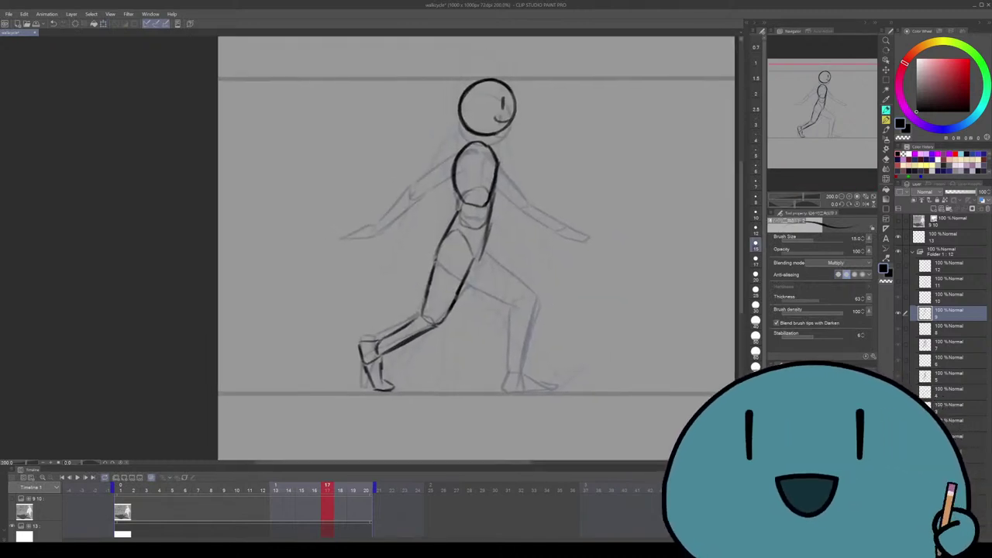
drag(481, 248, 495, 229)
scroll(497, 97, up, 2)
mouse_move(470, 180)
mouse_down()
mouse_move(421, 250)
mouse_move(466, 189)
mouse_move(421, 262)
mouse_move(427, 244)
mouse_move(416, 291)
mouse_up()
drag(425, 258, 416, 291)
drag(433, 239, 417, 281)
scroll(465, 256, down, 5)
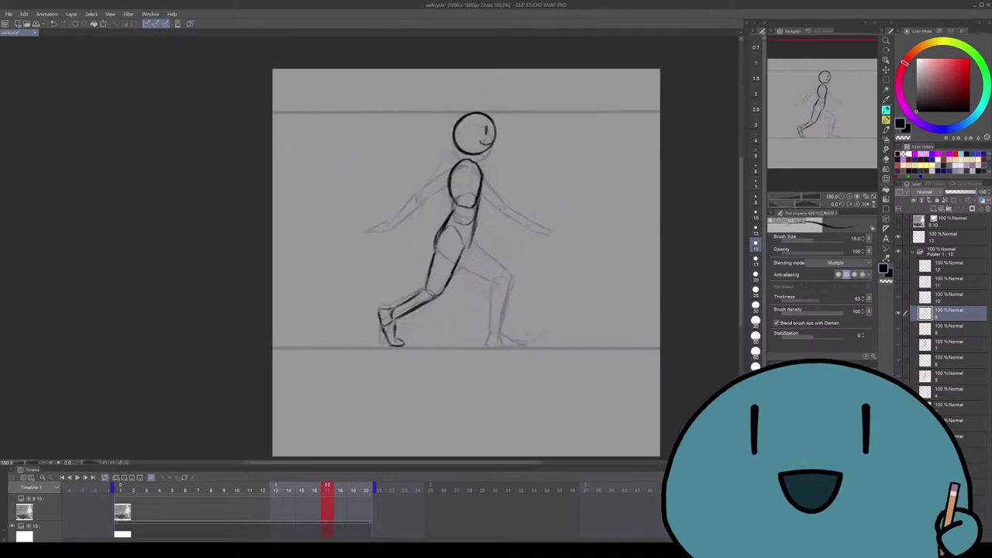
Try a straight line for the back of the leading leg from the crotch toward the shin, and undo it
scroll(465, 256, up, 2)
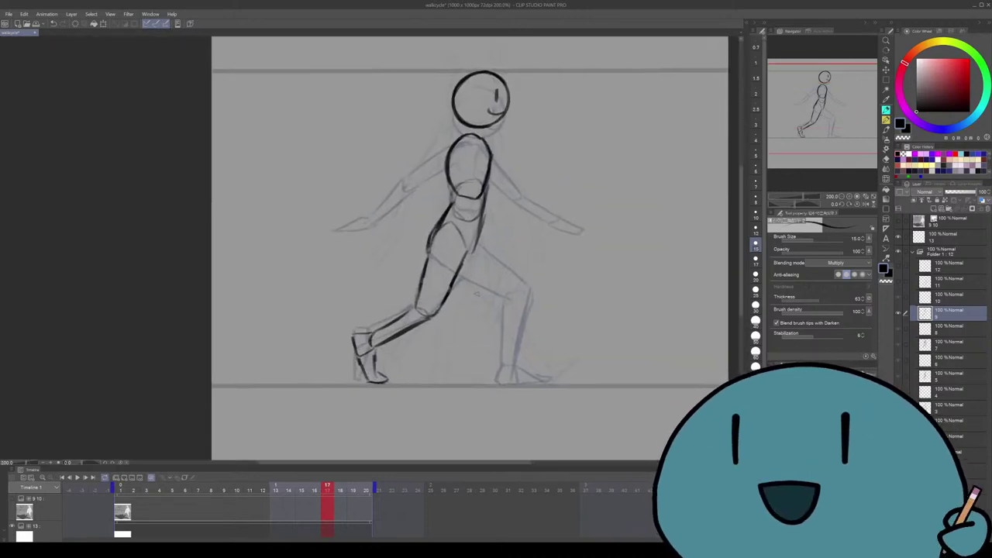
scroll(465, 255, down, 2)
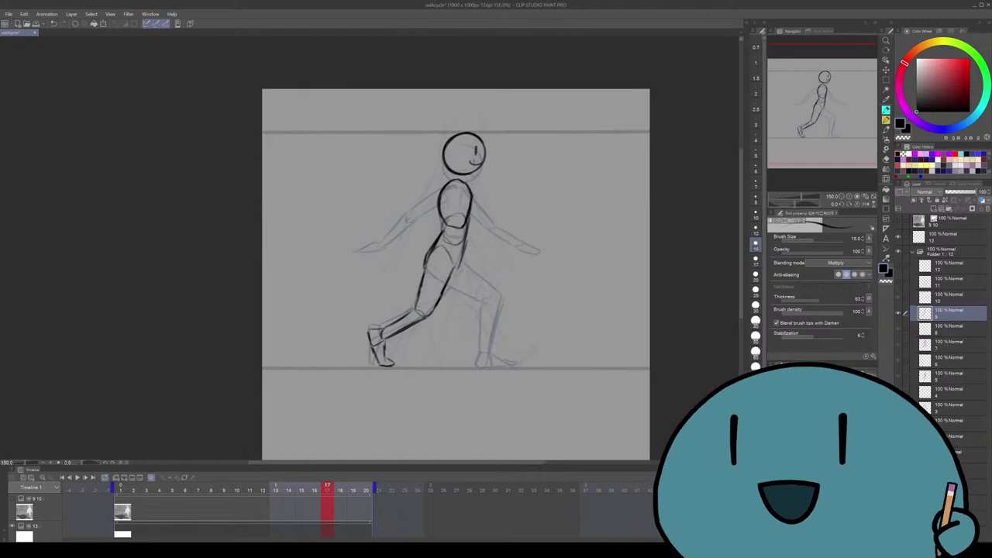
drag(449, 282, 484, 330)
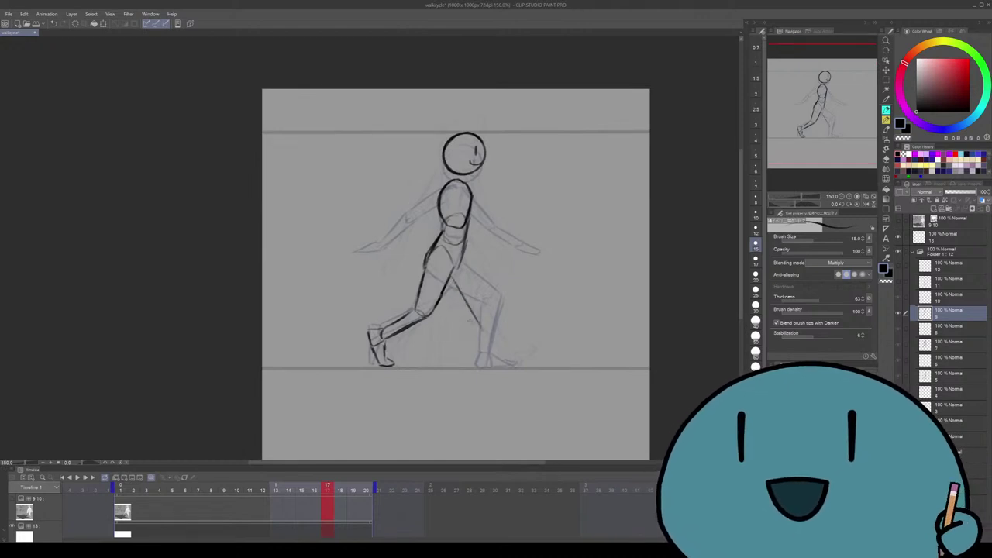
key(ctrl+z)
key(ctrl+y)
key(ctrl+z)
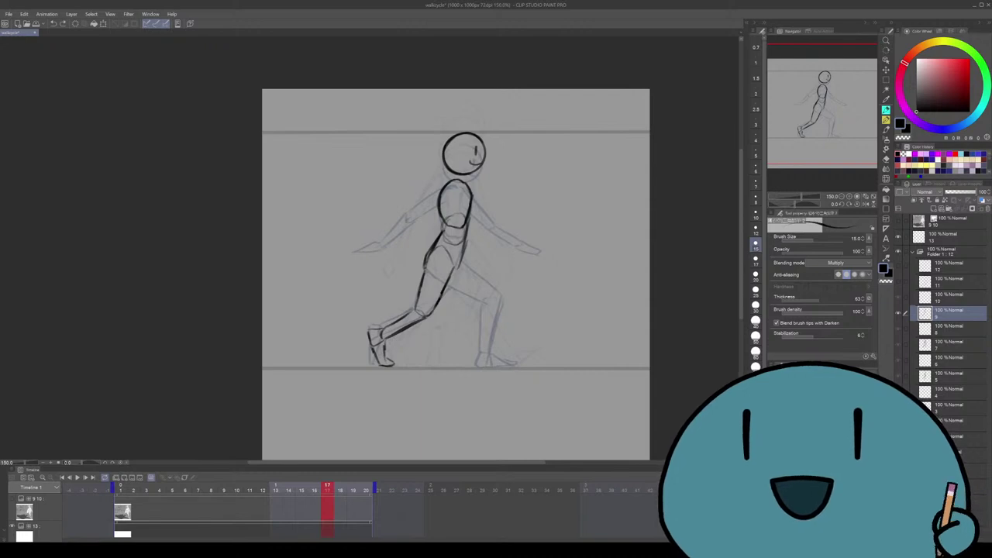
Try several front lines for the leading leg from the hip toward the foot, and erase the last one
scroll(457, 272, down, 1)
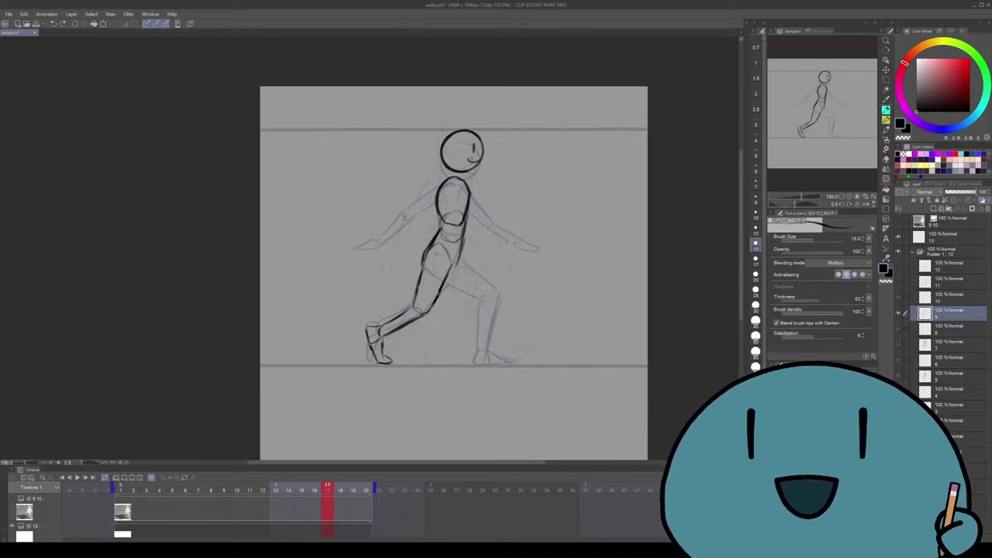
mouse_move(463, 253)
mouse_down()
mouse_move(521, 334)
mouse_move(510, 338)
mouse_up()
key(ctrl+z)
key(ctrl+z)
key(ctrl+z)
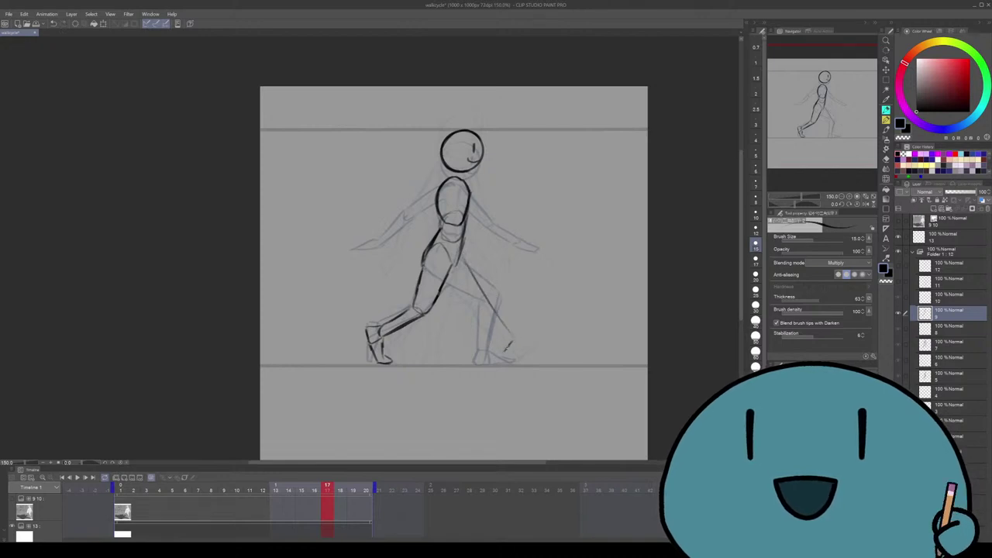
key(ctrl+z)
drag(464, 256, 497, 326)
key(ctrl+z)
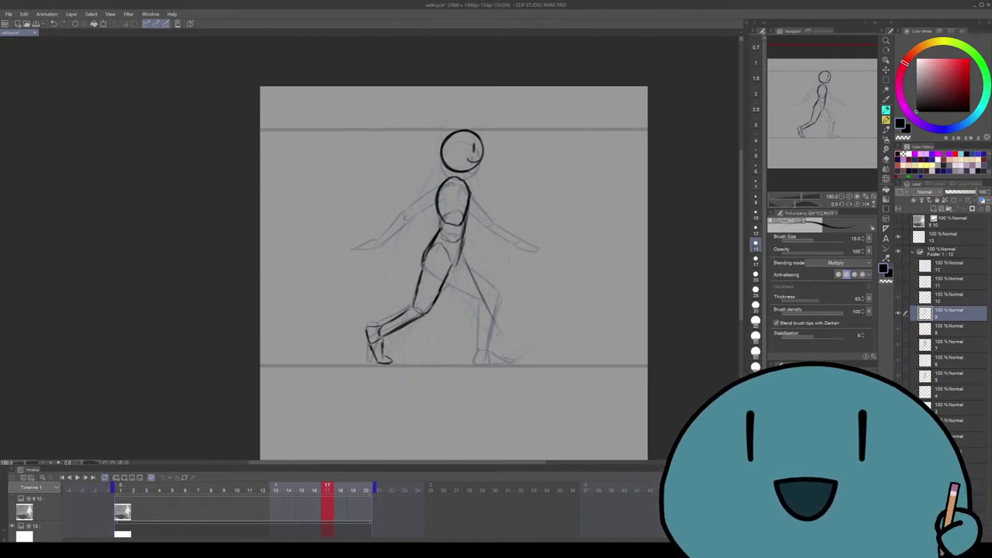
key(ctrl+z)
drag(464, 256, 498, 335)
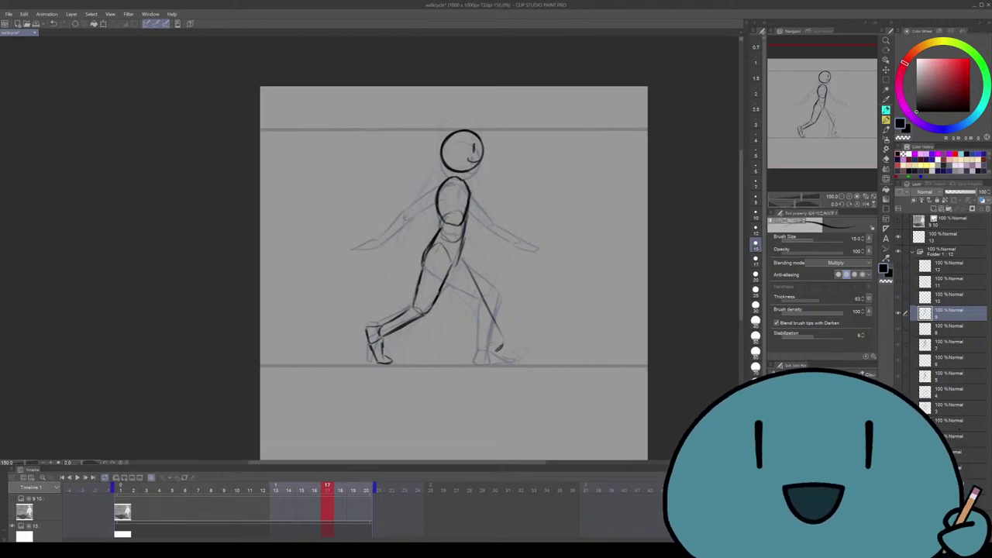
key(e)
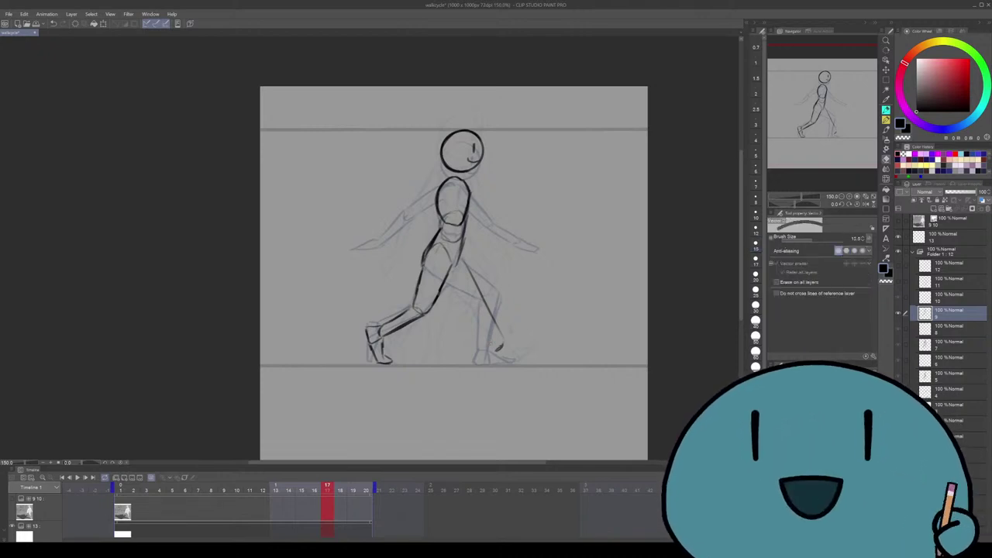
drag(501, 350, 467, 267)
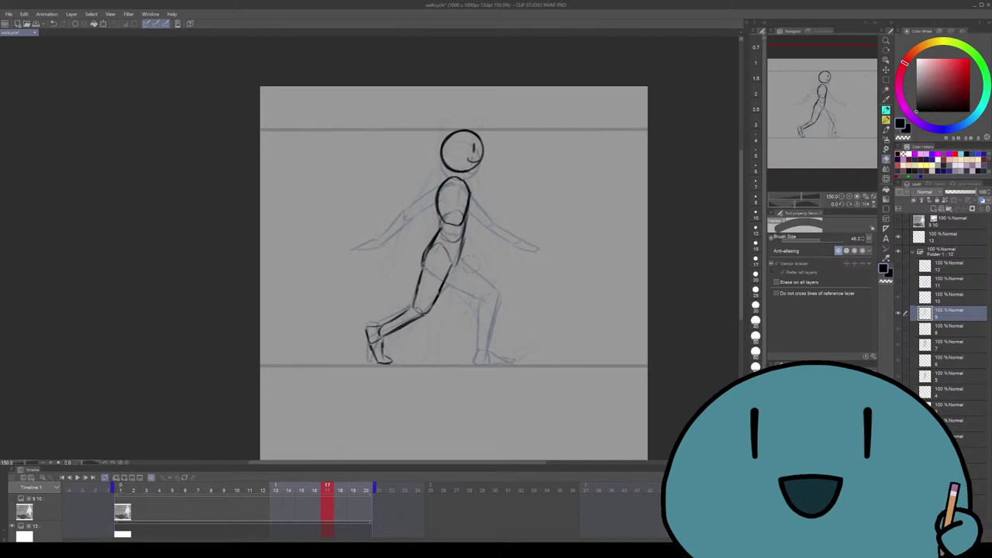
Try further strokes for the front edge of the leading leg starting at the hip, undoing the rejected ones
key(p)
scroll(442, 292, up, 1)
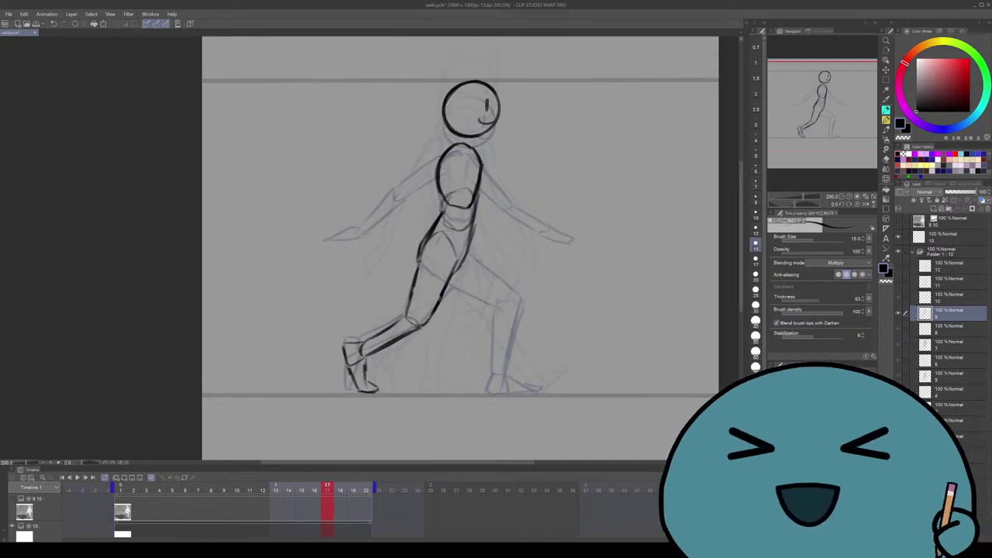
drag(458, 268, 465, 273)
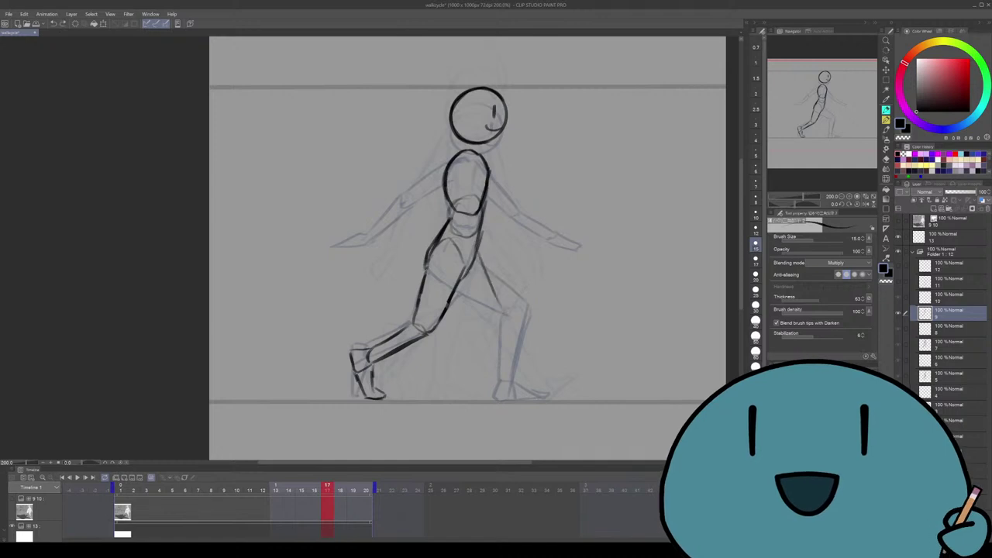
drag(482, 260, 508, 314)
key(ctrl+z)
drag(480, 251, 509, 324)
key(ctrl+z)
key(ctrl+z)
key(ctrl+z)
drag(476, 249, 518, 357)
key(ctrl+z)
key(ctrl+z)
key(ctrl+z)
key(ctrl+z)
Draw the front line of the leading leg as a straight diagonal from the hip to just above the forward foot
mouse_move(482, 261)
mouse_down()
mouse_move(521, 372)
mouse_move(494, 294)
mouse_move(517, 339)
mouse_move(521, 373)
mouse_move(519, 342)
mouse_move(537, 379)
mouse_up()
key(ctrl+z)
key(ctrl+z)
key(ctrl+z)
key(ctrl+z)
drag(518, 338, 539, 379)
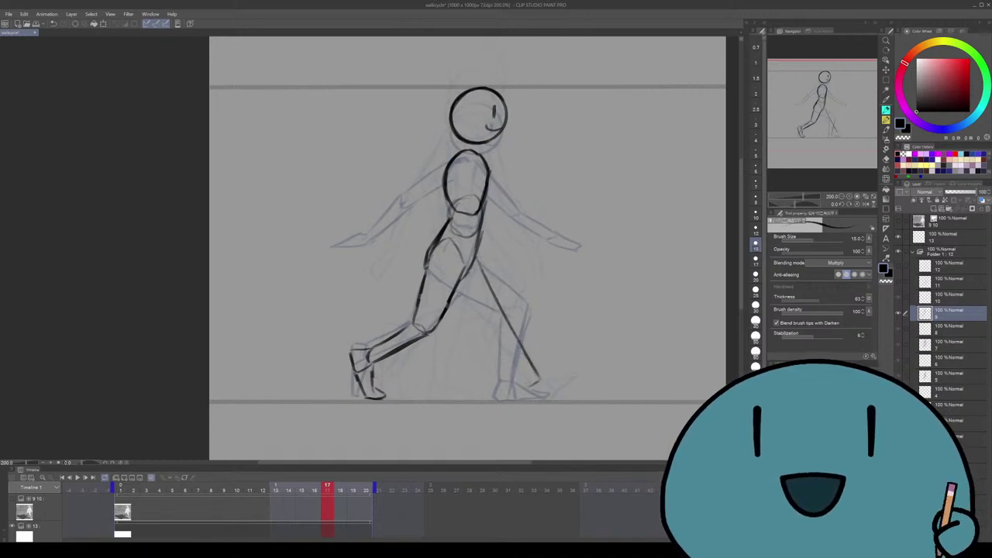
key(ctrl+z)
key(ctrl+z)
drag(515, 339, 535, 377)
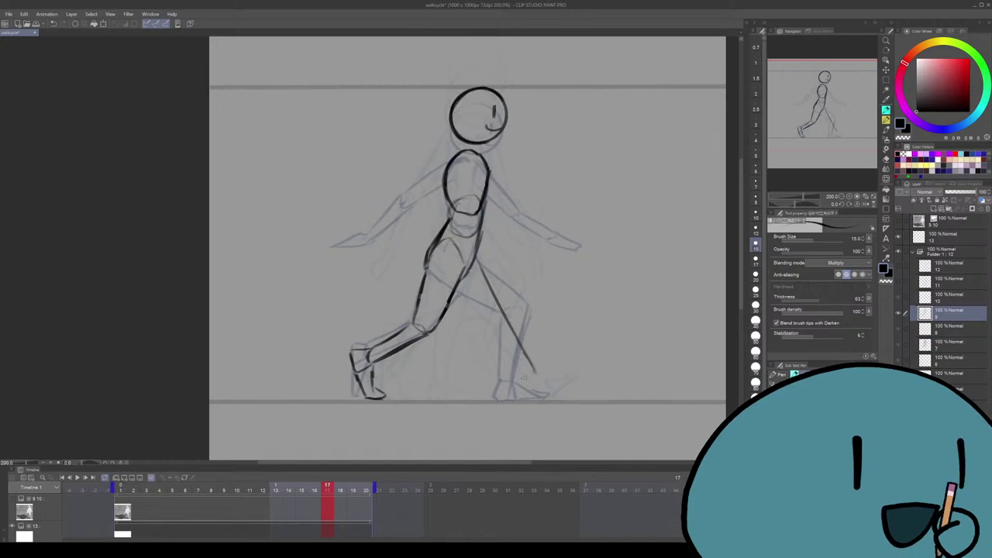
Try strokes for the underside of the leading thigh starting at the crotch, undoing each one
mouse_move(465, 248)
mouse_down()
mouse_move(423, 290)
mouse_move(429, 282)
mouse_up()
key(ctrl+z)
drag(428, 268, 425, 293)
key(ctrl+z)
key(ctrl+z)
drag(449, 256, 446, 245)
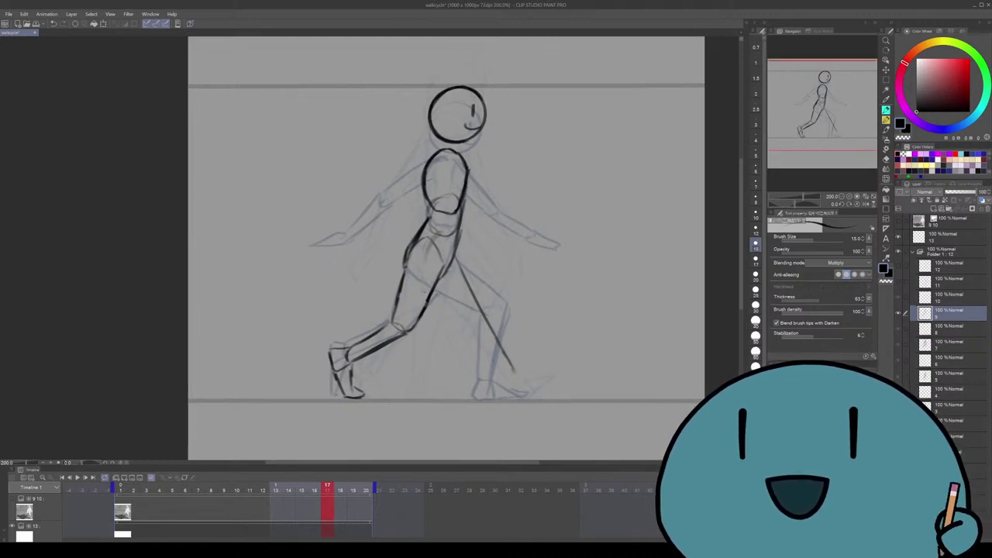
Draw the underside of the leading thigh from the crotch down to a rounded knee, undoing rejected strokes
drag(465, 295, 438, 333)
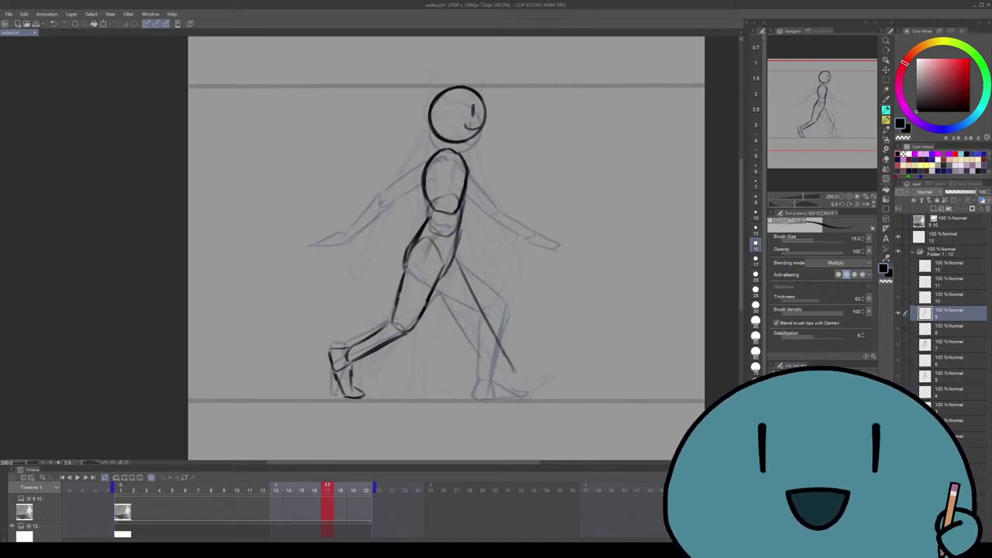
drag(455, 310, 451, 294)
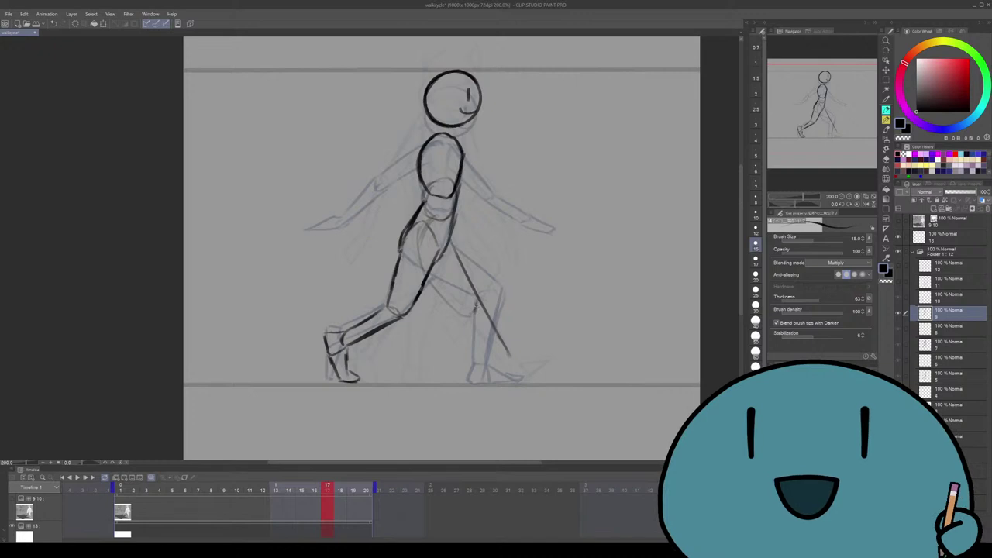
drag(476, 308, 479, 304)
drag(457, 245, 479, 301)
key(ctrl+z)
mouse_move(430, 262)
mouse_down()
mouse_move(460, 312)
mouse_move(481, 306)
mouse_up()
Erase the lower part of the leading leg's front line and redraw the shin from the knee to the forward foot
key(e)
mouse_move(518, 349)
mouse_down()
mouse_move(493, 299)
mouse_move(518, 358)
mouse_up()
key(p)
key(ctrl+z)
drag(490, 293, 524, 363)
drag(447, 248, 436, 231)
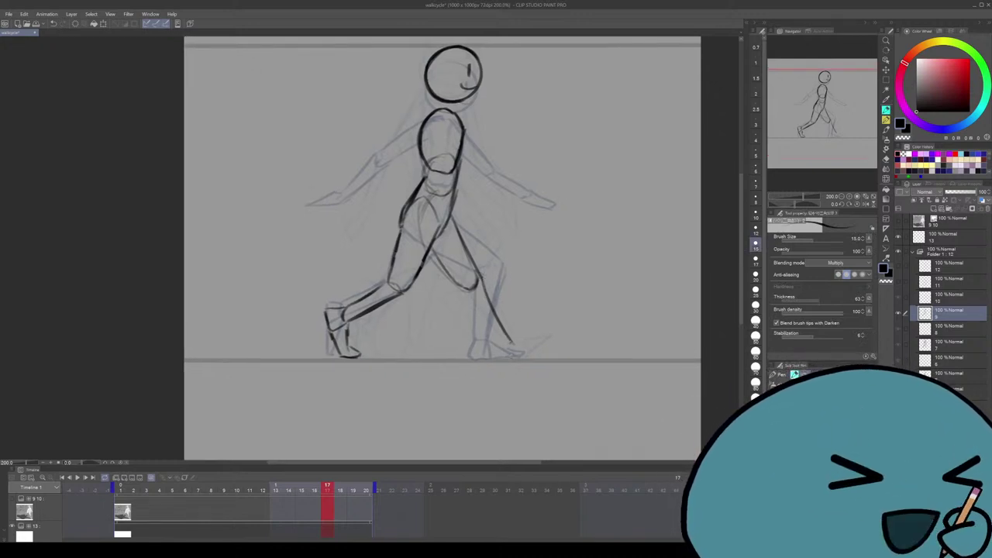
drag(442, 232, 446, 241)
Draw the ankle and heel of the leading foot as a small block touching the ground line
drag(516, 348, 507, 356)
drag(517, 348, 508, 359)
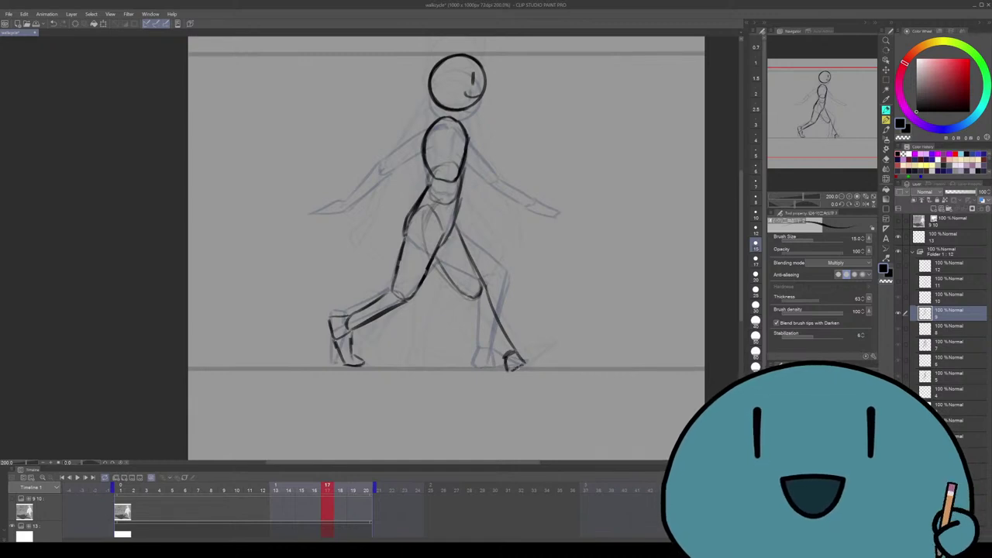
drag(512, 196, 508, 202)
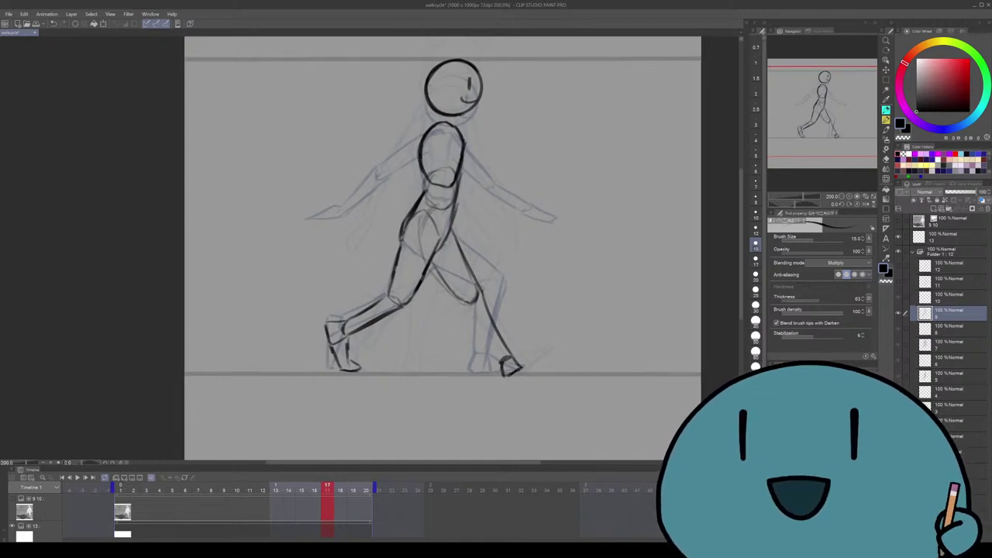
Draw the calf line of the leading leg from behind the knee to the heel, undoing rejected strokes
mouse_move(464, 299)
mouse_down()
mouse_move(463, 326)
mouse_move(479, 327)
mouse_up()
key(ctrl+z)
mouse_move(476, 316)
mouse_down()
mouse_move(465, 325)
mouse_move(460, 318)
mouse_move(495, 352)
mouse_up()
key(ctrl+z)
key(ctrl+z)
key(ctrl+z)
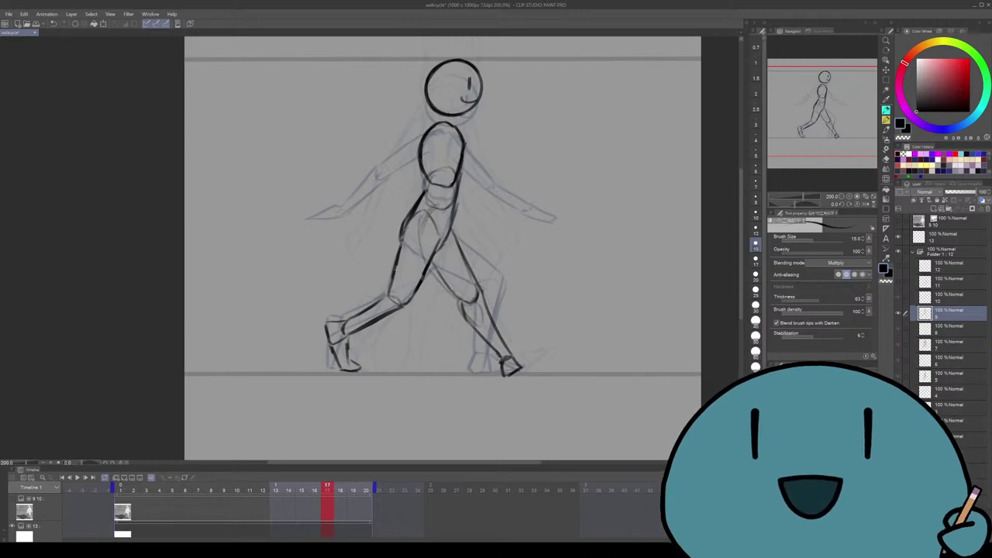
mouse_move(481, 310)
mouse_down()
mouse_move(468, 333)
mouse_move(510, 369)
mouse_up()
key(ctrl+z)
key(ctrl+z)
Draw the sole of the leading foot as a line rising from the heel toward raised toes, undoing rejected strokes
mouse_move(504, 357)
mouse_down()
mouse_move(497, 340)
mouse_move(543, 334)
mouse_move(548, 356)
mouse_up()
key(ctrl+z)
key(ctrl+z)
key(ctrl+z)
drag(439, 249, 442, 252)
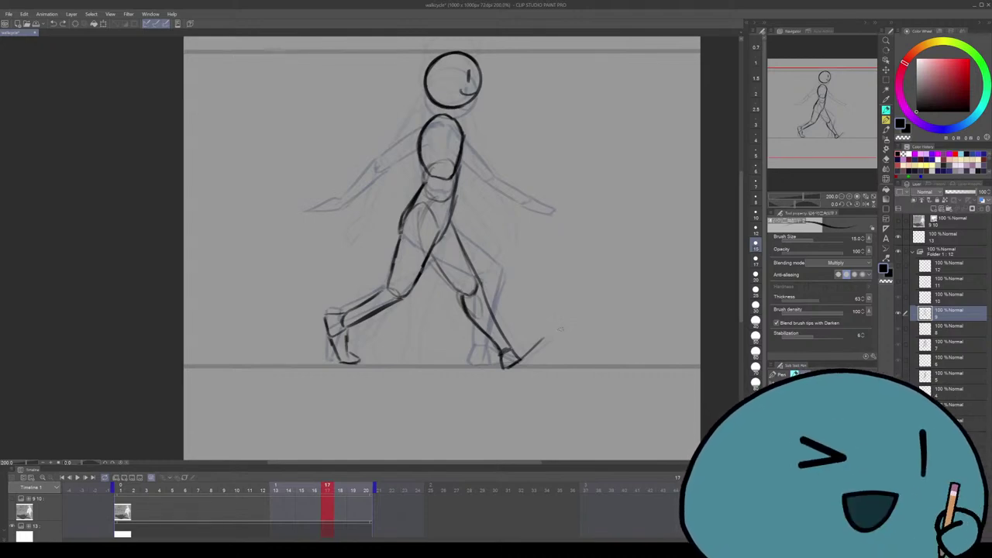
drag(439, 248, 451, 251)
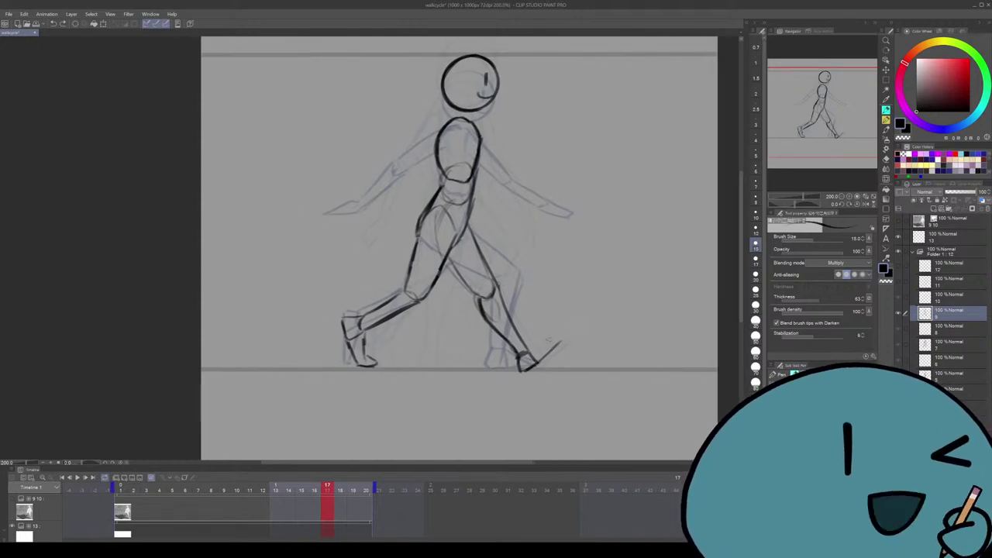
Draw the top line of the leading foot from the ankle and close it at the raised toe tip
scroll(516, 344, up, 2)
mouse_move(496, 325)
mouse_down()
mouse_move(443, 321)
mouse_move(455, 353)
mouse_up()
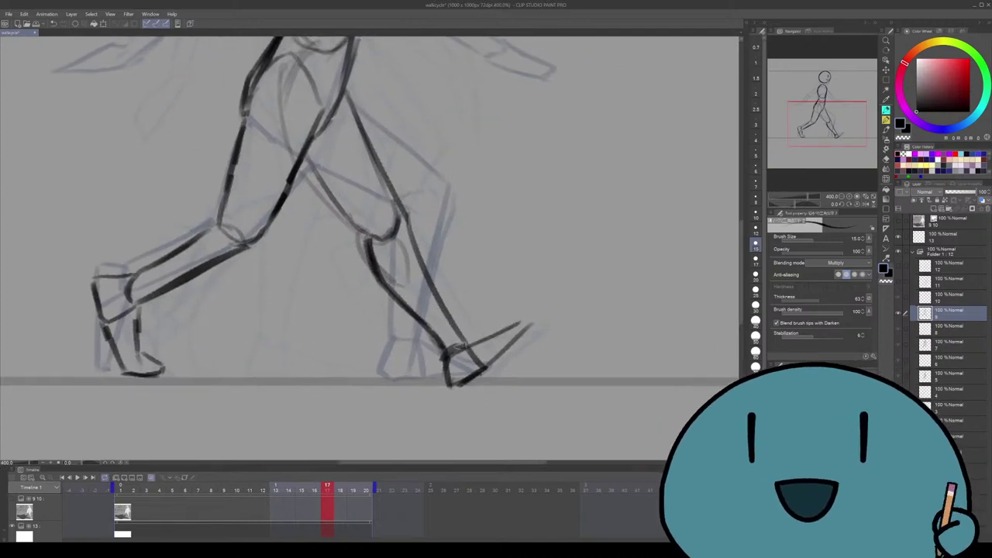
mouse_move(522, 322)
mouse_down()
mouse_move(473, 347)
mouse_move(521, 333)
mouse_move(482, 372)
mouse_up()
key(ctrl+z)
mouse_move(529, 332)
mouse_down()
mouse_move(483, 370)
mouse_move(517, 337)
mouse_up()
key(ctrl+z)
scroll(503, 356, down, 3)
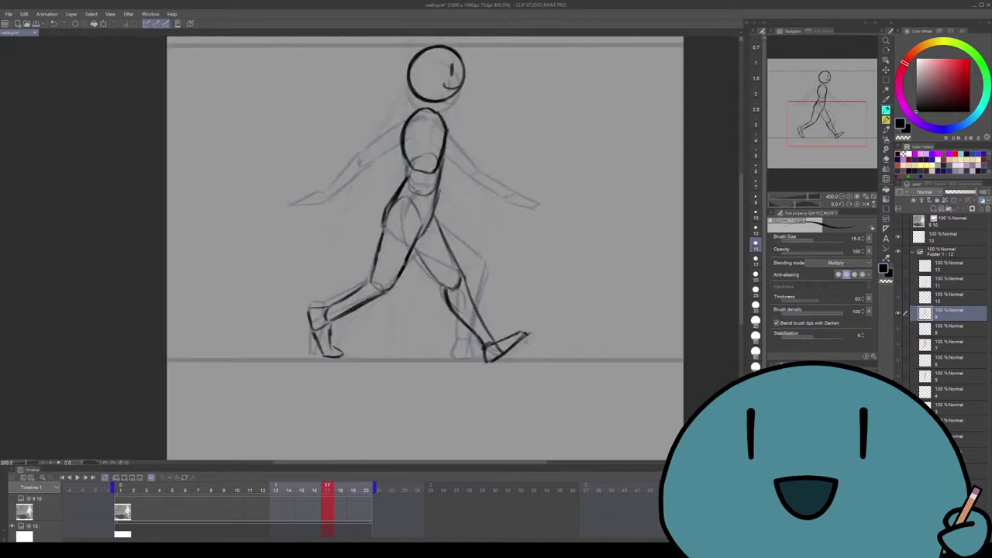
drag(465, 310, 487, 331)
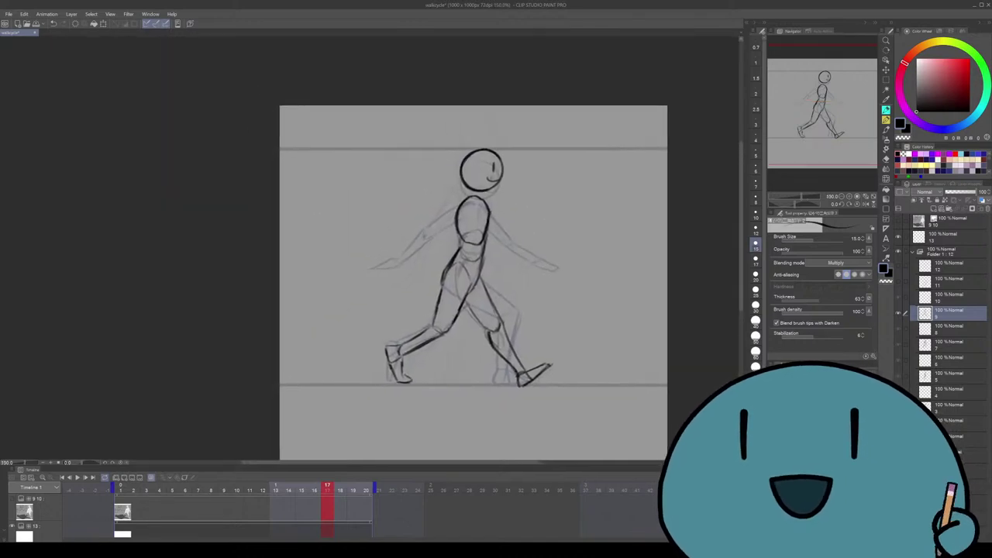
Try several lines for the front of the forward upper arm from the shoulder to the elbow, undoing them
scroll(537, 272, up, 2)
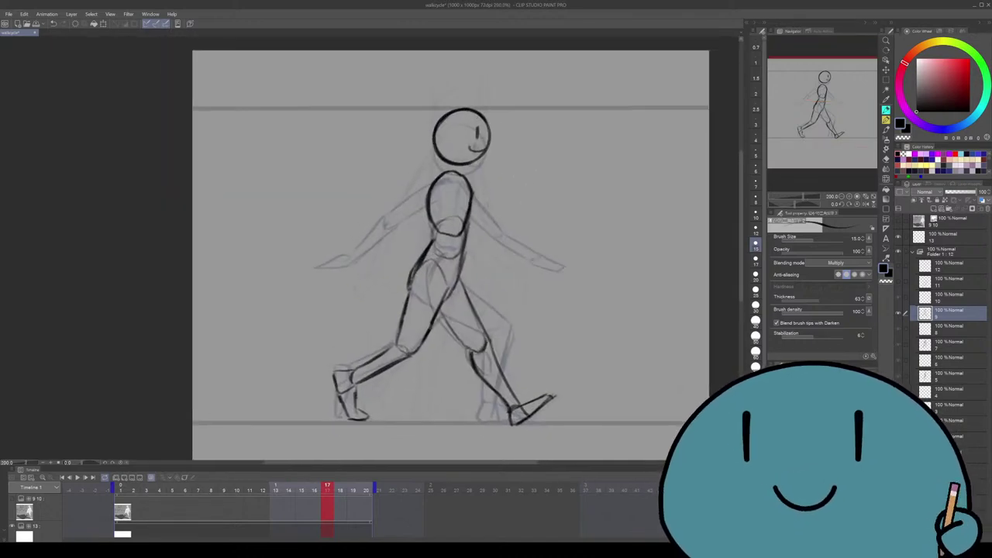
drag(469, 178, 498, 217)
key(ctrl+z)
key(ctrl+z)
drag(473, 185, 501, 236)
key(ctrl+z)
key(ctrl+z)
drag(468, 184, 503, 238)
key(ctrl+z)
key(ctrl+z)
key(ctrl+z)
drag(468, 178, 501, 237)
key(ctrl+z)
scroll(466, 186, down, 5)
scroll(465, 186, up, 3)
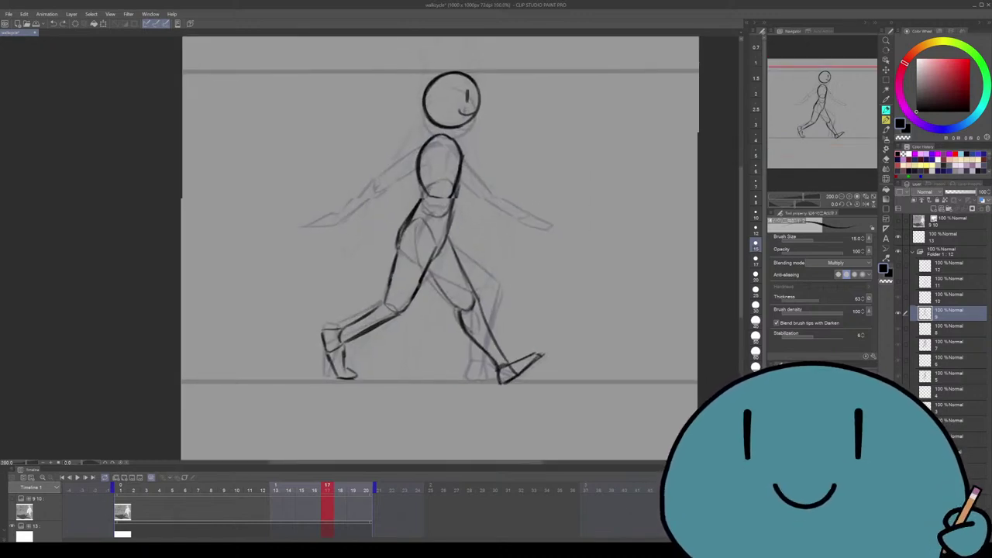
Draw the forward upper arm with its front line, rounded elbow and underside, and join it to the shoulder
drag(465, 186, 477, 197)
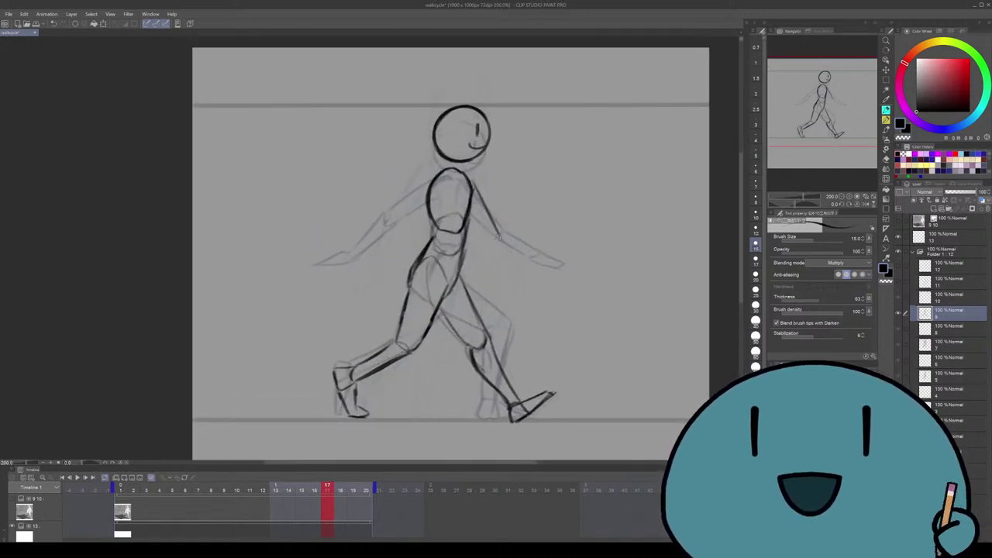
drag(479, 200, 499, 237)
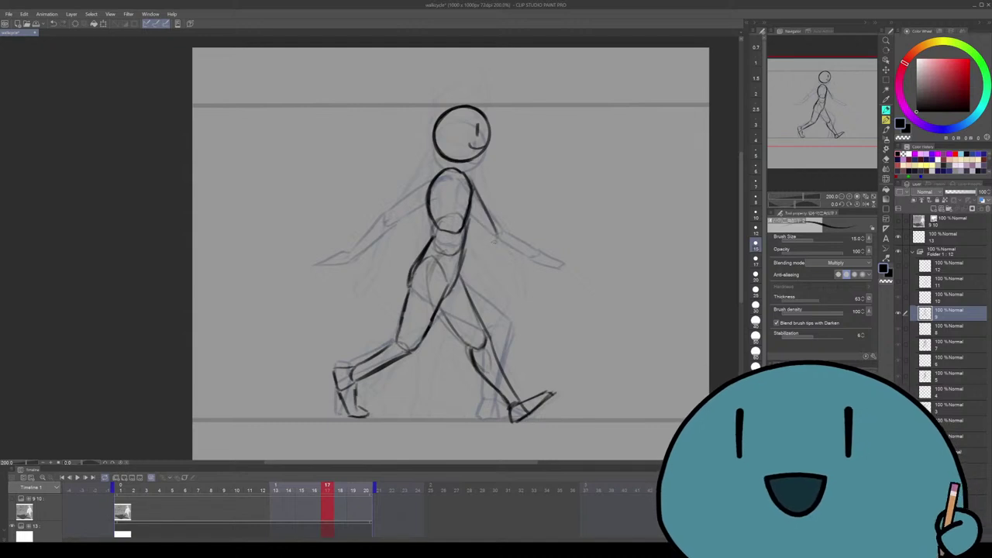
drag(479, 199, 495, 234)
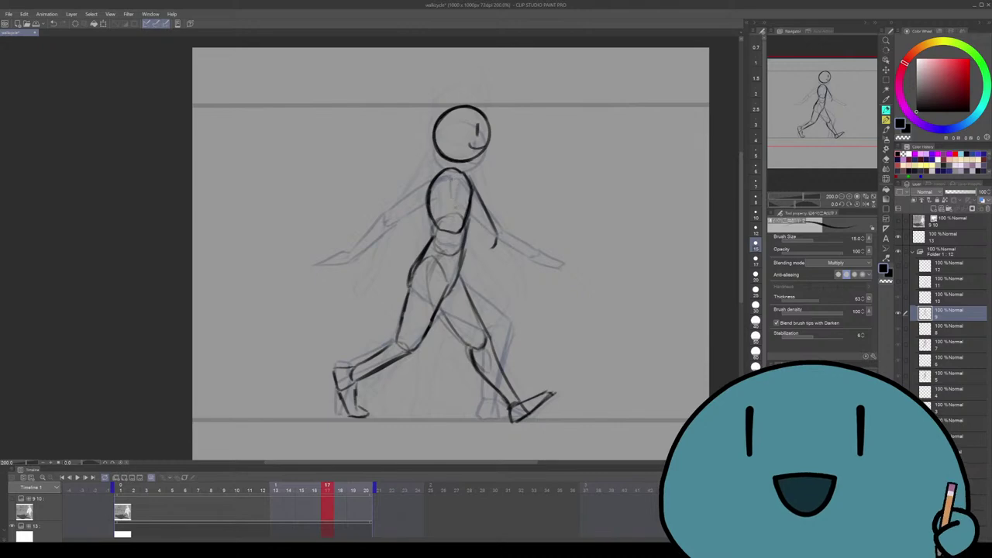
drag(469, 219, 476, 241)
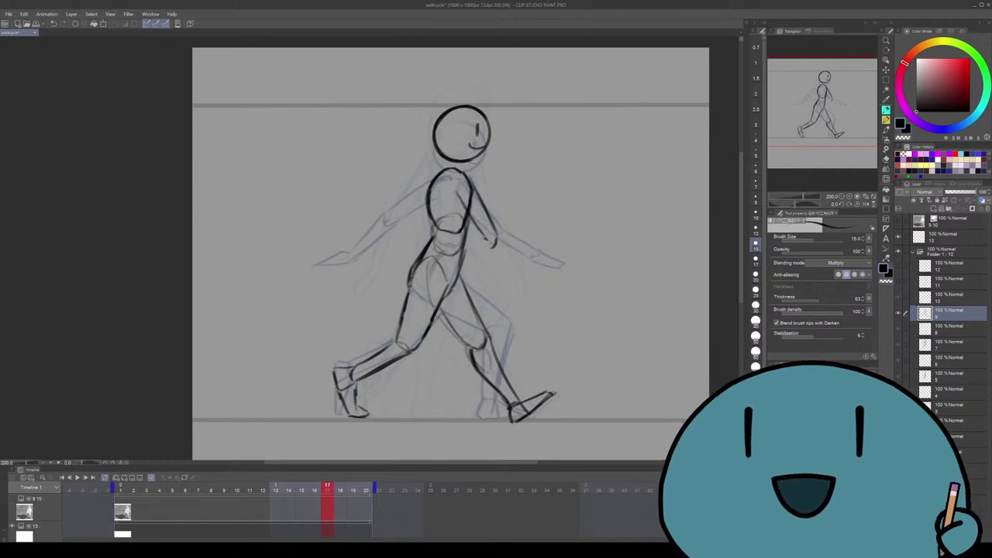
drag(470, 185, 472, 190)
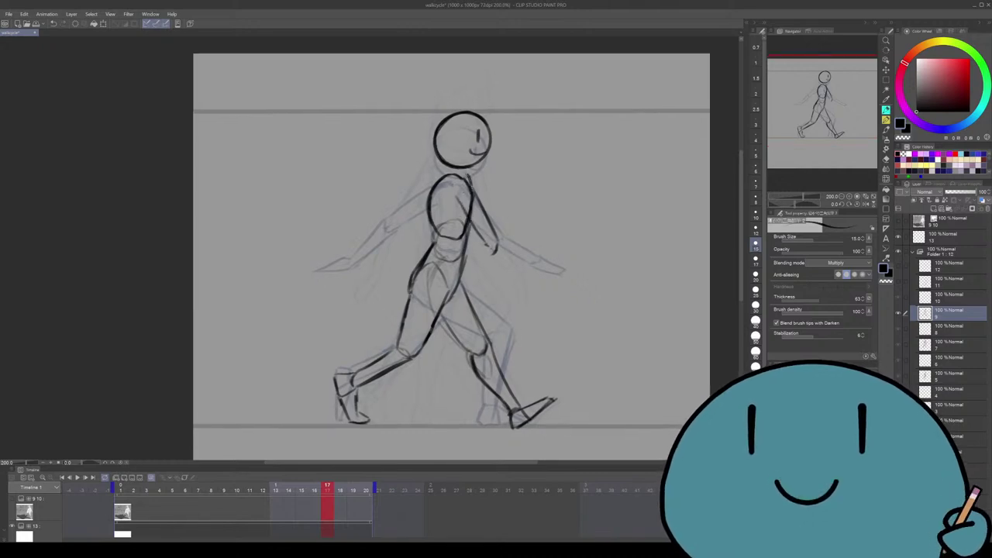
Erase the torso outline where the forward upper arm overlaps it, using a smaller eraser
key(e)
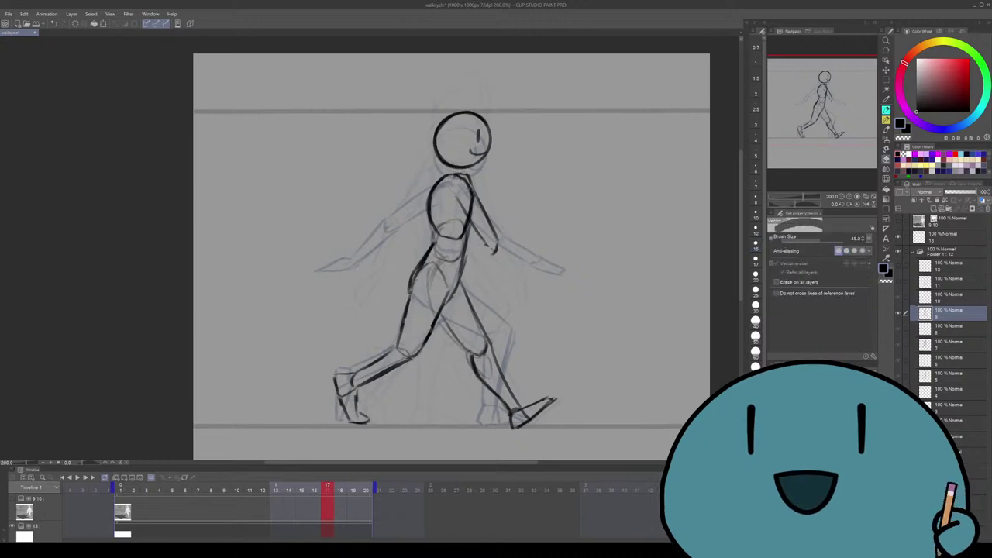
key(bracketleft)
key(bracketleft)
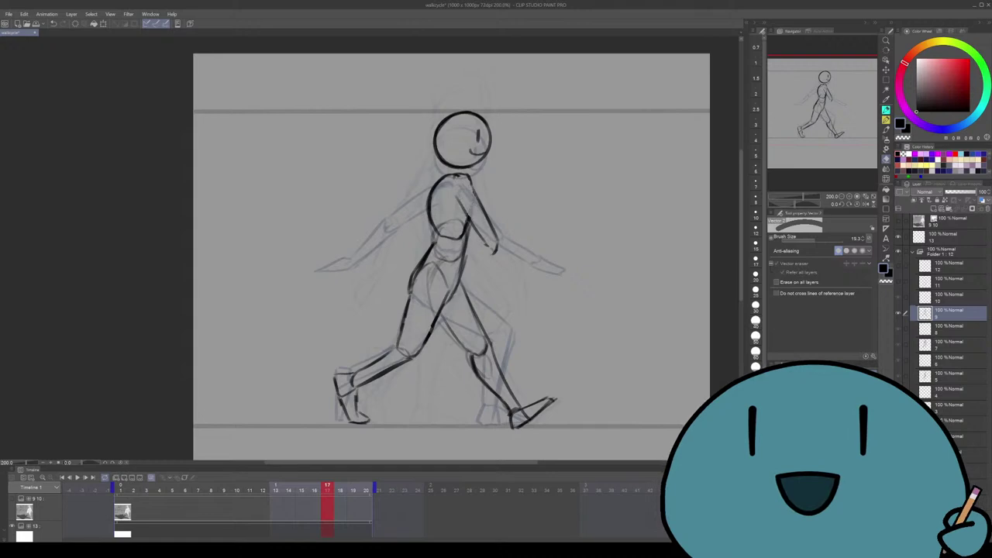
Draw the first long line of the forward forearm from the elbow toward the hand
key(p)
mouse_move(449, 249)
mouse_down()
mouse_move(434, 230)
mouse_move(481, 209)
mouse_move(519, 245)
mouse_up()
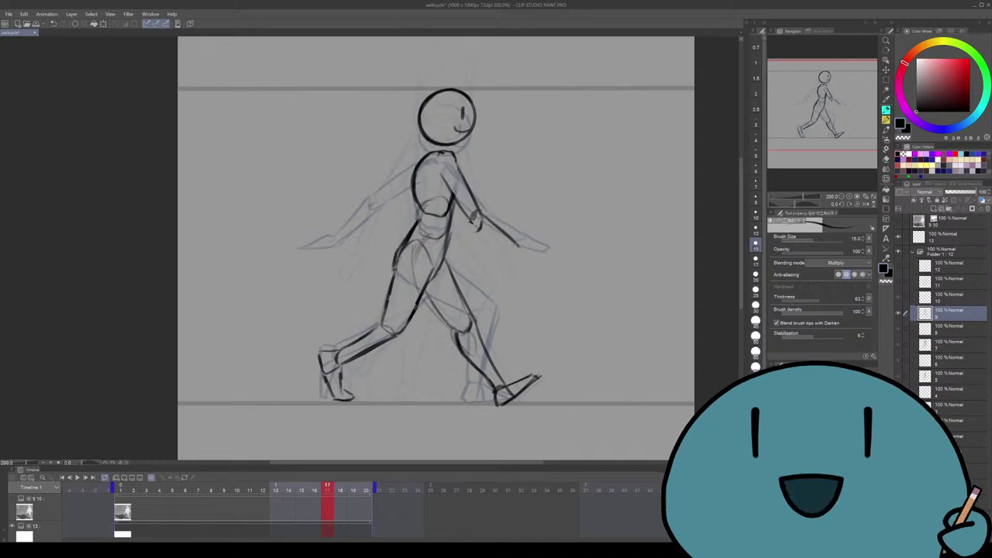
Undo the forward forearm strokes on frame 17 and redraw the forearm from elbow to wrist
key(ctrl+z)
mouse_move(479, 214)
mouse_down()
mouse_move(520, 239)
mouse_move(521, 251)
mouse_up()
key(ctrl+z)
key(ctrl+z)
key(ctrl+z)
key(ctrl+z)
key(ctrl+z)
drag(476, 228, 513, 250)
drag(465, 271, 494, 285)
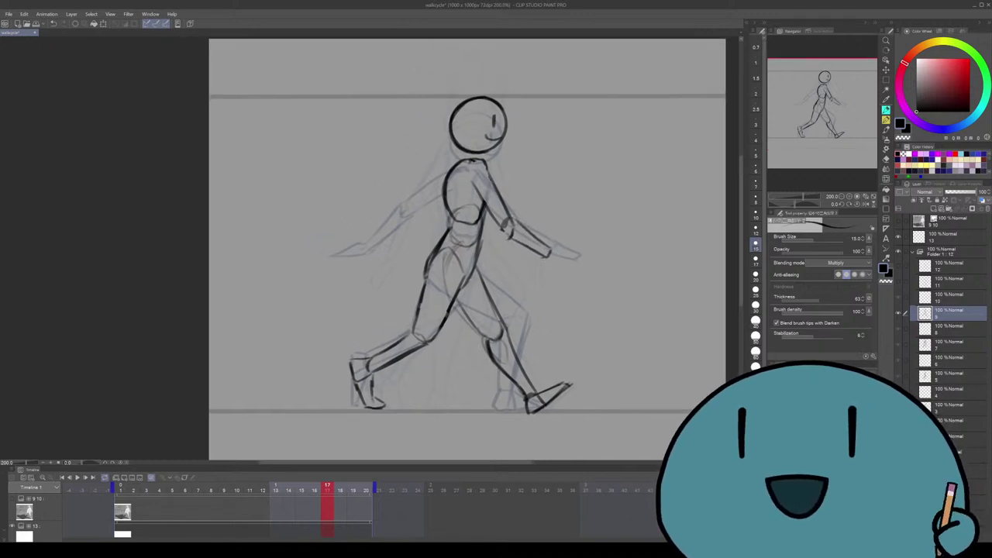
Draw the forward hand on frame 17, hanging down from the wrist
mouse_move(555, 253)
mouse_down()
mouse_move(530, 242)
mouse_move(538, 273)
mouse_move(524, 261)
mouse_move(536, 276)
mouse_up()
key(ctrl+z)
key(ctrl+z)
key(ctrl+z)
mouse_move(537, 272)
mouse_down()
mouse_move(592, 268)
mouse_move(628, 275)
mouse_move(627, 288)
mouse_up()
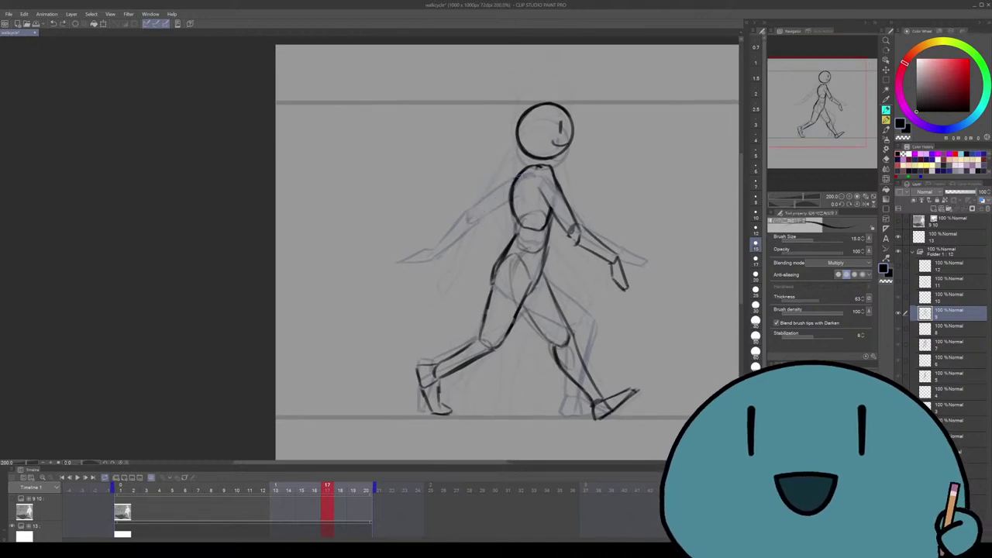
Draw the trailing upper arm and elbow behind the torso on frame 17, and rough in the forearm's back edge
drag(518, 172, 487, 224)
drag(535, 174, 469, 262)
drag(500, 215, 465, 266)
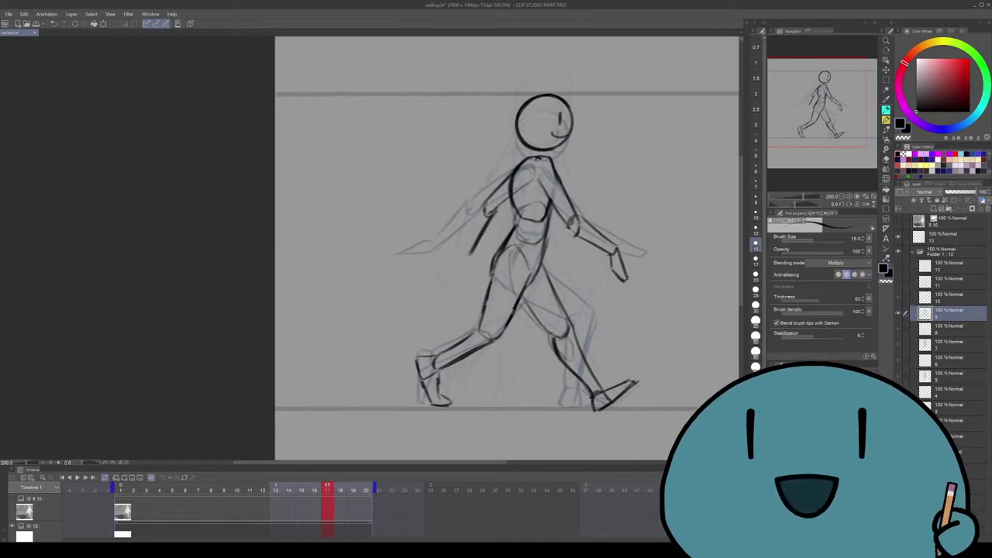
scroll(470, 233, up, 2)
key(ctrl+z)
mouse_move(521, 191)
mouse_down()
mouse_move(476, 284)
mouse_move(461, 280)
mouse_up()
key(ctrl+z)
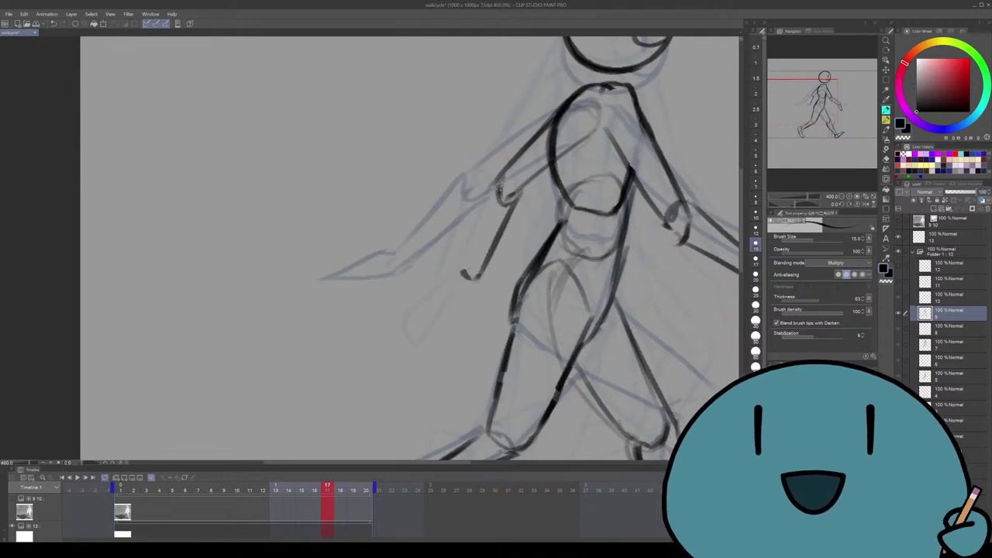
Complete the trailing forearm and draw its hand on frame 17, undoing the unwanted strokes
drag(505, 172, 465, 267)
key(ctrl+z)
mouse_move(488, 201)
mouse_down()
mouse_move(462, 273)
mouse_move(459, 251)
mouse_move(458, 260)
mouse_up()
scroll(475, 232, down, 2)
key(ctrl+z)
key(ctrl+z)
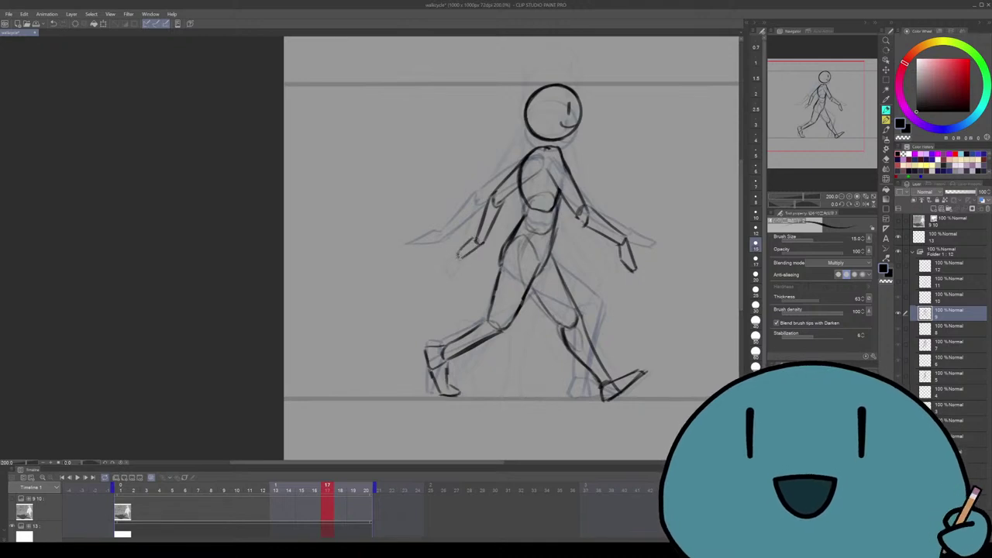
Play back the walk cycle several times to check the motion between the drawn key poses
scroll(465, 248, down, 1)
drag(581, 205, 531, 222)
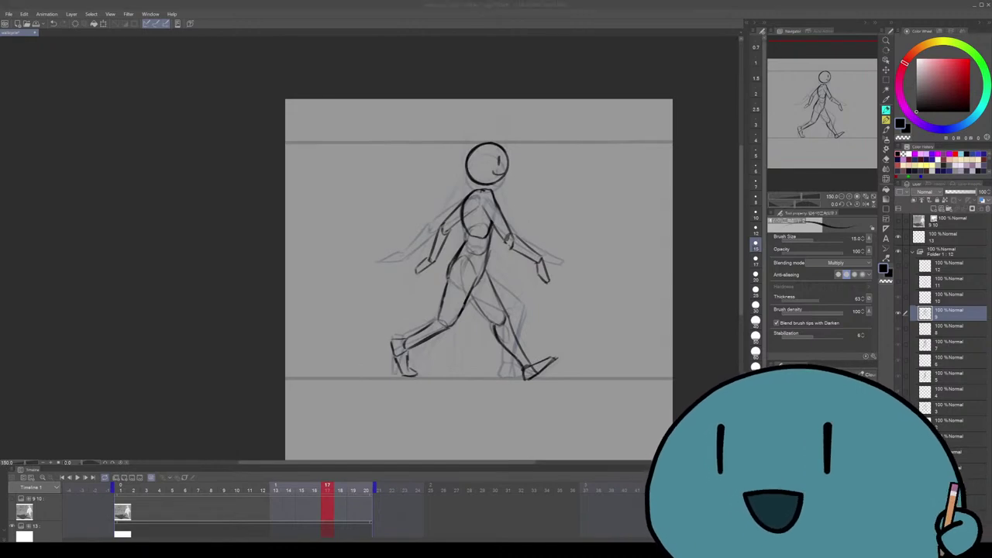
key(Right)
key(space)
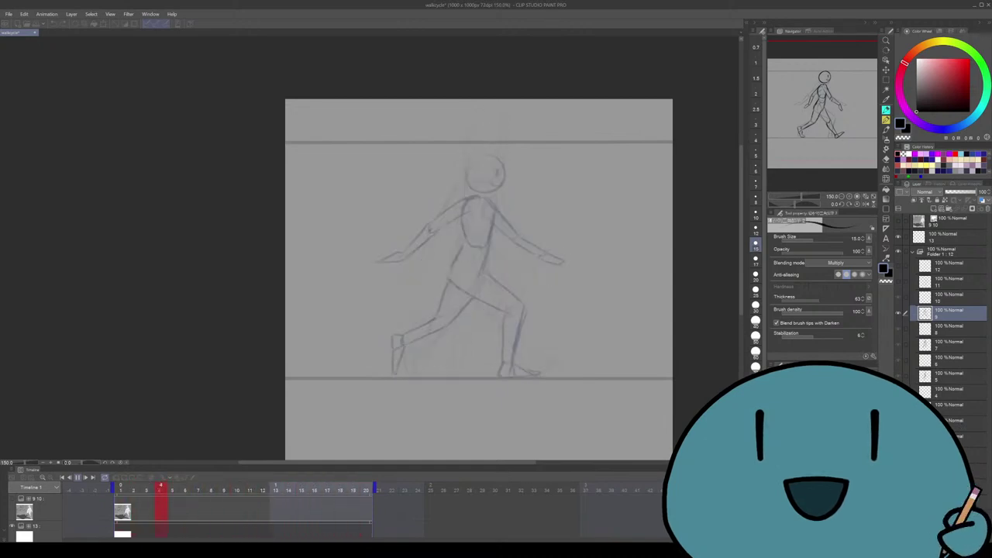
key(space)
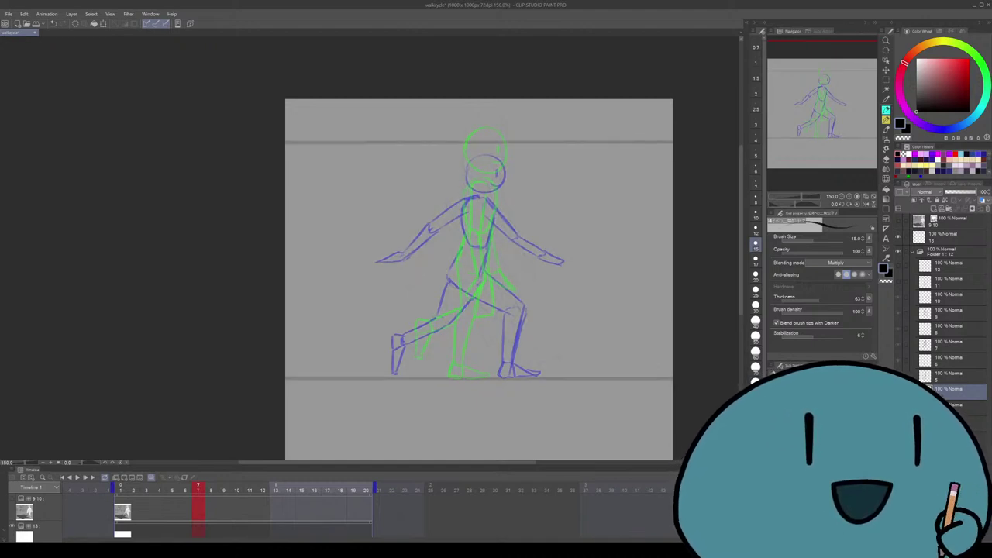
key(Return)
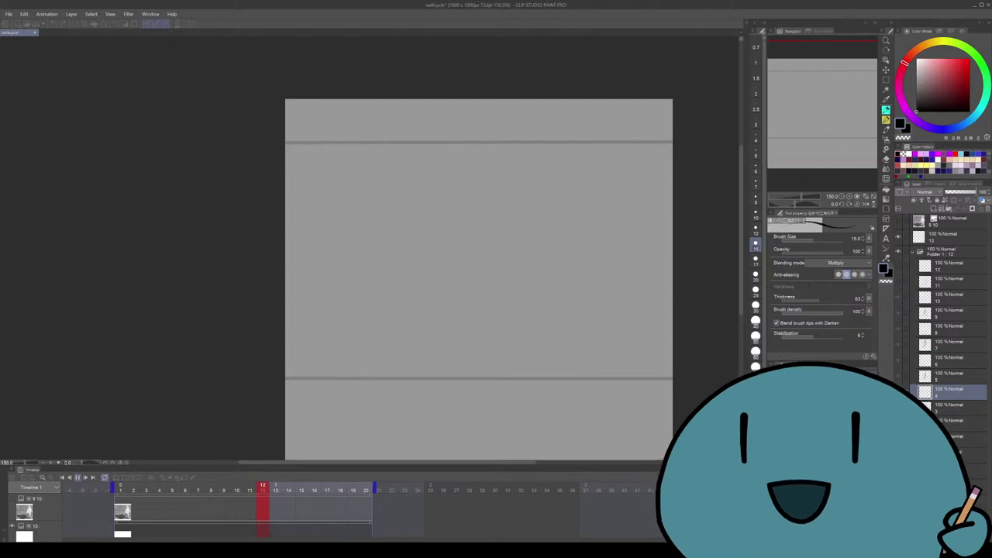
key(Return)
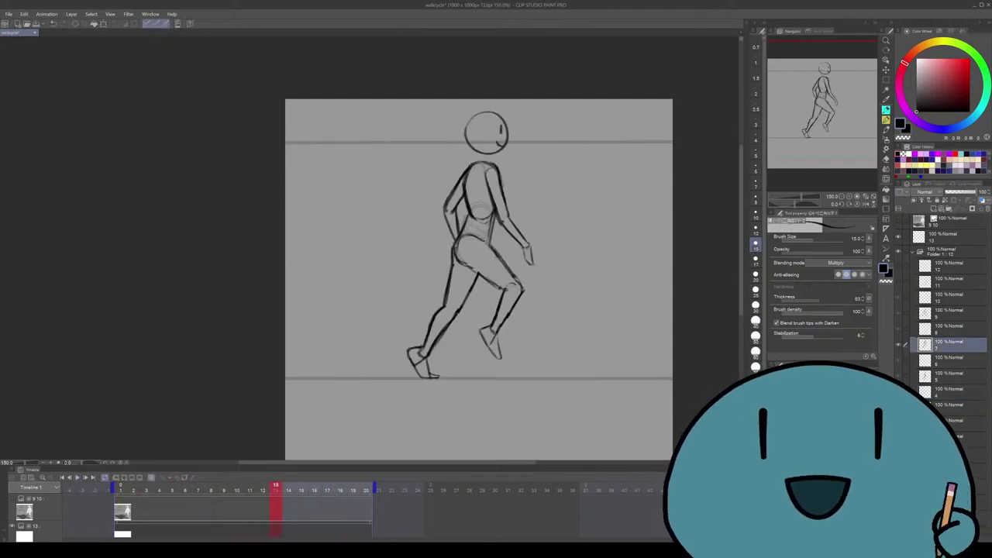
key(Return)
key(Return)
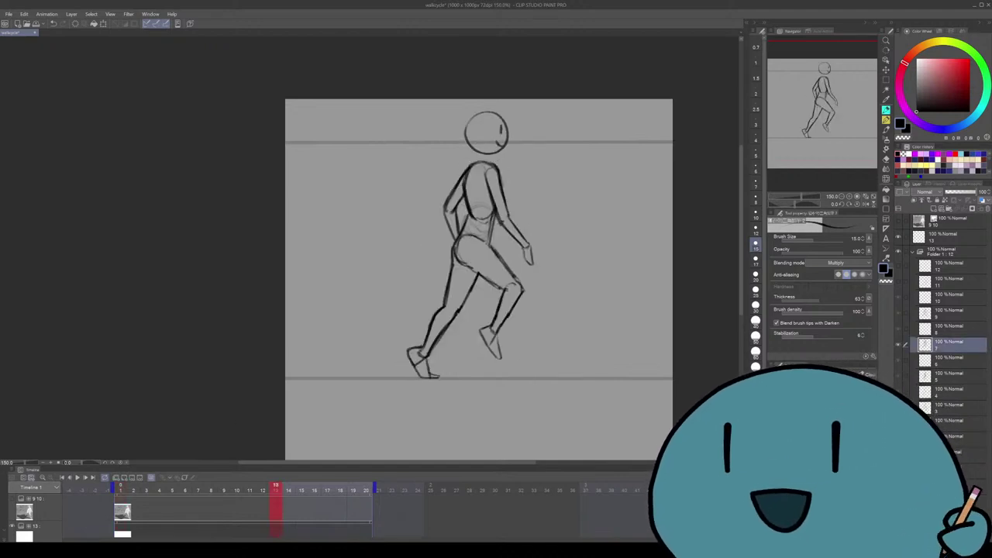
click(77, 477)
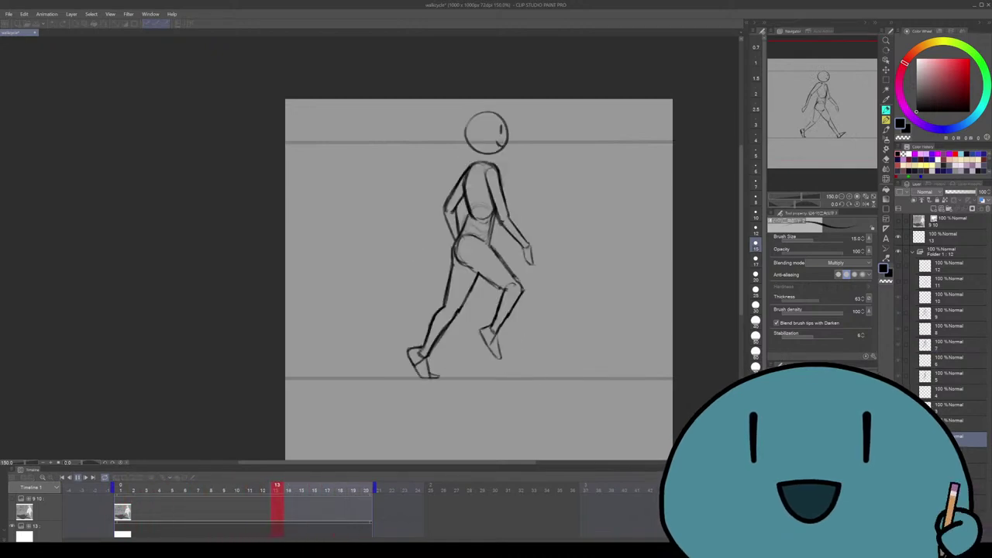
key(Return)
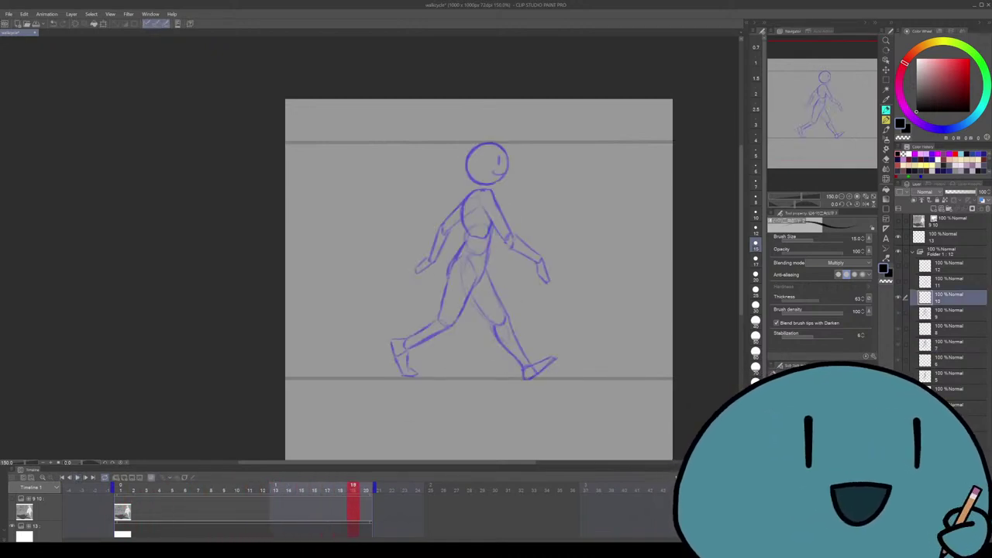
Step back and forth through frames 1 to 5 to compare the contact pose with the low pose
key(Right)
key(Right)
key(Right)
key(Right)
key(Left)
key(Left)
key(Right)
key(Right)
scroll(574, 355, up, 2)
drag(574, 354, 576, 376)
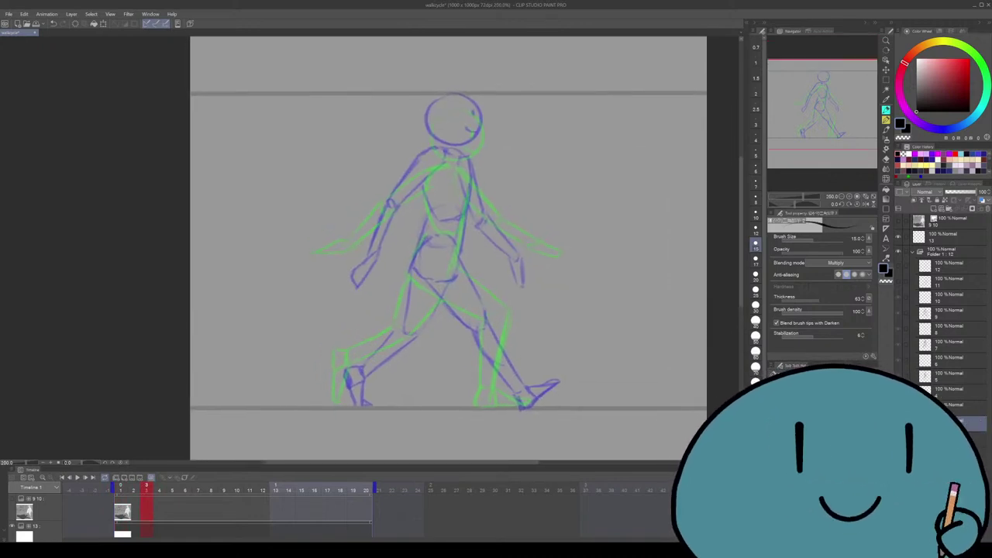
key(Left)
key(Left)
key(Right)
key(Right)
key(Right)
key(Right)
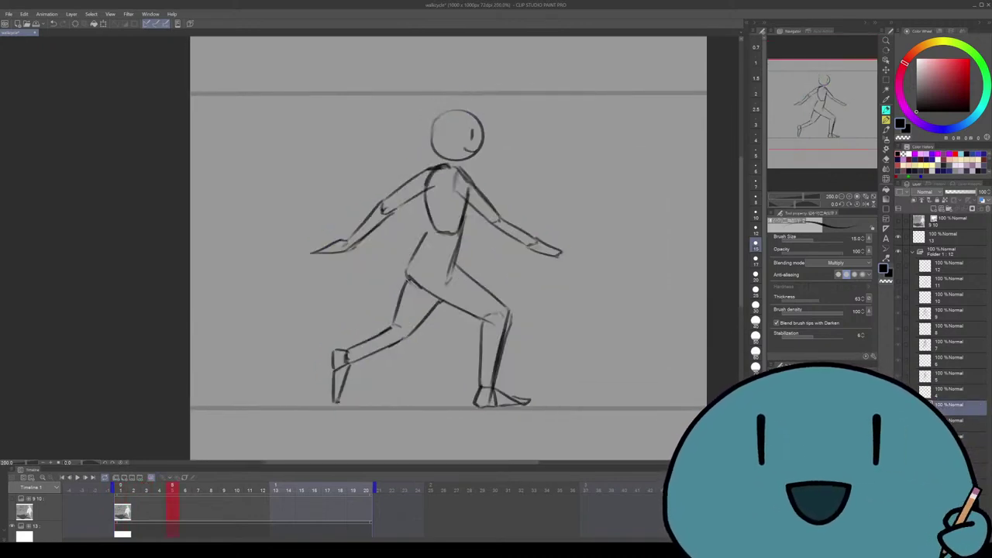
Step between frames 9 and 13 to compare the passing pose with the high pose
key(Right)
key(Right)
key(Right)
key(Right)
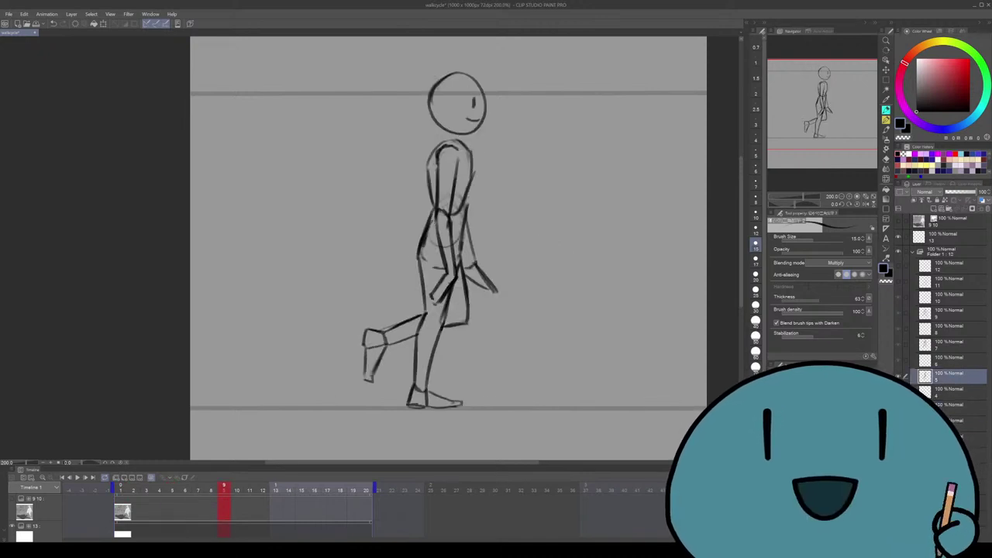
key(Right)
key(Right)
key(Right)
key(Right)
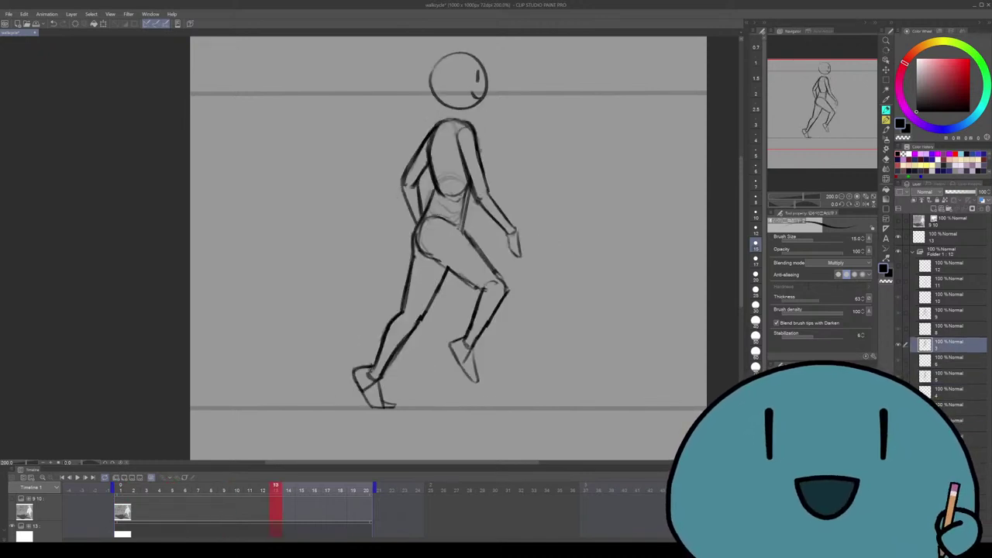
key(Left)
key(Left)
key(Left)
key(Left)
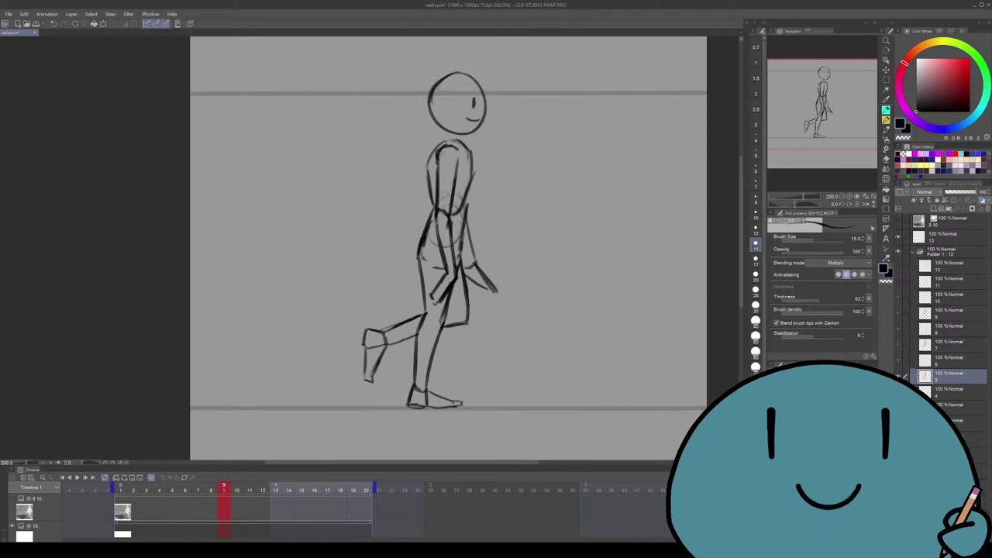
key(Right)
key(Right)
key(Right)
key(Right)
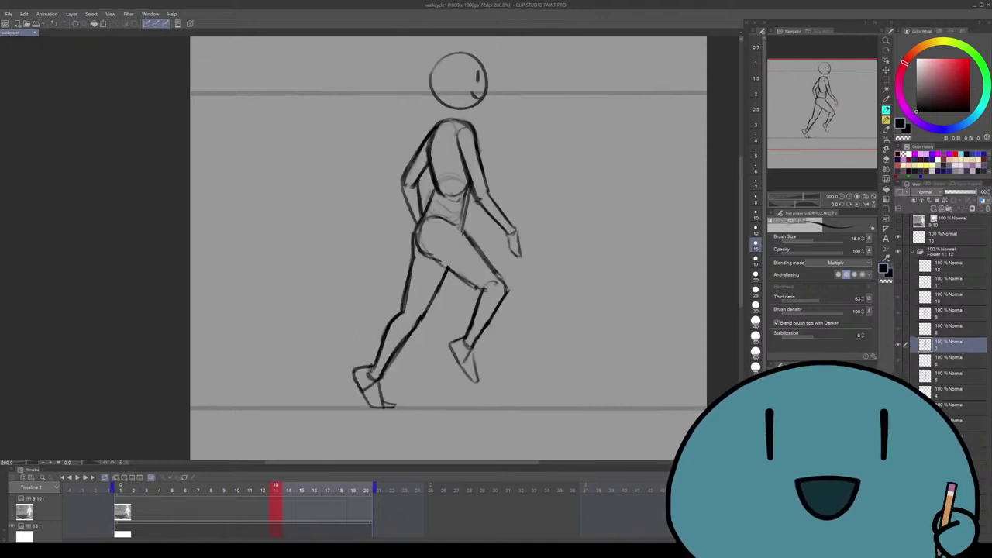
Erase the overlapping hip curve on frame 13 and draw a line extending the rear thigh's front edge to the waist
key(e)
mouse_move(431, 259)
mouse_down()
mouse_move(416, 237)
mouse_move(440, 268)
mouse_up()
key(p)
drag(457, 235, 442, 272)
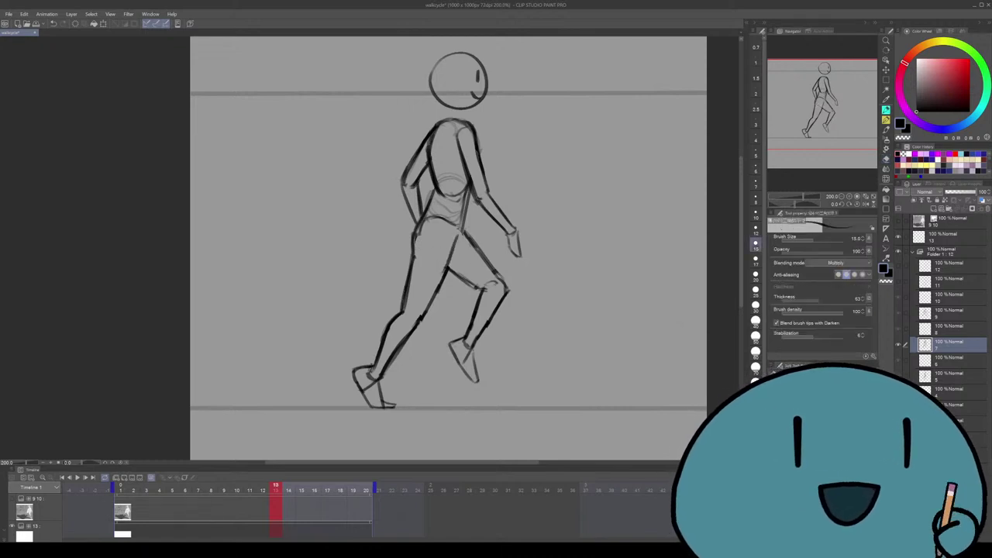
Erase the lower part of the pelvis circle on frame 1, undoing the excess erasure
key(Home)
key(e)
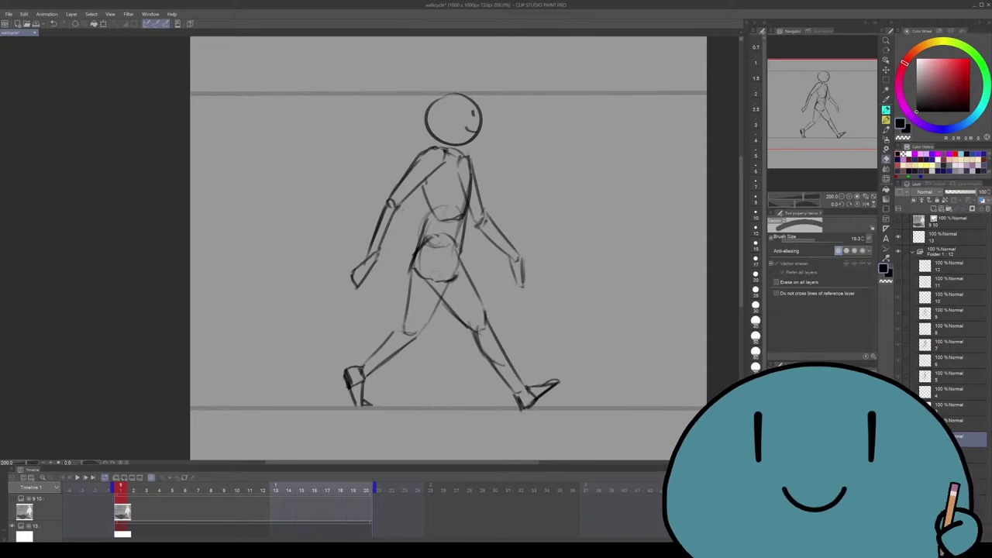
mouse_move(442, 284)
mouse_down()
mouse_move(454, 277)
mouse_move(453, 228)
mouse_move(425, 245)
mouse_up()
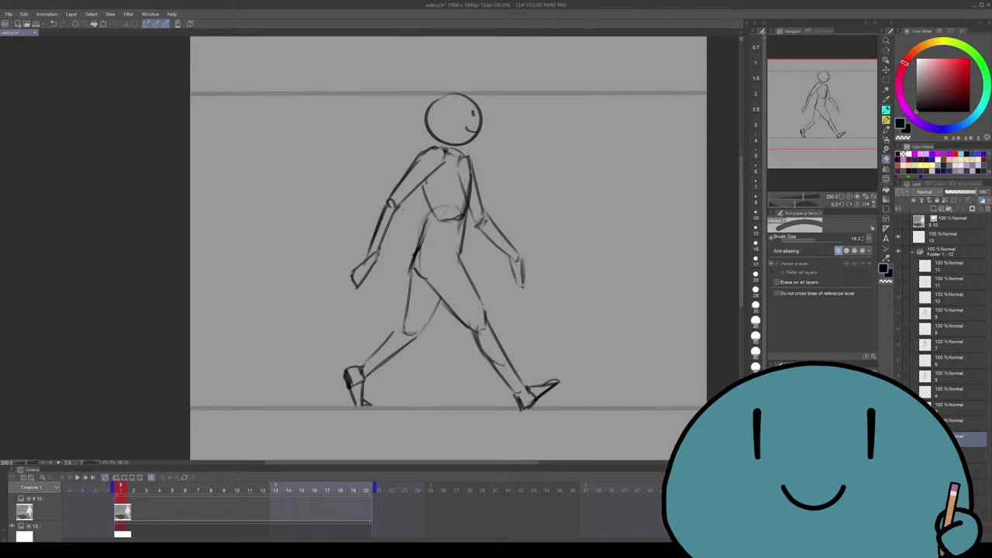
key(ctrl+z)
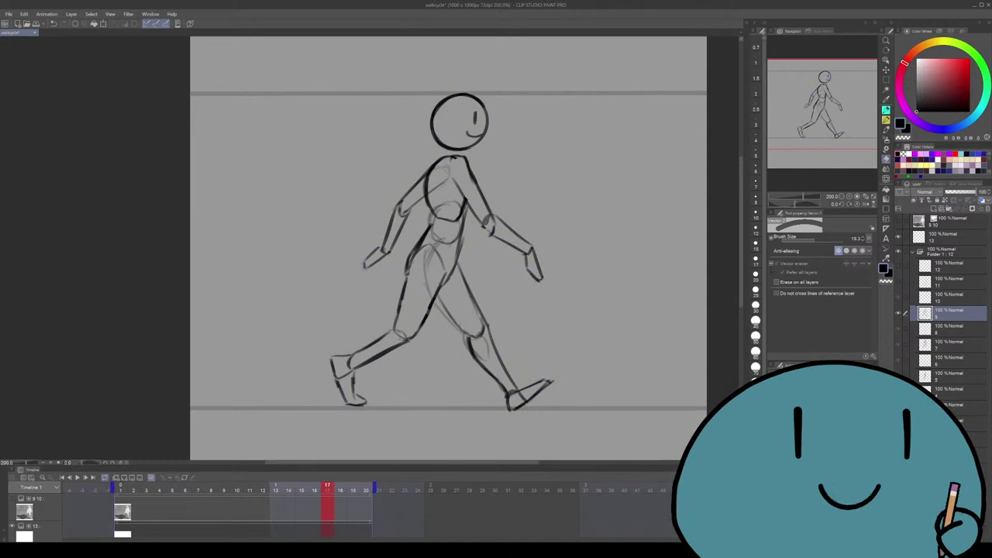
Review the cleaned-up key poses at the start of the cycle, stepping from frame 1 to frame 5
click(950, 296)
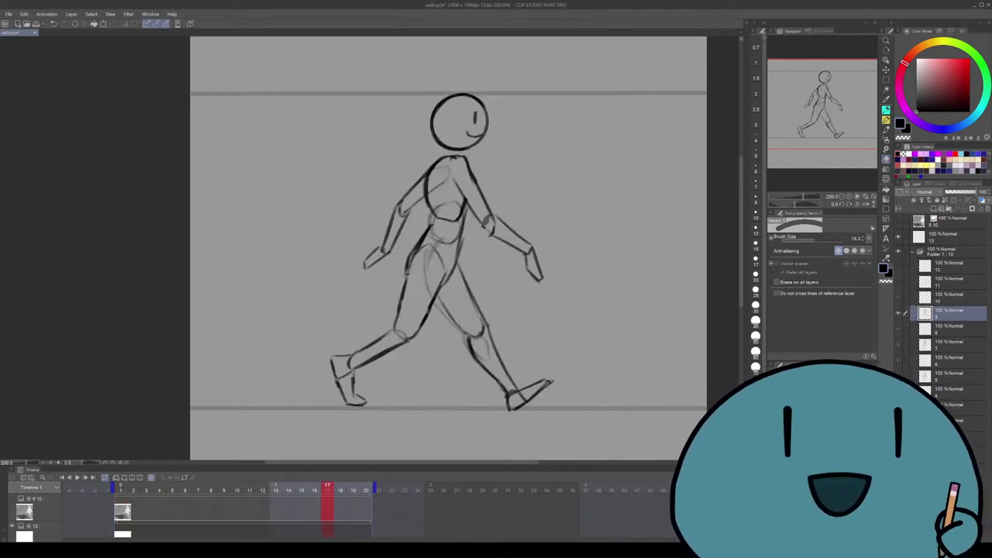
click(353, 487)
key(space)
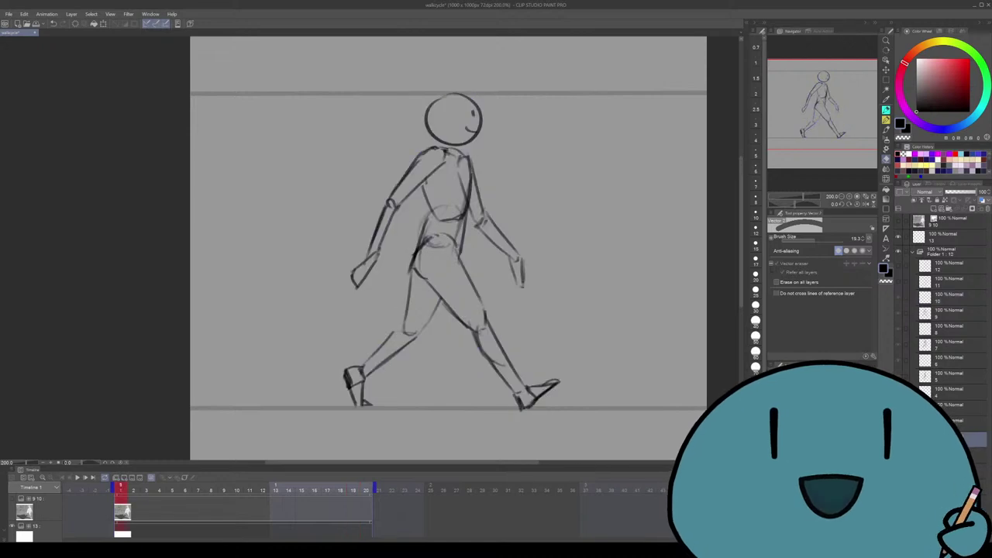
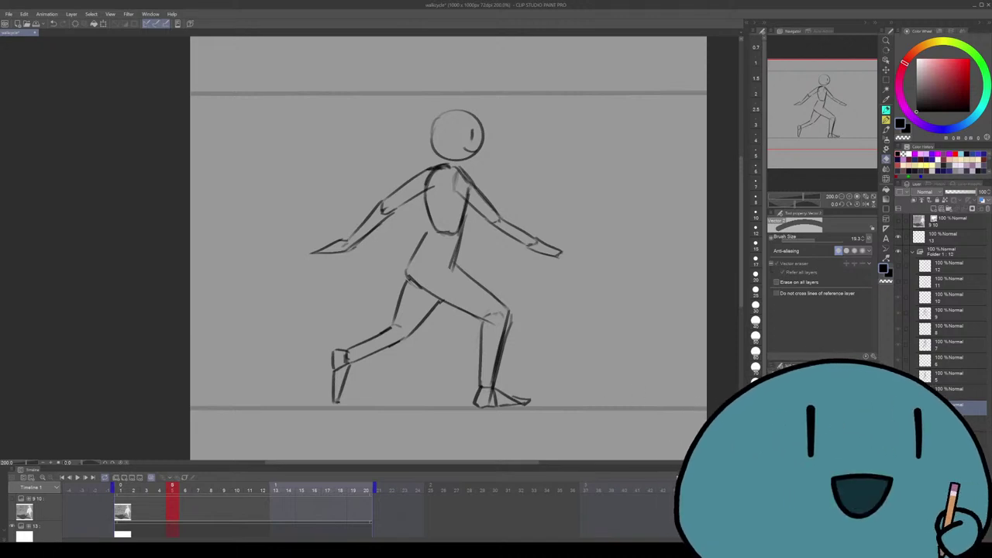
key(Home)
key(Right)
key(Right)
key(Right)
key(Right)
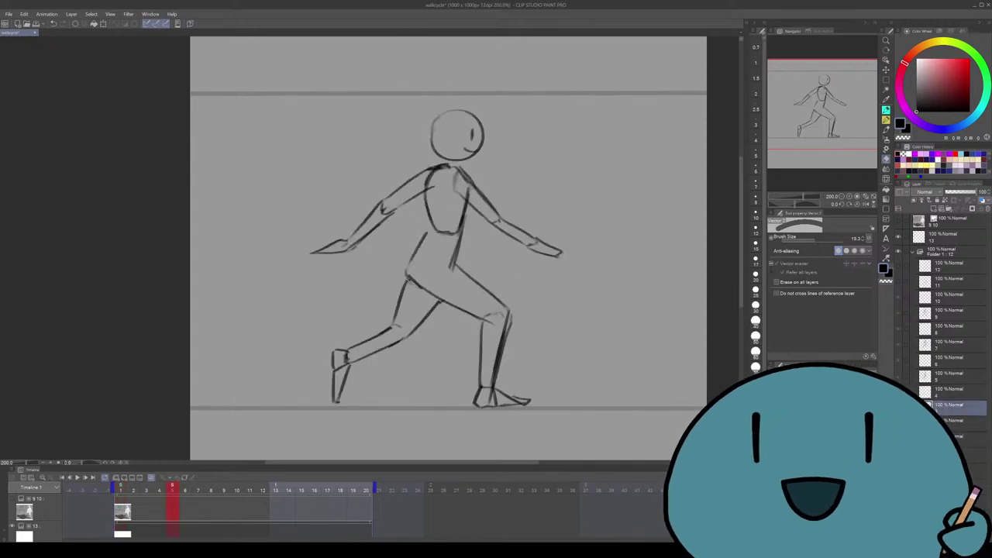
Remove the reference image layer and layer 13 from above Folder 1 in the layer stack
scroll(240, 511, down, 1)
scroll(241, 512, down, 1)
click(953, 218)
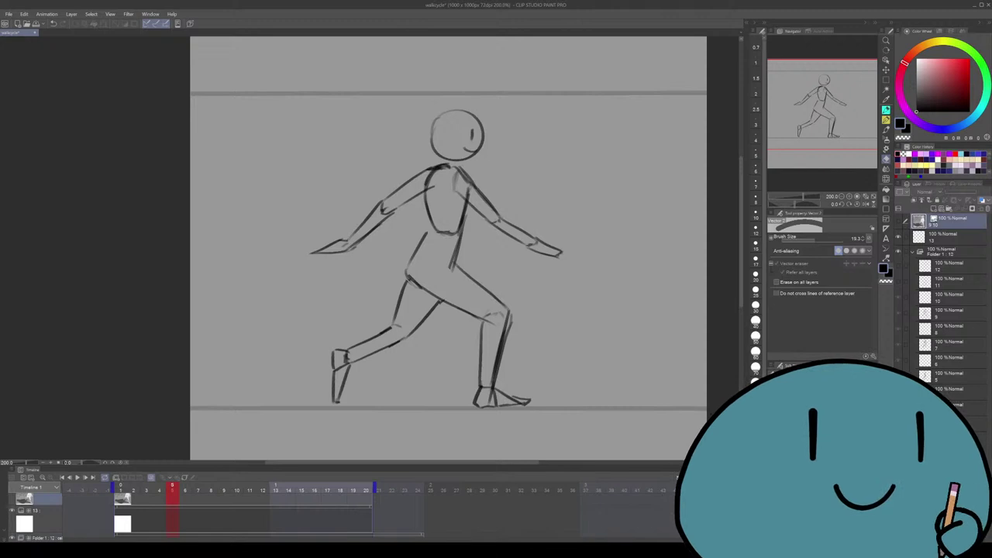
key(Delete)
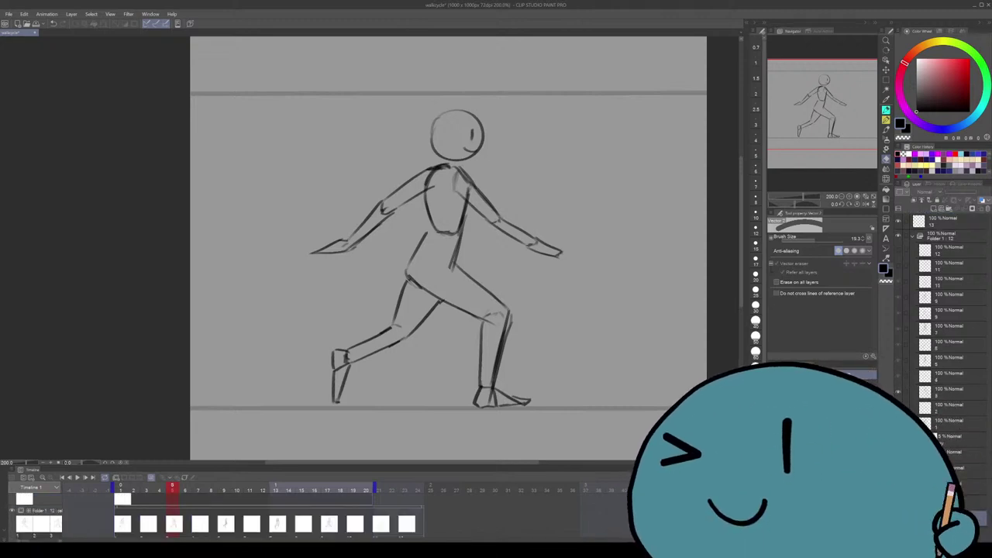
click(120, 483)
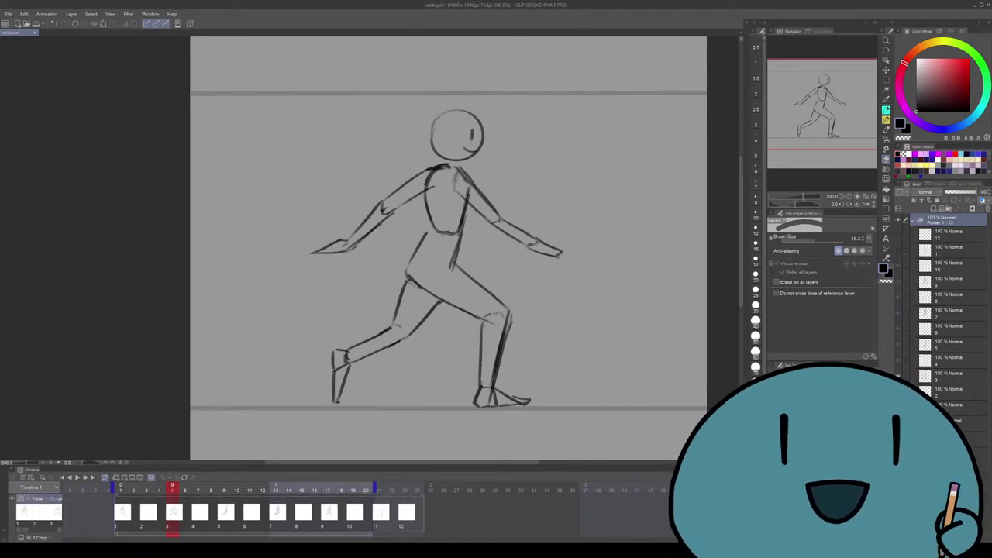
Review frames 1, 3, 5, 7 and 9 to distinguish the drawn key poses from the blank in-betweens
click(121, 489)
click(146, 489)
click(172, 489)
click(197, 489)
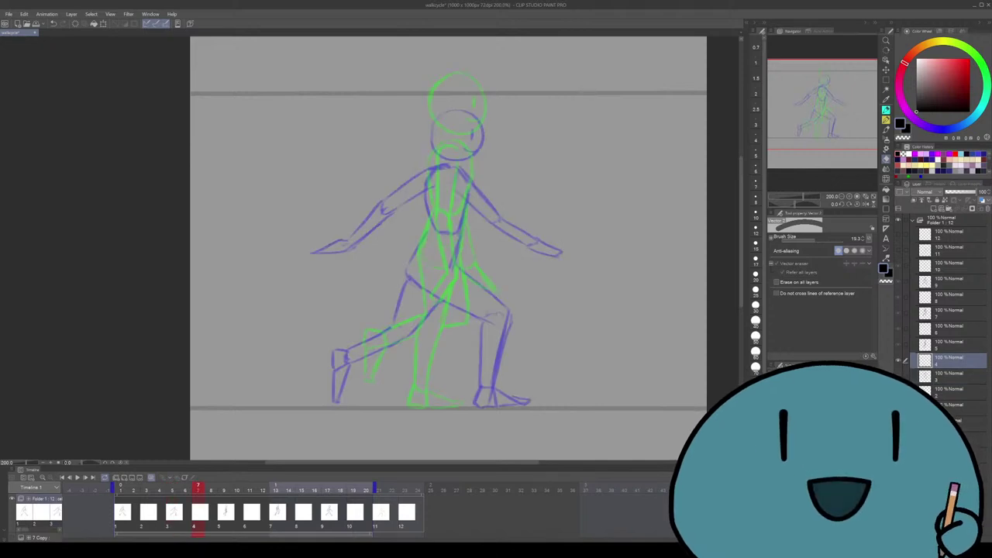
click(223, 489)
Move key pose layers 3, 5, 7 and 9 below the blank in-between layers within Folder 1
drag(223, 489, 172, 489)
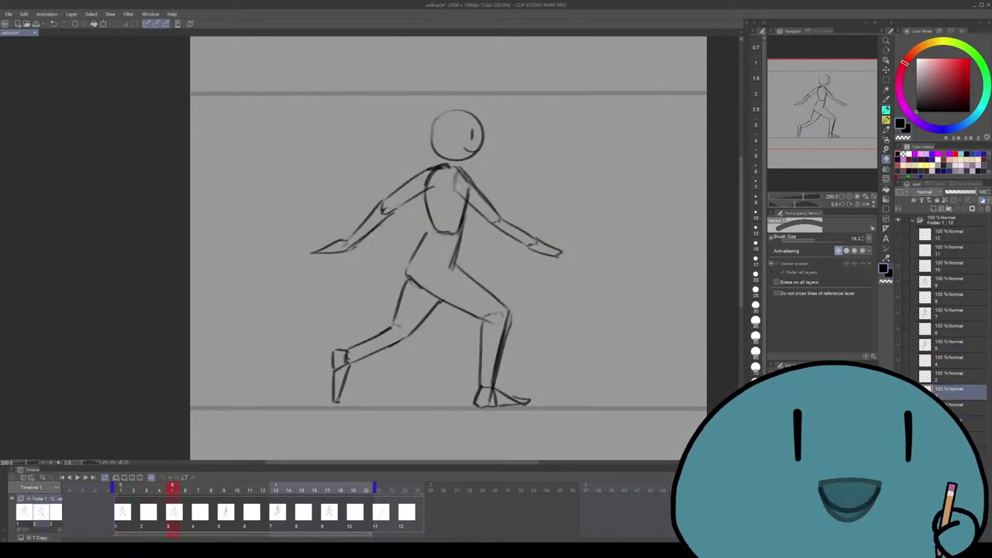
click(223, 490)
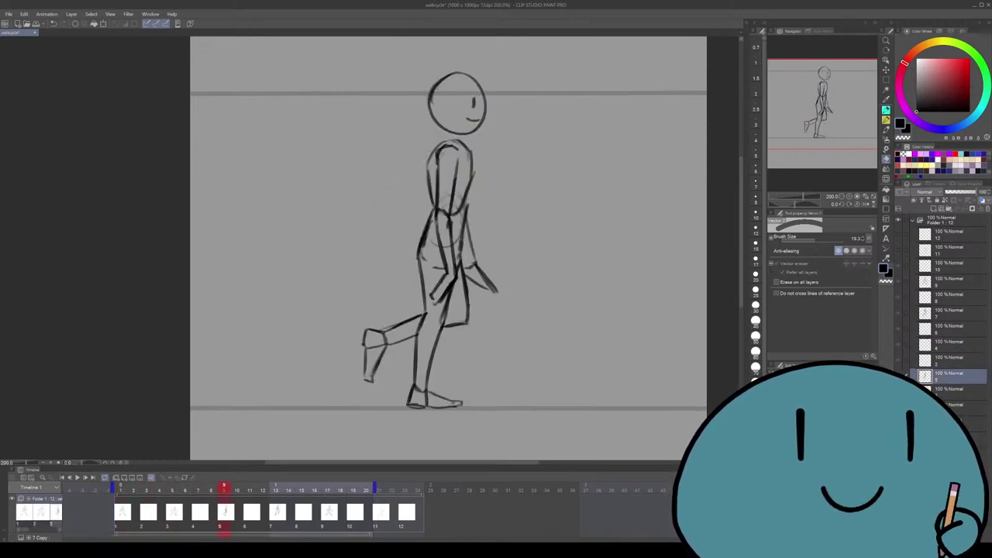
click(275, 489)
click(327, 490)
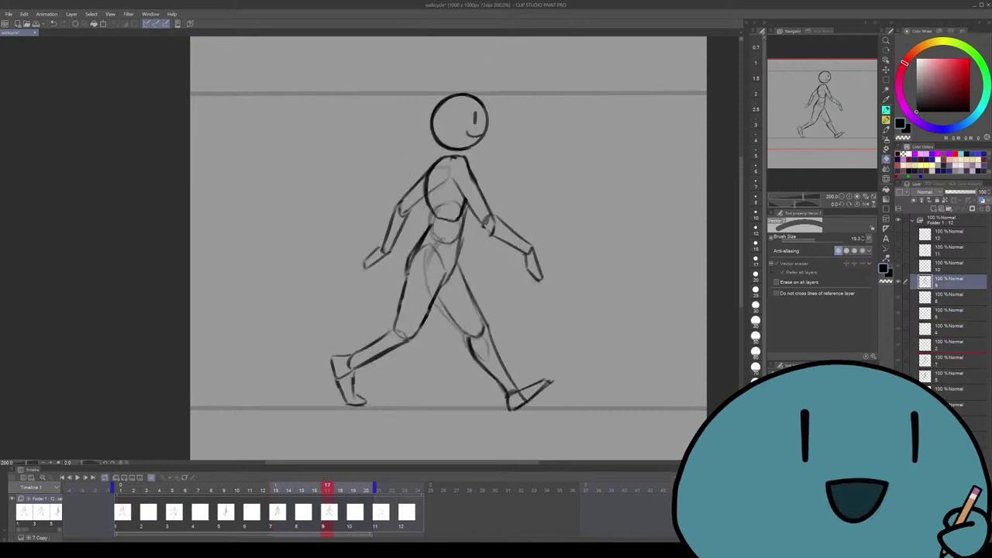
click(366, 489)
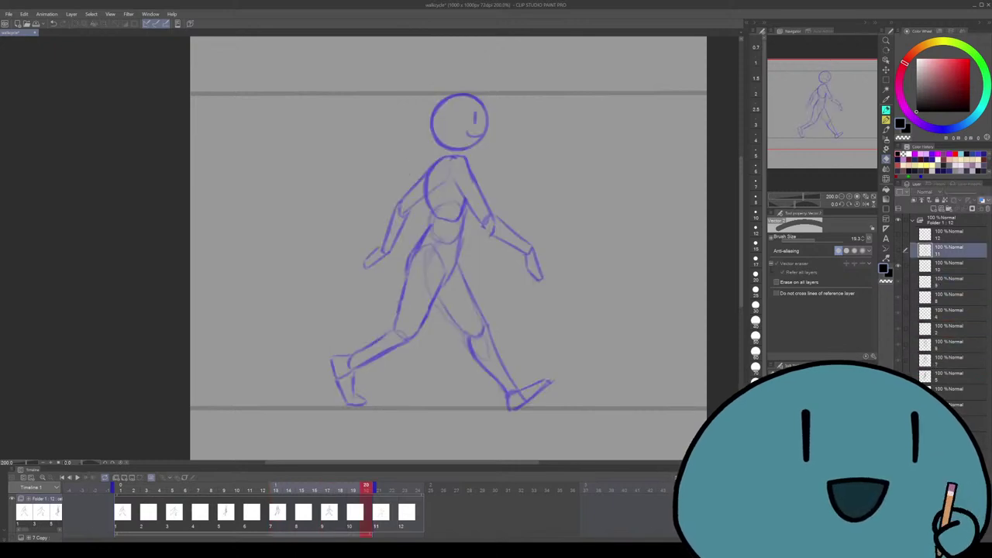
Review the drawn key poses on frames 1, 5, 9, 13 and 17 of the timeline
click(121, 489)
click(172, 489)
click(223, 490)
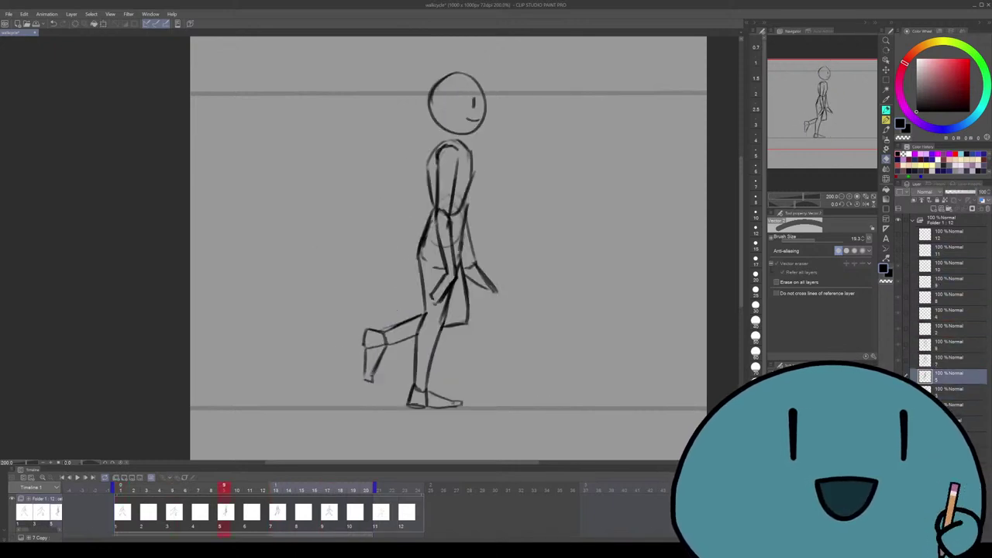
click(275, 489)
click(327, 489)
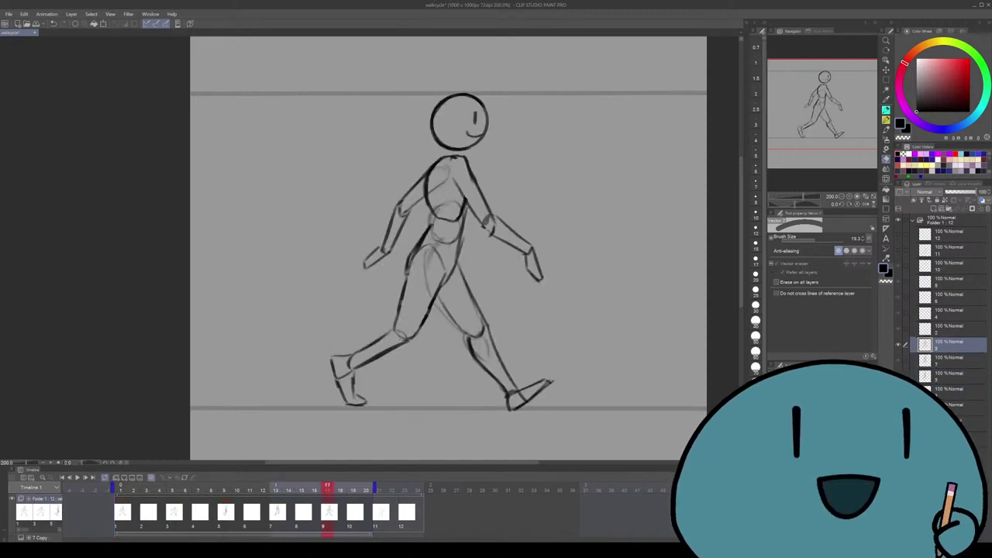
click(172, 489)
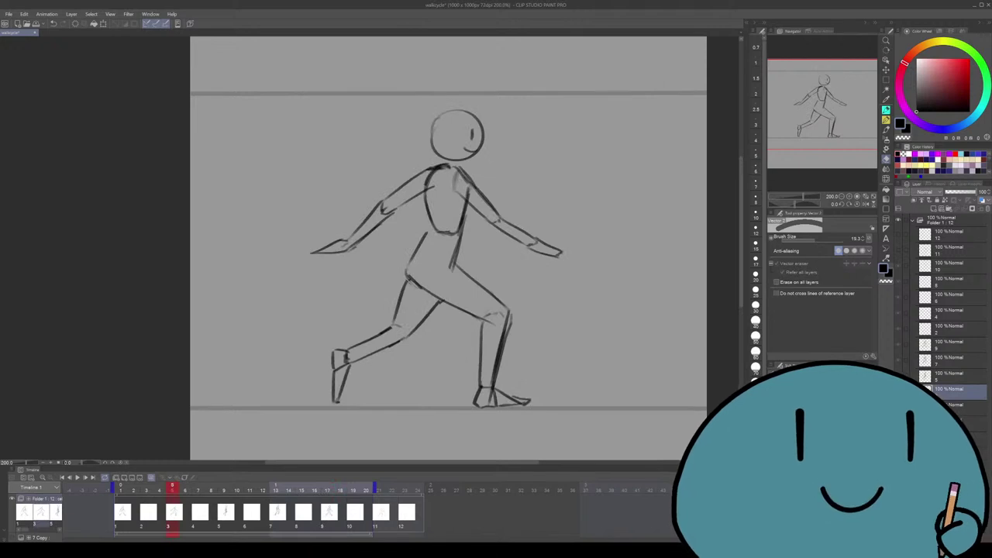
key(Delete)
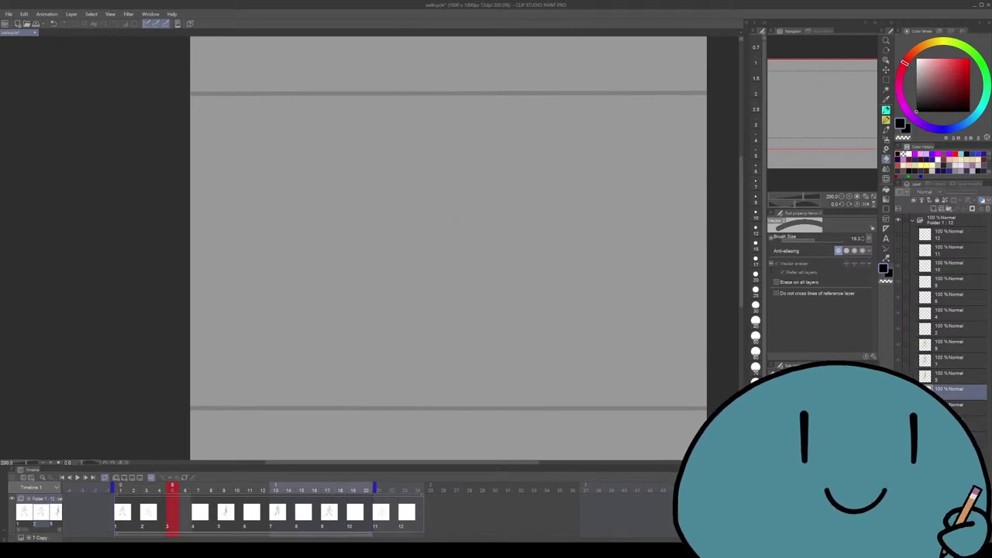
key(ctrl+z)
Play back the walk cycle from frame 1 to check the timing with the blank in-betweens
click(120, 489)
key(space)
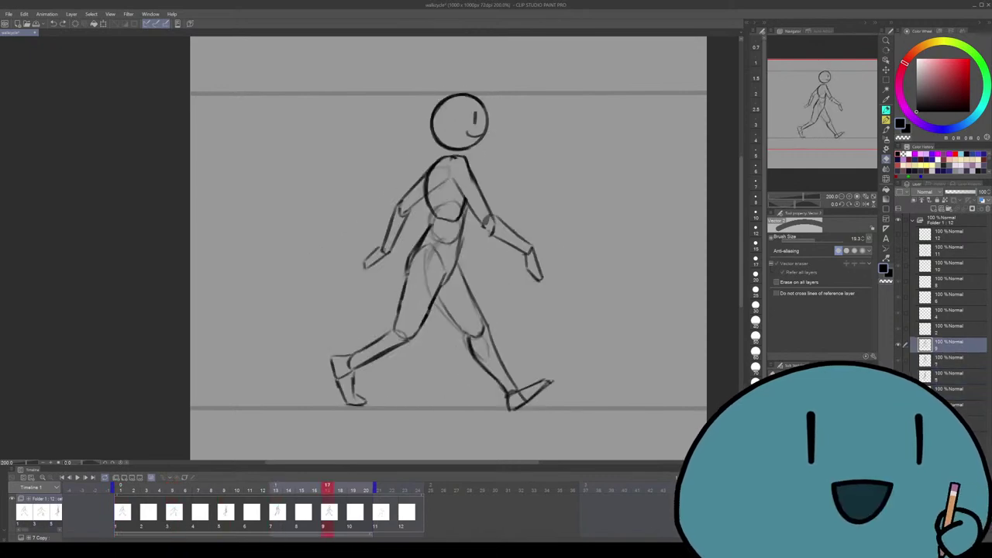
key(space)
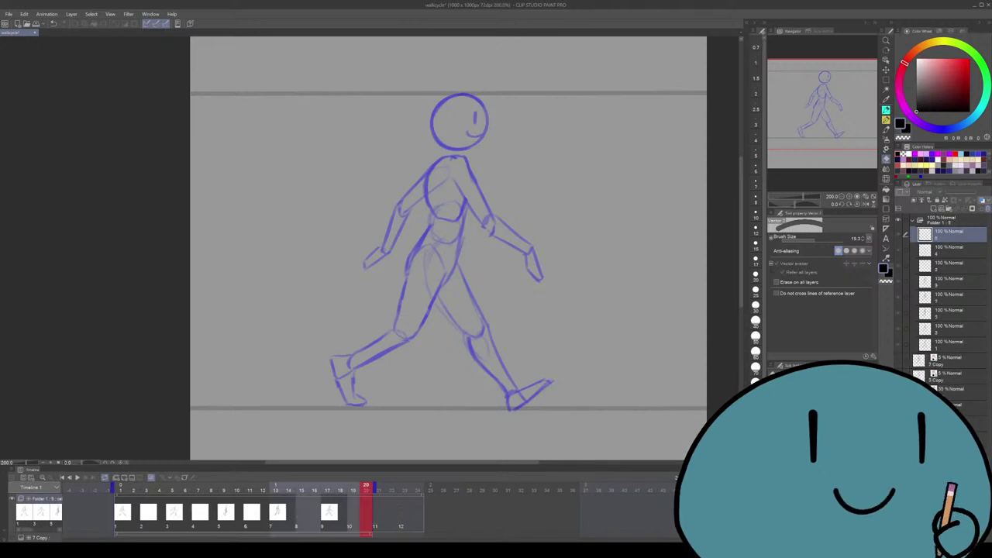
Delete the blank in-between layers from Folder 1 and arrange the five key poses consecutively as cels 1 to 5
key(Delete)
key(Delete)
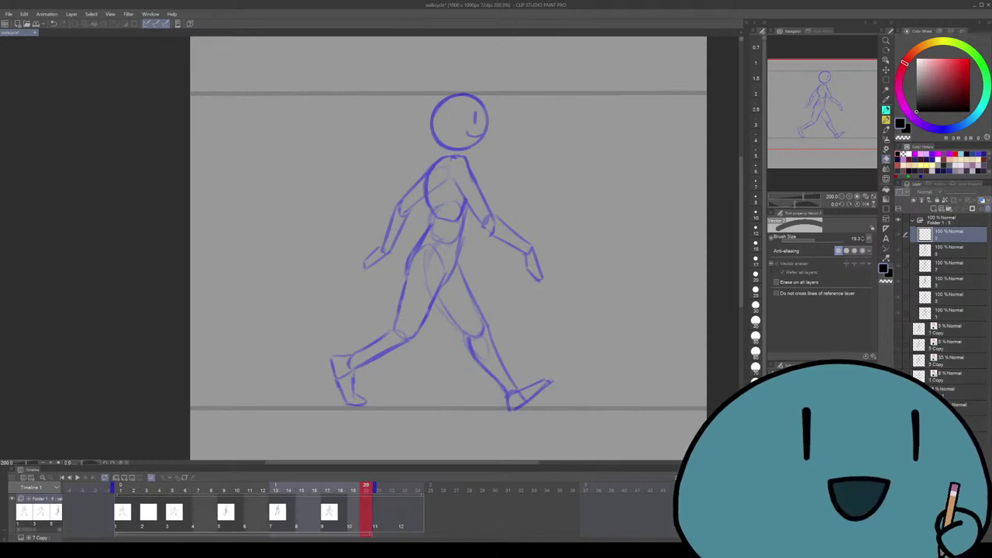
key(Delete)
key(Left)
key(Delete)
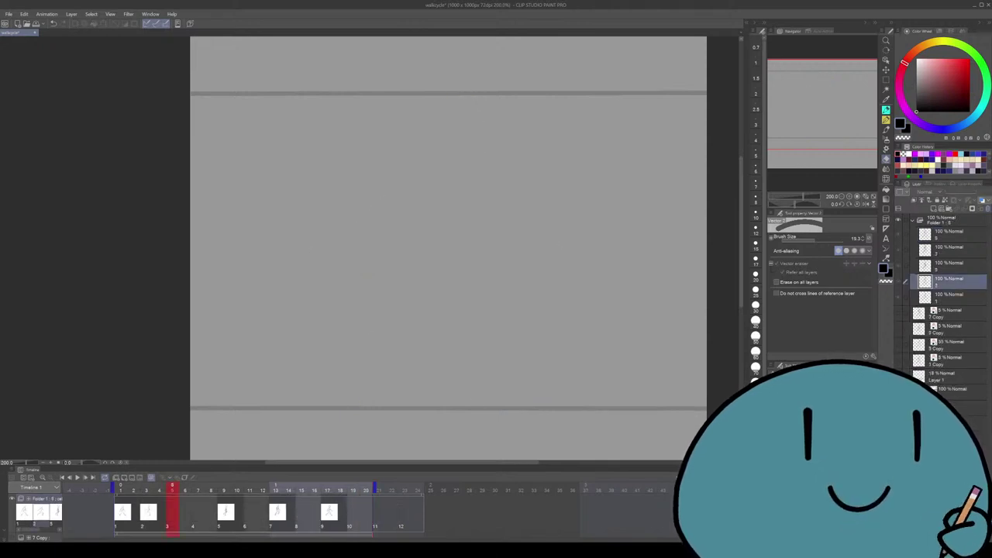
key(Right)
key(Right)
key(Delete)
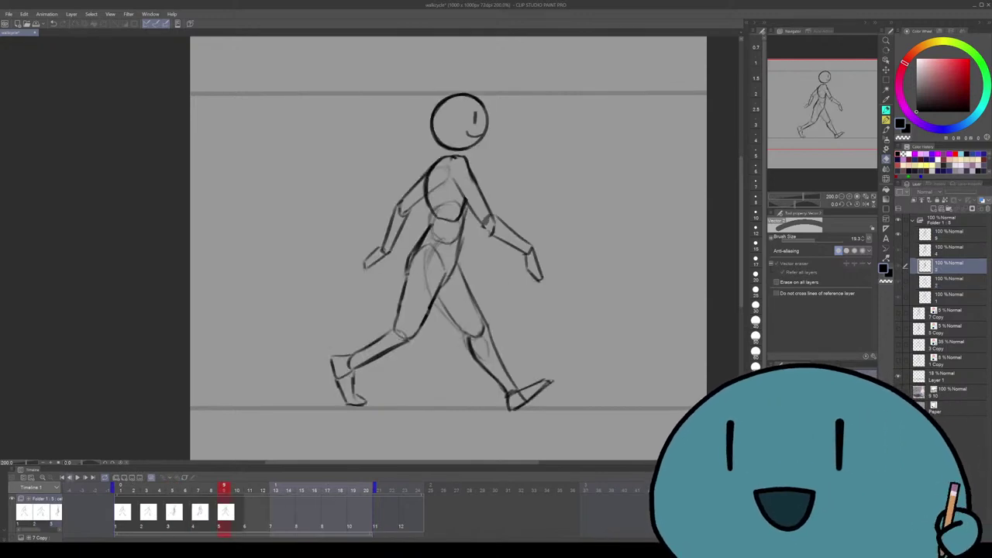
Add seven blank layers, numbered 6 to 12, above the five key poses in Folder 1
key(Return)
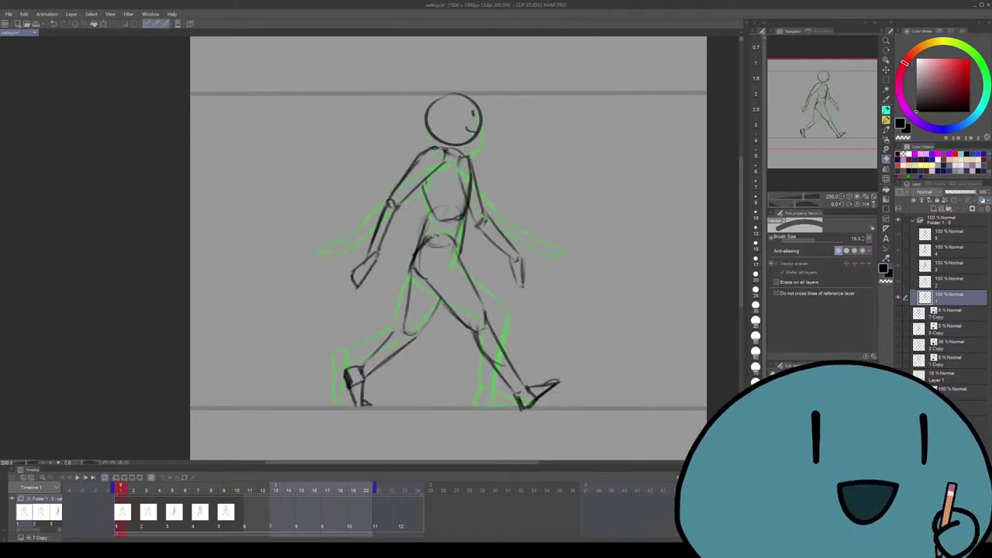
key(Return)
key(ctrl+shift+n)
key(ctrl+shift+n)
key(ctrl+shift+n)
key(ctrl+shift+n)
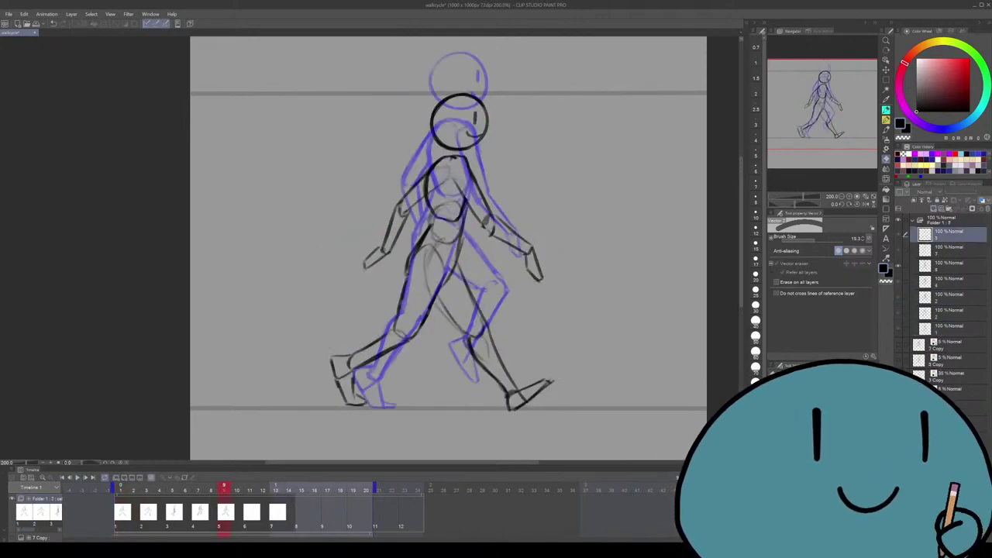
key(ctrl+shift+n)
key(ctrl+shift+n)
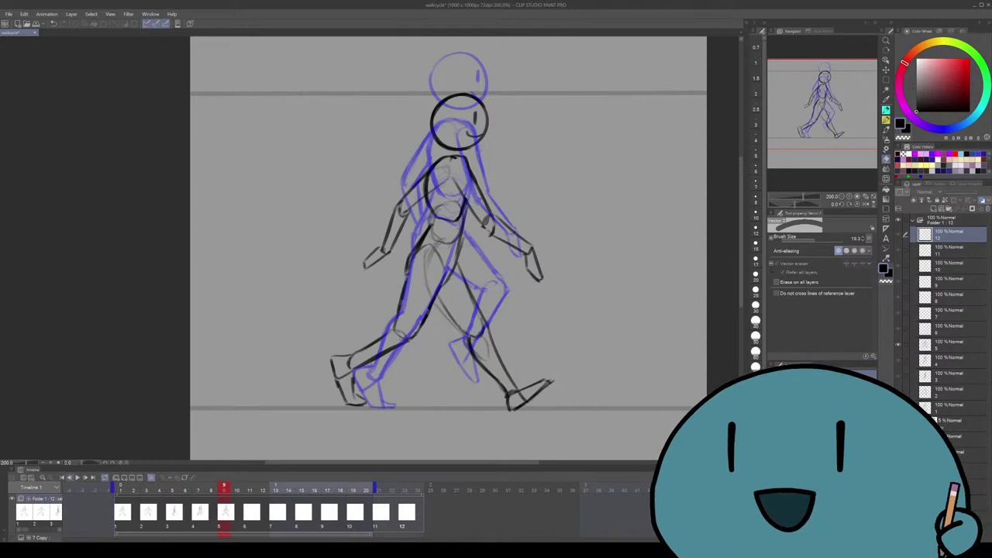
Play back the key poses, shortening the playback range to end at frame 10
click(62, 477)
click(85, 477)
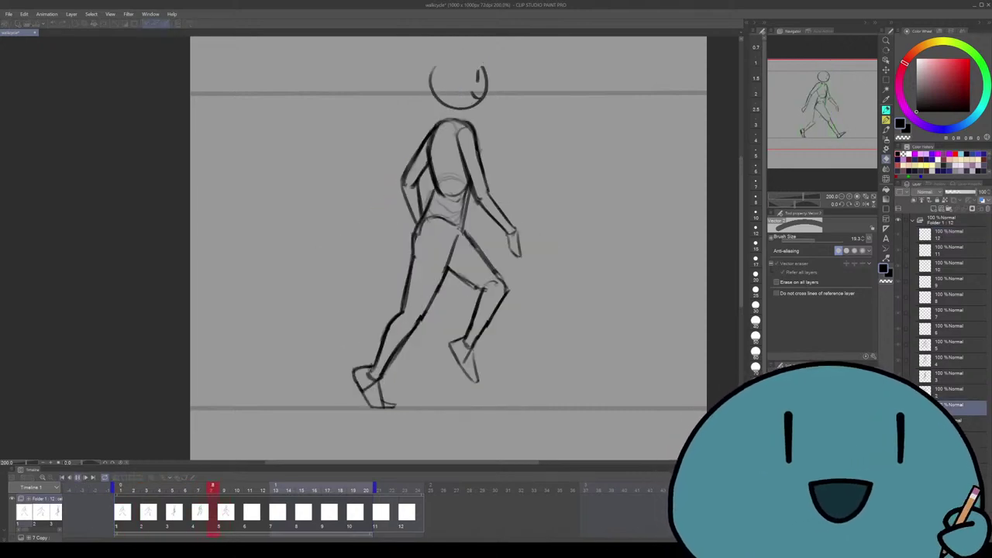
key(space)
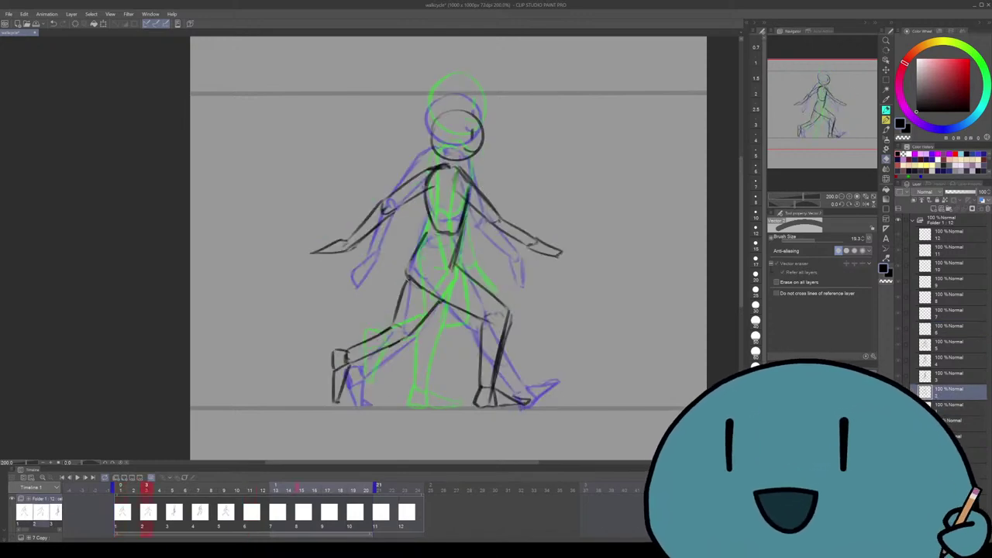
key(Left)
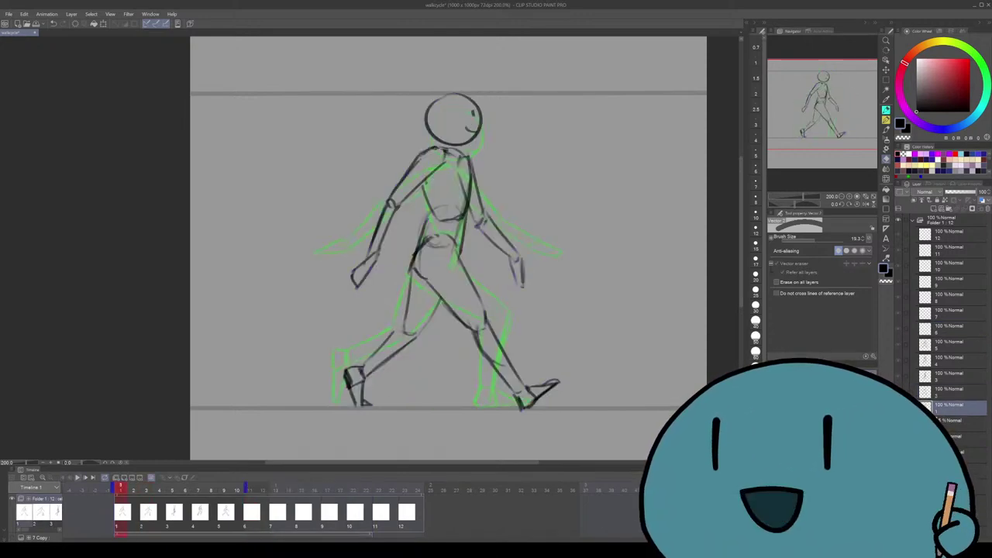
key(Return)
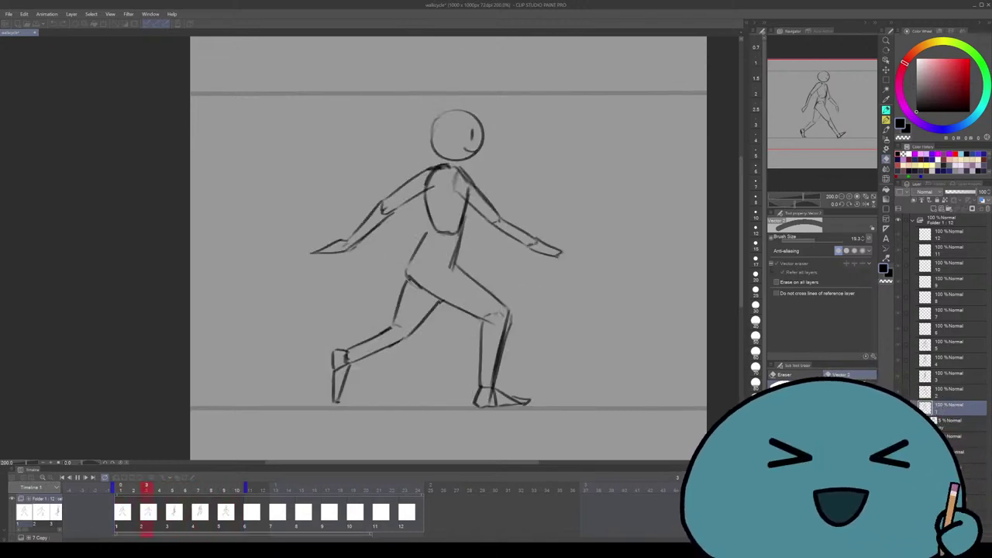
key(space)
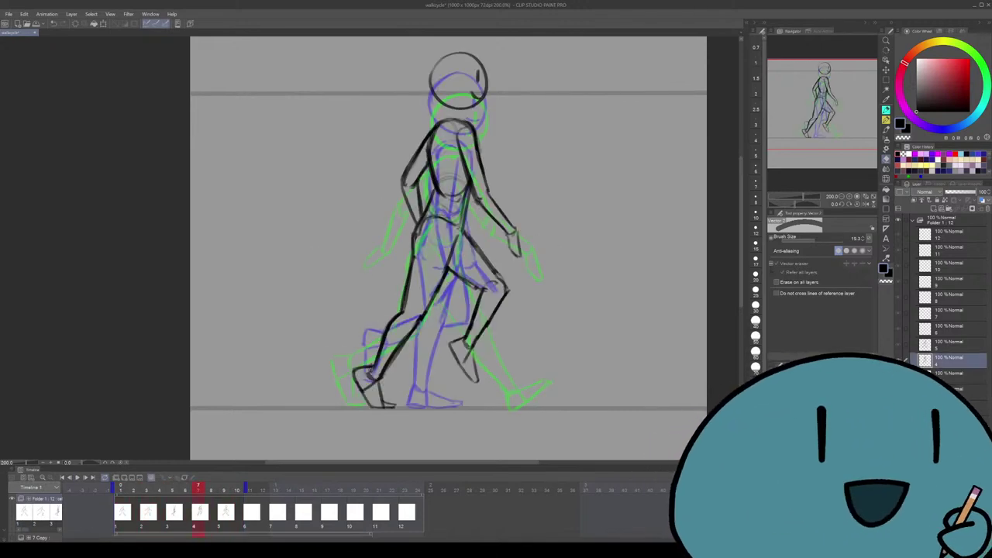
Step through the key poses from frame 1 to frame 10 and compare the first and last poses of the range
key(Home)
key(Right)
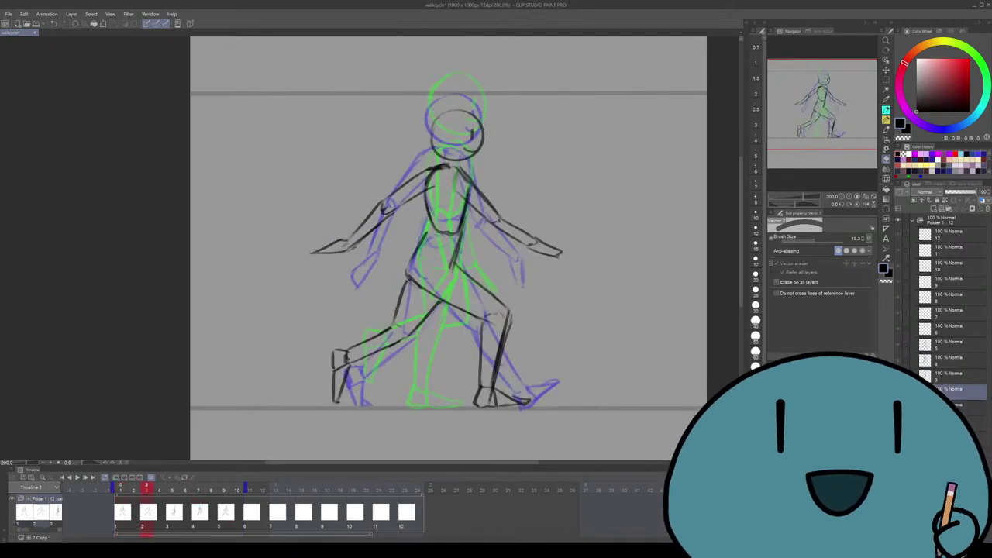
key(Right)
key(Right)
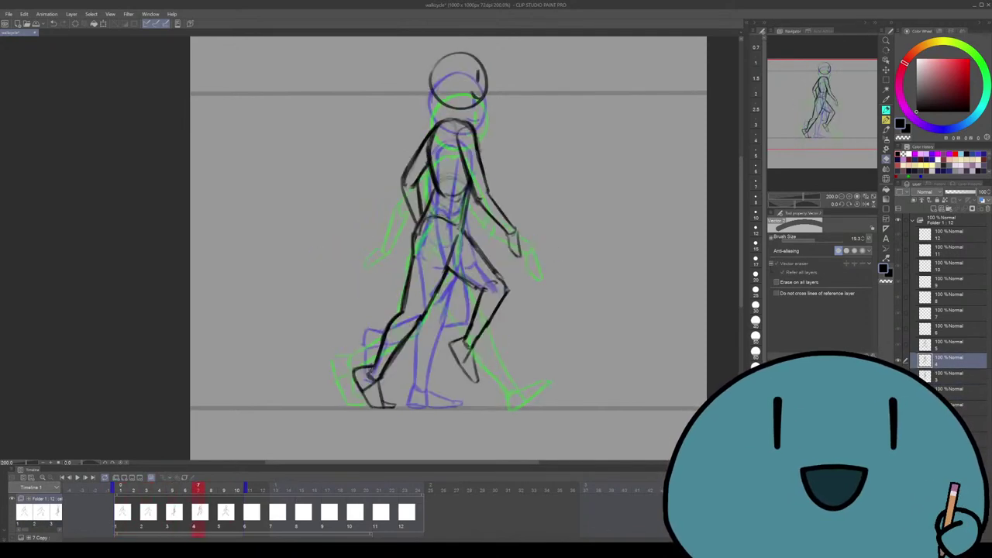
key(Right)
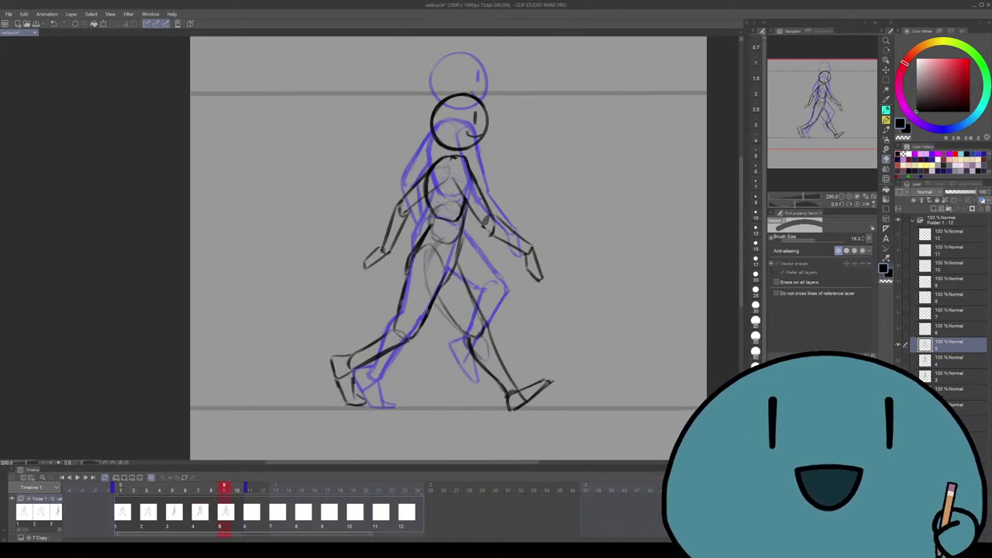
key(Right)
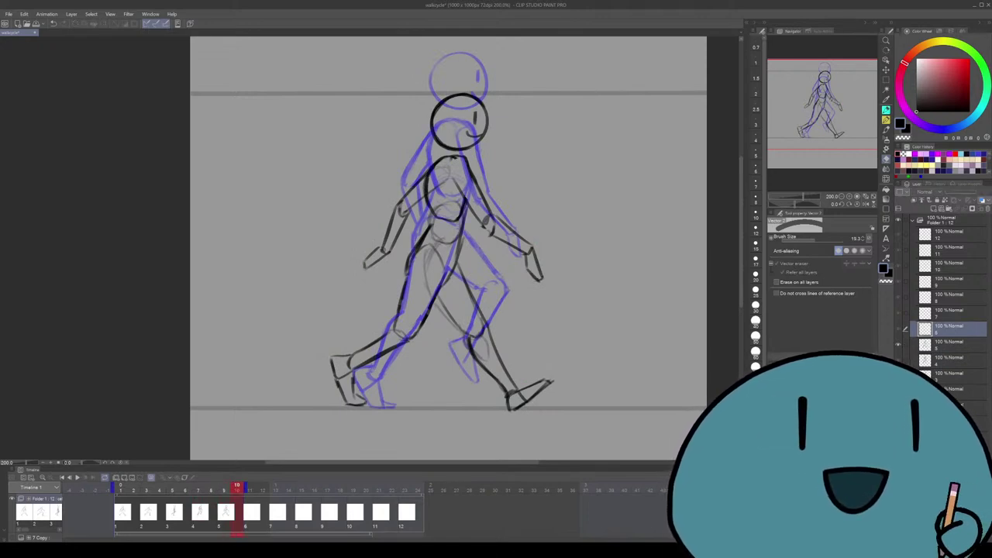
key(Home)
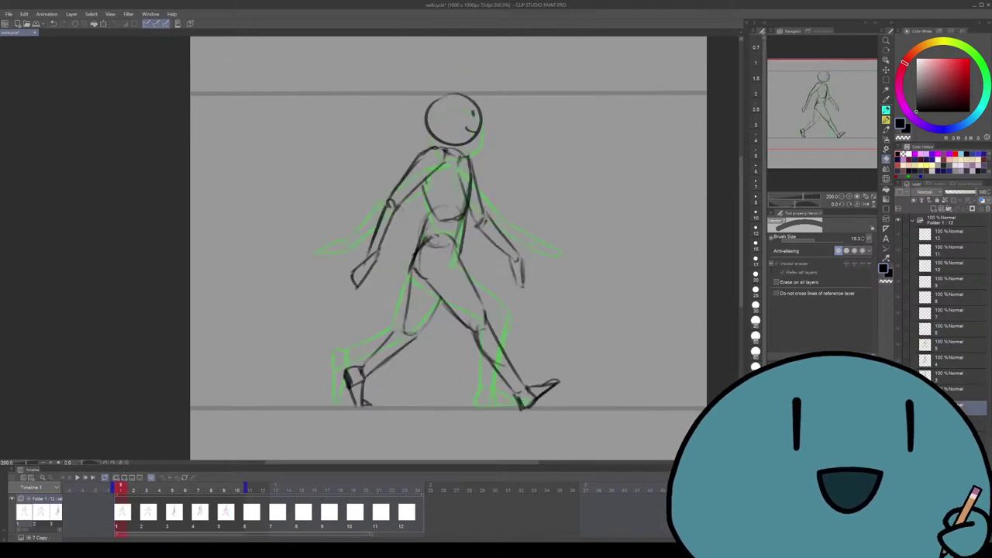
key(End)
key(Home)
key(End)
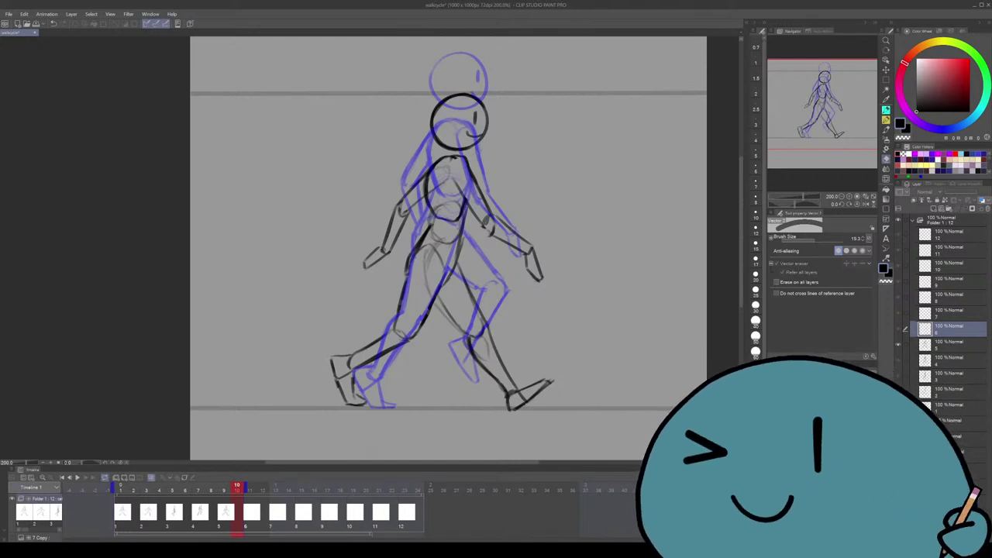
Play back the ten-frame loop and compare the key poses on frames 3 to 9 through the onion skin
key(Return)
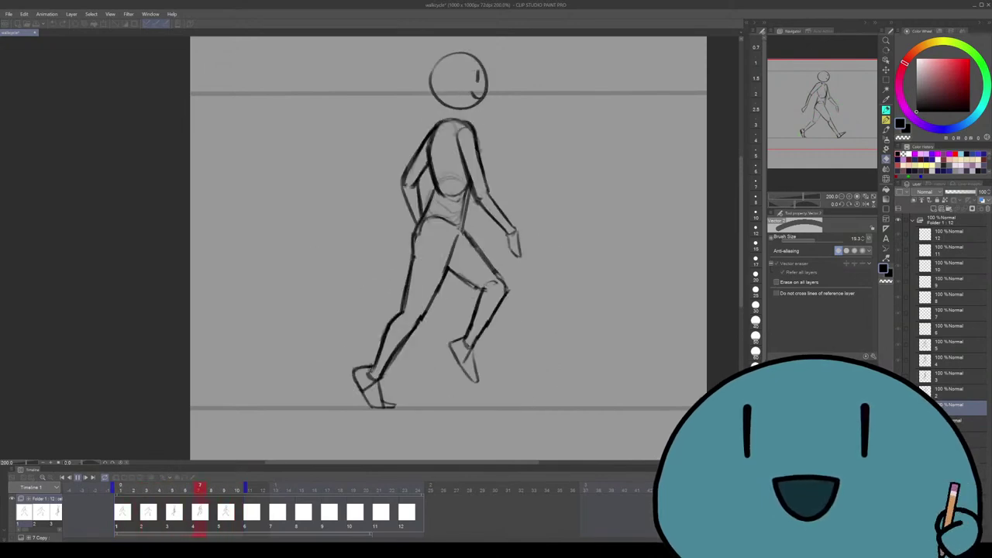
key(Return)
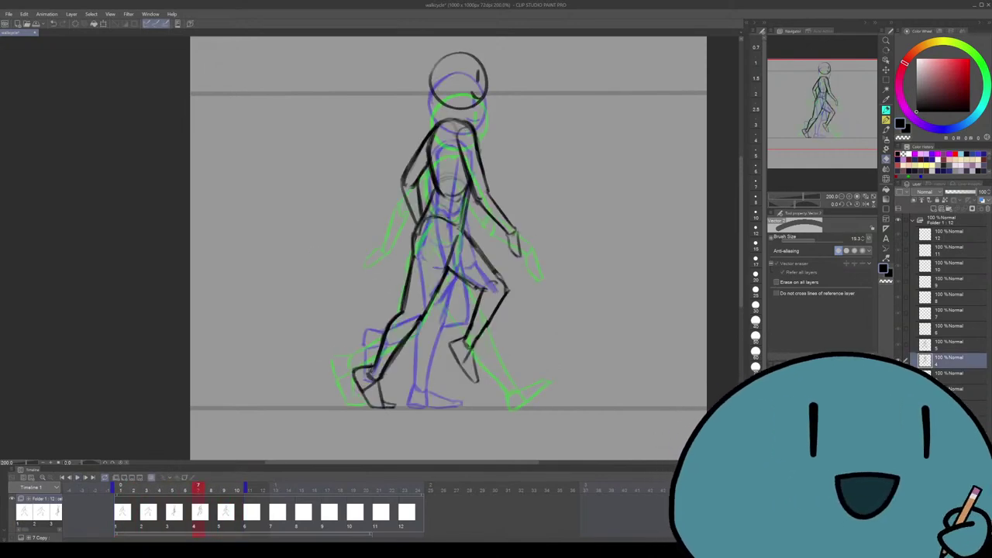
key(Left)
key(Left)
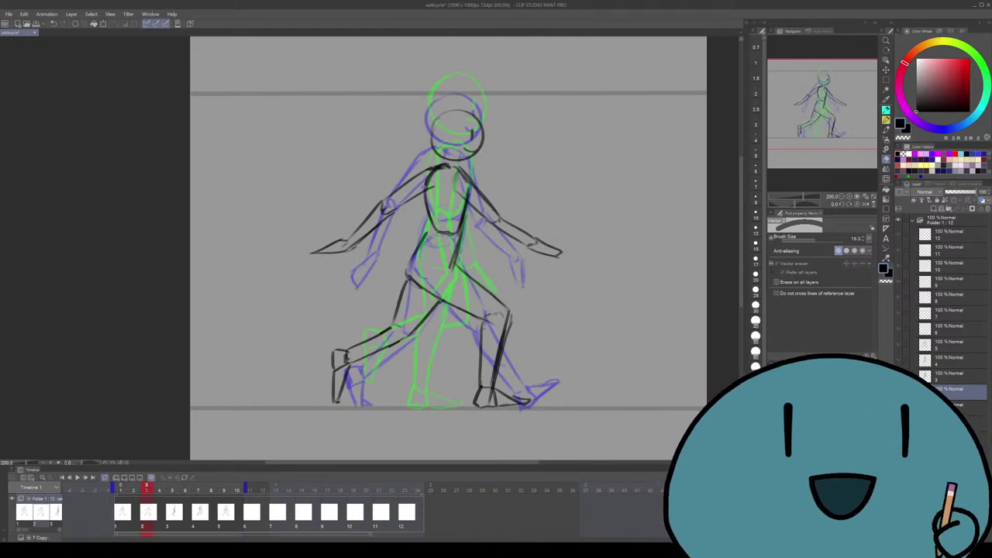
key(Right)
key(Right)
key(Right)
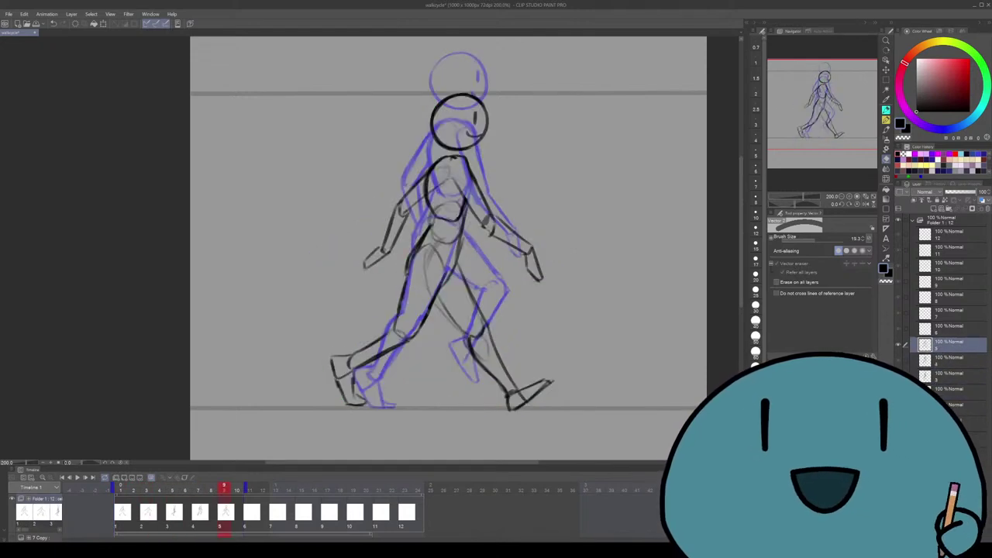
Extend the playback range to frame 24 and go to the blank cel at frame 11 with the pen tool active
key(Right)
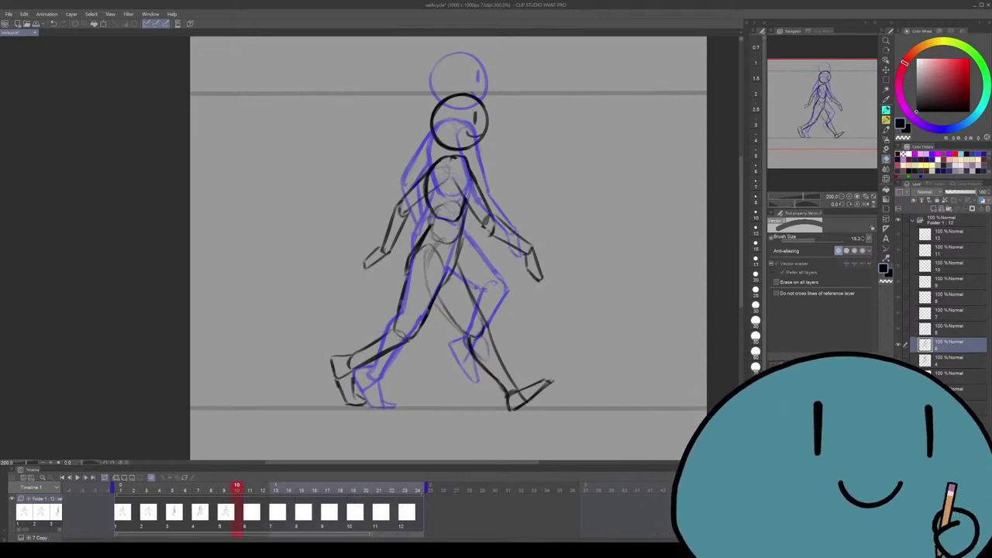
key(Right)
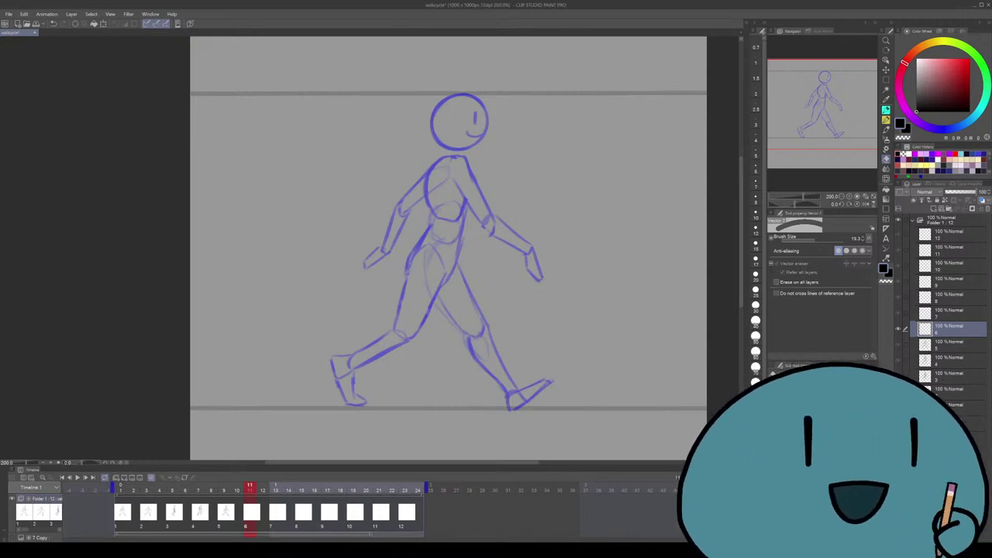
key(Home)
key(p)
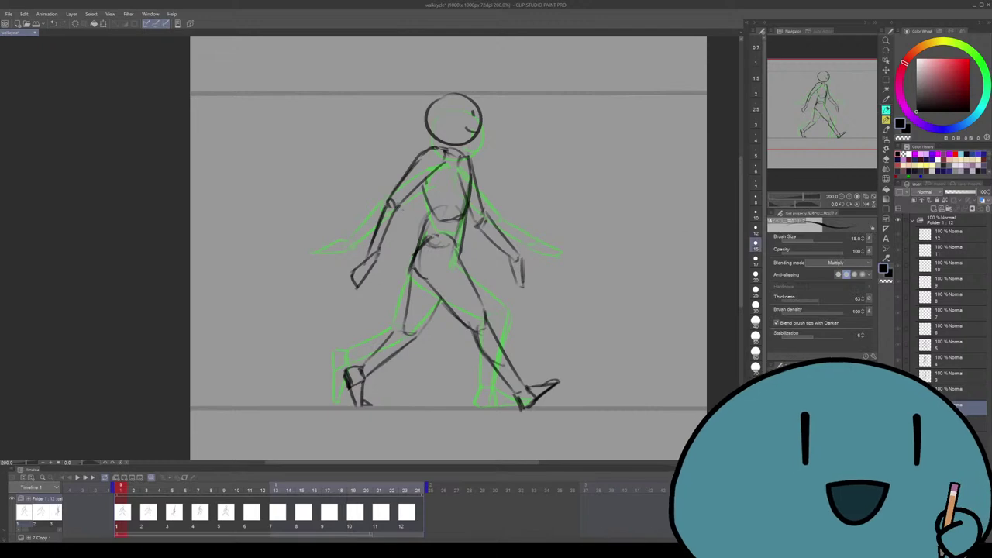
key(Right)
key(Right)
key(Right)
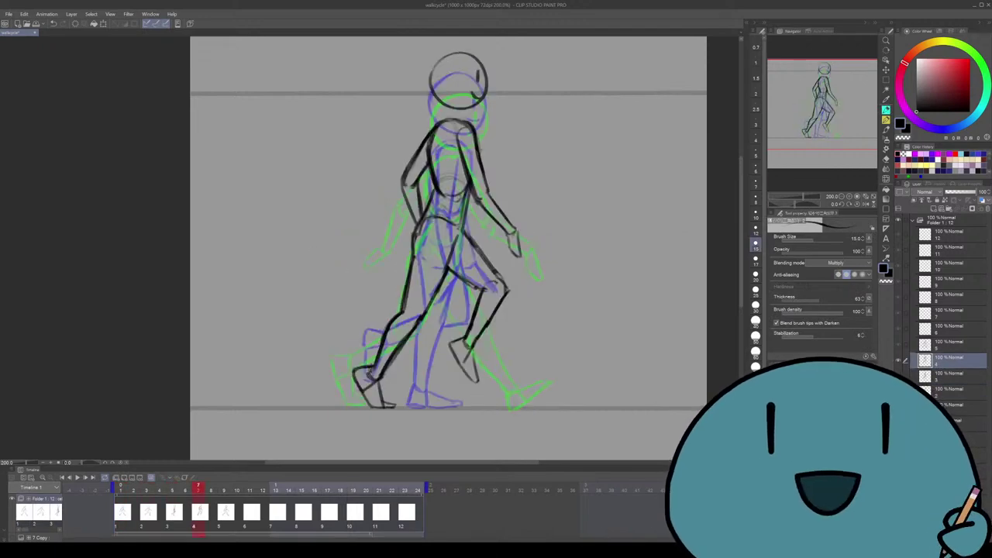
key(Right)
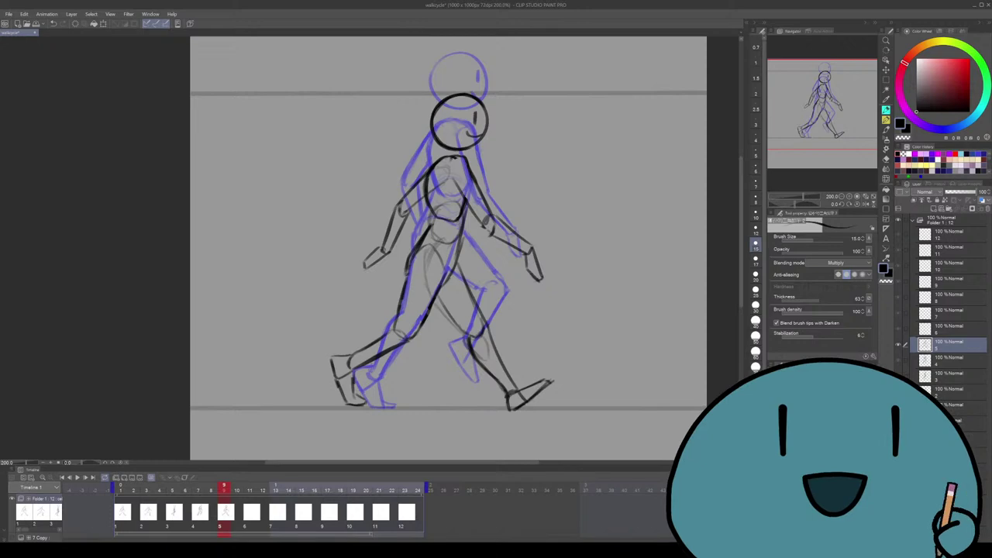
key(Right)
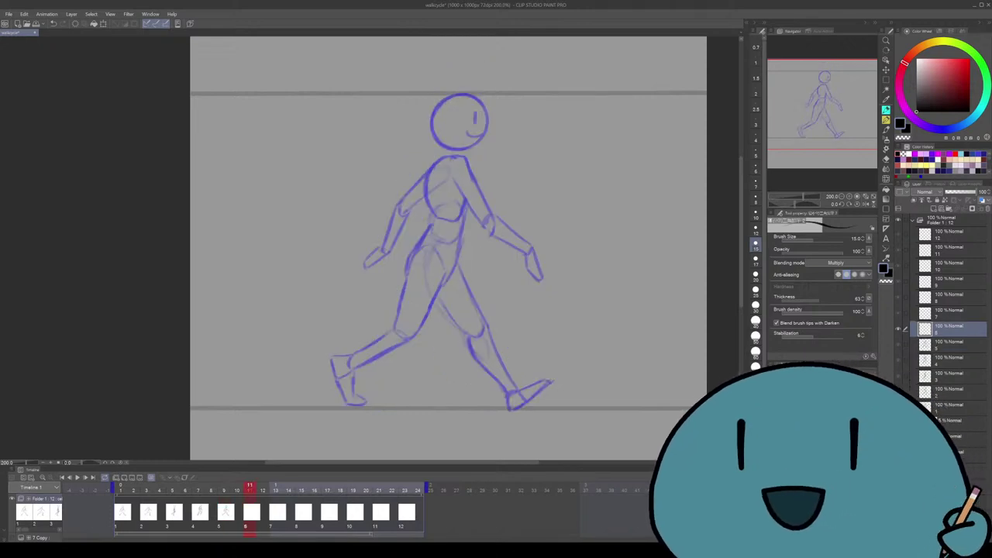
Remove the pose copy layers below Folder 1 and turn off onion skin, returning to the frame 9 pose
click(954, 421)
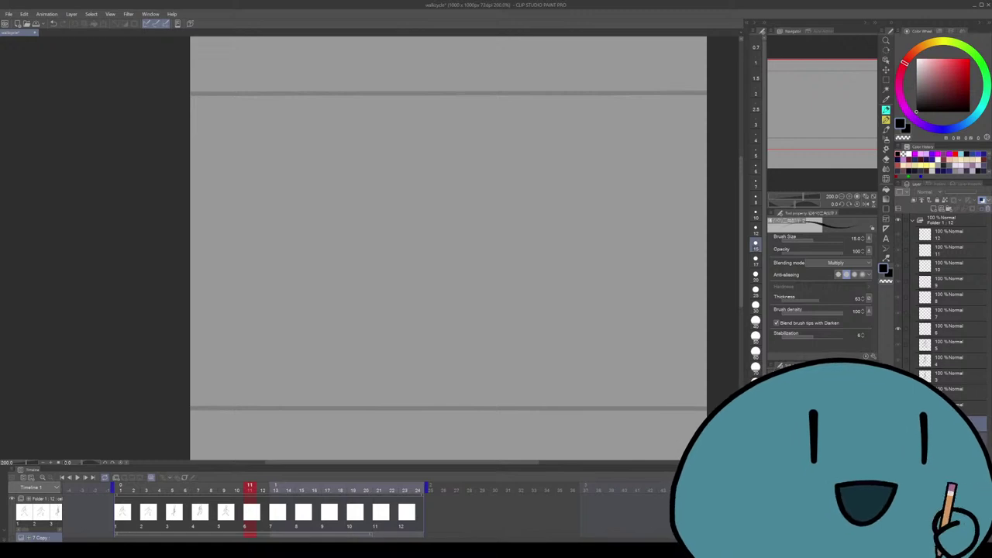
key(Left)
key(Right)
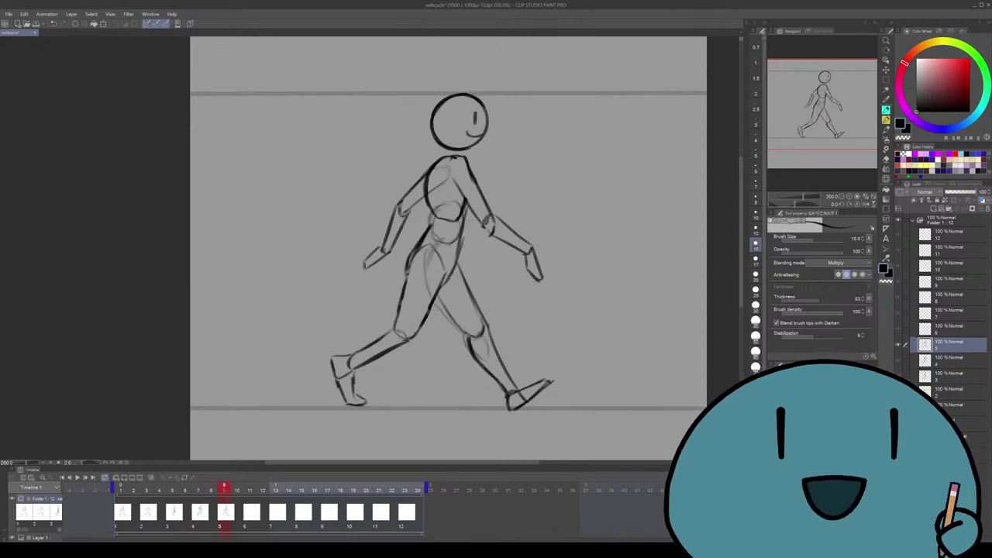
Turn on onion skin from the frame 9 pose and go to the blank cel at frame 11
key(Home)
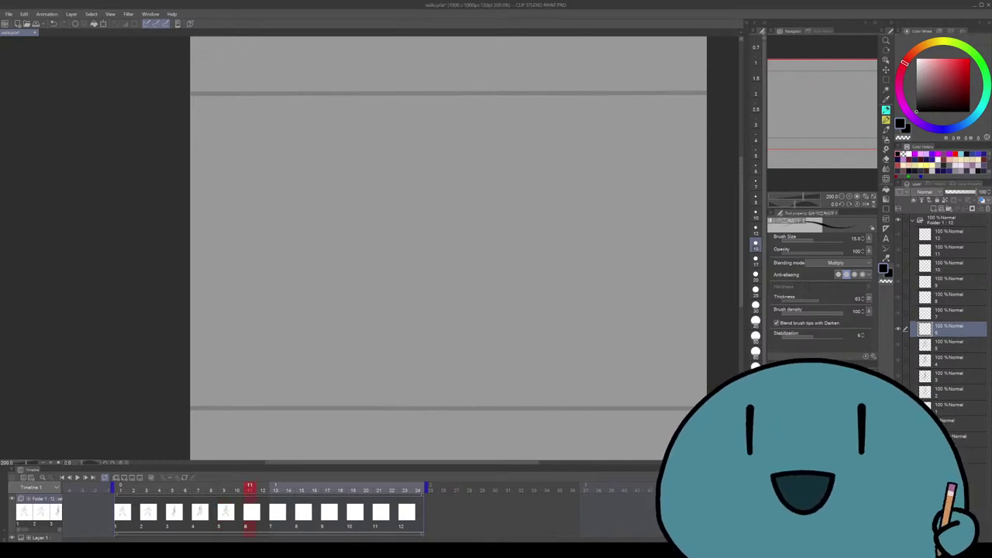
key(Left)
key(Left)
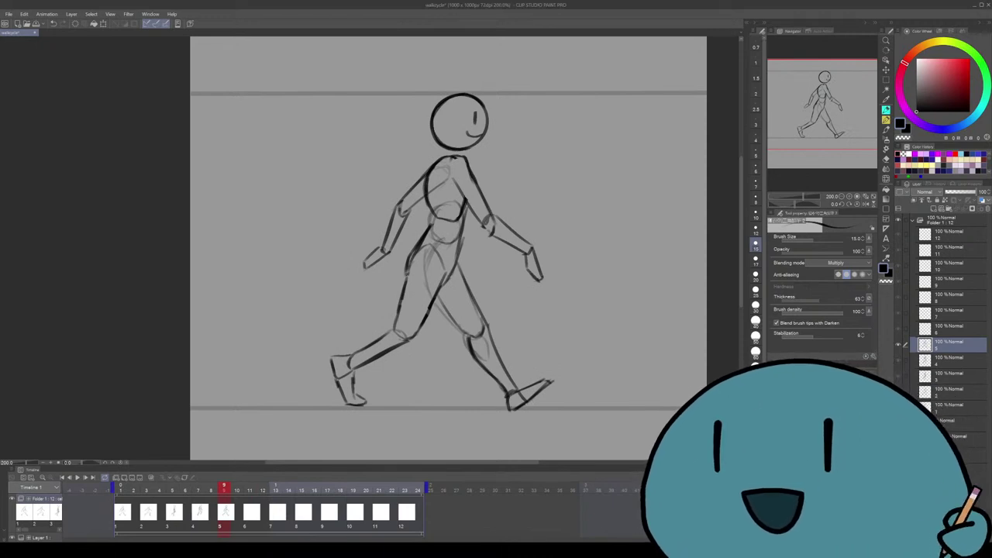
click(151, 478)
key(Right)
key(Right)
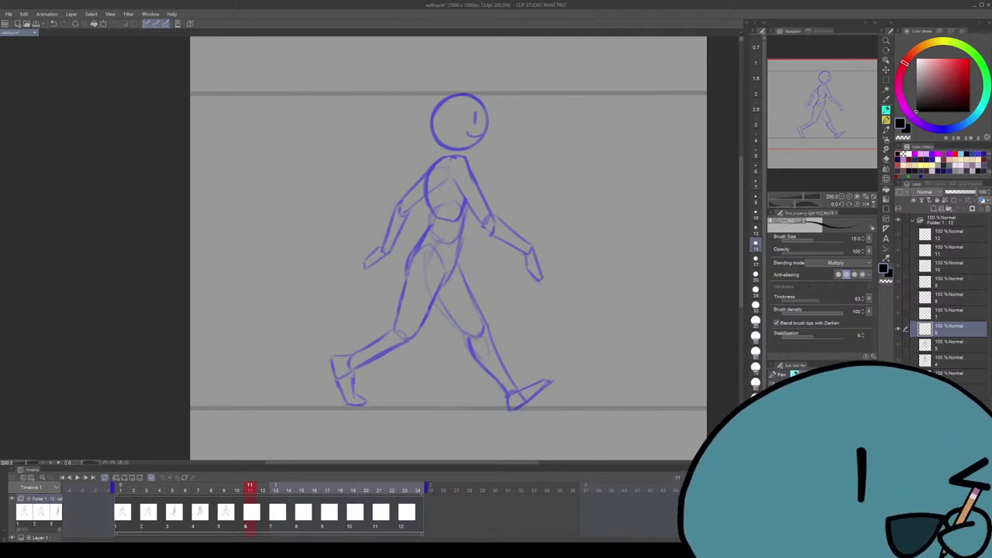
Show the crouched pose copy as a faint guide behind the blank cel at frame 11
drag(580, 147, 553, 184)
key(ctrl+z)
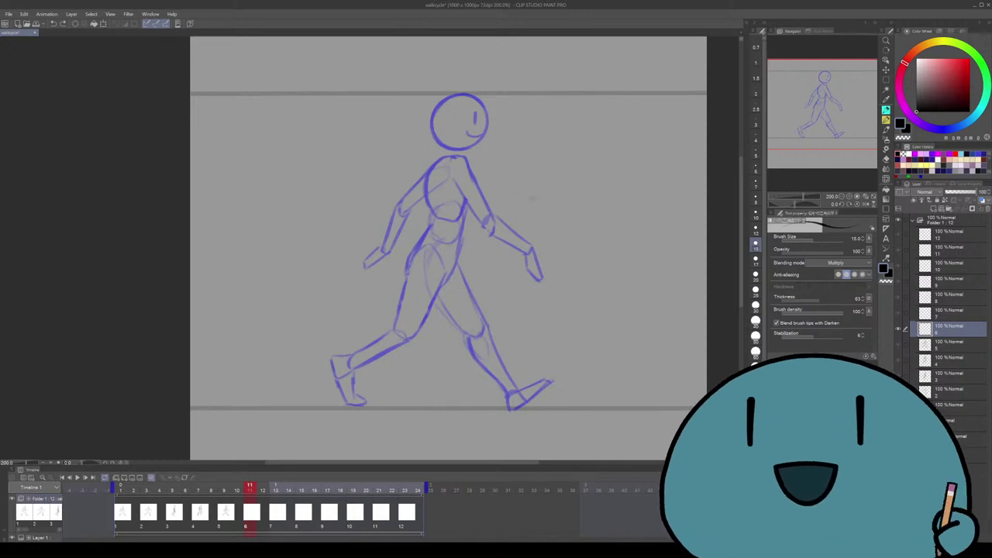
key(ctrl+minus)
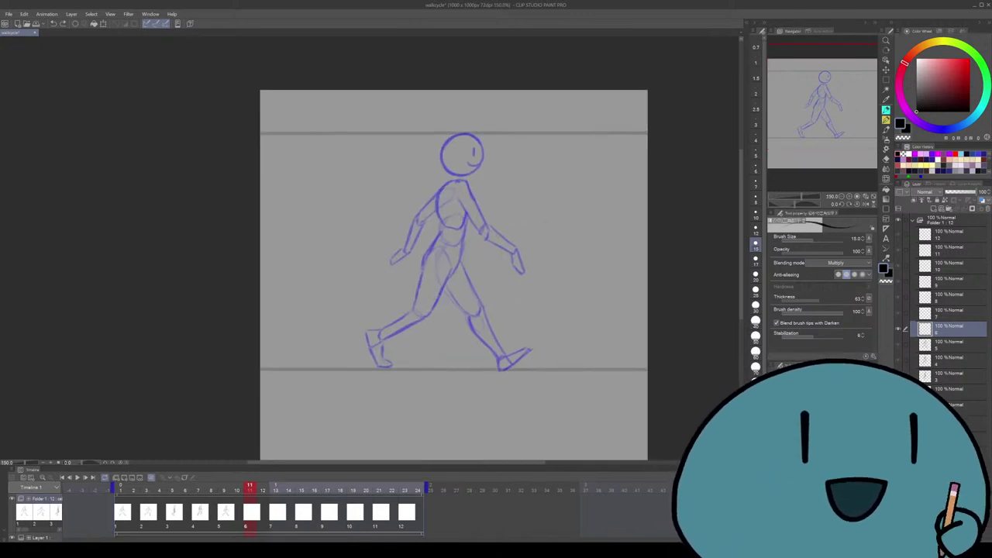
key(Left)
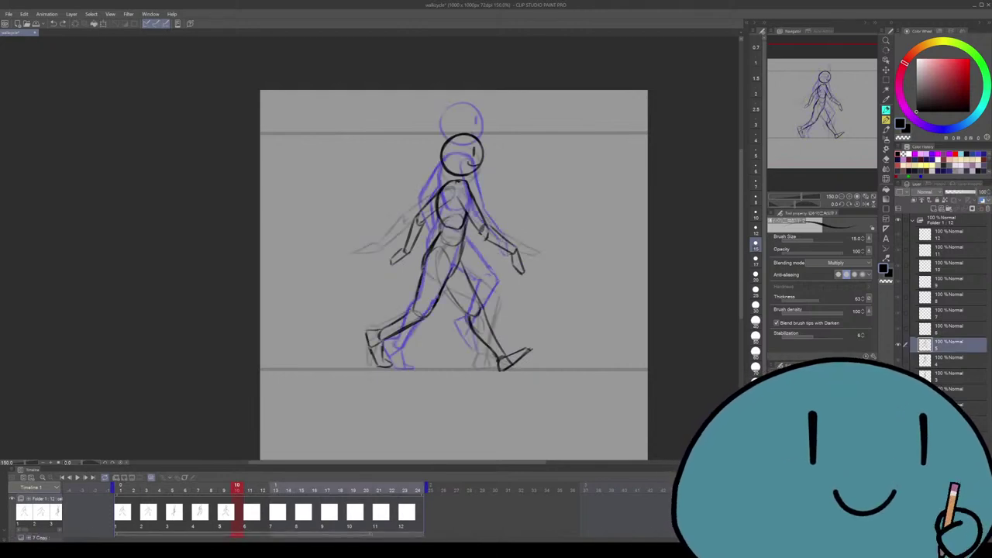
key(Right)
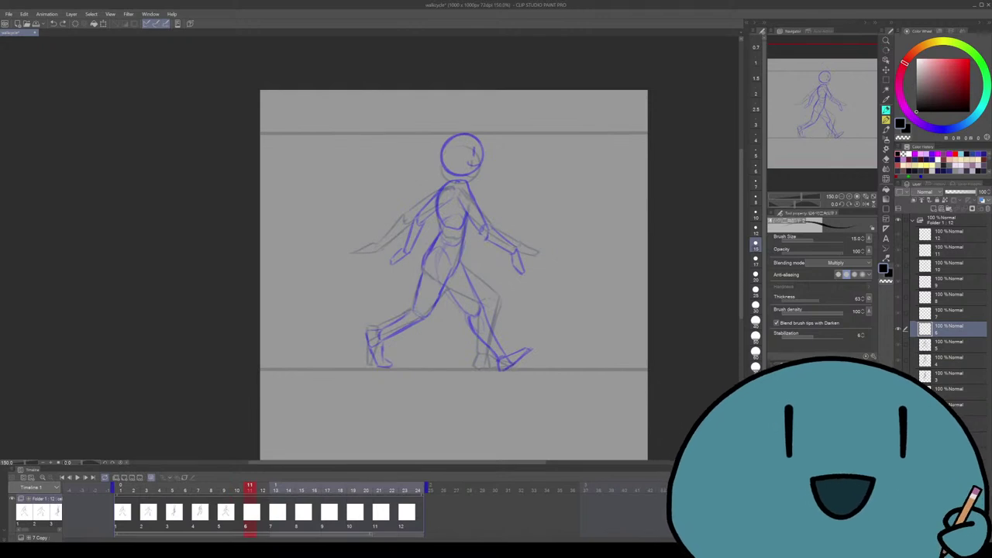
key(ctrl+plus)
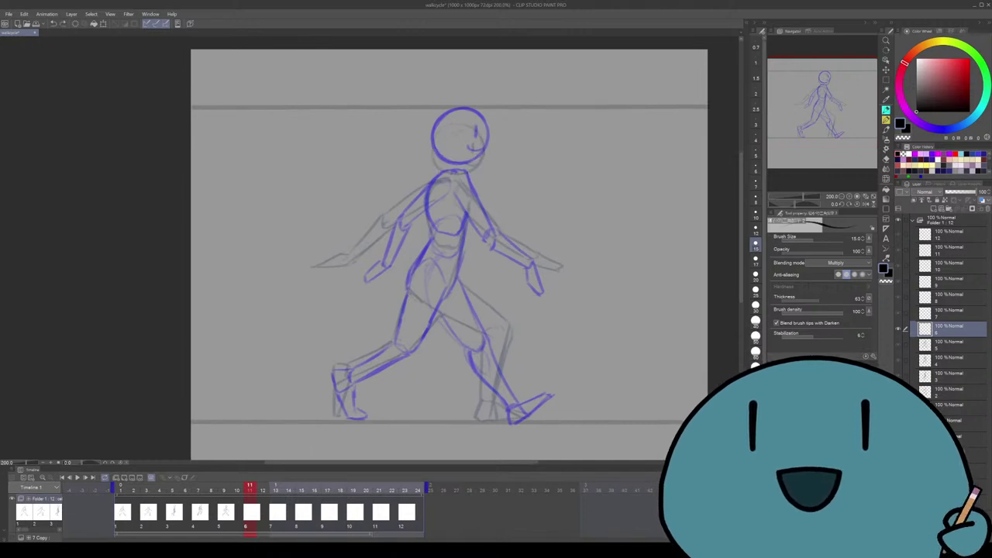
Try fading the frame 9 pose layer to 48%, 18% and 38% opacity under the frame 11 onion skin
mouse_move(465, 125)
mouse_down()
mouse_move(483, 146)
mouse_move(457, 140)
mouse_move(454, 172)
mouse_up()
key(ctrl+z)
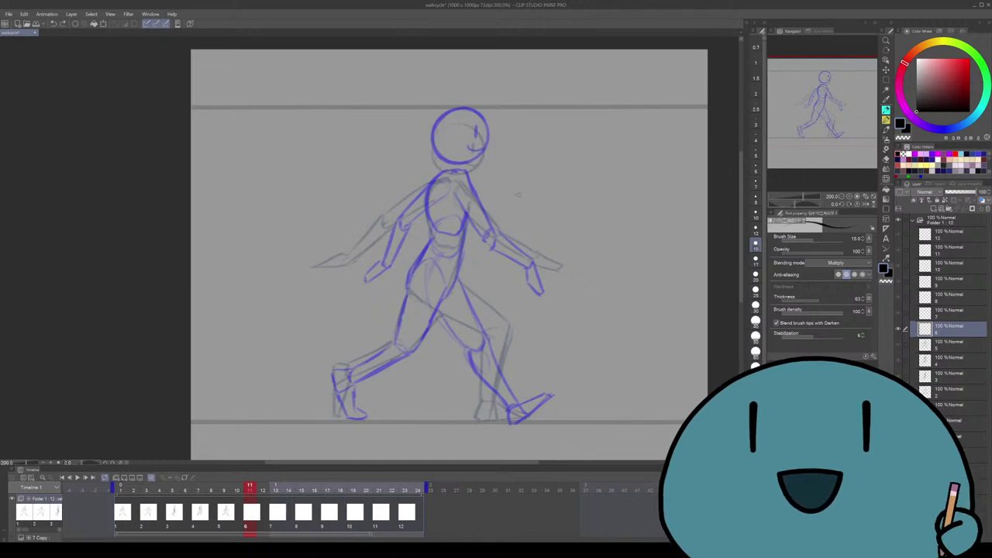
key(ctrl+z)
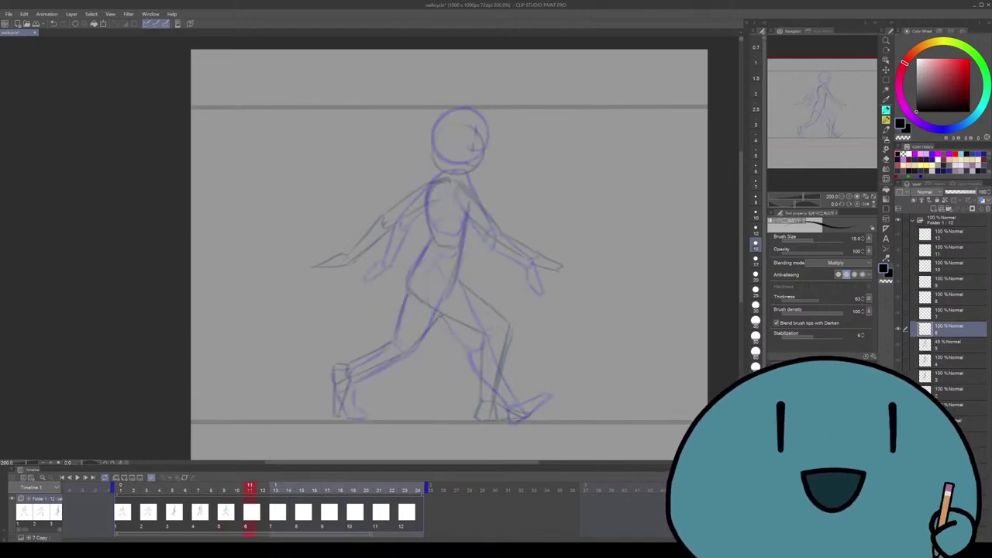
click(225, 511)
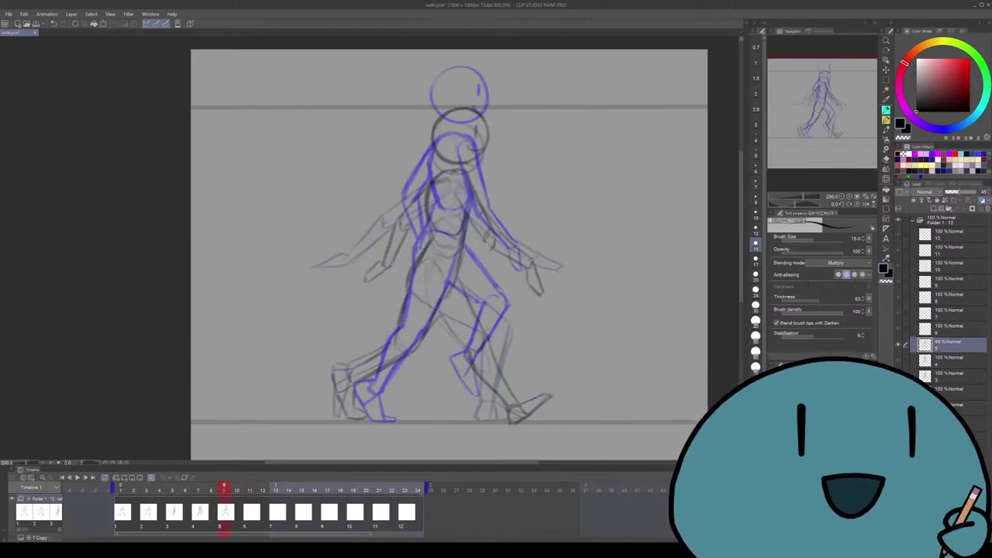
click(251, 512)
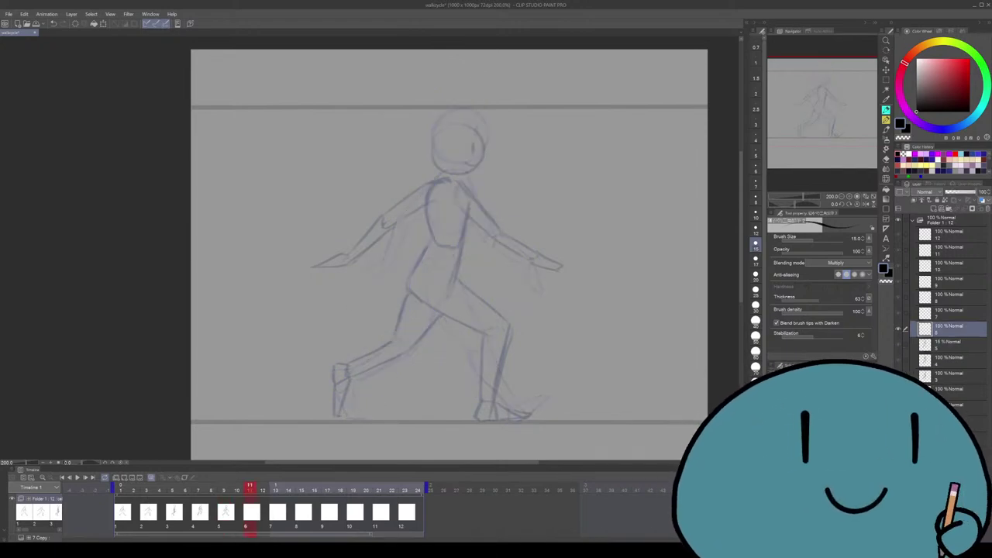
click(225, 511)
click(251, 512)
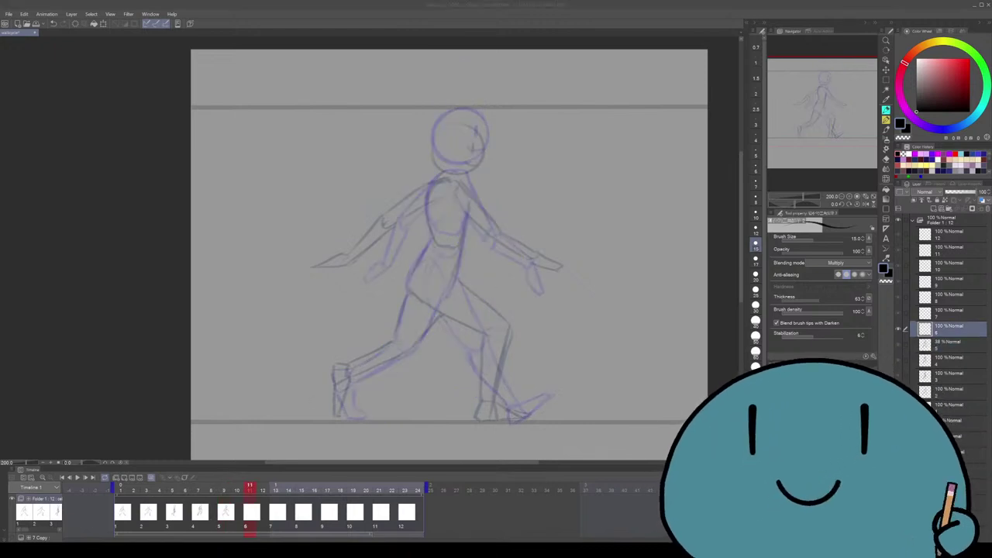
drag(543, 151, 553, 165)
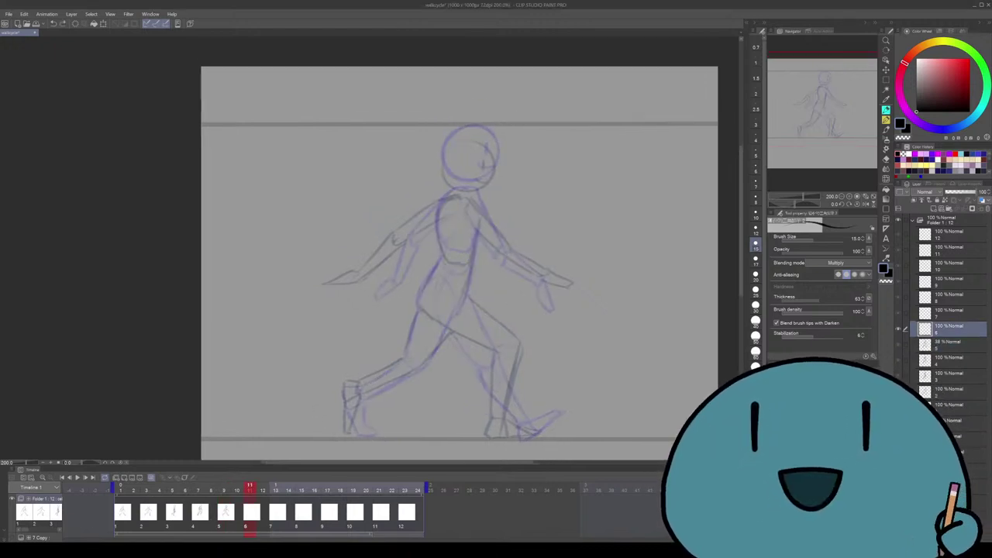
scroll(459, 256, down, 1)
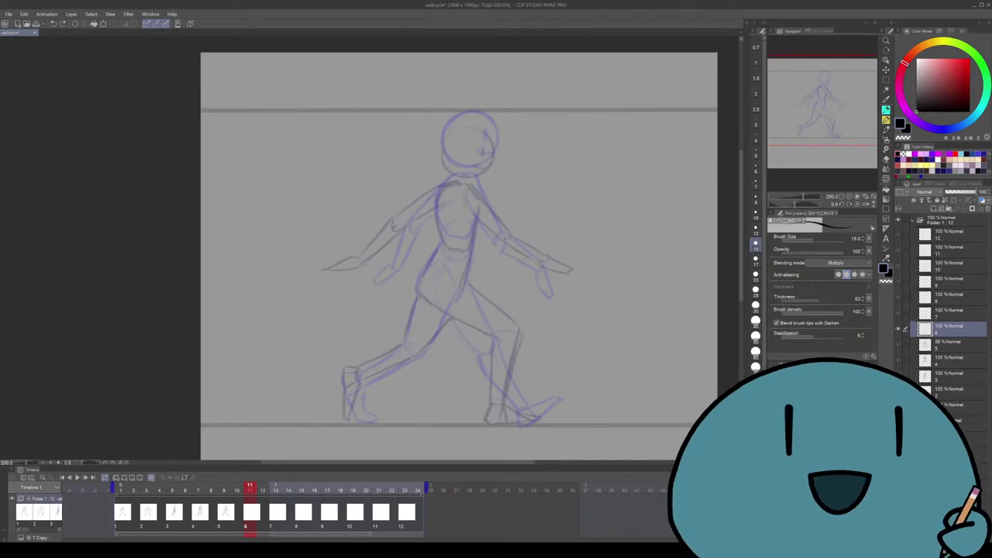
Restore the frame 9 pose layer to 100% opacity and return to frame 11 with onion skin turned off
key(Left)
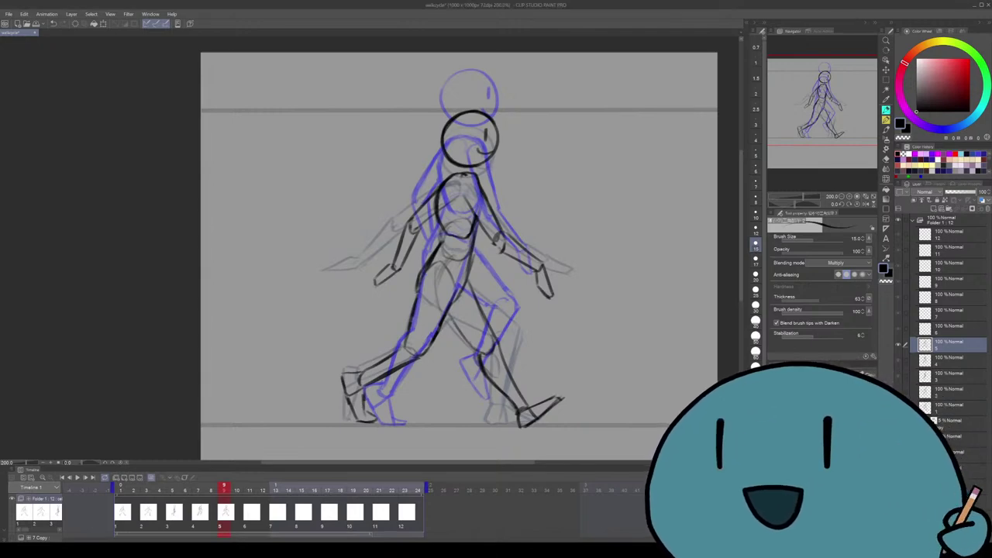
click(151, 478)
key(Right)
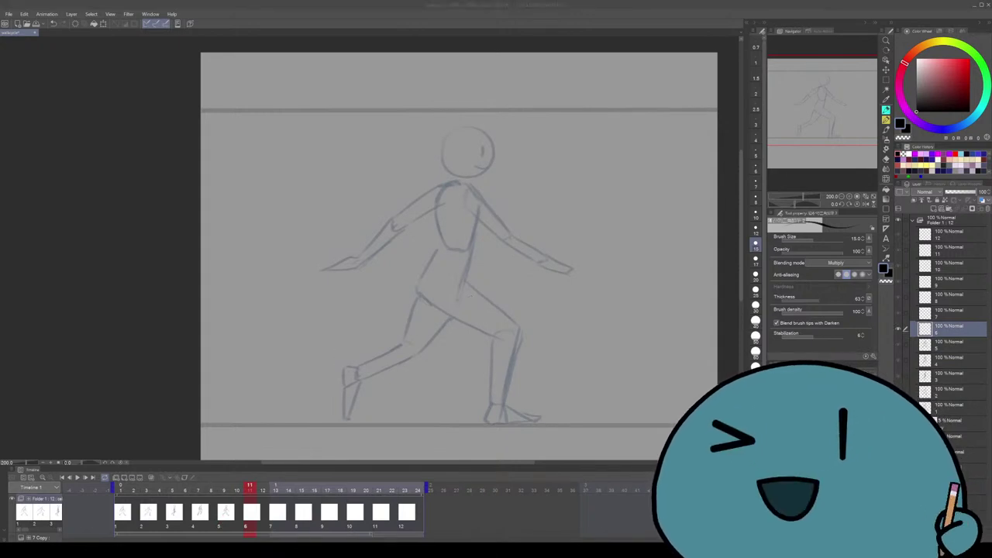
drag(525, 159, 569, 124)
key(ctrl+z)
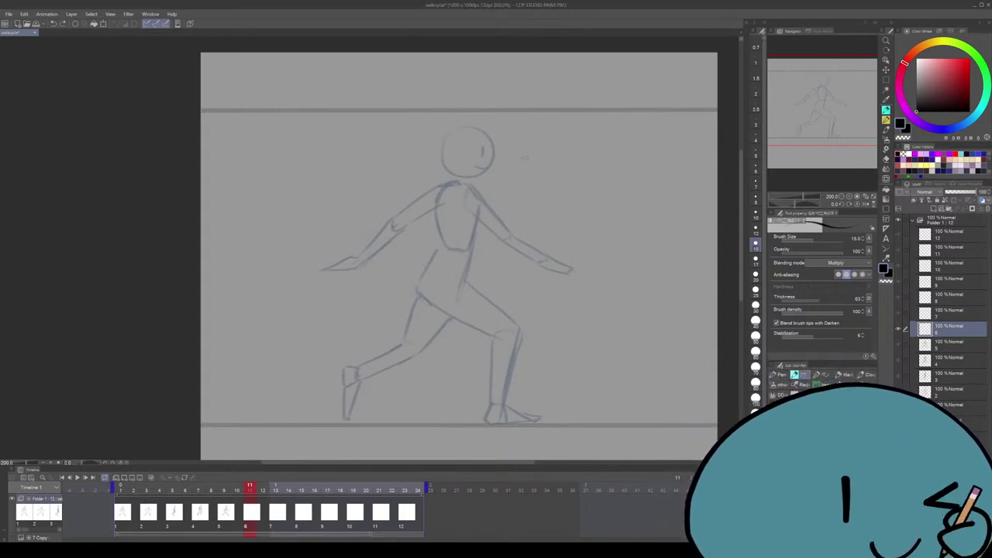
Draw the head with its eye and mouth on the frame 11 cel, slightly above the guide's head
key(ctrl+minus)
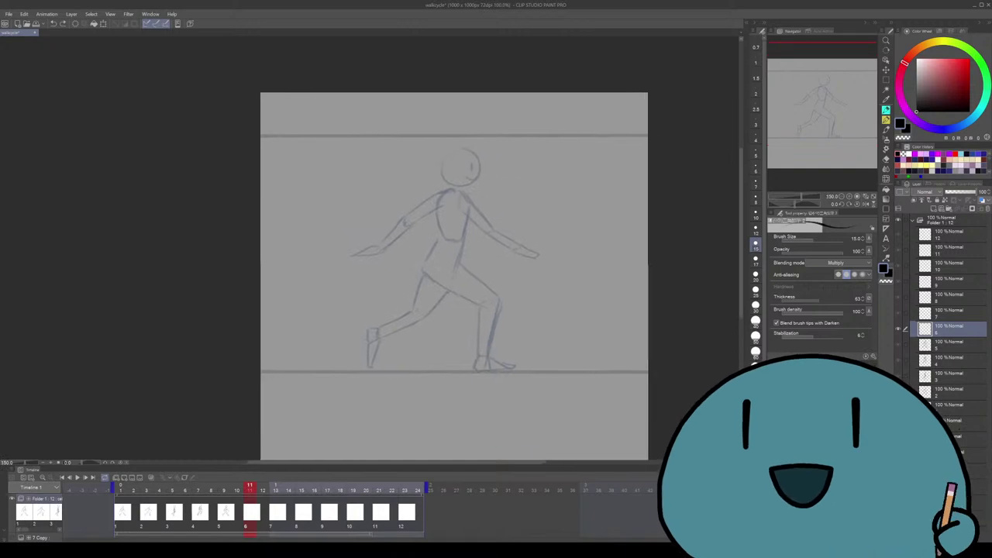
scroll(452, 282, up, 1)
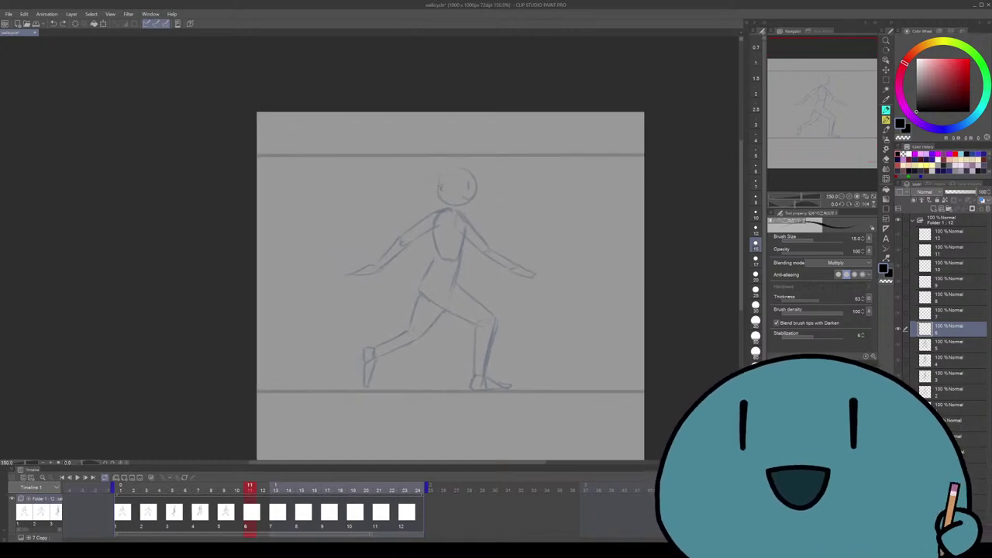
mouse_move(458, 166)
mouse_down()
mouse_move(470, 183)
mouse_move(464, 194)
mouse_up()
key(ctrl+z)
key(ctrl+z)
scroll(464, 207, up, 1)
key(ctrl+z)
key(ctrl+z)
mouse_move(473, 188)
mouse_down()
mouse_move(465, 197)
mouse_move(495, 141)
mouse_move(450, 178)
mouse_move(449, 193)
mouse_up()
key(ctrl+z)
key(ctrl+z)
key(ctrl+z)
Try to outline the back of the chest on the frame 11 cel
drag(450, 188, 456, 224)
key(ctrl+z)
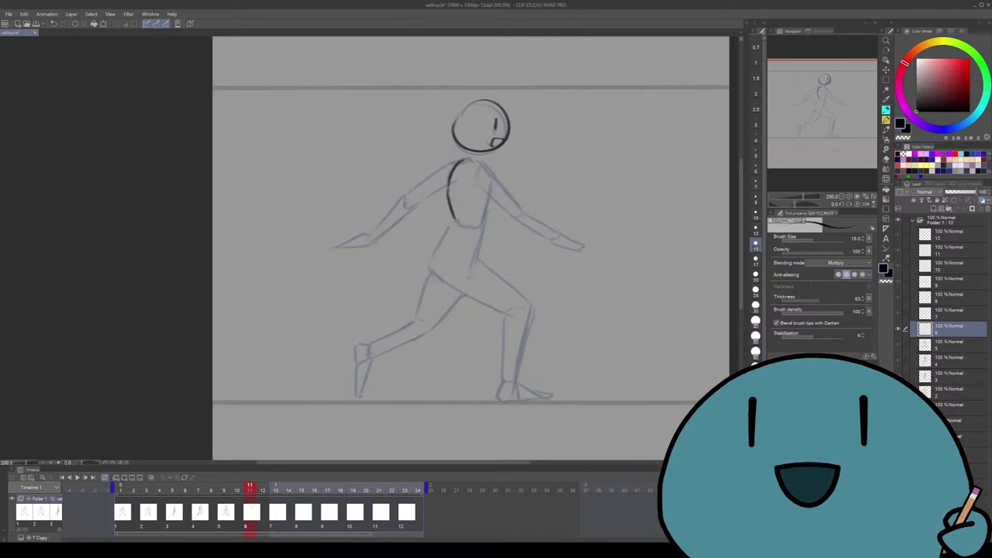
key(ctrl+z)
key(ctrl+z)
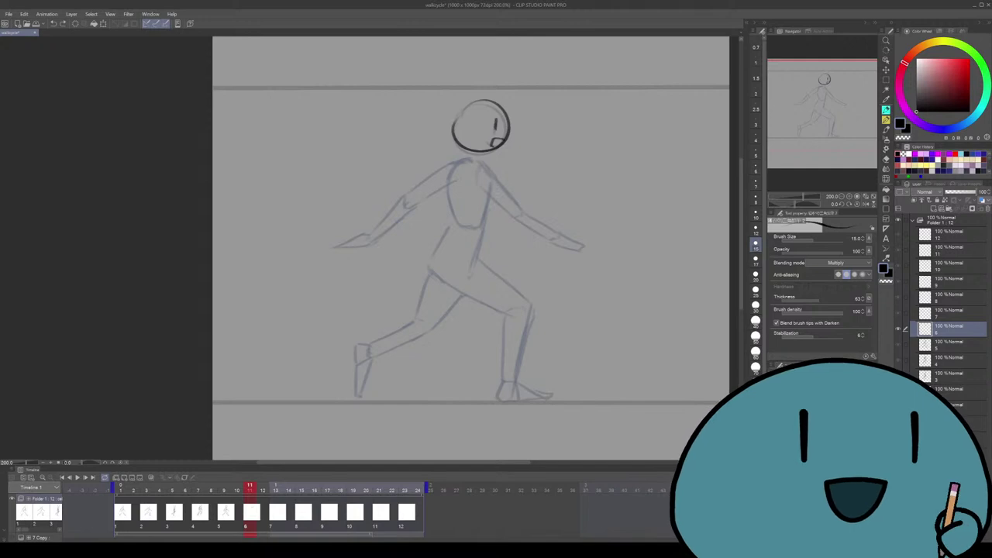
Erase the overlapping shoulder and upper chest lines inside the arms of the frame 3 pose
click(122, 512)
click(147, 512)
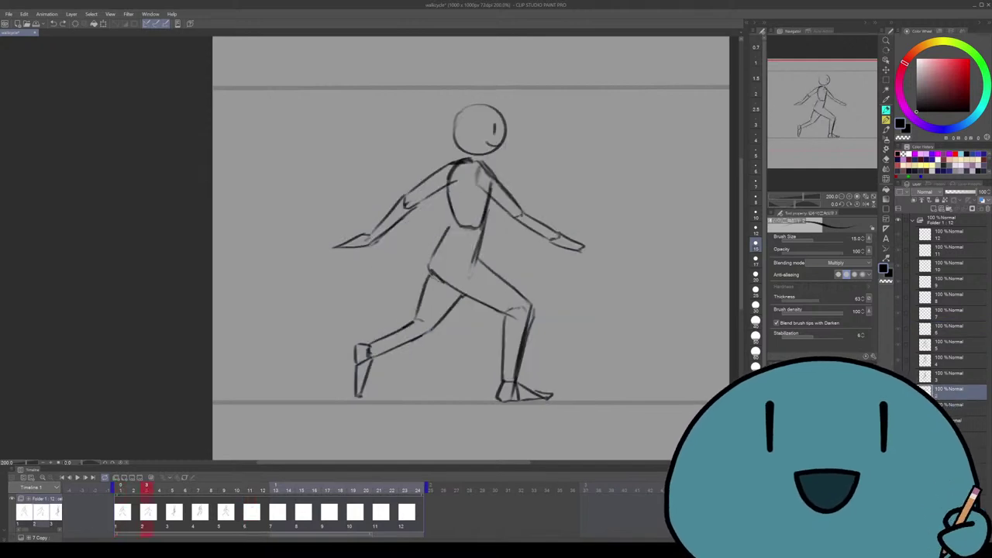
key(e)
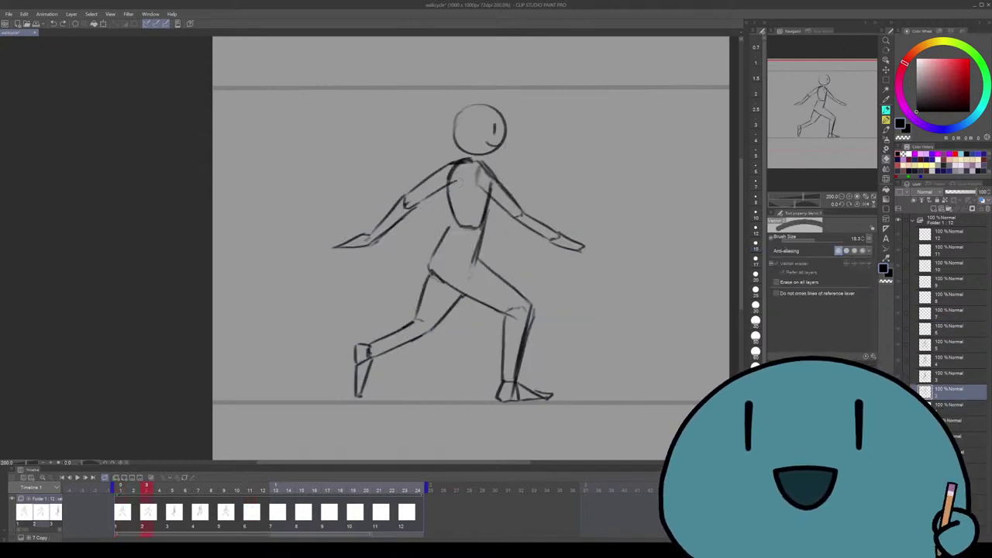
drag(453, 166, 453, 183)
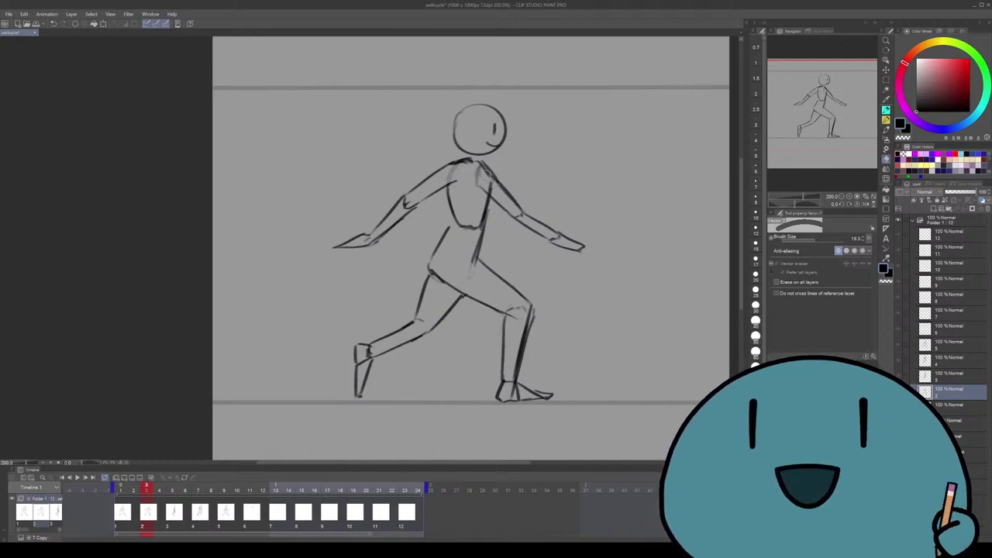
drag(481, 187, 479, 176)
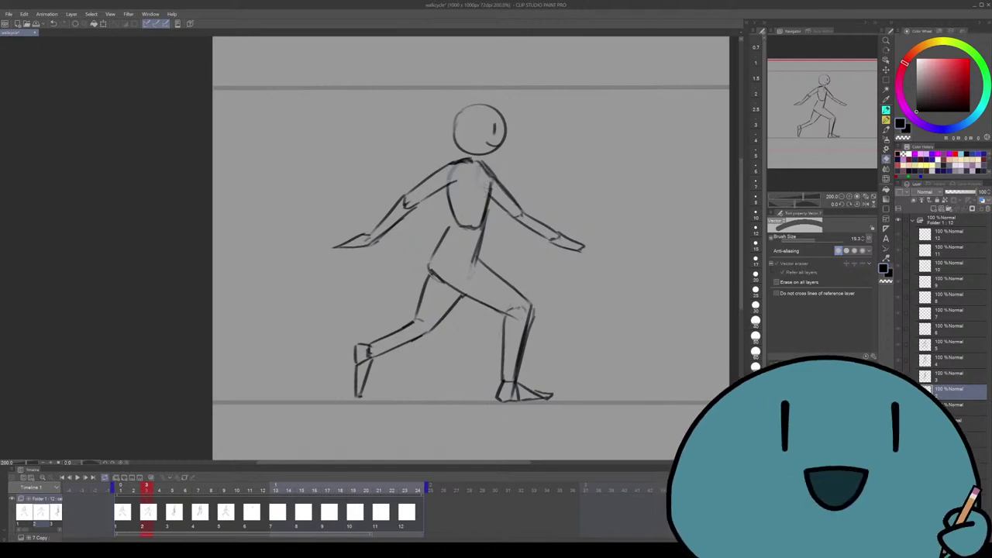
Step through the poses up to frame 11, switch back to the pen and compare the drawing with frame 9
key(Right)
key(Right)
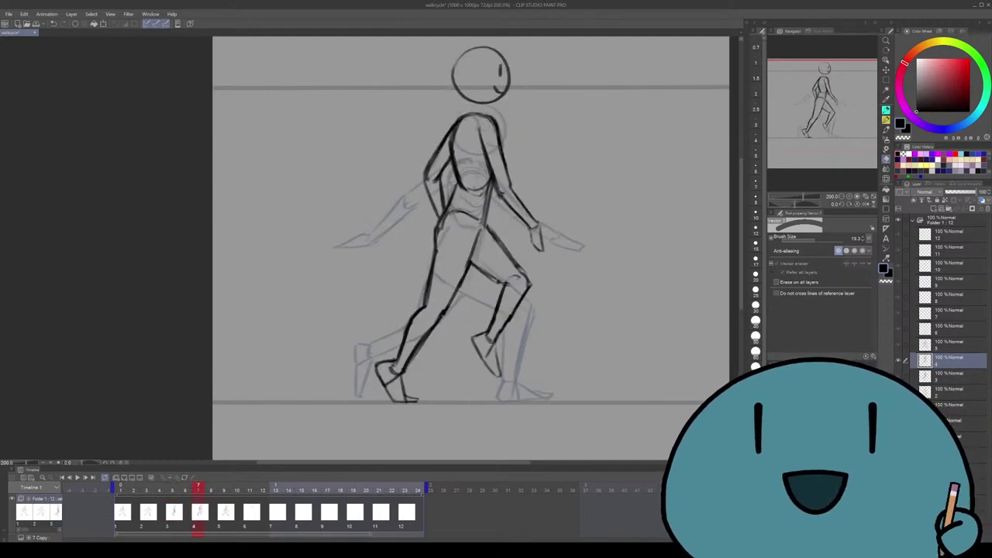
key(Right)
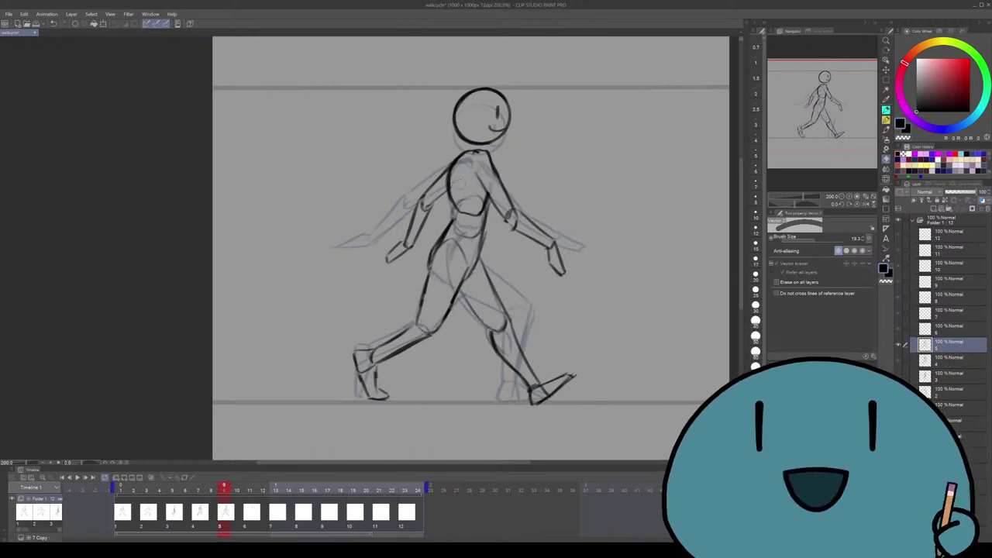
key(Right)
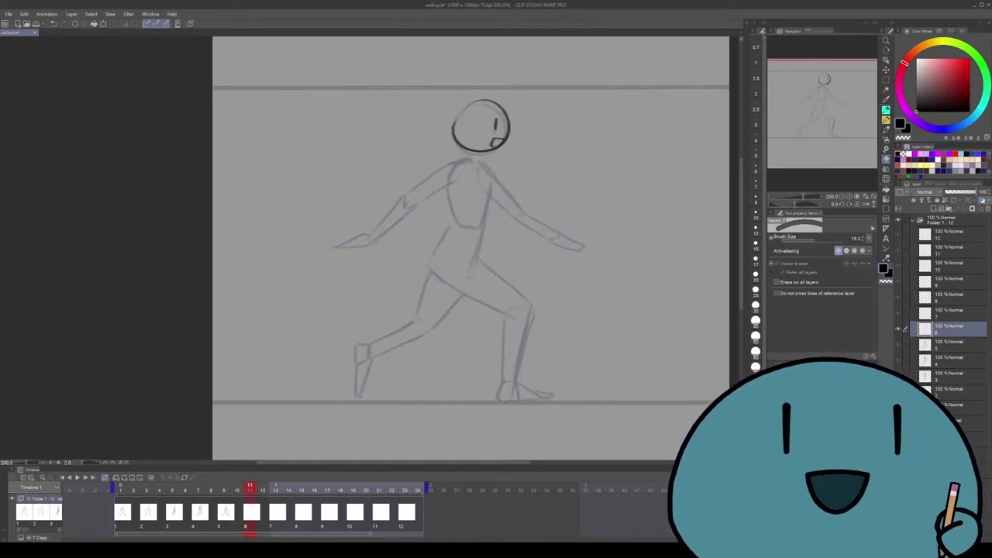
key(p)
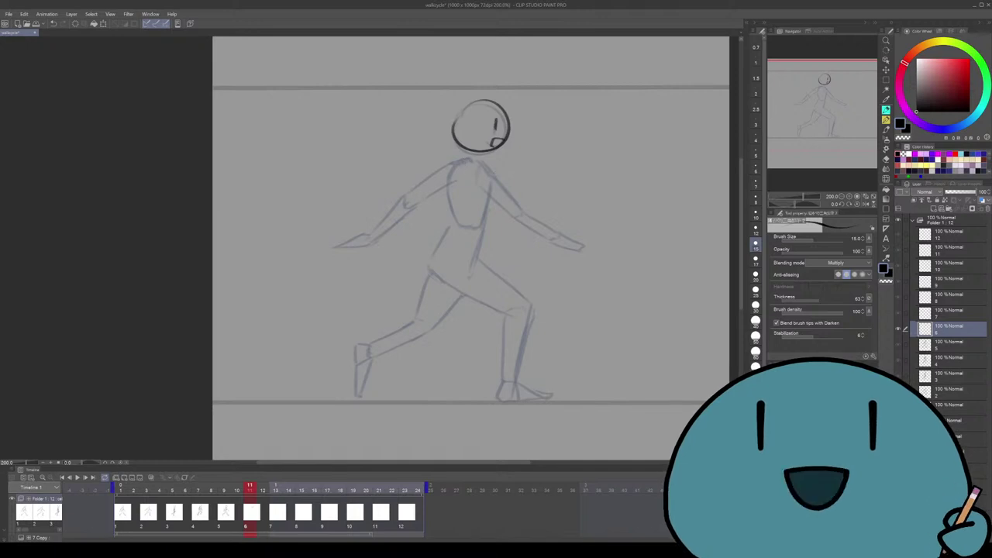
key(Left)
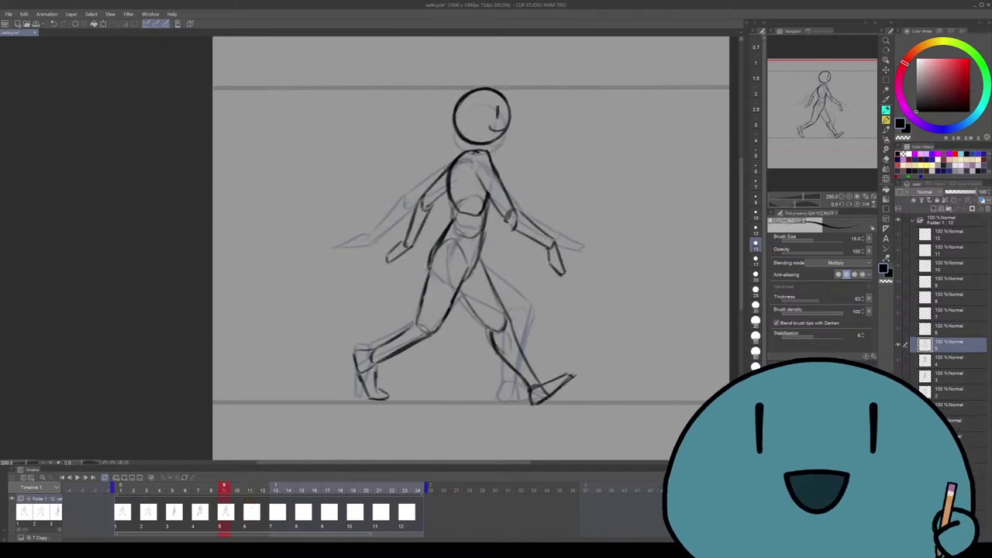
key(Right)
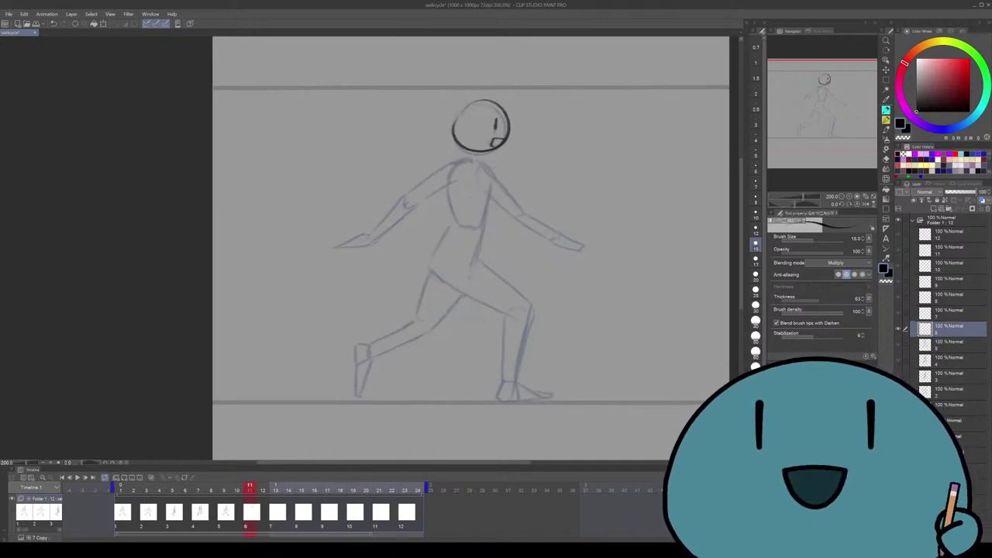
Outline the front, back and base of the chest on the frame 11 cel along the crouched guide
mouse_move(489, 162)
mouse_down()
mouse_move(500, 174)
mouse_move(494, 162)
mouse_move(481, 222)
mouse_up()
key(ctrl+z)
mouse_move(471, 161)
mouse_down()
mouse_move(497, 168)
mouse_move(457, 164)
mouse_up()
key(ctrl+z)
key(ctrl+z)
key(ctrl+z)
key(ctrl+z)
key(ctrl+z)
mouse_move(455, 163)
mouse_down()
mouse_move(459, 225)
mouse_move(448, 186)
mouse_move(464, 228)
mouse_up()
key(ctrl+z)
key(ctrl+z)
key(ctrl+z)
drag(489, 186, 481, 227)
key(ctrl+z)
Draw both edges of the forward upper arm from the shoulder to the elbow, erasing the stray part at the shoulder
drag(490, 161, 525, 205)
key(ctrl+z)
mouse_move(490, 166)
mouse_down()
mouse_move(524, 208)
mouse_move(510, 216)
mouse_up()
key(ctrl+z)
drag(482, 183, 510, 215)
key(e)
drag(495, 169, 498, 177)
key(p)
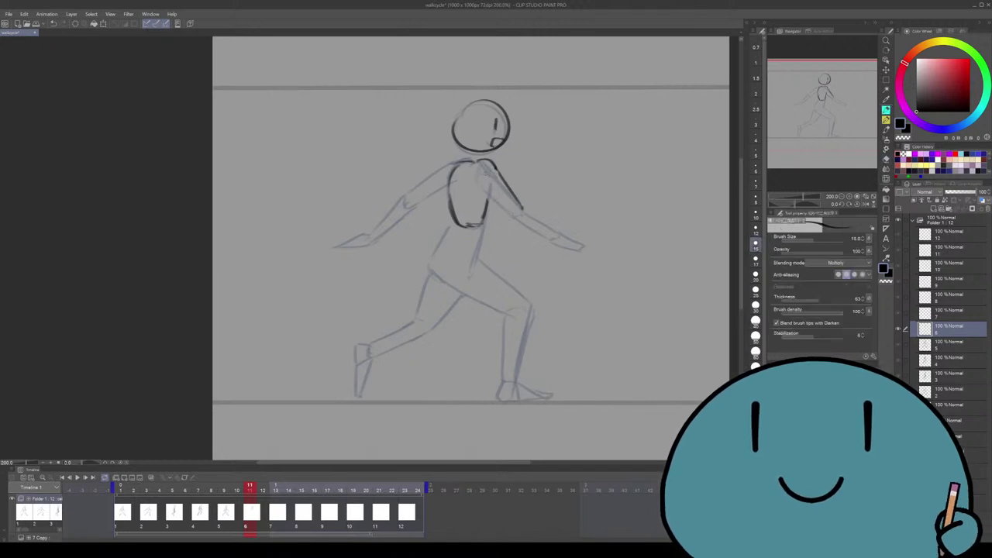
drag(483, 178, 512, 214)
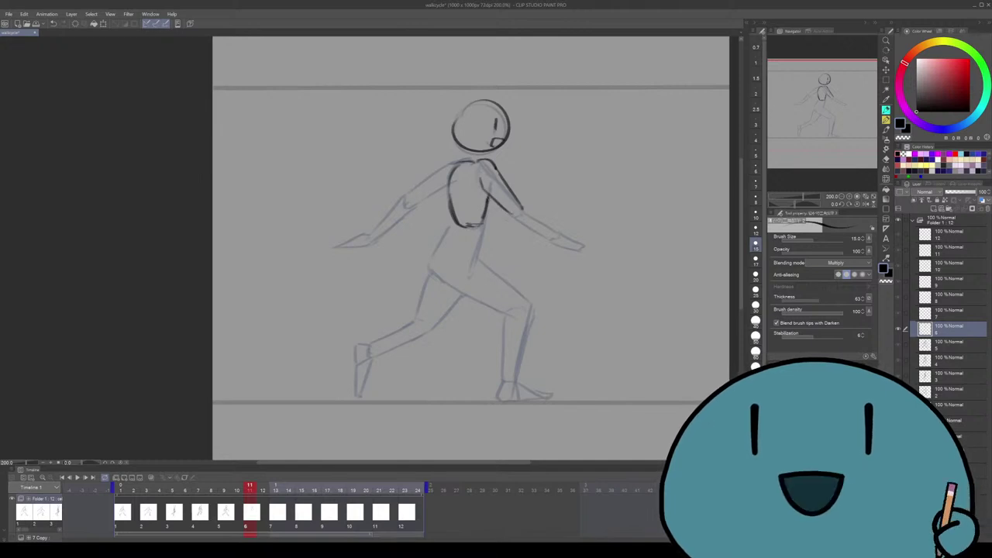
Draw the front and back waist lines from the chest down to the hips on the frame 11 cel
scroll(472, 248, down, 1)
drag(487, 204, 470, 259)
drag(454, 205, 430, 256)
scroll(472, 248, up, 1)
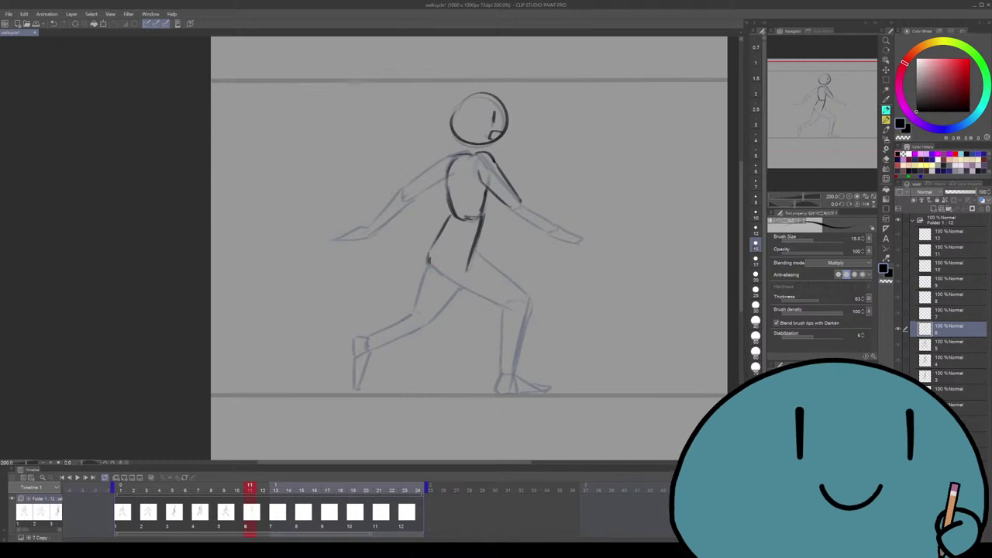
Flip back and forth between frames 7, 9 and 11 to compare the new torso drawing with the preceding poses
key(Left)
key(Left)
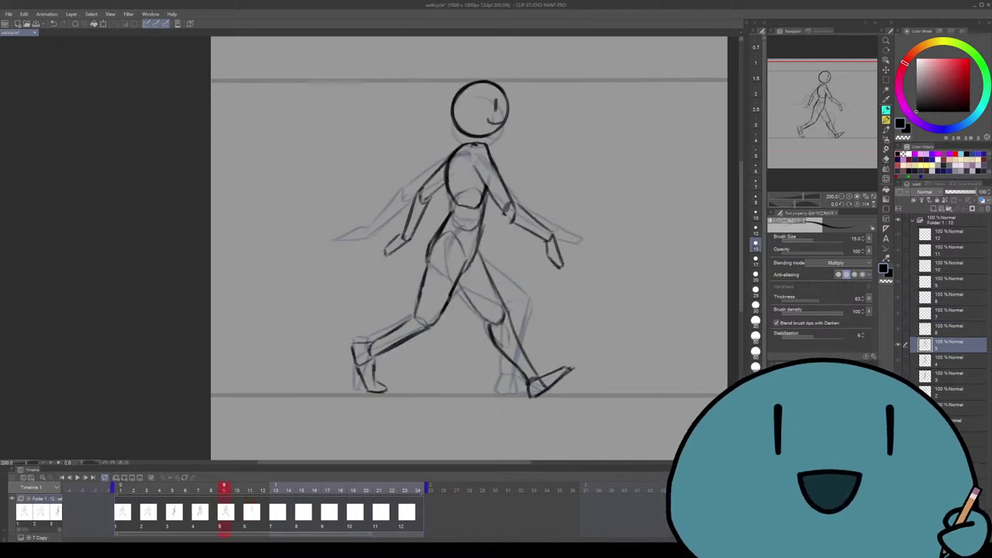
key(Left)
key(Left)
key(Right)
key(Right)
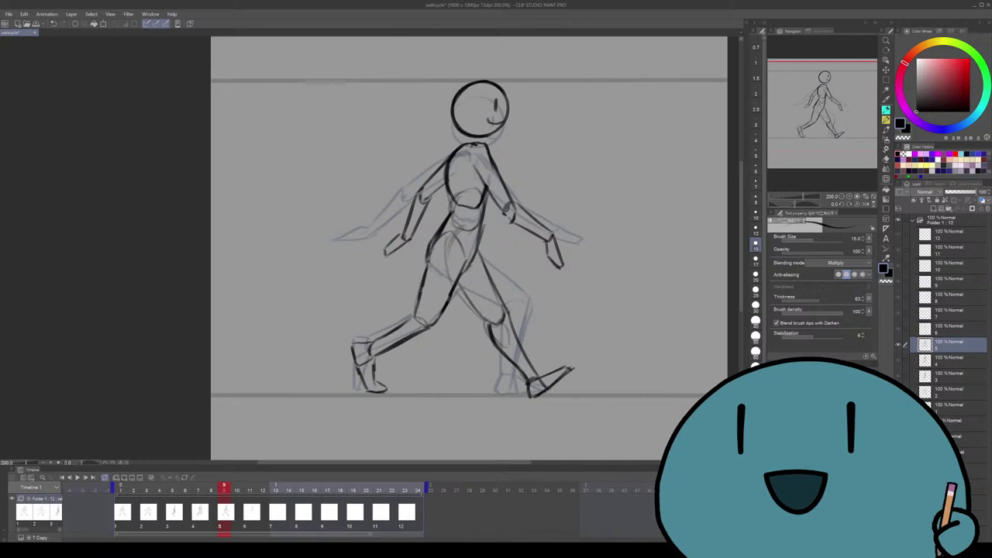
key(Right)
key(Right)
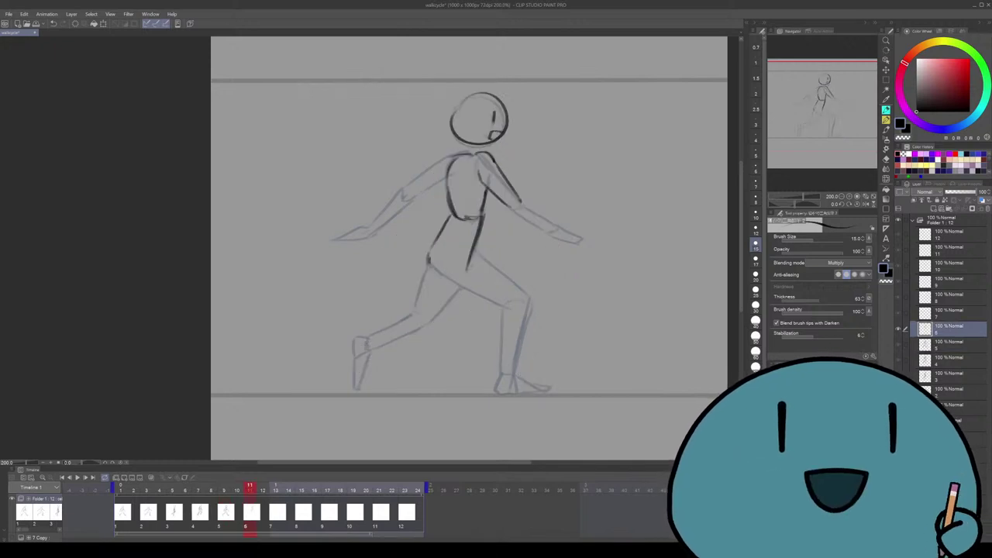
key(Left)
key(Left)
key(Right)
key(Right)
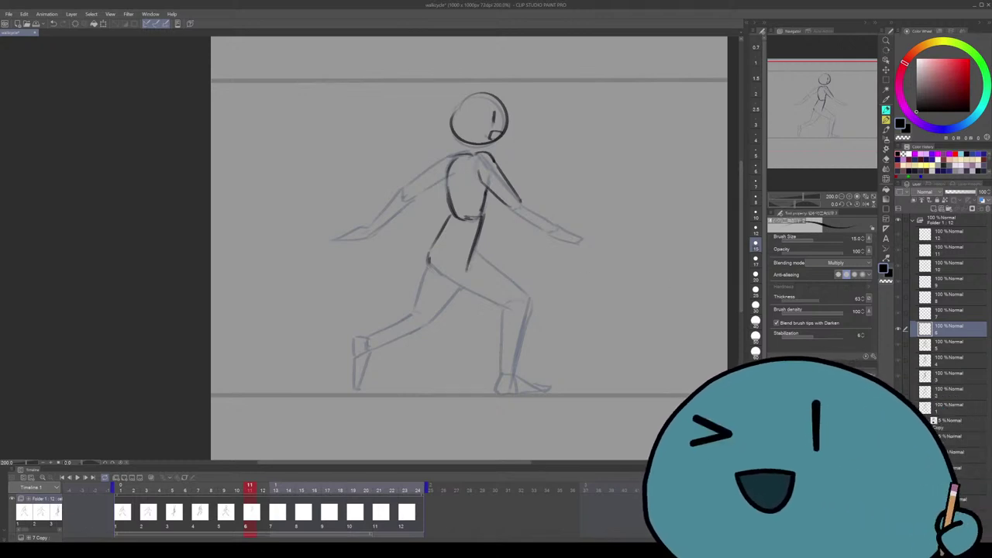
Undo the strokes on the frame 11 cel and compare the crouched guide with the pose on frame 9
key(ctrl+z)
key(Left)
key(Left)
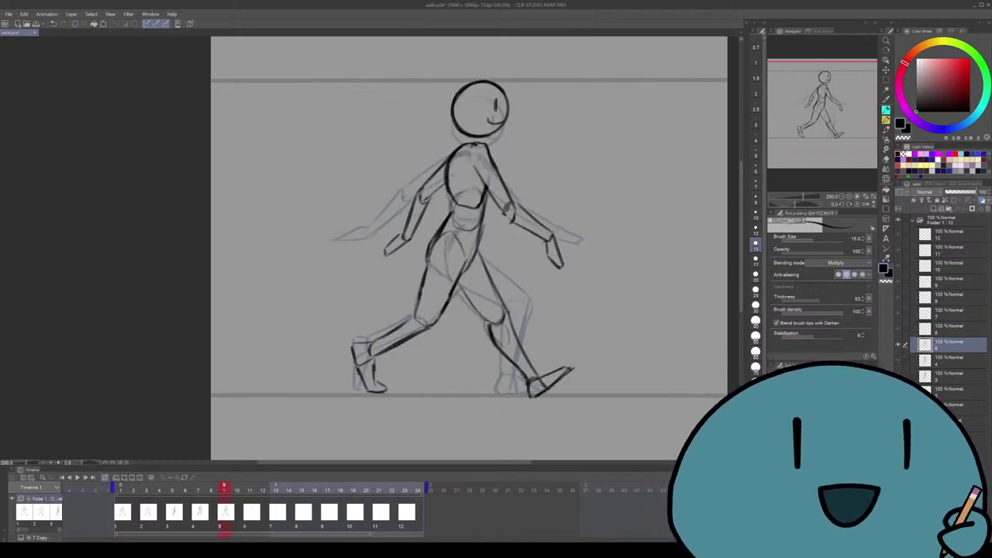
key(Right)
key(Right)
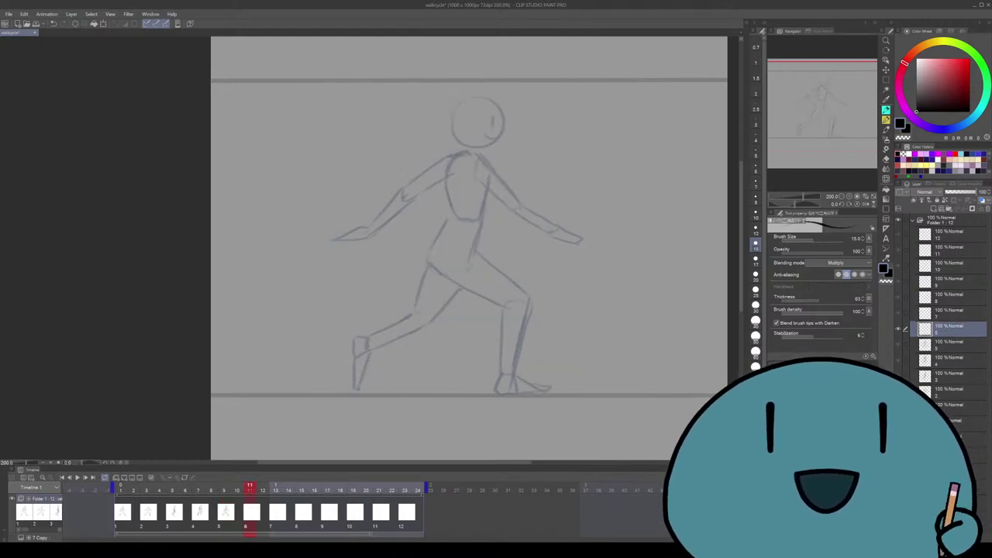
key(Left)
key(Left)
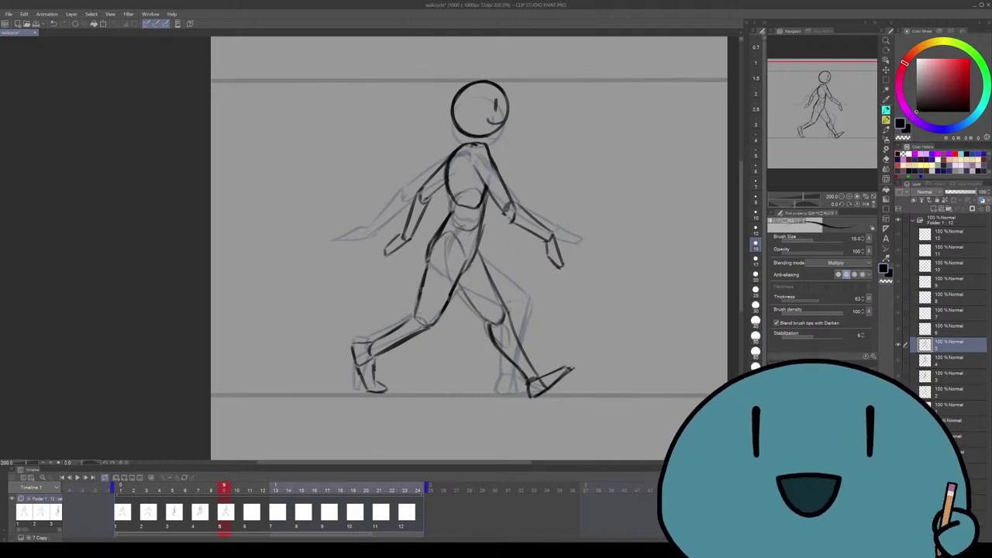
Go back to frame 1 and step through the first step's poses up to frame 9
key(Home)
key(Right)
key(Right)
key(Right)
key(Right)
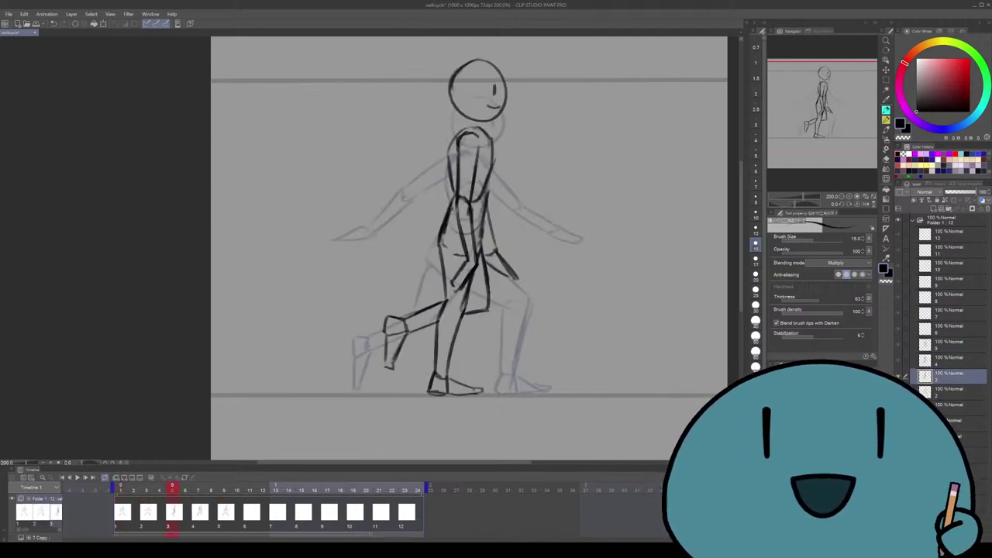
key(Right)
key(Right)
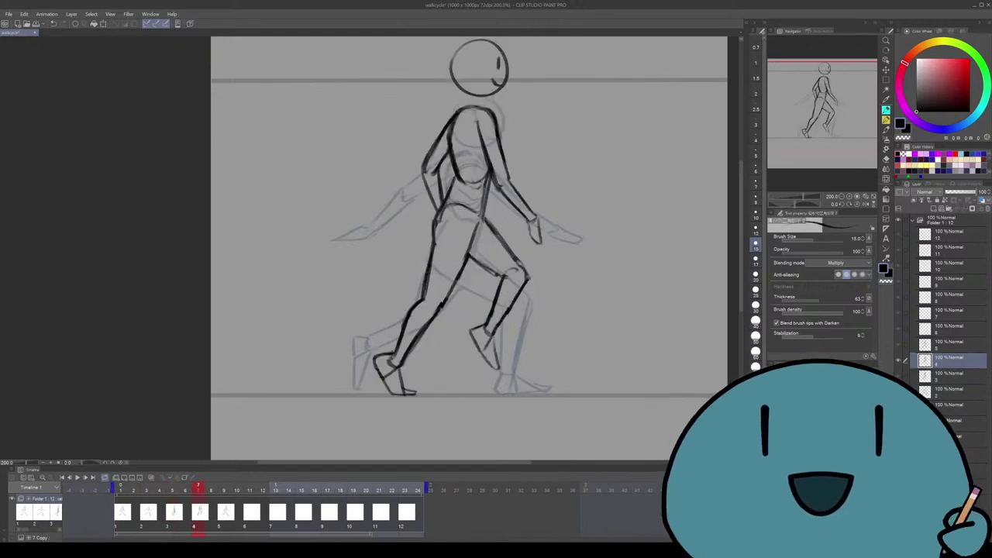
key(Right)
key(Right)
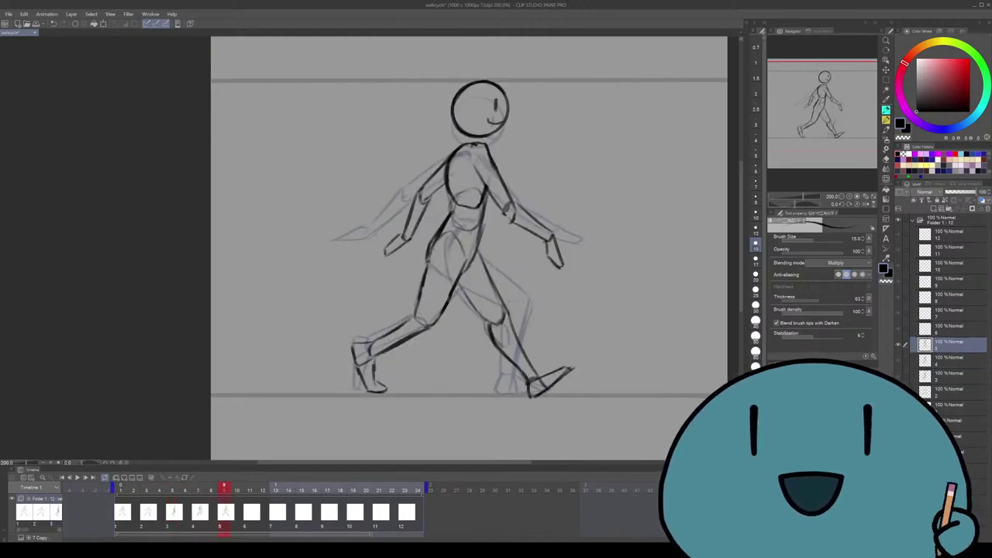
Step back through the poses to frame 1 and review them forward again as far as frame 11
key(Left)
key(Left)
key(Left)
key(Left)
key(Left)
key(Left)
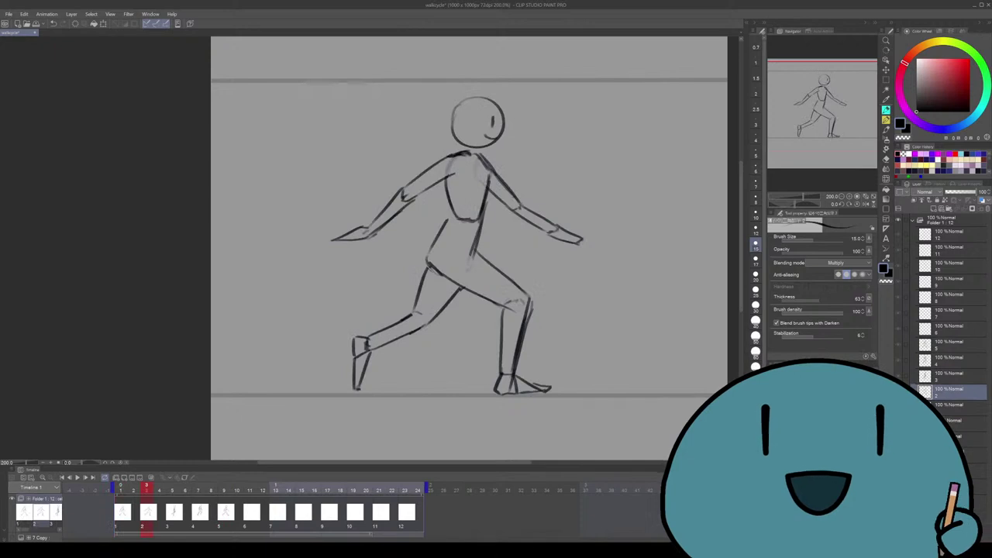
key(Left)
key(Left)
key(Right)
key(Right)
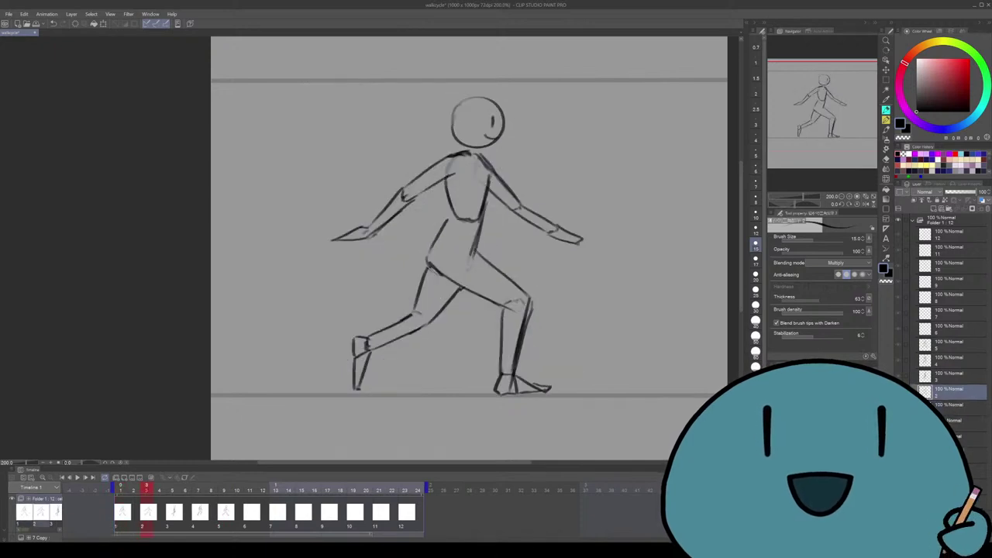
key(Right)
key(Right)
key(Right)
key(Right)
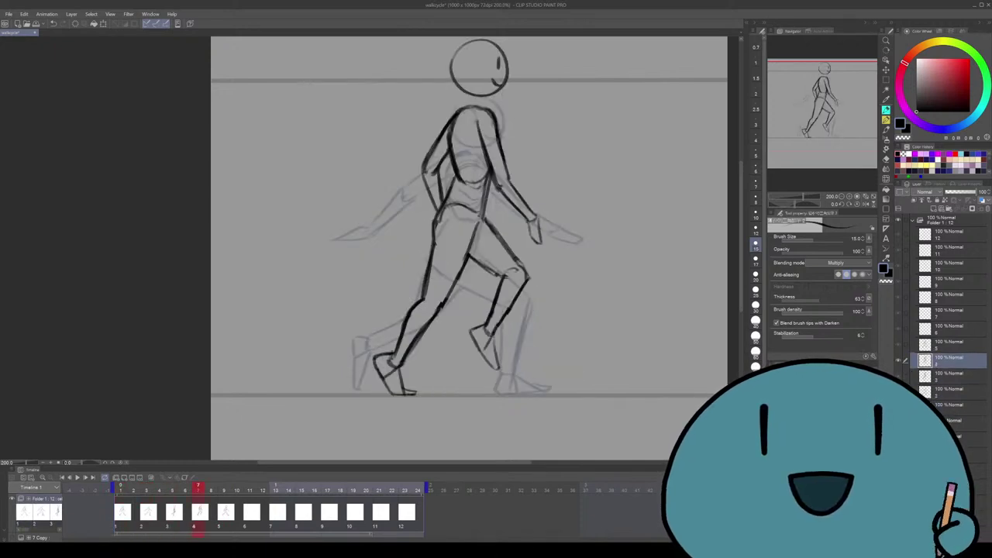
key(Right)
key(Right)
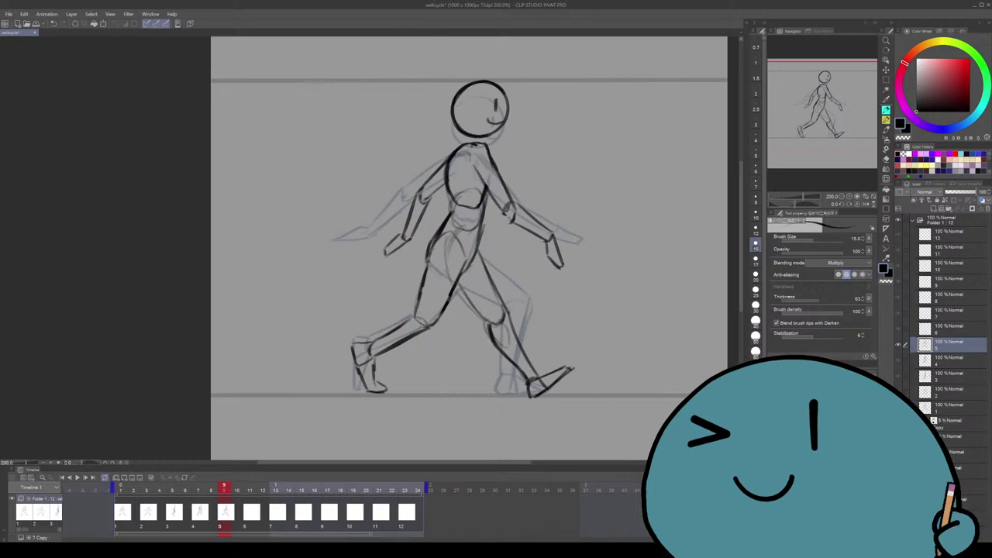
key(Right)
key(Right)
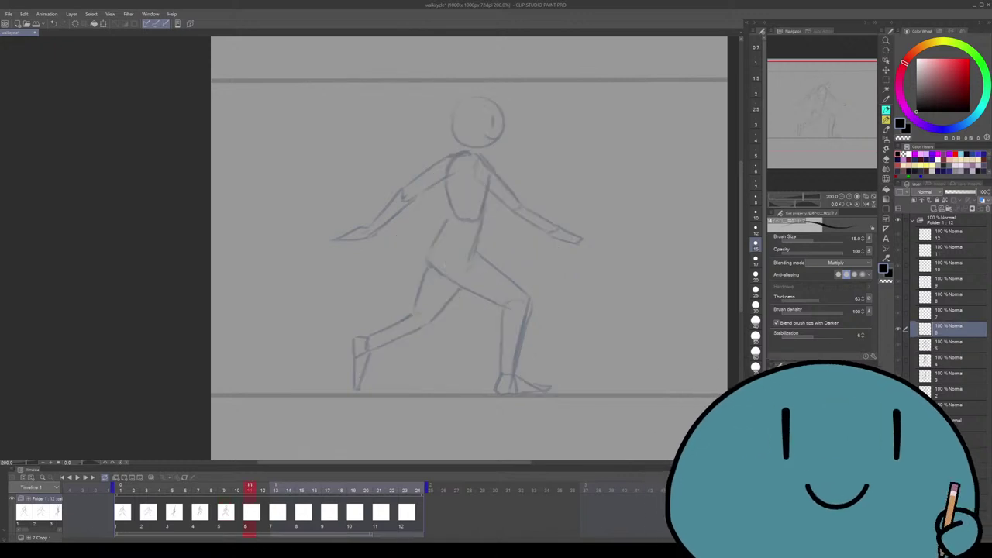
Draw both edges of the forward forearm and outline its hand on the frame 11 cel along the guide
key(space)
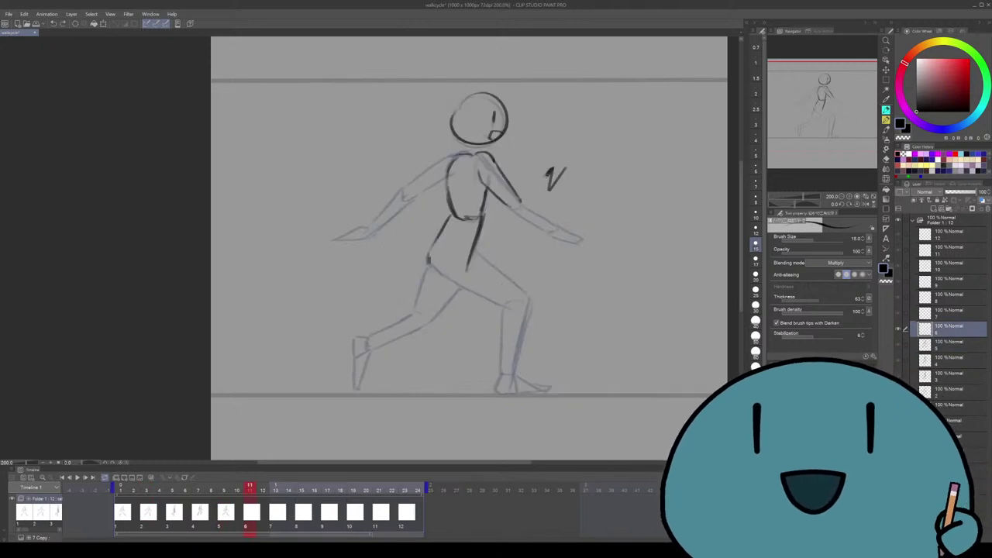
drag(554, 174, 544, 190)
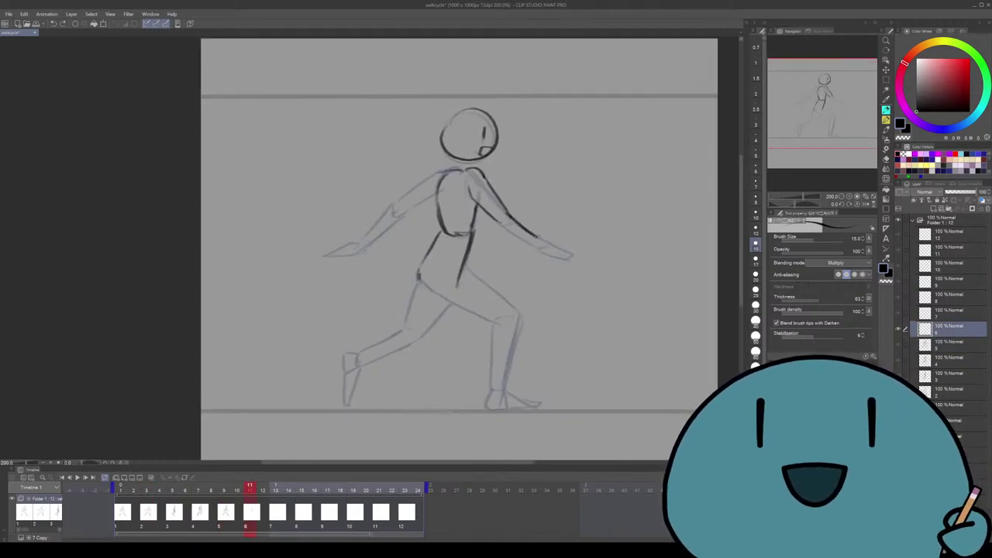
drag(508, 221, 546, 242)
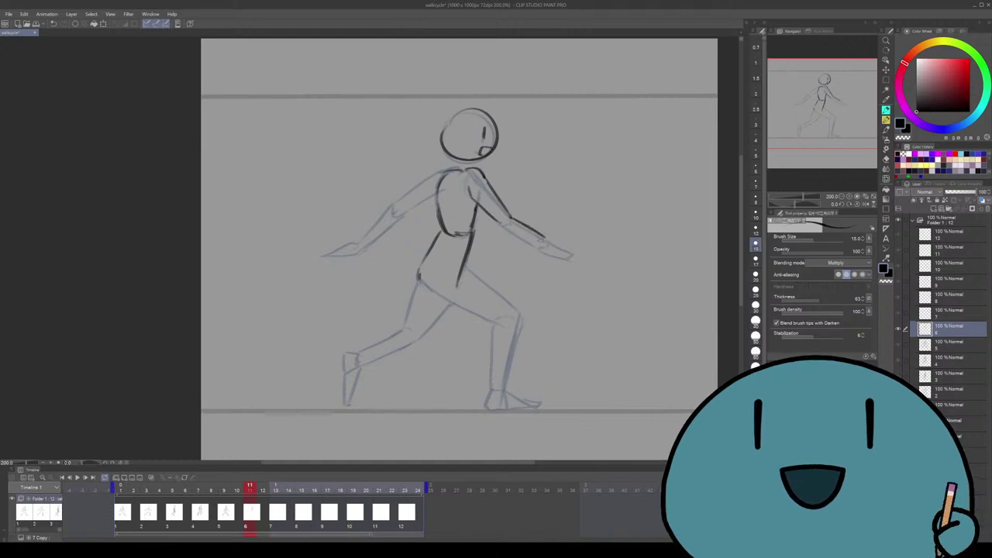
mouse_move(495, 221)
mouse_down()
mouse_move(539, 248)
mouse_move(568, 236)
mouse_move(573, 258)
mouse_up()
key(ctrl+z)
key(ctrl+z)
drag(465, 233, 506, 234)
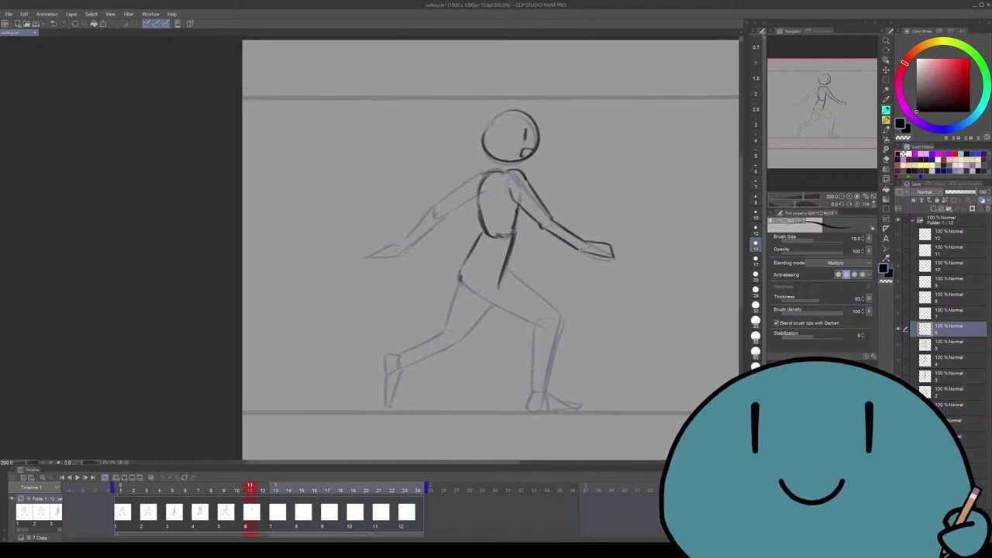
Draw the rear arm from the shoulder through the elbow to the hand on the frame 11 cel
mouse_move(473, 180)
mouse_down()
mouse_move(439, 203)
mouse_move(401, 250)
mouse_move(418, 223)
mouse_move(405, 247)
mouse_up()
key(ctrl+z)
key(ctrl+z)
key(ctrl+z)
key(ctrl+z)
mouse_move(445, 219)
mouse_down()
mouse_move(408, 247)
mouse_move(401, 238)
mouse_move(373, 251)
mouse_move(405, 251)
mouse_up()
Compare the arms drawn on frame 11 with the poses on frames 3 and 9
key(Return)
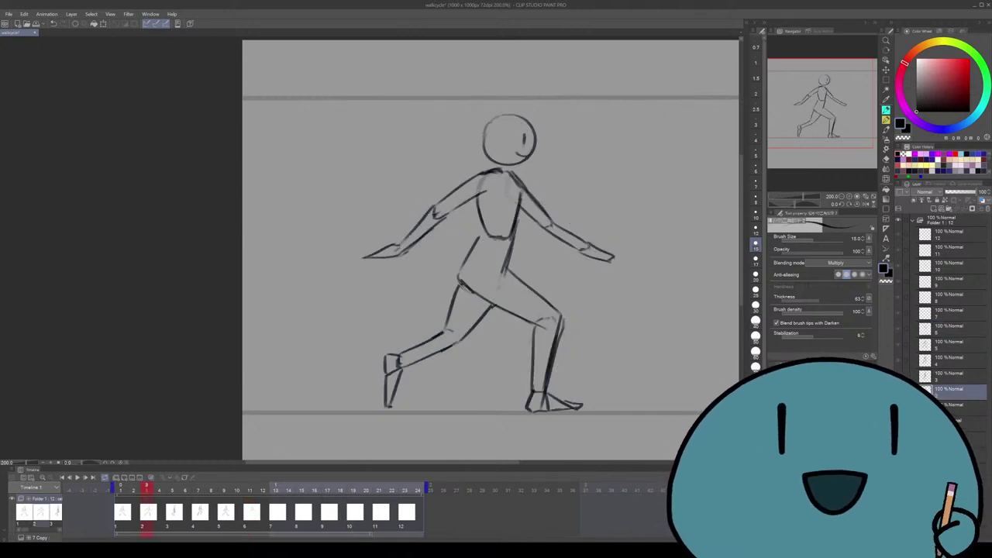
key(Return)
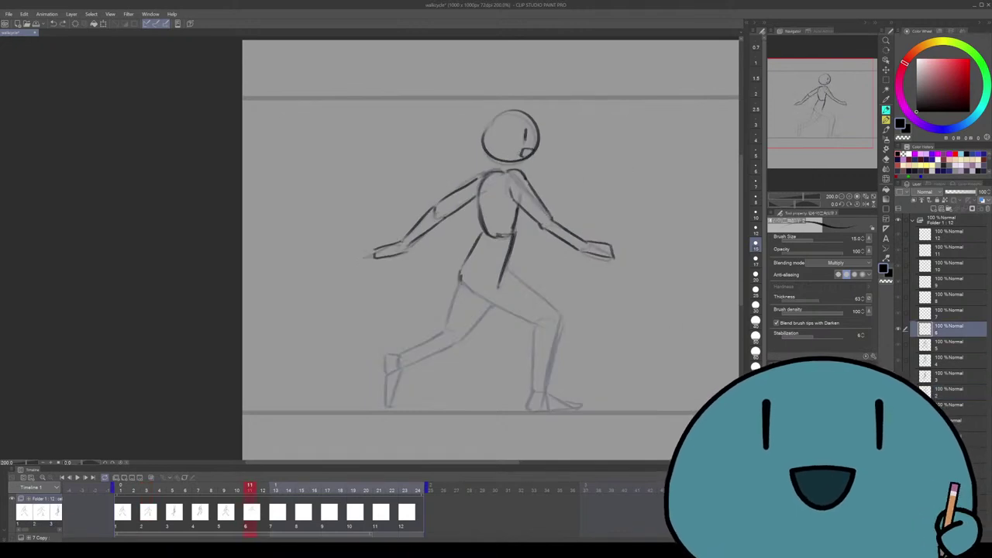
scroll(490, 248, down, 1)
scroll(490, 248, down, 1)
key(Return)
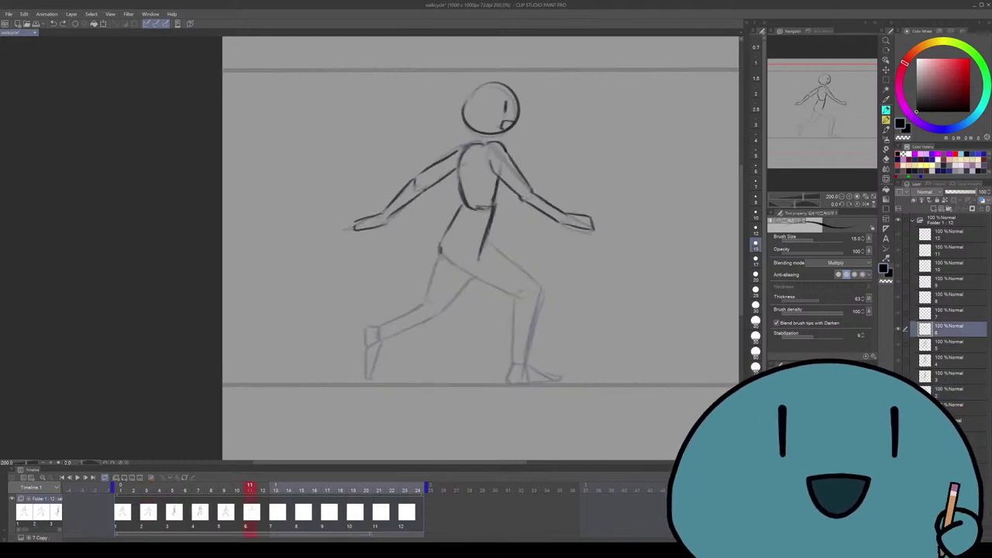
key(Return)
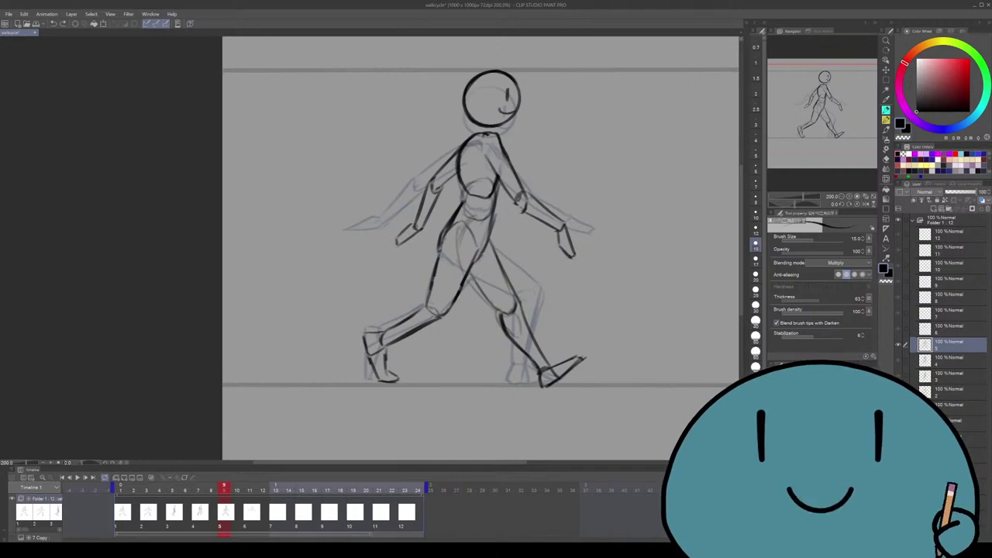
key(Right)
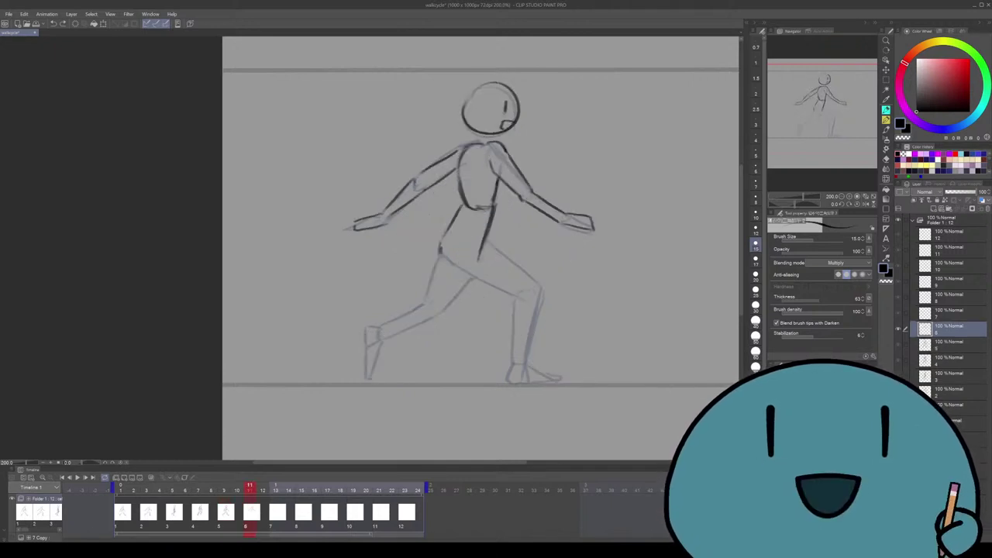
Step through the poses from frame 1 to frame 9, and again from frame 1 to frame 11
key(Home)
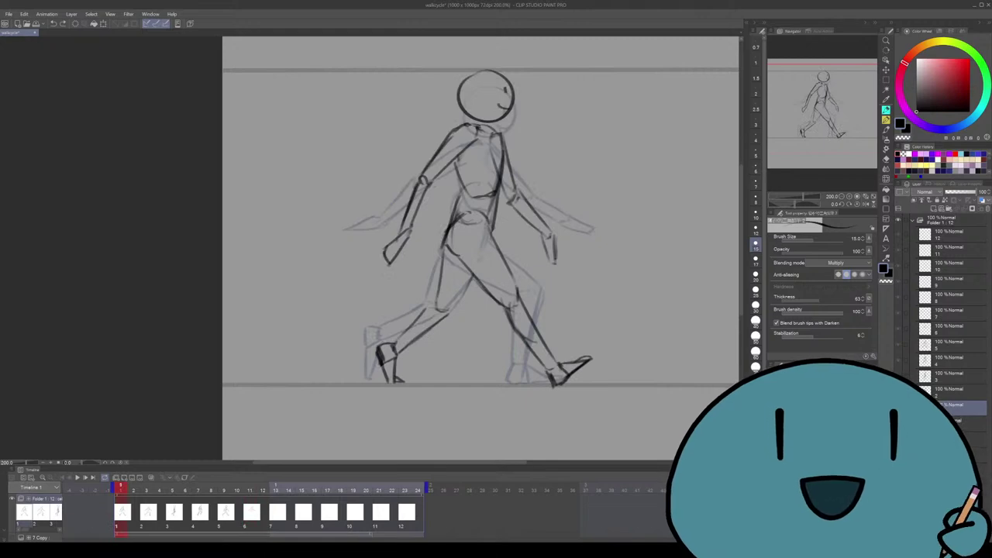
key(Right)
key(Right)
key(Right)
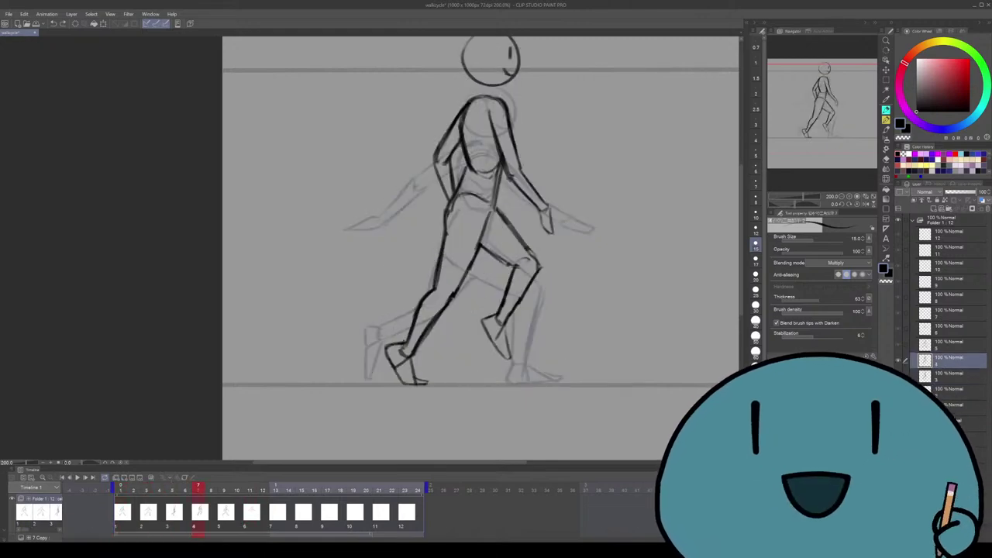
key(Right)
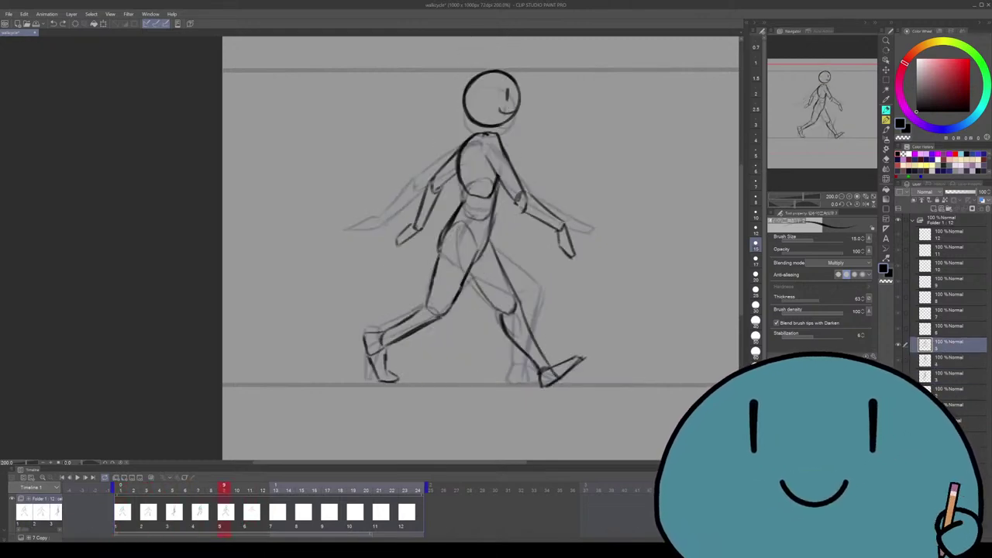
key(Home)
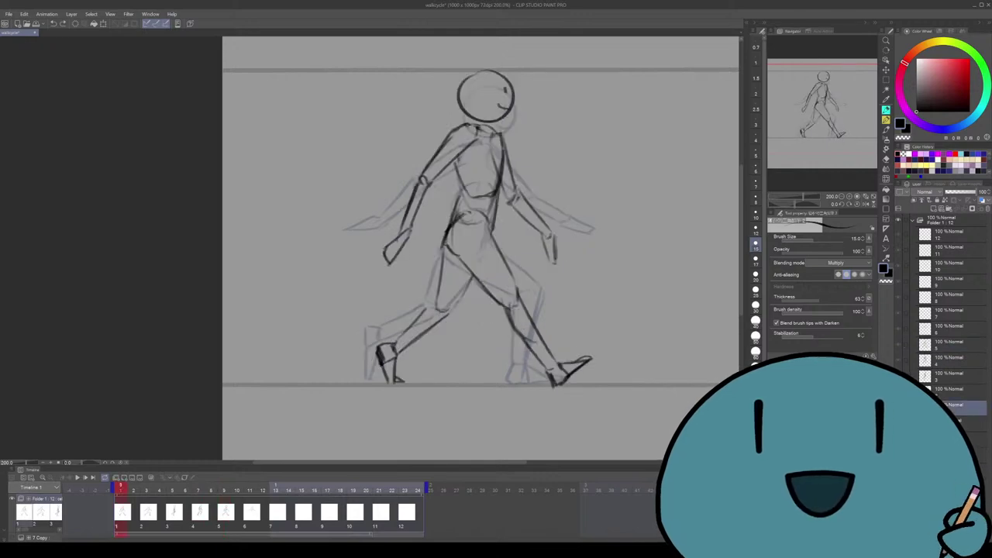
key(Right)
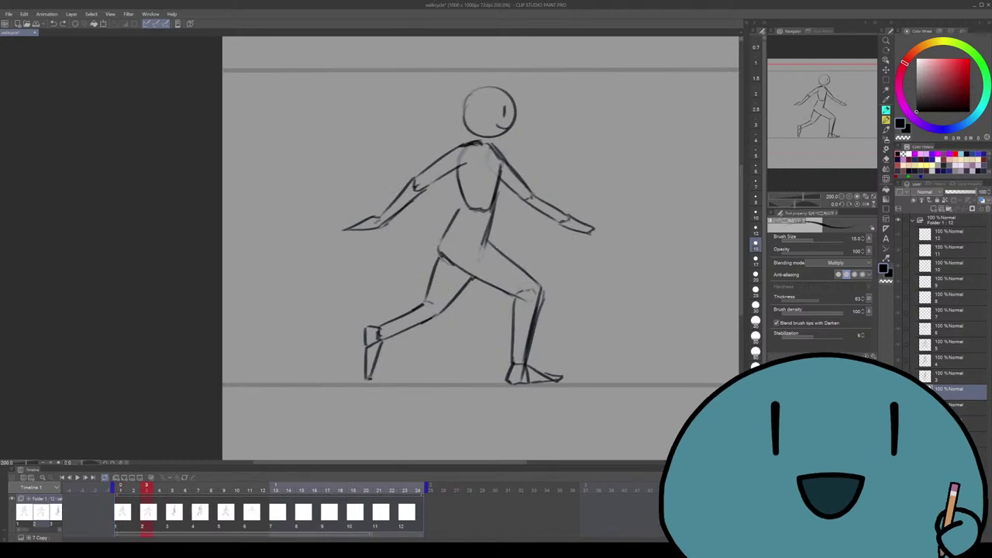
key(Right)
key(Right)
key(Right)
key(Right)
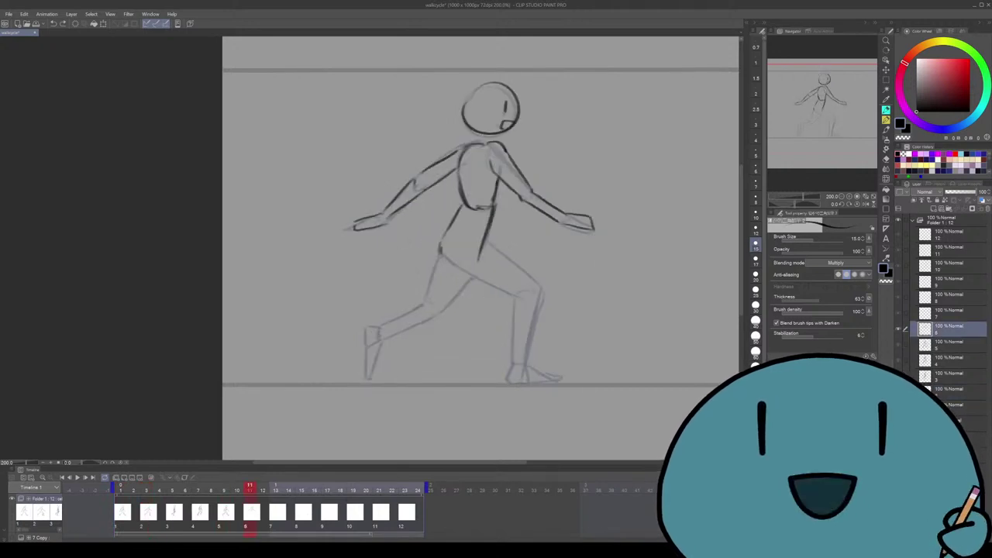
Flip between frames 9 and 11, and review the sequence once more from frame 1 to frame 11
key(Left)
key(Left)
key(Right)
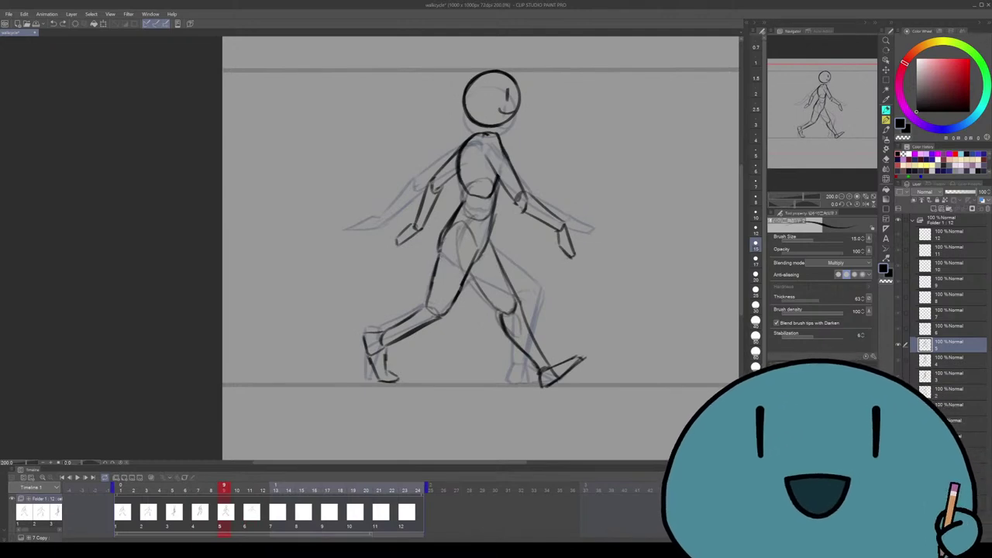
key(Right)
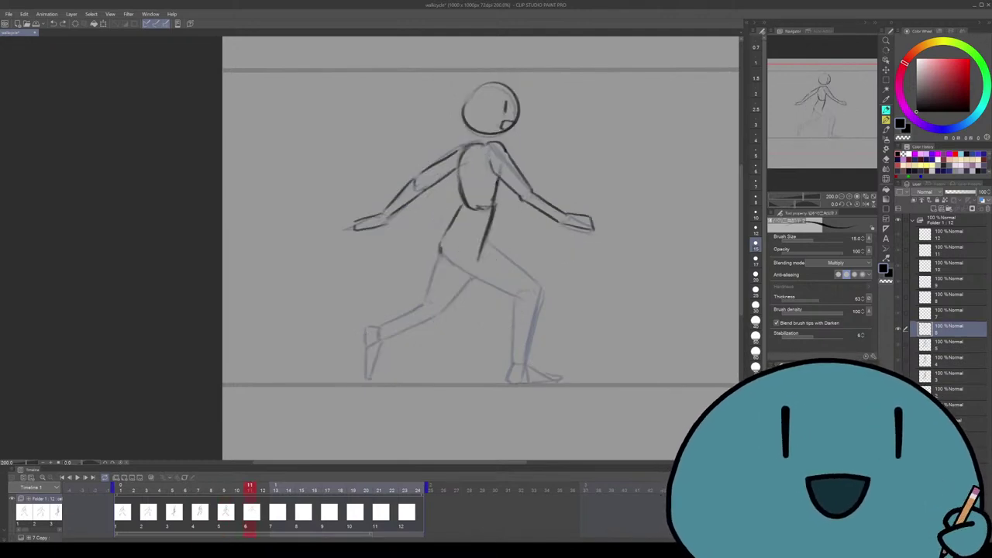
key(Home)
key(Right)
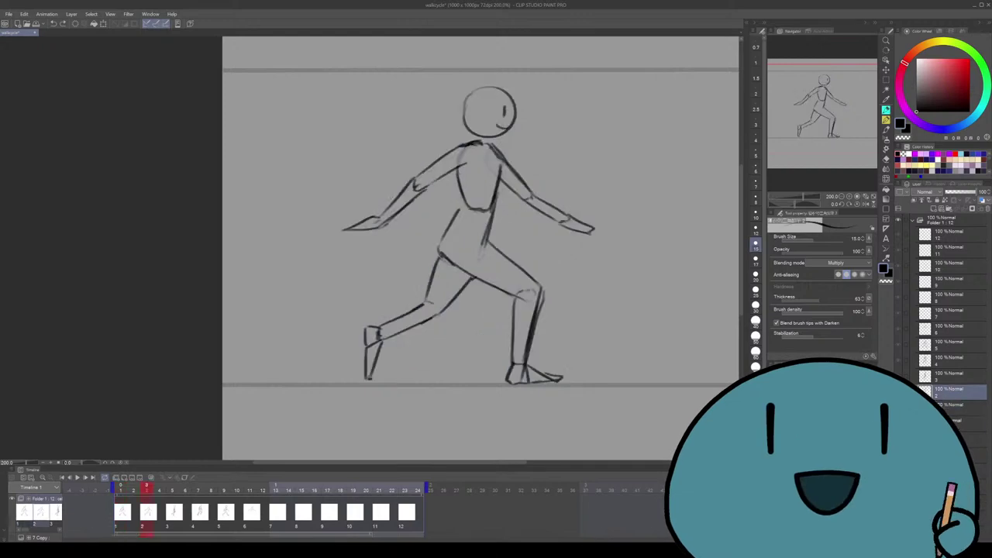
key(Right)
key(Right)
key(Right)
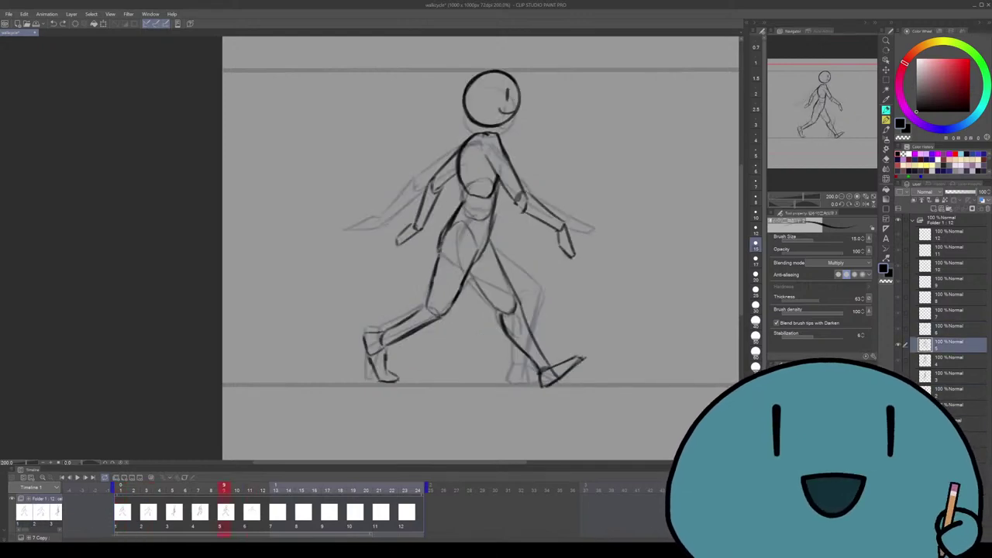
key(Right)
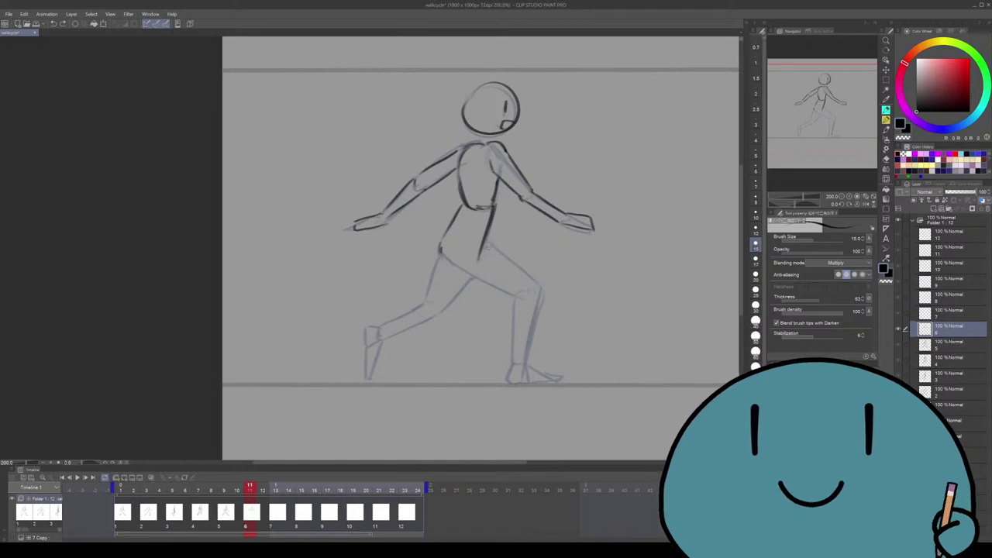
Draw the front leg from hip to ankle and the outlines of the rear thigh and calf on the frame 11 cel
mouse_move(490, 245)
mouse_down()
mouse_move(534, 285)
mouse_move(528, 361)
mouse_up()
drag(511, 298, 514, 359)
key(ctrl+z)
mouse_move(488, 232)
mouse_down()
mouse_move(448, 312)
mouse_move(397, 337)
mouse_up()
key(ctrl+z)
key(ctrl+z)
key(ctrl+z)
drag(456, 307, 376, 343)
drag(439, 250, 424, 302)
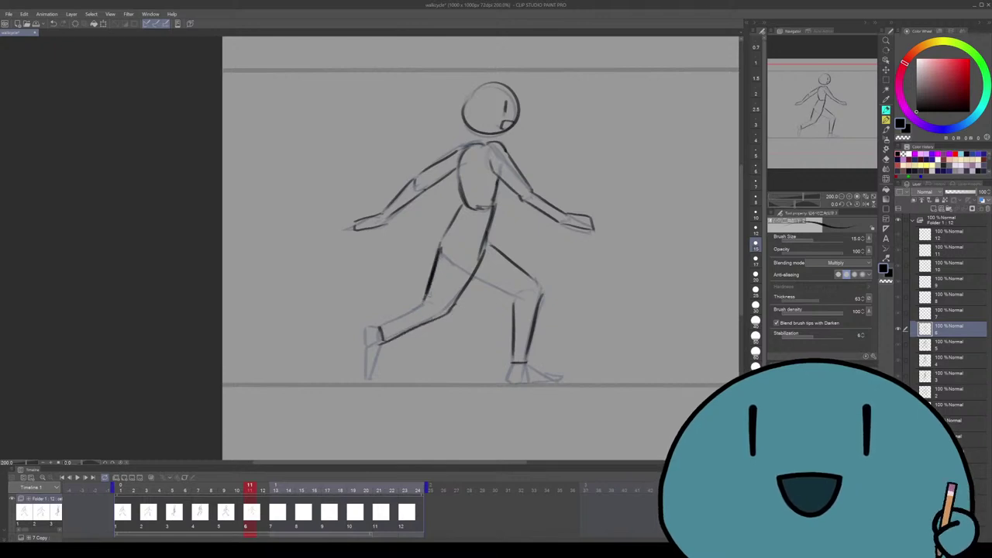
Redraw the back line of the rear thigh on frame 11 and draw the raised rear foot
key(ctrl+z)
key(ctrl+z)
mouse_move(443, 248)
mouse_down()
mouse_move(431, 297)
mouse_move(375, 327)
mouse_up()
key(ctrl+z)
key(ctrl+z)
mouse_move(434, 294)
mouse_down()
mouse_move(366, 331)
mouse_move(366, 380)
mouse_up()
drag(381, 347, 370, 378)
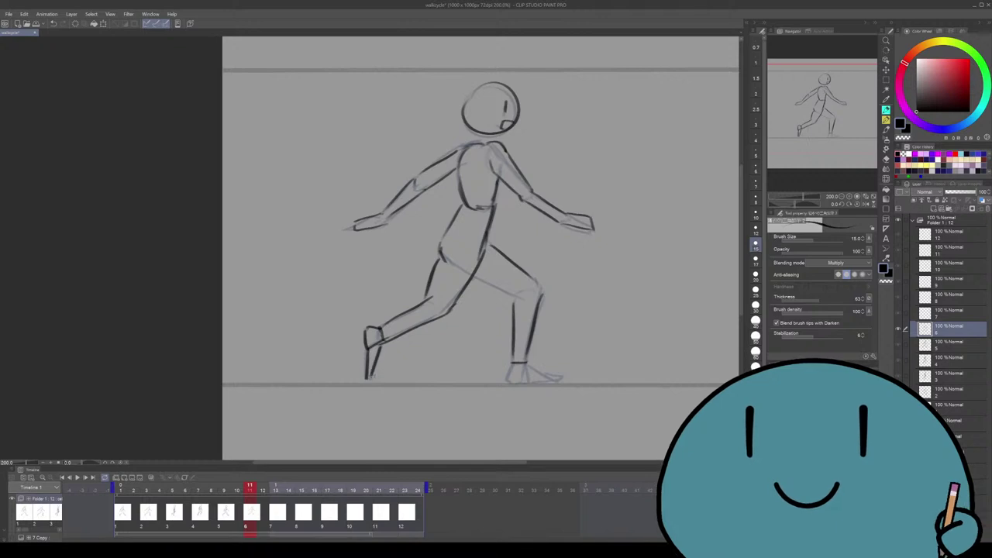
Draw the hip line, the underside of the front thigh and the front foot flat on the ground line on frame 11
drag(466, 232, 452, 231)
mouse_move(463, 277)
mouse_down()
mouse_move(507, 297)
mouse_move(499, 312)
mouse_up()
mouse_move(501, 358)
mouse_down()
mouse_move(497, 380)
mouse_move(512, 380)
mouse_up()
drag(498, 380, 513, 380)
drag(515, 361, 553, 380)
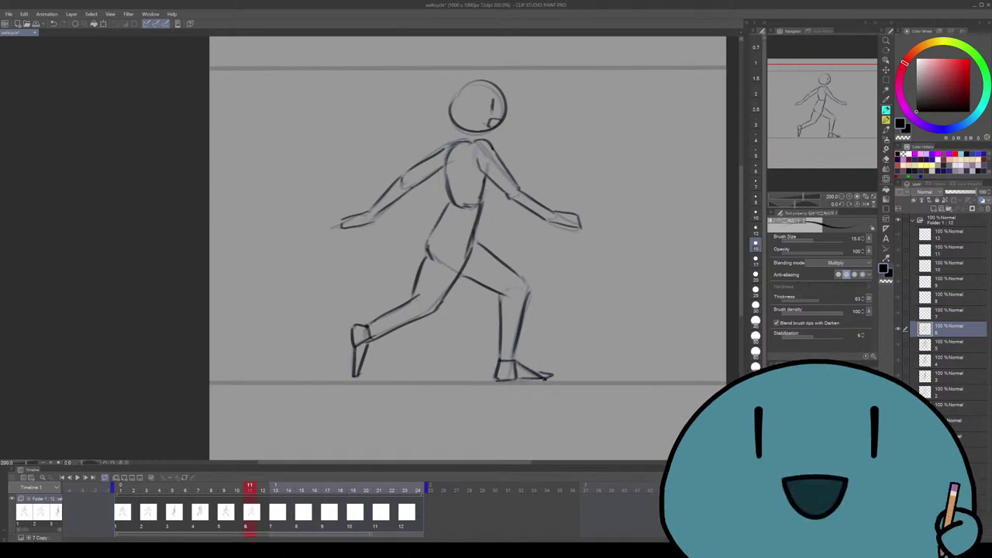
Step through the walk poses again starting from frame 1
drag(601, 342, 596, 350)
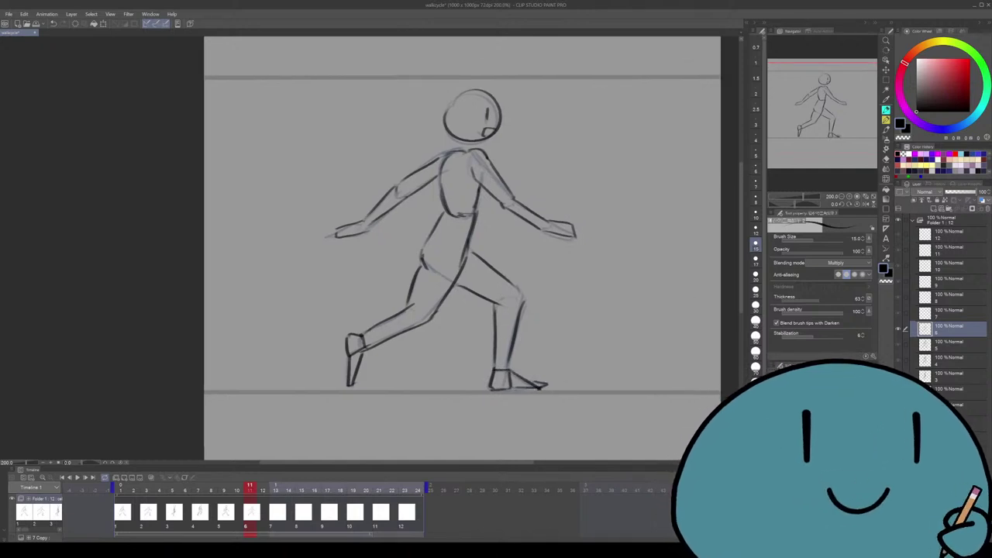
click(120, 490)
key(Right)
key(Right)
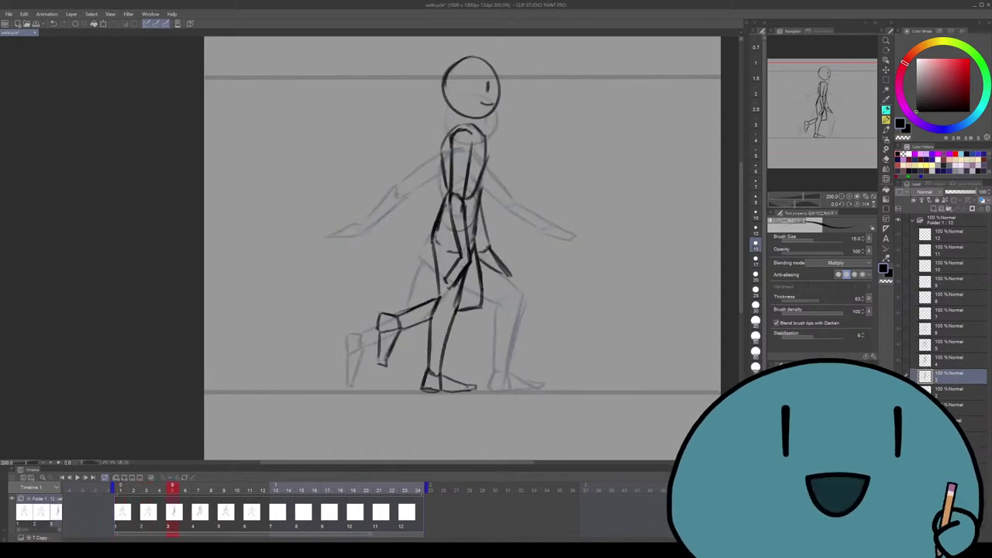
key(Right)
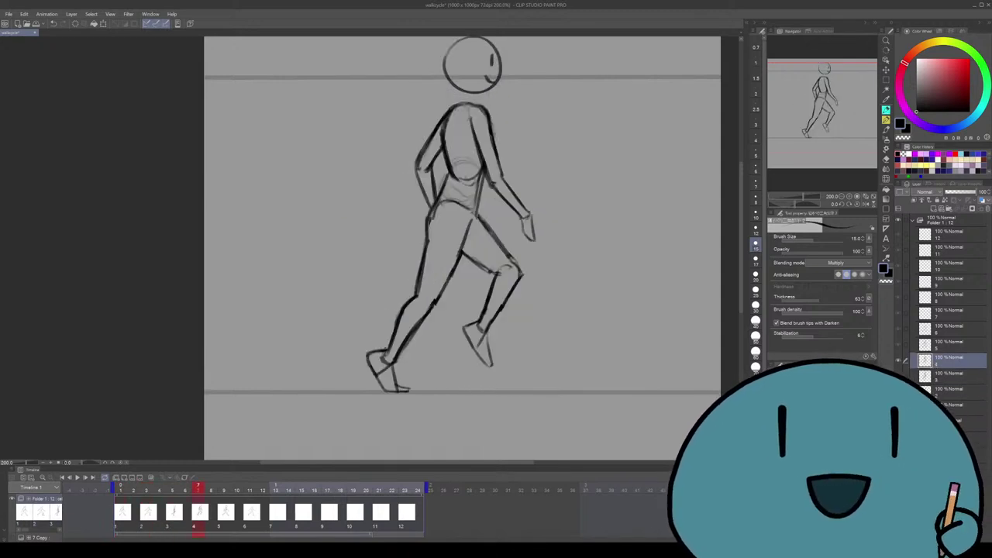
key(Right)
key(Right)
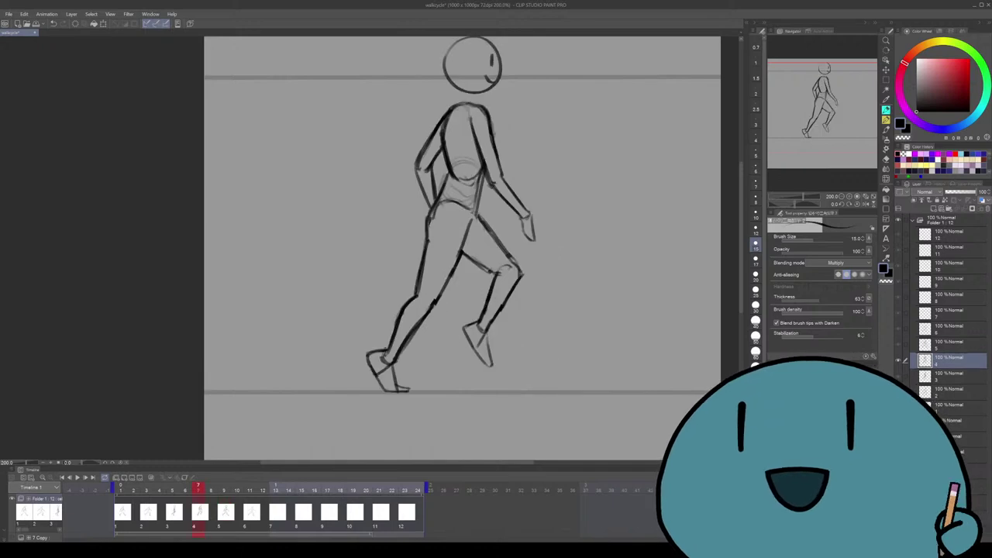
Flip back and forth between frames 5, 7 and 9, and finish on frame 11
key(Right)
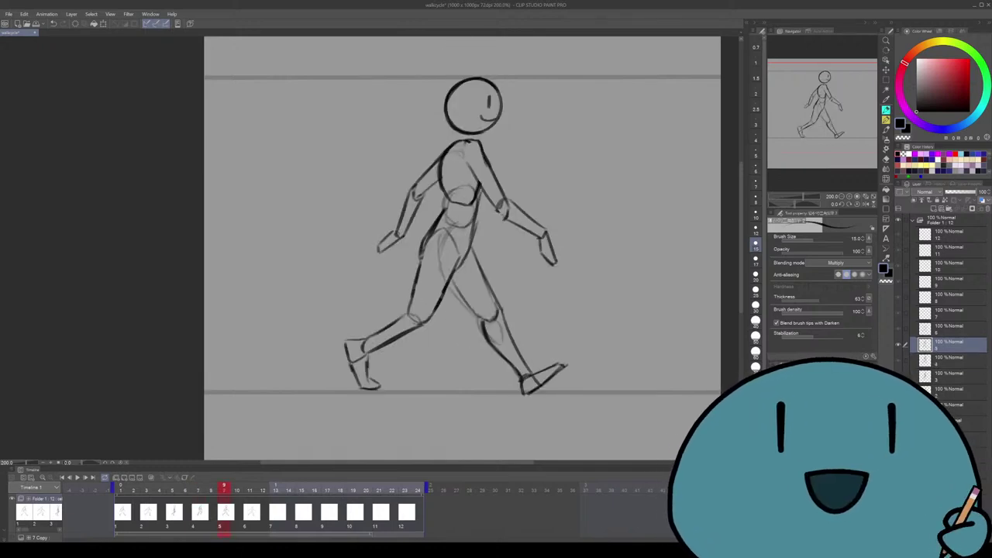
key(Left)
key(Left)
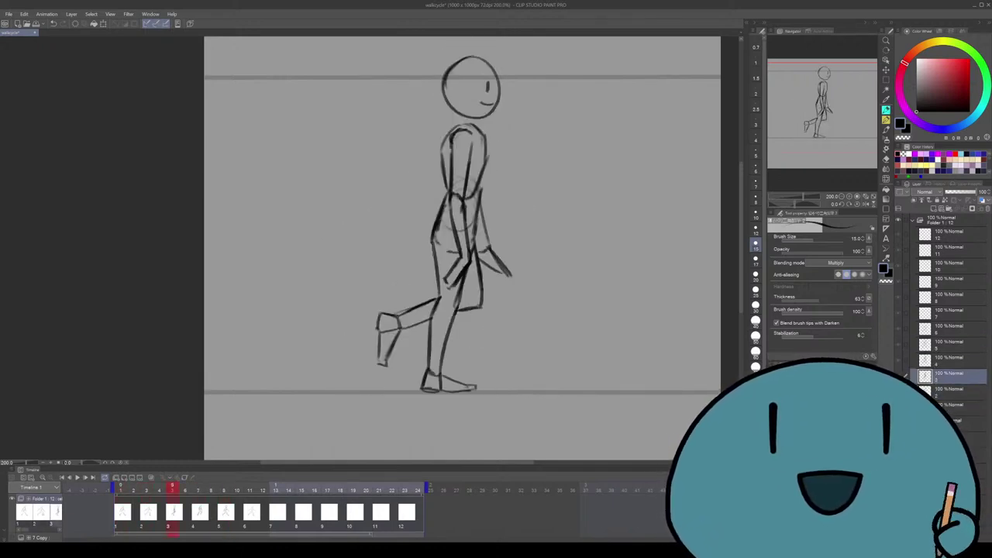
key(Right)
key(Left)
key(Right)
key(Right)
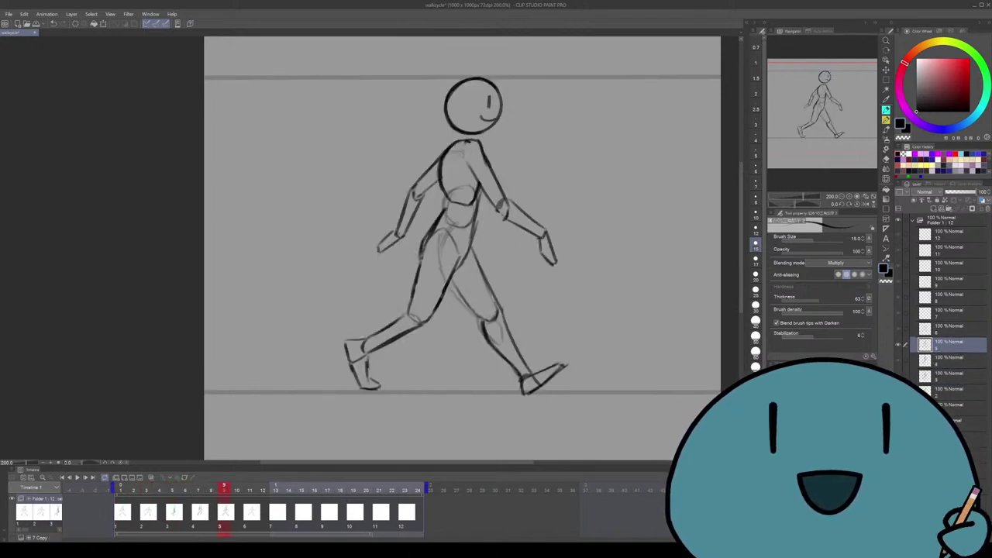
key(Right)
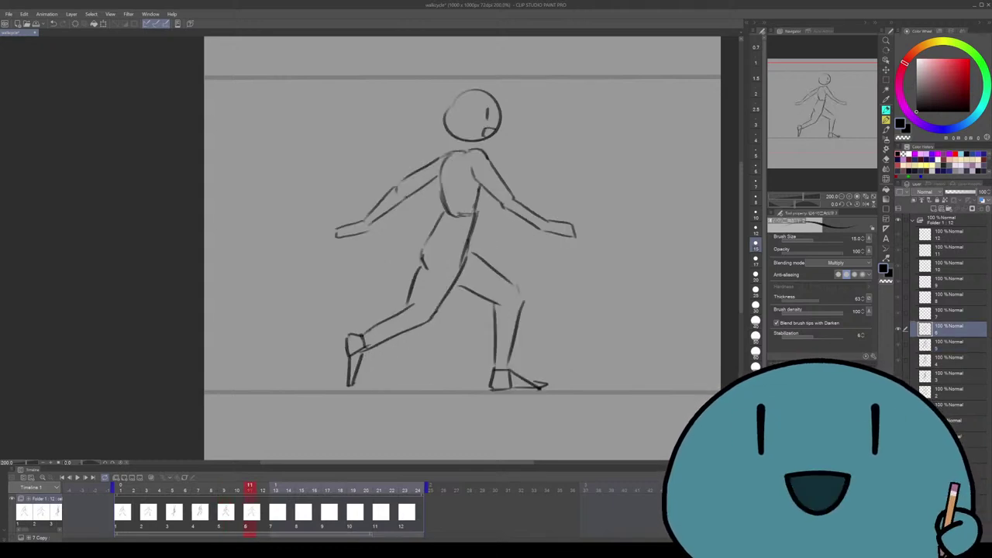
Thicken the rear thigh and calf lines on frame 11, and erase and redraw the upper edge of the calf
drag(466, 252, 432, 318)
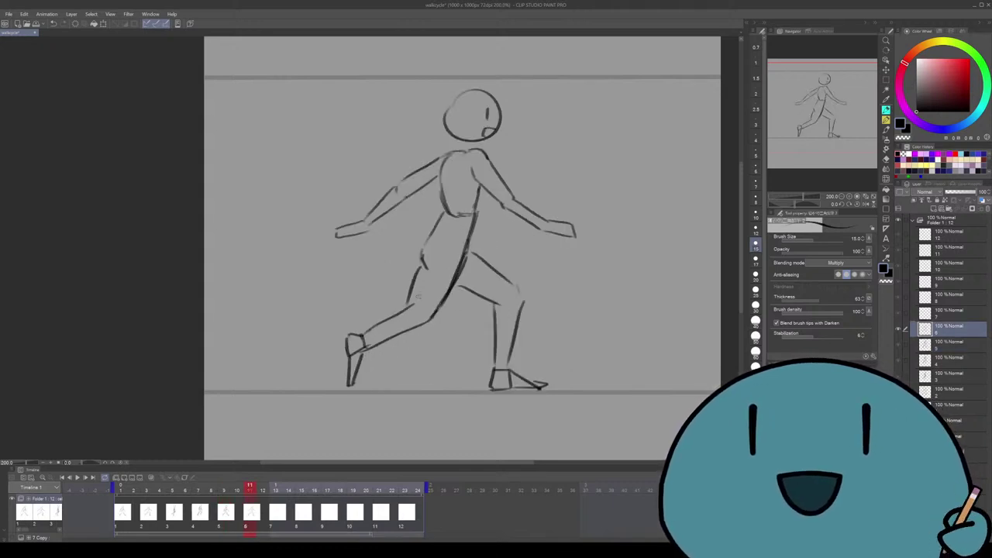
mouse_move(424, 267)
mouse_down()
mouse_move(410, 307)
mouse_move(417, 327)
mouse_move(361, 349)
mouse_up()
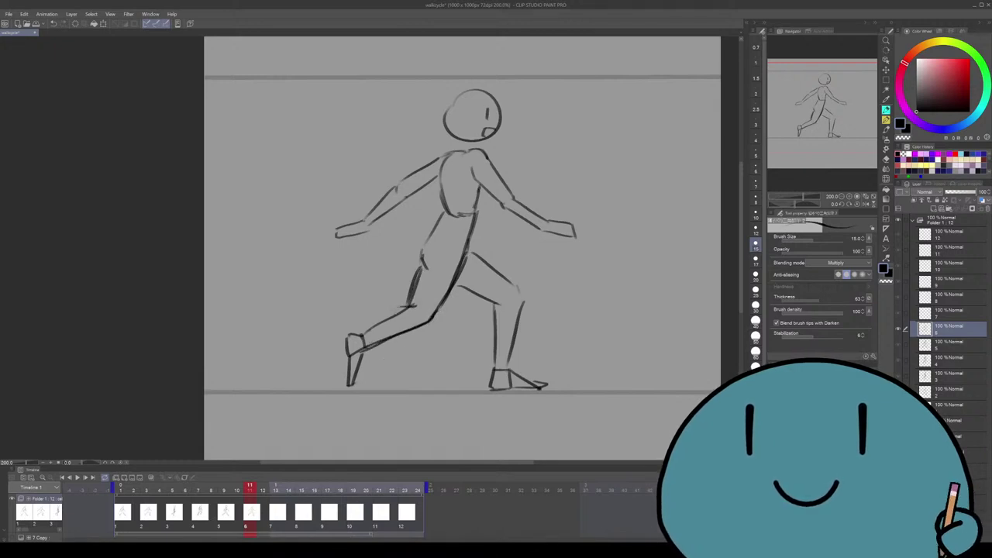
key(e)
drag(414, 306, 366, 332)
key(p)
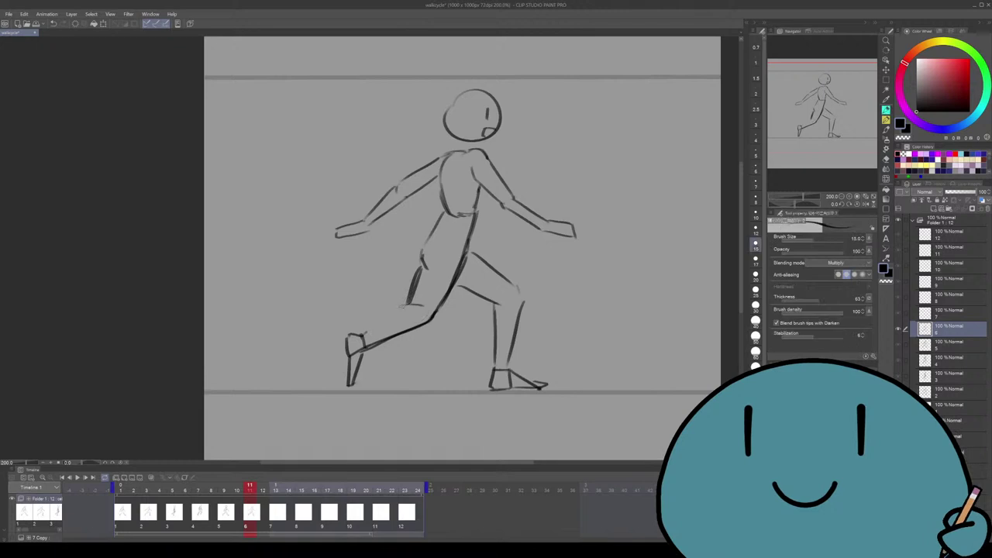
drag(411, 304, 362, 336)
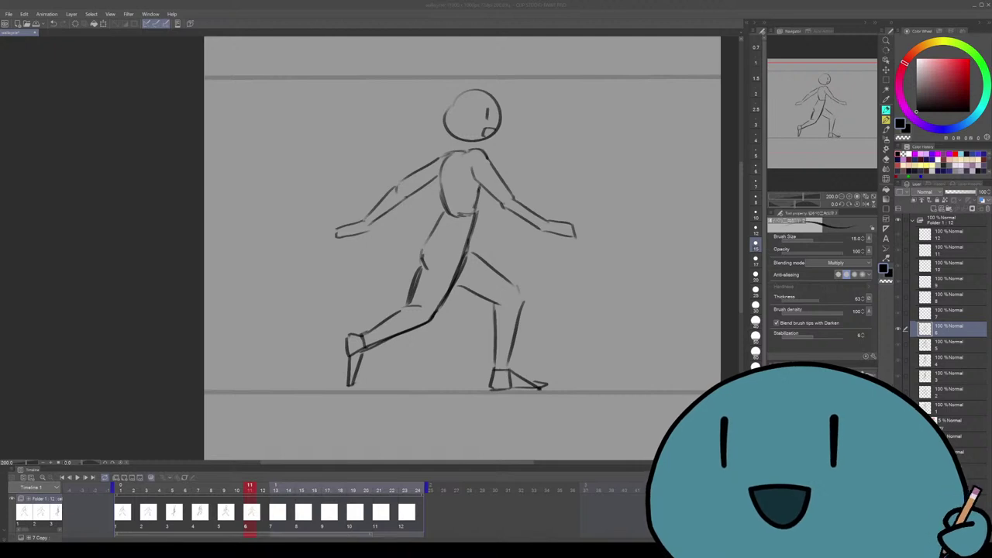
Turn on onion skin to compare the frame 11 pose with the pose before it
click(151, 477)
drag(369, 267, 354, 288)
key(ctrl+z)
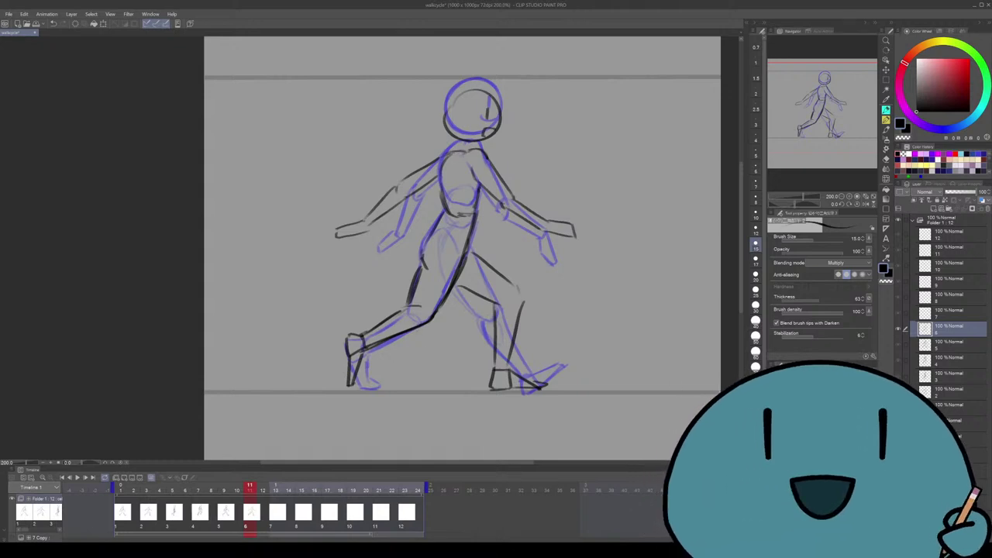
key(m)
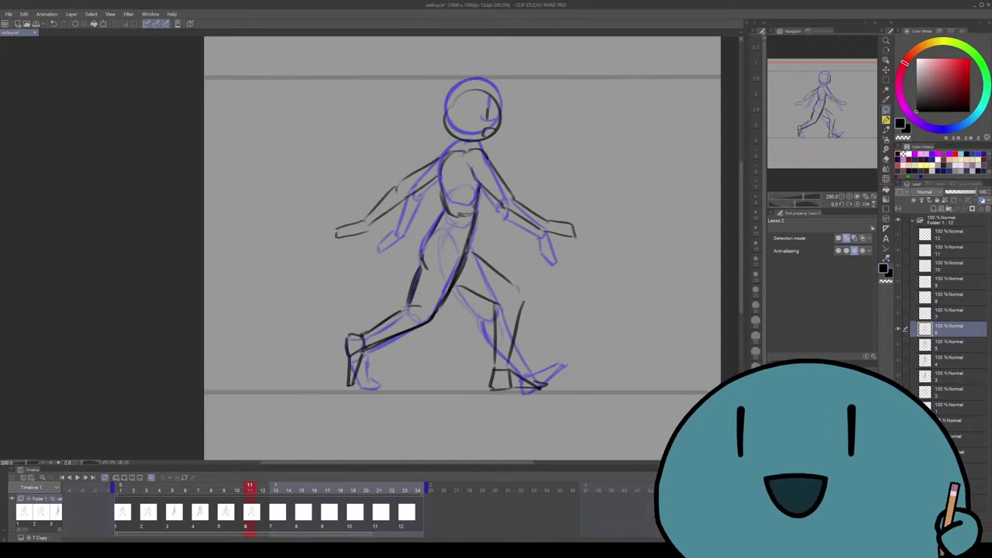
key(p)
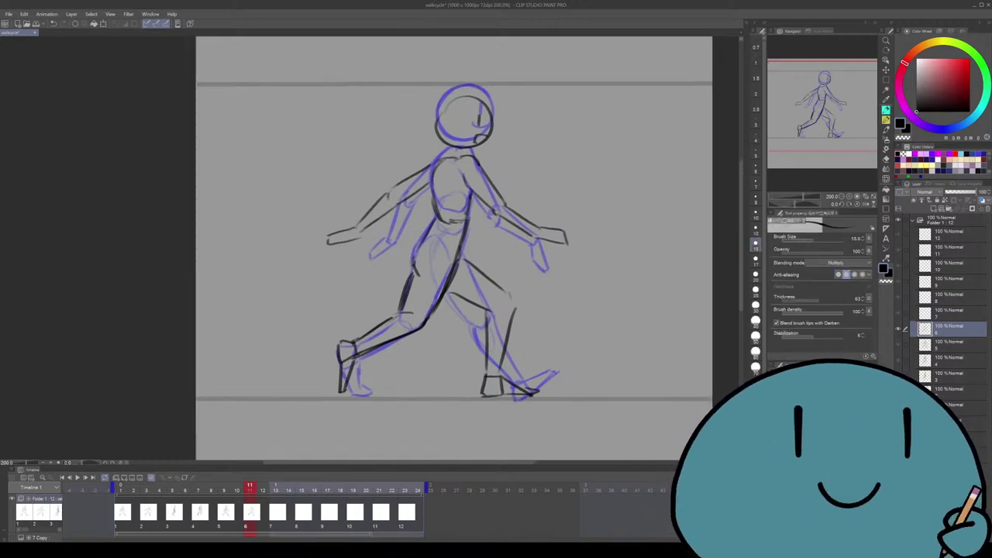
Turn off onion skin and place the frame 5 pose as a faint guide beneath the blank frame 13 cel
click(277, 512)
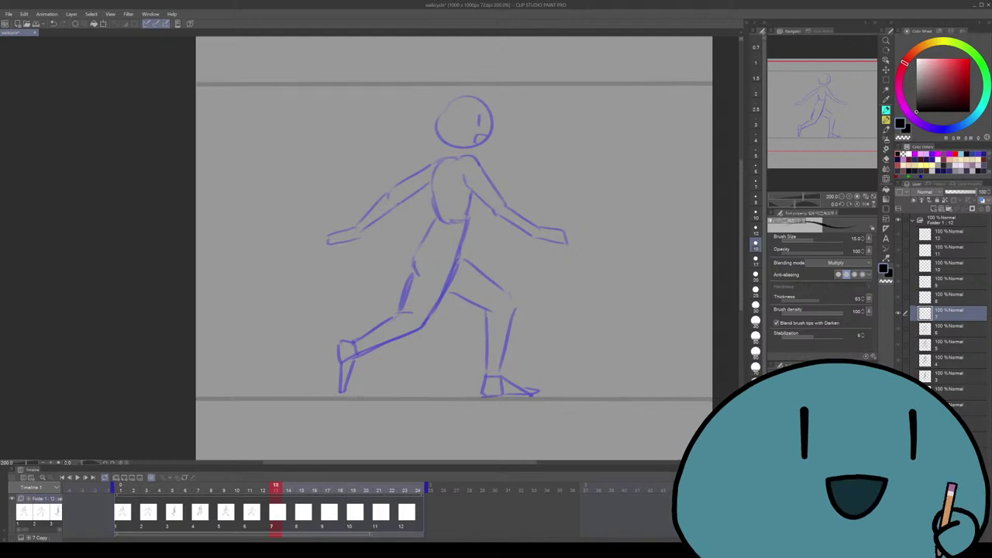
click(174, 512)
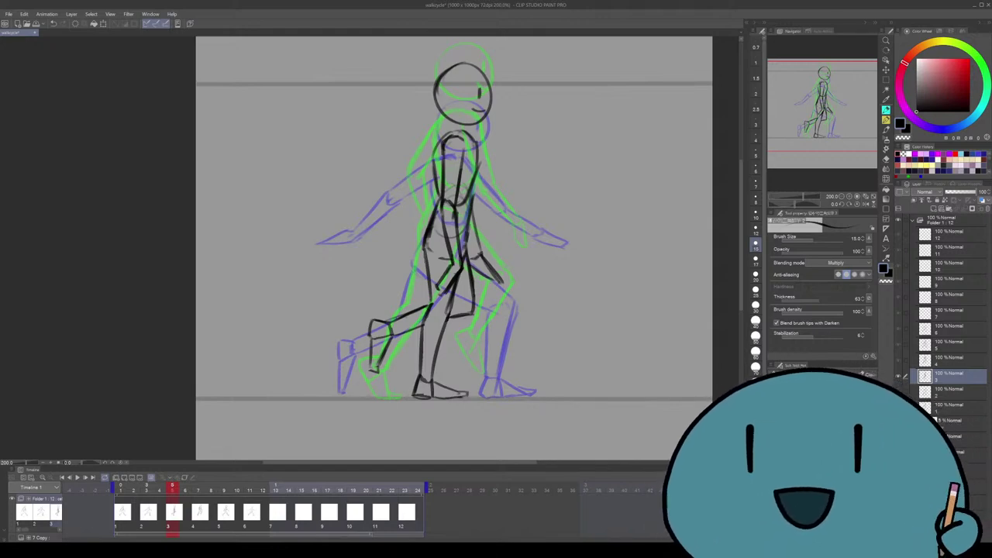
click(152, 478)
click(151, 477)
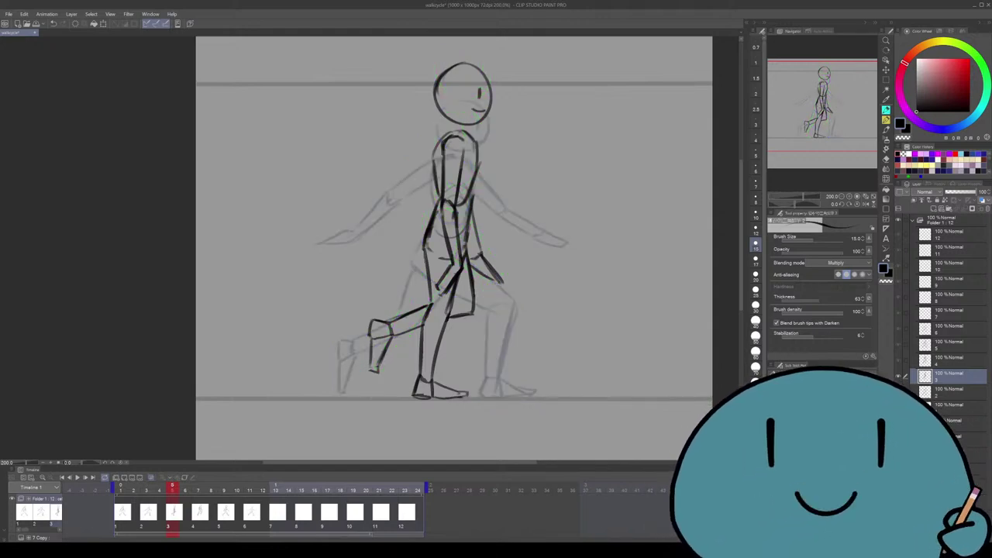
click(152, 478)
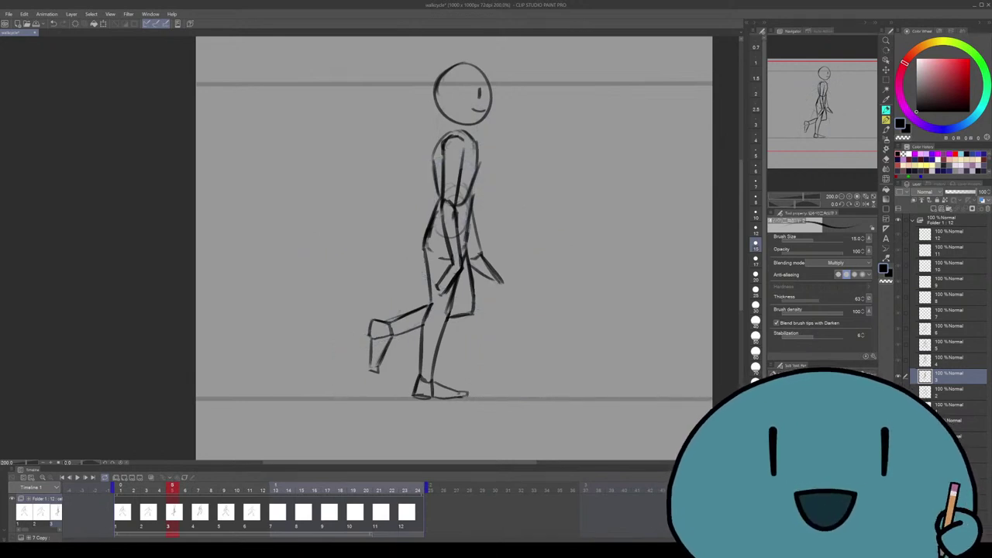
click(954, 438)
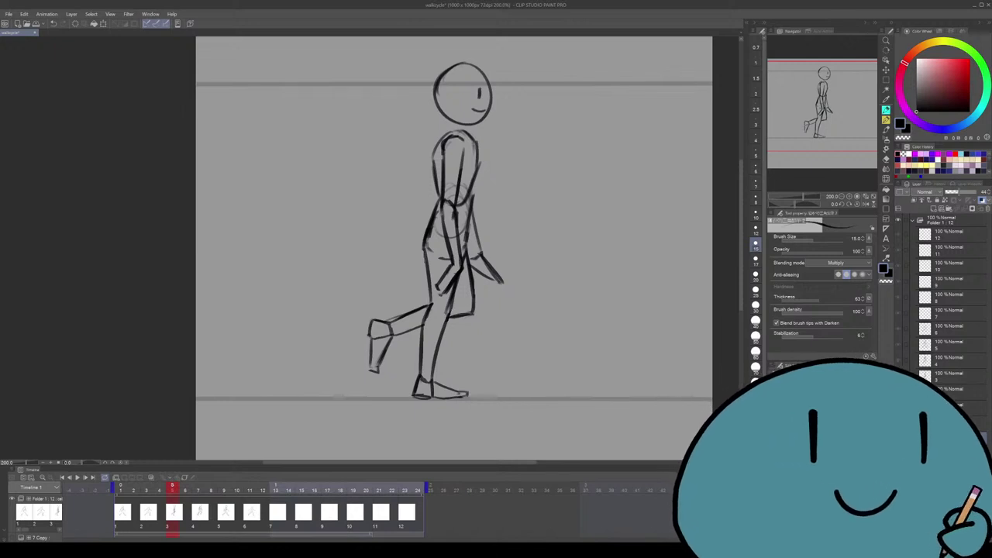
key(Return)
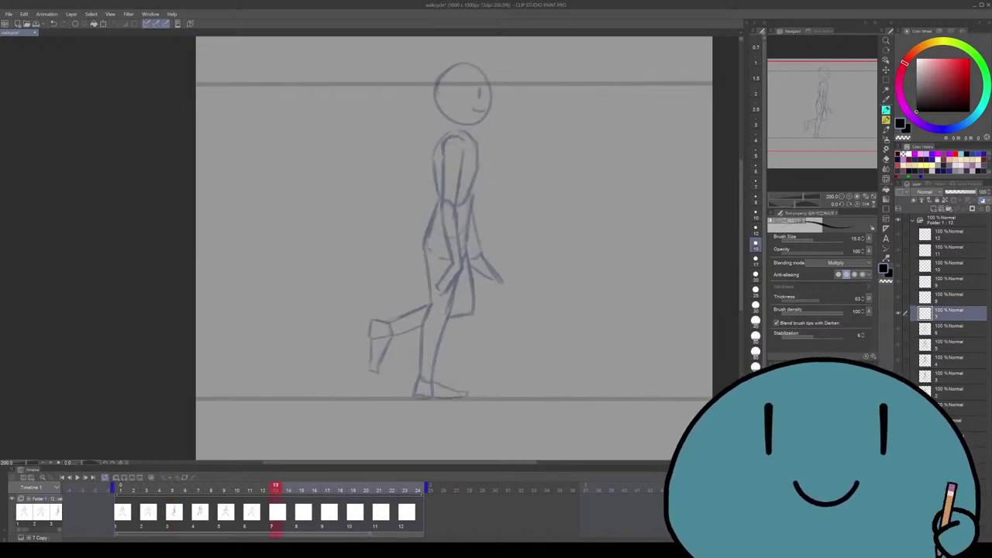
Draw the head circle with an eye and an open mouth over the guide on the frame 13 cel
scroll(601, 293, down, 1)
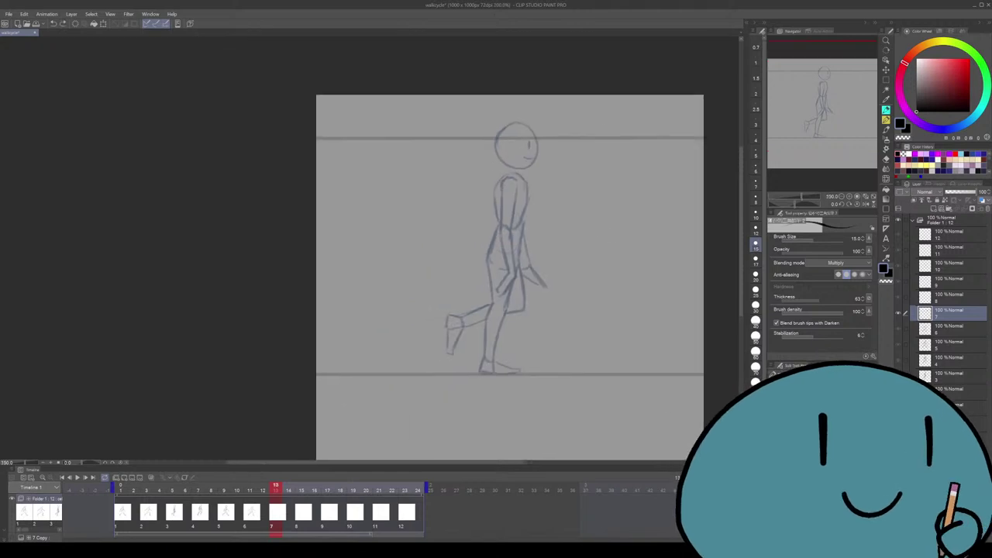
scroll(480, 272, up, 2)
scroll(481, 259, down, 1)
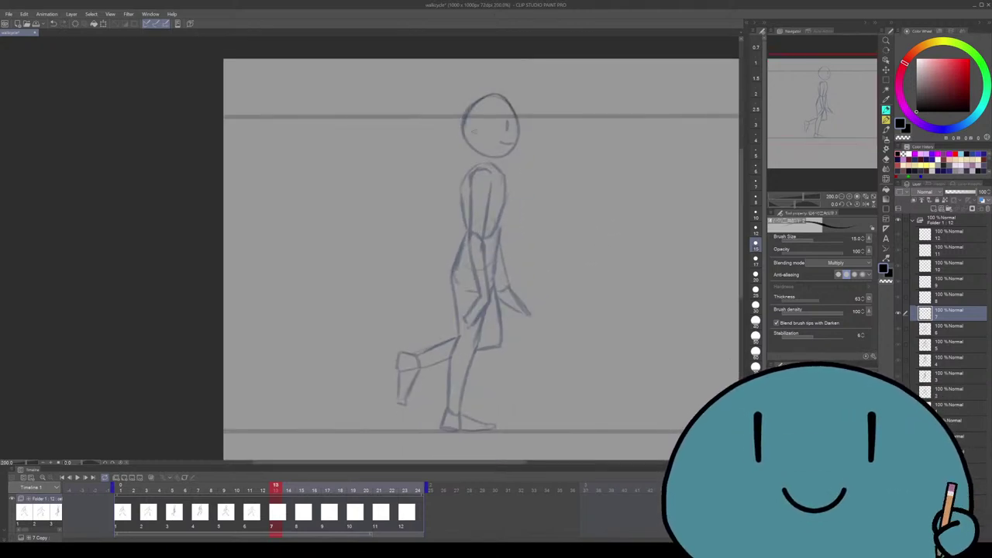
mouse_move(496, 99)
mouse_down()
mouse_move(509, 142)
mouse_move(465, 136)
mouse_move(466, 147)
mouse_up()
key(ctrl+z)
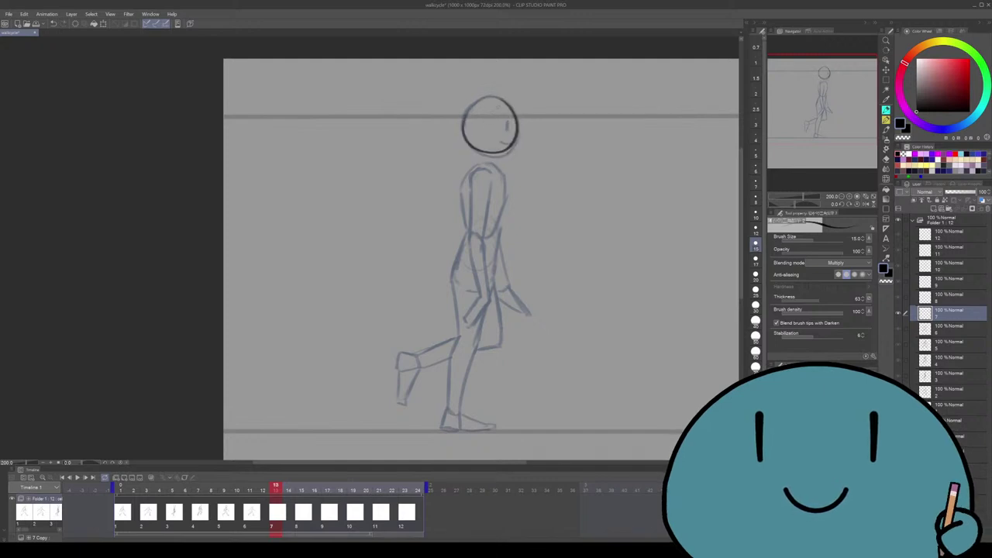
key(ctrl+z)
drag(507, 116, 503, 148)
key(ctrl+z)
key(ctrl+z)
scroll(504, 144, down, 1)
scroll(481, 248, down, 1)
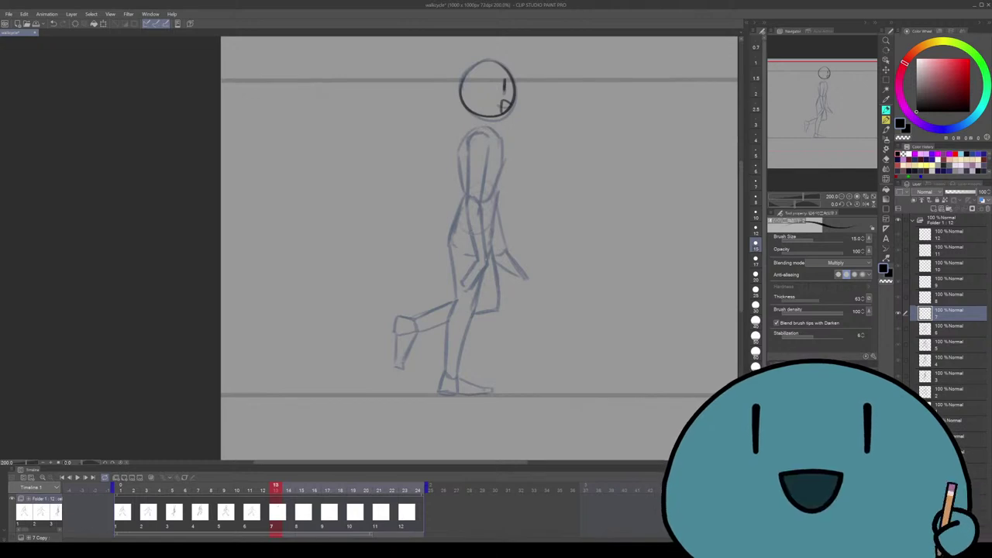
Compare the new head on frame 13 with frame 11 and step through the poses from frame 1 to frame 13
key(ctrl+Left)
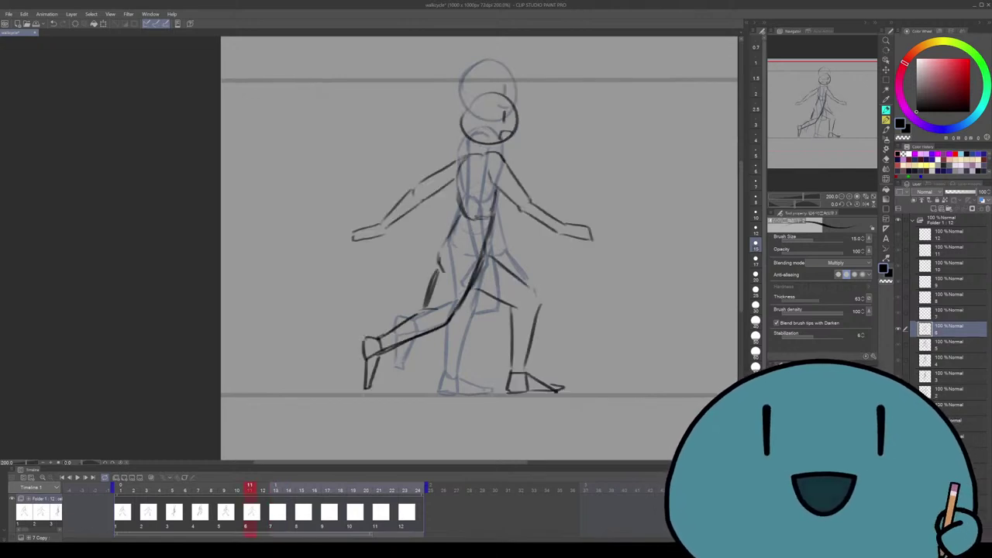
key(ctrl+Right)
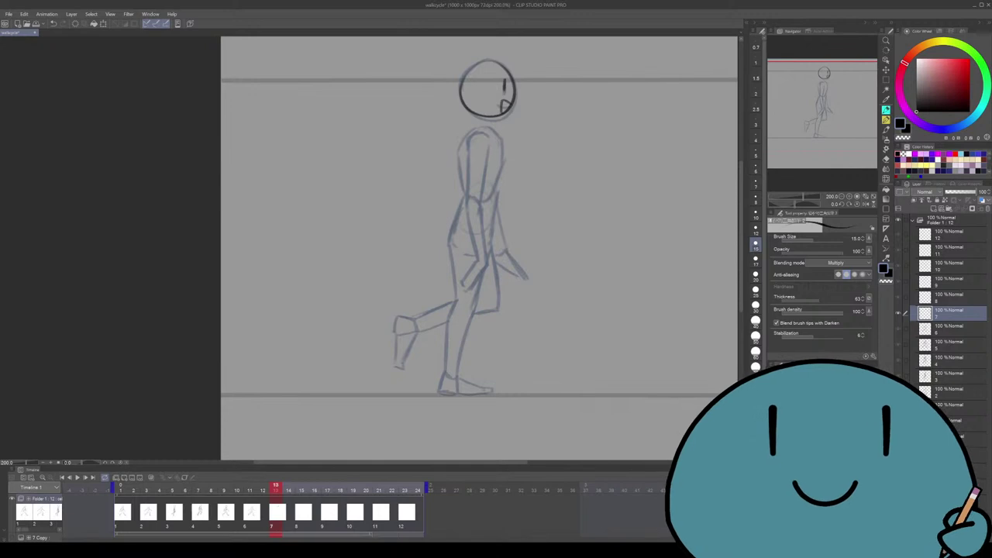
key(ctrl+Left)
key(Home)
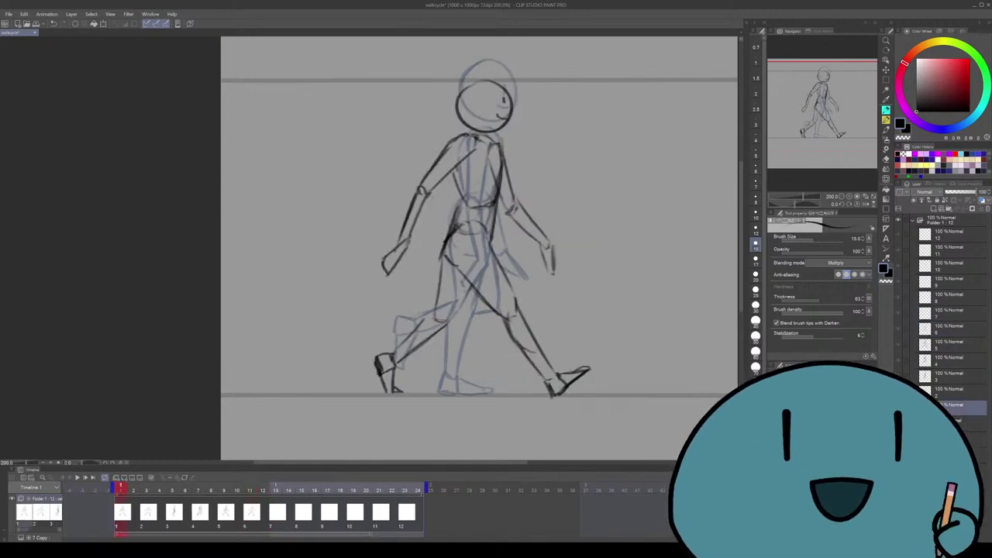
key(ctrl+Right)
key(ctrl+Right)
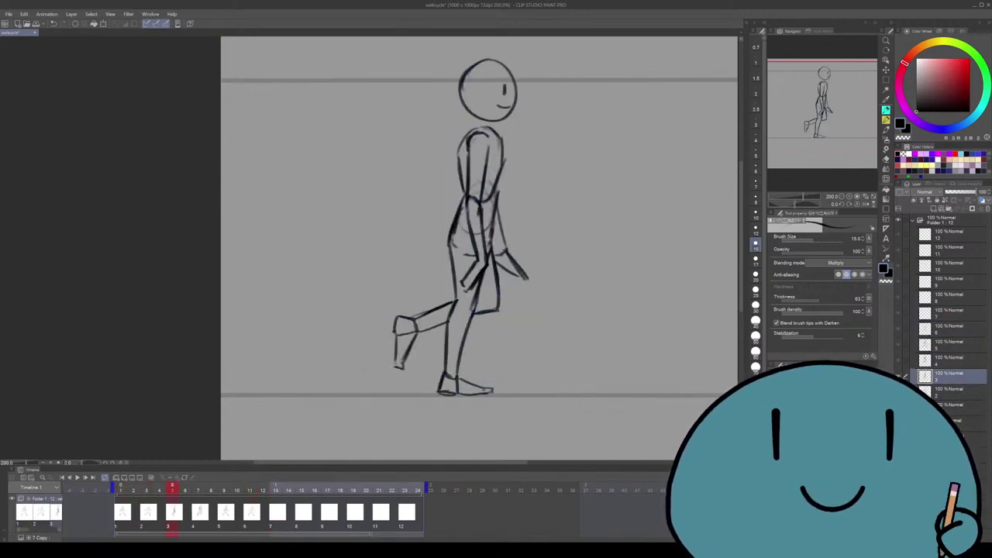
key(ctrl+Right)
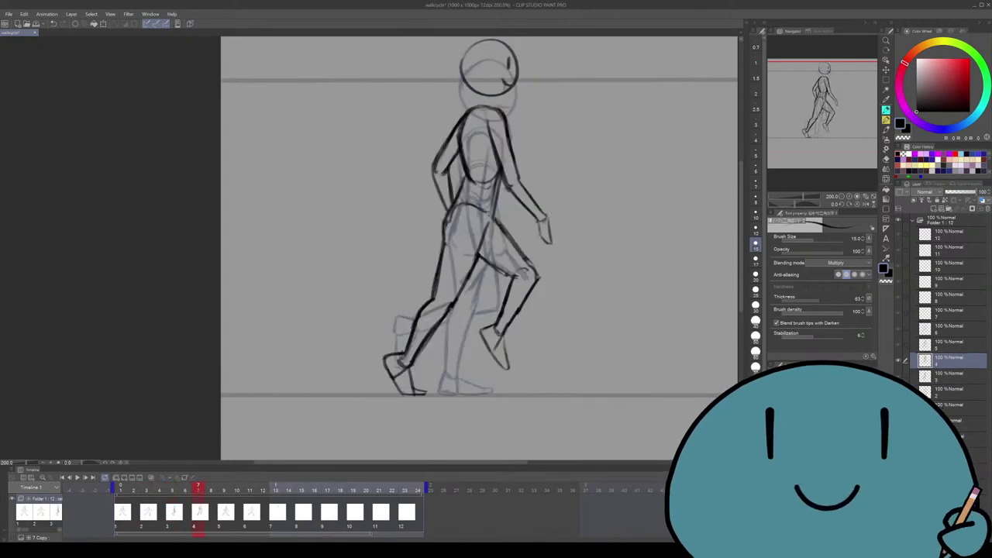
key(ctrl+Right)
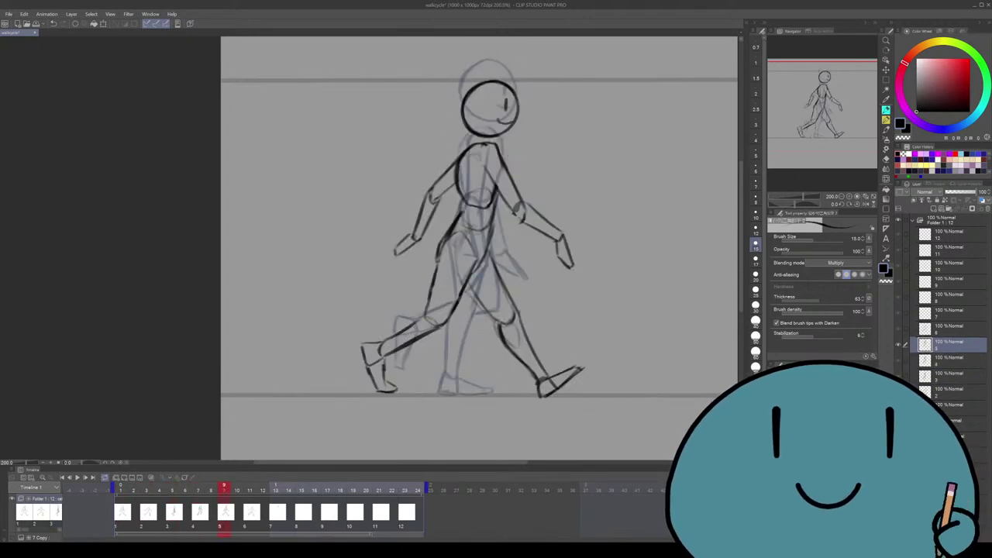
key(ctrl+Right)
key(ctrl+Right)
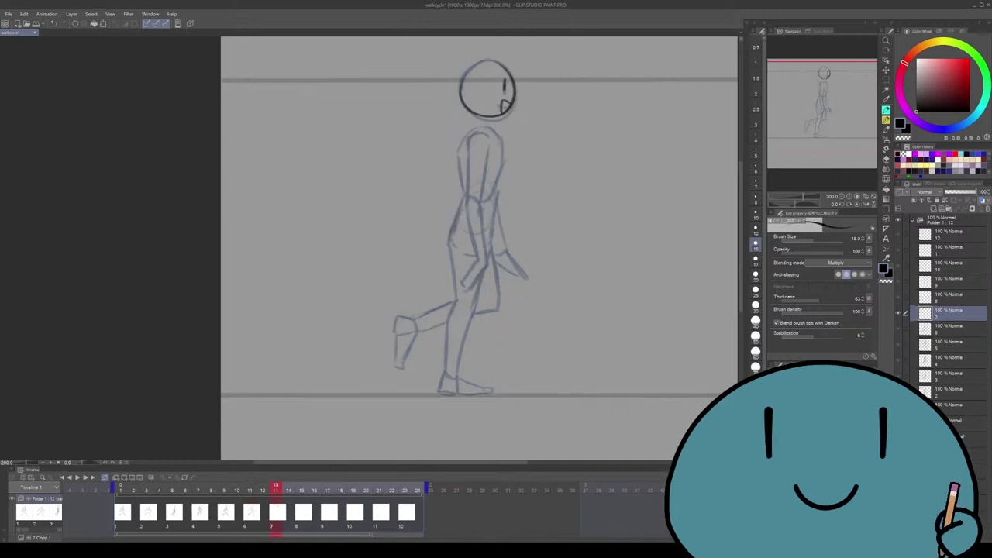
Flip between the frame 11 and frame 13 poses to compare the head position against the guide
key(ctrl+Left)
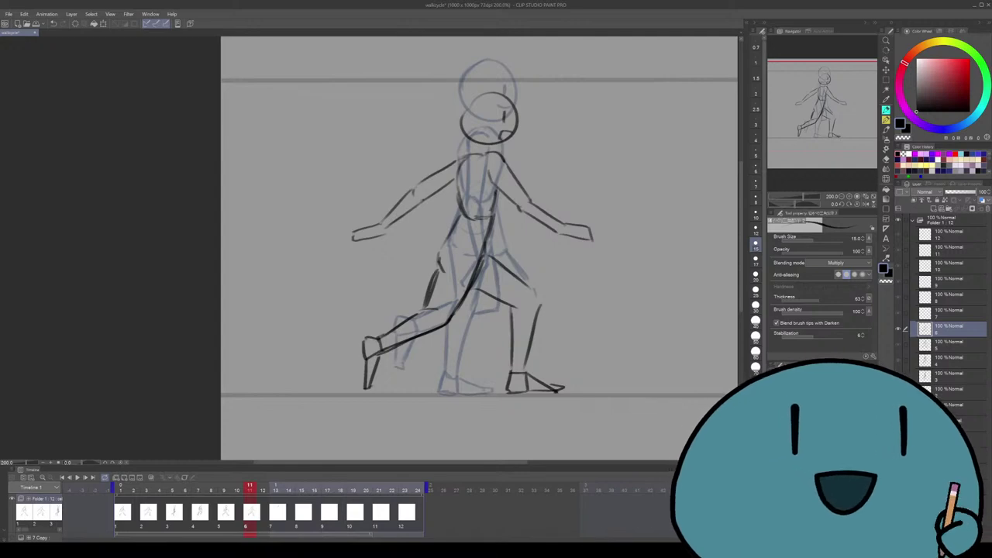
key(ctrl+Left)
key(ctrl+Right)
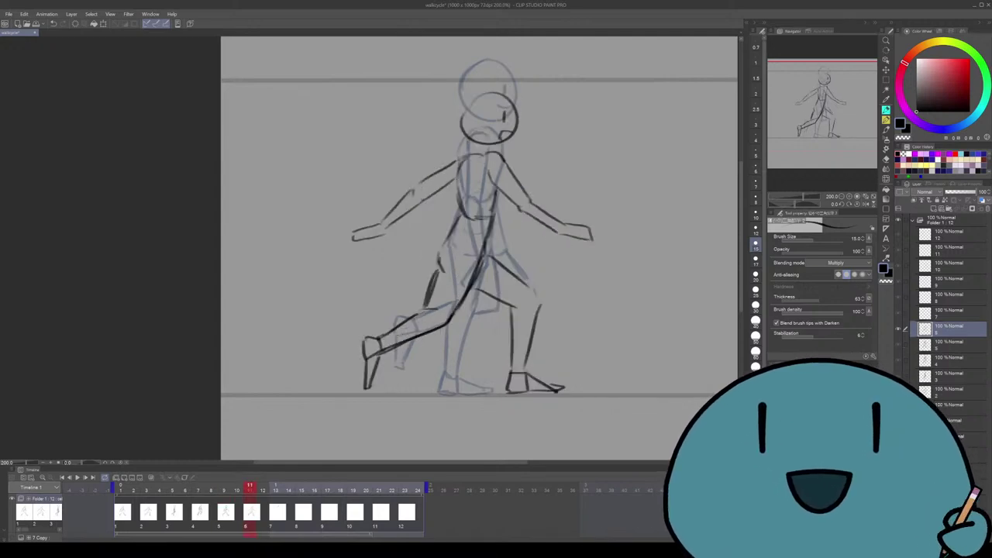
key(ctrl+Left)
key(ctrl+Right)
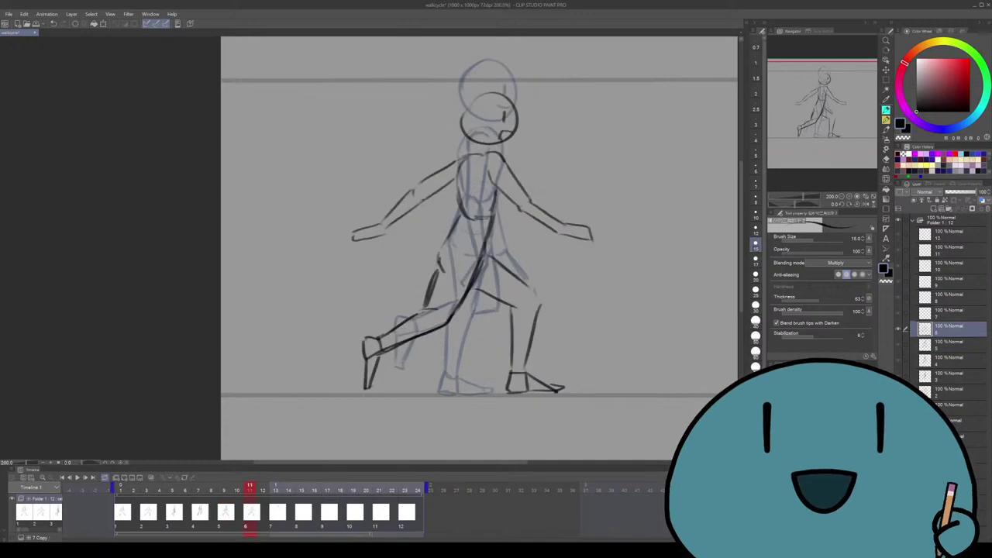
key(ctrl+Right)
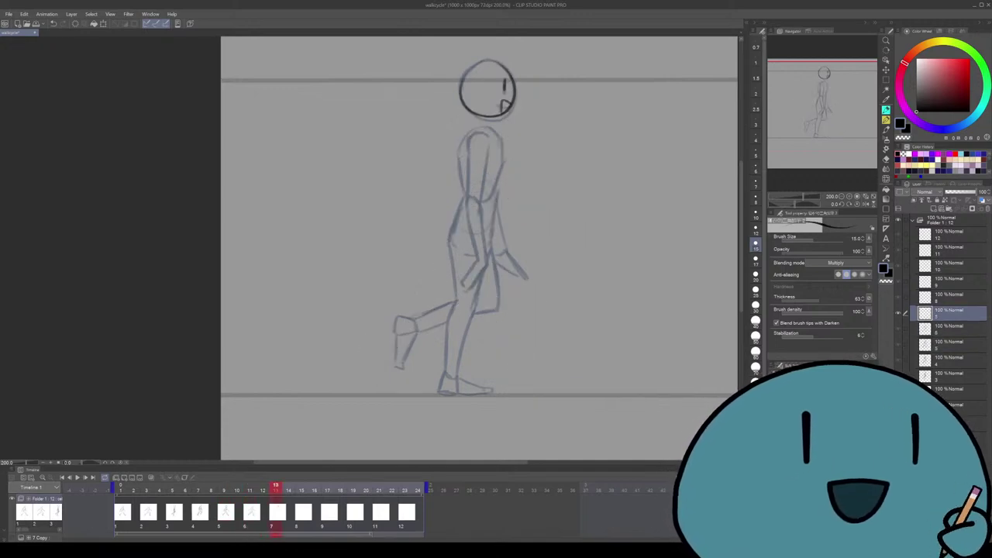
Fade the guide layer beneath frame 13 and make the frame 13 cel active again
click(961, 438)
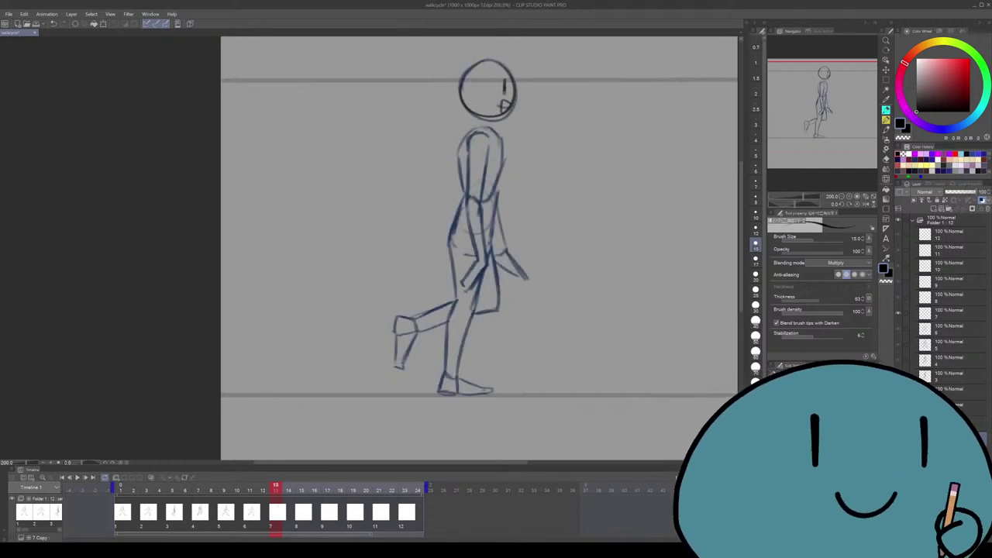
click(949, 310)
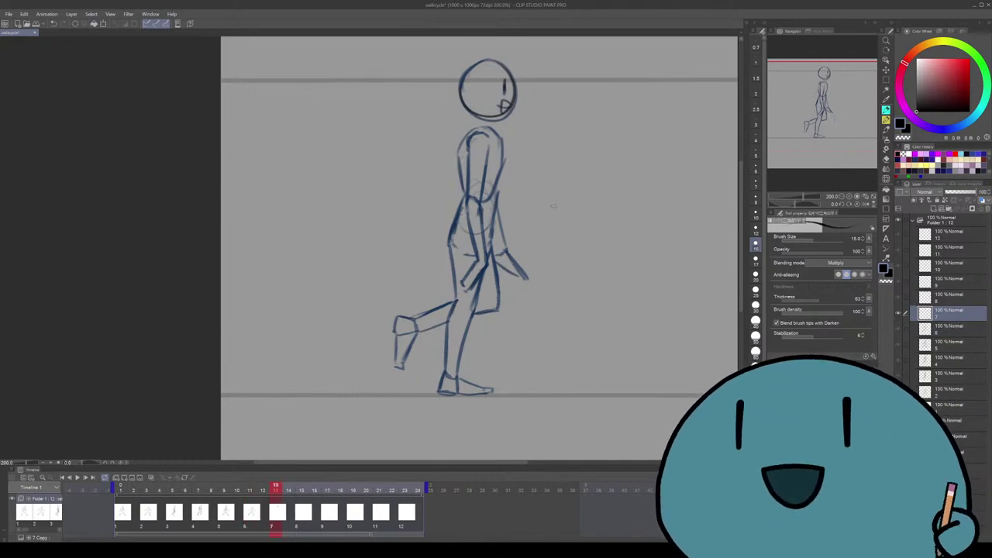
drag(574, 228, 608, 199)
key(ctrl+z)
drag(975, 191, 958, 191)
click(950, 313)
Draw the shoulder curve, upper arm and hanging forearm over the guide on the frame 13 cel
drag(480, 248, 472, 254)
drag(449, 162, 466, 137)
key(ctrl+z)
mouse_move(454, 157)
mouse_down()
mouse_move(449, 209)
mouse_move(448, 158)
mouse_move(476, 138)
mouse_move(459, 144)
mouse_up()
key(ctrl+z)
key(ctrl+z)
drag(460, 143, 455, 208)
key(ctrl+z)
drag(478, 150, 456, 247)
key(ctrl+z)
drag(458, 208, 453, 261)
drag(469, 203, 458, 265)
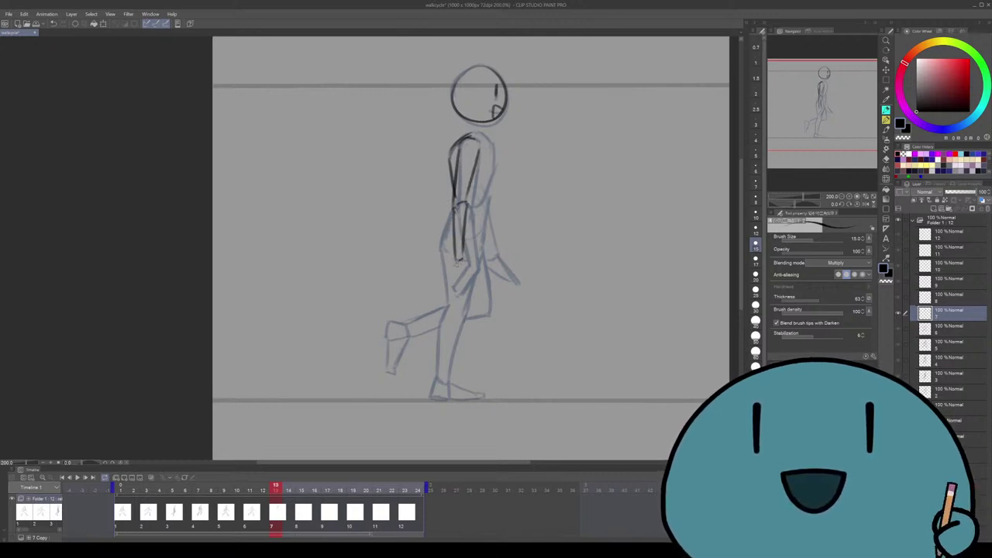
Step back through the earlier poses and forward to frame 13 to check the arm swing
key(Left)
key(Left)
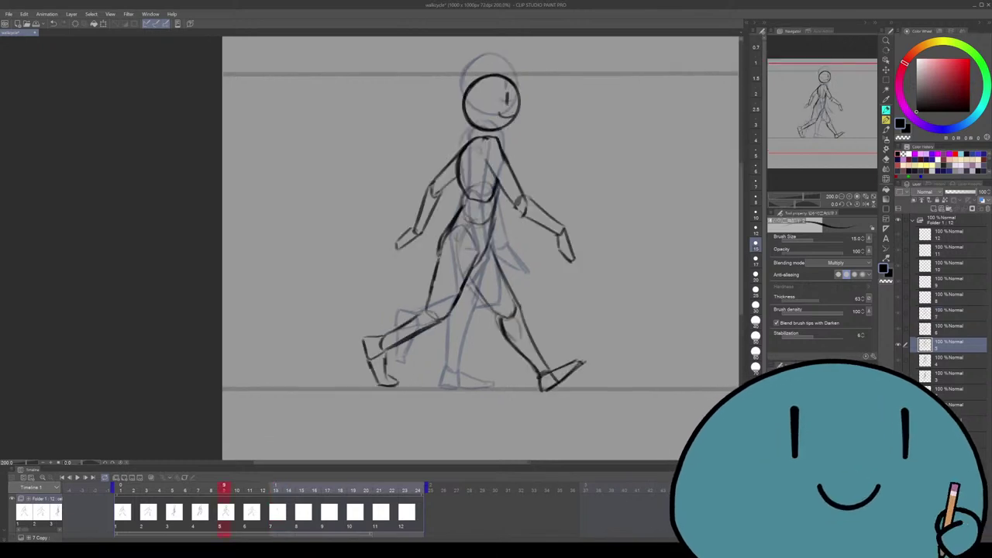
key(Left)
key(Left)
key(Right)
key(Right)
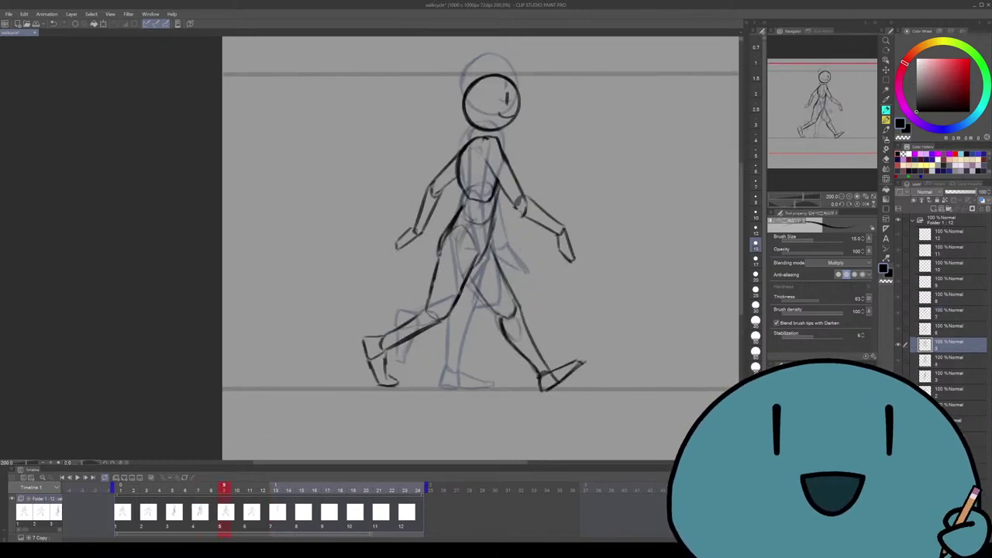
key(Right)
key(Right)
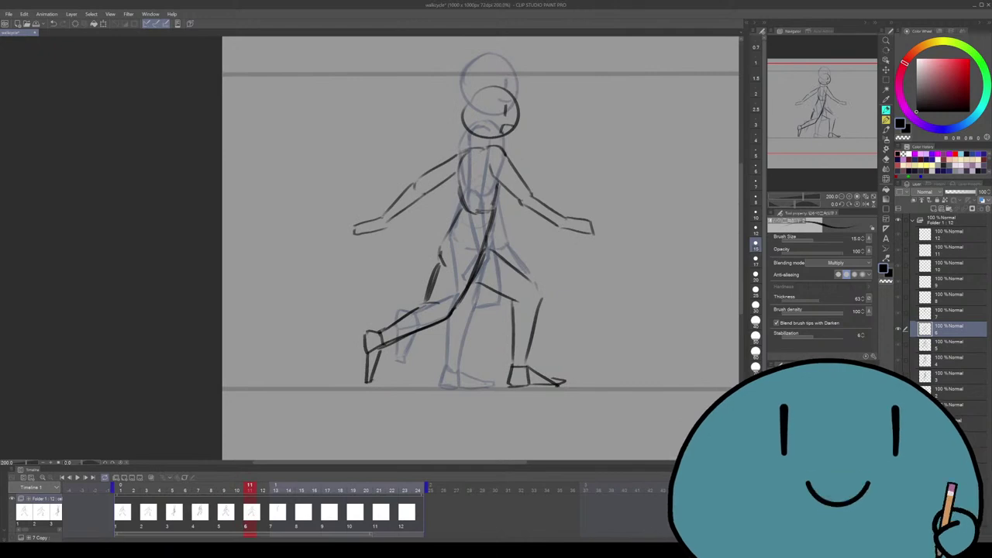
key(Right)
key(Right)
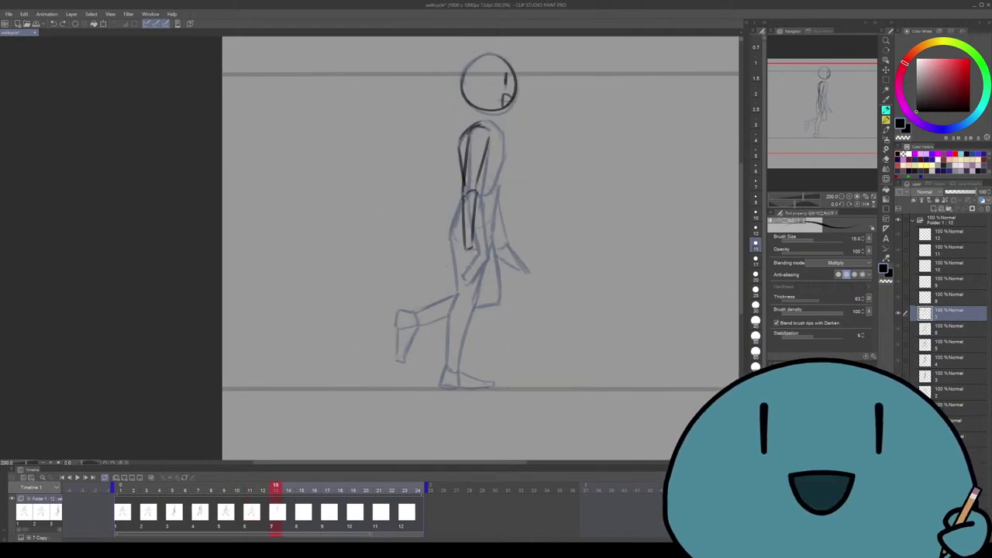
Draw the near hand and the back contour running from the hip down the leg on frame 13
mouse_move(470, 256)
mouse_down()
mouse_move(458, 273)
mouse_move(448, 262)
mouse_move(458, 272)
mouse_up()
mouse_move(460, 195)
mouse_down()
mouse_move(448, 242)
mouse_move(458, 290)
mouse_move(446, 360)
mouse_up()
key(ctrl+z)
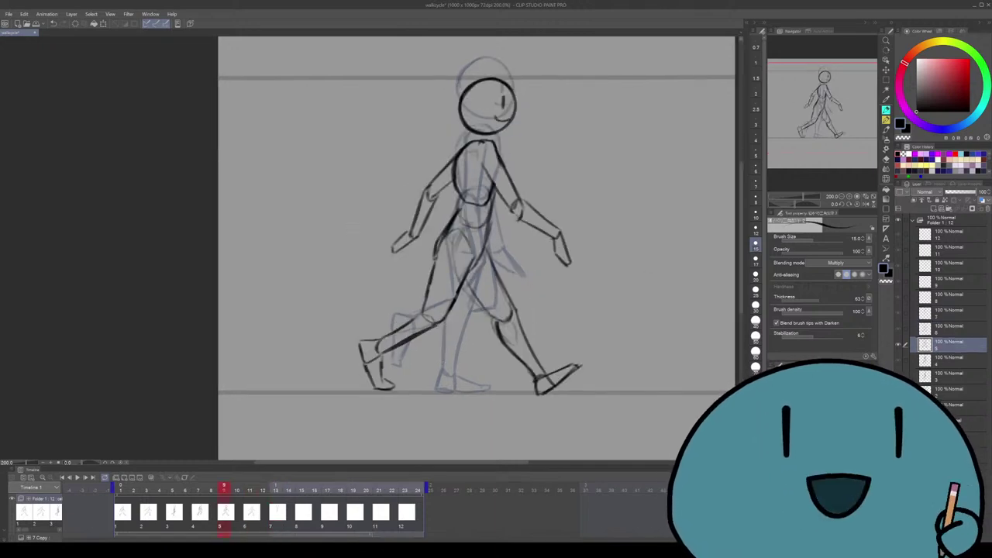
Flip between the frame 9, 11 and 13 poses to compare how the trailing leg moves
key(ctrl+Left)
key(ctrl+Right)
key(ctrl+Right)
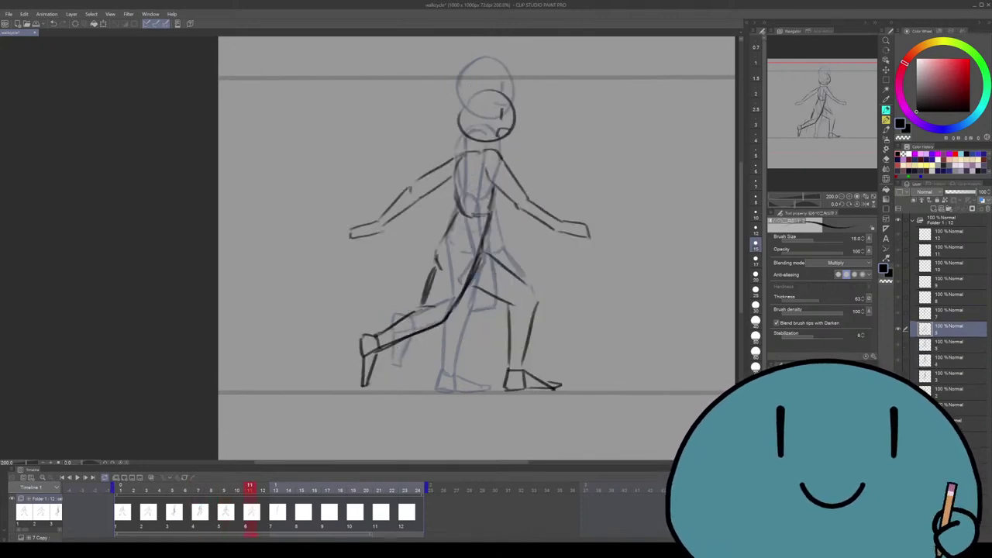
key(ctrl+Right)
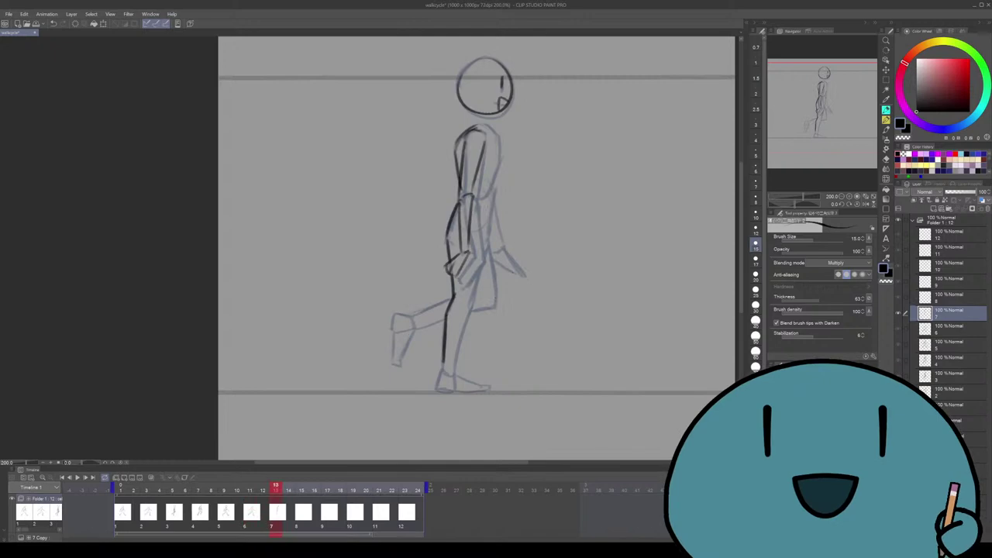
key(ctrl+Left)
key(ctrl+Left)
key(ctrl+Left)
key(ctrl+Right)
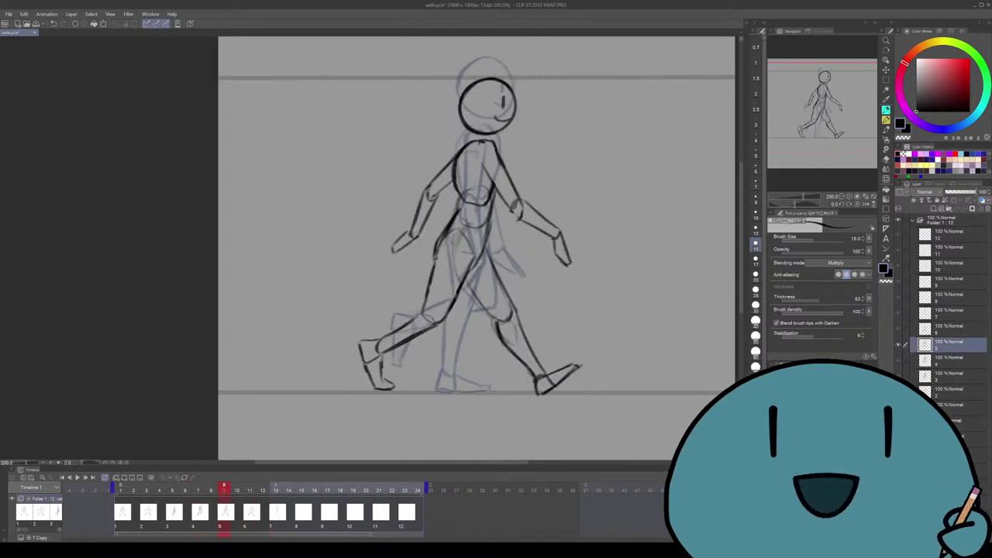
key(ctrl+Right)
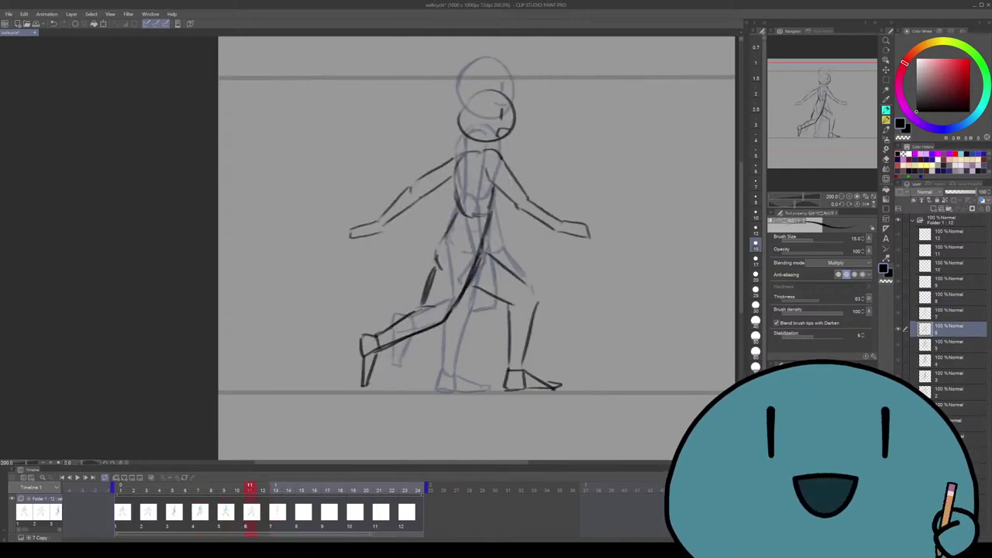
Try rotating the trailing lower leg and foot on frame 11 slightly upward using a lasso selection
key(m)
mouse_move(362, 326)
mouse_down()
mouse_move(423, 385)
mouse_move(361, 324)
mouse_up()
key(ctrl+t)
mouse_move(467, 341)
mouse_down()
mouse_move(463, 363)
mouse_move(465, 337)
mouse_up()
key(Return)
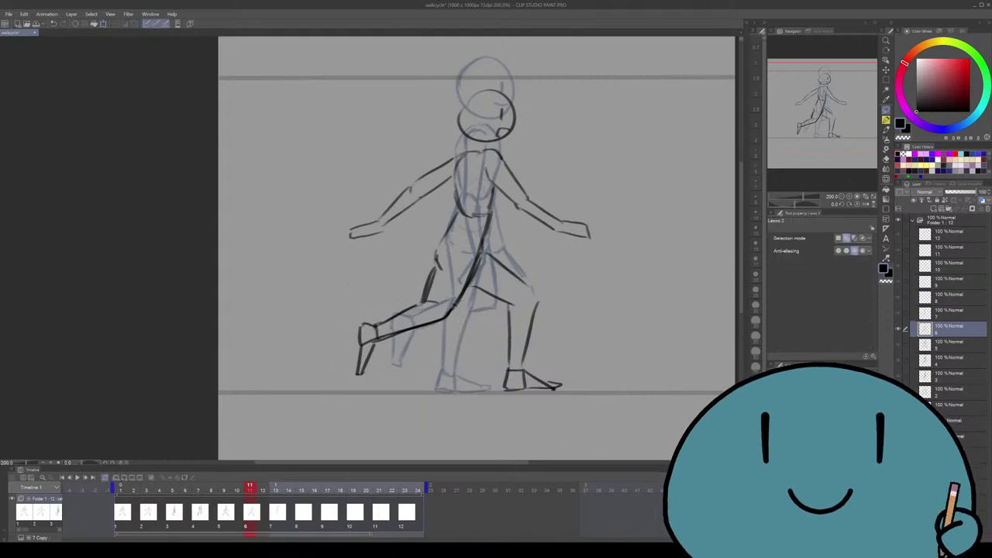
Step through the poses from frame 3 to frame 11 to compare the trailing foot
click(145, 490)
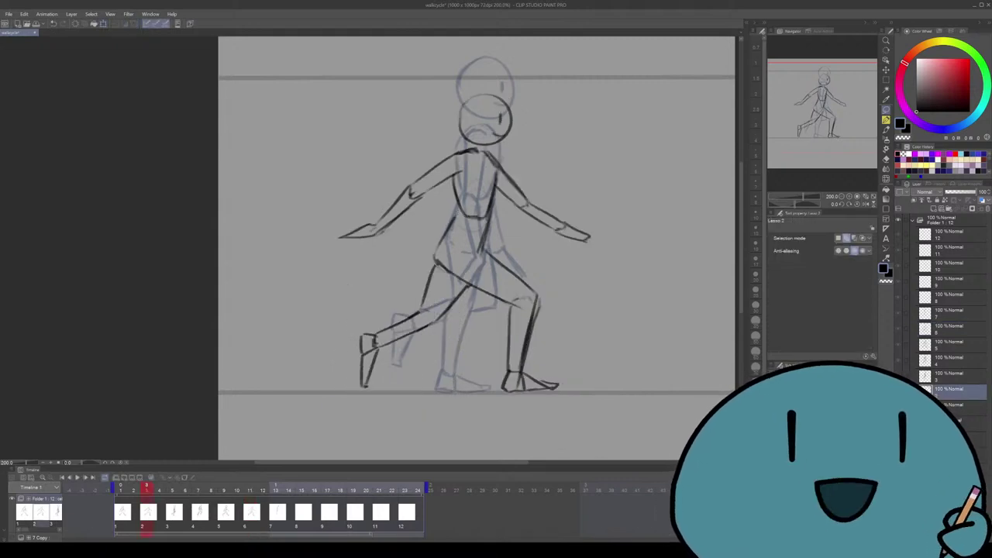
click(173, 490)
click(197, 490)
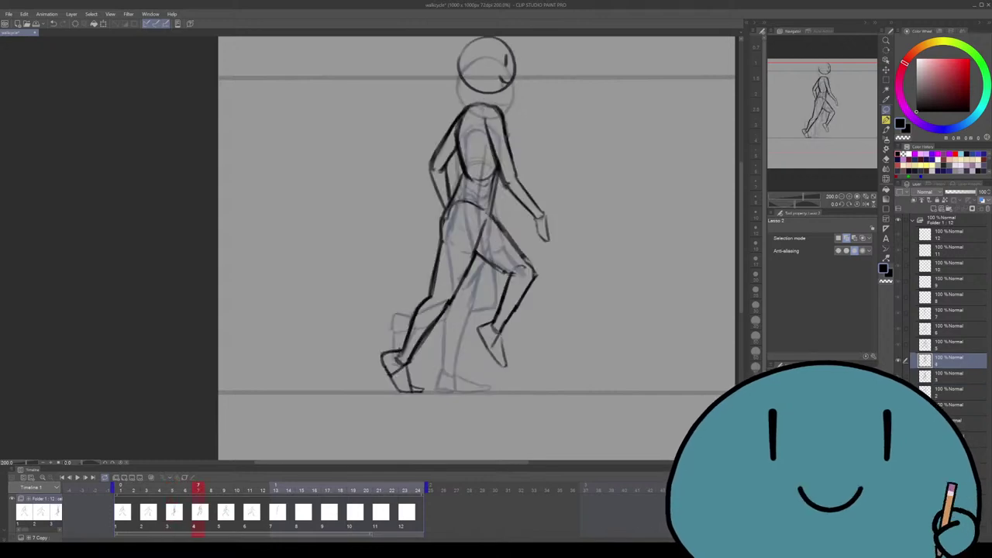
click(224, 491)
click(250, 490)
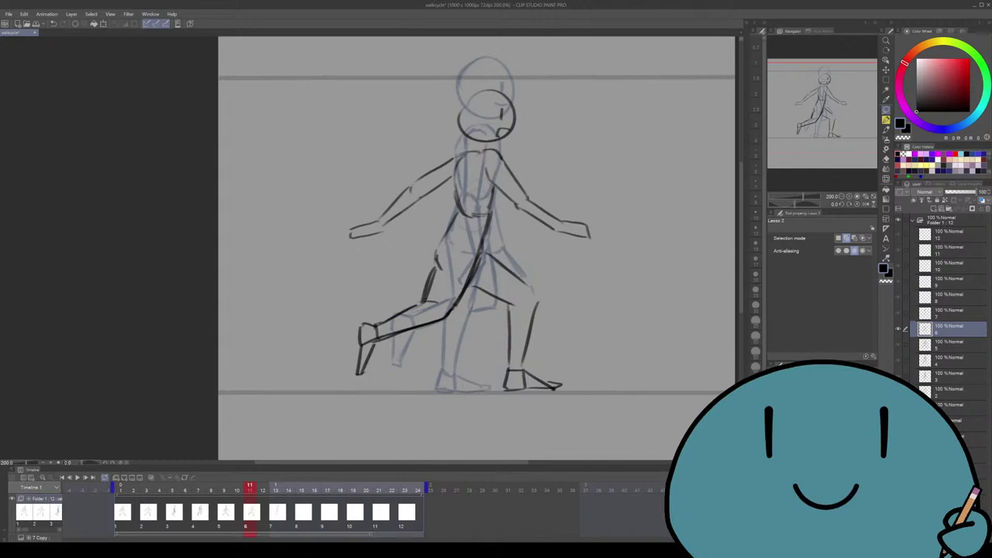
Undo the rotation of the trailing lower leg on frame 11 and clear the selection
drag(357, 318, 457, 326)
drag(403, 349, 407, 358)
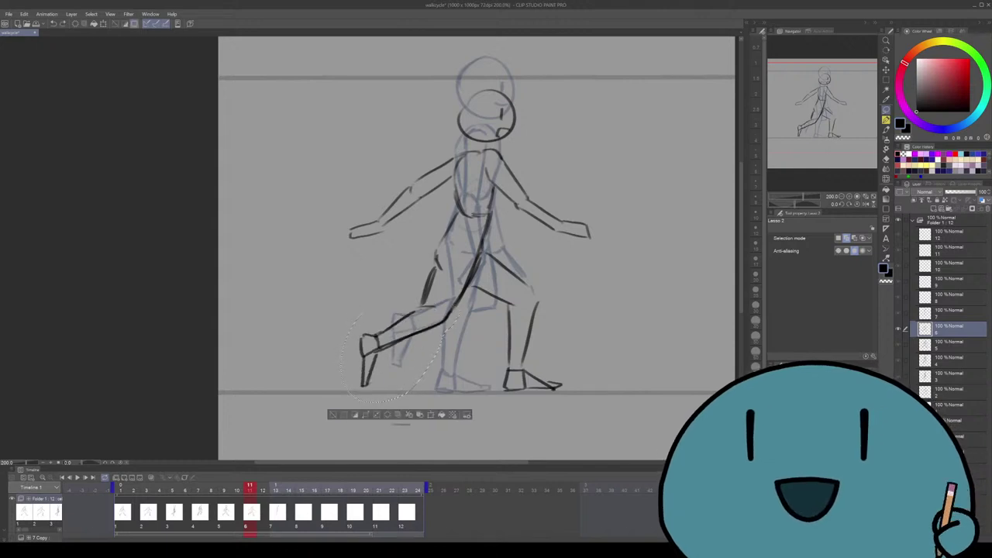
key(ctrl+d)
key(ctrl+z)
key(ctrl+d)
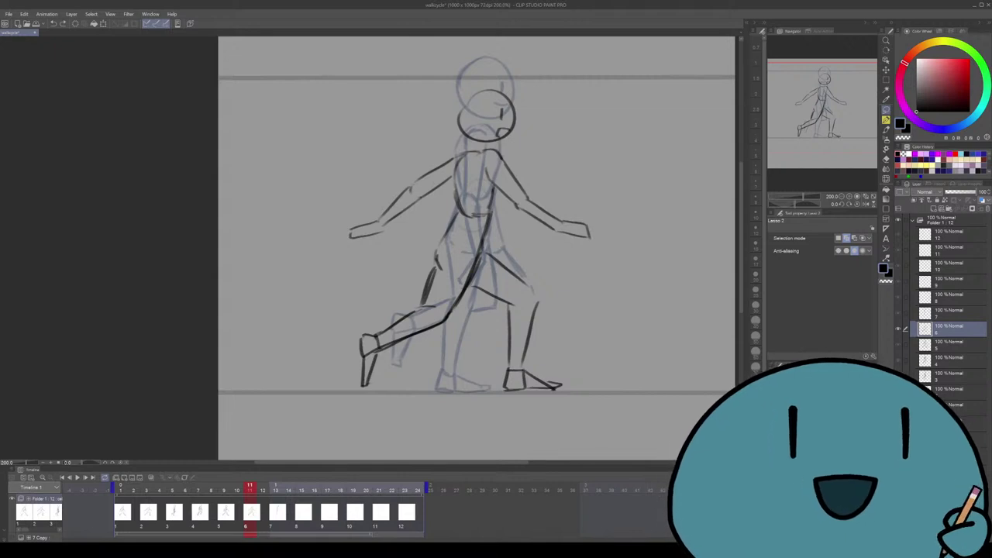
Erase the lower back contour of the leg on frame 13 and draw the thigh lines and the lifted shin's underside
key(ctrl+Right)
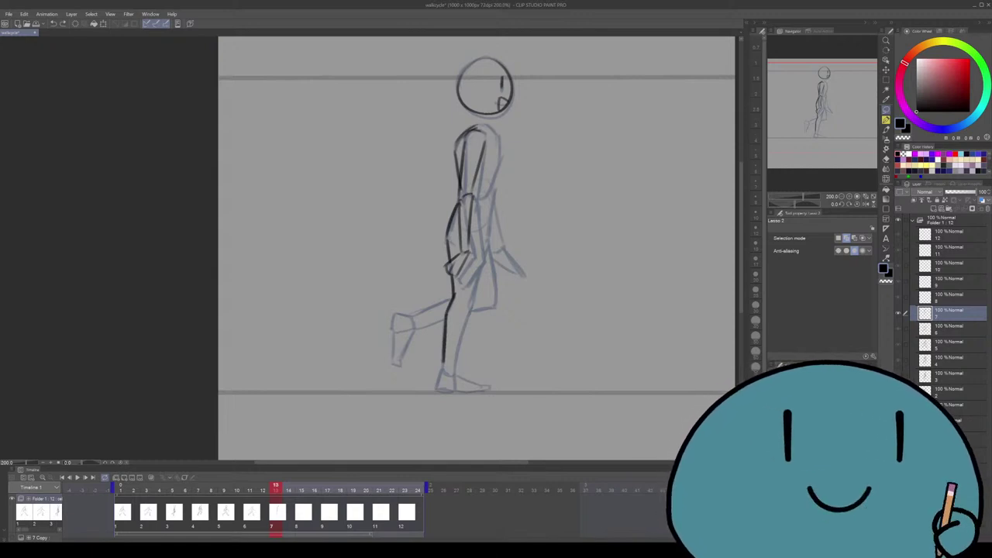
key(e)
mouse_move(445, 363)
mouse_down()
mouse_move(453, 305)
mouse_move(447, 245)
mouse_up()
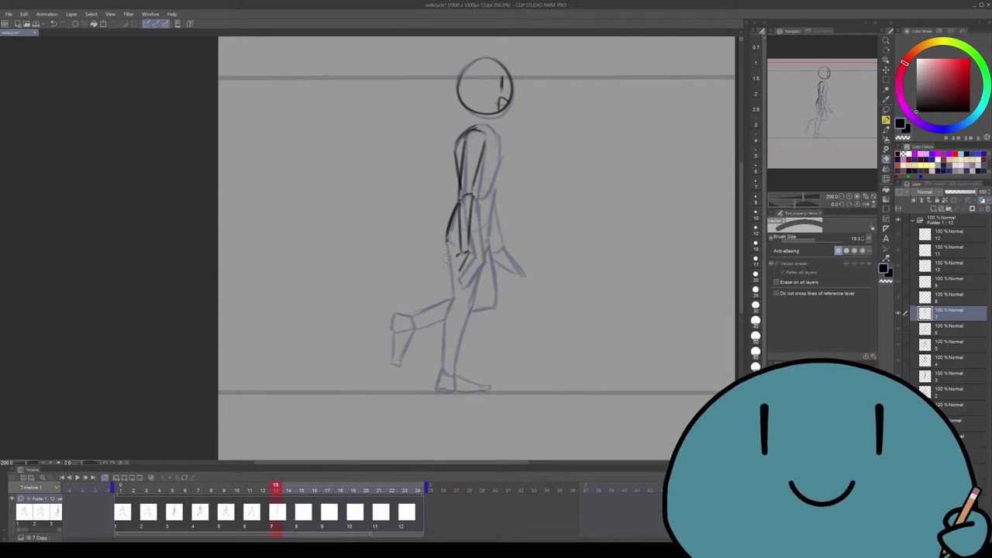
key(p)
key(ctrl+z)
drag(447, 242, 454, 297)
mouse_move(479, 242)
mouse_down()
mouse_move(491, 293)
mouse_move(425, 328)
mouse_up()
key(ctrl+z)
drag(493, 304, 419, 333)
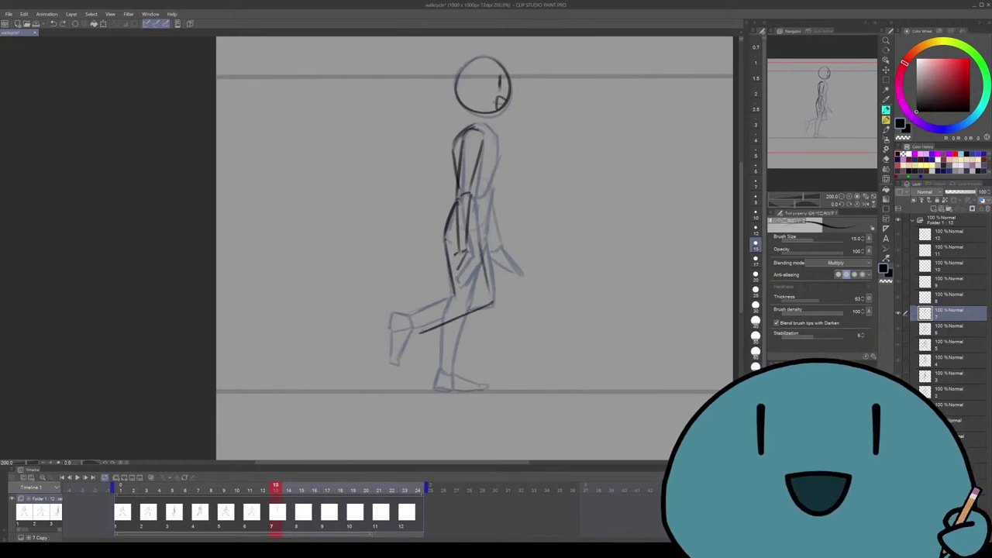
Draw the standing lower leg and its flat foot on the ground line on frame 13
drag(492, 283, 455, 379)
key(ctrl+z)
drag(470, 310, 454, 372)
mouse_move(444, 326)
mouse_down()
mouse_move(437, 377)
mouse_move(449, 392)
mouse_move(490, 390)
mouse_up()
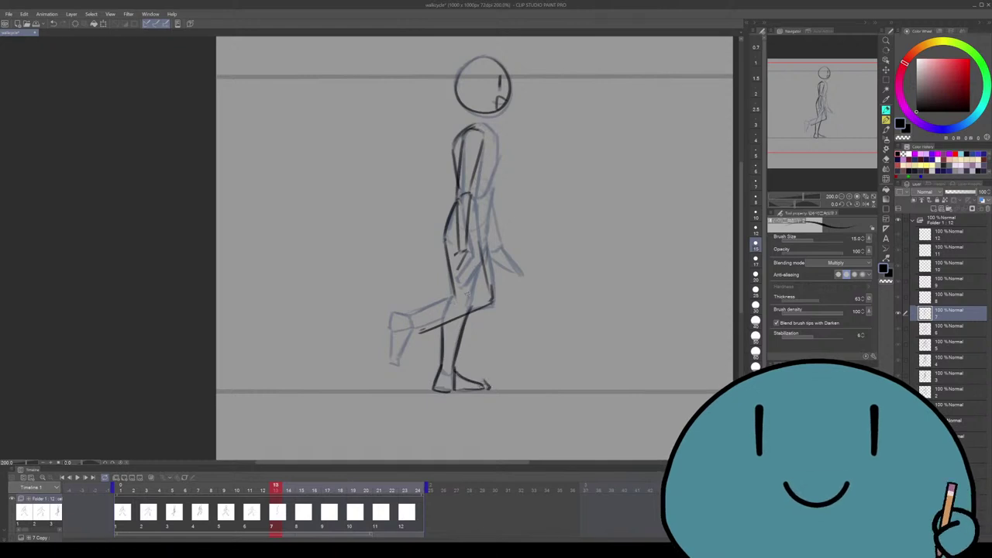
Draw the upper edge of the lifted shin on frame 13, from behind the knee toward the ankle
key(ctrl+z)
mouse_move(463, 291)
mouse_down()
mouse_move(405, 320)
mouse_move(414, 314)
mouse_up()
key(ctrl+z)
key(ctrl+z)
key(ctrl+z)
key(ctrl+z)
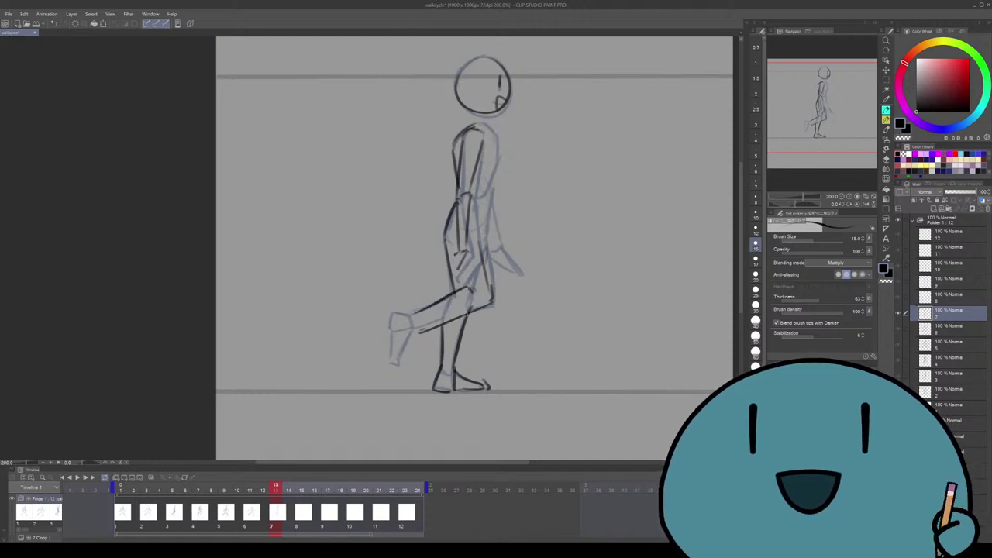
Complete the raised lower leg on frame 13 with its underside, heel and hanging foot
key(minus)
key(minus)
key(minus)
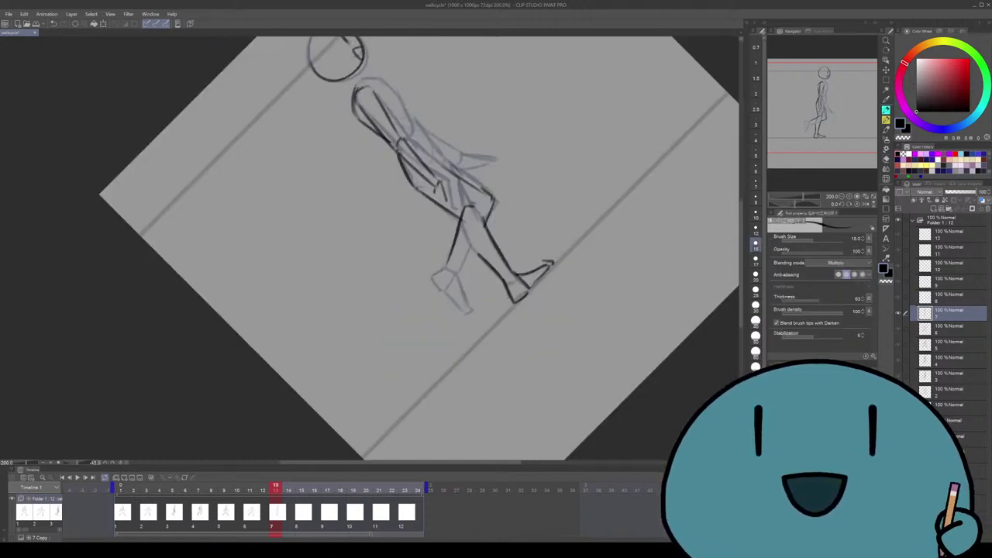
key(ctrl+plus)
drag(497, 130, 425, 284)
key(ctrl+z)
mouse_move(493, 155)
mouse_down()
mouse_move(422, 282)
mouse_move(394, 312)
mouse_up()
mouse_move(425, 274)
mouse_down()
mouse_move(397, 312)
mouse_move(442, 343)
mouse_up()
mouse_move(392, 307)
mouse_down()
mouse_move(436, 351)
mouse_move(458, 354)
mouse_move(433, 357)
mouse_up()
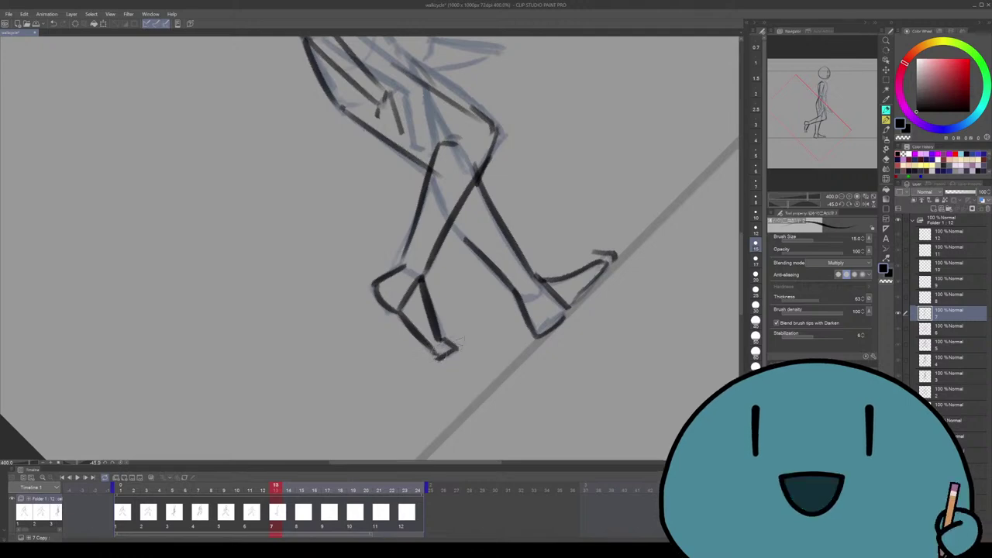
key(ctrl+alt+0)
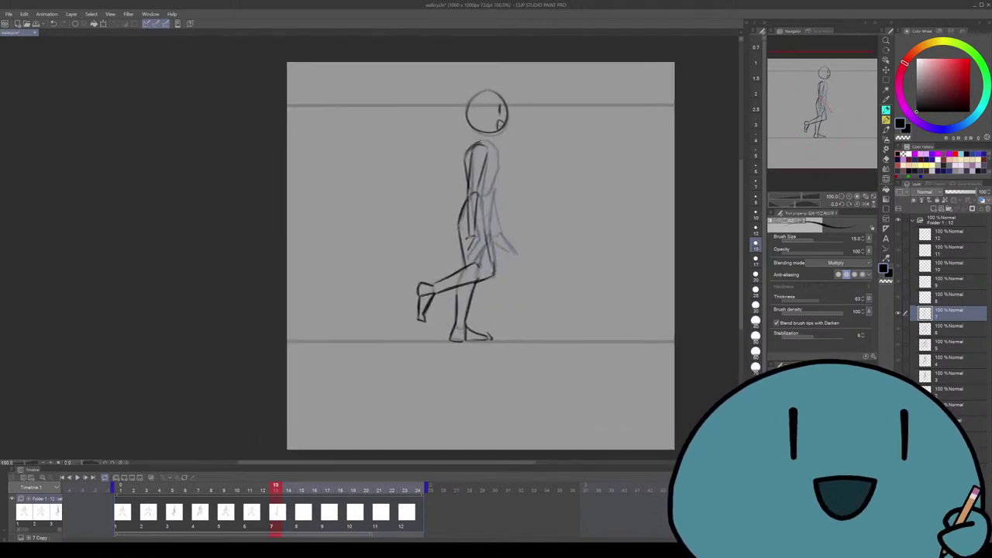
Erase the back contour of the hip and thigh on frame 13 and redraw it curving into the lifted leg
key(ctrl+plus)
key(ctrl+plus)
key(e)
drag(460, 226, 469, 197)
drag(464, 243, 471, 279)
key(p)
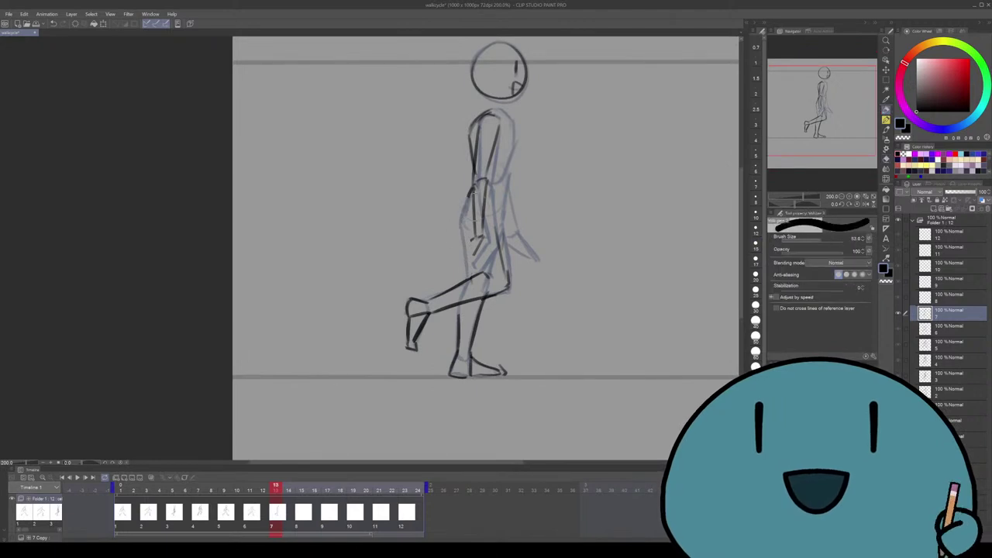
key(p)
mouse_move(470, 193)
mouse_down()
mouse_move(461, 230)
mouse_move(472, 275)
mouse_up()
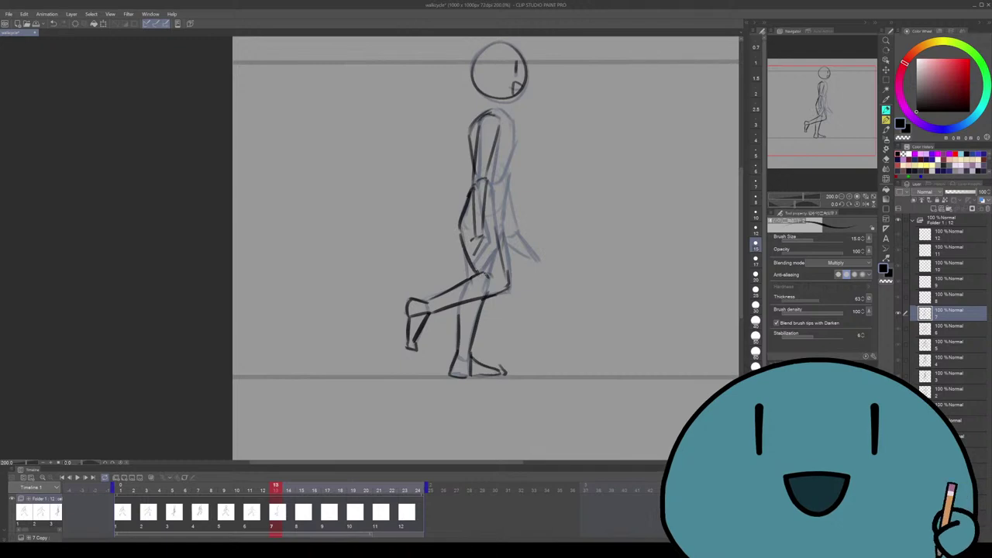
Redraw the near hand and add the front line of the torso on frame 13
mouse_move(475, 234)
mouse_down()
mouse_move(463, 264)
mouse_move(482, 238)
mouse_up()
drag(448, 309, 445, 326)
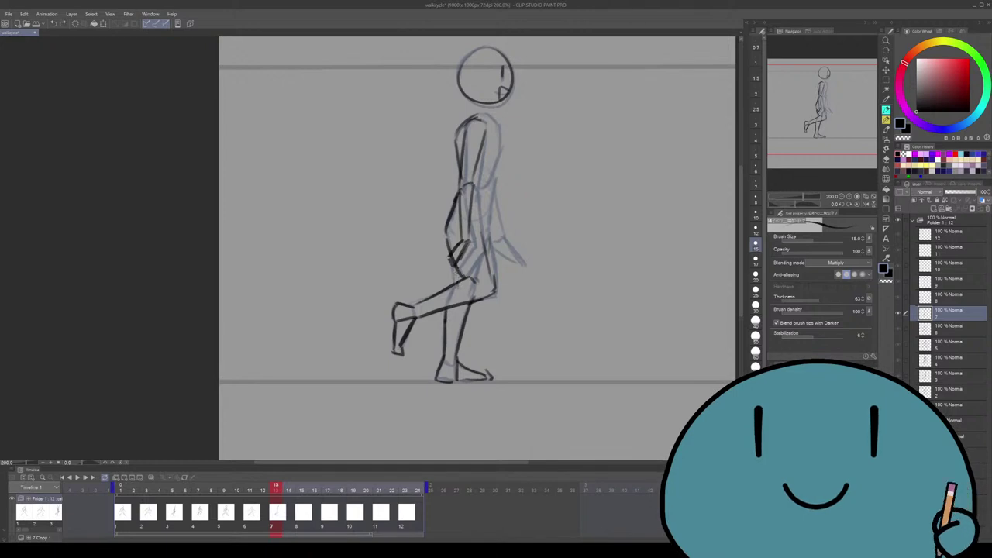
mouse_move(456, 277)
mouse_down()
mouse_move(450, 298)
mouse_move(479, 336)
mouse_up()
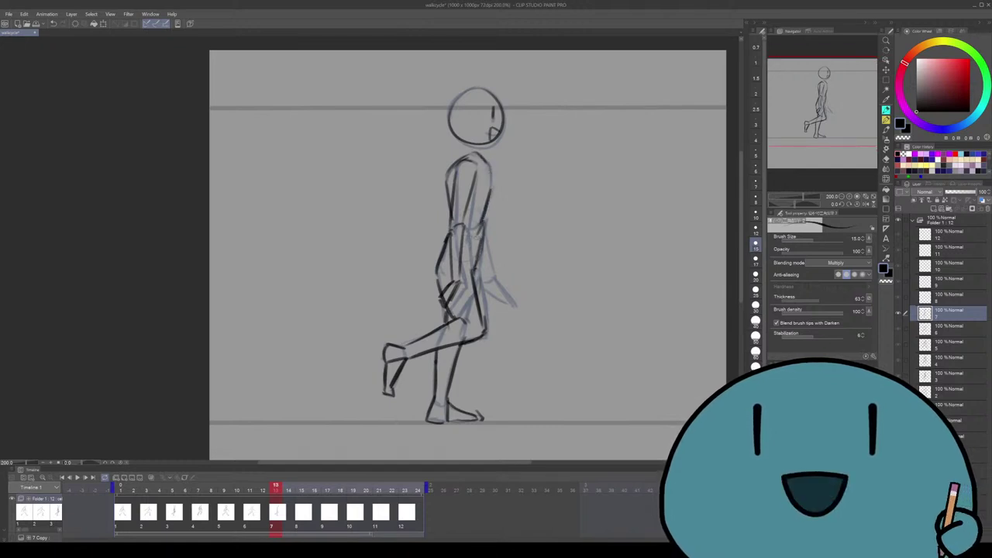
Compare frame 13 with frame 9, then draw the far forearm and rounded hand in front of the hip on frame 13
scroll(468, 248, down, 1)
click(223, 490)
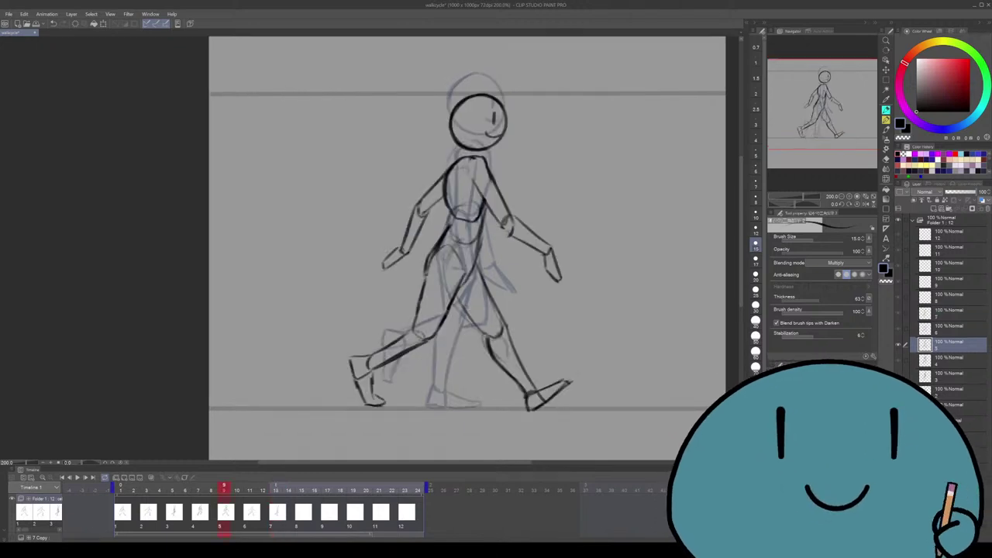
click(250, 489)
click(276, 489)
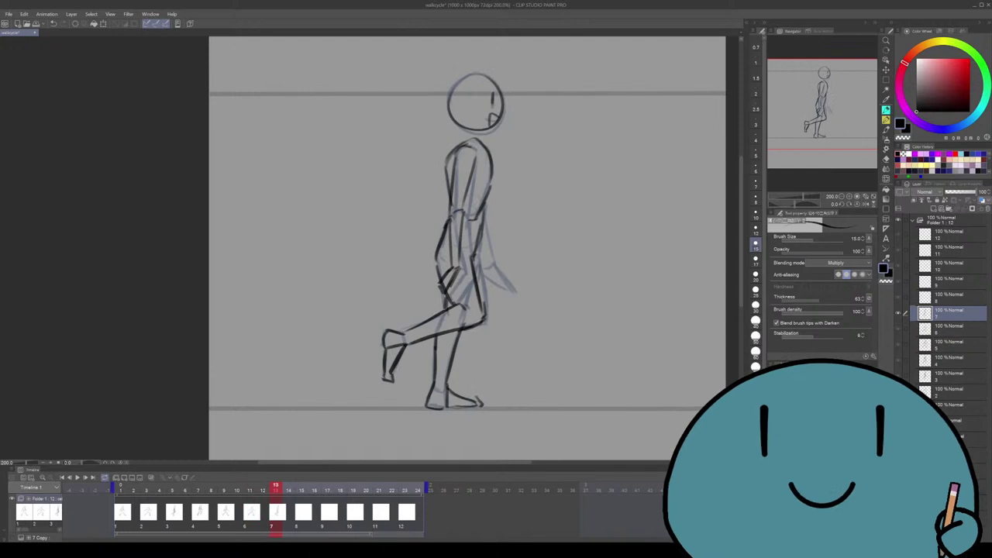
drag(702, 283, 697, 281)
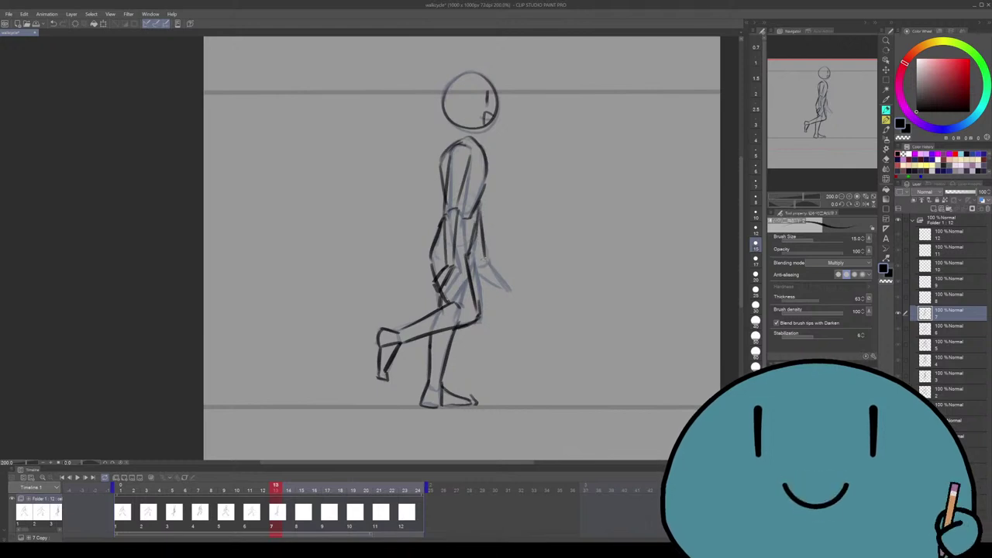
scroll(504, 267, up, 3)
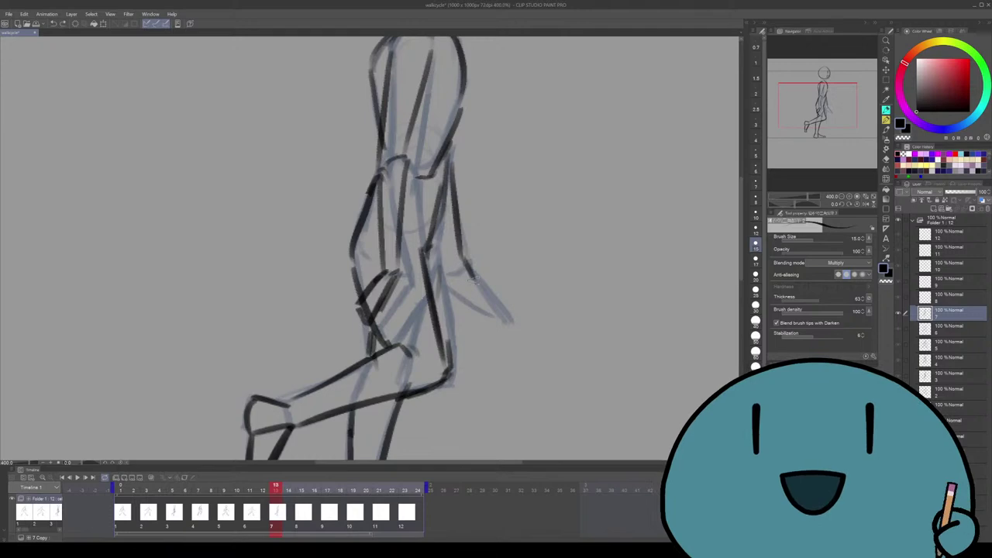
drag(470, 286, 448, 289)
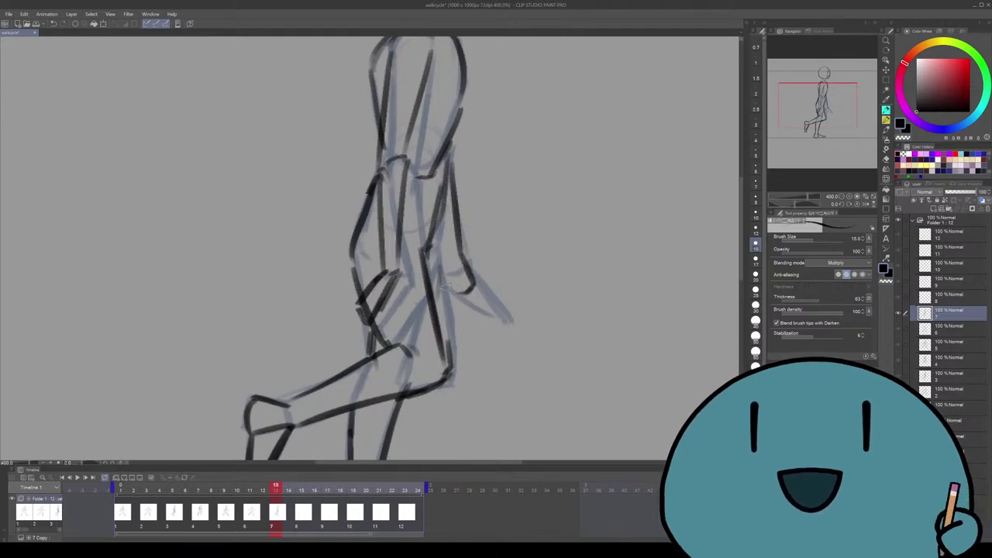
drag(438, 246, 452, 204)
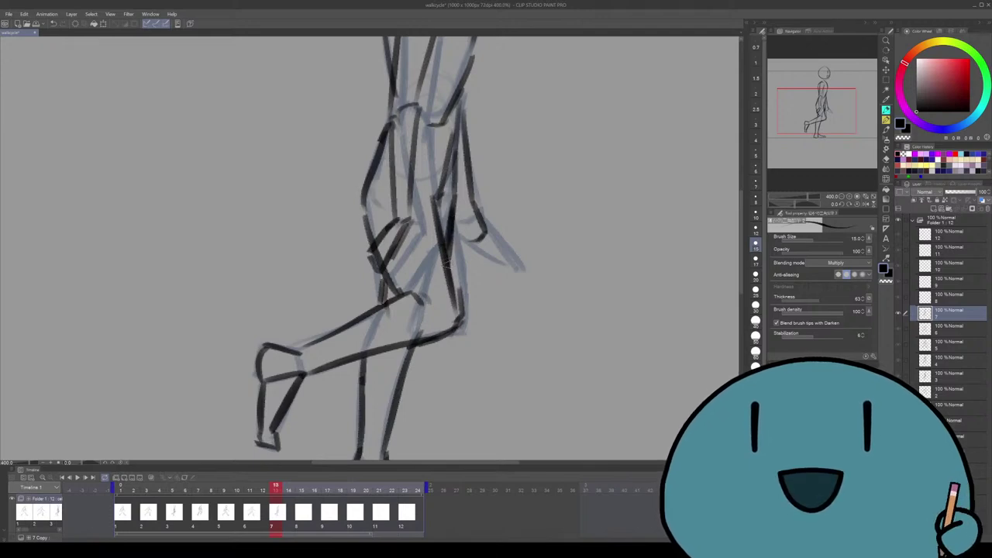
drag(448, 256, 450, 268)
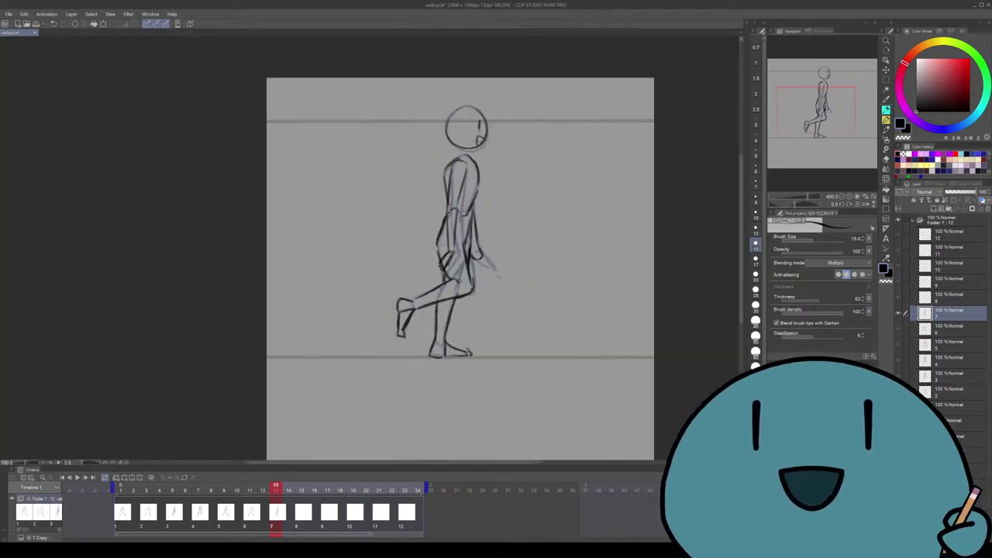
key(ctrl+alt+0)
Adapt the frame 7 guide copy for frame 15 by adding the near hip's rear curve and erasing the overlapping rear-thigh line
scroll(518, 299, up, 1)
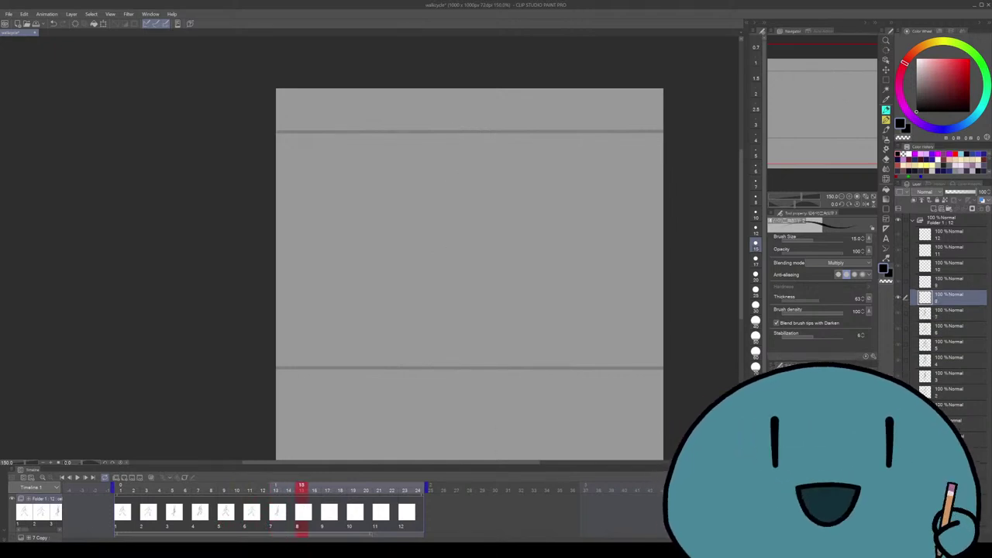
click(35, 538)
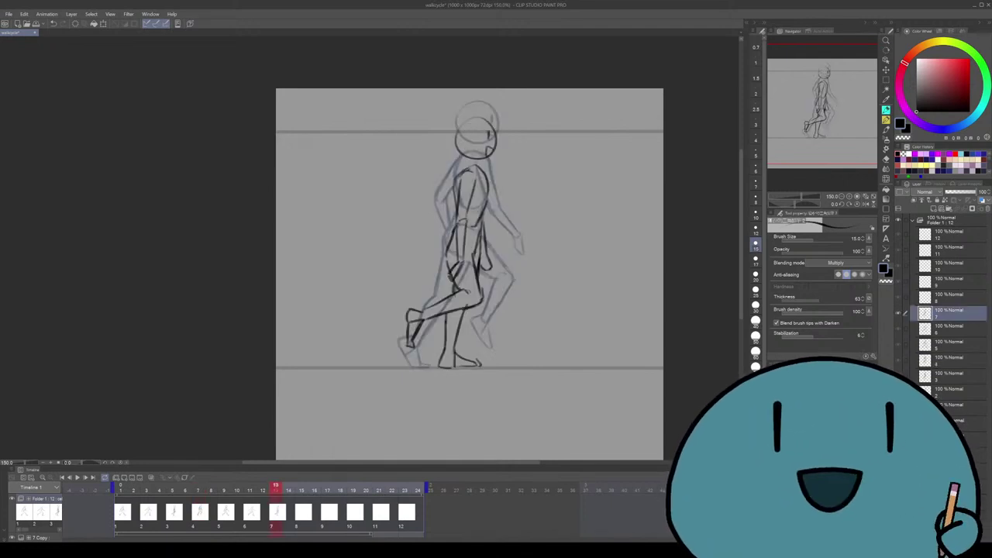
key(ctrl+plus)
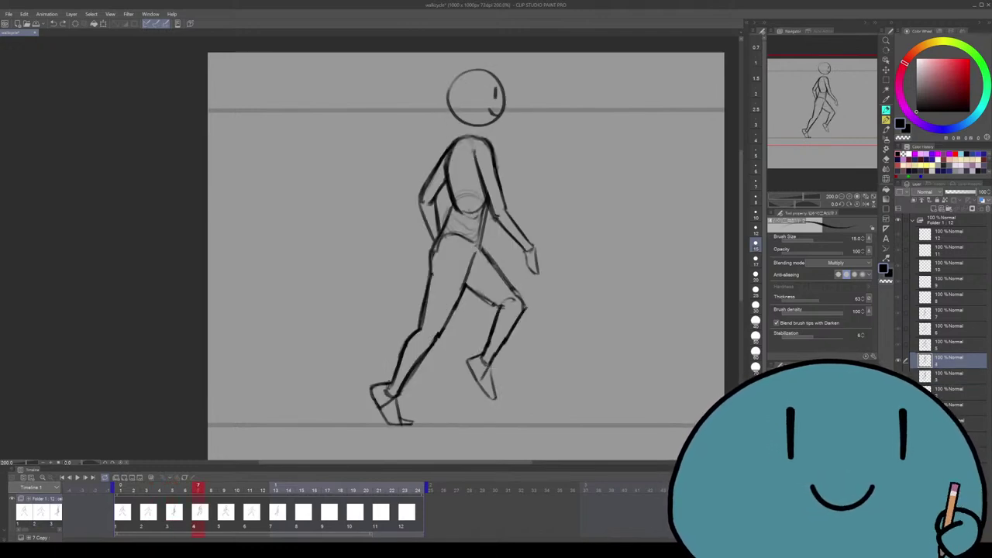
drag(431, 252, 454, 272)
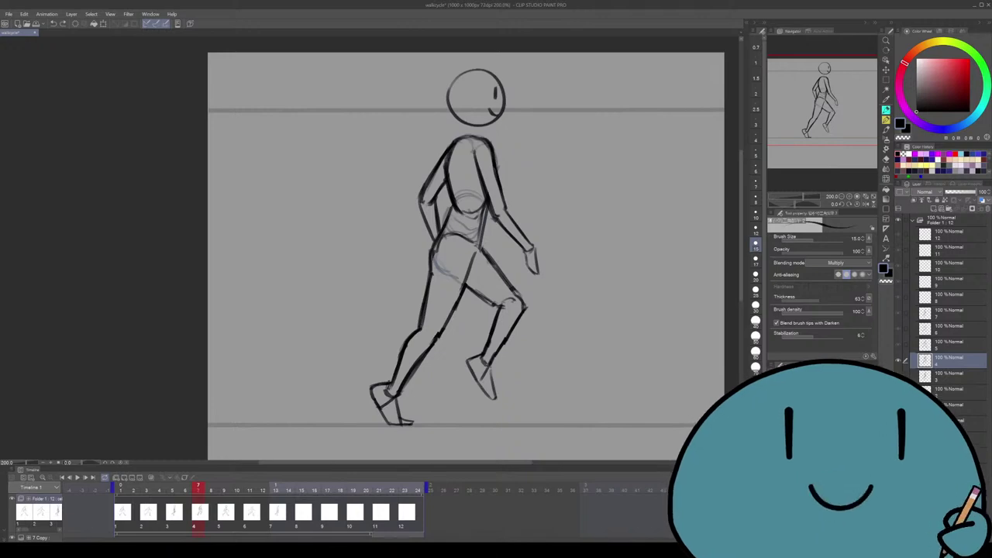
key(e)
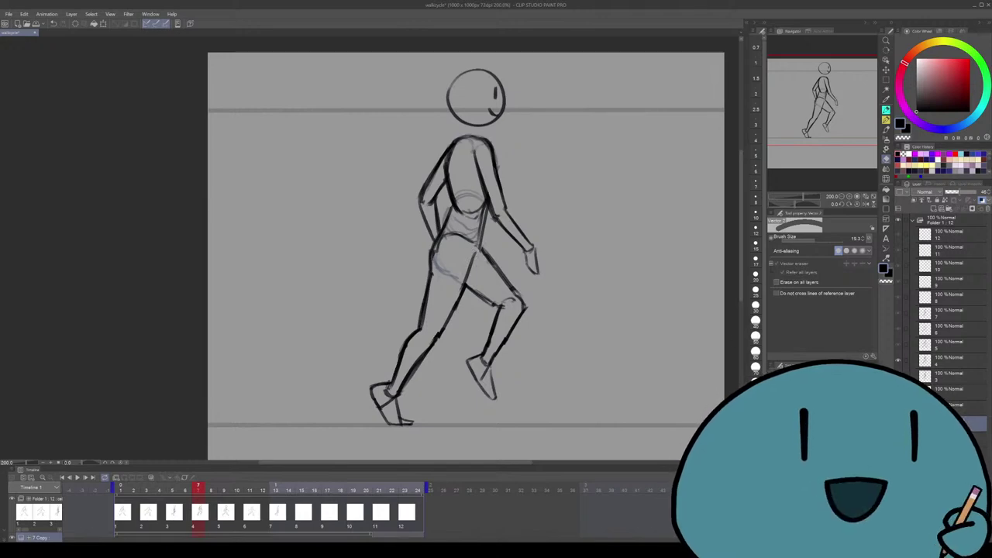
click(275, 490)
key(b)
click(302, 490)
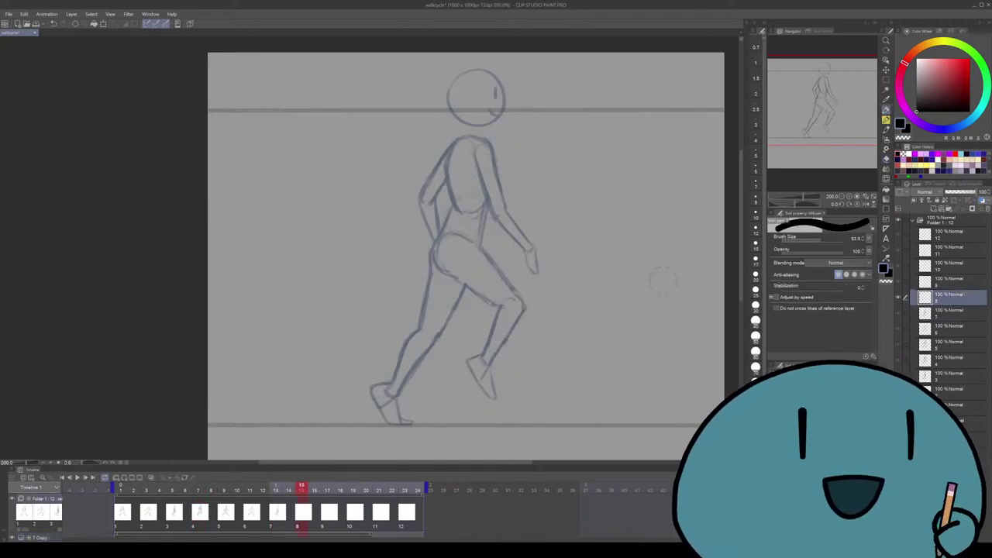
Draw the rear curve of the hip and the underside of the raised front thigh on frame 15
drag(619, 155, 532, 184)
key(ctrl+z)
scroll(538, 204, down, 1)
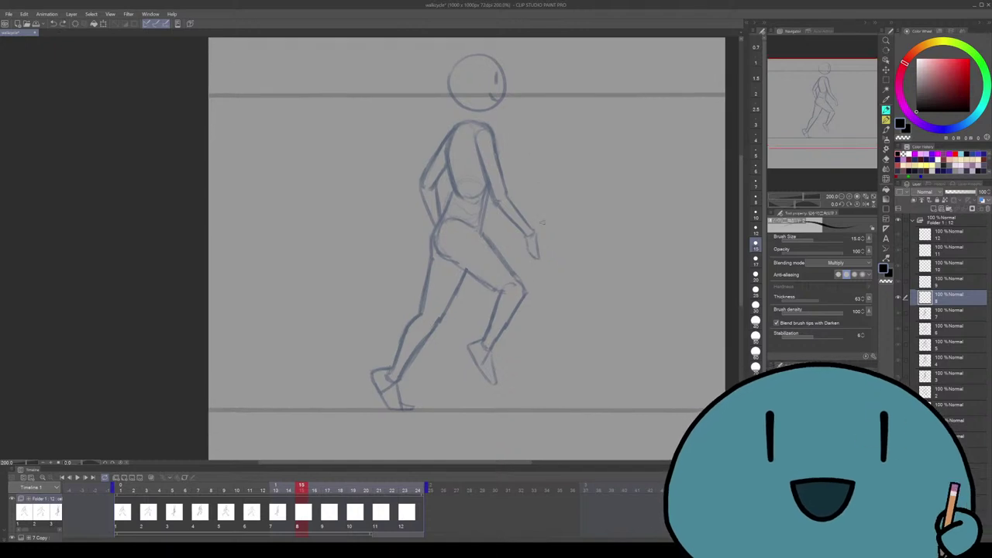
scroll(465, 249, up, 1)
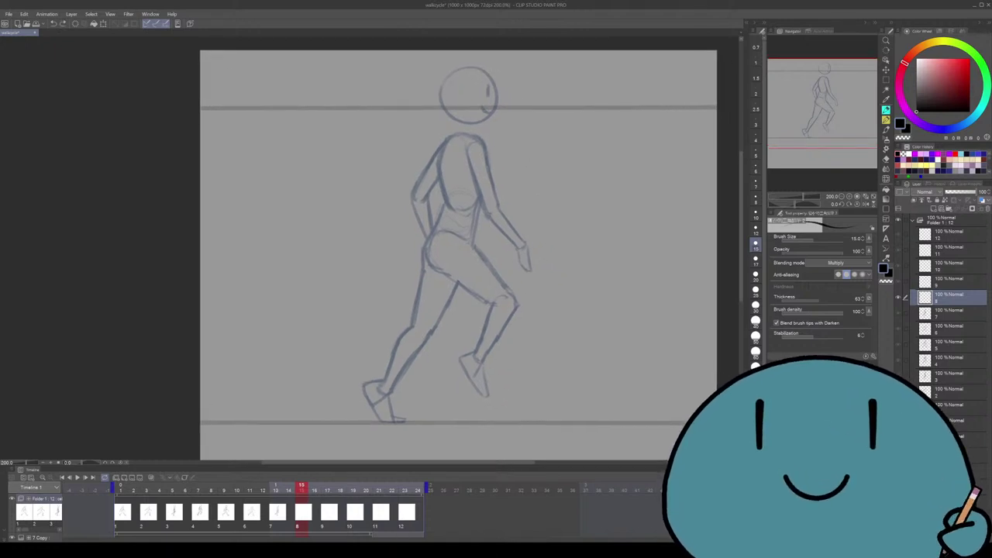
mouse_move(439, 231)
mouse_down()
mouse_move(426, 270)
mouse_move(474, 297)
mouse_up()
key(ctrl+z)
key(ctrl+z)
drag(428, 262, 485, 302)
scroll(465, 248, down, 1)
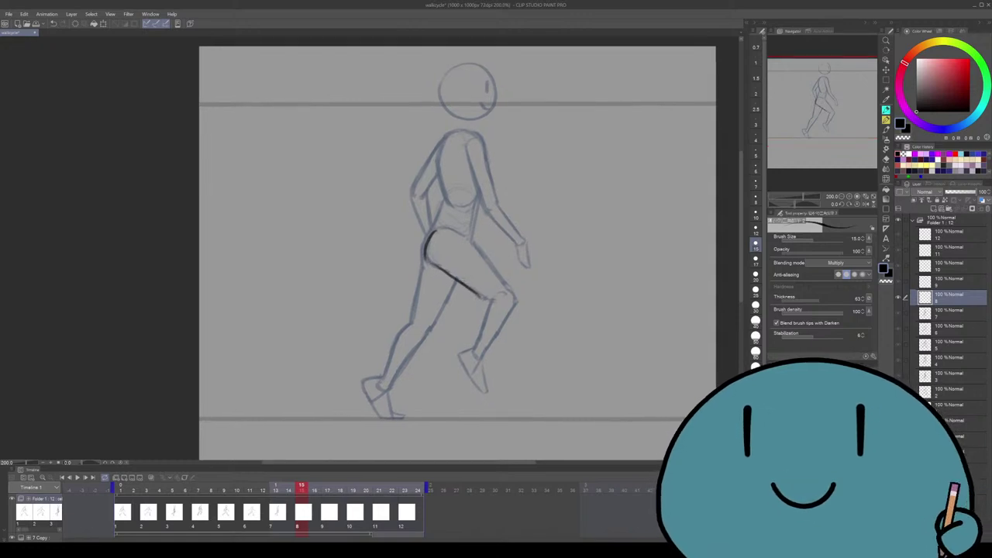
drag(431, 259, 480, 298)
scroll(465, 248, down, 1)
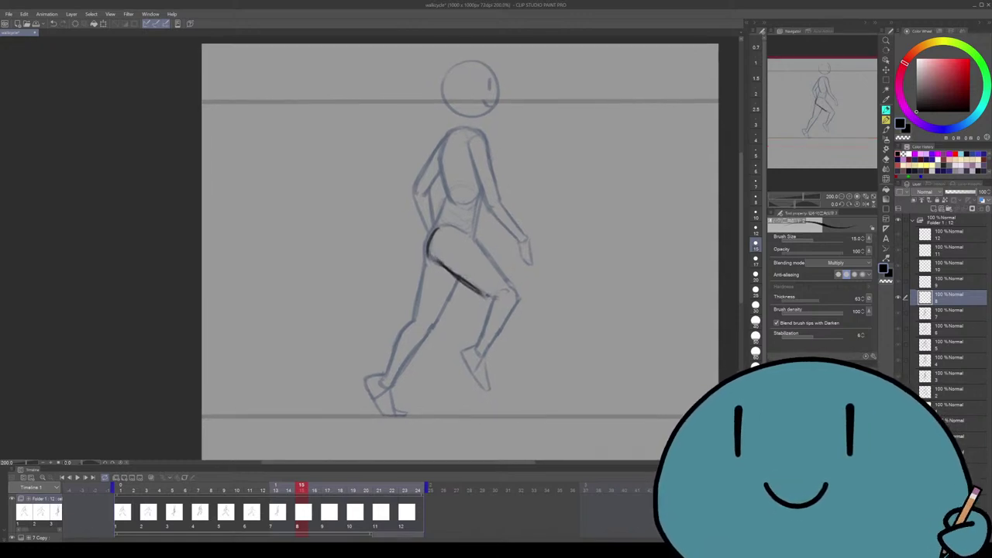
scroll(465, 248, down, 1)
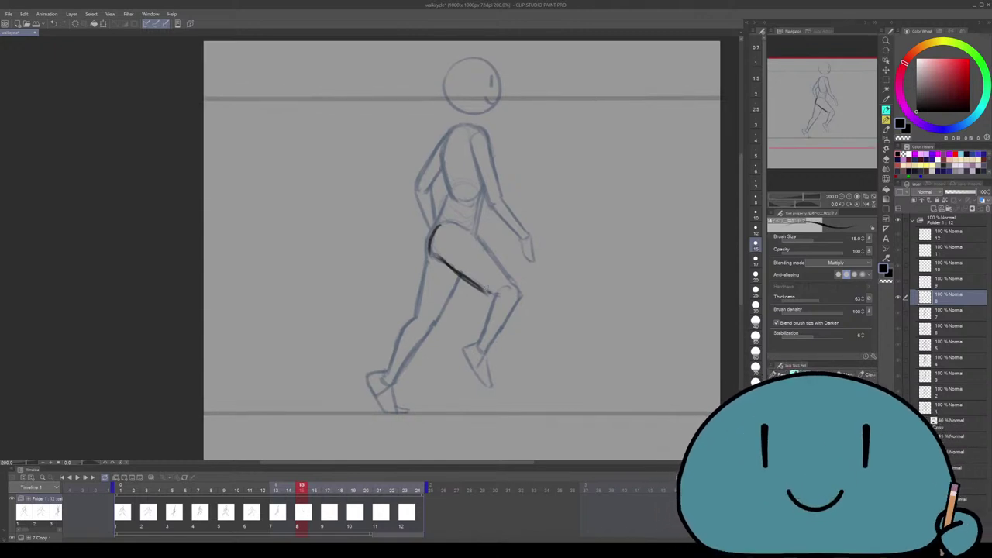
scroll(466, 248, down, 1)
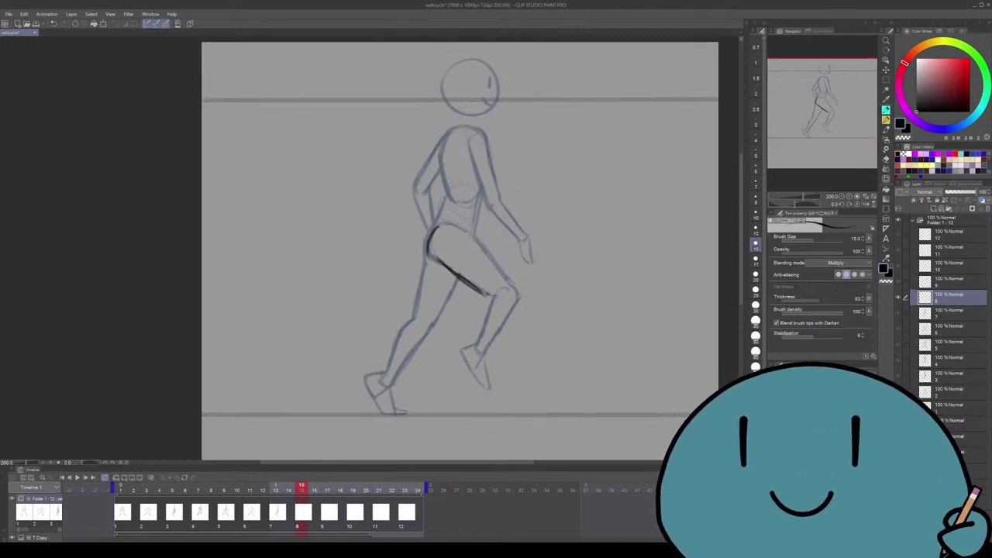
Step through the key poses on frames 3 to 9 and frame 13 to compare their leg positions with frame 15
key(Home)
key(Right)
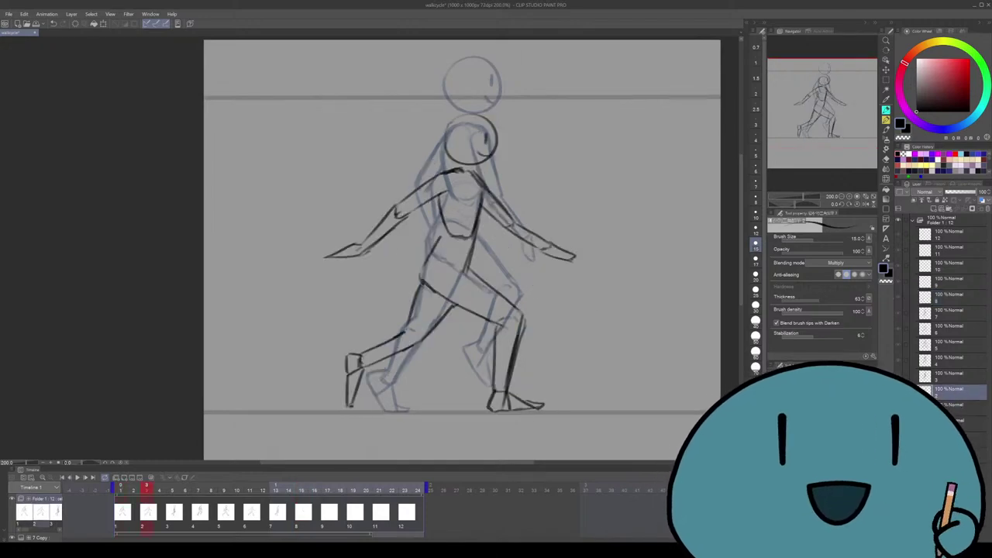
key(Right)
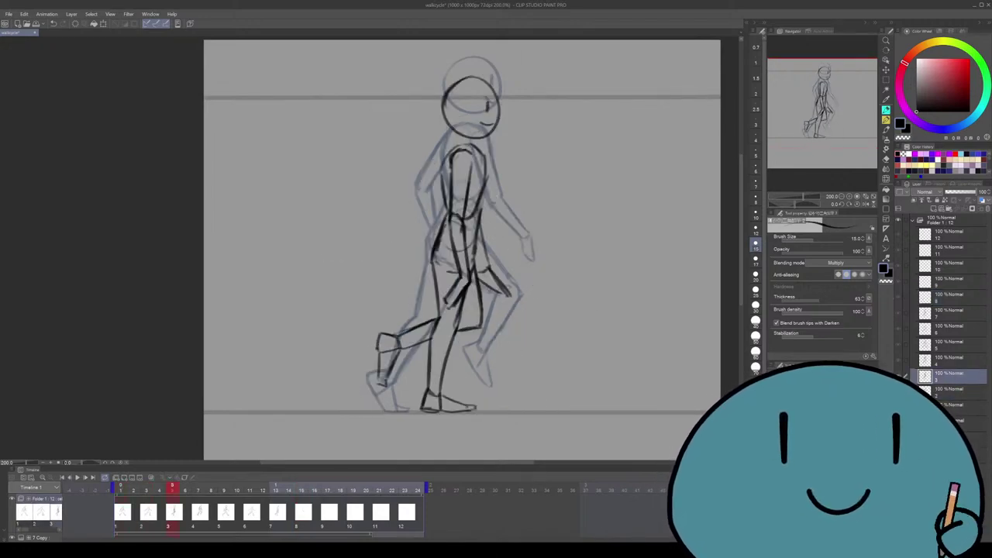
key(Right)
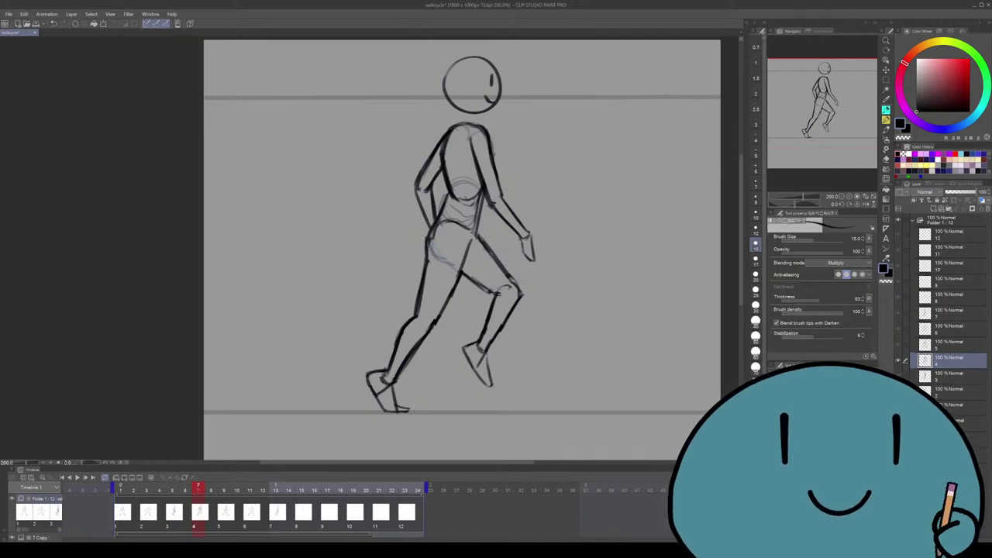
key(Right)
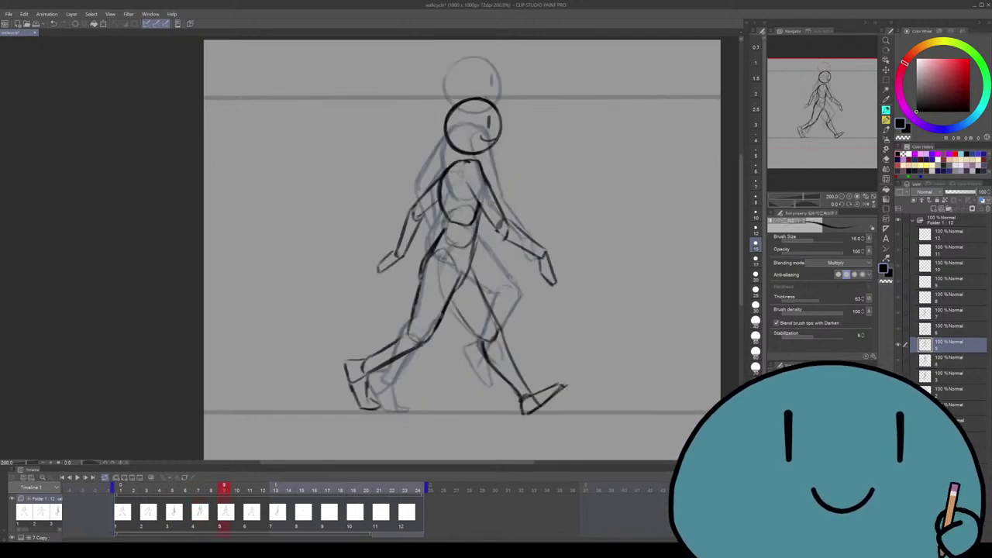
key(Home)
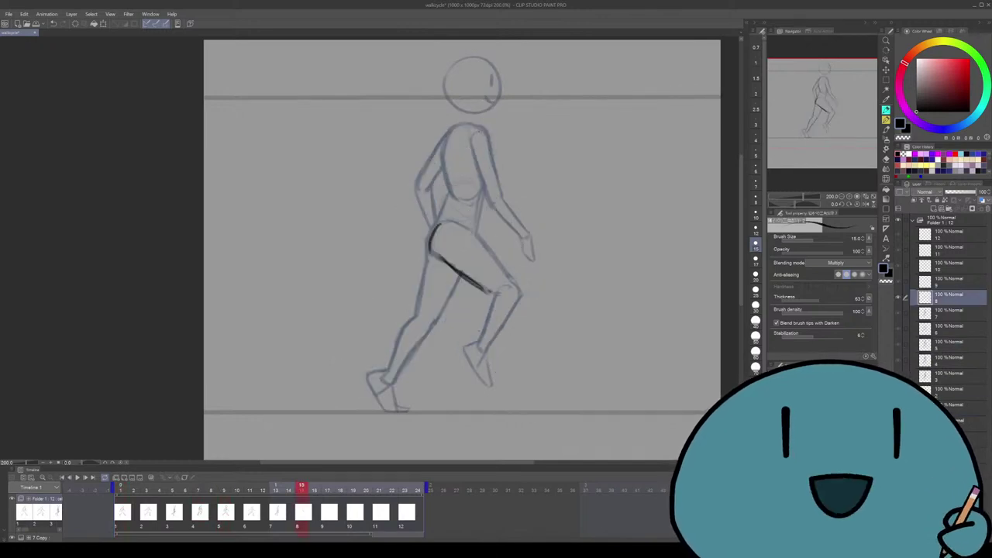
key(Left)
key(Right)
Extend the raised thigh's underside toward the knee and draw its upper edge on frame 15
drag(474, 271, 489, 280)
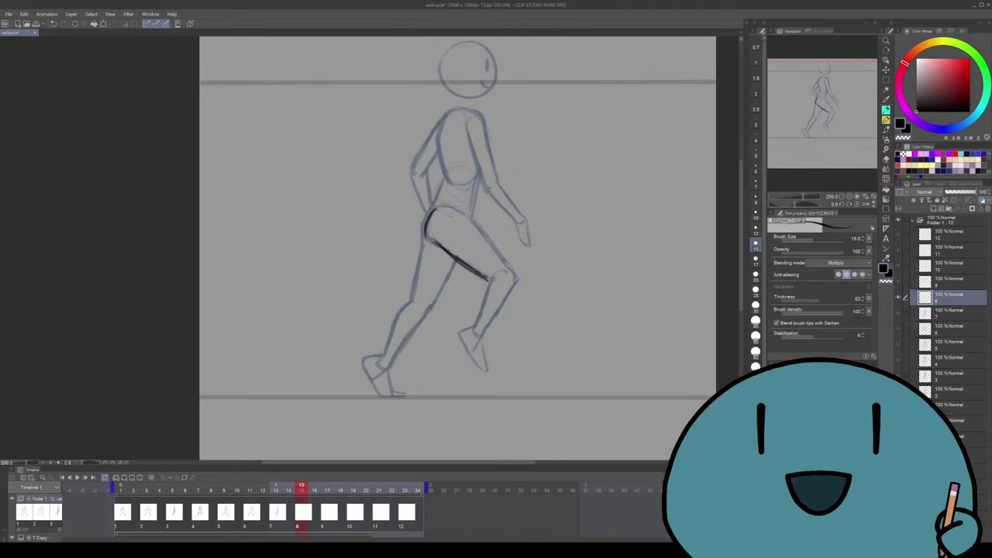
drag(471, 217, 507, 260)
drag(542, 233, 555, 235)
Draw the trailing leg on frame 15 with its front edge, calf, lifted heel and toes on the ground line
drag(470, 263, 400, 369)
key(ctrl+z)
mouse_move(439, 316)
mouse_down()
mouse_move(407, 366)
mouse_move(391, 369)
mouse_up()
drag(426, 301, 408, 316)
mouse_move(414, 310)
mouse_down()
mouse_move(377, 379)
mouse_move(404, 367)
mouse_up()
mouse_move(392, 375)
mouse_down()
mouse_move(383, 383)
mouse_move(389, 399)
mouse_up()
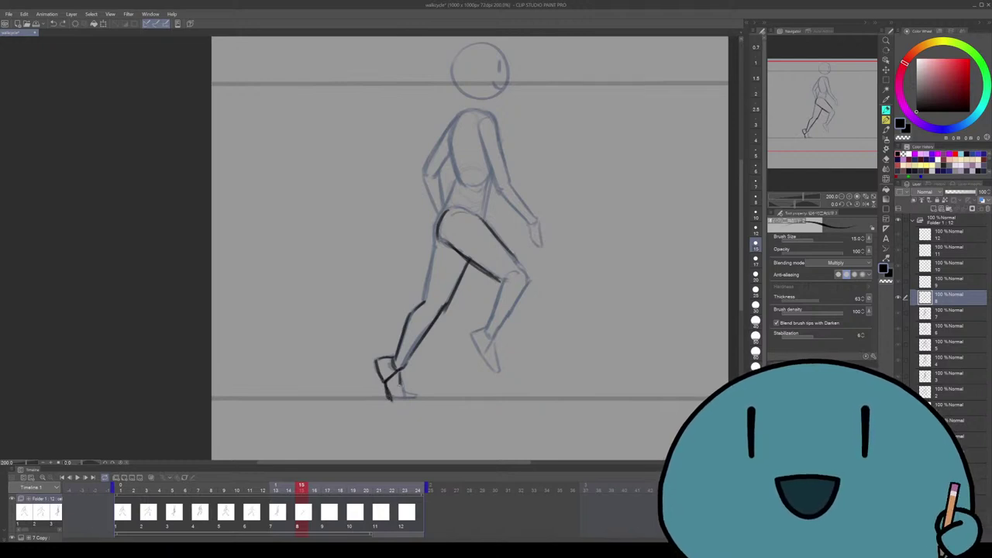
drag(400, 388, 417, 398)
key(ctrl+z)
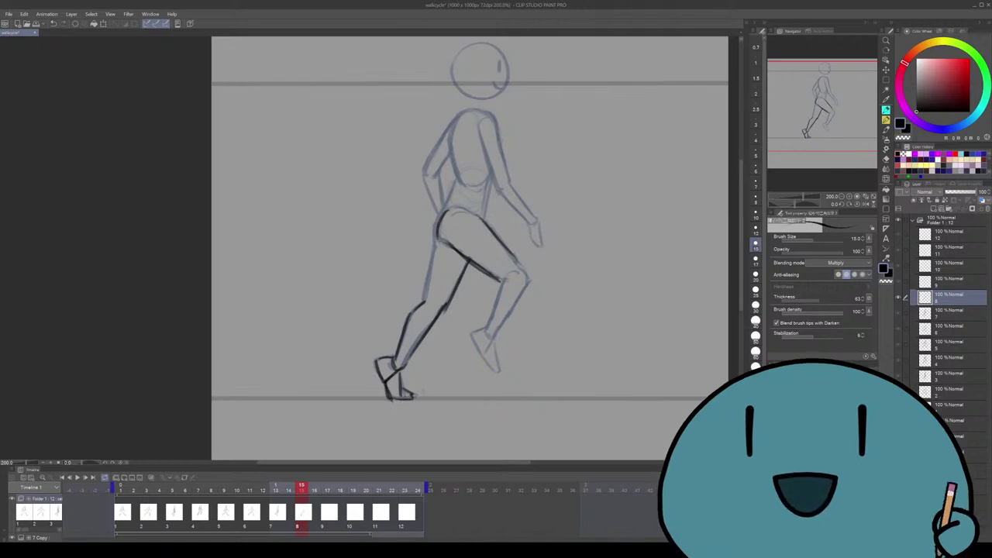
Draw the trailing thigh's back edge and the lower back line on frame 15, and erase the overlapping inner hip curve
scroll(469, 248, up, 2)
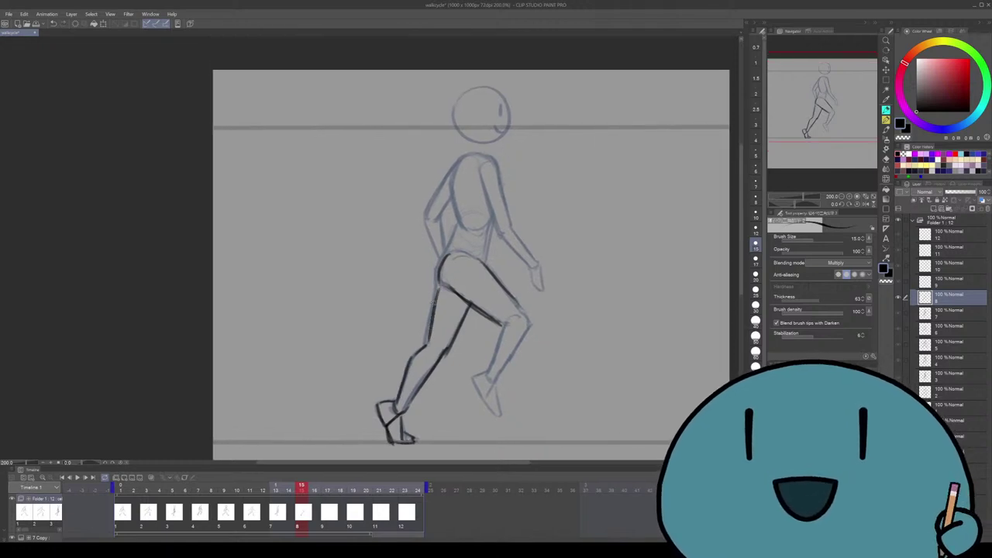
scroll(471, 264, down, 1)
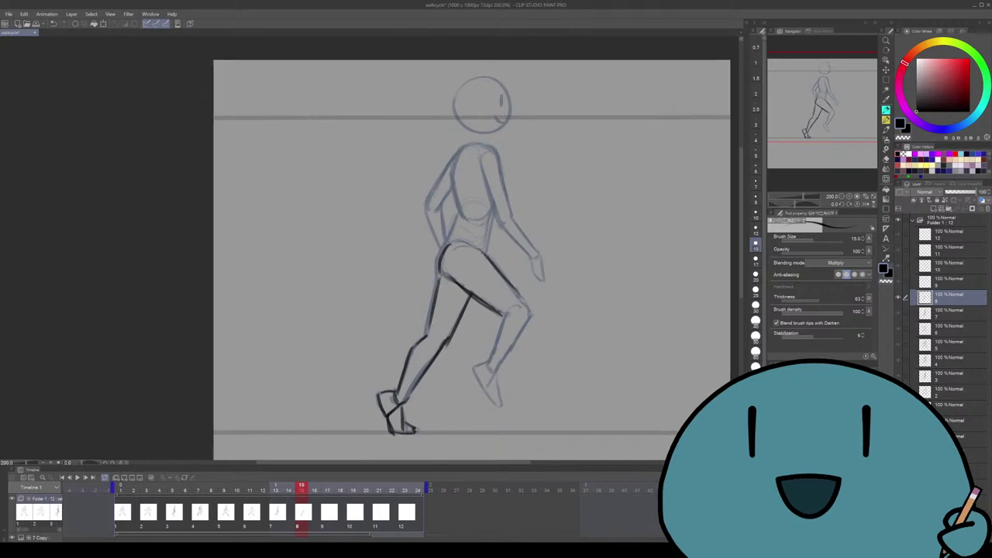
scroll(470, 263, up, 1)
drag(451, 234, 433, 299)
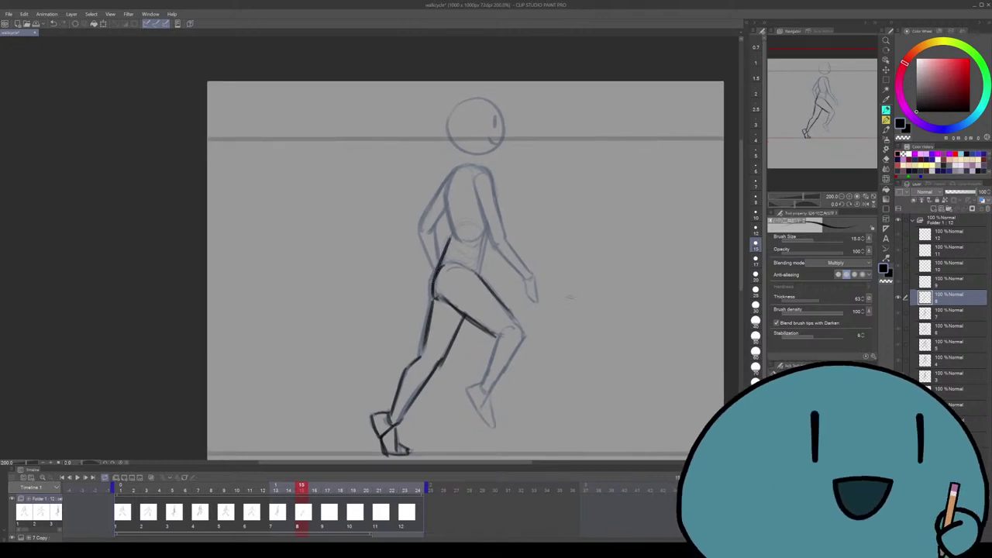
scroll(440, 294, up, 2)
scroll(448, 232, down, 1)
key(e)
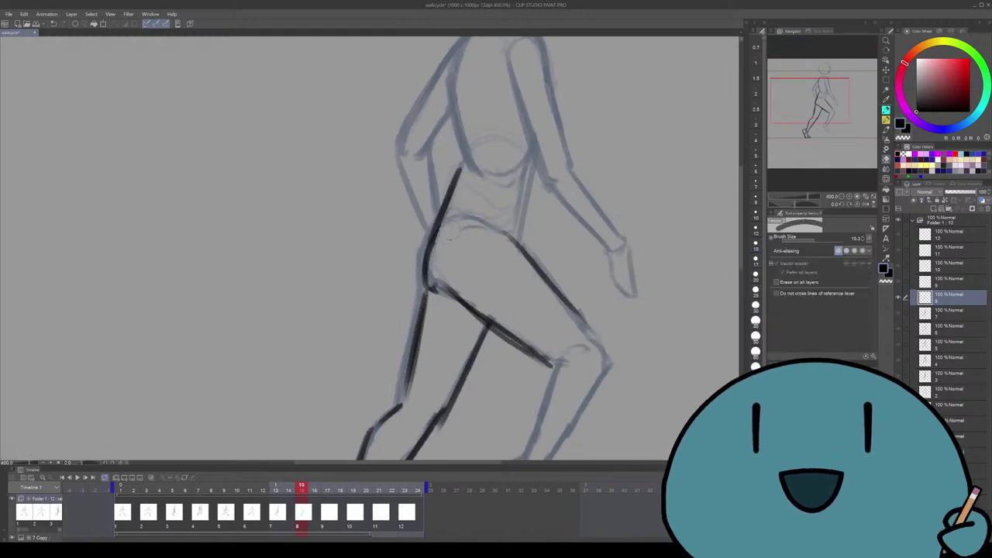
key(p)
scroll(465, 233, down, 3)
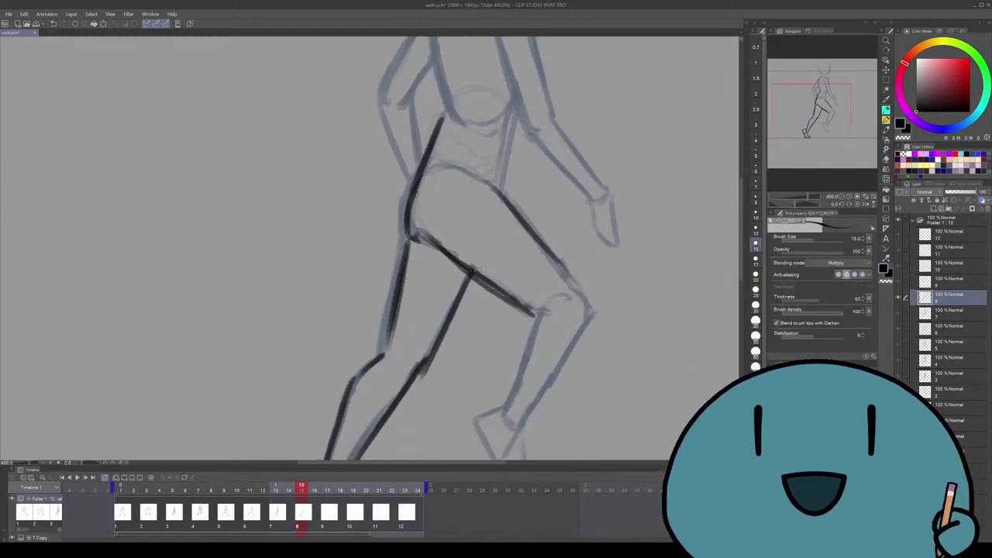
Erase the doubled line along the underside of the raised thigh on frame 15
drag(506, 259, 482, 318)
key(ctrl+z)
key(e)
mouse_move(498, 264)
mouse_down()
mouse_move(450, 241)
mouse_move(490, 266)
mouse_up()
Draw the front and back edges of the raised leg's shin from the knee to the ankle on frame 15
key(p)
key(ctrl+z)
key(ctrl+z)
mouse_move(481, 232)
mouse_down()
mouse_move(518, 266)
mouse_move(487, 328)
mouse_up()
key(ctrl+z)
key(ctrl+z)
drag(521, 276, 486, 331)
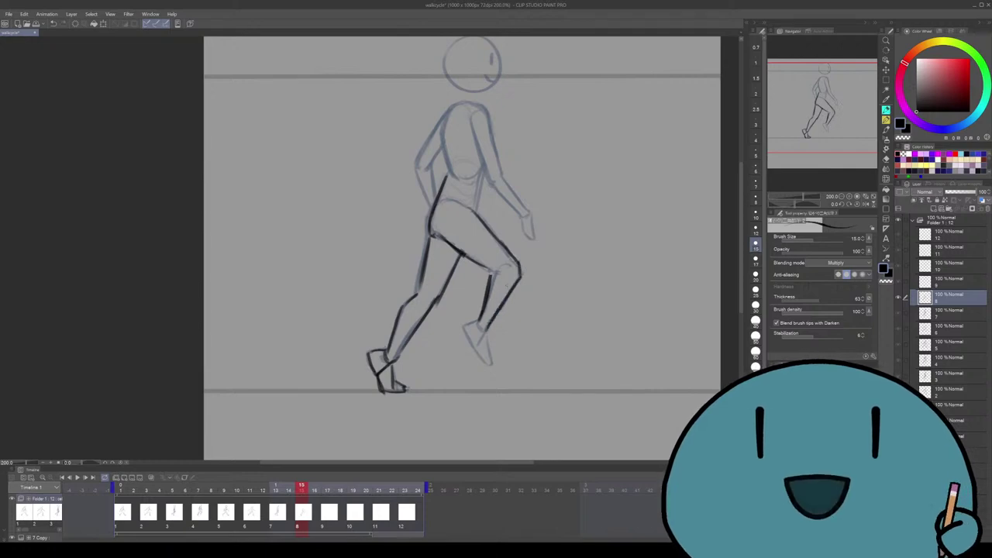
scroll(462, 251, down, 2)
scroll(462, 250, up, 2)
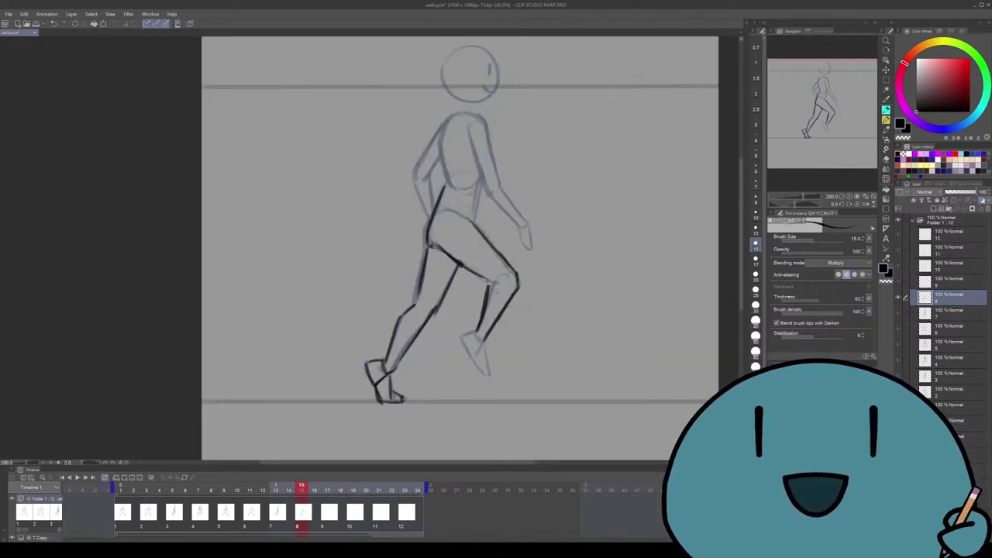
key(ctrl+z)
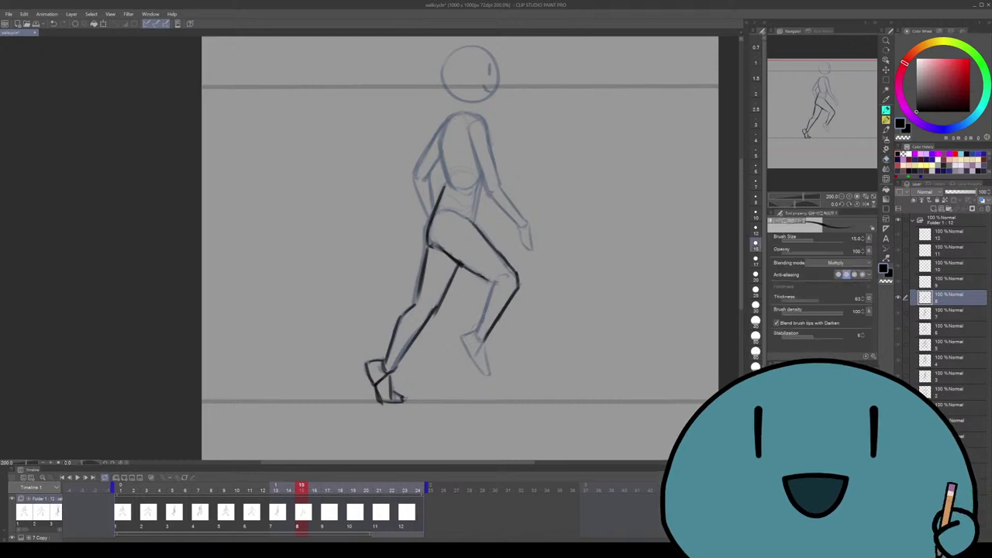
key(ctrl+y)
key(ctrl+z)
key(ctrl+y)
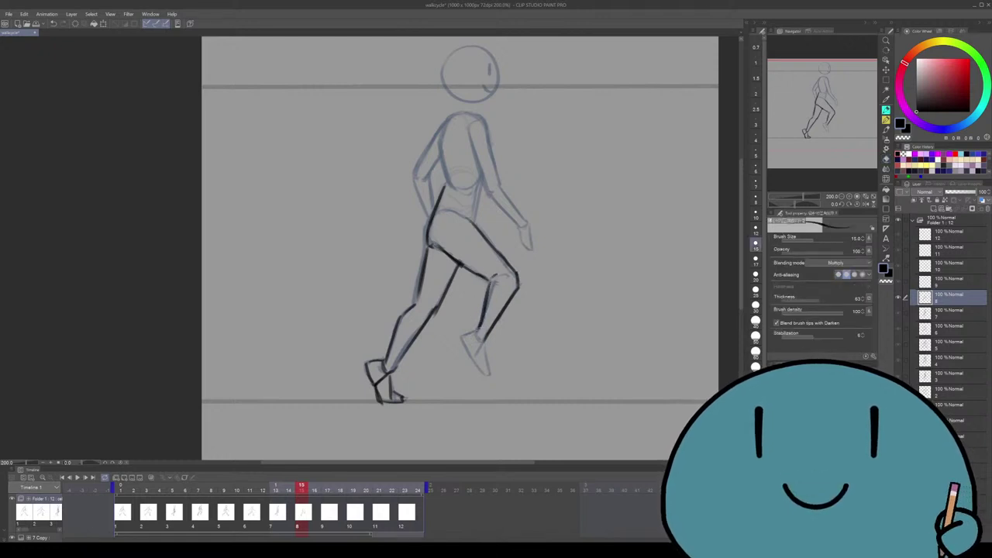
Draw the raised foot on frame 15 with its heel, sole and toes pointing down along the guide
mouse_move(480, 325)
mouse_down()
mouse_move(464, 337)
mouse_move(471, 358)
mouse_move(485, 357)
mouse_up()
key(ctrl+z)
key(ctrl+z)
key(ctrl+z)
key(ctrl+y)
key(ctrl+y)
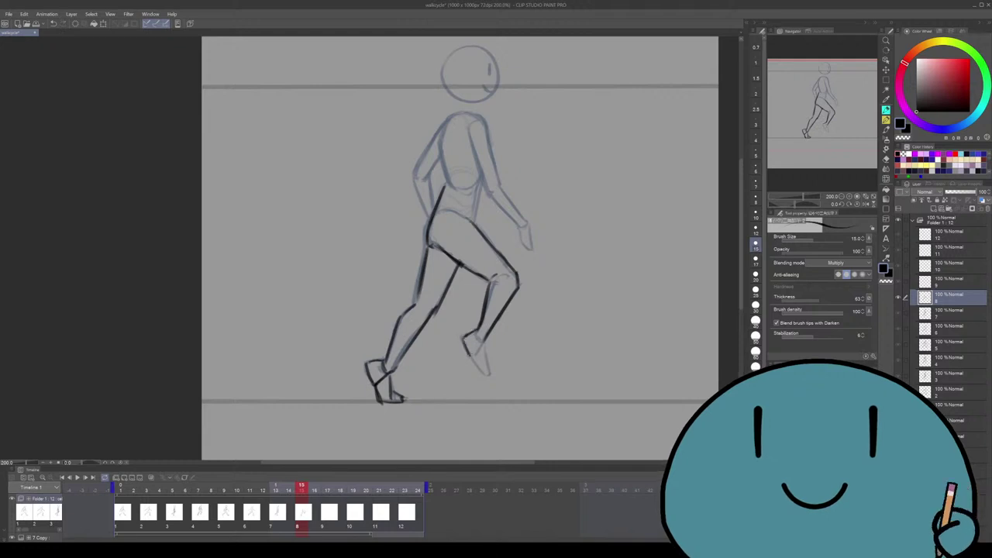
key(ctrl+z)
mouse_move(463, 335)
mouse_down()
mouse_move(492, 374)
mouse_move(489, 418)
mouse_up()
key(ctrl+z)
scroll(458, 248, up, 2)
mouse_move(457, 256)
mouse_down()
mouse_move(452, 270)
mouse_move(473, 252)
mouse_up()
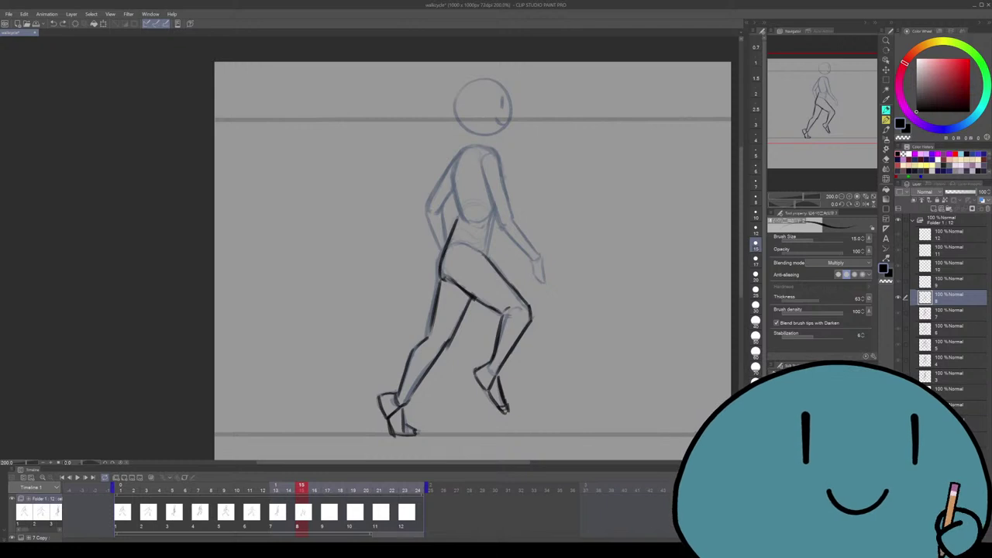
Check the previous two poses, and draw the shoulder curve and rear upper arm's outer edge on frame 15
key(comma)
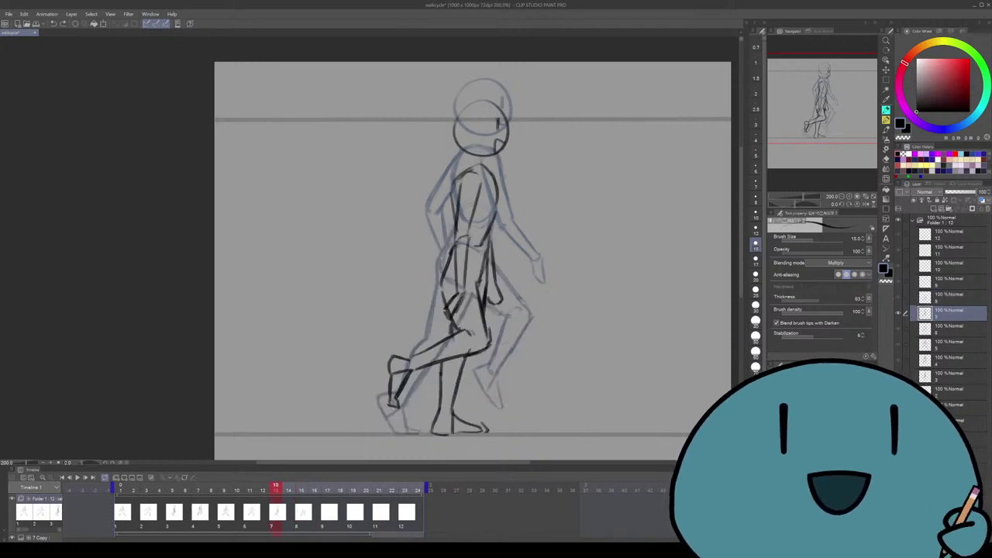
key(comma)
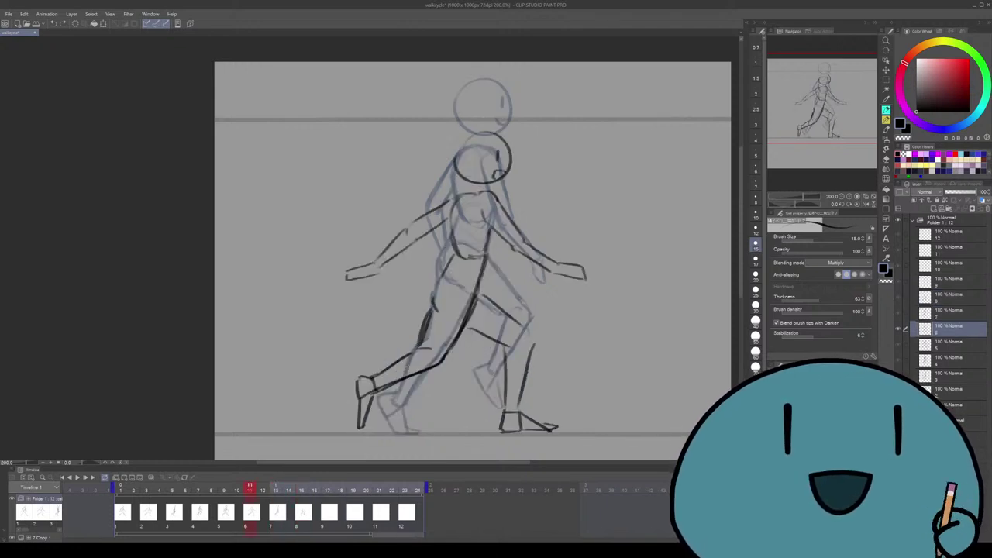
key(period)
key(period)
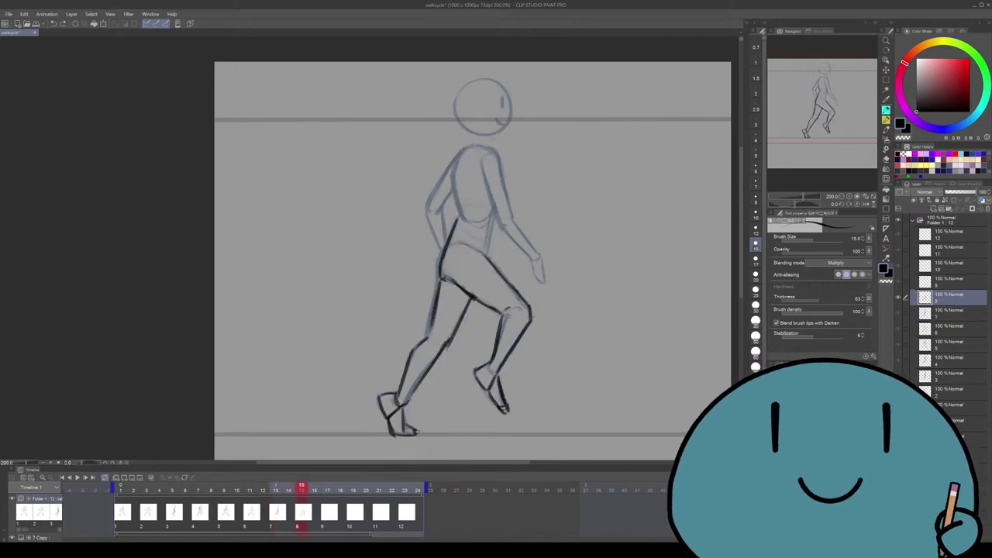
mouse_move(466, 146)
mouse_down()
mouse_move(427, 200)
mouse_move(450, 194)
mouse_up()
key(ctrl+z)
mouse_move(470, 146)
mouse_down()
mouse_move(499, 157)
mouse_move(500, 180)
mouse_move(501, 168)
mouse_up()
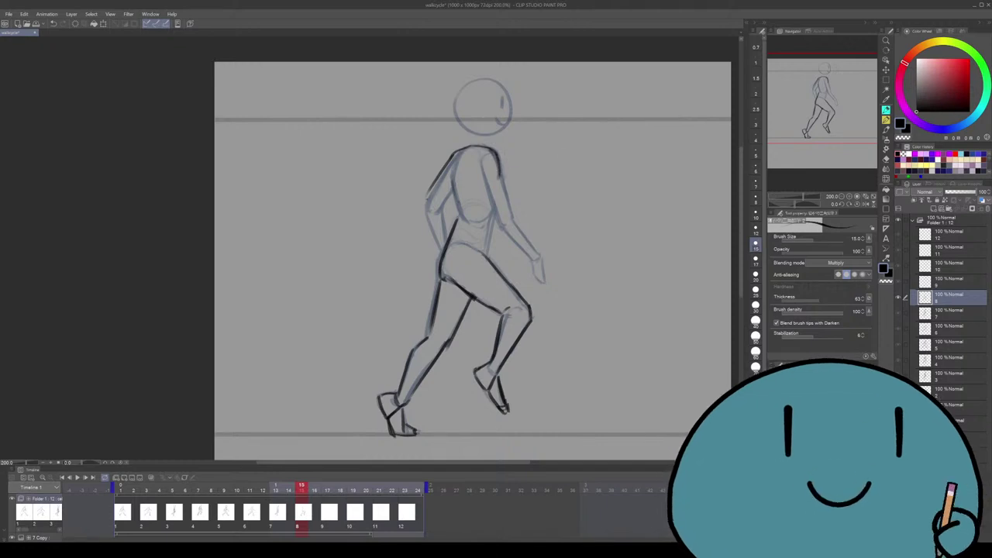
Complete the torso oval on frame 15 by drawing its back, lower curve and front edge over the guide
key(Left)
key(Left)
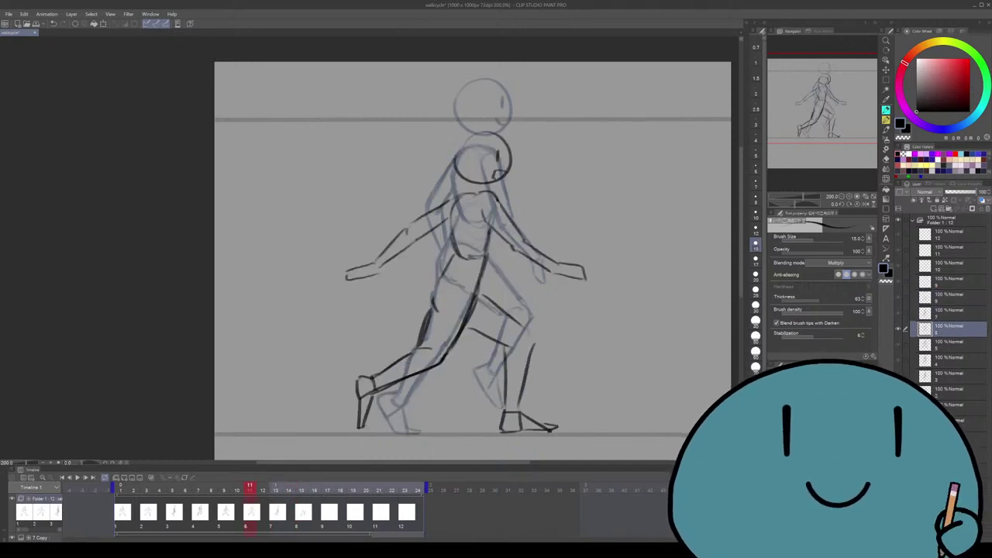
key(Right)
key(e)
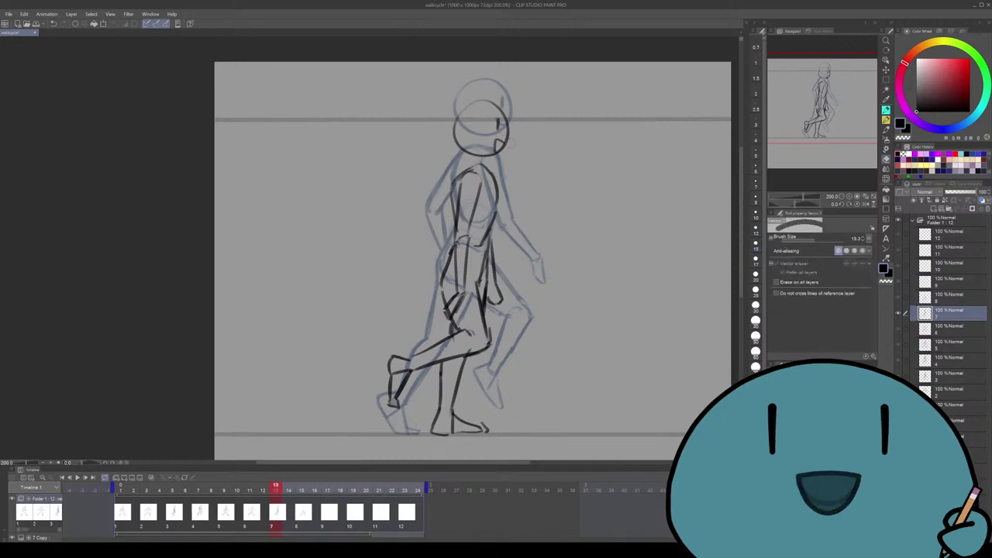
key(p)
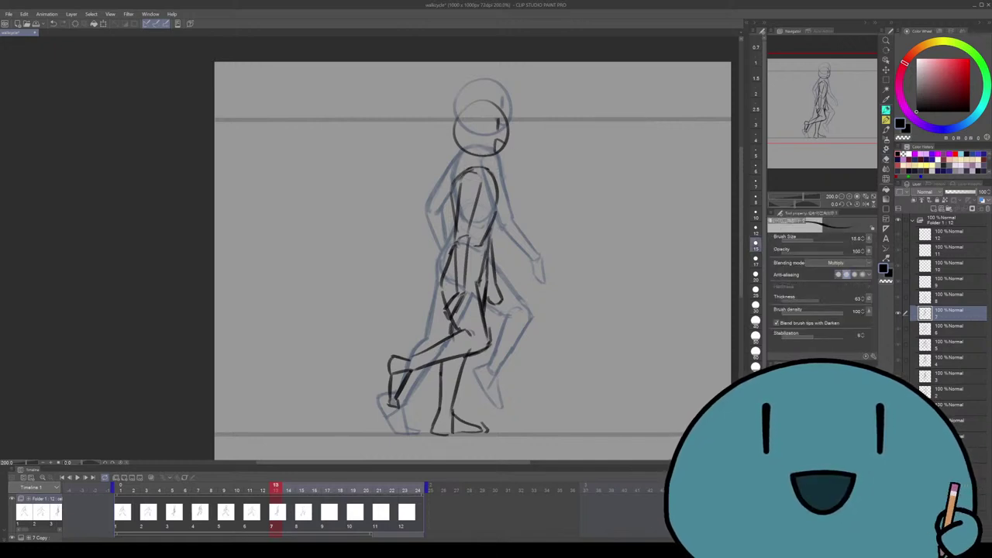
key(Right)
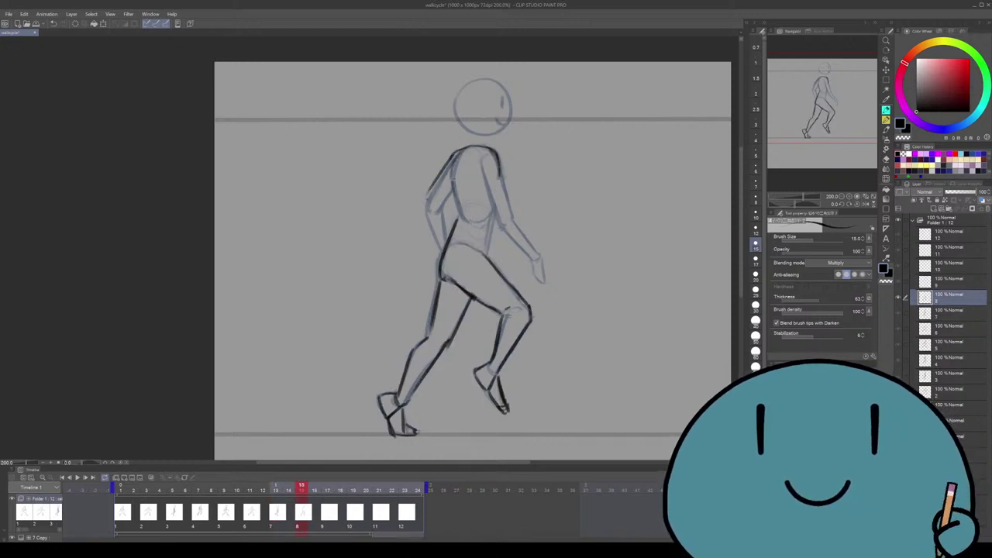
drag(472, 223, 493, 213)
drag(501, 175, 493, 215)
mouse_move(500, 183)
mouse_down()
mouse_move(497, 203)
mouse_move(452, 167)
mouse_move(459, 154)
mouse_move(494, 216)
mouse_up()
drag(503, 177, 510, 215)
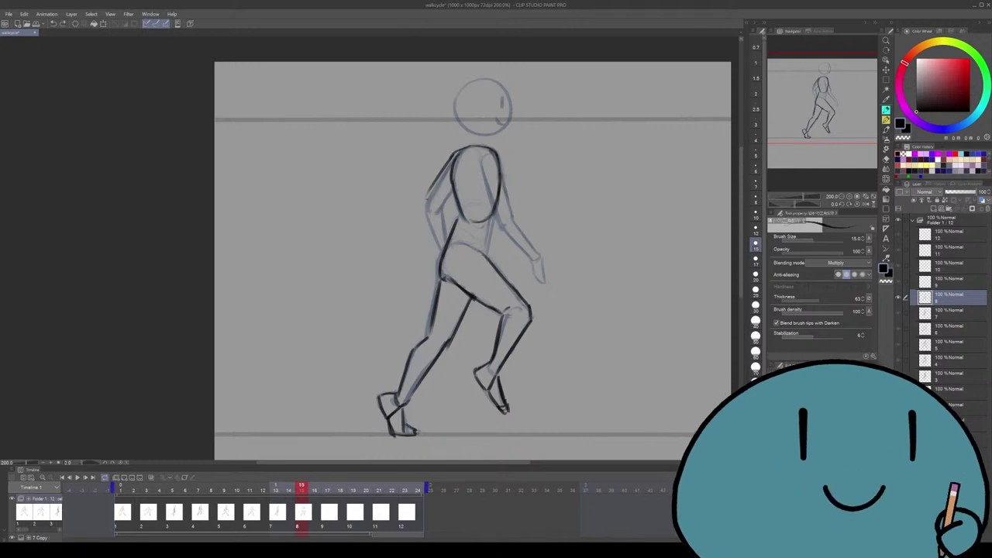
Compare frame 15 with its neighbouring frames and draw the front arm's upper arm and forearm edges on it
key(Left)
key(Left)
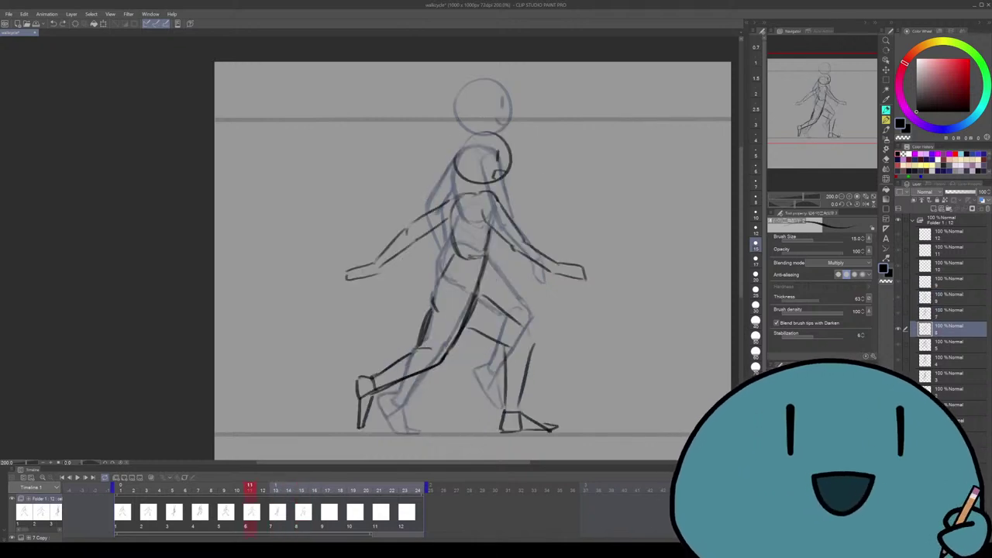
key(Right)
key(Right)
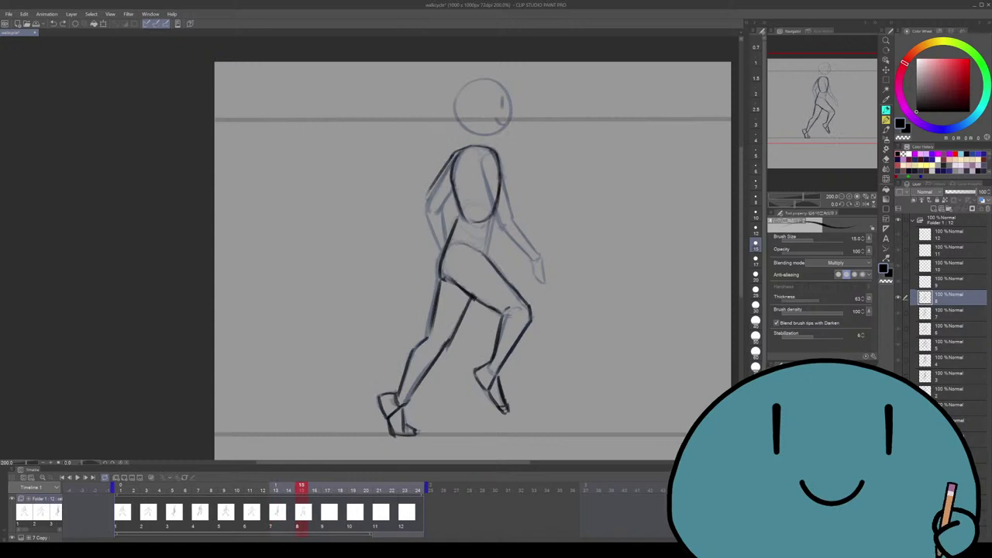
key(Right)
key(Left)
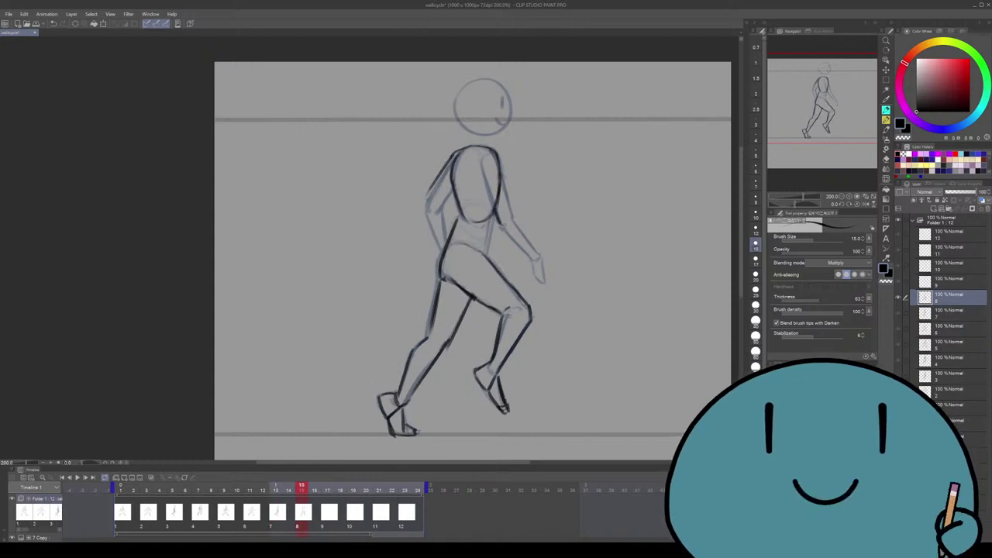
key(Right)
key(Left)
drag(515, 217, 538, 250)
mouse_move(513, 217)
mouse_down()
mouse_move(536, 254)
mouse_move(532, 265)
mouse_up()
Compare the arm swing on frames 1, 7, 9, 11 and 13 with the pose on frame 15
click(121, 490)
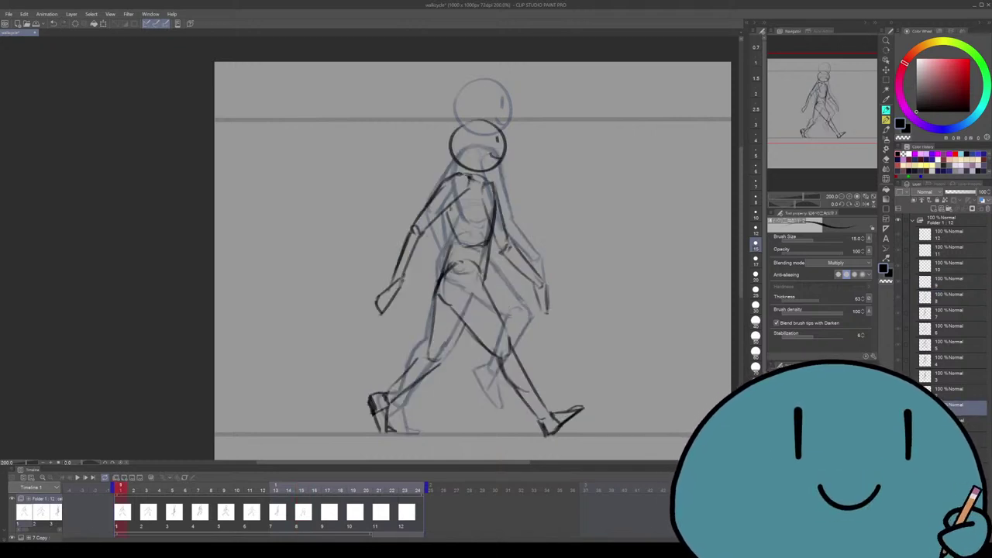
click(275, 490)
click(301, 490)
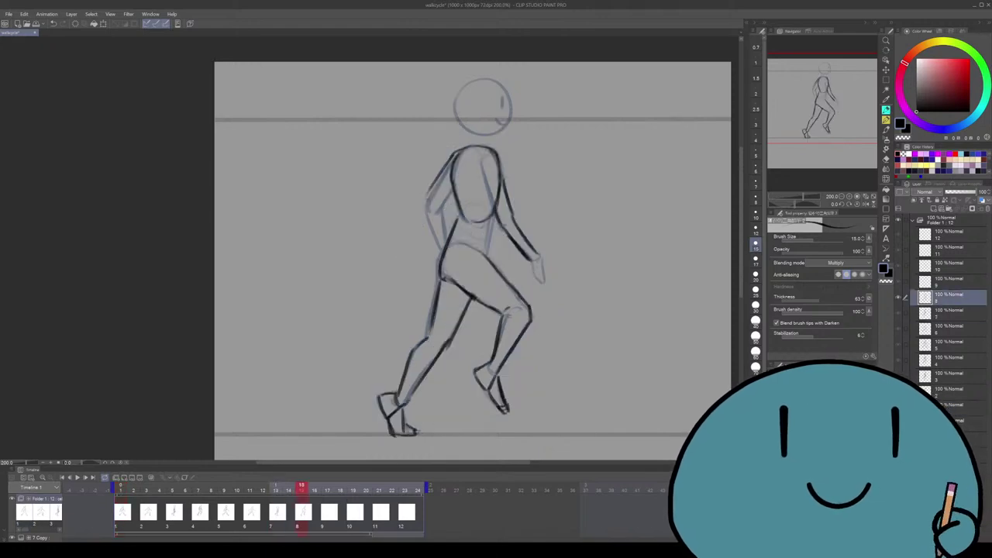
click(275, 490)
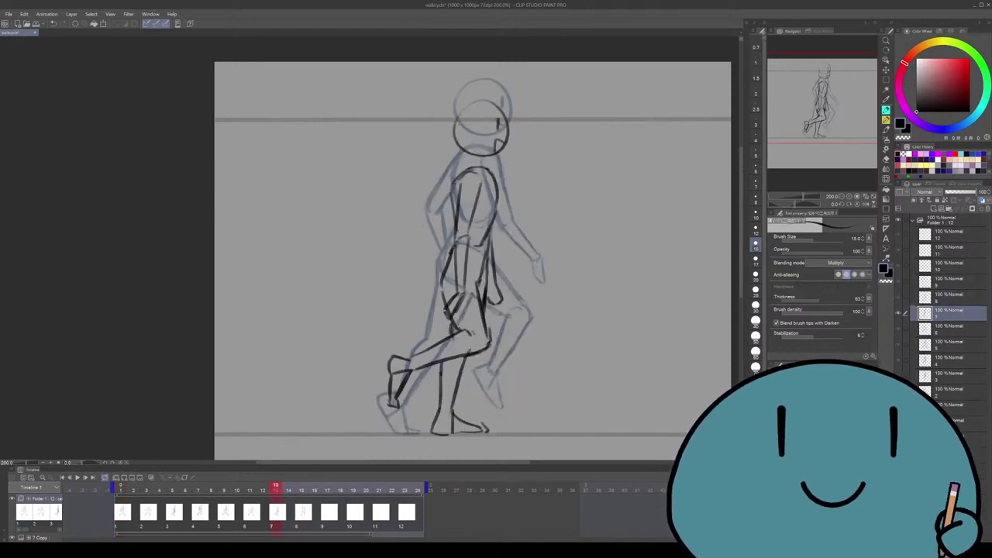
click(301, 490)
click(224, 490)
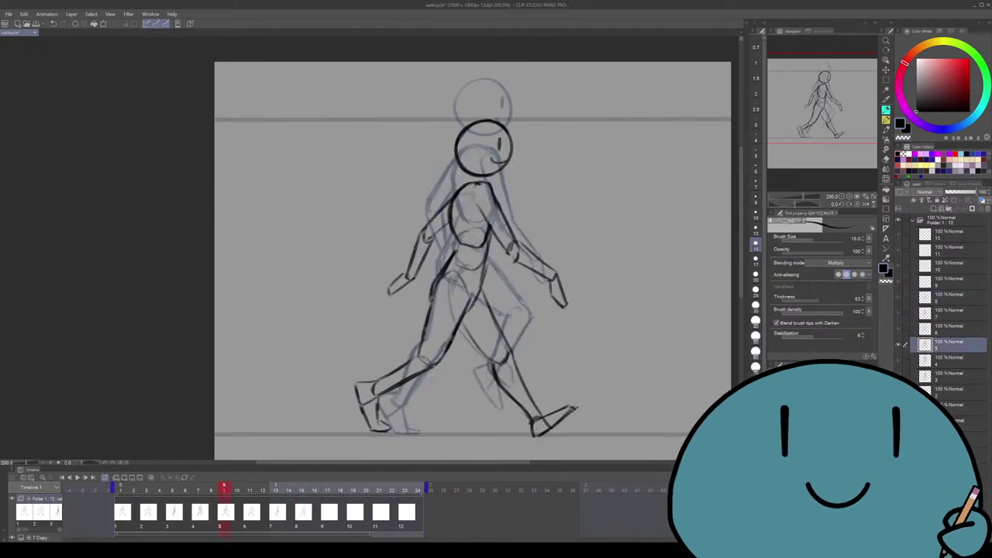
click(198, 490)
click(224, 490)
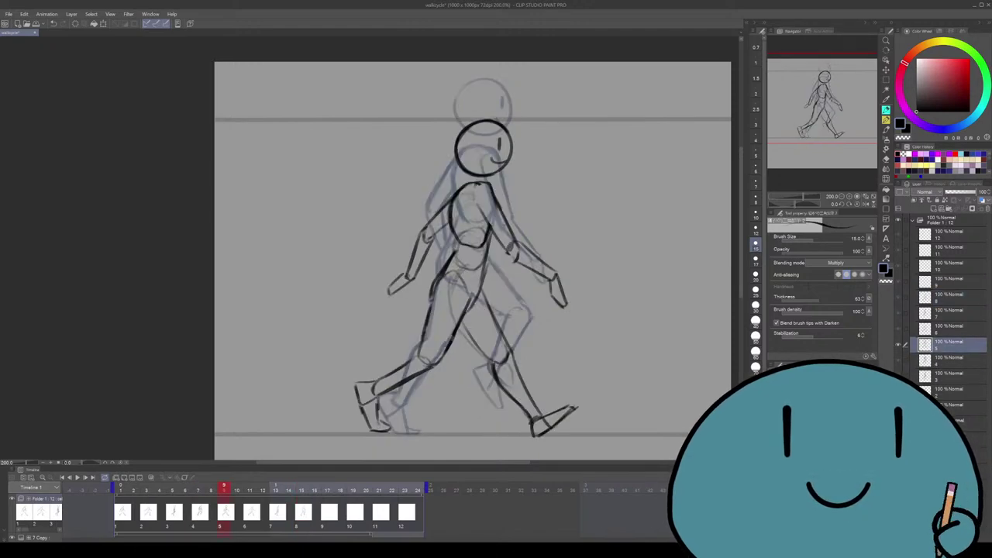
click(250, 490)
click(275, 490)
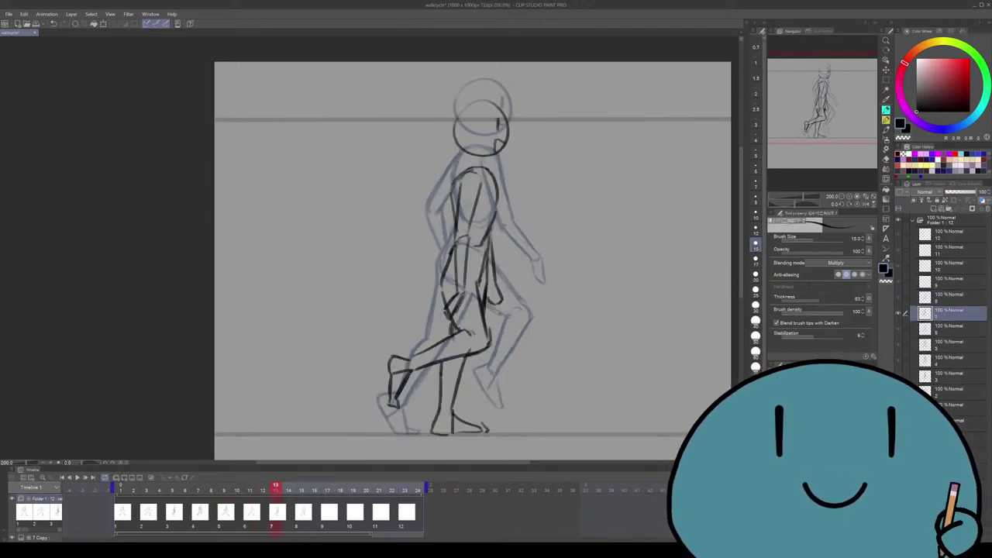
click(301, 490)
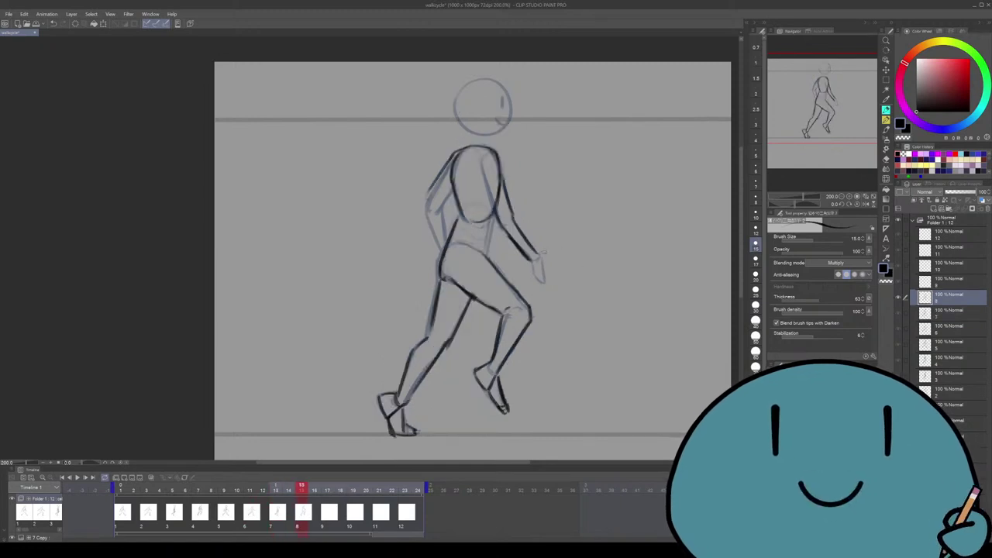
Draw the front hand reaching forward and the rear bent arm's outer and inner edges on frame 15
mouse_move(540, 256)
mouse_down()
mouse_move(557, 275)
mouse_move(558, 265)
mouse_move(555, 279)
mouse_move(581, 266)
mouse_up()
key(ctrl+z)
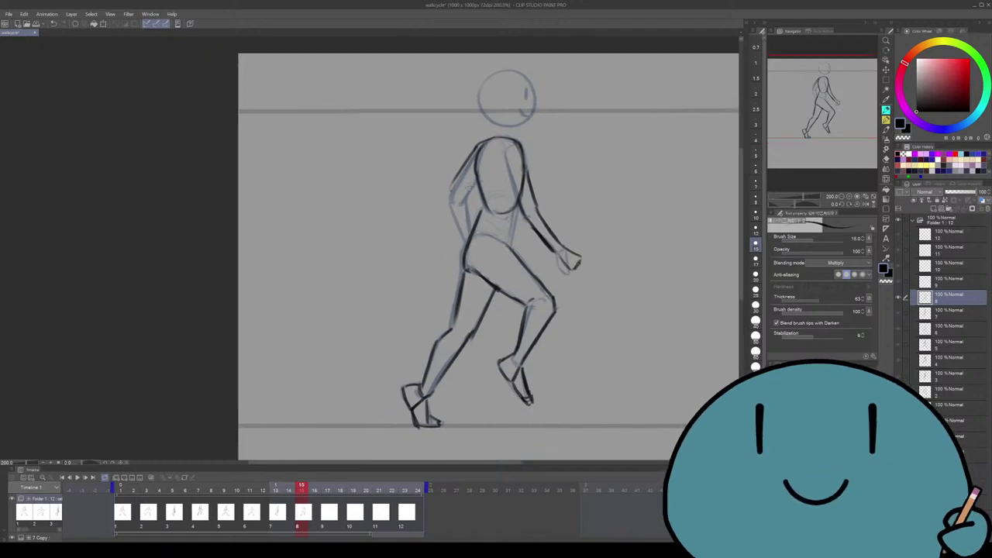
drag(459, 174, 459, 235)
key(ctrl+z)
key(ctrl+z)
drag(459, 174, 460, 235)
drag(469, 197, 465, 231)
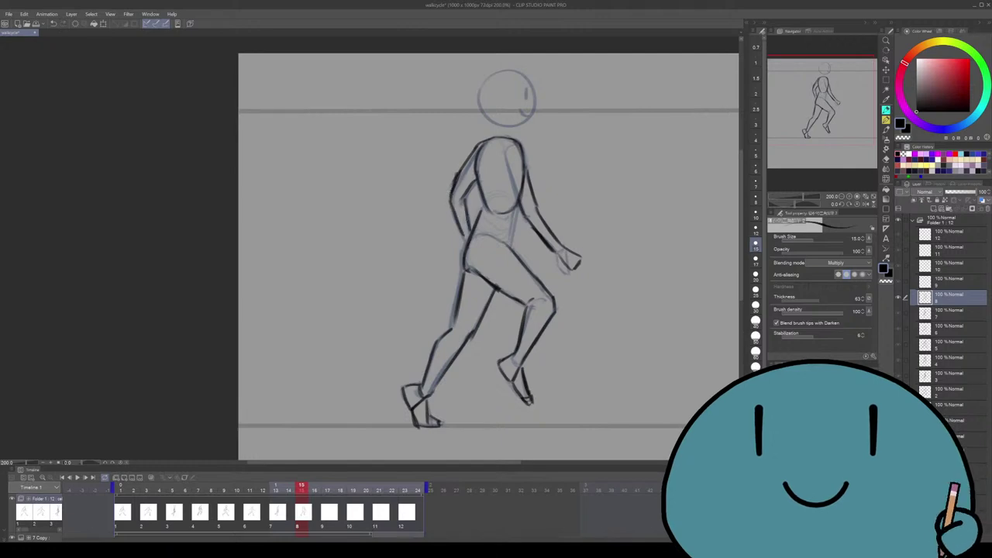
Flip between frames 15, 13, 11 and 9 to examine how the rear arm moves through the poses
key(Left)
key(Left)
key(Right)
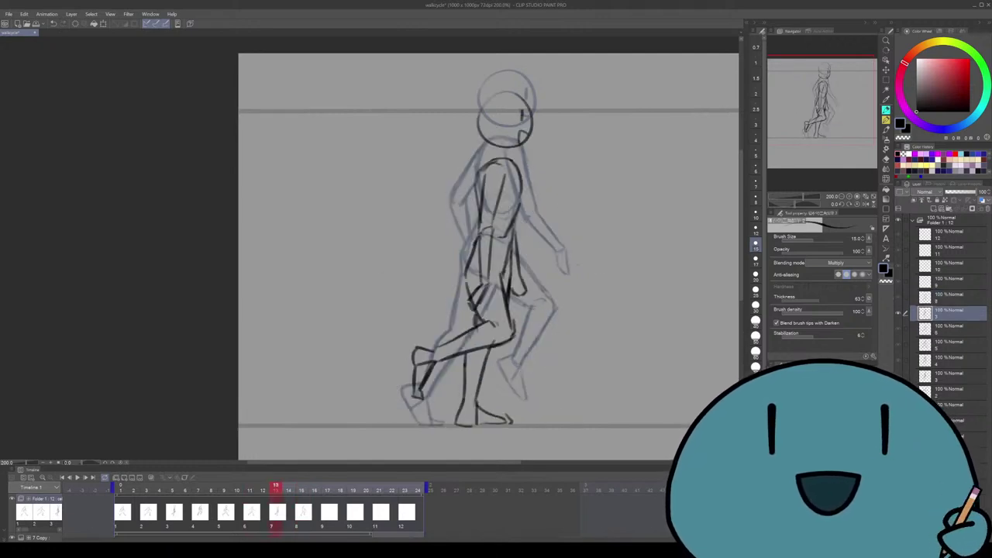
key(Left)
key(Left)
key(Right)
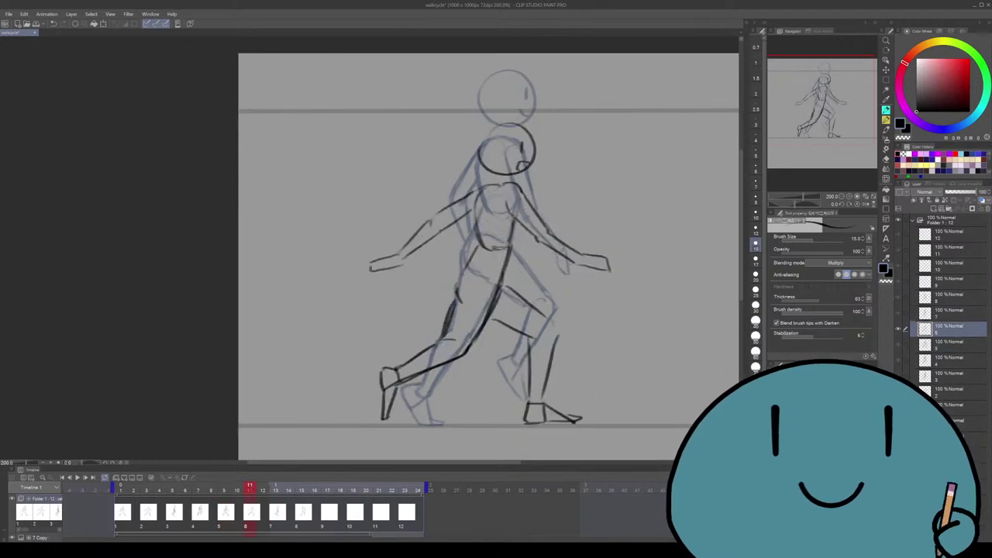
key(Right)
key(Right)
Erase the torso line crossing the rear shoulder and redraw the rear upper arm's inner and outer edges on frame 15
key(e)
mouse_move(476, 142)
mouse_down()
mouse_move(478, 172)
mouse_move(496, 135)
mouse_move(453, 187)
mouse_move(473, 188)
mouse_up()
key(p)
scroll(488, 255, up, 1)
drag(490, 170, 470, 194)
scroll(488, 256, up, 1)
scroll(489, 256, down, 2)
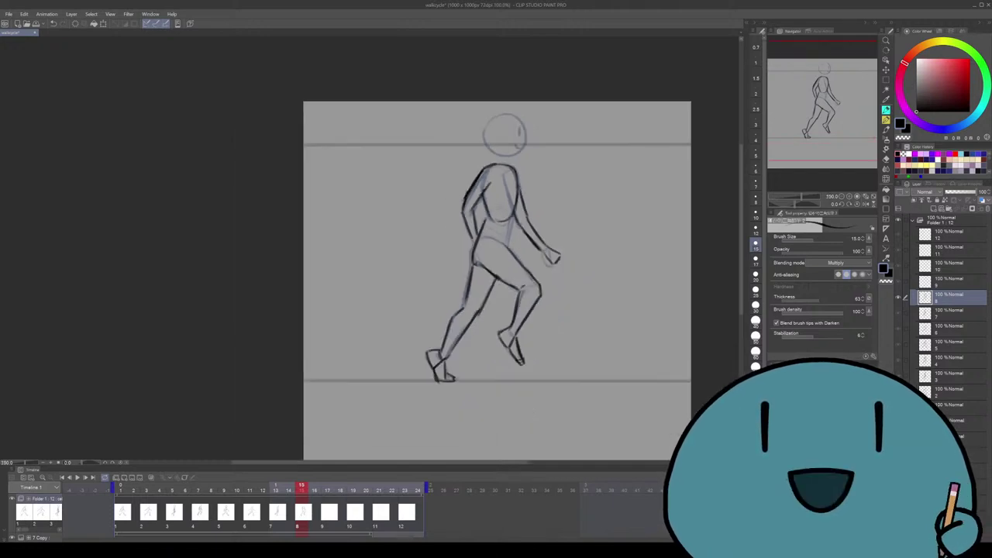
scroll(488, 256, up, 2)
drag(476, 138, 450, 196)
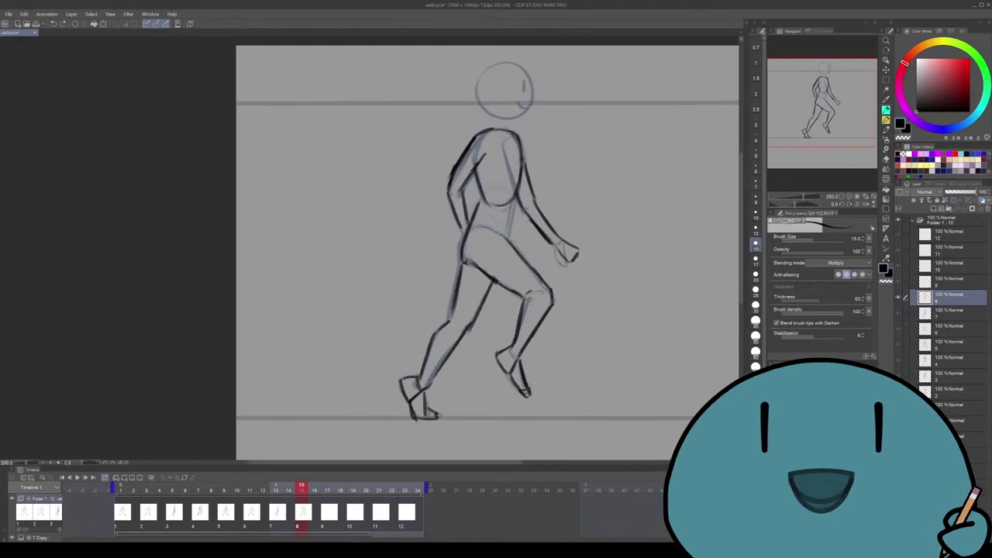
Flip through frames 7 to 15 to compare frame 15's pose with the matching first-step pose and preceding frames
key(Left)
key(Left)
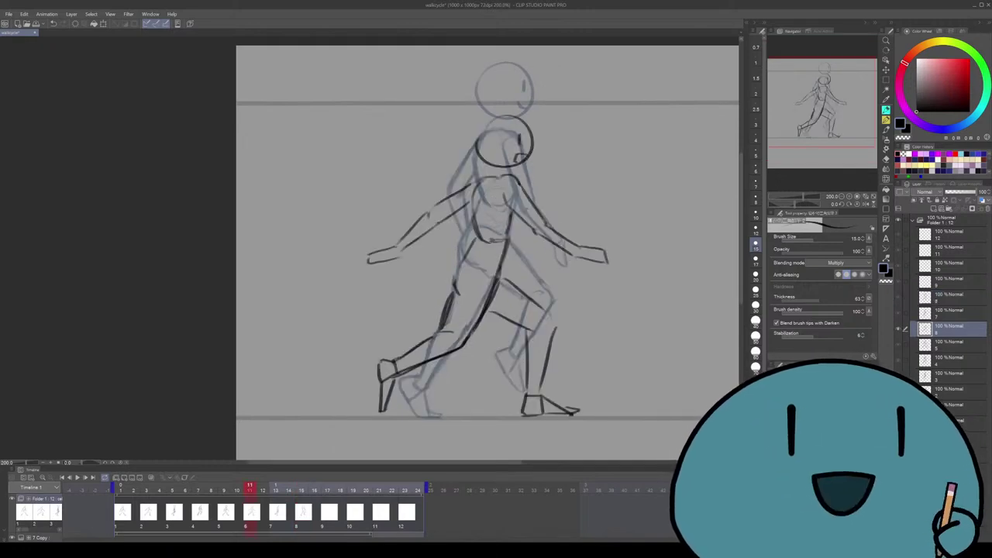
key(Right)
key(Right)
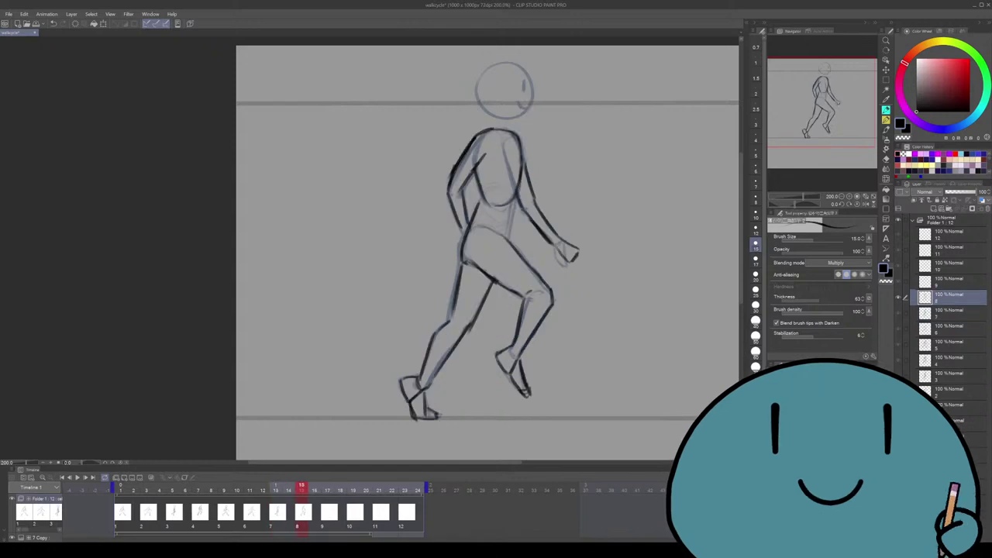
key(Left)
key(Left)
key(Left)
key(Left)
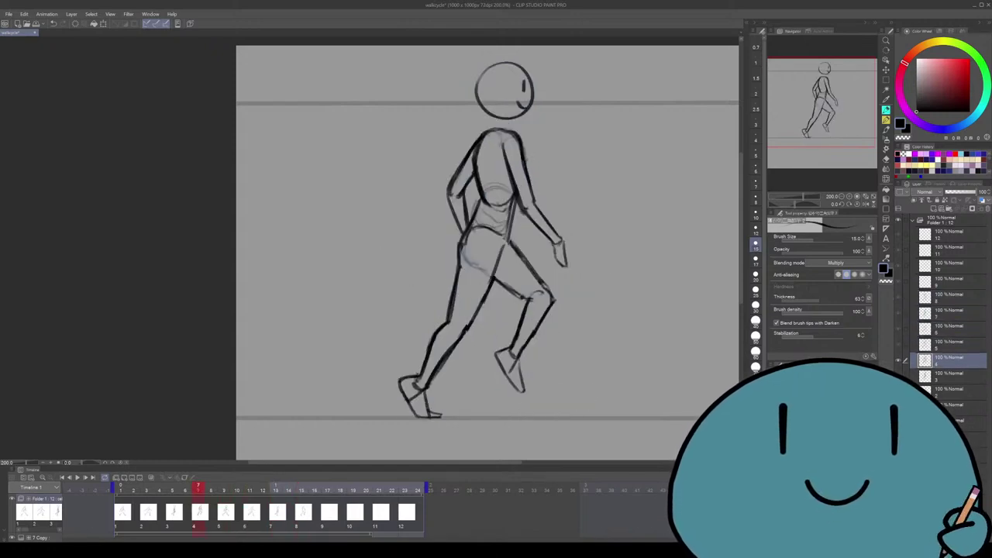
key(Right)
key(Right)
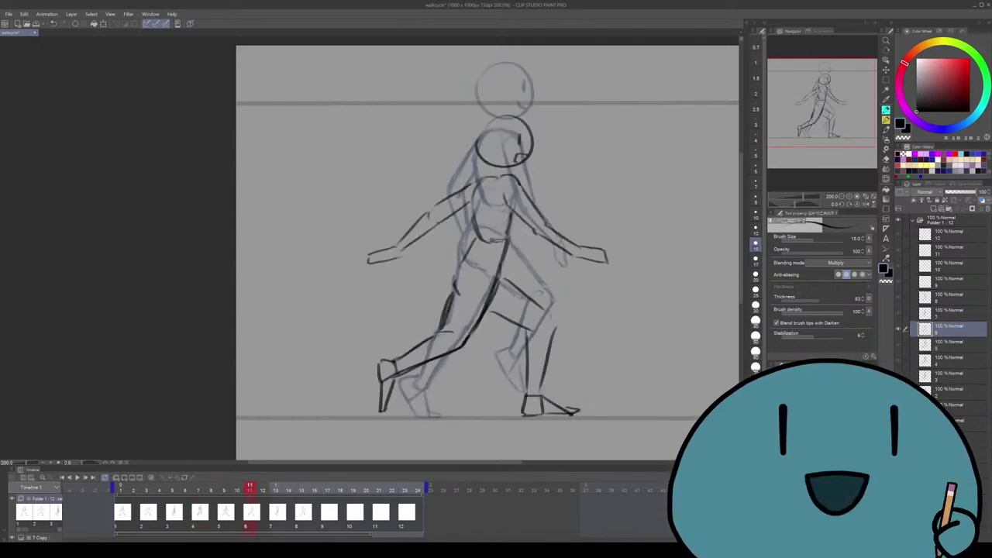
Erase the rear forearm's lines on frame 15 and redraw the elbow joint and forearm running down to the hip
key(Right)
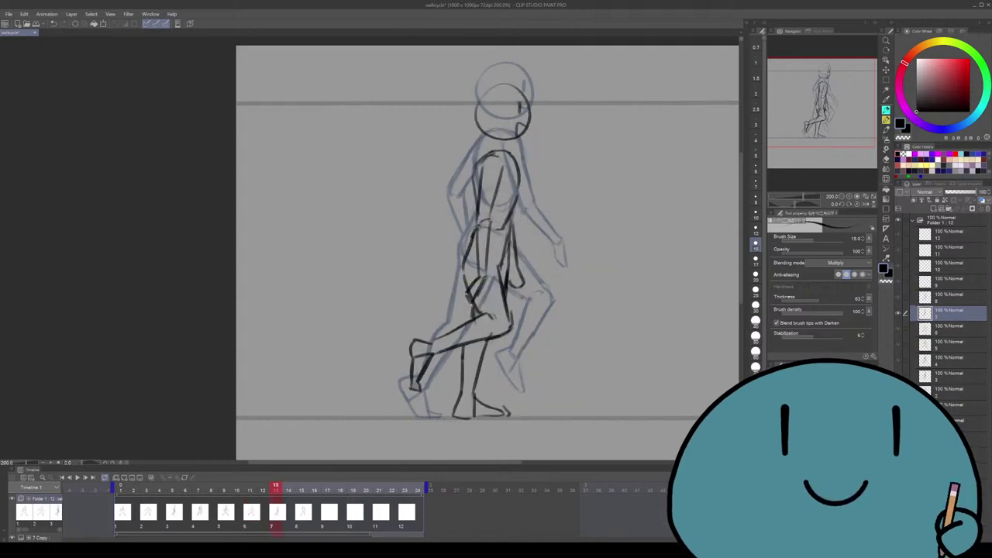
key(Right)
key(e)
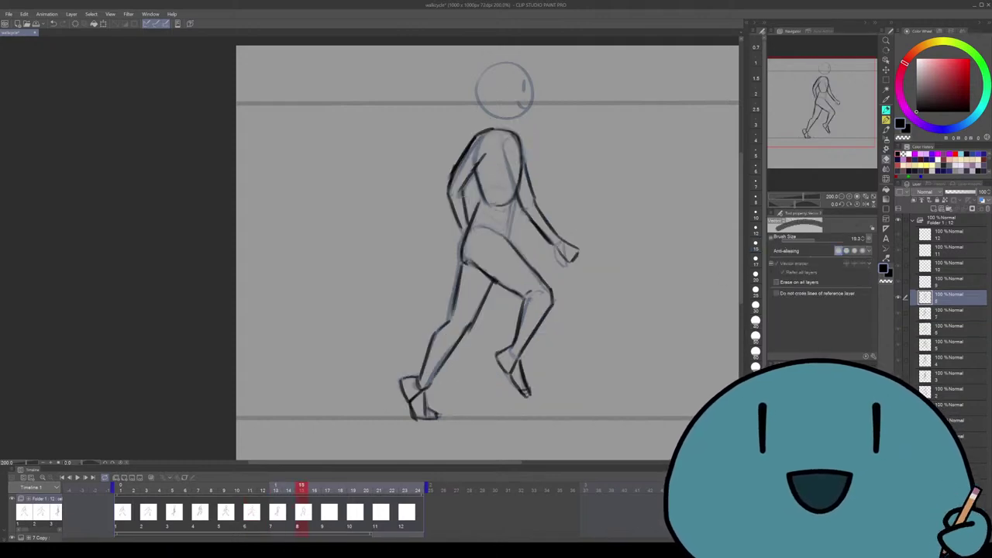
drag(462, 227, 449, 201)
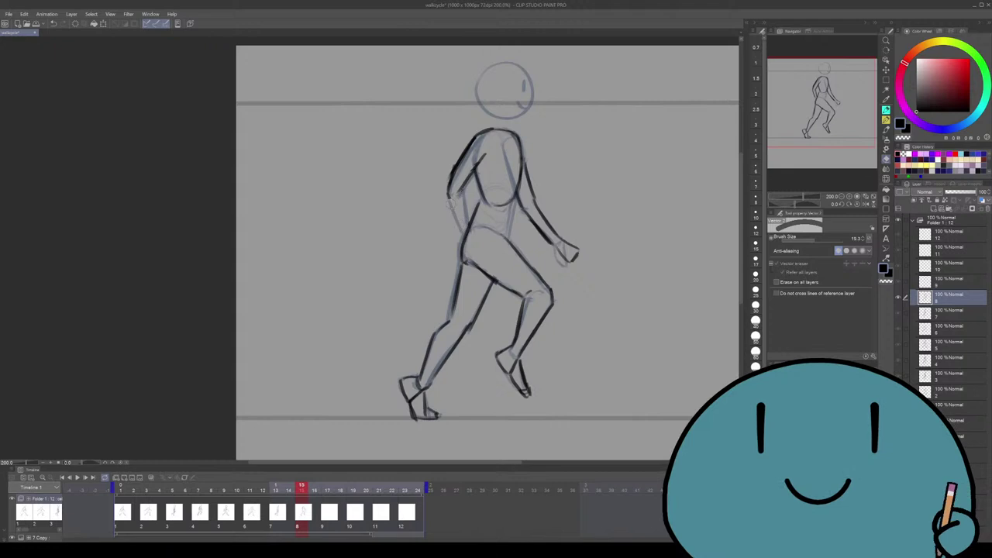
key(p)
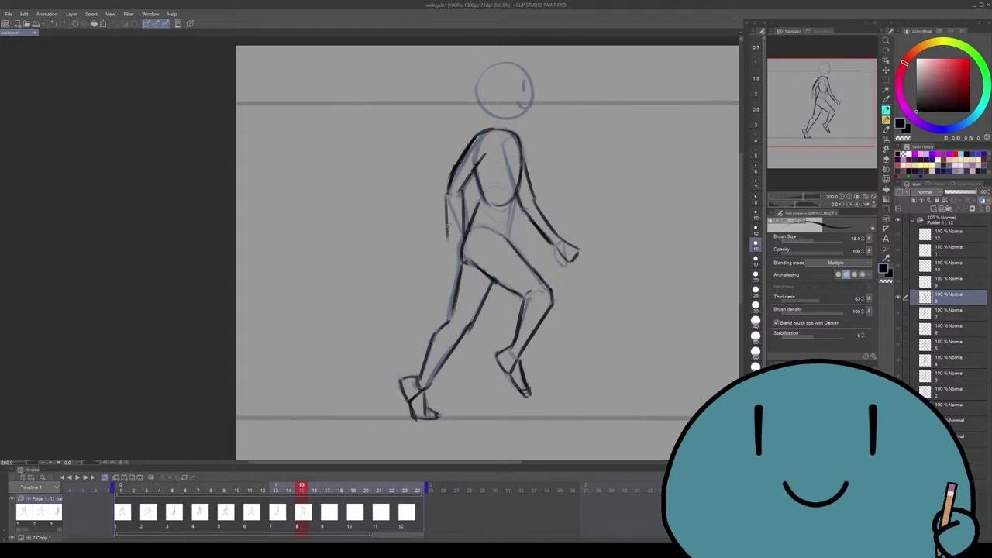
key(e)
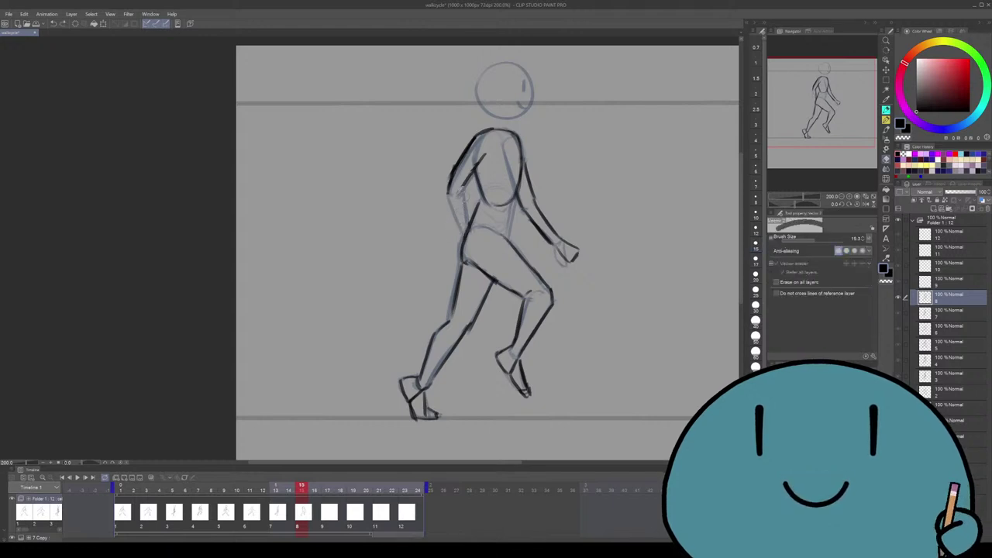
key(p)
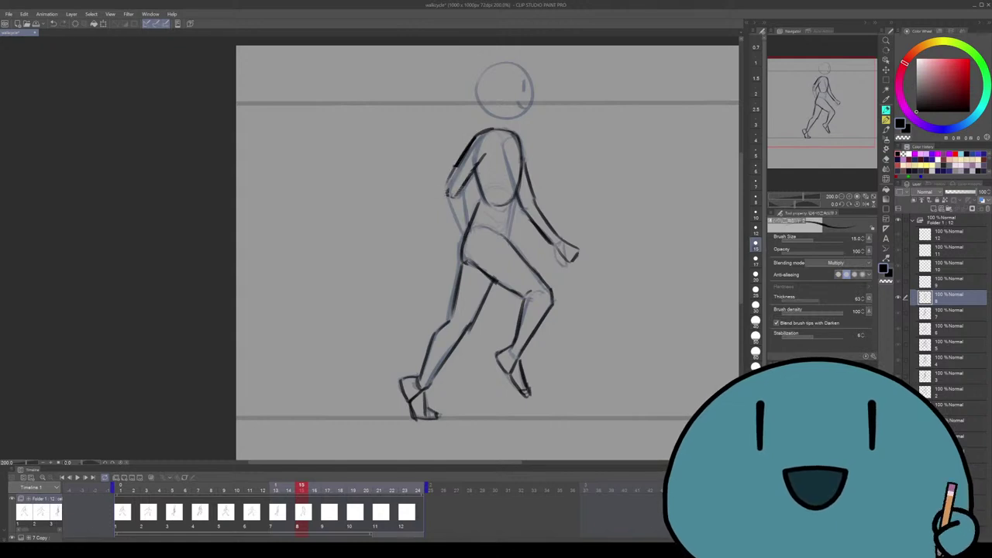
drag(468, 188, 462, 234)
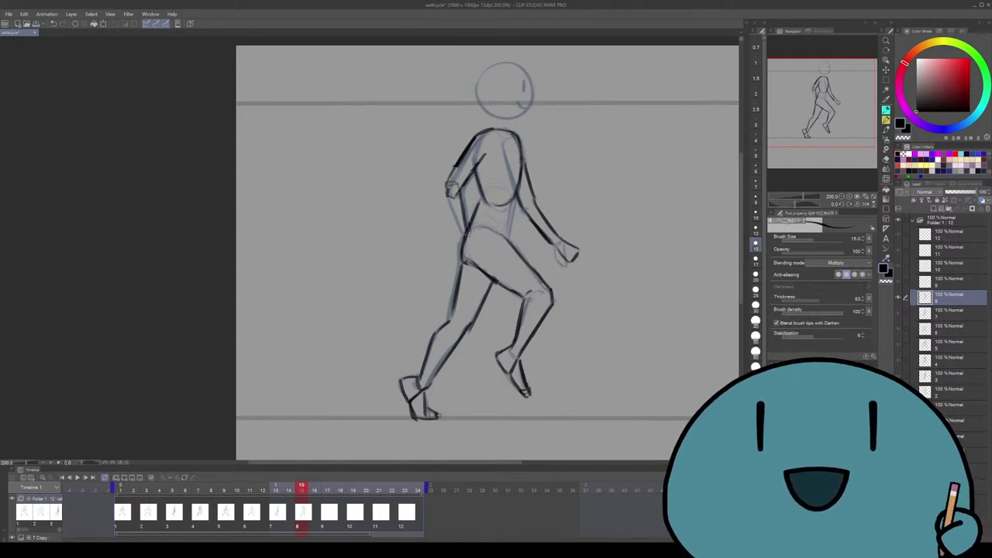
drag(467, 191, 461, 245)
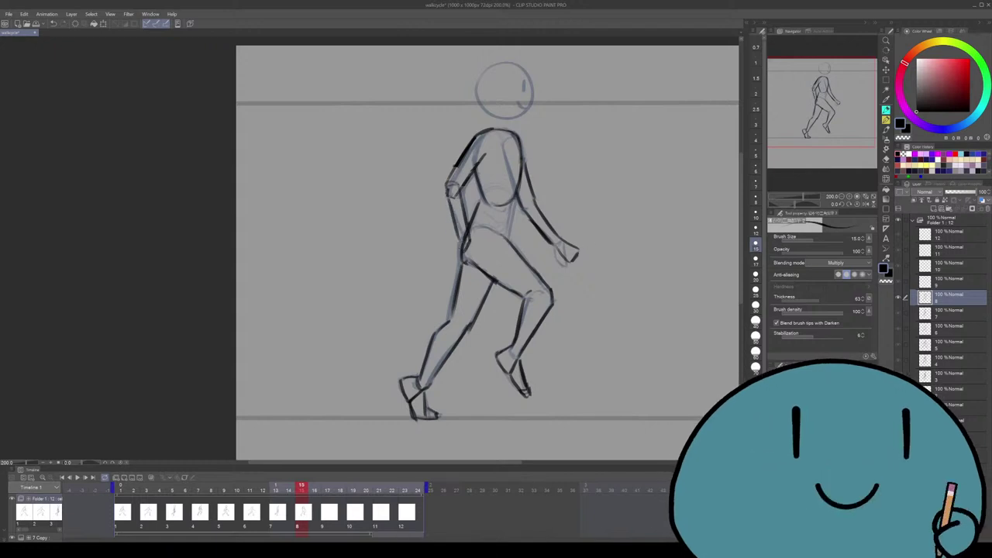
Draw the rear hand beside the hip and the head circle with its eye and mouth on frame 15
key(Left)
key(Left)
key(Right)
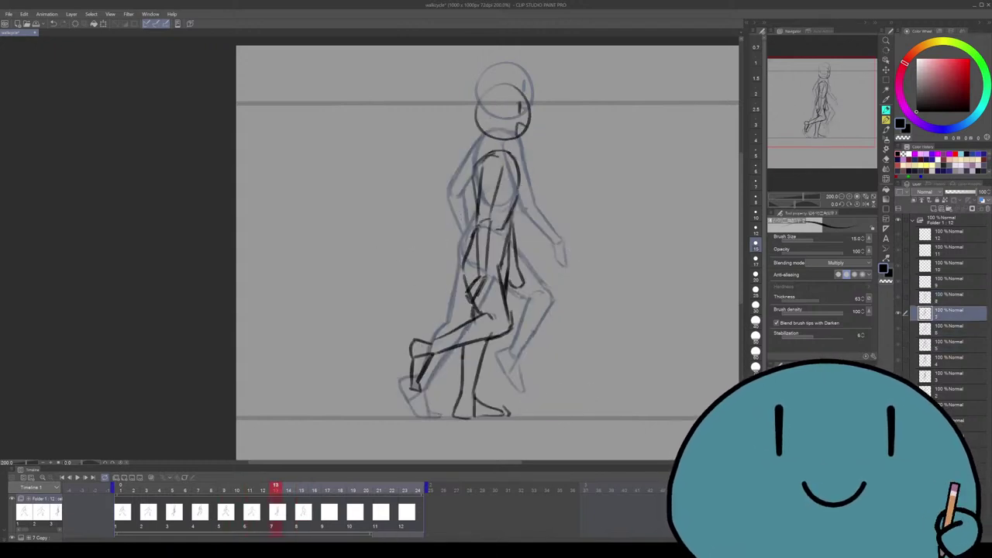
key(Right)
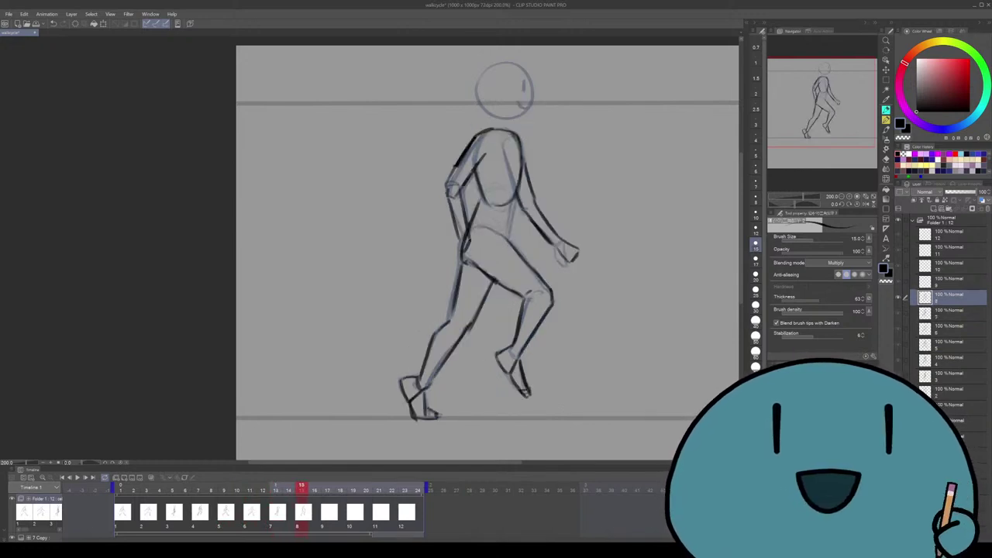
key(Home)
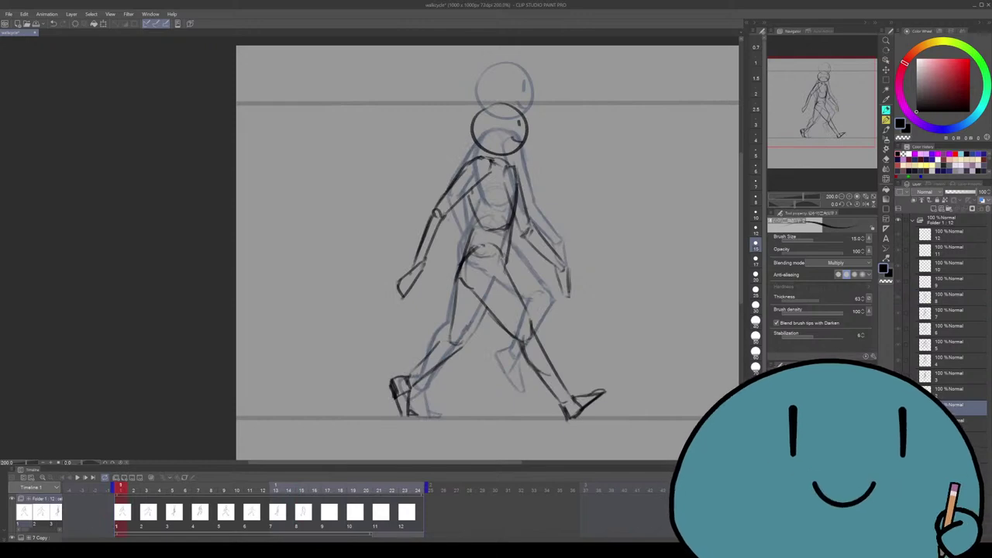
key(space)
mouse_move(474, 238)
mouse_down()
mouse_move(467, 275)
mouse_move(448, 272)
mouse_move(462, 246)
mouse_move(493, 231)
mouse_move(491, 261)
mouse_move(512, 256)
mouse_move(542, 292)
mouse_move(543, 321)
mouse_move(529, 314)
mouse_up()
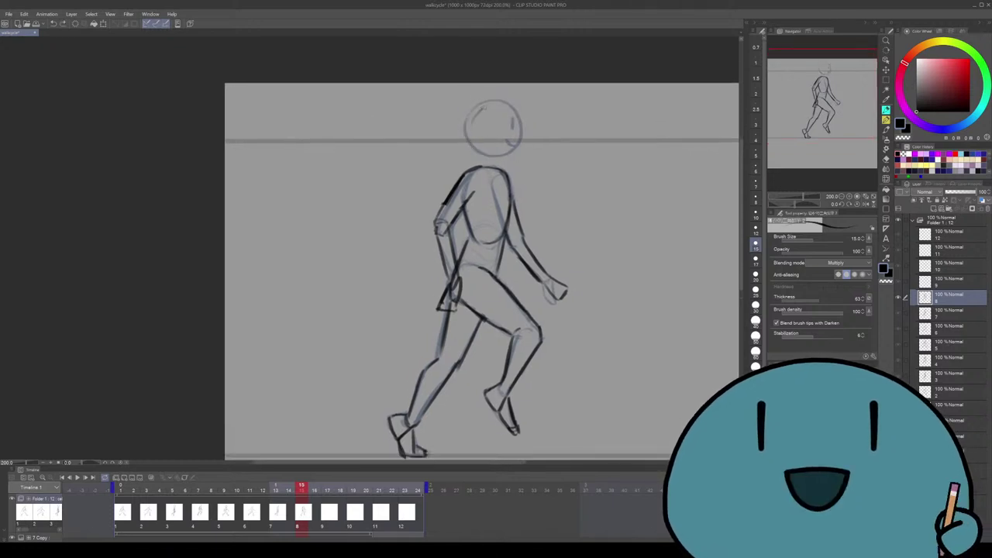
drag(496, 98, 469, 143)
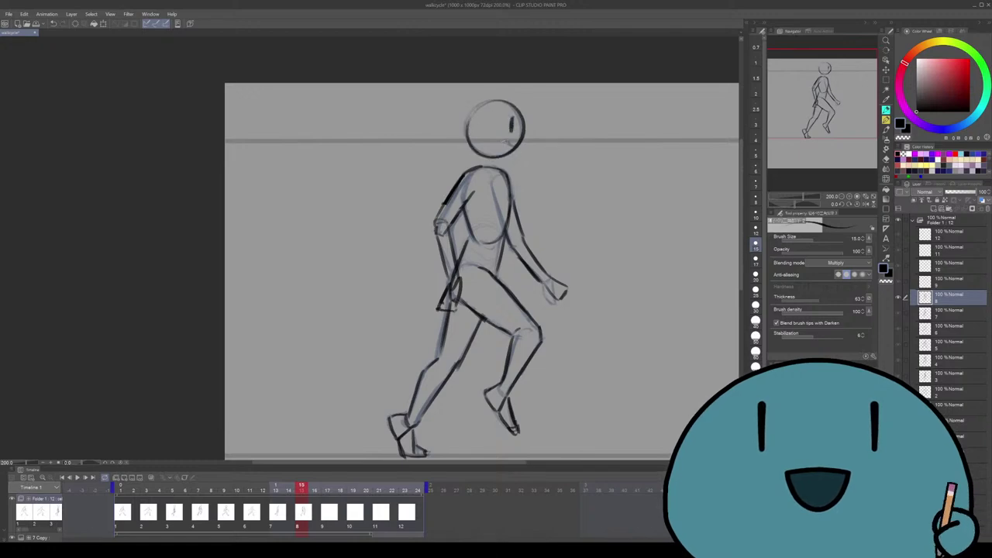
Set the playback range to end at frame 16 and play the walk animation with onion skinning off
key(ctrl+minus)
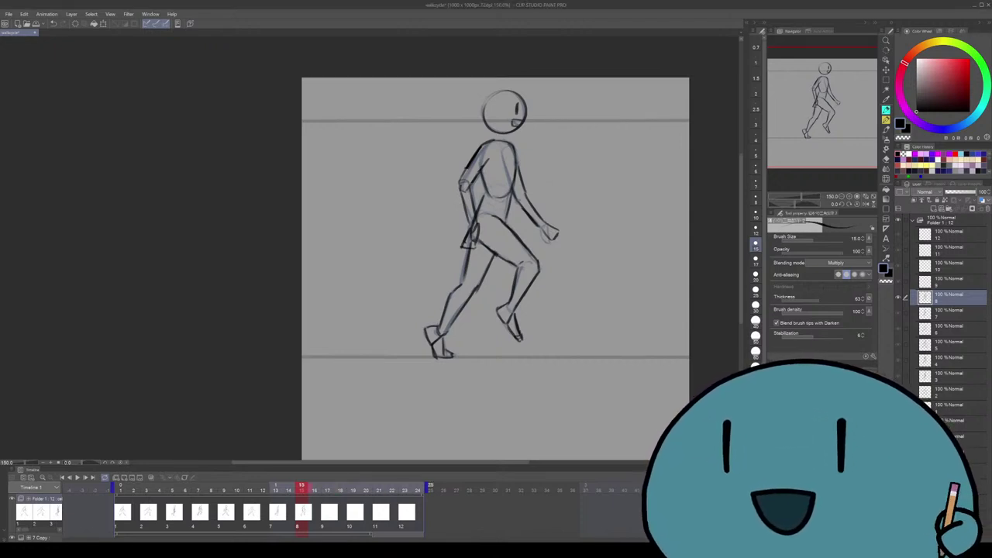
drag(431, 487, 323, 486)
click(76, 477)
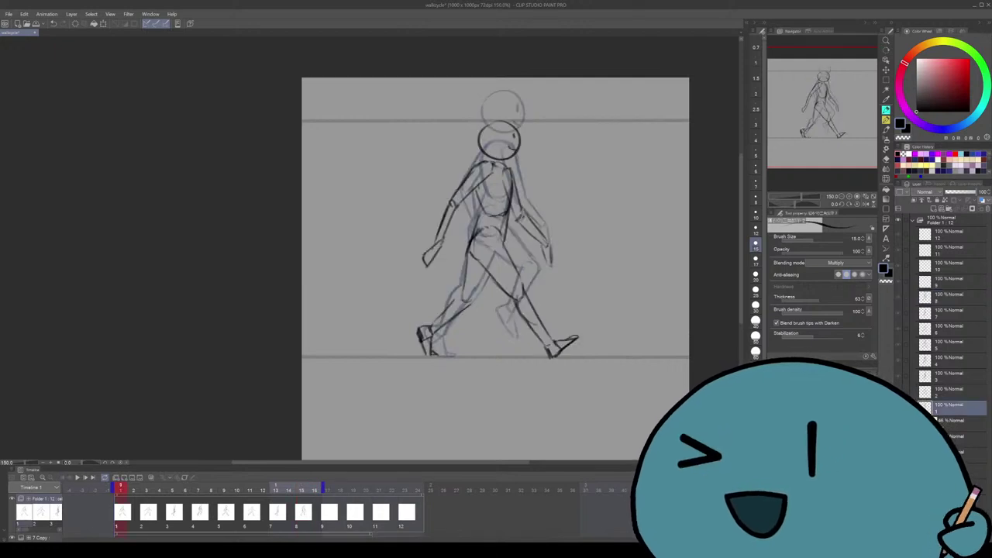
key(space)
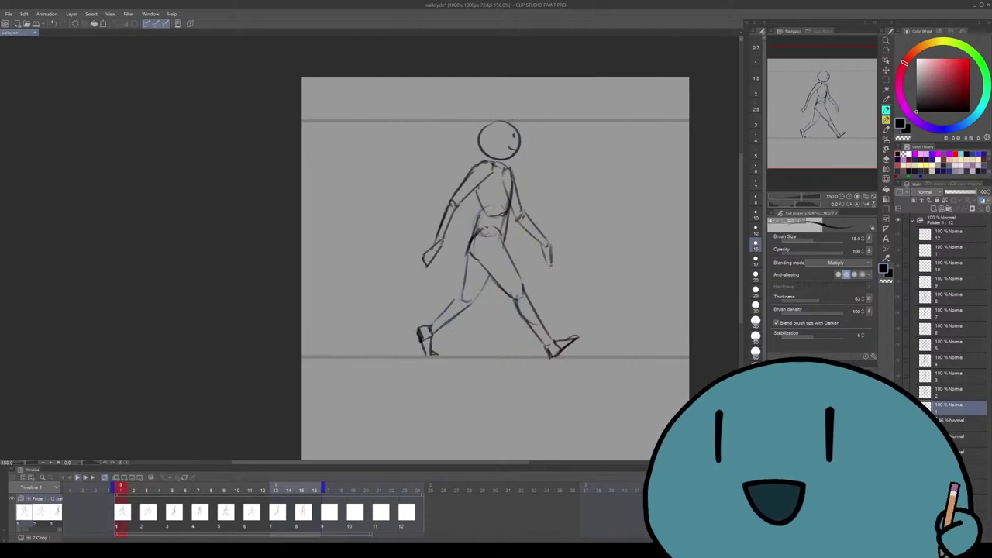
key(space)
scroll(496, 272, up, 3)
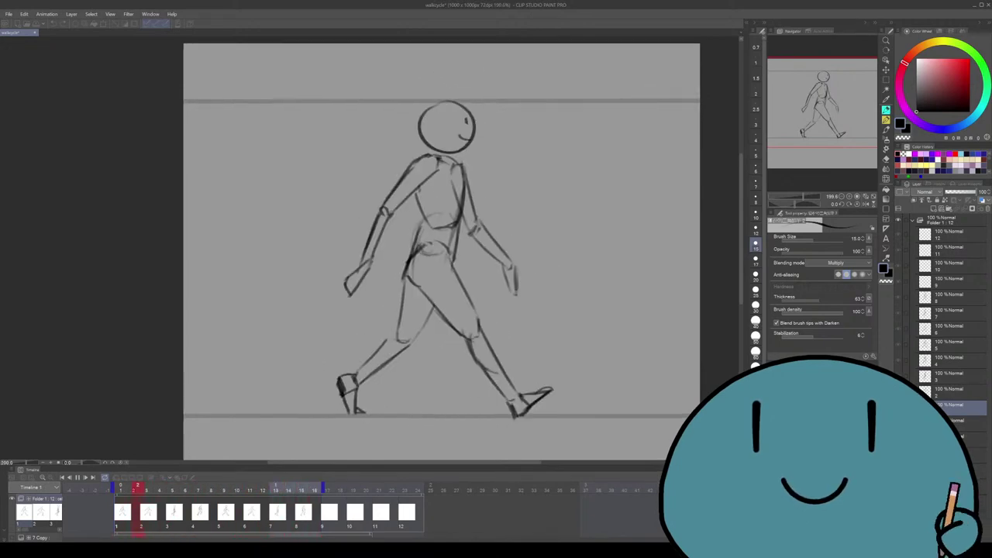
scroll(419, 248, up, 1)
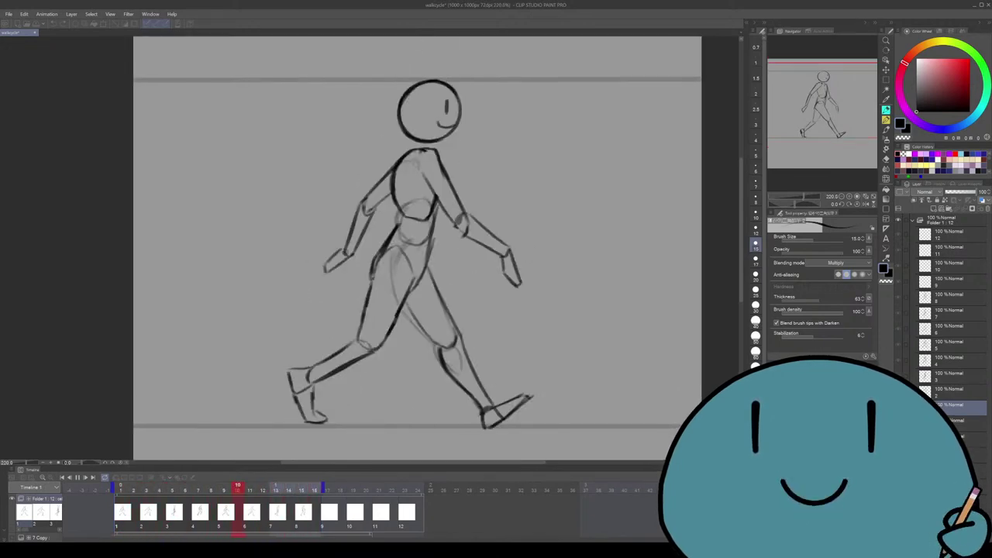
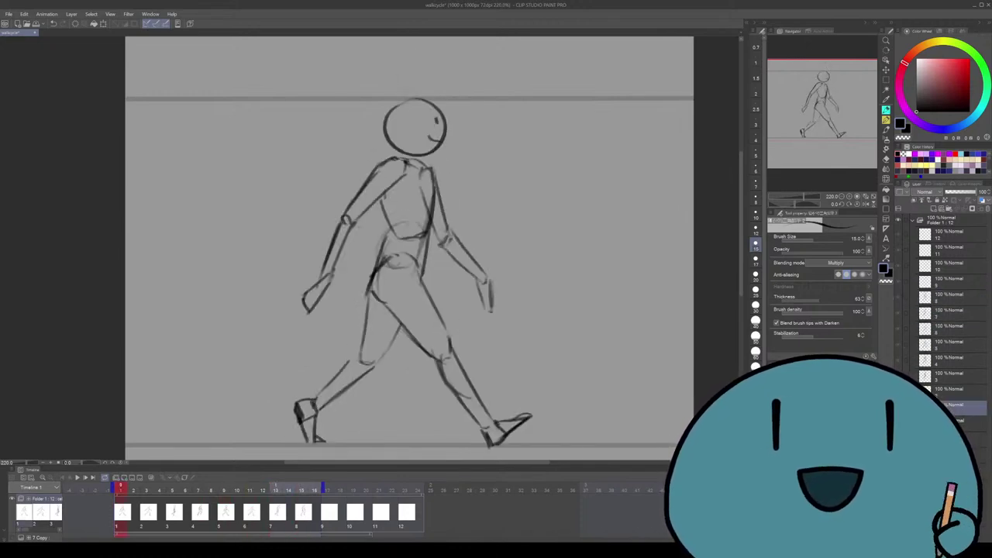
Lasso the front arm on frame 15 and rotate it clockwise so the forearm hangs closer to the body
key(e)
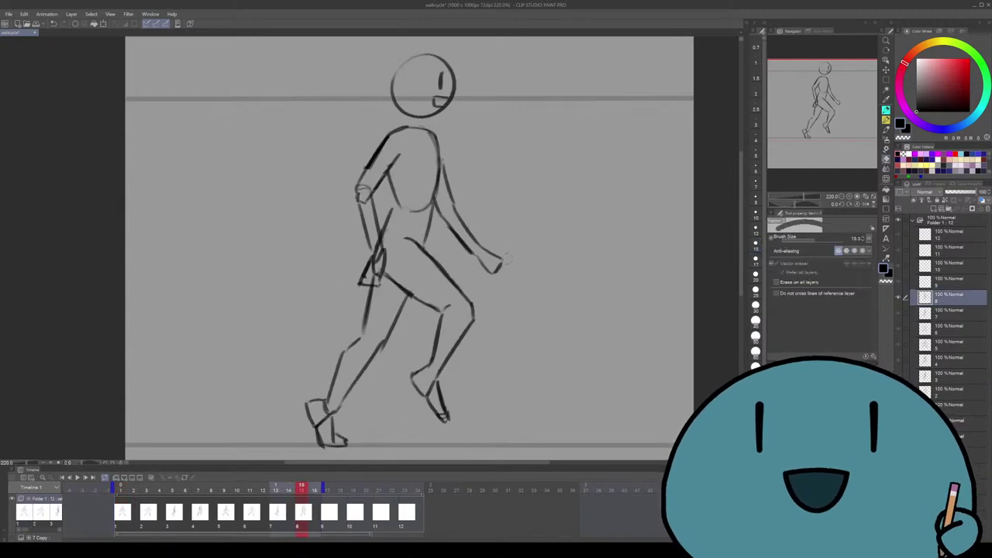
key(p)
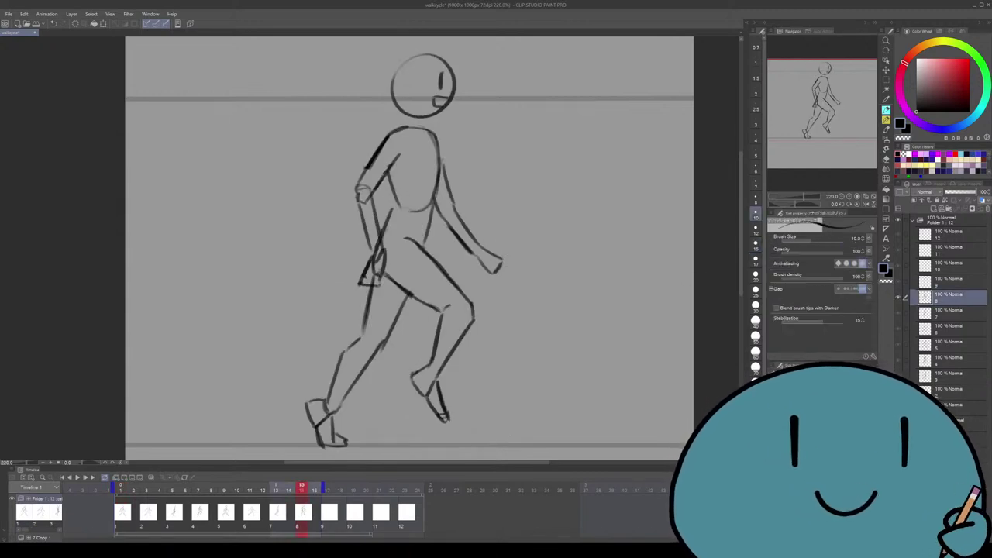
key(m)
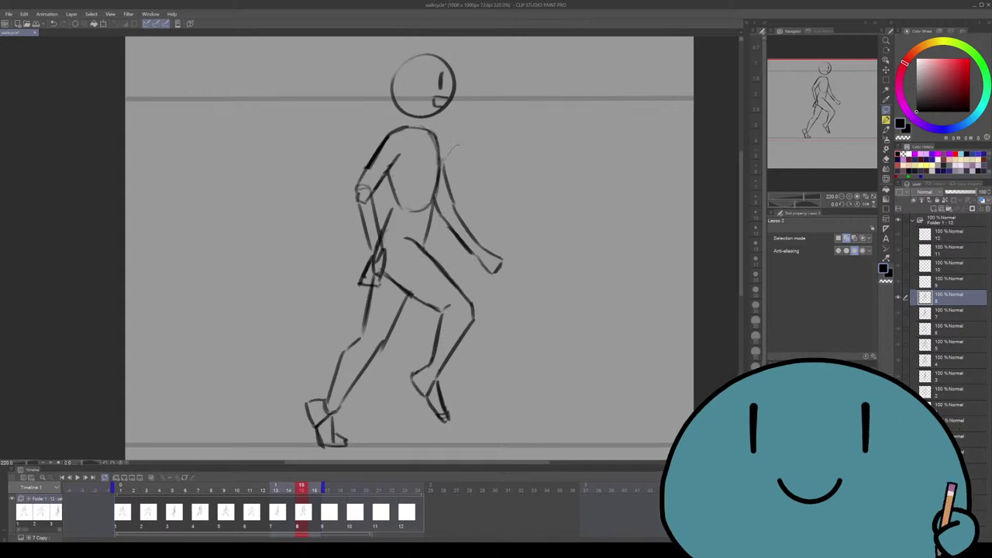
drag(446, 144, 439, 194)
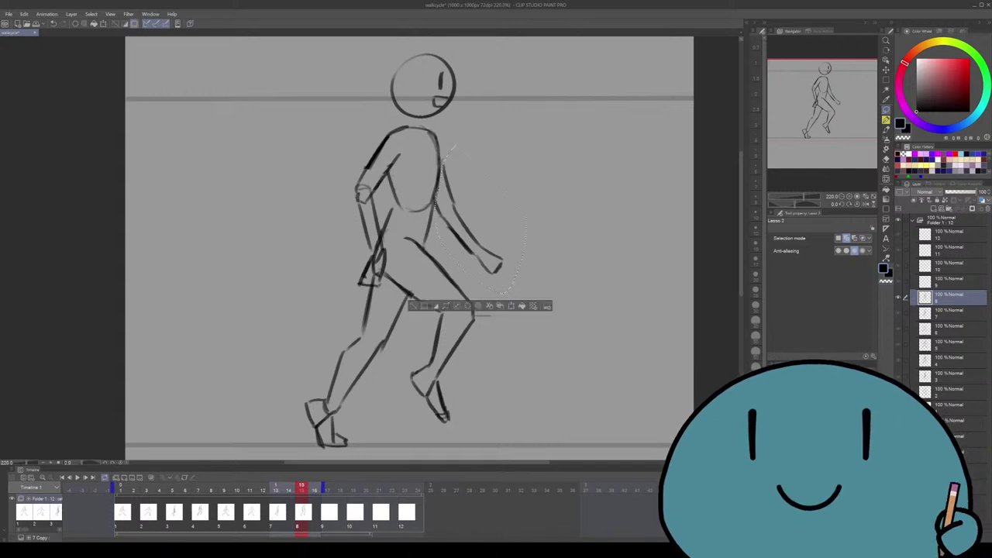
key(ctrl+t)
drag(547, 155, 531, 200)
key(Return)
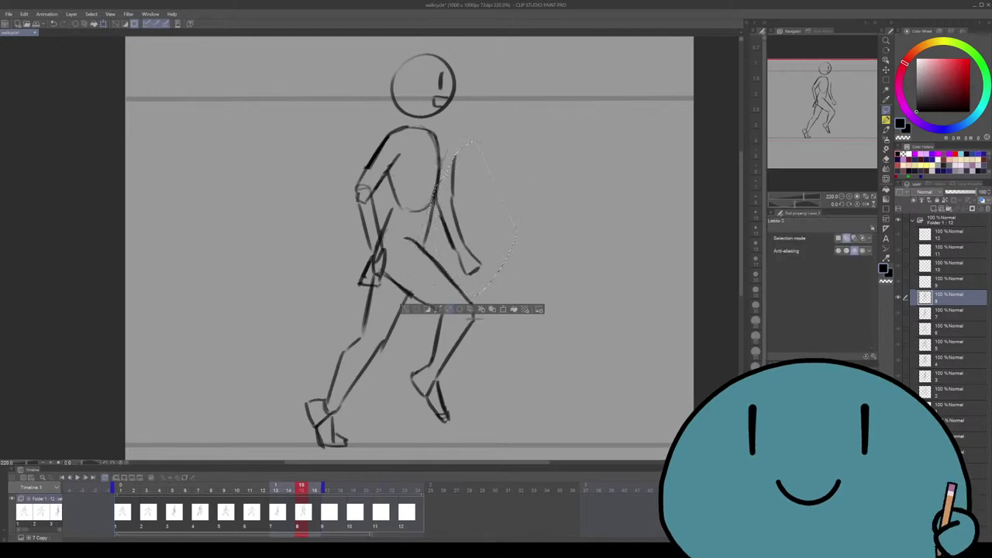
Erase the rotated front arm's upper section on frame 15 and redraw the upper arm, elbow and forearm edges connecting to the shoulder
key(e)
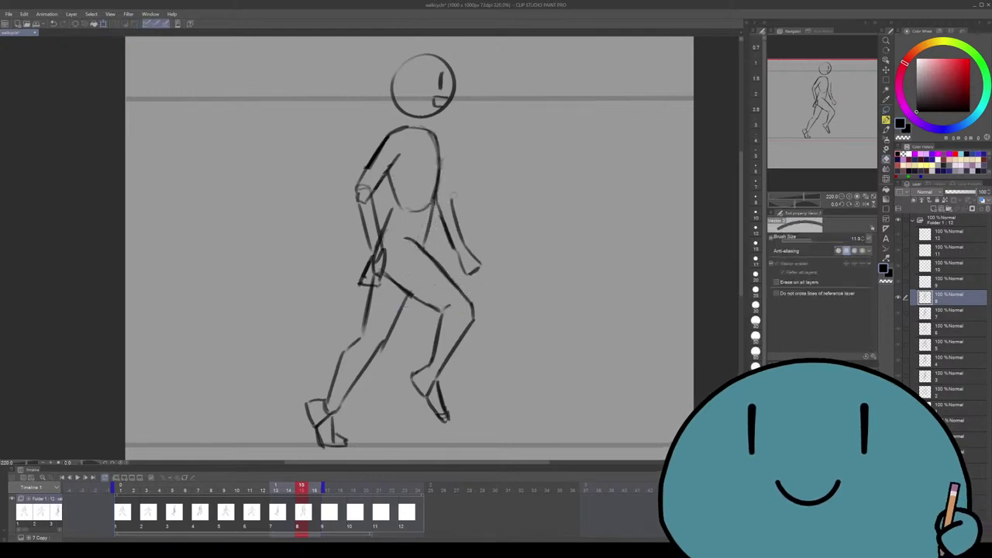
key(p)
drag(439, 146, 462, 263)
key(ctrl+z)
drag(435, 209, 456, 246)
drag(456, 205, 471, 243)
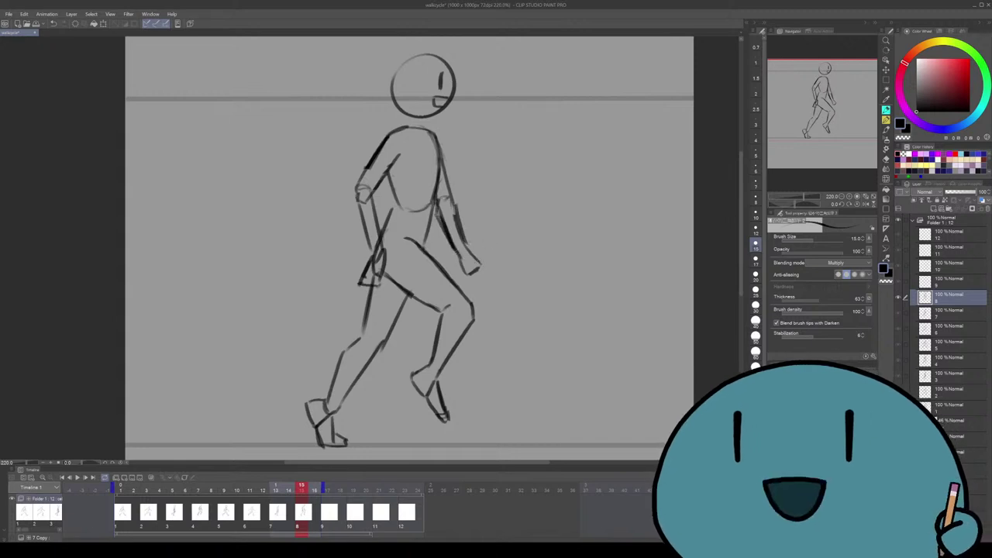
Play back the shortened walk animation to check the adjusted front arm's swing
key(Return)
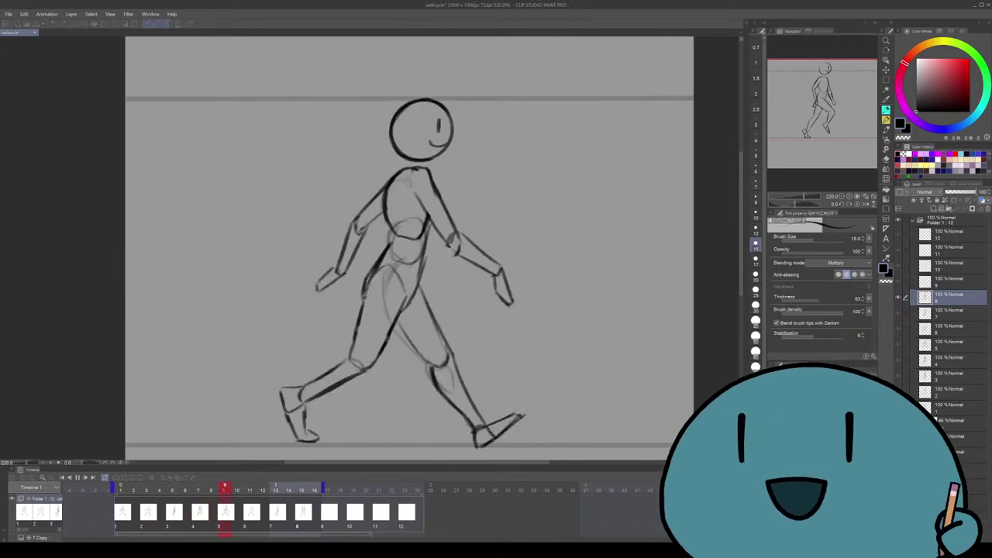
key(Return)
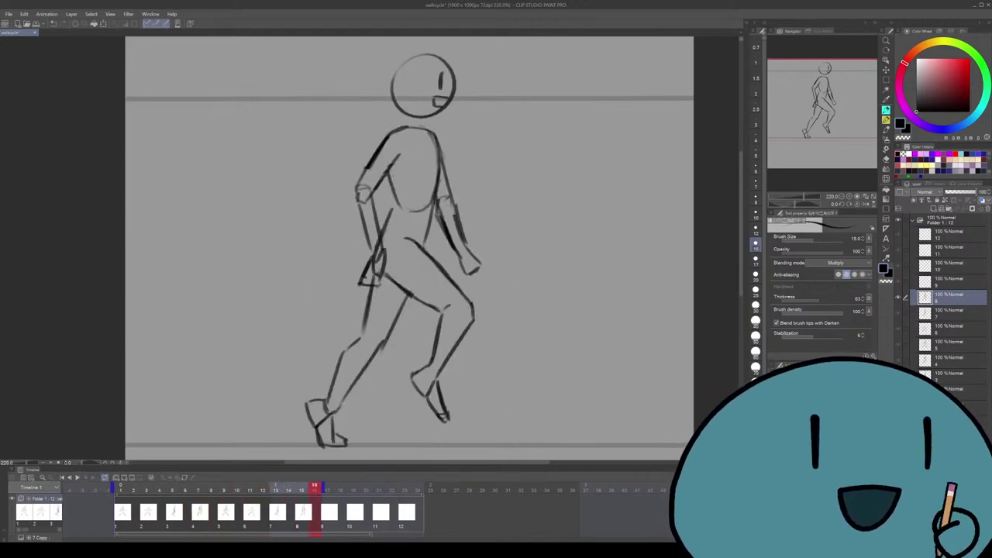
key(Return)
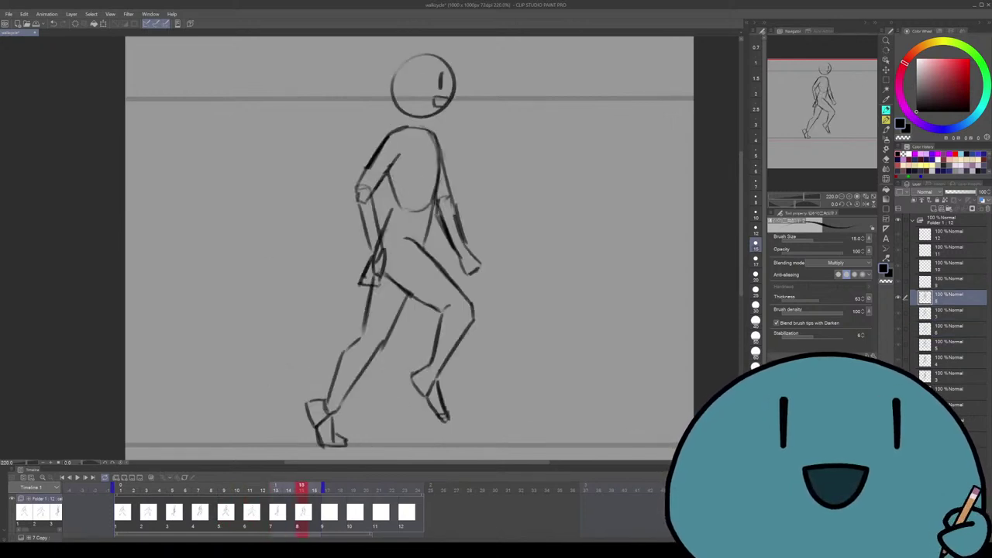
Flip from frame 15 around to frame 1 and on through frame 13 to compare the walk poses
key(Left)
key(Right)
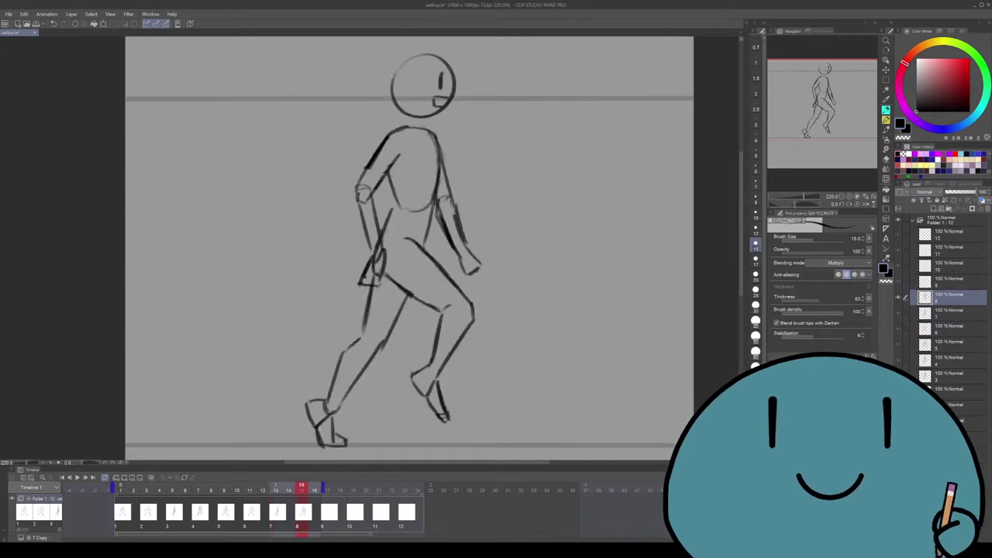
key(Right)
key(Right)
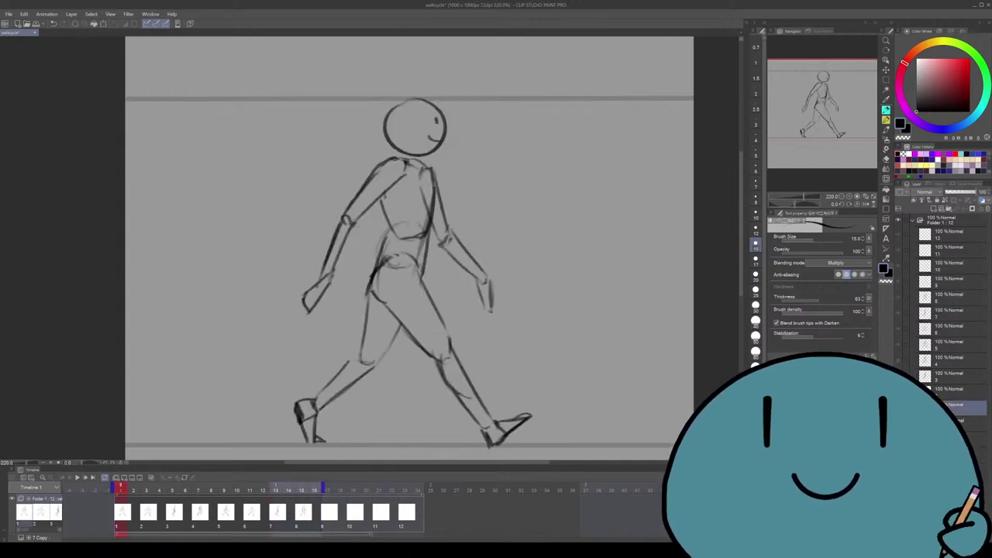
key(Right)
key(Right)
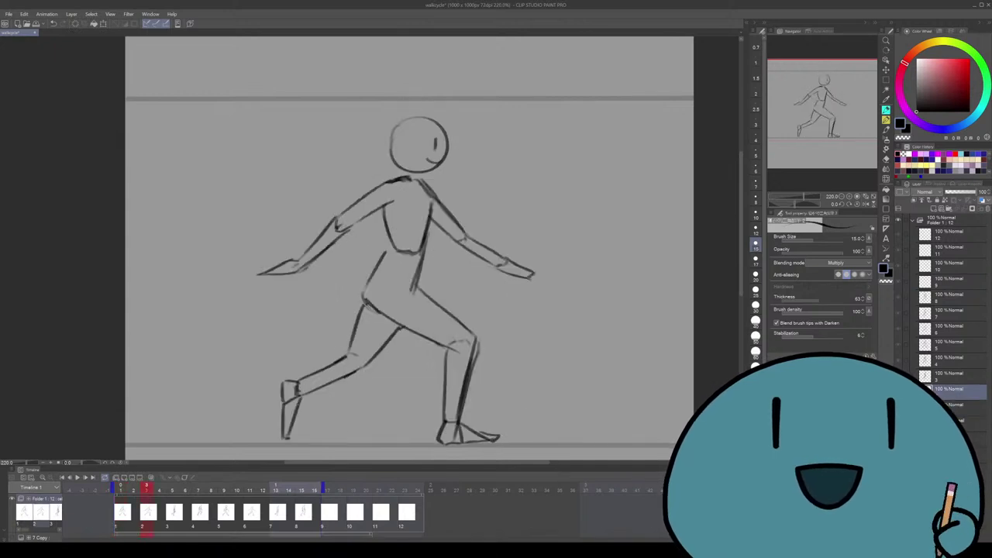
key(Right)
key(Right)
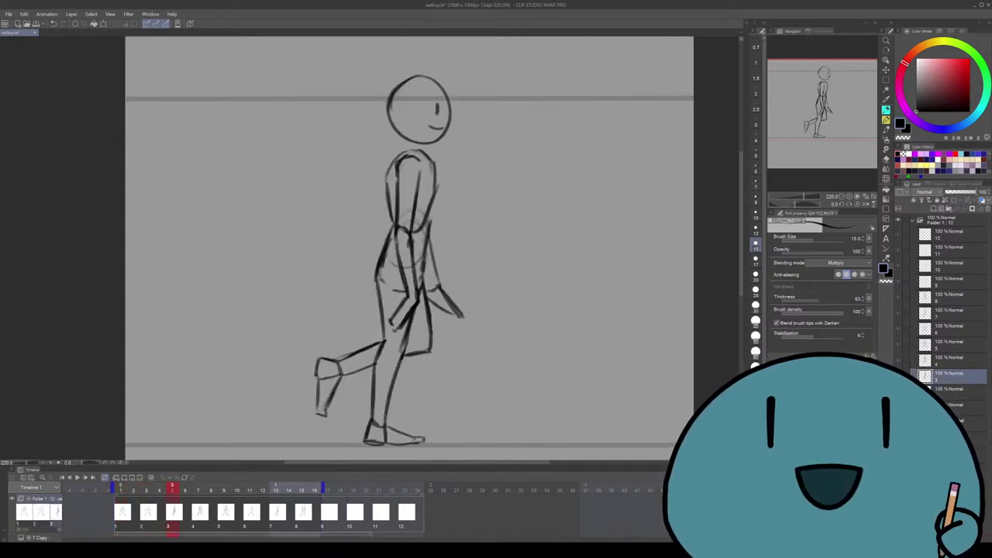
key(Right)
key(Right)
key(Right)
key(Right)
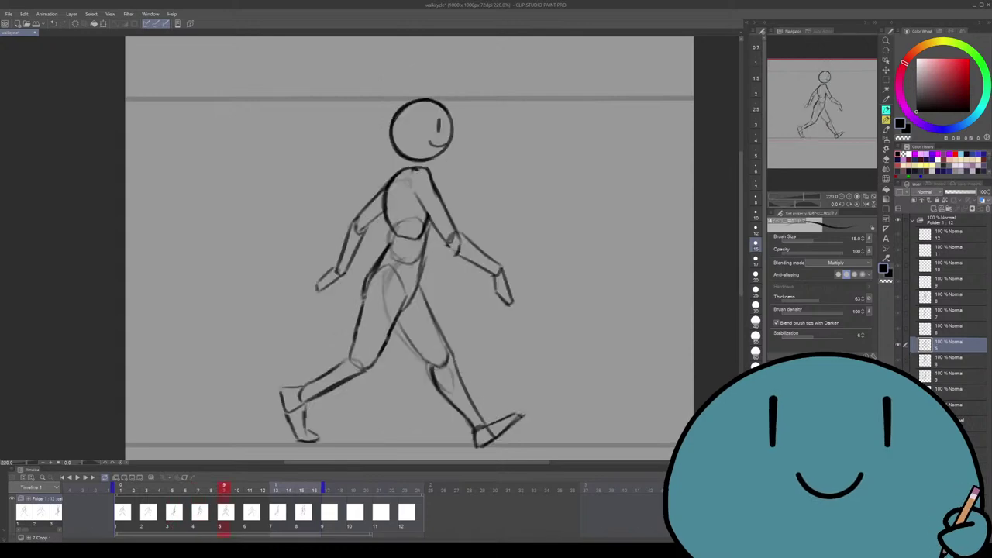
key(Right)
key(Right)
key(Right)
key(Right)
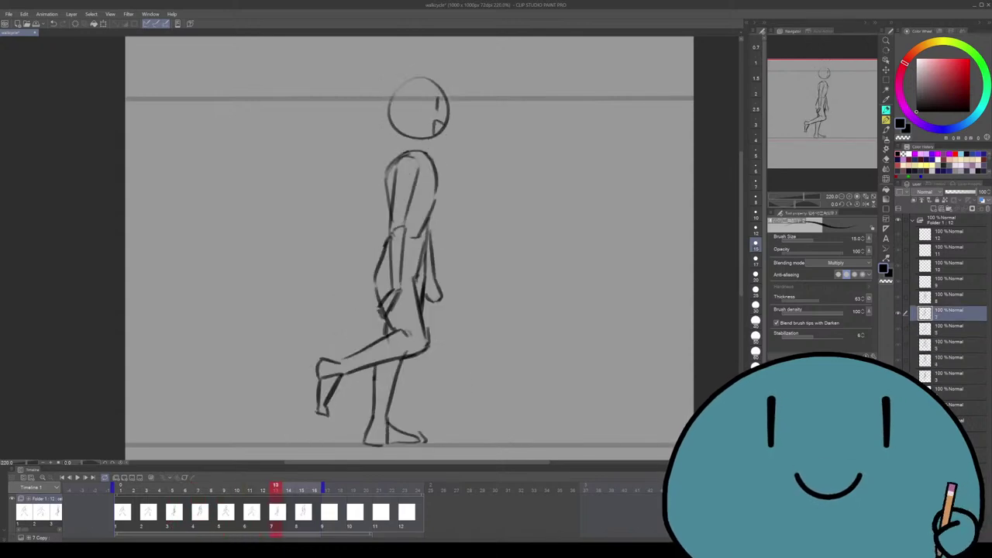
Swing the front arm on frame 15's pose further forward so its hand reaches farther ahead of the body
key(Right)
key(Right)
key(Right)
key(Right)
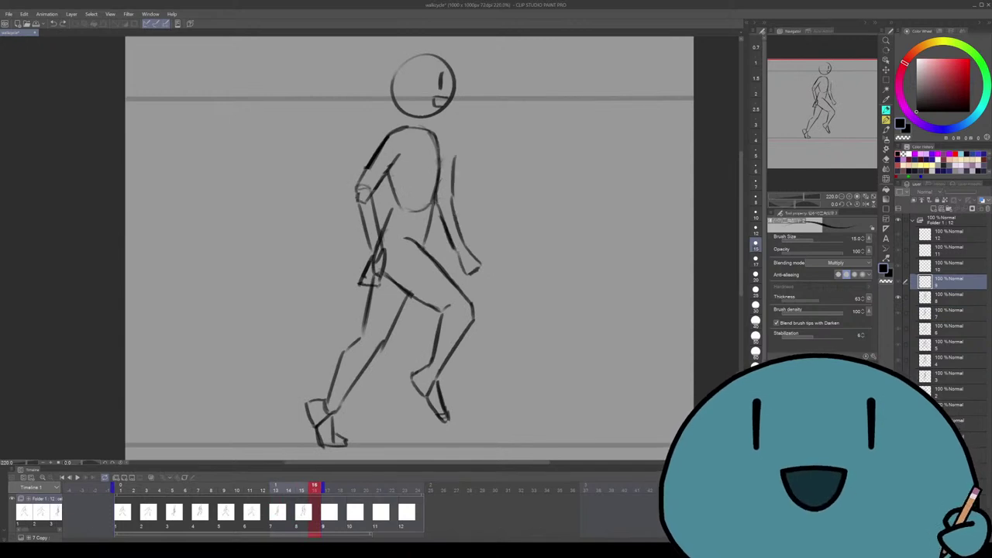
drag(444, 159, 500, 268)
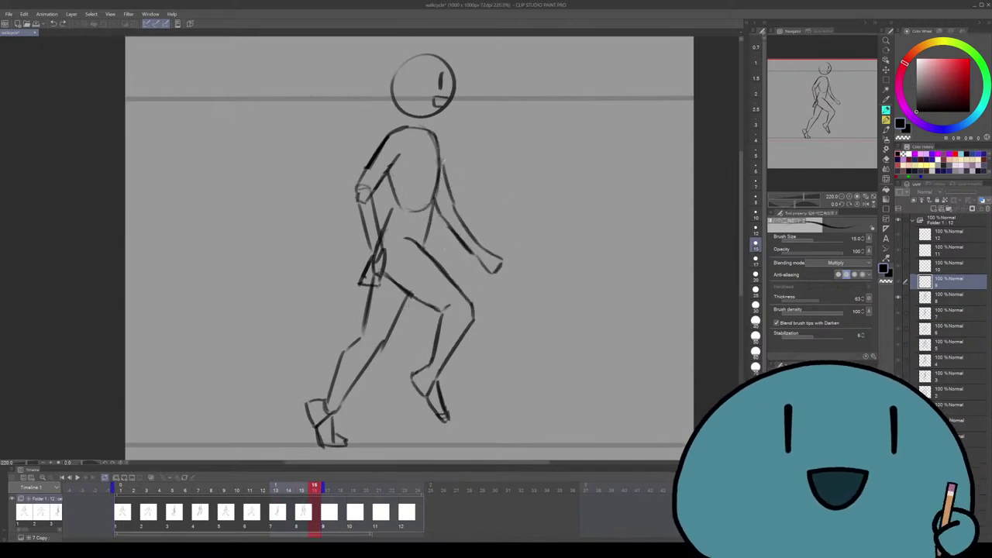
Erase the front hand on frame 1 and redraw it extending forward in line with the forearm
key(Right)
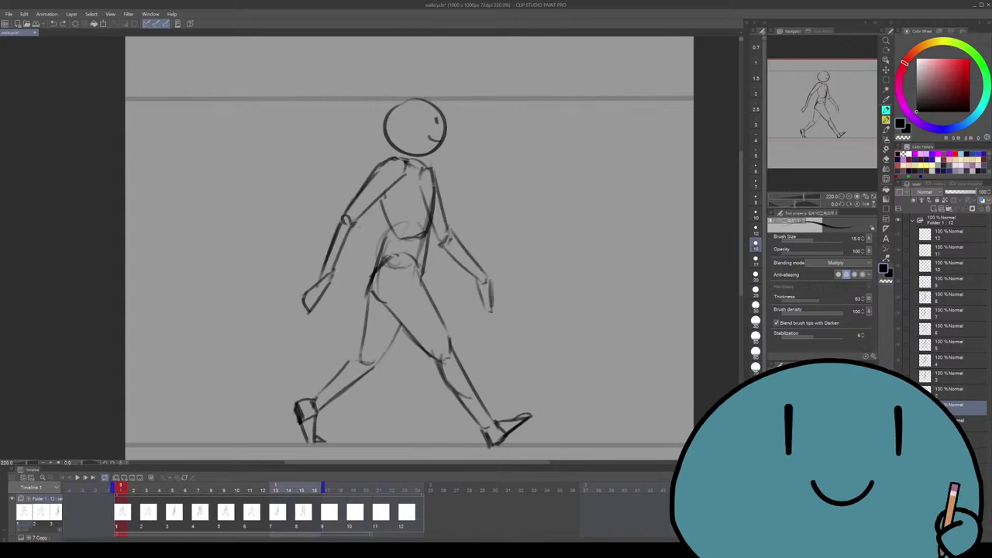
key(e)
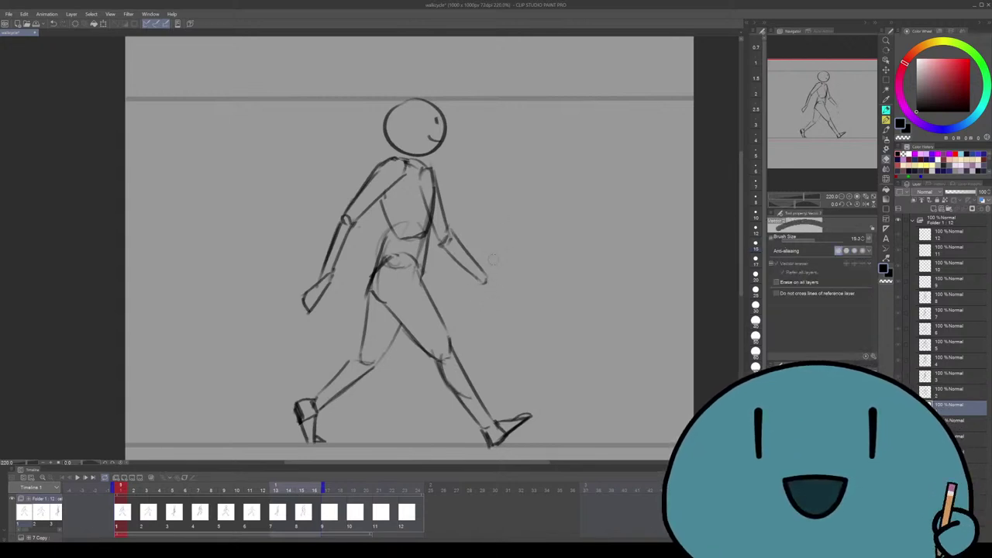
key(p)
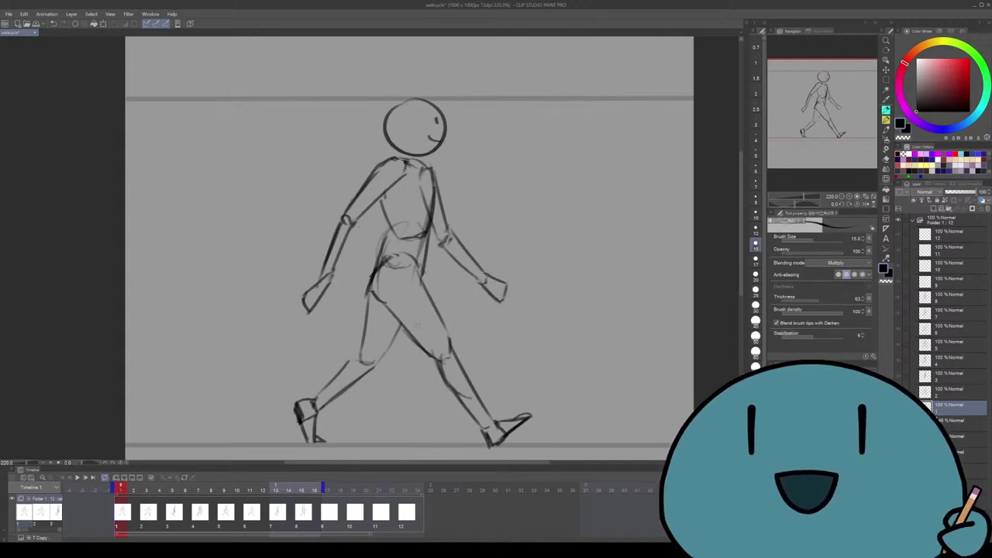
Play back the walk animation and examine the adjusted arms and hands up close
key(space)
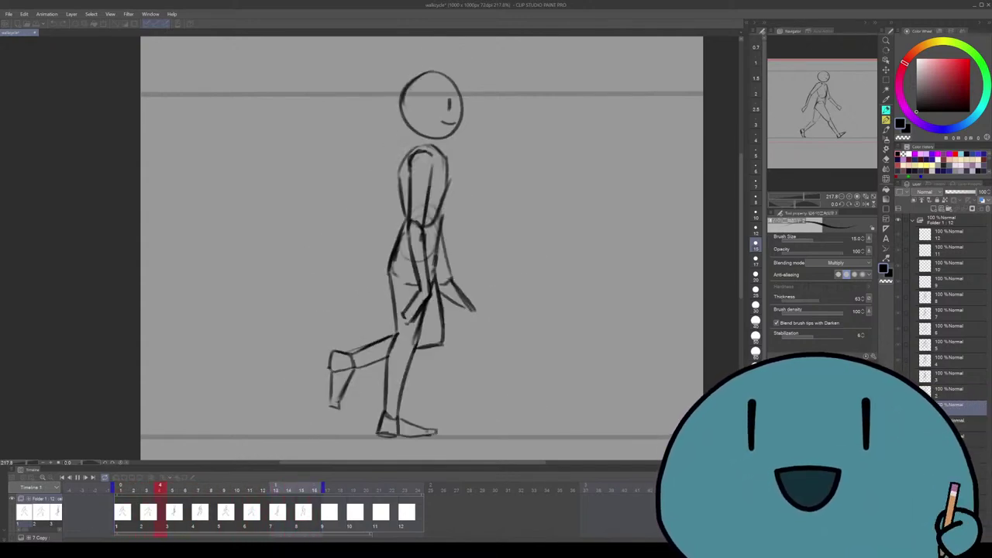
scroll(426, 232, up, 1)
scroll(427, 233, up, 3)
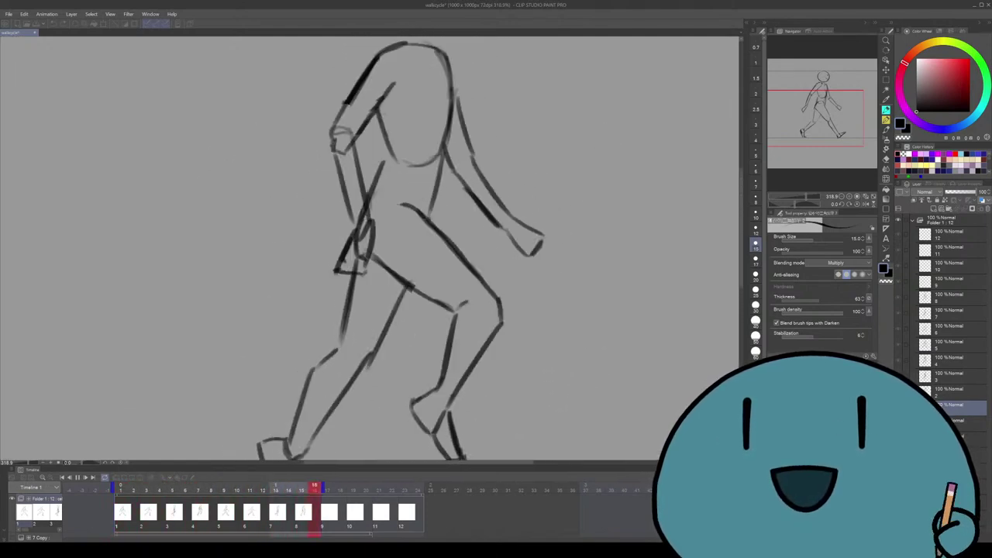
scroll(372, 248, down, 3)
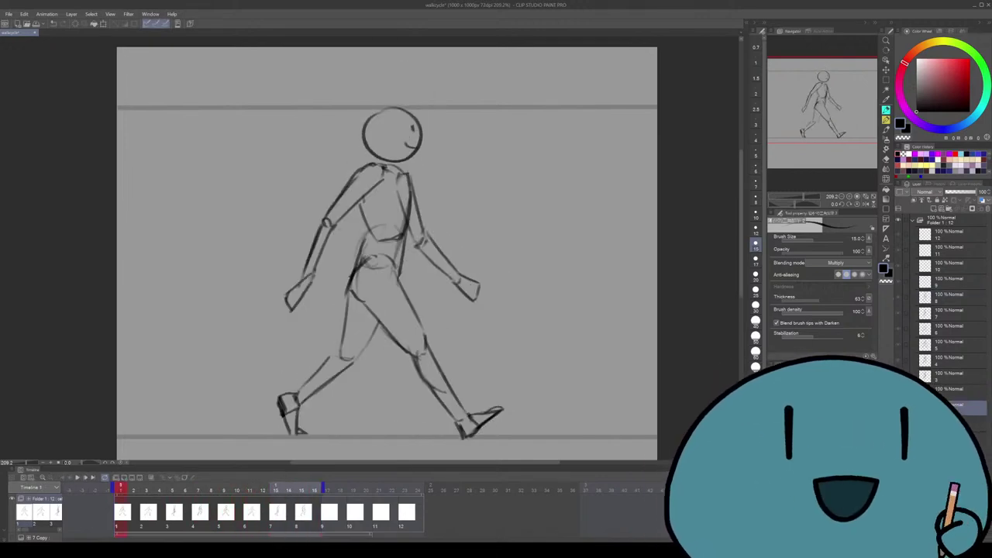
key(space)
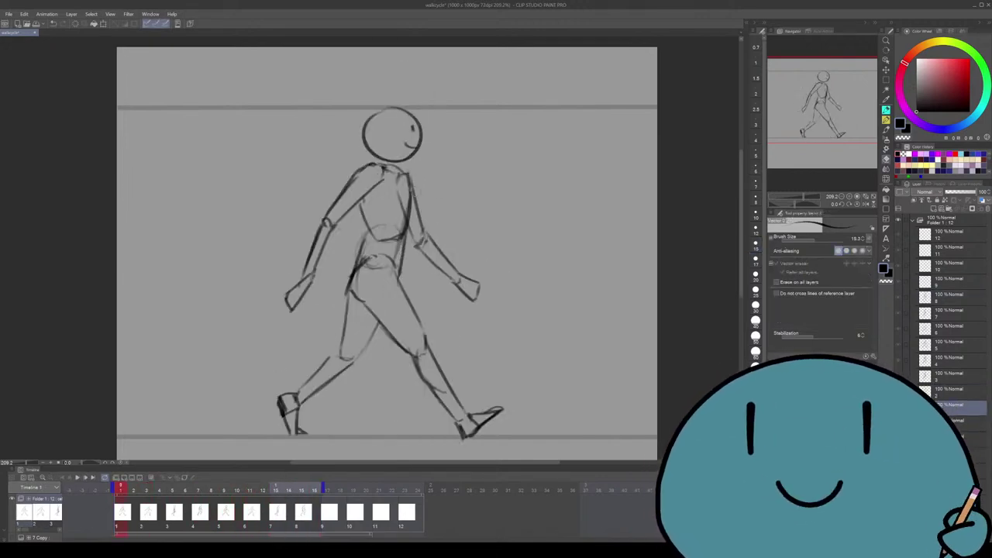
Clean up stray rough lines on the figure with the vector eraser
scroll(448, 153, up, 5)
key(e)
mouse_move(444, 192)
mouse_down()
mouse_move(470, 287)
mouse_move(469, 321)
mouse_up()
scroll(468, 321, down, 5)
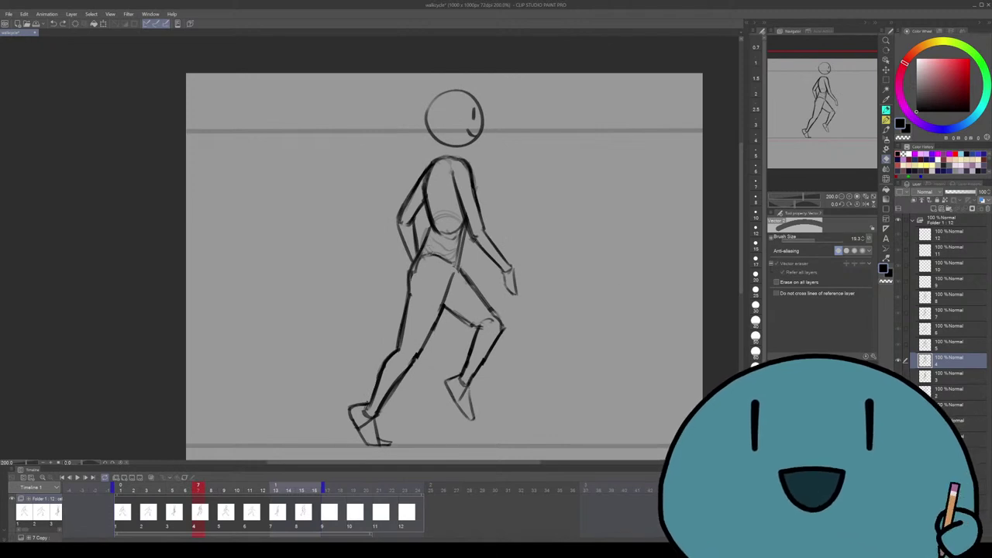
On frame 15, erase the hip and thigh lines that overlap the back-swinging arm's wrist and hand
scroll(444, 267, up, 2)
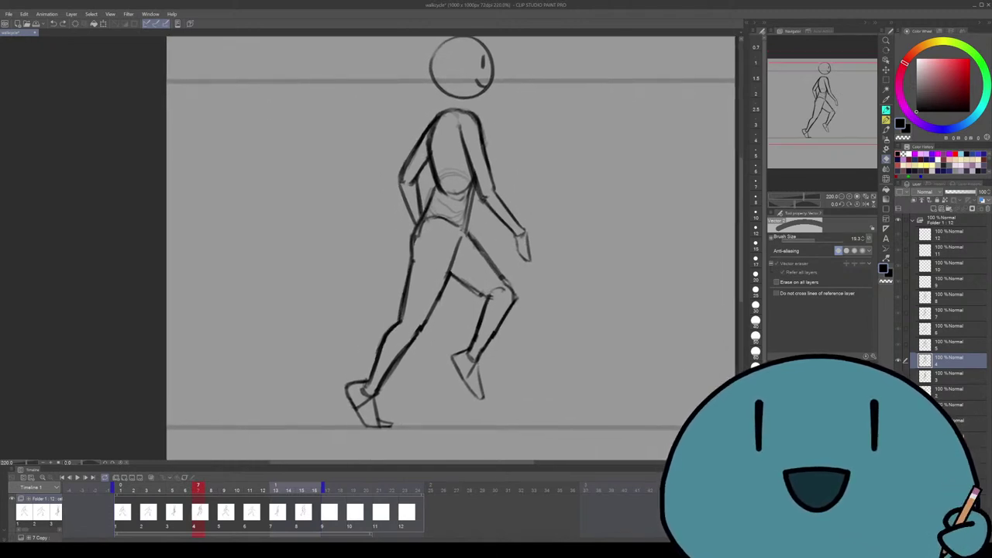
key(Right)
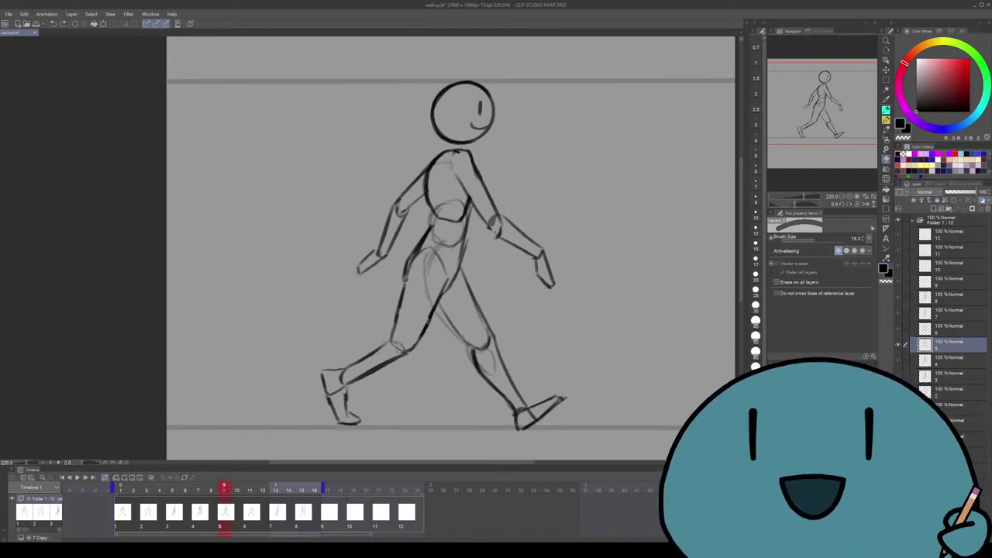
key(Right)
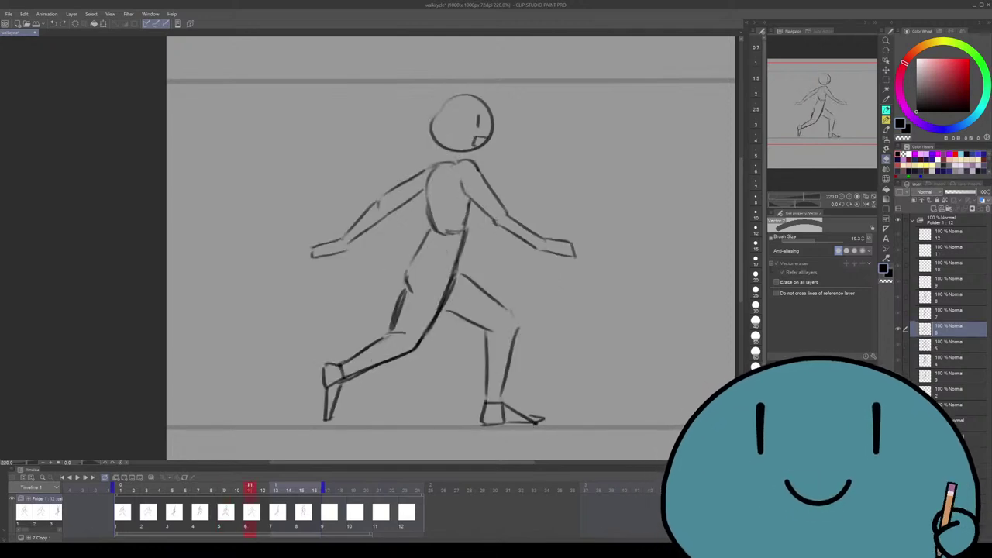
key(Right)
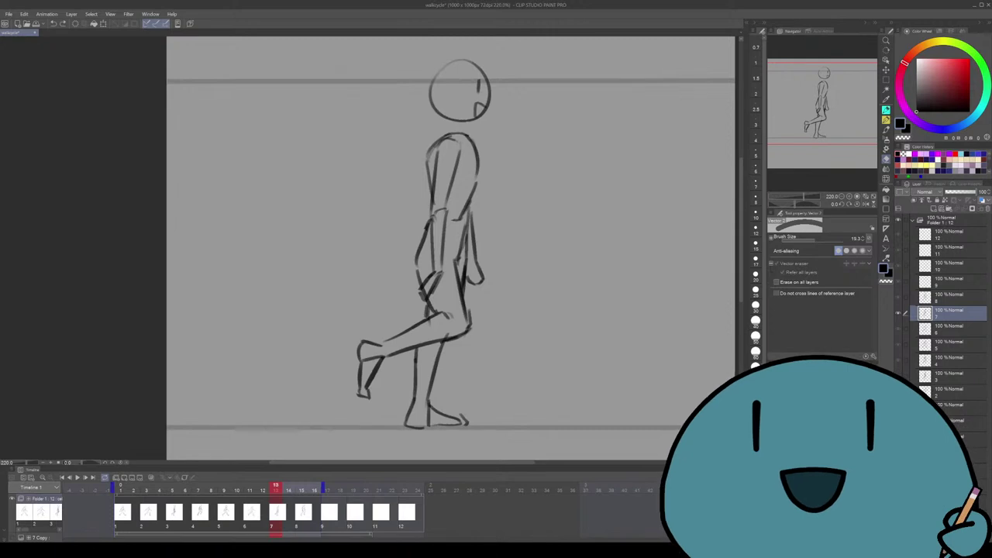
key(Right)
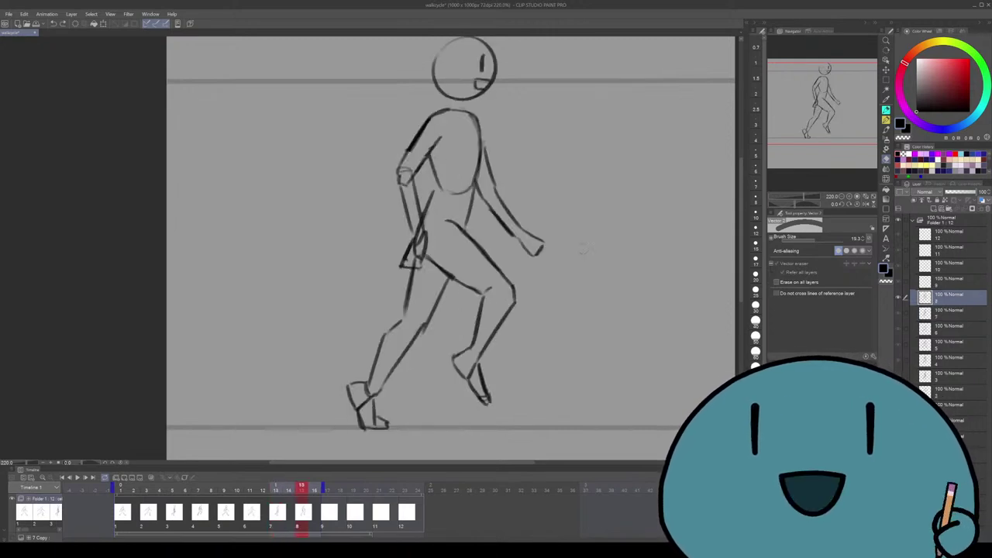
scroll(413, 214, up, 5)
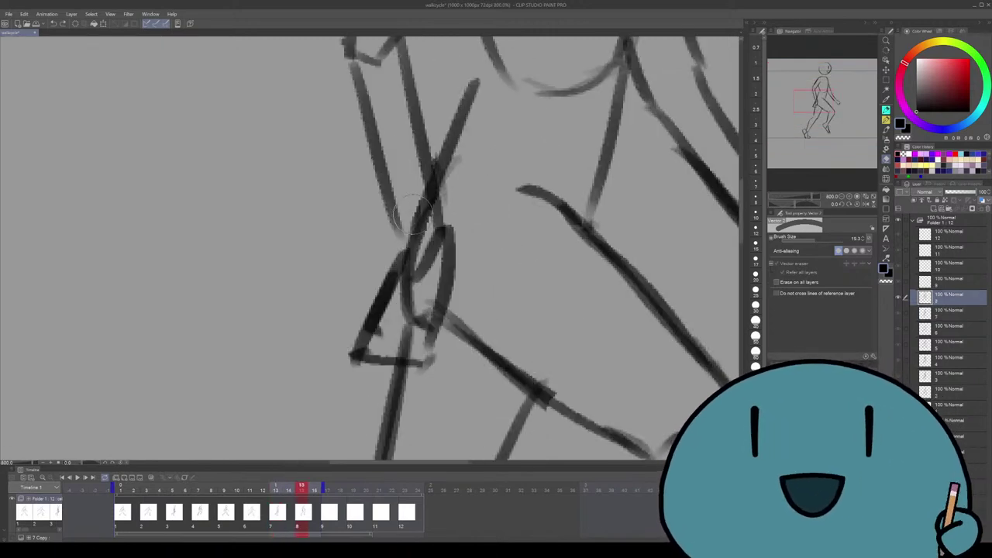
key(bracketleft)
key(bracketleft)
key(bracketleft)
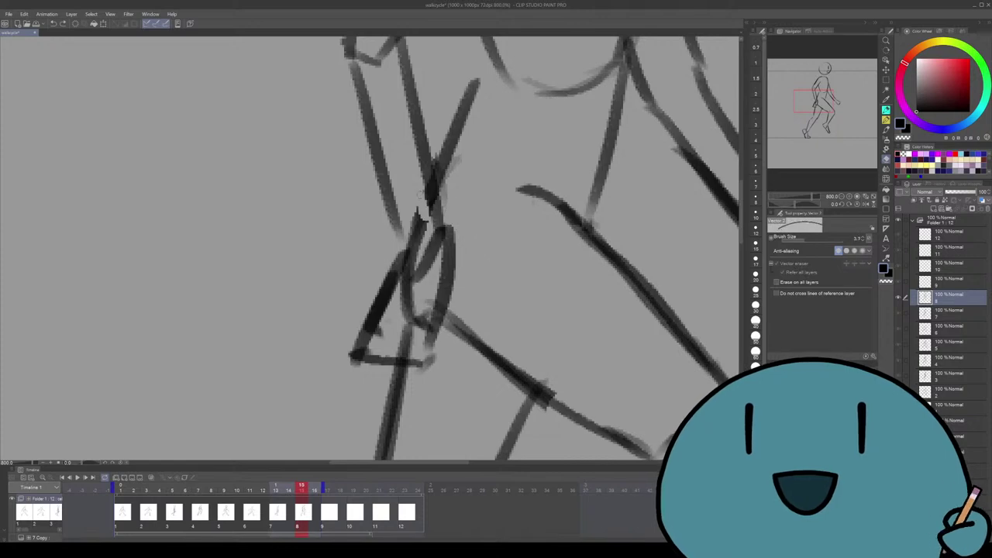
mouse_move(420, 211)
mouse_down()
mouse_move(416, 243)
mouse_move(439, 247)
mouse_move(415, 242)
mouse_move(423, 231)
mouse_move(407, 345)
mouse_up()
key(bracketright)
key(bracketright)
key(bracketright)
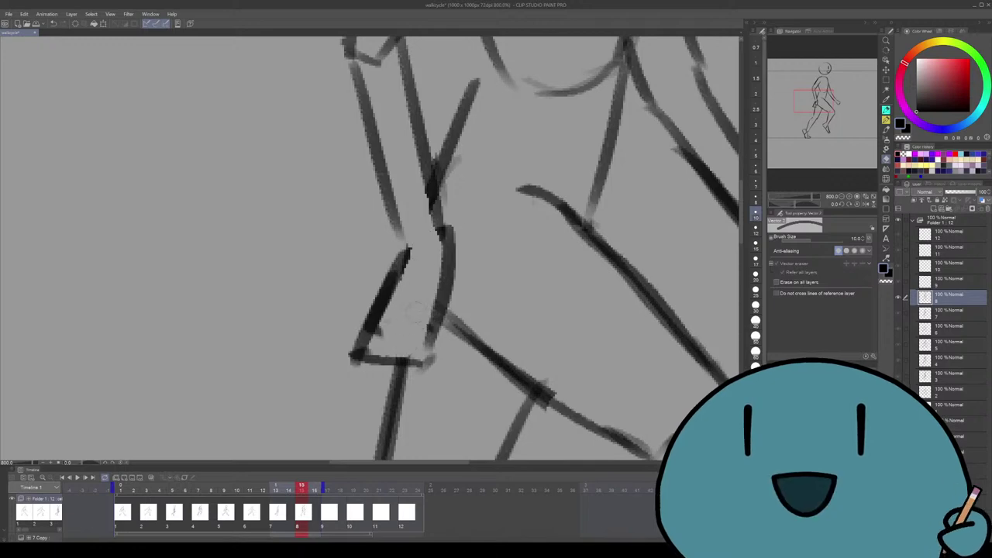
scroll(411, 327, down, 8)
scroll(440, 222, up, 1)
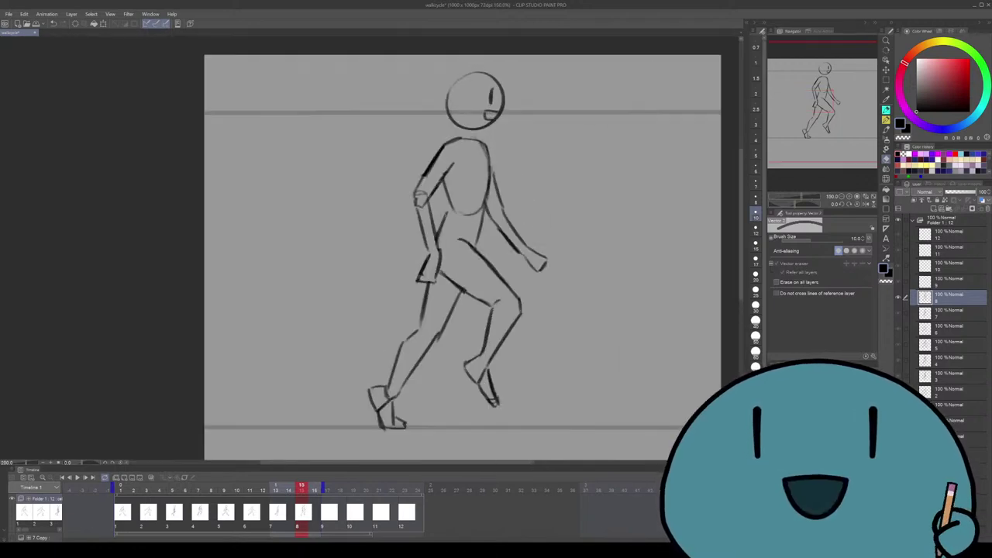
Play back the 16-frame walk loop to check the cleaned-up hand and arm swing
click(314, 487)
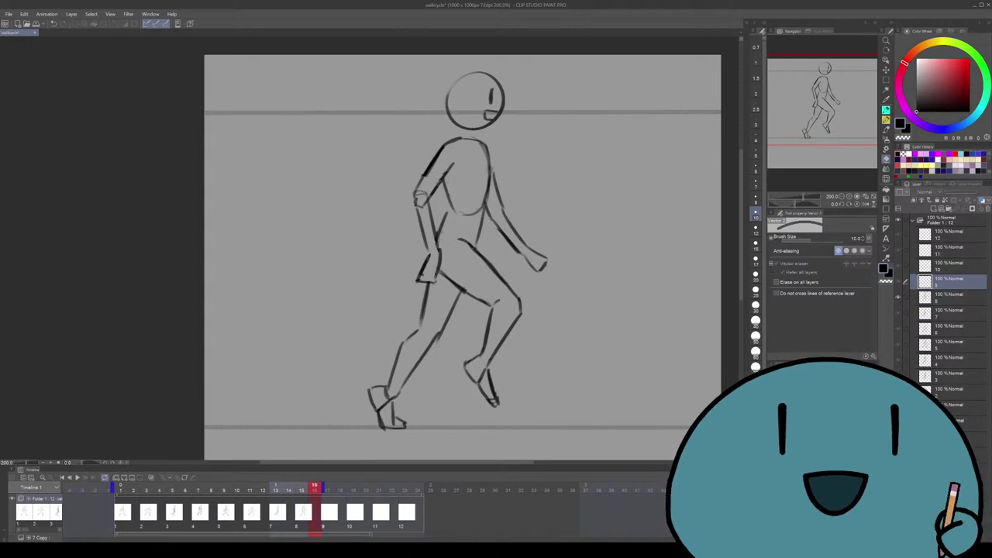
key(space)
key(space)
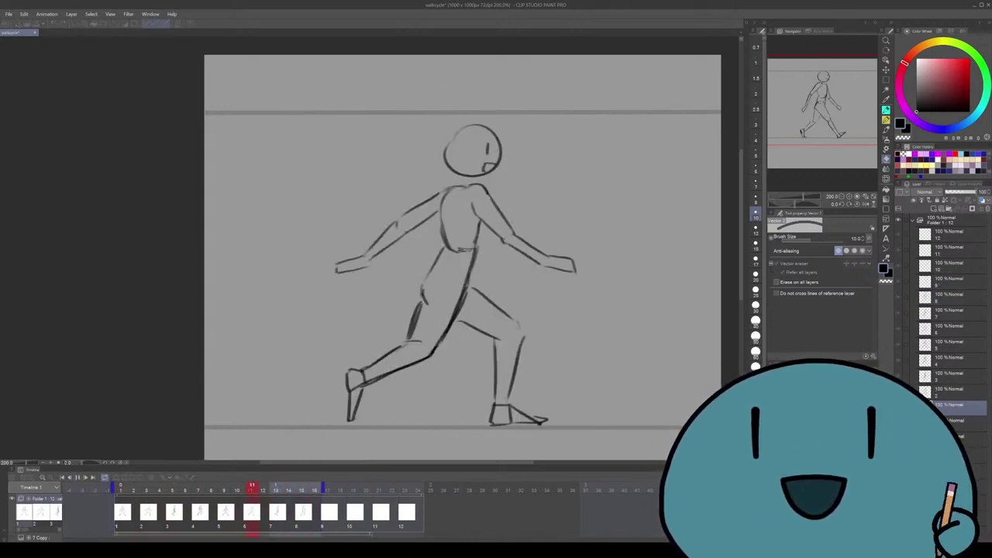
scroll(561, 240, up, 1)
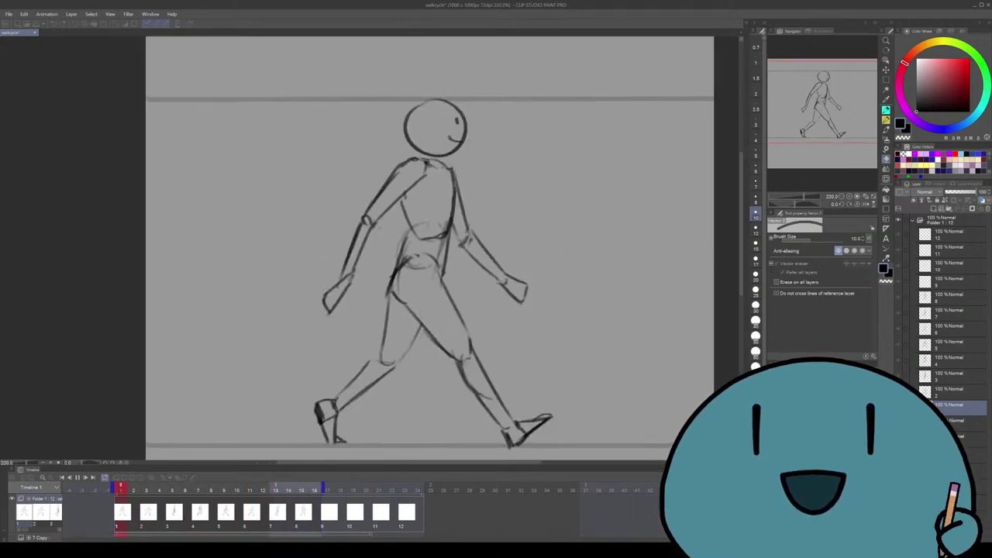
scroll(419, 248, up, 1)
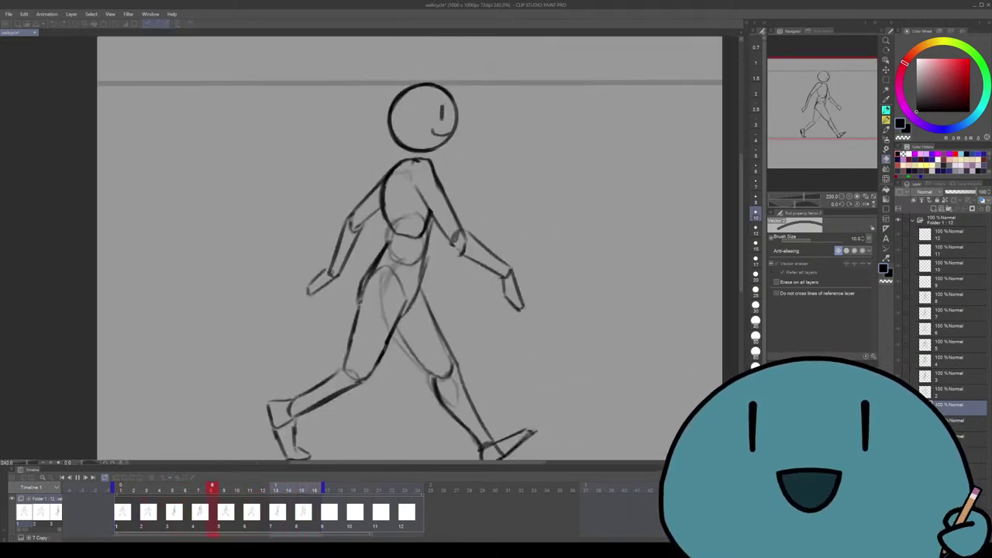
scroll(414, 248, down, 1)
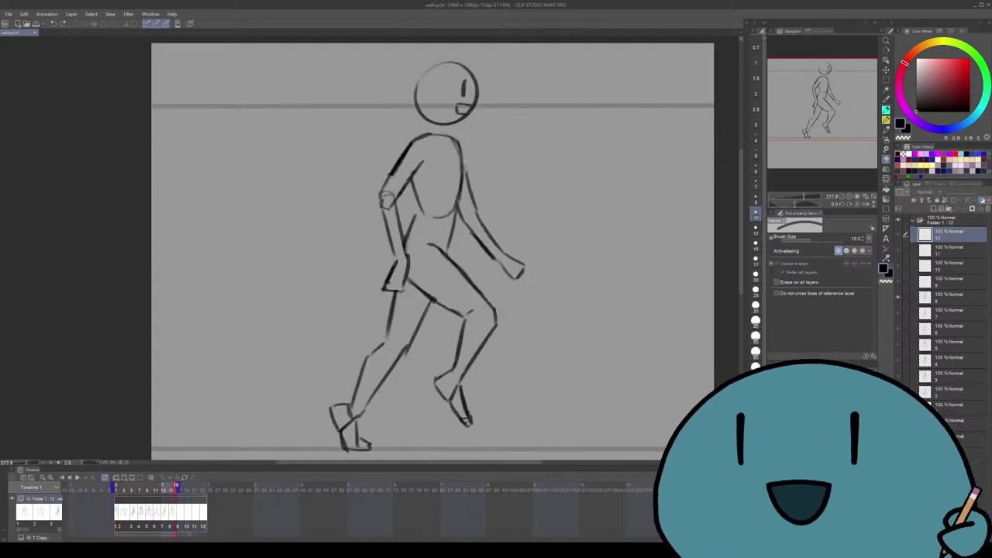
key(ctrl+plus)
key(ctrl+plus)
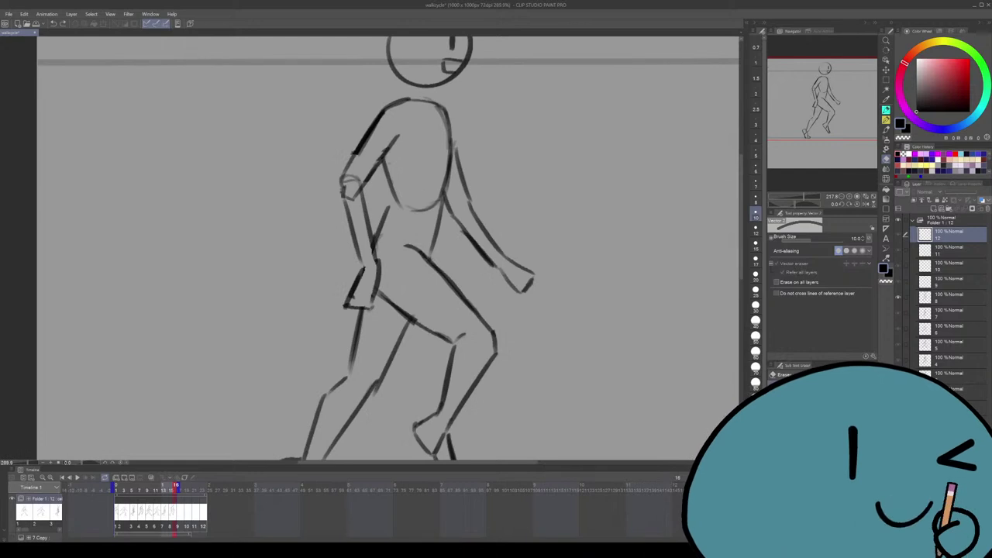
key(ctrl+minus)
key(ctrl+minus)
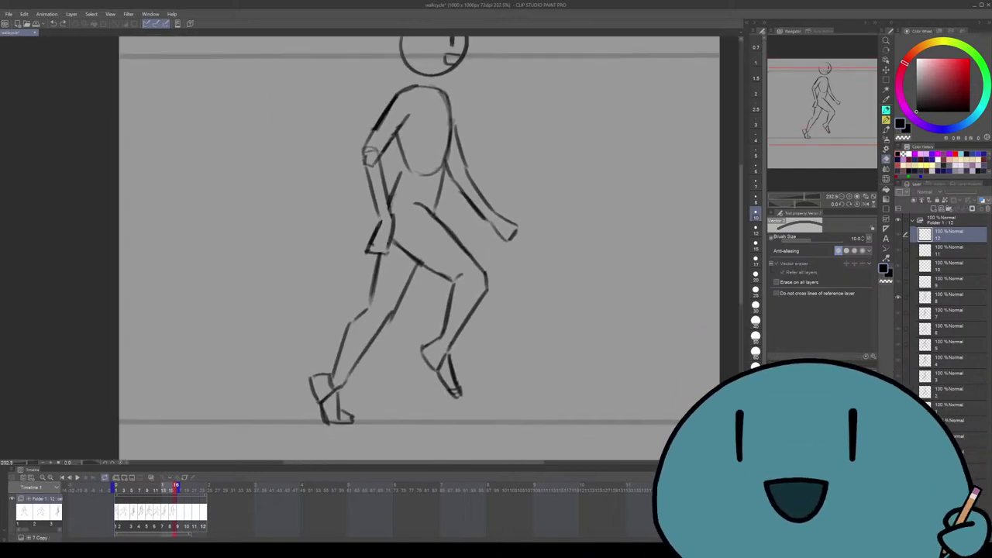
key(ctrl+minus)
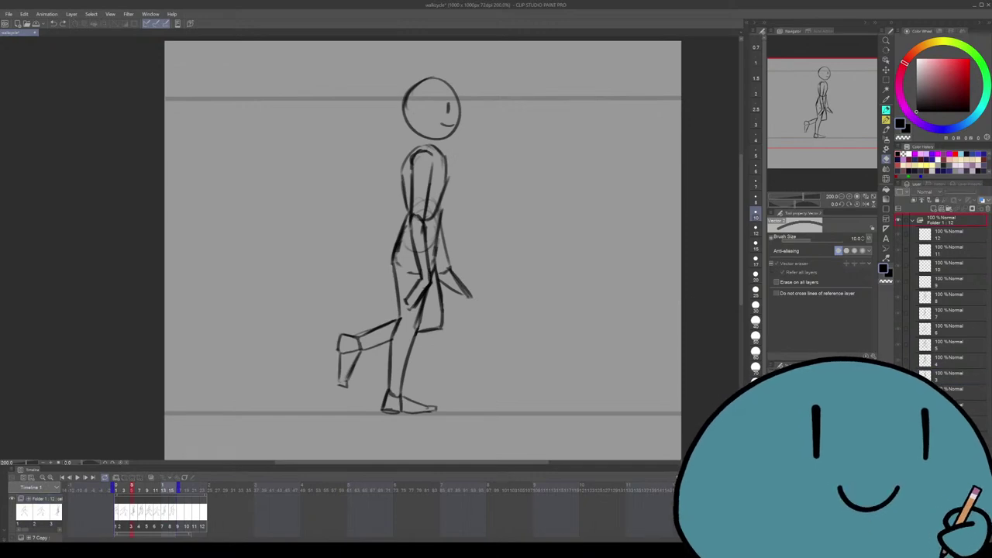
Paste the character design reference image above the animation folder and examine its costume sketches and striding figure
key(ctrl+v)
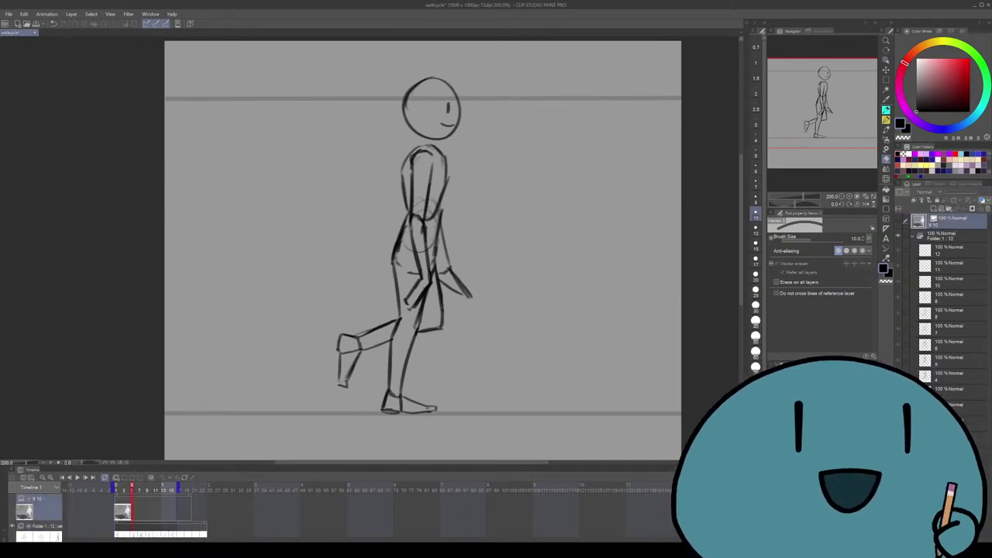
scroll(337, 250, up, 3)
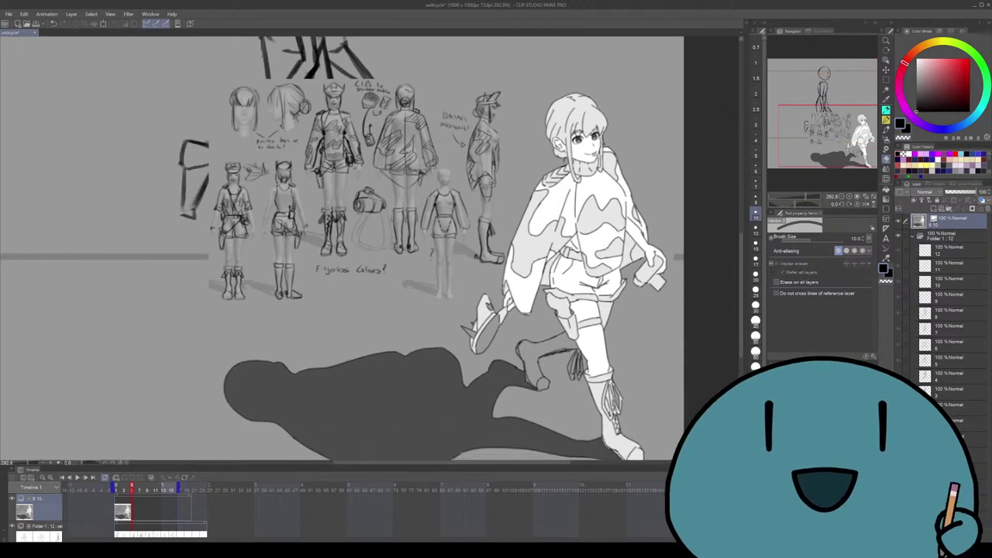
scroll(338, 250, down, 2)
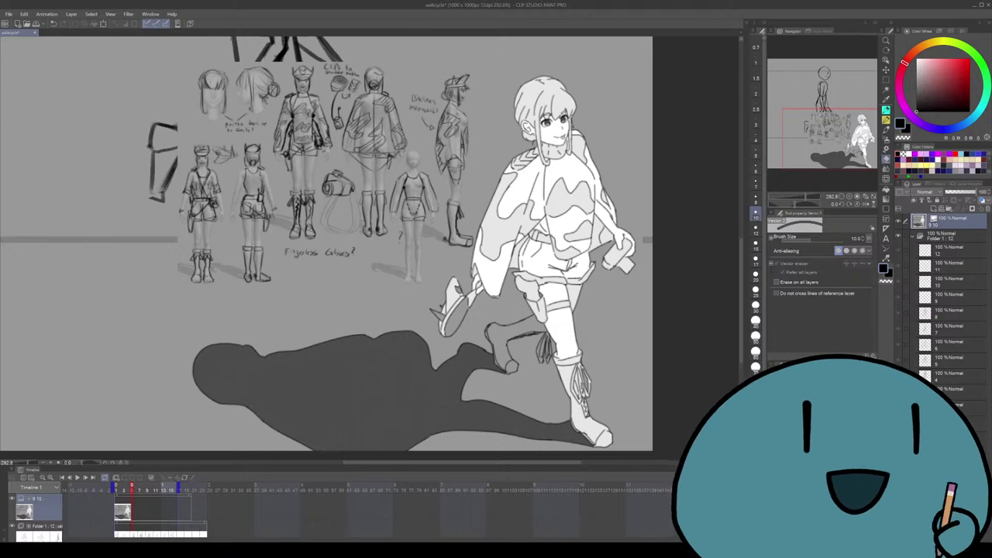
scroll(326, 248, up, 2)
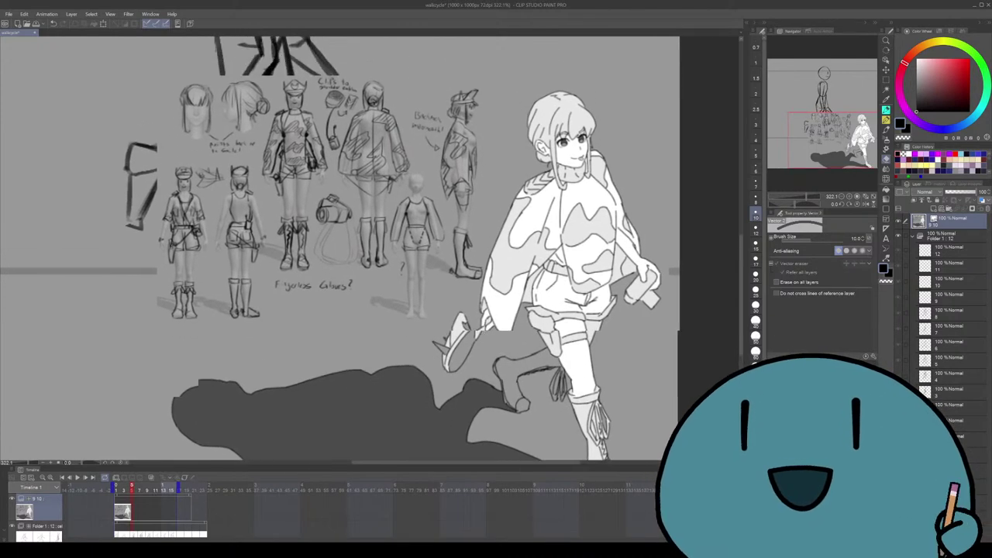
Hide the pasted reference layer and play back the walk cycle
scroll(326, 248, down, 5)
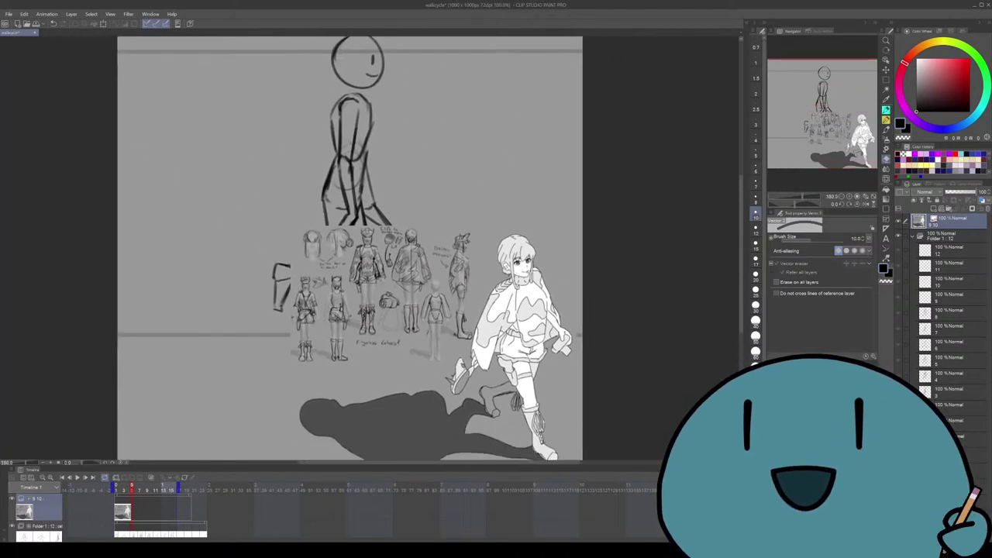
scroll(427, 155, down, 1)
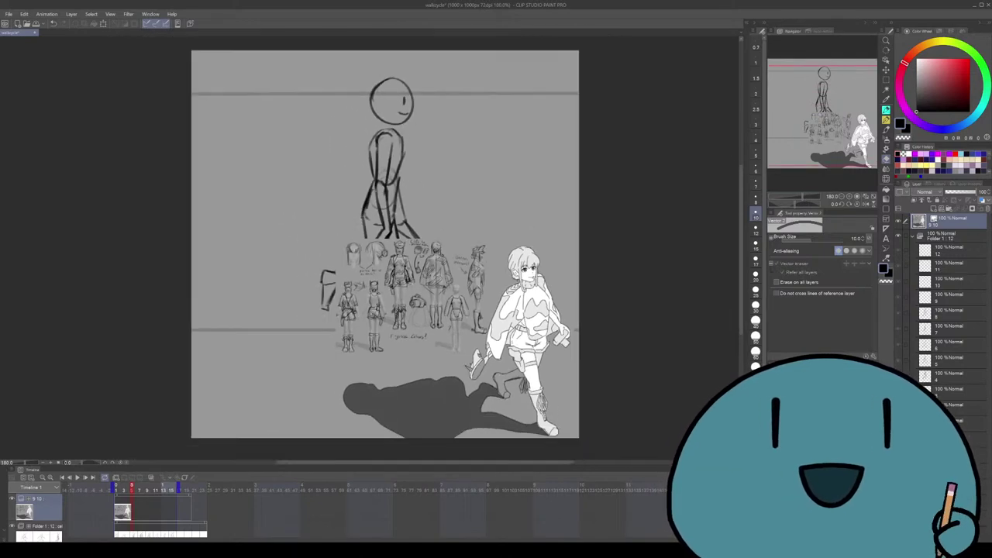
scroll(387, 248, up, 1)
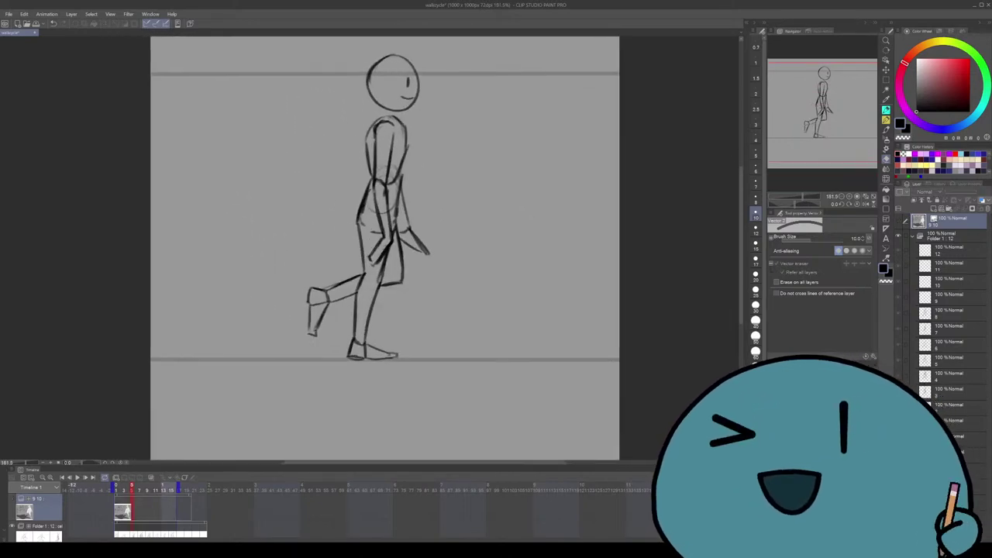
scroll(385, 248, up, 1)
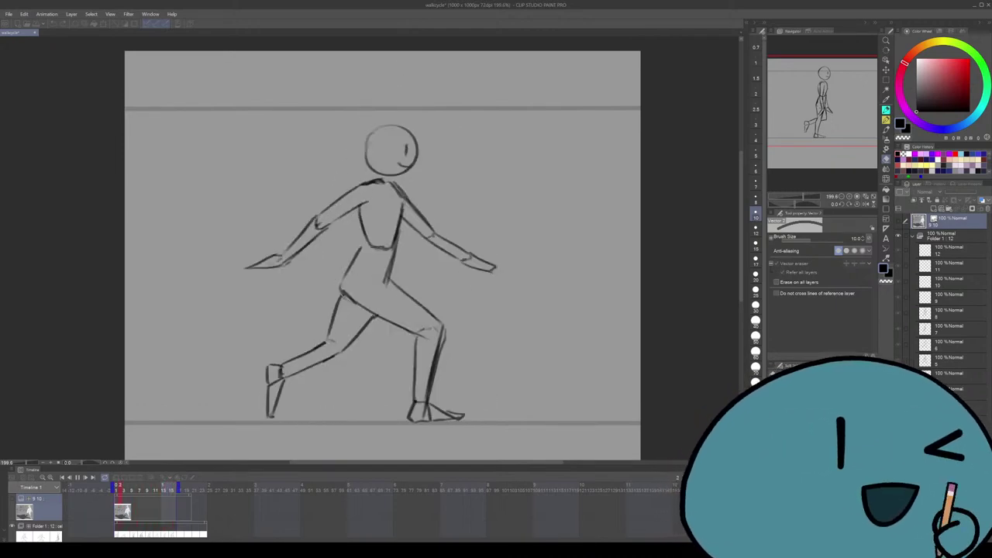
Play back the walk loop, pausing and restarting it to check the overall motion
key(ctrl+plus)
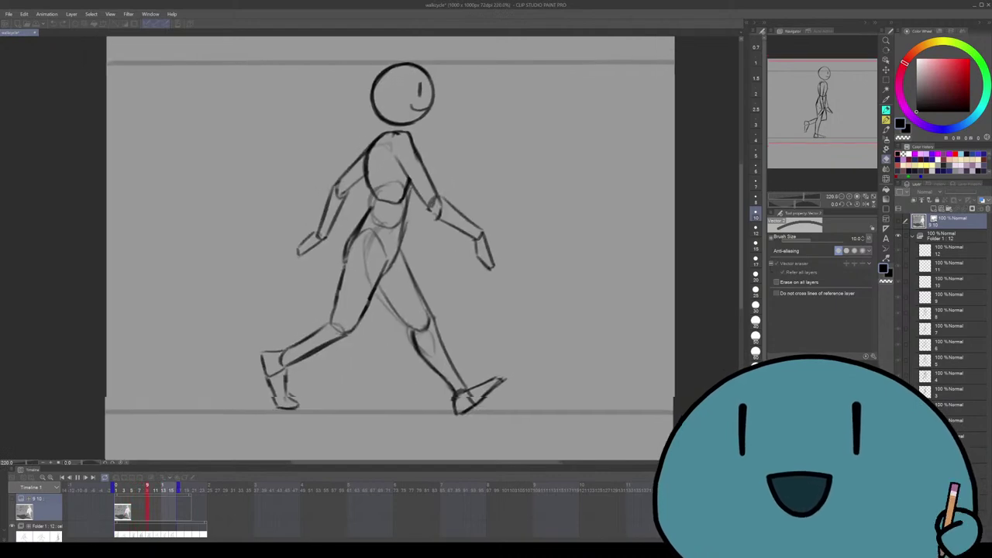
key(ctrl+minus)
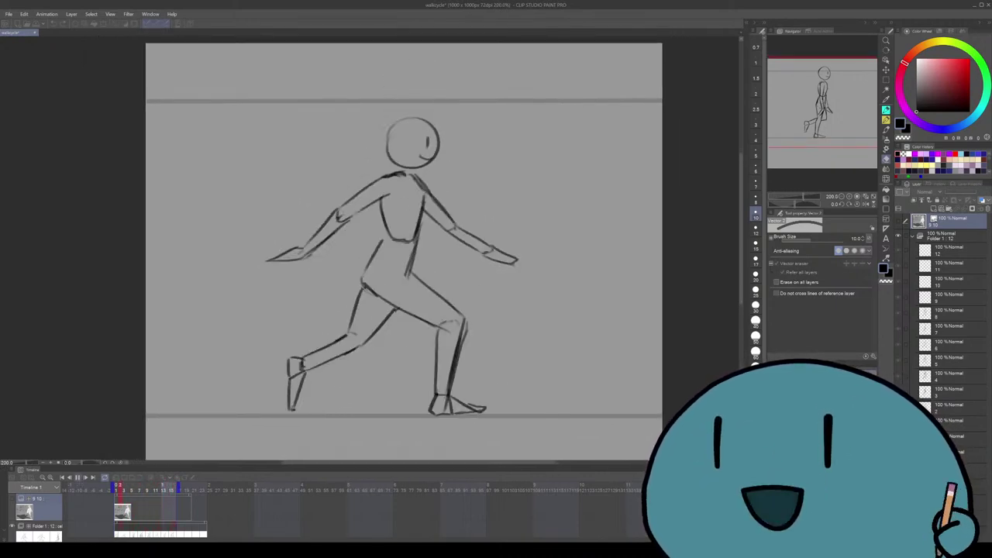
key(space)
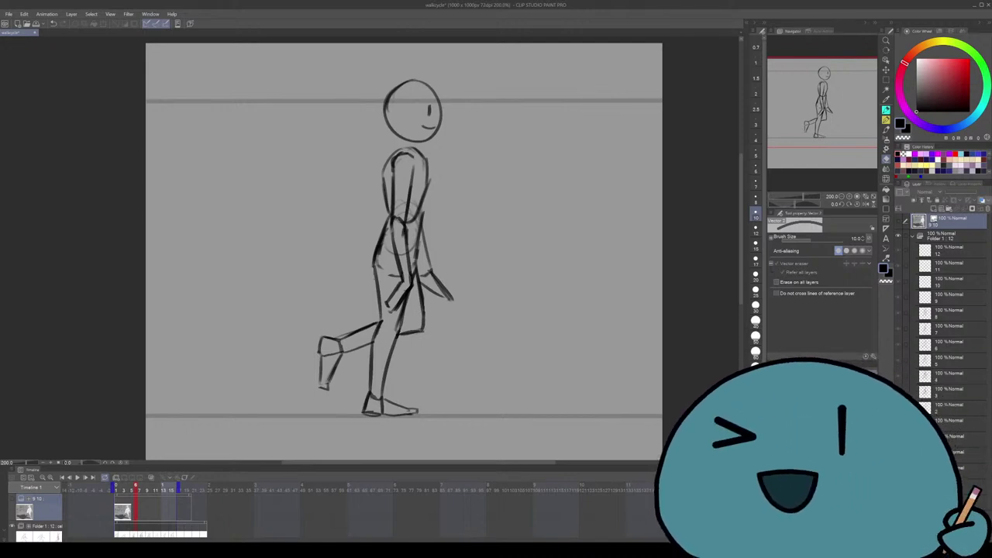
key(ctrl+plus)
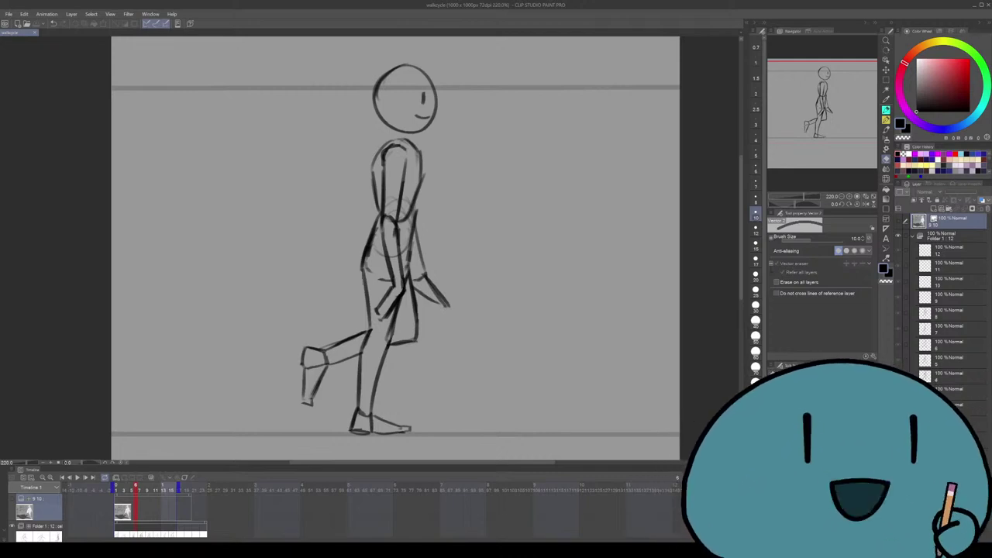
key(space)
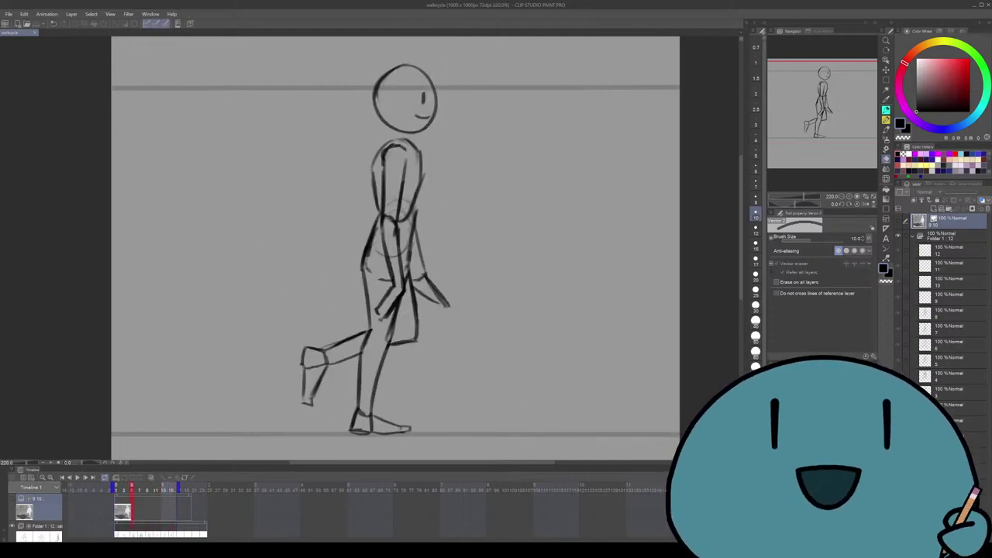
Show the character design reference over the walk animation and examine its costume sketches and striding figure, then hide it
key(ctrl+v)
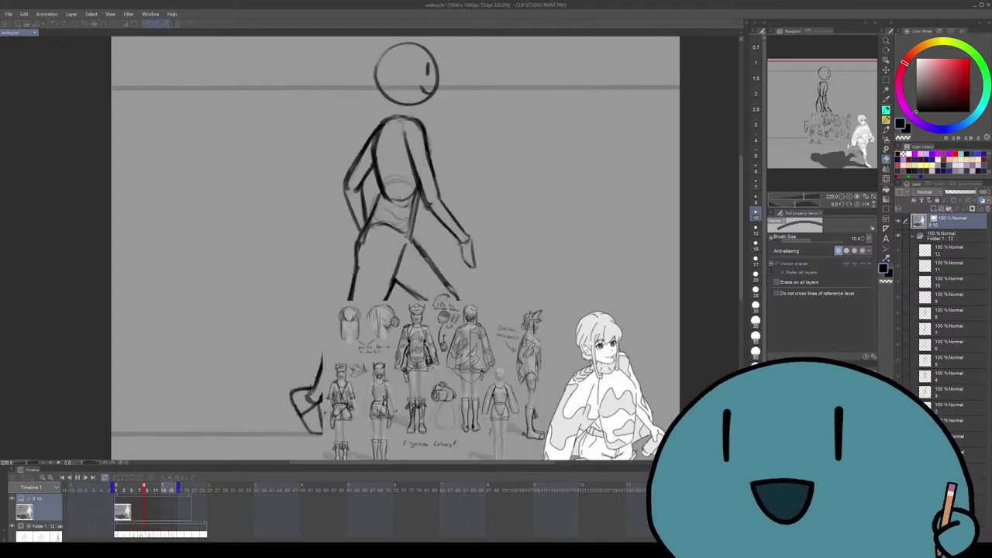
scroll(388, 248, up, 3)
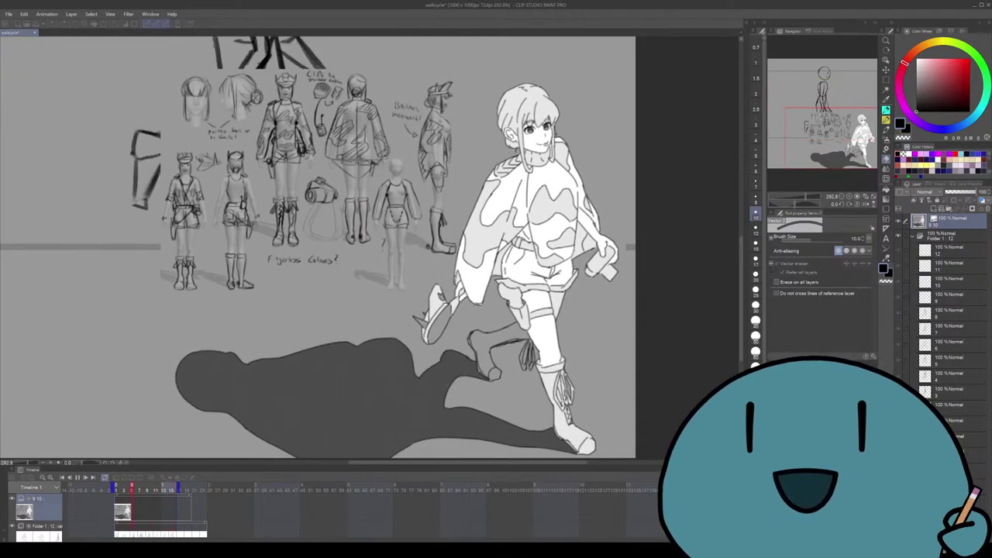
scroll(322, 249, up, 1)
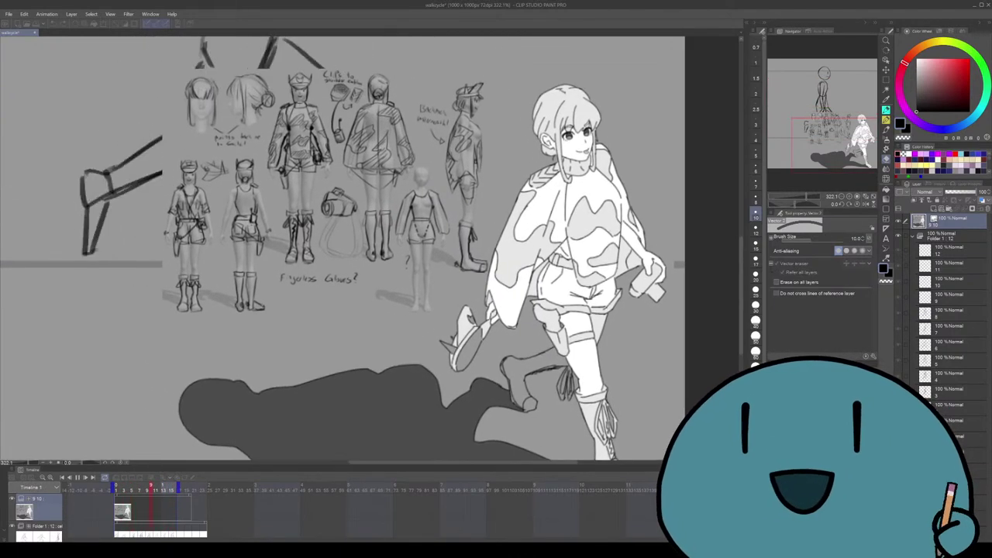
scroll(334, 248, down, 6)
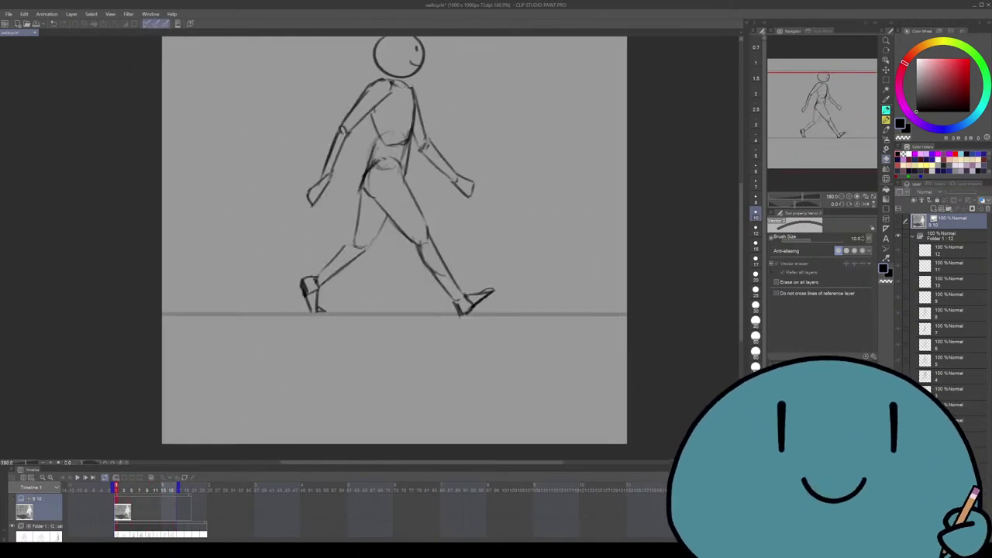
Play back the 16-frame walk loop and review the leg and arm poses of both steps at different magnifications
scroll(399, 248, up, 2)
scroll(399, 249, up, 1)
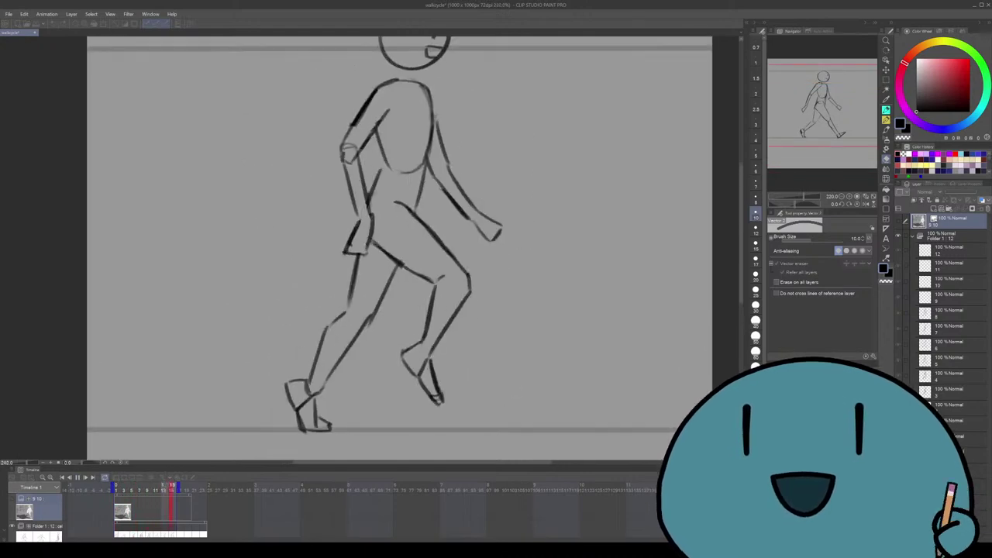
scroll(399, 248, down, 1)
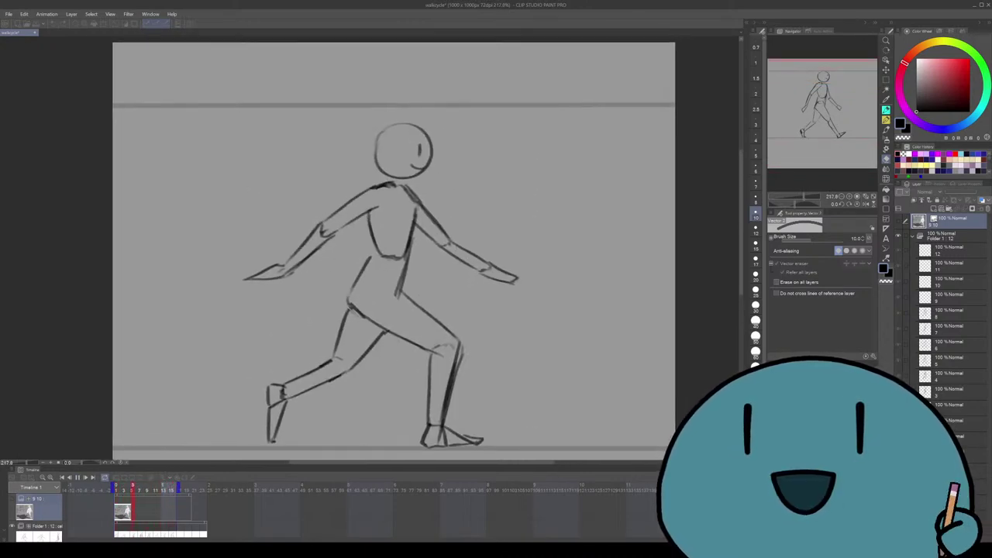
scroll(400, 248, up, 1)
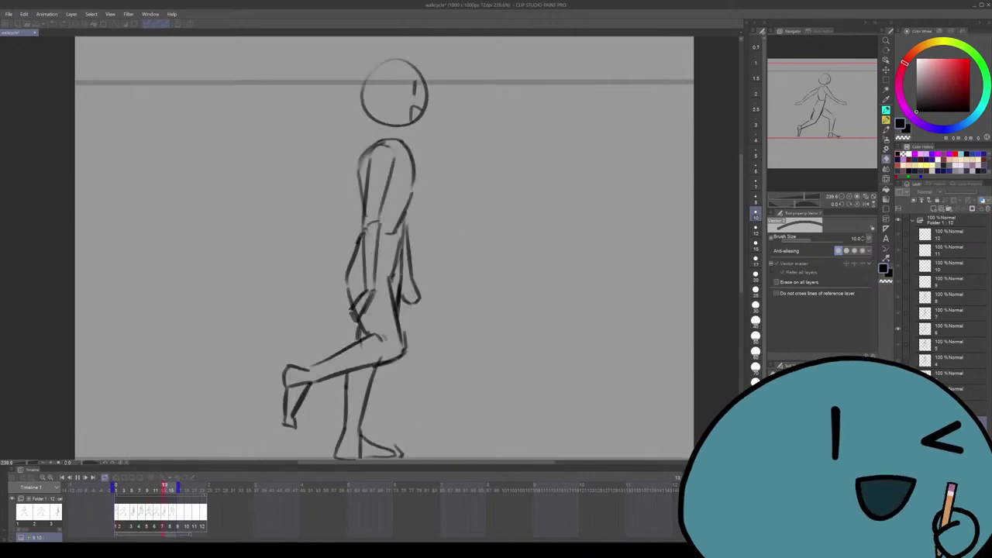
scroll(369, 248, down, 2)
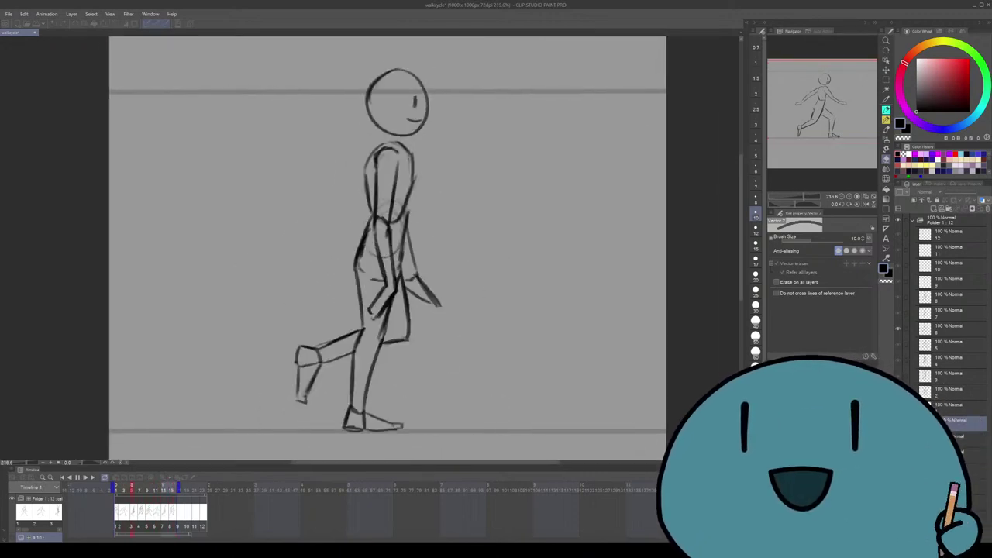
scroll(385, 248, up, 1)
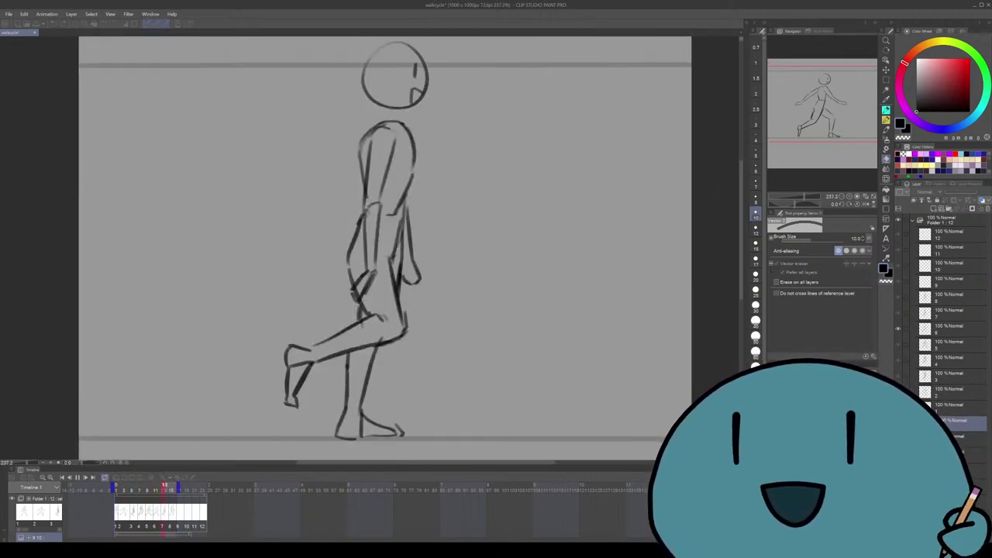
scroll(386, 248, down, 1)
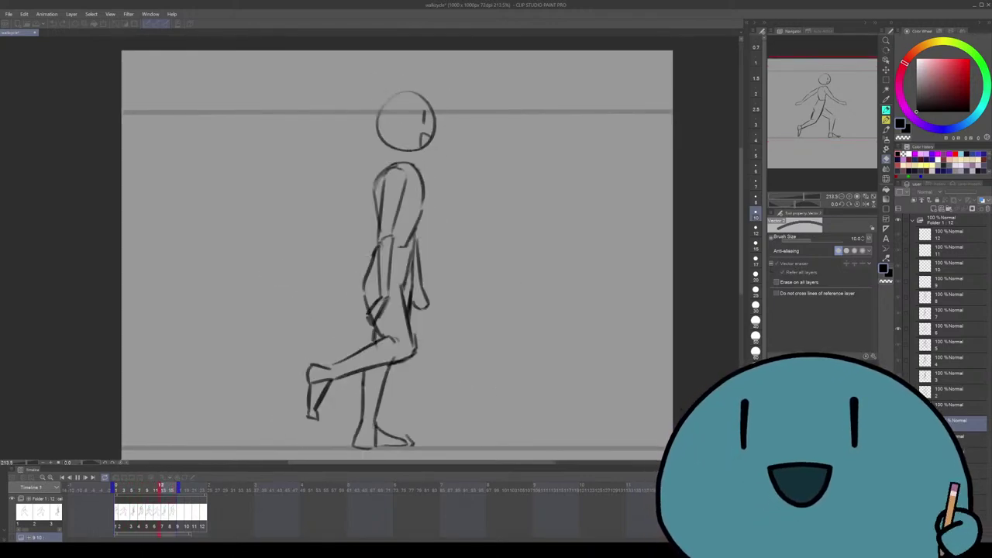
Delete the surplus cels above the last drawn walk pose in the animation folder
scroll(385, 249, up, 1)
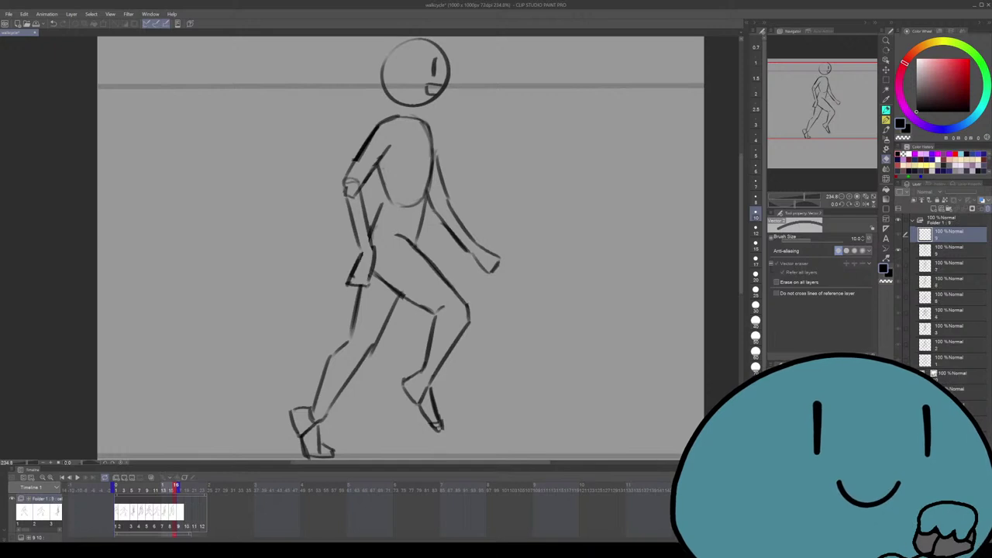
key(Delete)
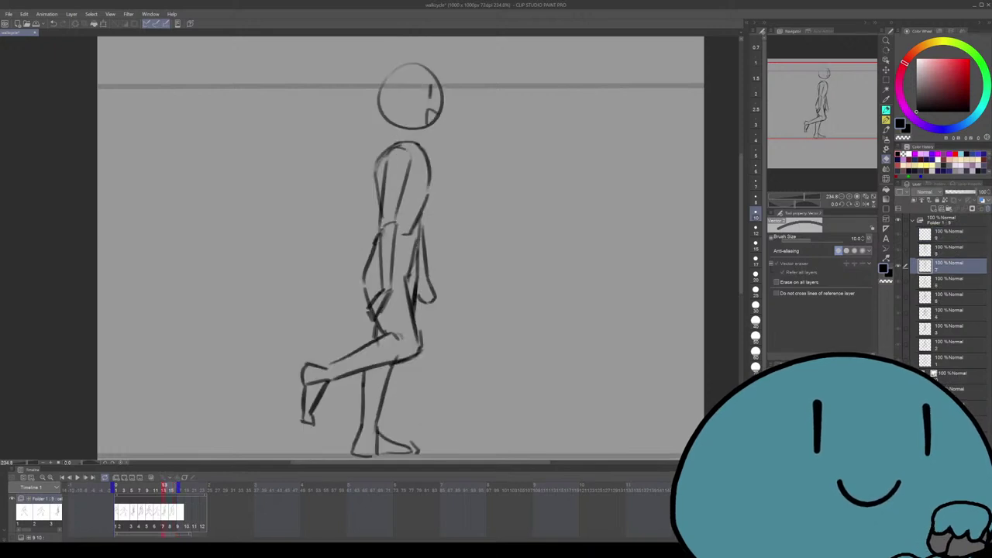
key(Delete)
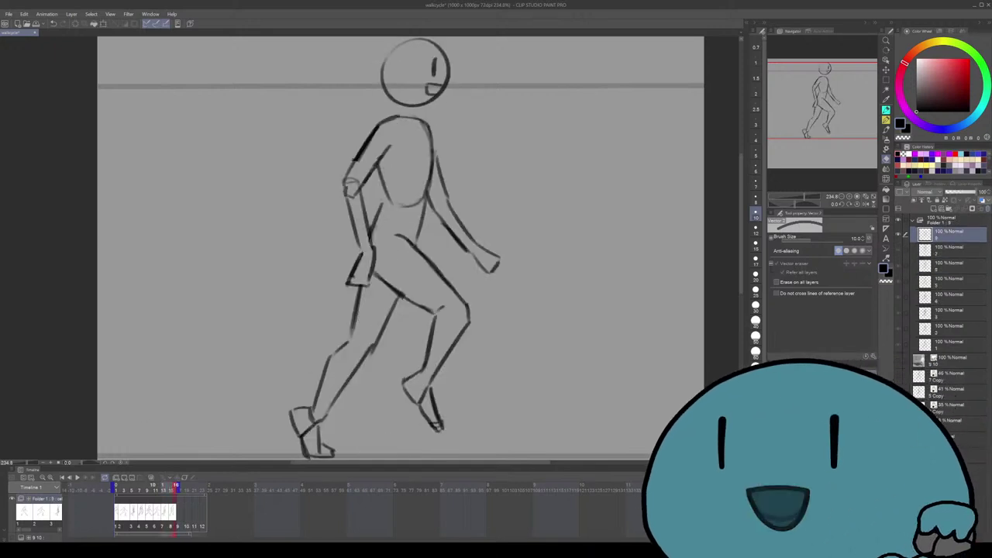